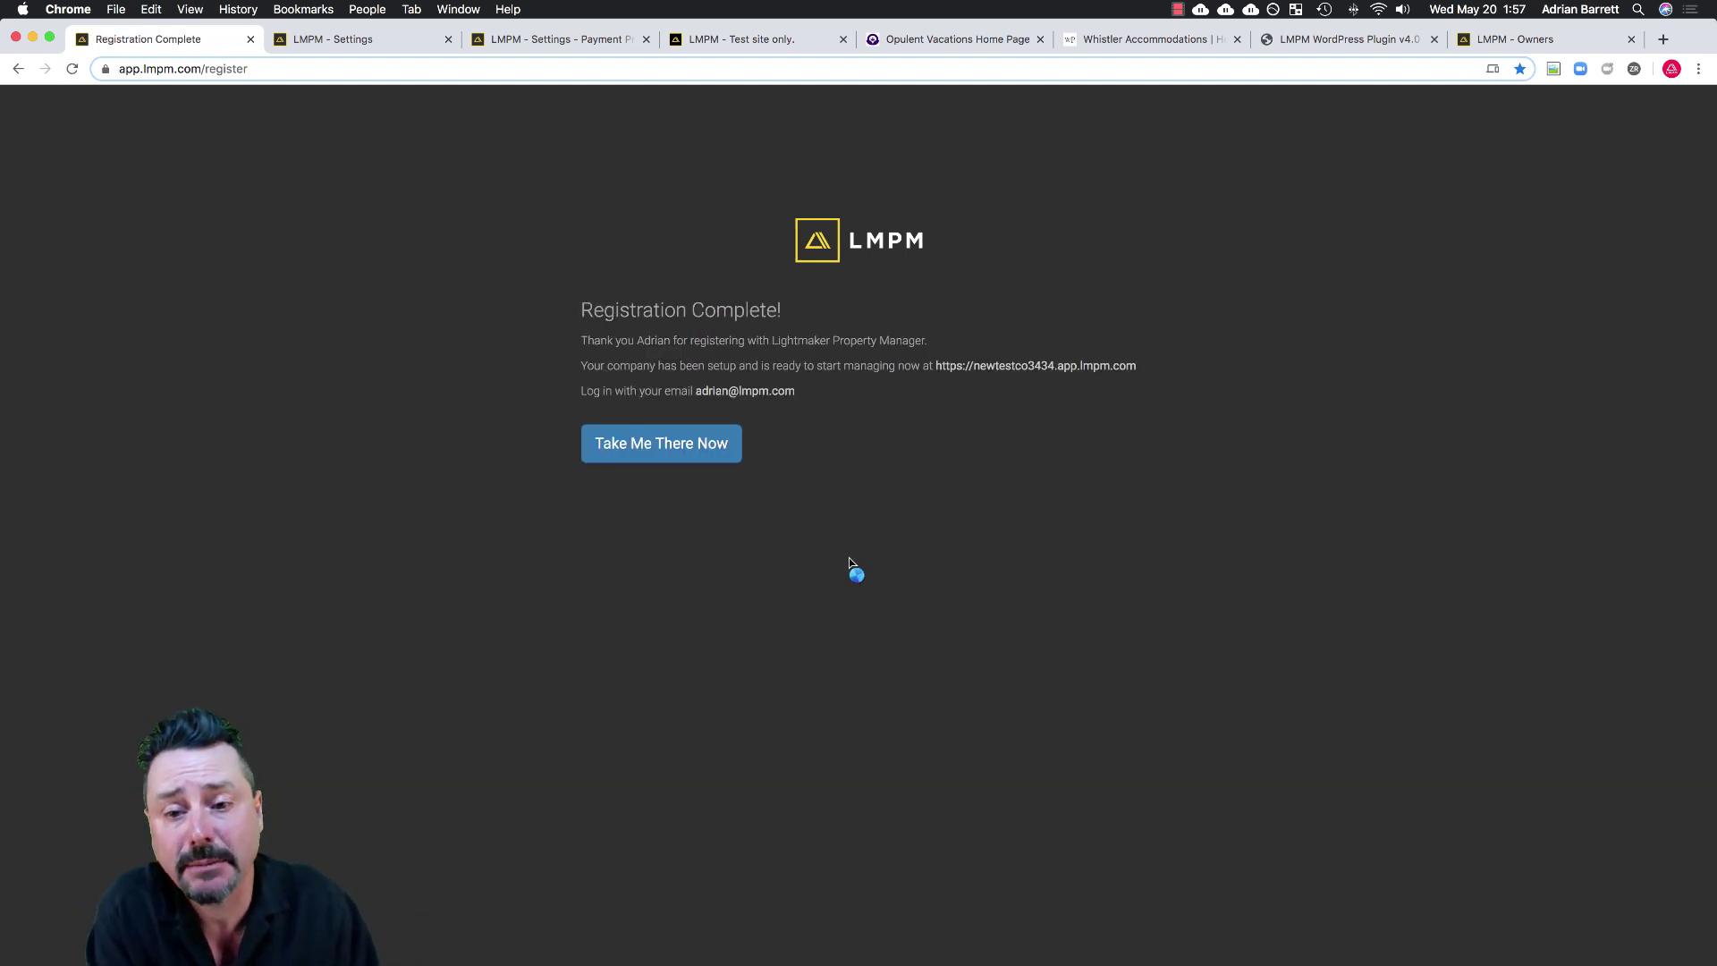
# Sign in to the newly registered New Test Co 3434 site with the account email and password, and save the login in the browser.
pyautogui.click(679, 449)
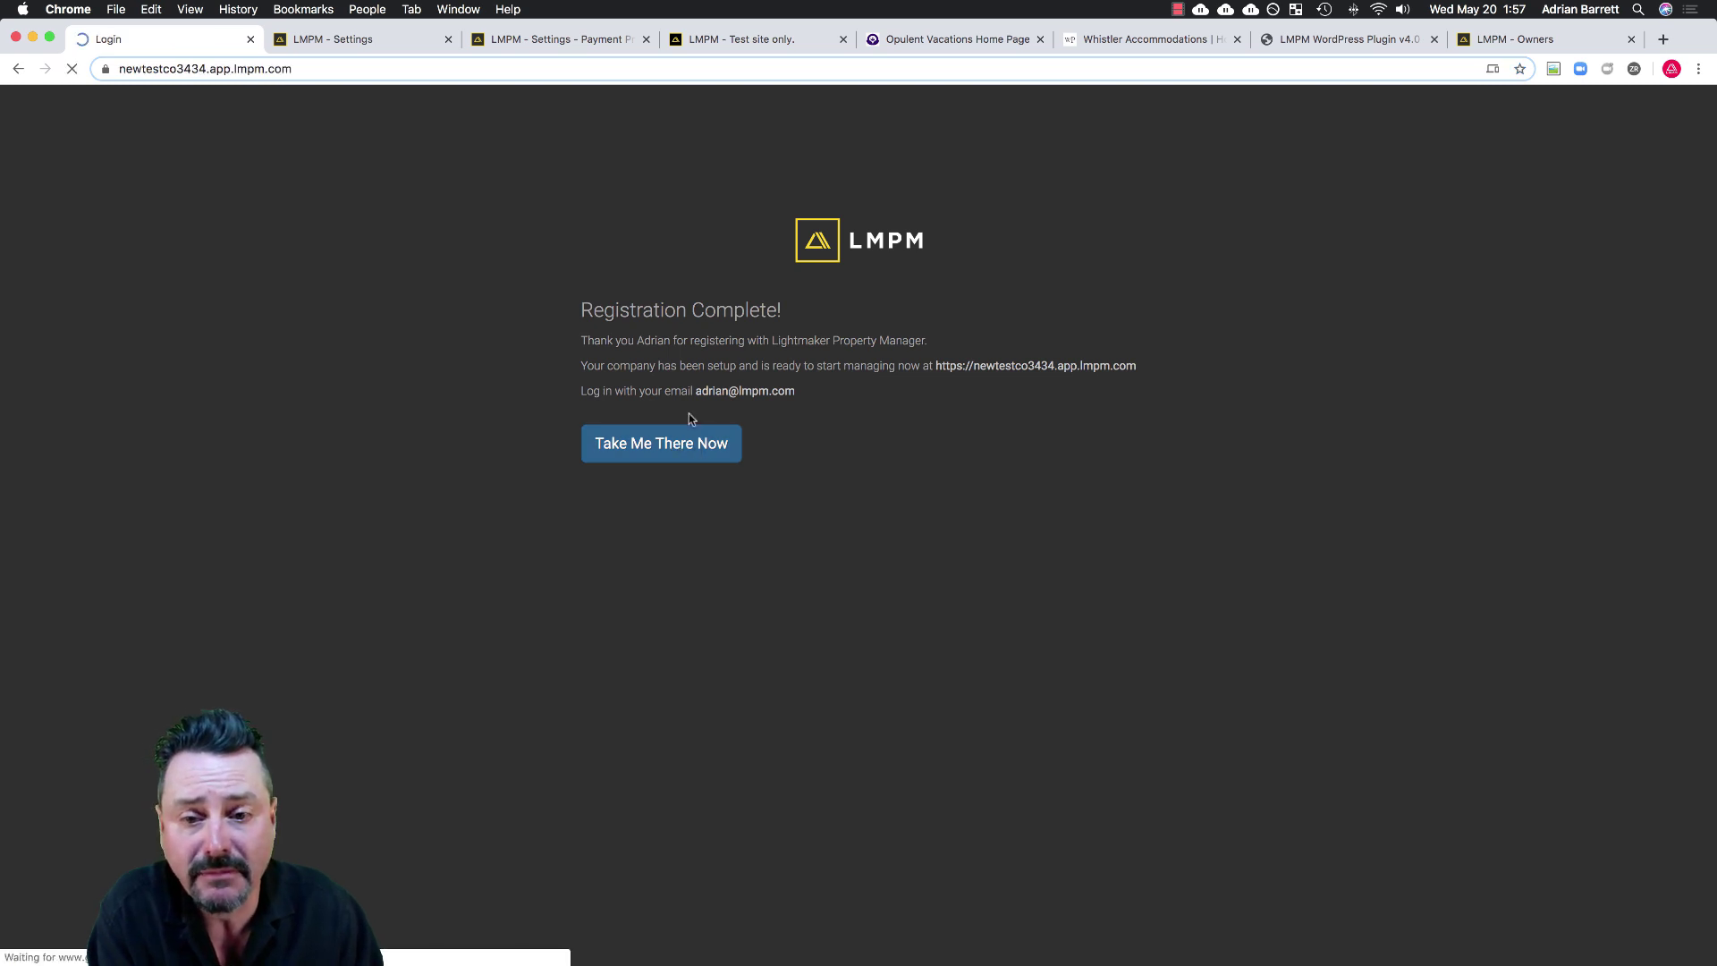
pyautogui.click(803, 401)
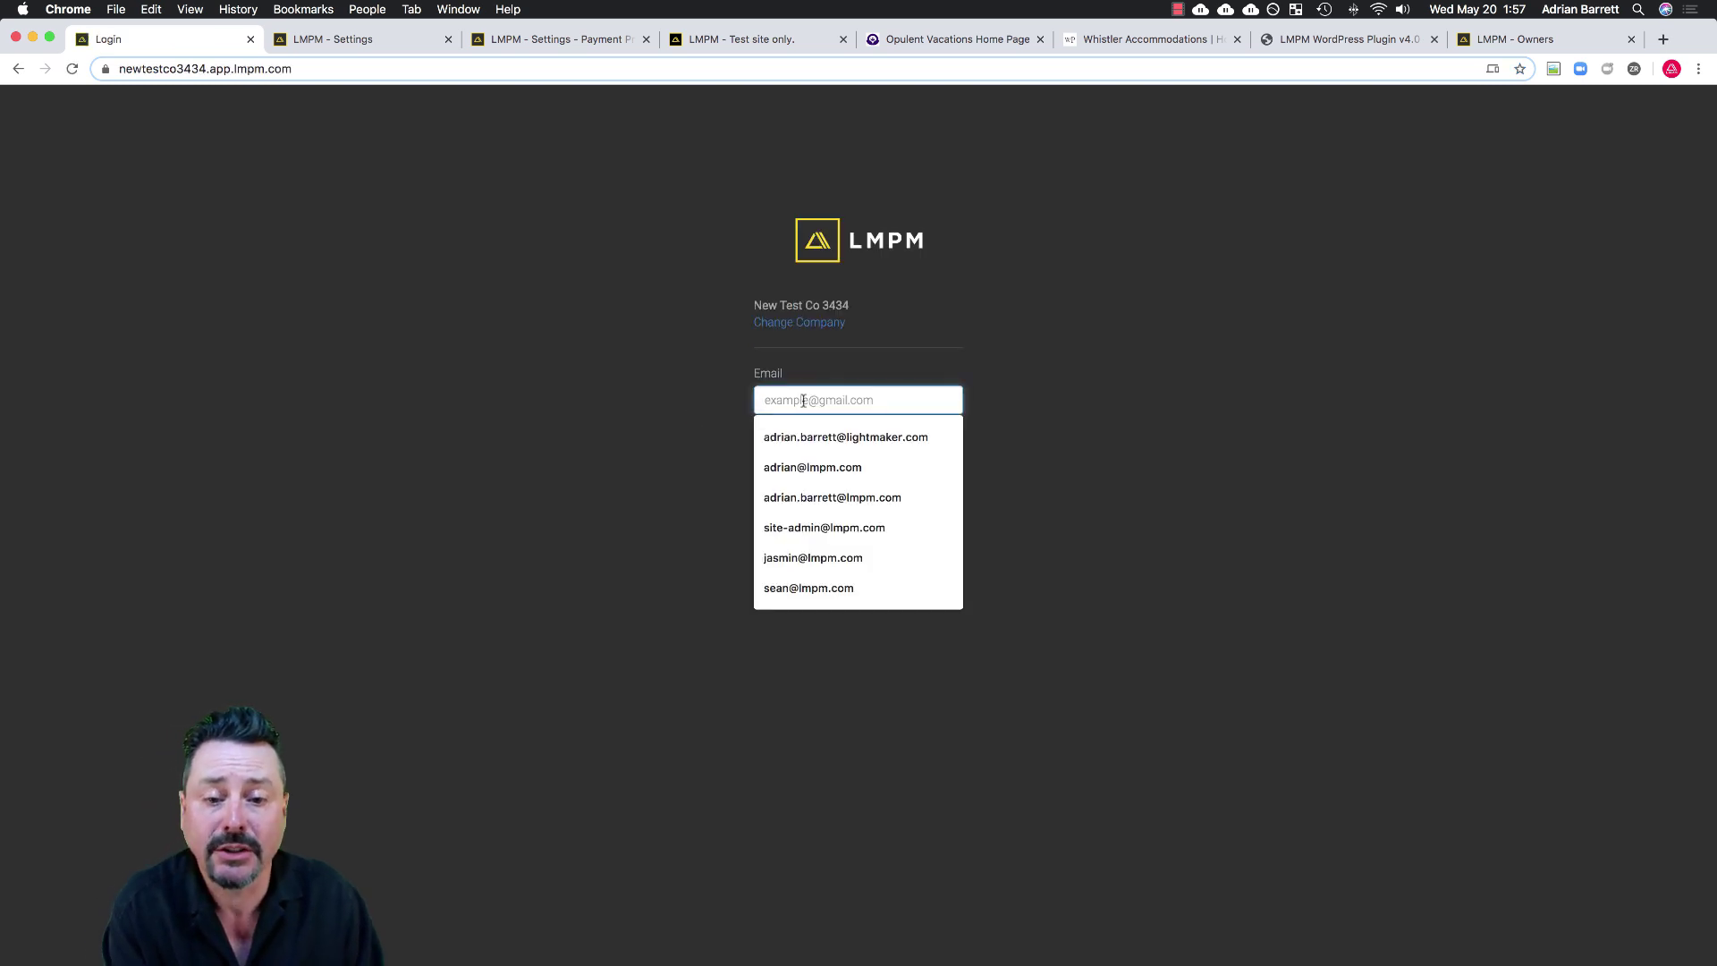
pyautogui.click(801, 464)
pyautogui.click(800, 462)
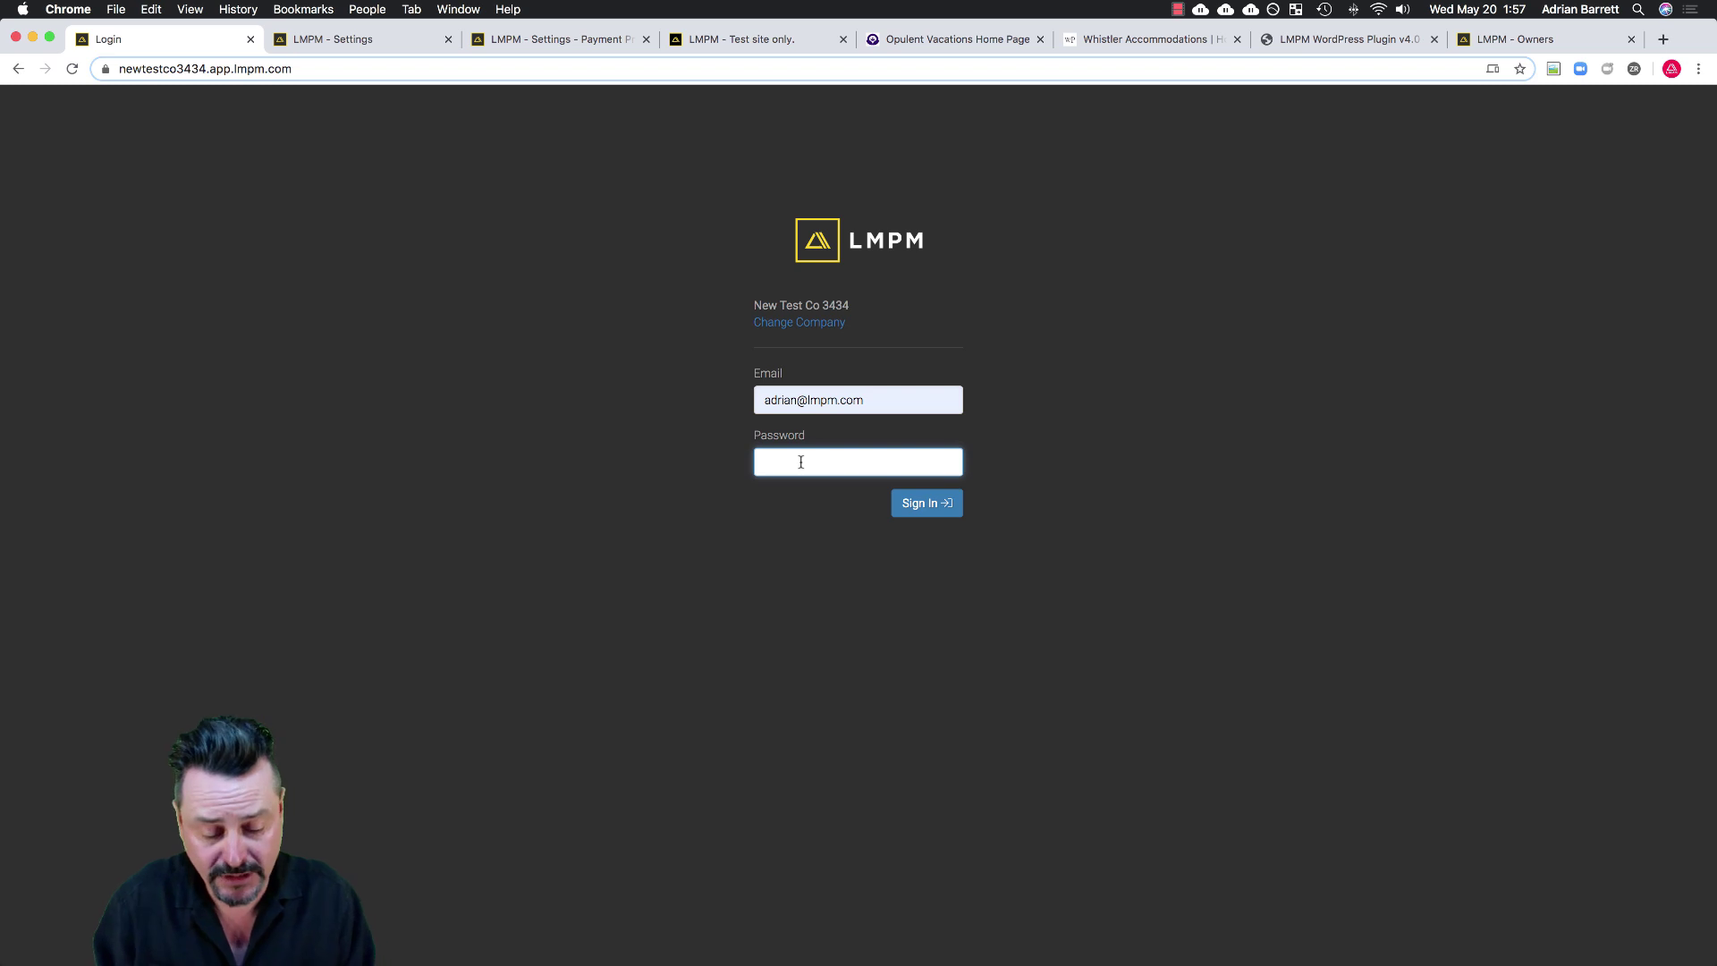
pyautogui.write('•••••')
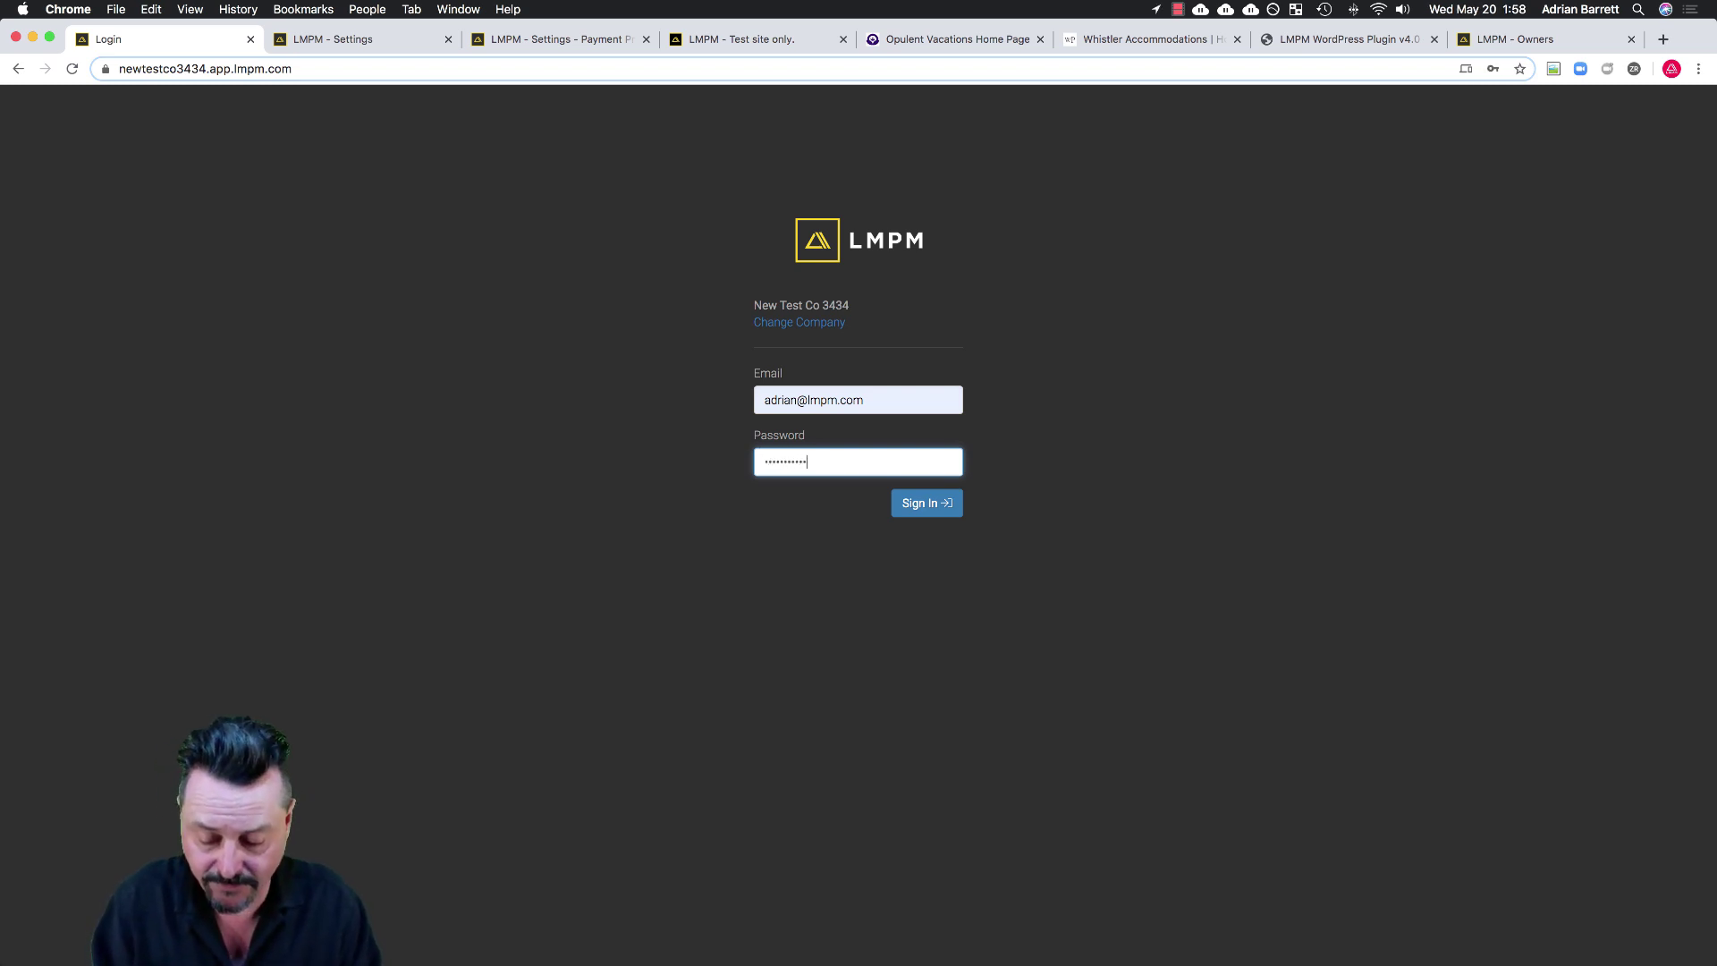
pyautogui.write('••••••••')
pyautogui.click(906, 513)
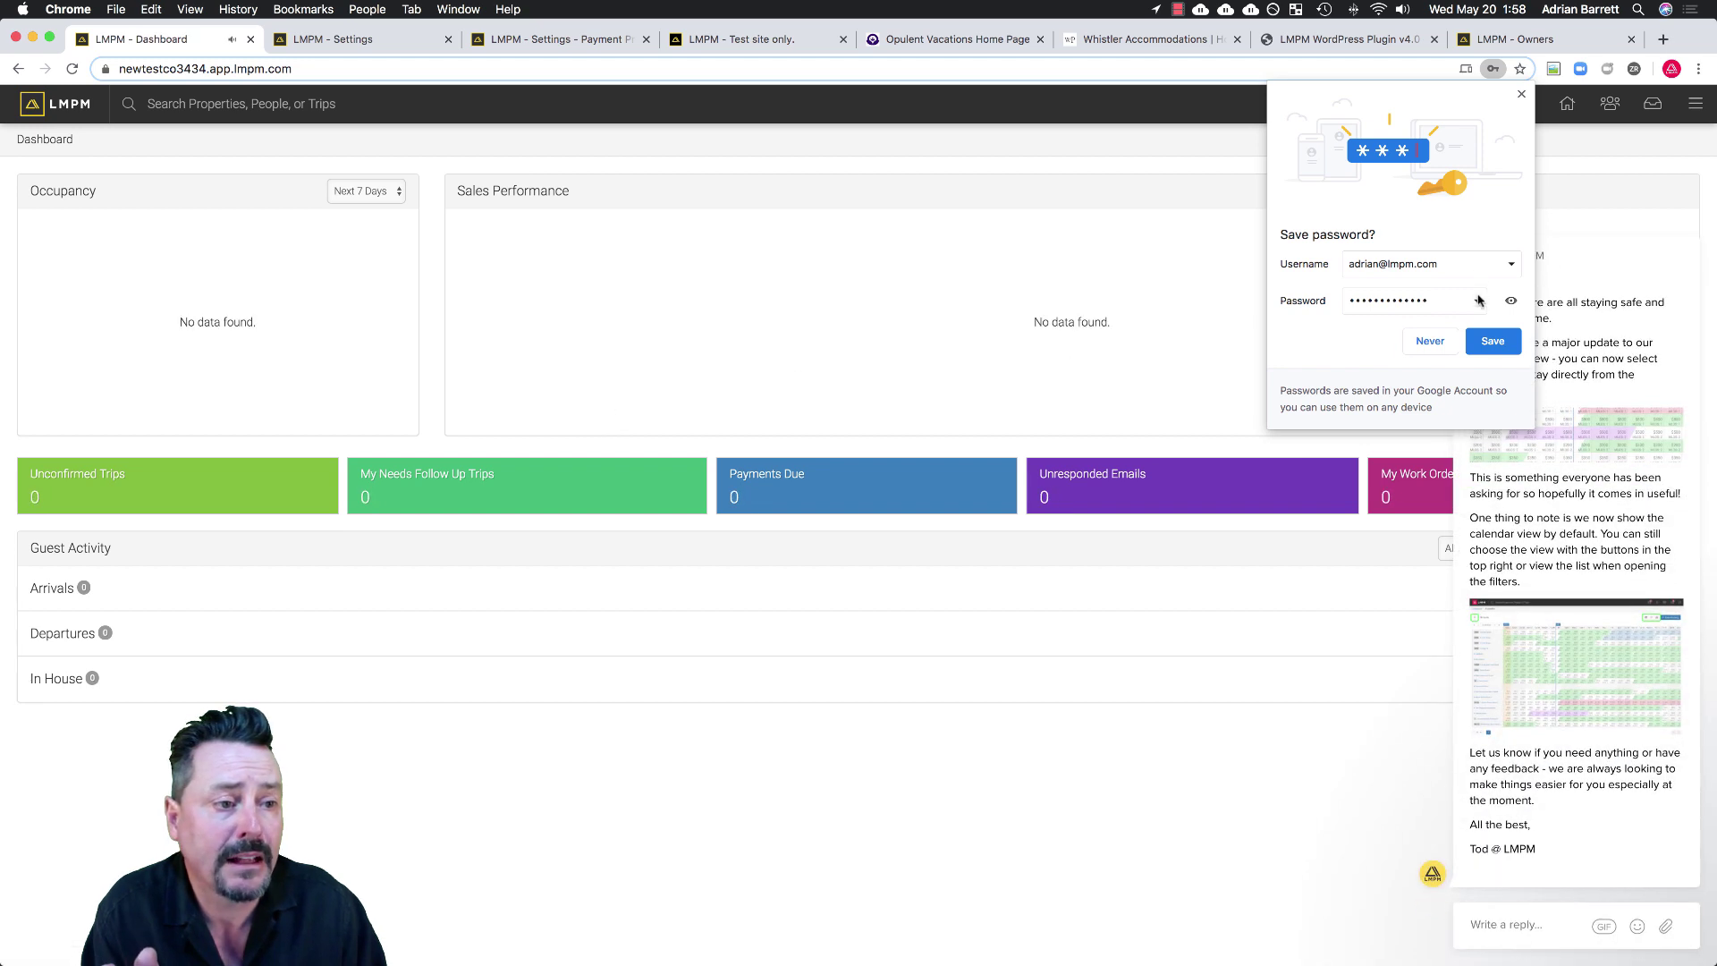
pyautogui.click(1499, 345)
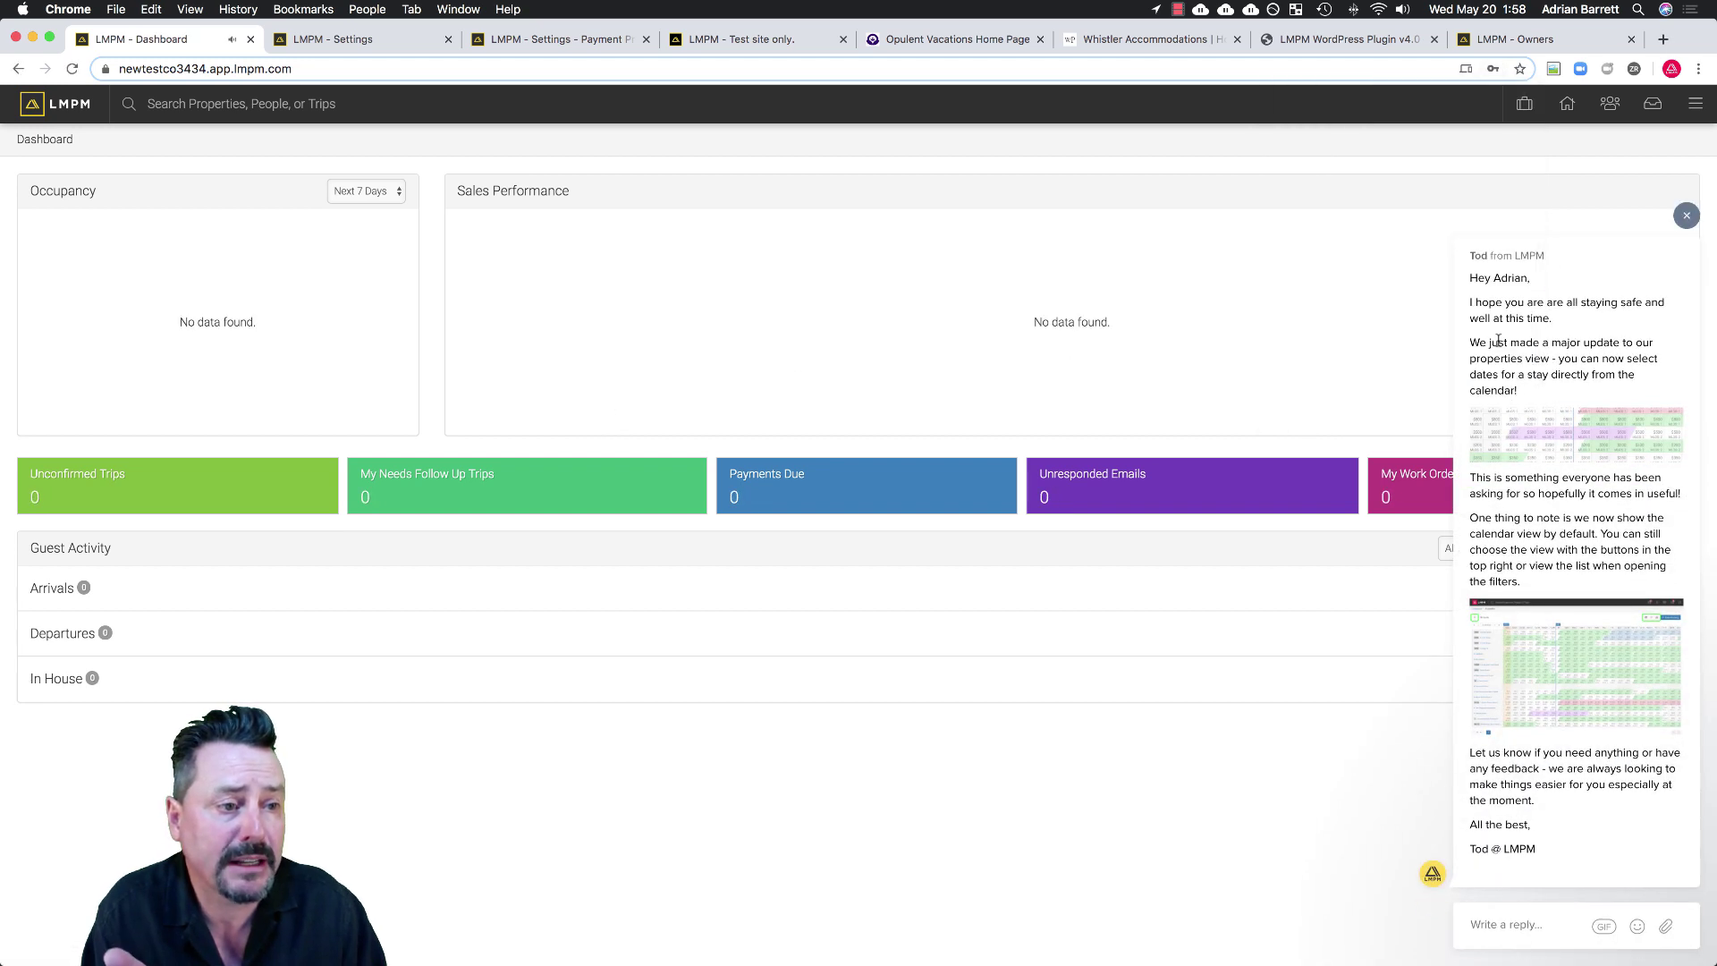
# View the two enlarged calendar images in the support message about the properties view update and close them.
pyautogui.click(1540, 447)
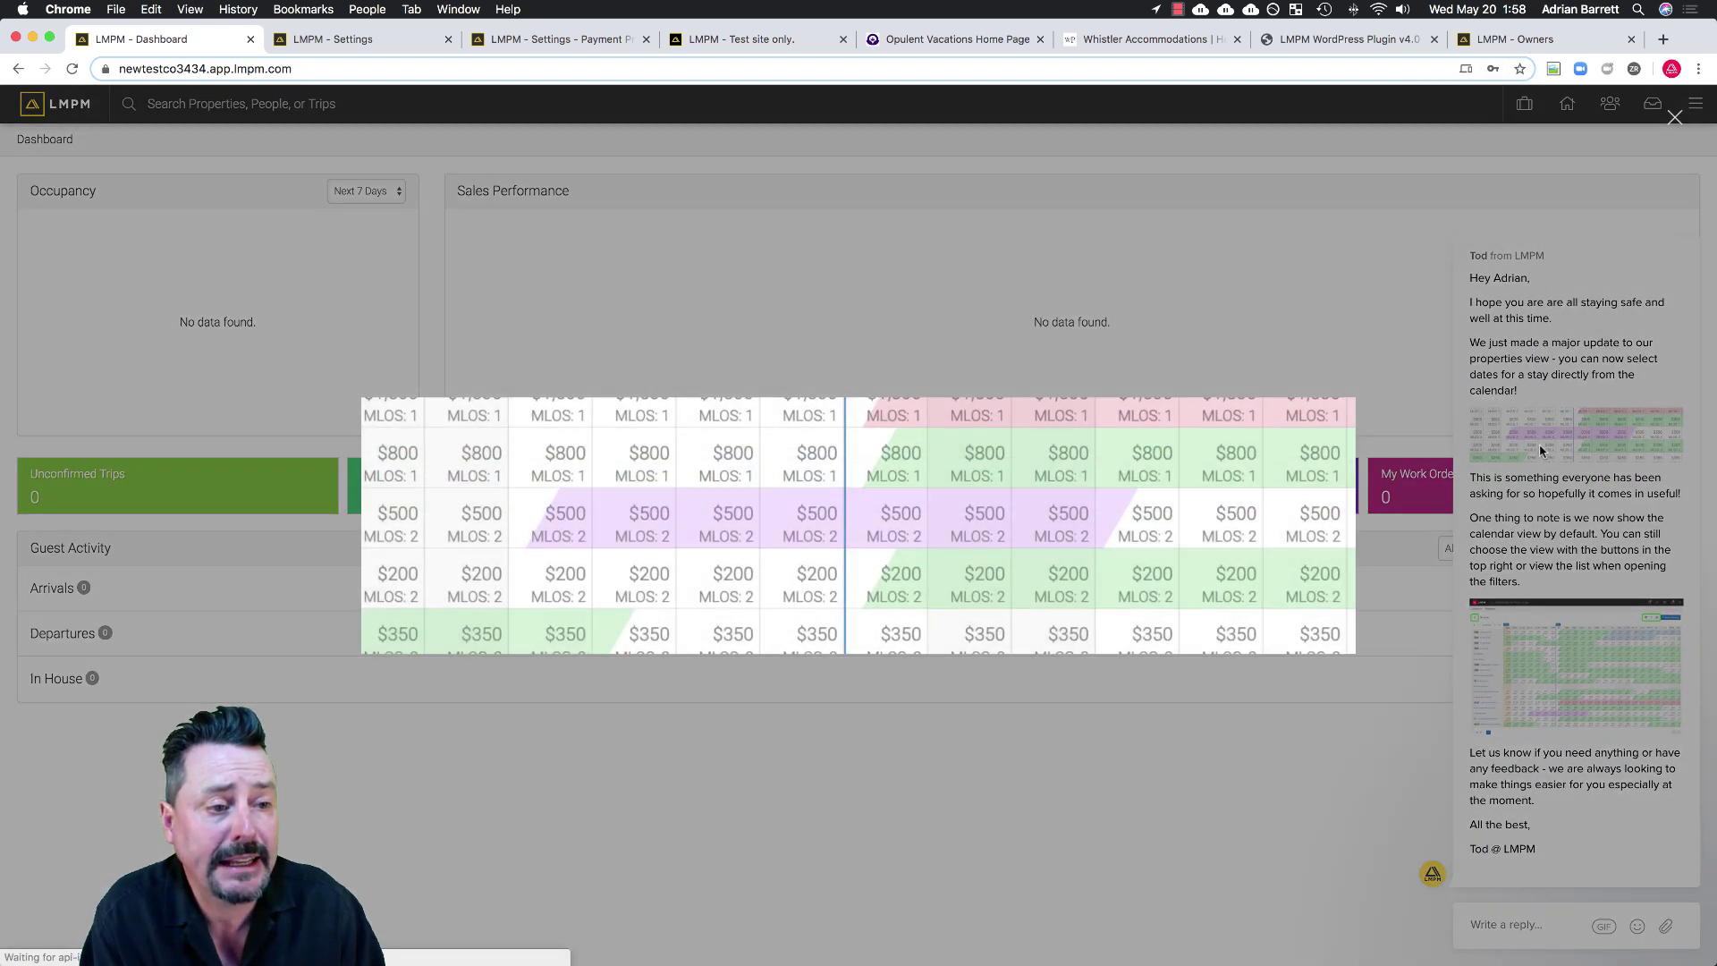
pyautogui.click(1676, 119)
pyautogui.click(1559, 666)
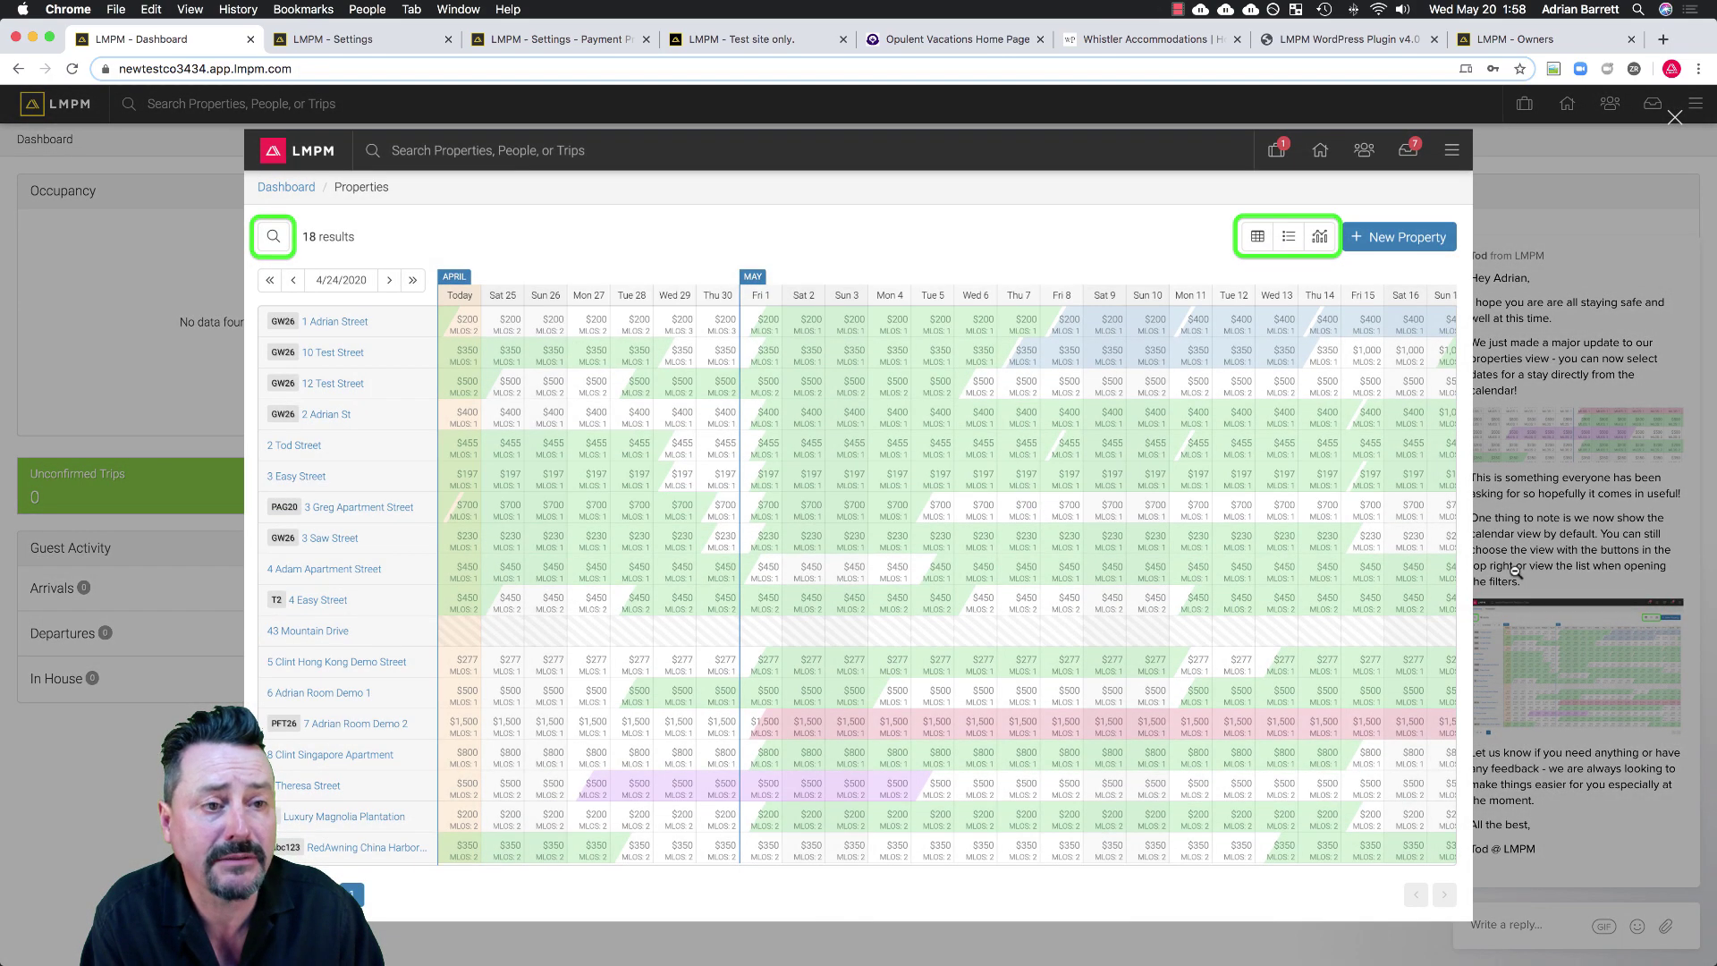
pyautogui.click(1676, 120)
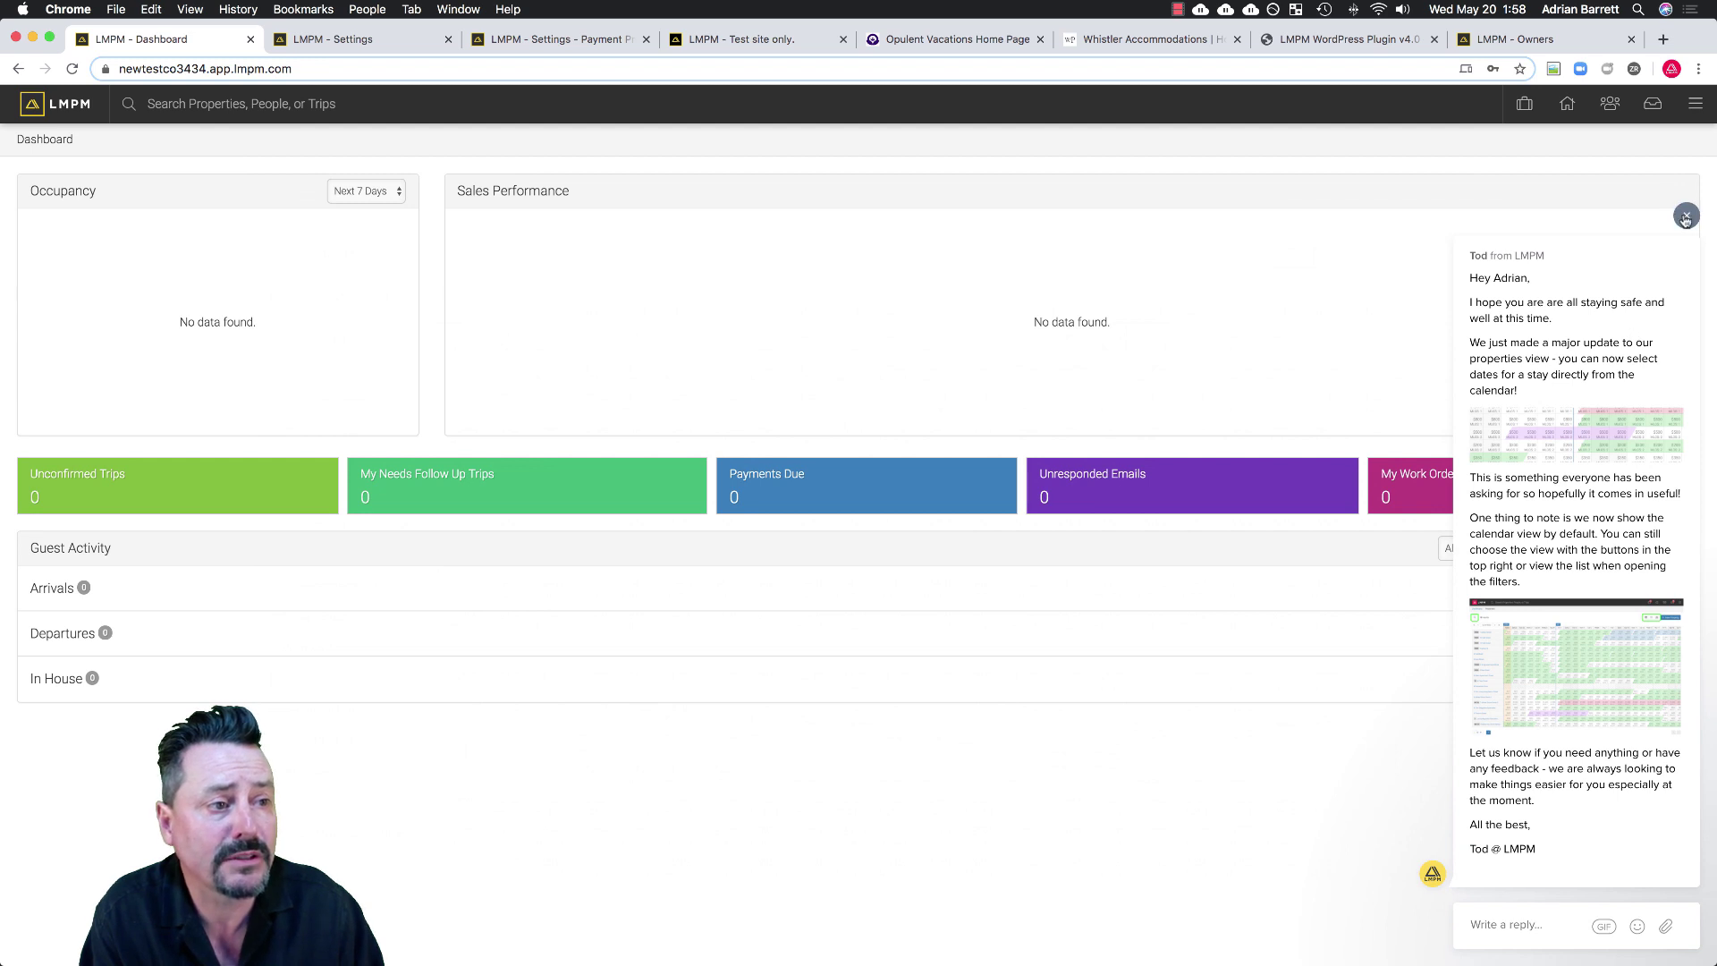
# Open the new company's settings and look through the sections from Payment Providers and Website down to Accounting and Users.
pyautogui.click(1696, 106)
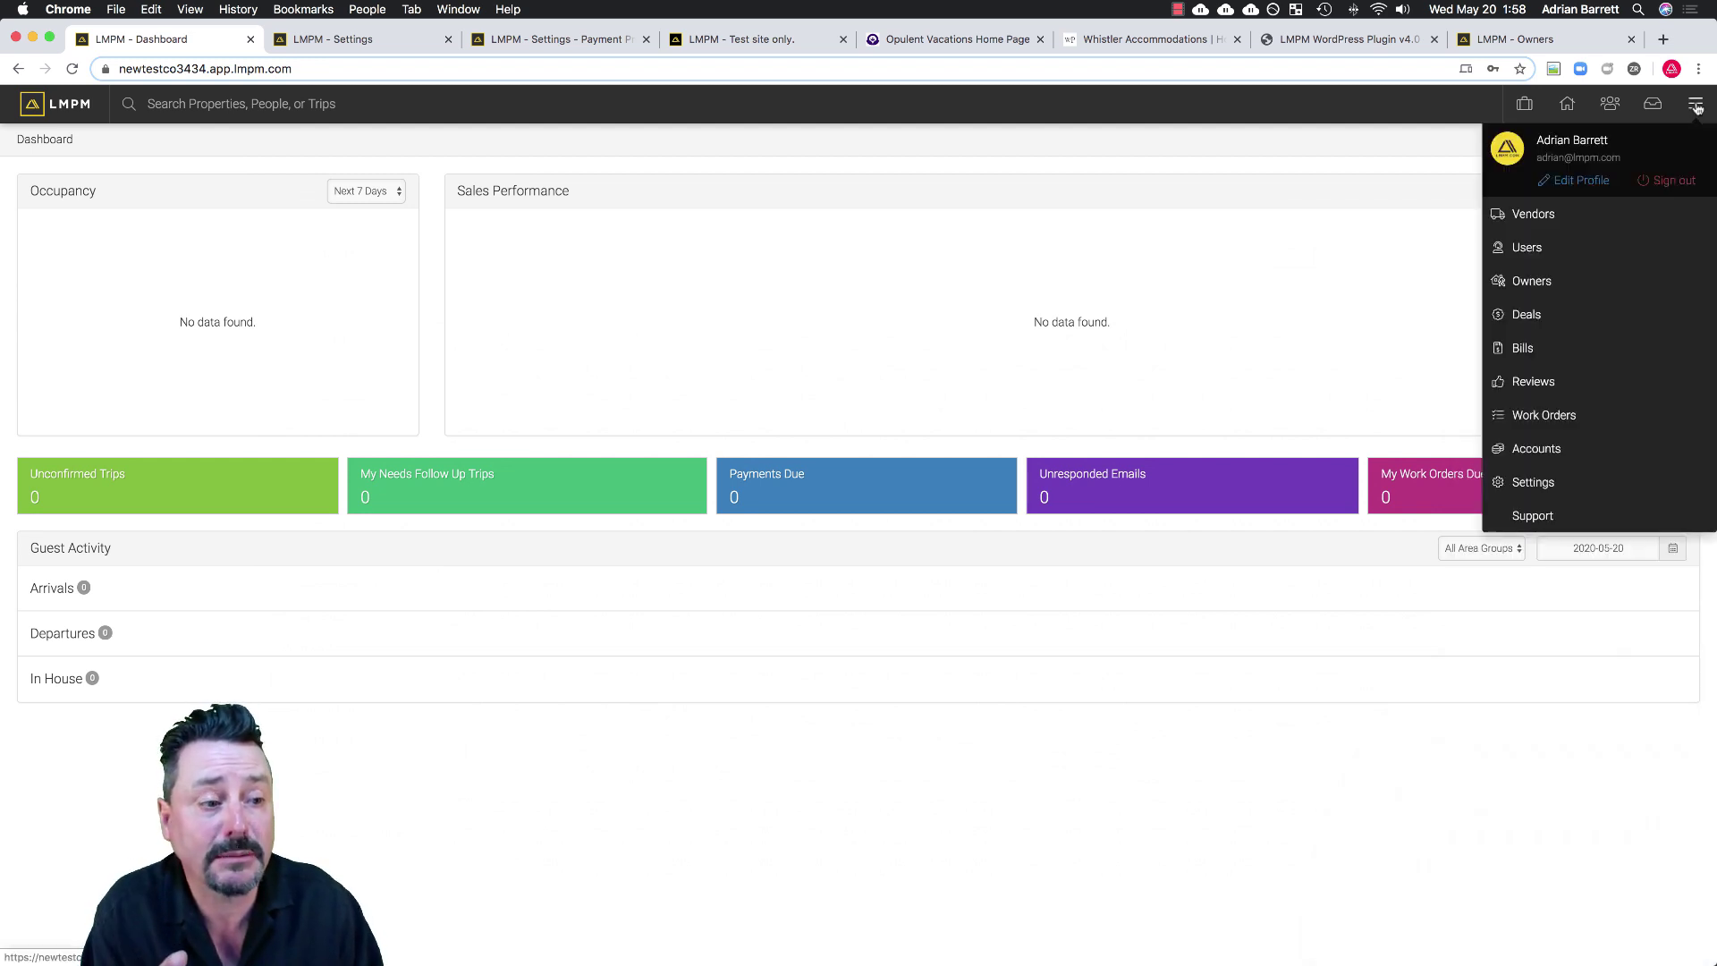
pyautogui.click(1536, 483)
pyautogui.click(62, 228)
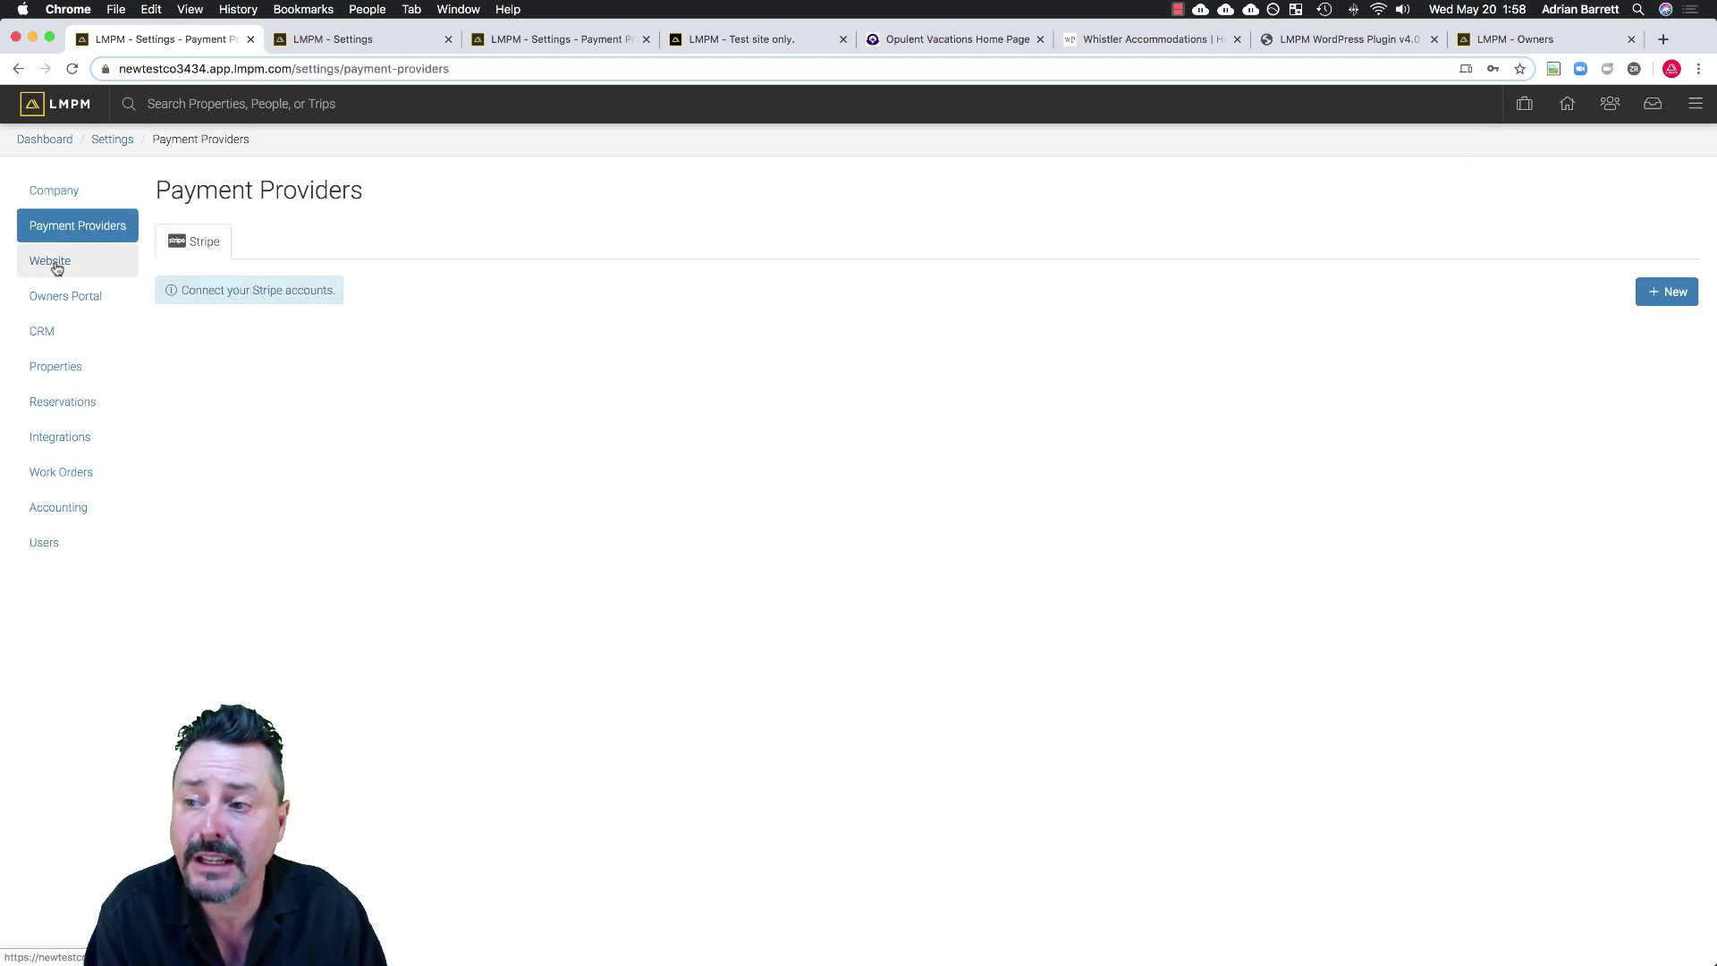
pyautogui.click(53, 267)
pyautogui.click(49, 298)
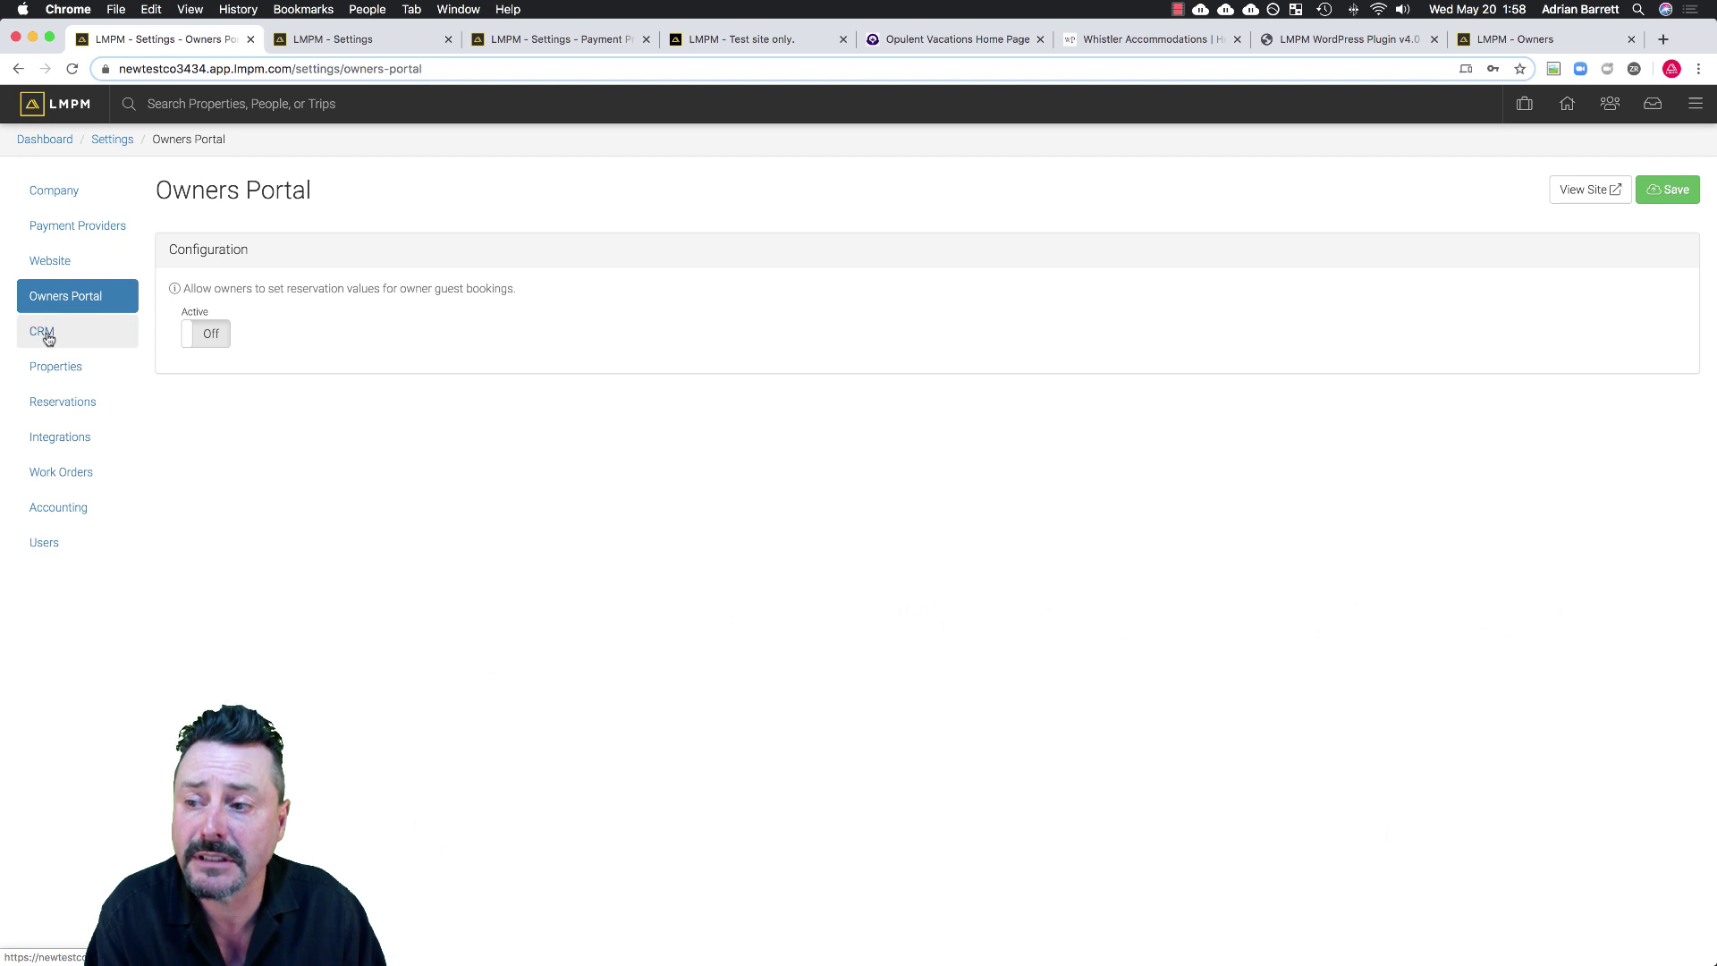
pyautogui.click(46, 334)
pyautogui.click(47, 363)
pyautogui.click(64, 403)
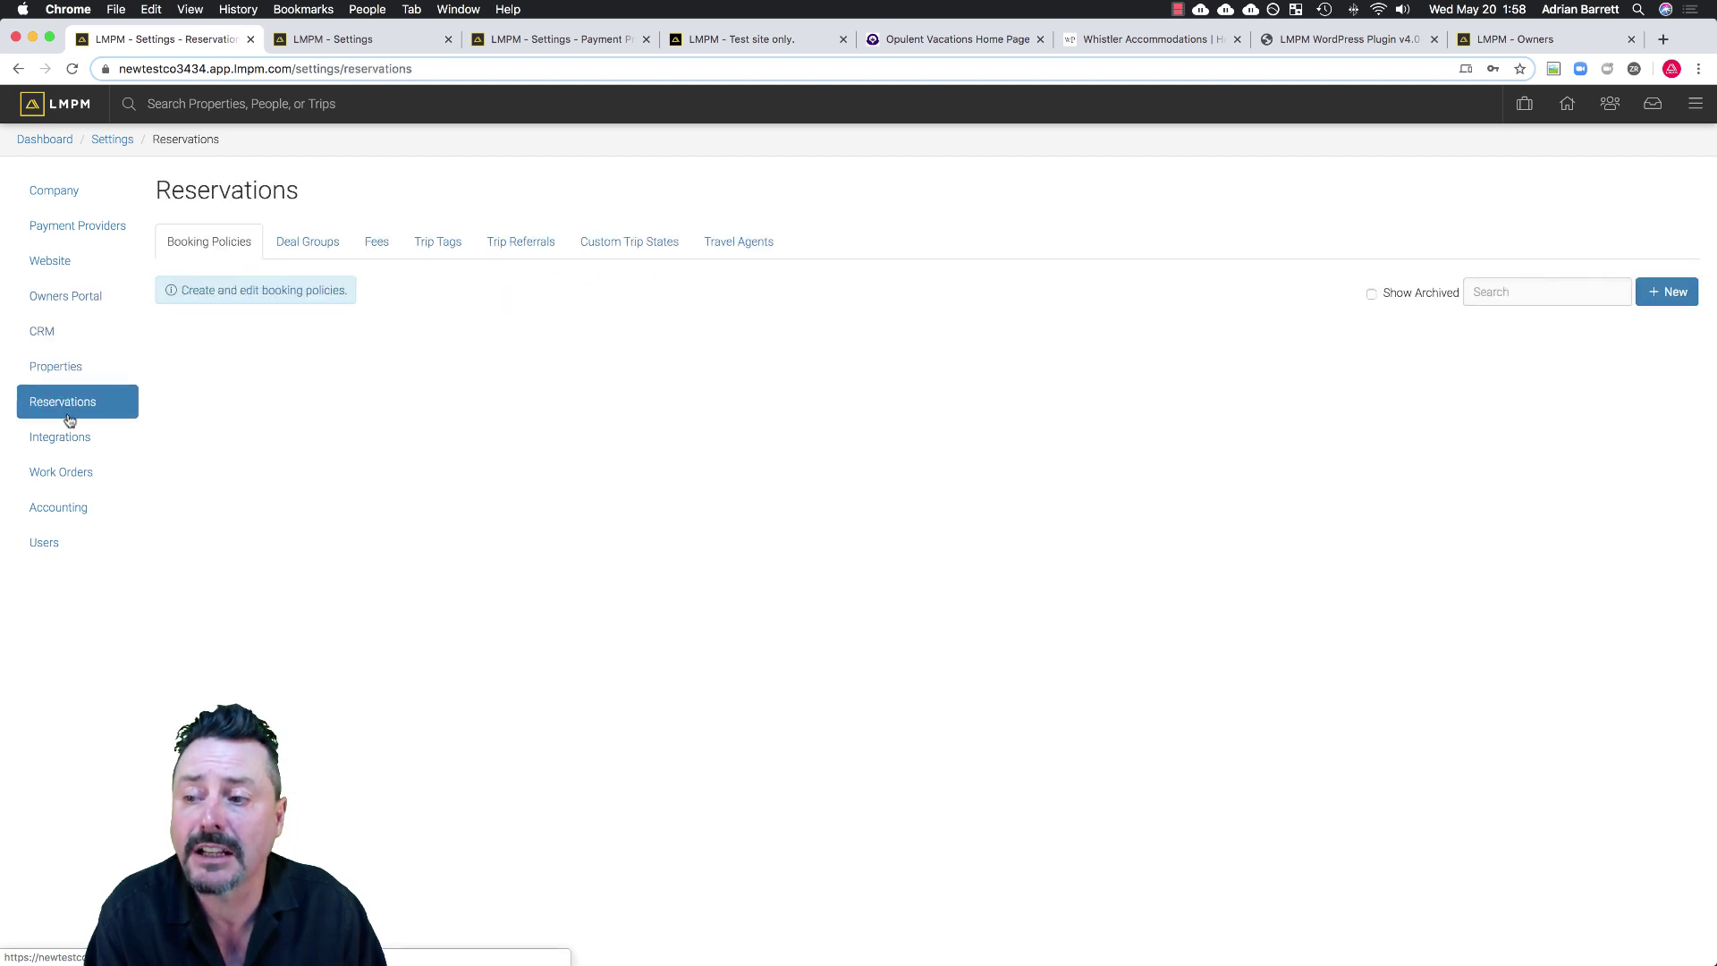
pyautogui.click(61, 443)
pyautogui.click(61, 471)
pyautogui.click(59, 508)
pyautogui.click(56, 537)
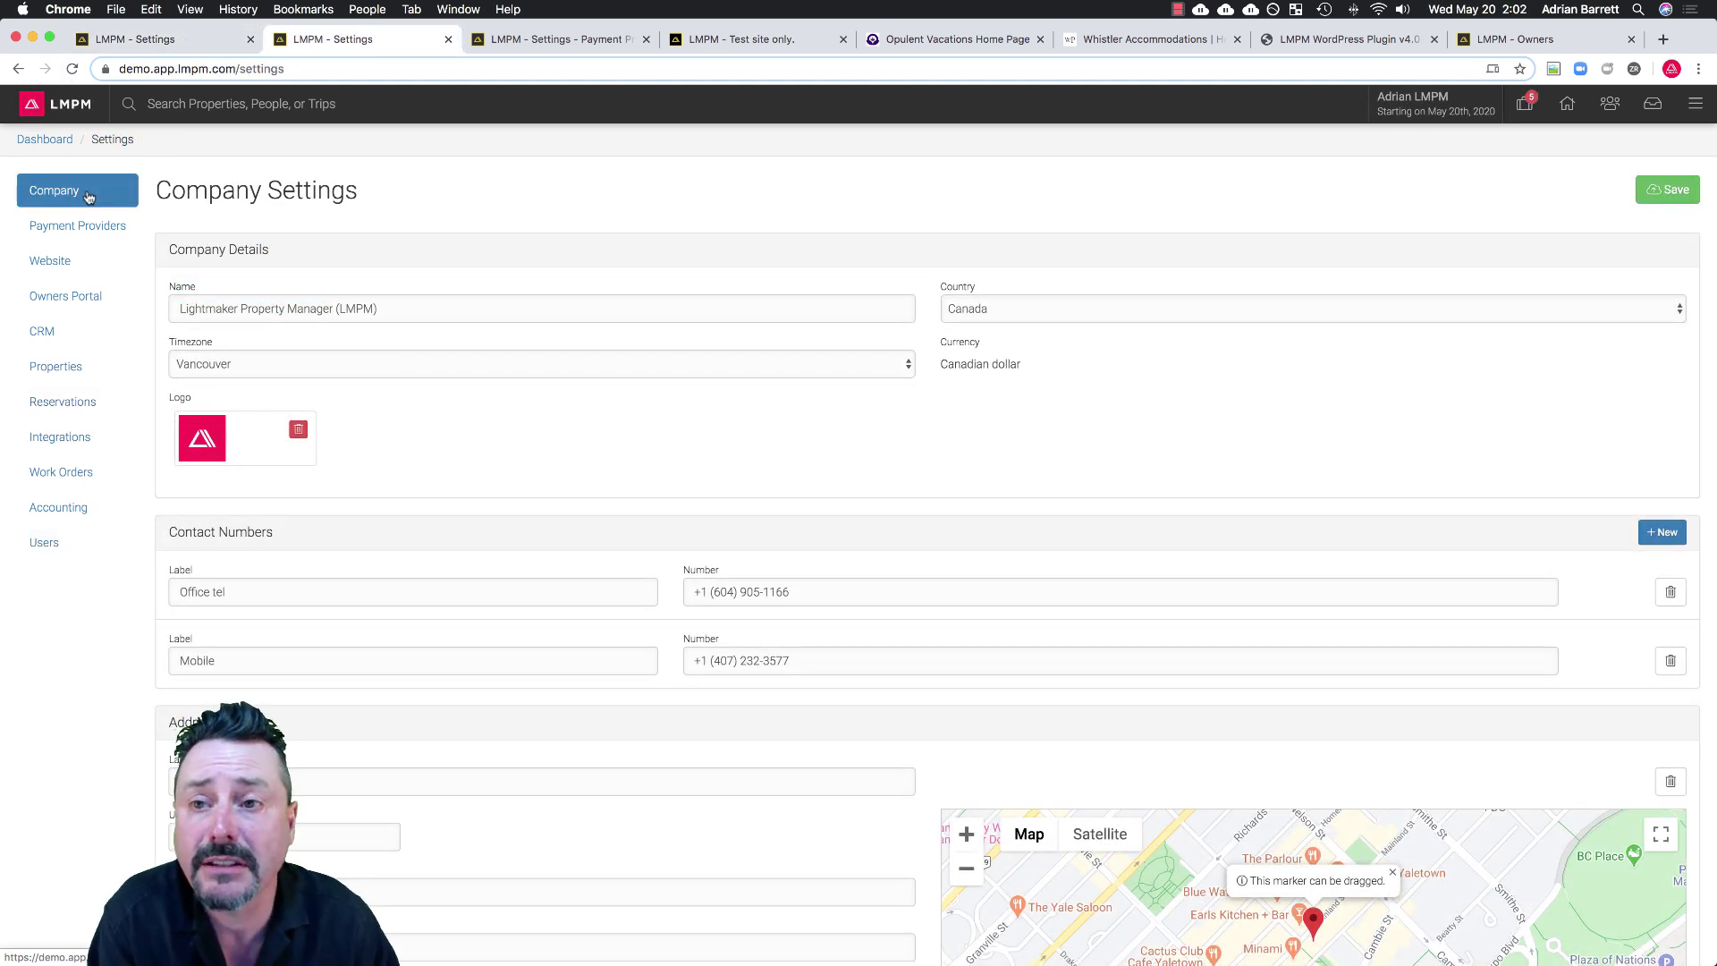
# Compare the company name field in the demo company's settings with the one in the New Test Co 3434 settings.
pyautogui.click(454, 313)
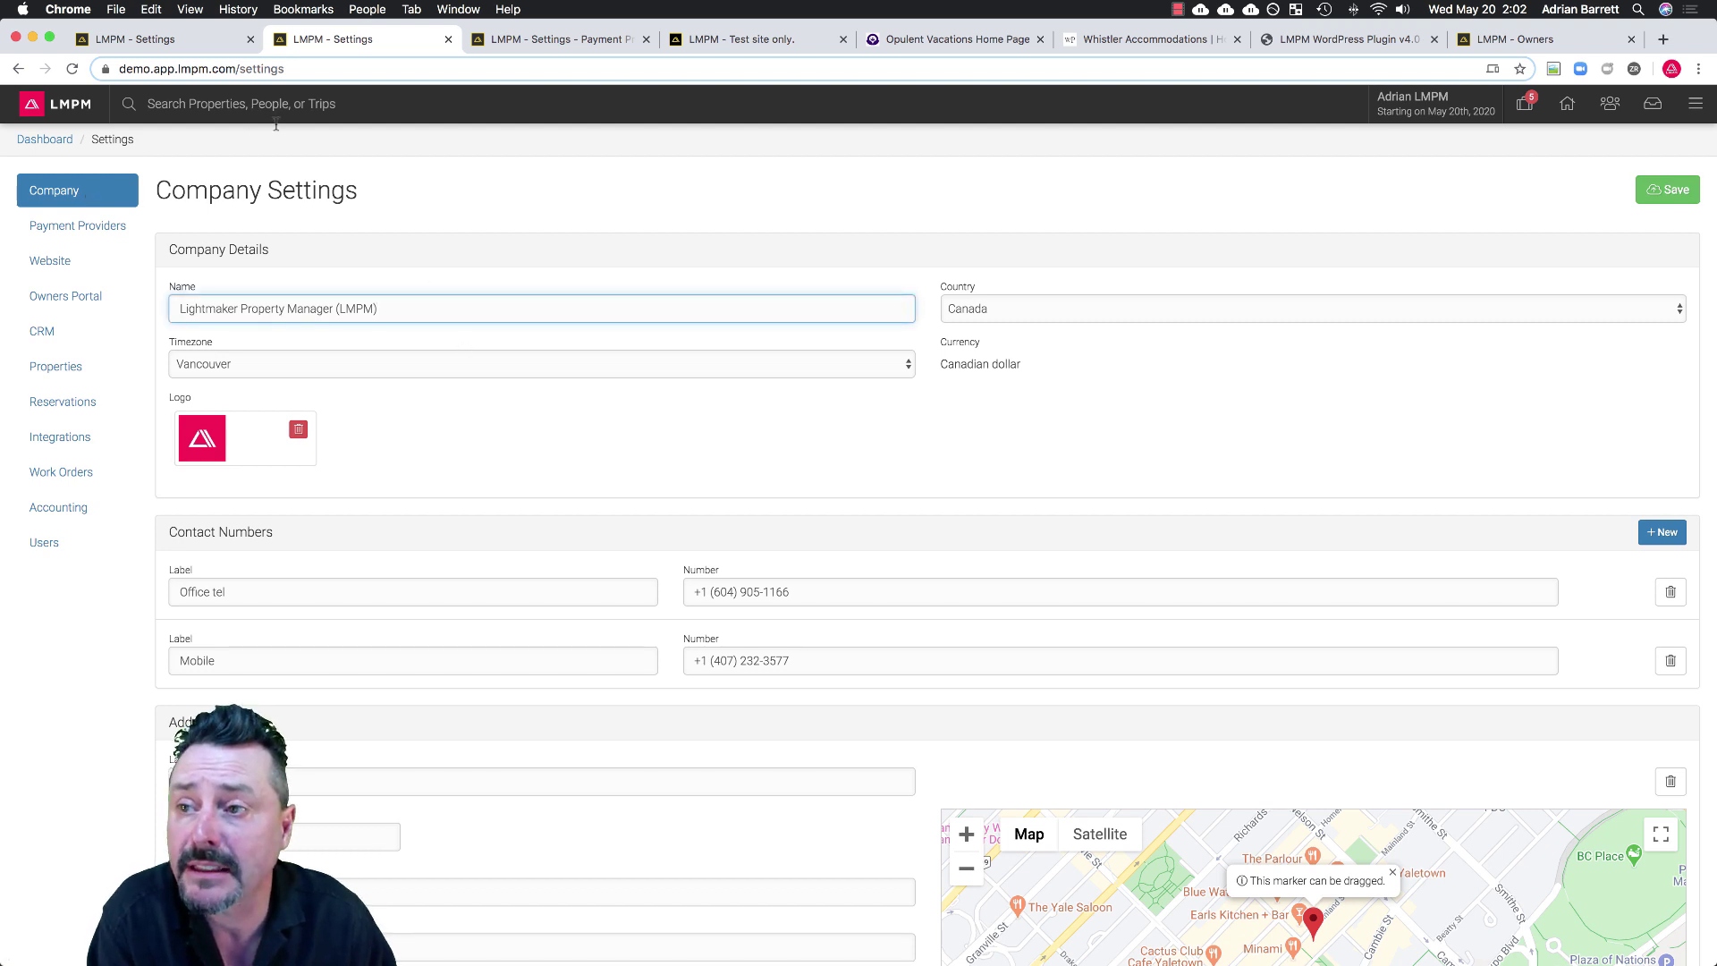
pyautogui.click(172, 39)
pyautogui.moveTo(311, 306); pyautogui.dragTo(162, 303)
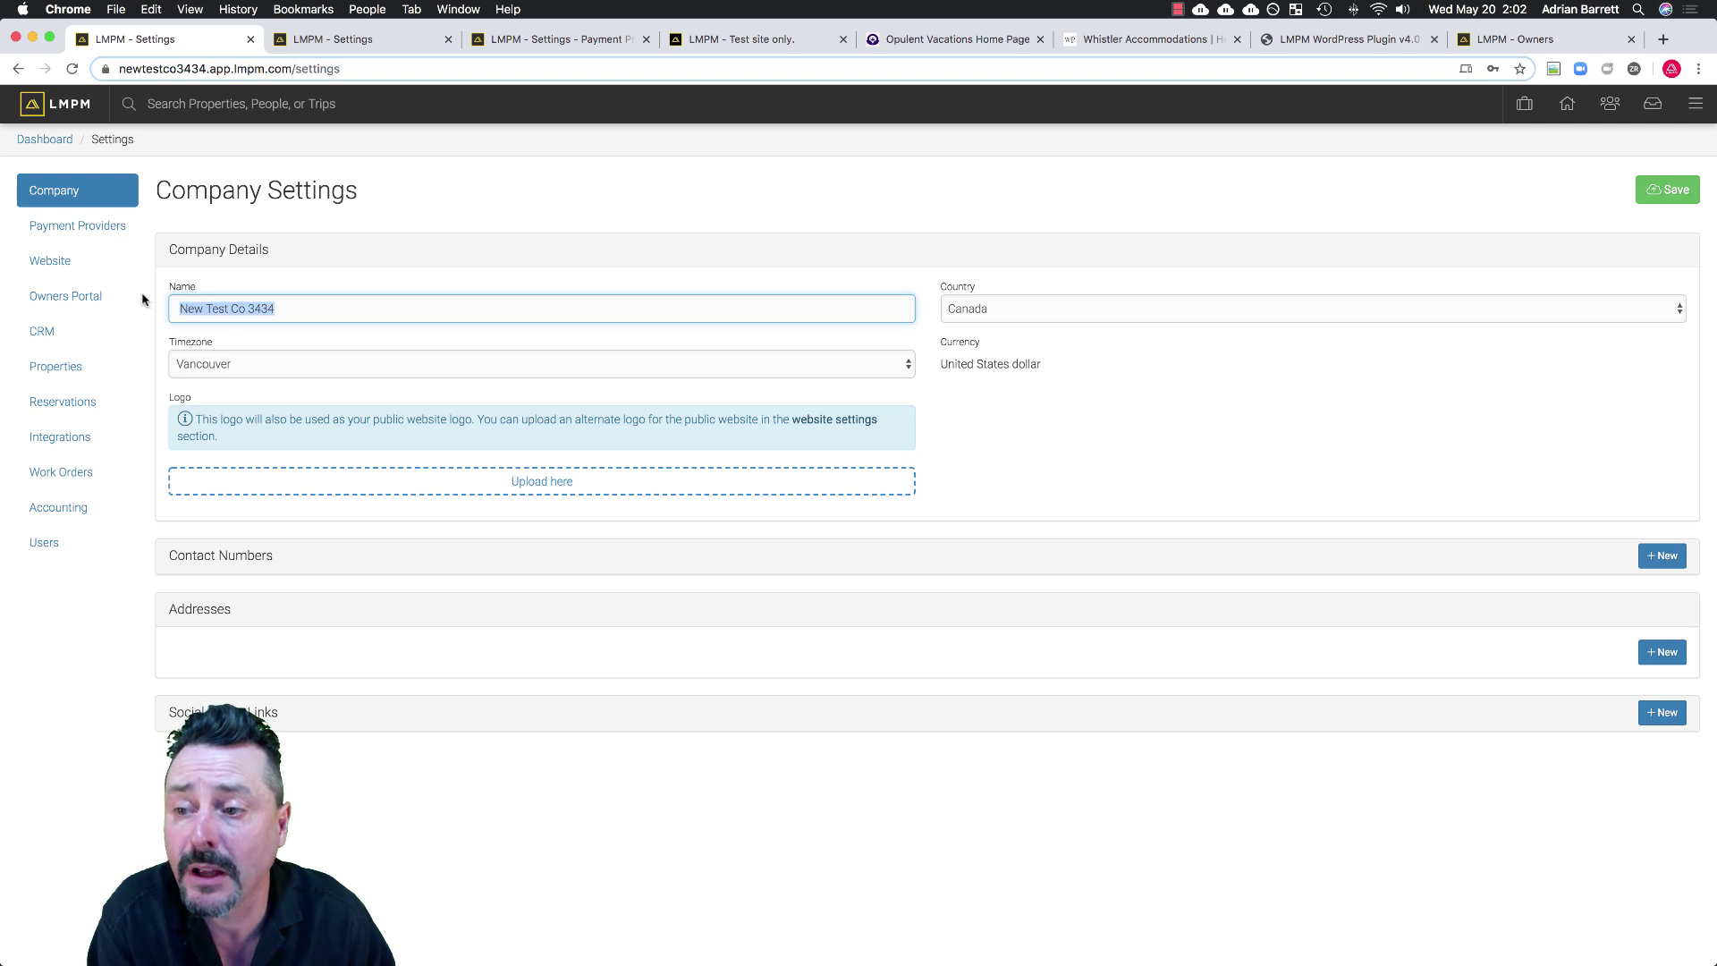
pyautogui.click(356, 41)
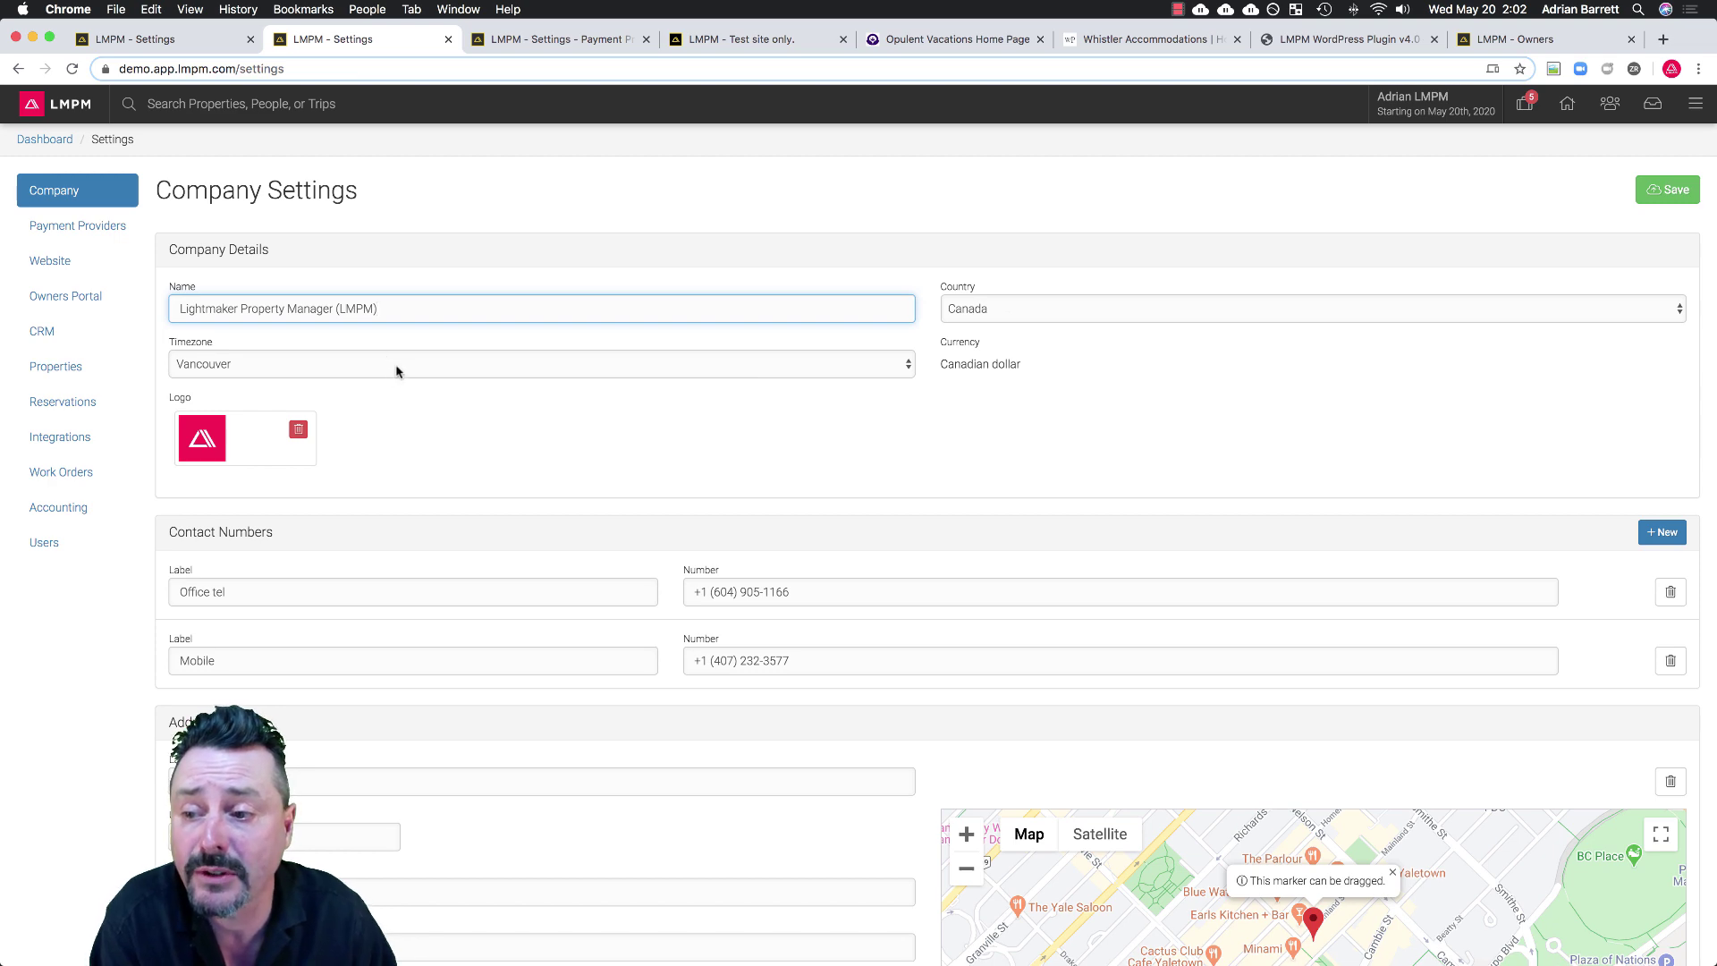
# Examine the demo company's contact numbers, office addresses with map locations, and social media links.
pyautogui.scroll(-5, 219, 460)
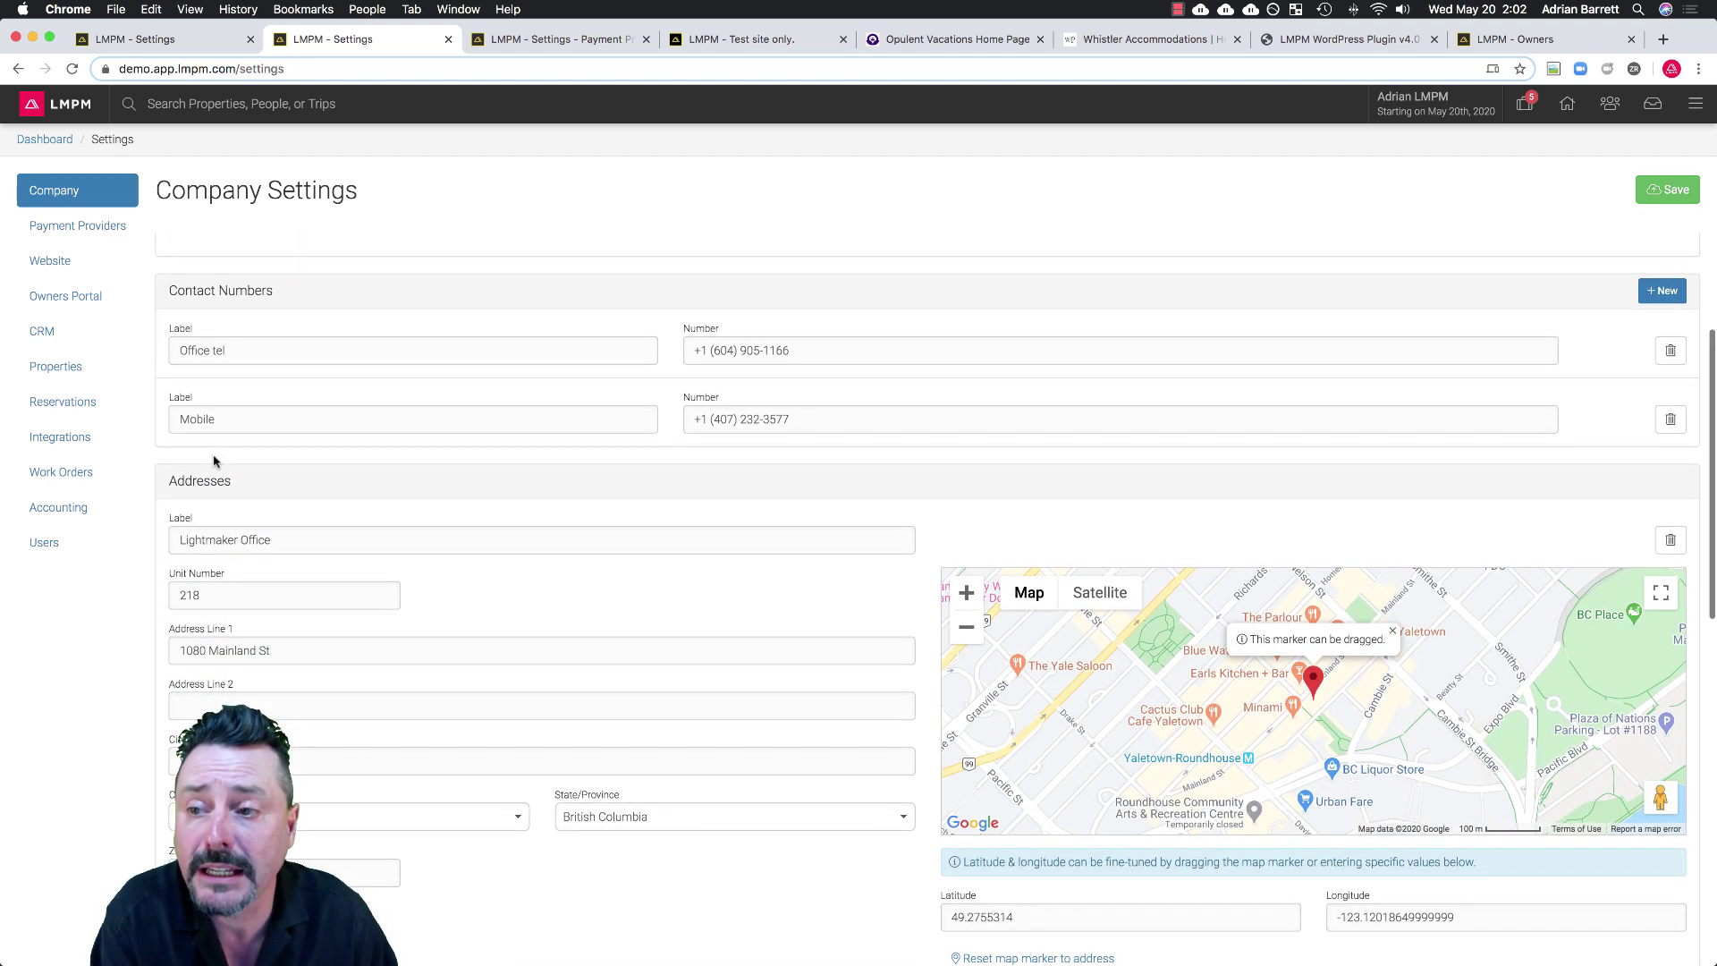
pyautogui.scroll(-1, 371, 393)
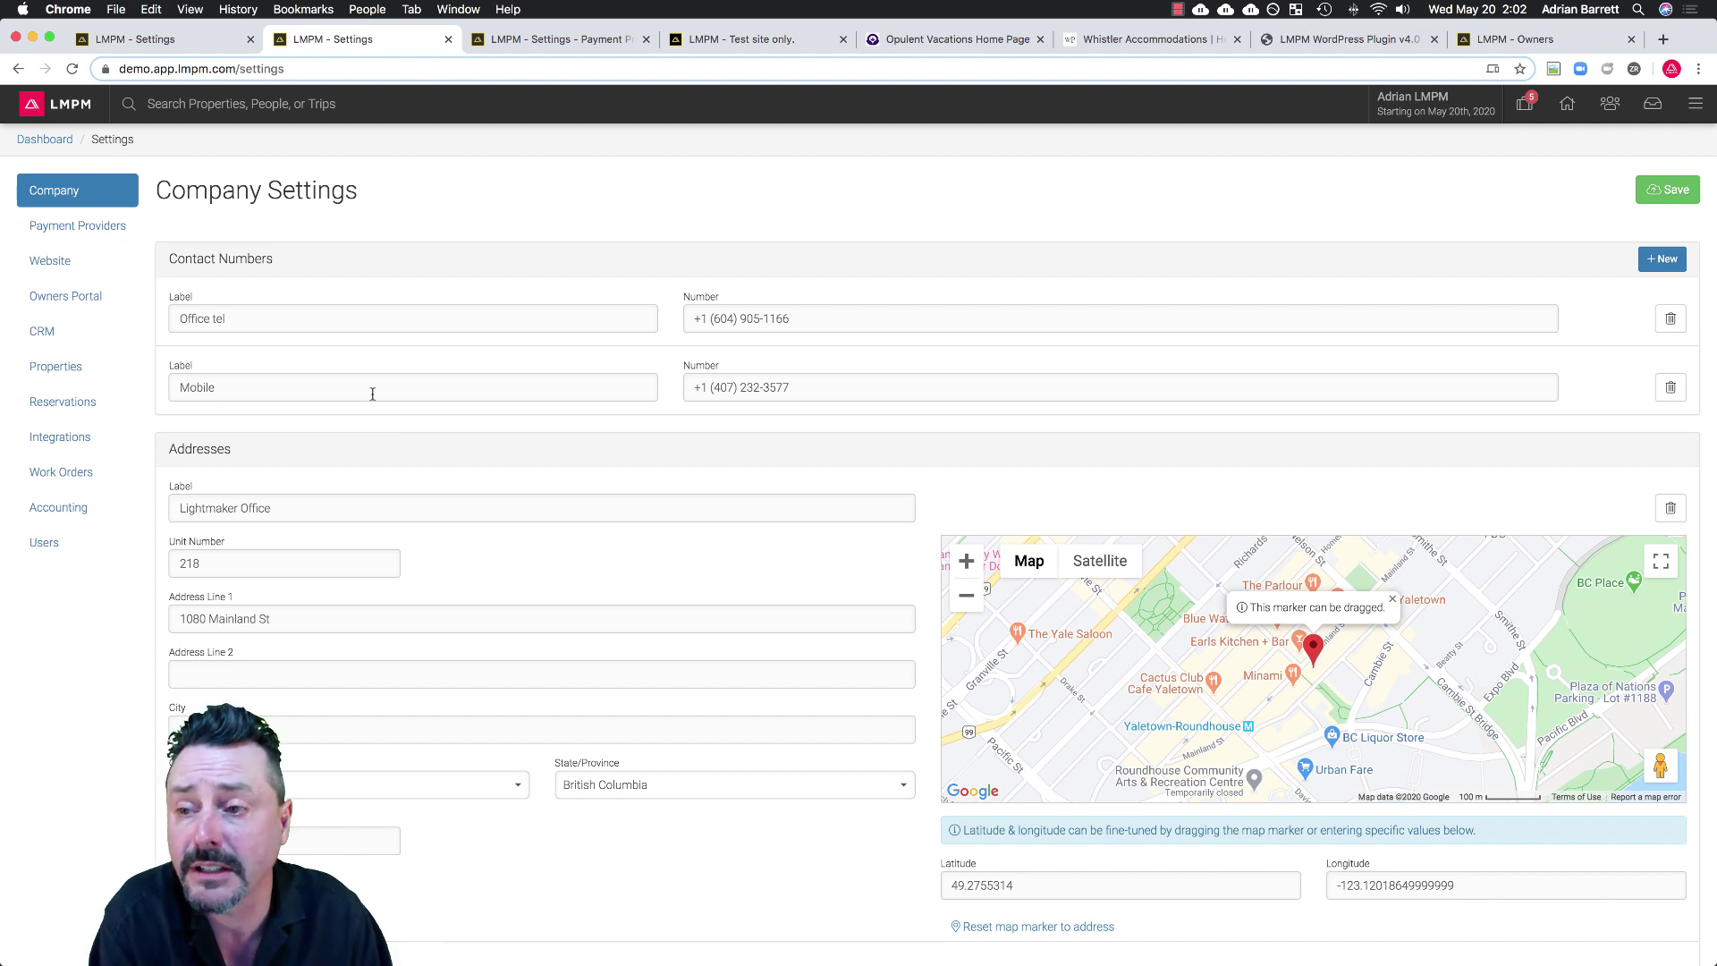
pyautogui.scroll(-2, 401, 368)
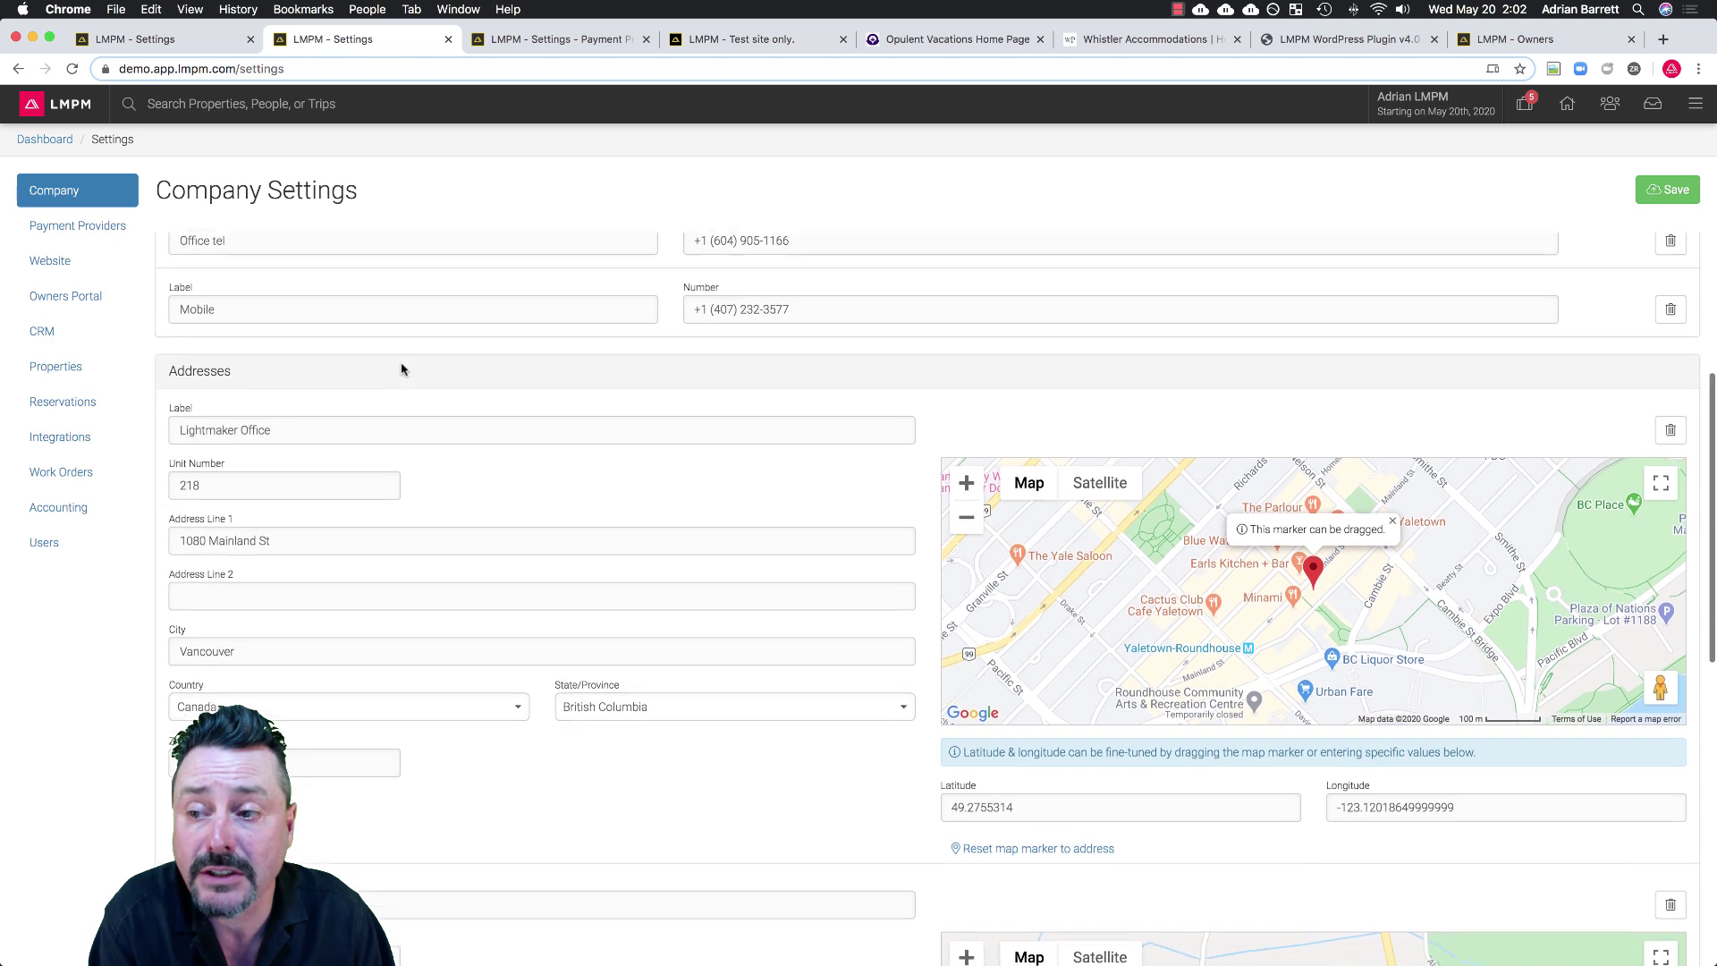
pyautogui.scroll(-2, 401, 369)
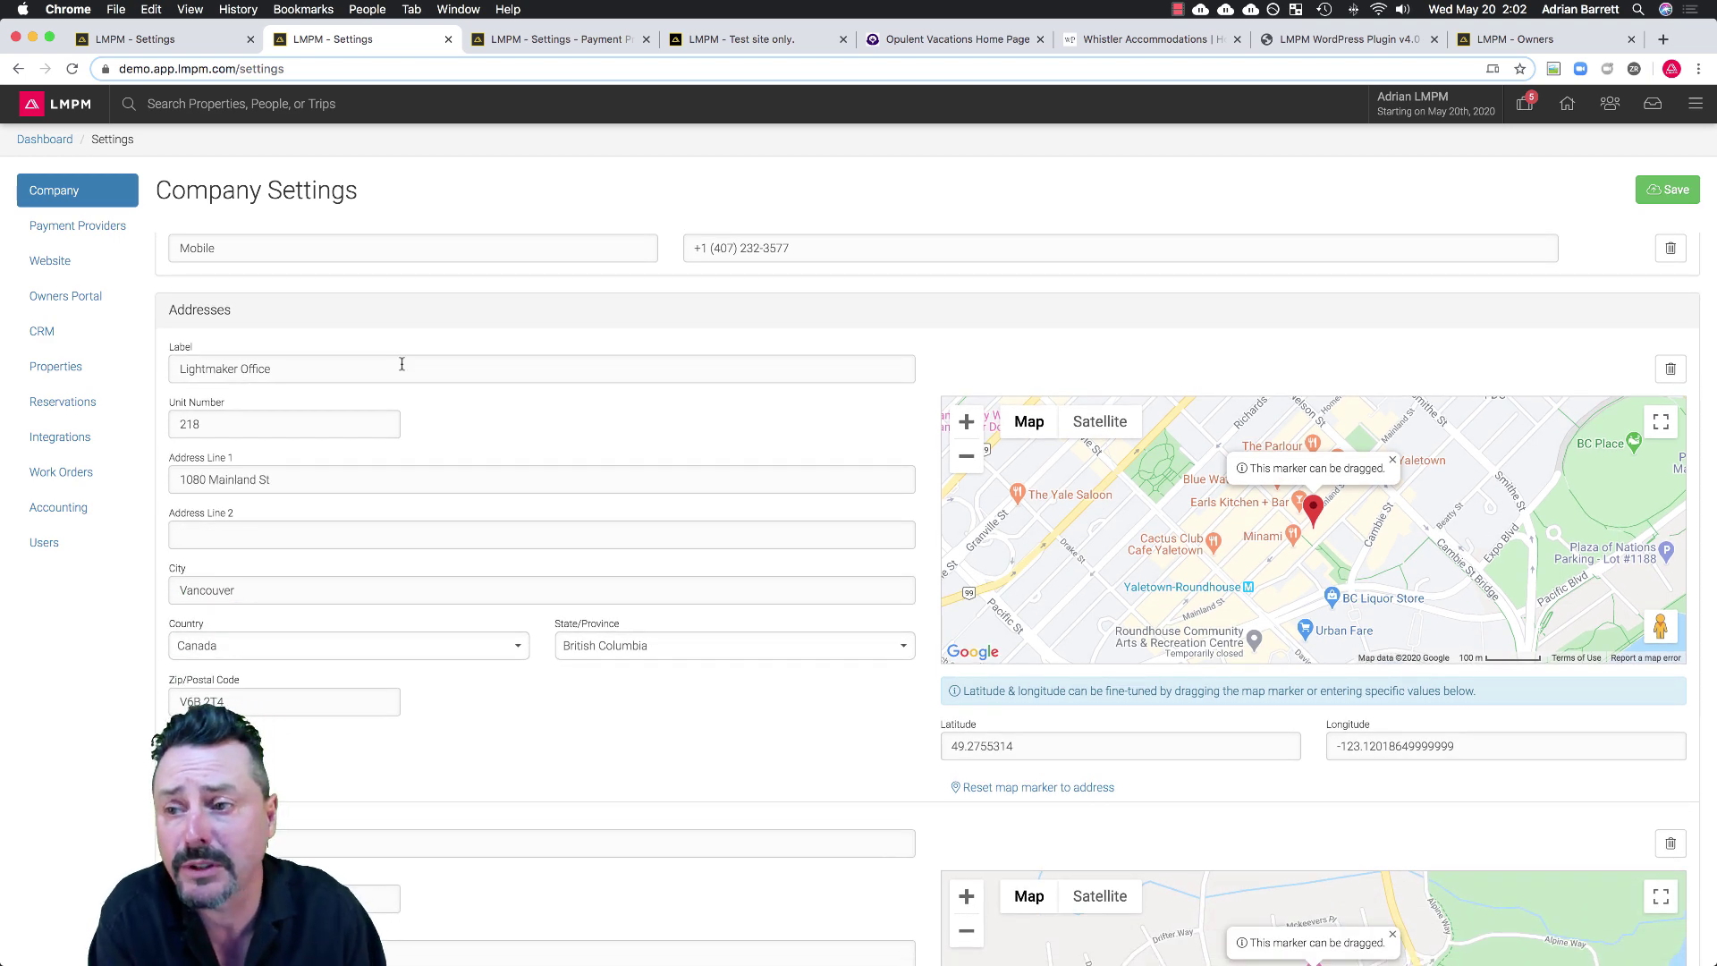
pyautogui.scroll(-5, 401, 367)
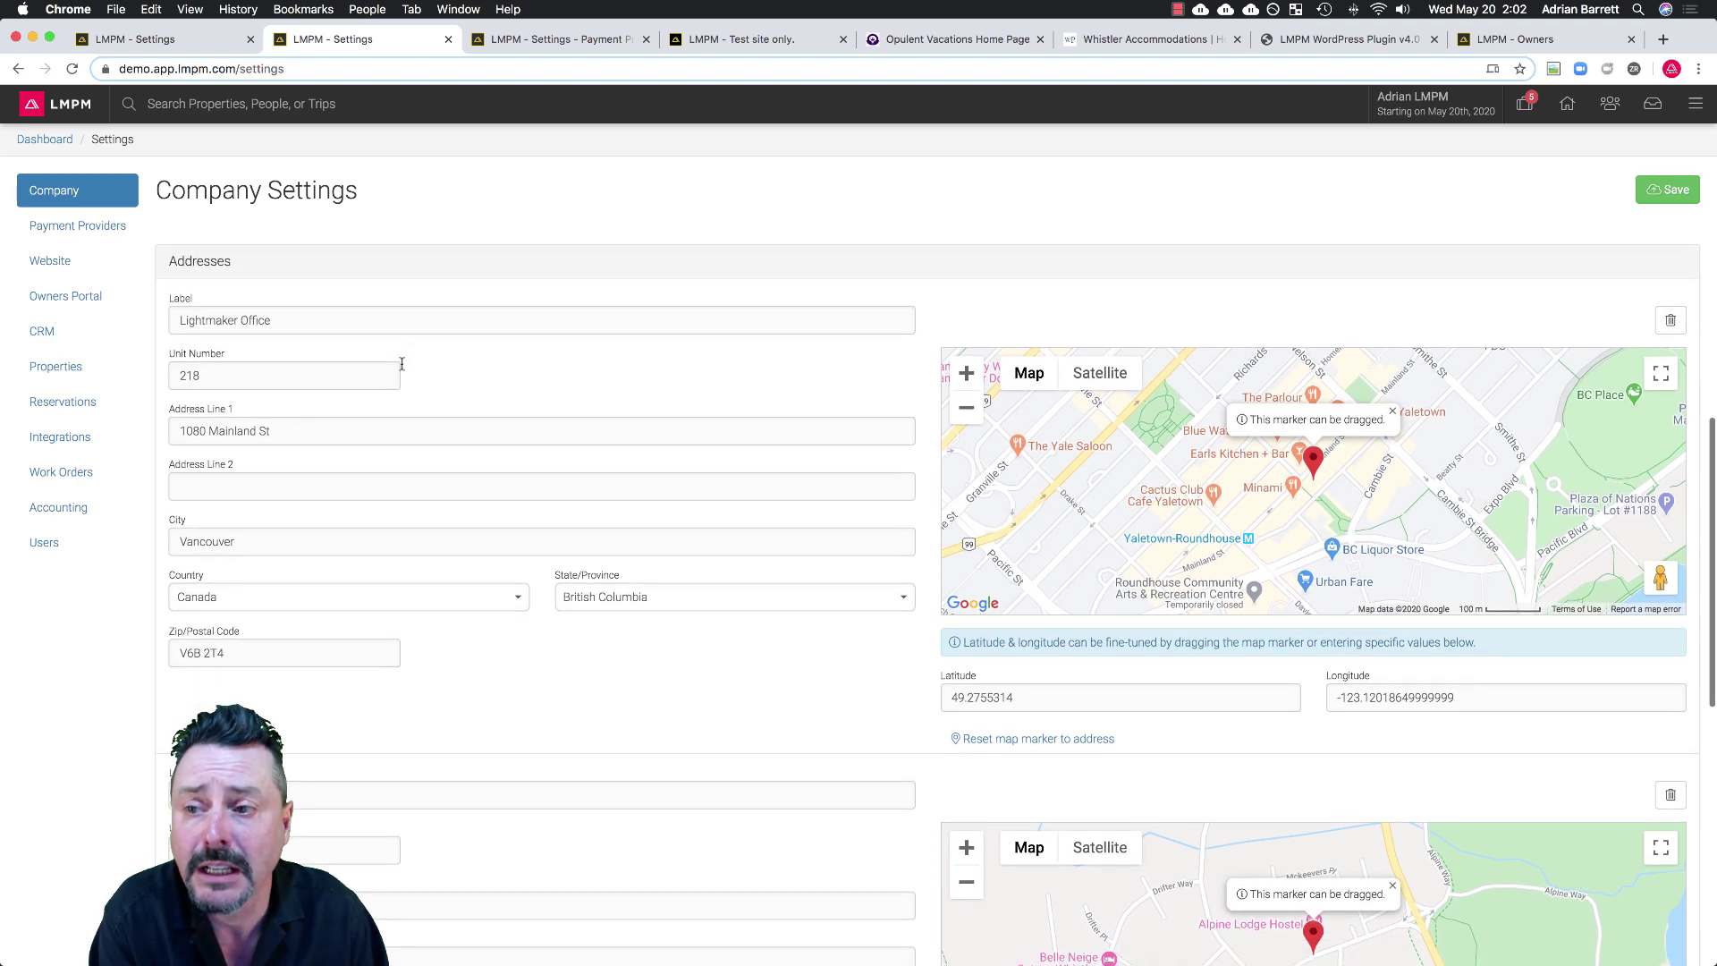
pyautogui.scroll(-10, 402, 369)
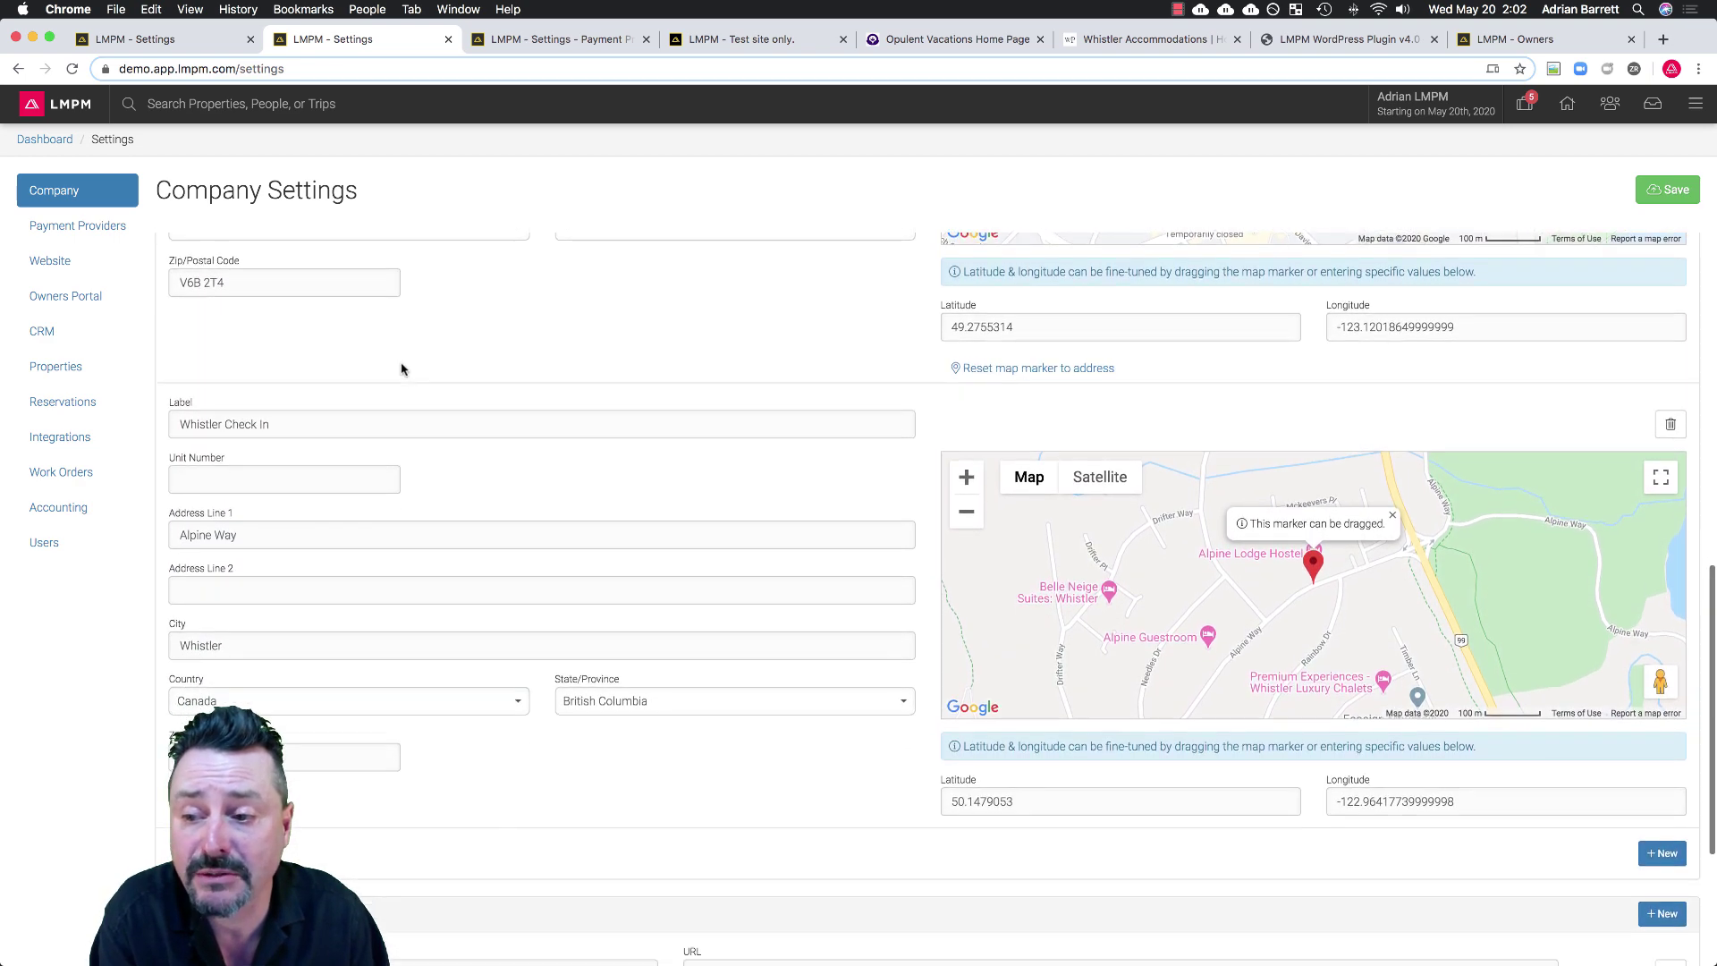
pyautogui.scroll(-2, 401, 368)
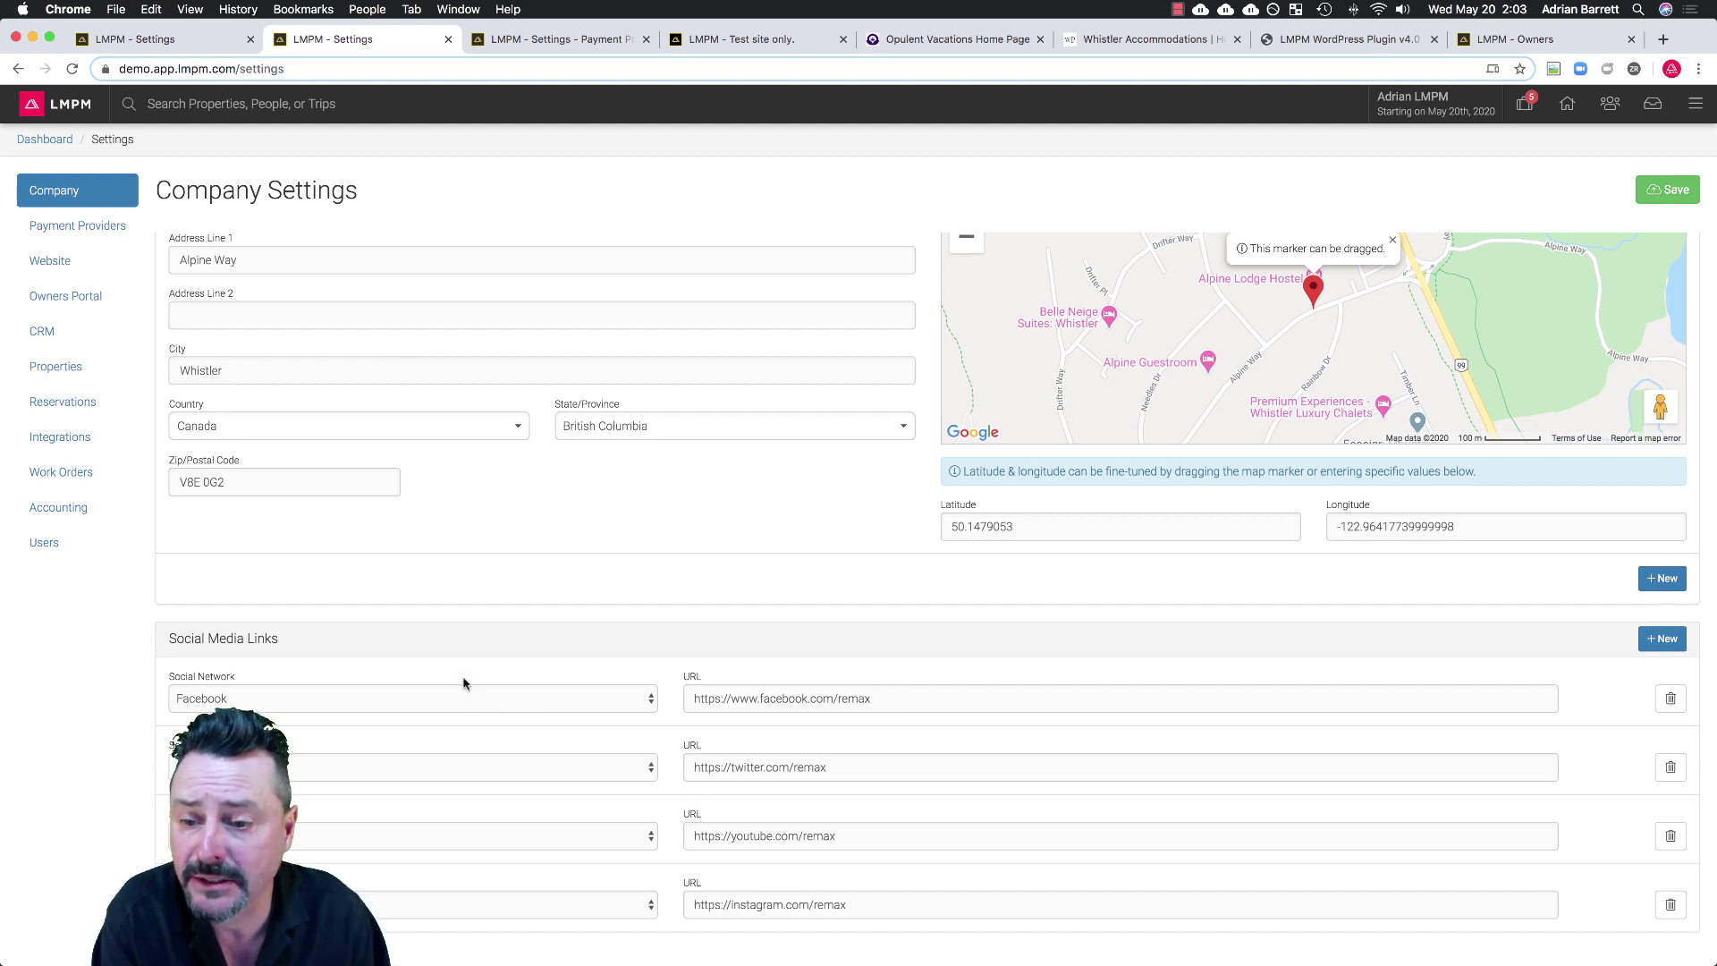
# Create a Stripe payment provider named New Stripe Account with trust account 1000 - RBC Trust Account and start connecting it to Stripe.
pyautogui.click(58, 231)
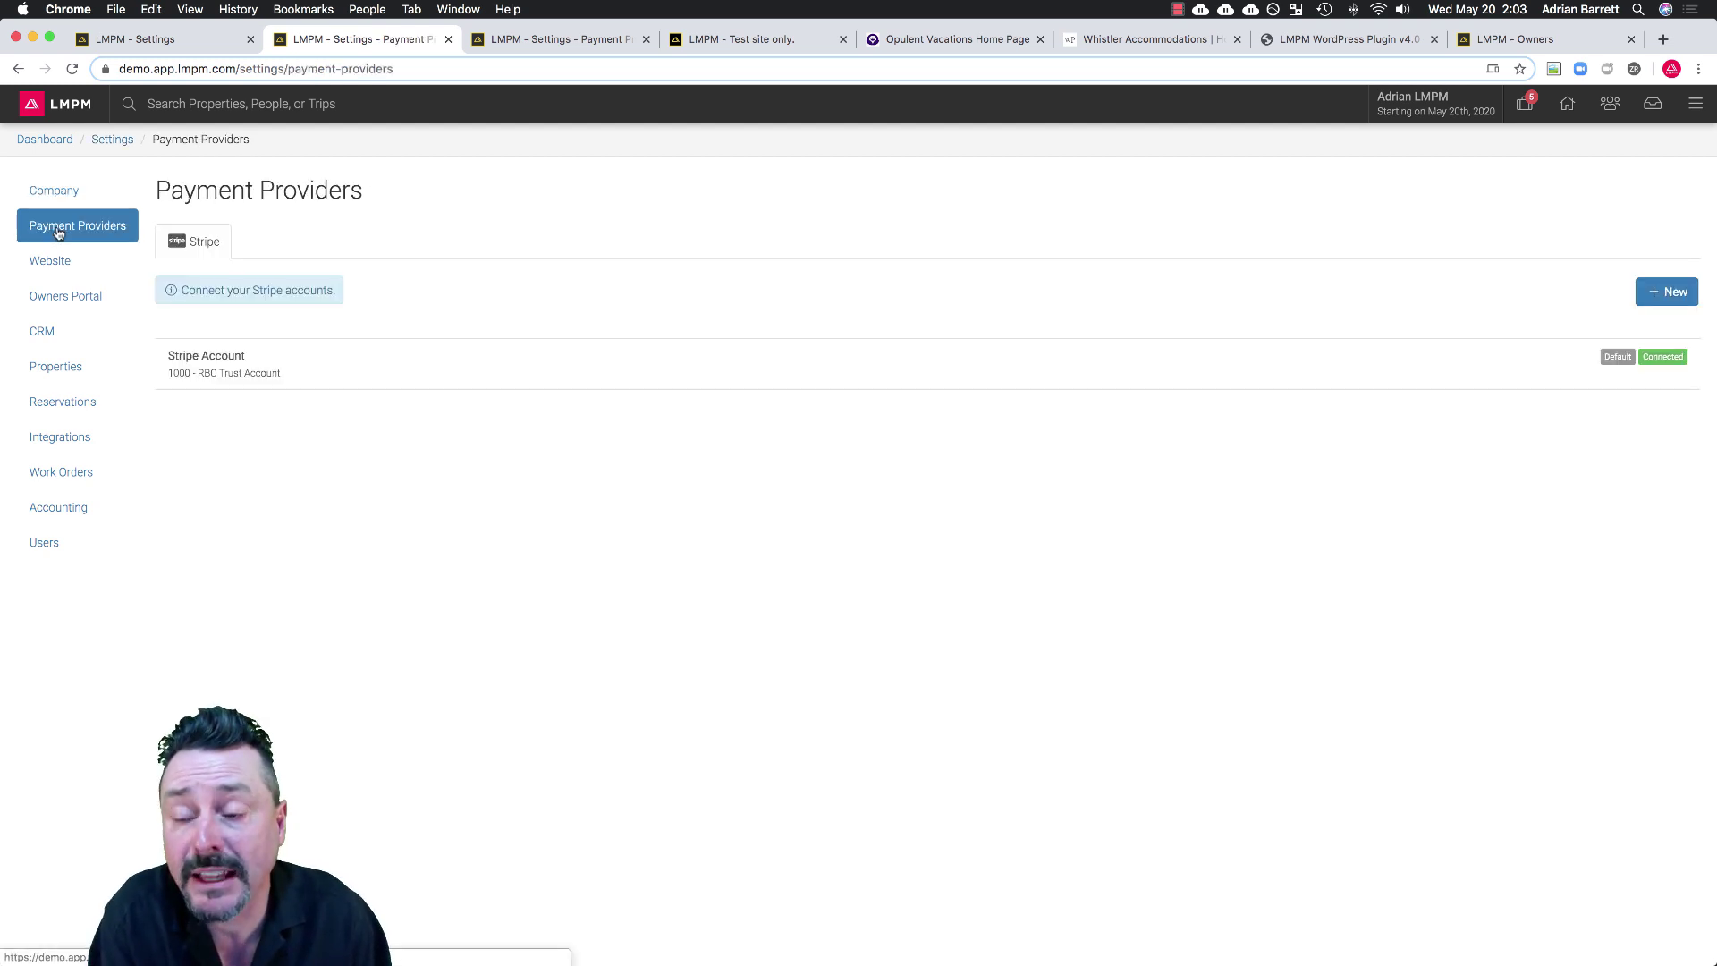
pyautogui.click(1666, 299)
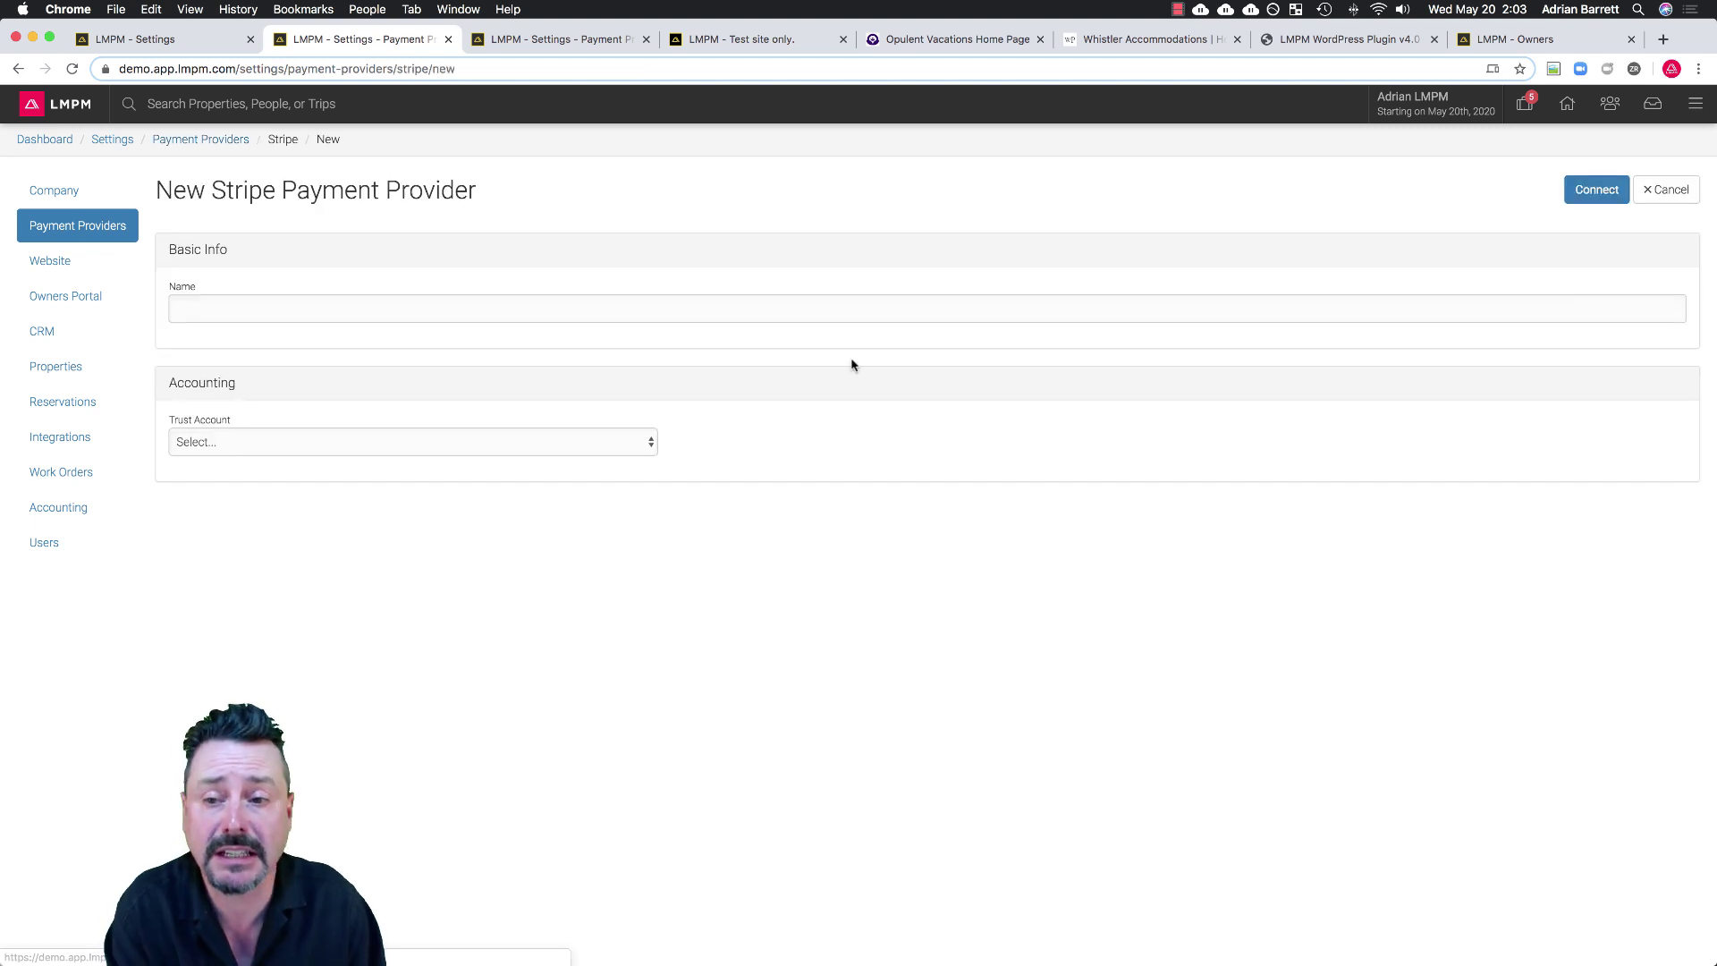
pyautogui.click(294, 309)
pyautogui.write('New Stripe Account')
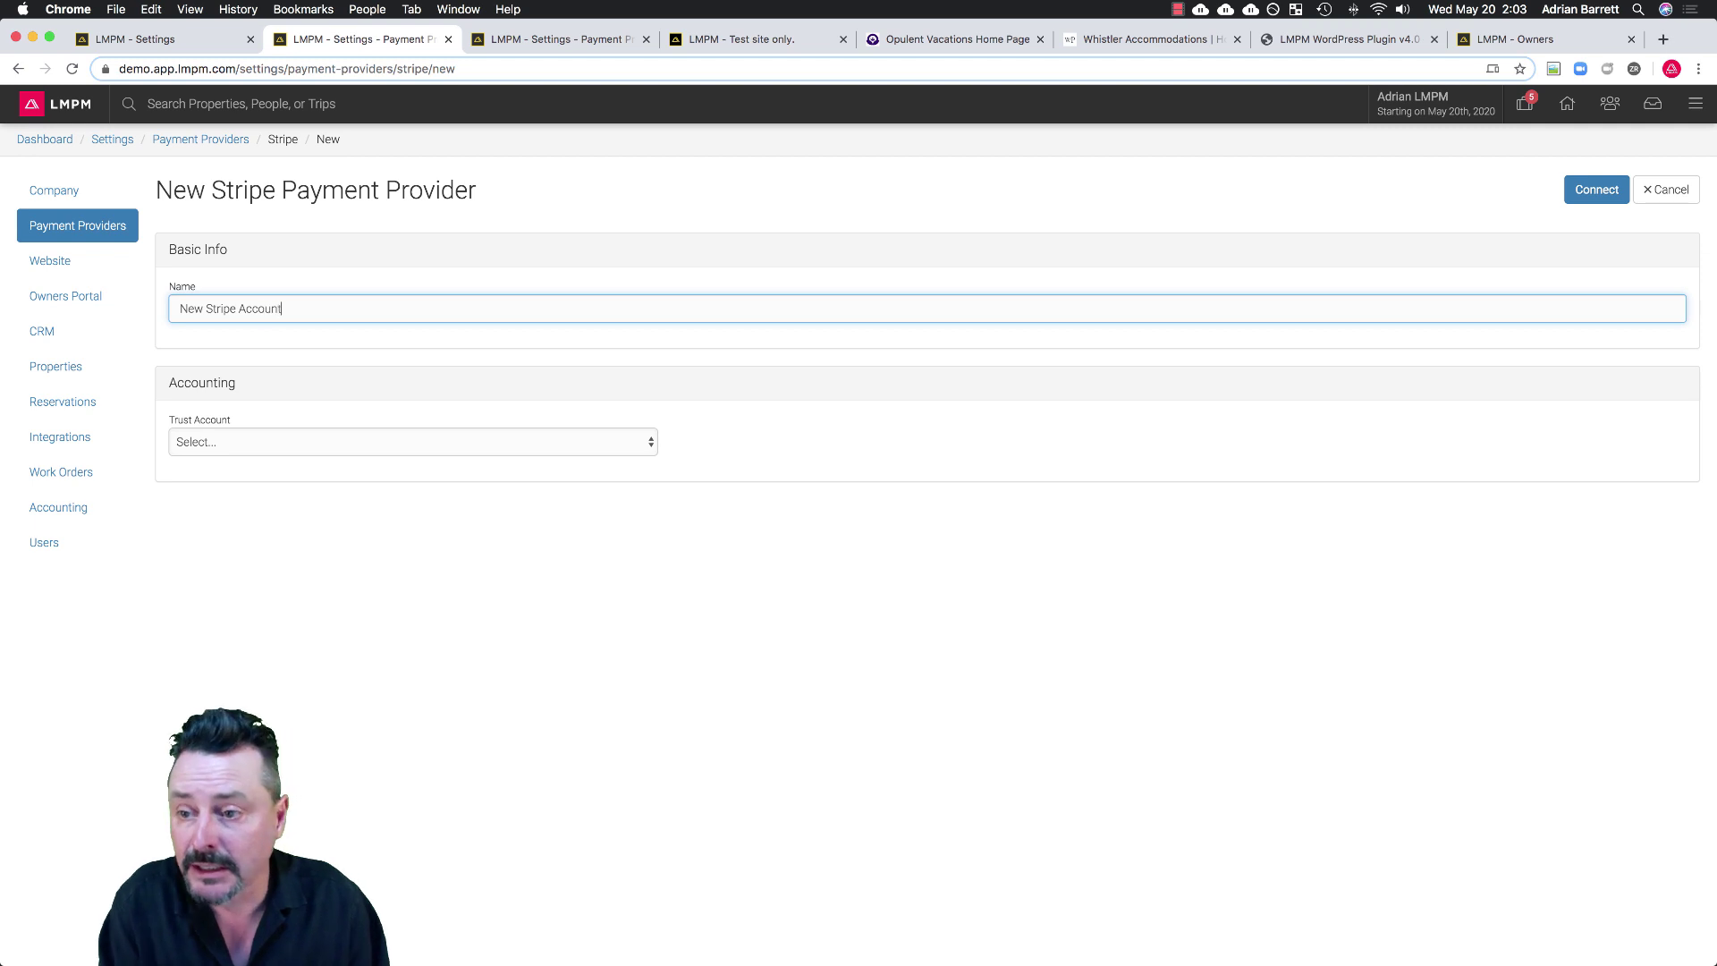
pyautogui.click(269, 444)
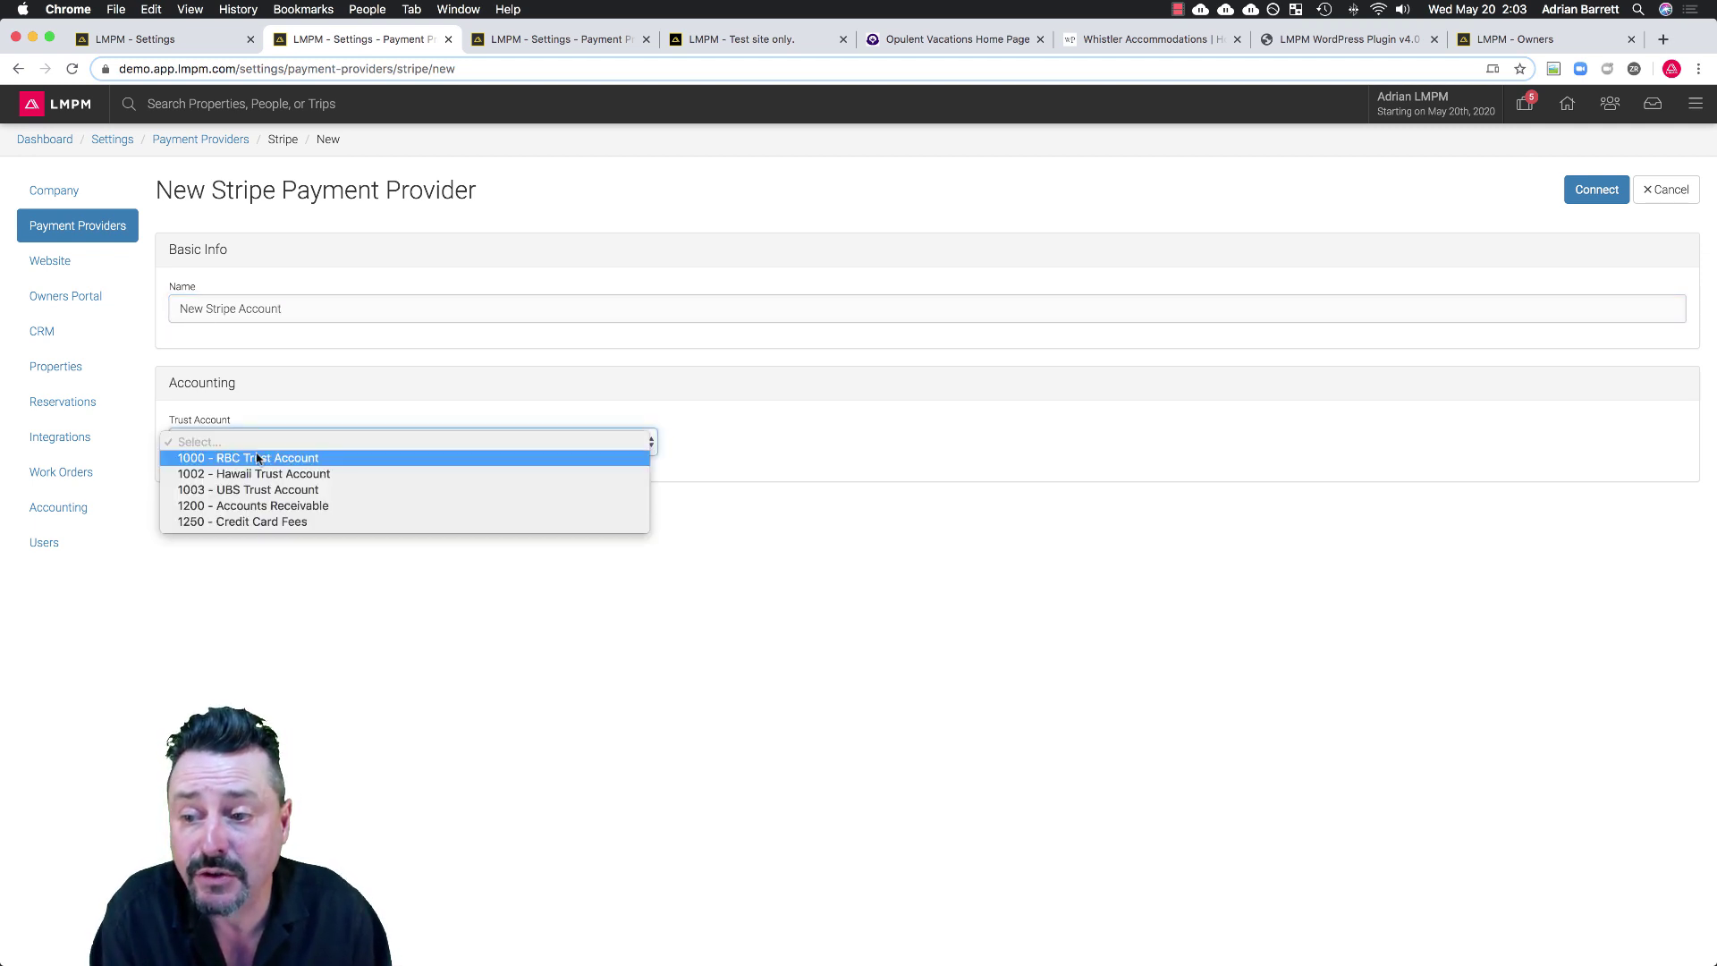
pyautogui.click(257, 458)
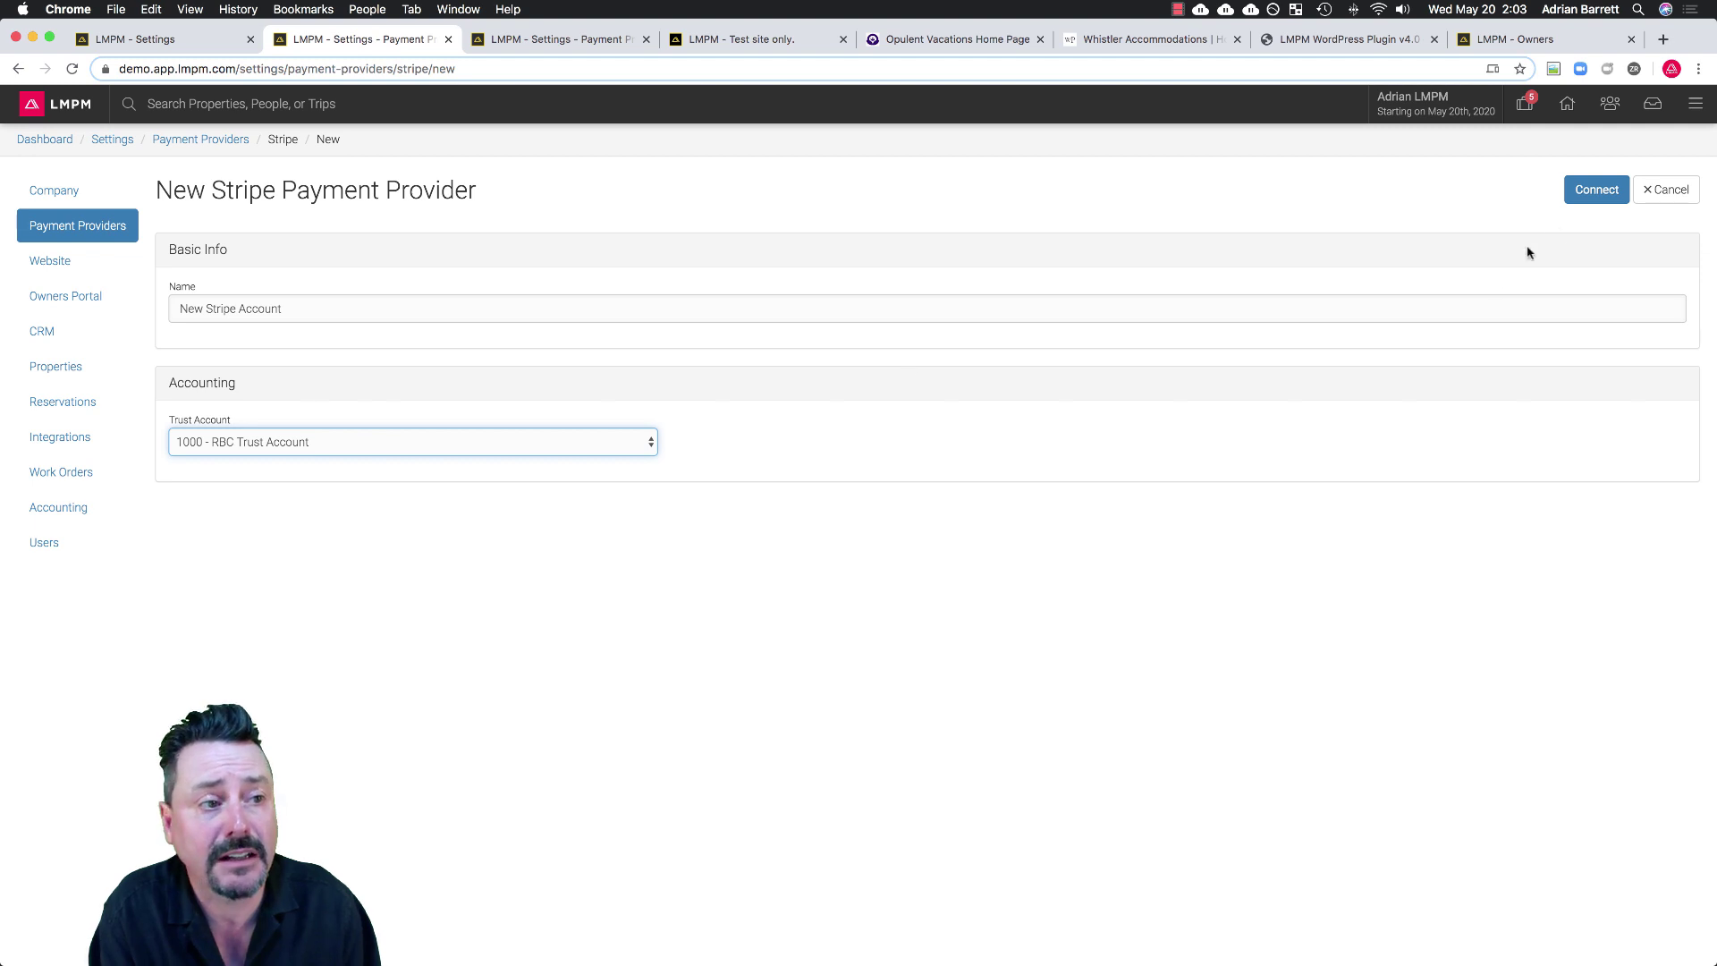
pyautogui.click(1595, 191)
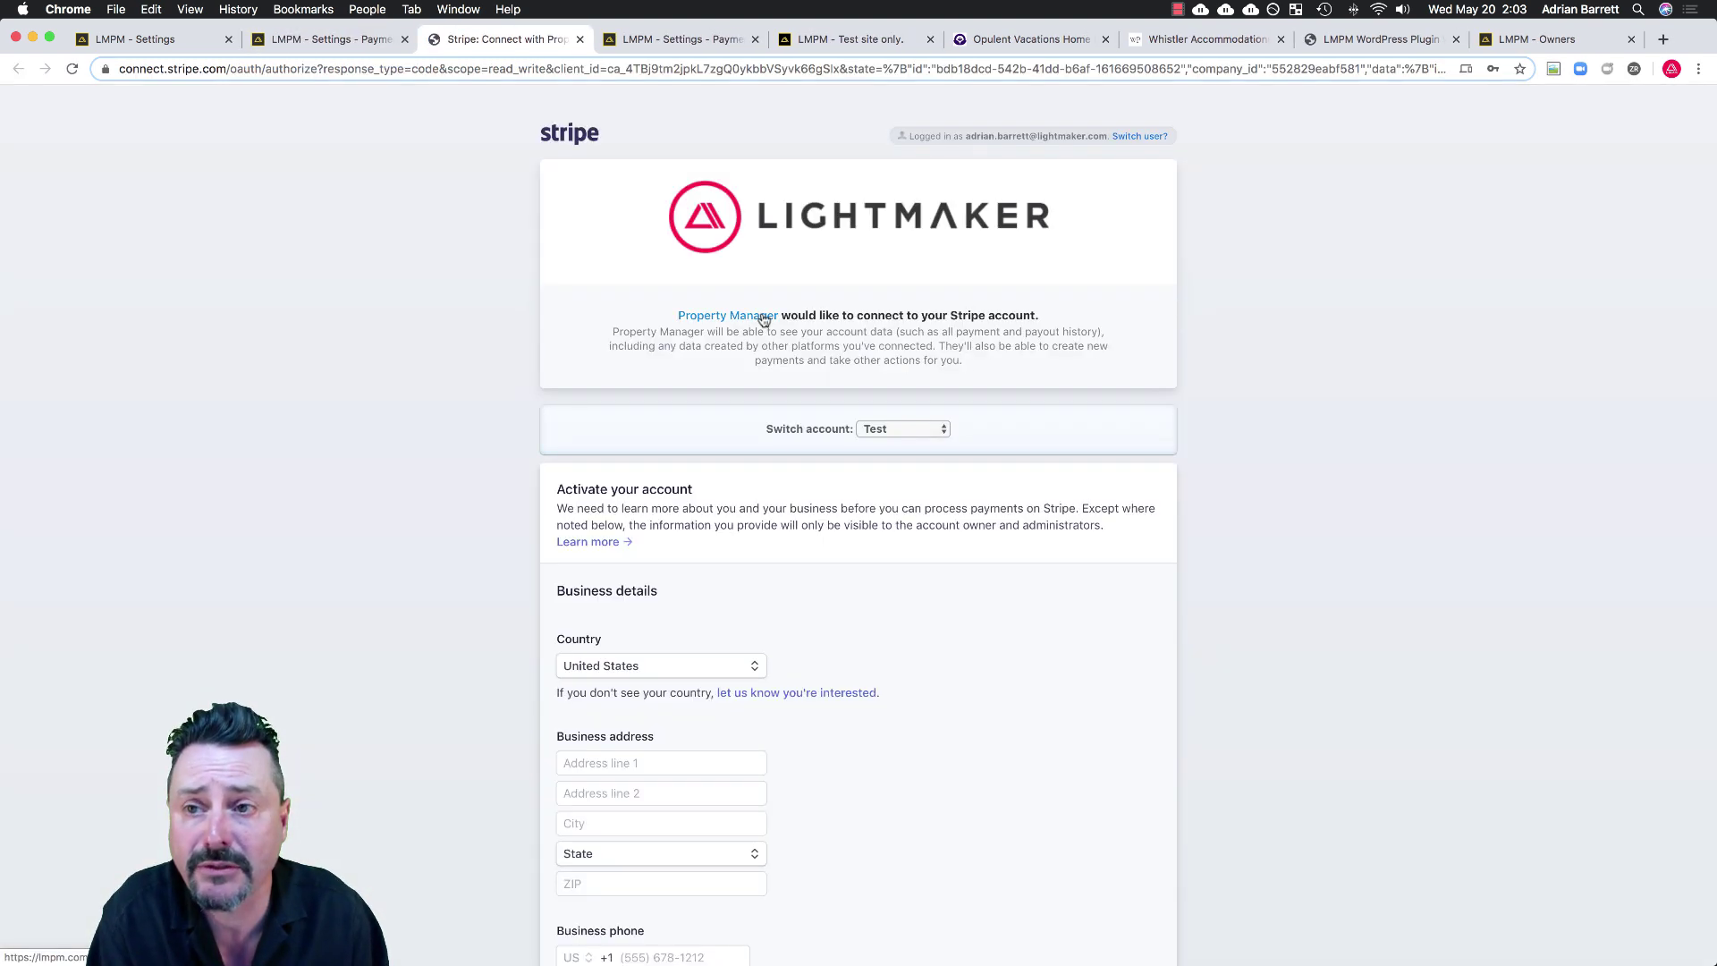
# Review the Stripe activation form from business details to bank details, and switch to the Opulent Vacations payment providers list.
pyautogui.scroll(-5, 811, 605)
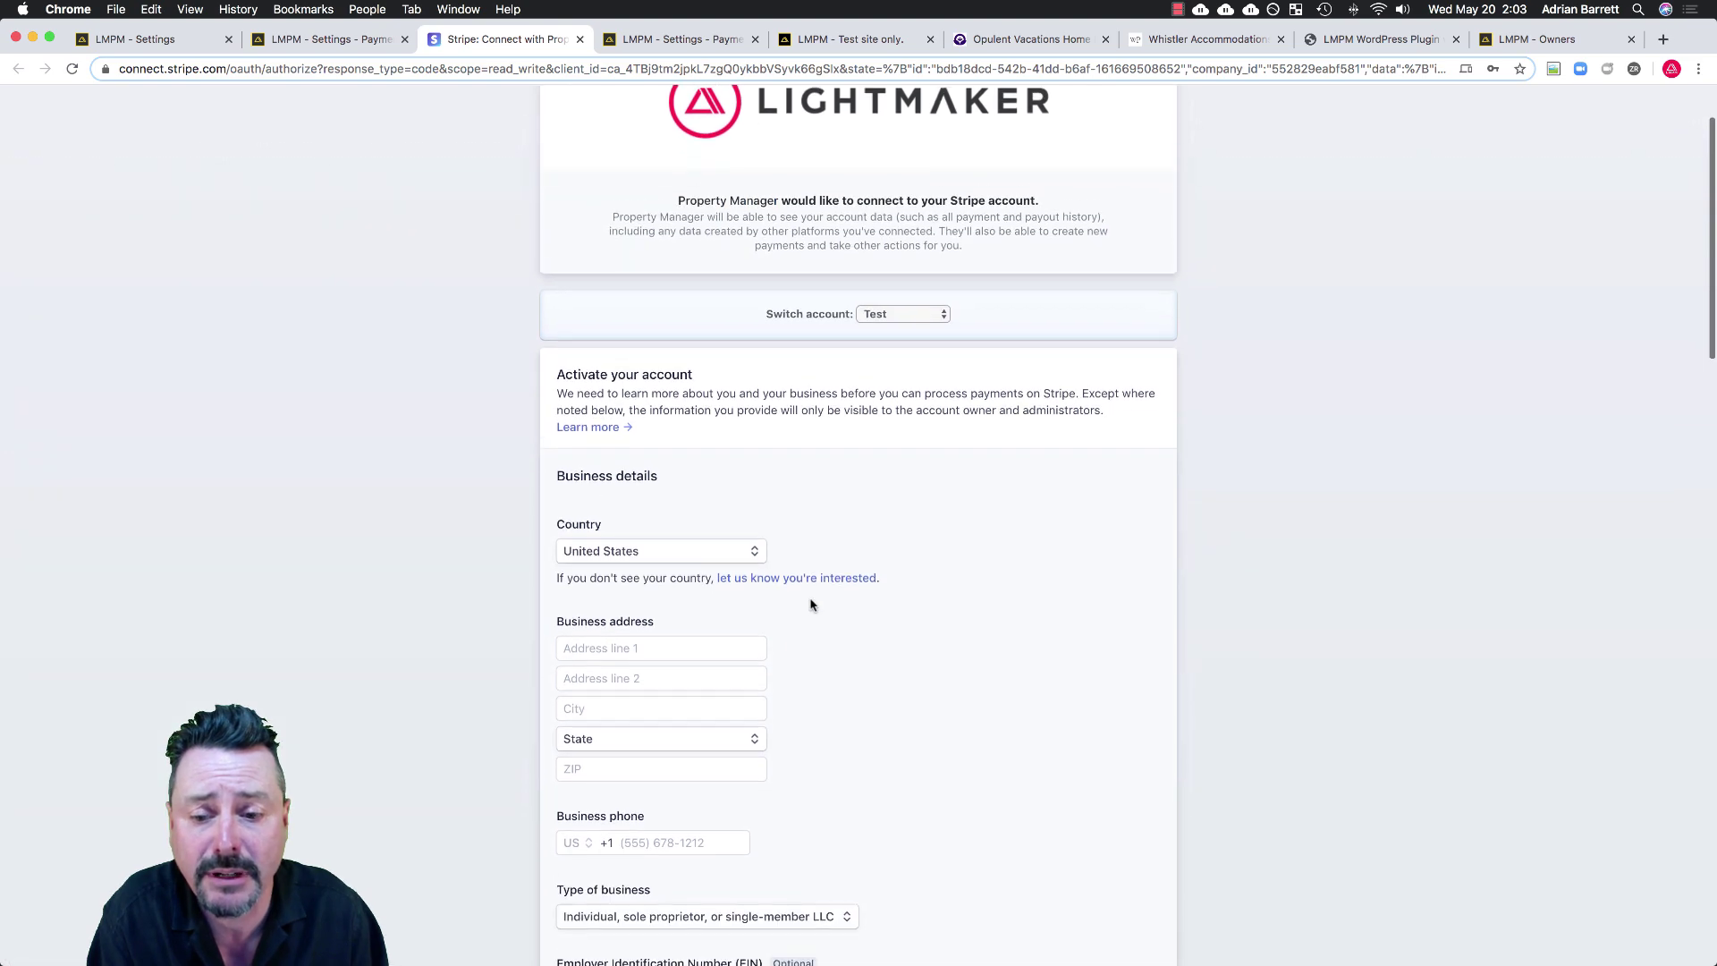
pyautogui.scroll(-10, 811, 605)
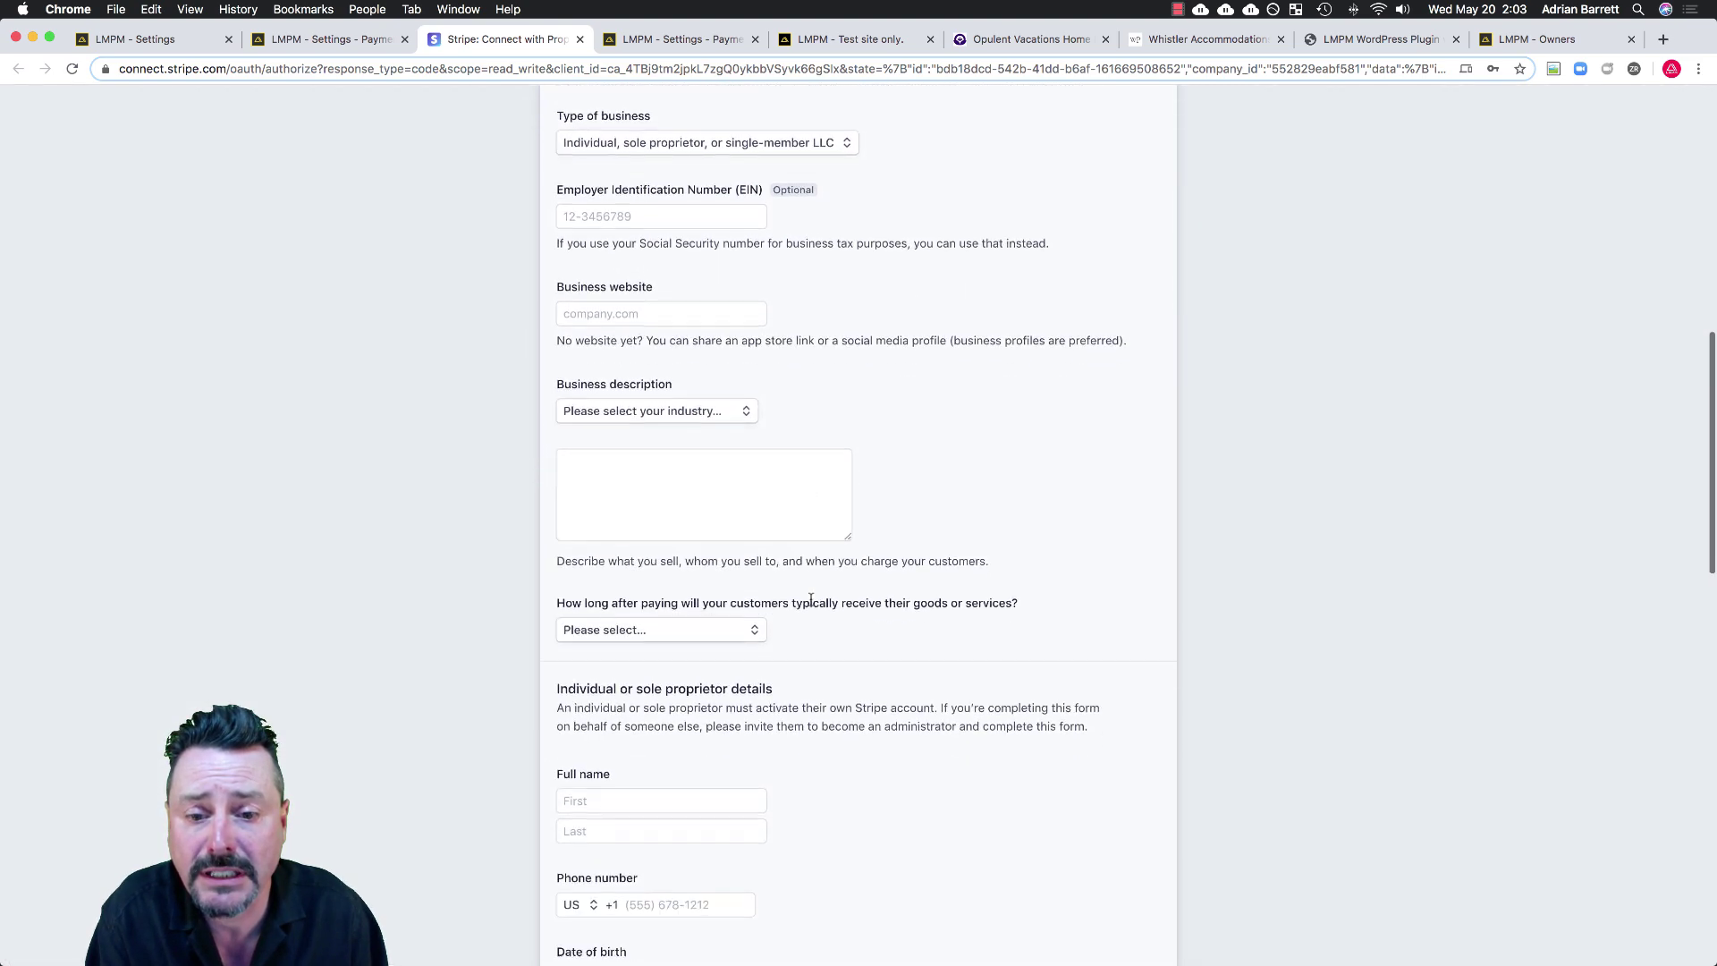
pyautogui.scroll(-8, 811, 605)
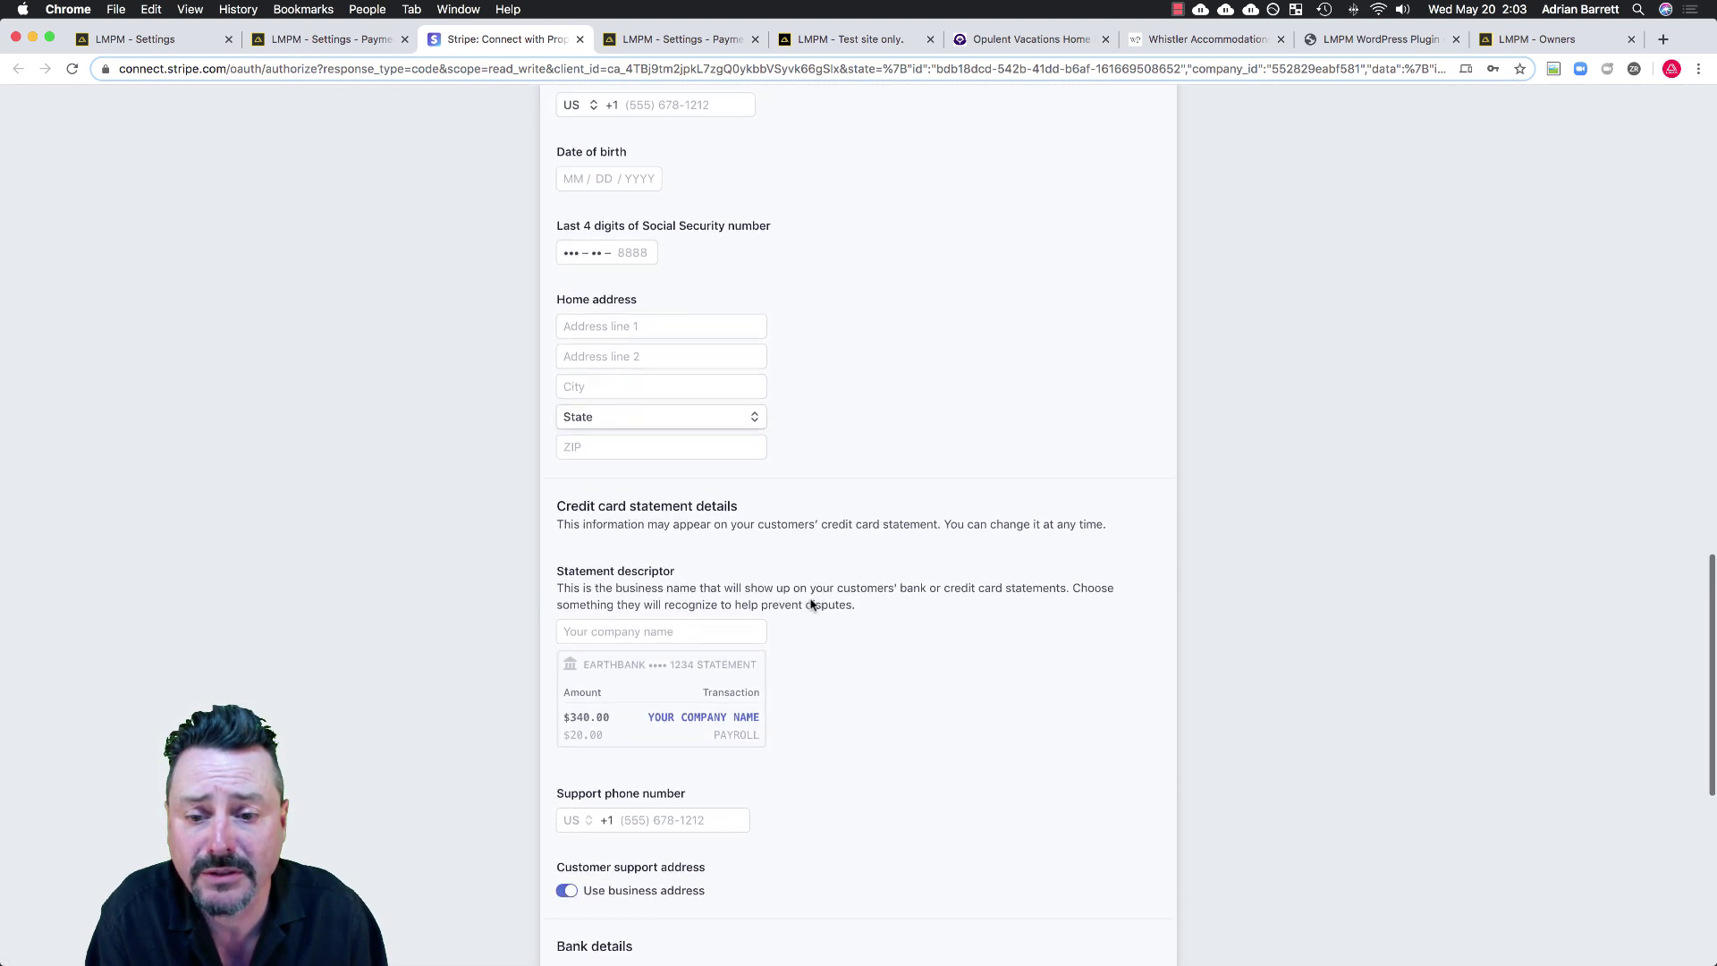
pyautogui.scroll(-3, 811, 606)
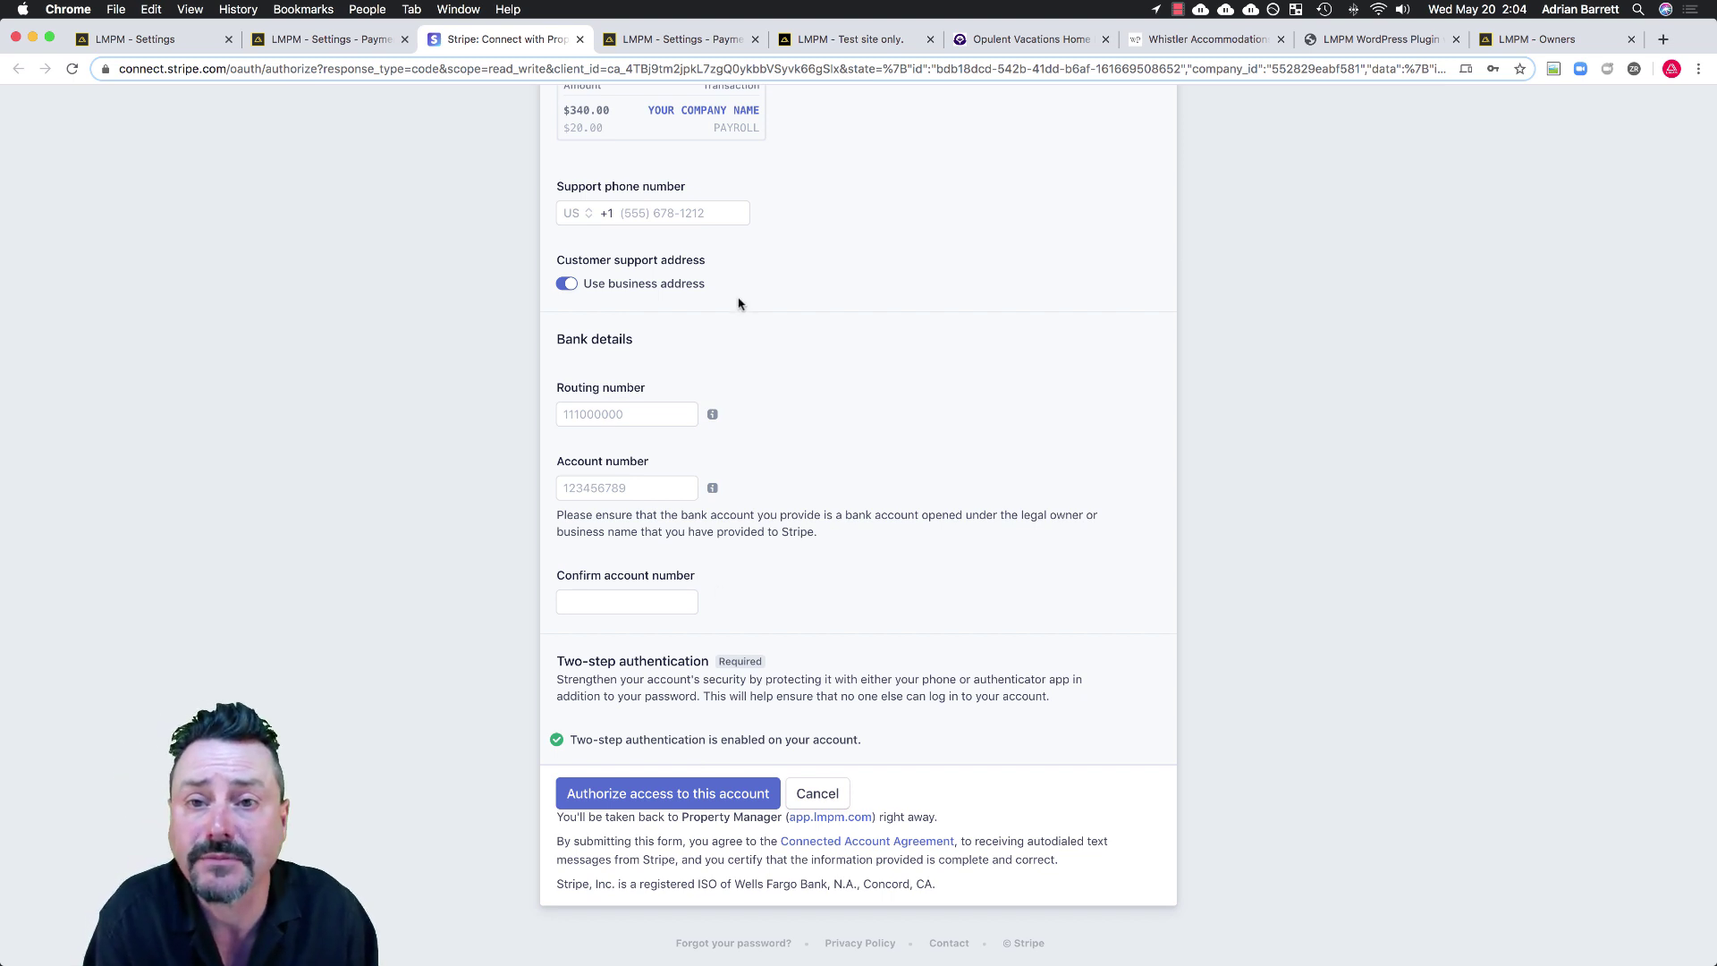
pyautogui.click(646, 43)
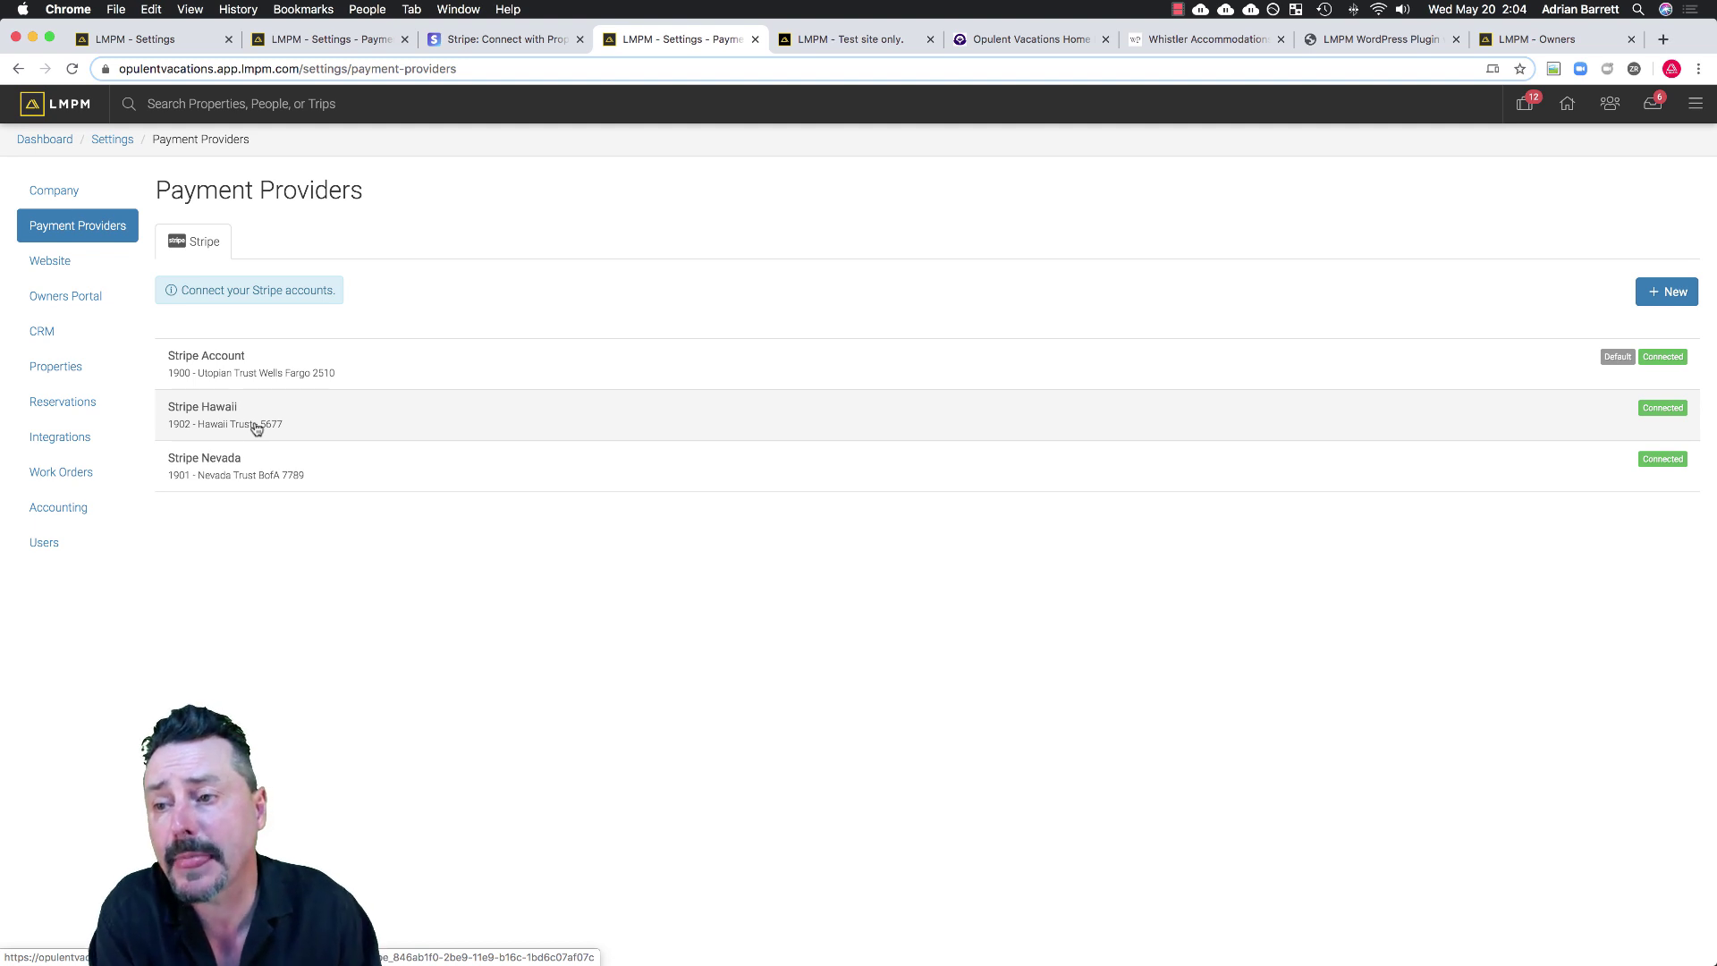
# Cancel the new Stripe payment provider in the demo company and close the Stripe activation page.
pyautogui.click(309, 47)
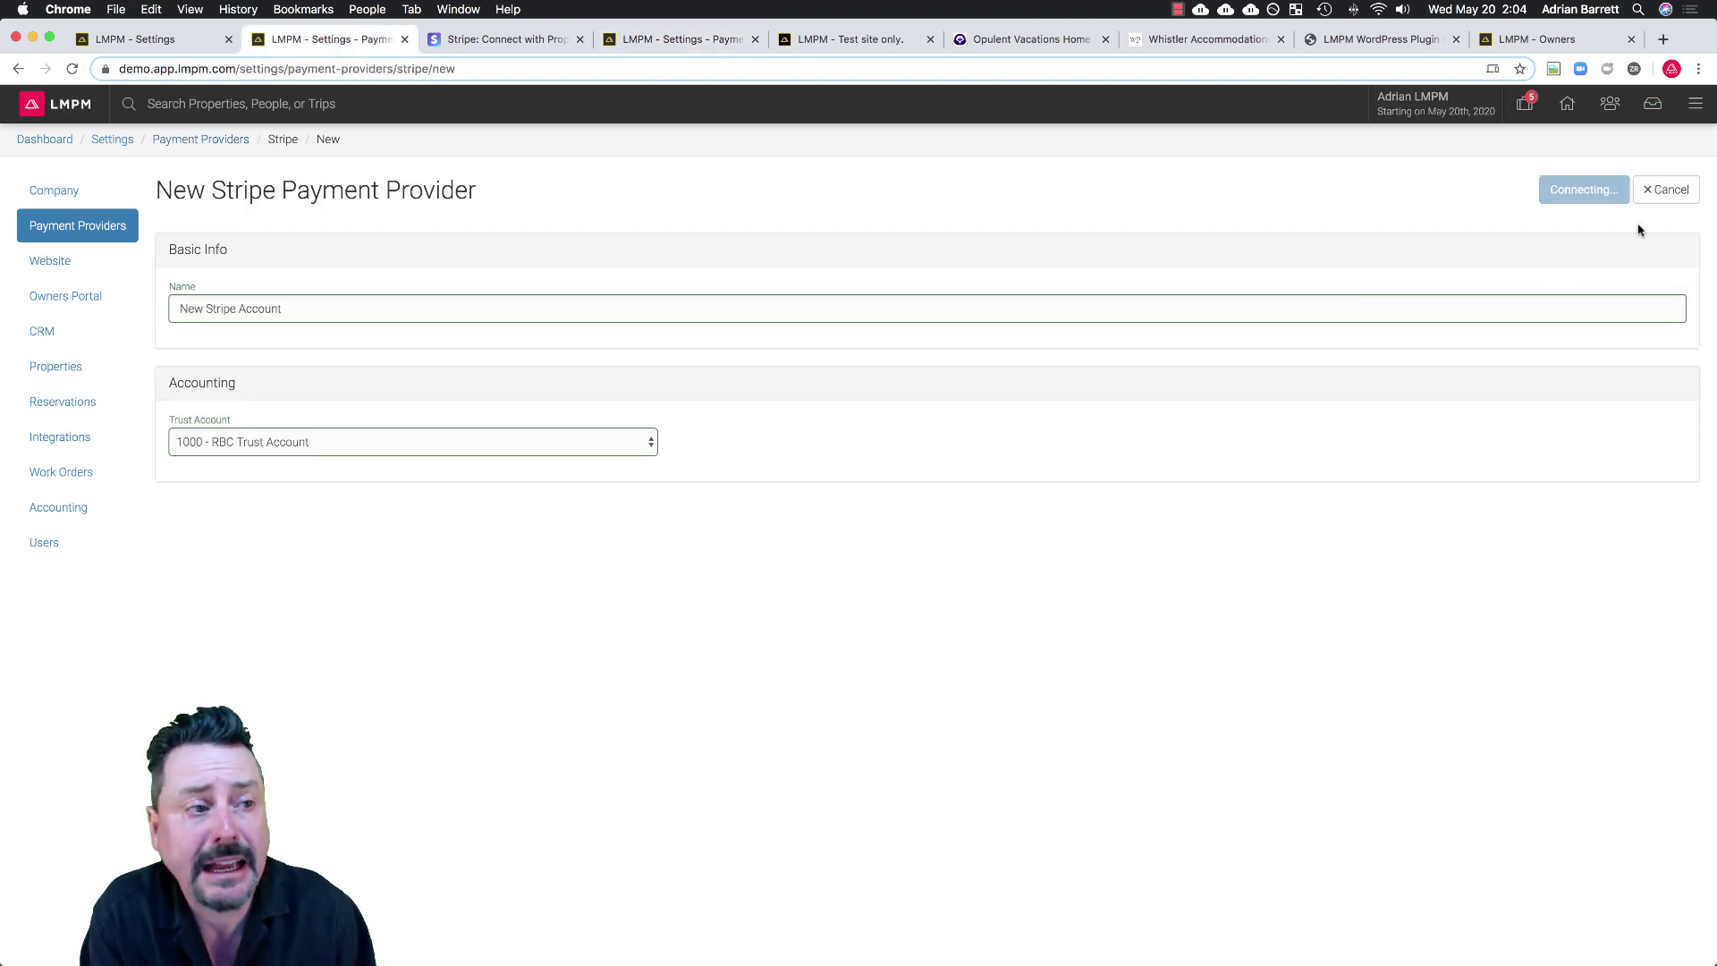
pyautogui.click(1682, 198)
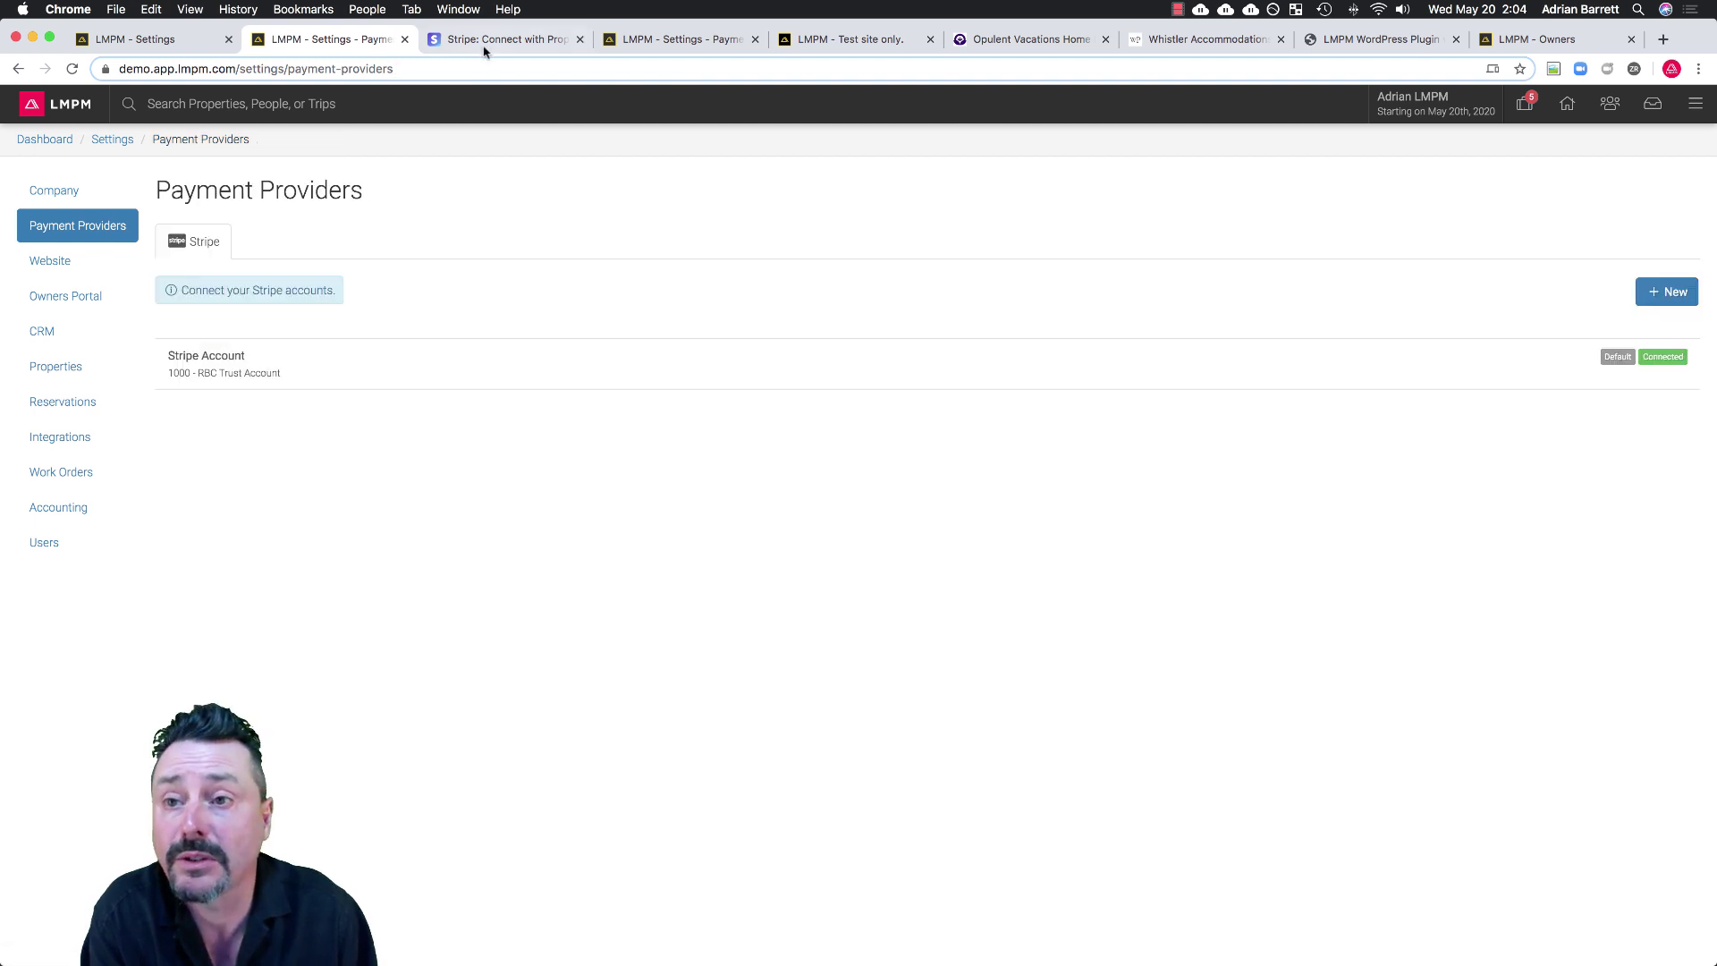
pyautogui.click(519, 42)
pyautogui.click(579, 39)
pyautogui.click(326, 42)
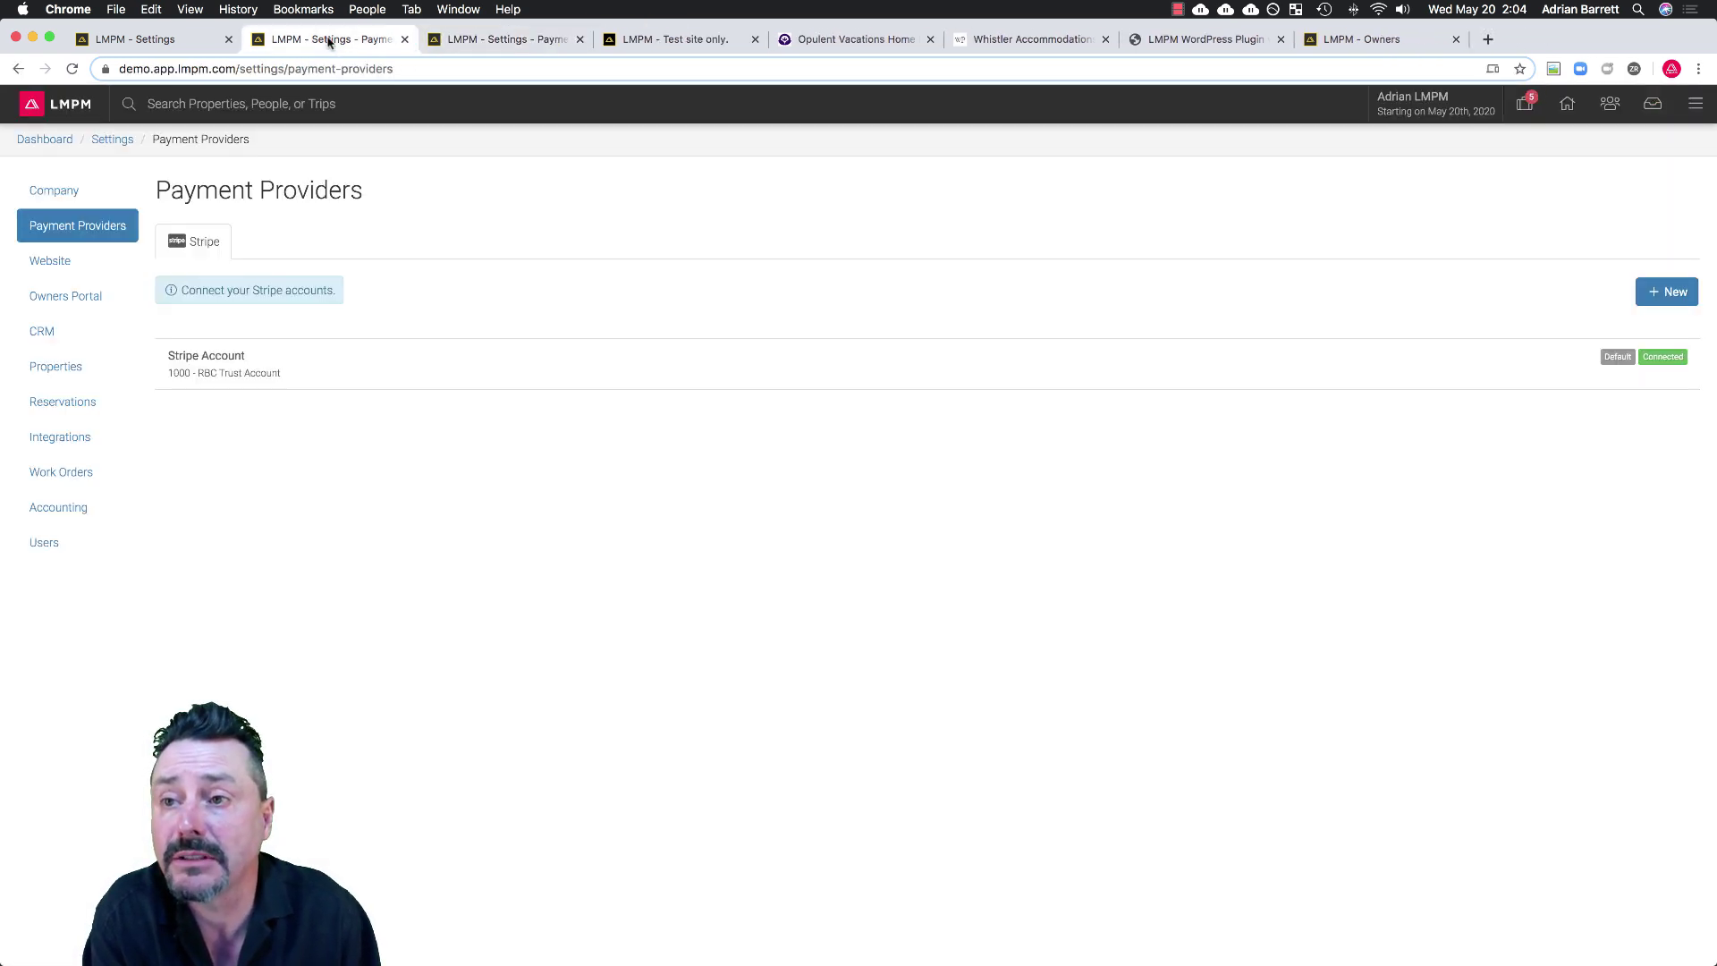
# Open the demo company's website settings and review the appearance themes and homepage background images.
pyautogui.click(54, 268)
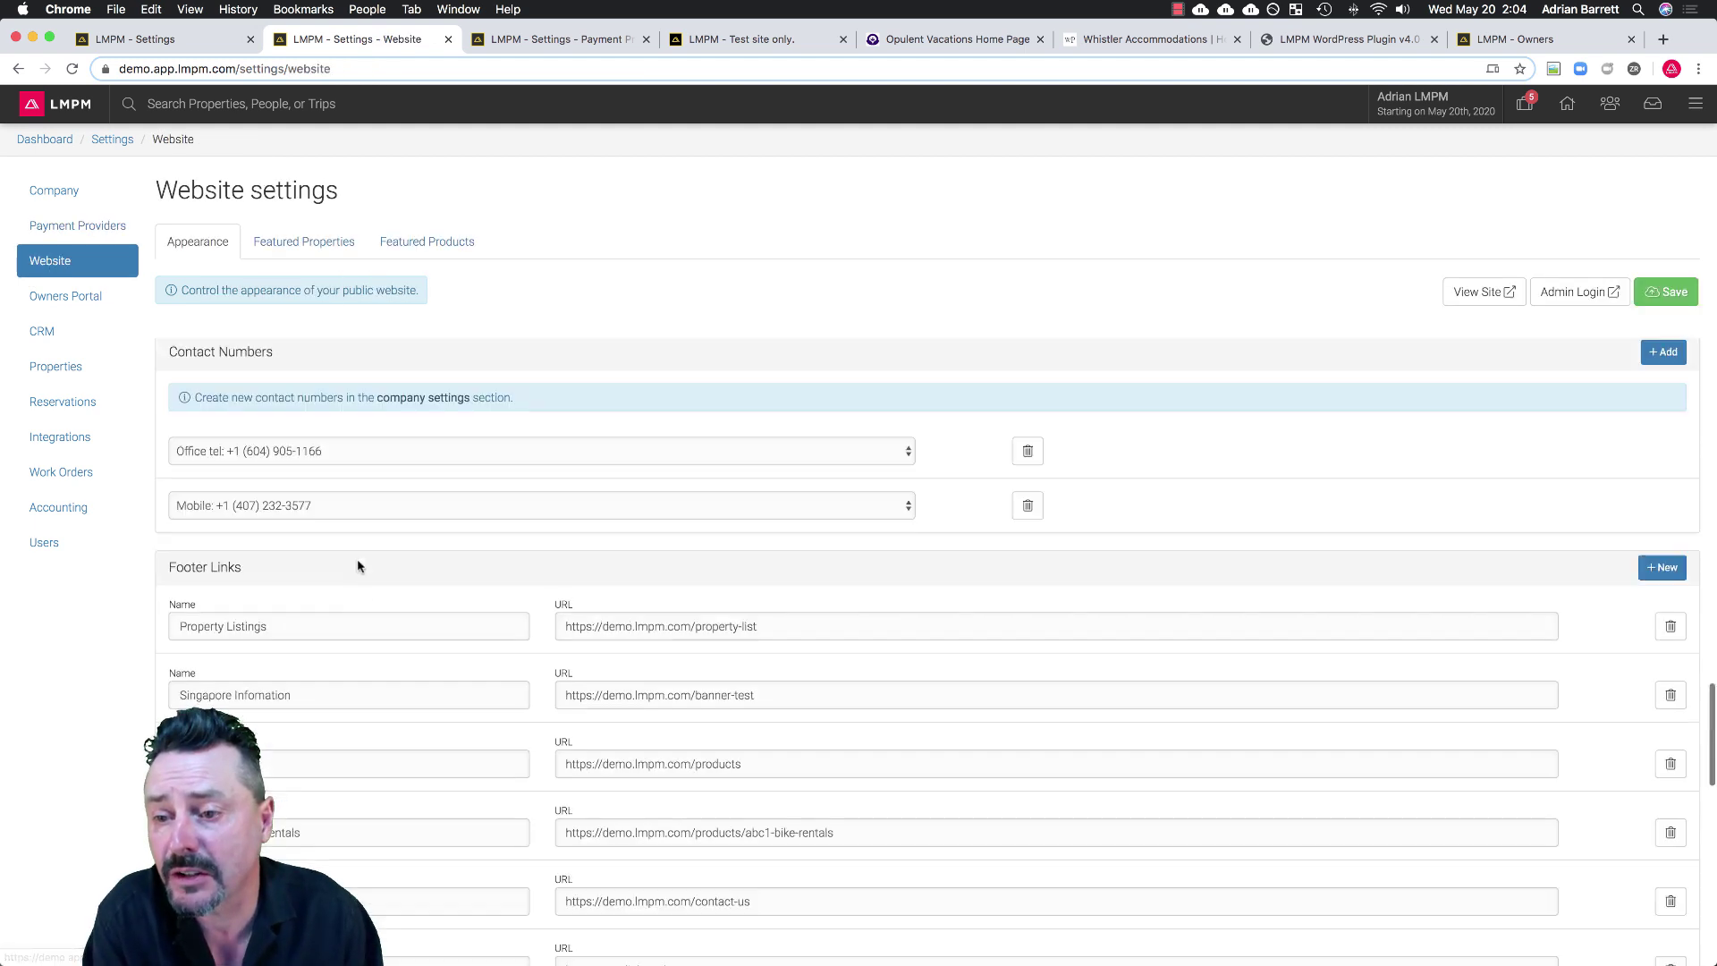
pyautogui.scroll(-5, 359, 566)
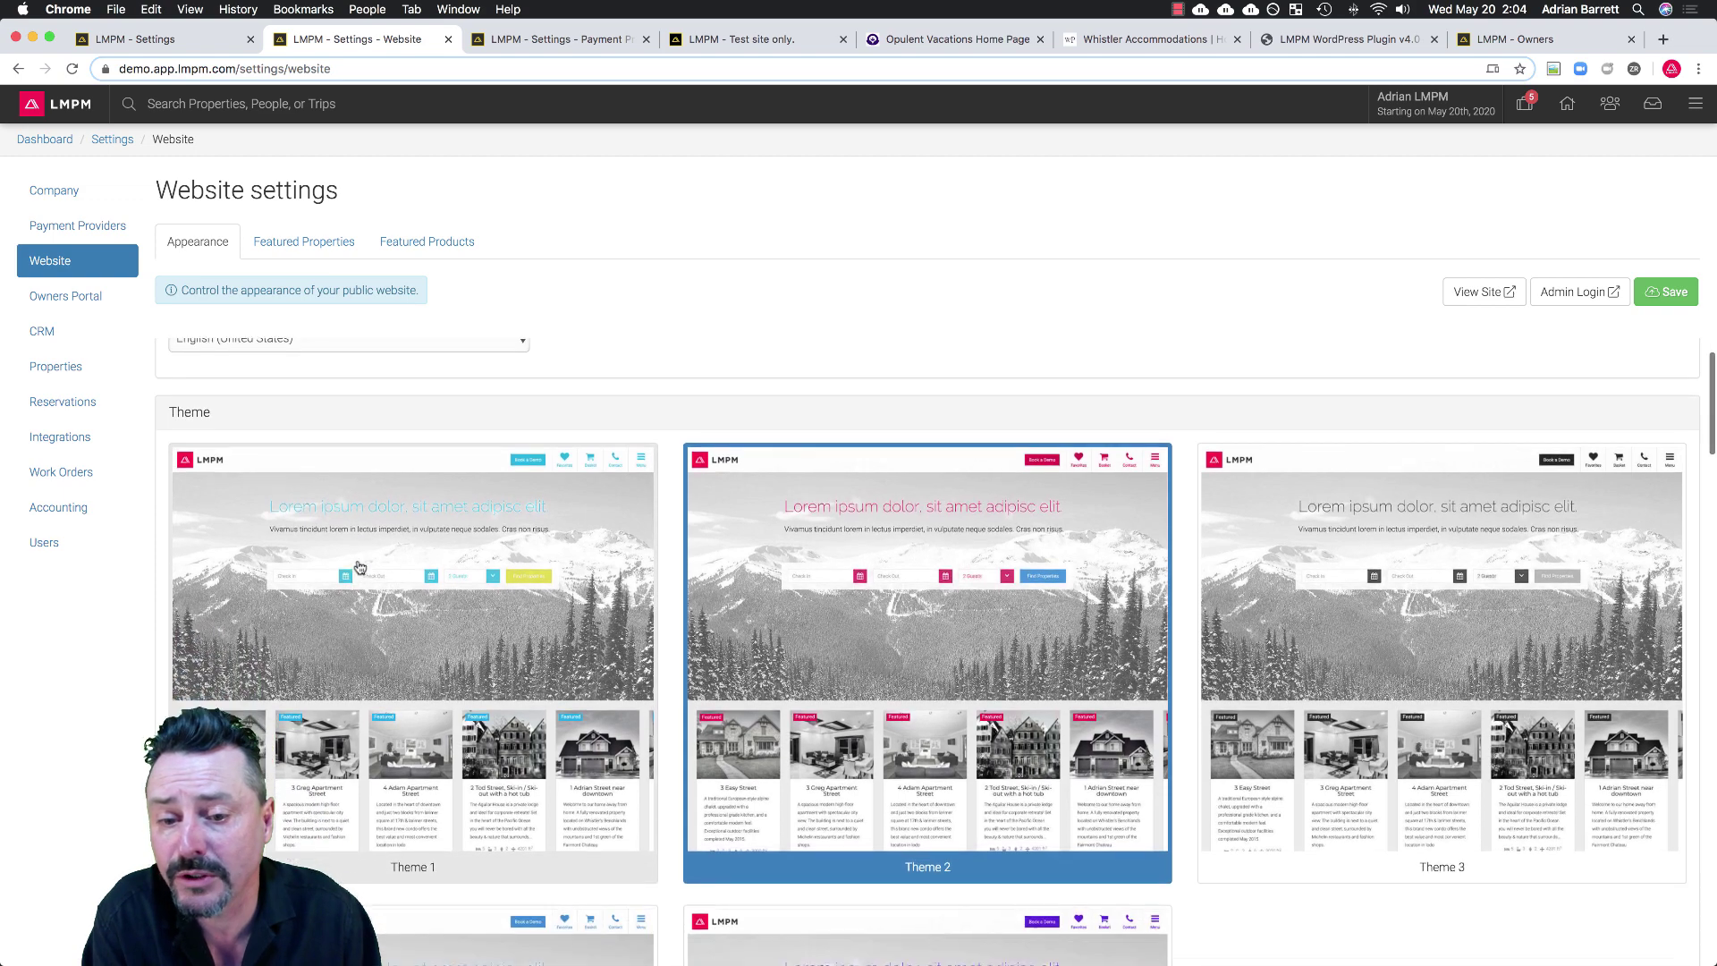
pyautogui.scroll(-10, 359, 567)
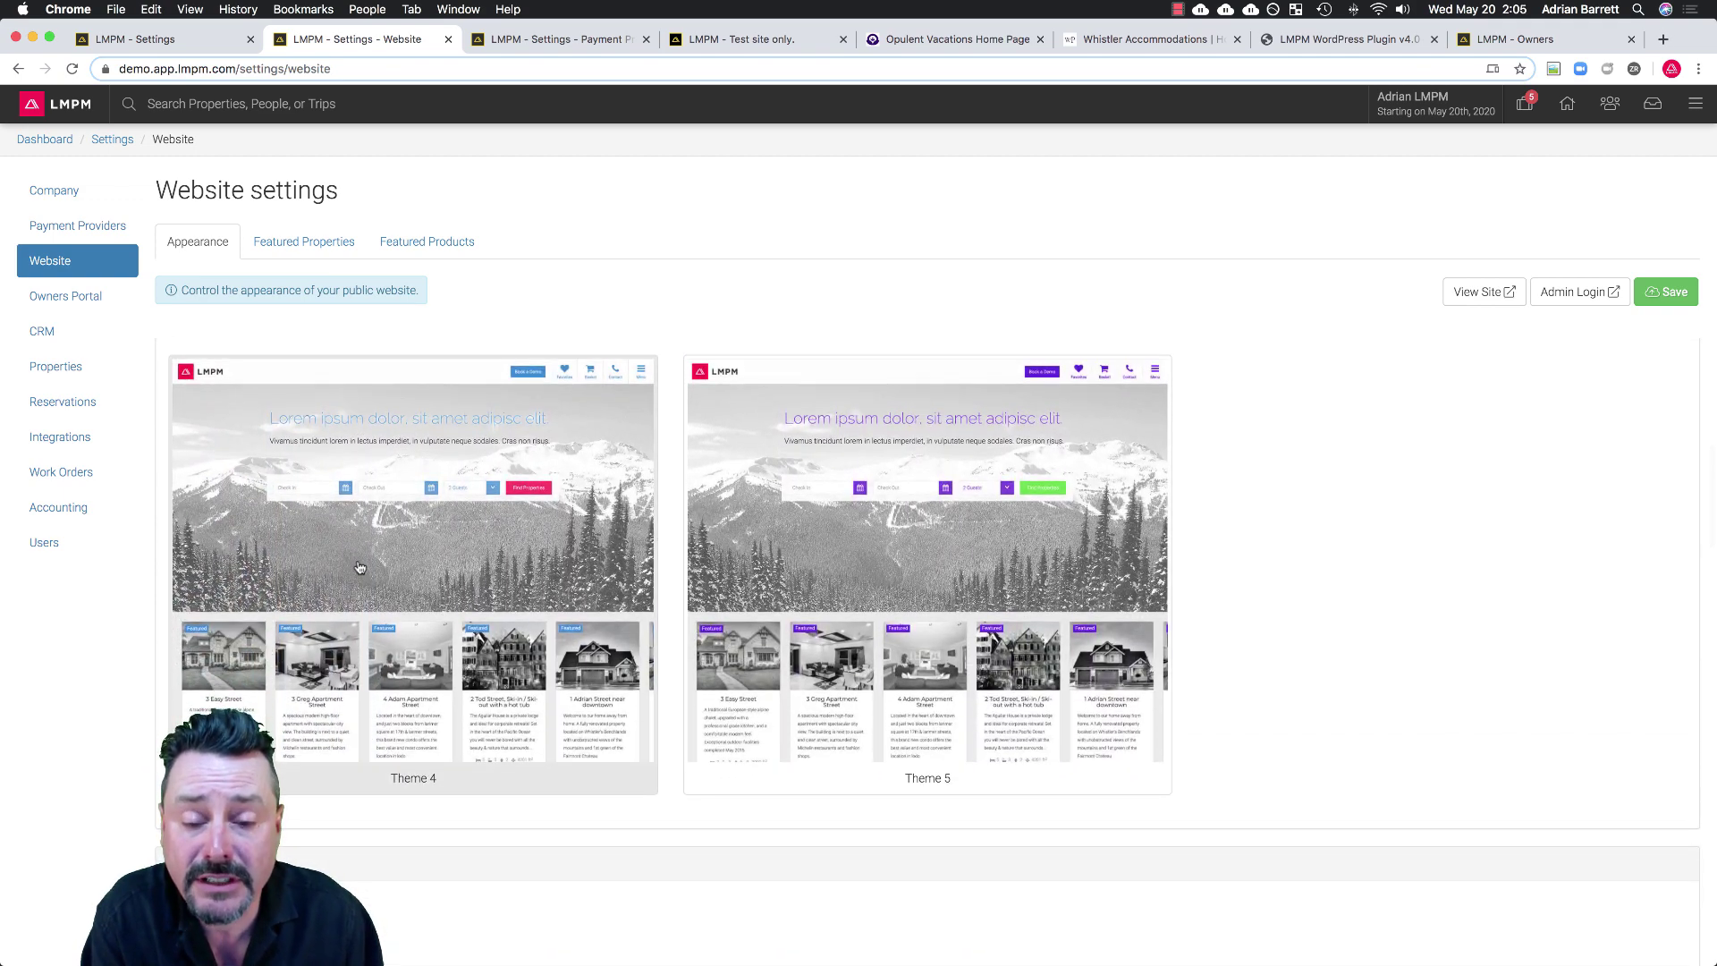
pyautogui.scroll(-7, 360, 567)
pyautogui.scroll(-10, 356, 558)
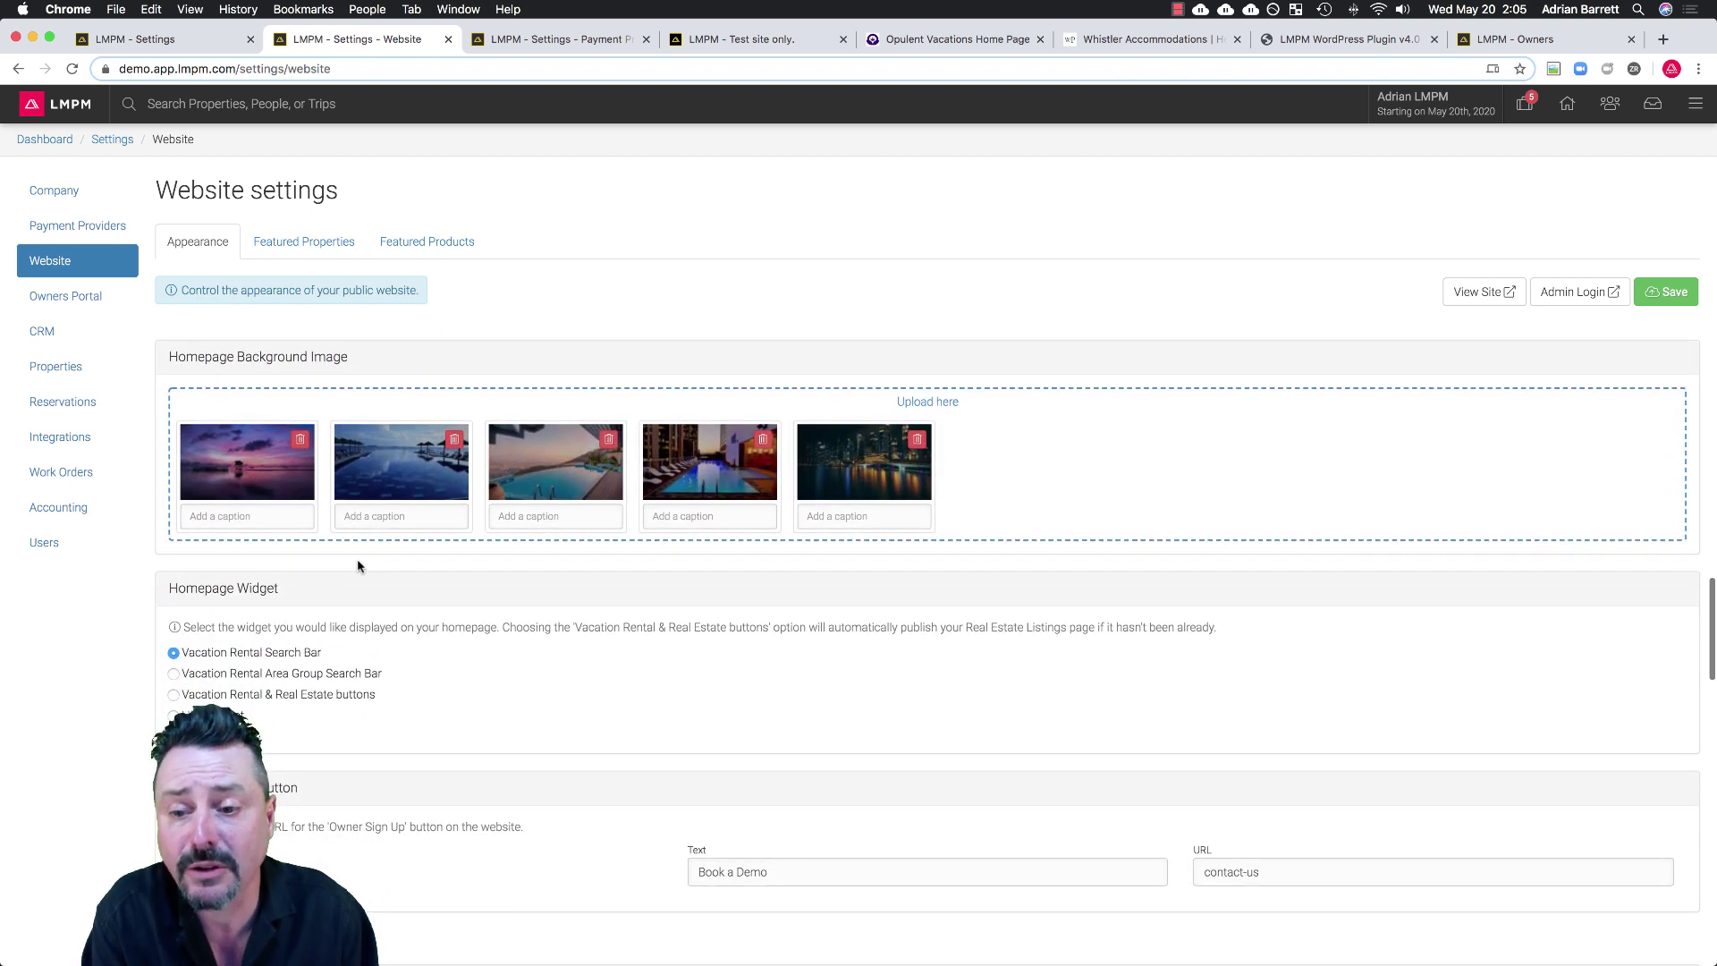
# View the demo company's public homepage down to its content tiles, and return to the website settings.
pyautogui.click(736, 39)
pyautogui.scroll(-2, 697, 404)
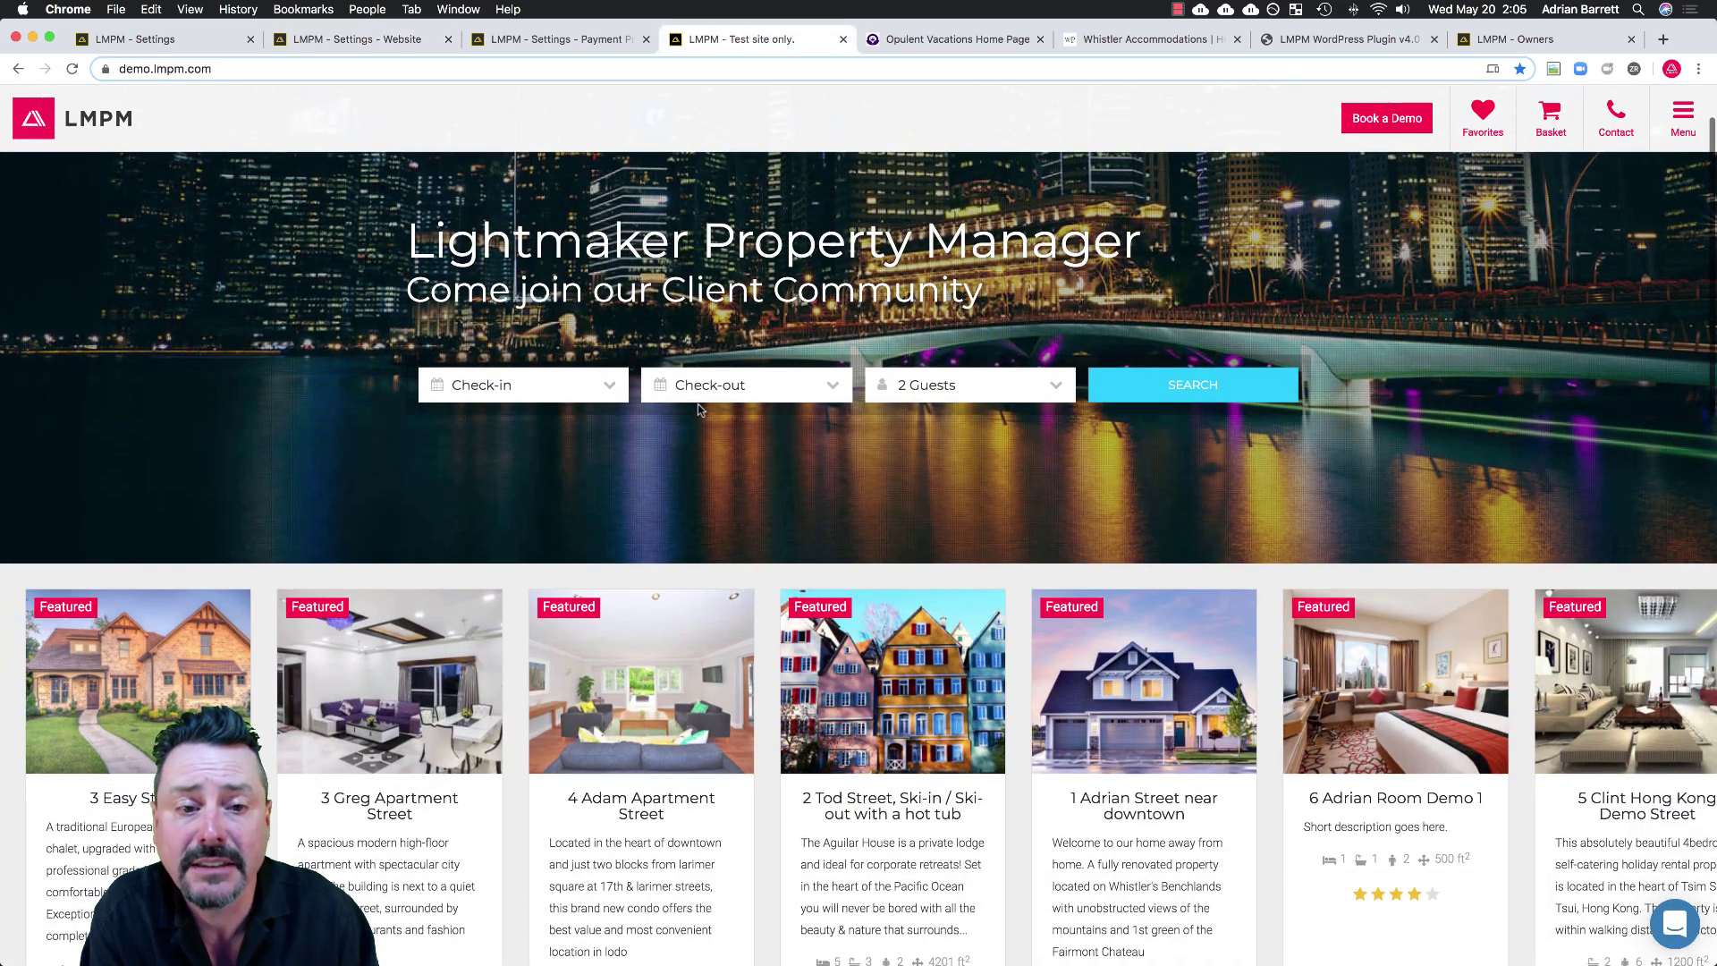
pyautogui.scroll(-7, 699, 404)
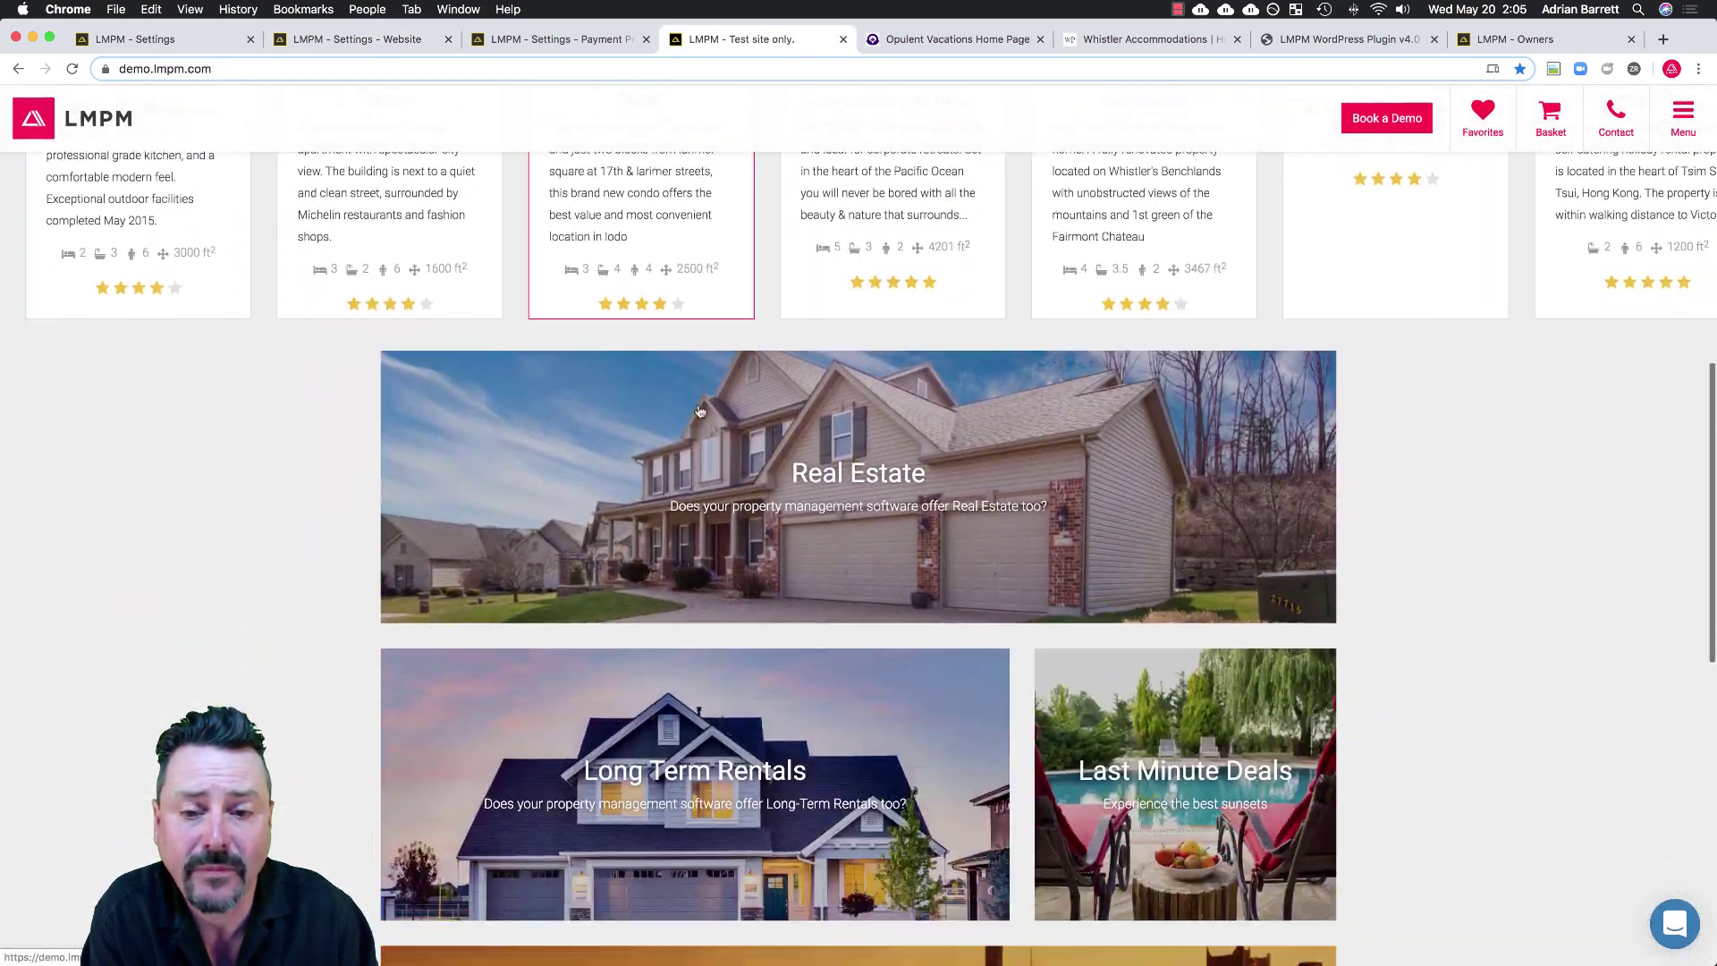
pyautogui.scroll(10, 677, 300)
pyautogui.click(358, 38)
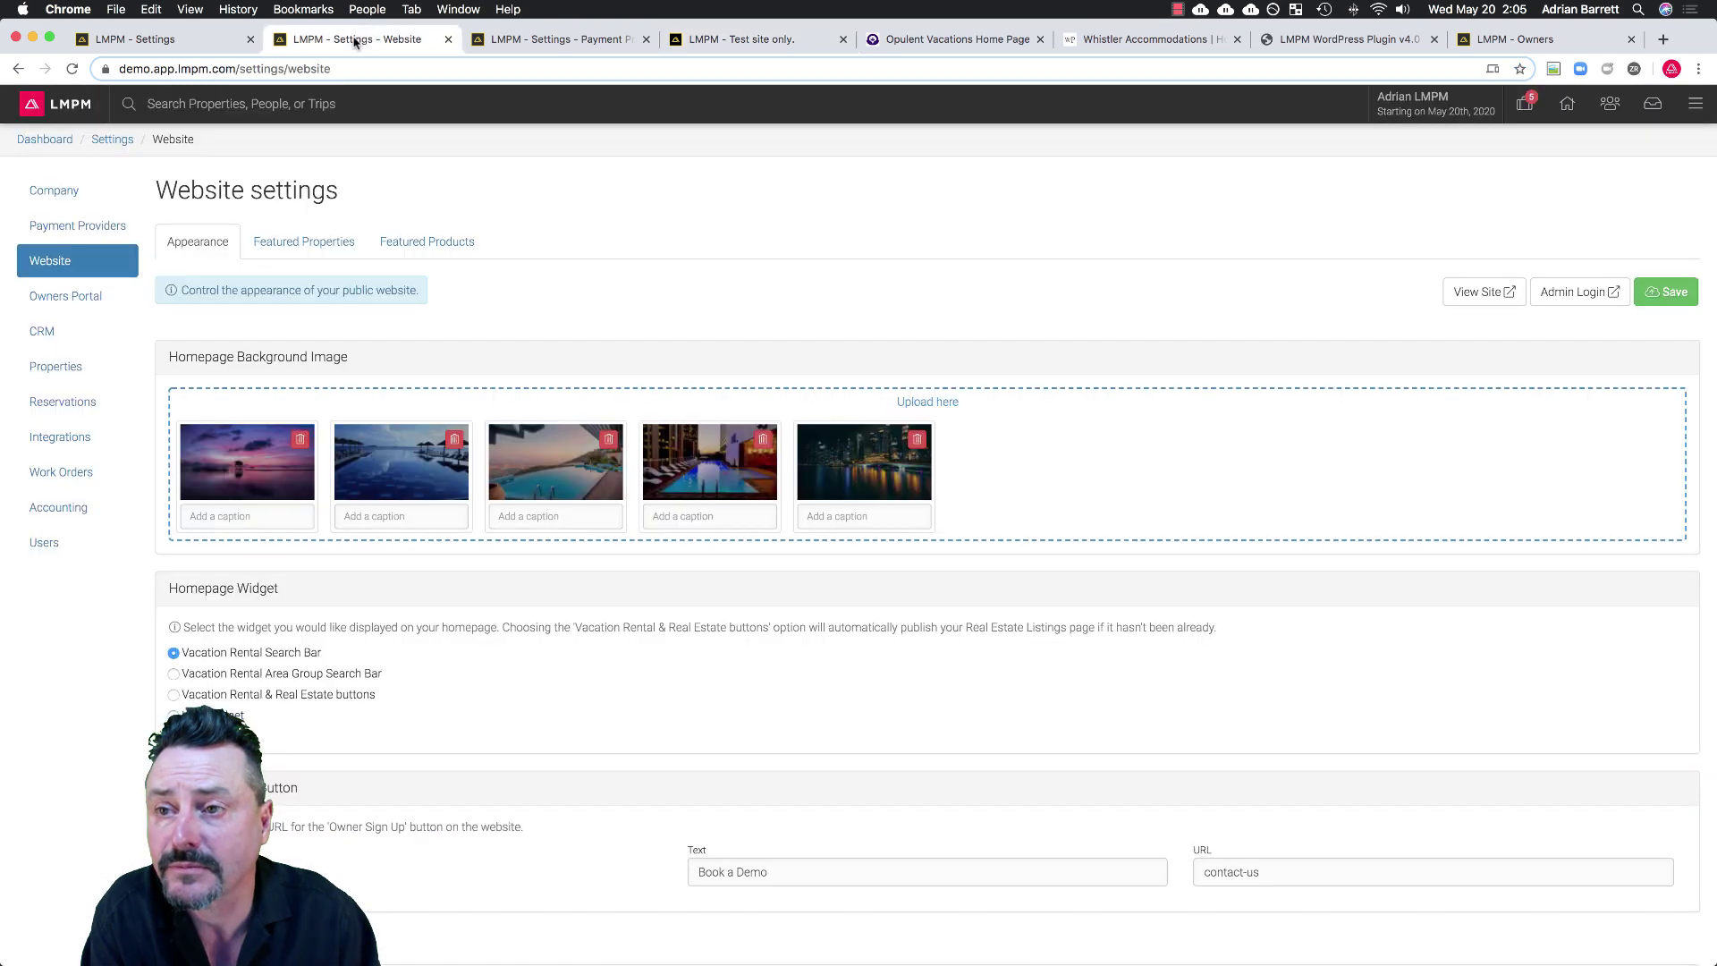
# Review the homepage widget options and search the Opulent Vacations site for properties in Lake Tahoe.
pyautogui.scroll(-5, 391, 408)
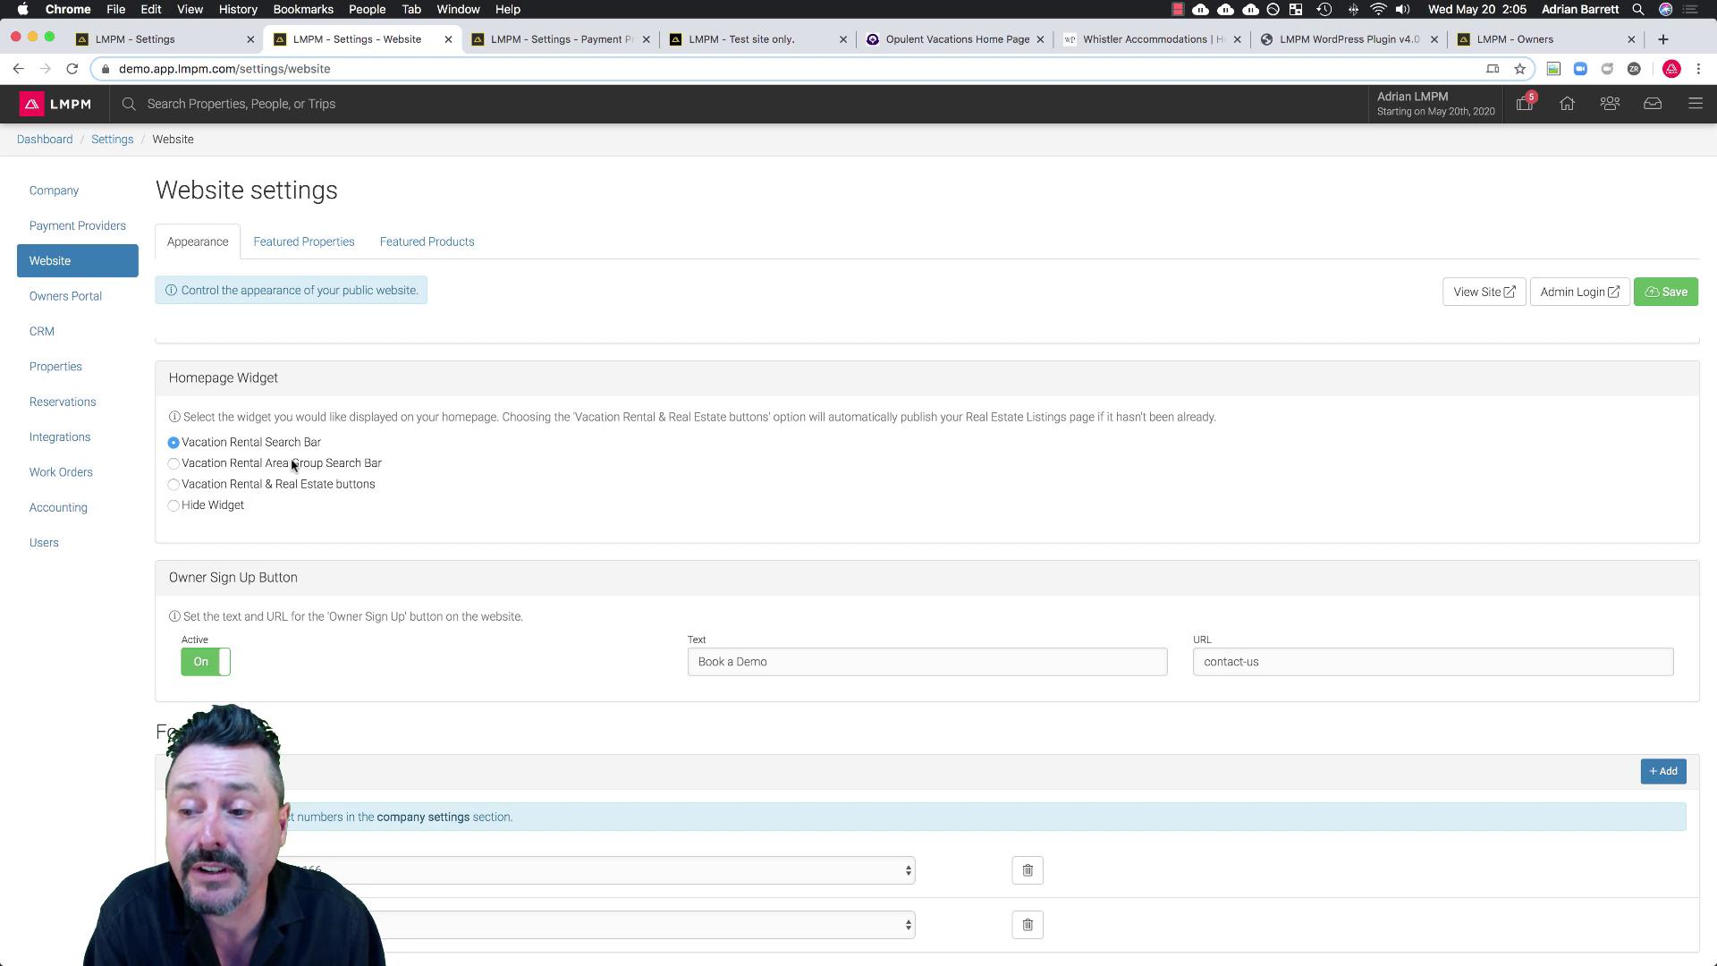
pyautogui.scroll(-1, 292, 464)
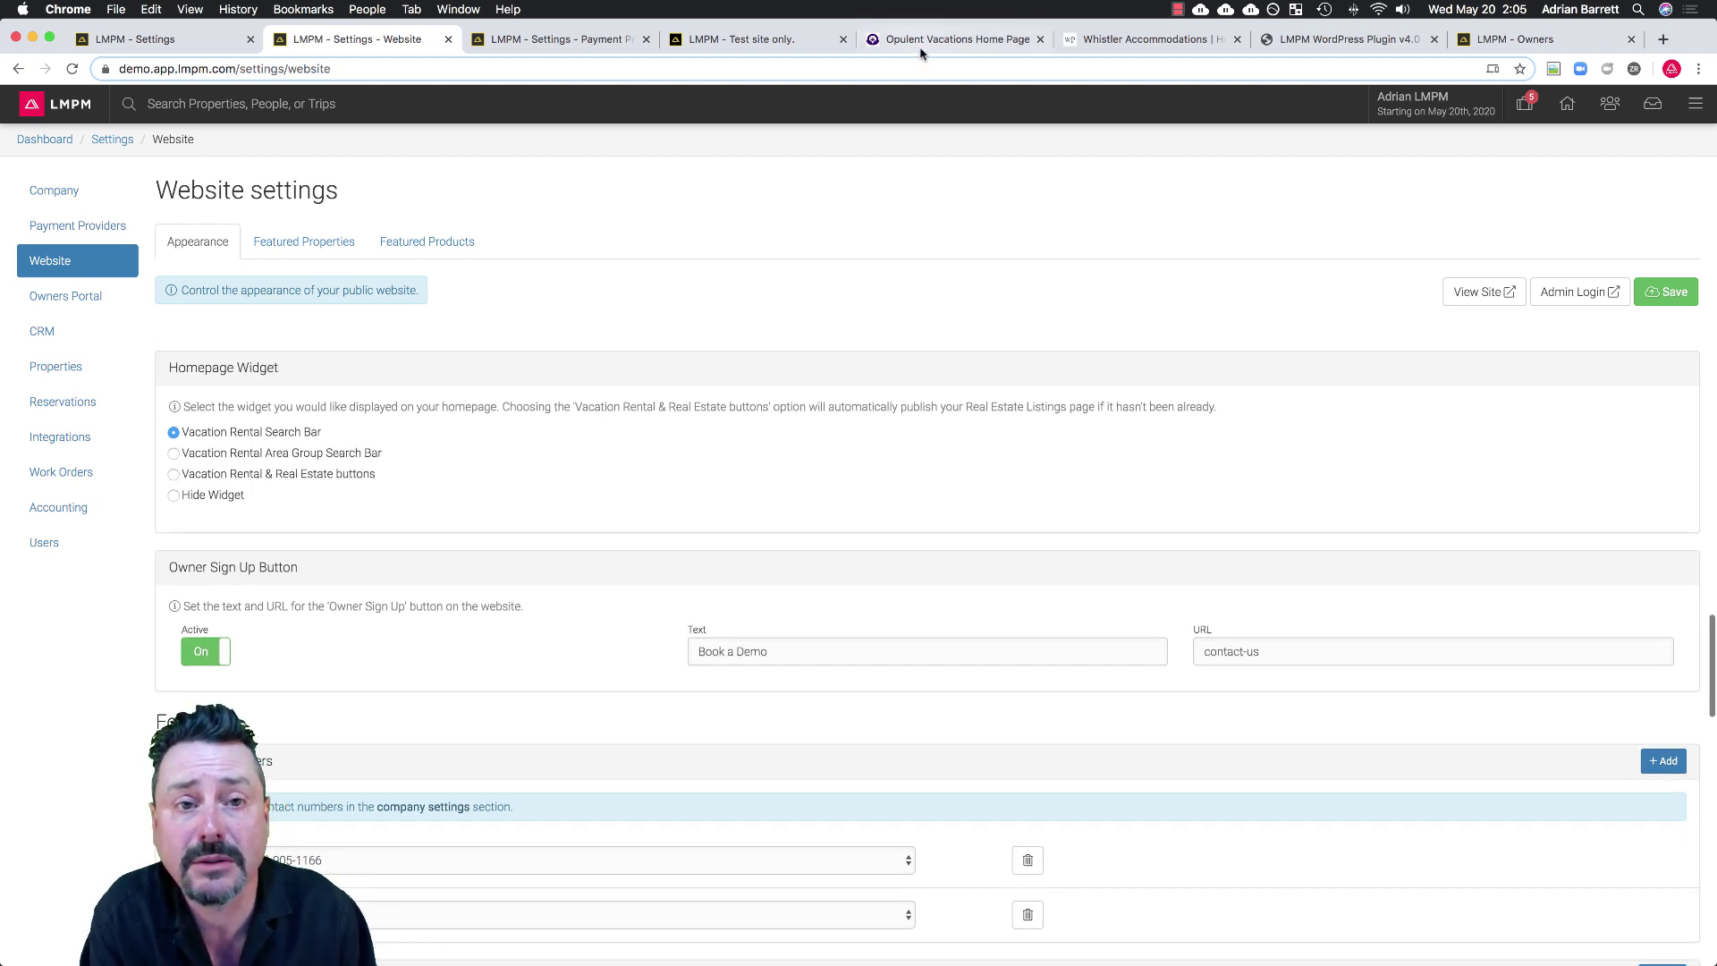
pyautogui.click(928, 42)
pyautogui.click(687, 472)
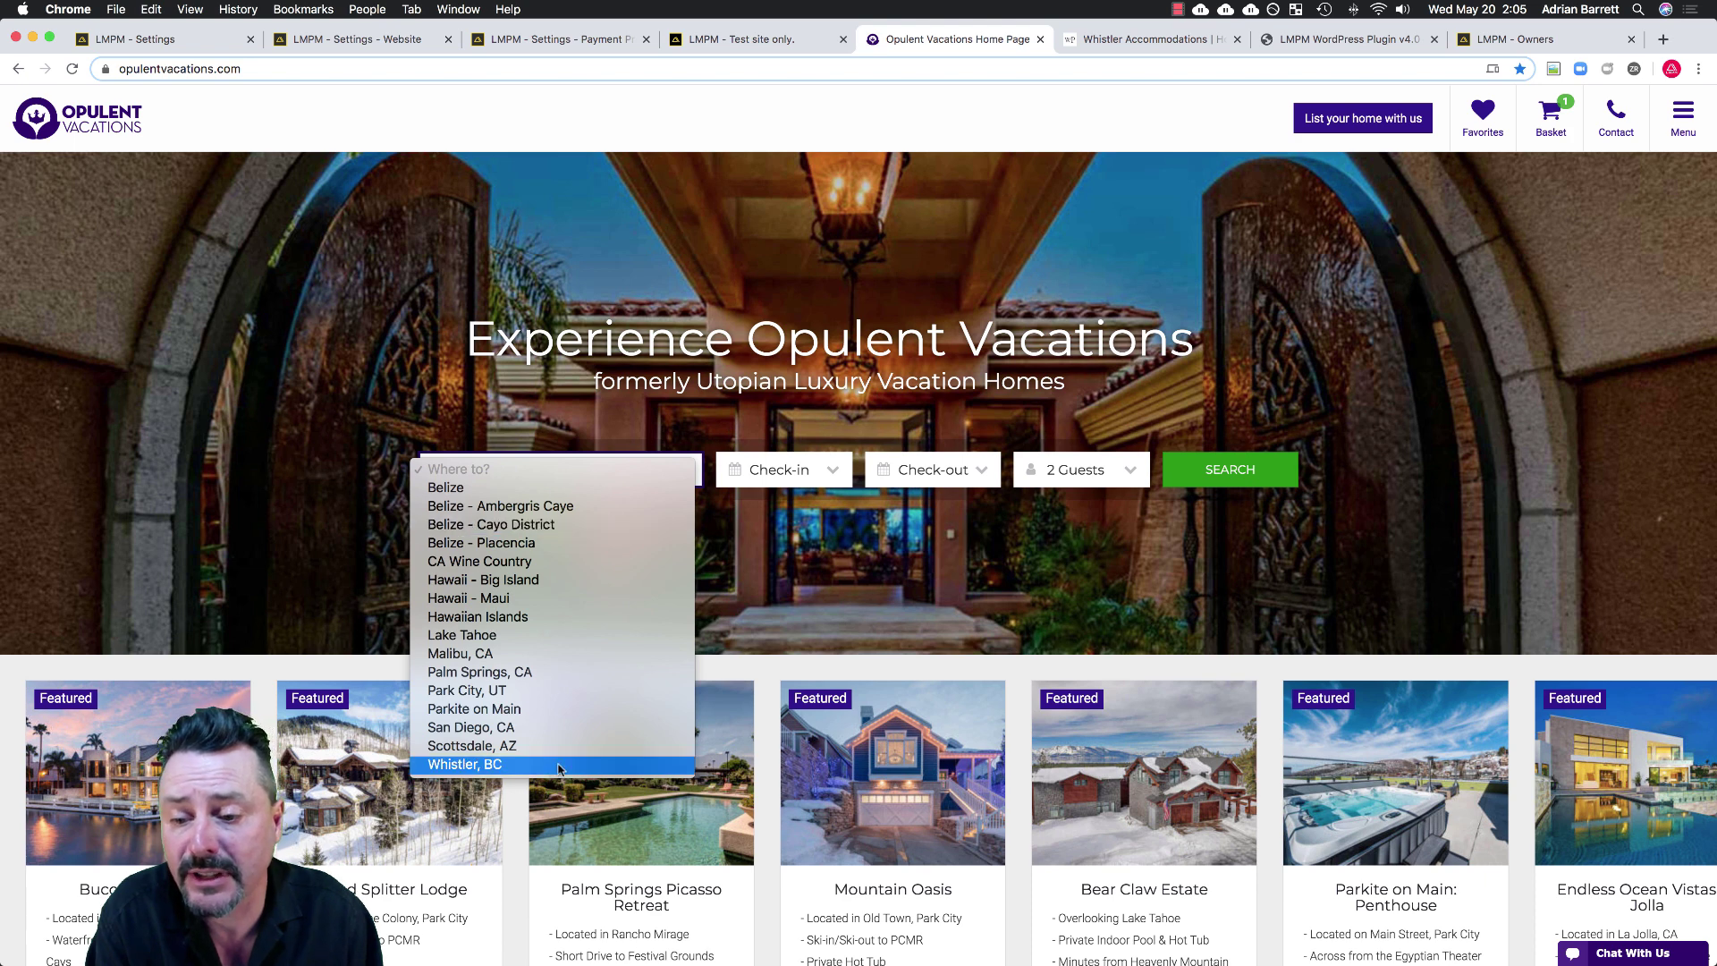
pyautogui.click(518, 636)
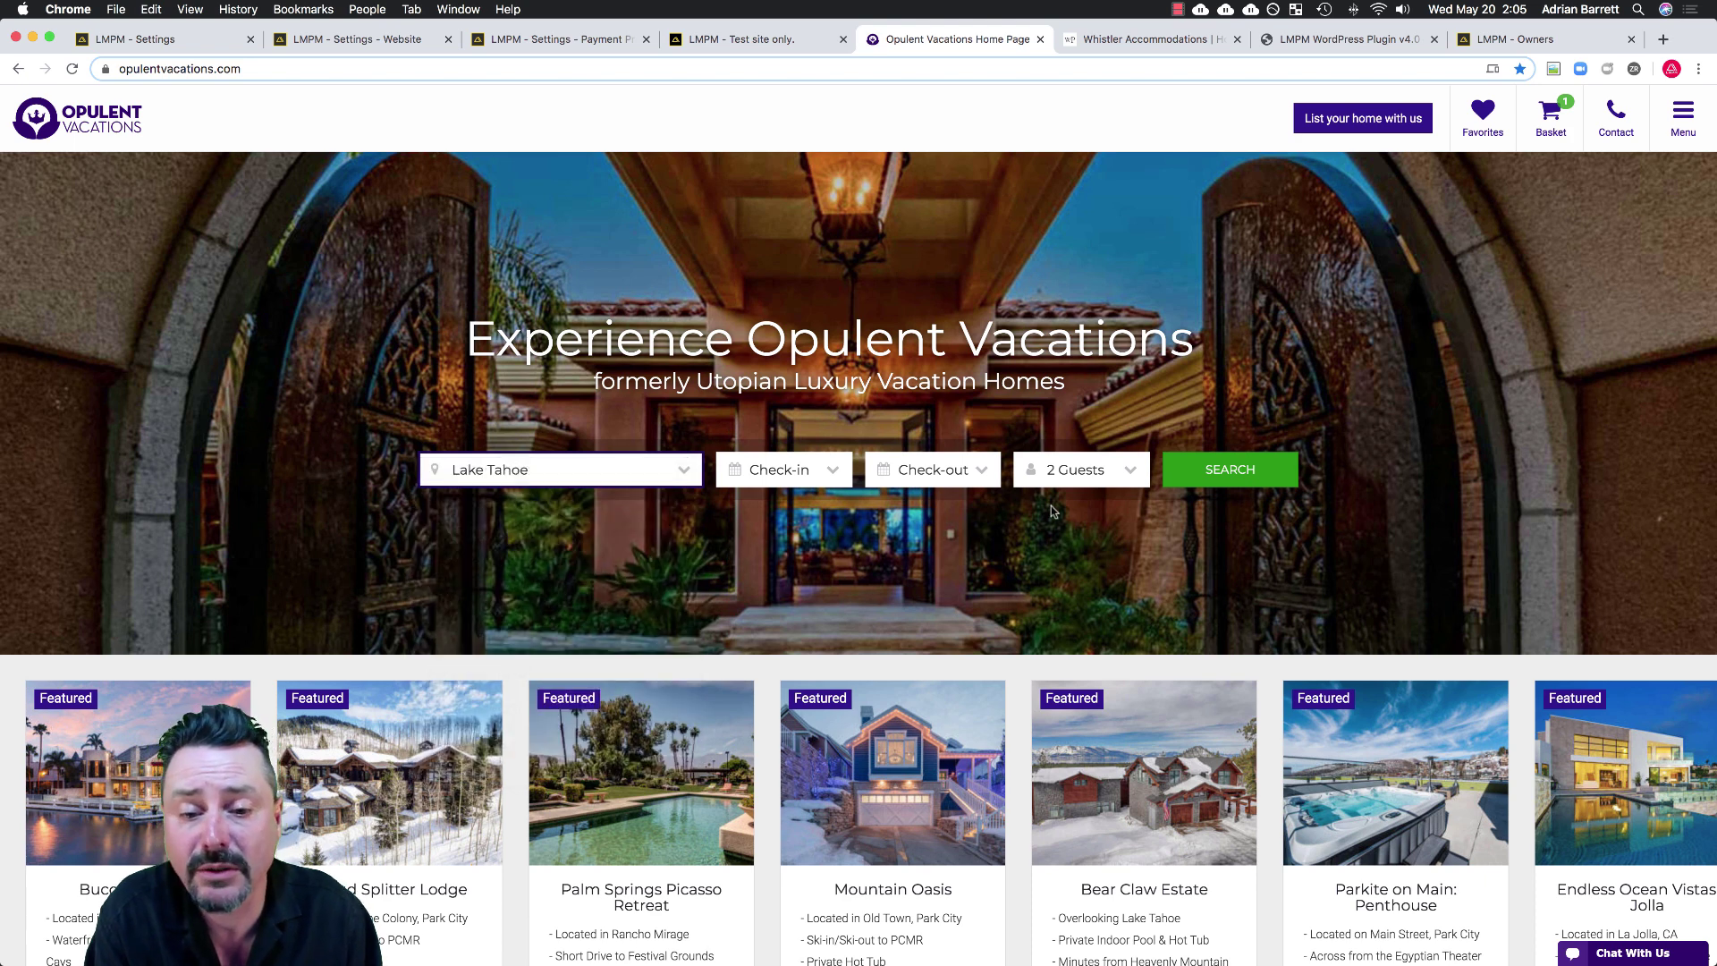
pyautogui.click(1249, 479)
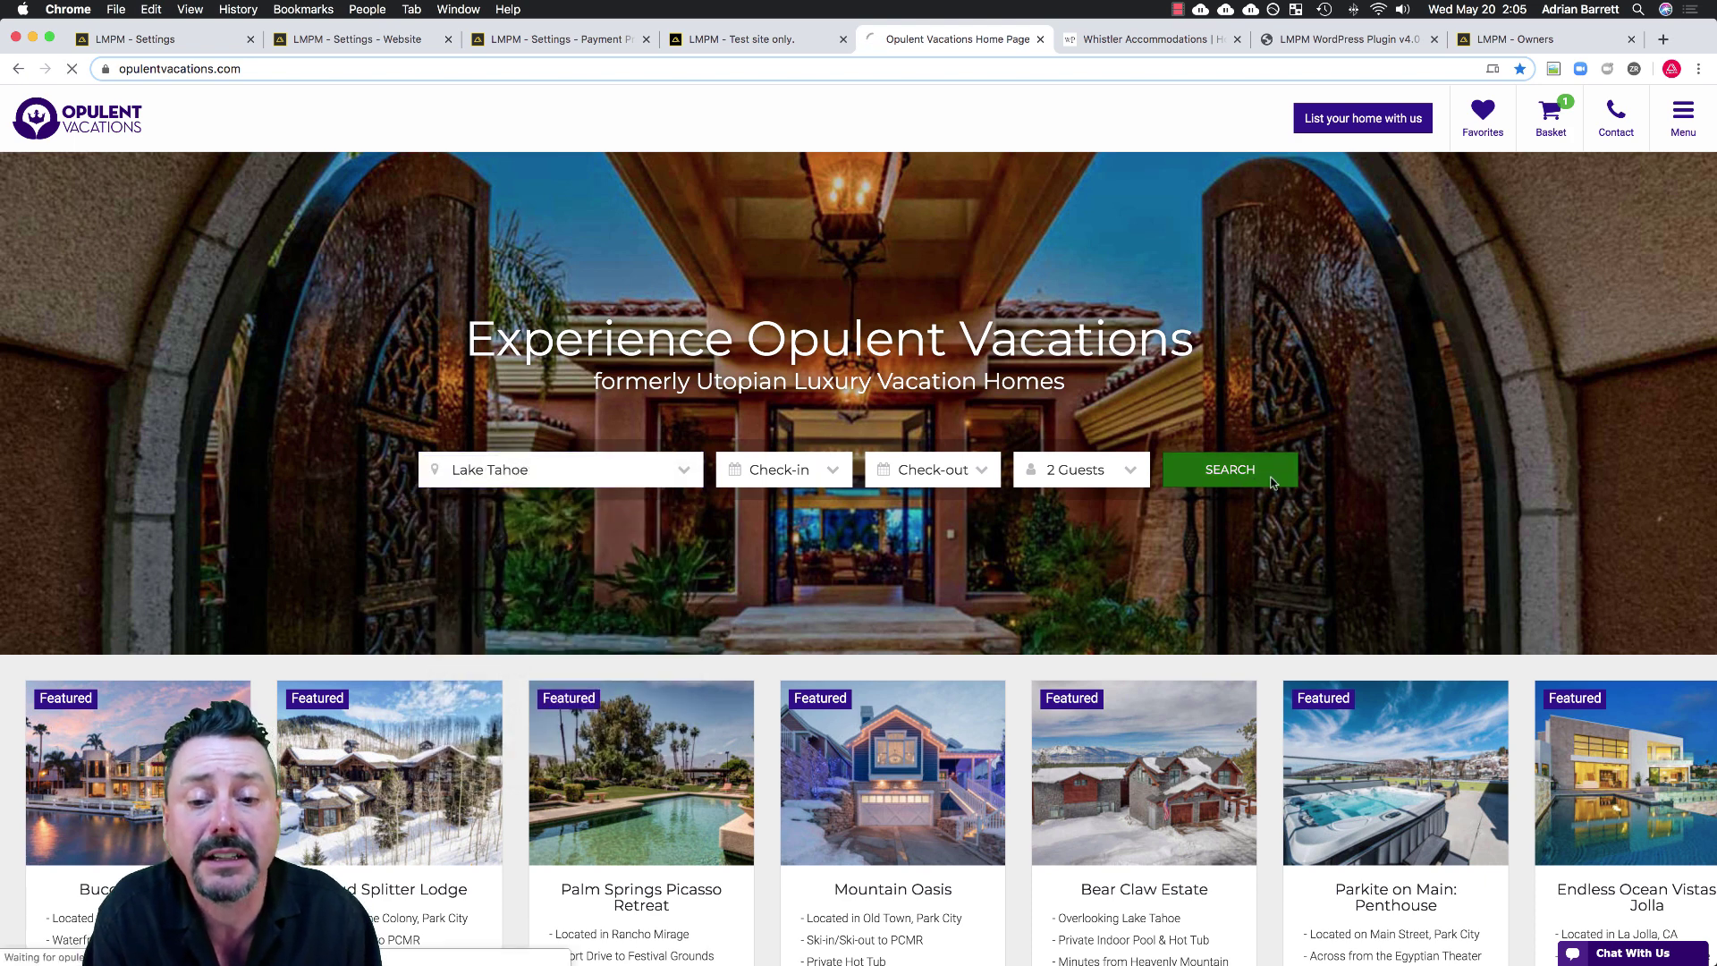
# Search the Whistler Platinum site for stays from 2020-05-30 to 2020-06-04 for 2 guests and browse the listings.
pyautogui.click(1162, 39)
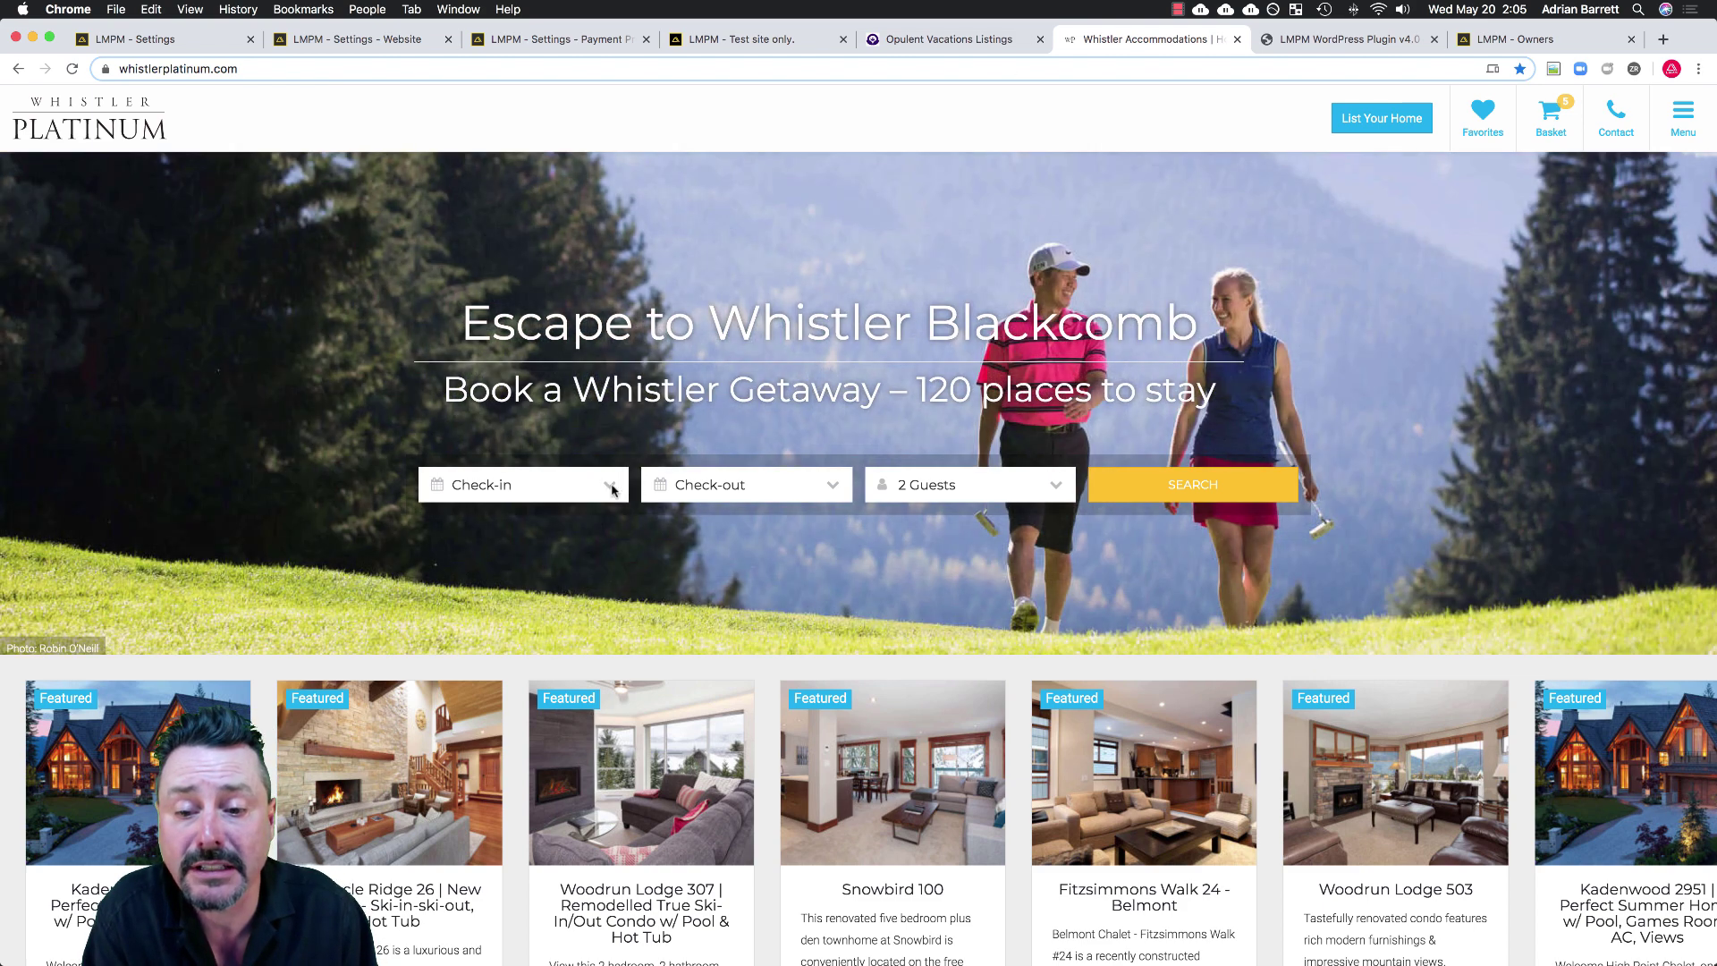
pyautogui.click(614, 489)
pyautogui.click(587, 415)
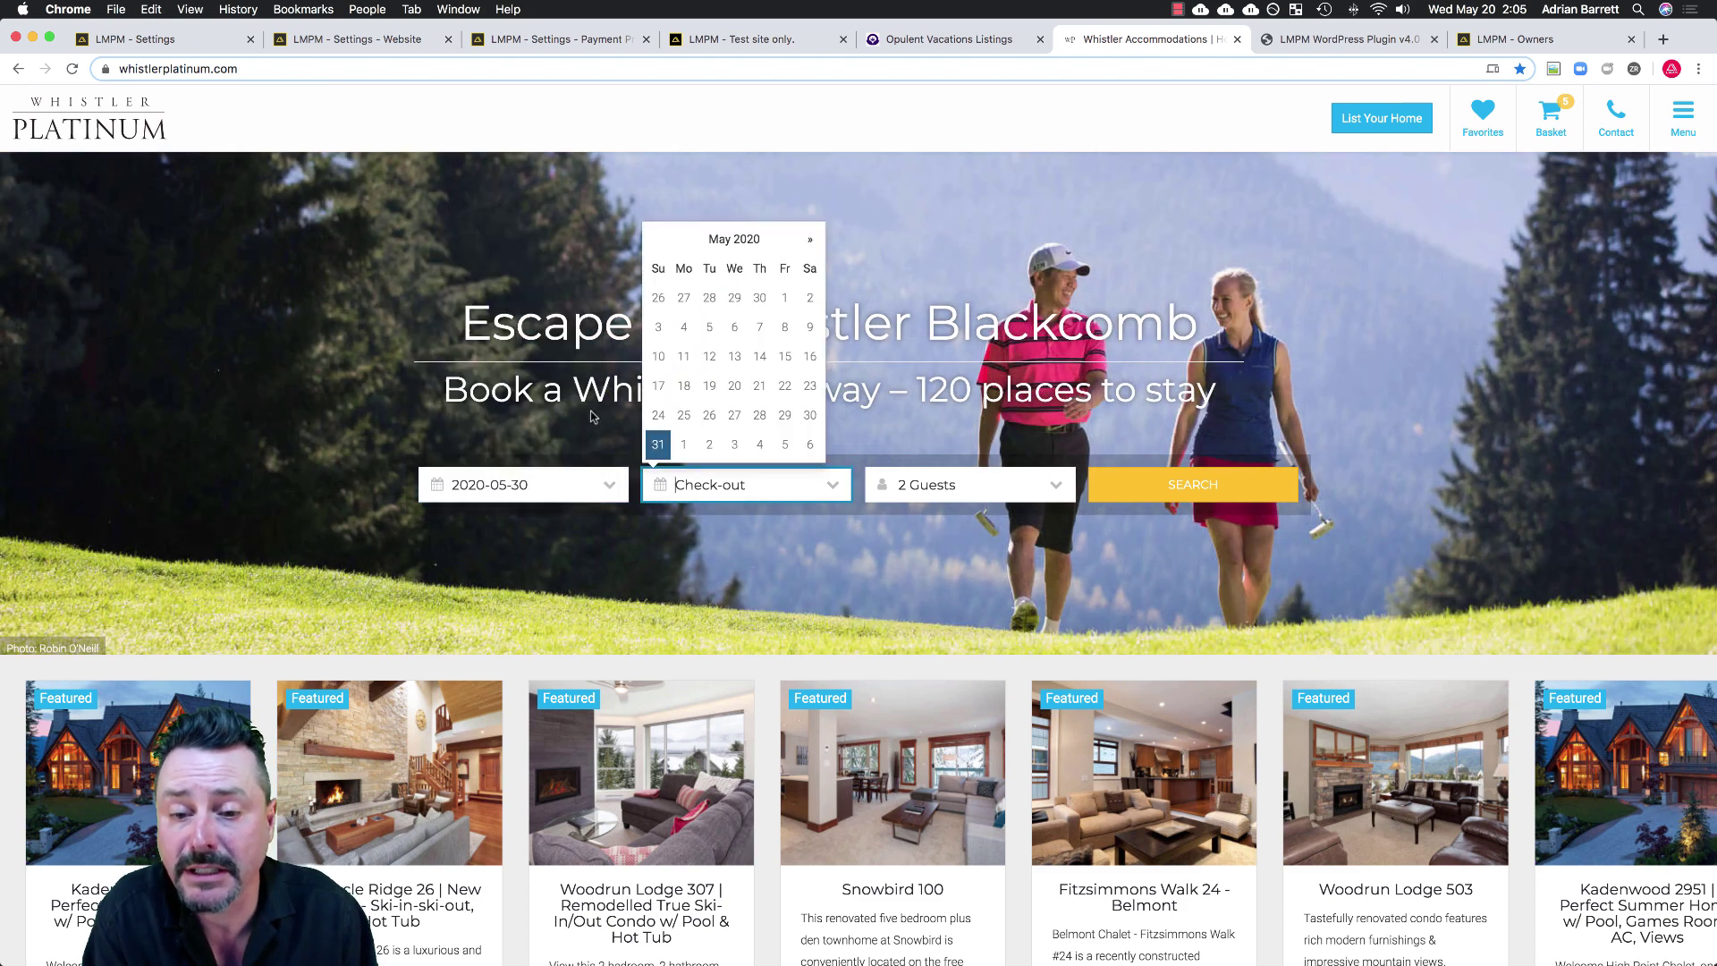
pyautogui.click(764, 446)
pyautogui.click(1174, 477)
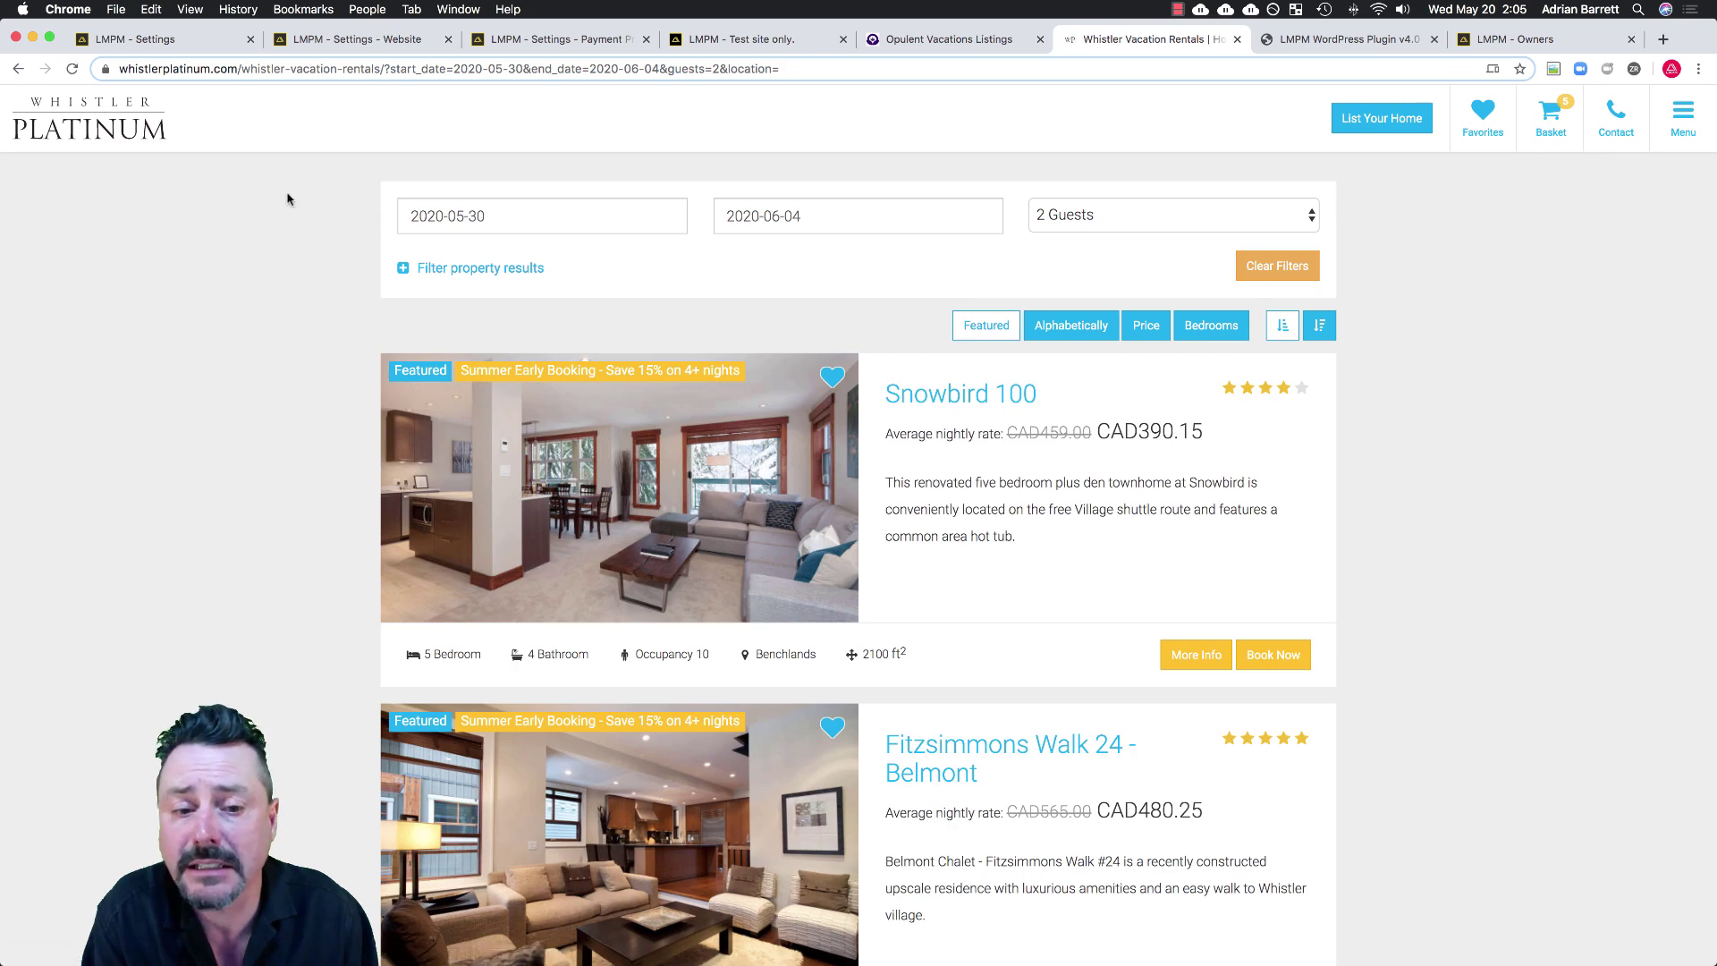
pyautogui.scroll(-9, 288, 199)
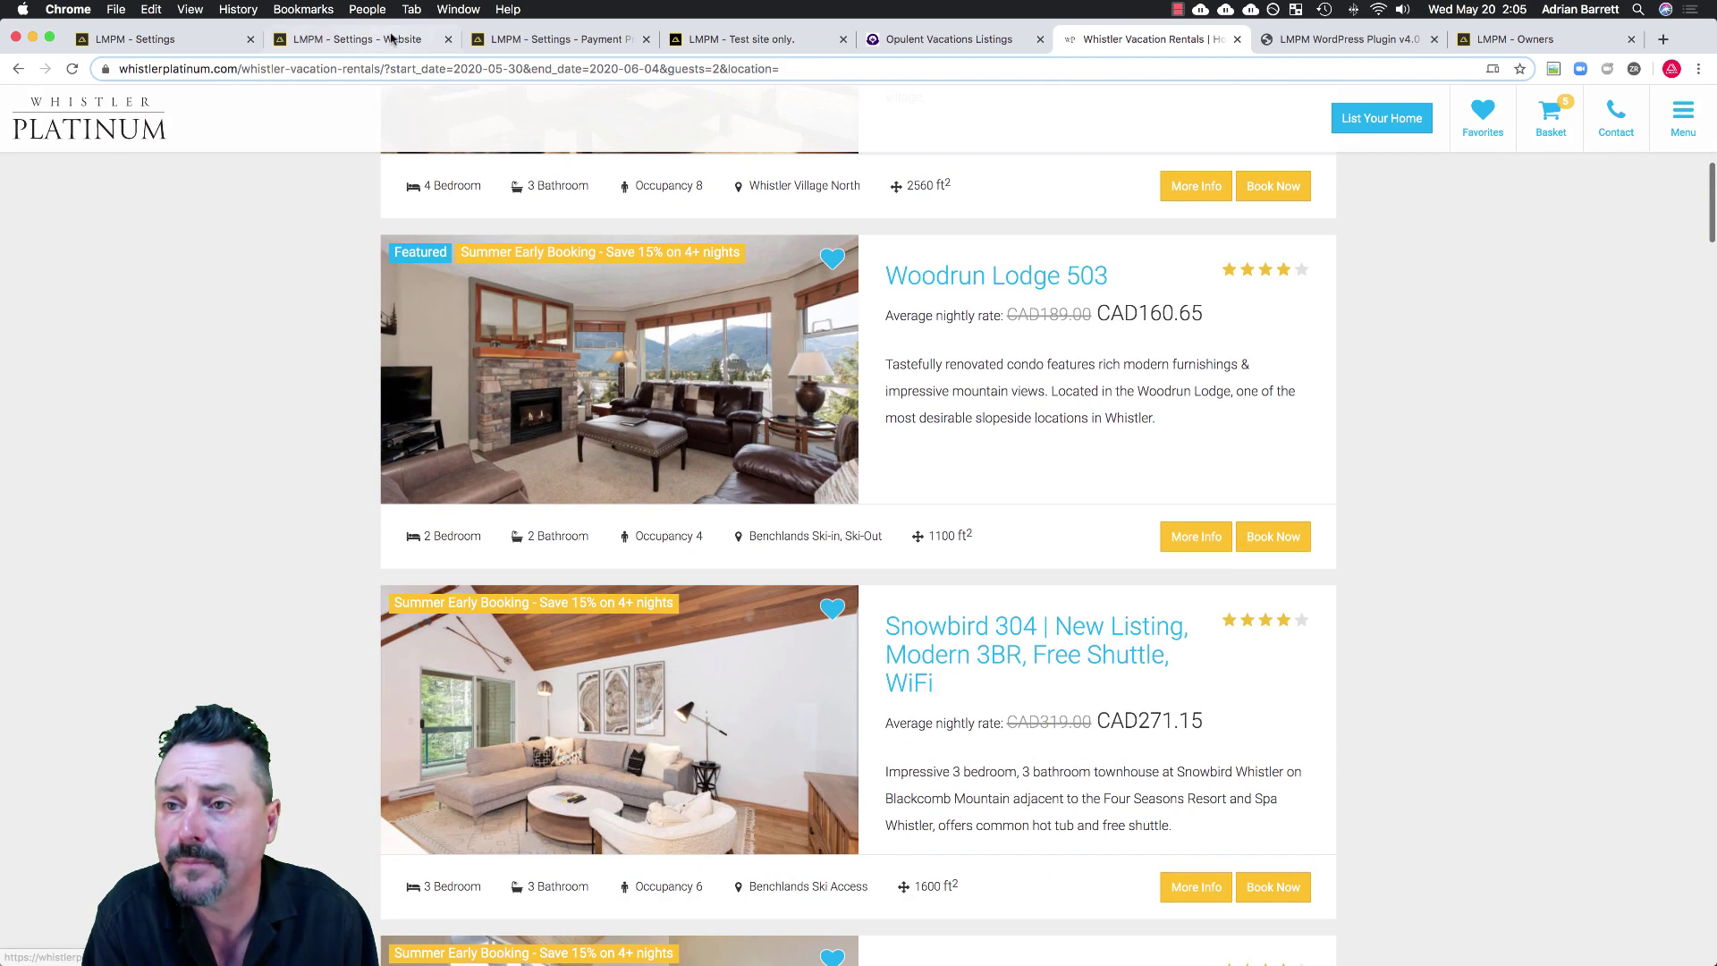
# Compare the owner sign up button setting with the demo homepage, and review the website's footer settings.
pyautogui.click(375, 39)
pyautogui.scroll(-3, 477, 494)
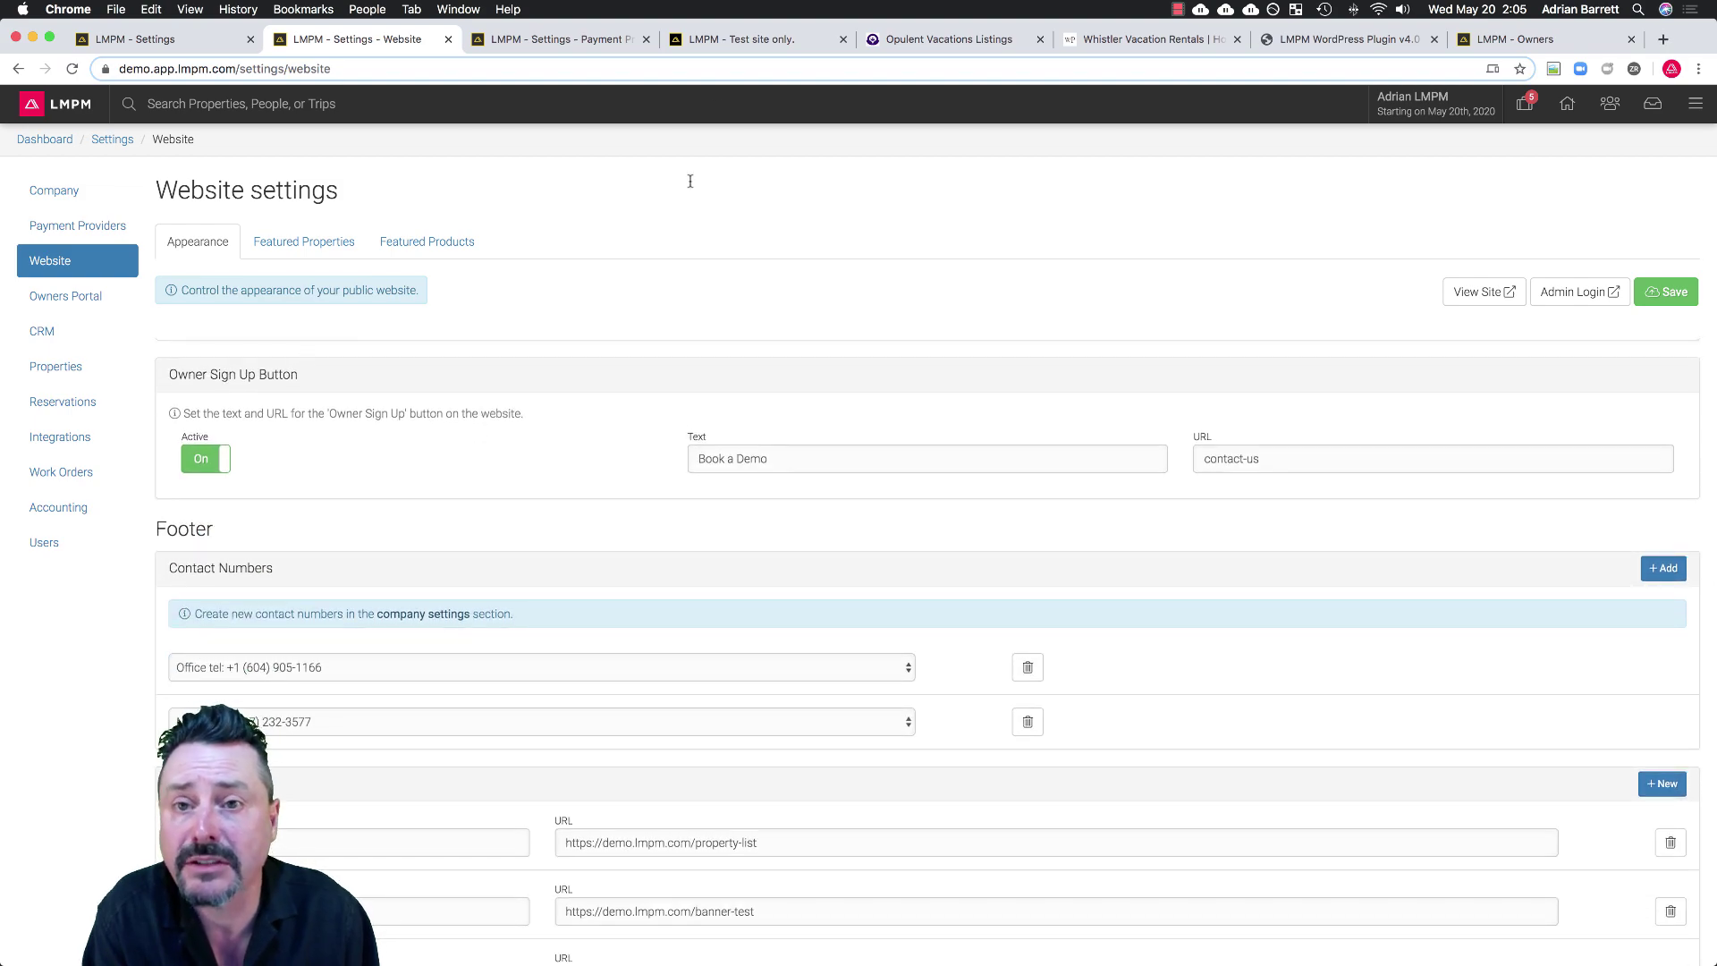
pyautogui.click(702, 40)
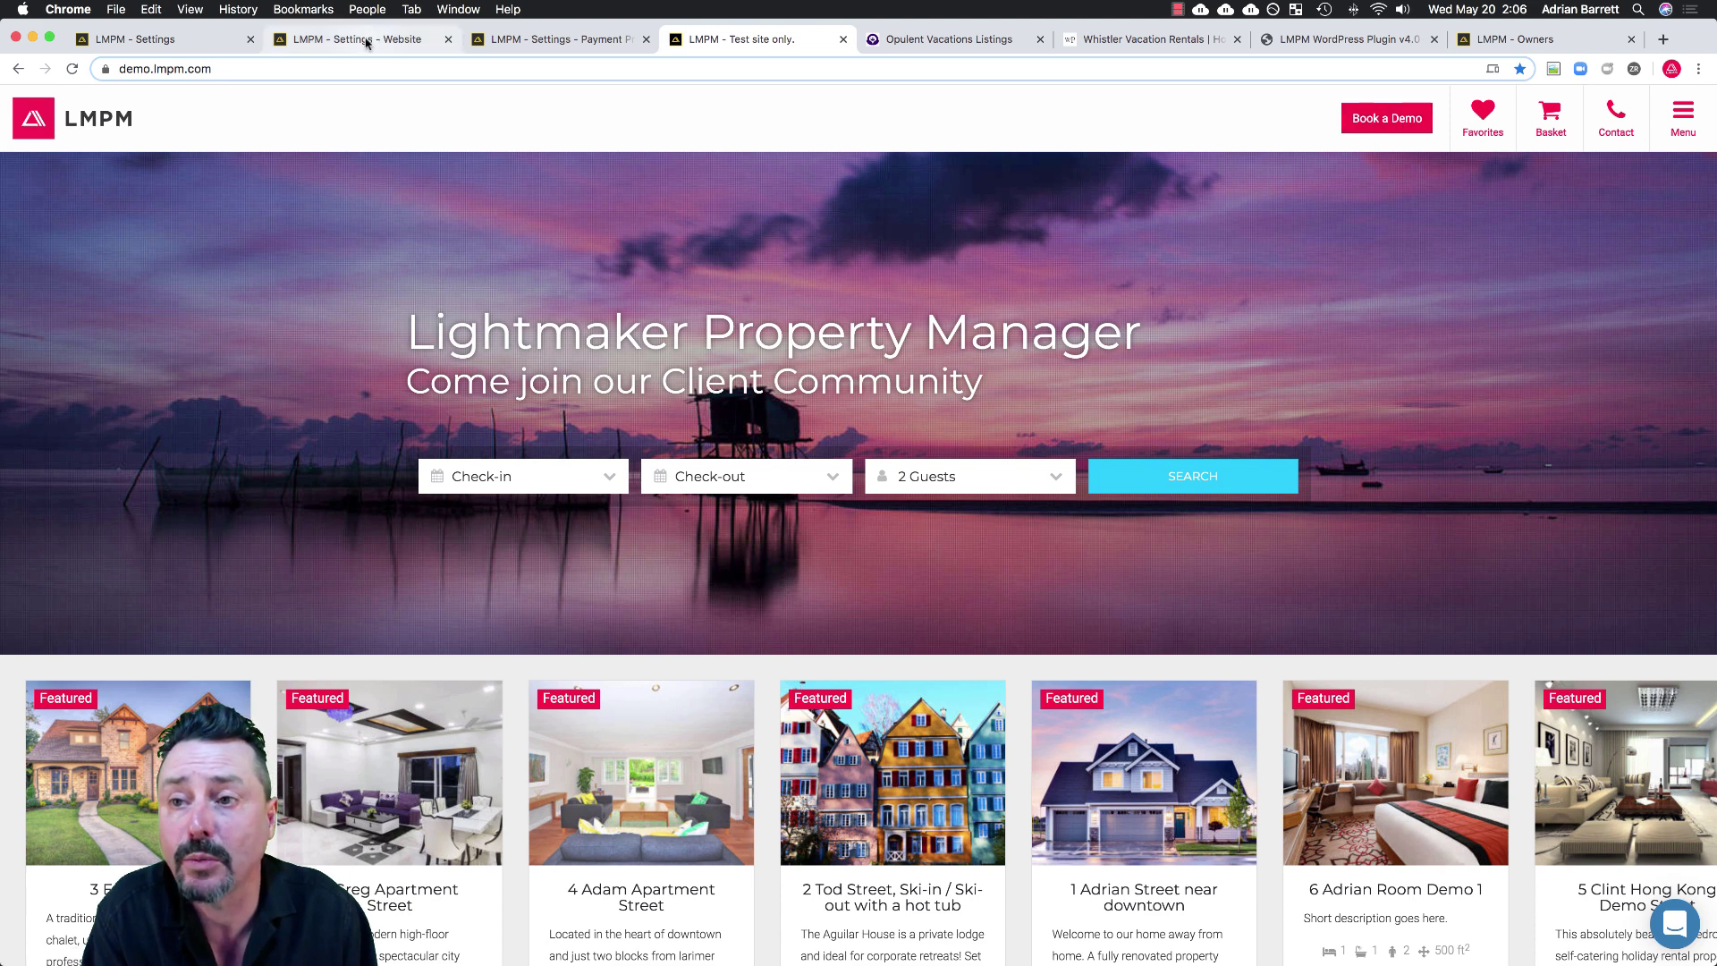
pyautogui.click(367, 42)
pyautogui.scroll(-3, 660, 479)
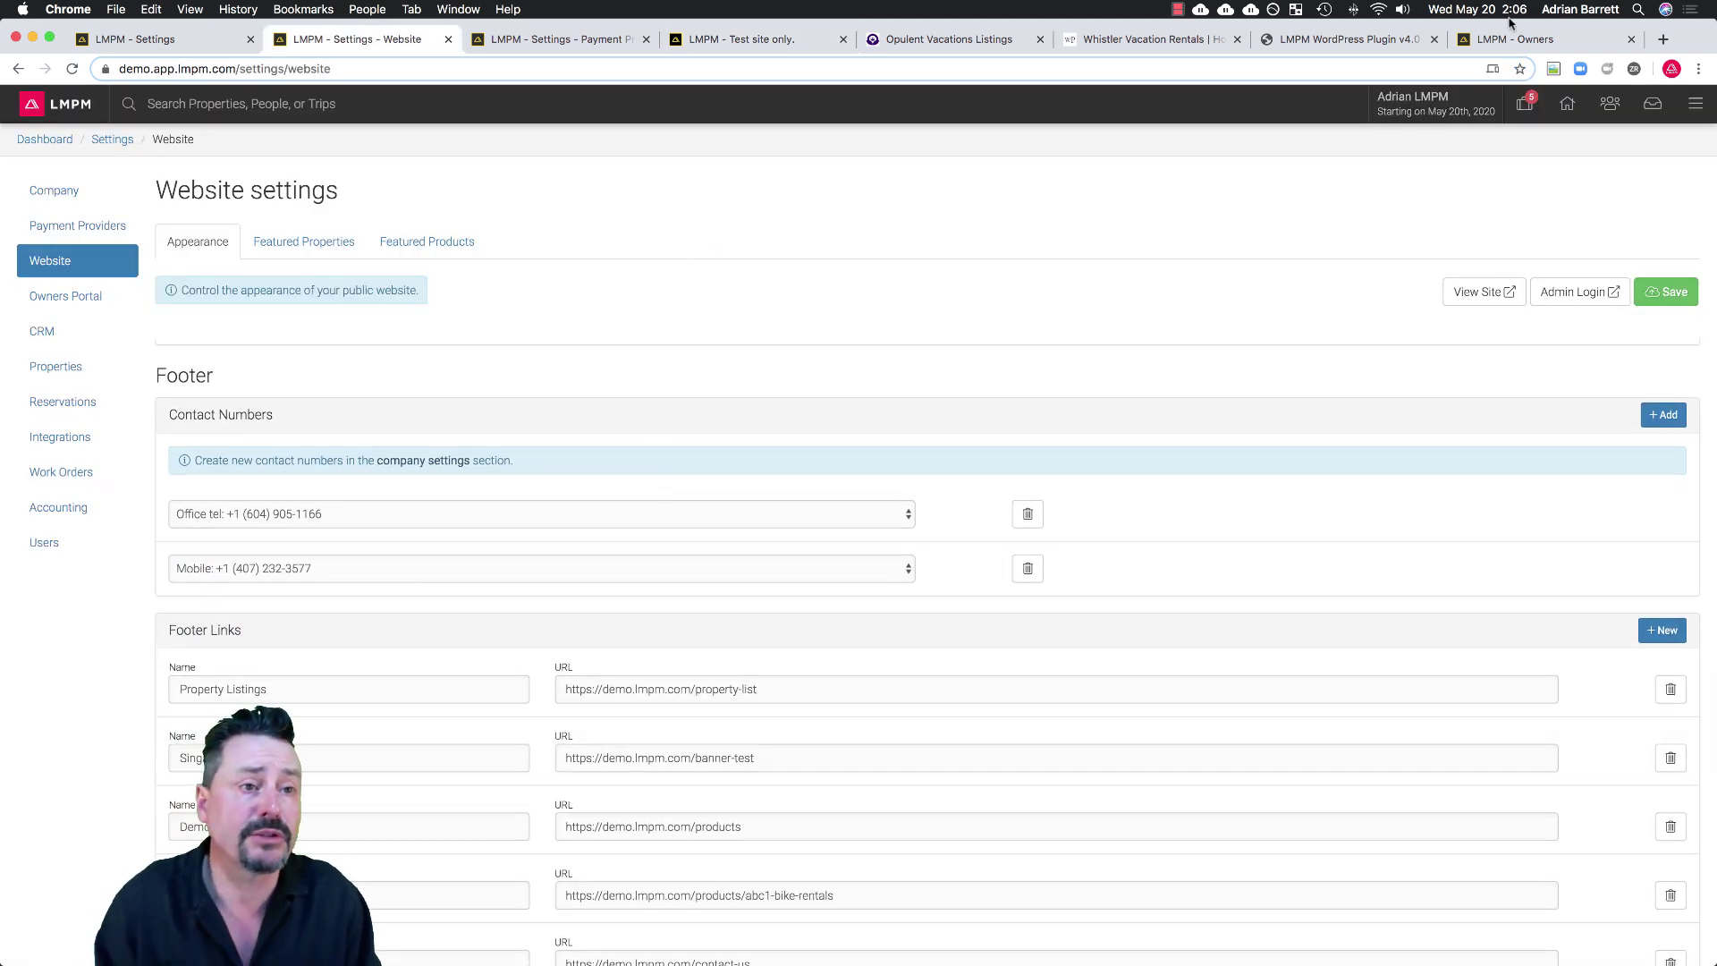
# Review the LMPM WordPress Plugin v4.0 demo homepage and browse its properties page.
pyautogui.click(1359, 42)
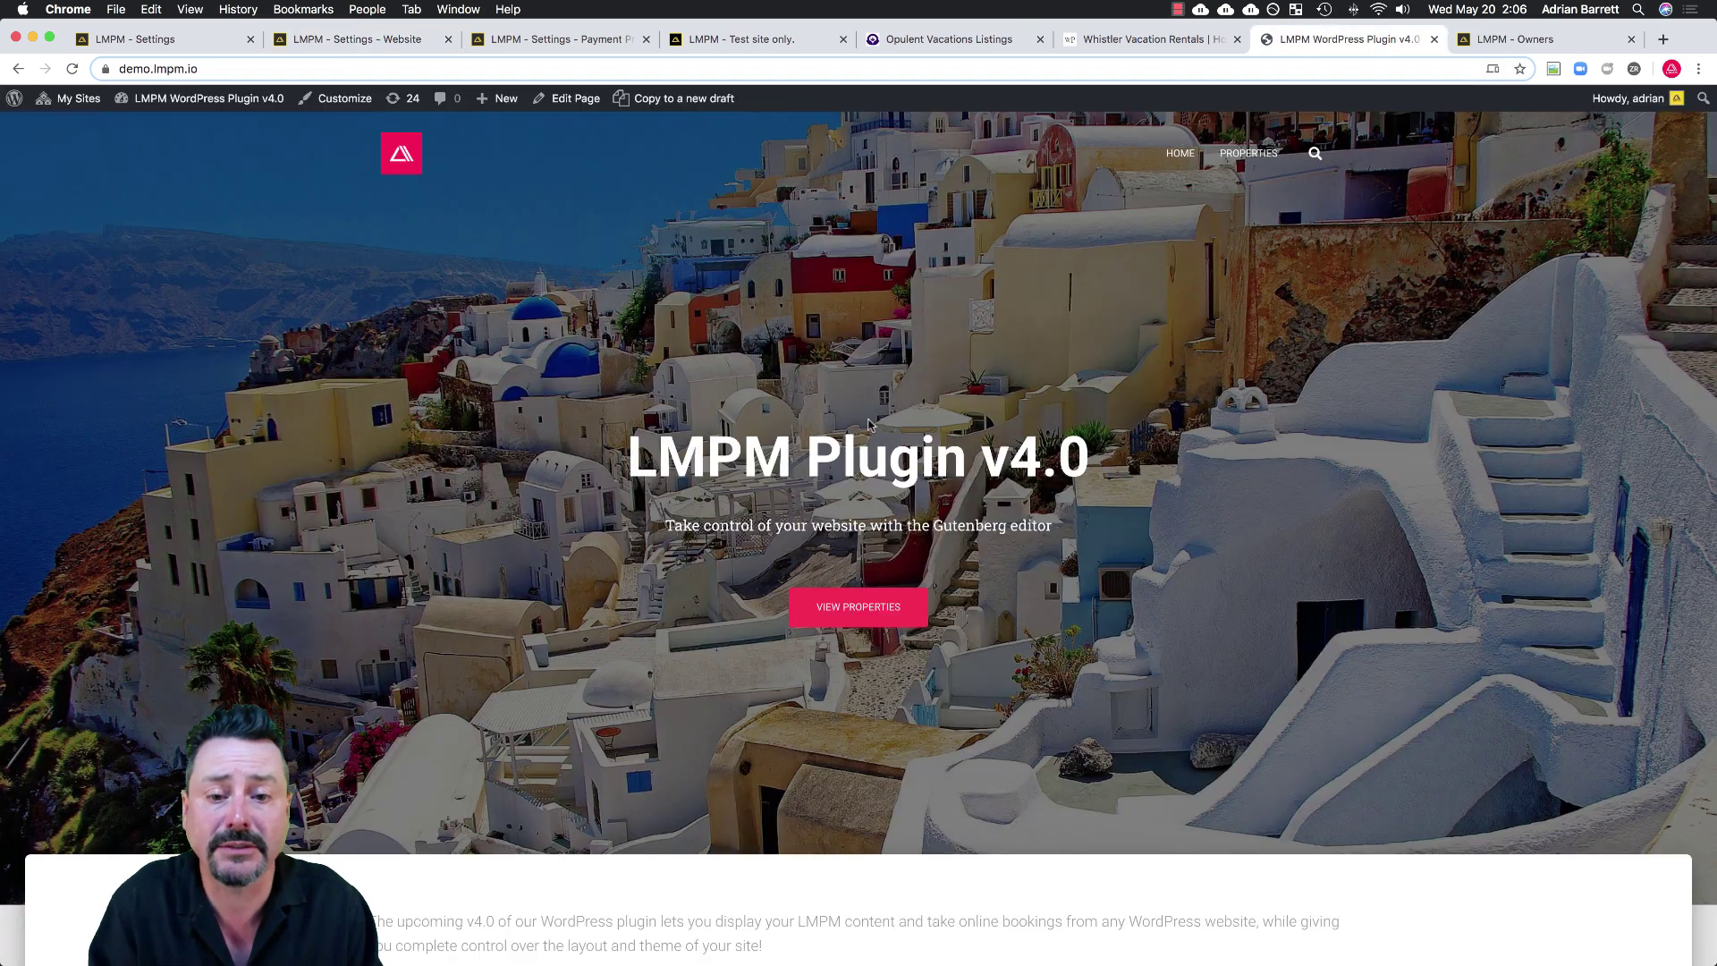
pyautogui.scroll(-5, 868, 423)
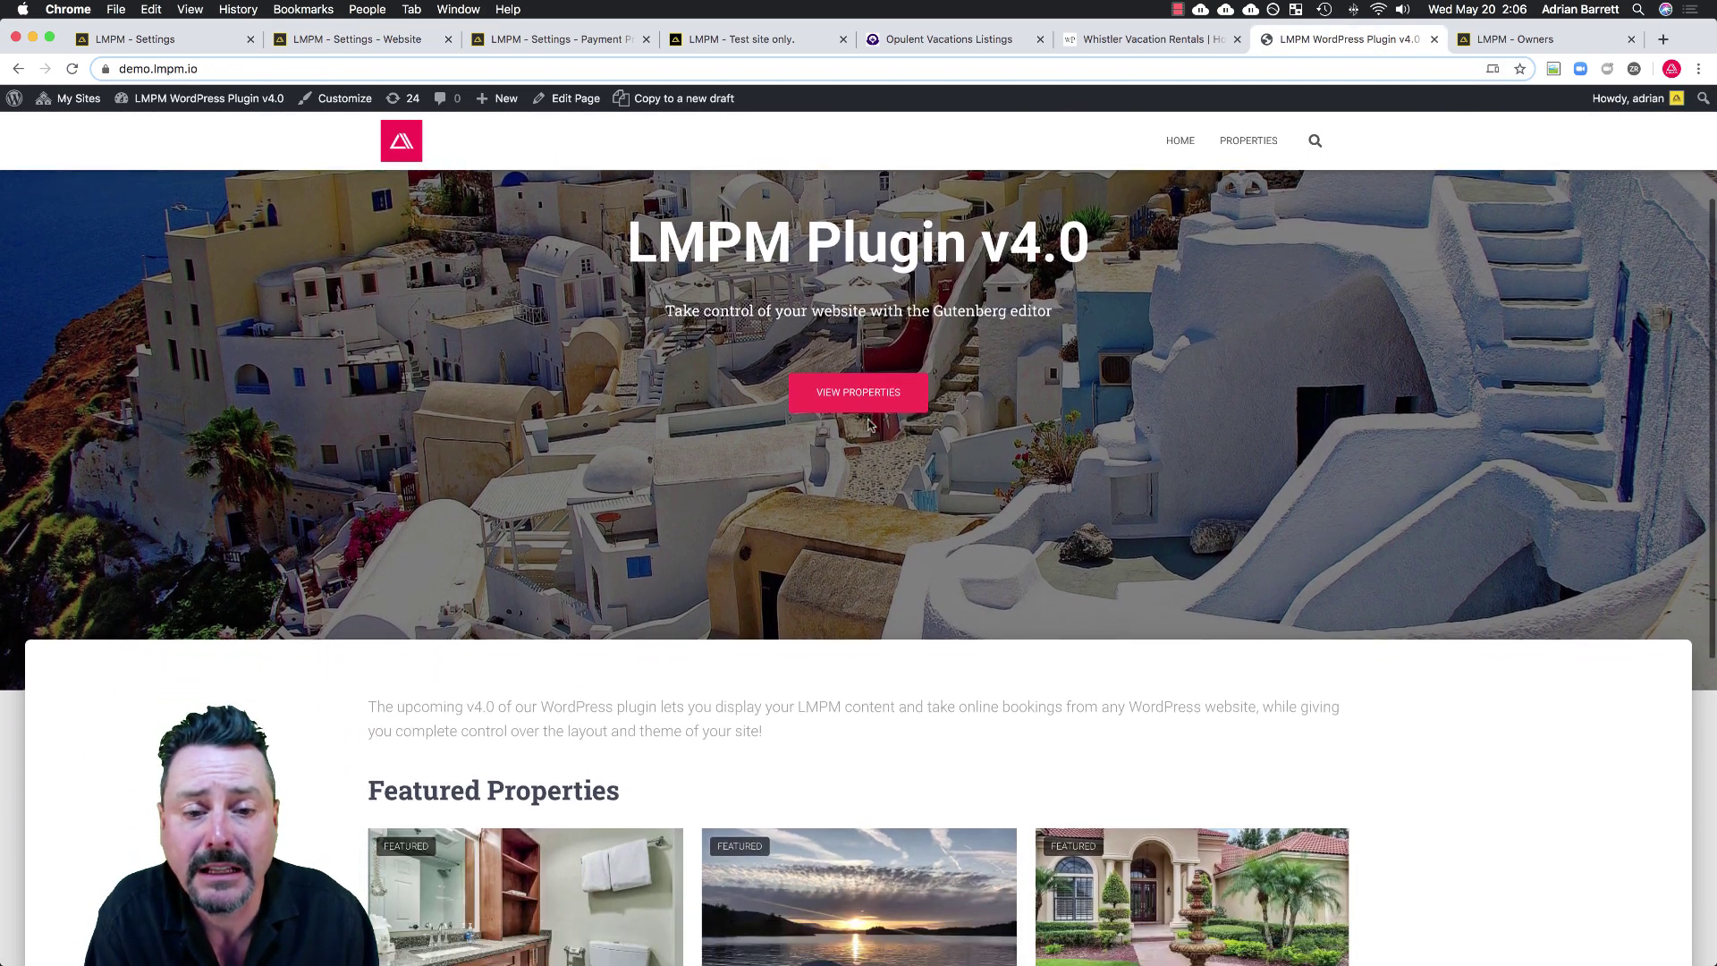
pyautogui.scroll(4, 869, 424)
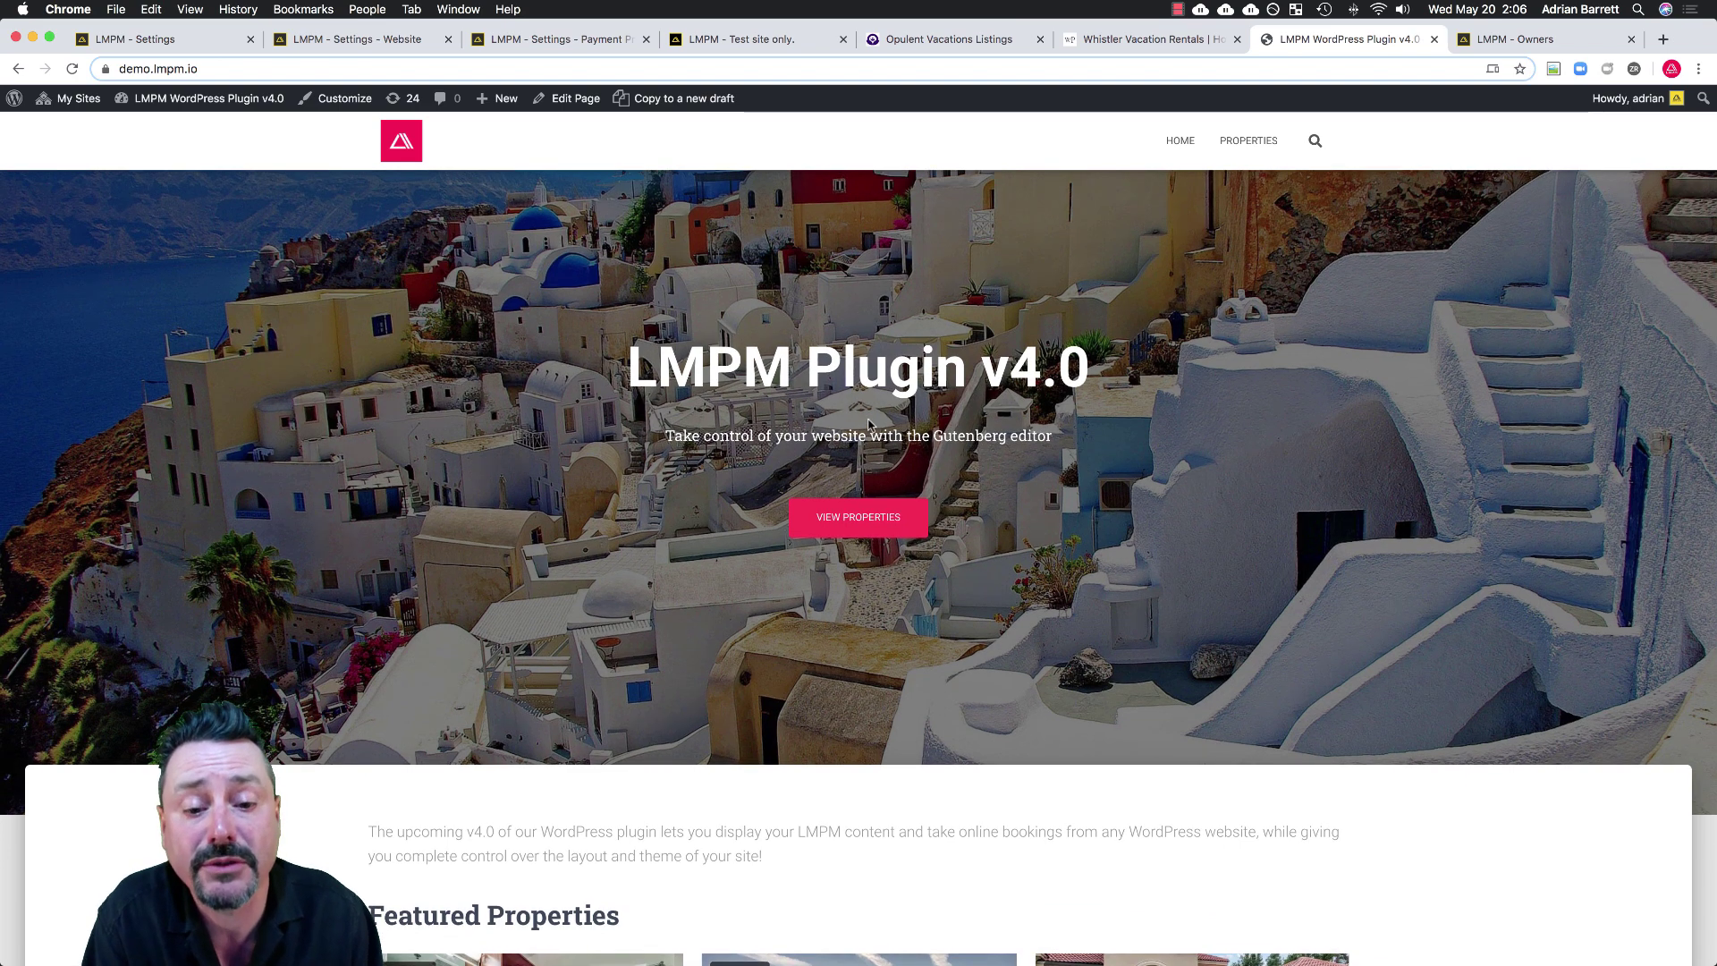
pyautogui.click(891, 517)
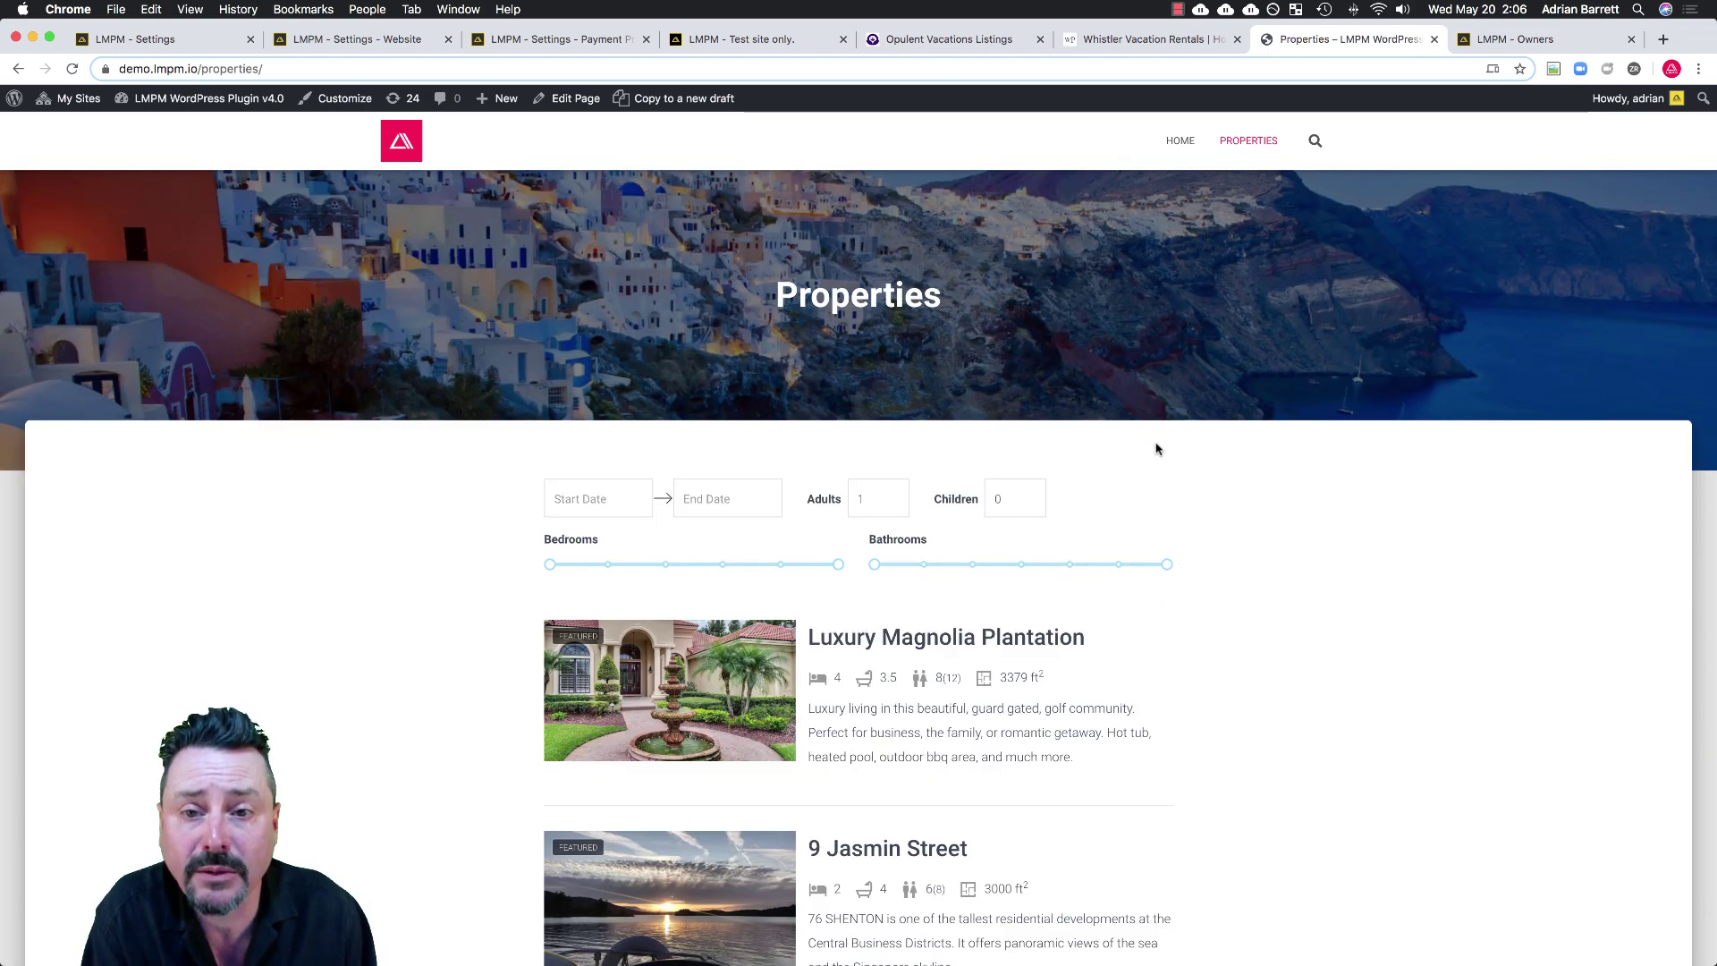
pyautogui.scroll(-5, 1156, 449)
pyautogui.scroll(-6, 1156, 449)
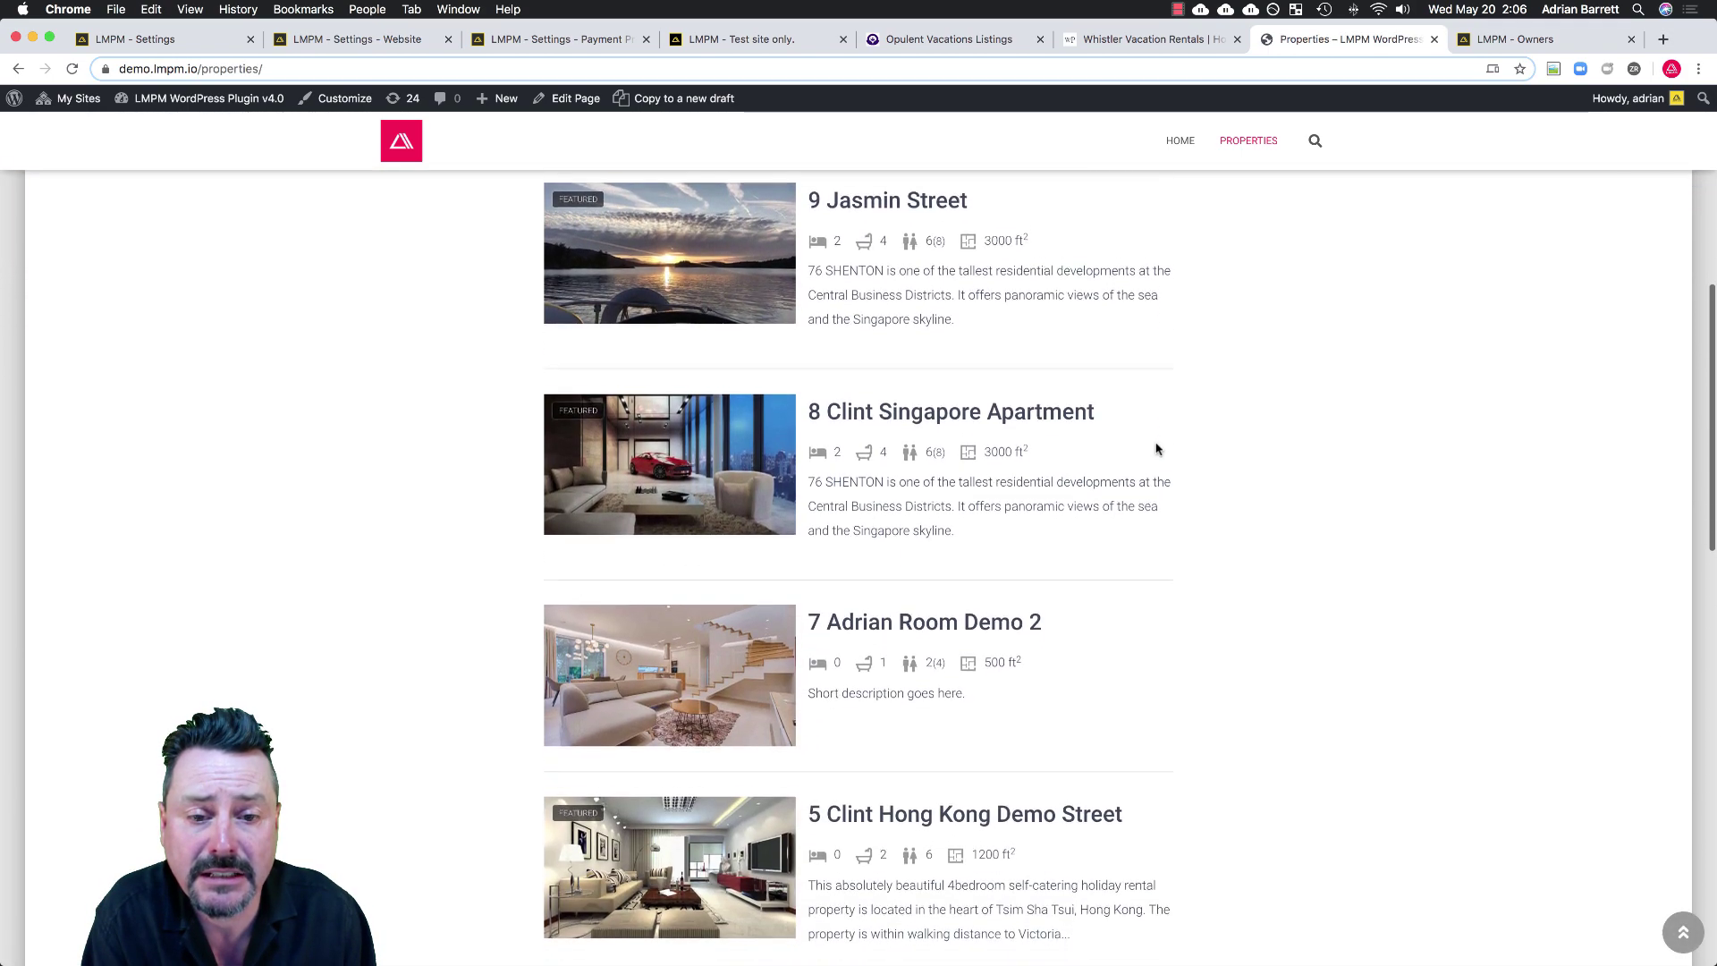
# Open the WordPress Properties page for editing and insert an LMPM - Property Listing widget block below the existing listings.
pyautogui.click(577, 99)
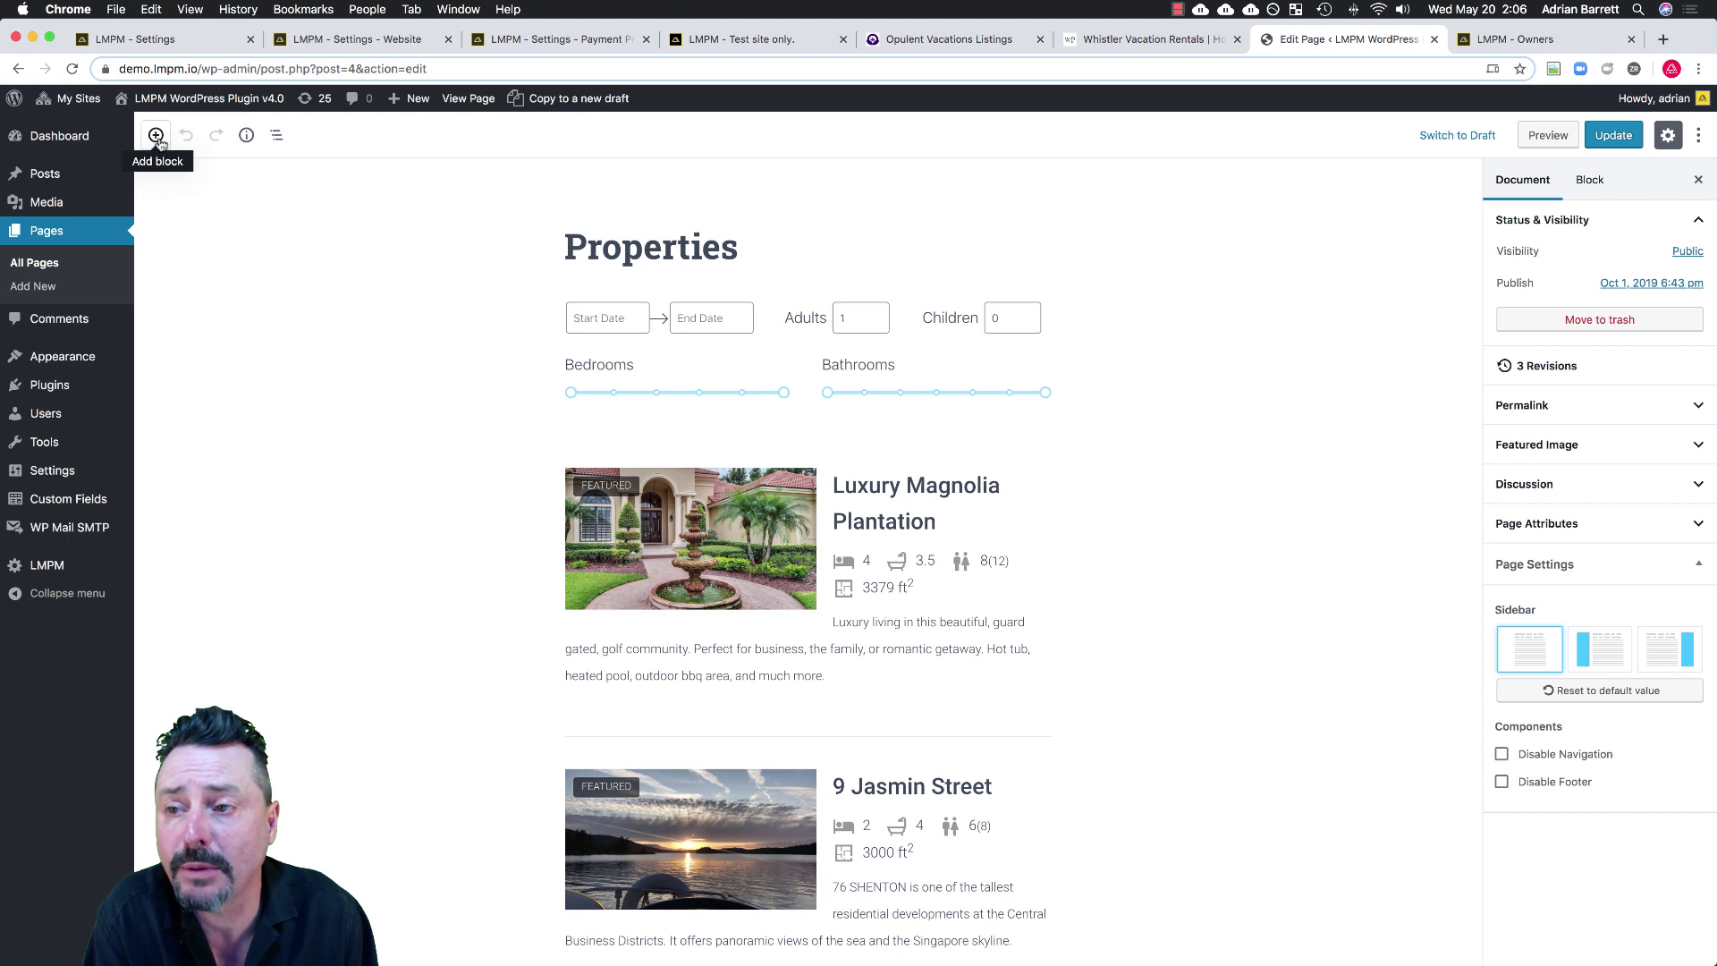
pyautogui.click(157, 141)
pyautogui.click(442, 242)
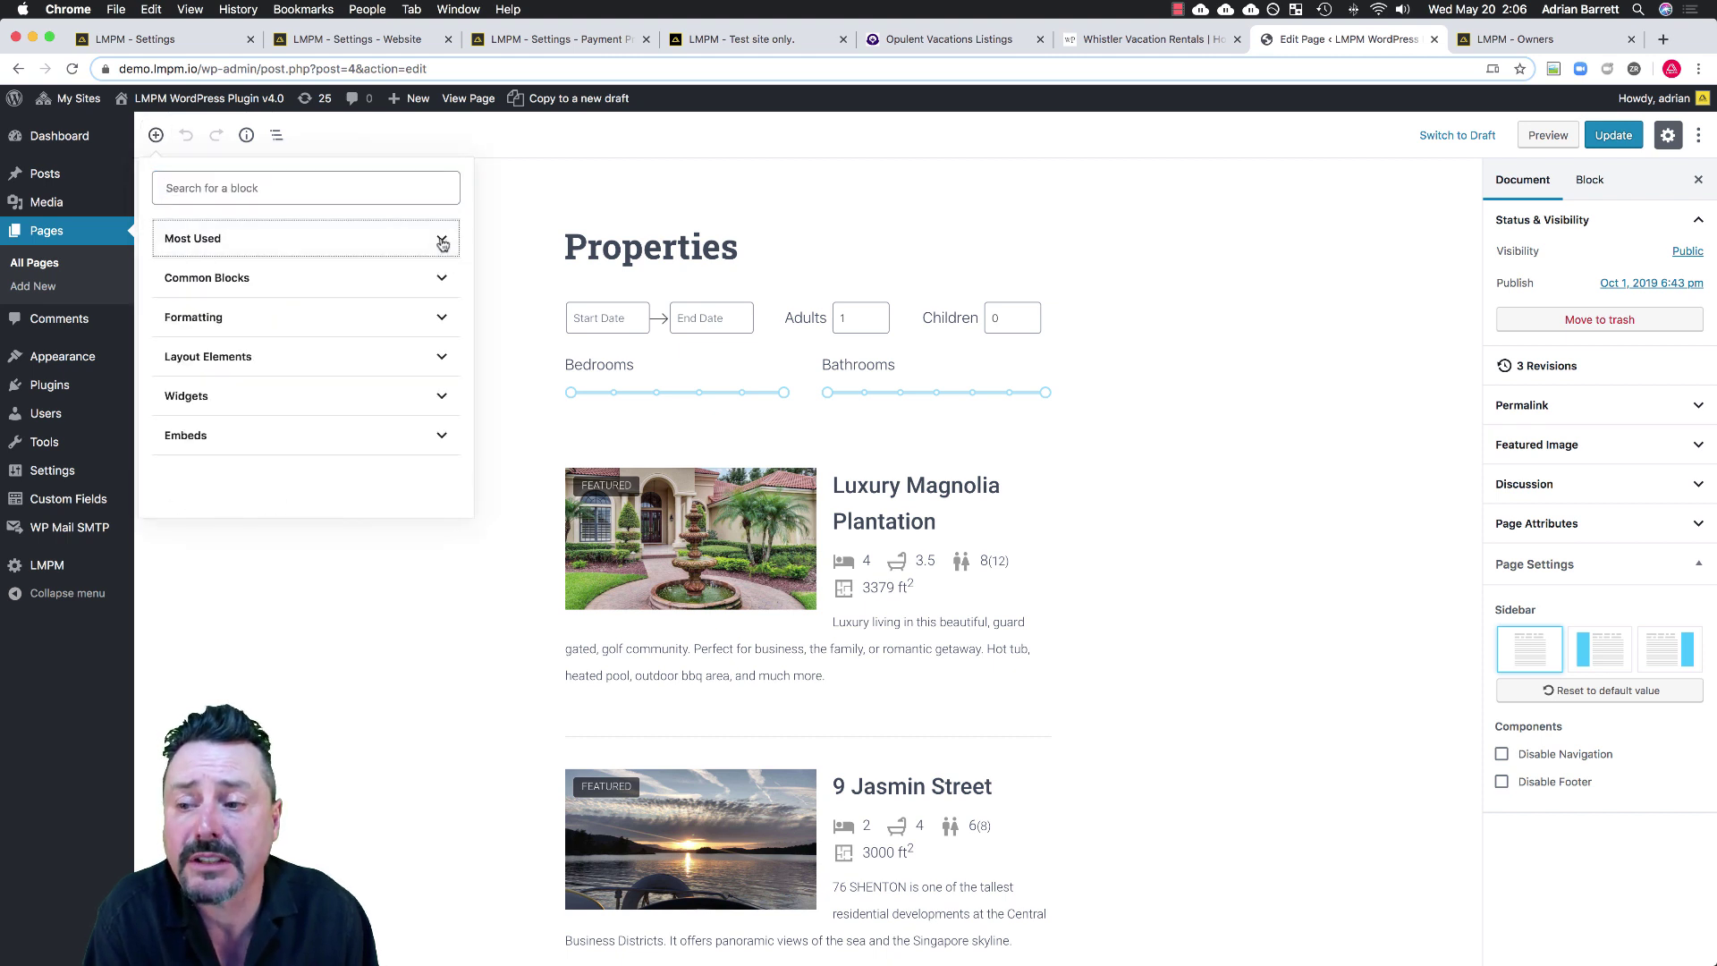
pyautogui.click(441, 394)
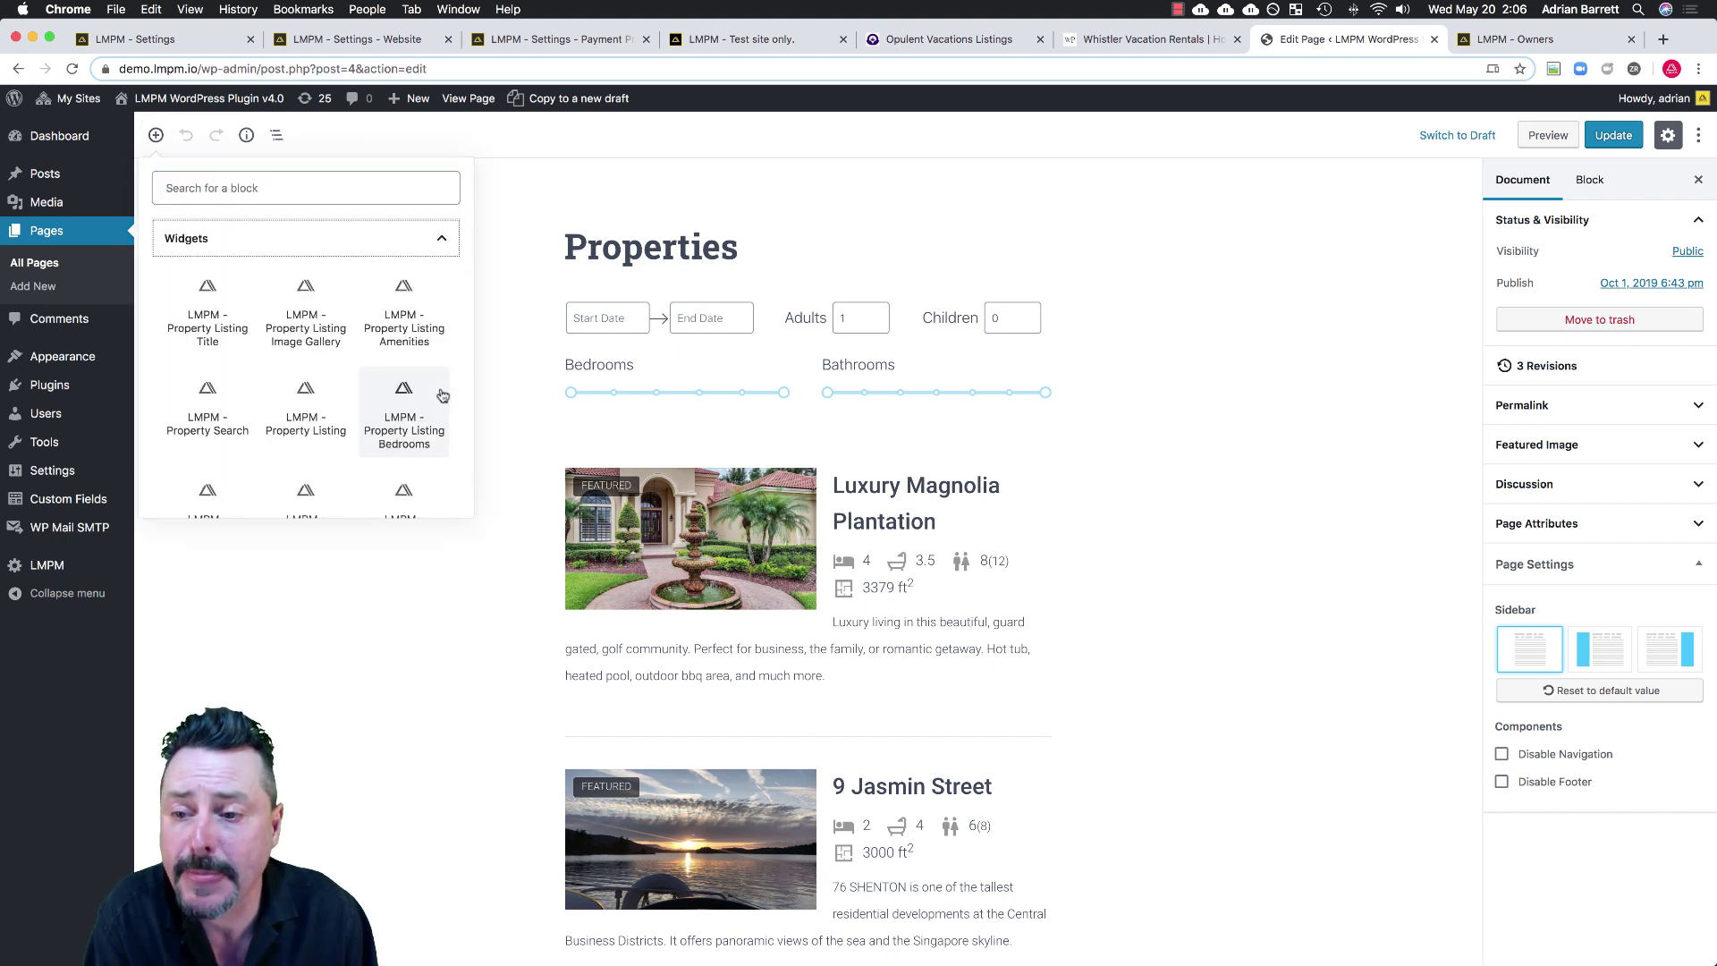
pyautogui.scroll(-2, 385, 423)
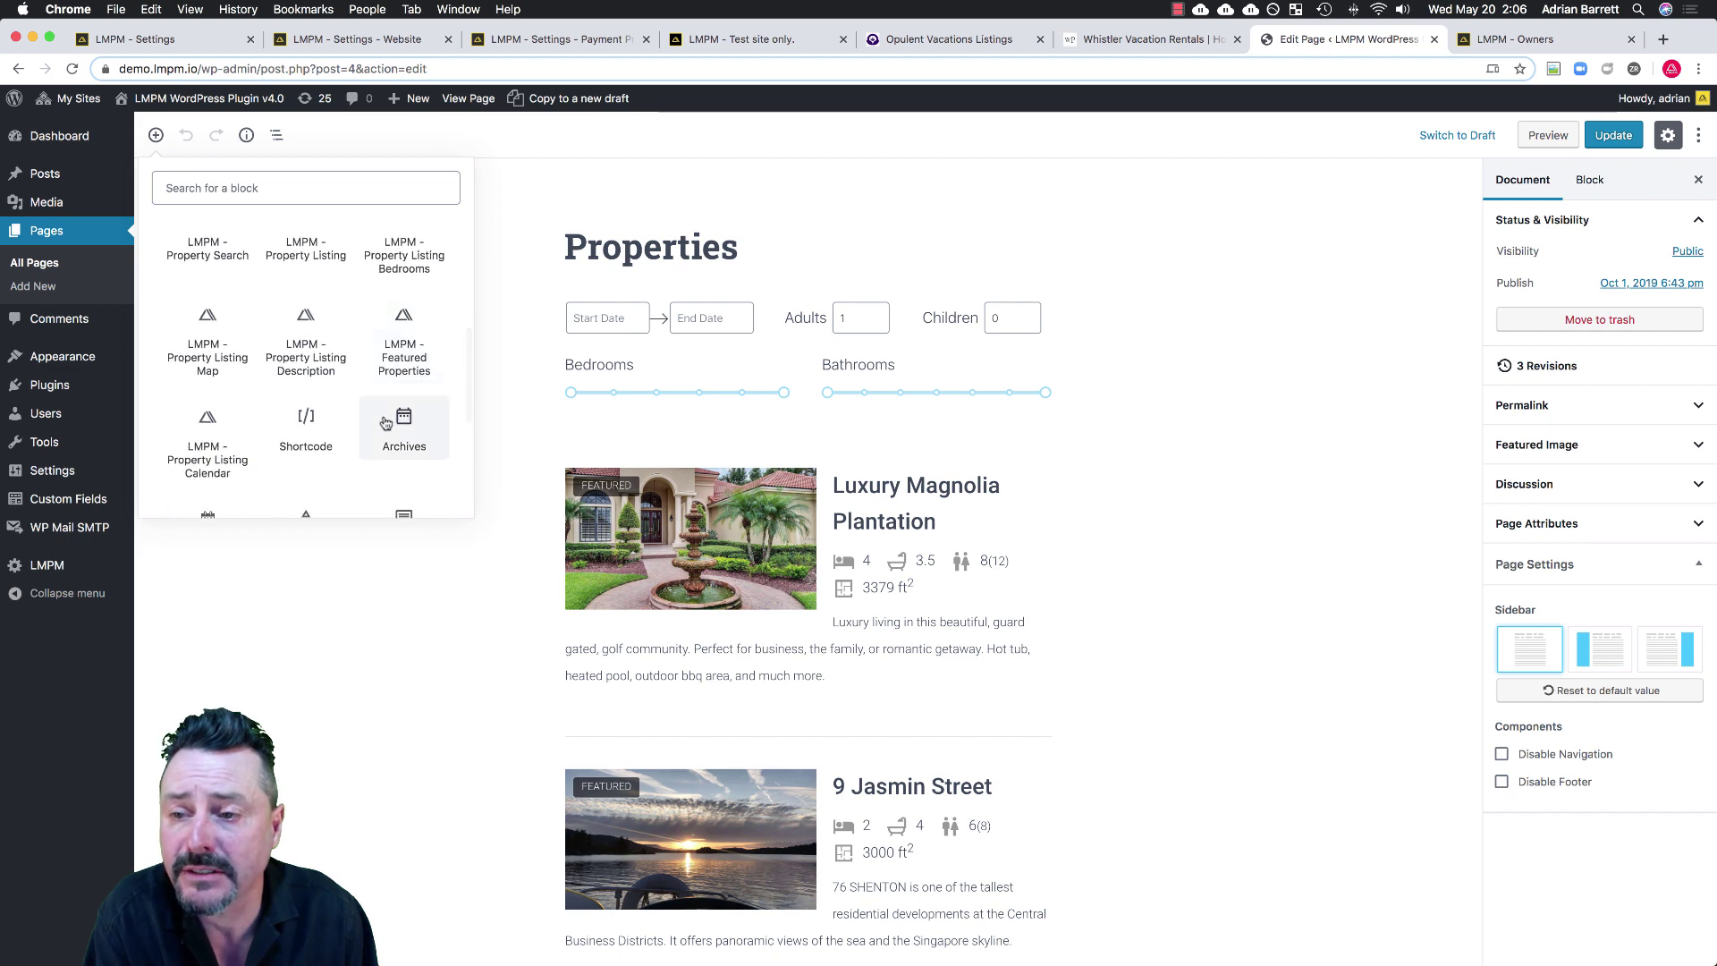
pyautogui.scroll(3, 385, 423)
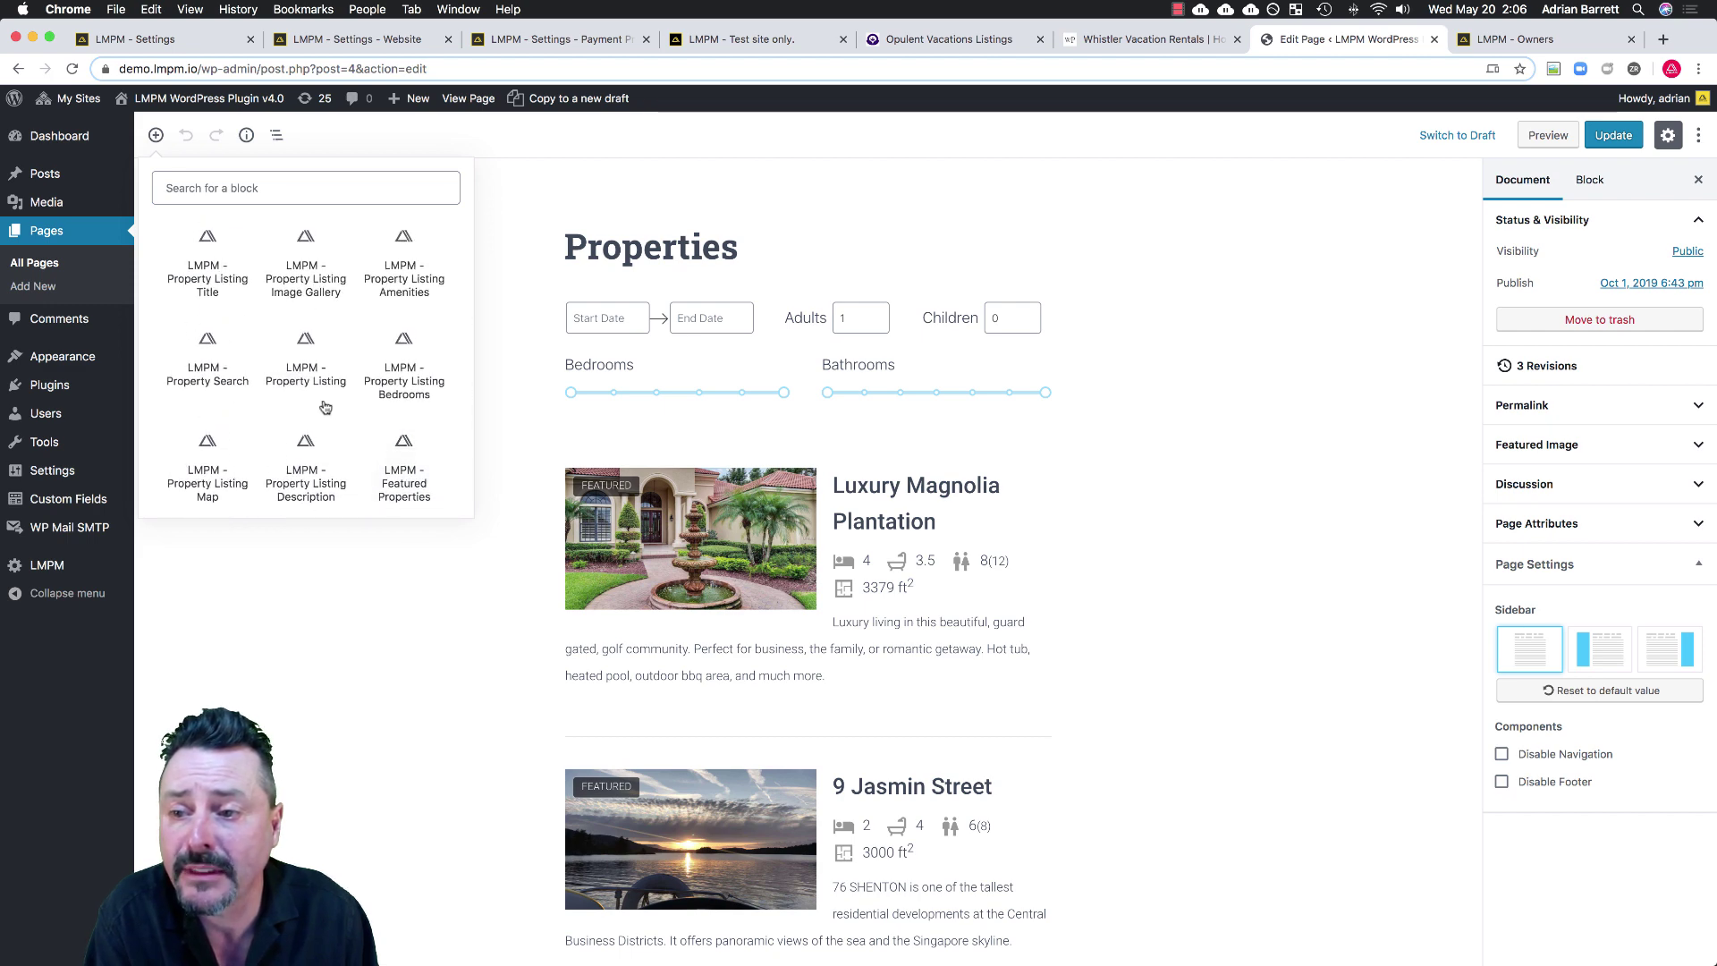
pyautogui.click(304, 351)
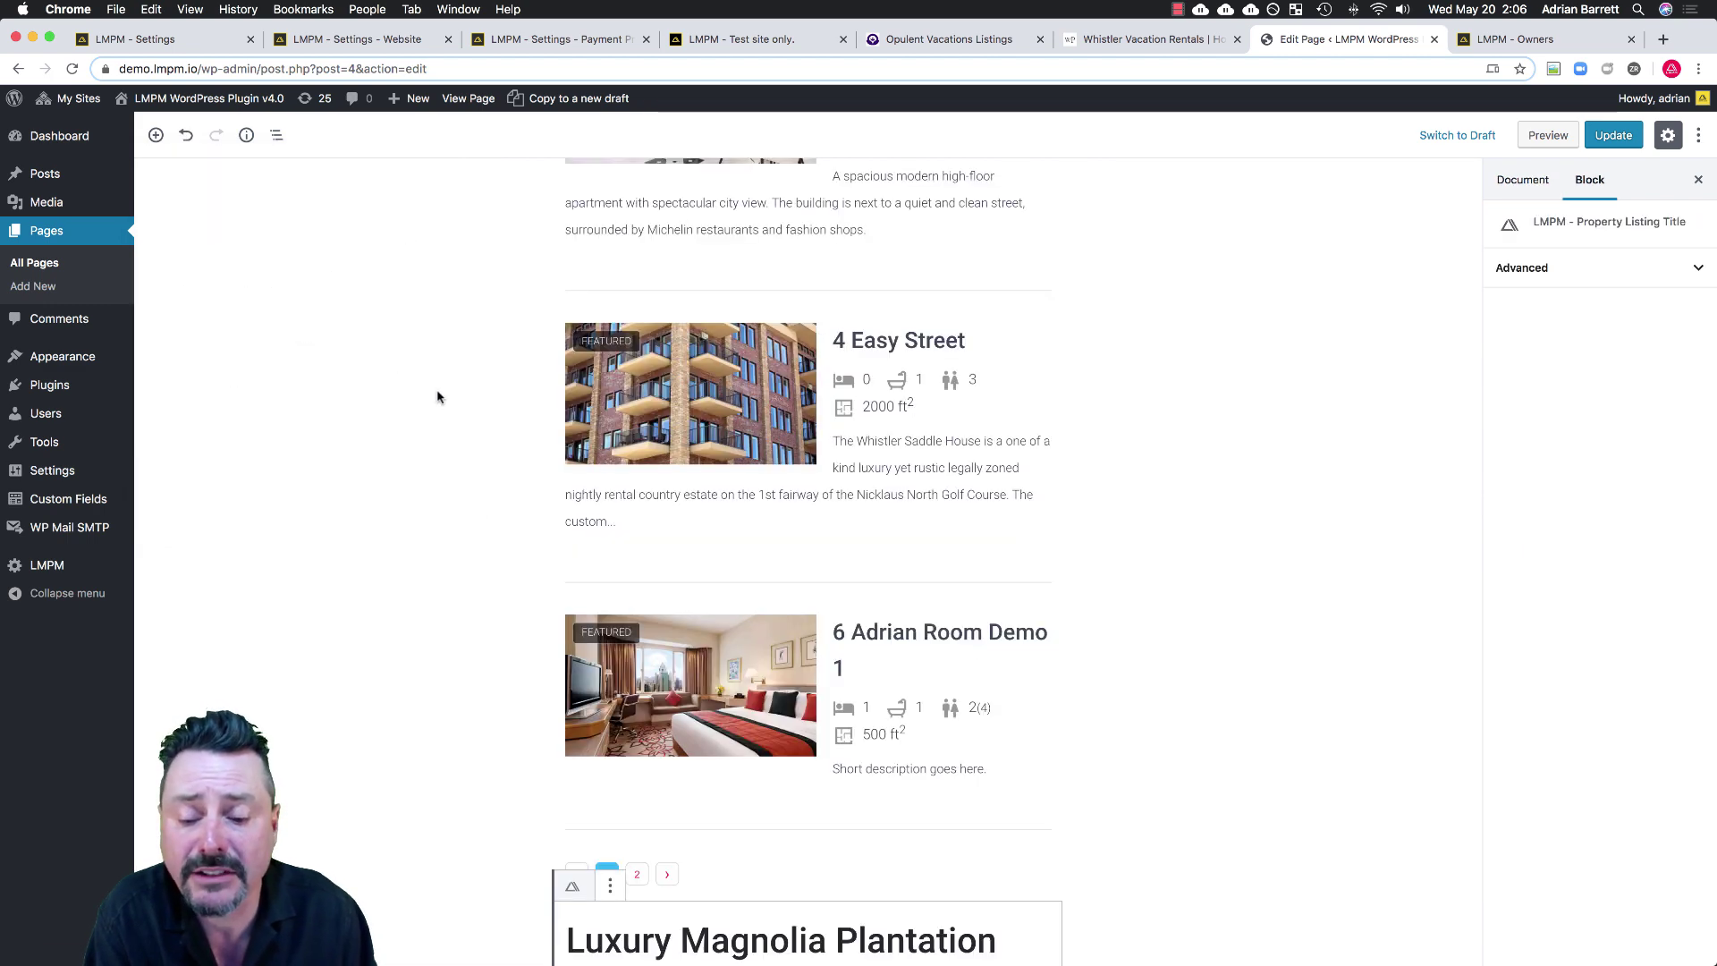
pyautogui.scroll(-3, 537, 680)
pyautogui.scroll(-3, 537, 689)
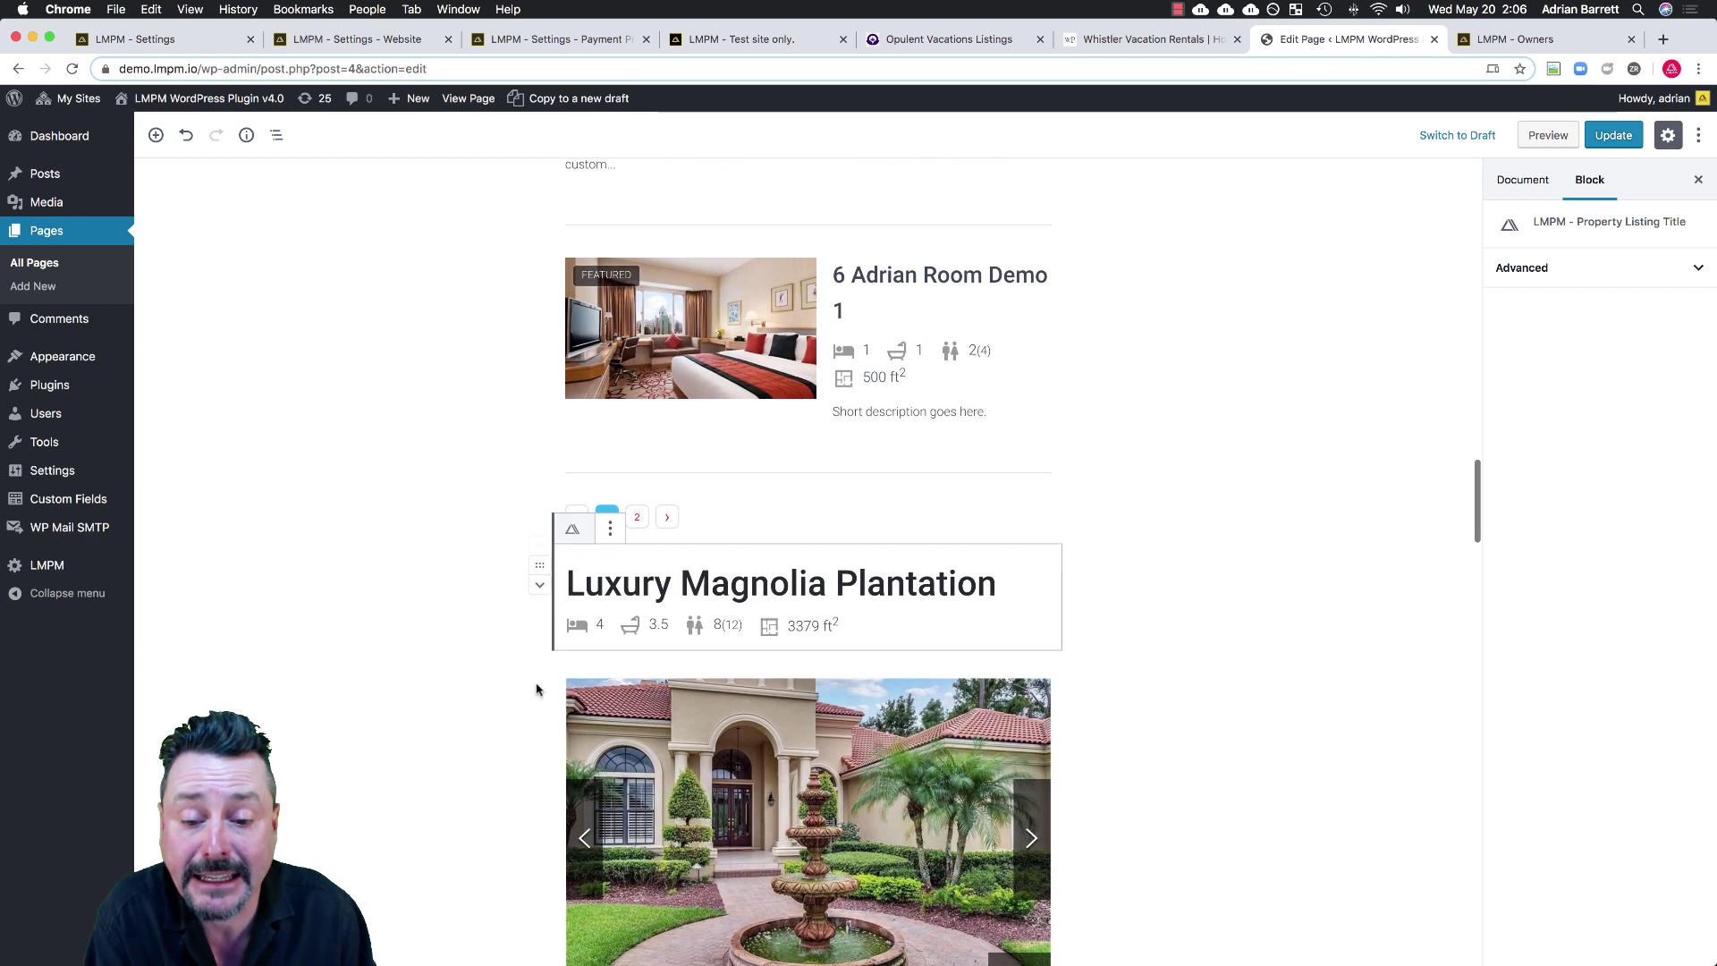
pyautogui.scroll(-2, 1052, 582)
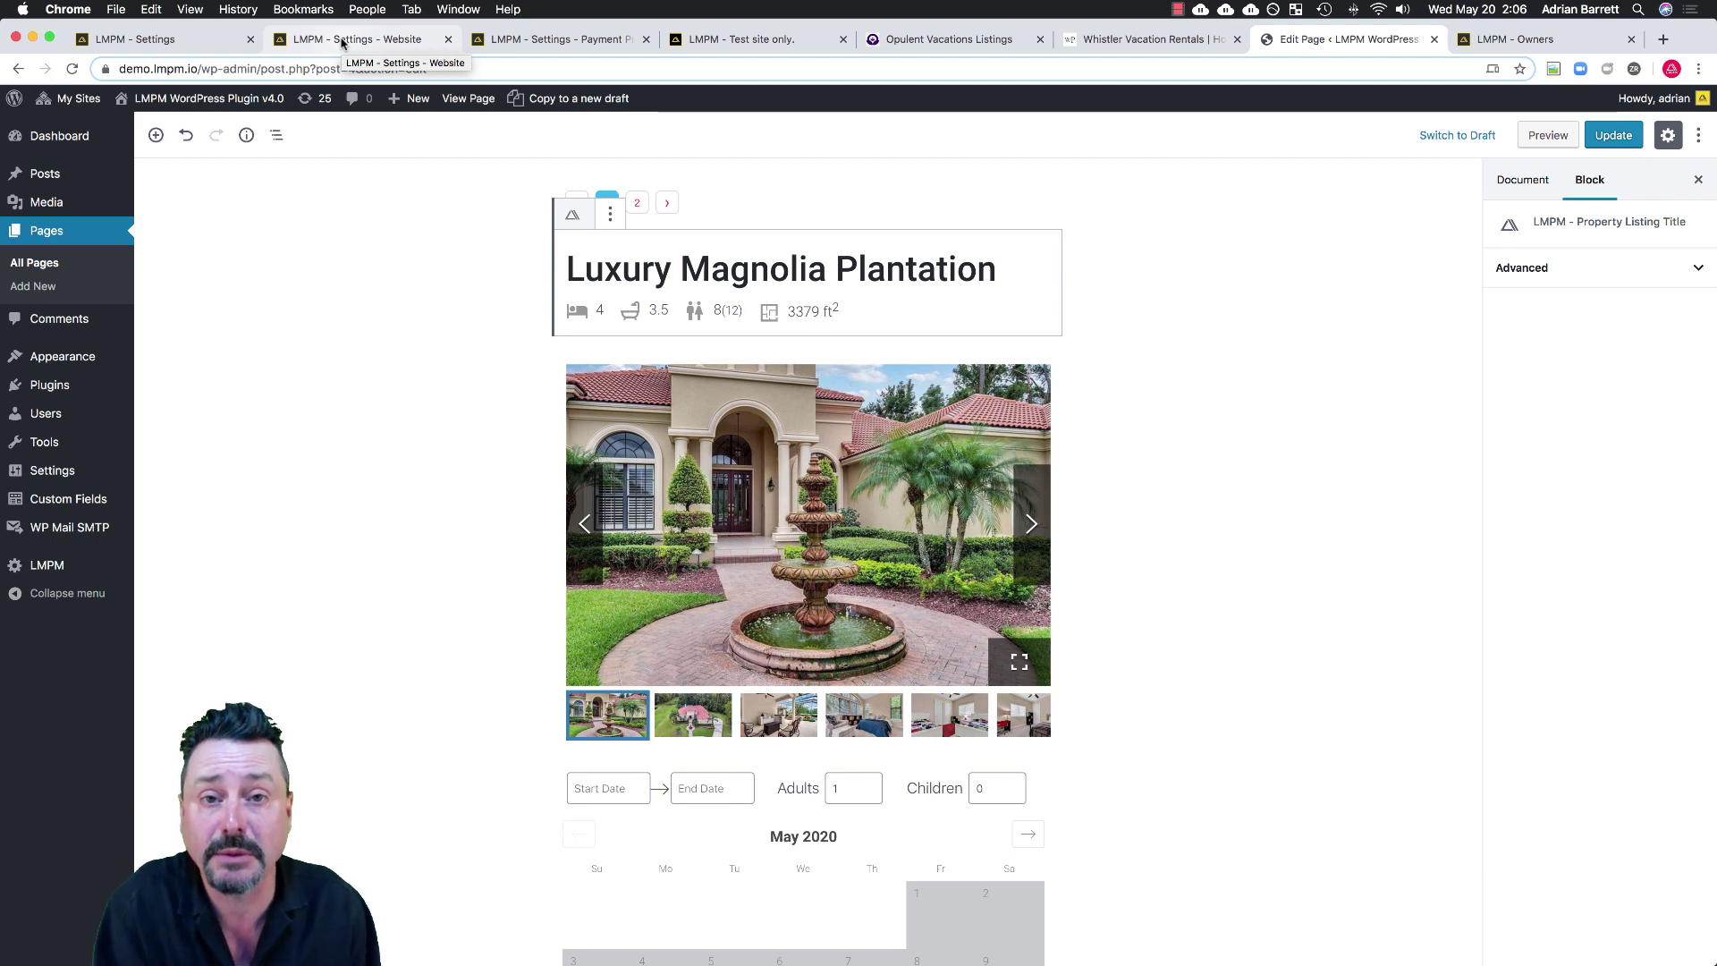
# Review the LMPM website settings from the footer contact numbers and links through to the Property Listings URL configuration.
pyautogui.click(343, 44)
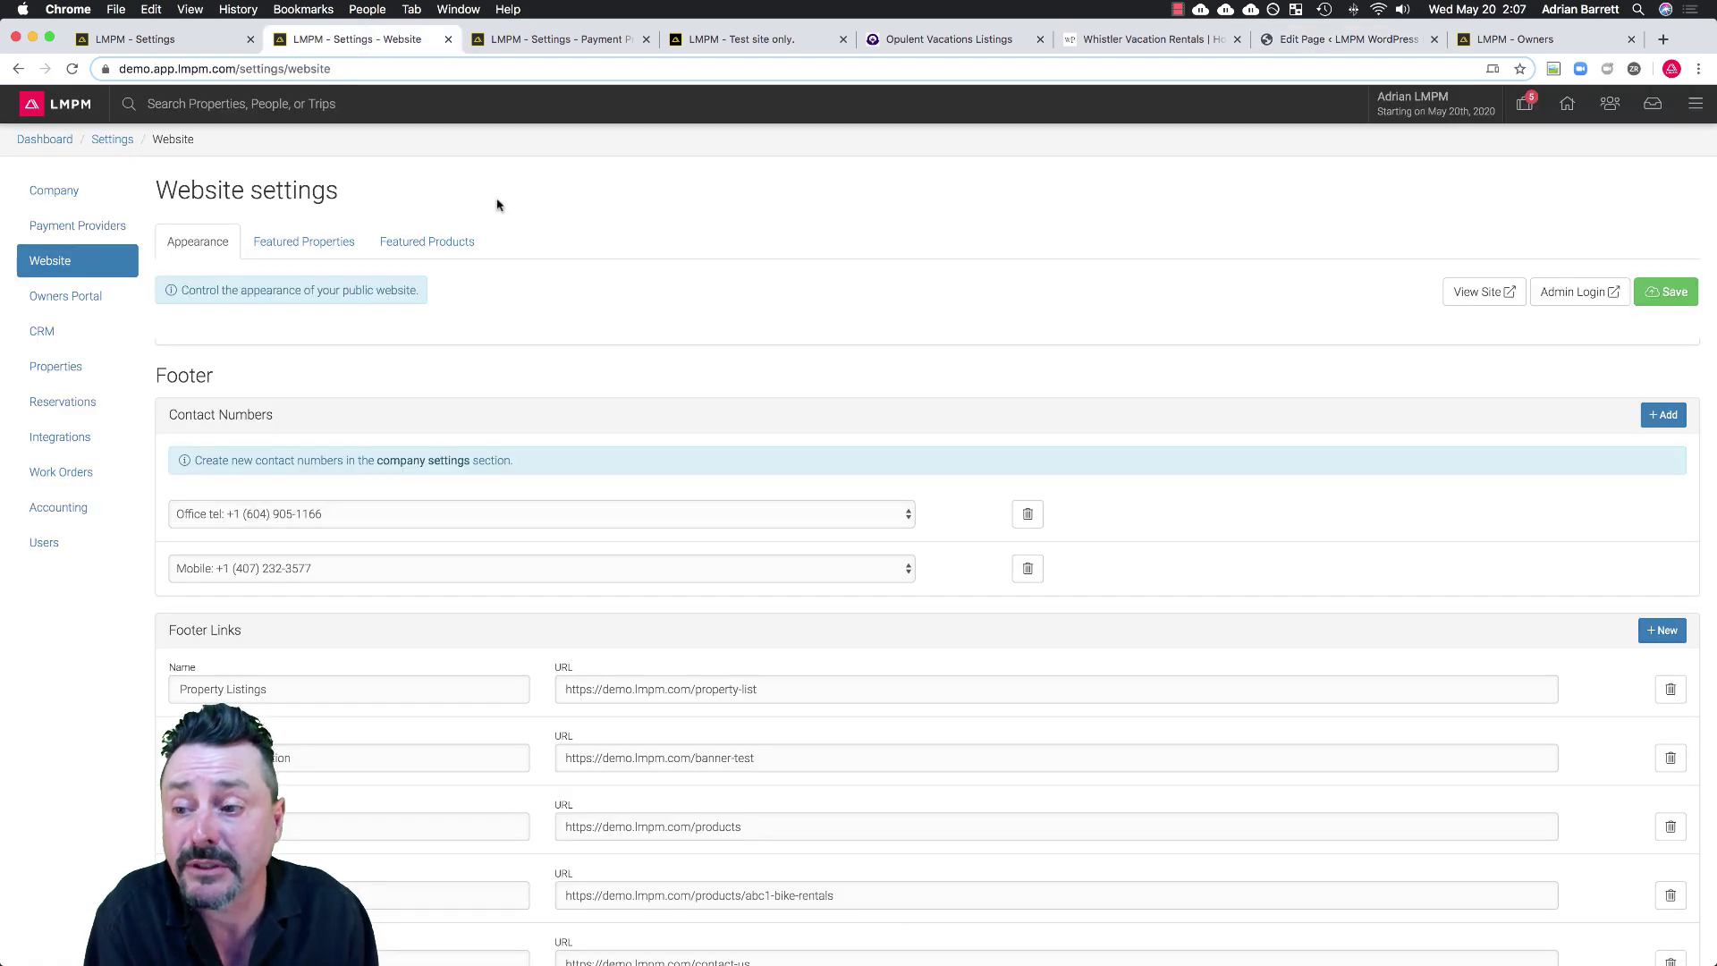
pyautogui.scroll(-3, 494, 417)
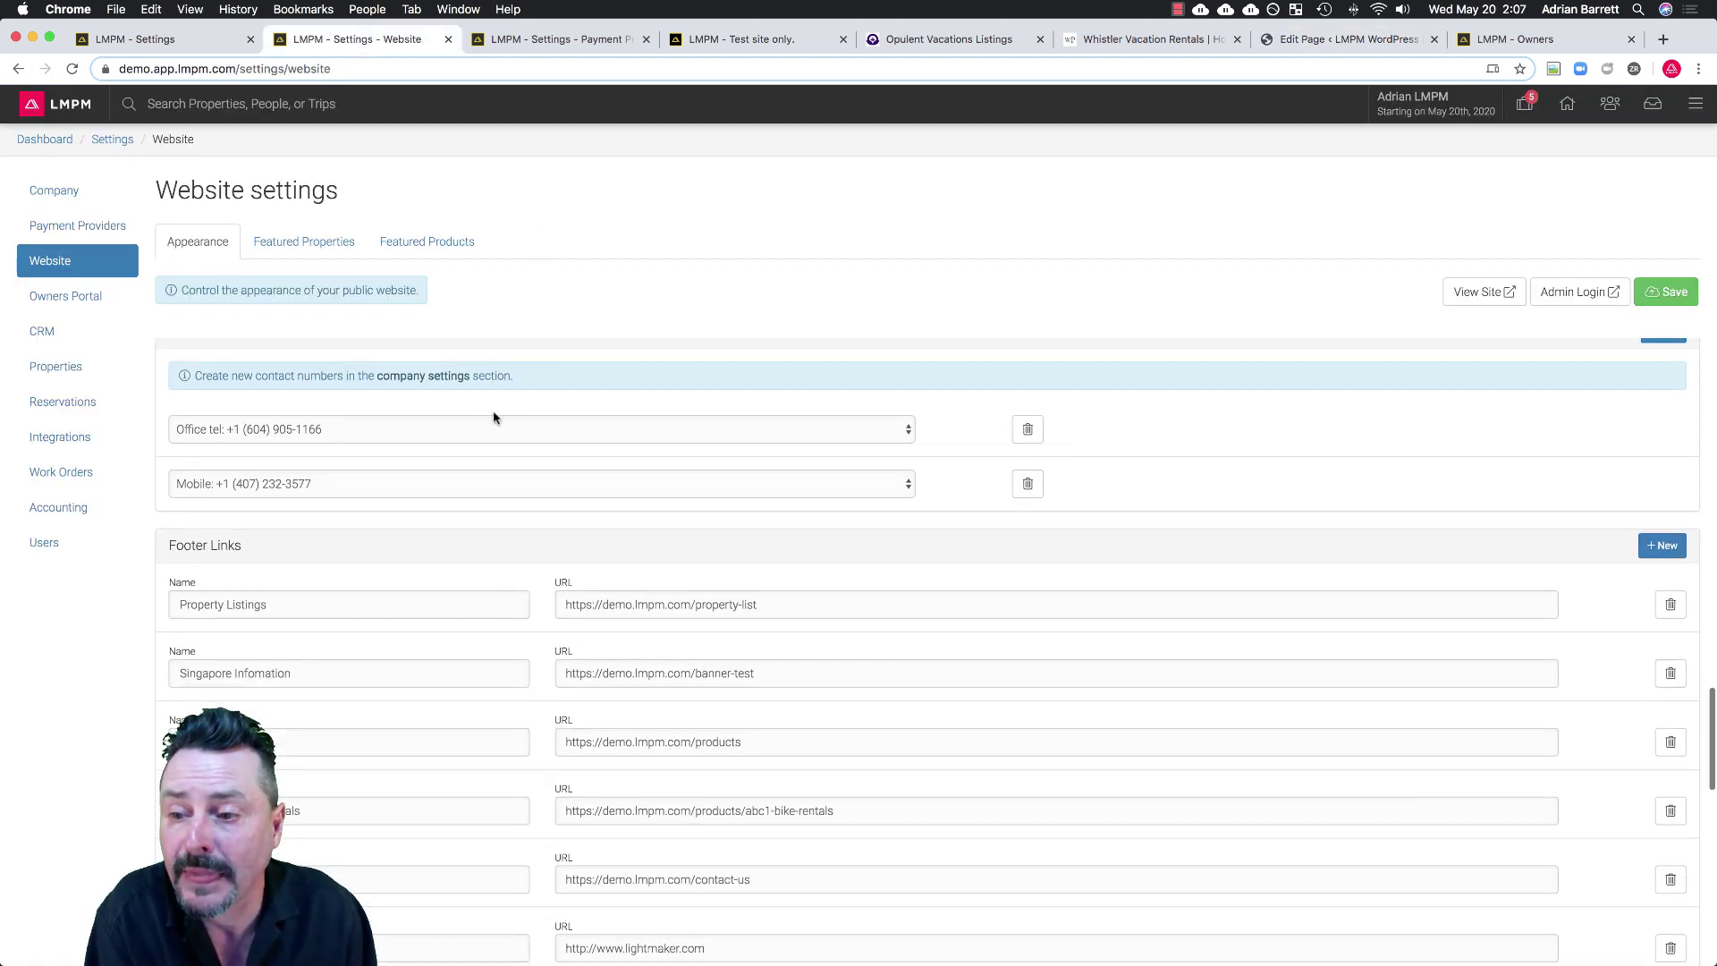
pyautogui.scroll(-8, 494, 418)
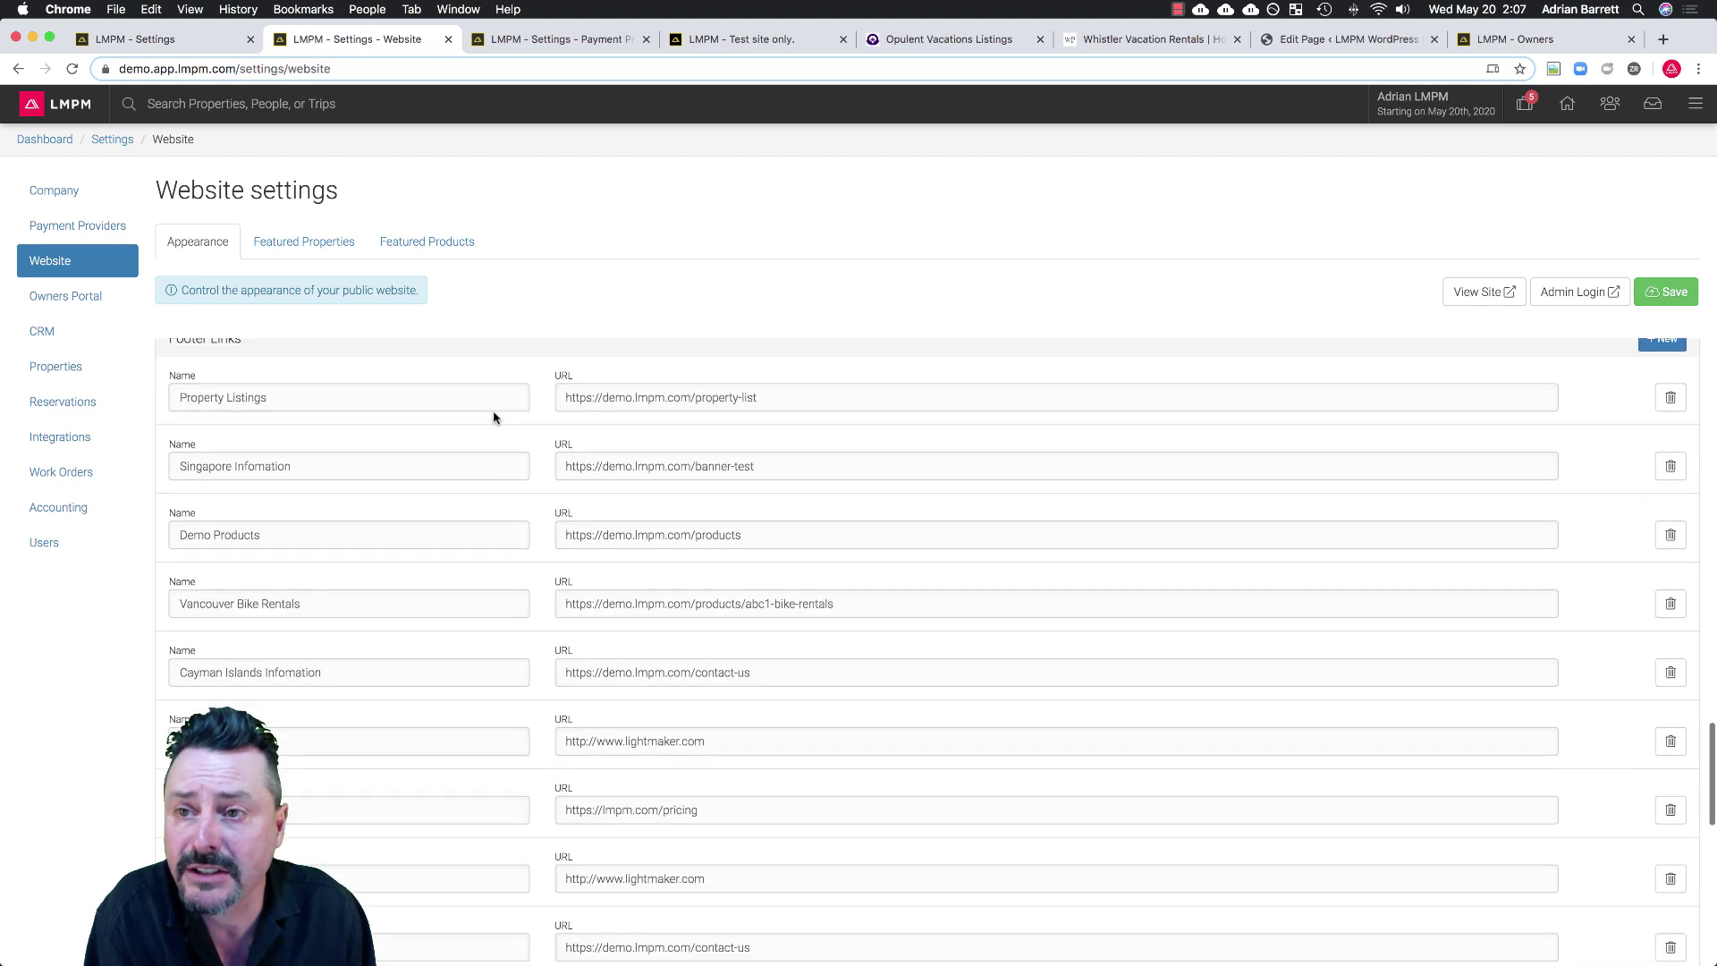
pyautogui.scroll(-8, 493, 418)
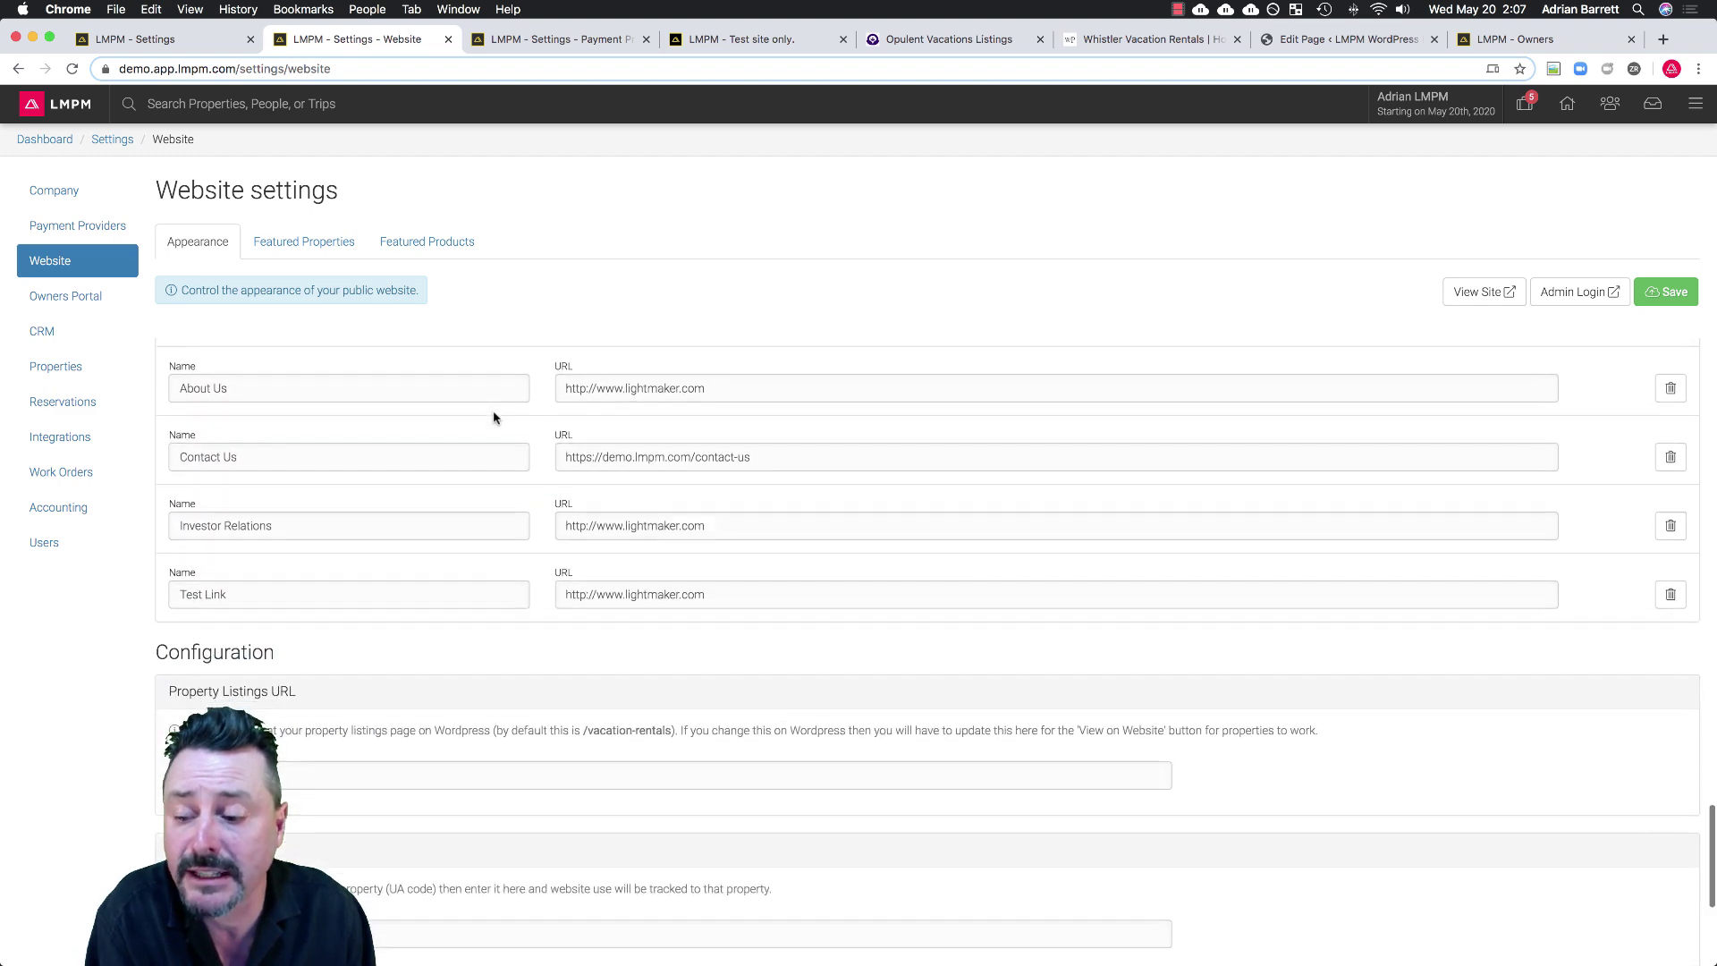
pyautogui.scroll(-5, 493, 418)
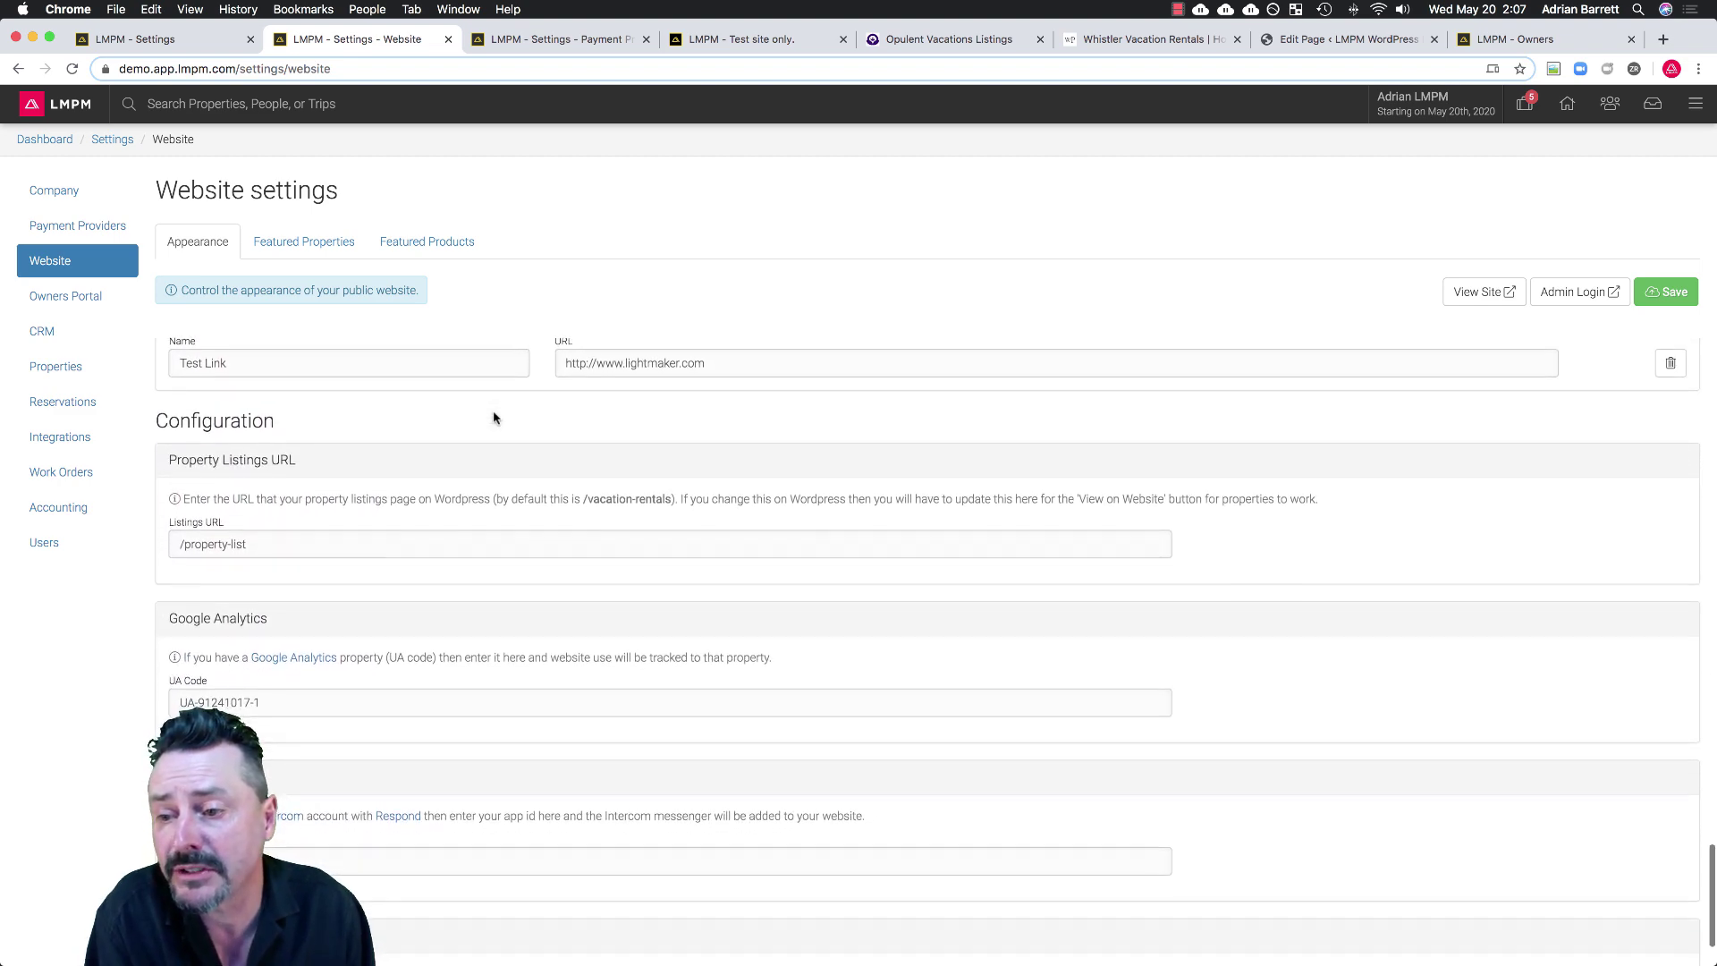
pyautogui.click(268, 485)
pyautogui.press('super+a')
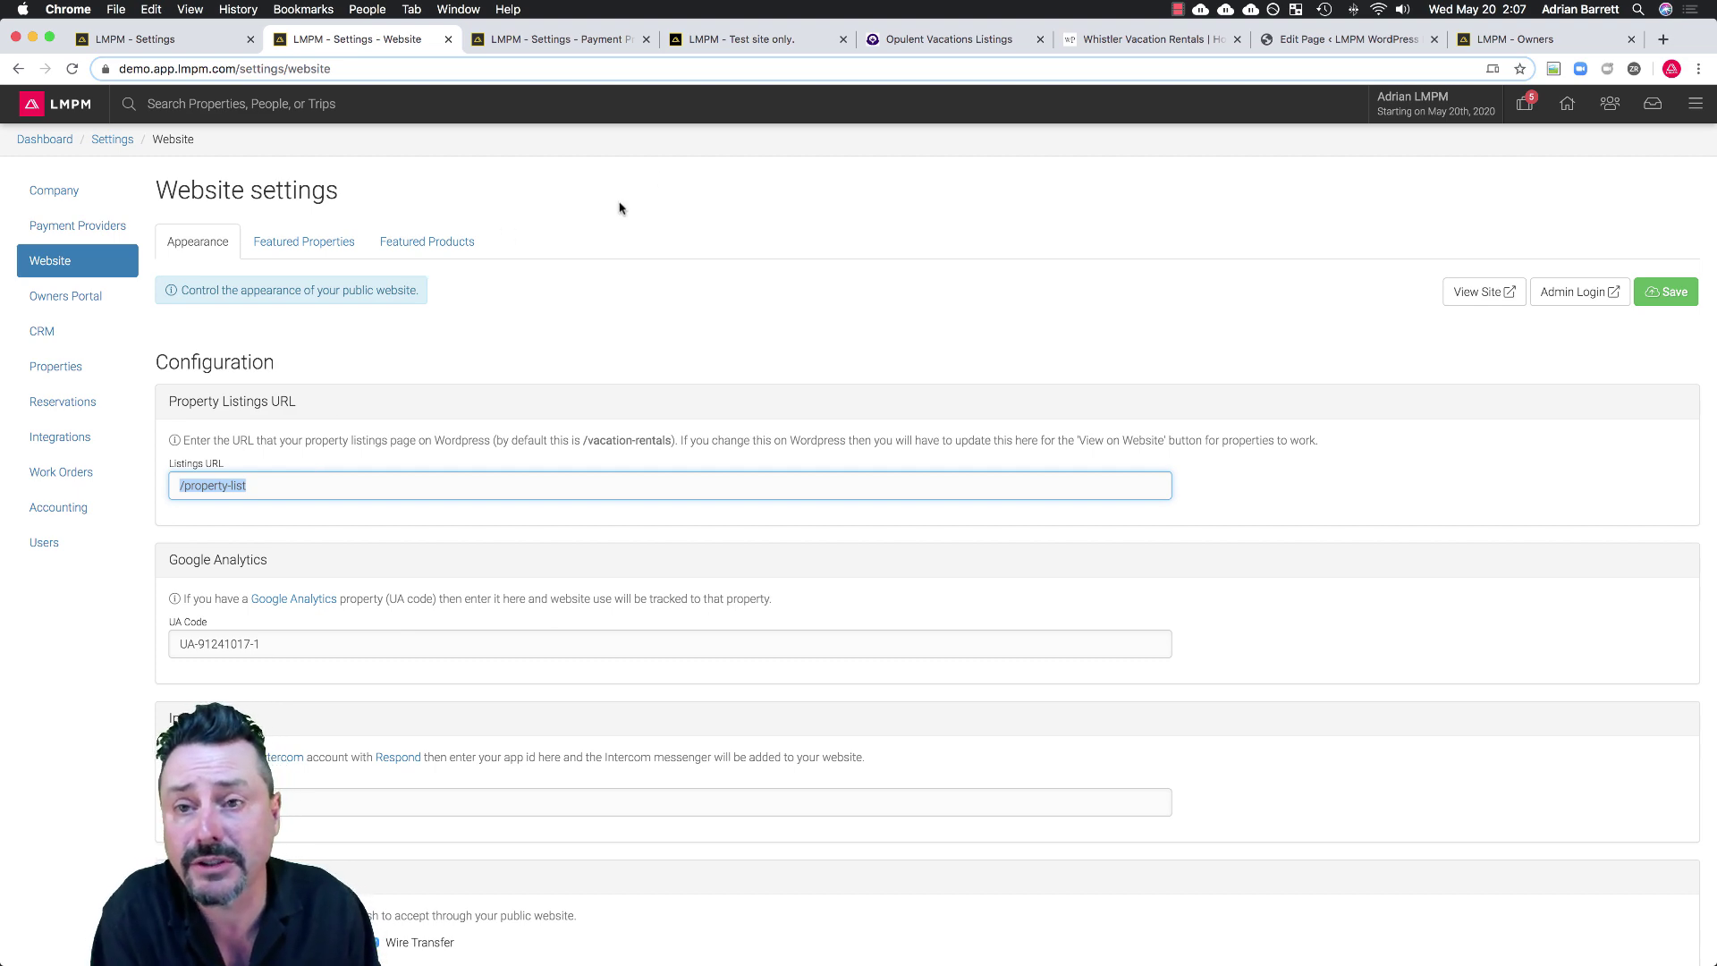
# Run an undated search for 2 guests on the demo site and compare its results page address with the Listings URL setting.
pyautogui.click(738, 40)
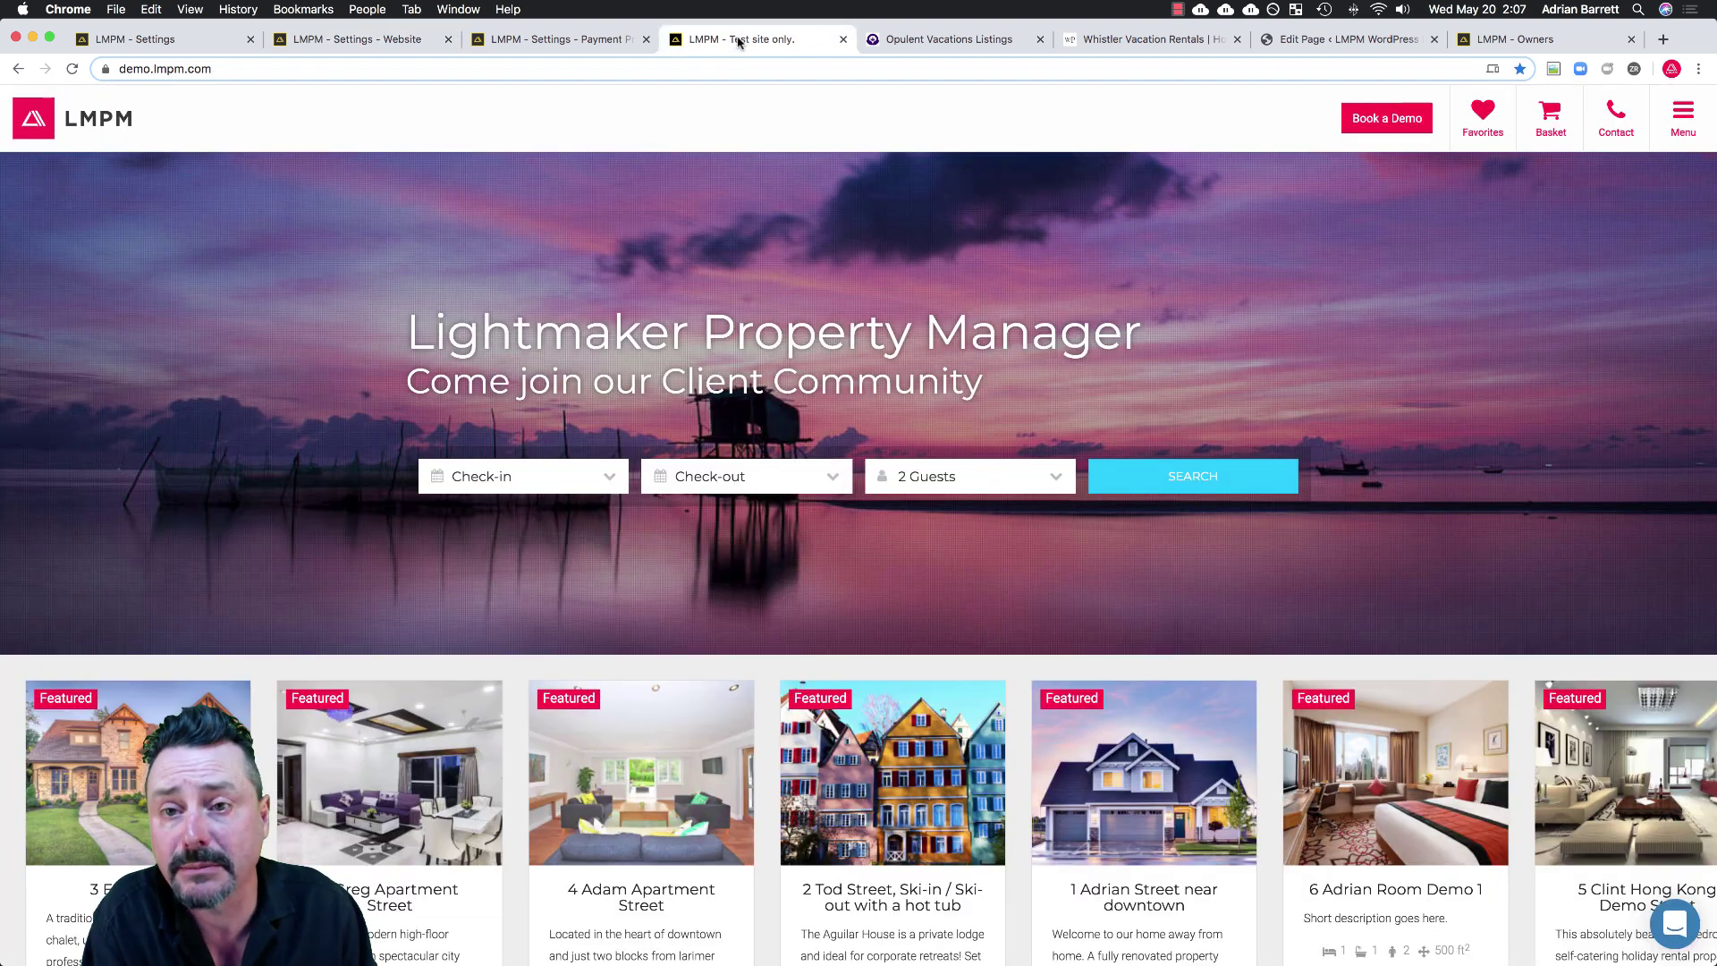
pyautogui.click(1172, 481)
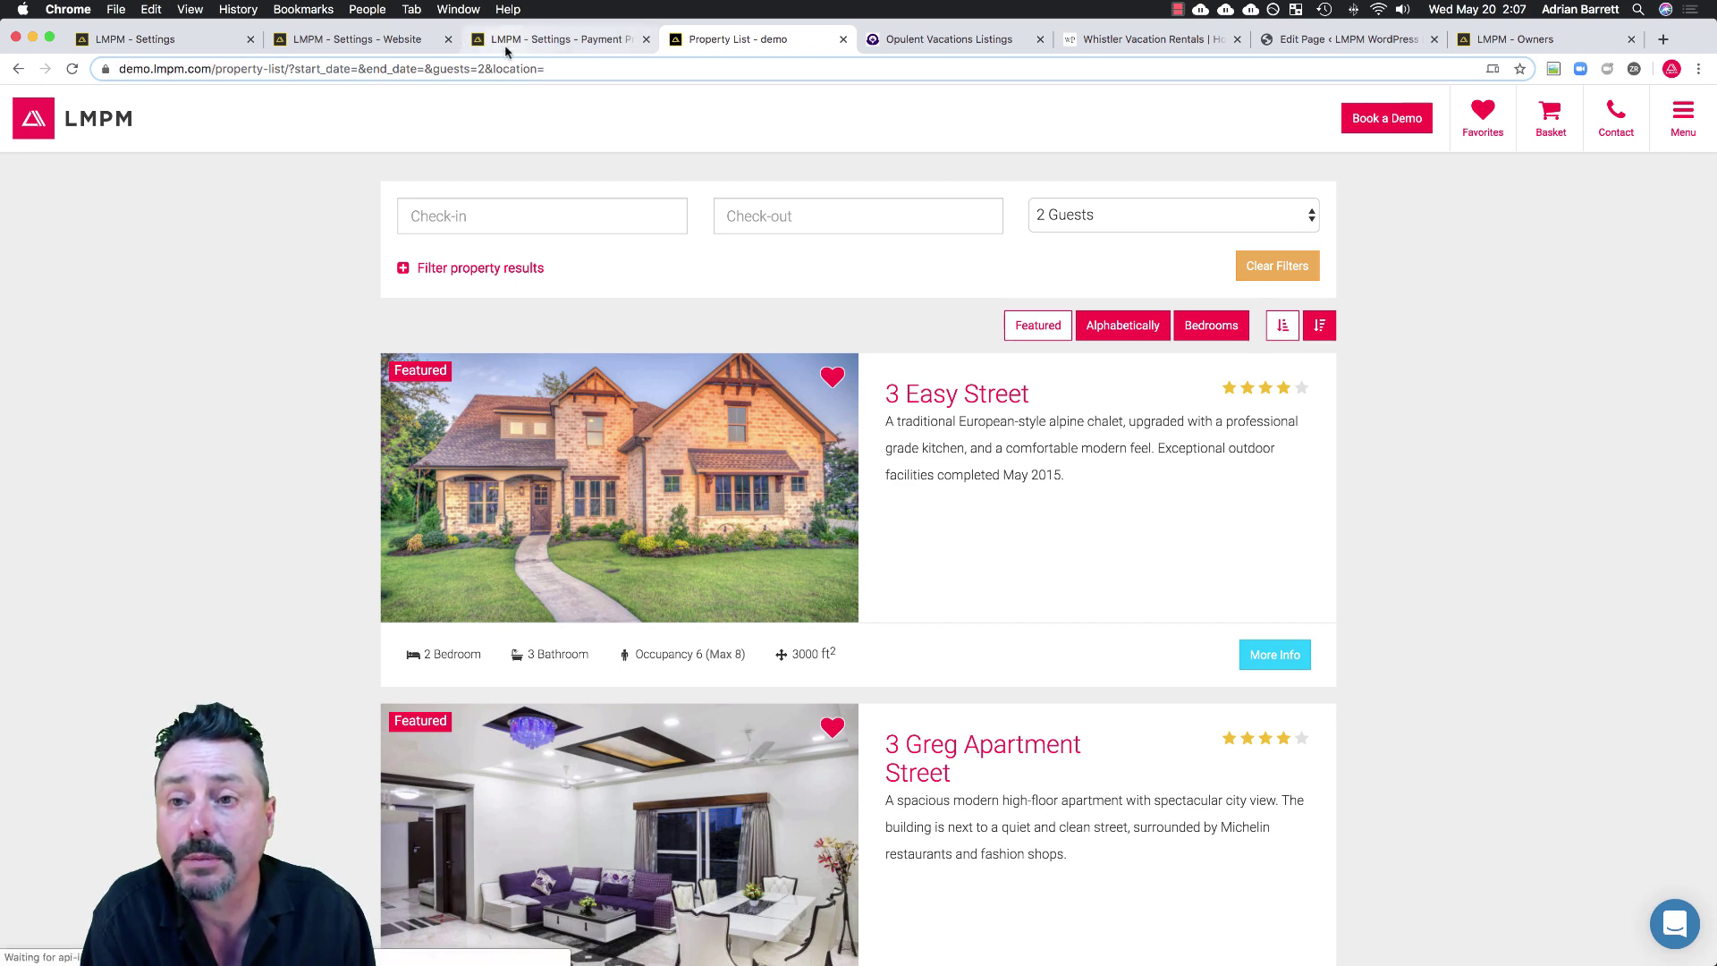
pyautogui.click(354, 42)
pyautogui.click(266, 488)
pyautogui.scroll(-1, 266, 487)
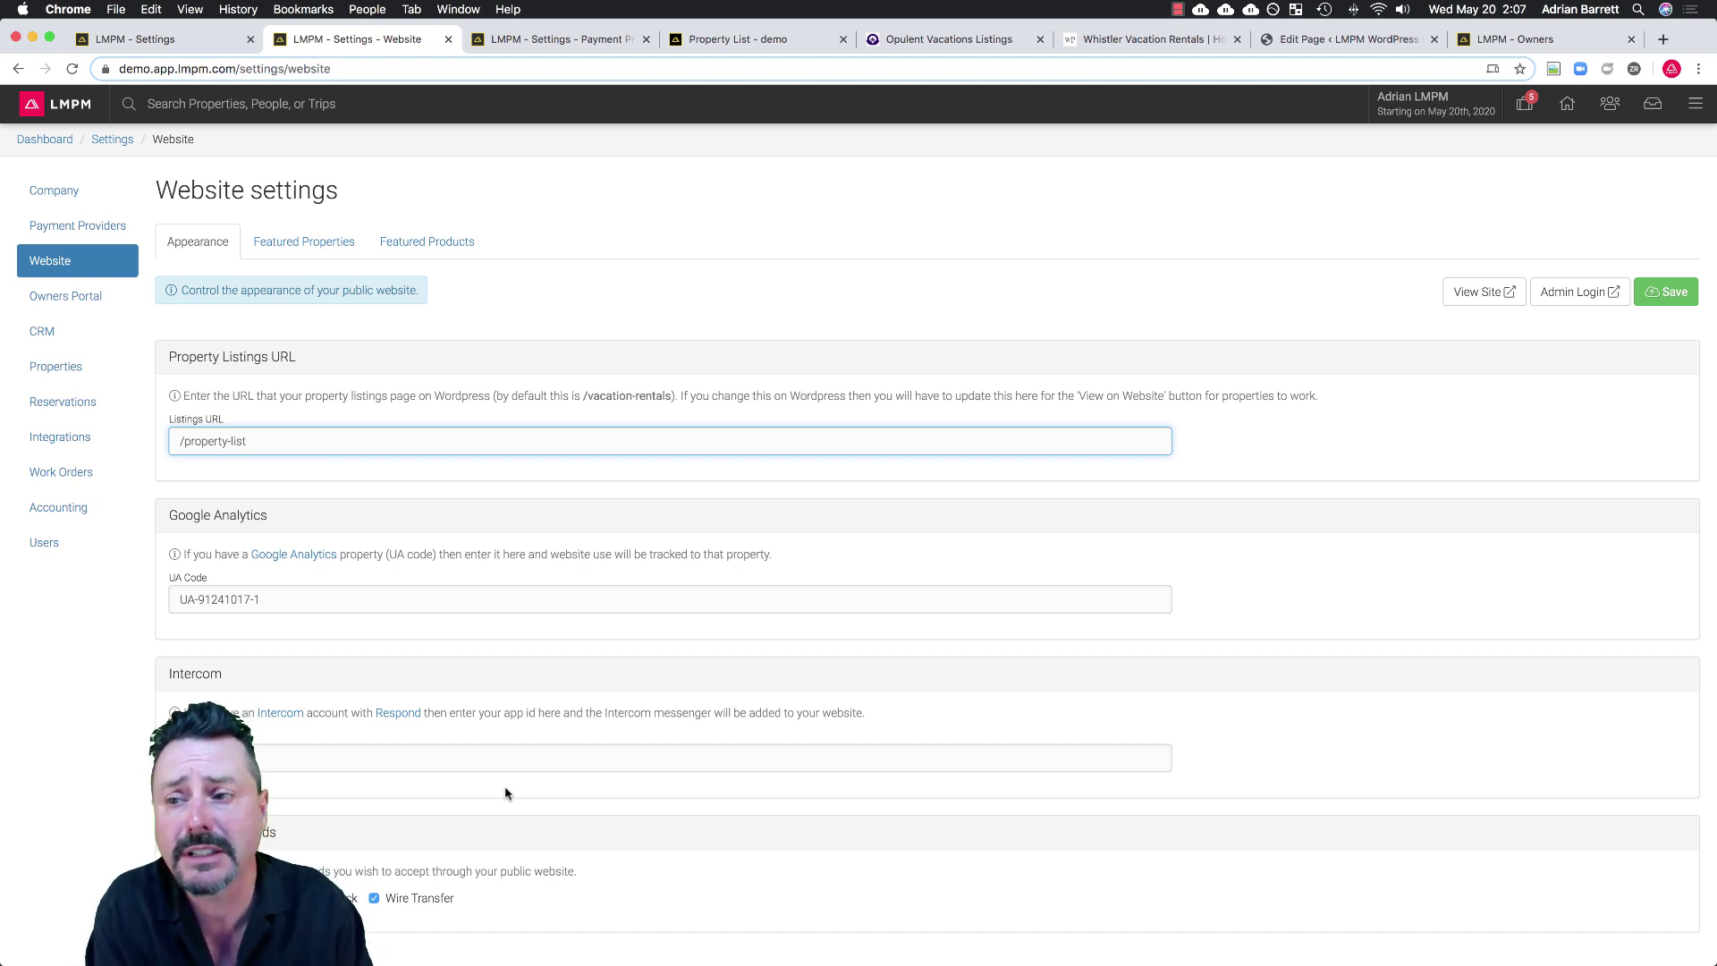
# Check the Owners Portal setting, log in to the owners portal with the prefilled credentials and review the first listed property's statistics.
pyautogui.click(40, 300)
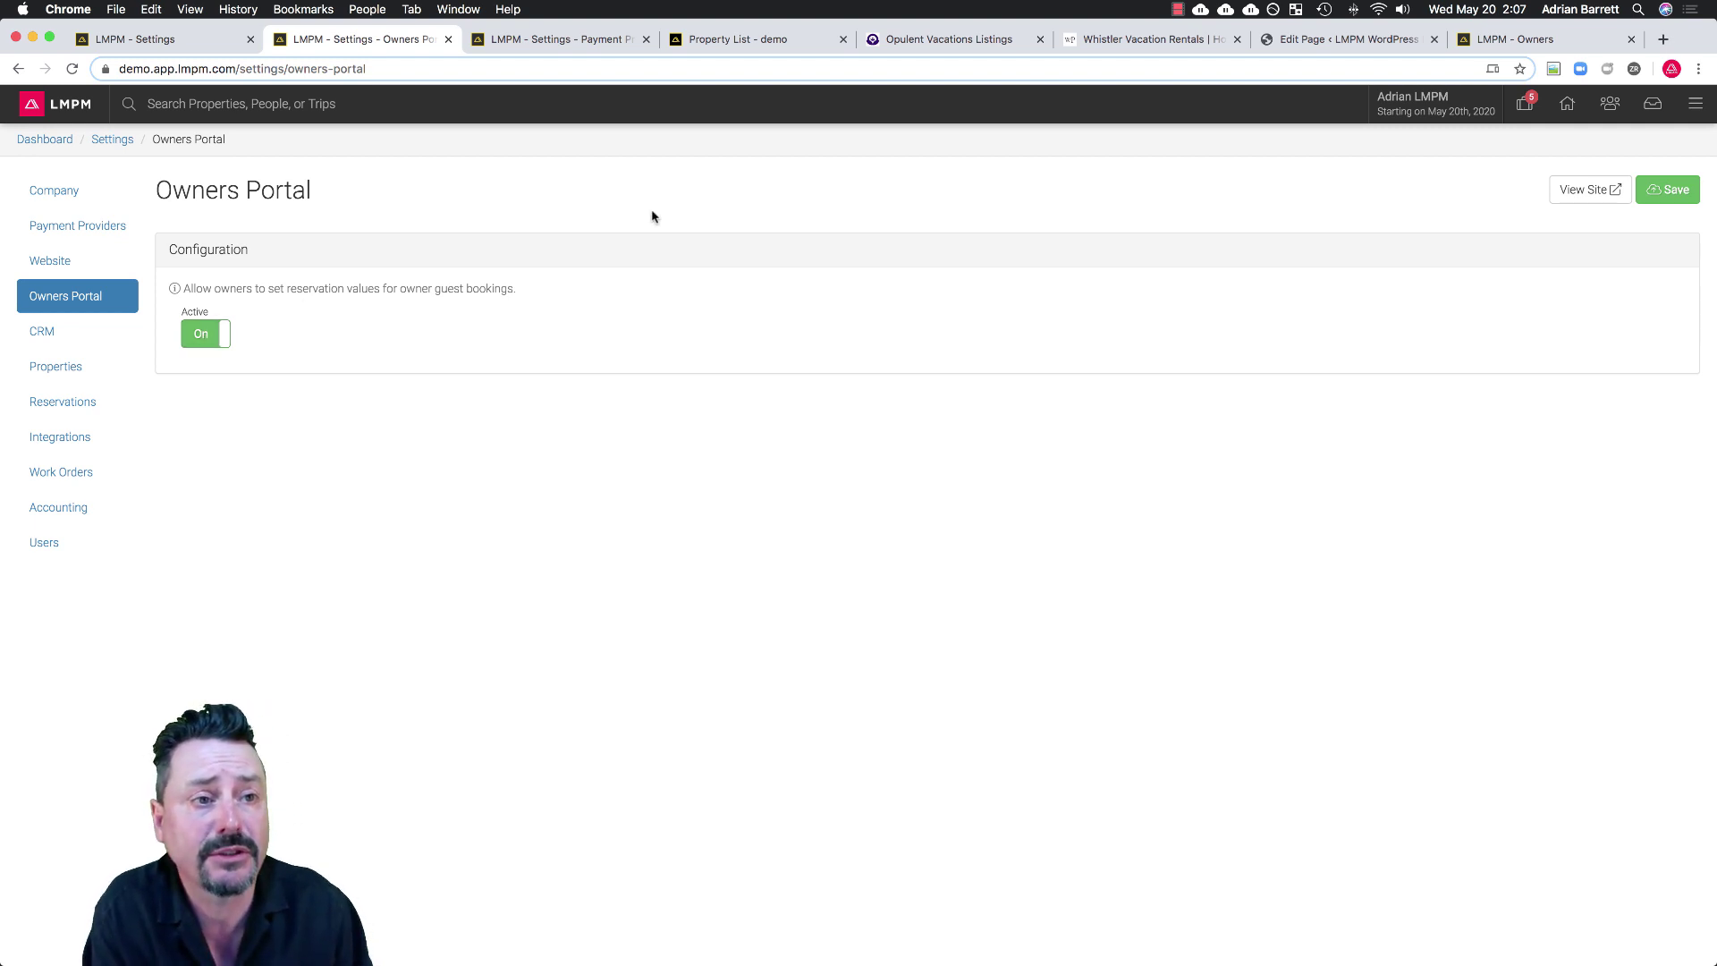
pyautogui.click(1512, 39)
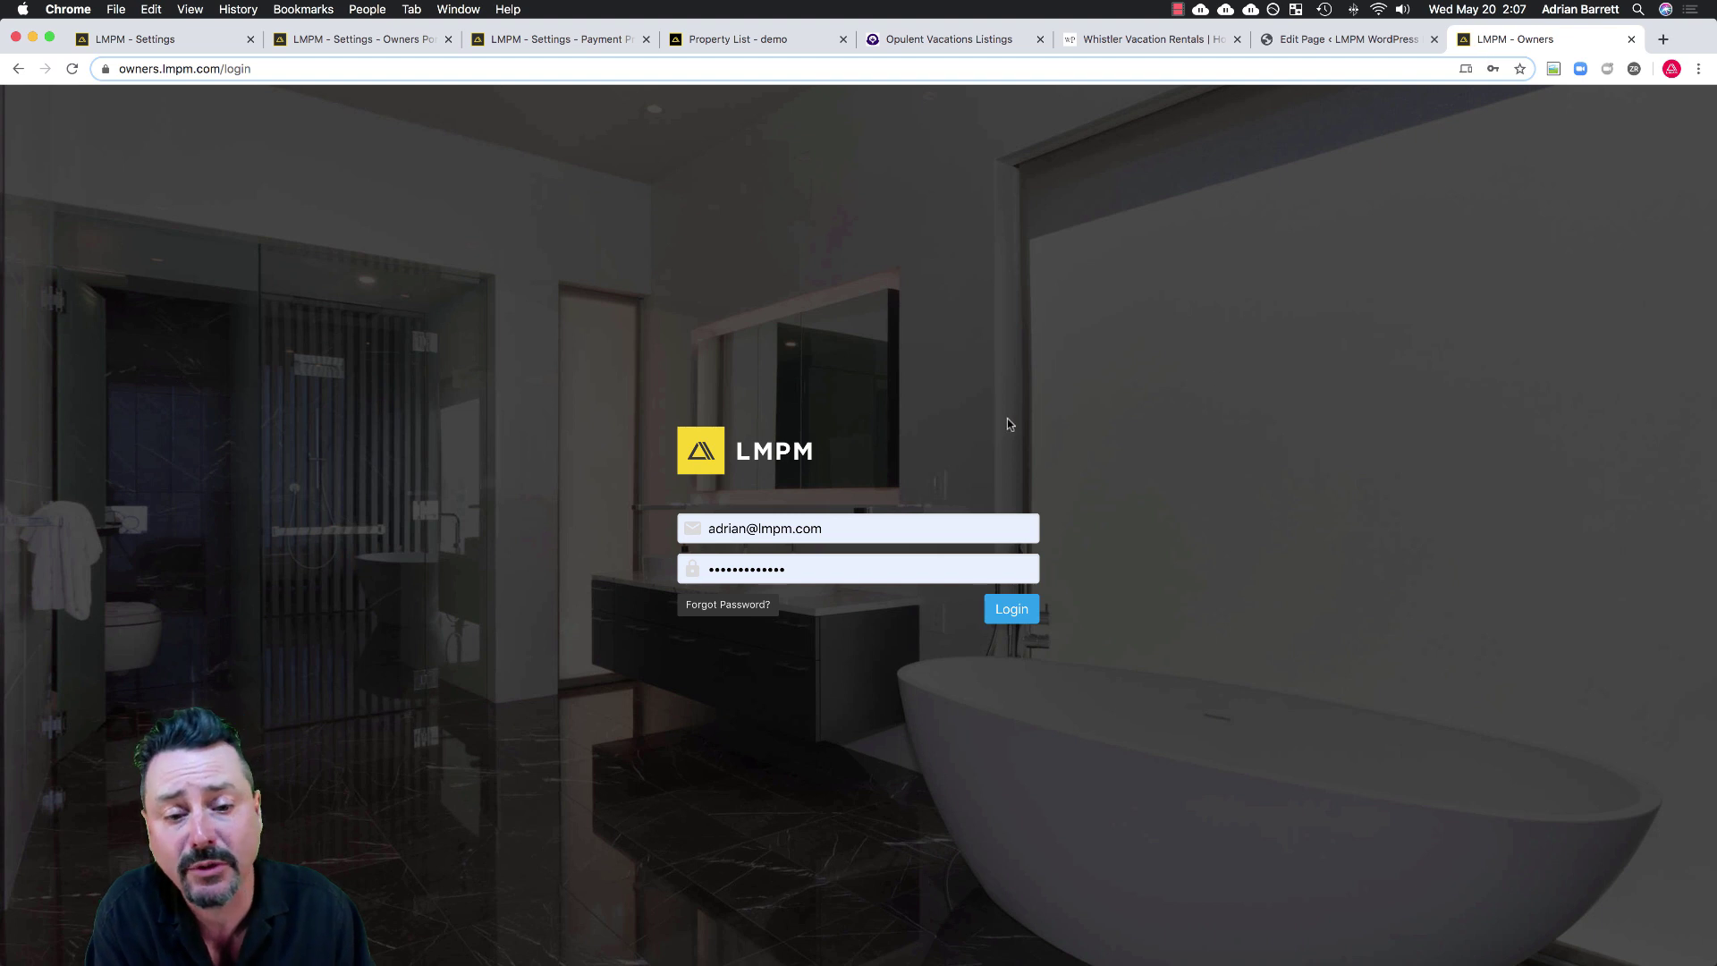
pyautogui.click(1017, 616)
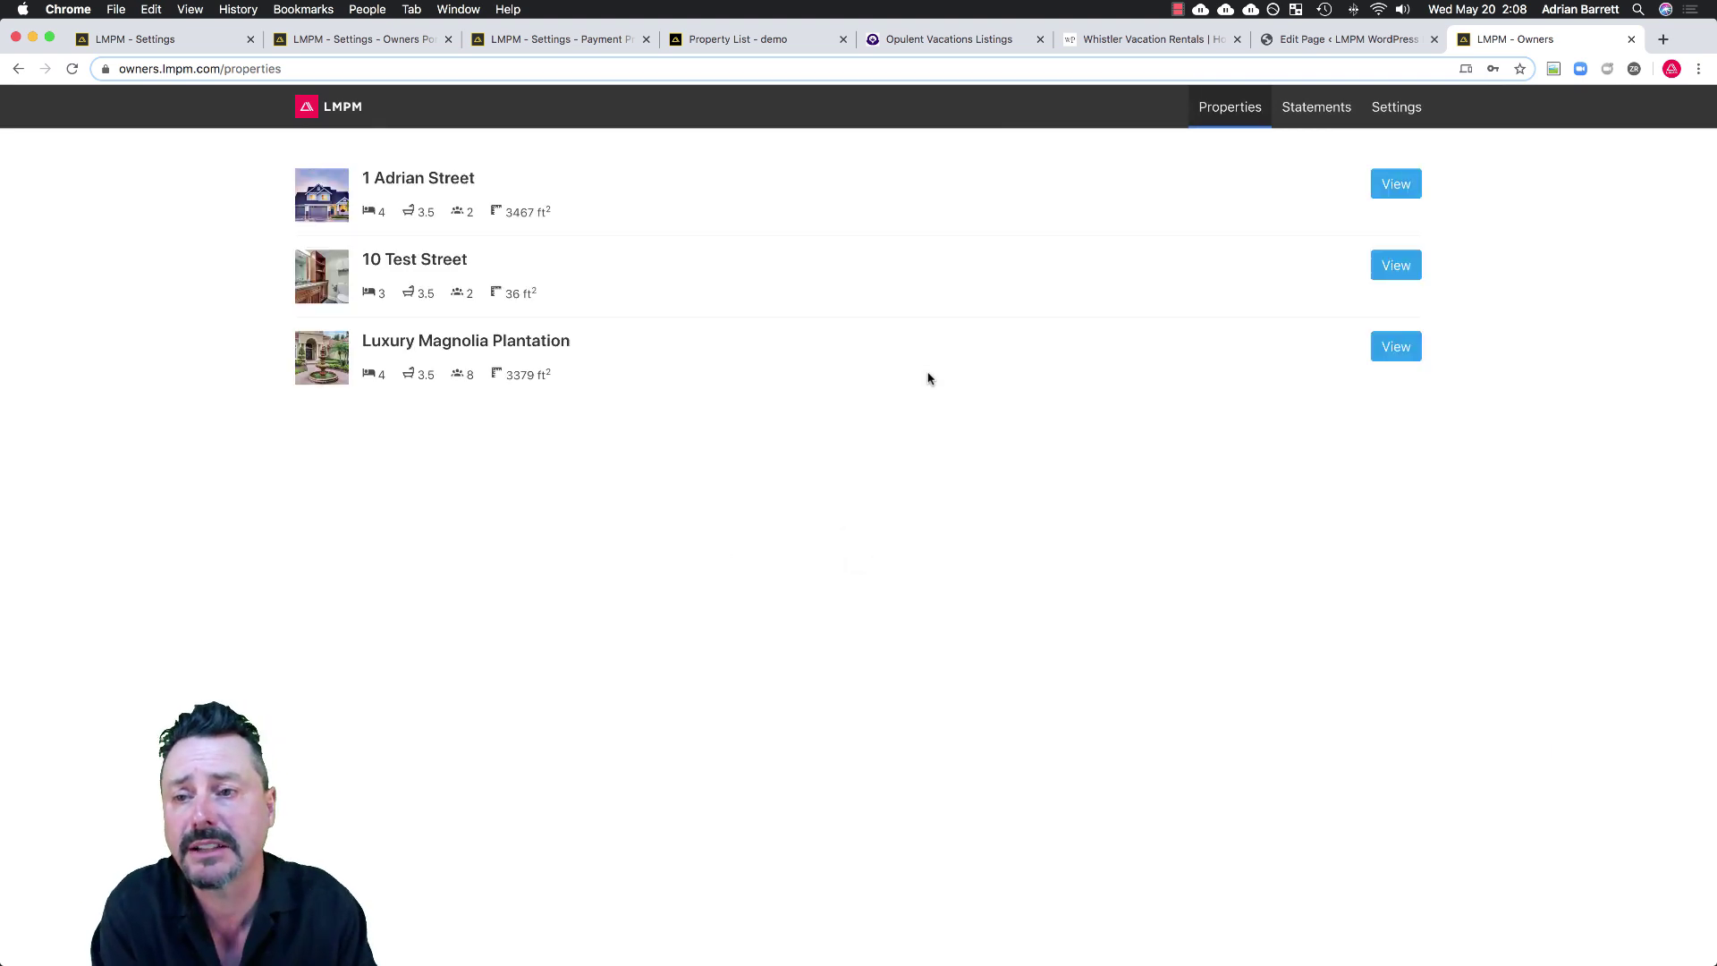
pyautogui.click(331, 191)
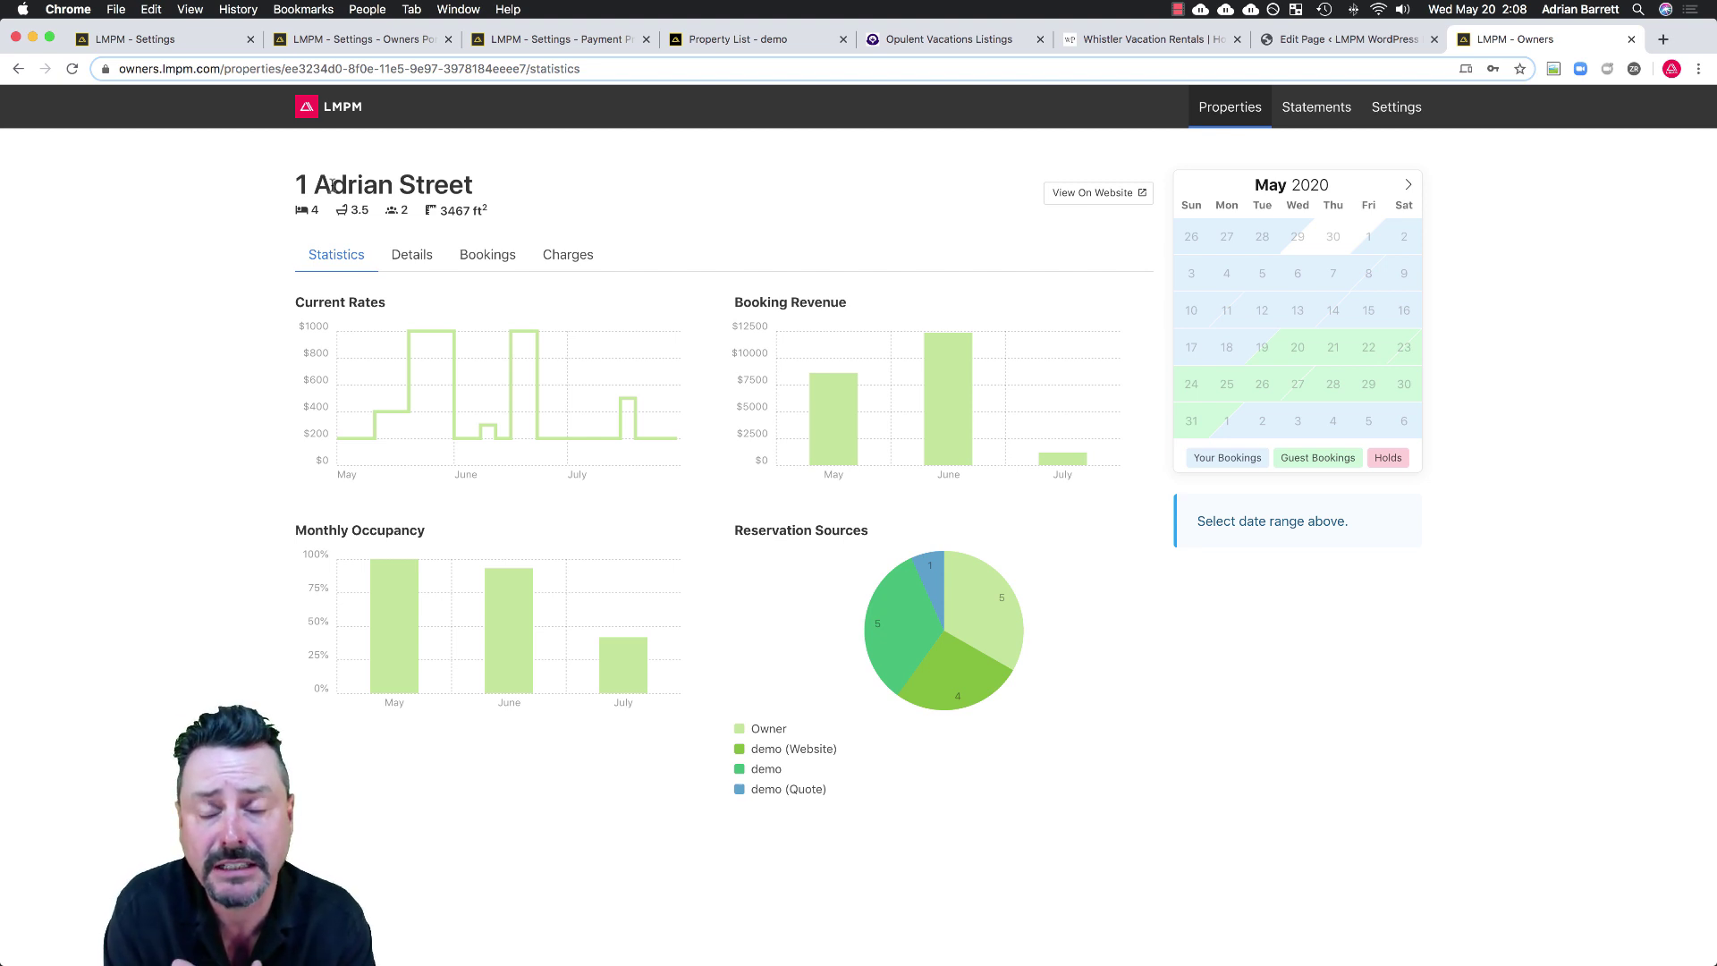
pyautogui.moveTo(297, 302); pyautogui.dragTo(379, 304)
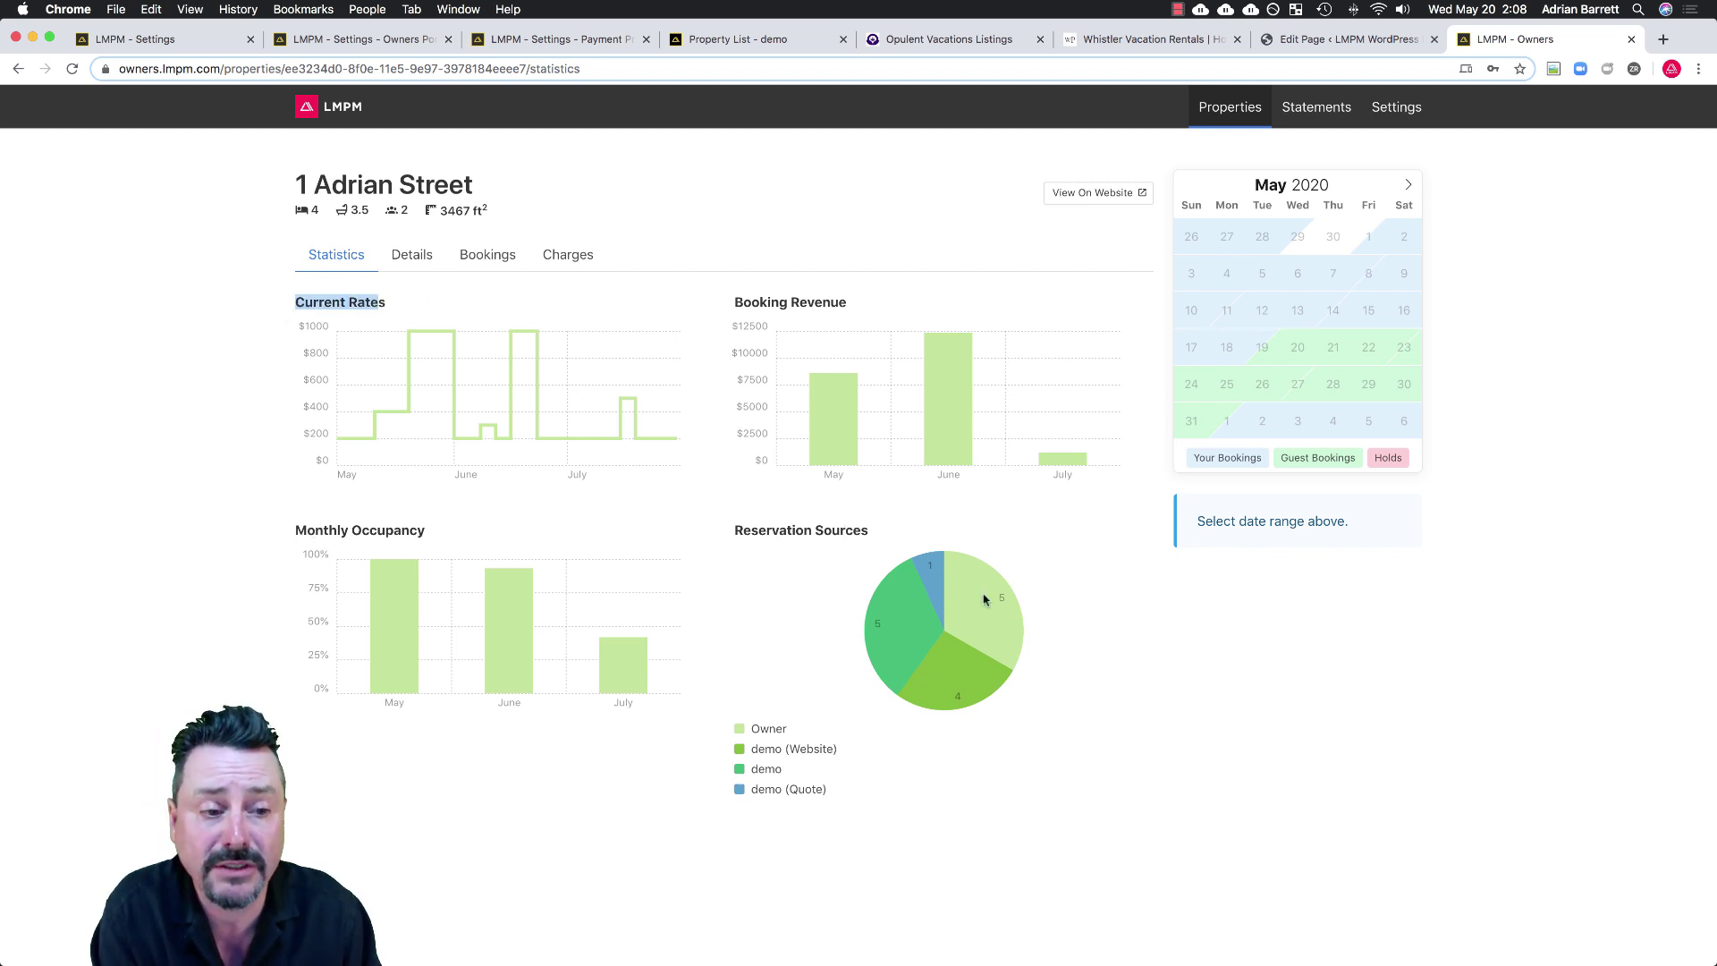
# Select a stay from July 22 to July 24, 2020 in the property's booking calendar.
pyautogui.click(1407, 185)
pyautogui.click(1408, 185)
pyautogui.click(1297, 347)
pyautogui.click(1369, 353)
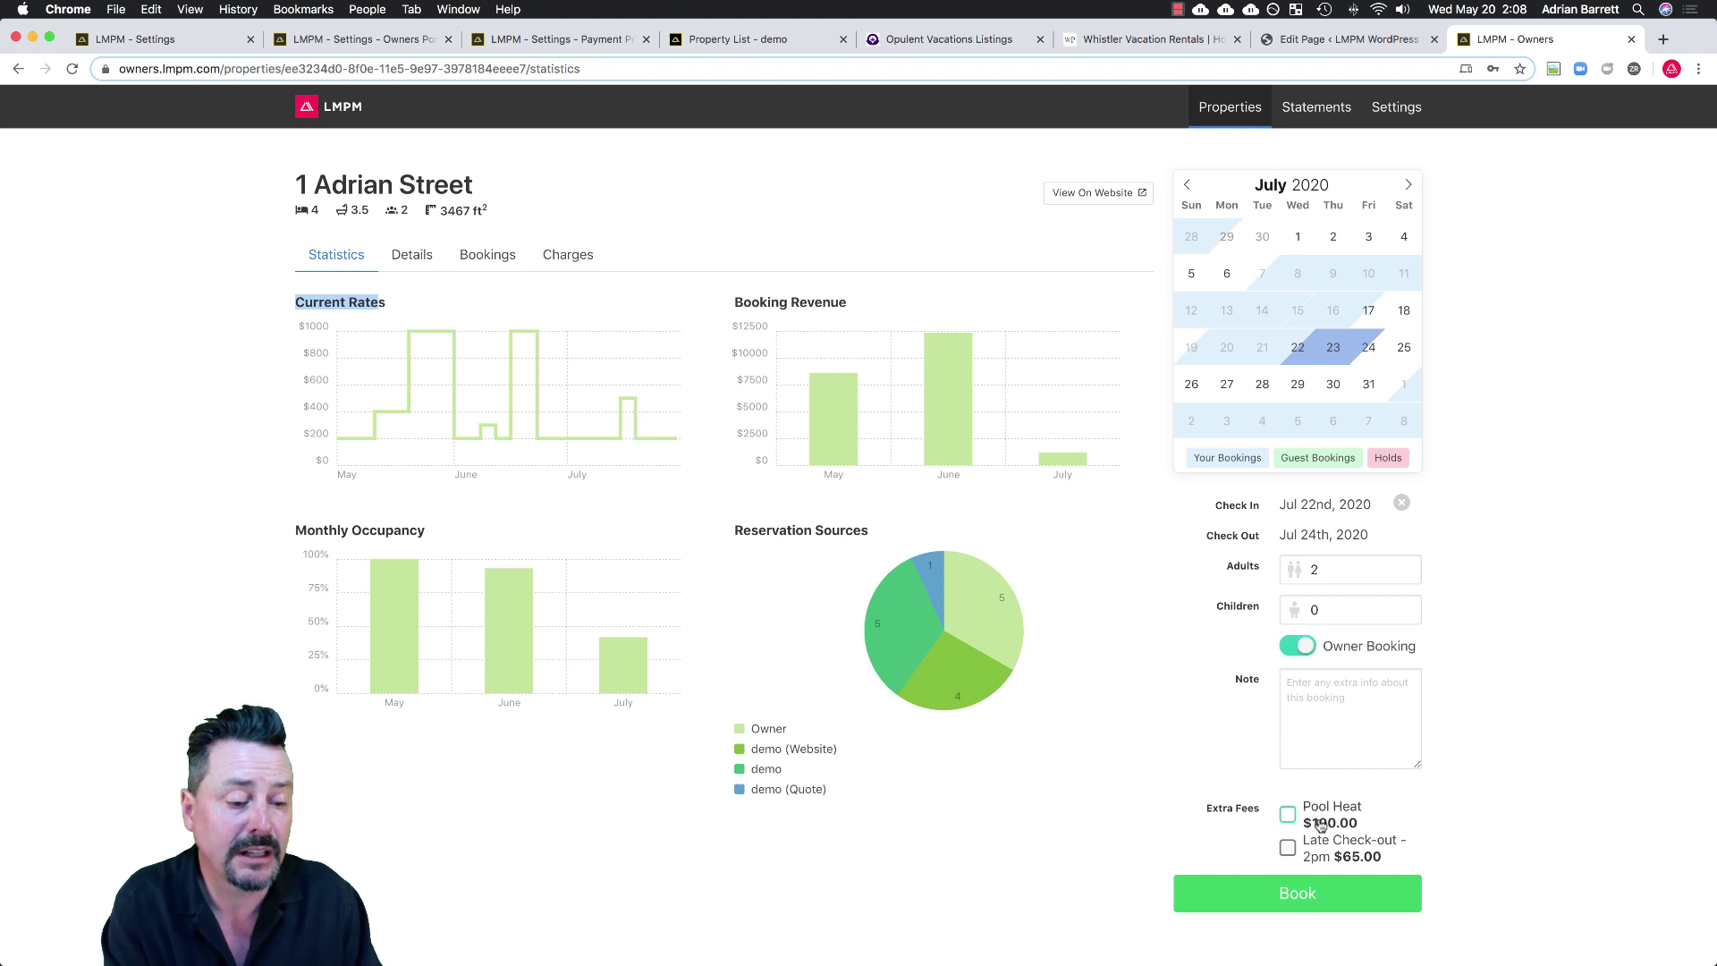
# Turn off Owner Booking to show the guest fields, enter a booking rate of 2000, and turn Owner Booking back on.
pyautogui.click(1301, 648)
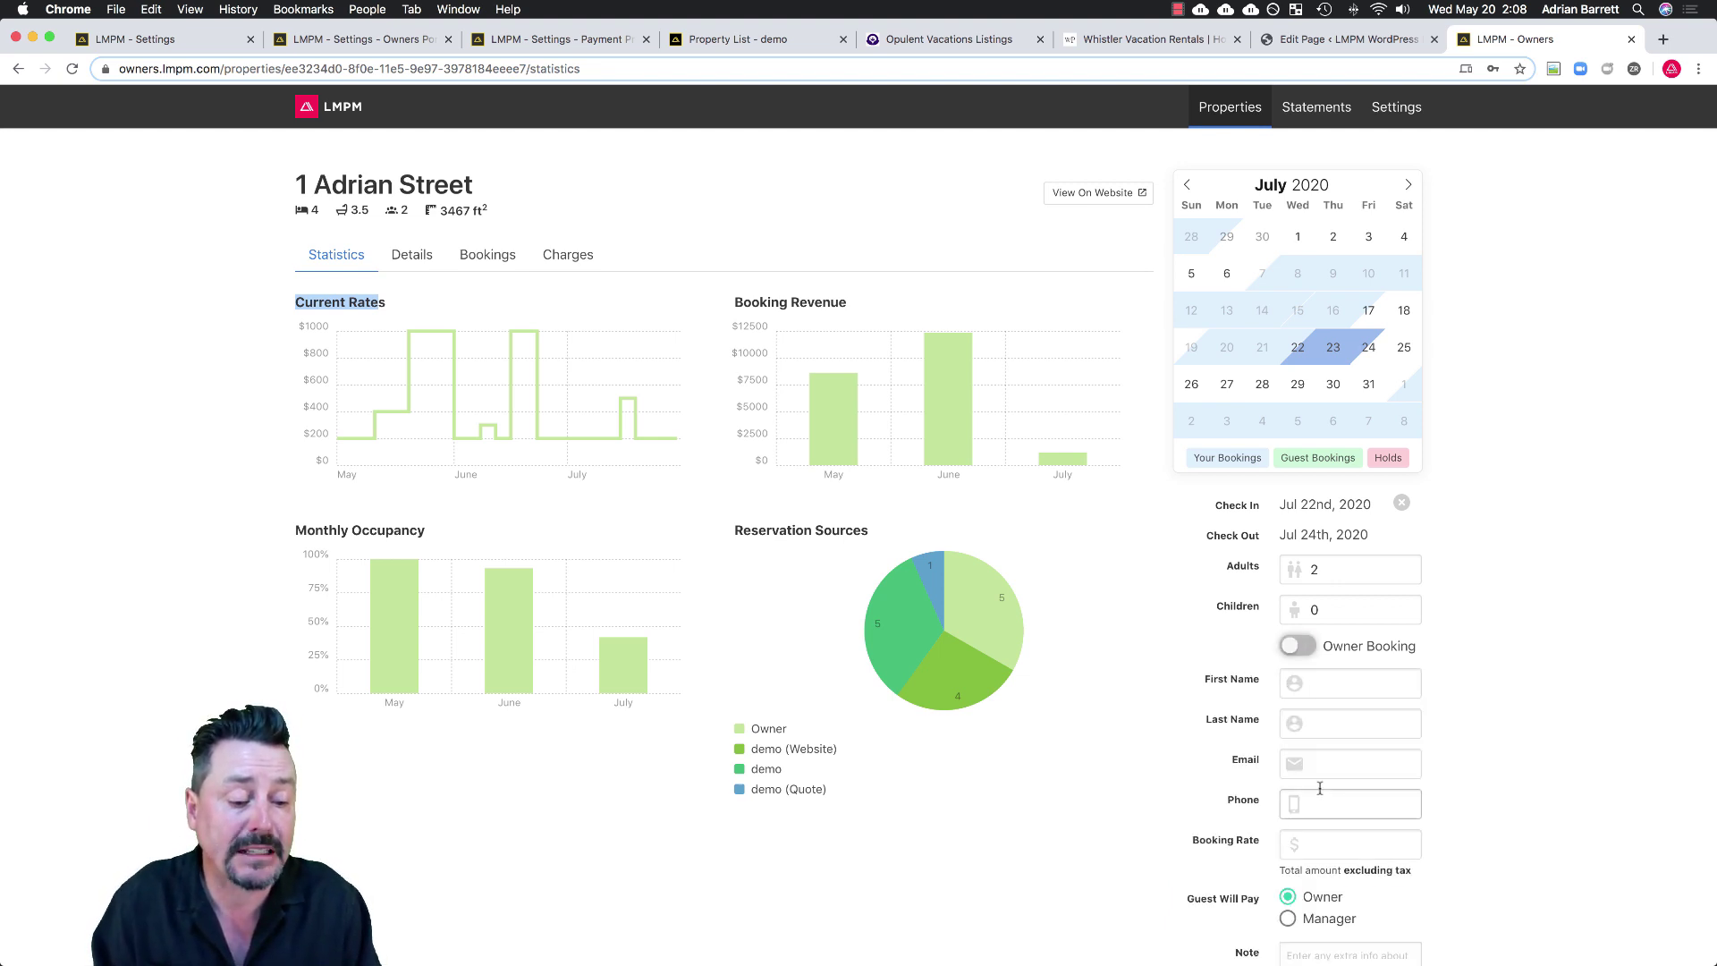
pyautogui.click(1313, 844)
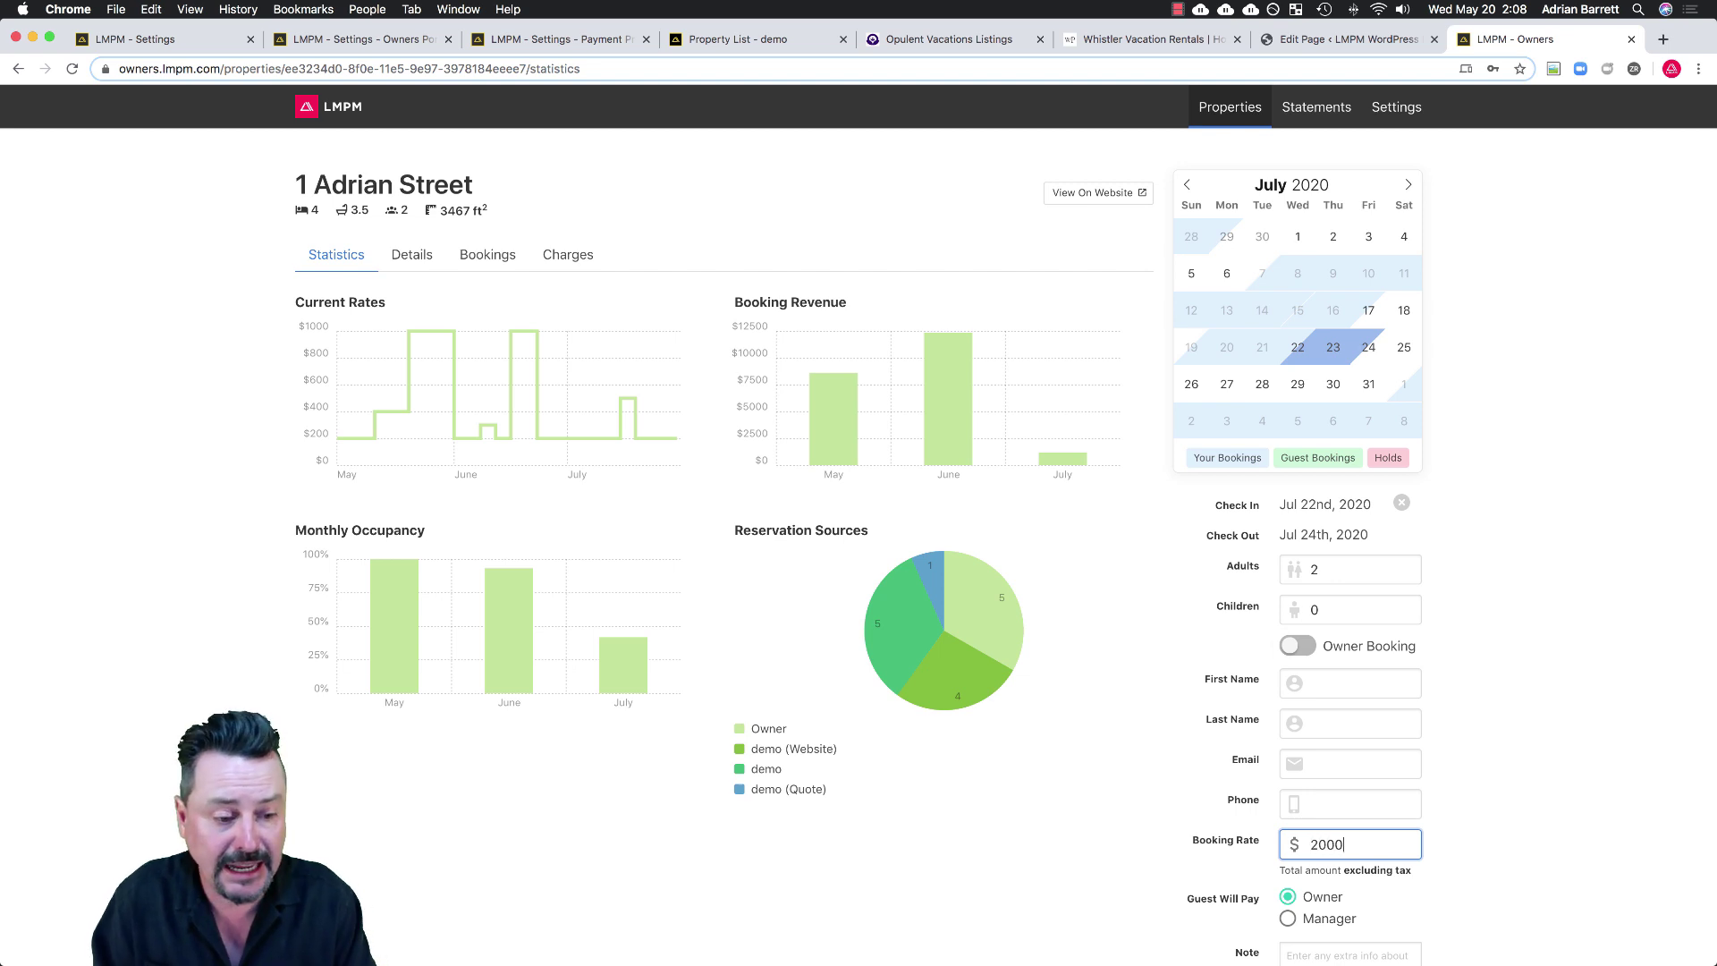
pyautogui.scroll(-3, 1138, 863)
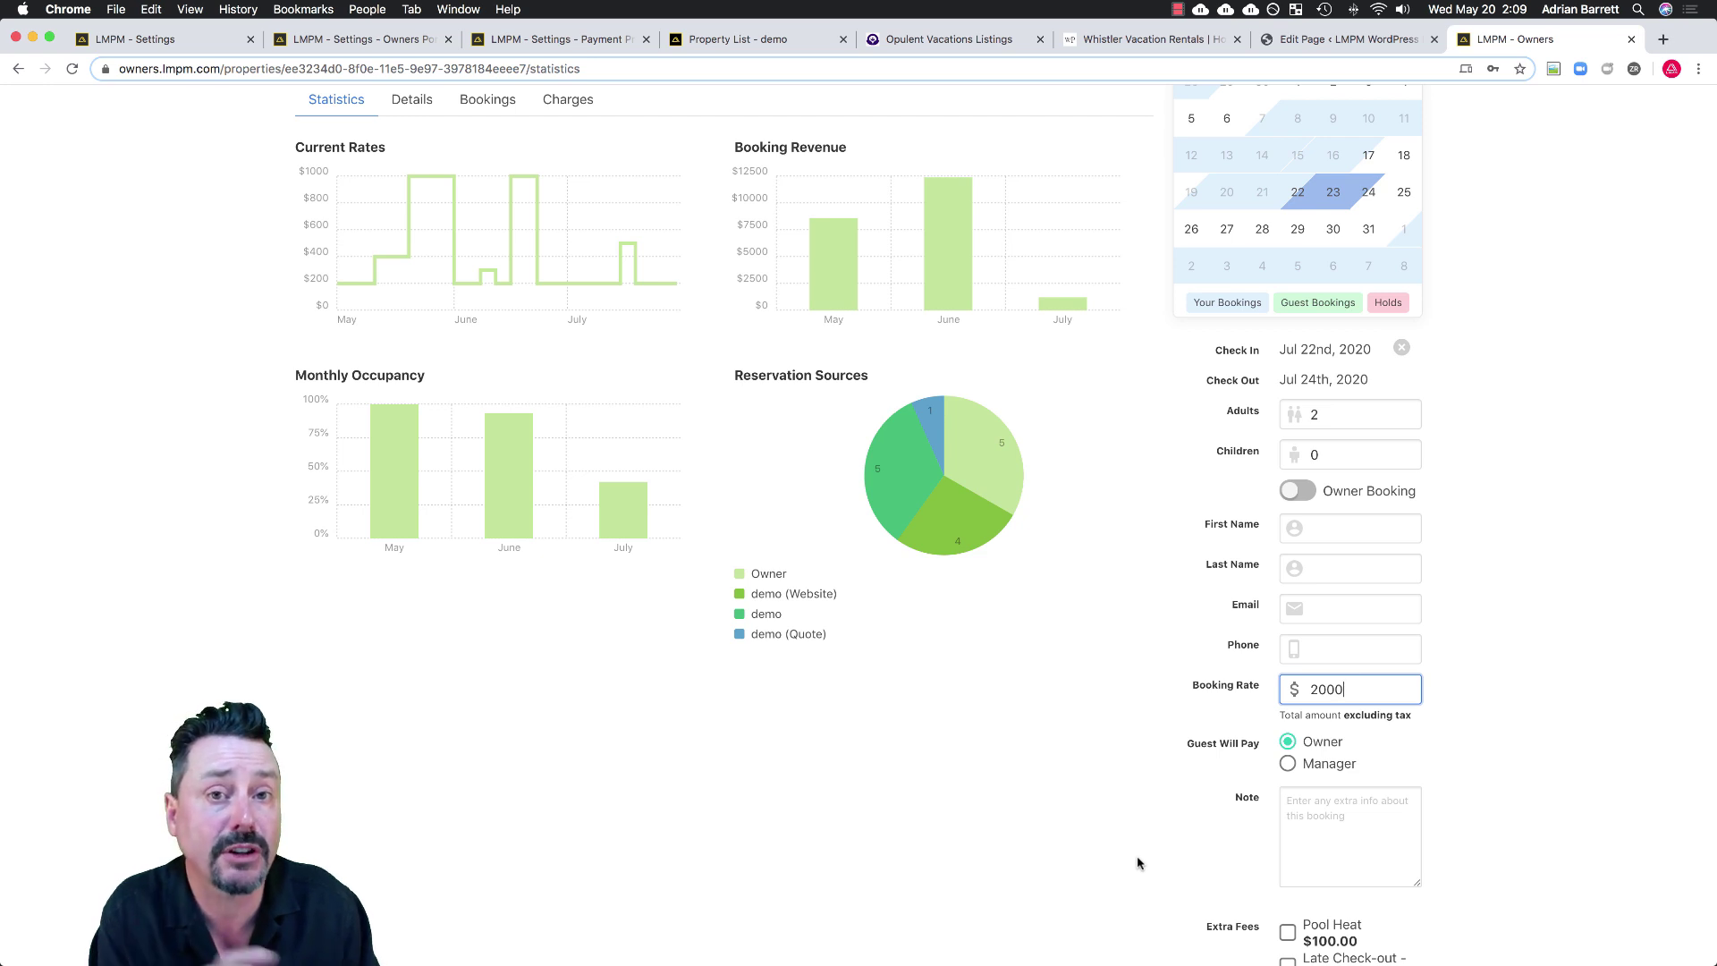
pyautogui.click(1328, 769)
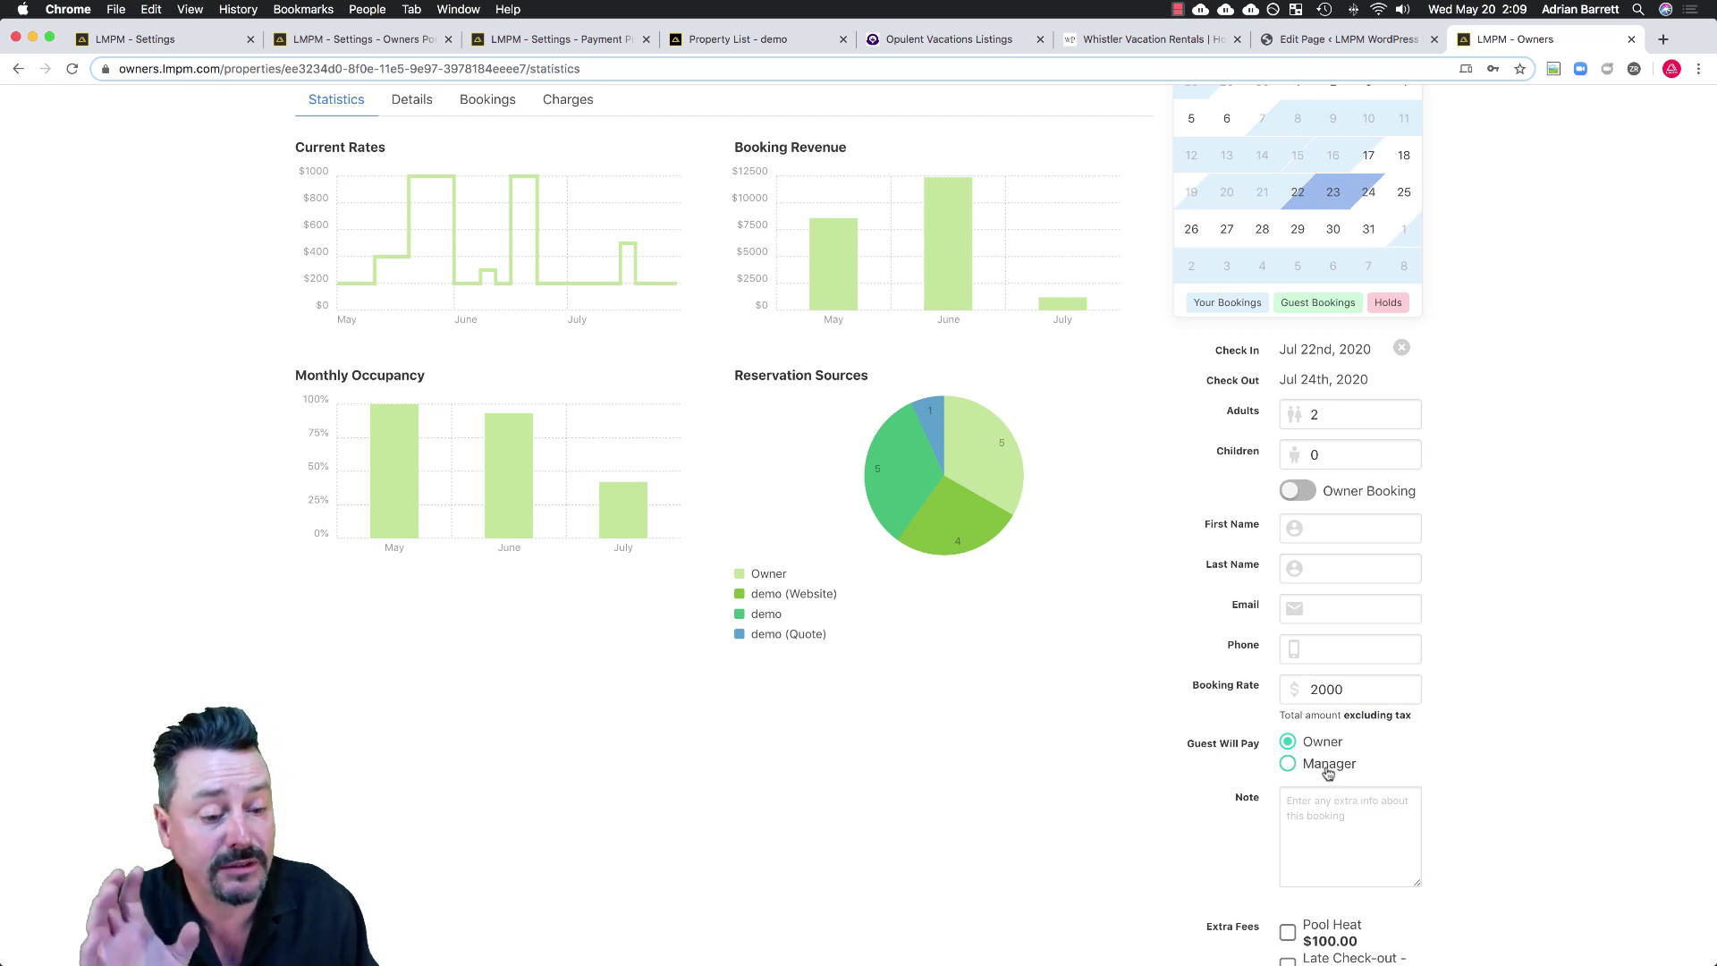
pyautogui.click(1298, 491)
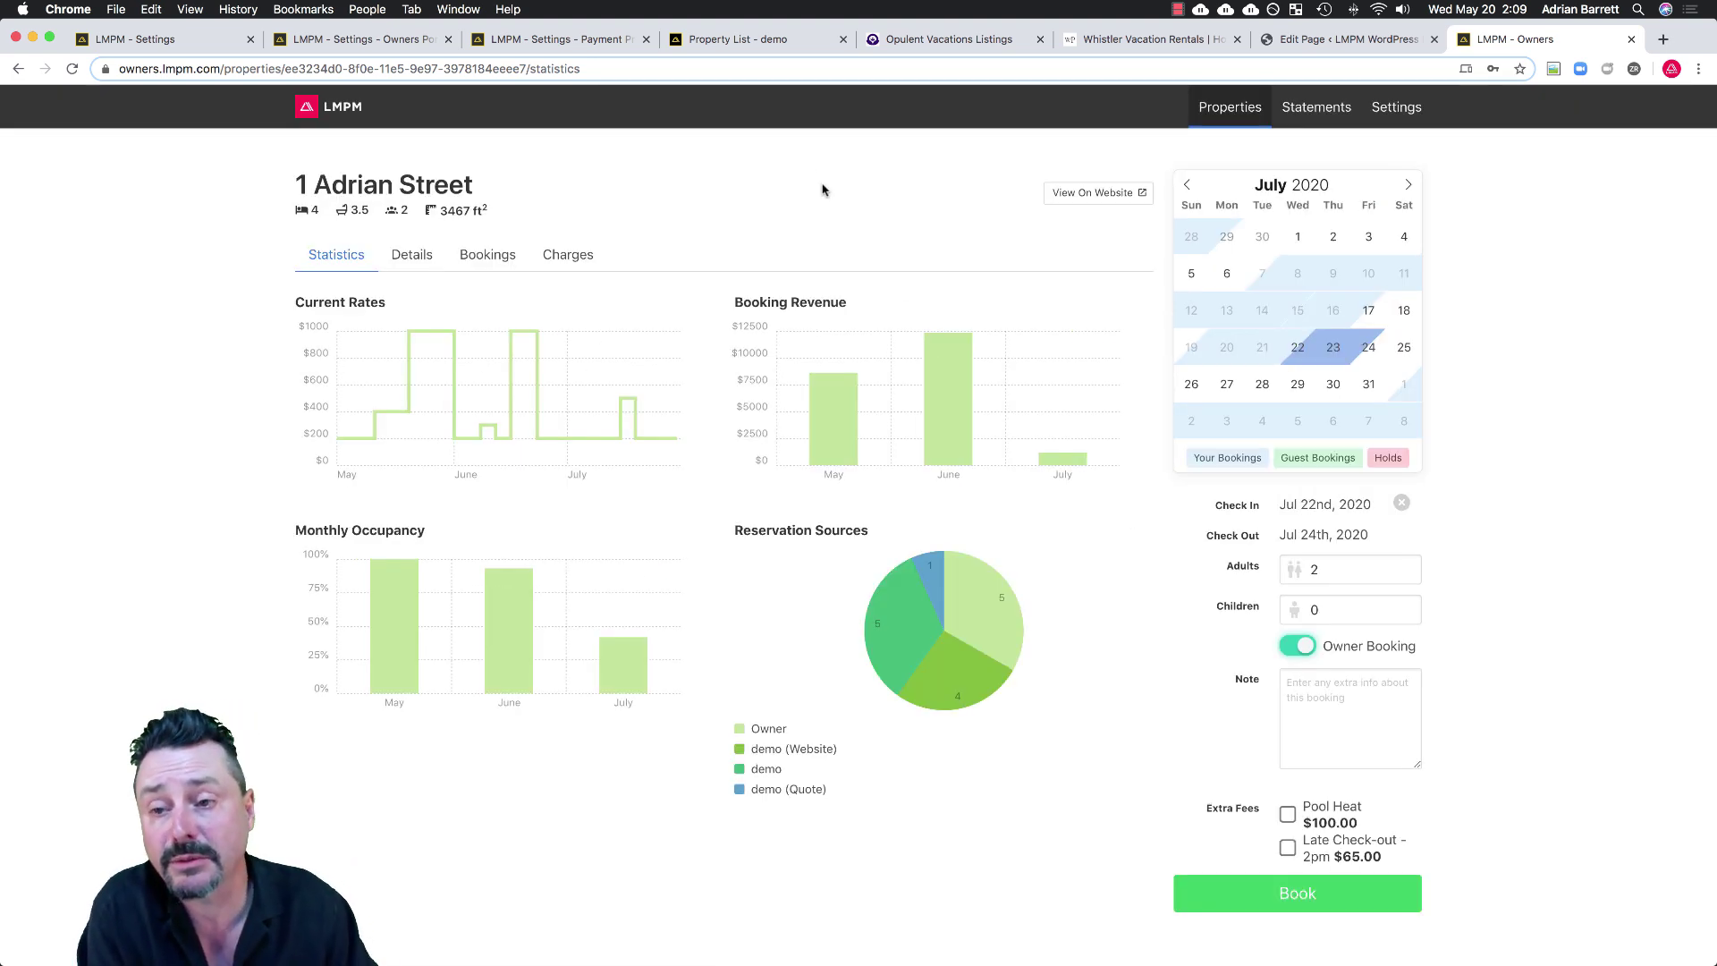
# View the property's details and its bookings for April 2020.
pyautogui.click(413, 256)
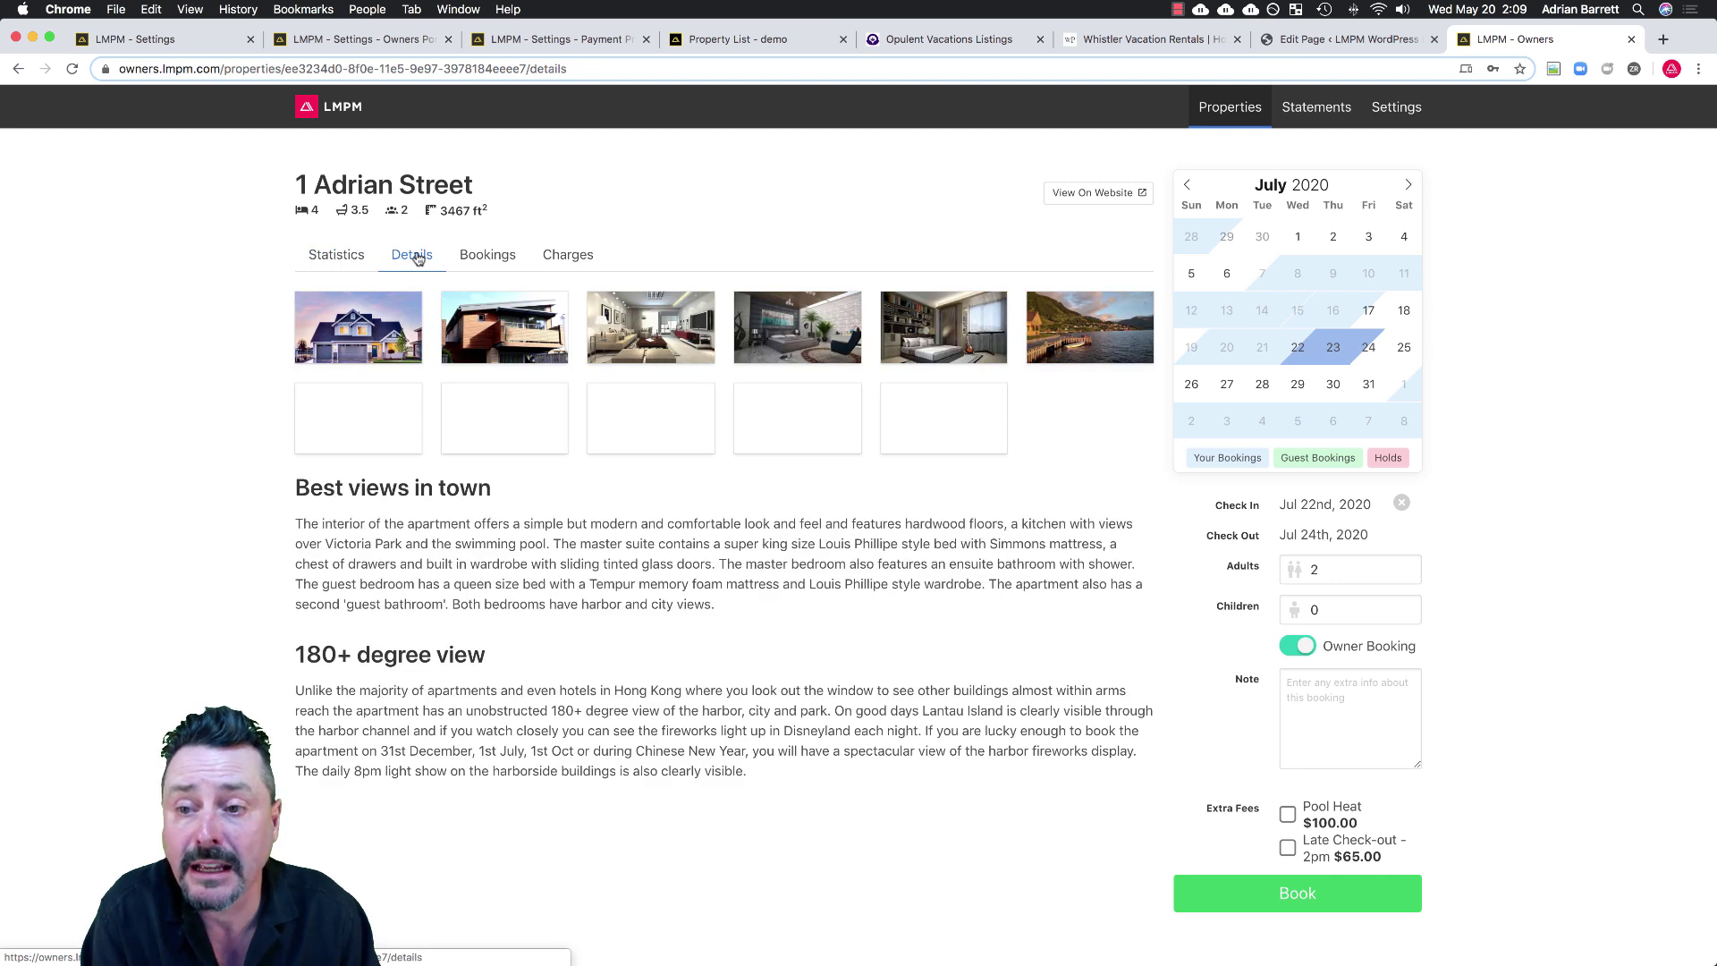
pyautogui.click(478, 257)
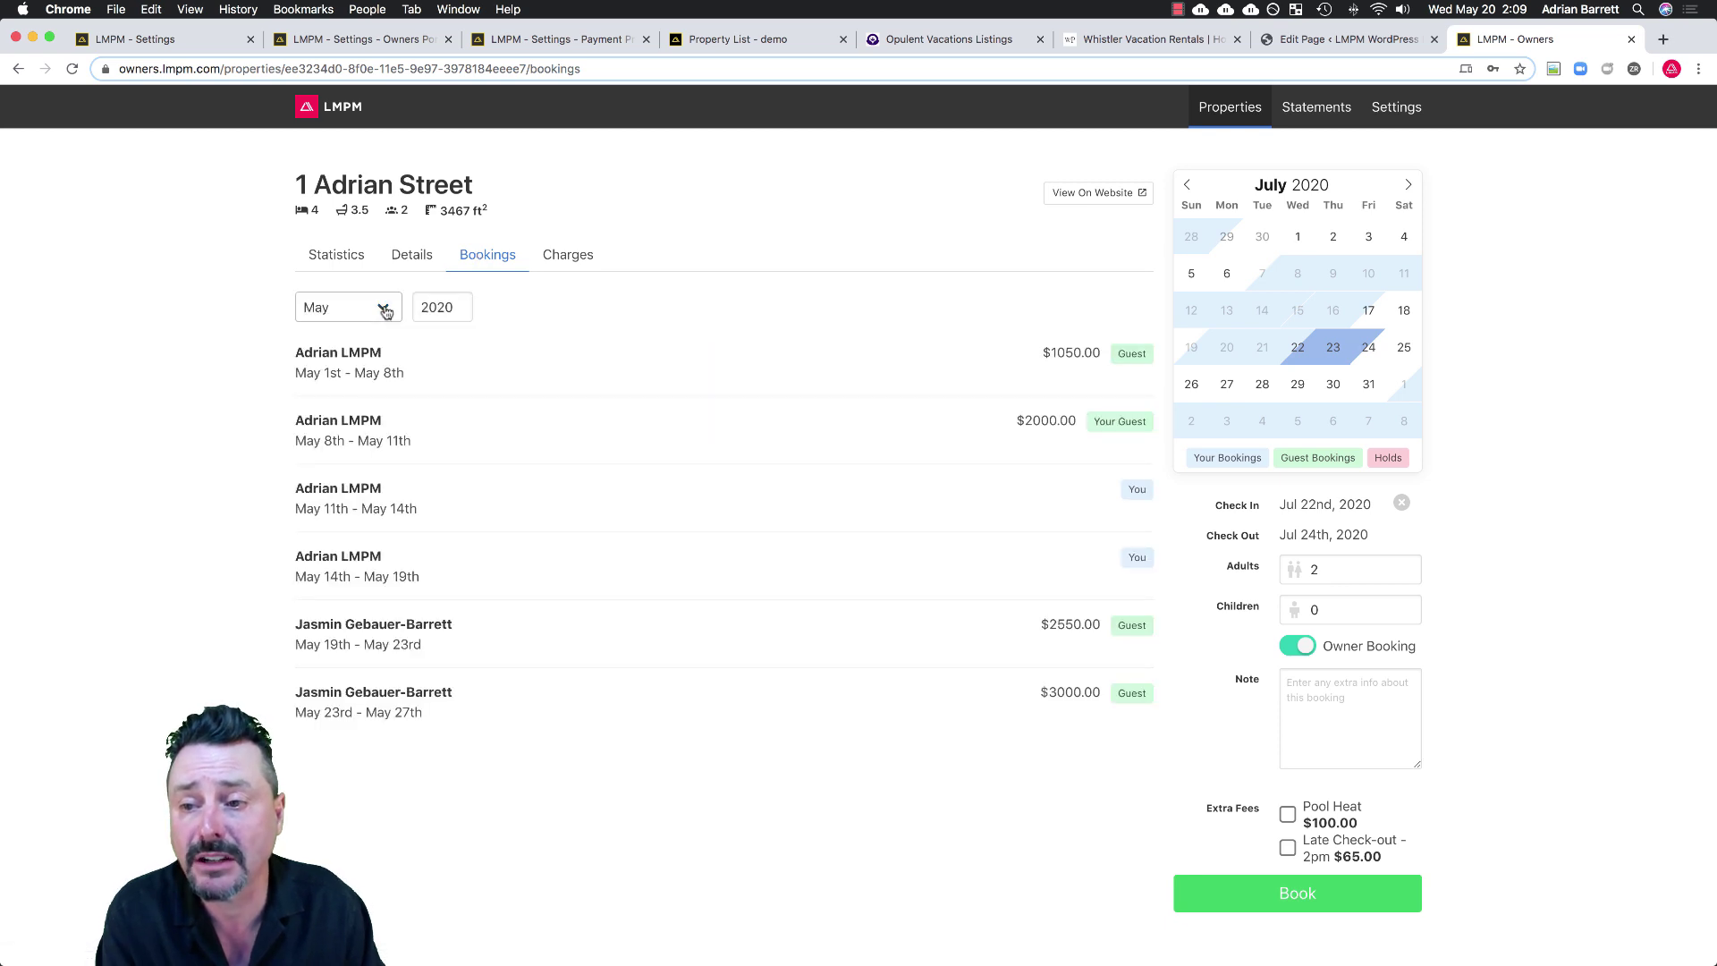
pyautogui.click(385, 310)
pyautogui.click(354, 288)
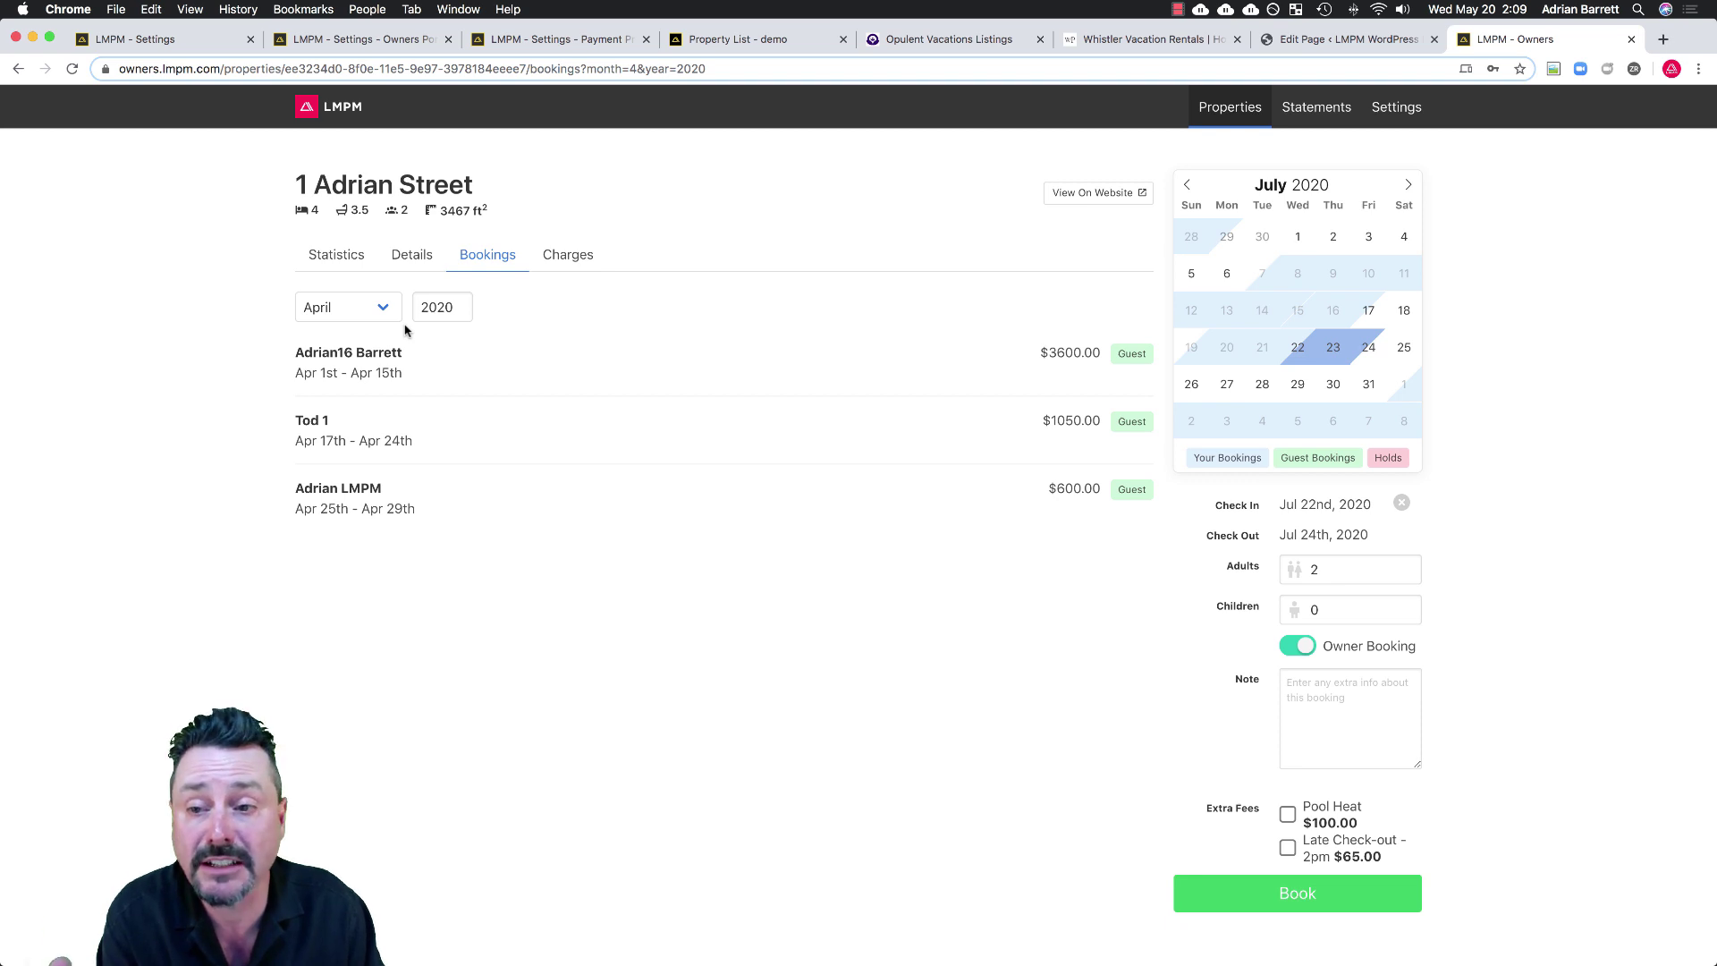
# Show the property's charges for April 2020 and inspect the Airport Taxi (Vancouver to Whistler) charge with its attached invoice2.pdf.
pyautogui.click(564, 259)
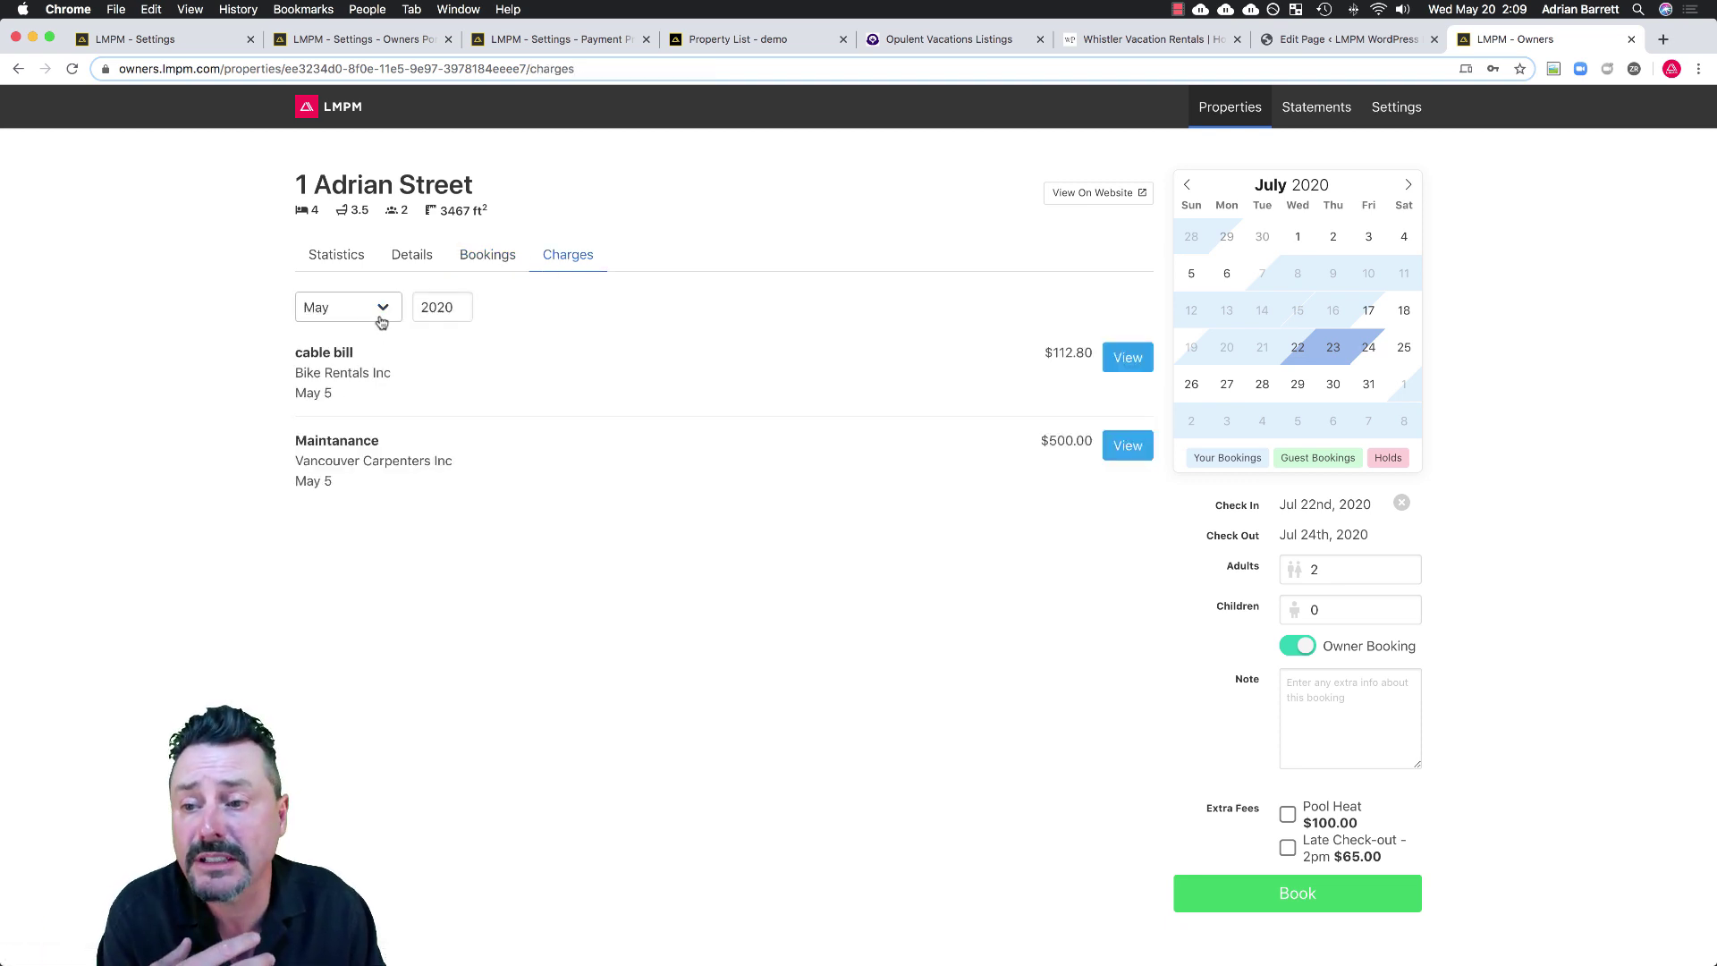
pyautogui.click(377, 309)
pyautogui.click(345, 287)
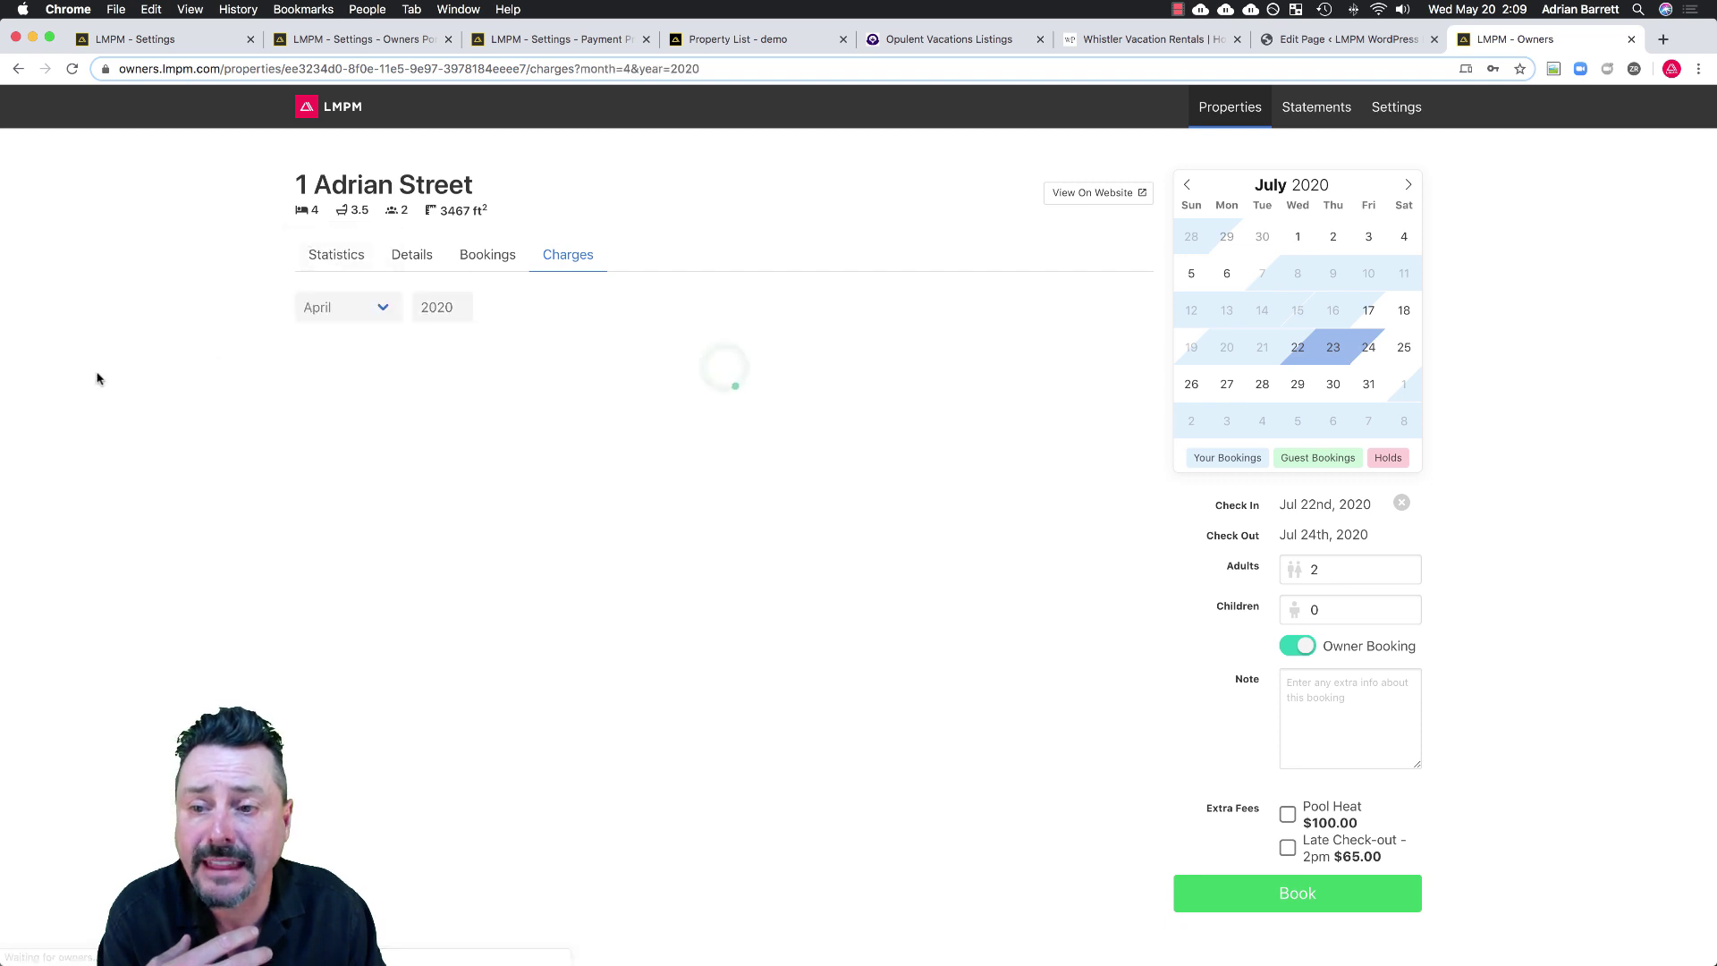
pyautogui.click(1124, 629)
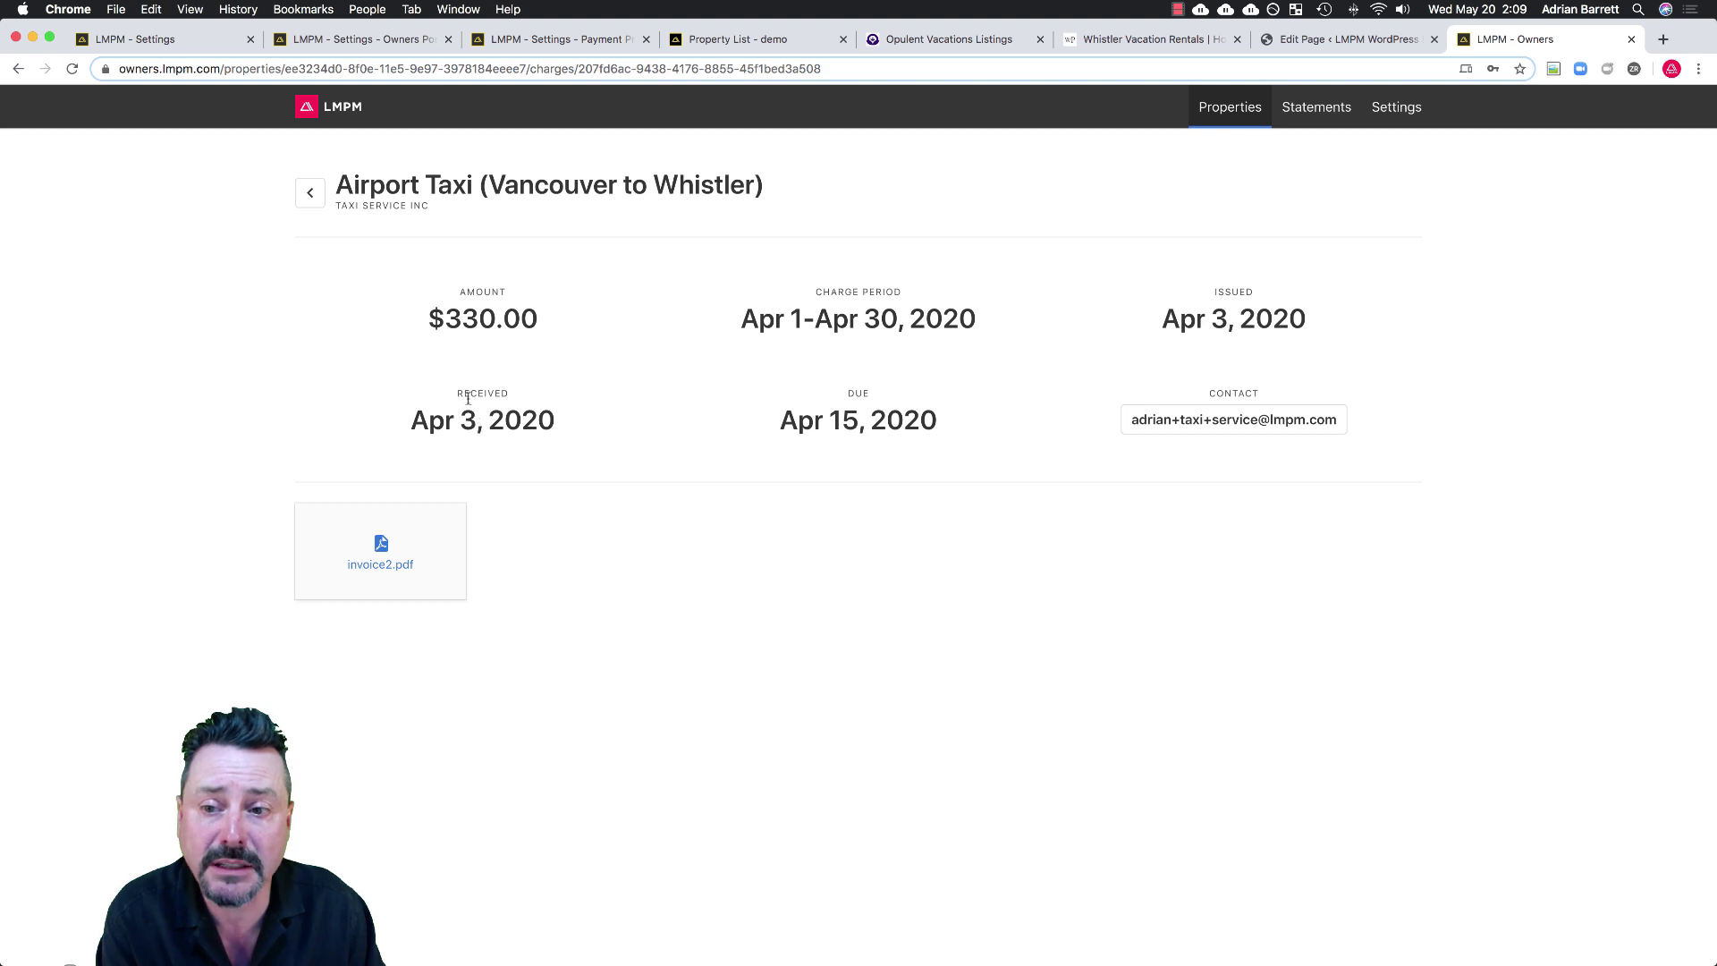
pyautogui.click(397, 537)
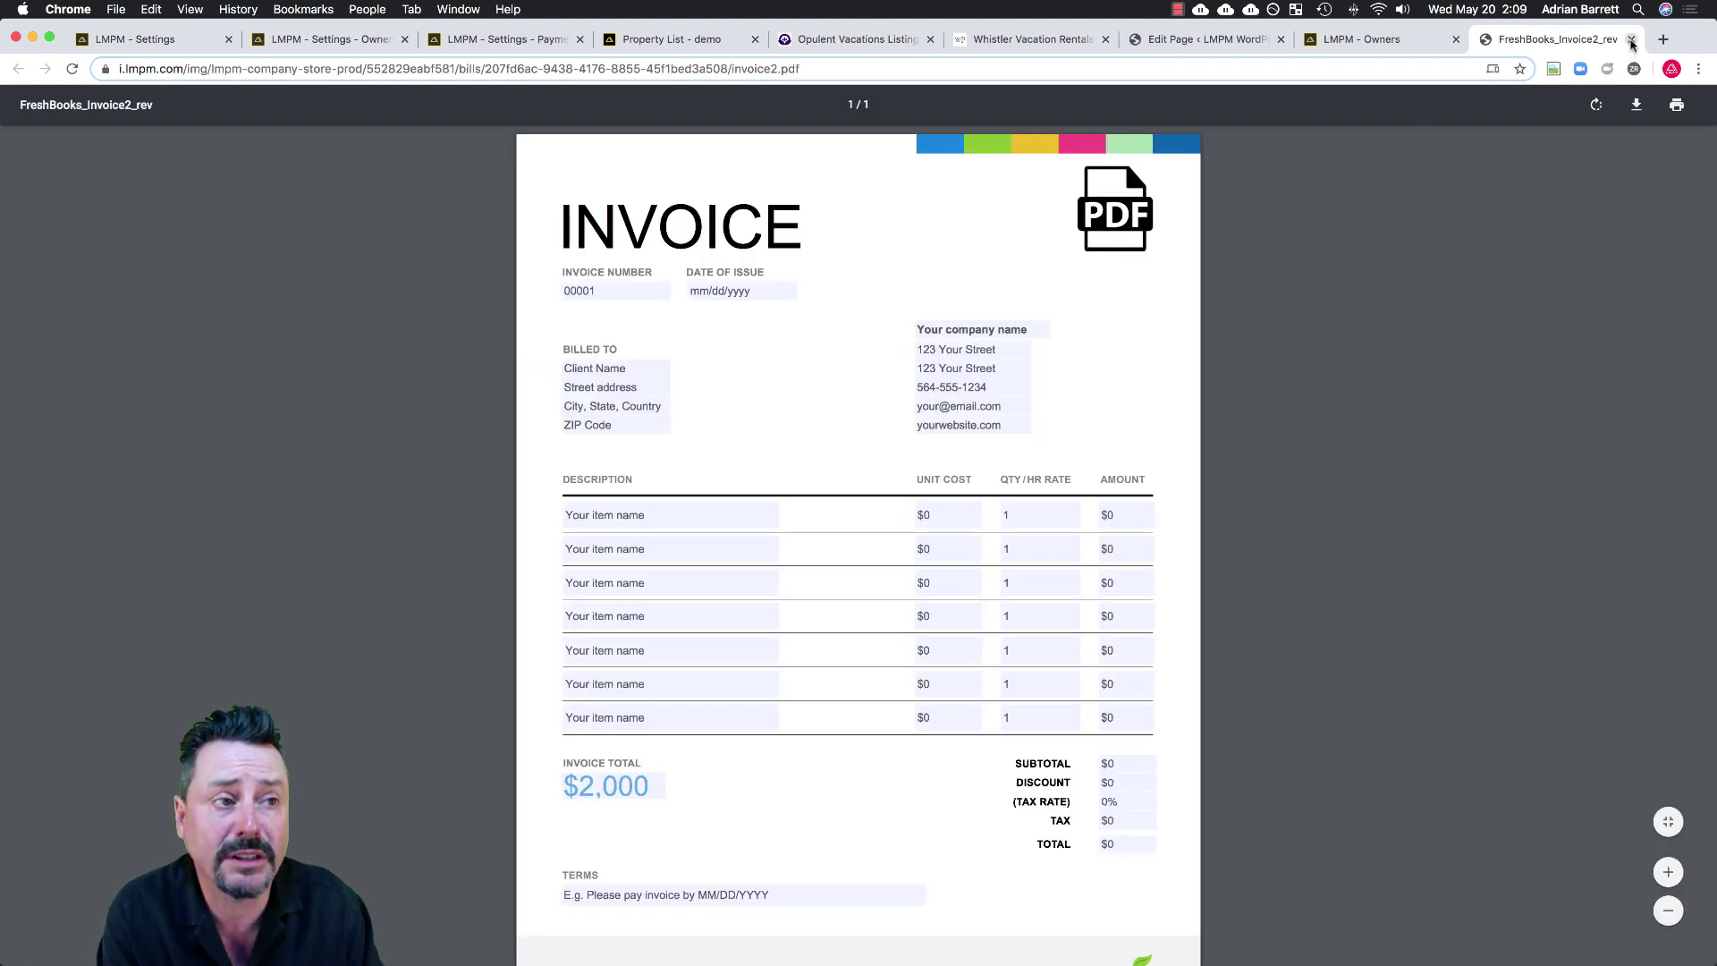
pyautogui.click(1631, 40)
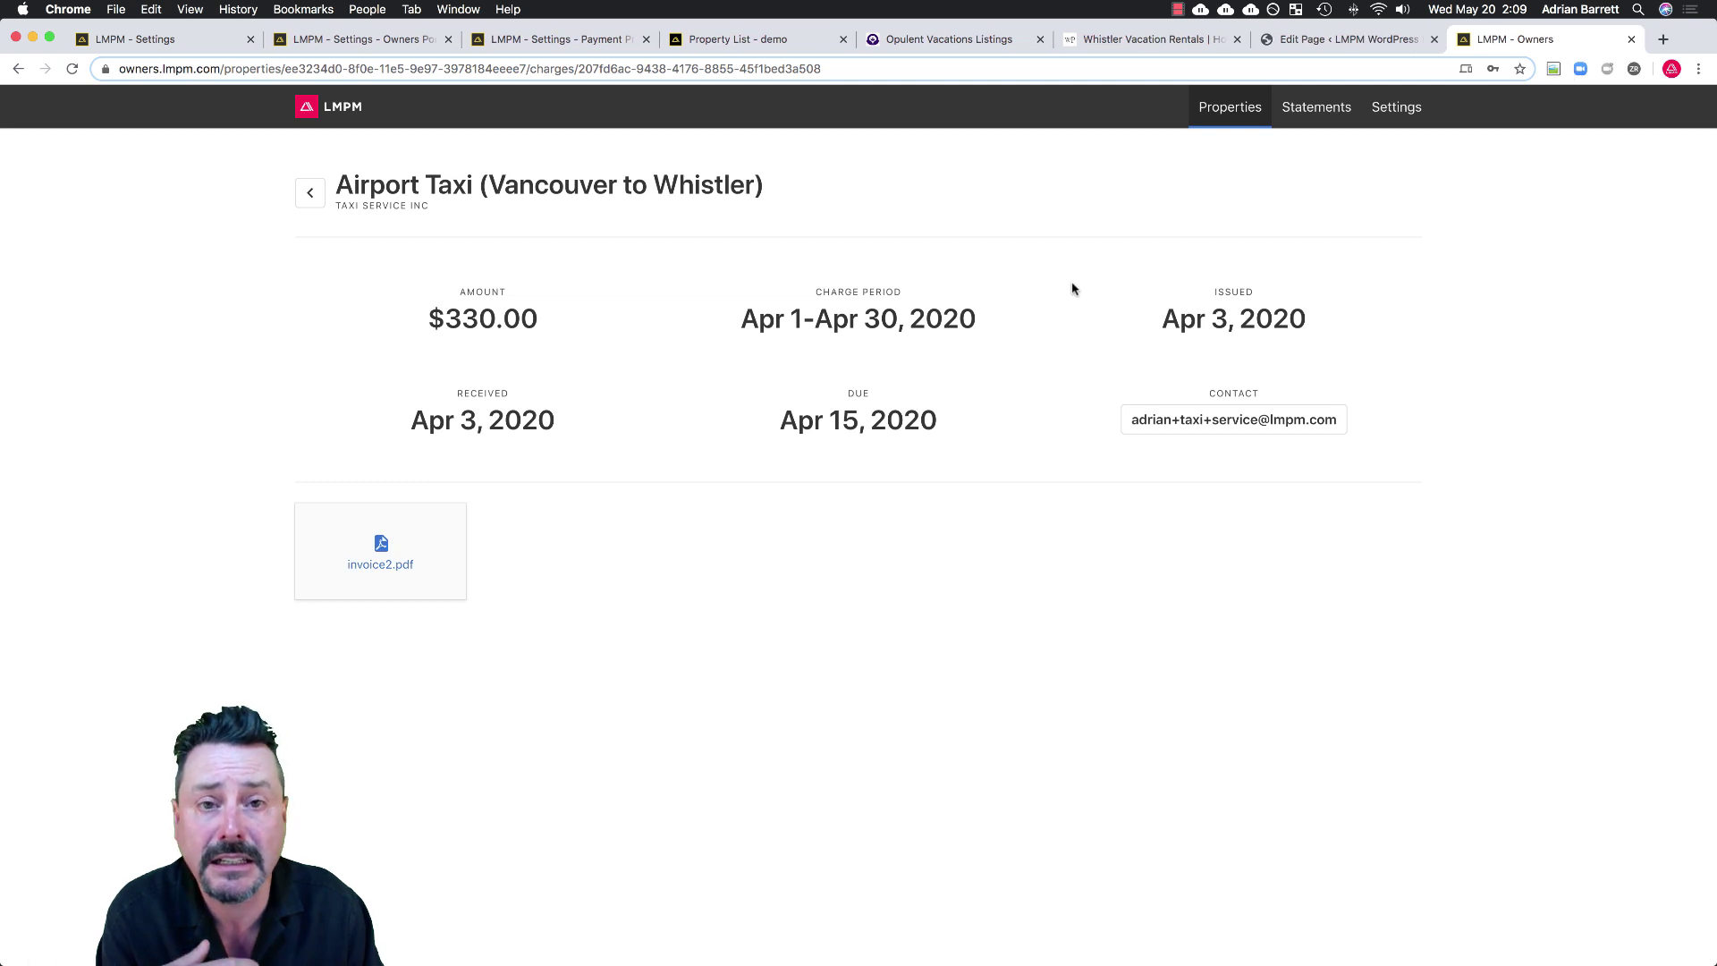
pyautogui.click(318, 199)
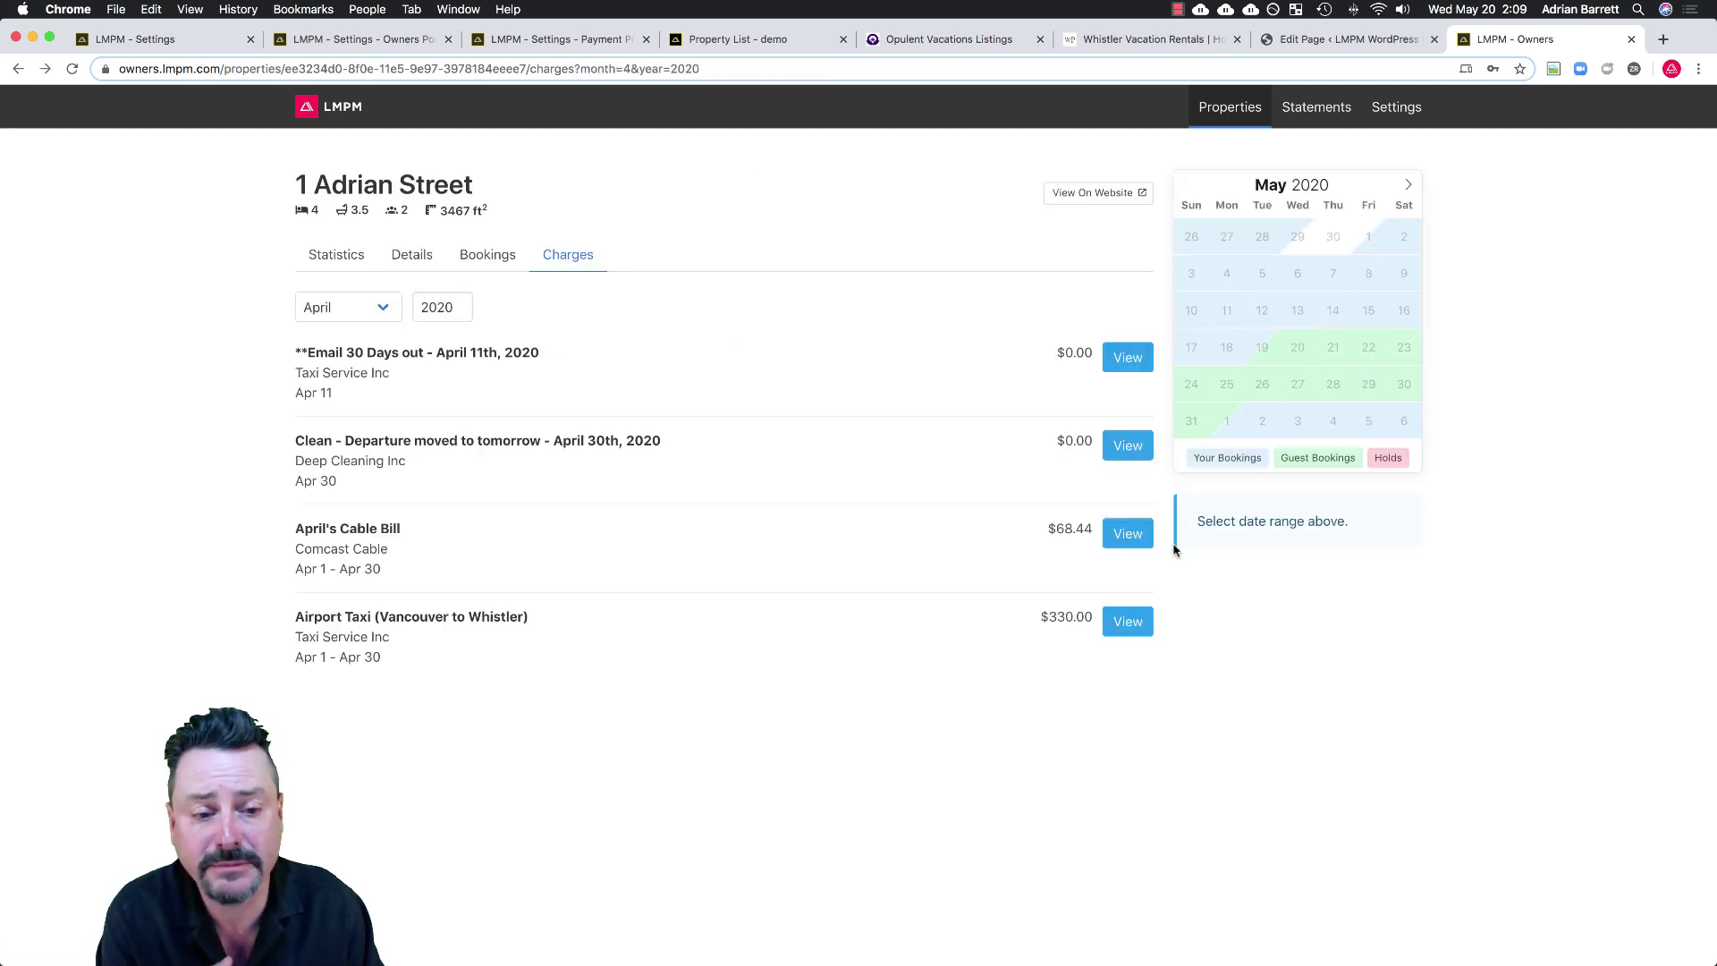
# Inspect the April's Cable Bill charge and its attached invoice1.pdf, and return to the charges list.
pyautogui.click(1127, 535)
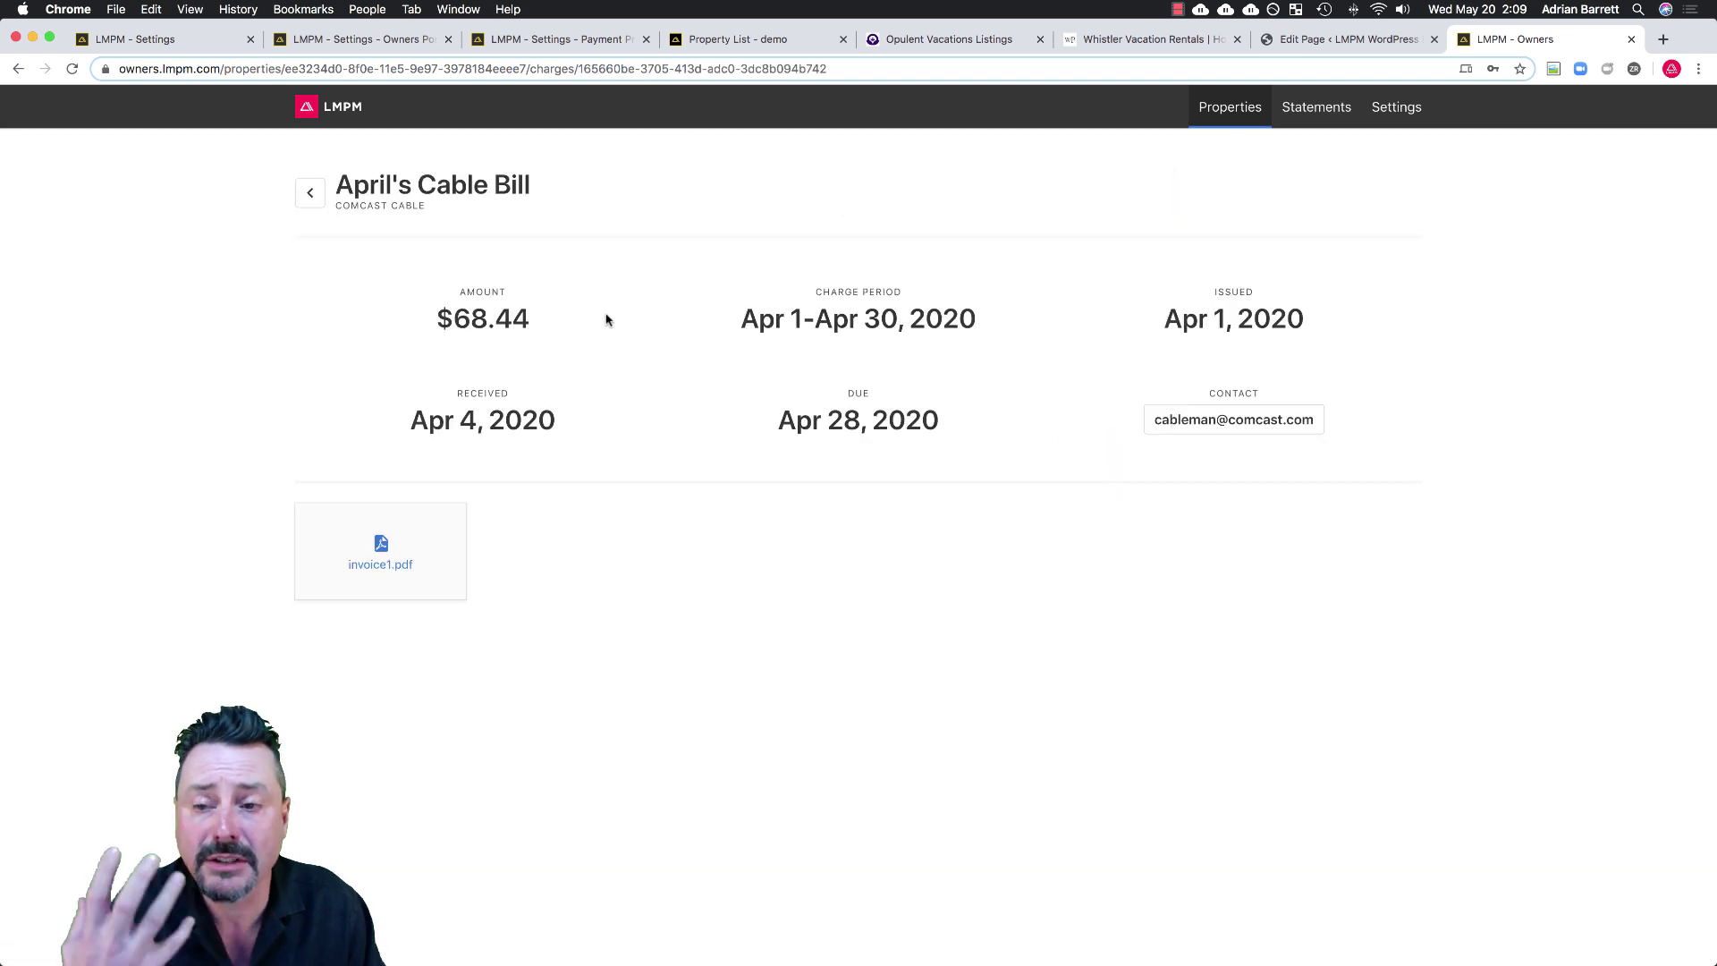
pyautogui.click(380, 553)
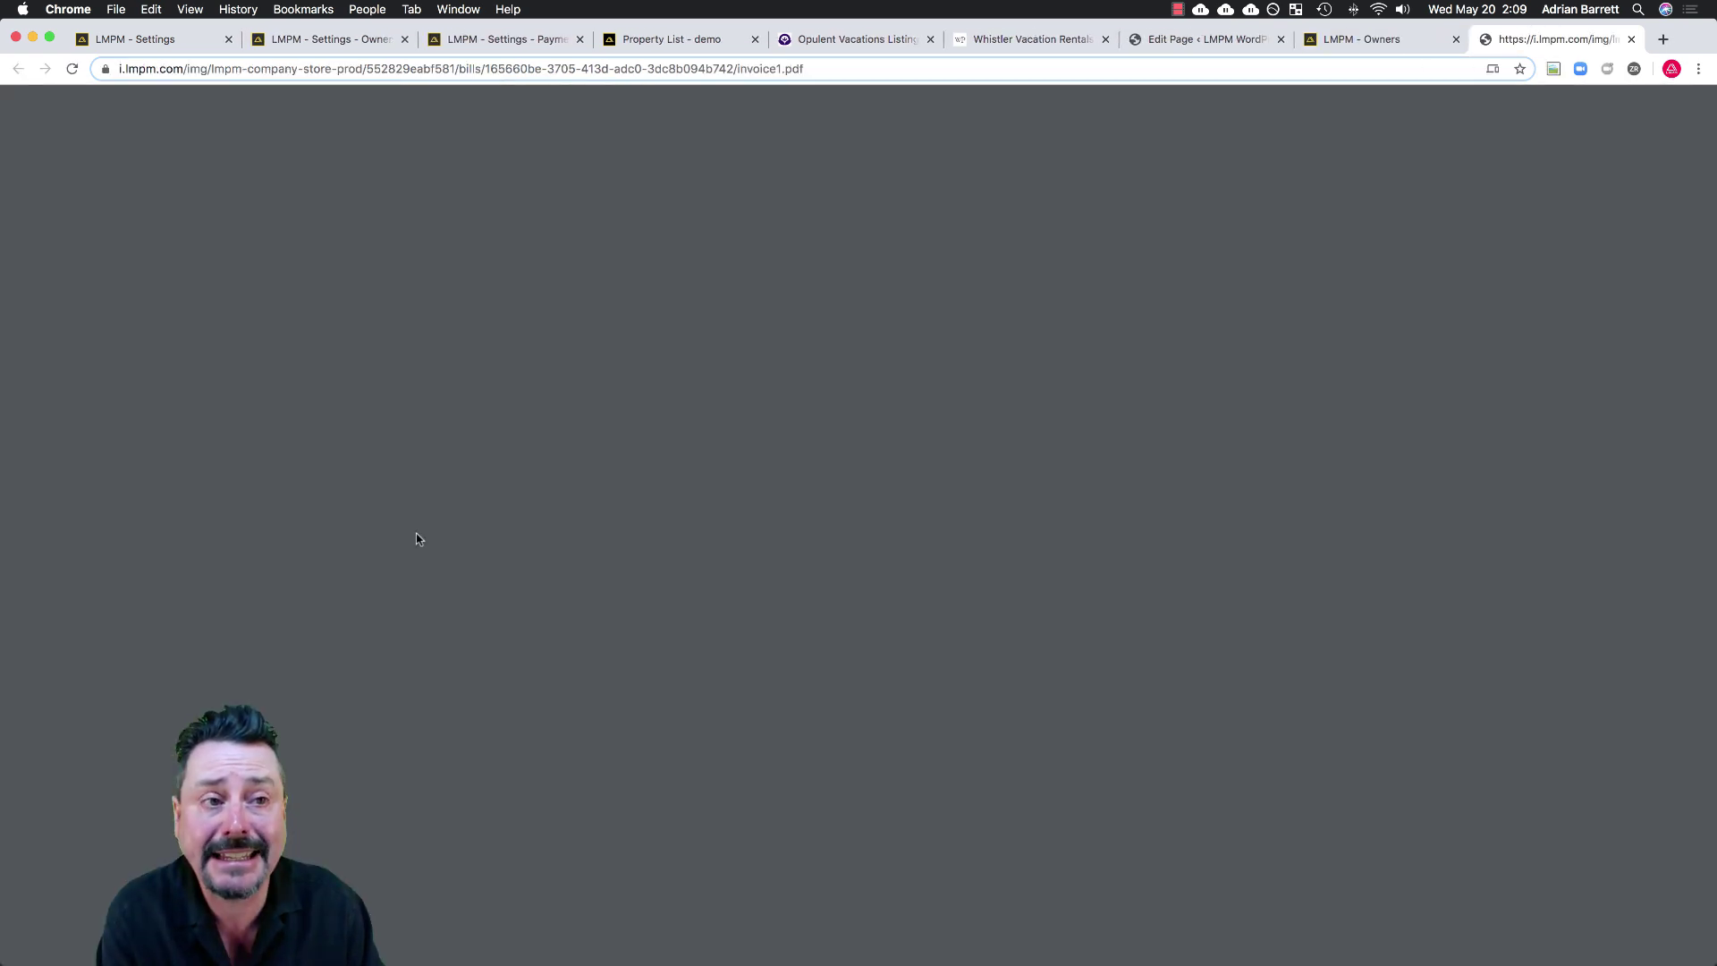
pyautogui.click(1633, 39)
pyautogui.click(315, 197)
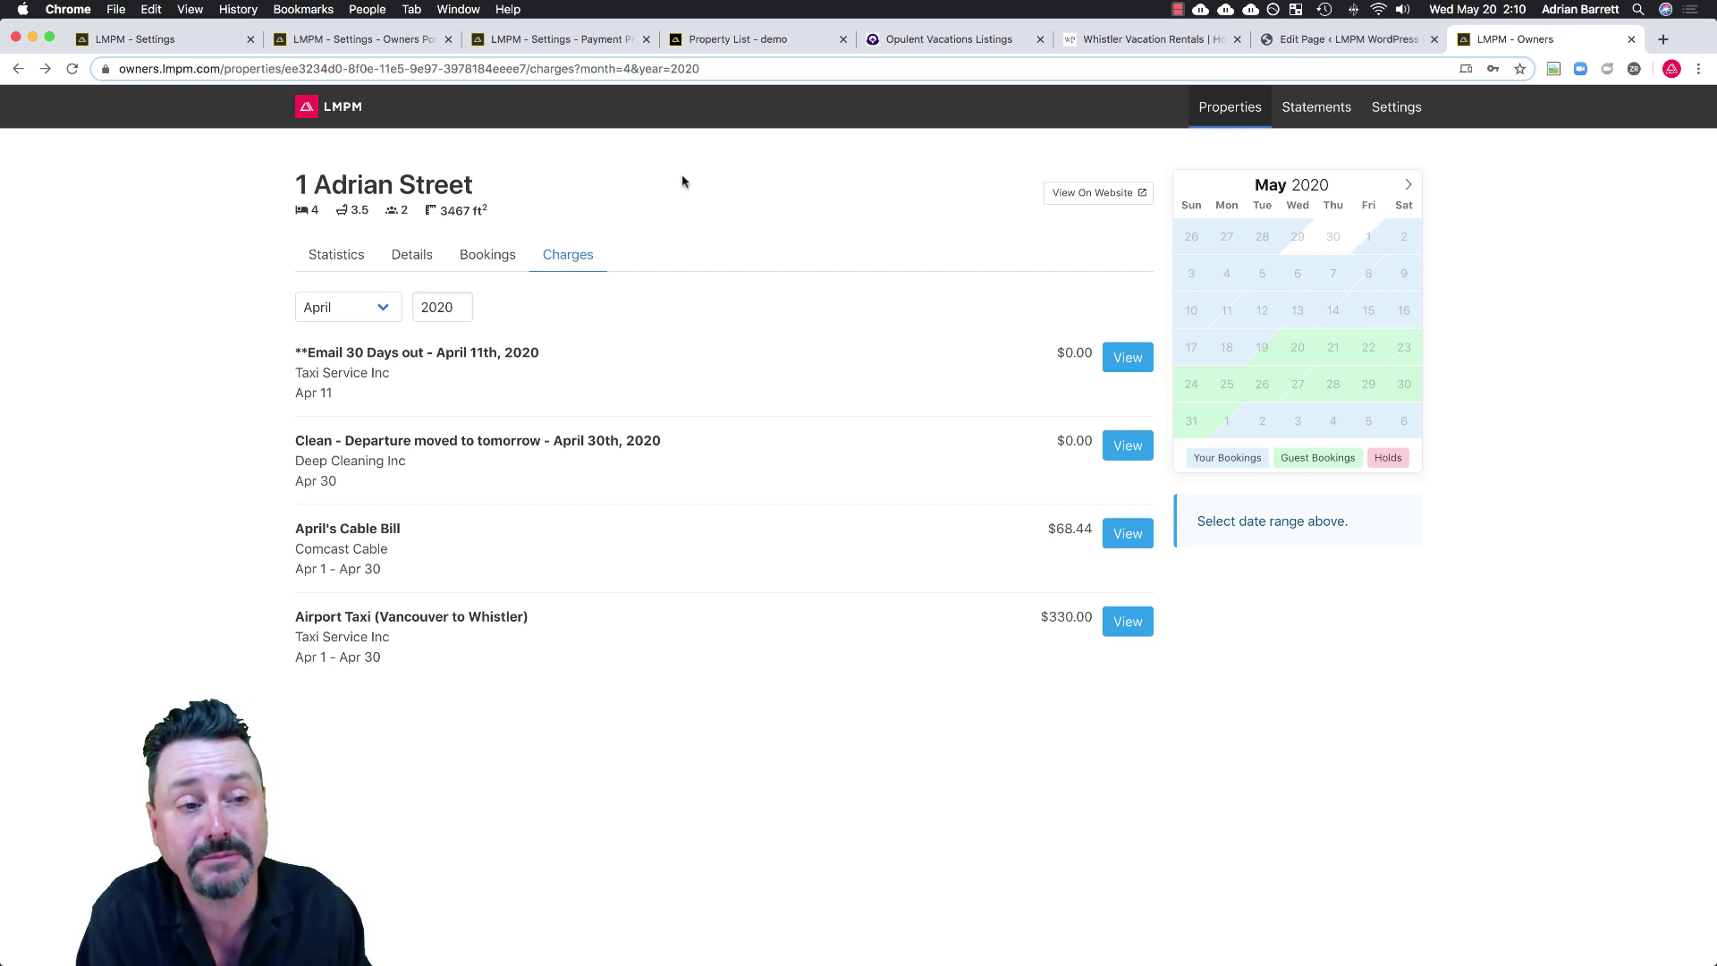
# Open the owner statements list, read through the September 2019 statement PDF to its account balance summary, and close the PDF.
pyautogui.click(1333, 107)
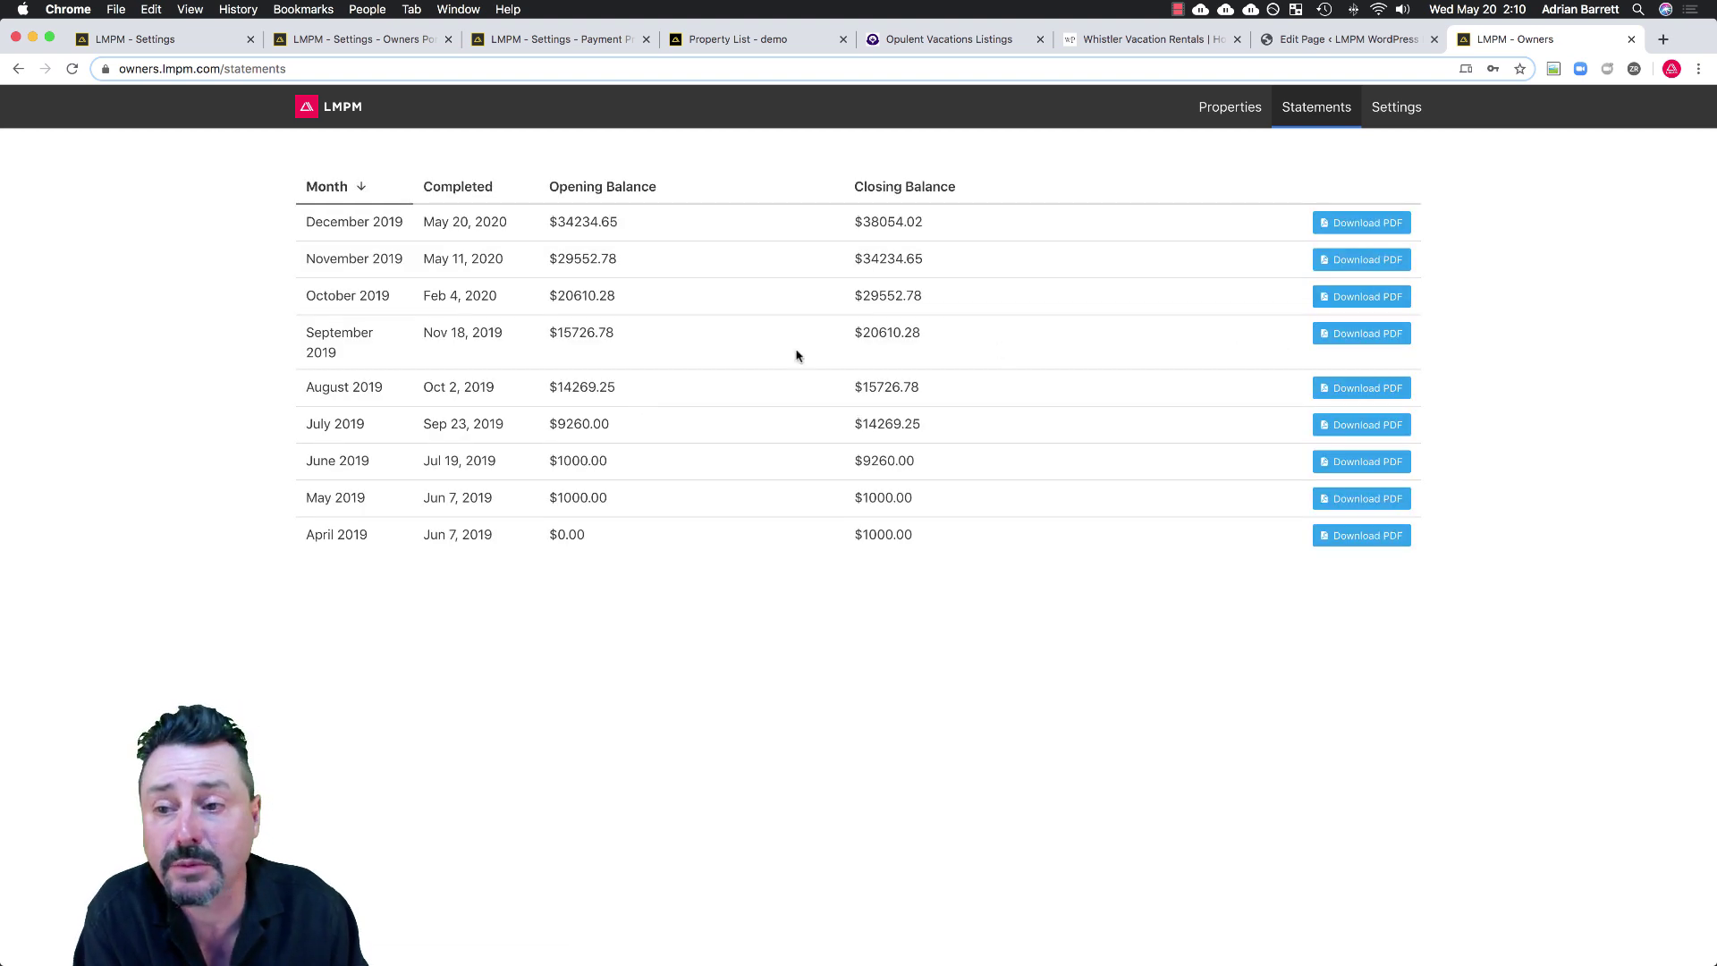
pyautogui.click(1364, 338)
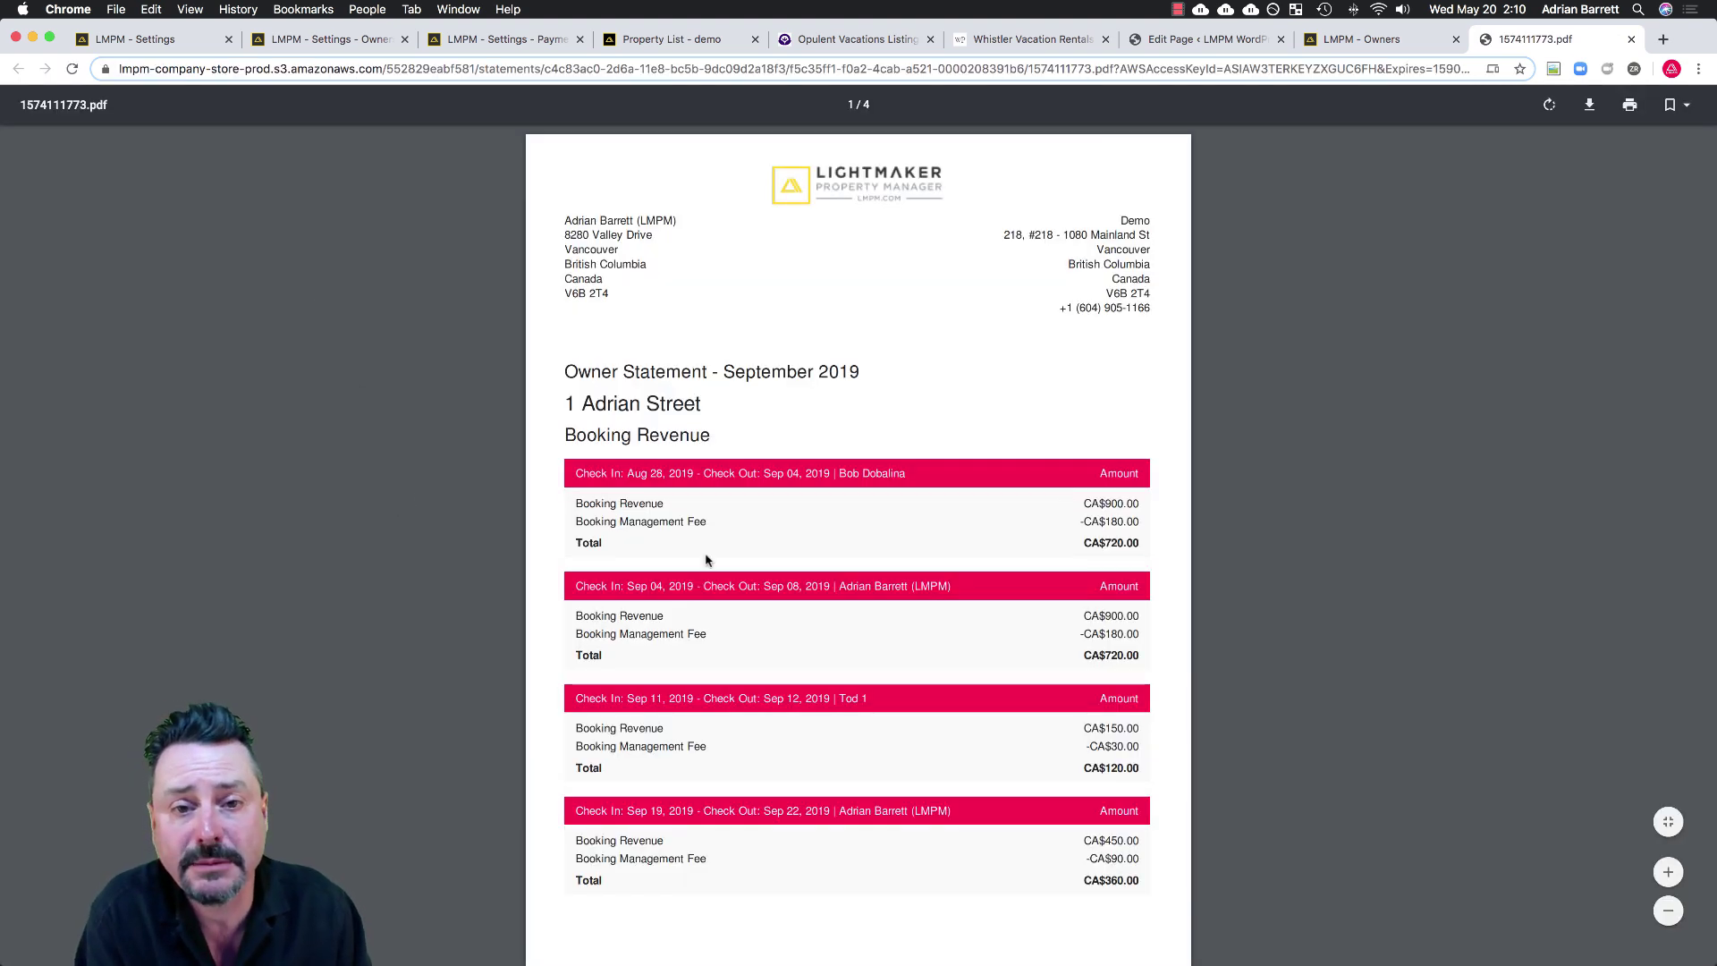
pyautogui.scroll(-8, 706, 559)
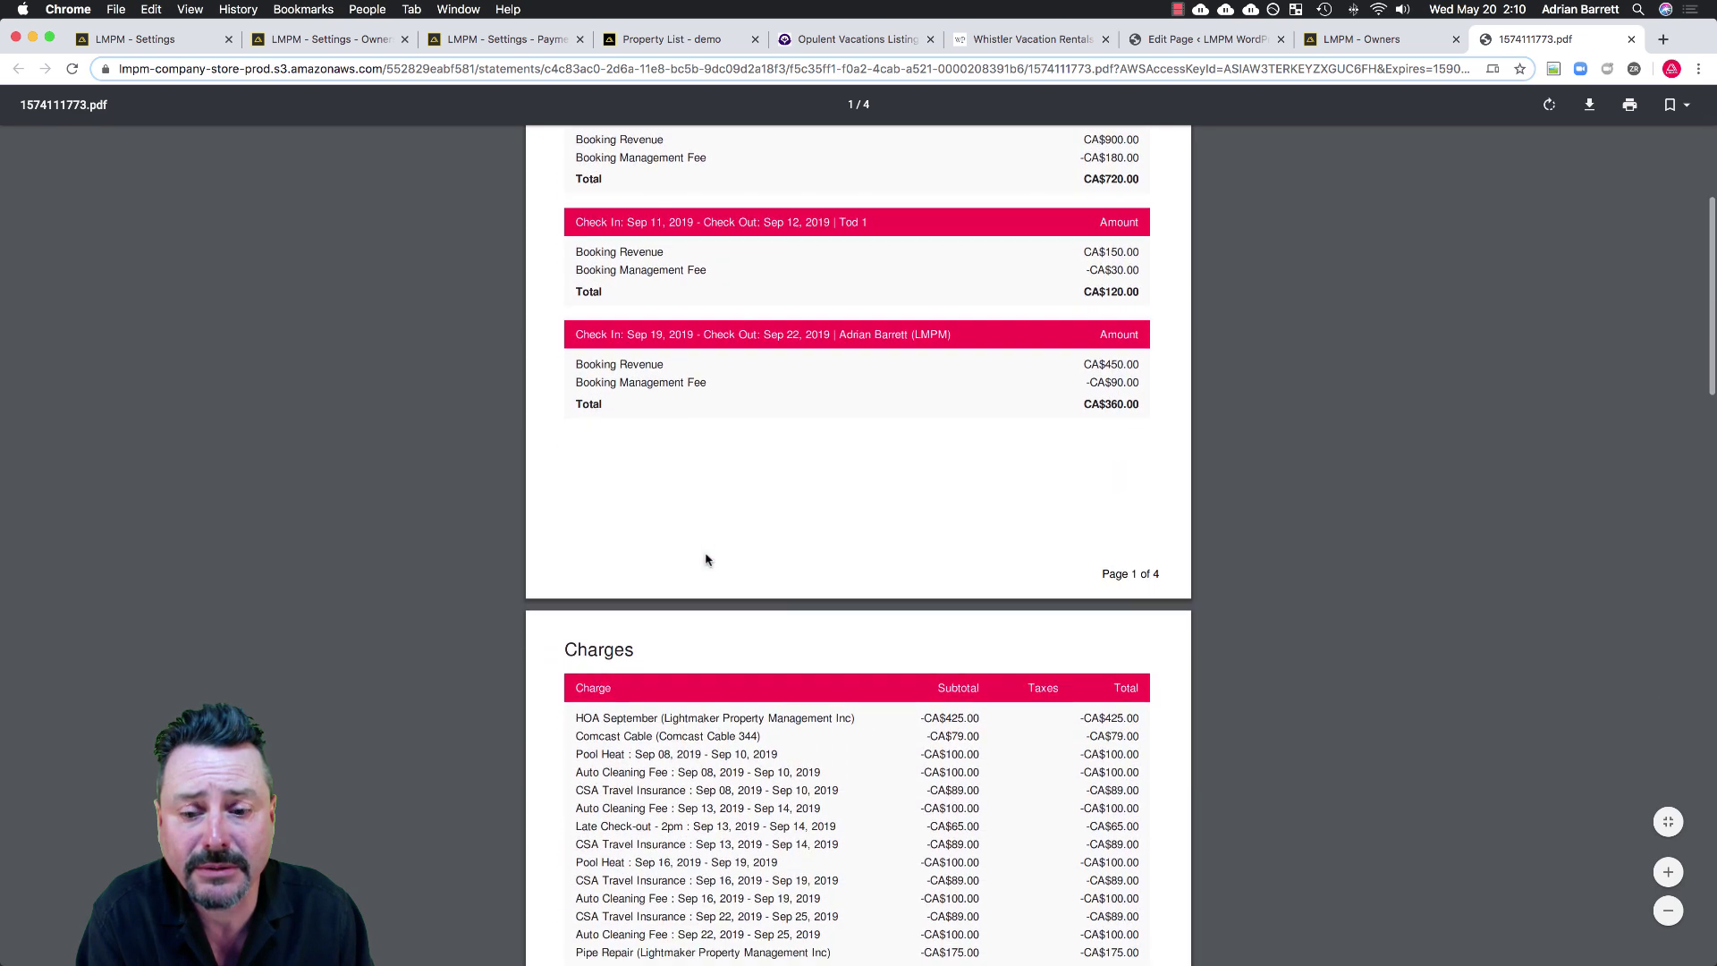
pyautogui.scroll(-8, 705, 559)
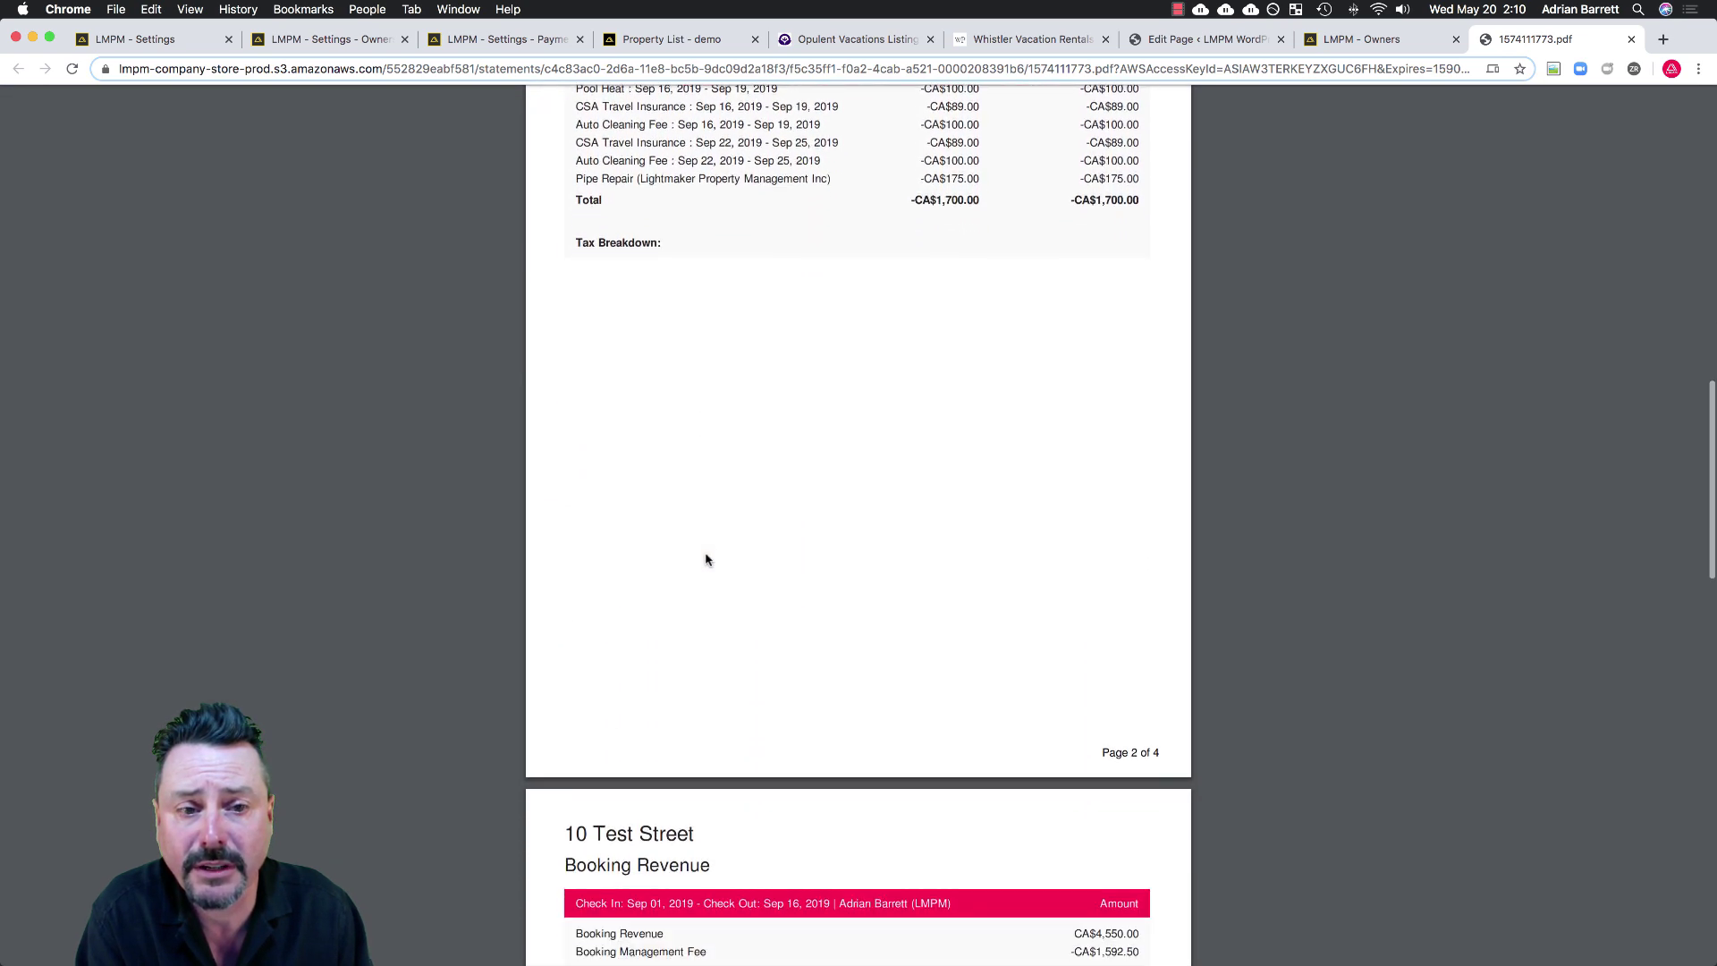
pyautogui.scroll(-8, 706, 559)
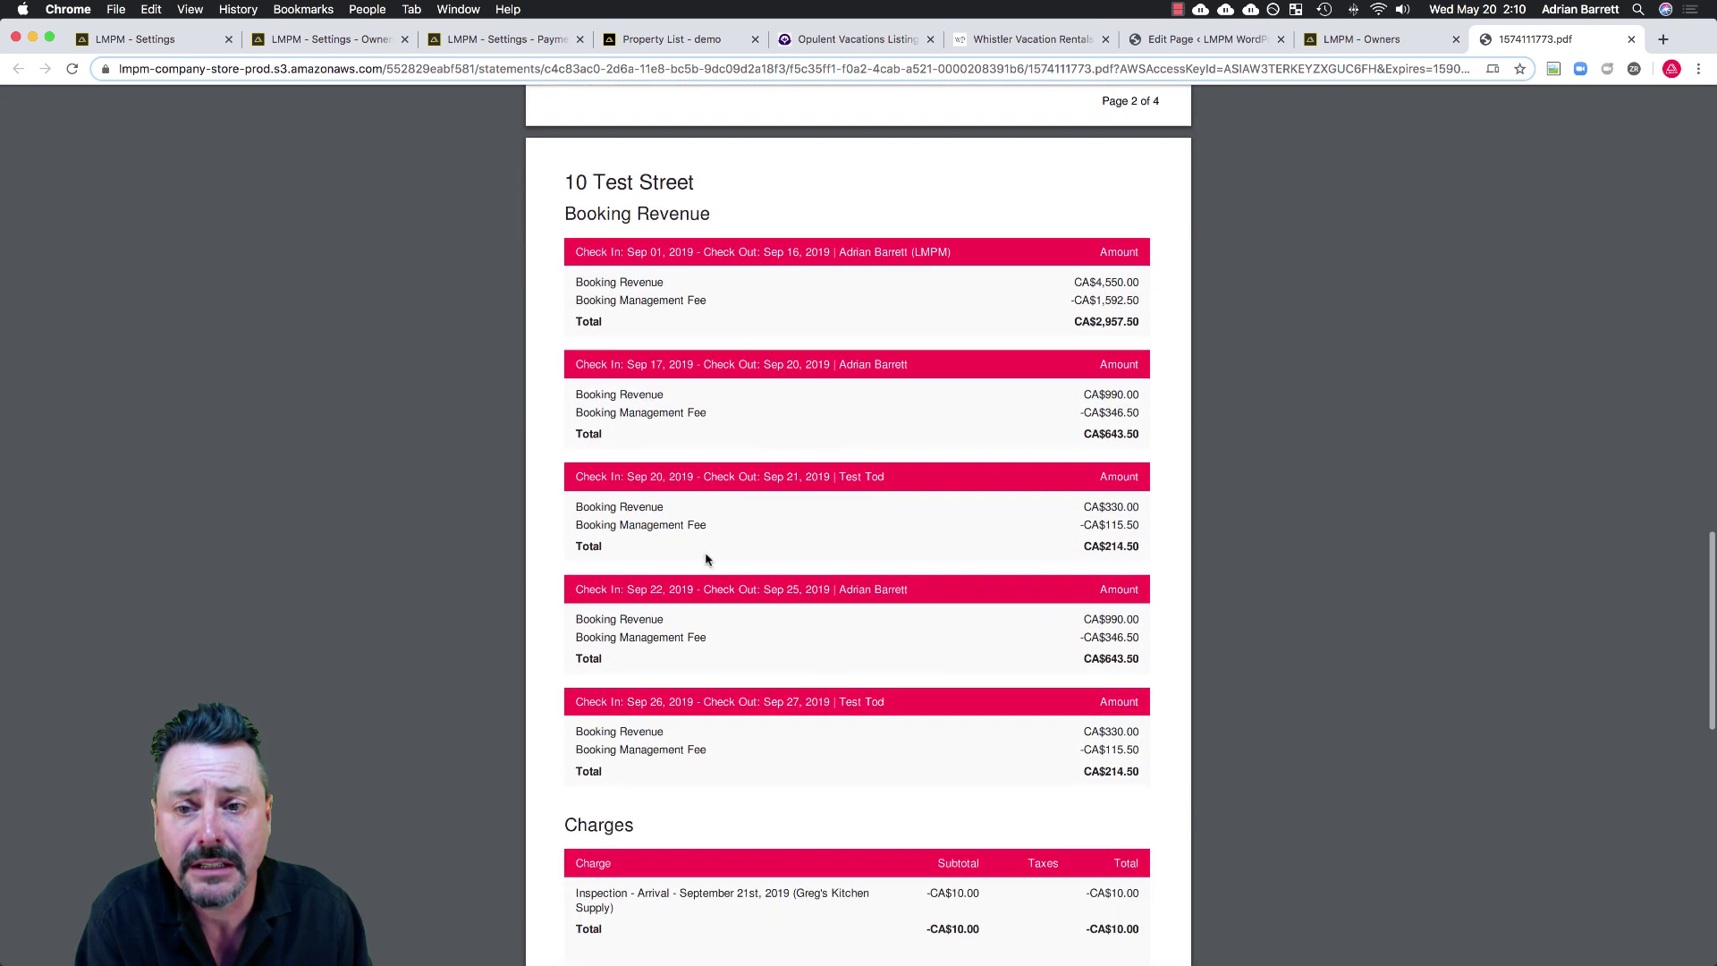
pyautogui.scroll(-9, 705, 559)
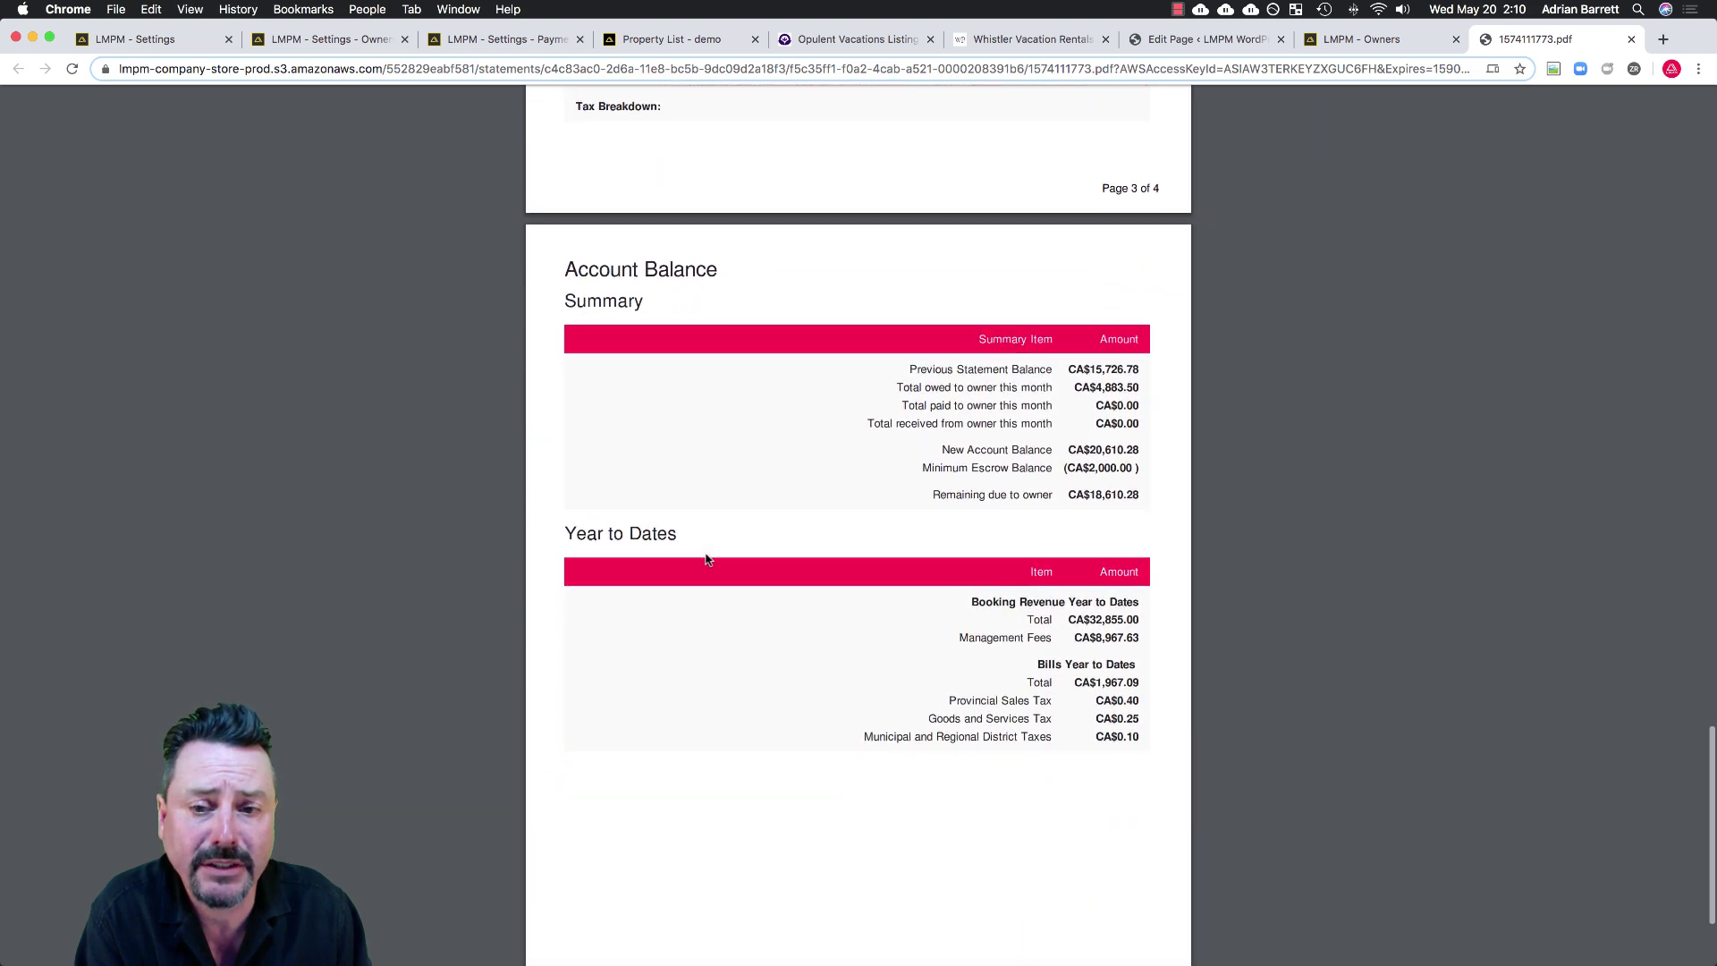
pyautogui.scroll(-2, 706, 559)
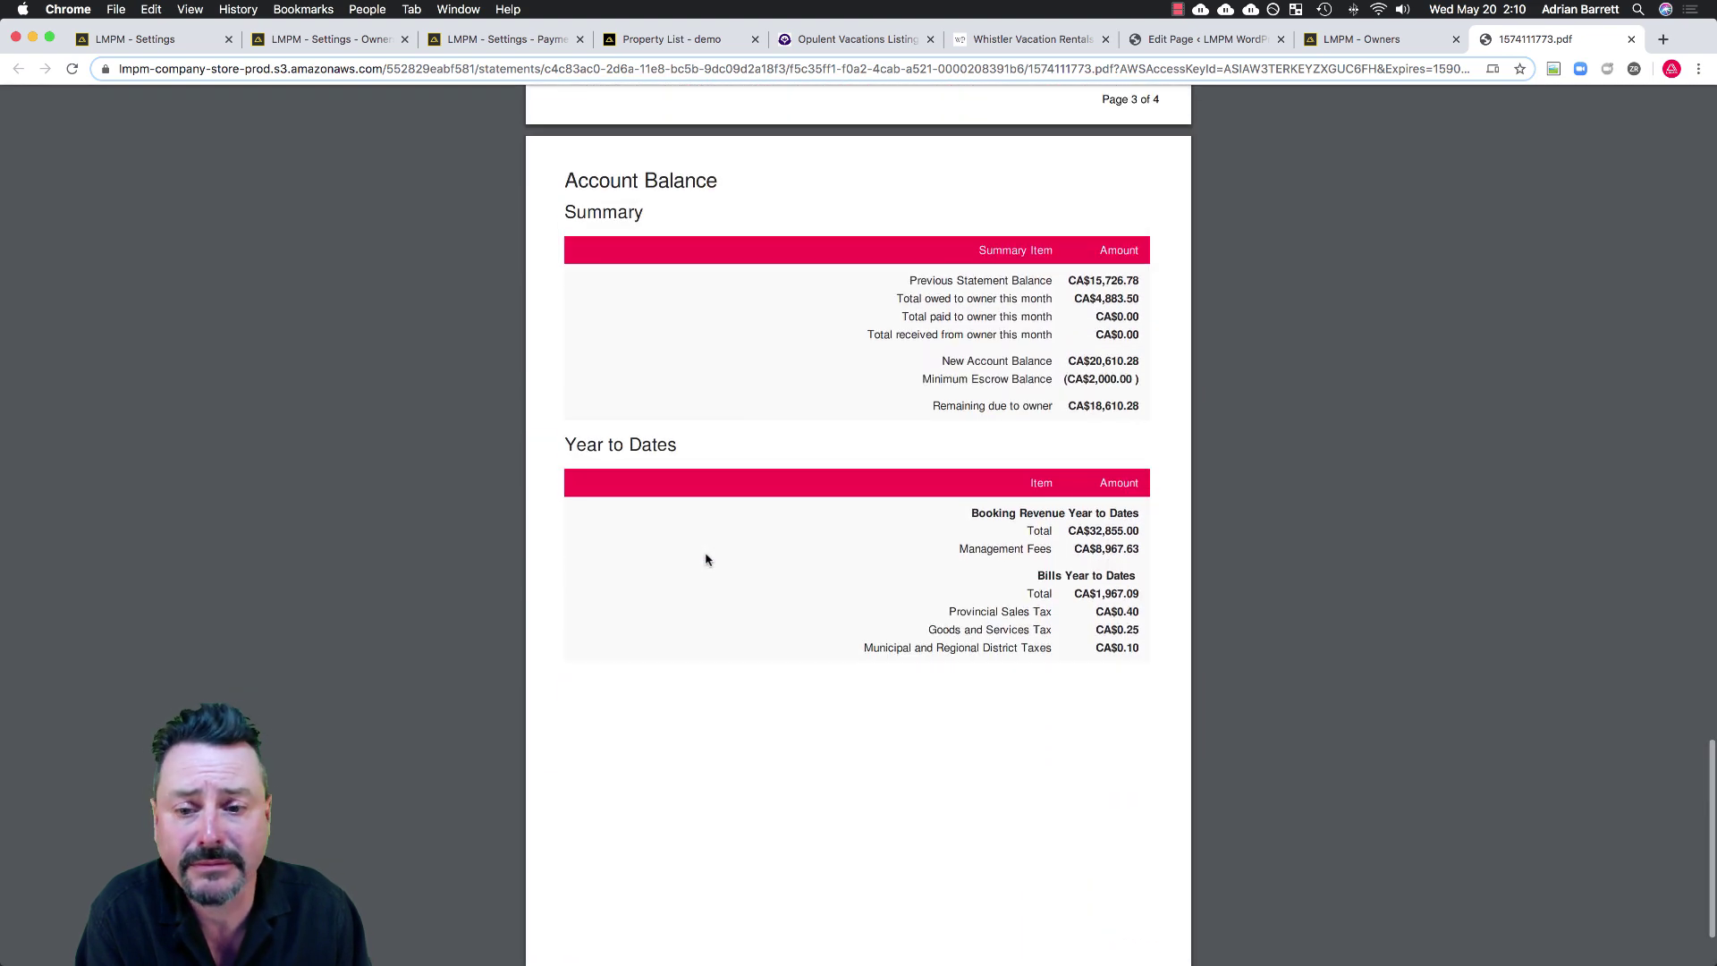
pyautogui.scroll(8, 706, 559)
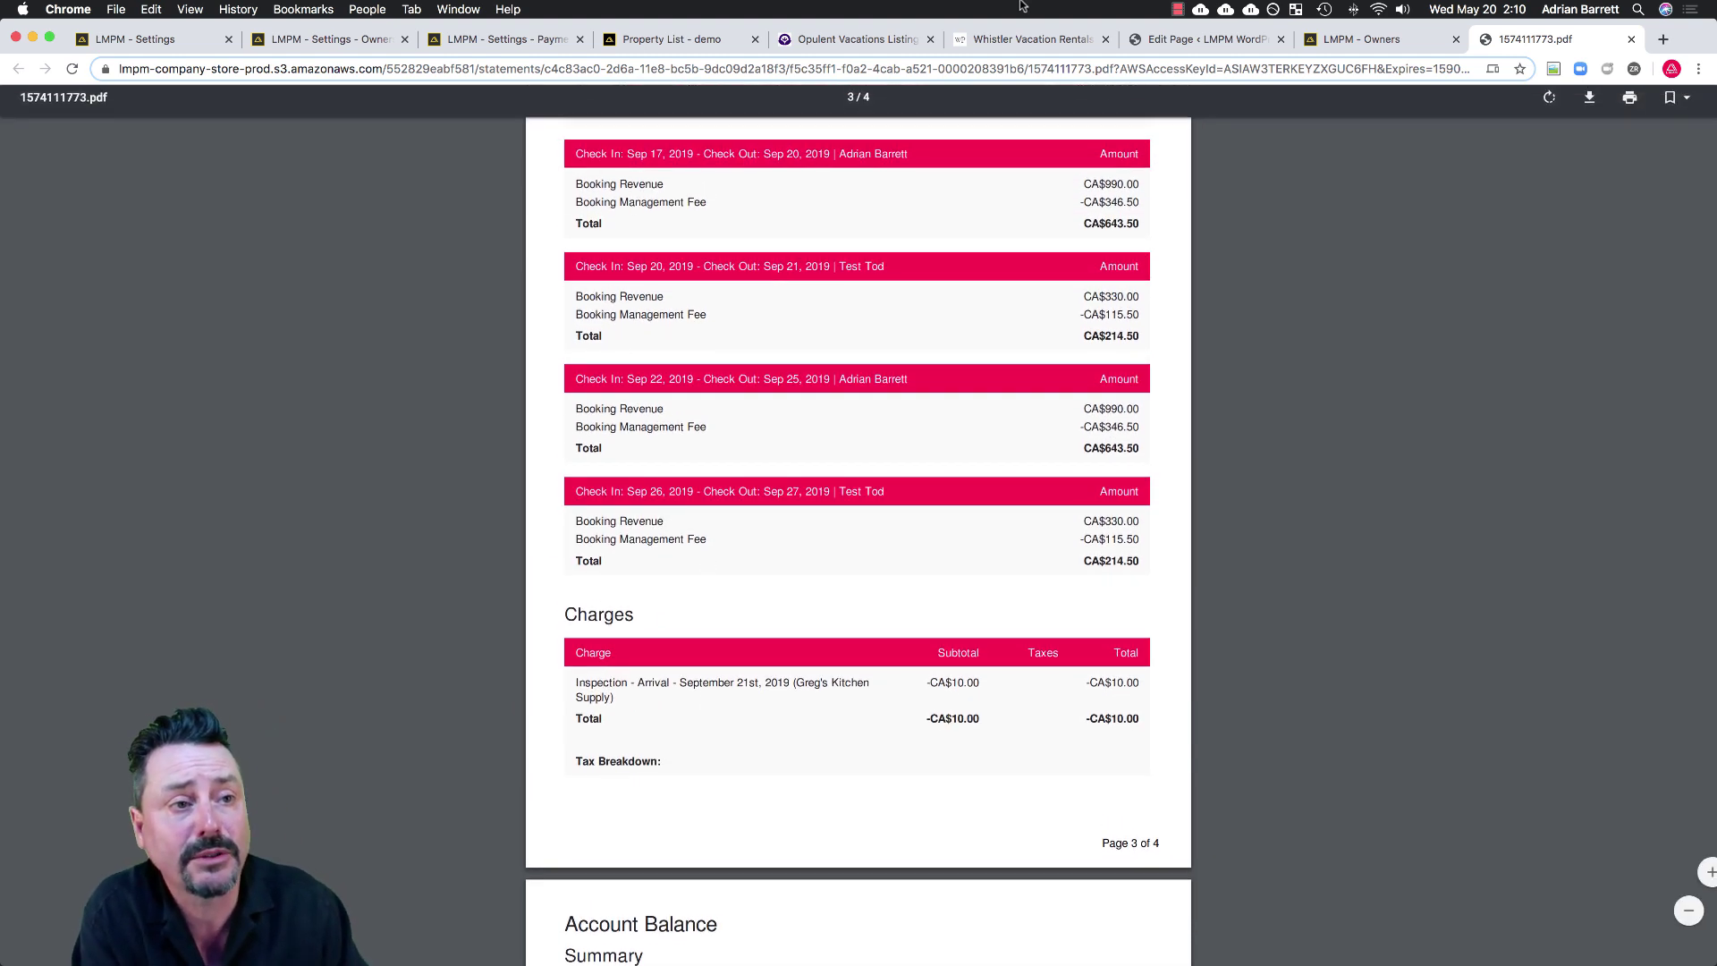
pyautogui.click(1632, 41)
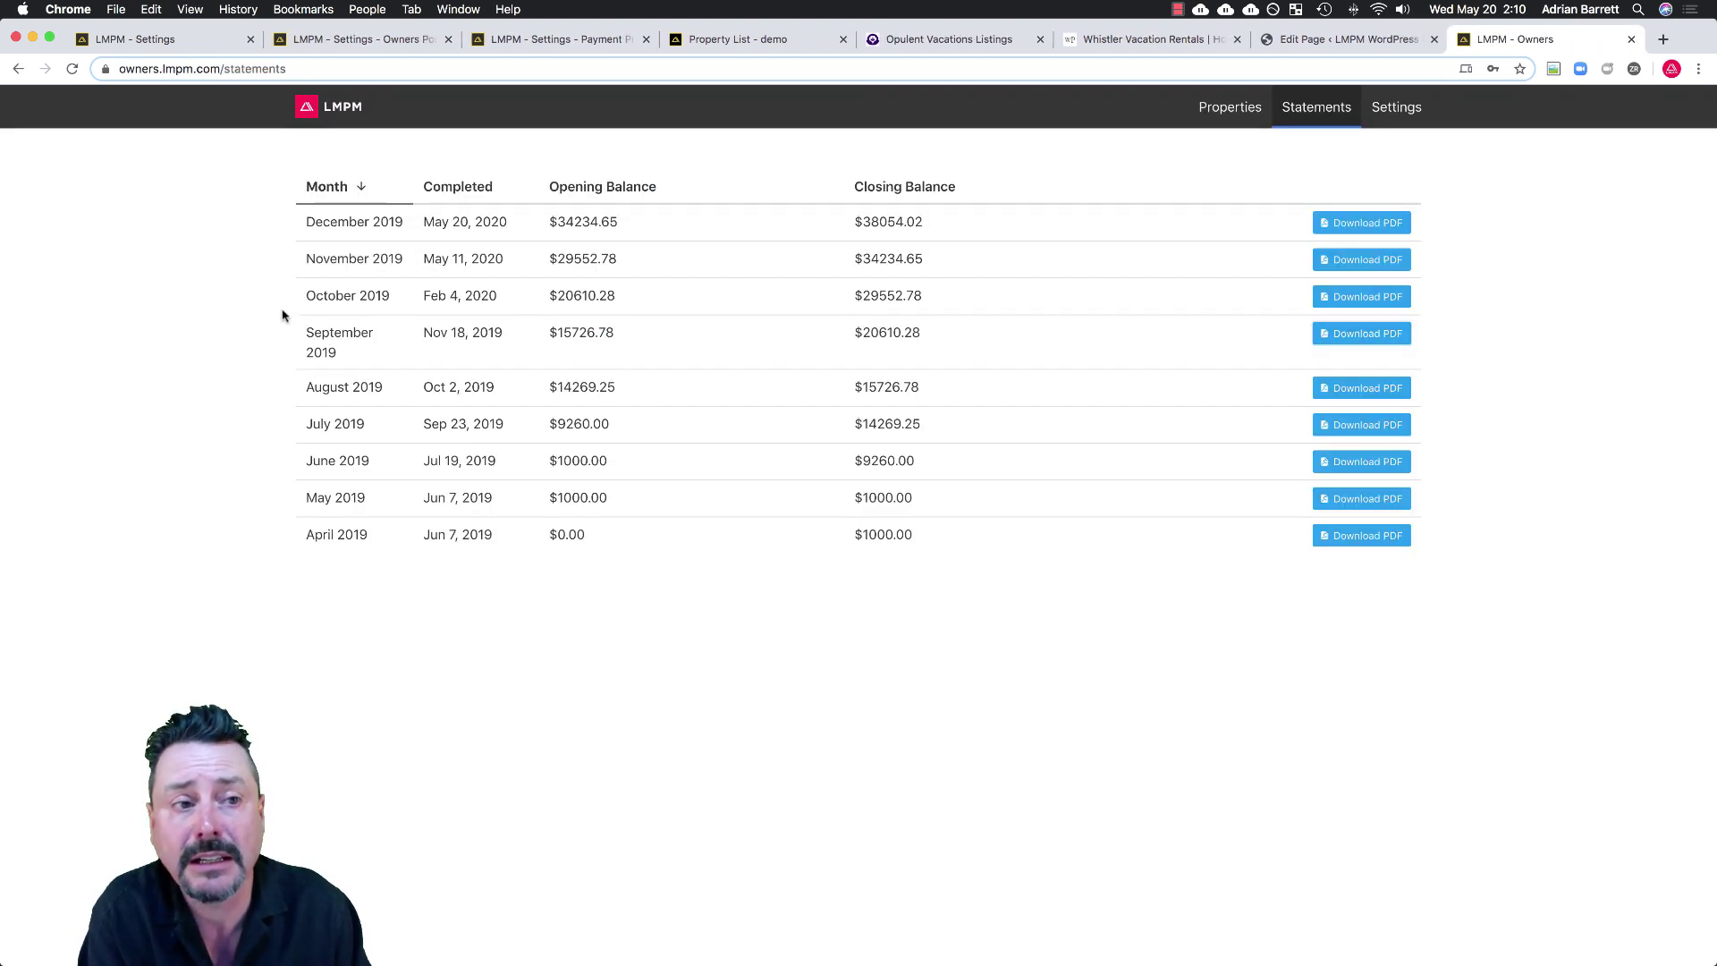
# Go to the demo company's CRM appearance settings and change the highlight color to the red #e61e1e.
pyautogui.click(330, 41)
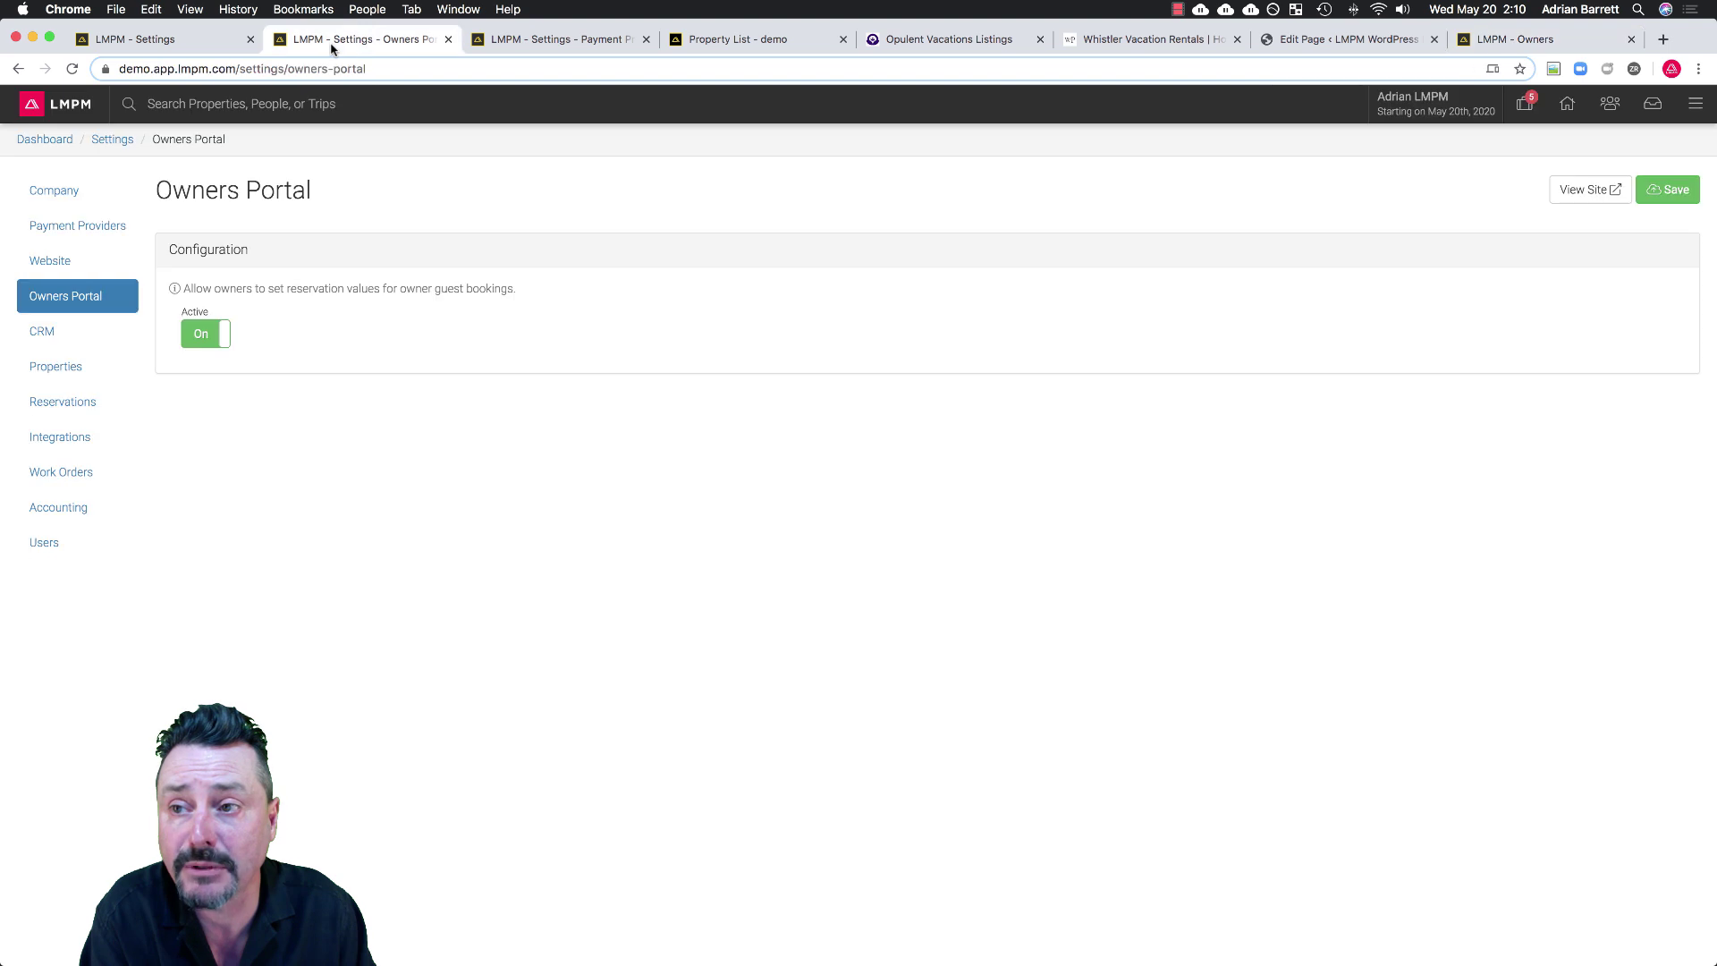
pyautogui.click(55, 335)
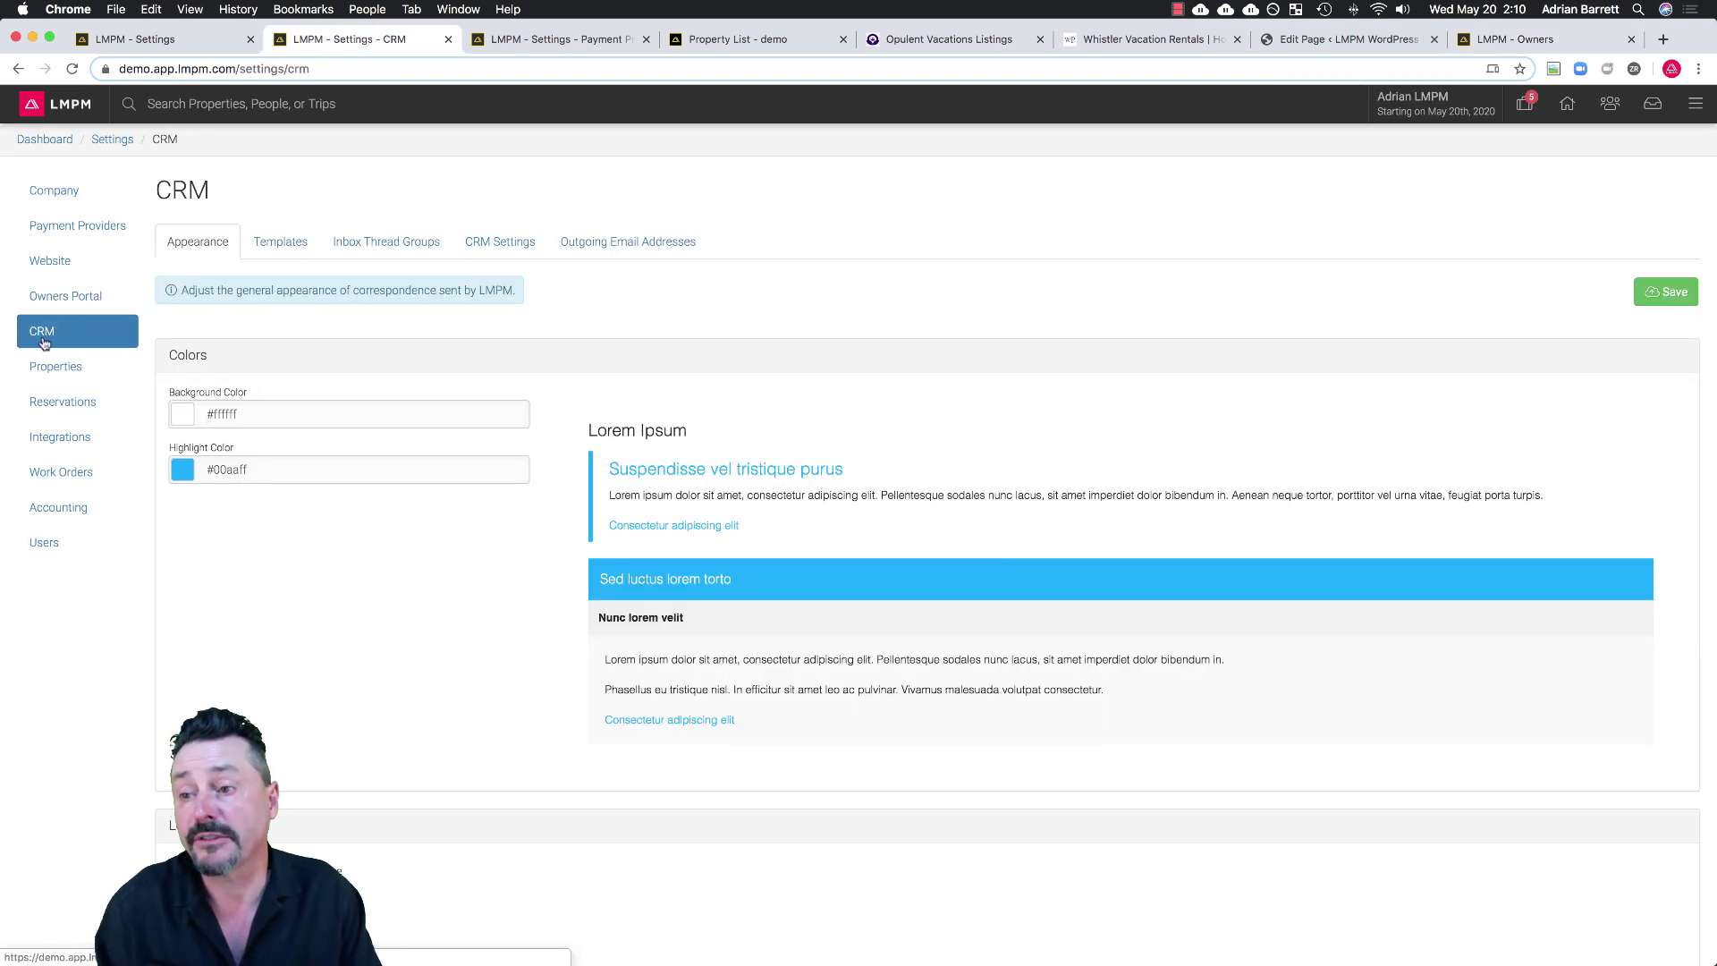
pyautogui.scroll(-5, 426, 540)
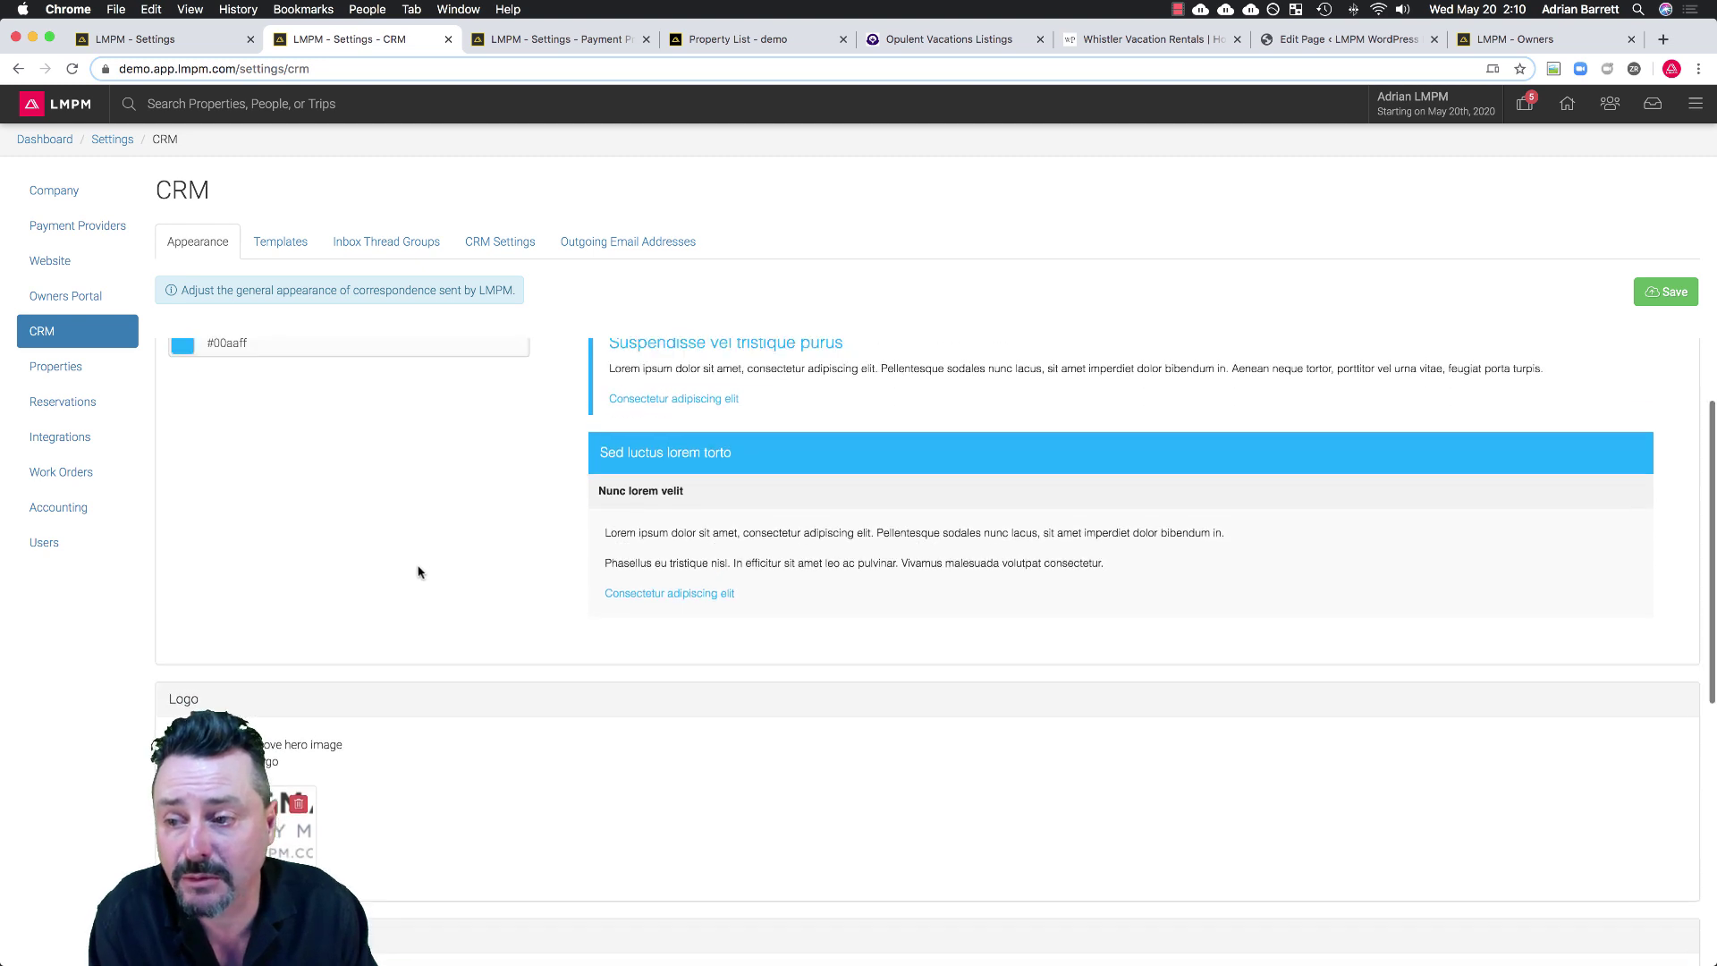
pyautogui.scroll(5, 418, 567)
pyautogui.click(183, 469)
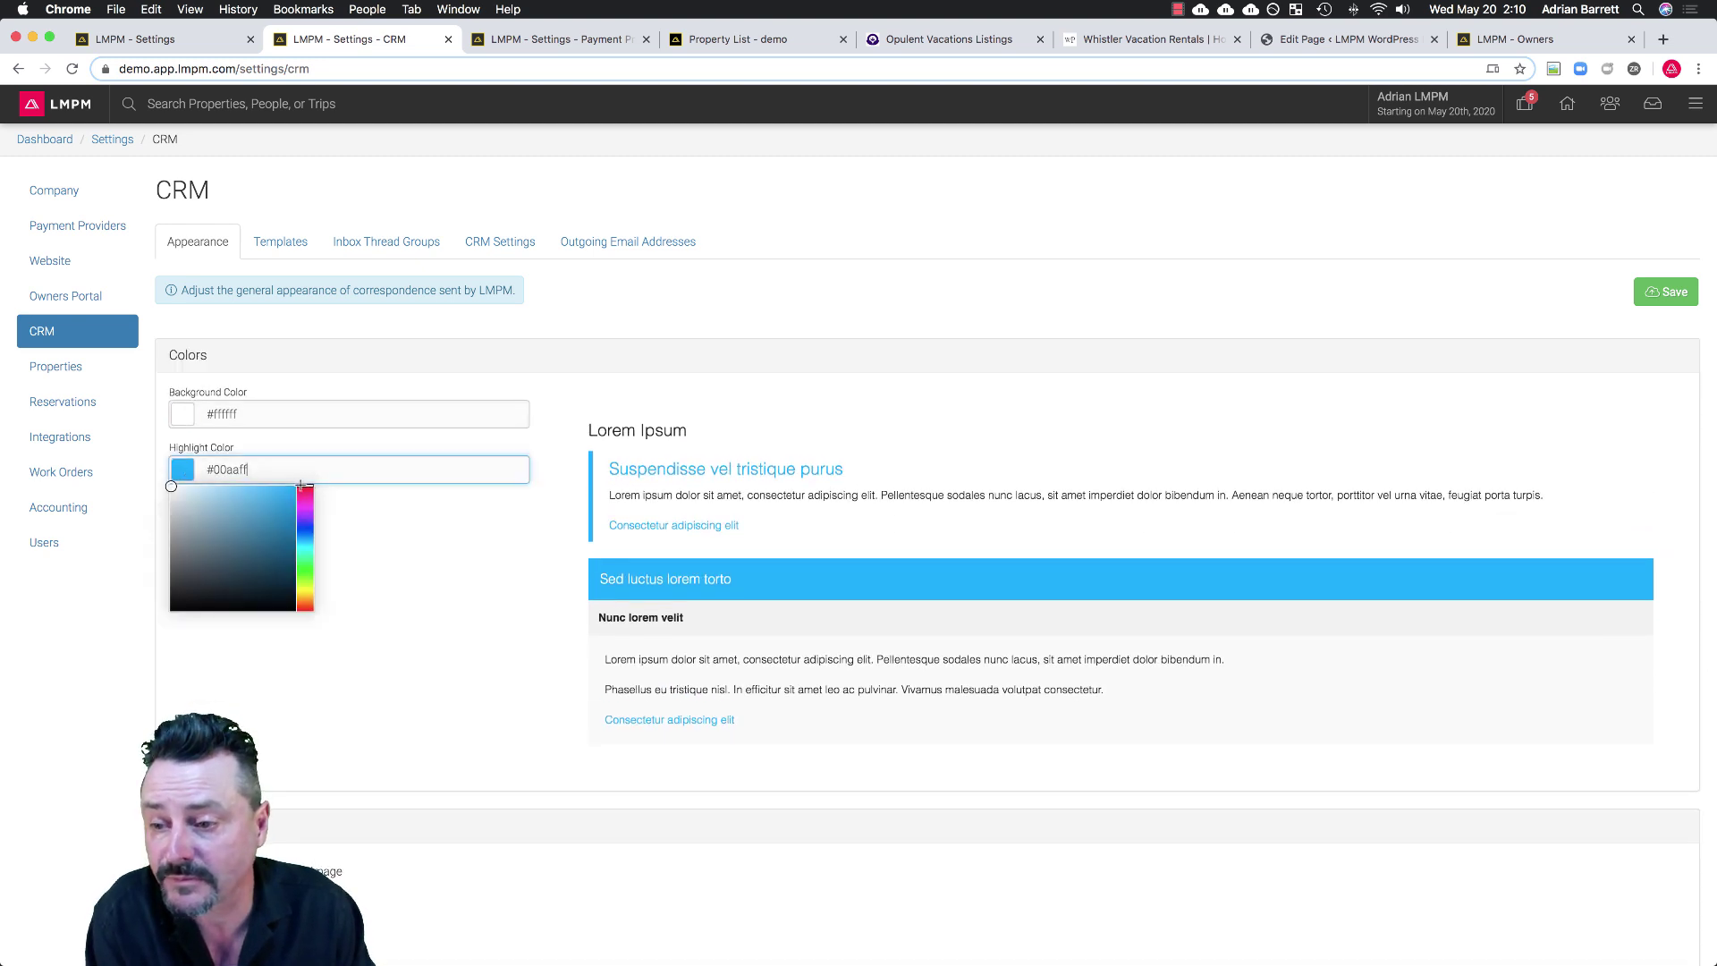
pyautogui.moveTo(172, 486); pyautogui.dragTo(280, 499)
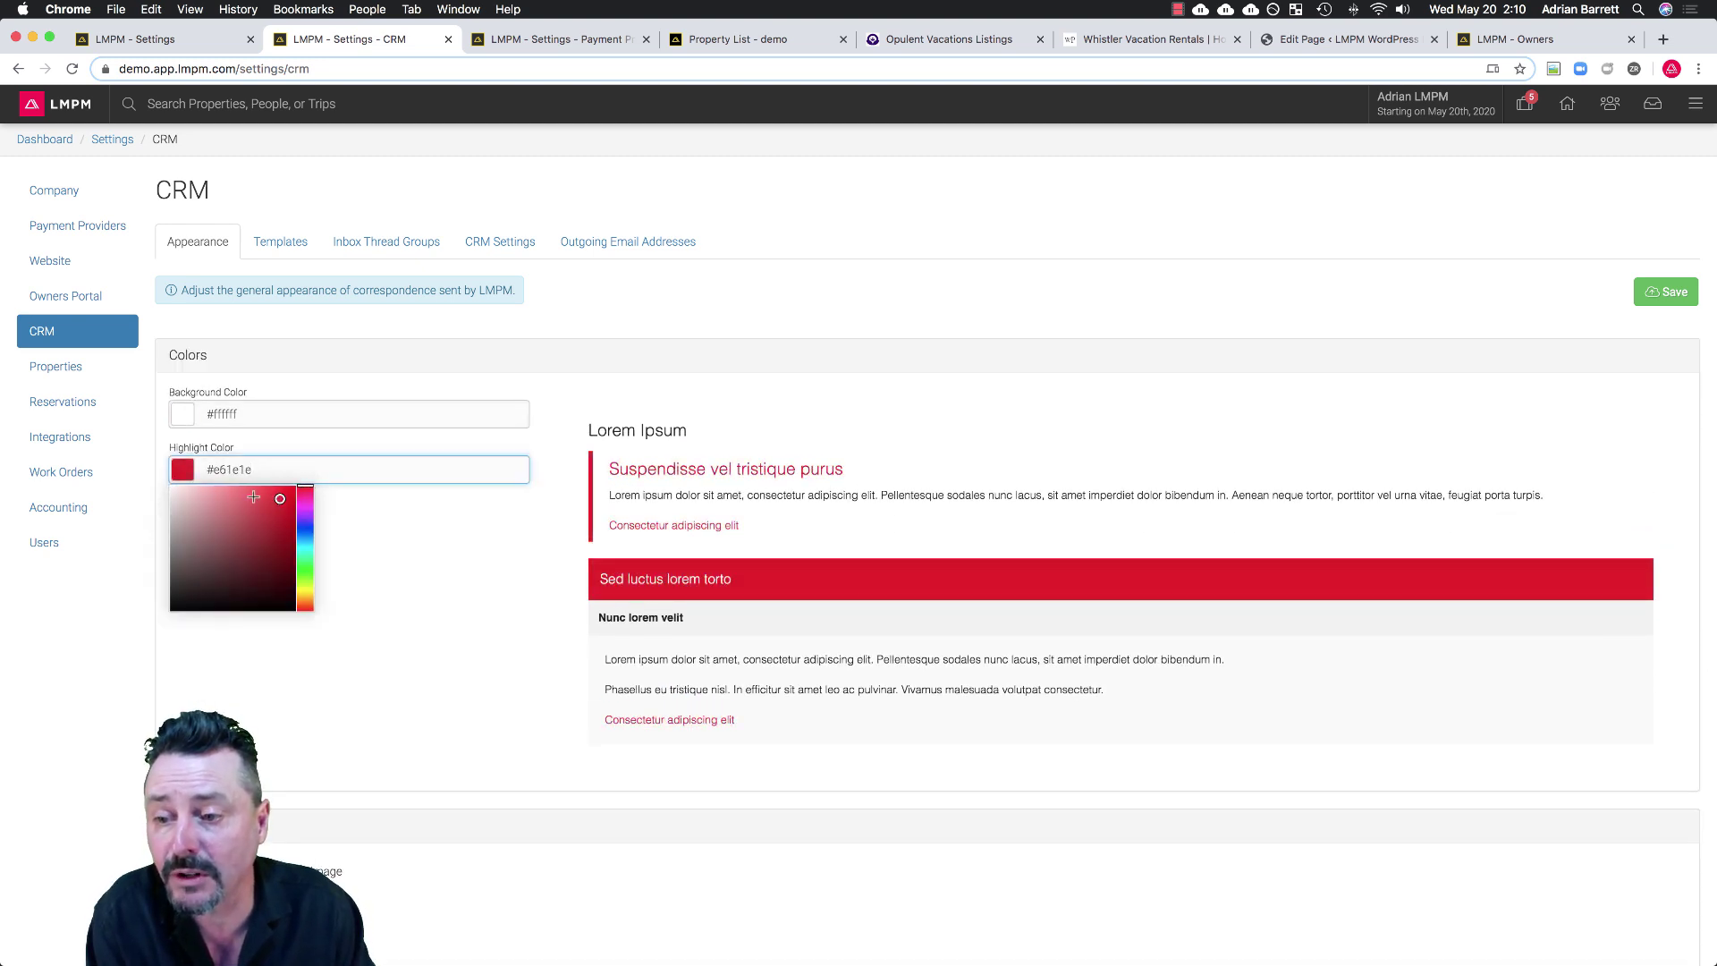
pyautogui.click(464, 554)
# Review the logo, default hero image, website URL and contact number settings of the CRM appearance.
pyautogui.scroll(-5, 456, 548)
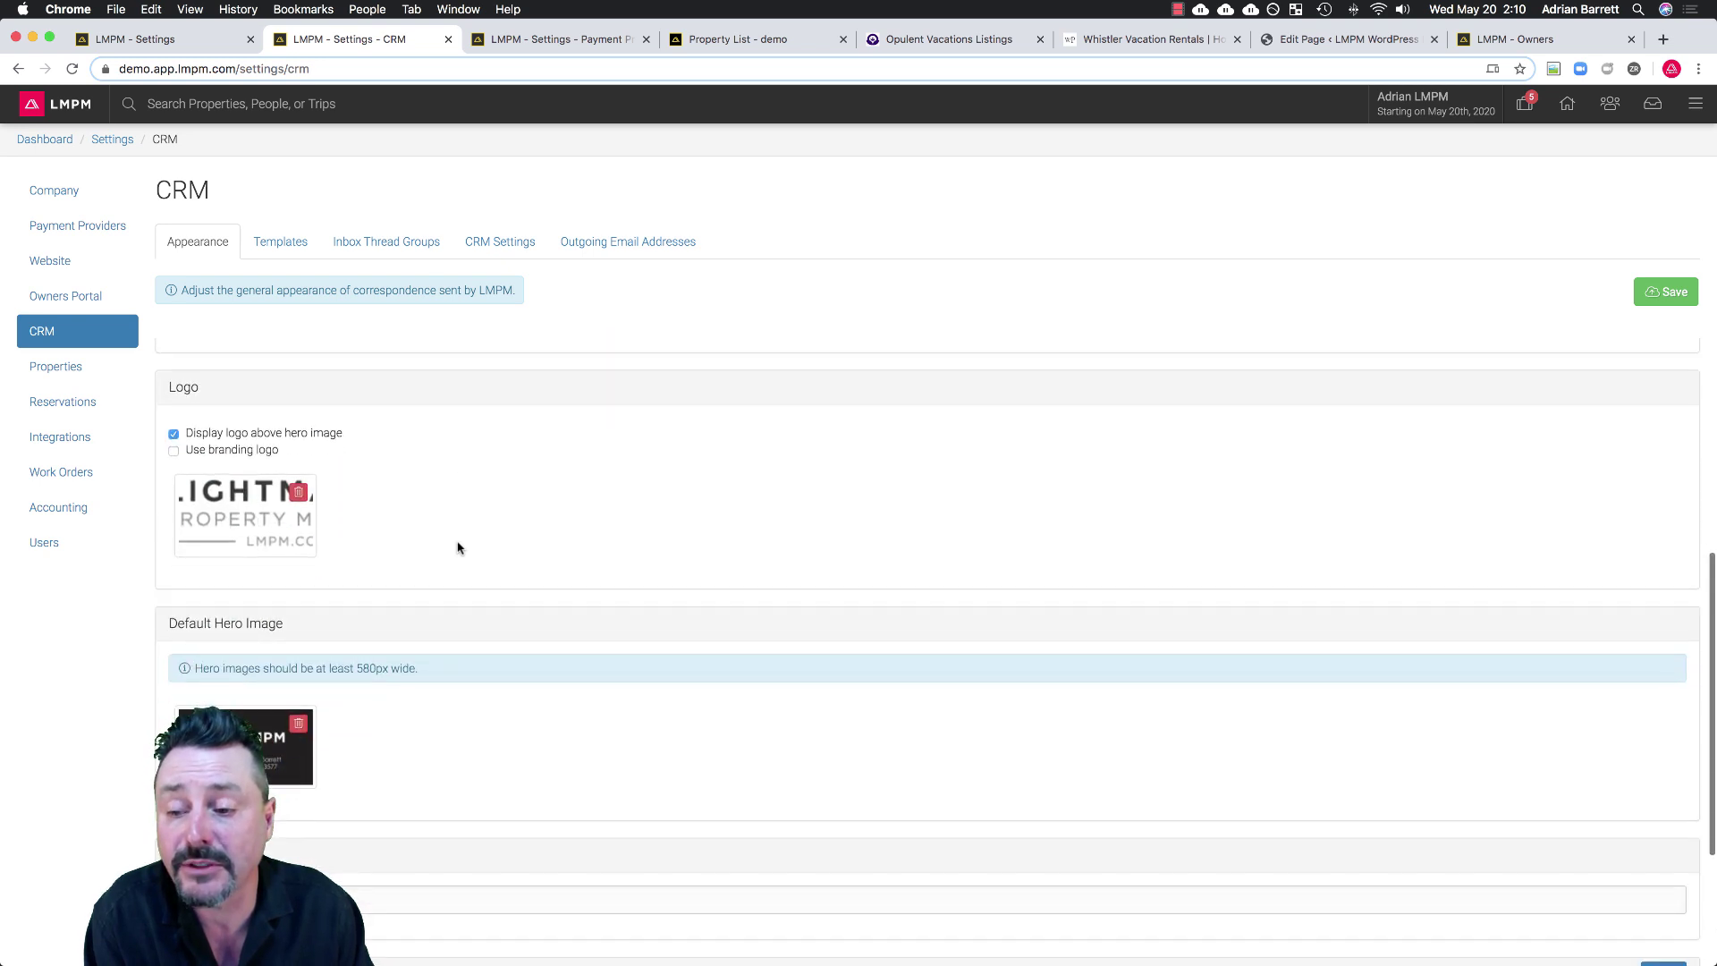
pyautogui.scroll(-3, 458, 548)
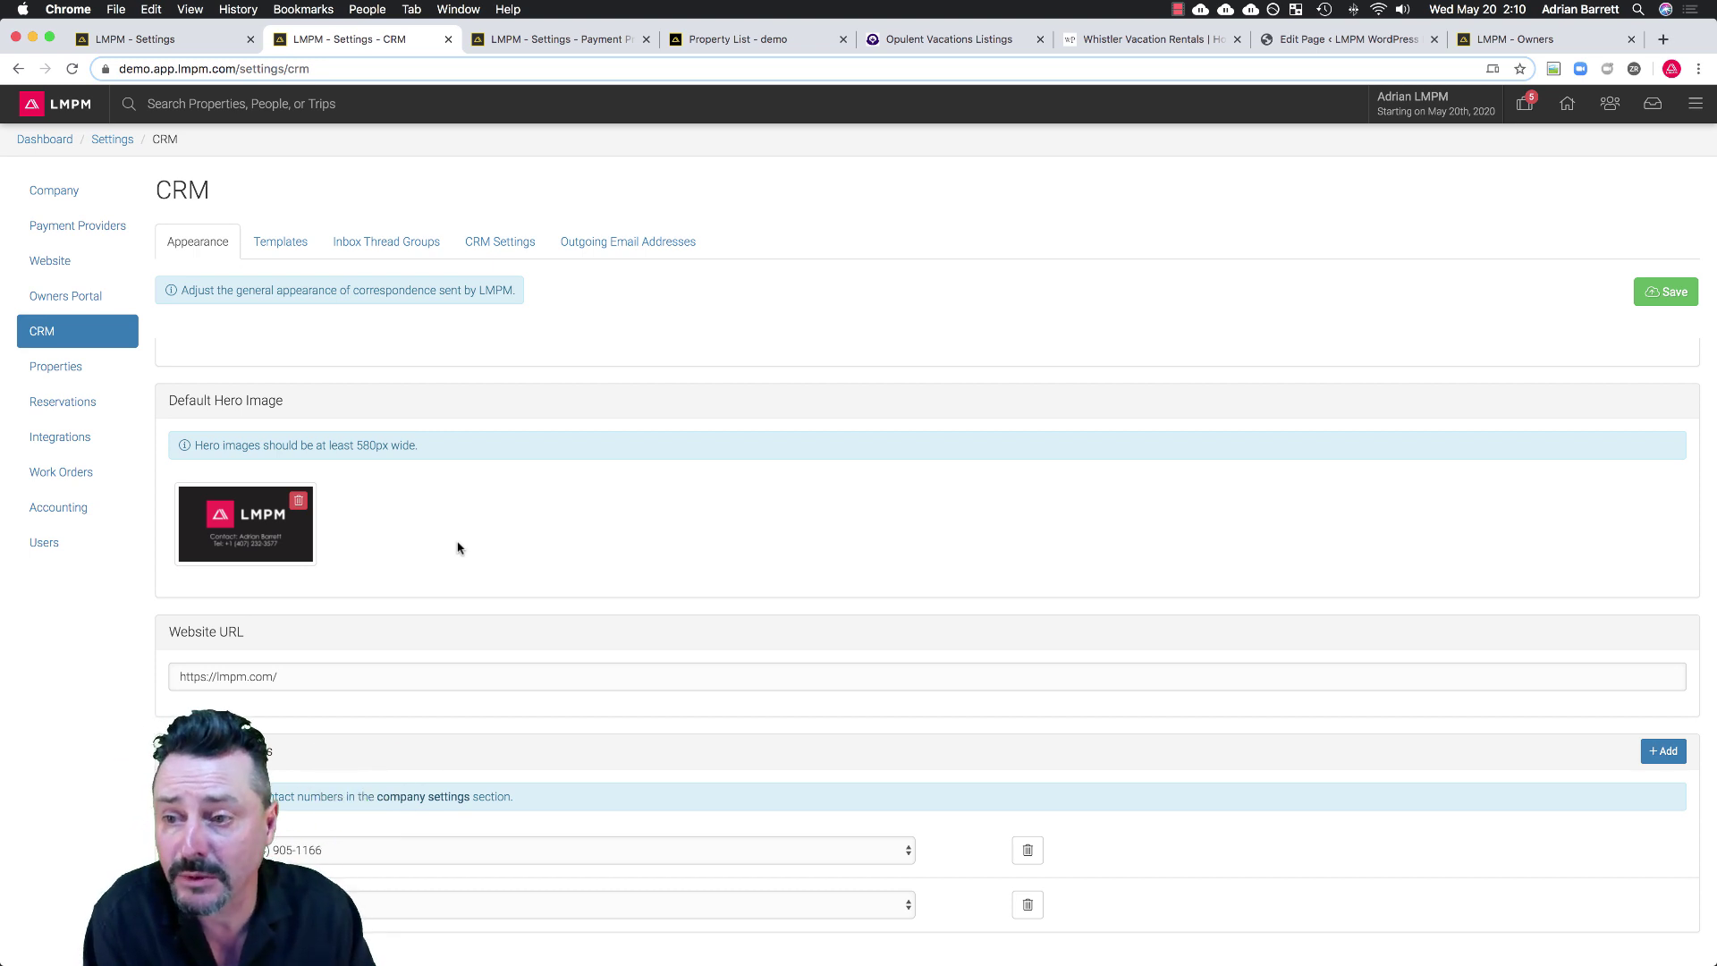
pyautogui.scroll(3, 458, 548)
# Look through the demo company's CRM templates and the default CRM templates of New Test Co 3434.
pyautogui.click(280, 245)
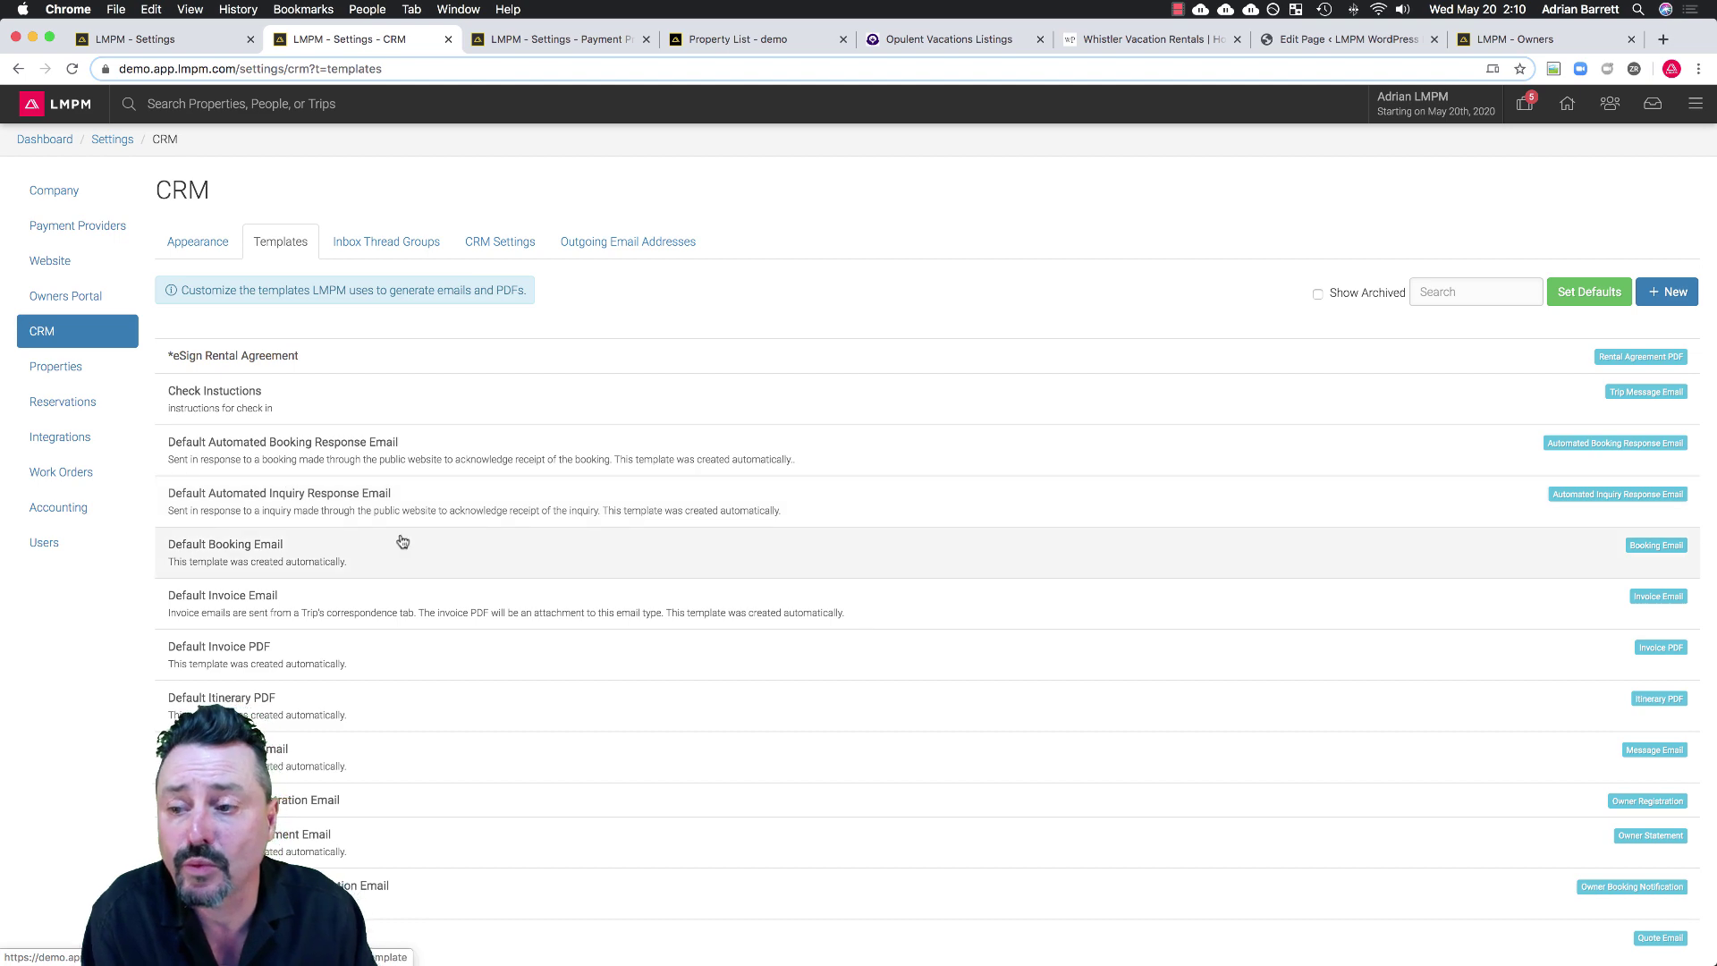
pyautogui.scroll(-5, 402, 542)
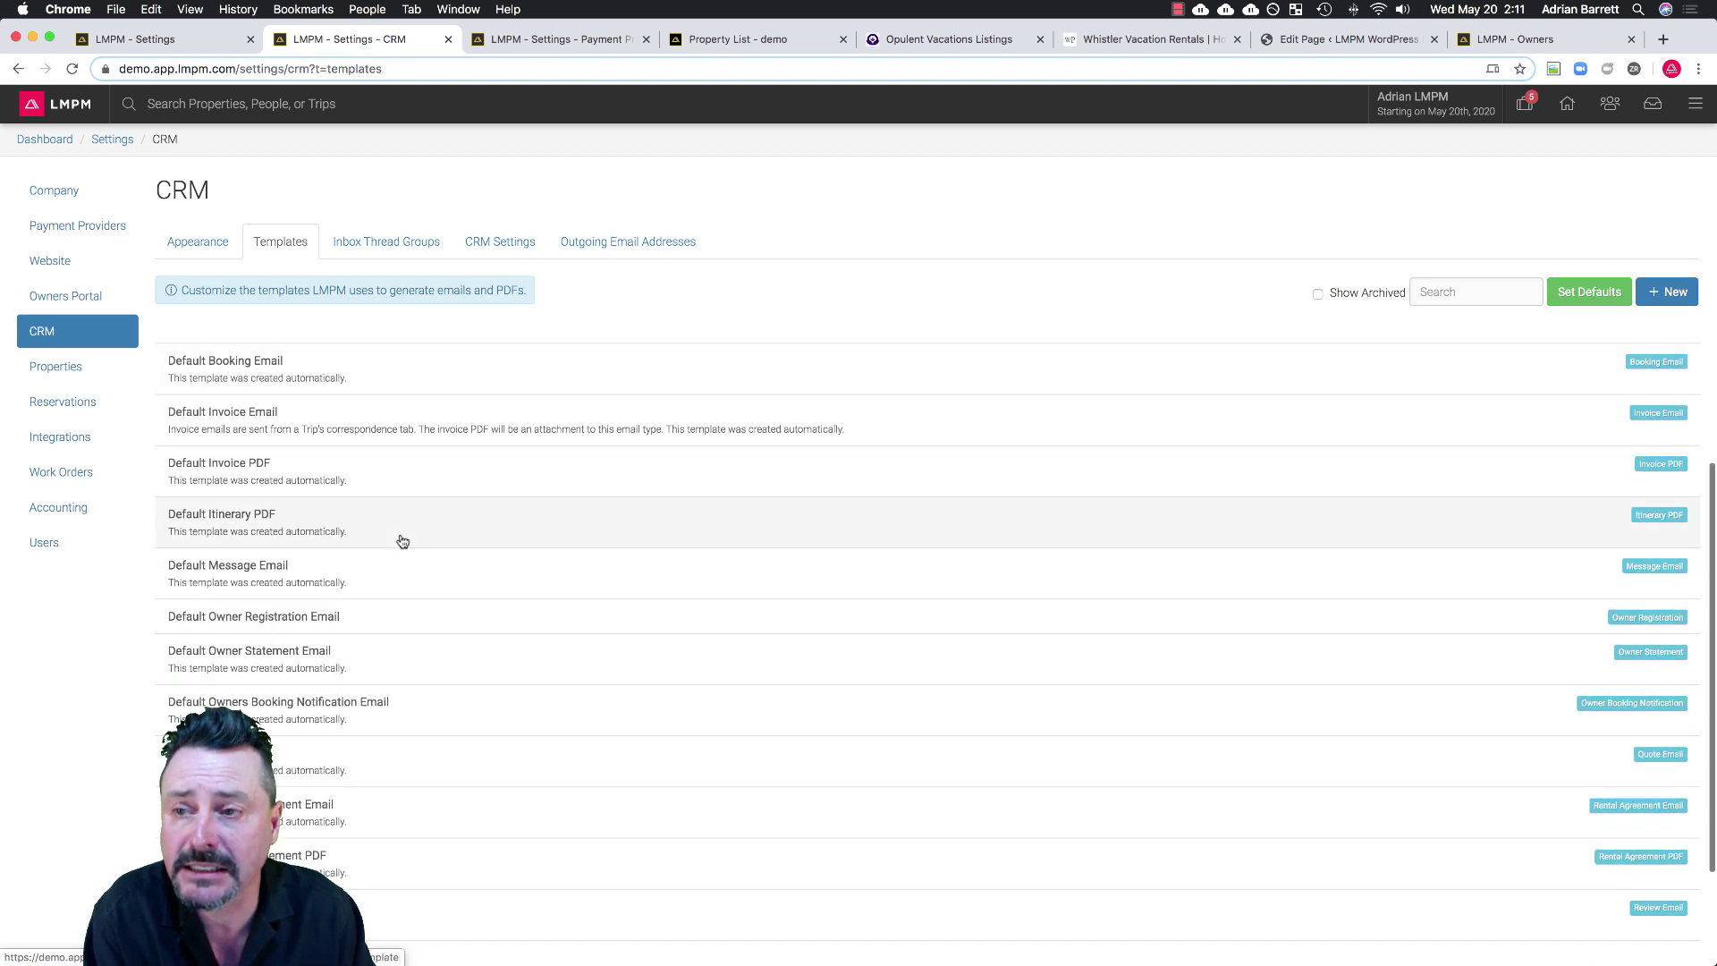
pyautogui.click(201, 40)
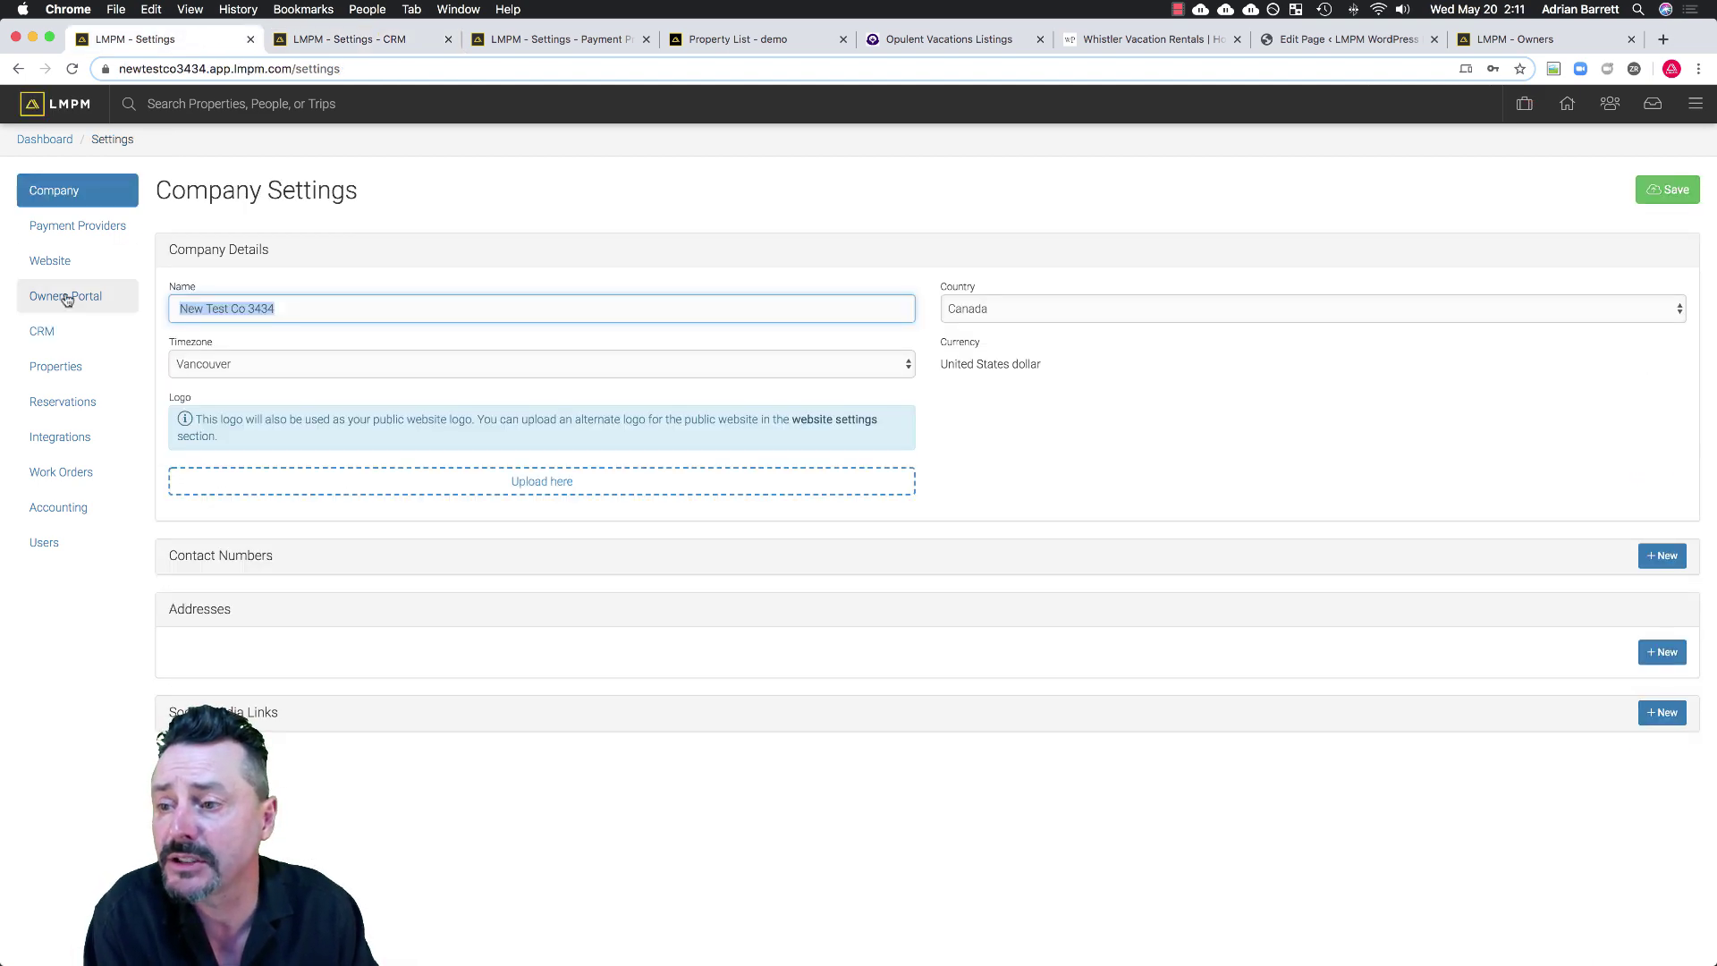
pyautogui.click(52, 335)
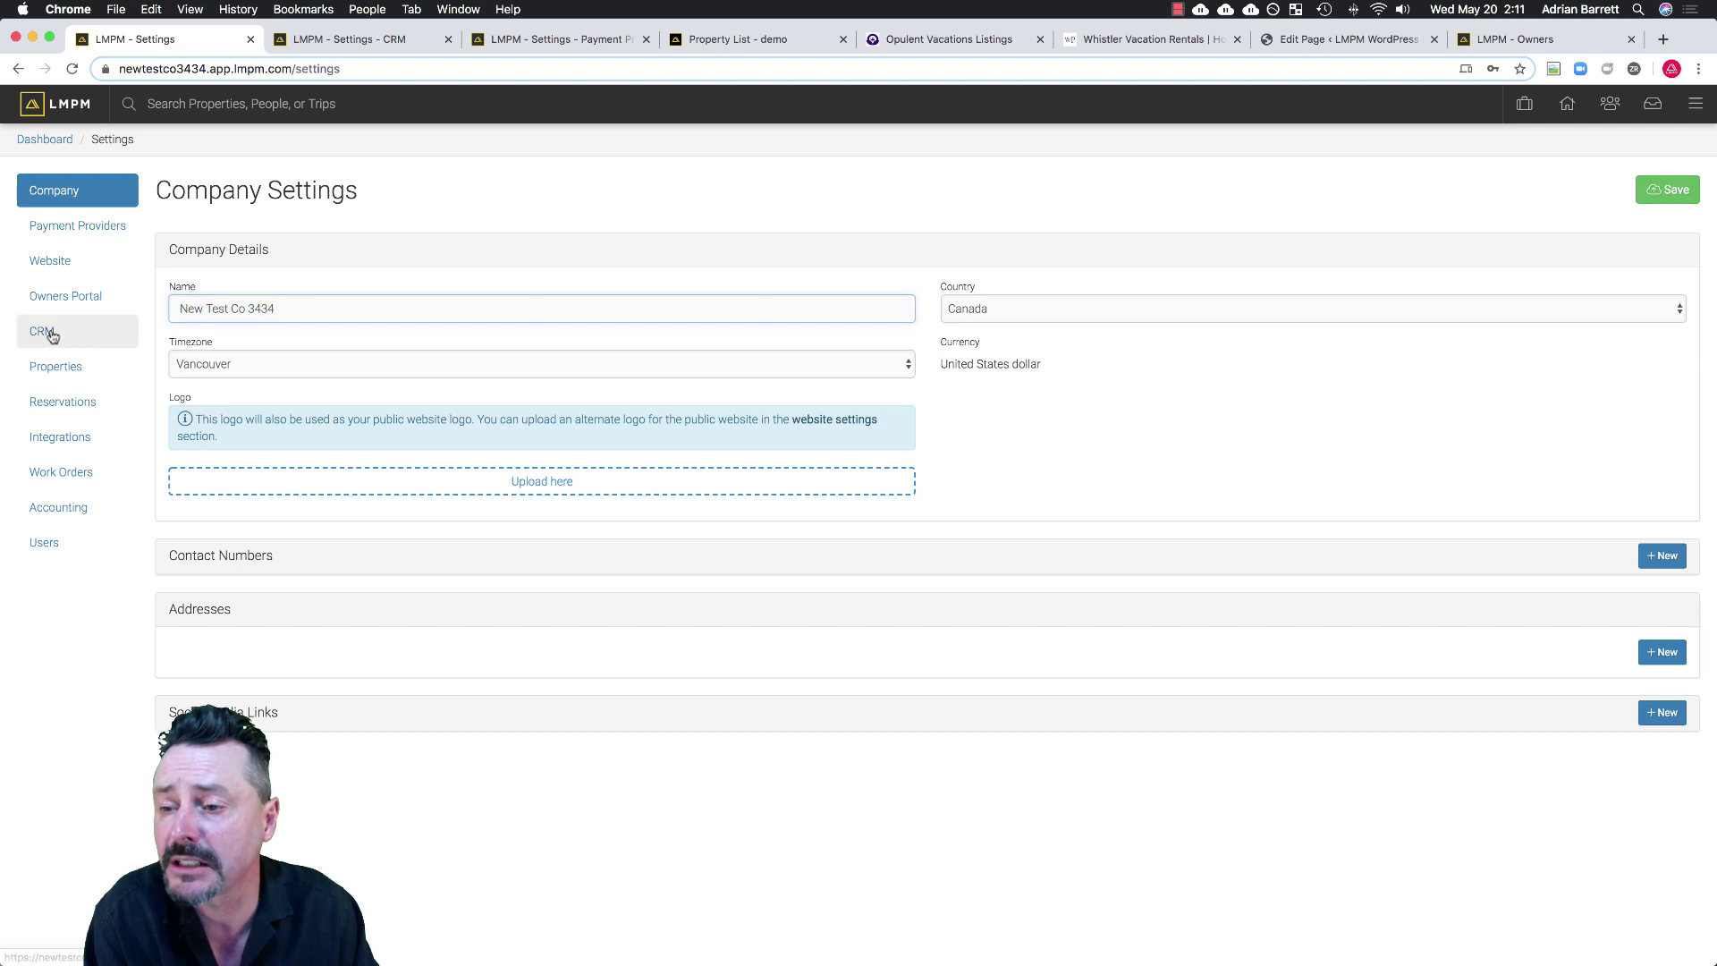
pyautogui.click(286, 243)
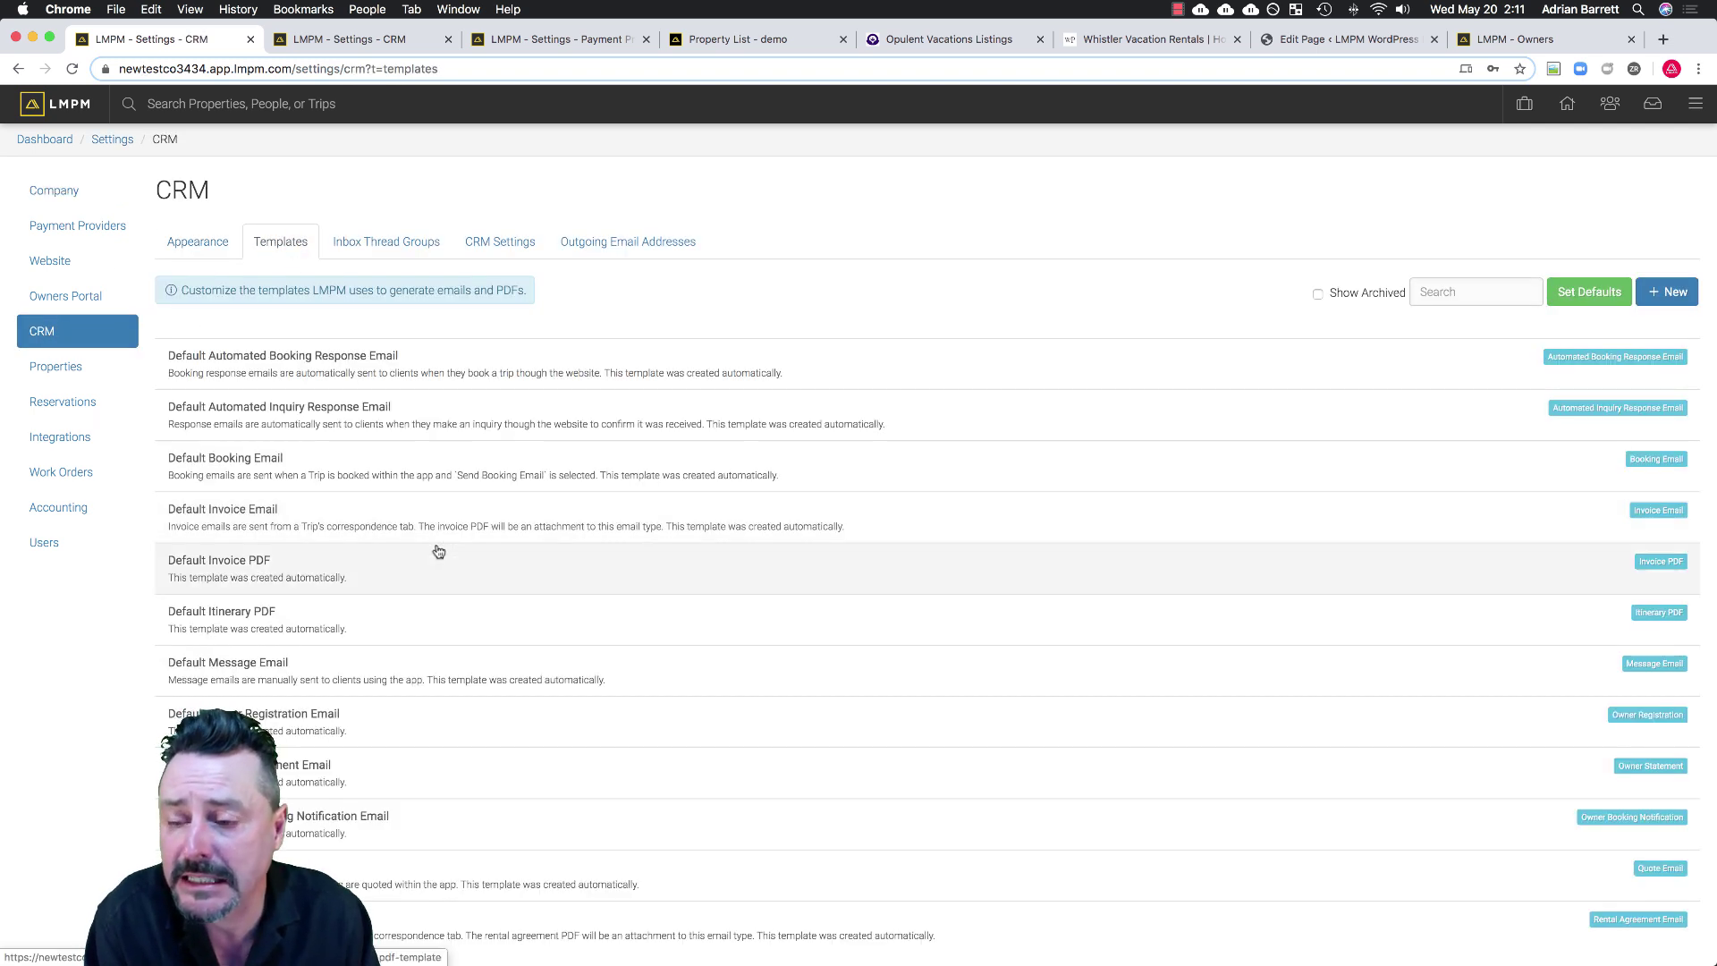
pyautogui.scroll(-3, 438, 552)
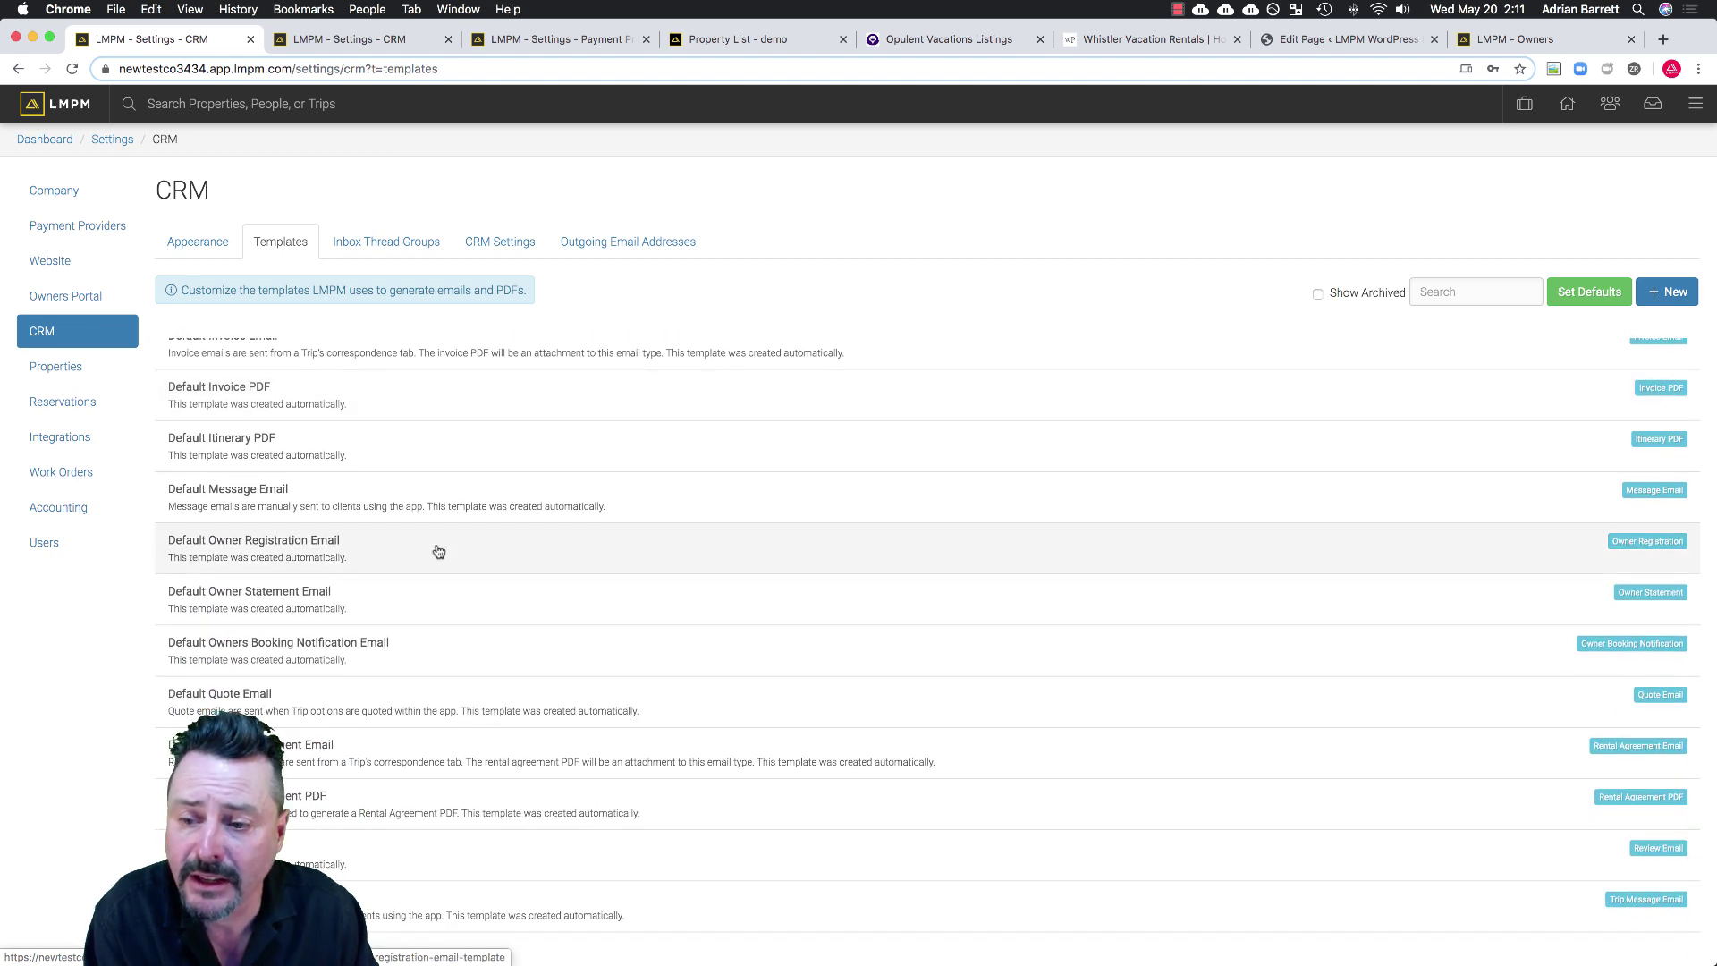
pyautogui.scroll(3, 438, 552)
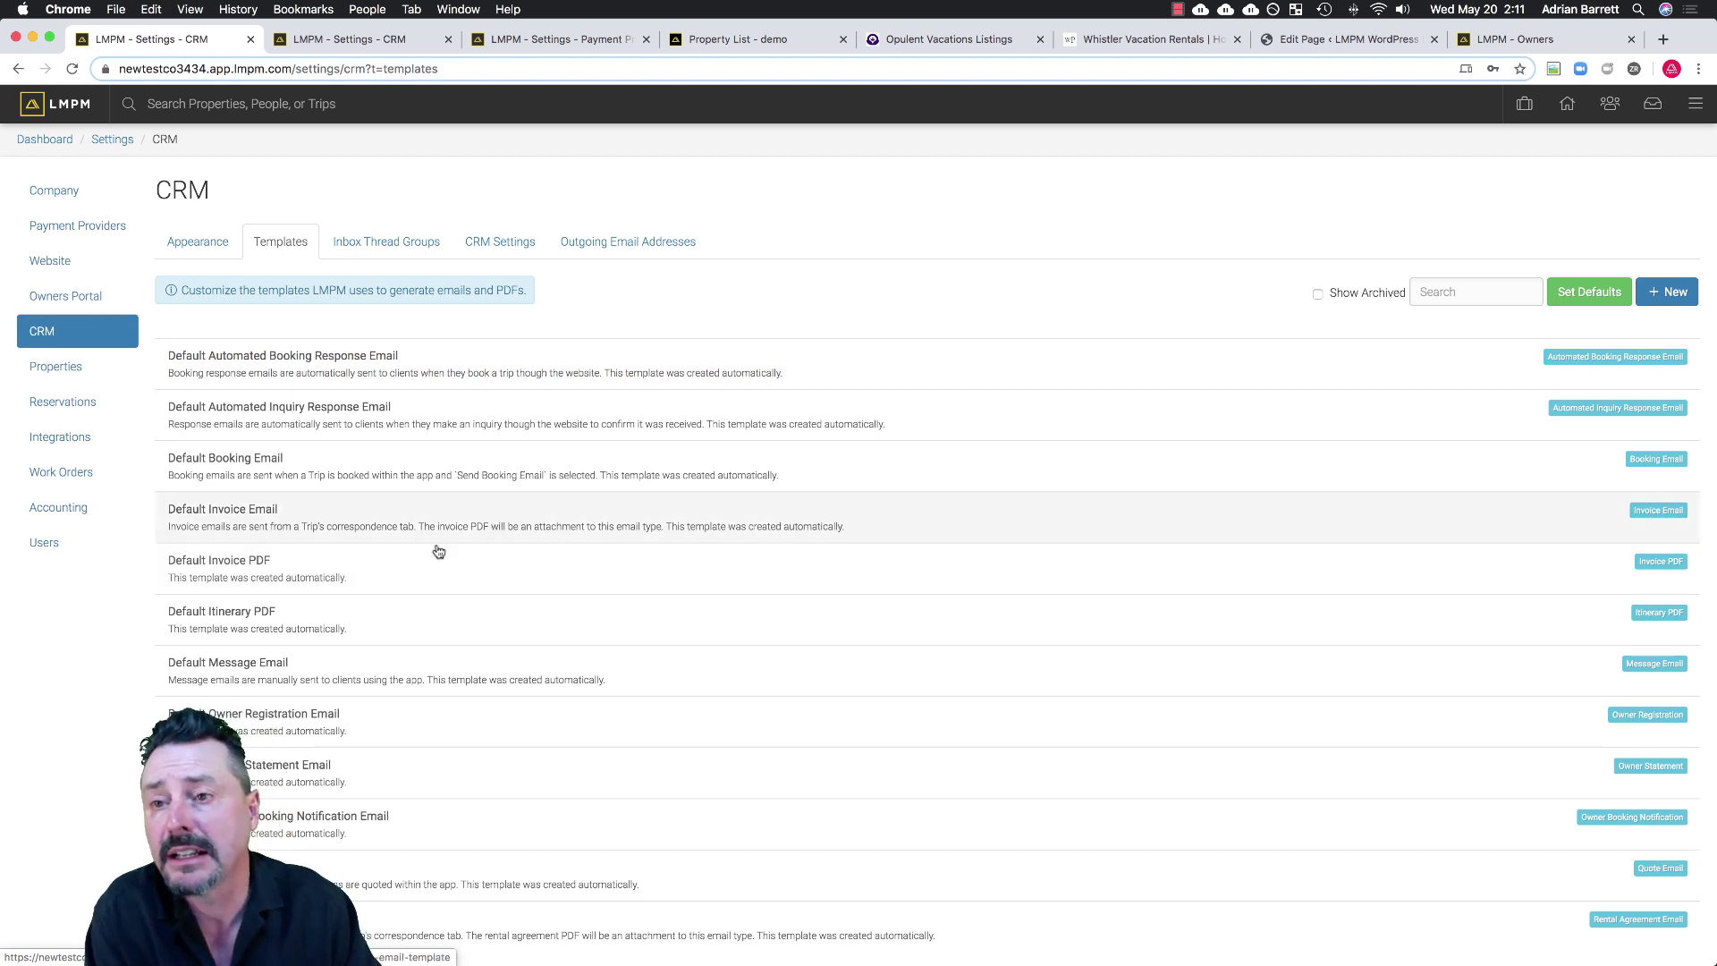
# Return to the demo company's CRM templates and open the Default Owner Statement Email template for editing.
pyautogui.click(349, 40)
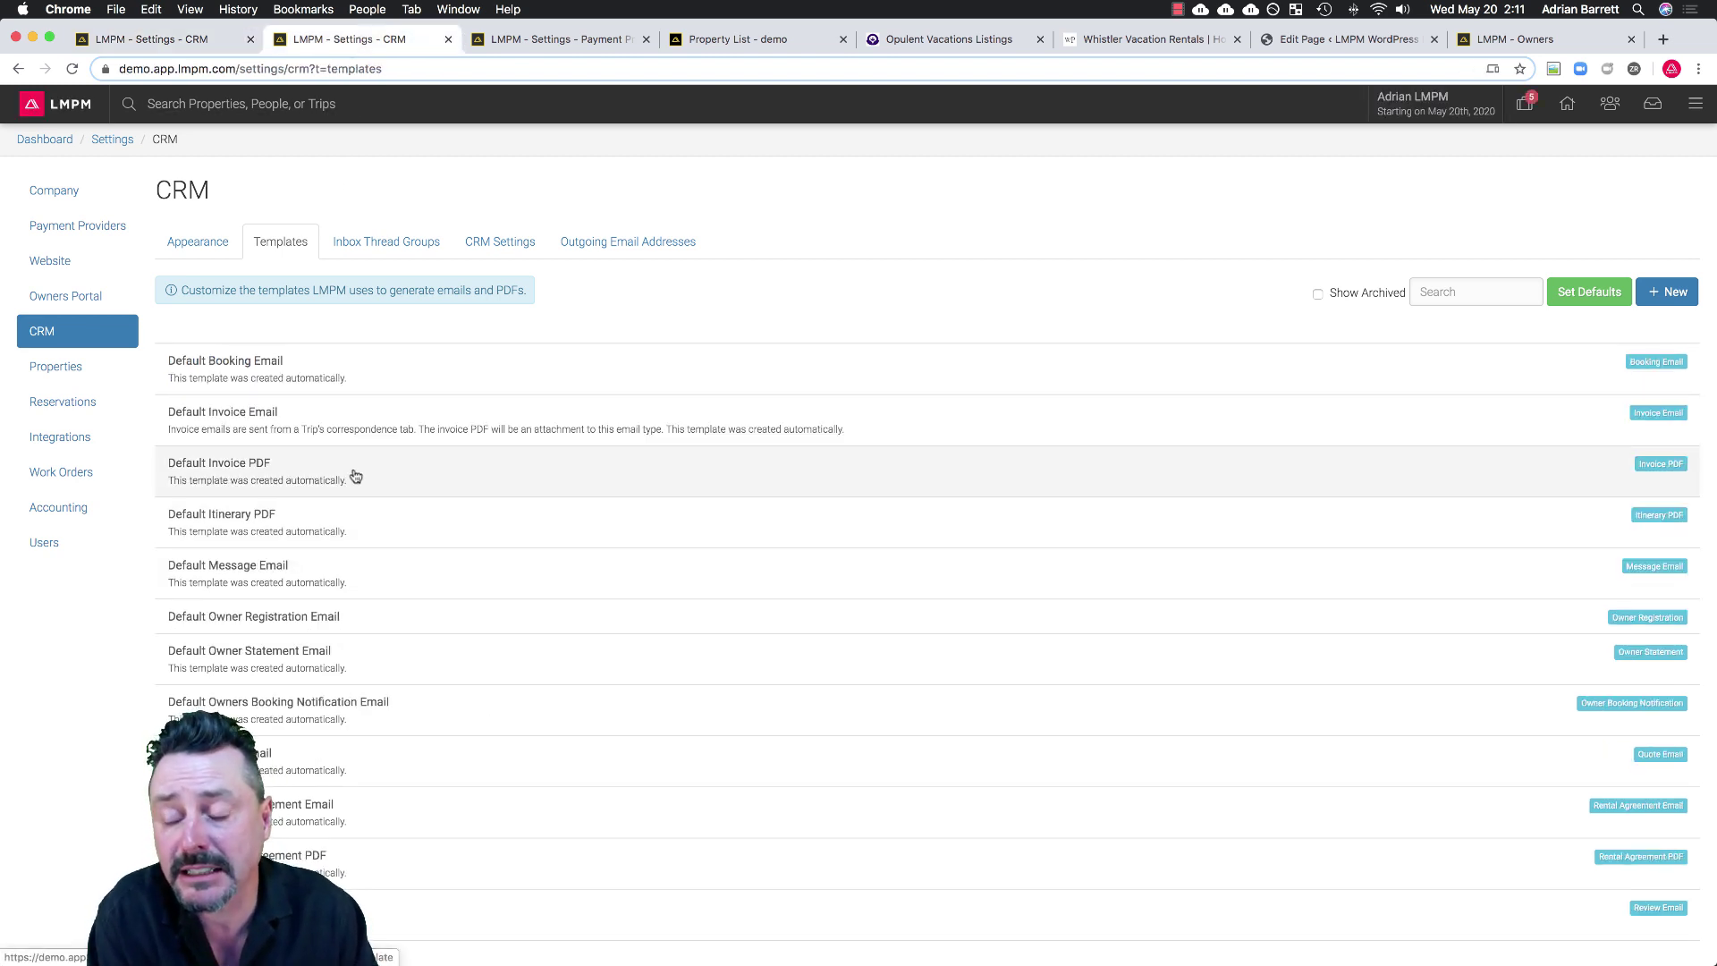
pyautogui.scroll(-2, 368, 659)
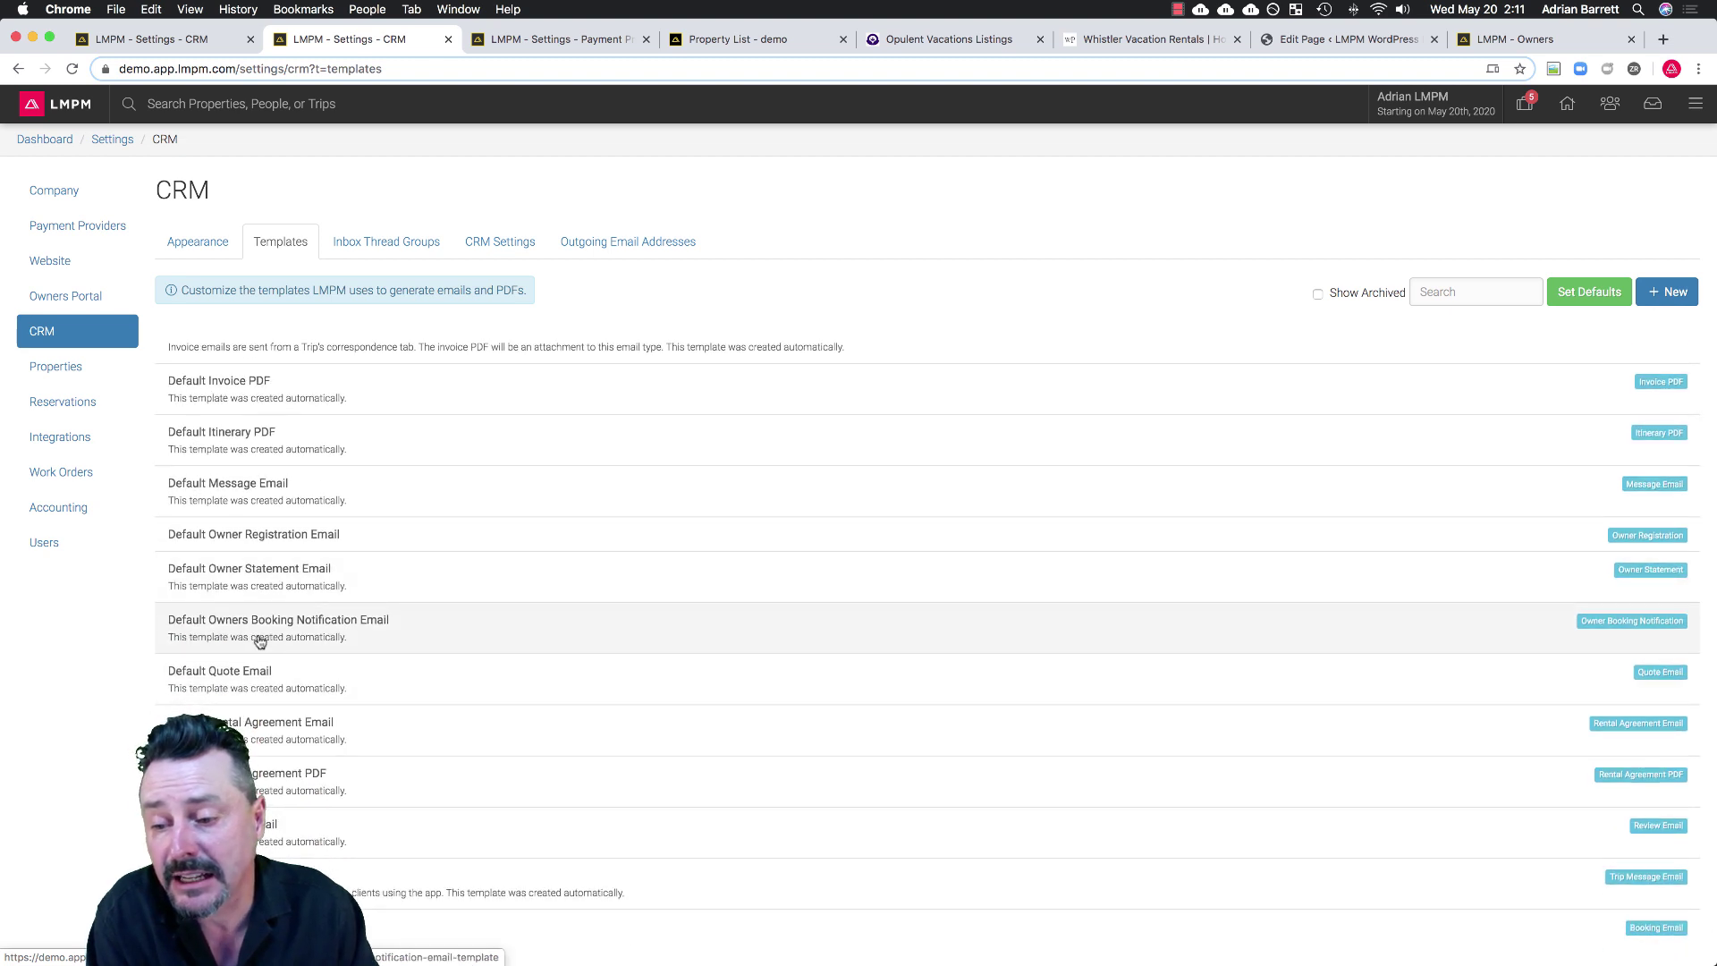
pyautogui.click(255, 585)
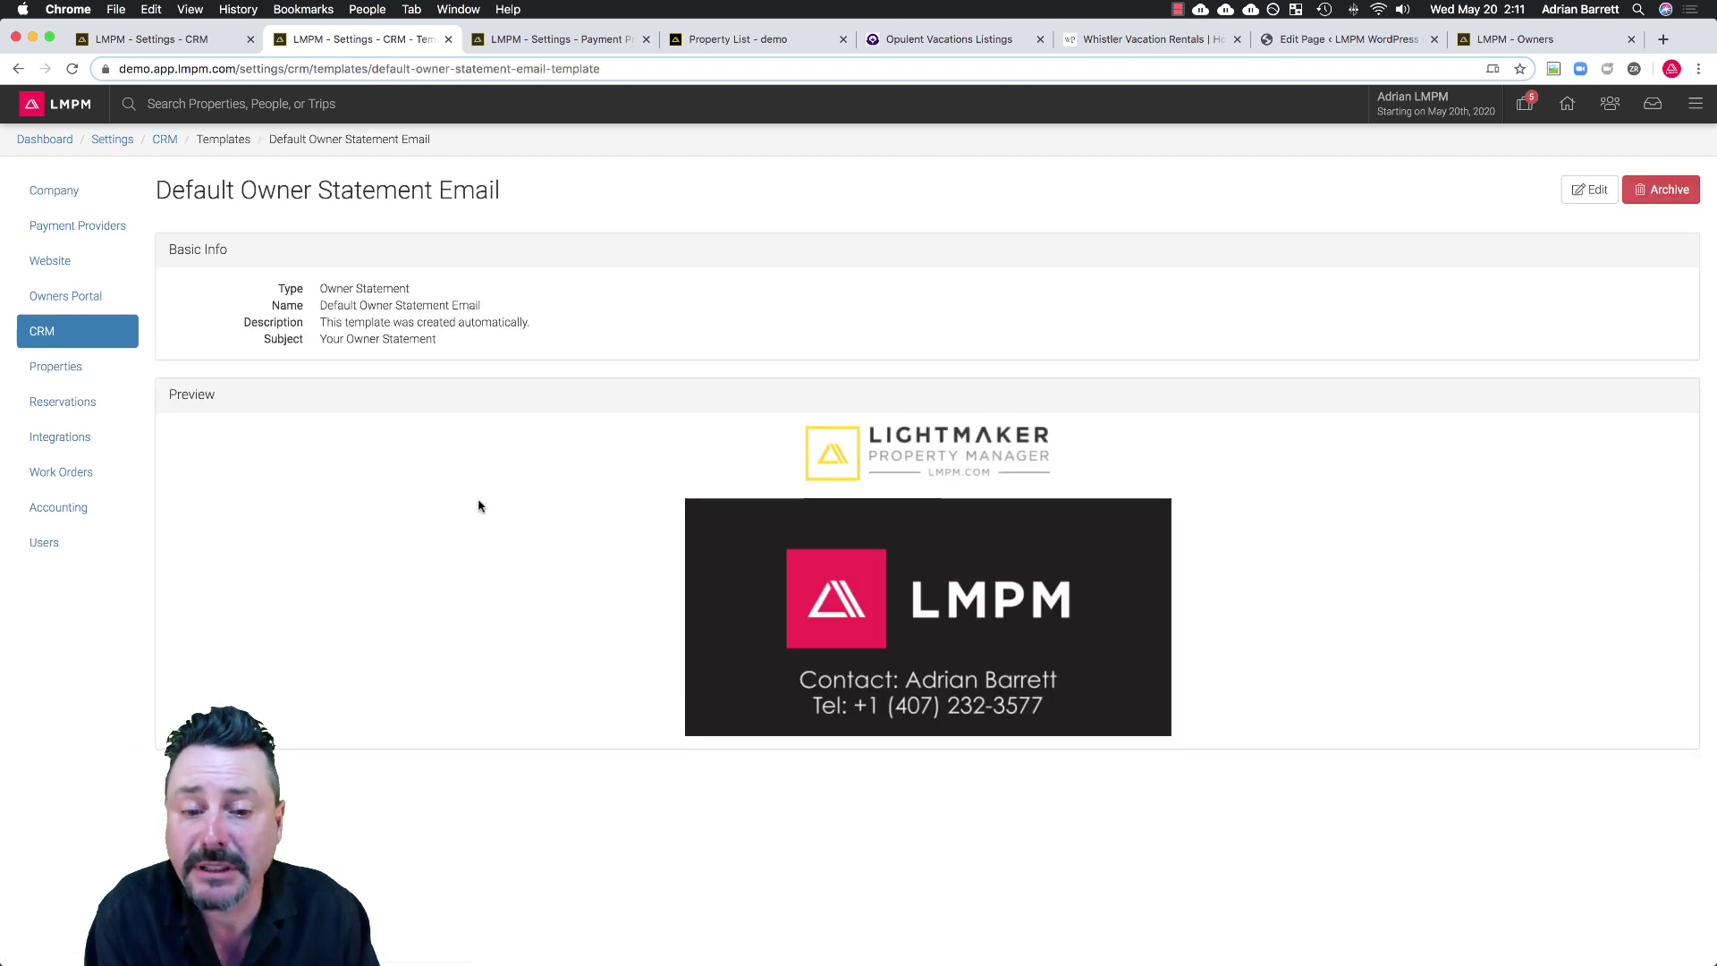
pyautogui.click(1590, 189)
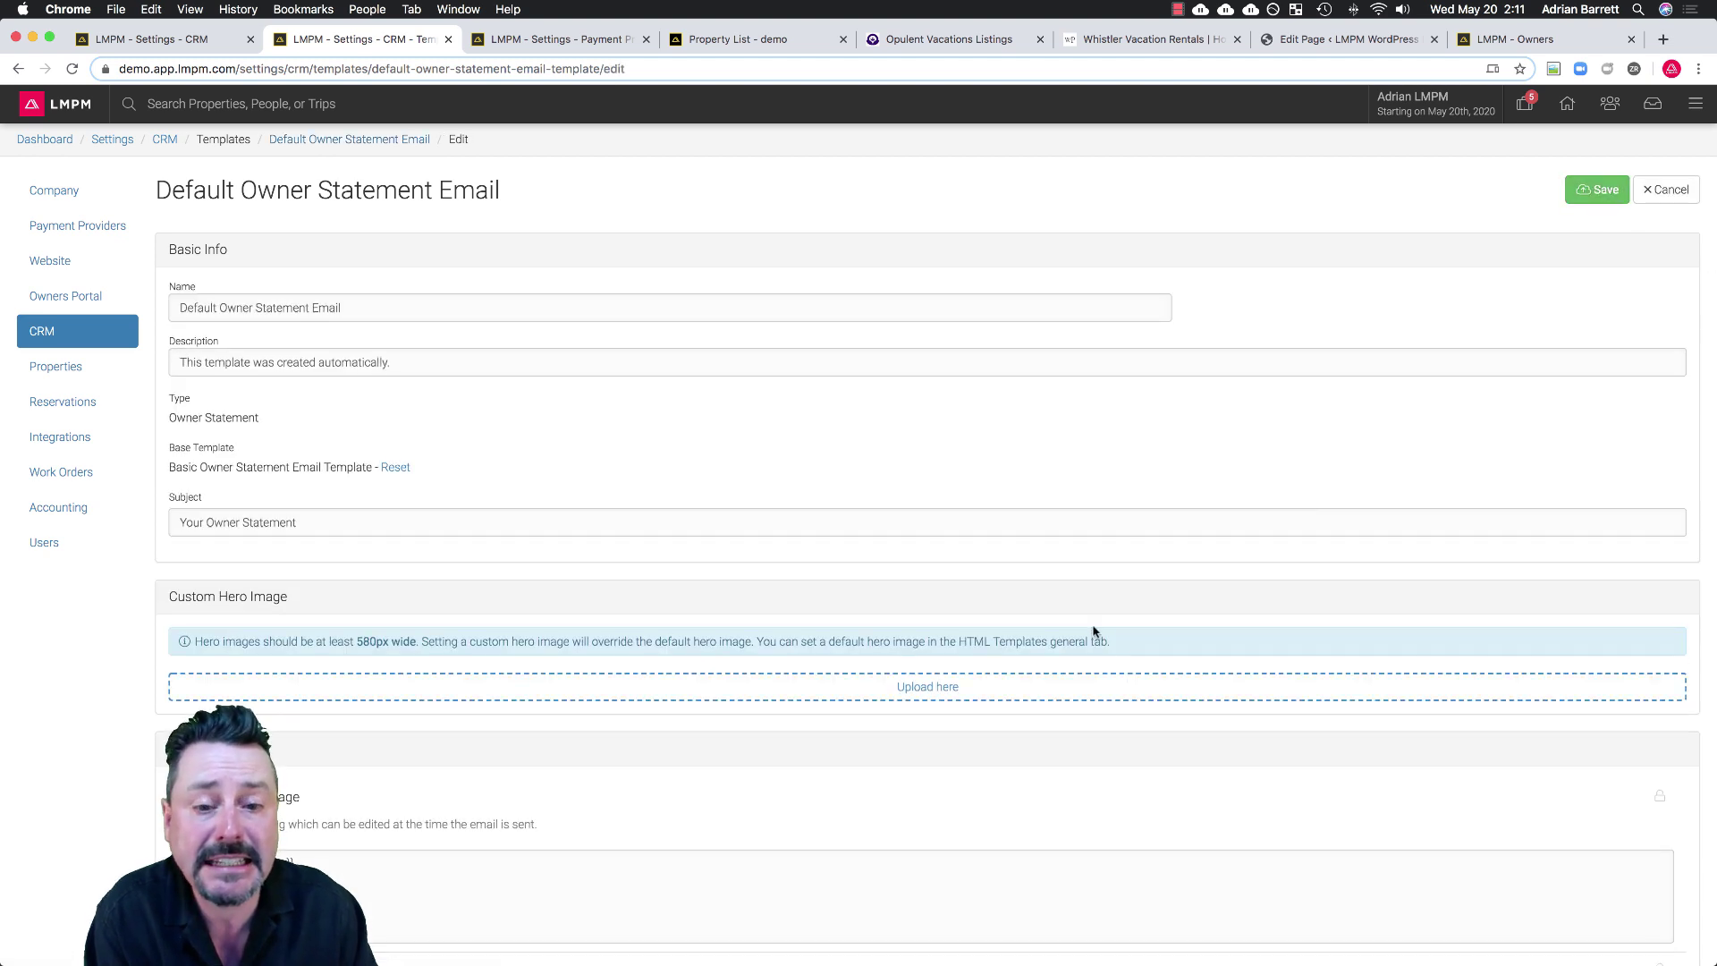
# Try inserting the client First Name dynamic content into the template's empty text block, and cancel the edit.
pyautogui.scroll(-3, 894, 673)
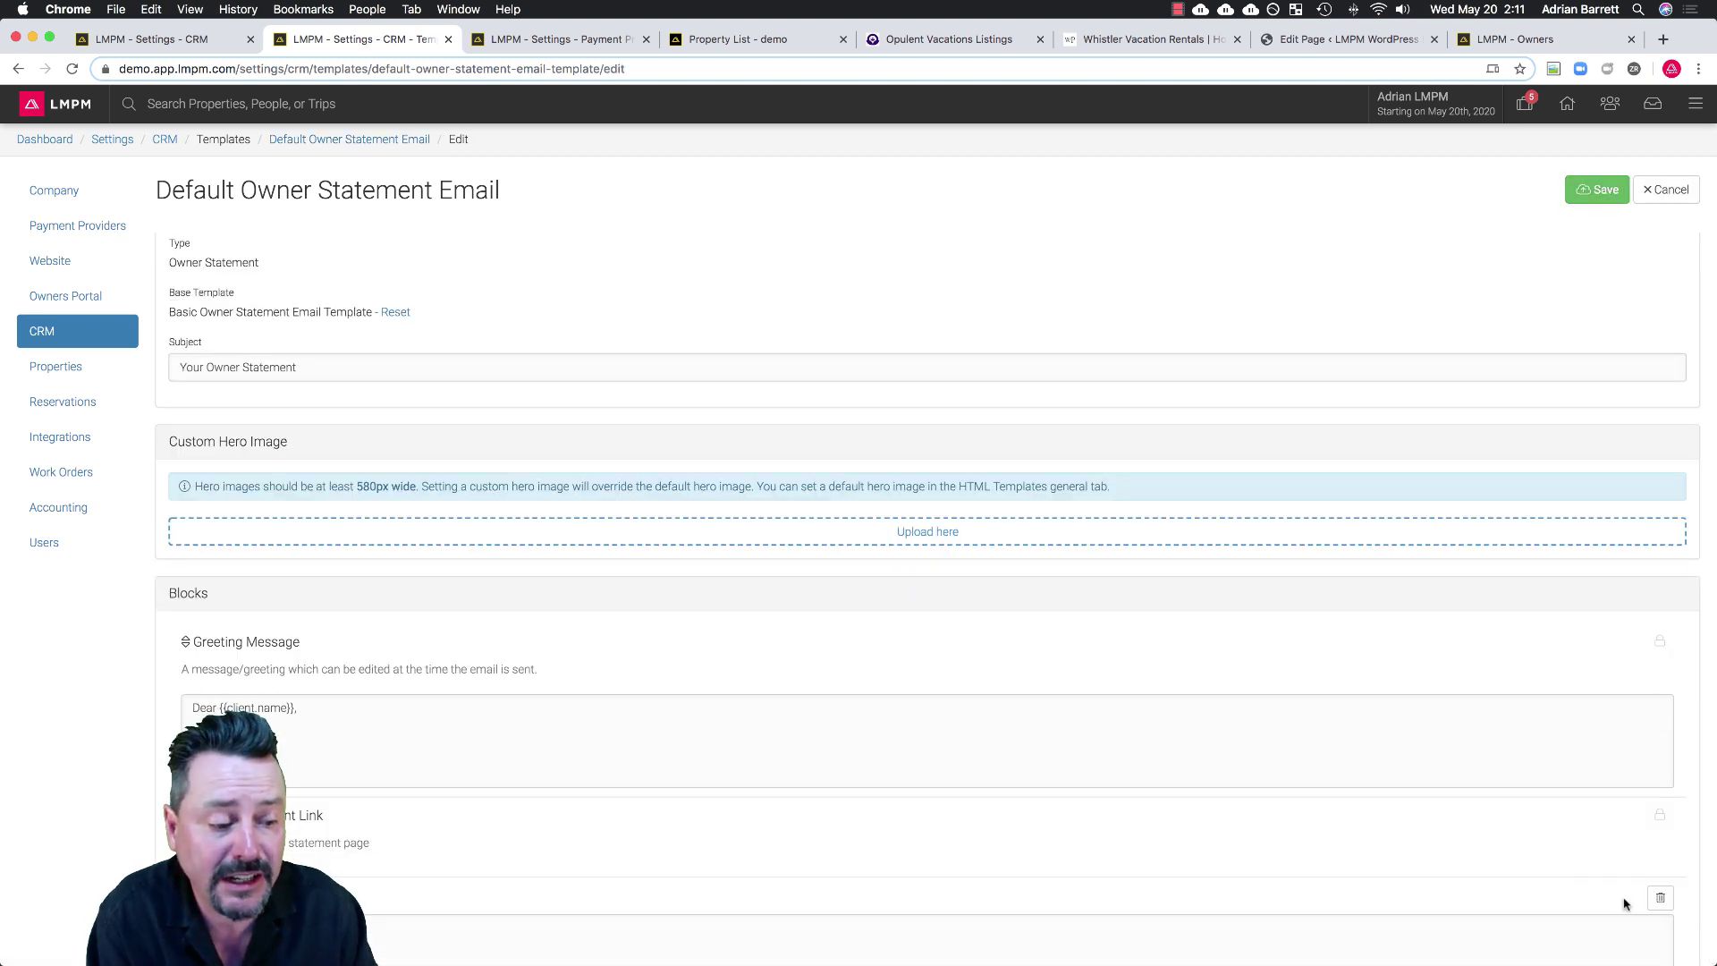
pyautogui.scroll(-2, 1241, 845)
pyautogui.click(1194, 841)
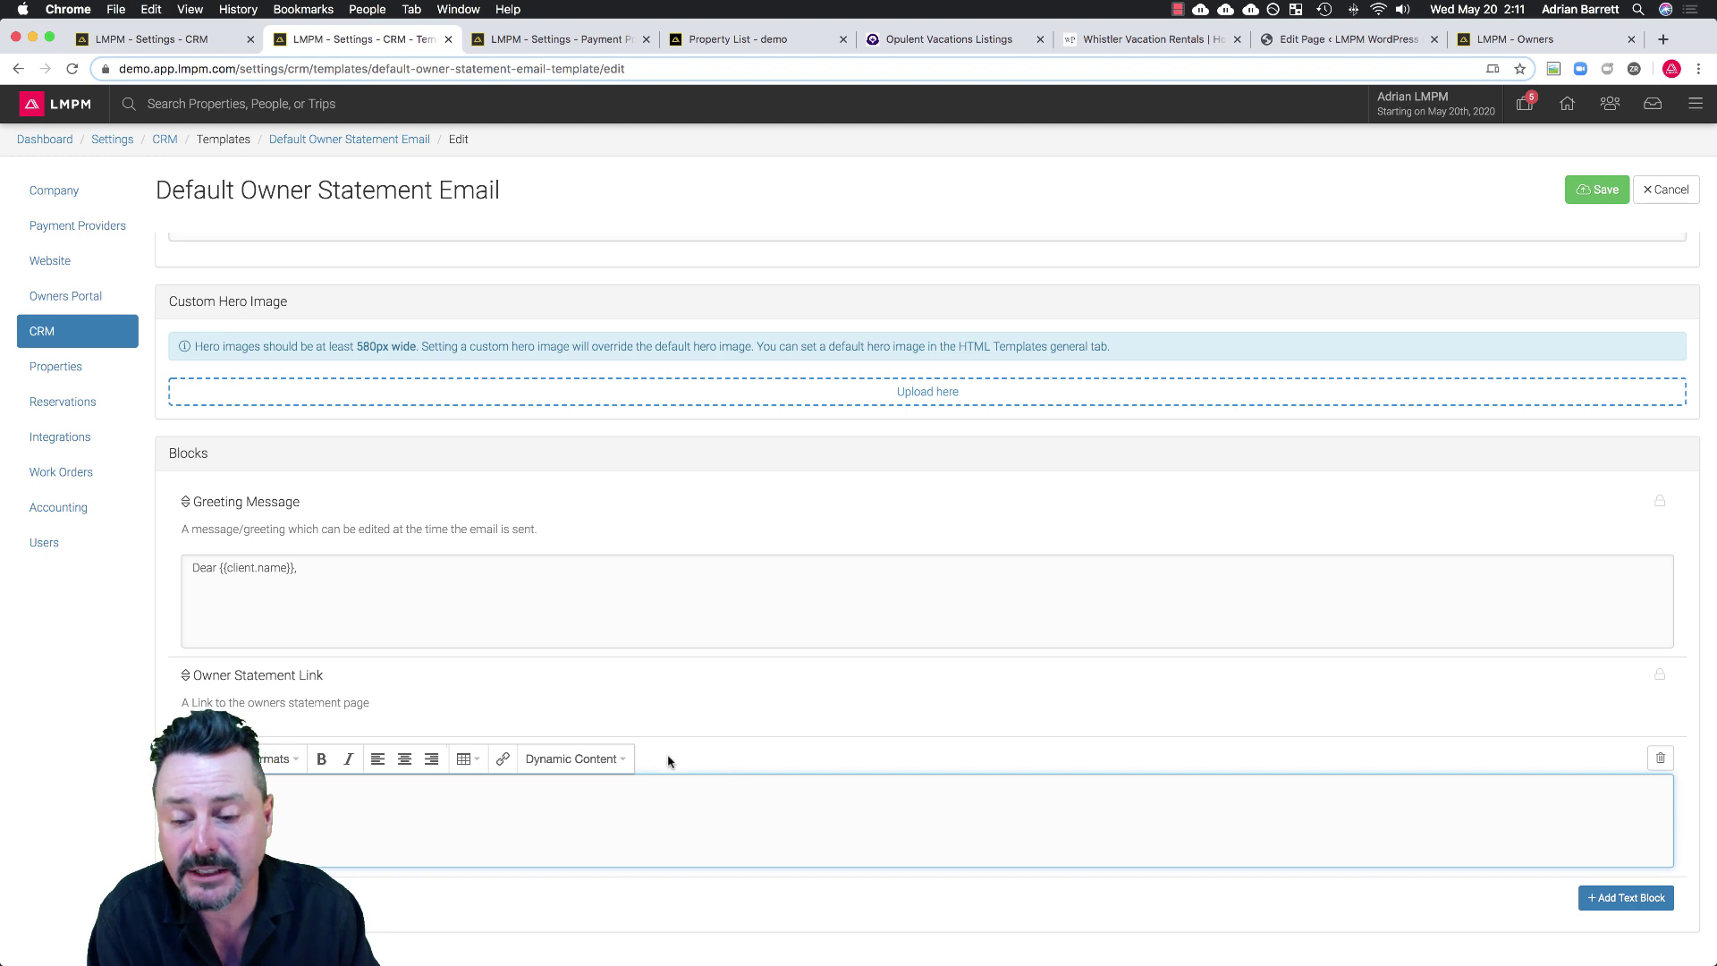
pyautogui.click(572, 758)
pyautogui.moveTo(614, 788)
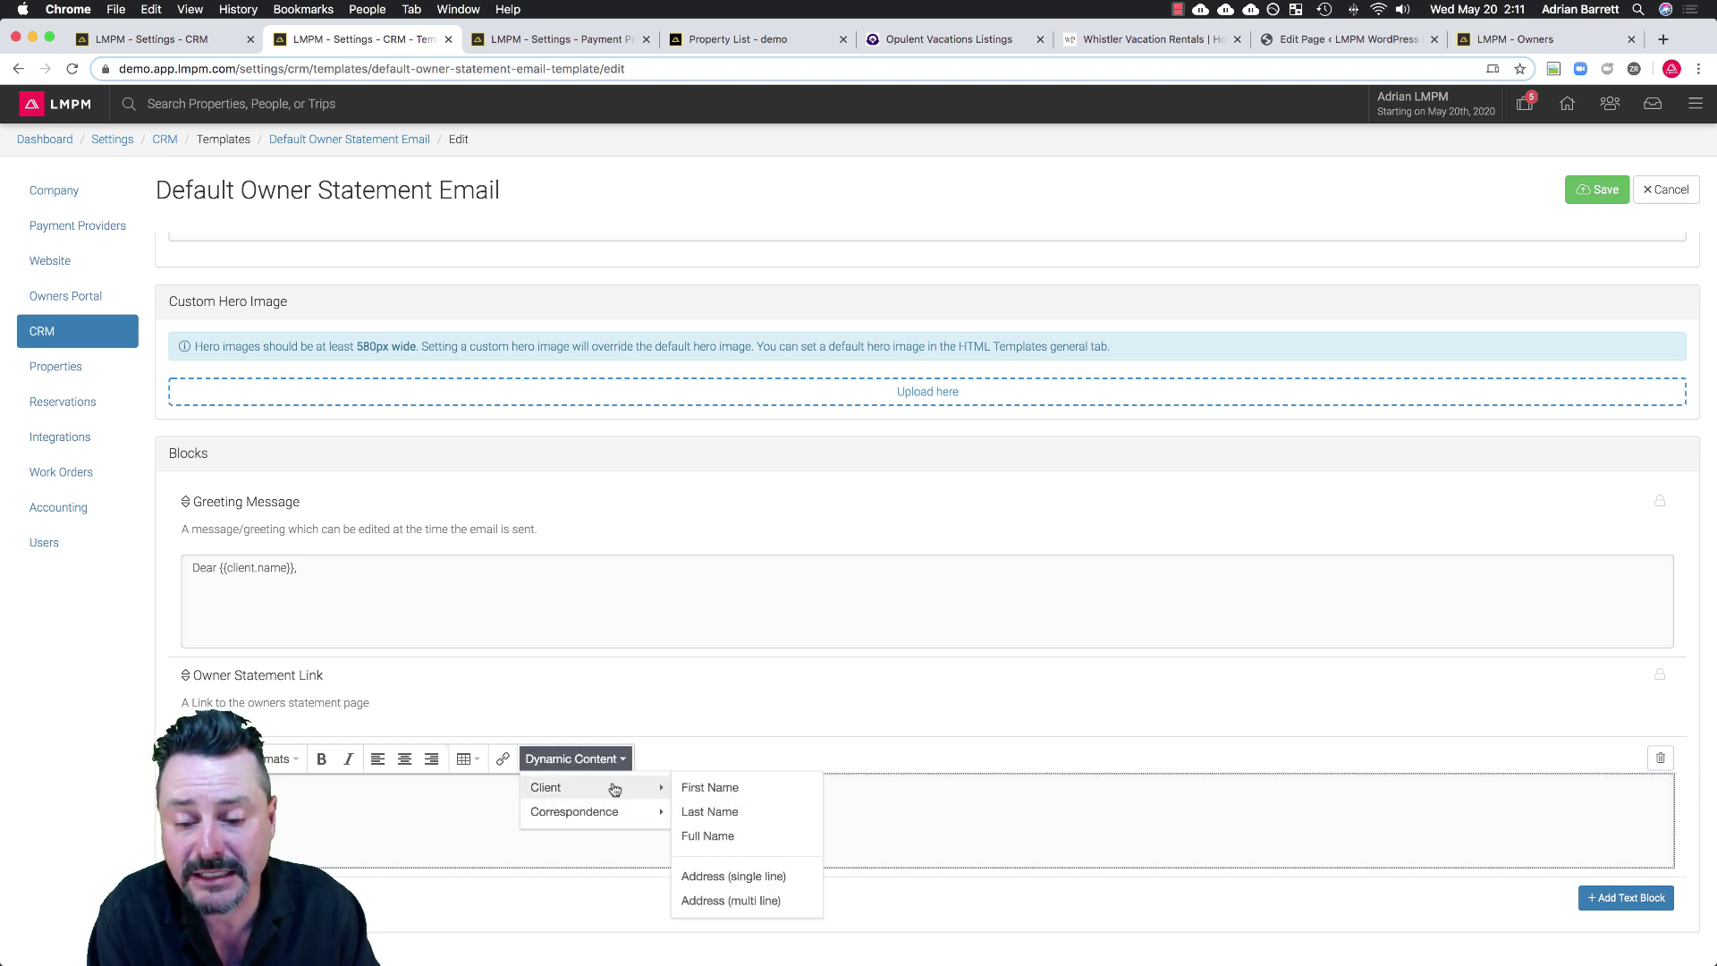
pyautogui.click(709, 787)
pyautogui.click(1665, 189)
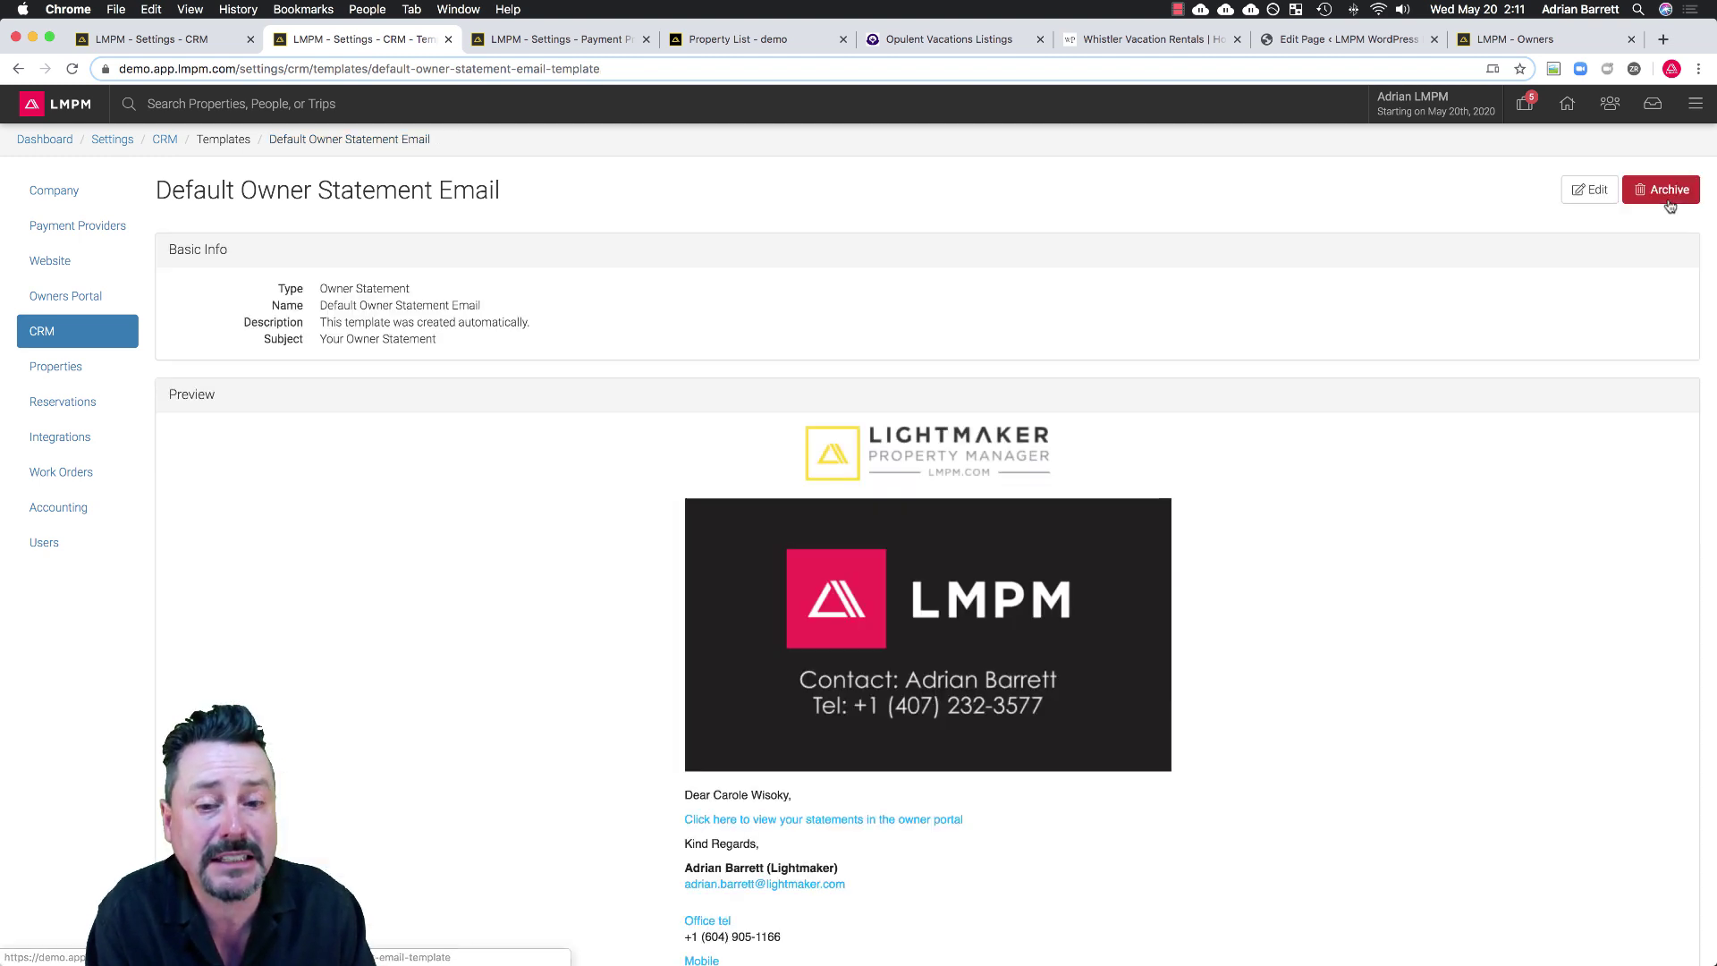
# Return to the CRM templates list and review the demo company's inbox thread groups.
pyautogui.click(19, 69)
pyautogui.click(19, 69)
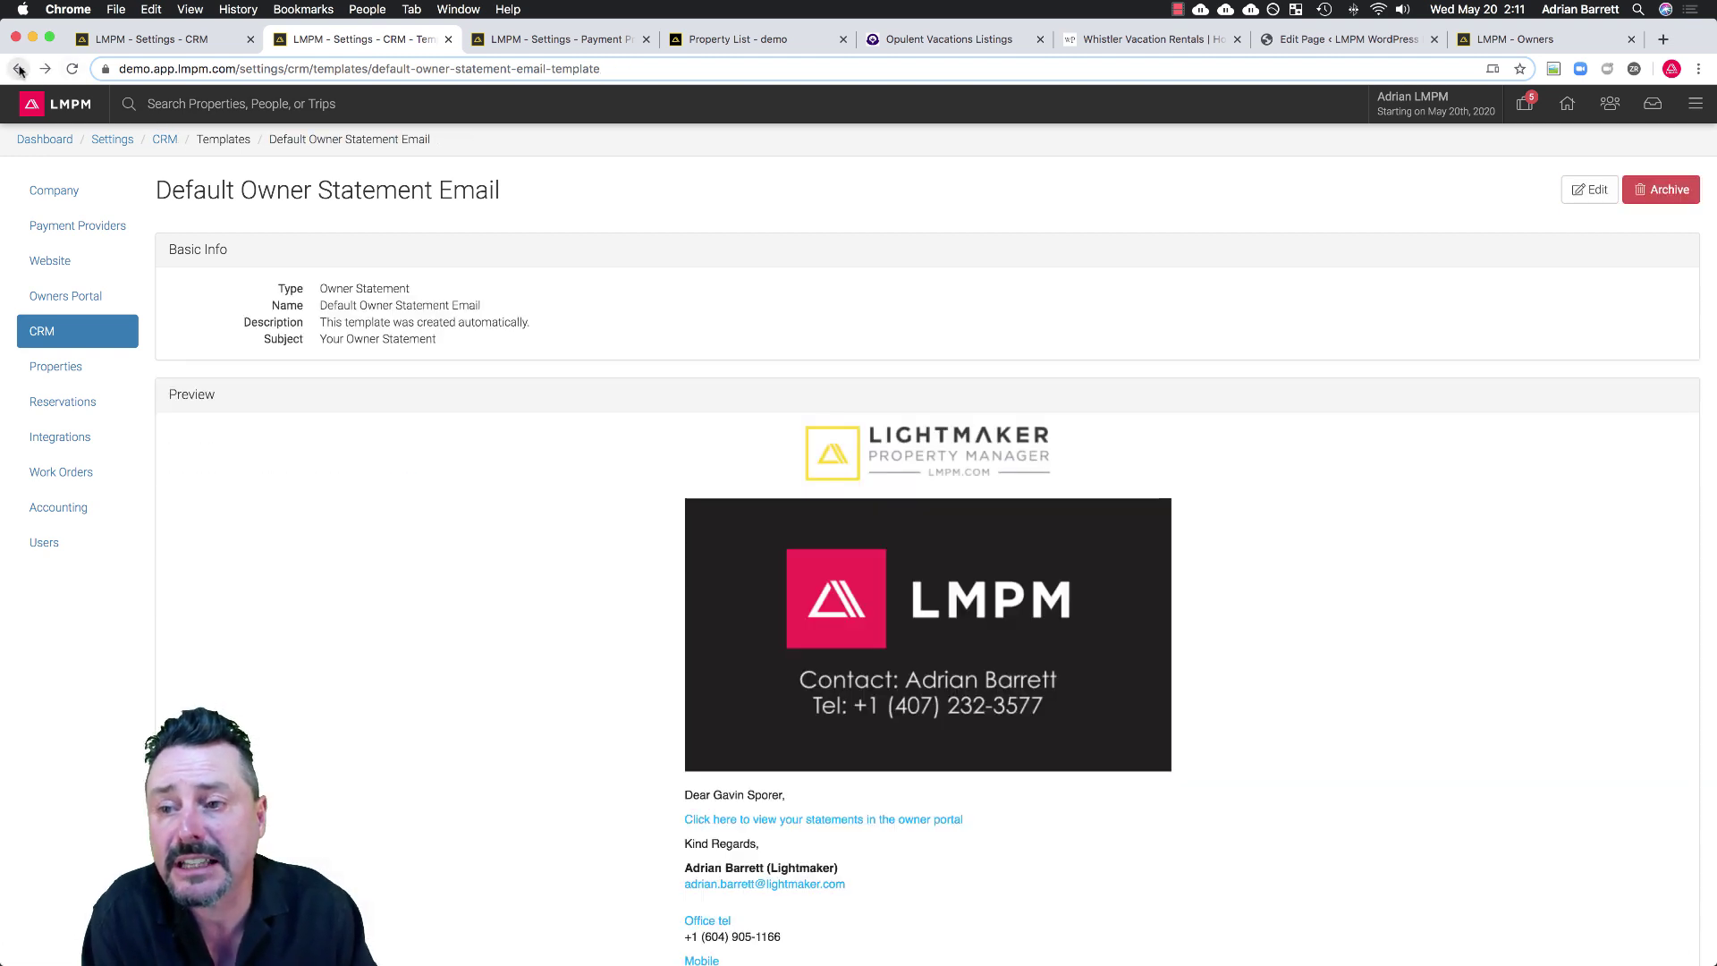
pyautogui.click(19, 69)
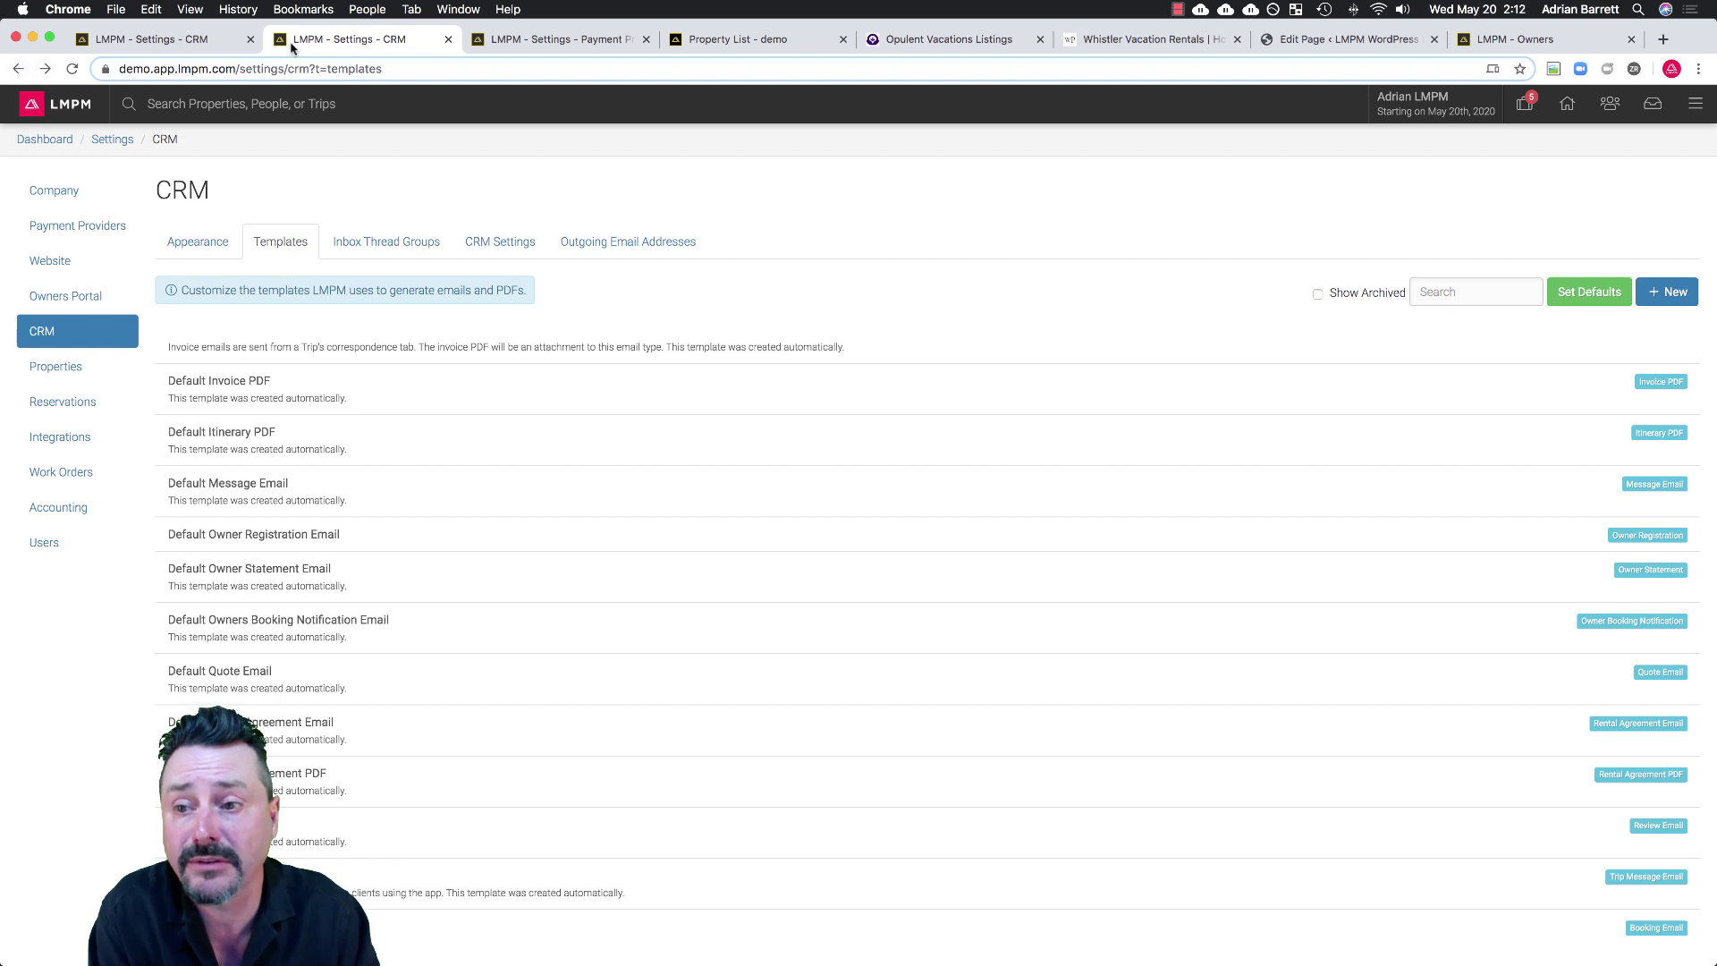
pyautogui.click(388, 247)
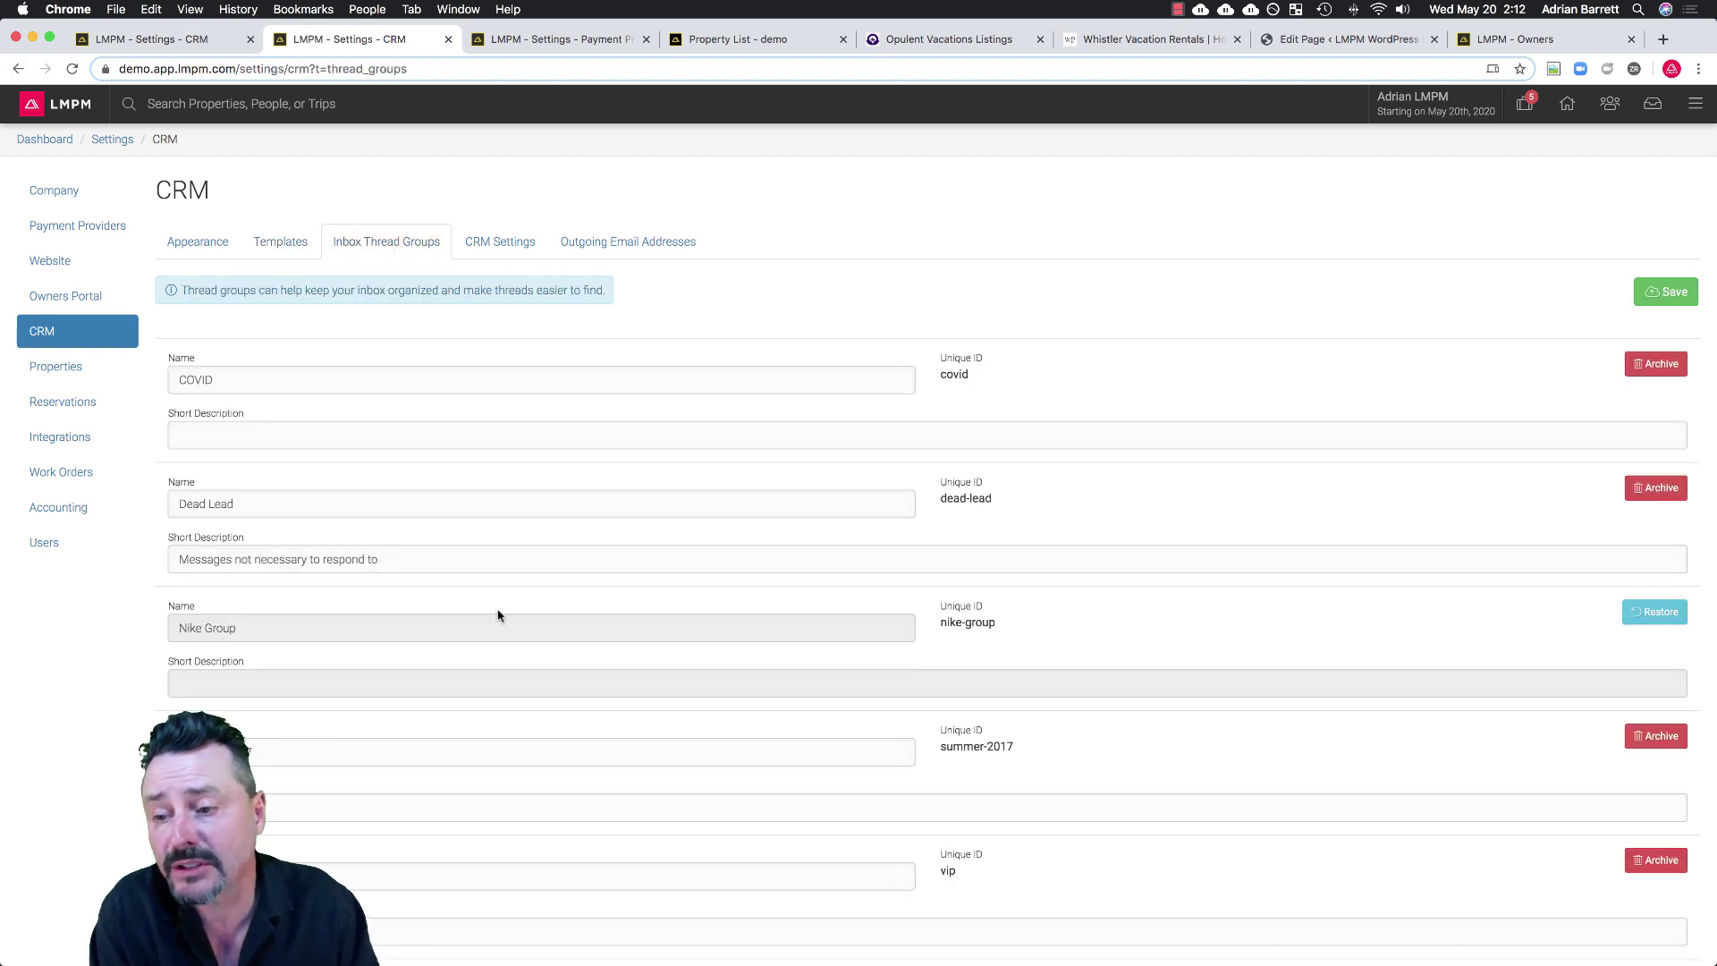
pyautogui.scroll(-3, 498, 615)
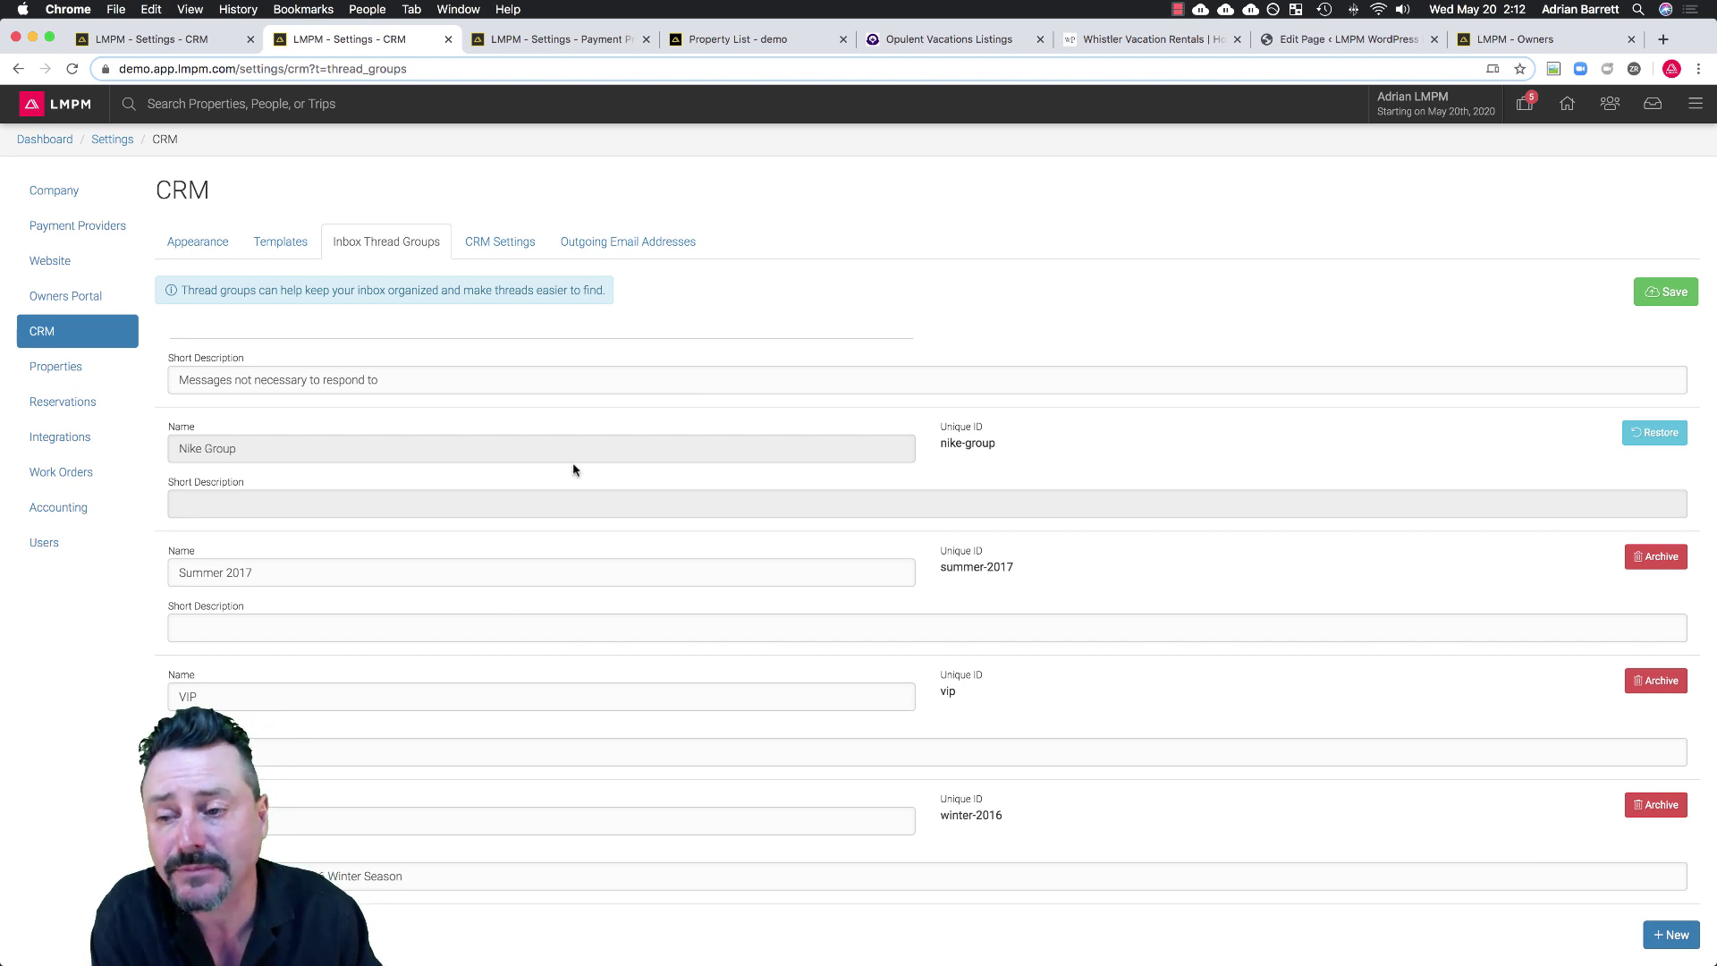
# Open the first trip in the trips list, add the tag Engage Spring 2021 in its extra details, and save the tags.
pyautogui.scroll(2, 575, 468)
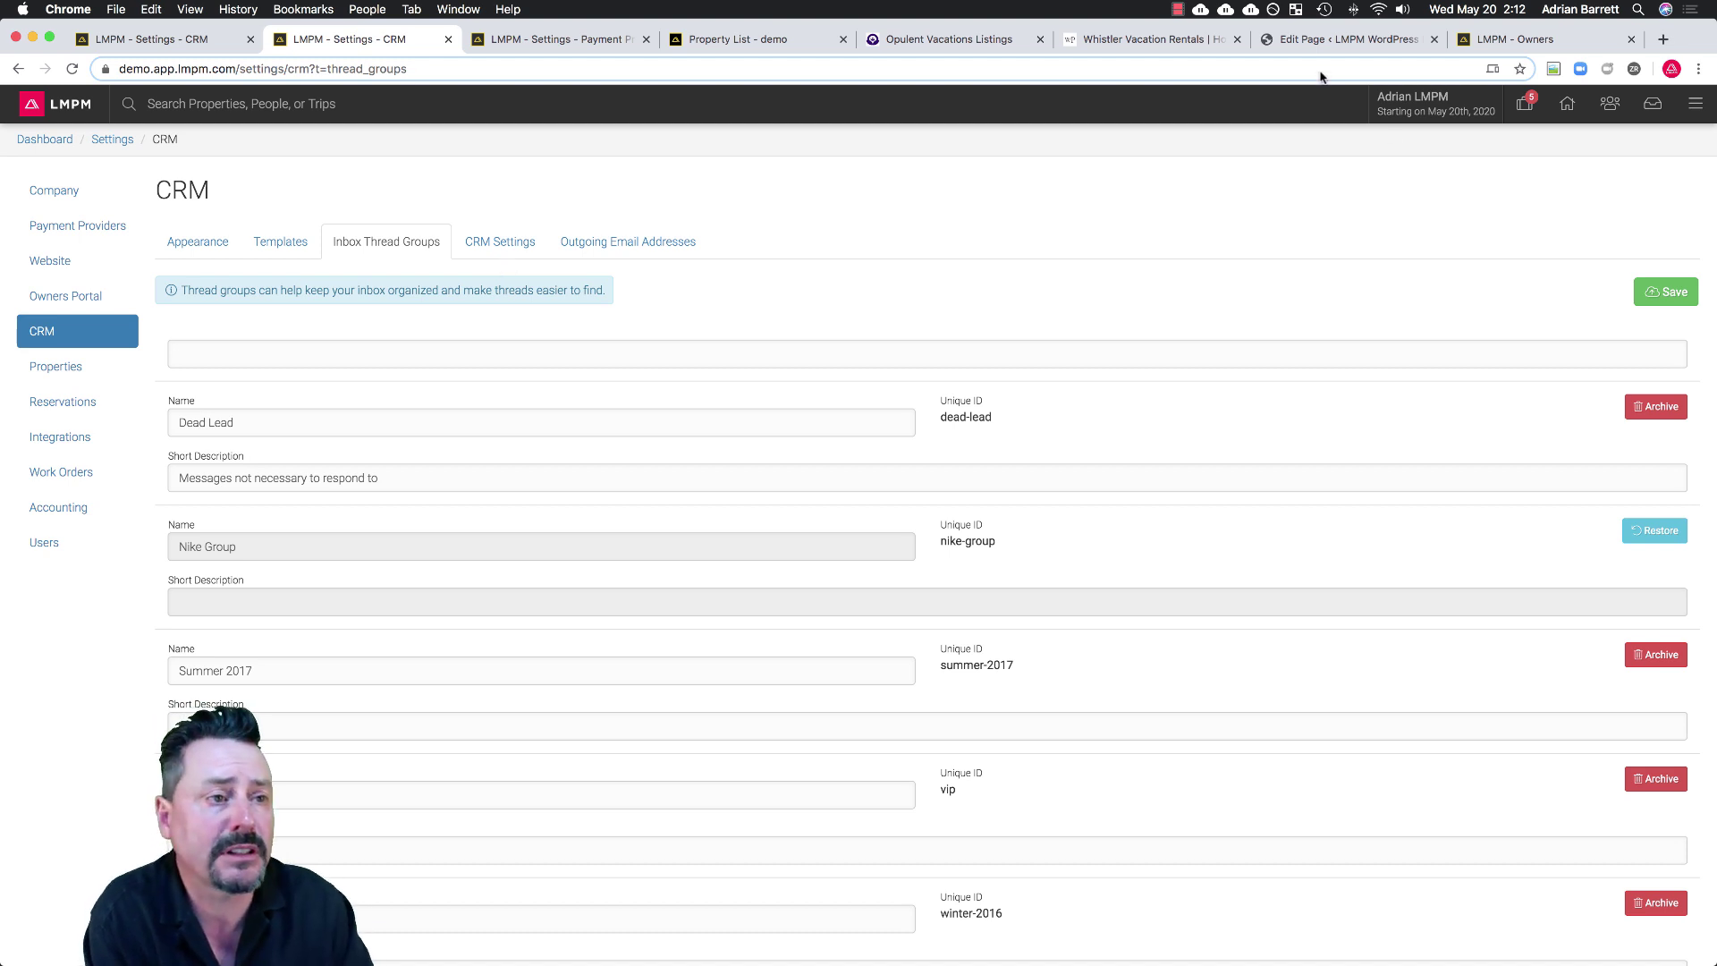
pyautogui.click(1525, 104)
pyautogui.click(1459, 144)
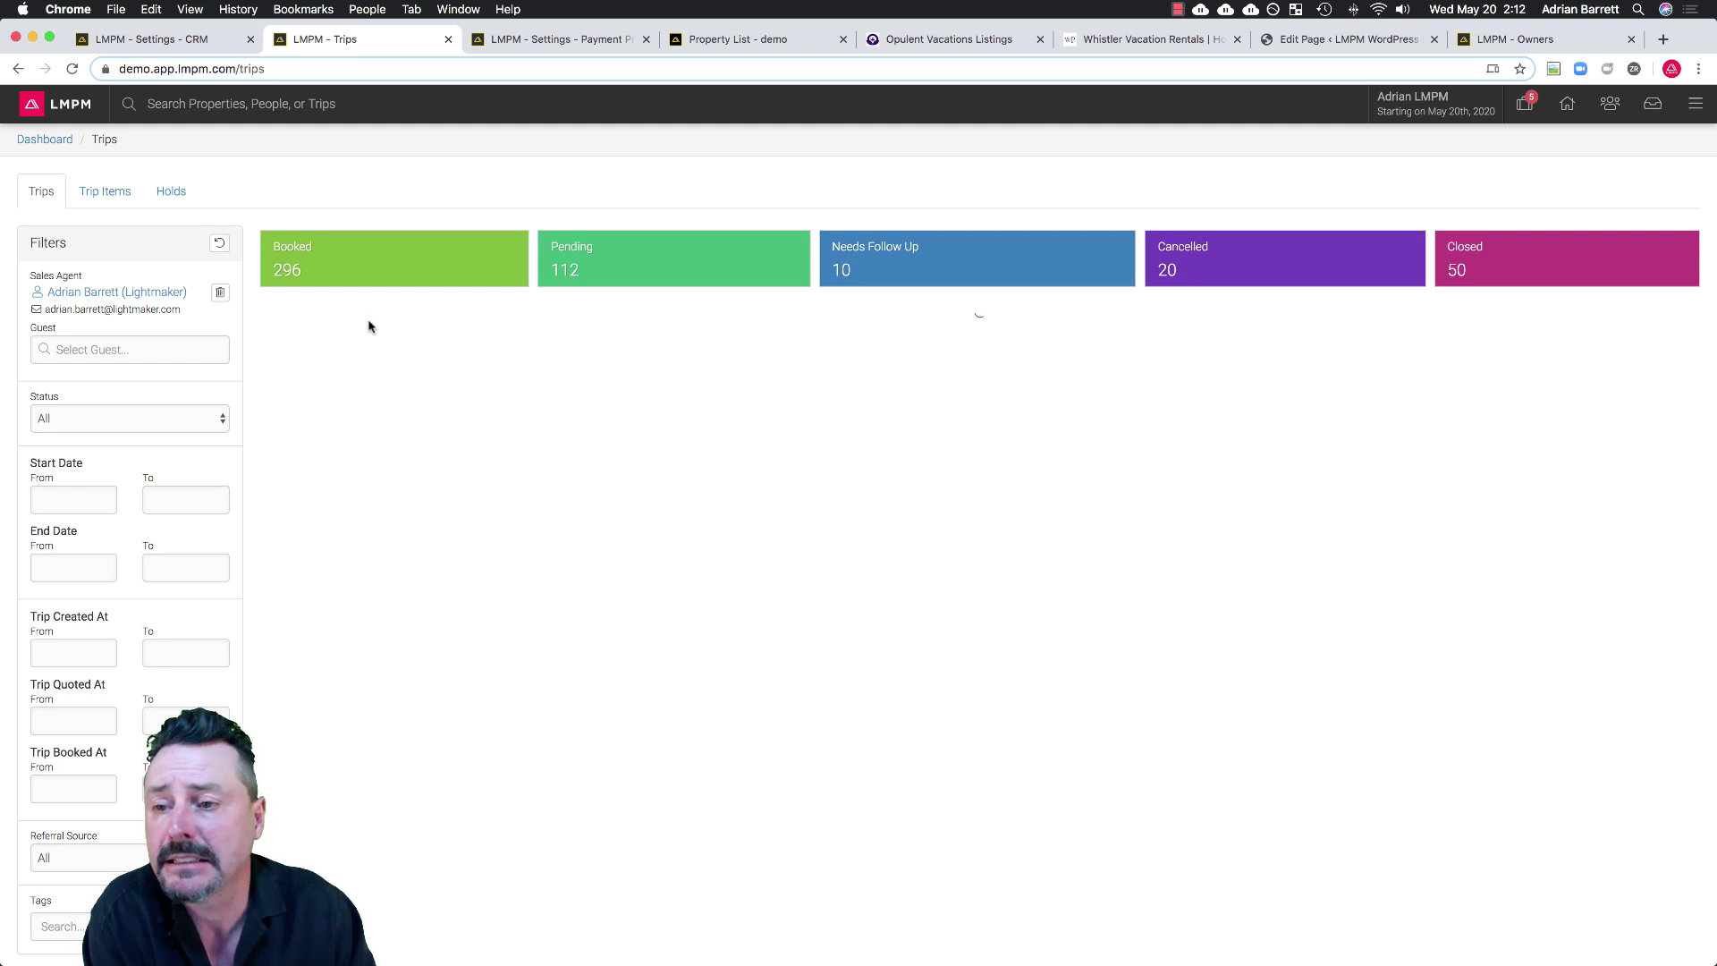
pyautogui.click(390, 347)
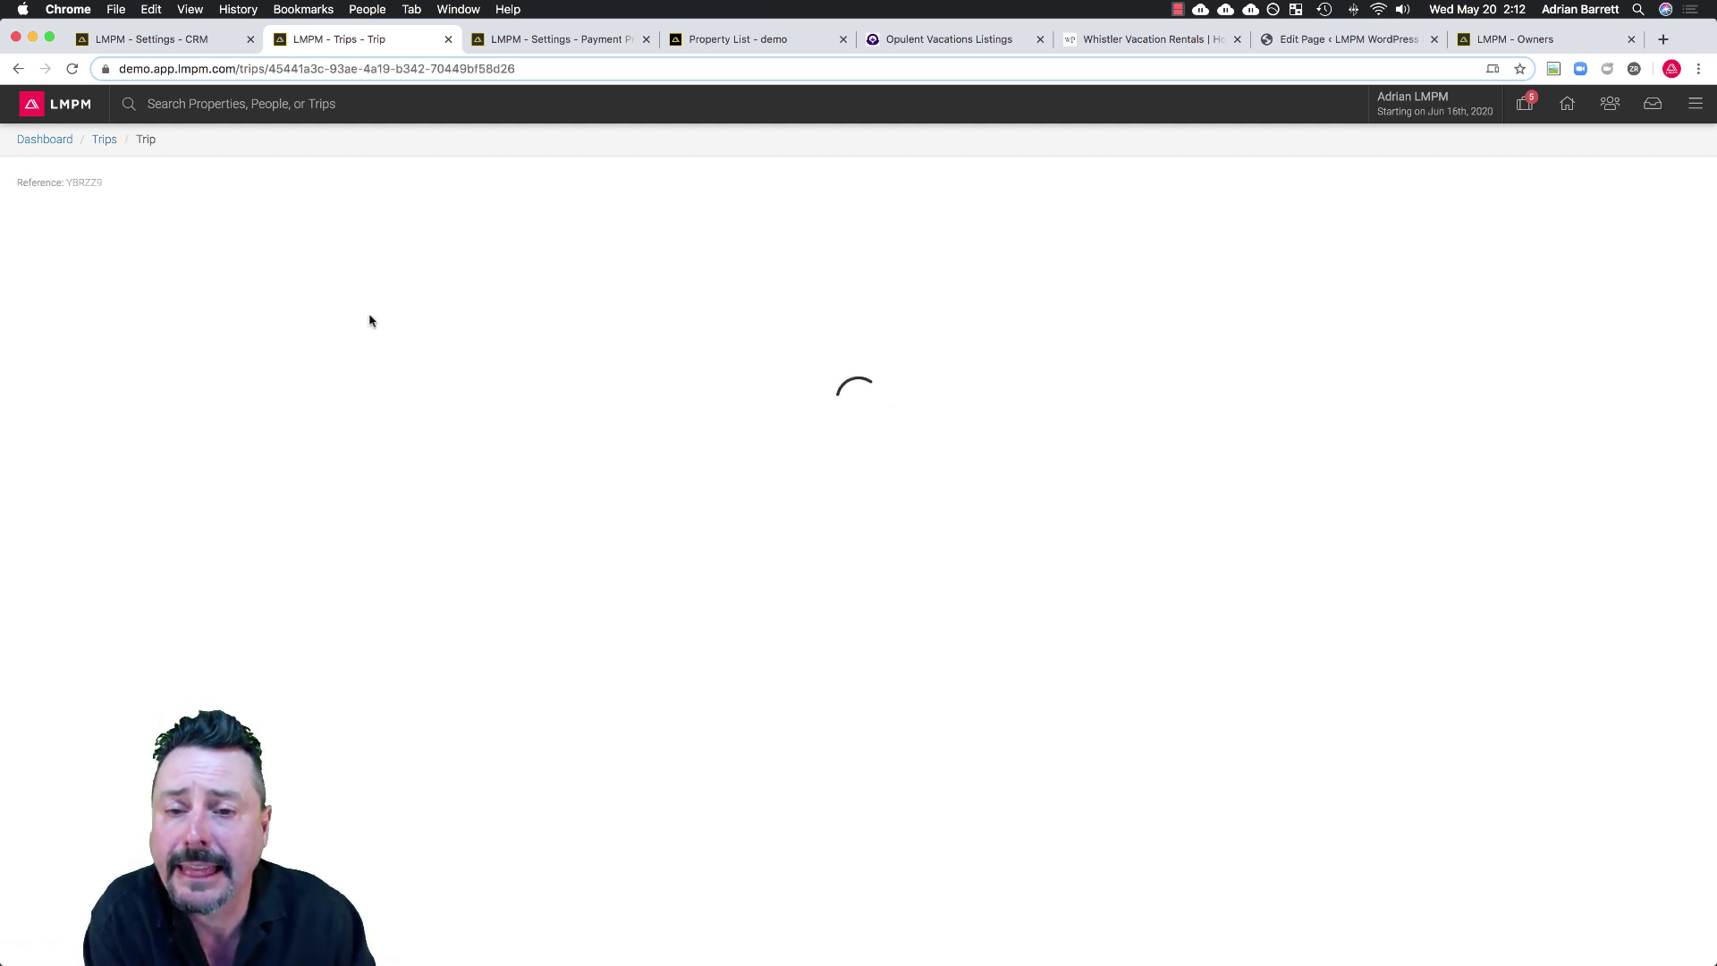
pyautogui.click(521, 245)
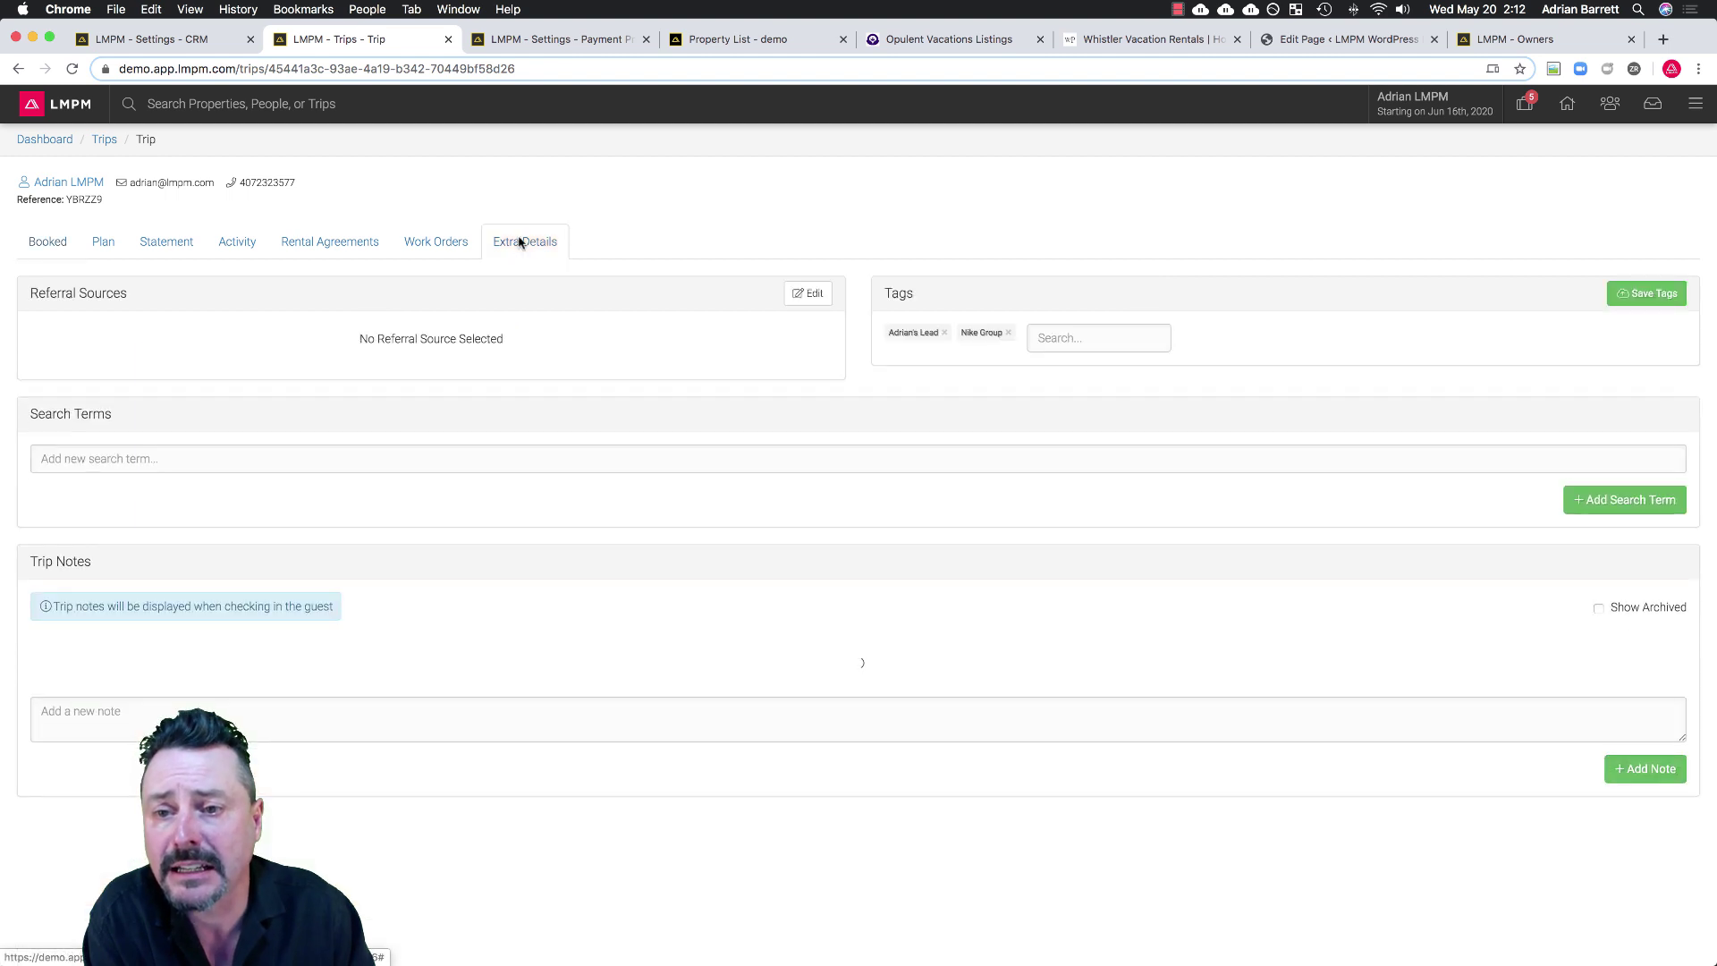
pyautogui.click(1071, 339)
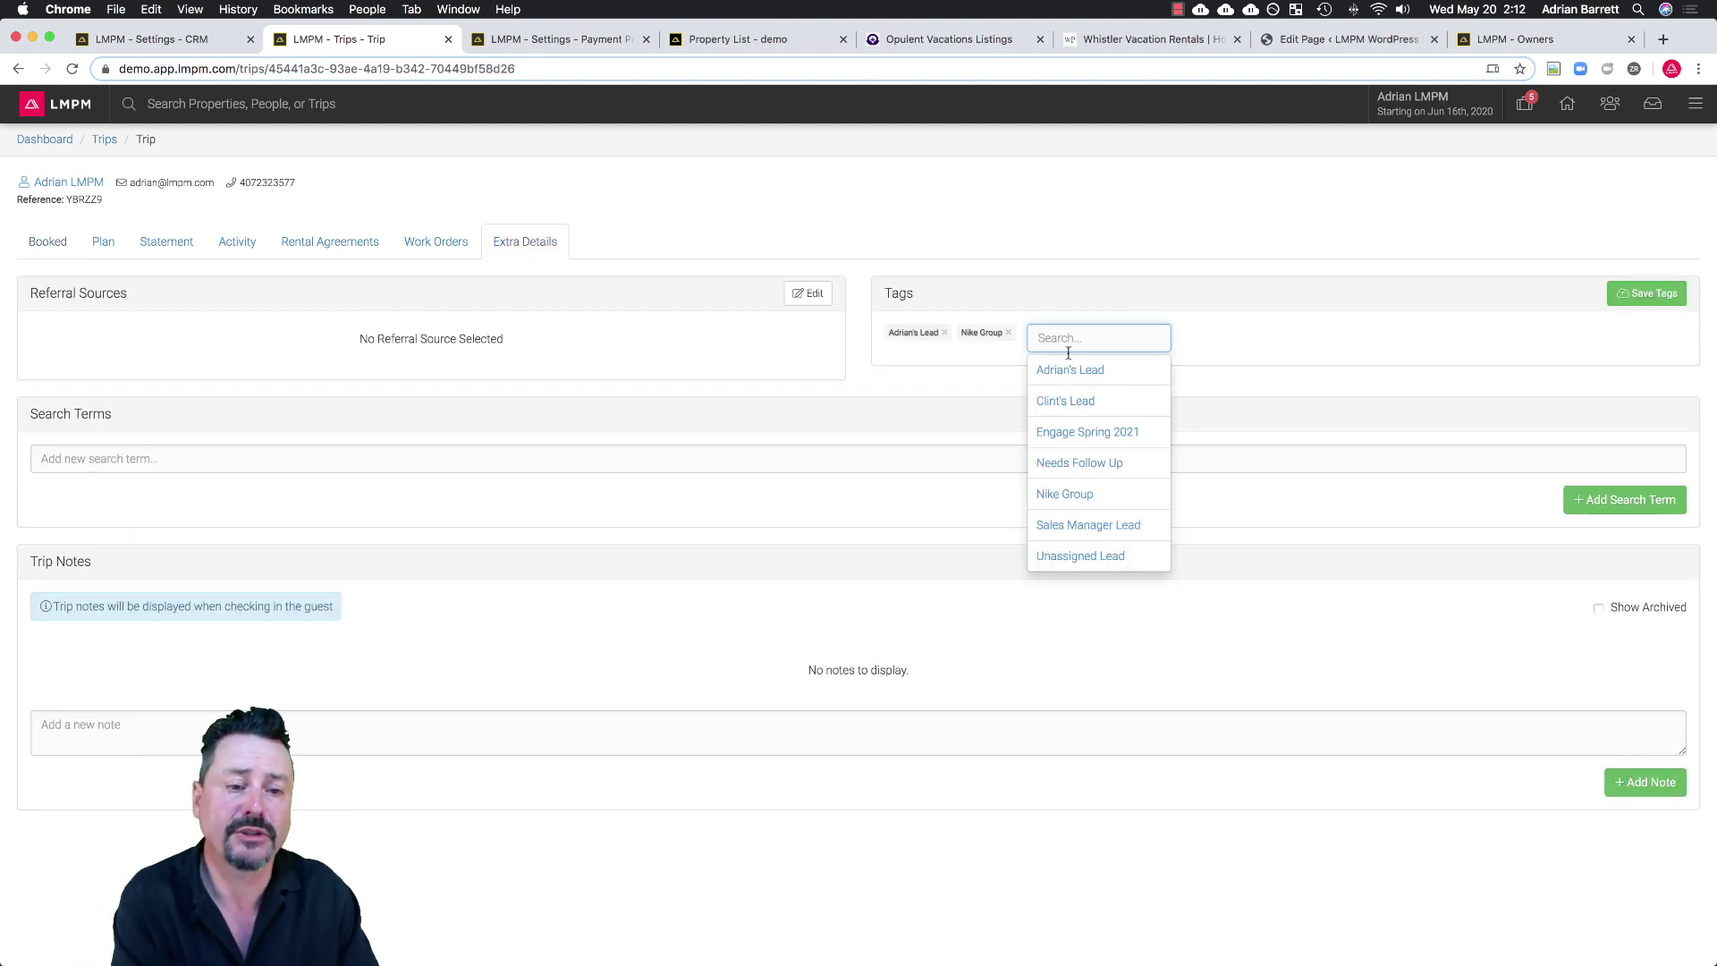
pyautogui.click(1090, 436)
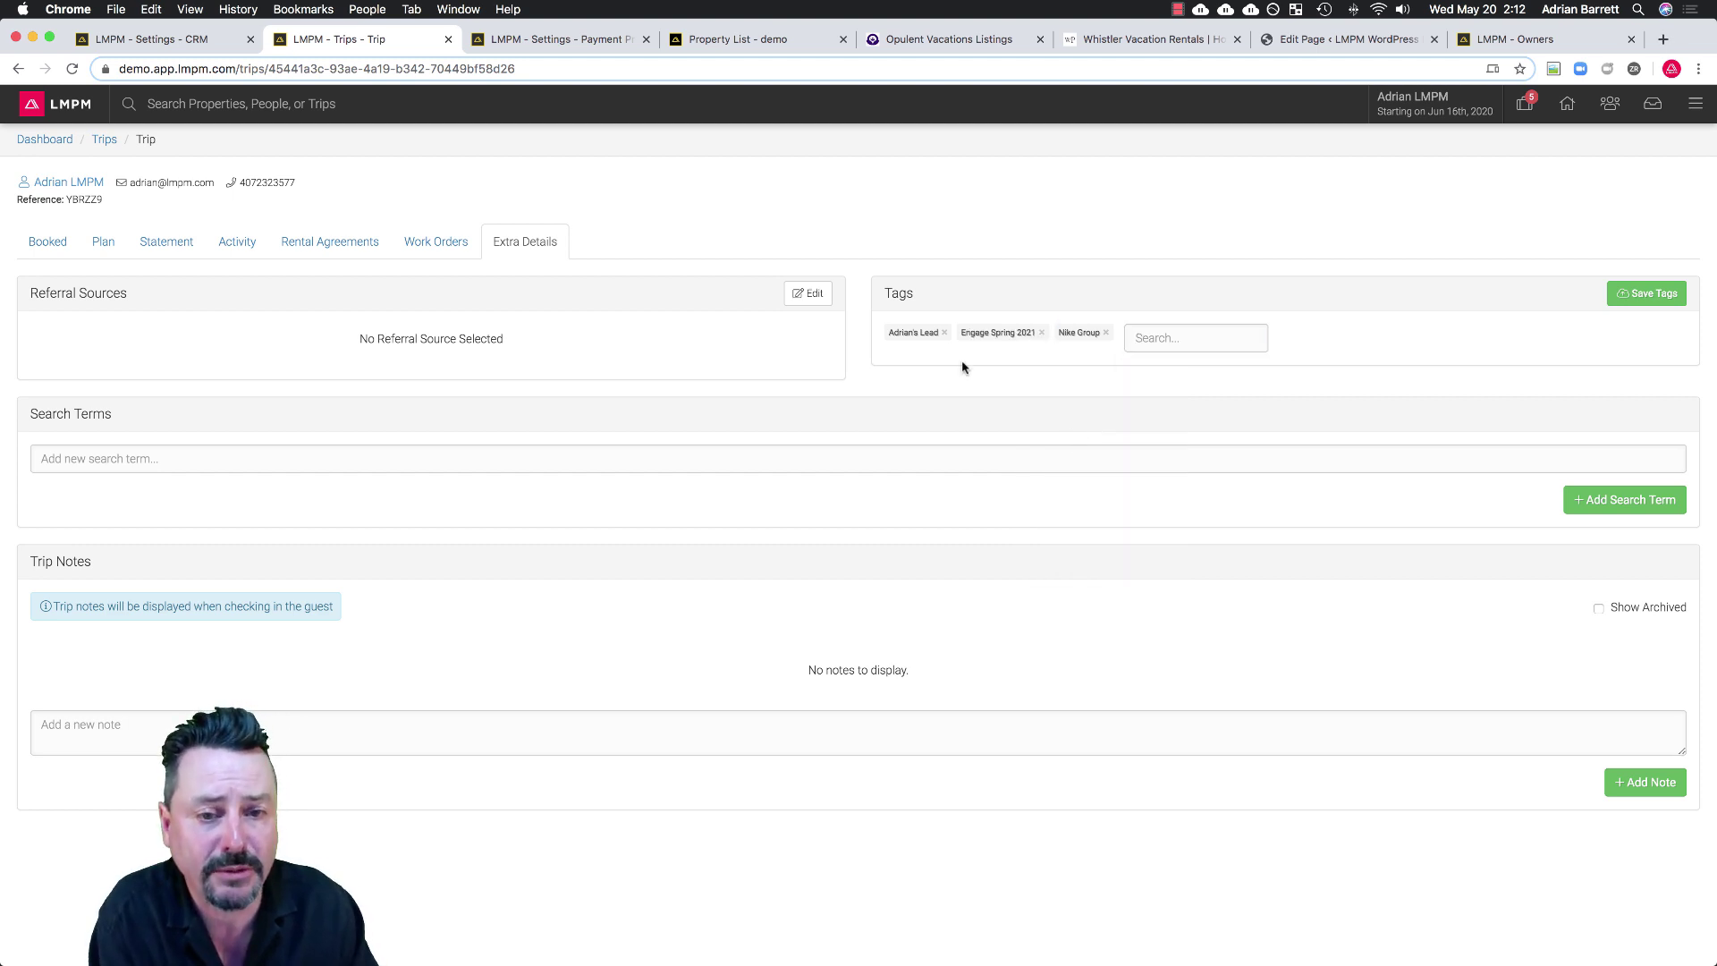
pyautogui.click(1645, 293)
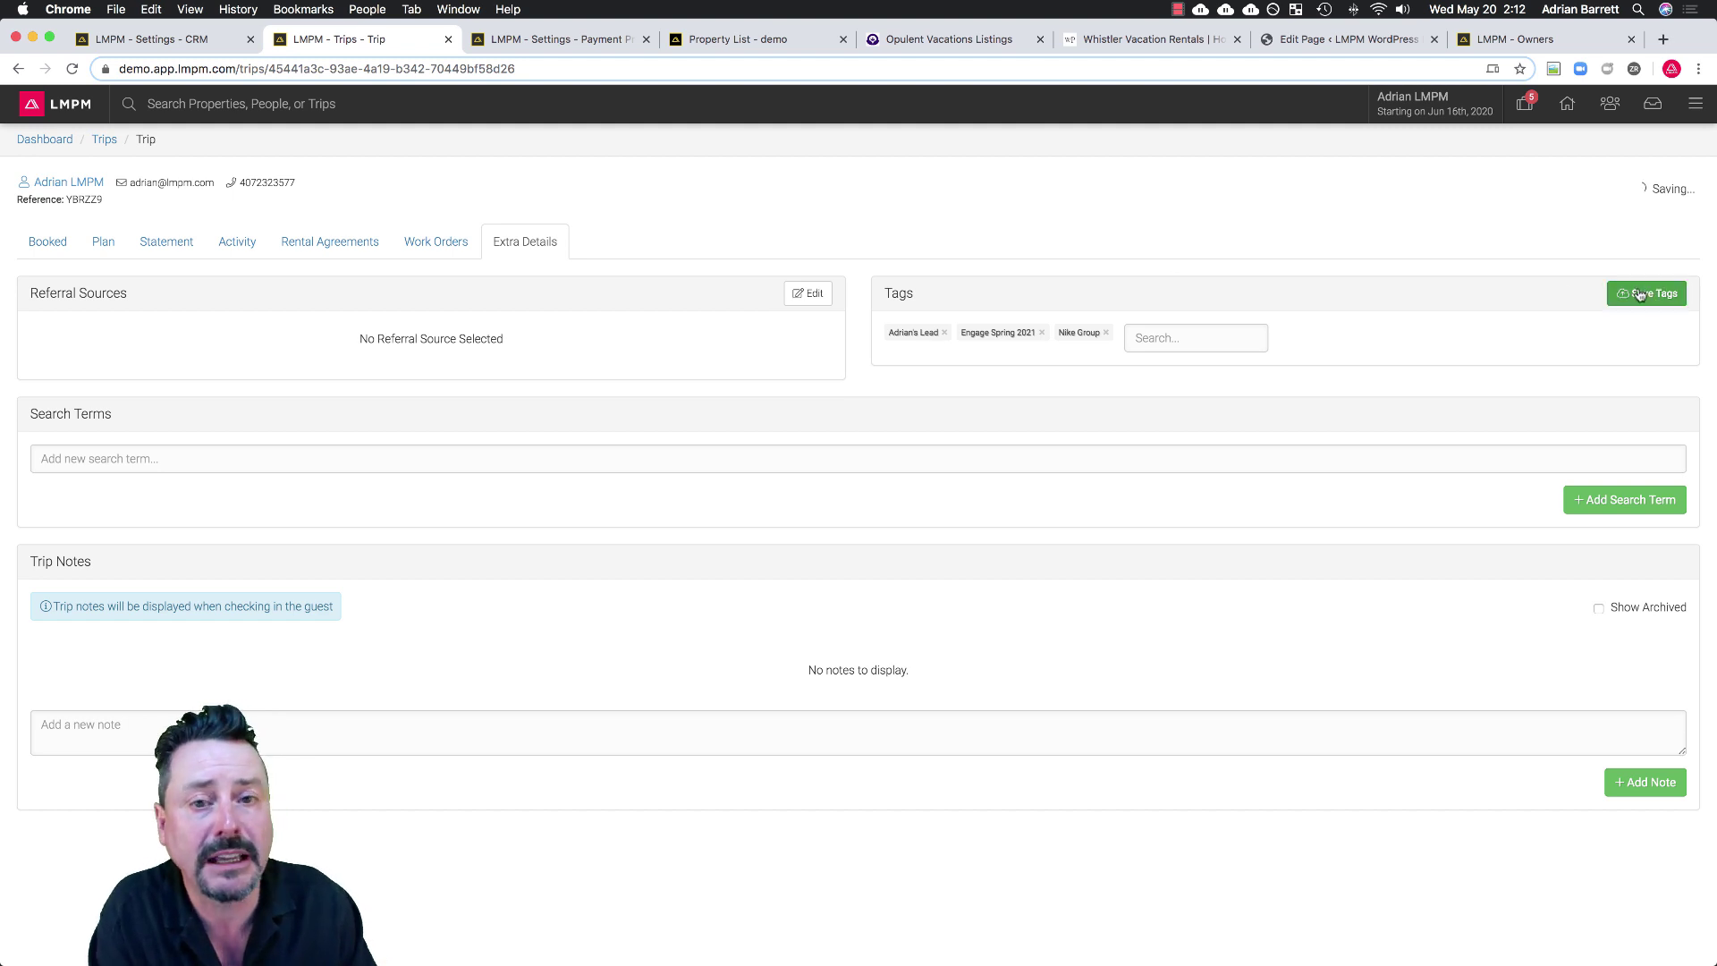
# Return to the inbox thread groups and view the CRM setting for flagging trips as Needs Follow Up.
pyautogui.click(17, 69)
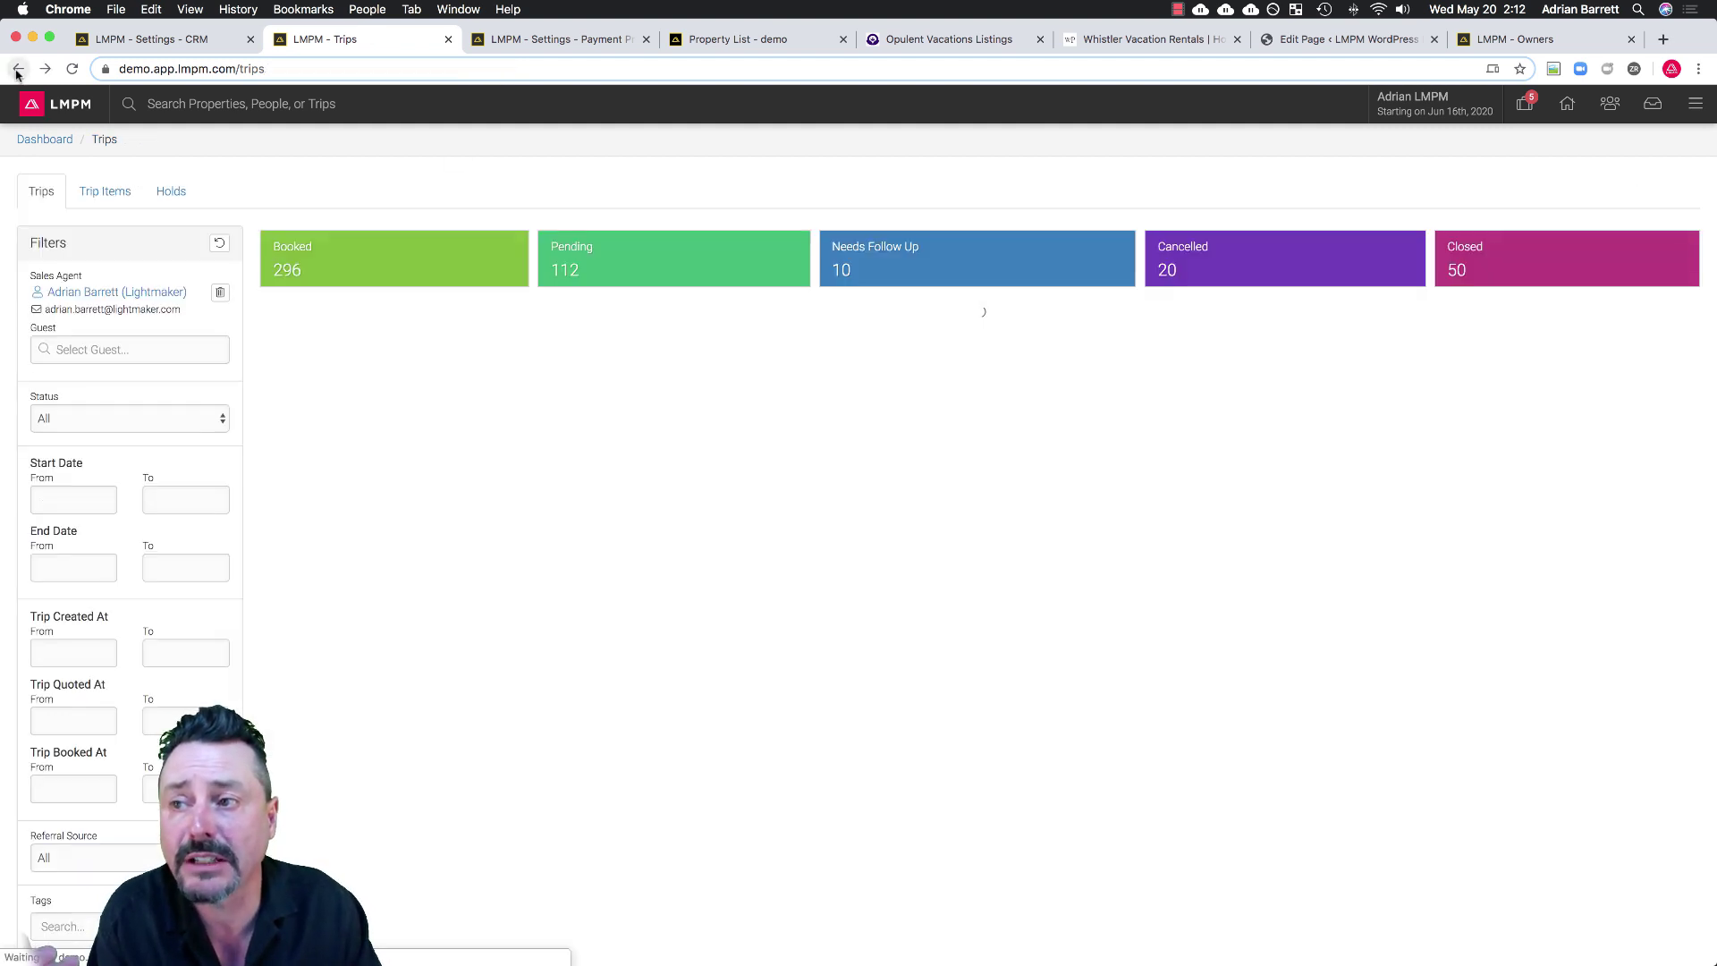
pyautogui.click(17, 68)
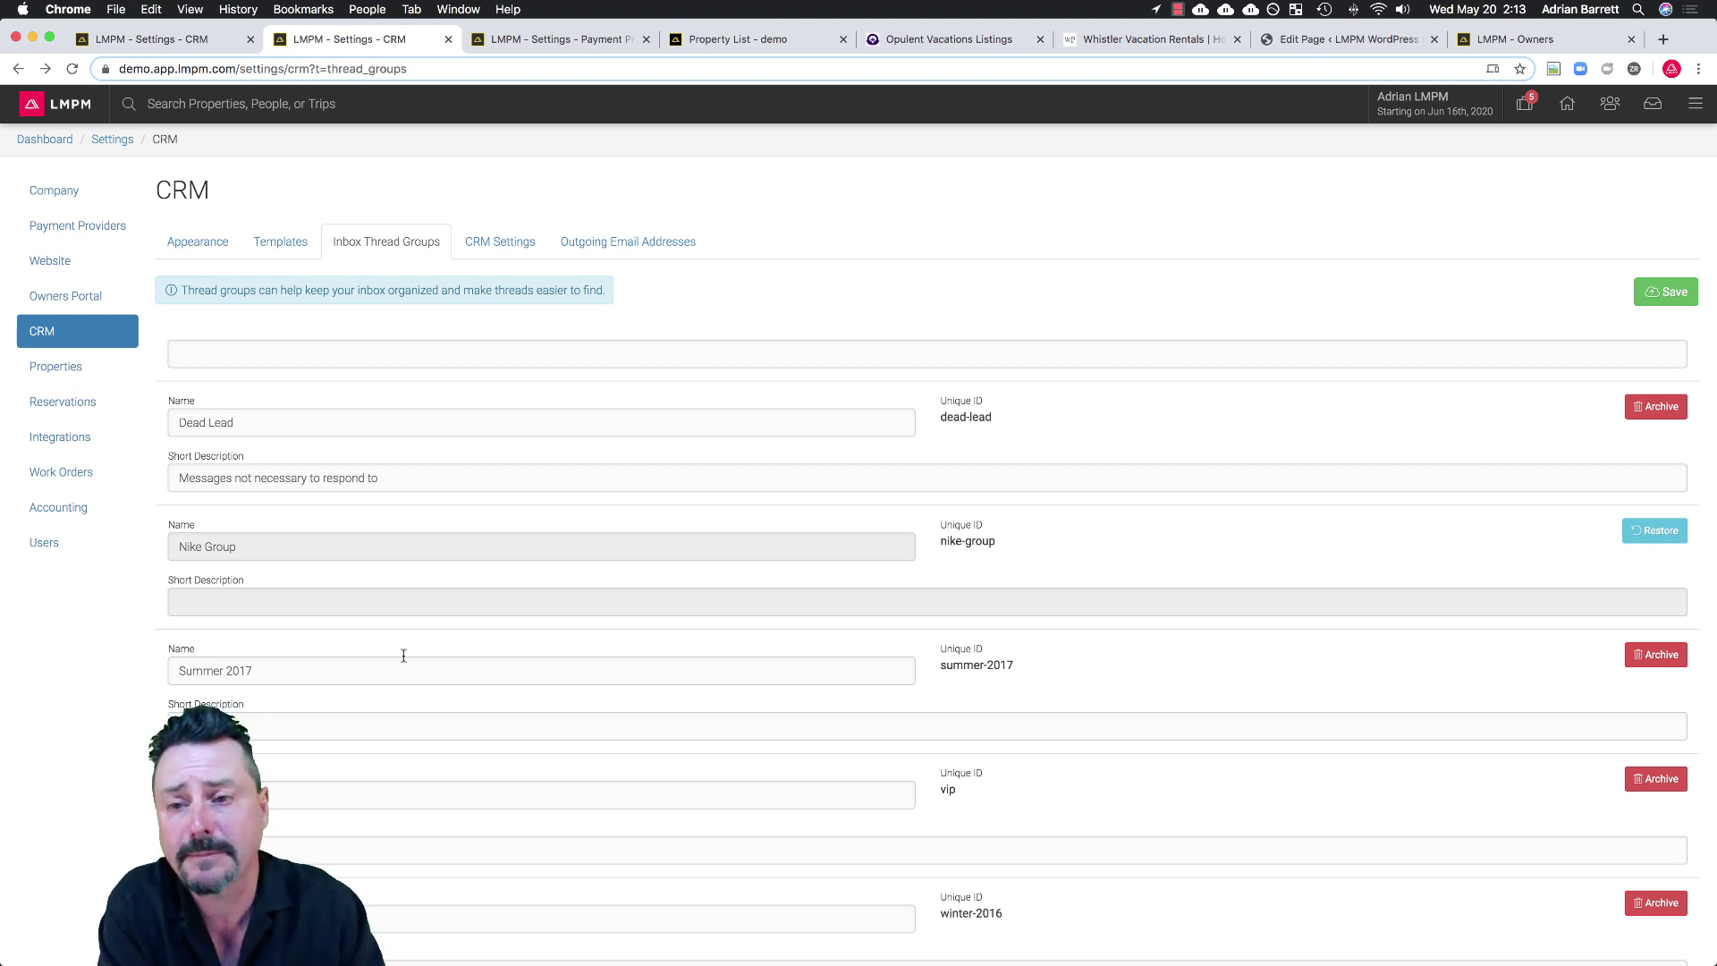
pyautogui.click(500, 248)
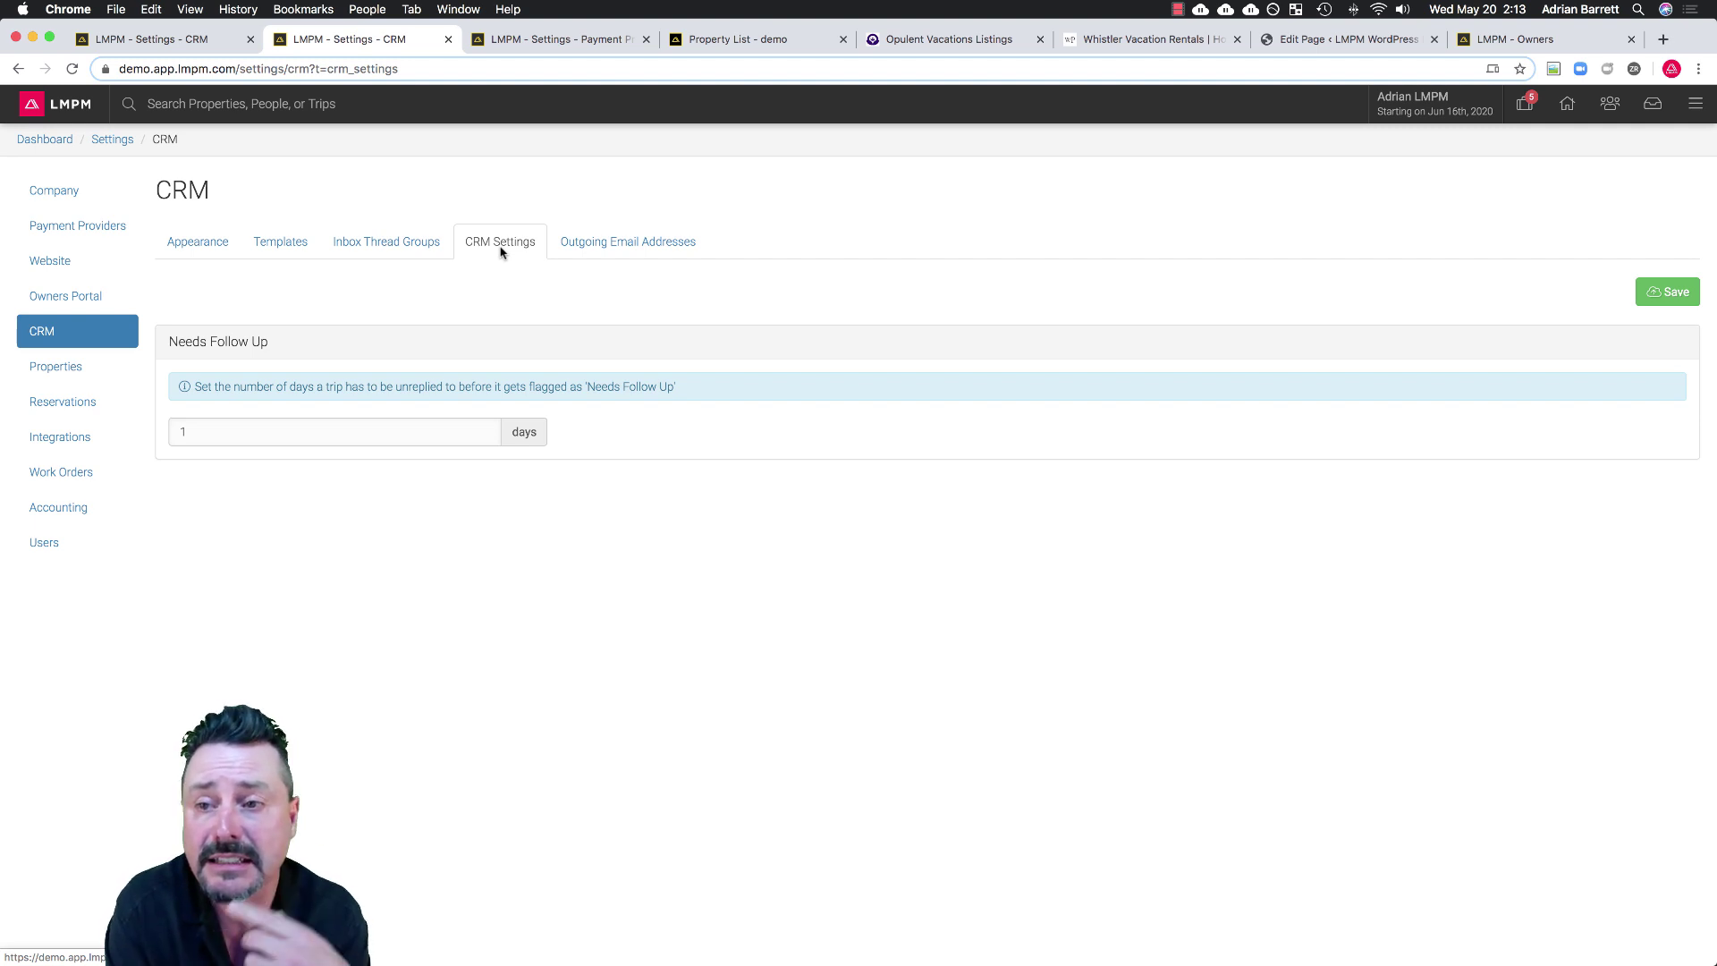
# Look at the Needs Follow Up trips from the dashboard and return to the CRM settings.
pyautogui.click(49, 141)
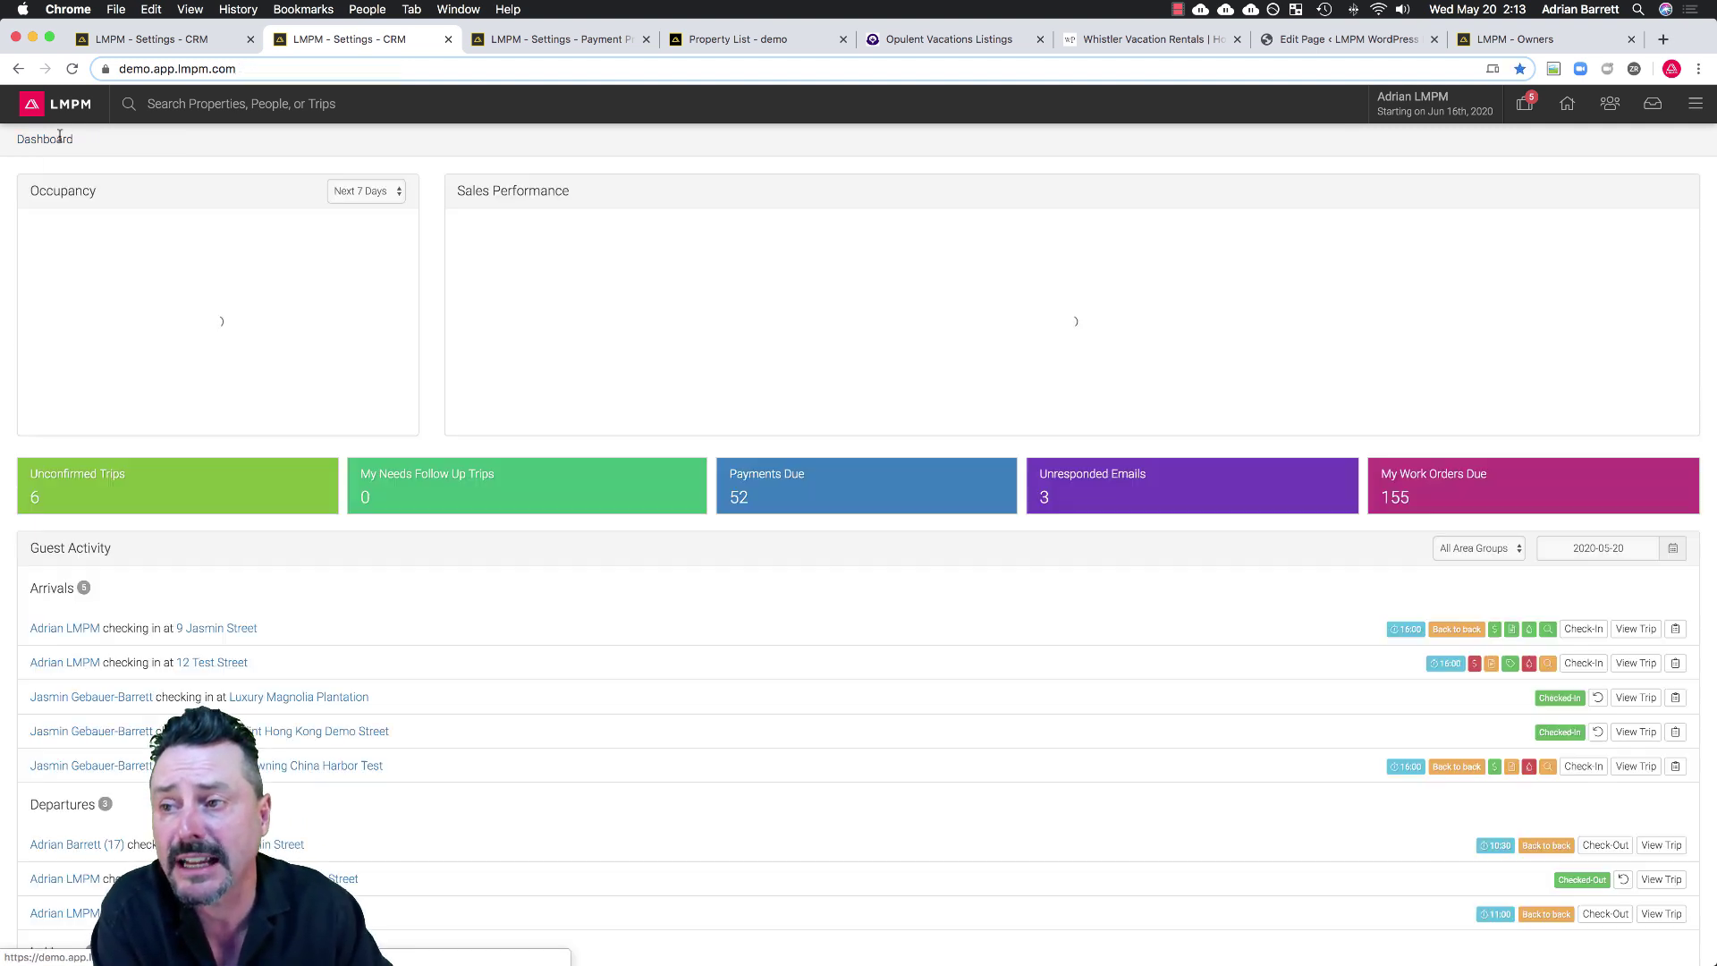
pyautogui.click(454, 494)
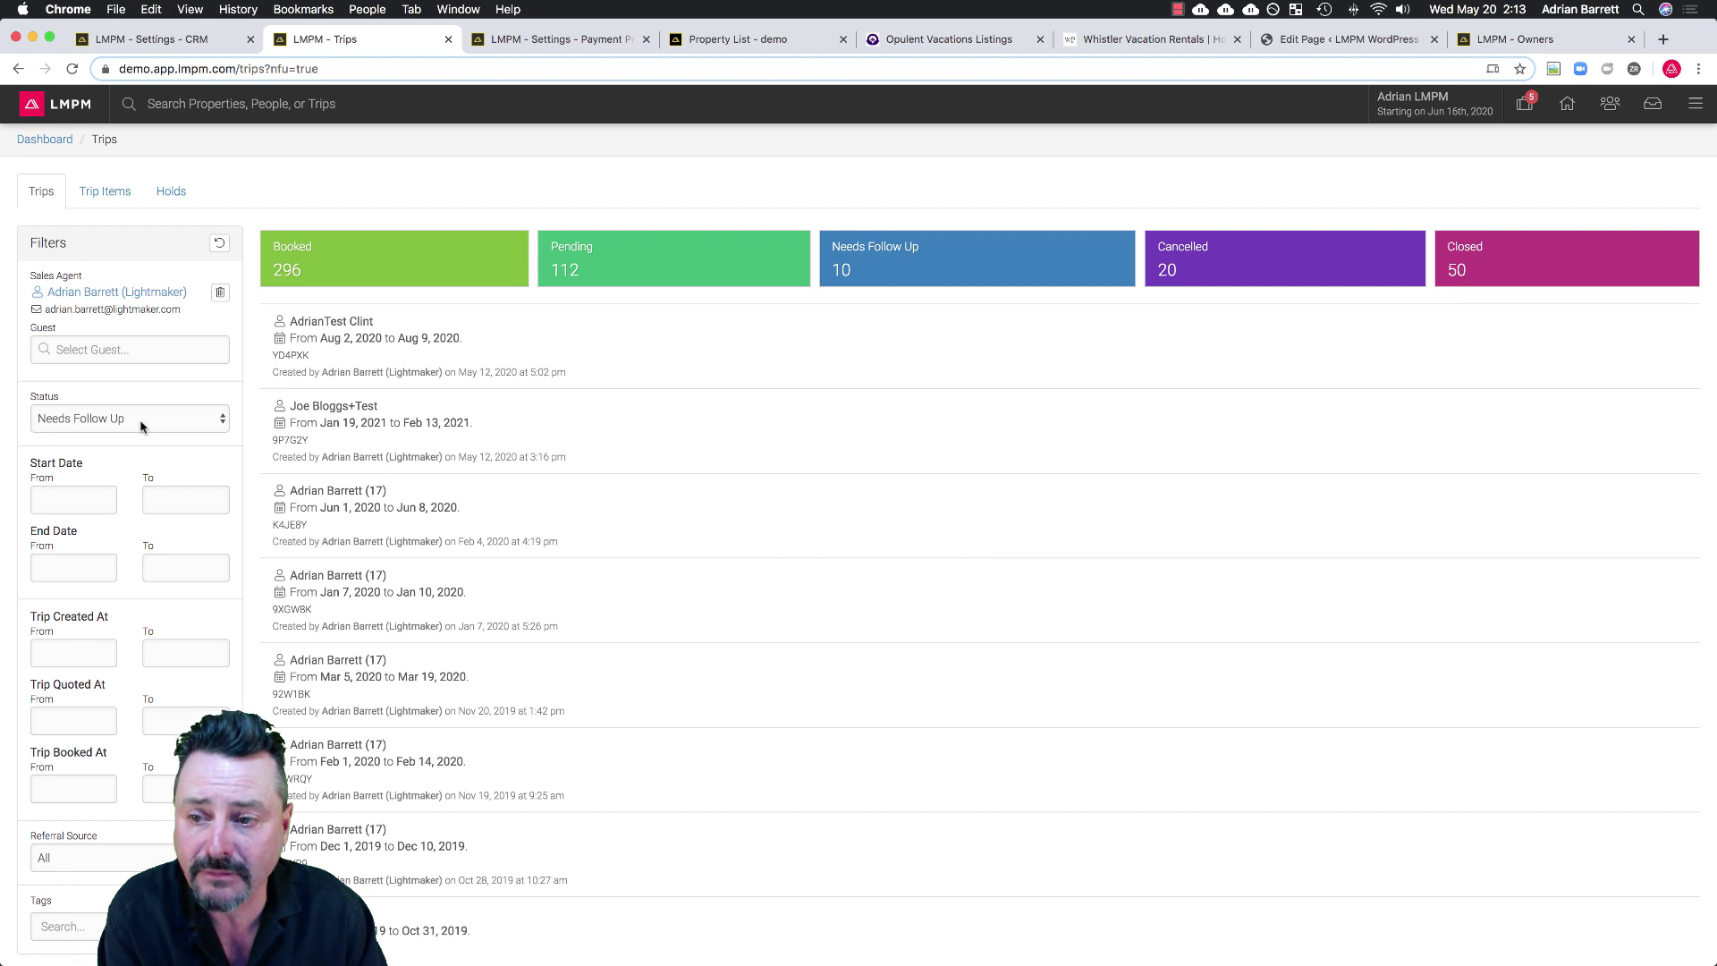
pyautogui.click(19, 70)
pyautogui.click(20, 70)
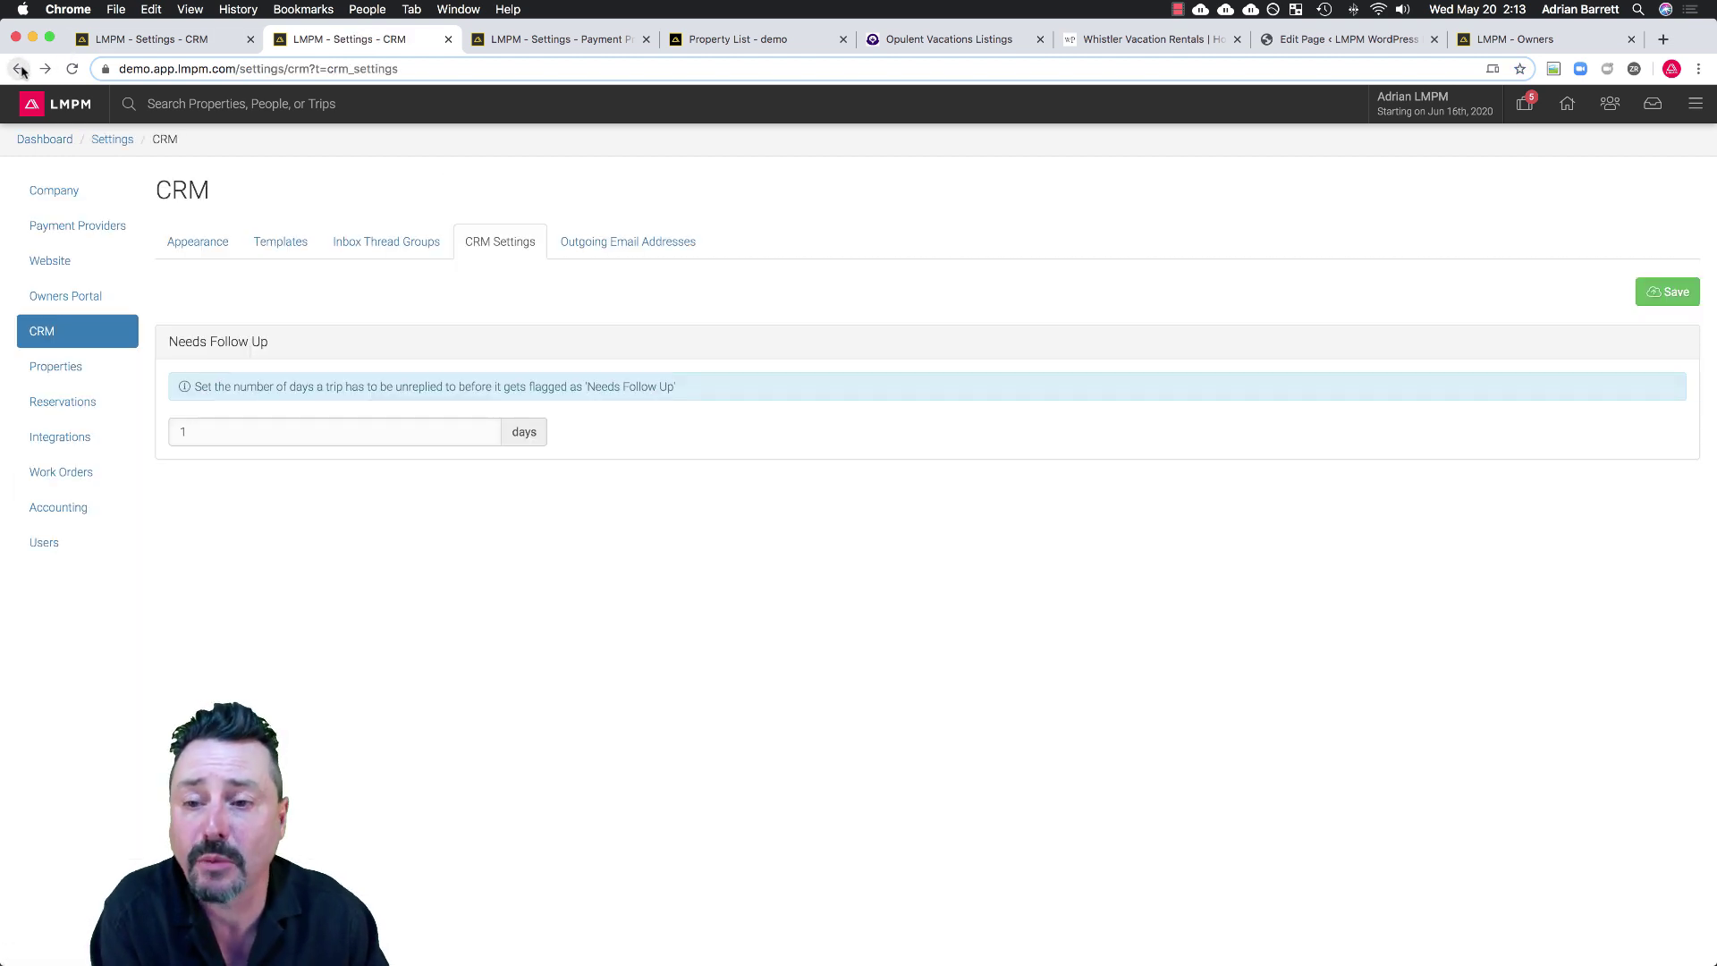
# Review the CRM's outgoing email addresses and the top amenities list in the property settings.
pyautogui.click(613, 252)
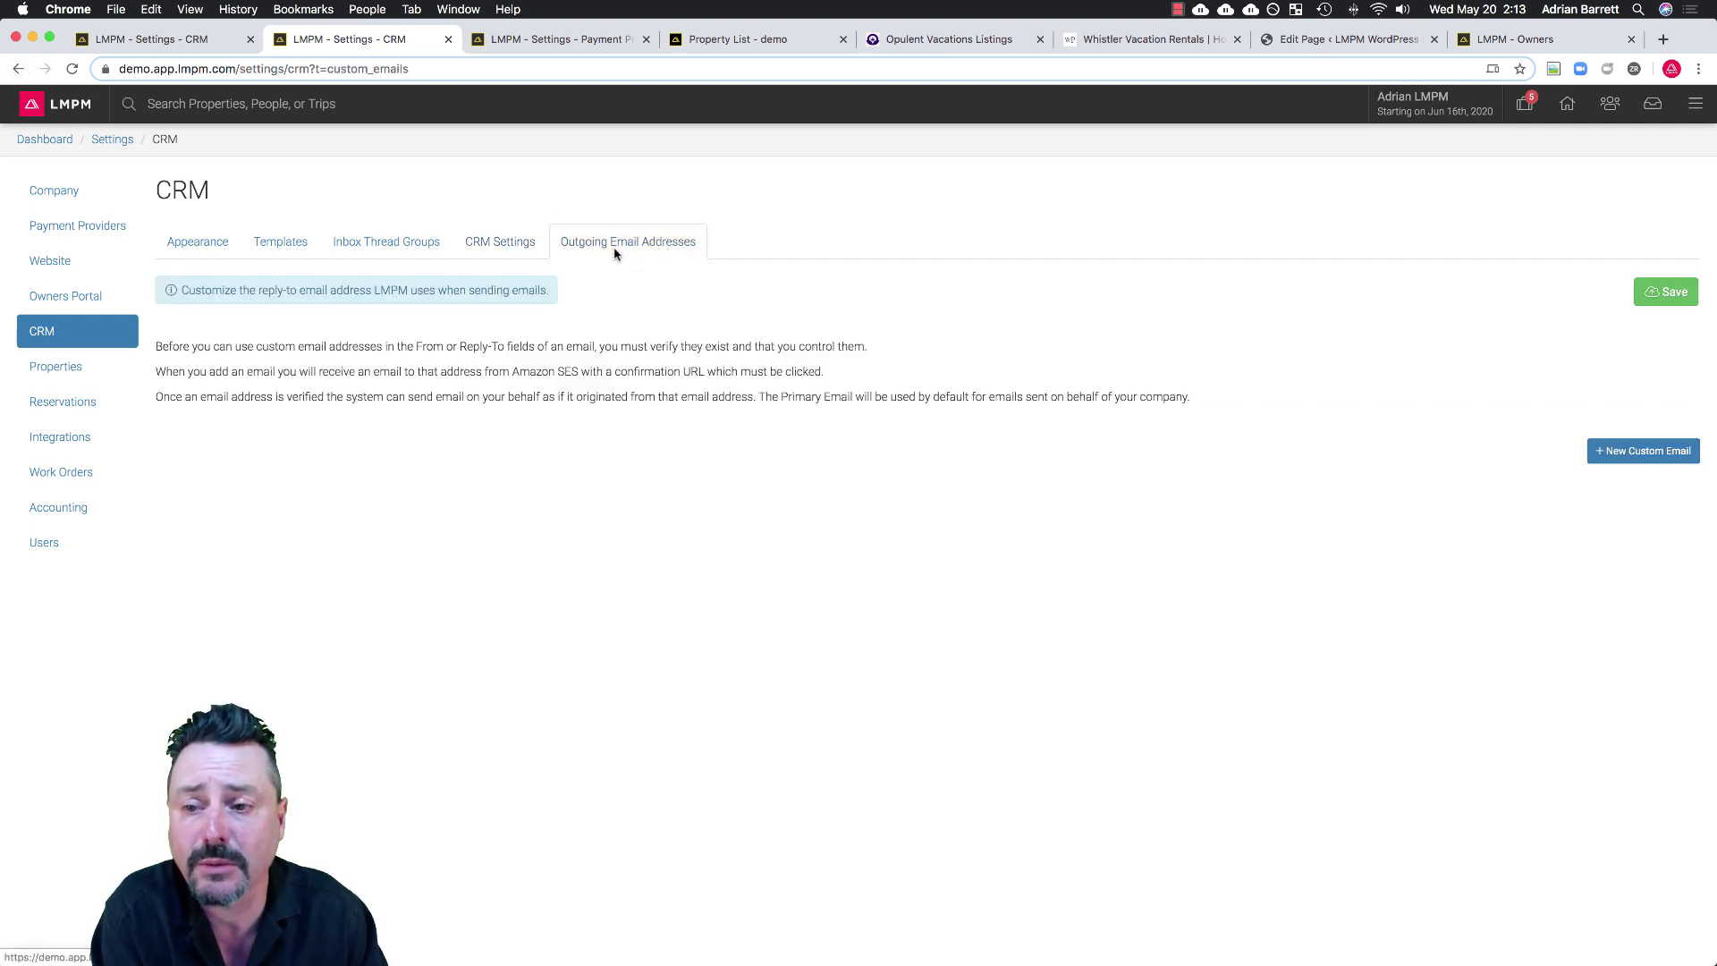
pyautogui.scroll(-3, 585, 523)
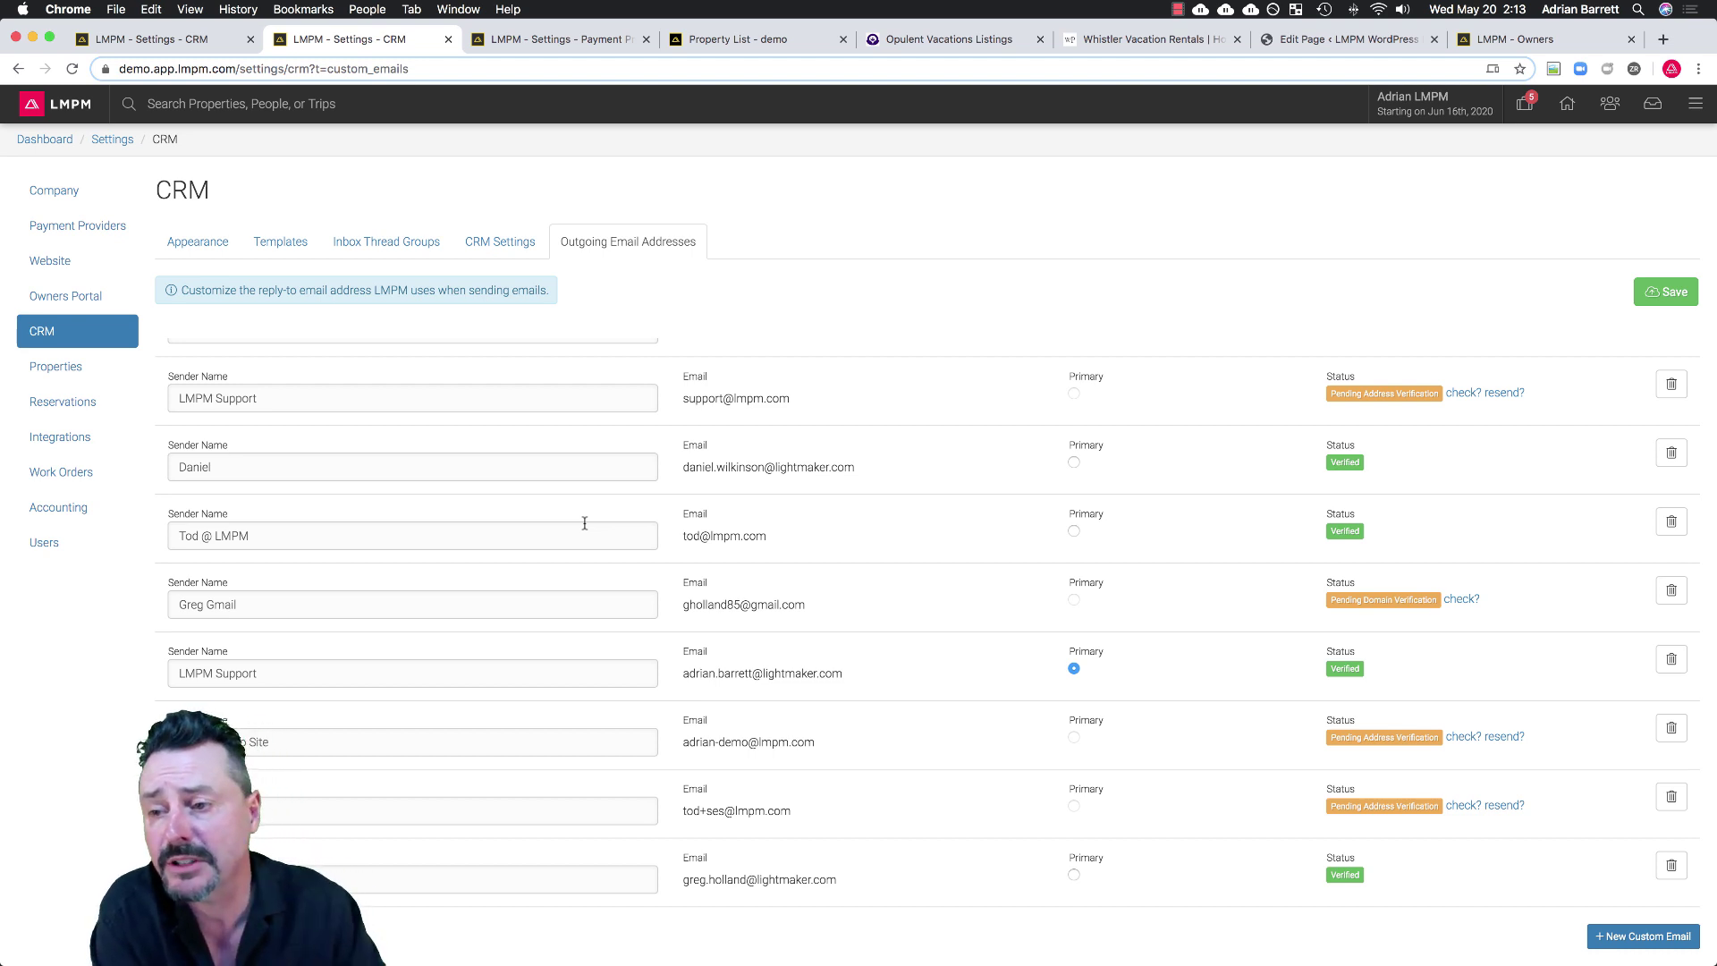
pyautogui.click(59, 374)
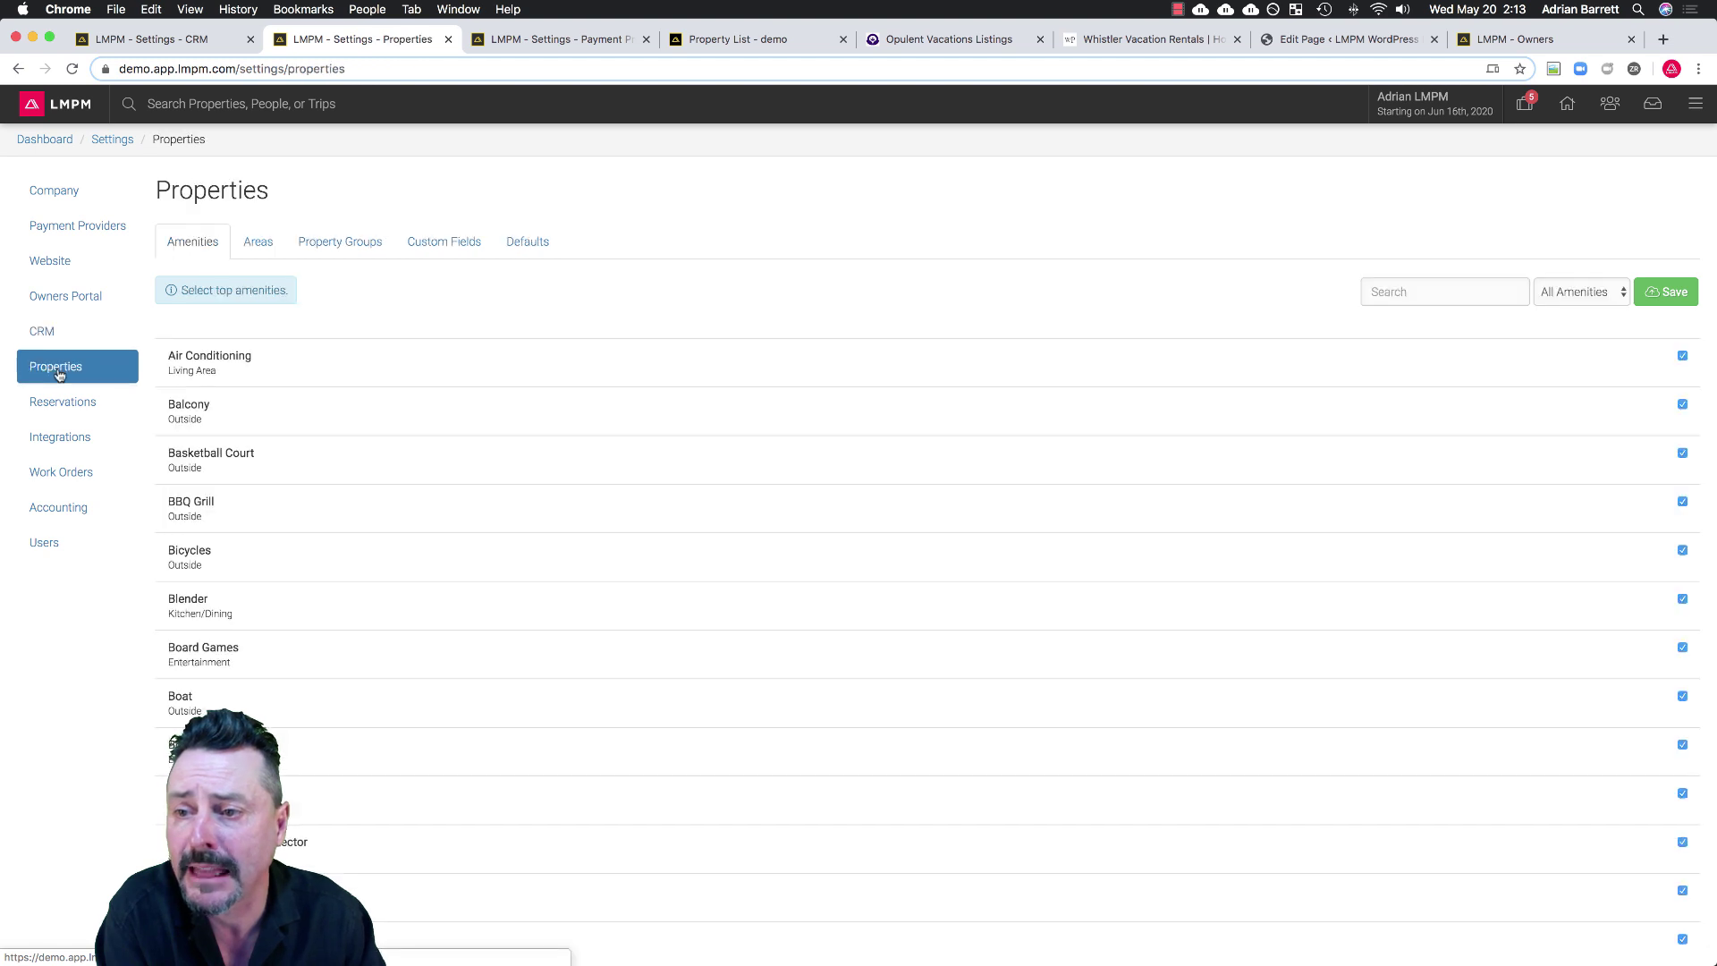
pyautogui.scroll(-5, 325, 537)
pyautogui.scroll(5, 326, 537)
# Review the area groups and their short descriptions in the property settings.
pyautogui.click(260, 243)
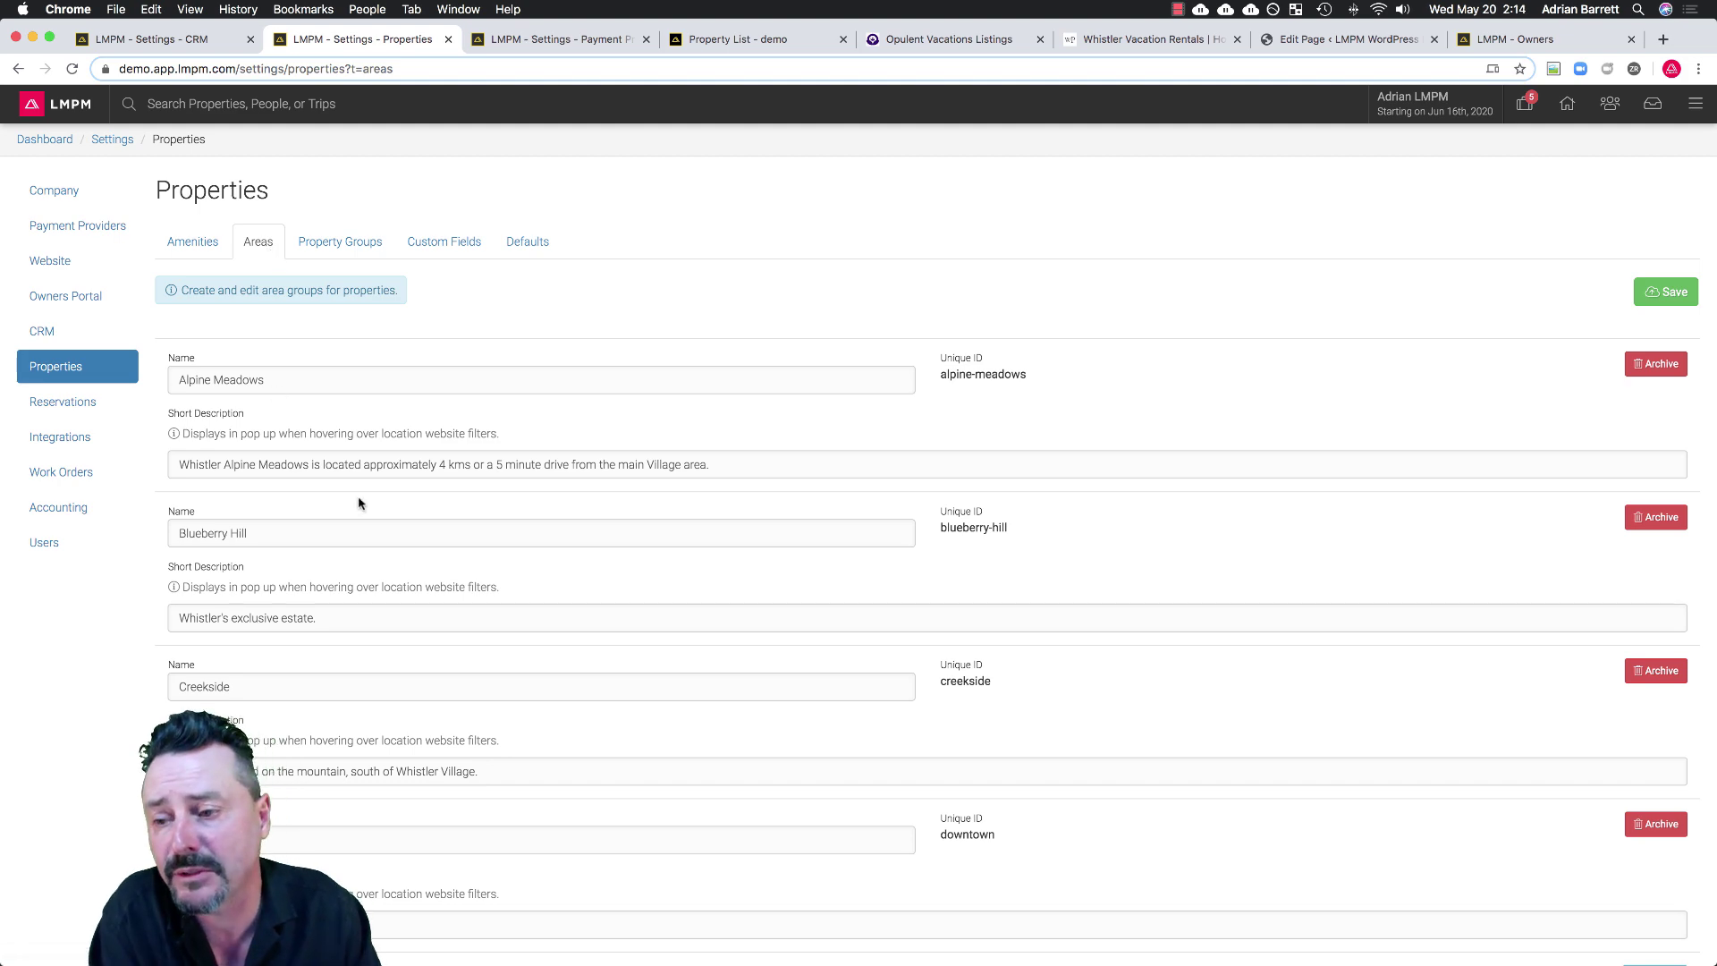
pyautogui.scroll(-5, 357, 499)
pyautogui.scroll(-3, 358, 501)
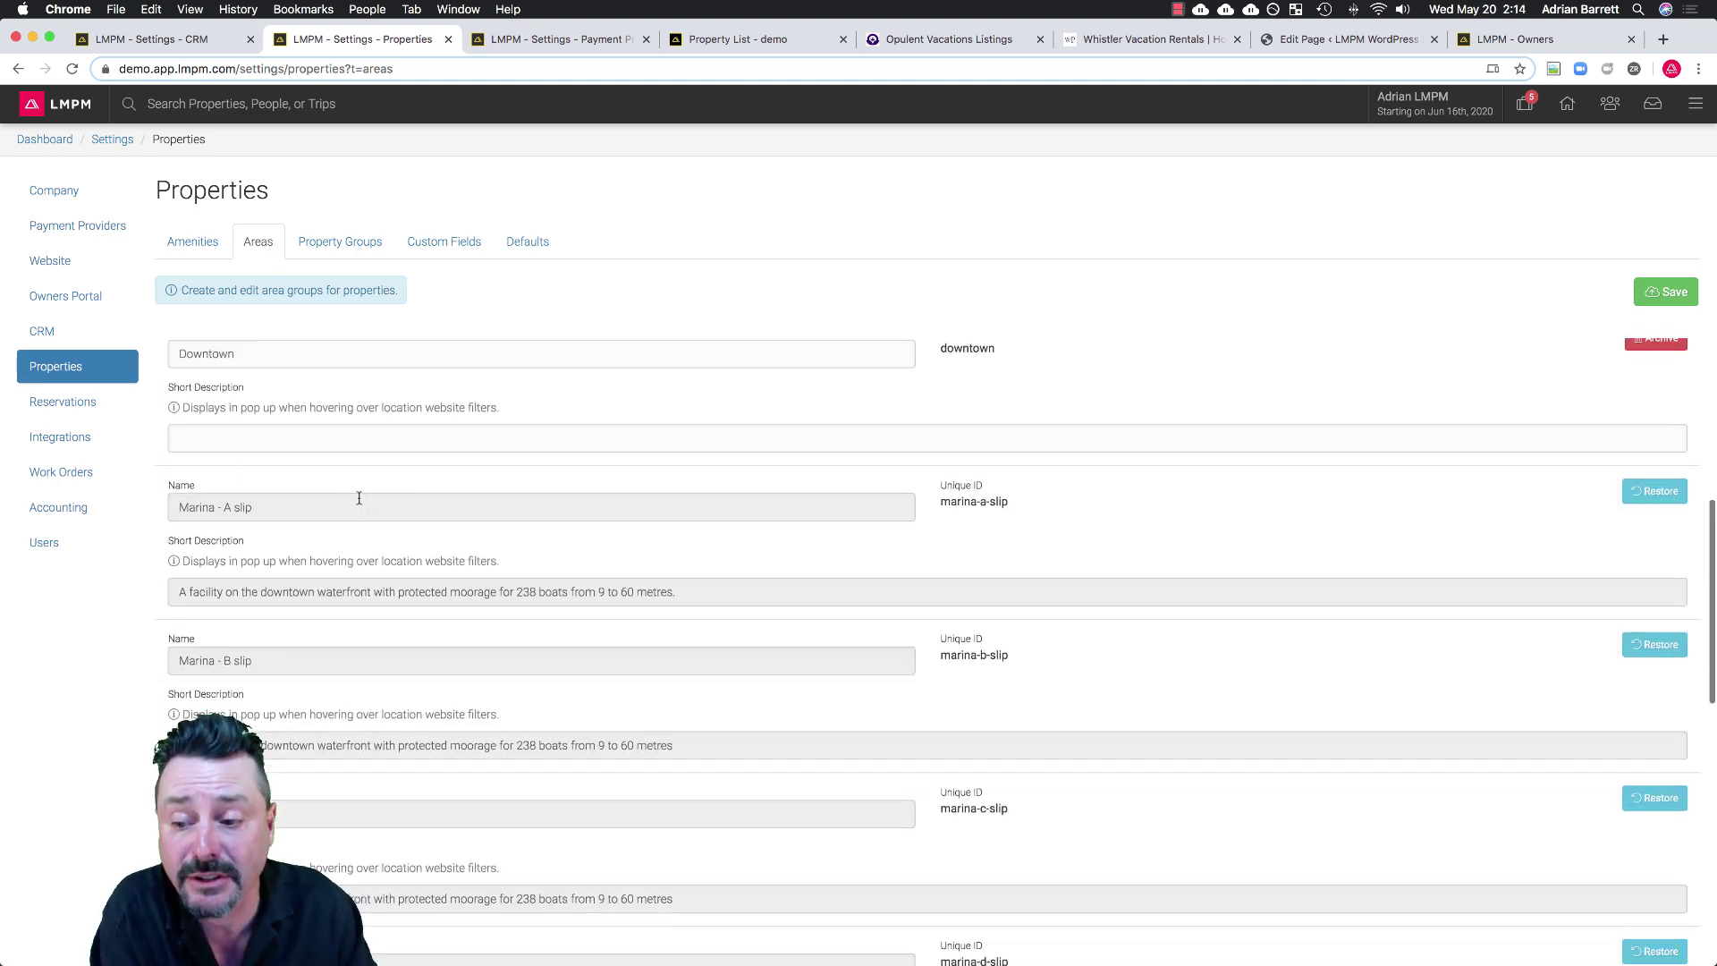
pyautogui.scroll(8, 354, 499)
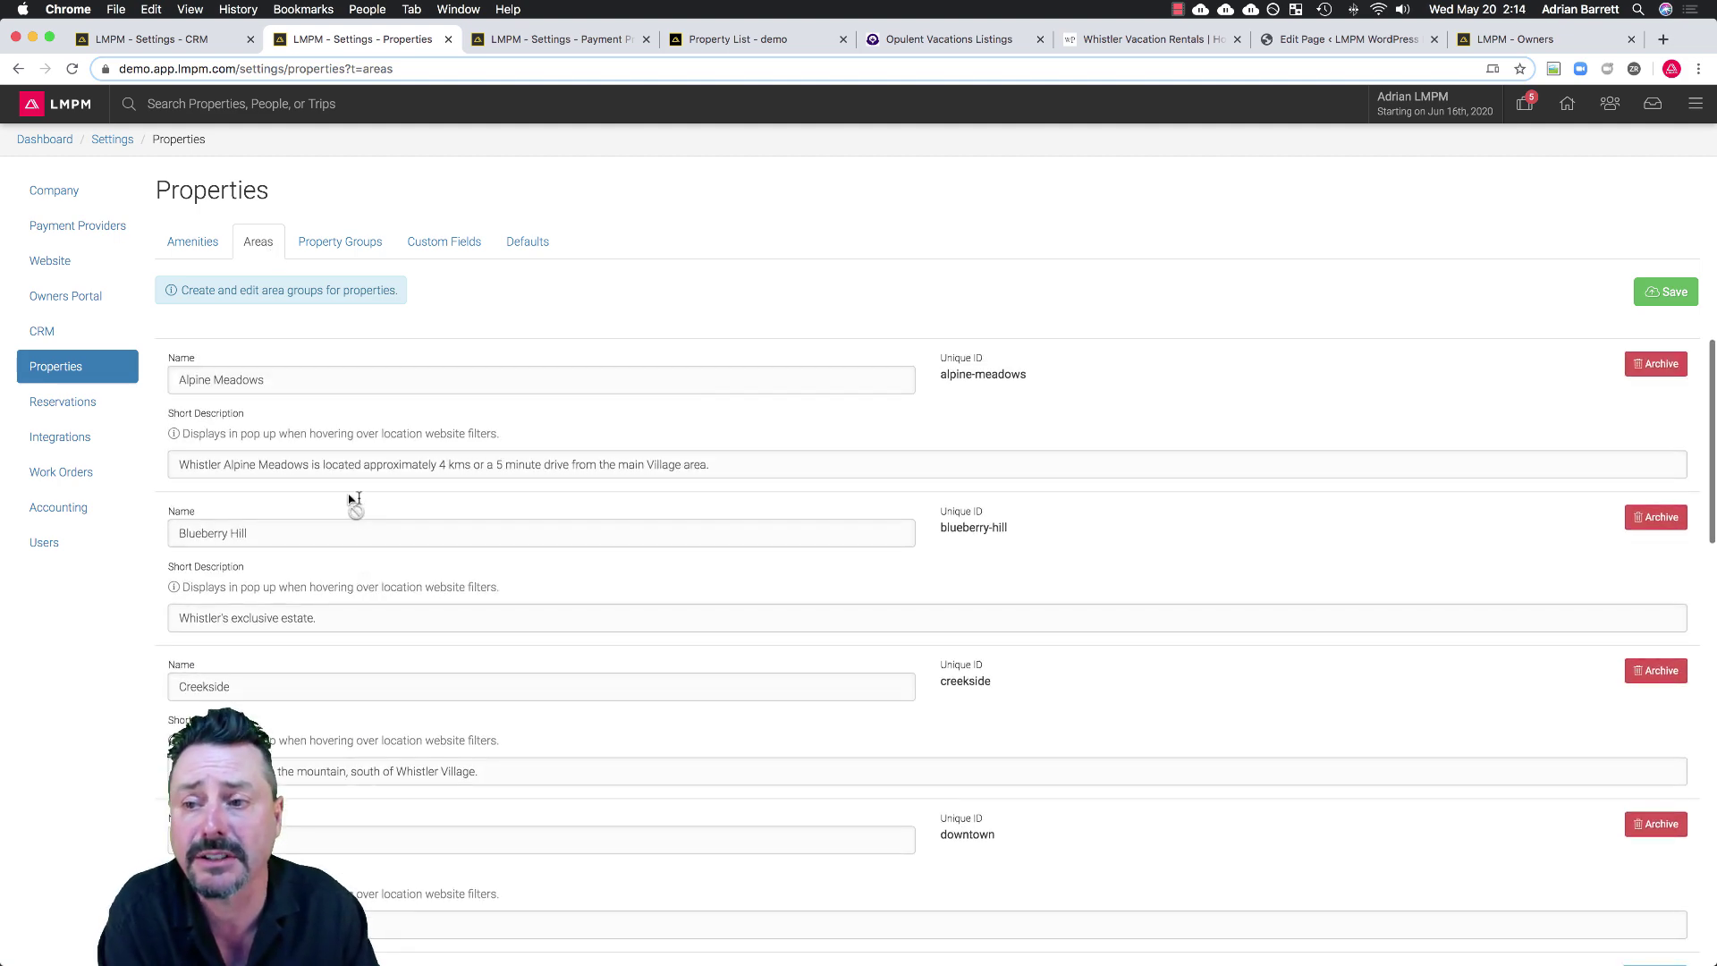
# Examine the edit form of the Whistler Ski-in Ski-out property group, cancel the edit, and return to the property groups.
pyautogui.click(326, 240)
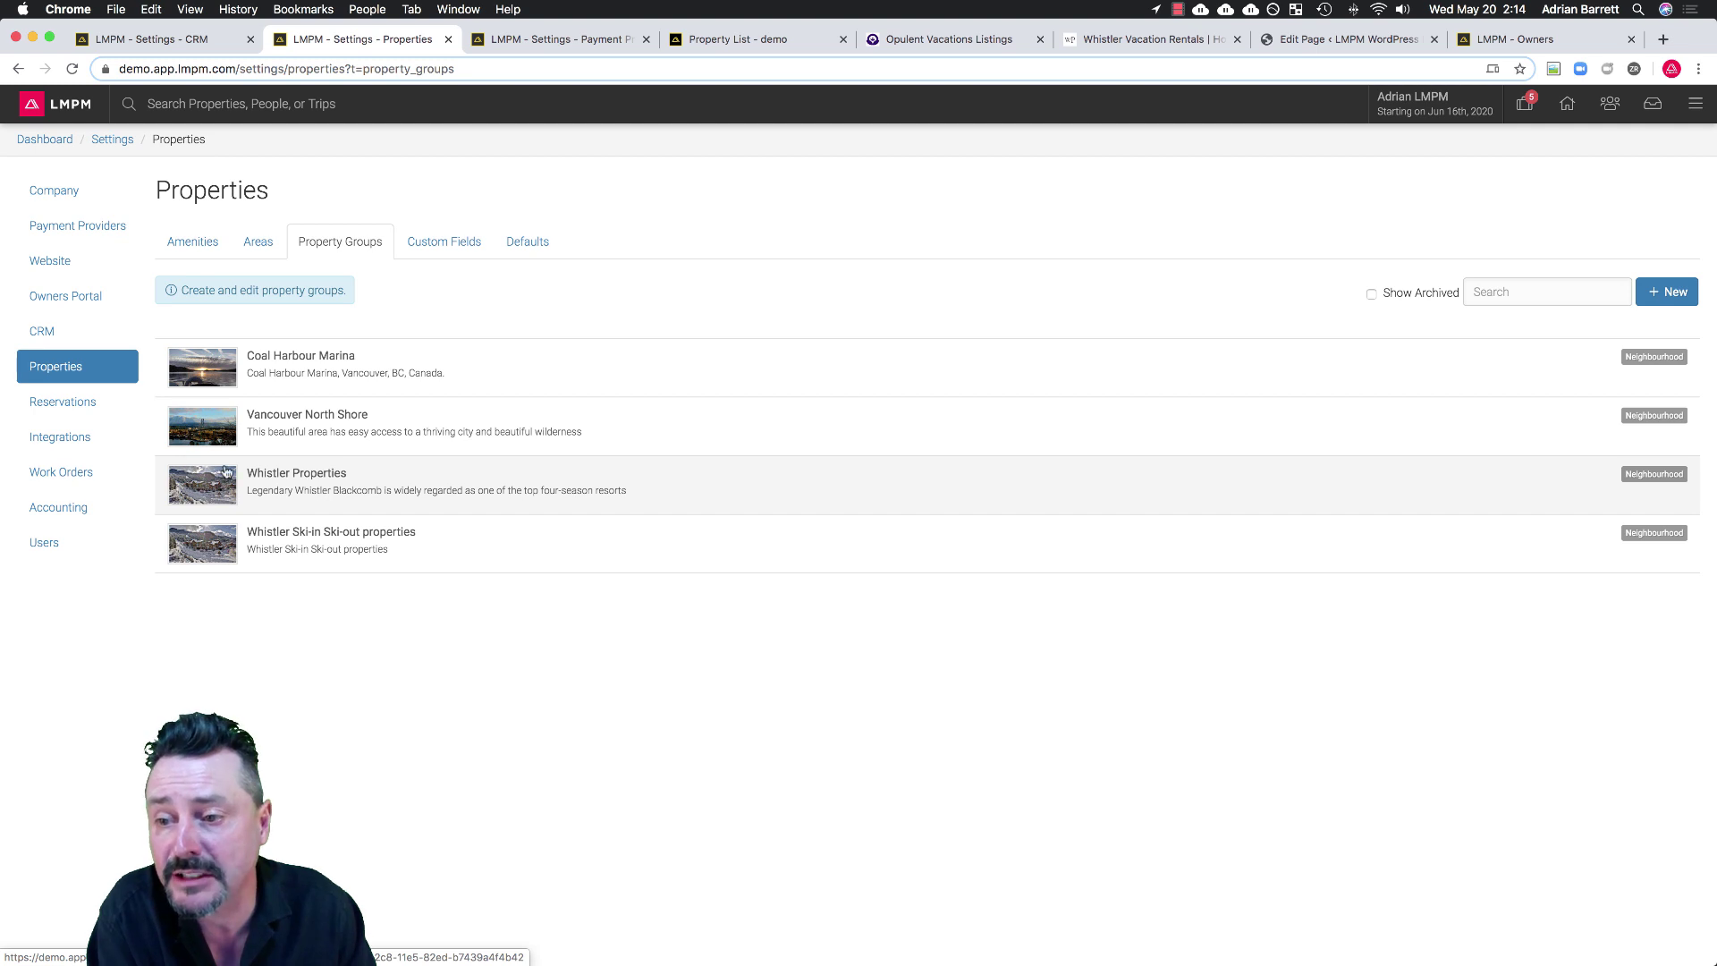
pyautogui.click(212, 546)
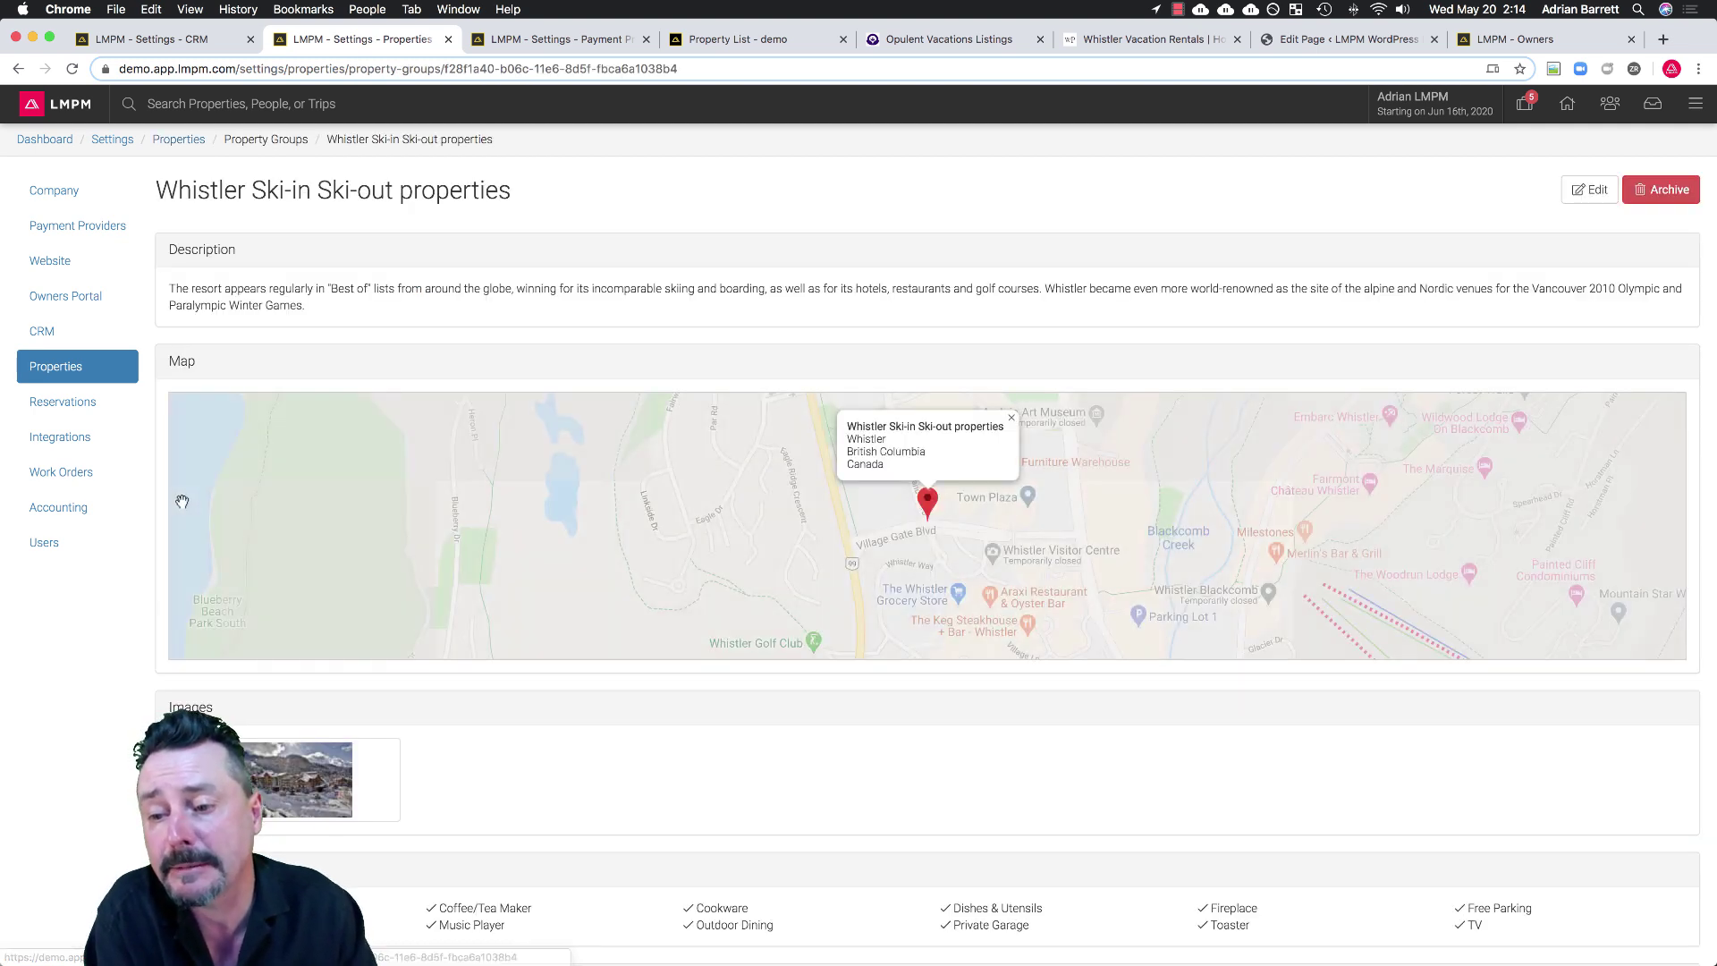
pyautogui.click(1589, 189)
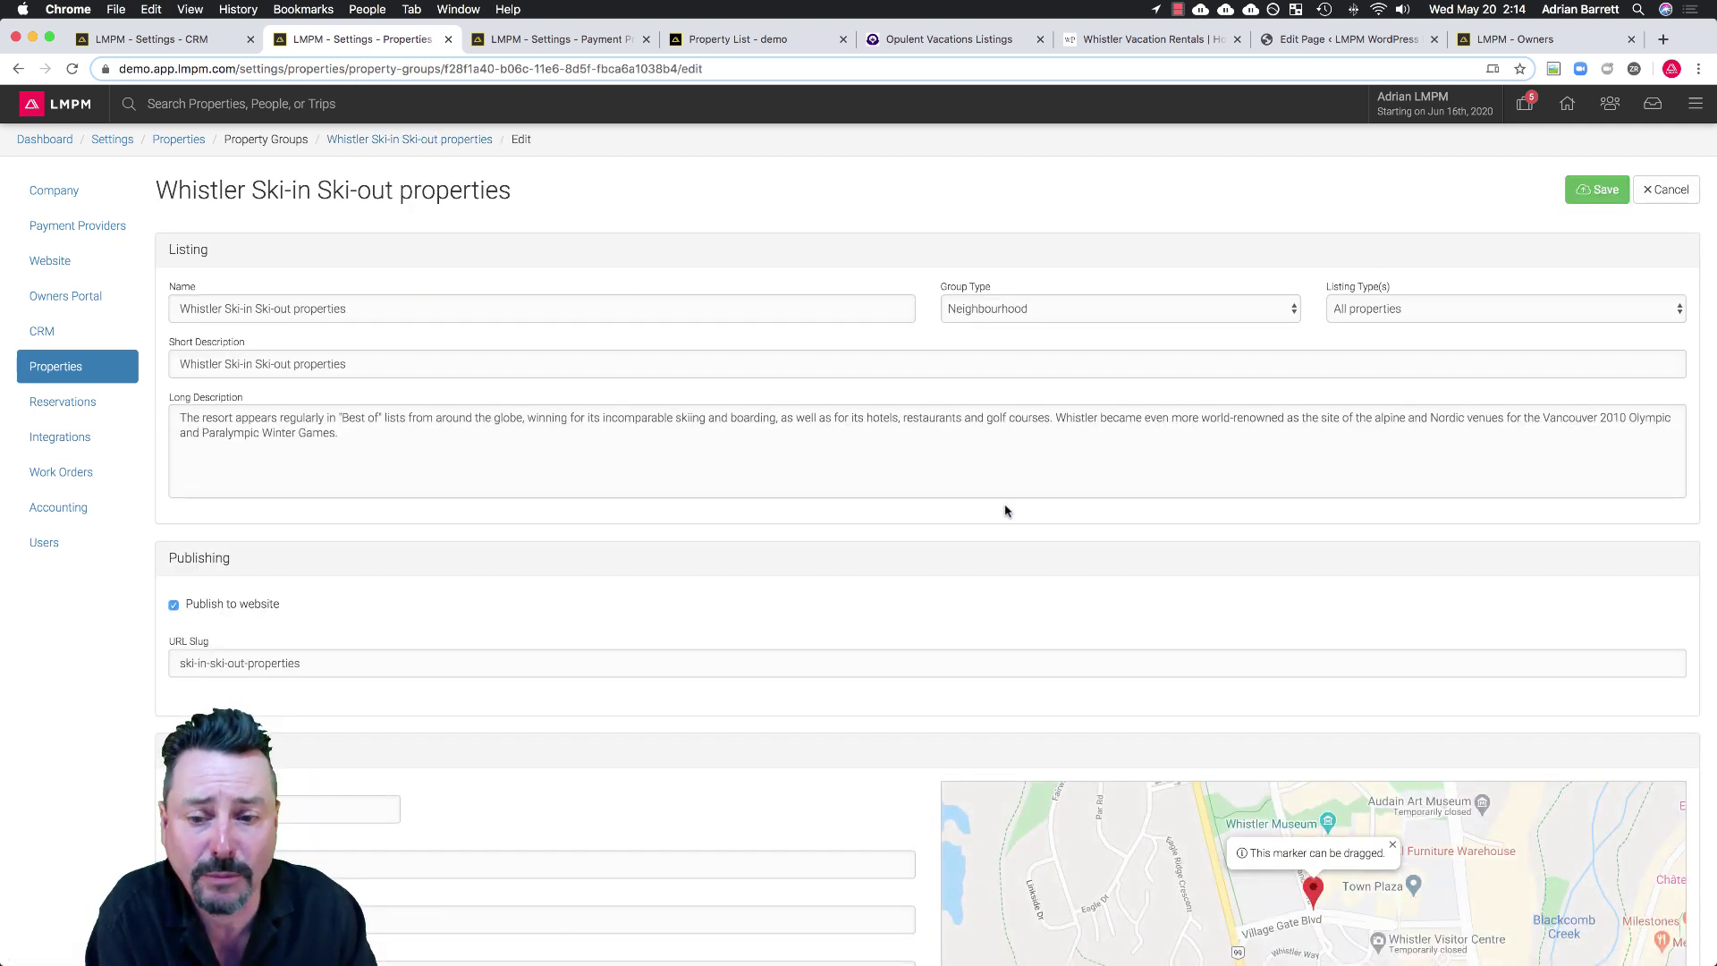
pyautogui.scroll(-8, 1005, 506)
pyautogui.scroll(-20, 1005, 507)
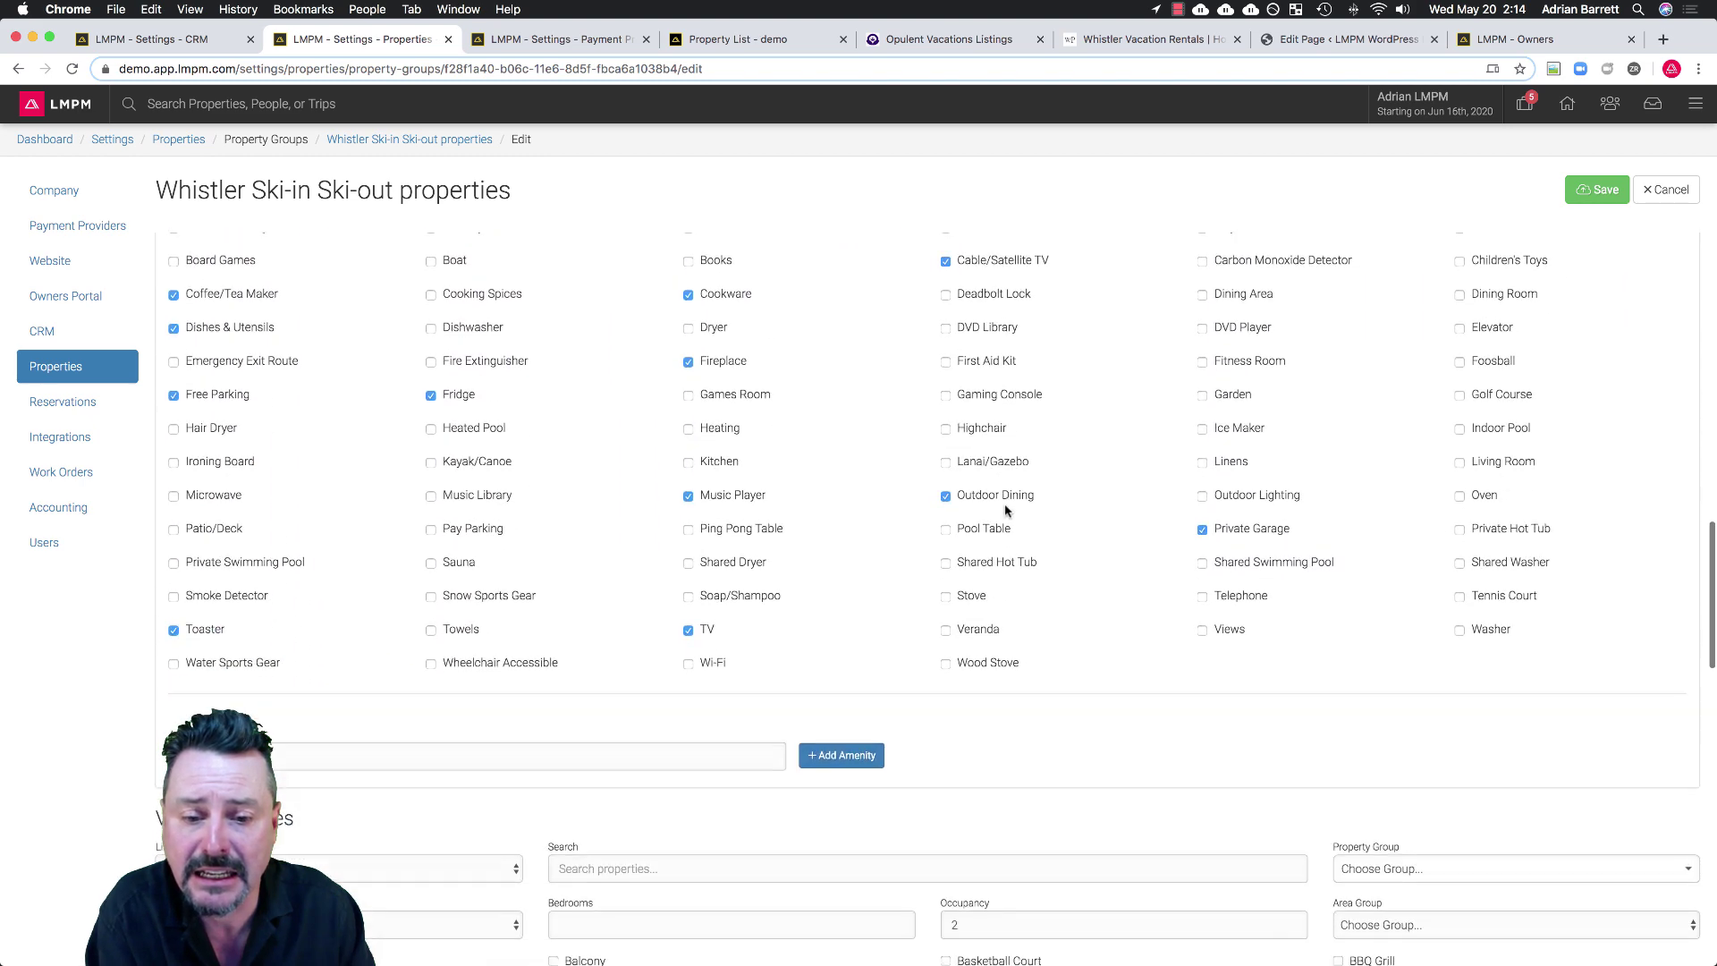
pyautogui.scroll(-10, 1005, 511)
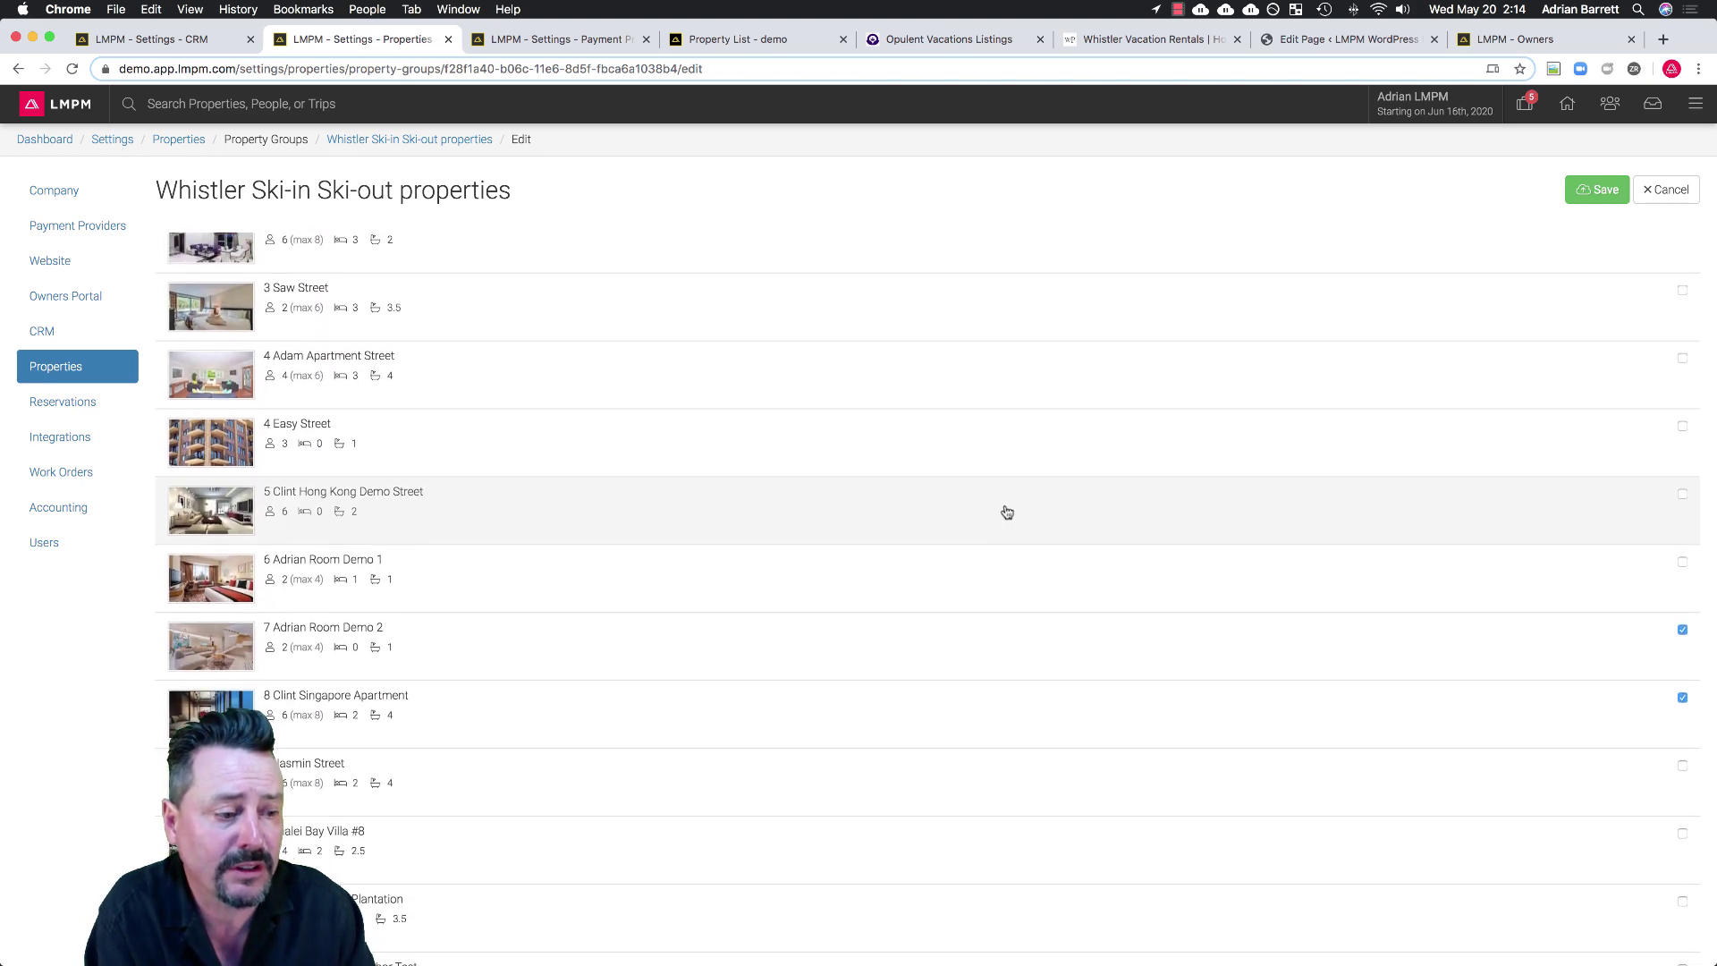
pyautogui.click(1666, 189)
pyautogui.click(183, 140)
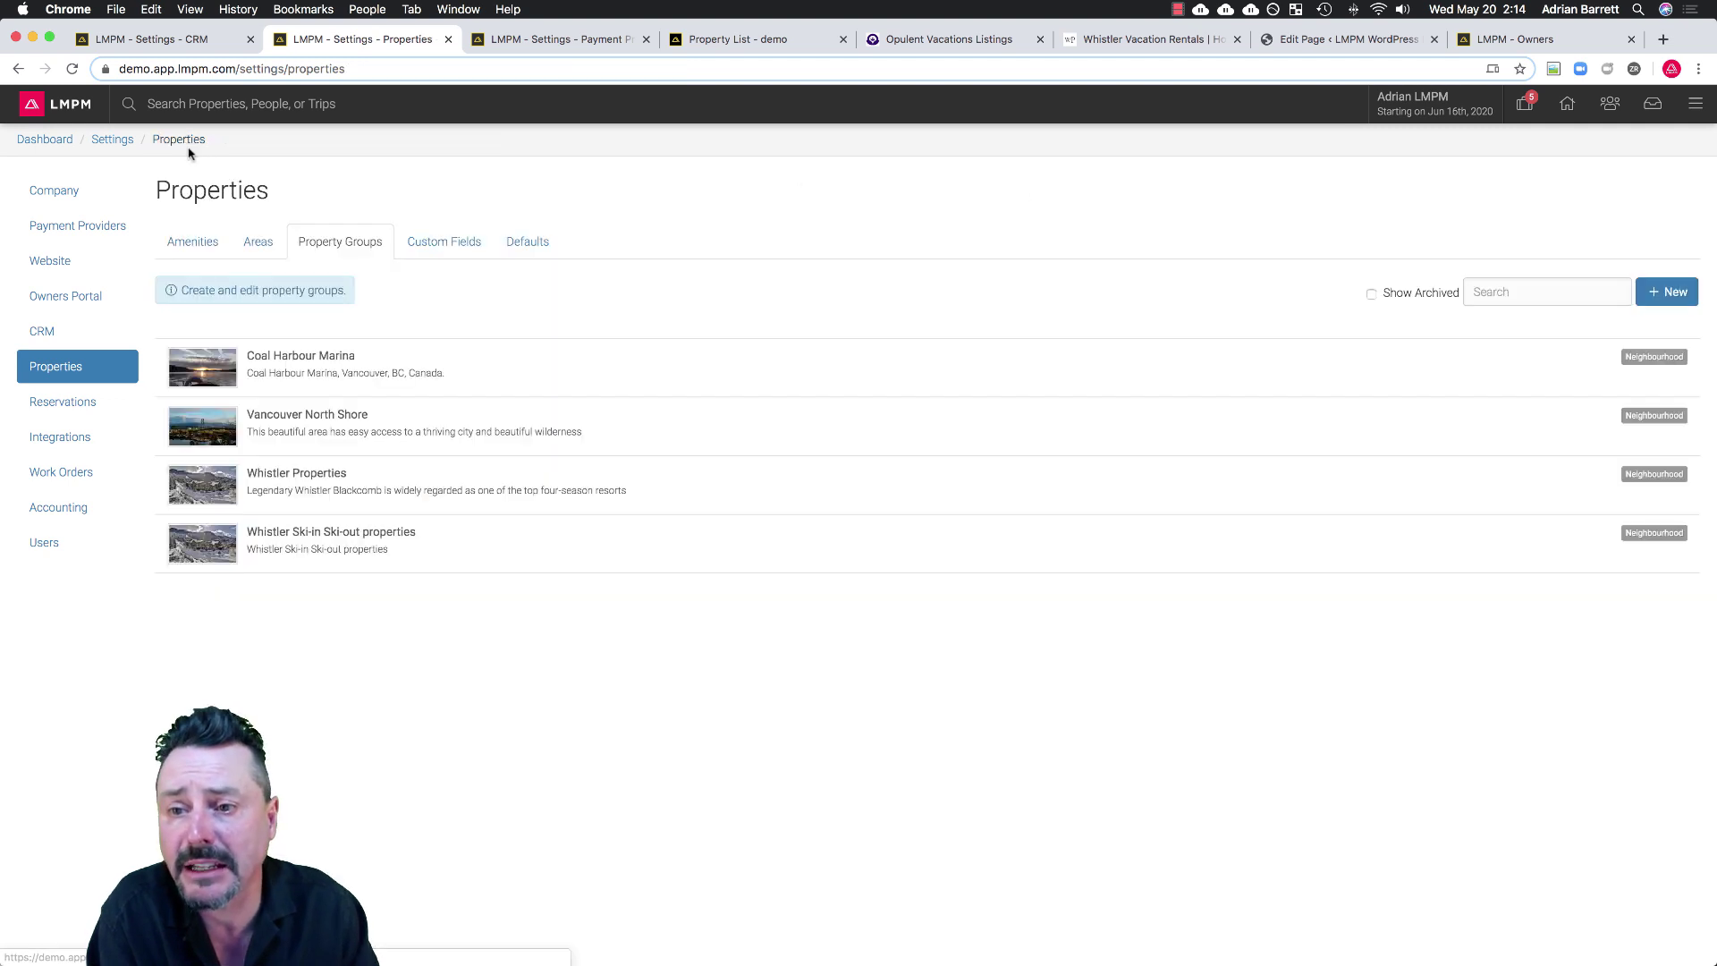
# Review the property custom fields, view the calendar of all properties, and briefly show its search filters.
pyautogui.click(452, 241)
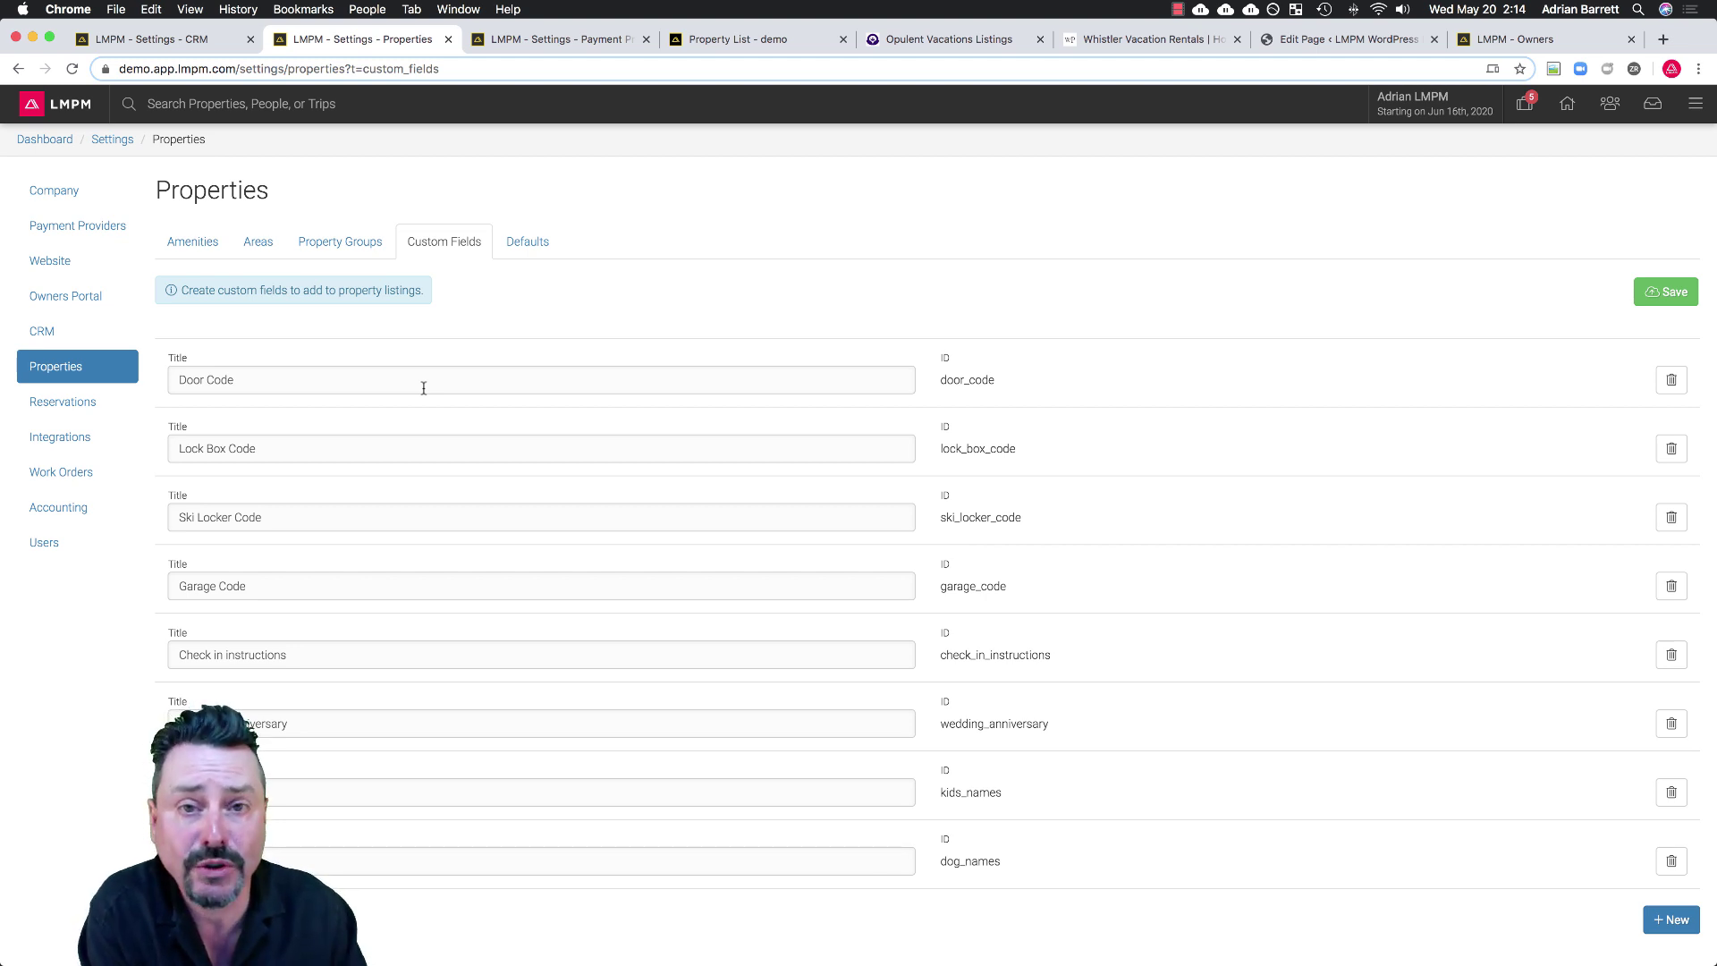
pyautogui.click(1567, 104)
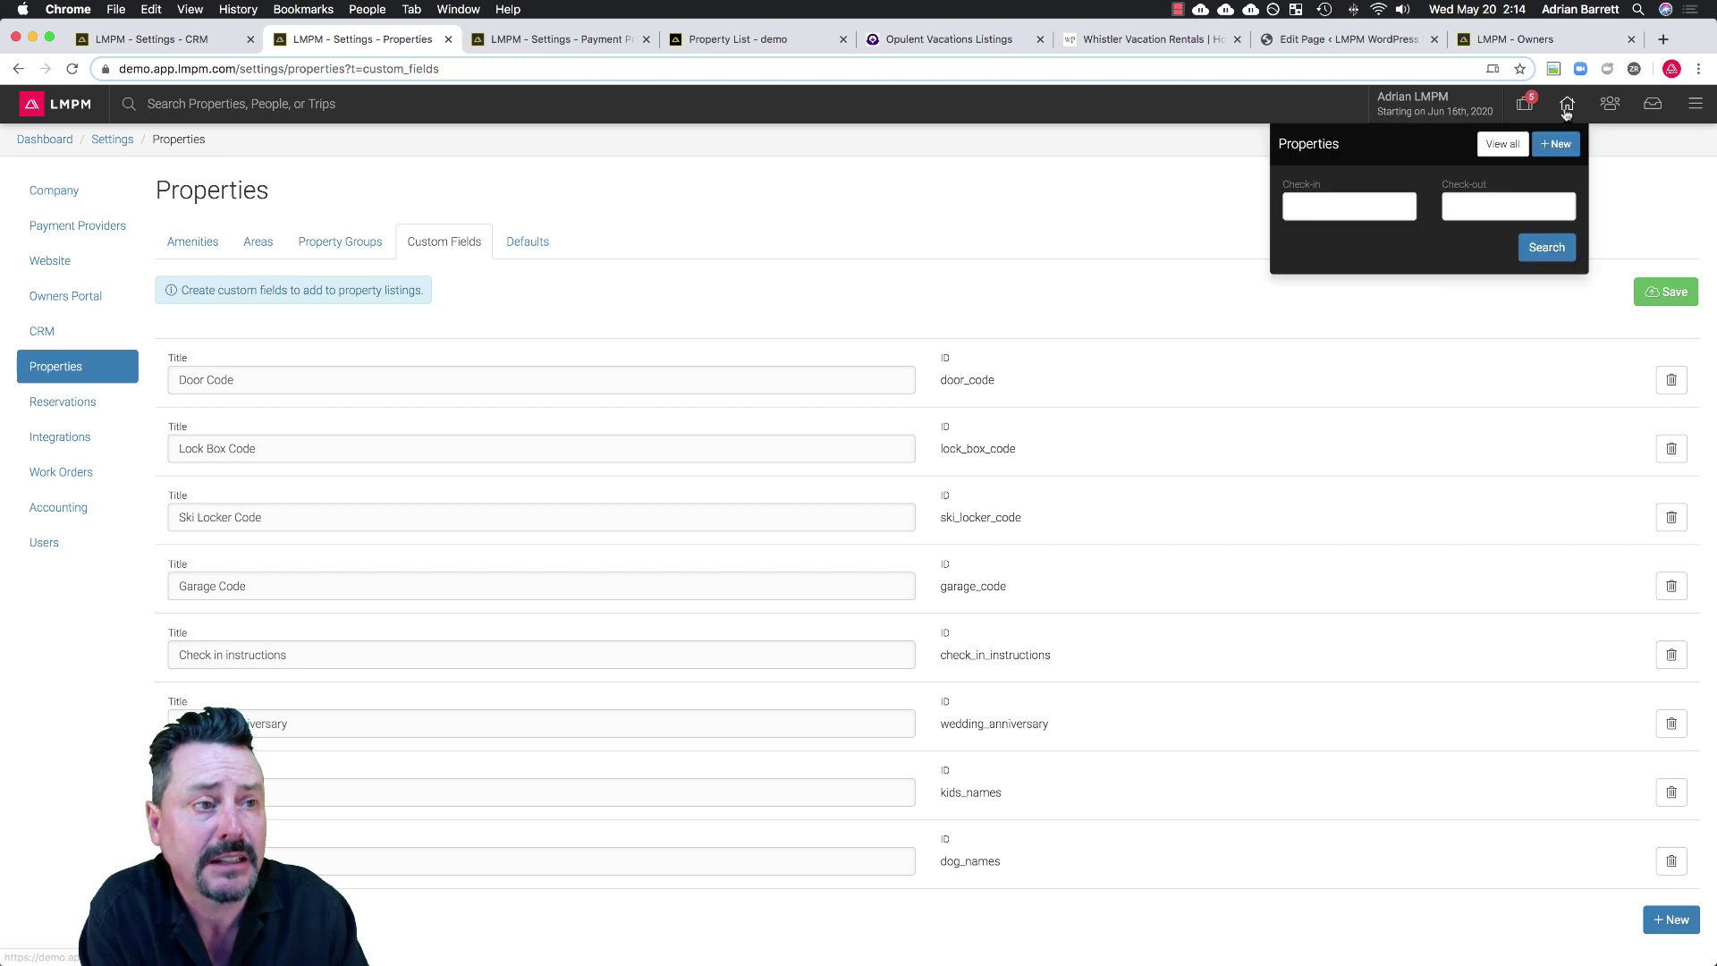
pyautogui.click(1503, 144)
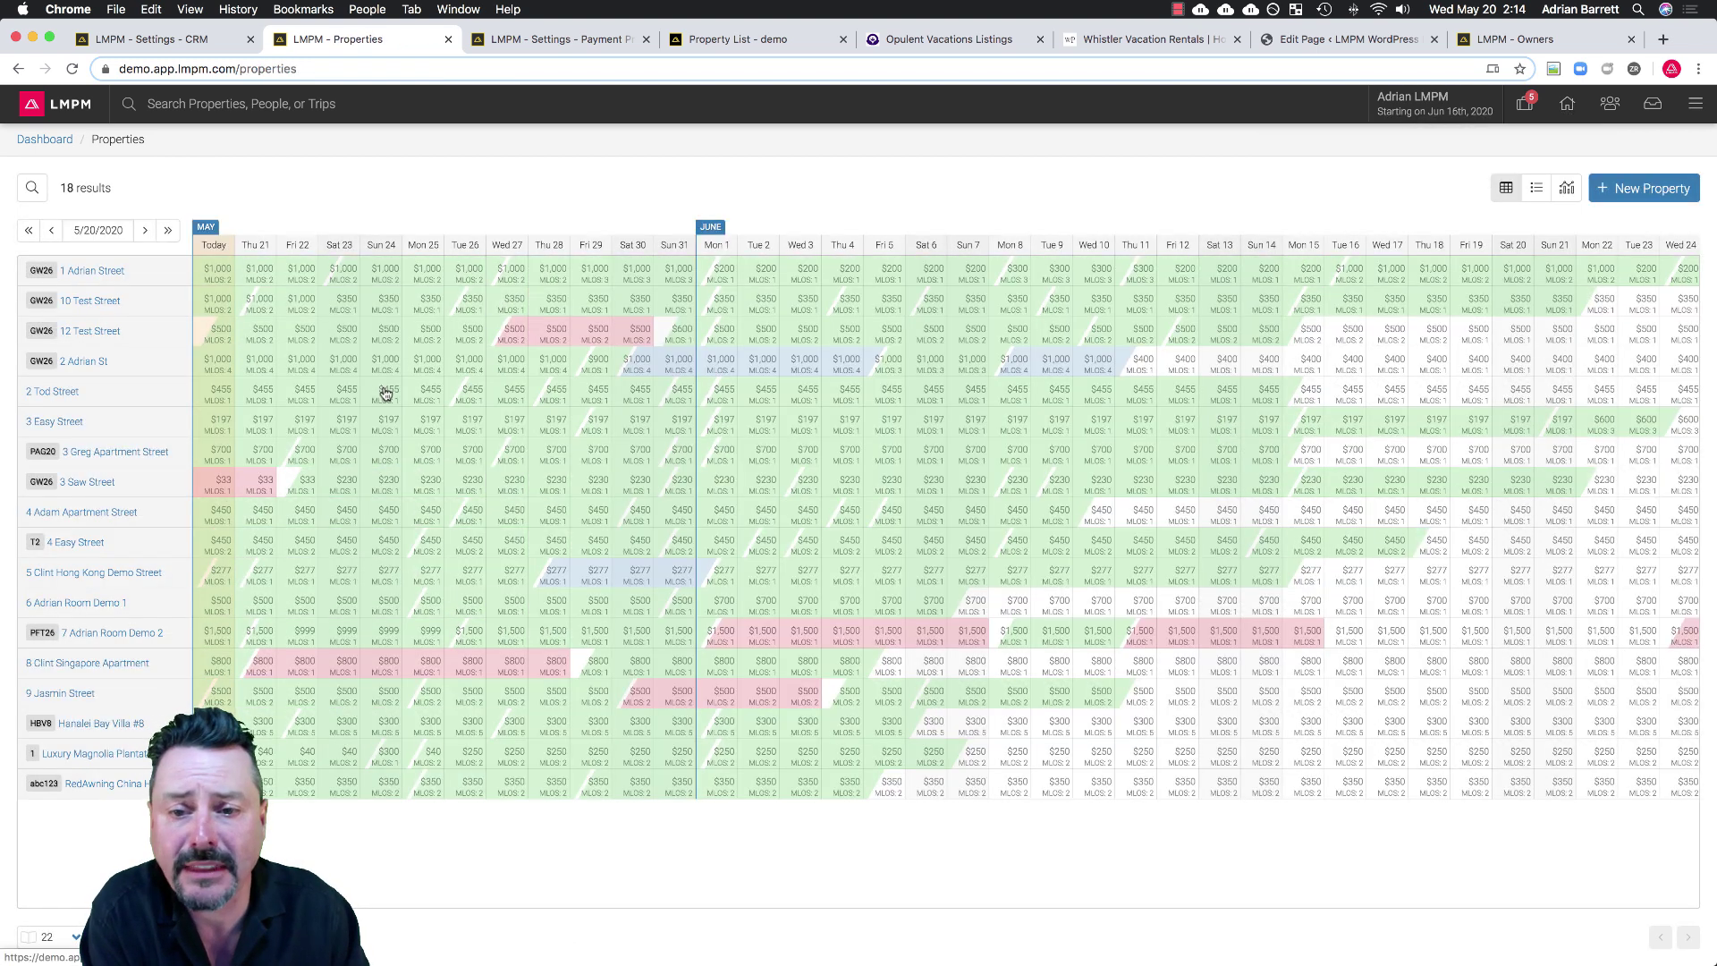
pyautogui.click(34, 190)
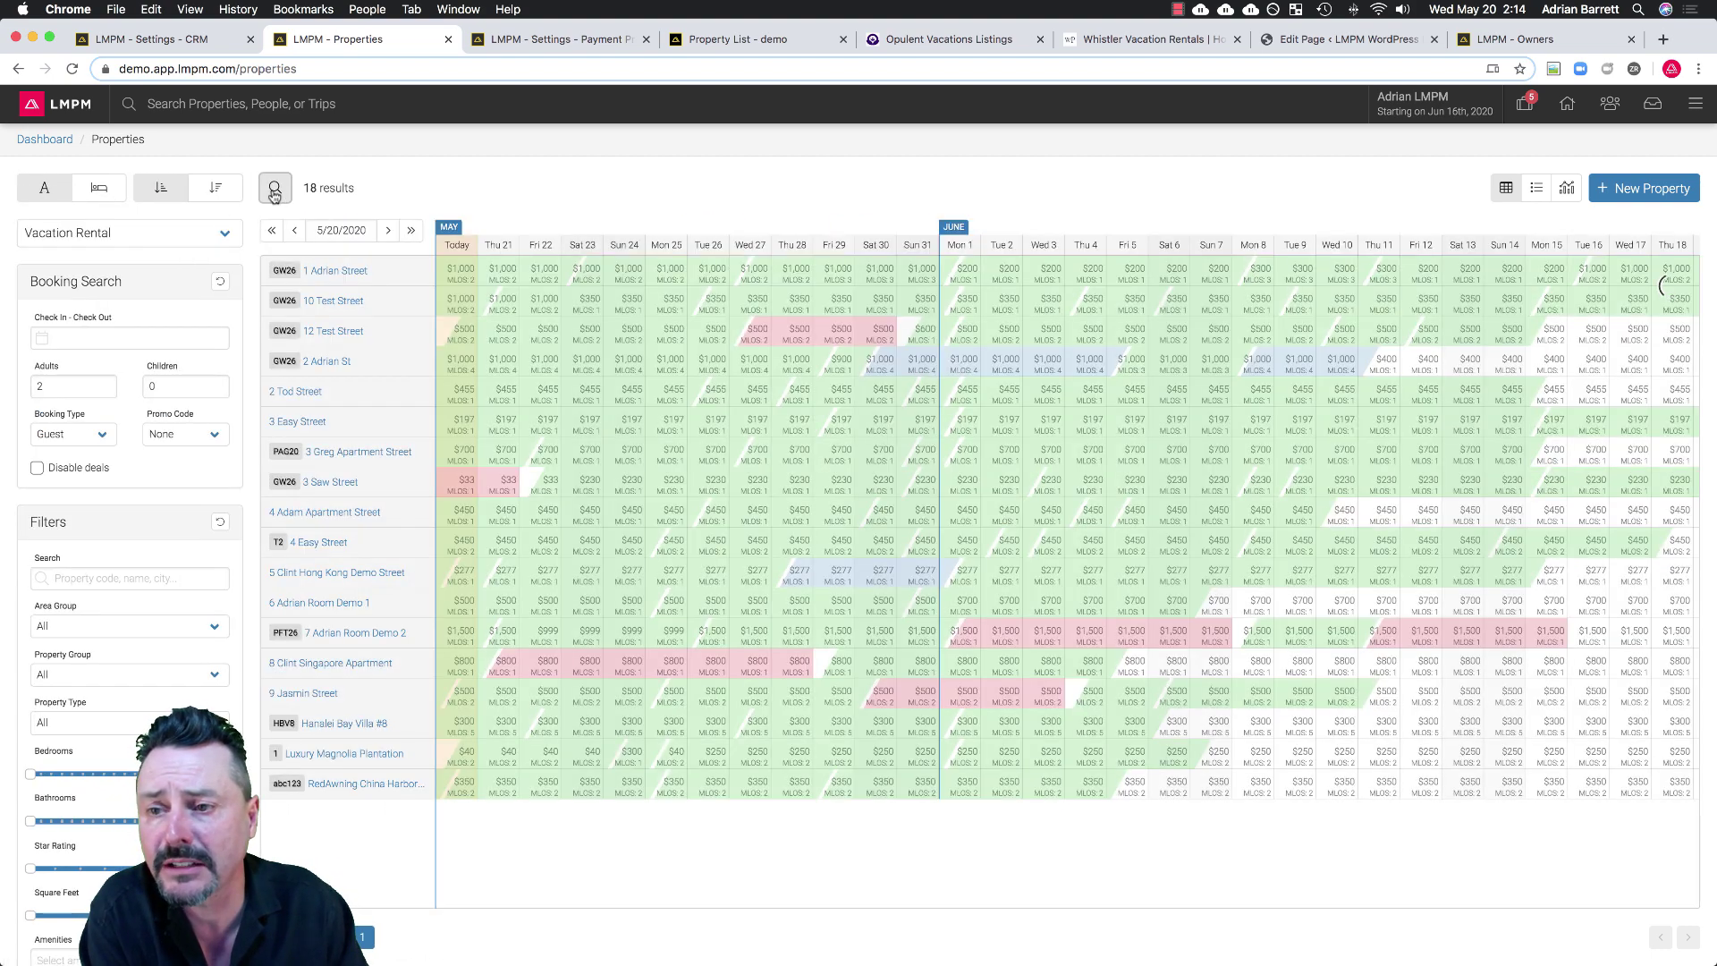
pyautogui.click(275, 191)
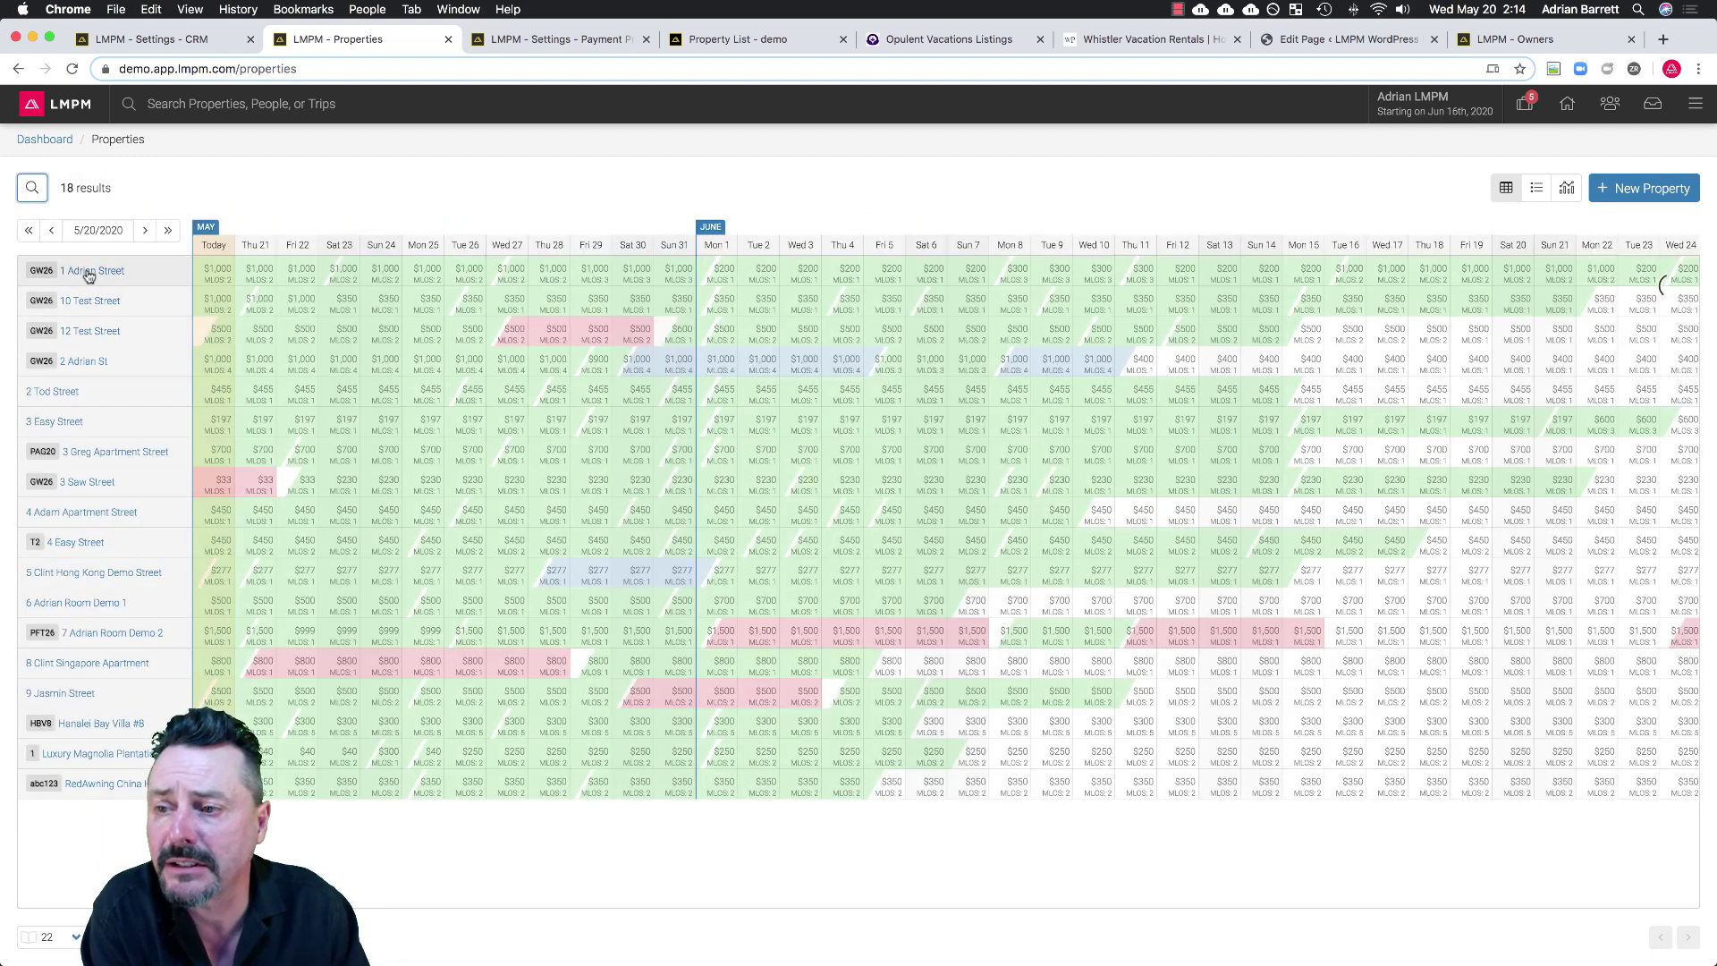
# Open the first listed property for editing, view the custom fields under its Operations details, and return to the company settings.
pyautogui.click(89, 272)
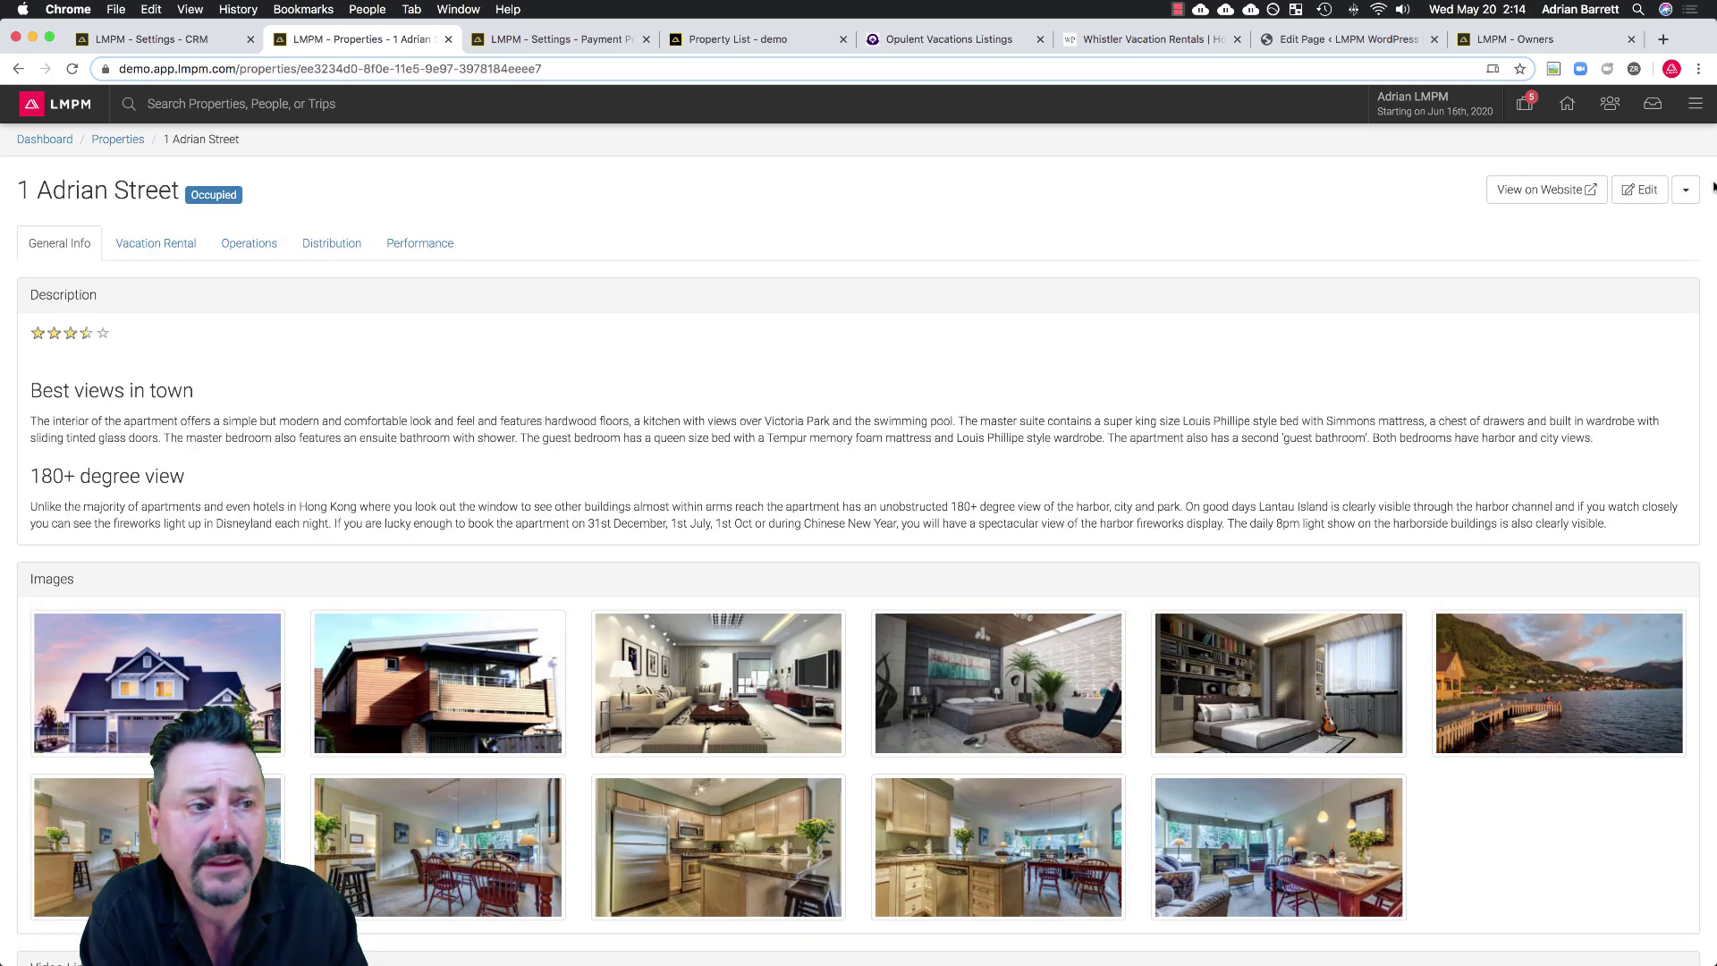
pyautogui.click(1640, 189)
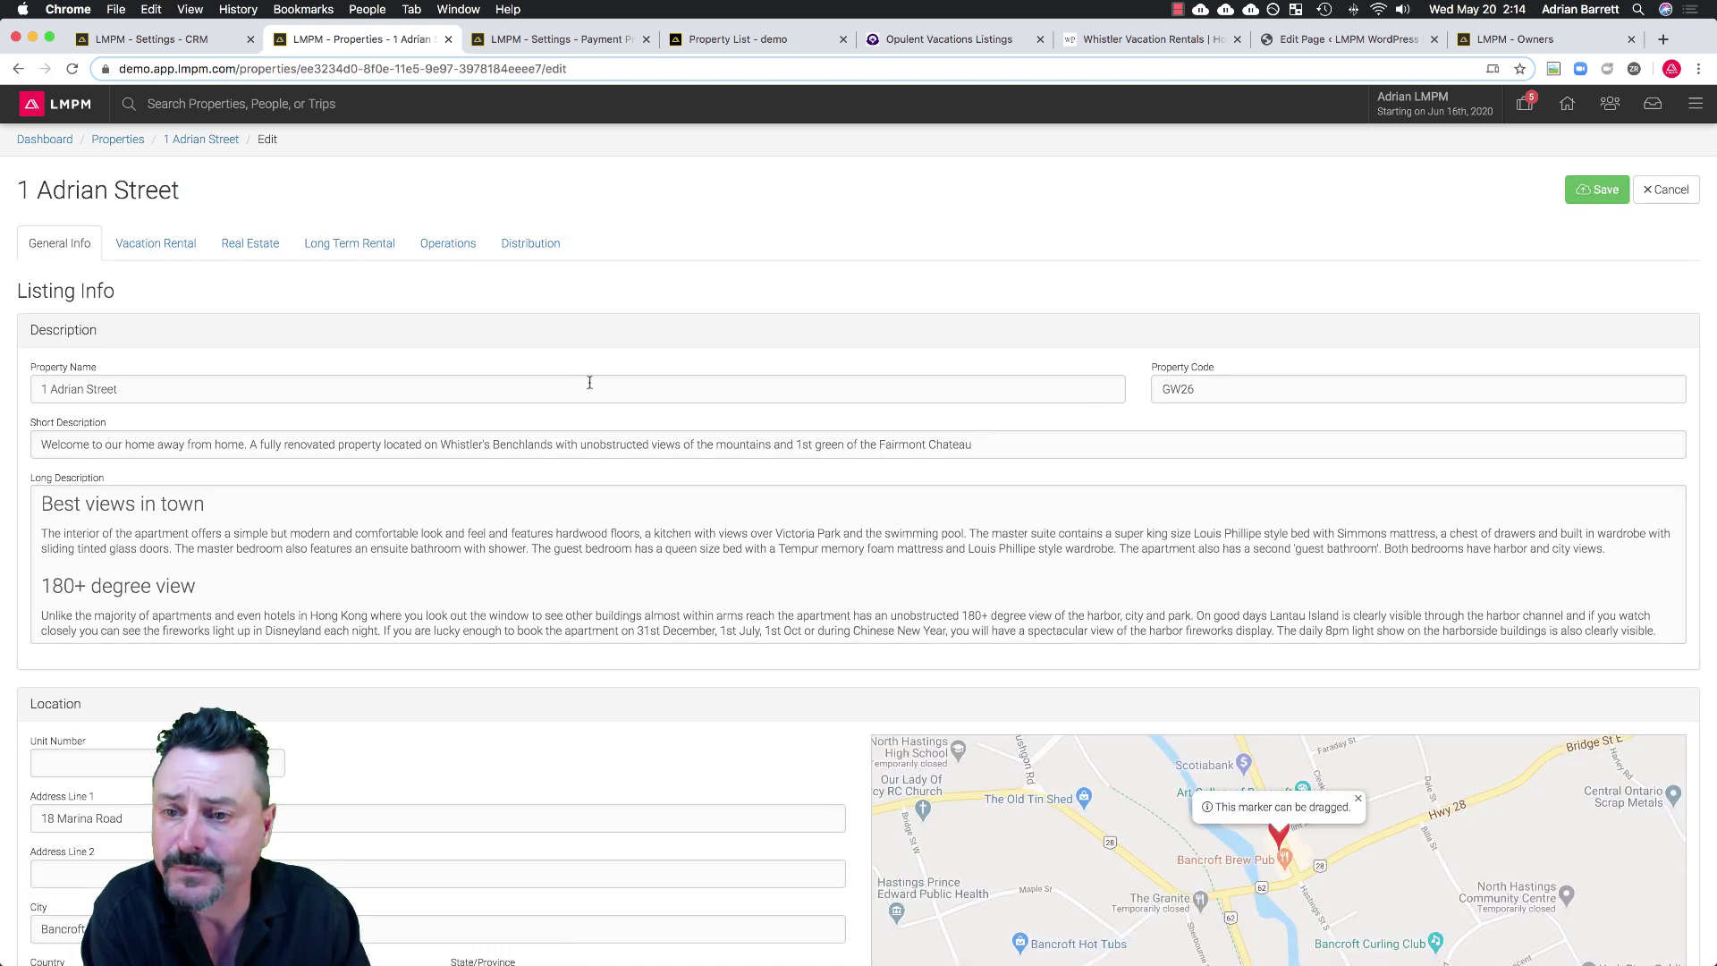
pyautogui.click(452, 244)
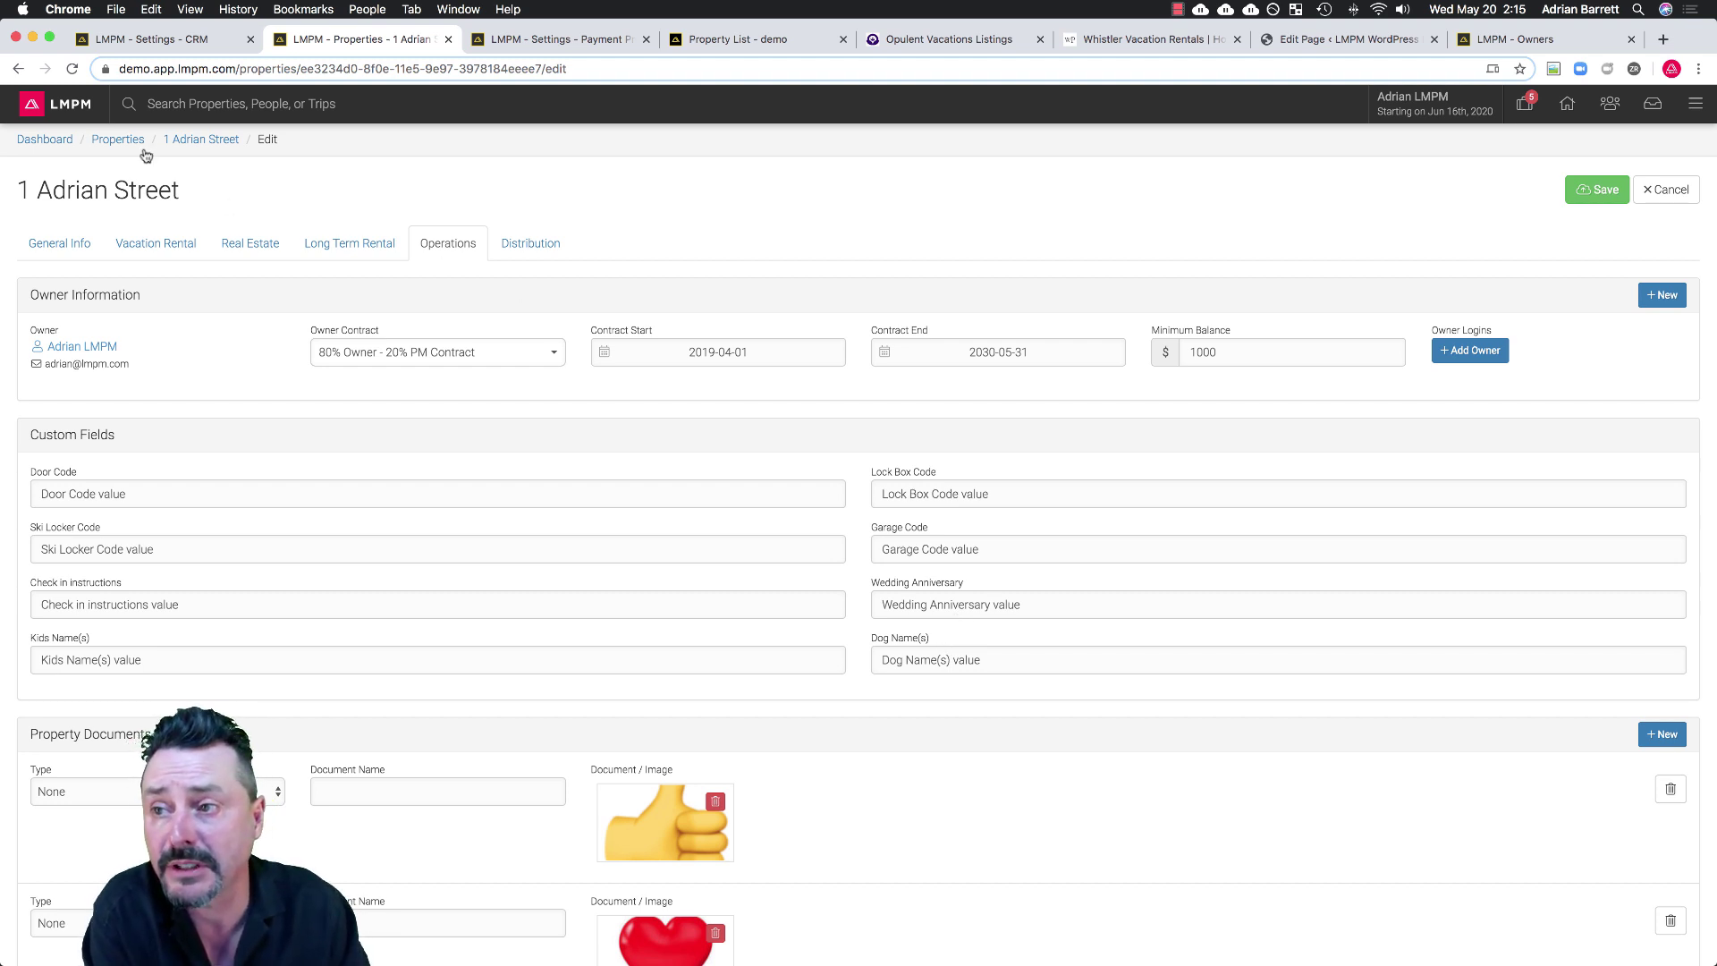
pyautogui.click(1695, 104)
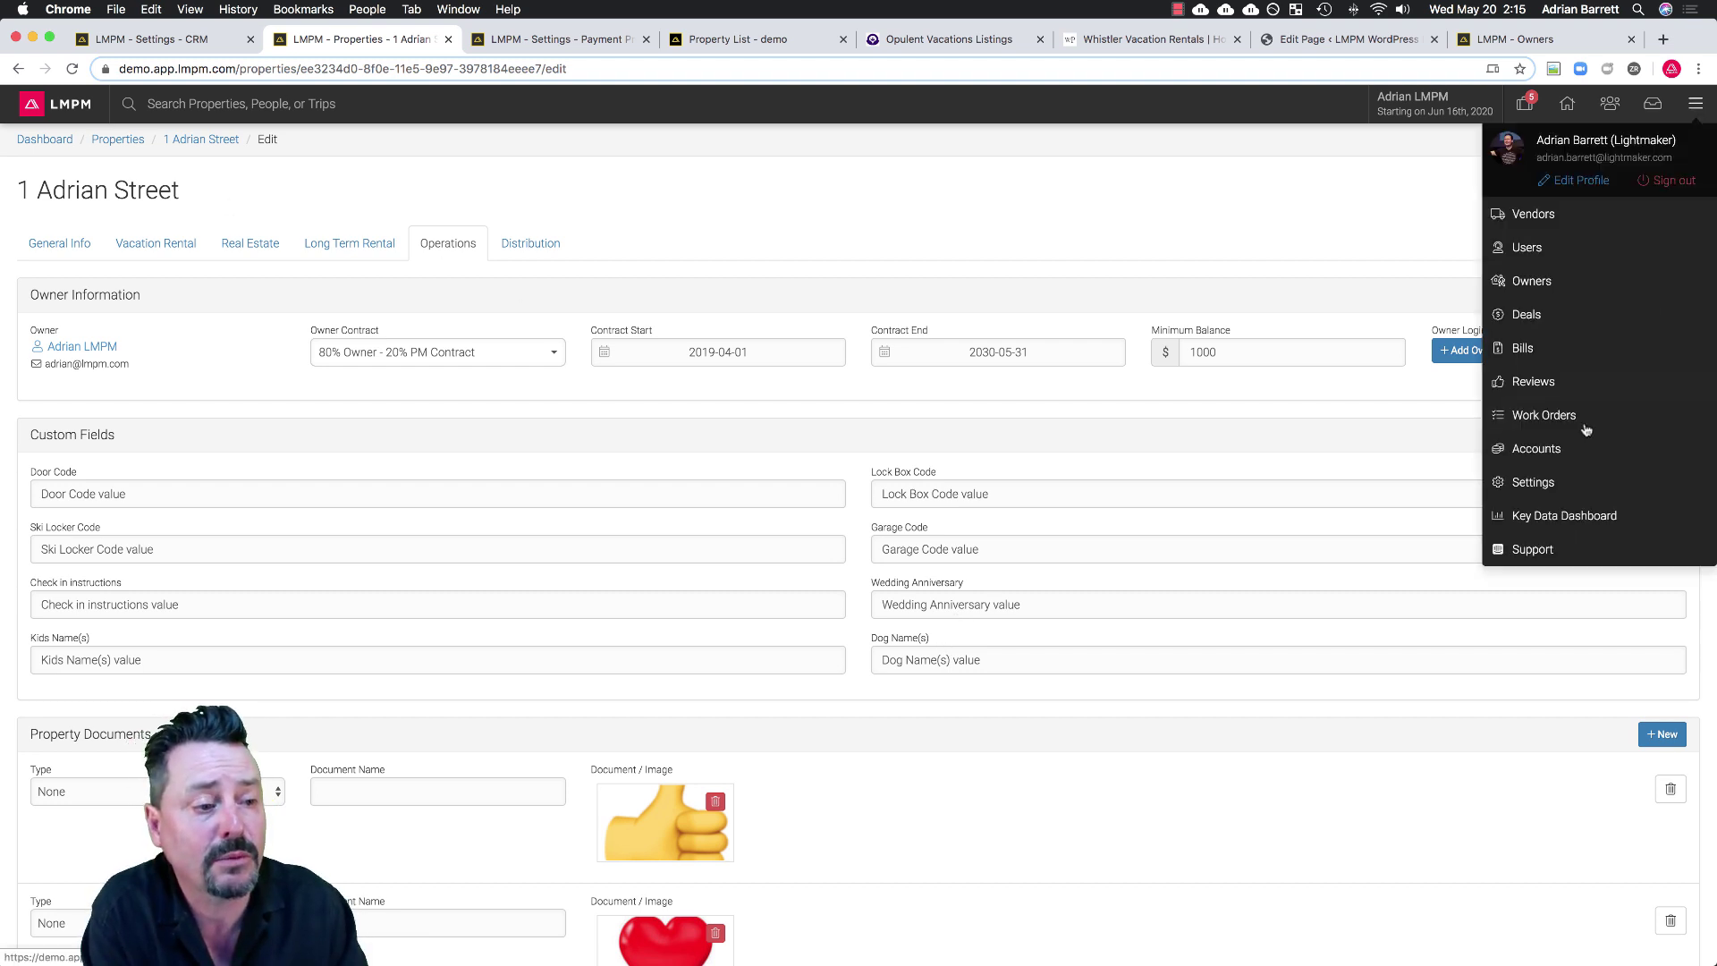
pyautogui.click(1564, 489)
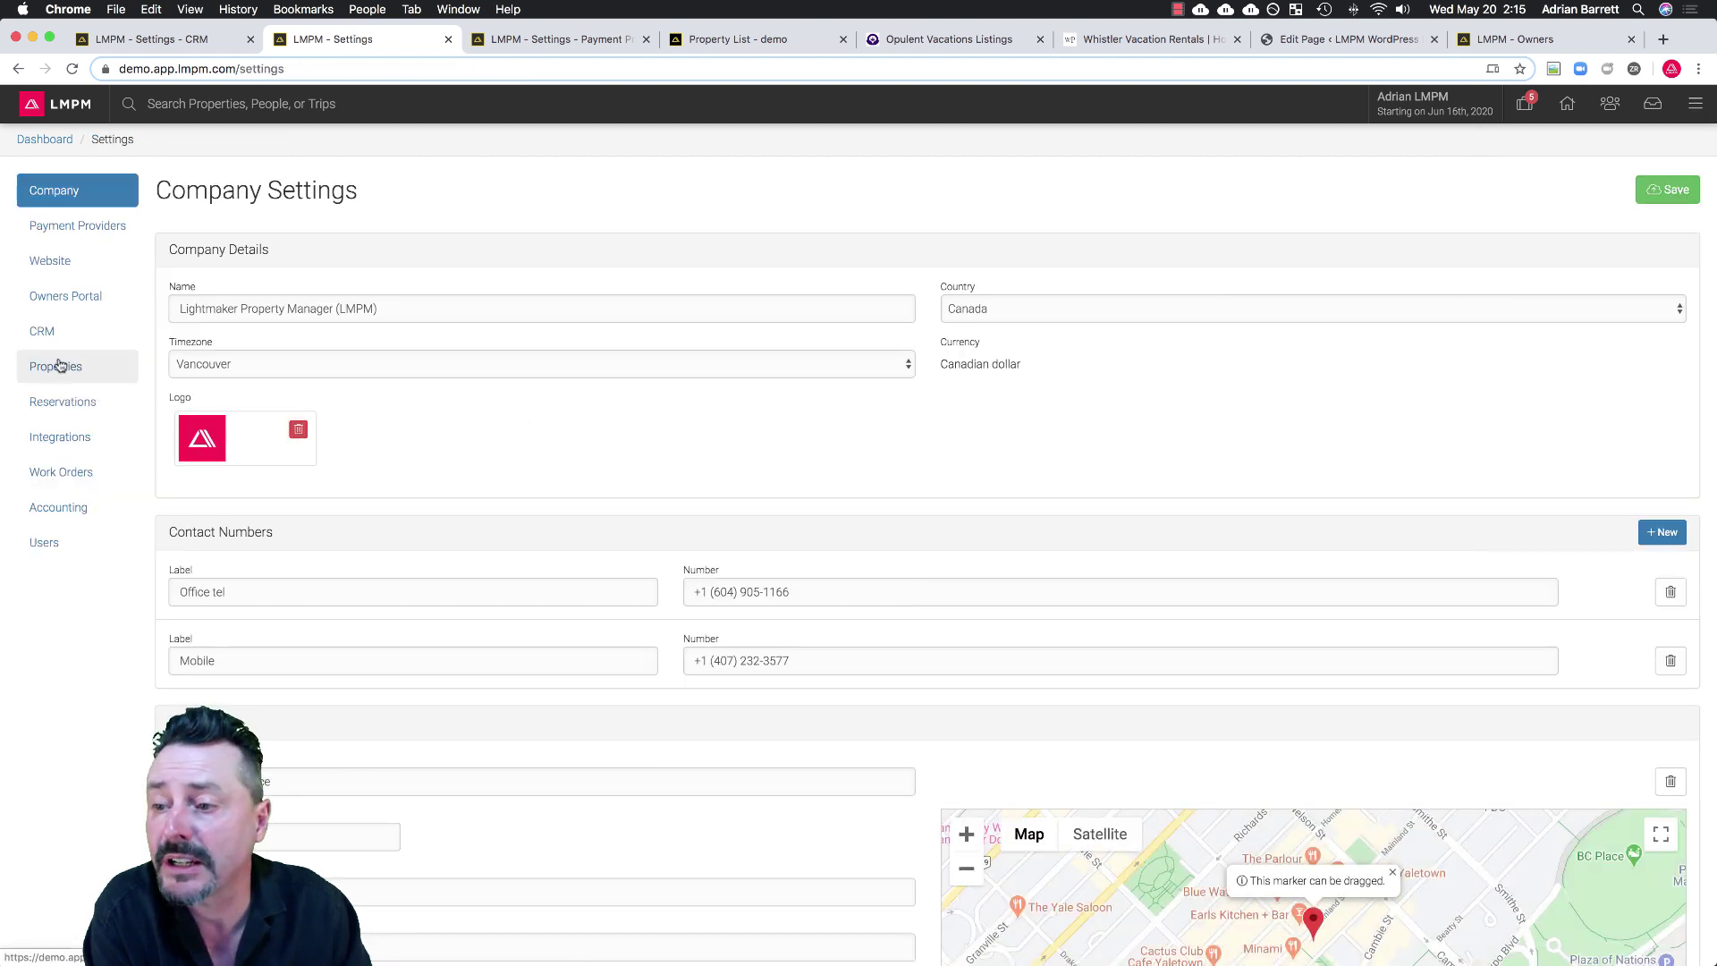
# View the default check-in time, check-out time and minimum age in the property settings.
pyautogui.click(56, 366)
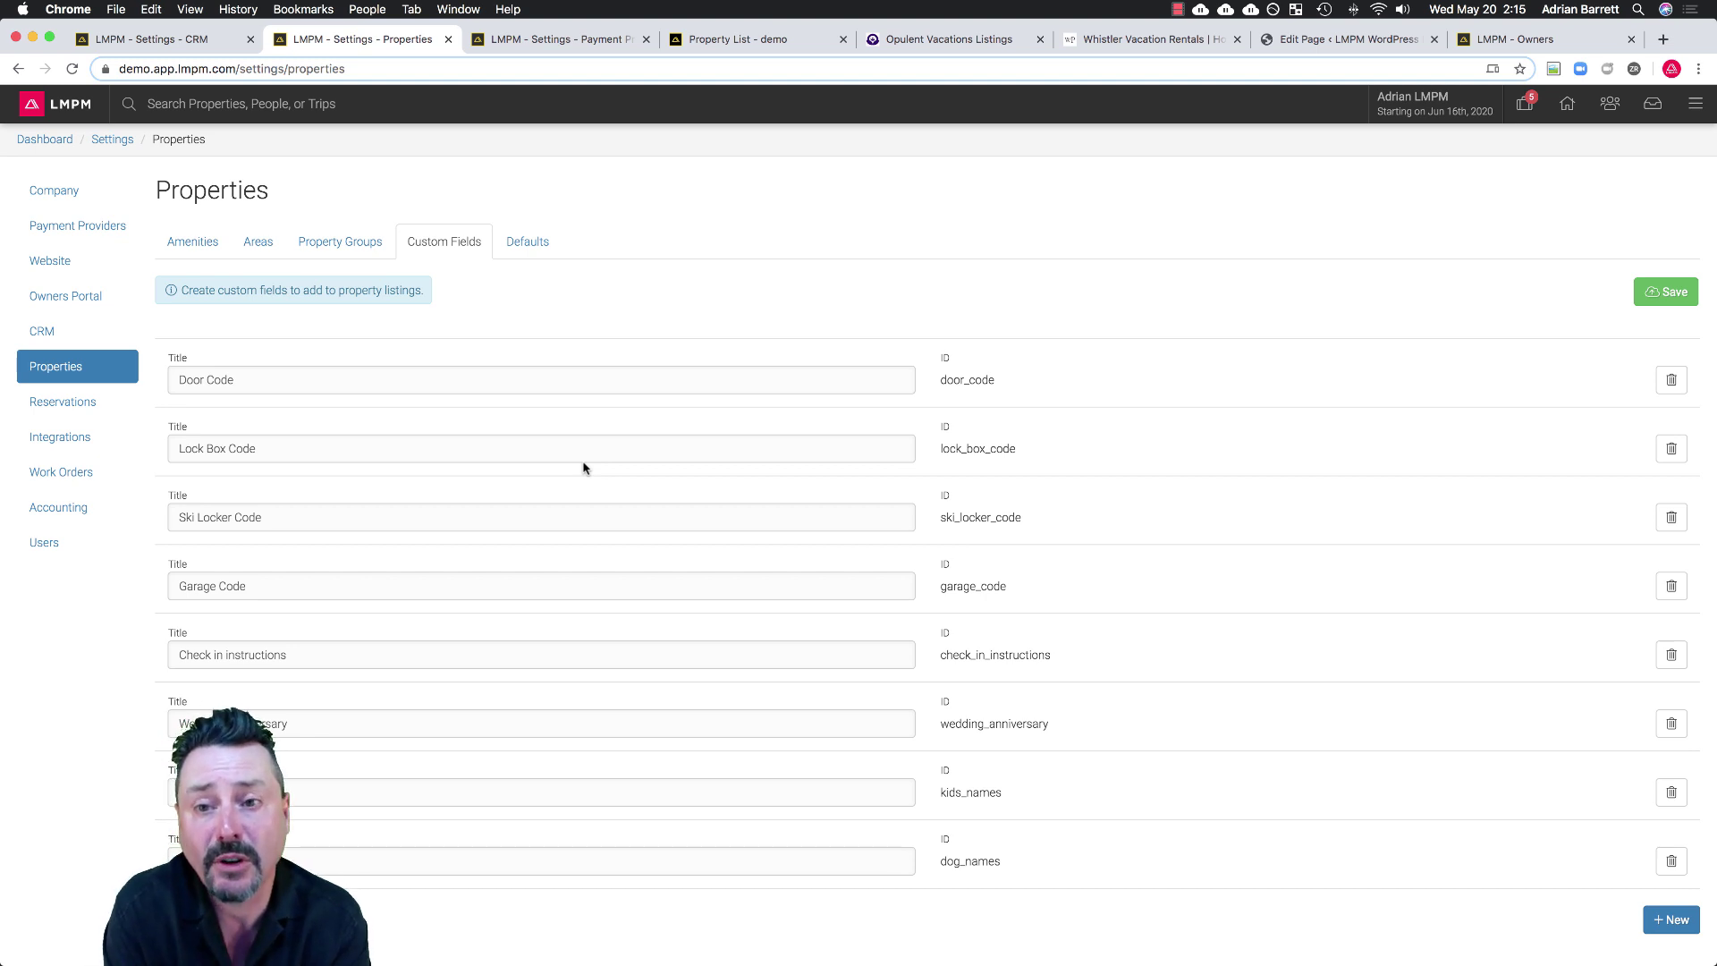
pyautogui.click(528, 241)
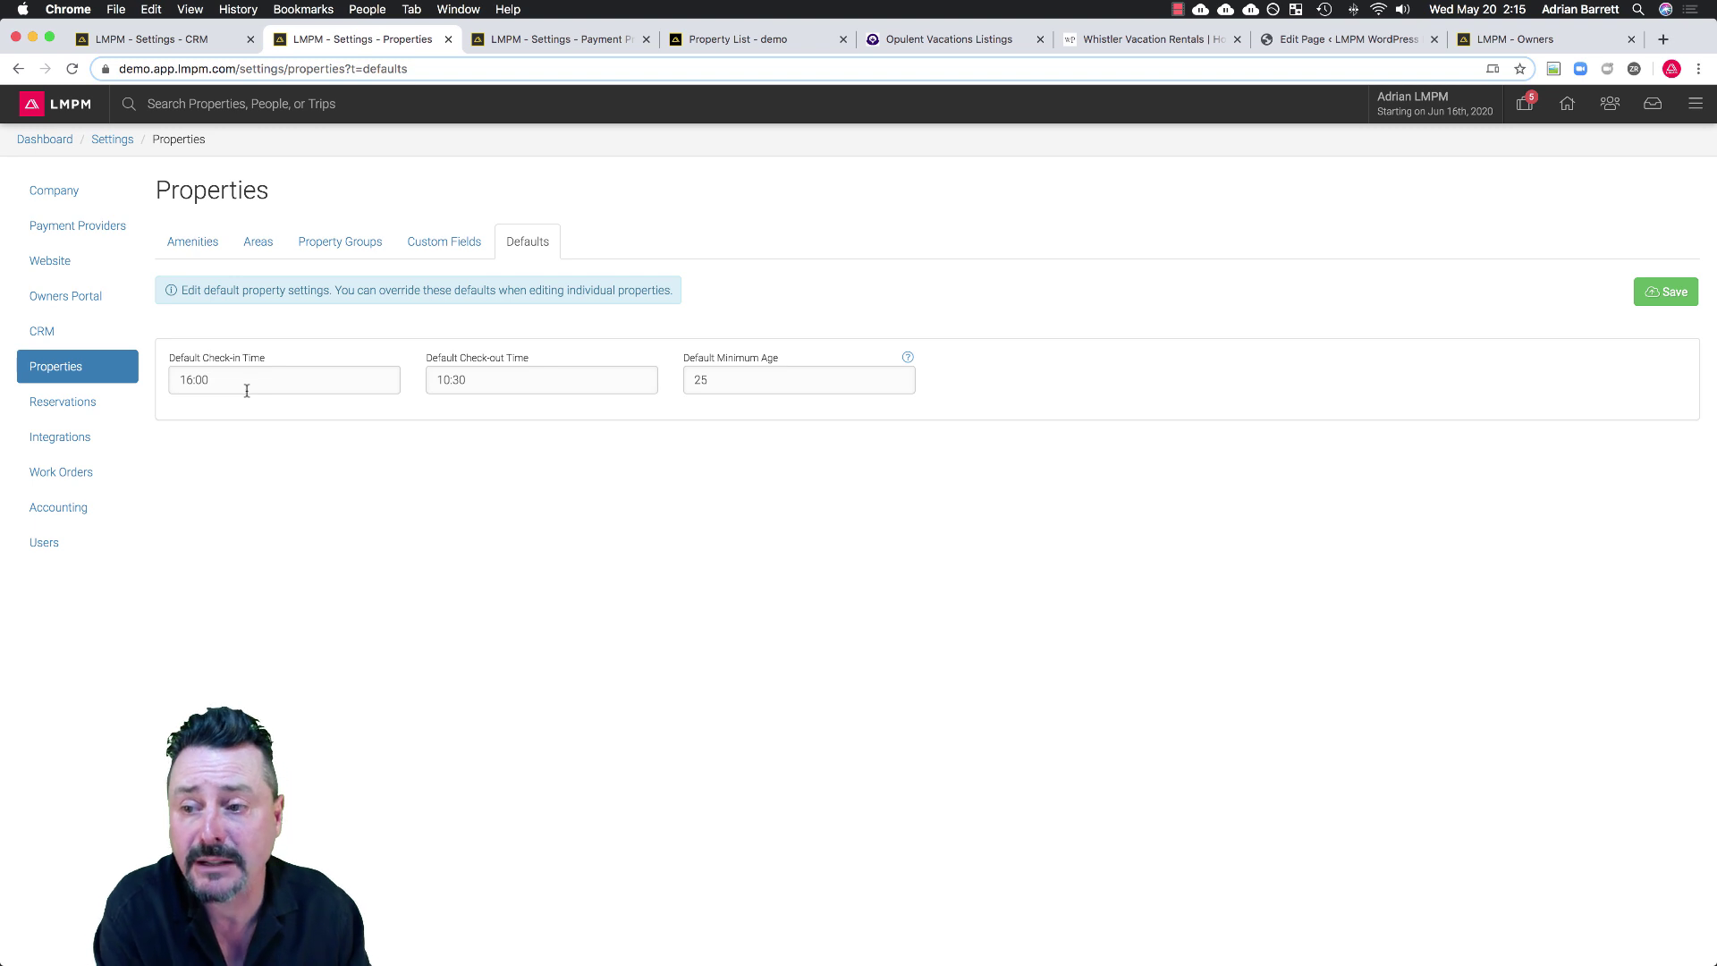
# Open the default booking policy from the reservation settings for editing and review its payment schedule.
pyautogui.click(46, 408)
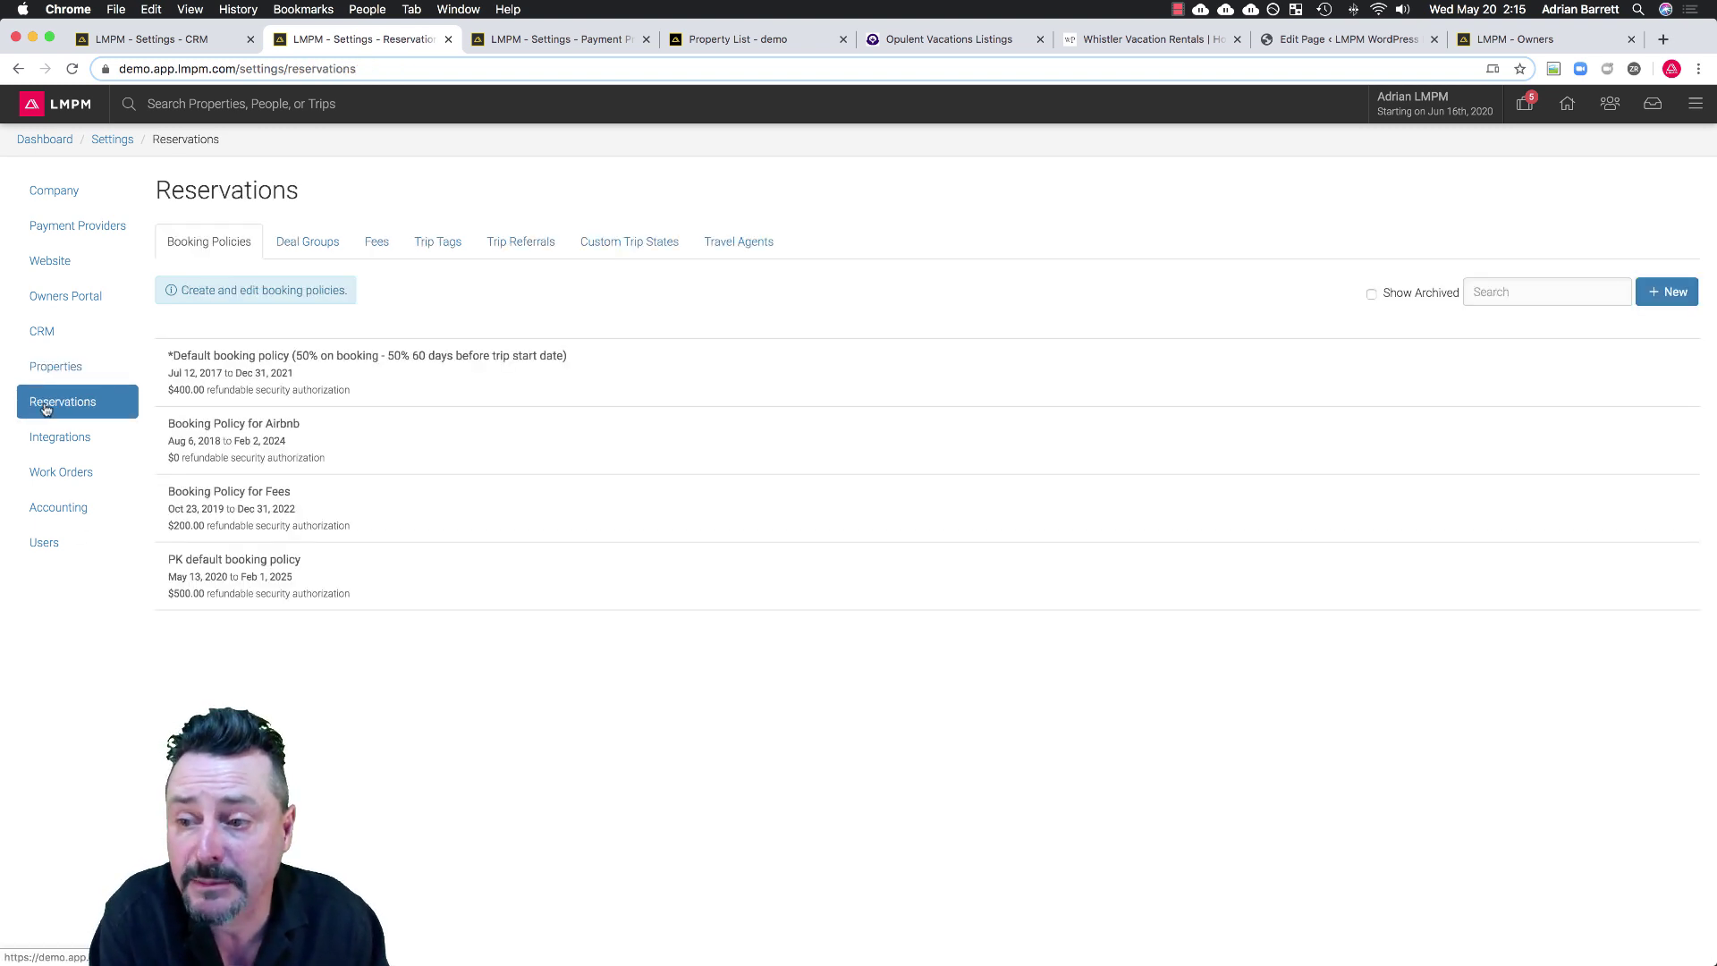
pyautogui.click(226, 373)
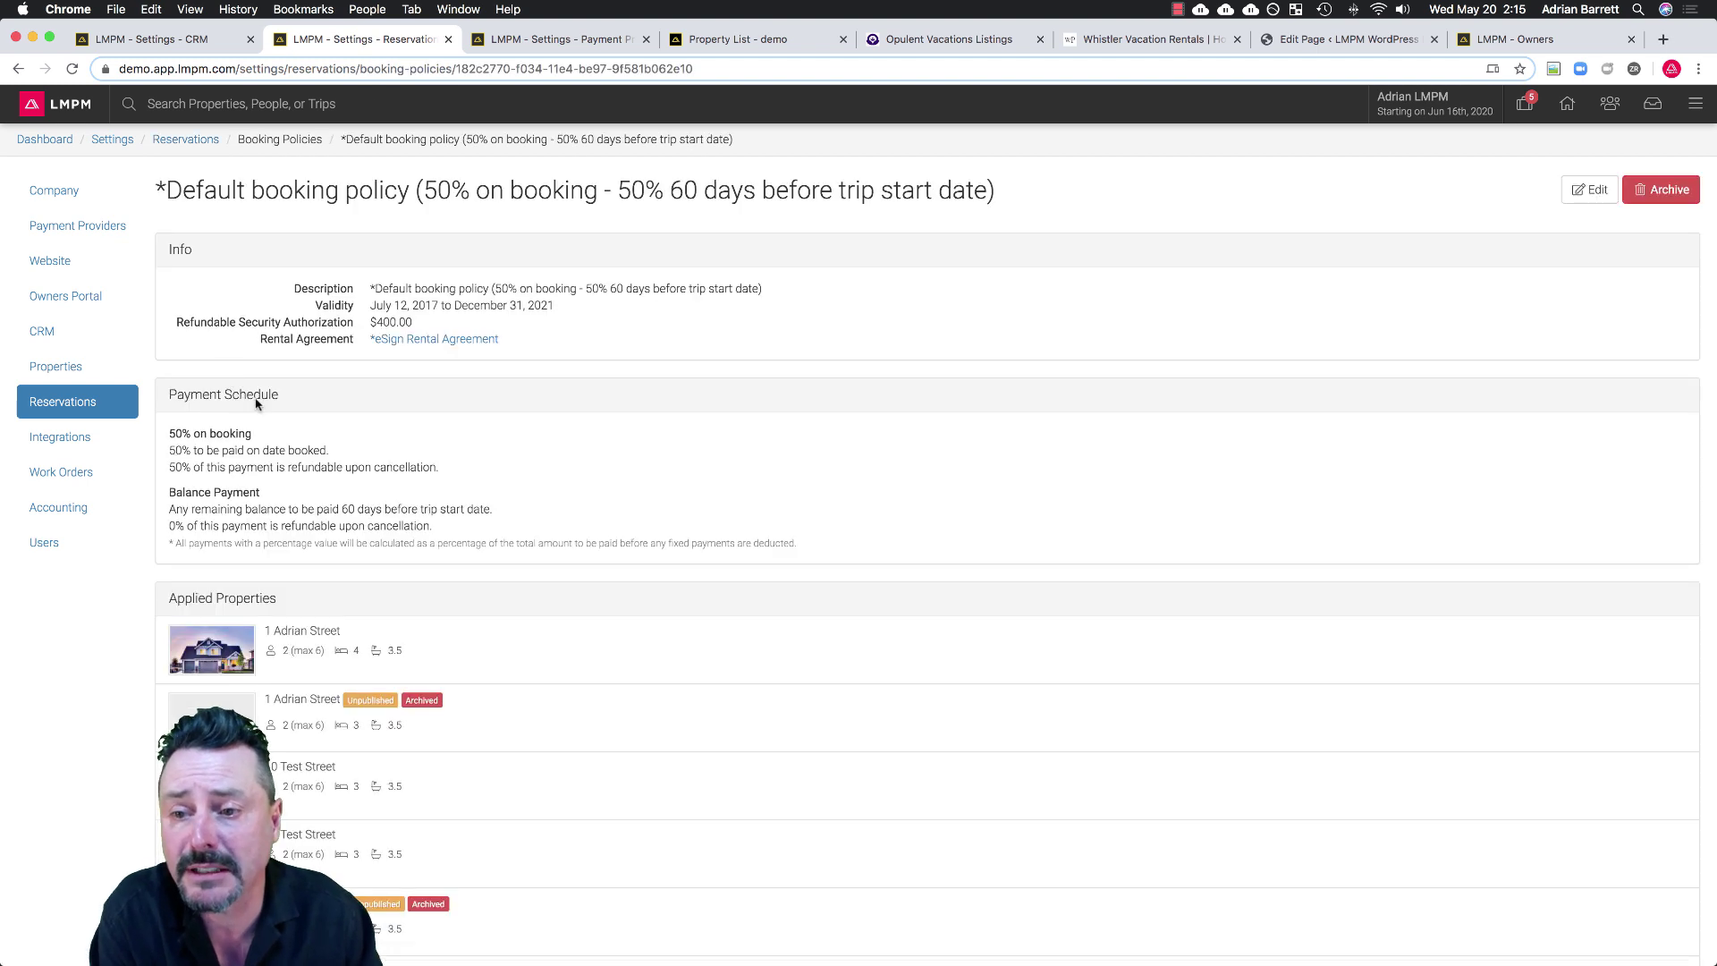
pyautogui.click(1602, 193)
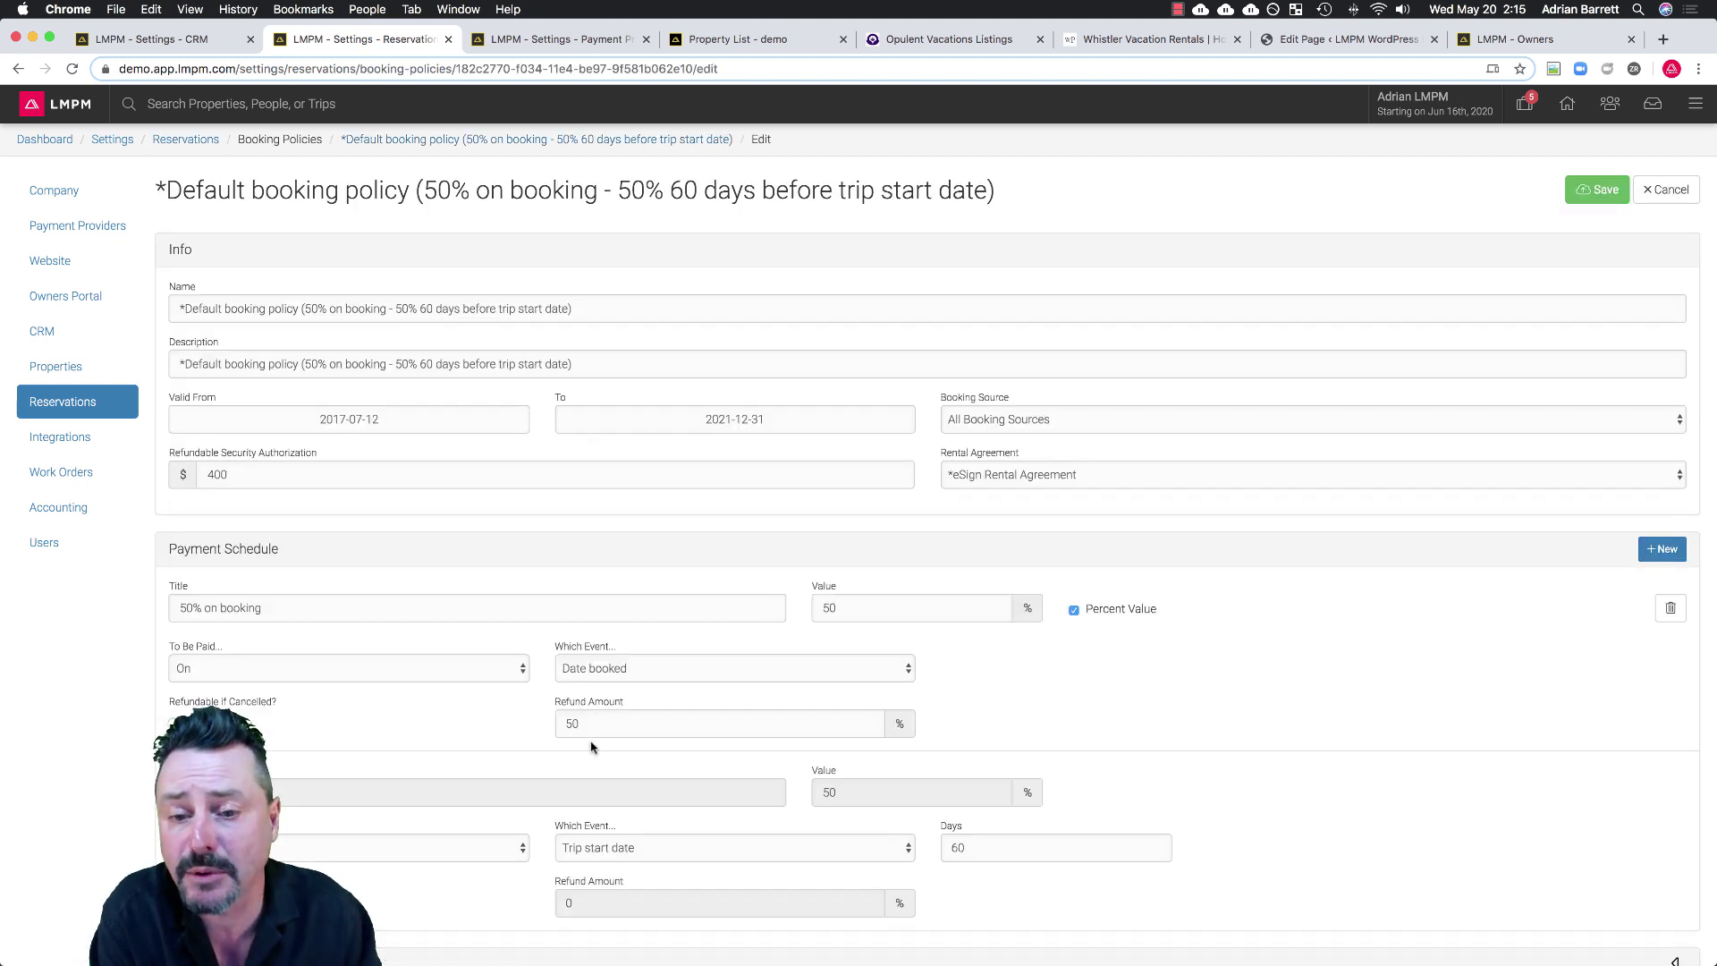
pyautogui.scroll(-2, 522, 702)
pyautogui.scroll(-1, 522, 704)
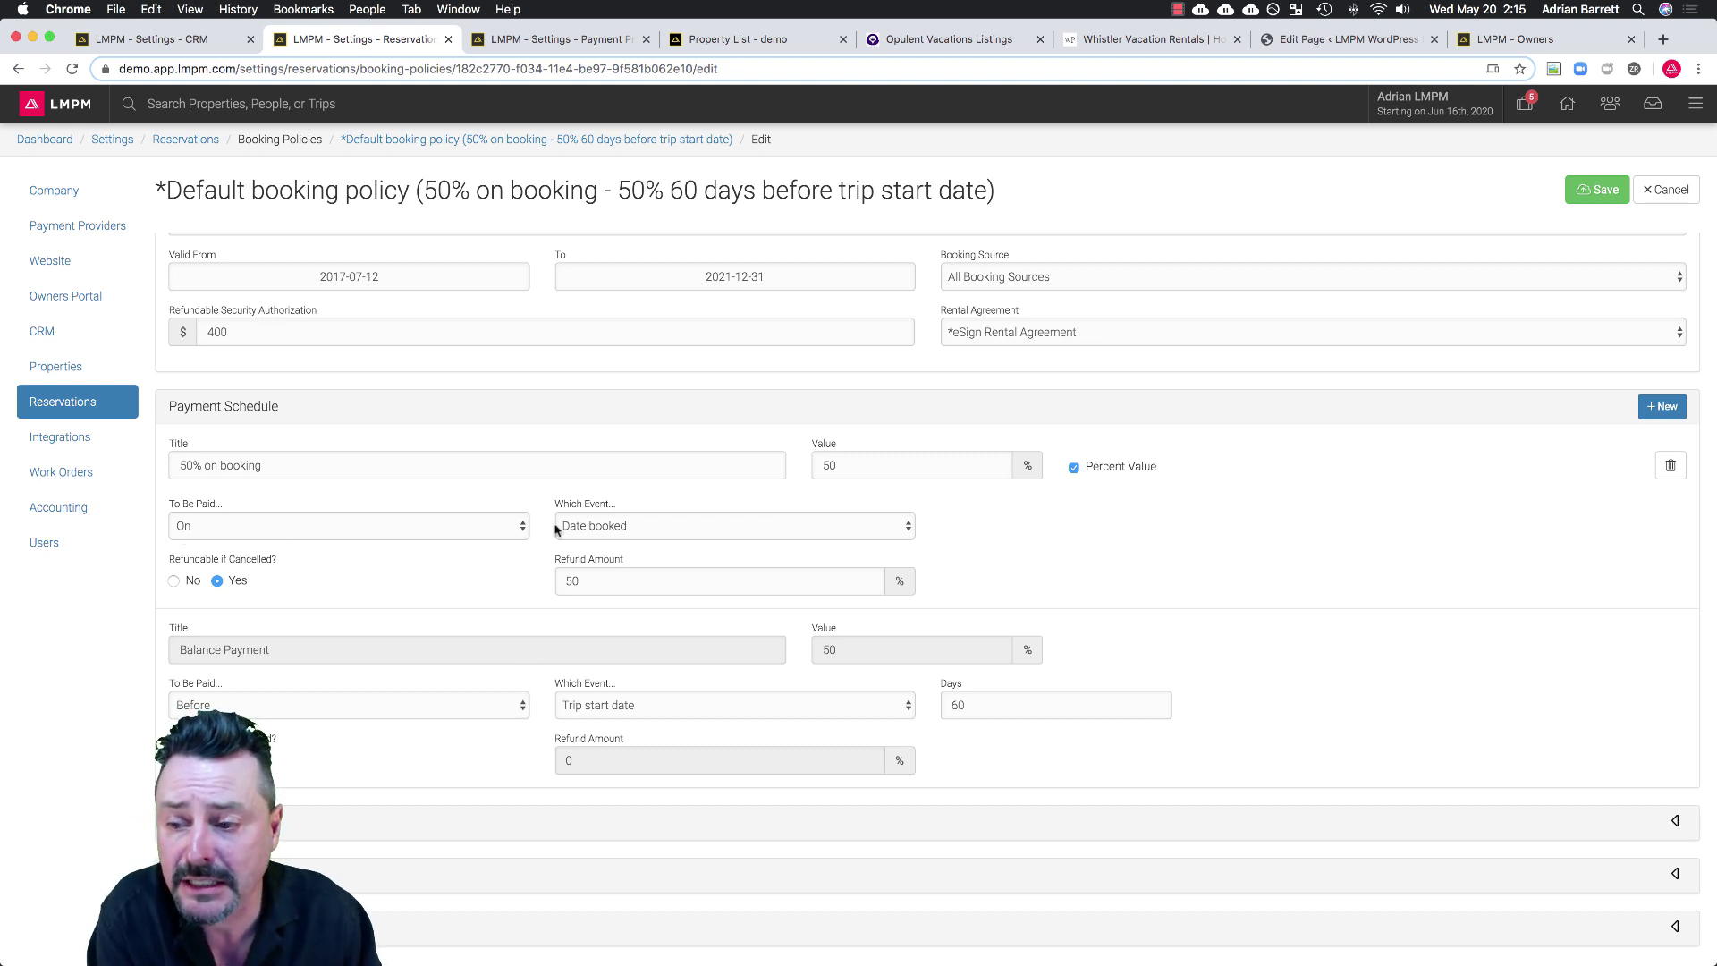
# Examine the first payment's event options and refund amount, and the days set for the balance payment.
pyautogui.click(617, 527)
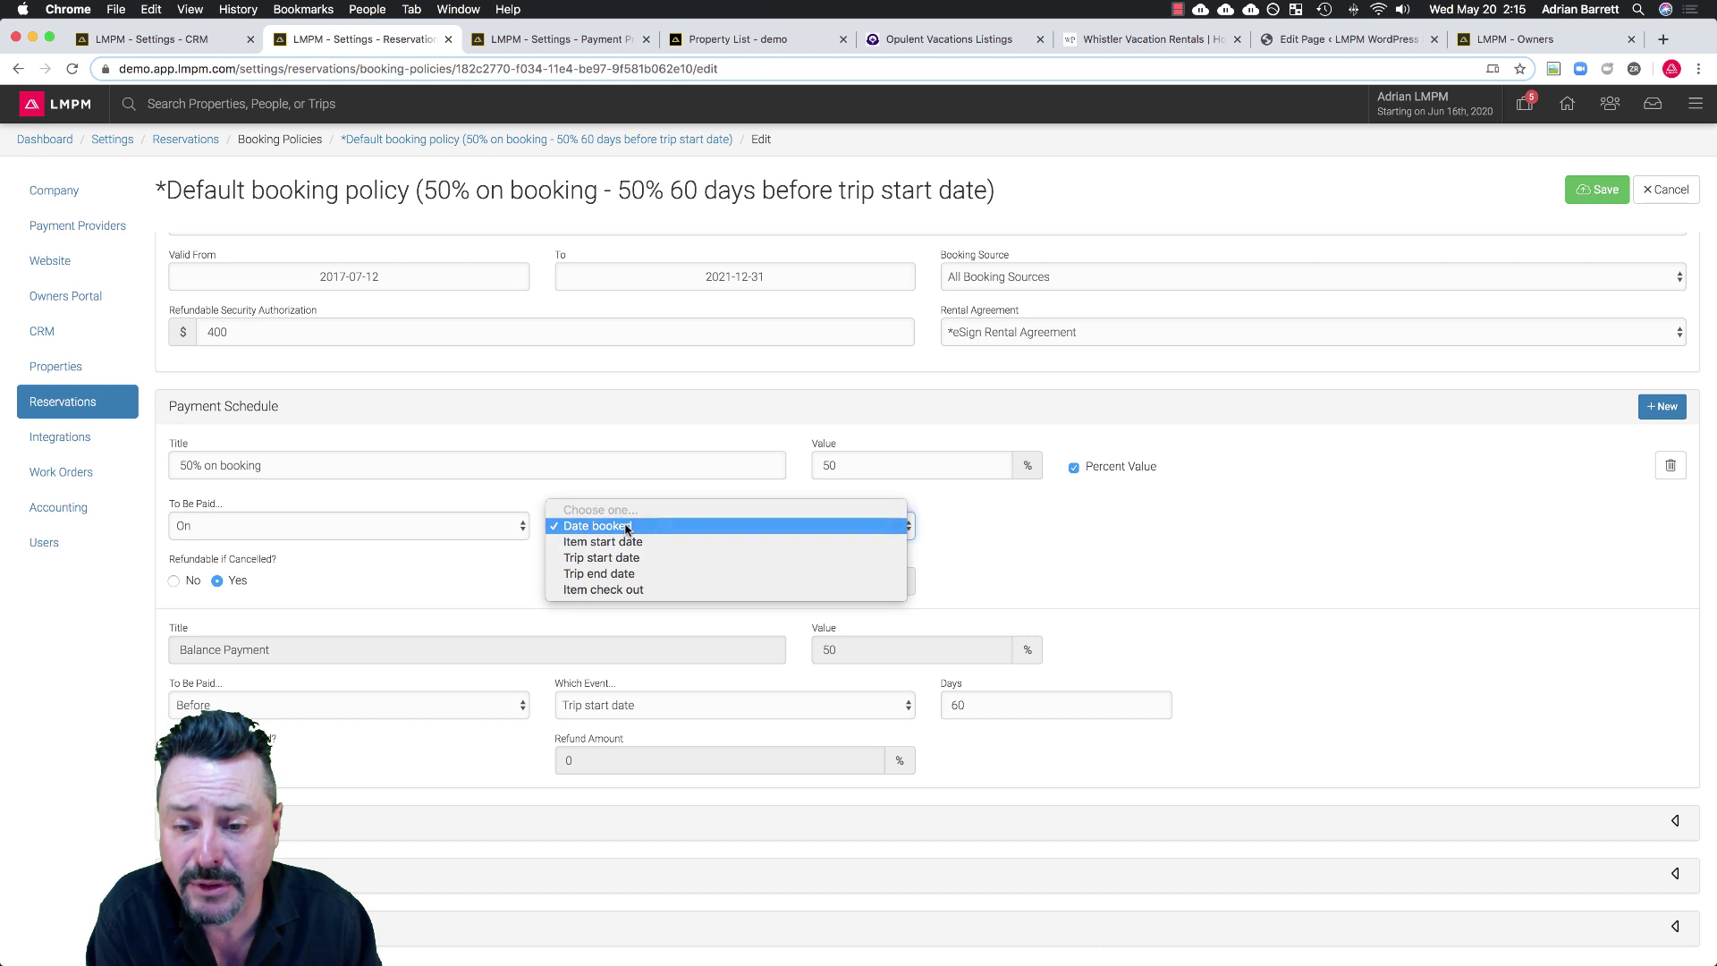
pyautogui.click(627, 528)
pyautogui.doubleClick(582, 585)
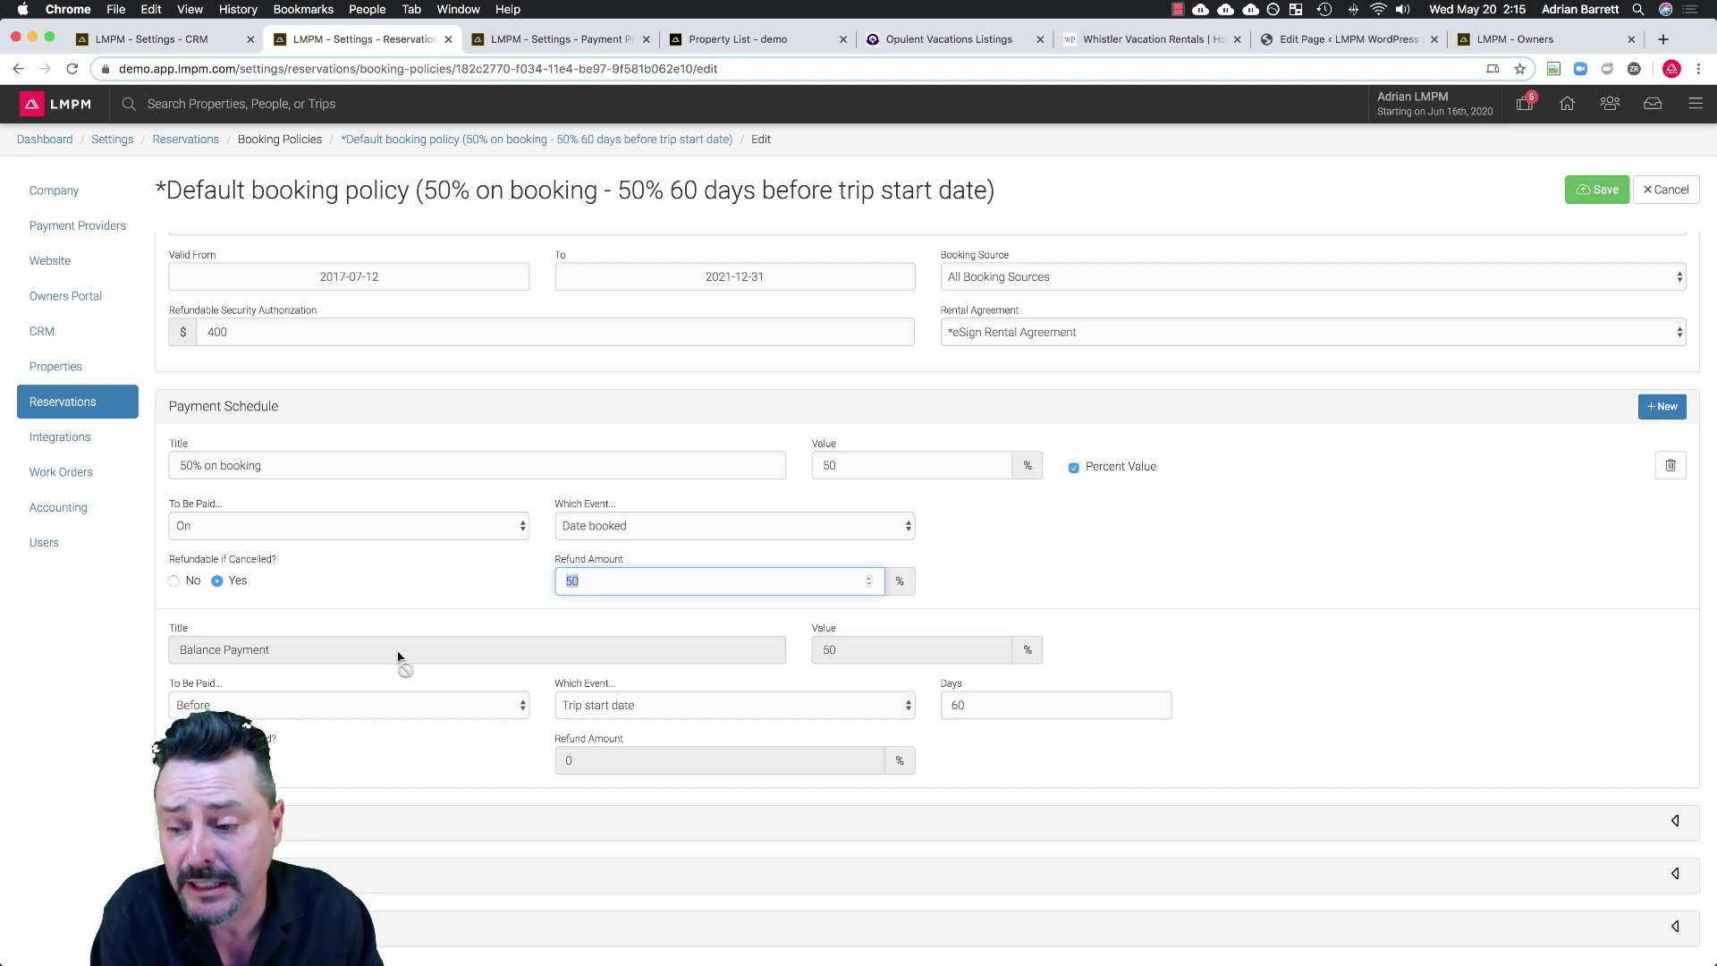
pyautogui.click(1007, 708)
pyautogui.scroll(-1, 385, 734)
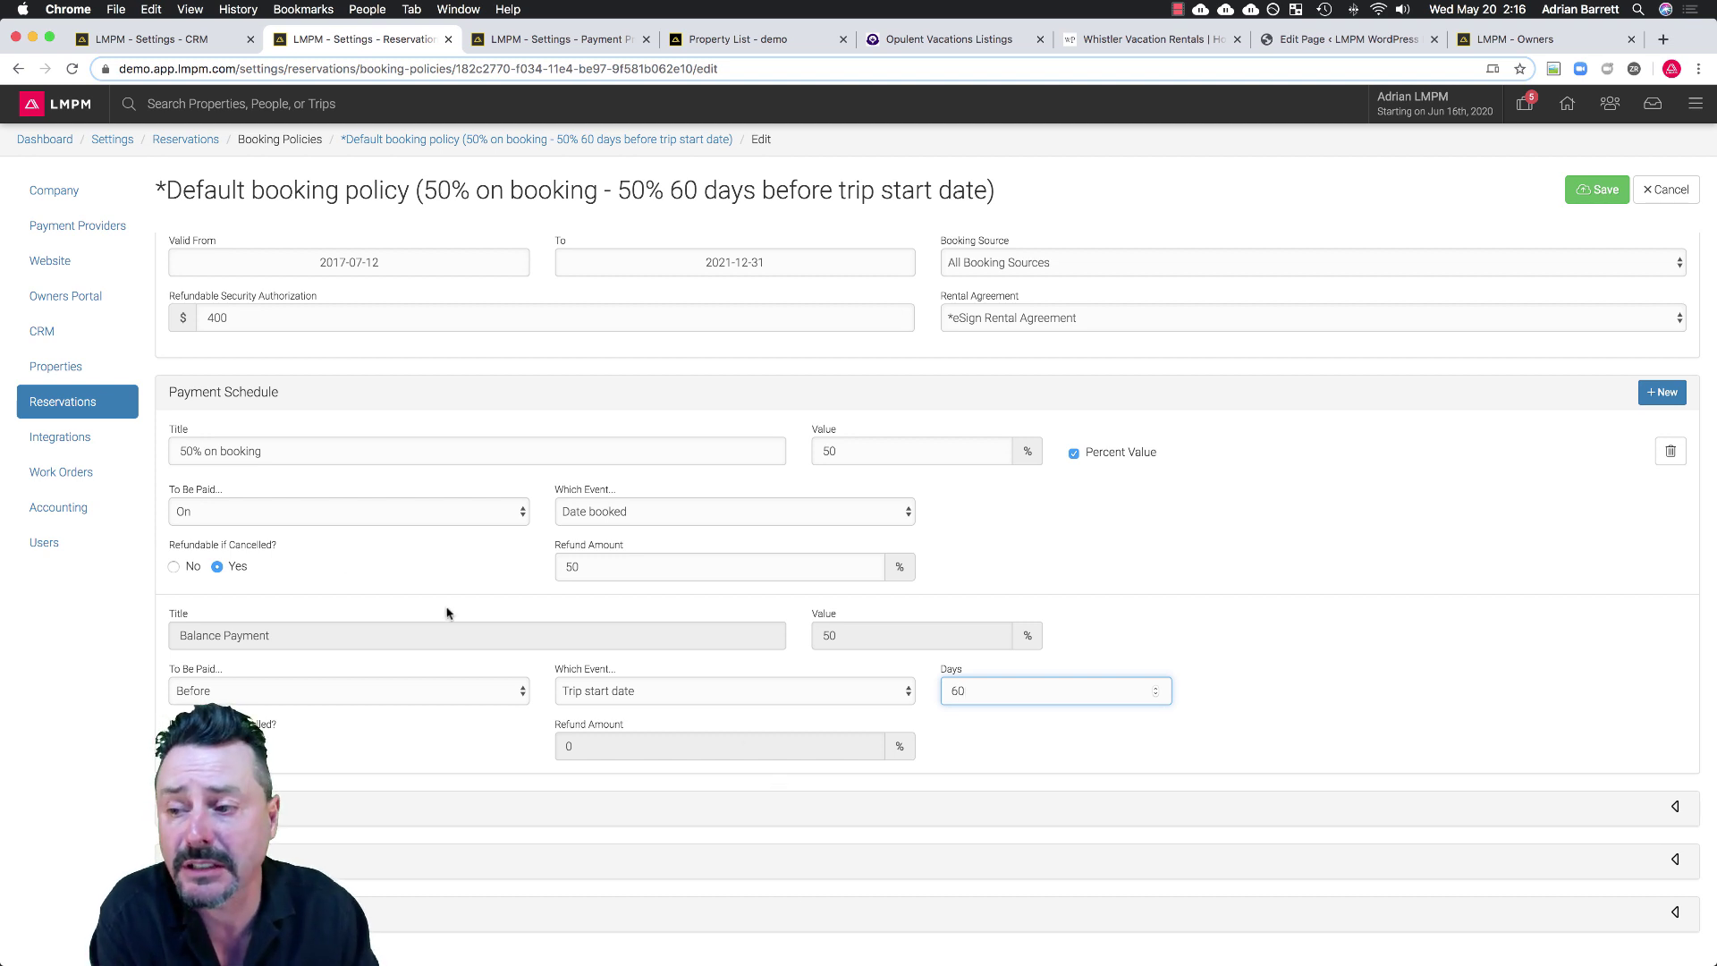
# Review the integration settings for HomeAway, Airbnb, RedAwning, Rentals United, Key Data Dashboard, BeHome247, Operto and VRScheduler.
pyautogui.click(53, 439)
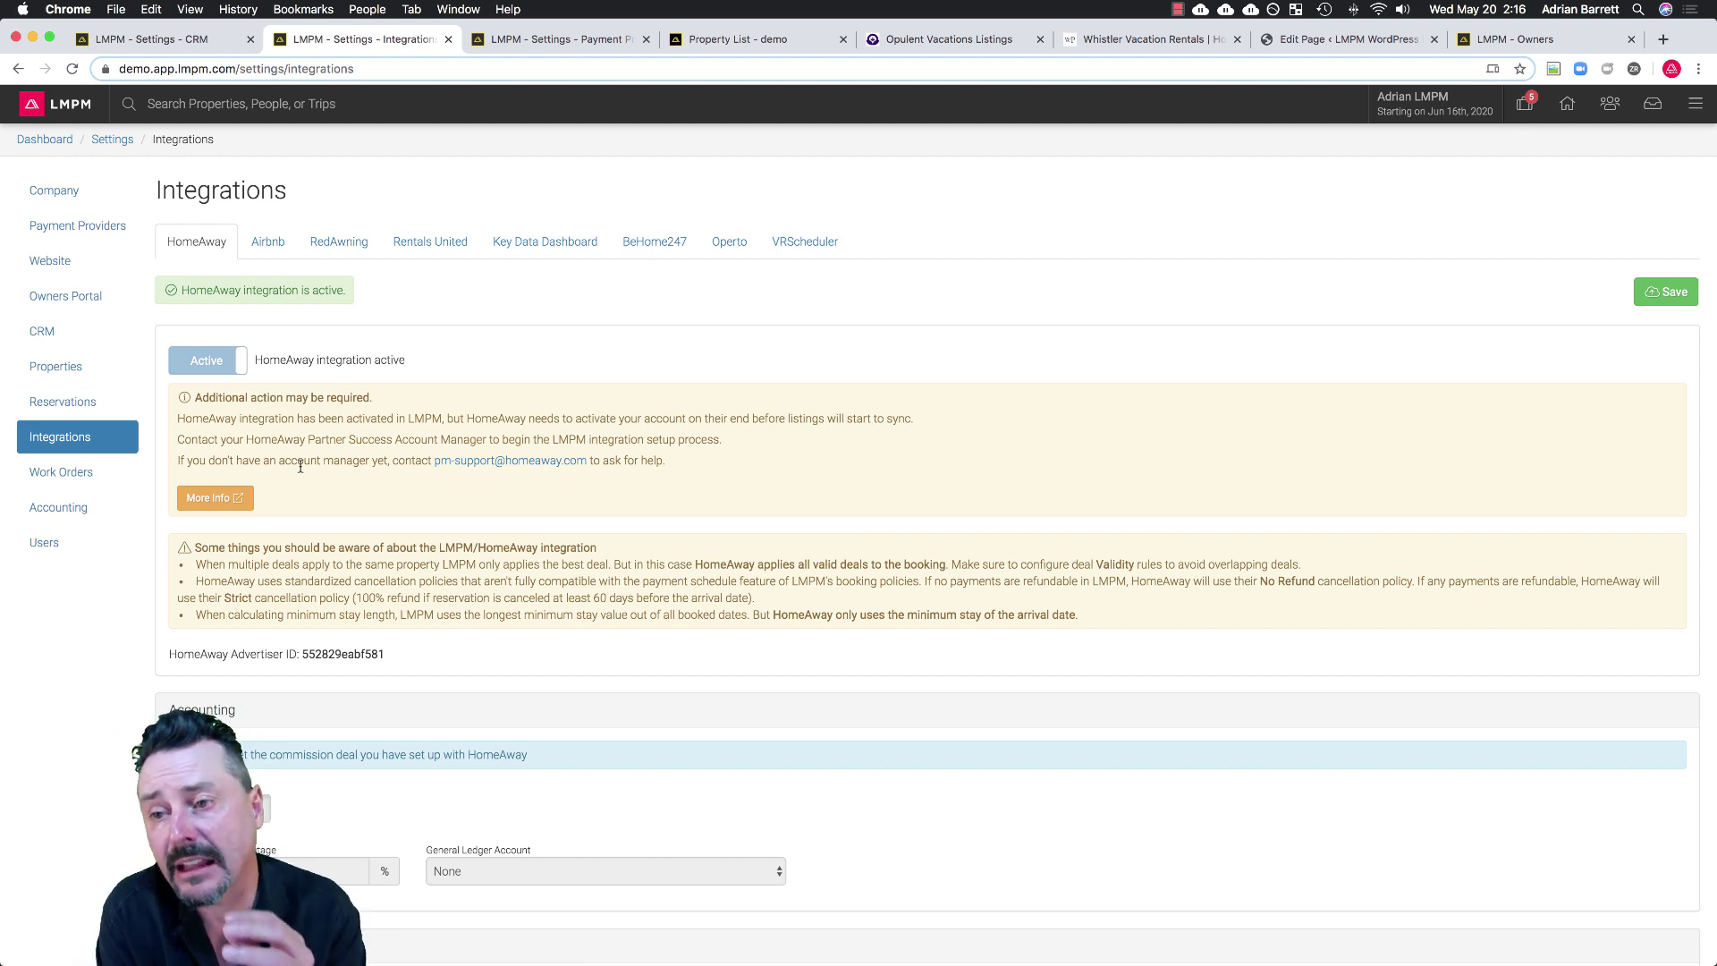
pyautogui.click(256, 243)
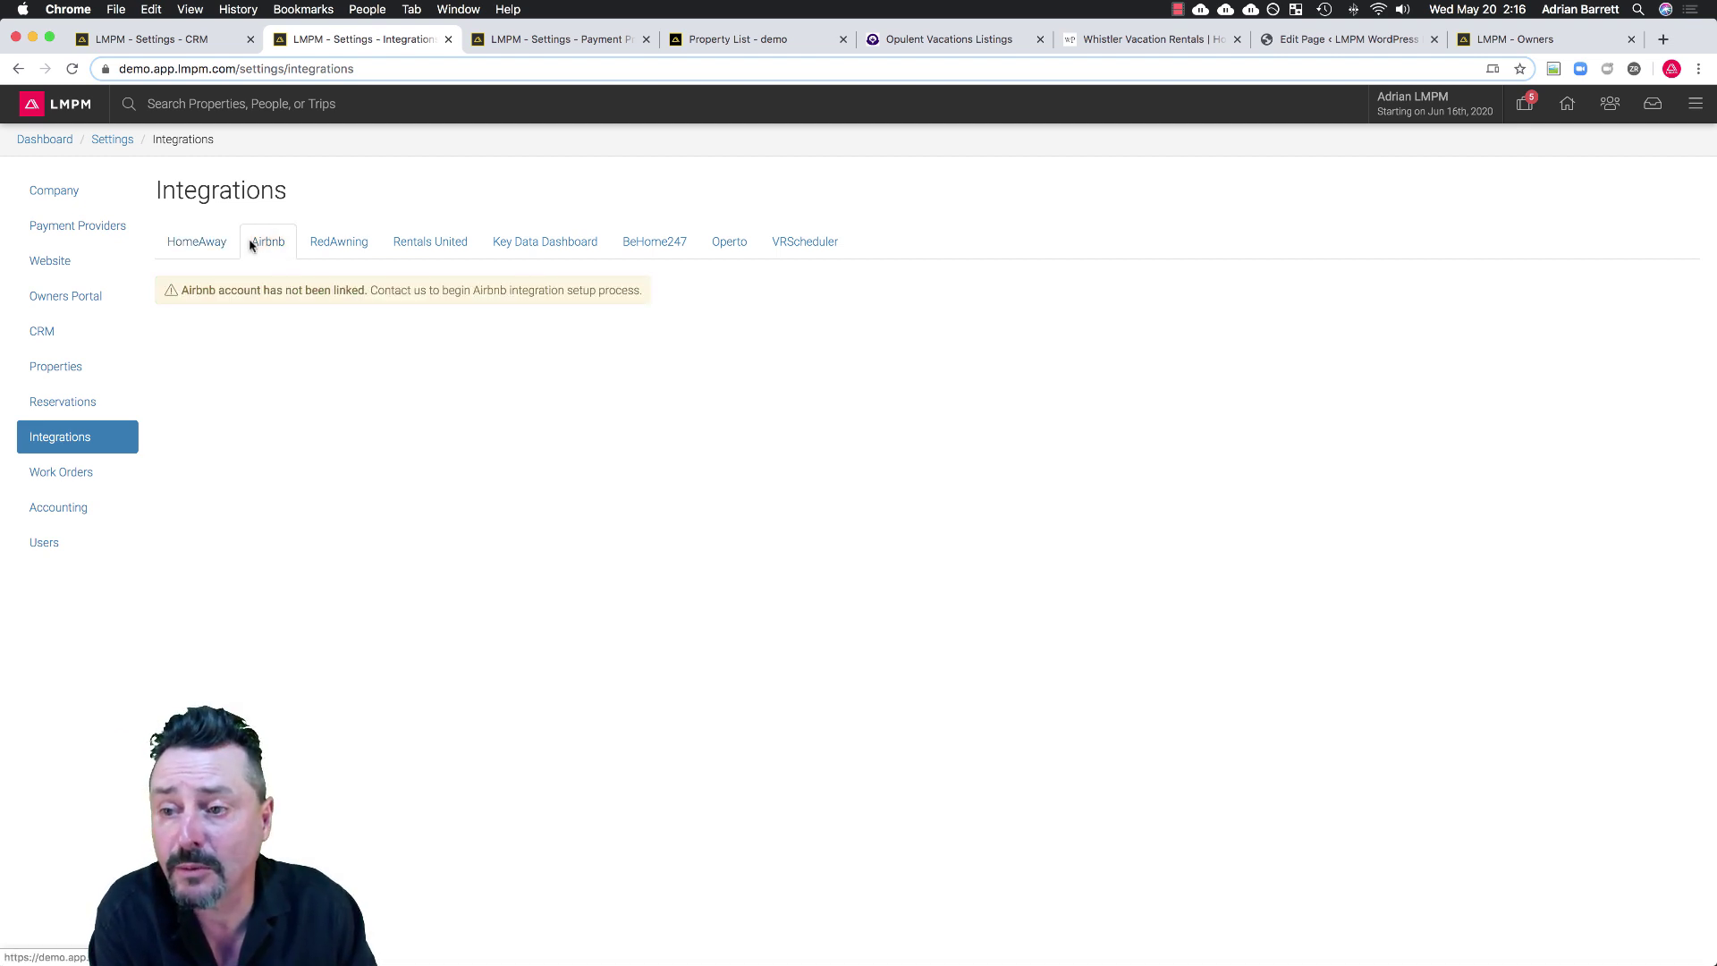
pyautogui.click(336, 250)
pyautogui.click(416, 252)
pyautogui.click(545, 253)
pyautogui.click(667, 250)
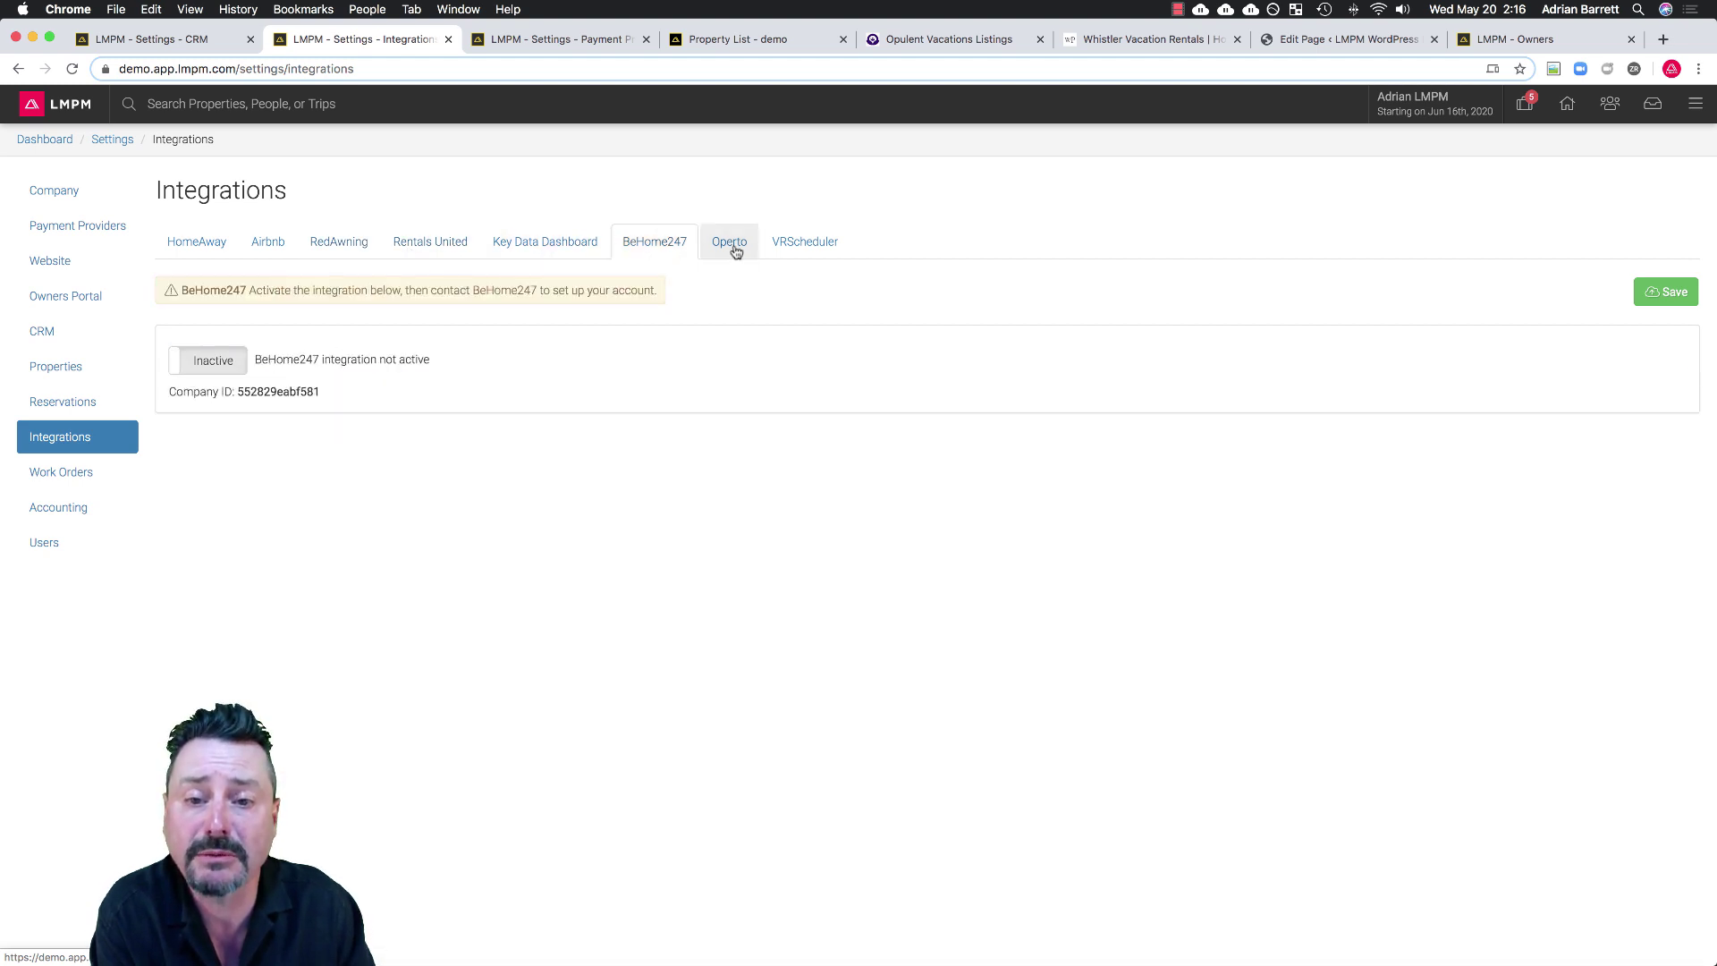
pyautogui.click(739, 254)
pyautogui.click(801, 249)
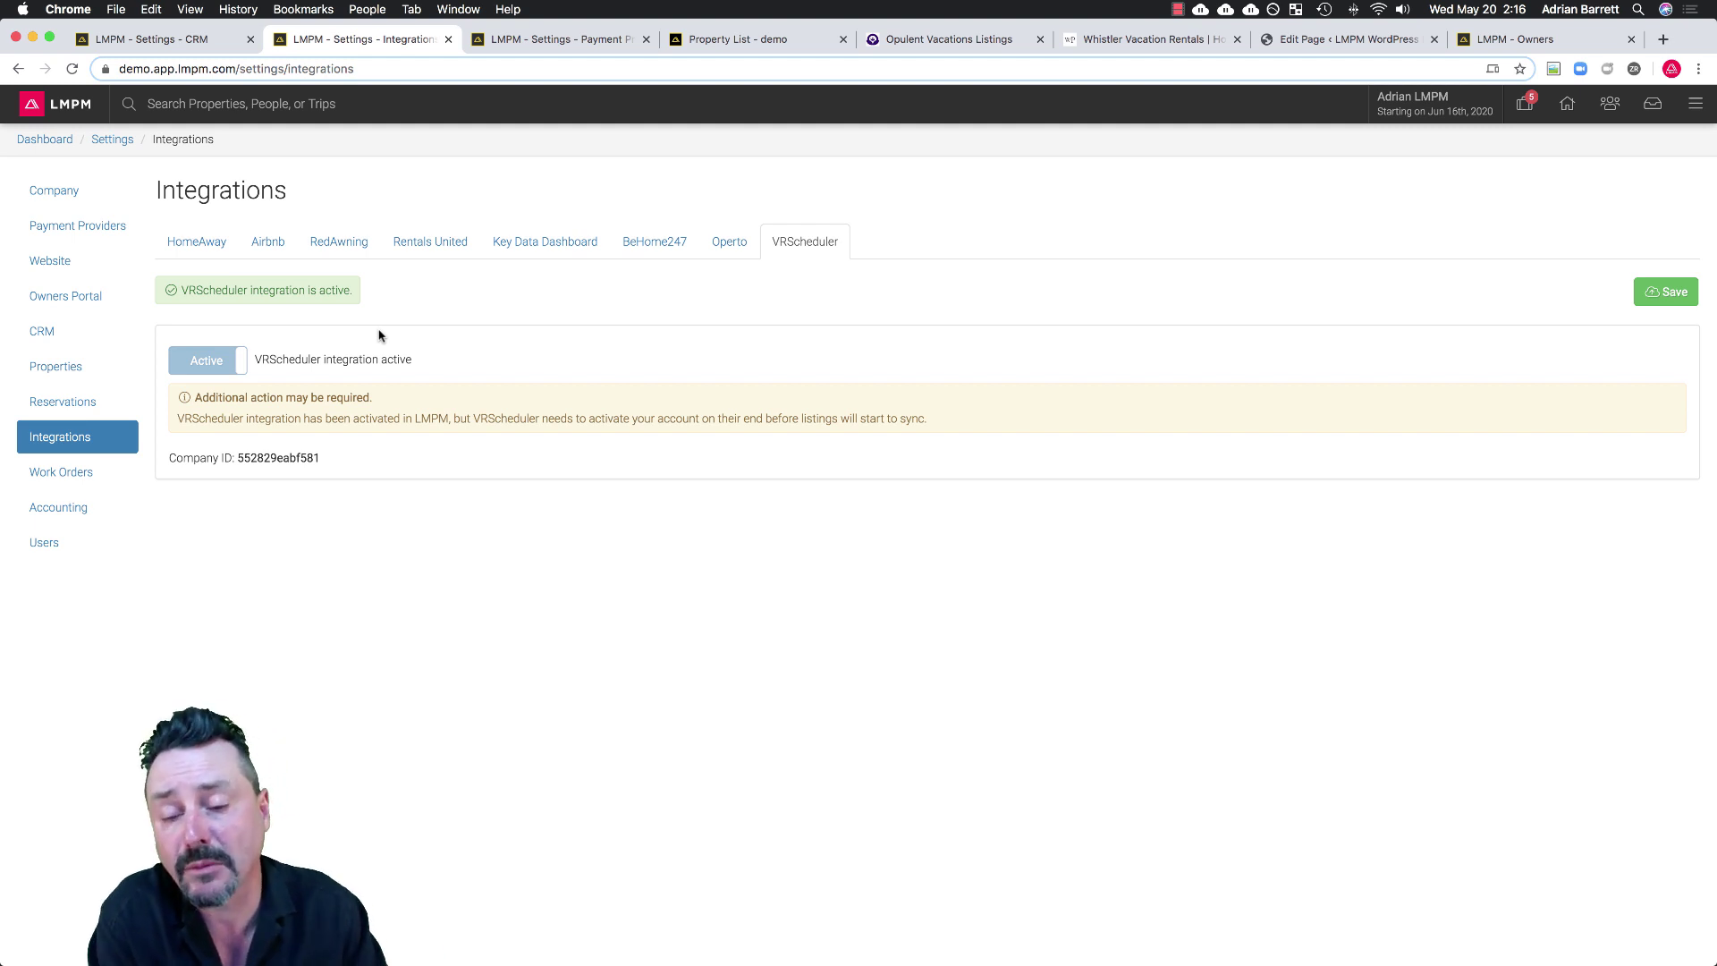
# Check the housekeeping settings for work orders and open the list of outstanding work orders.
pyautogui.click(48, 473)
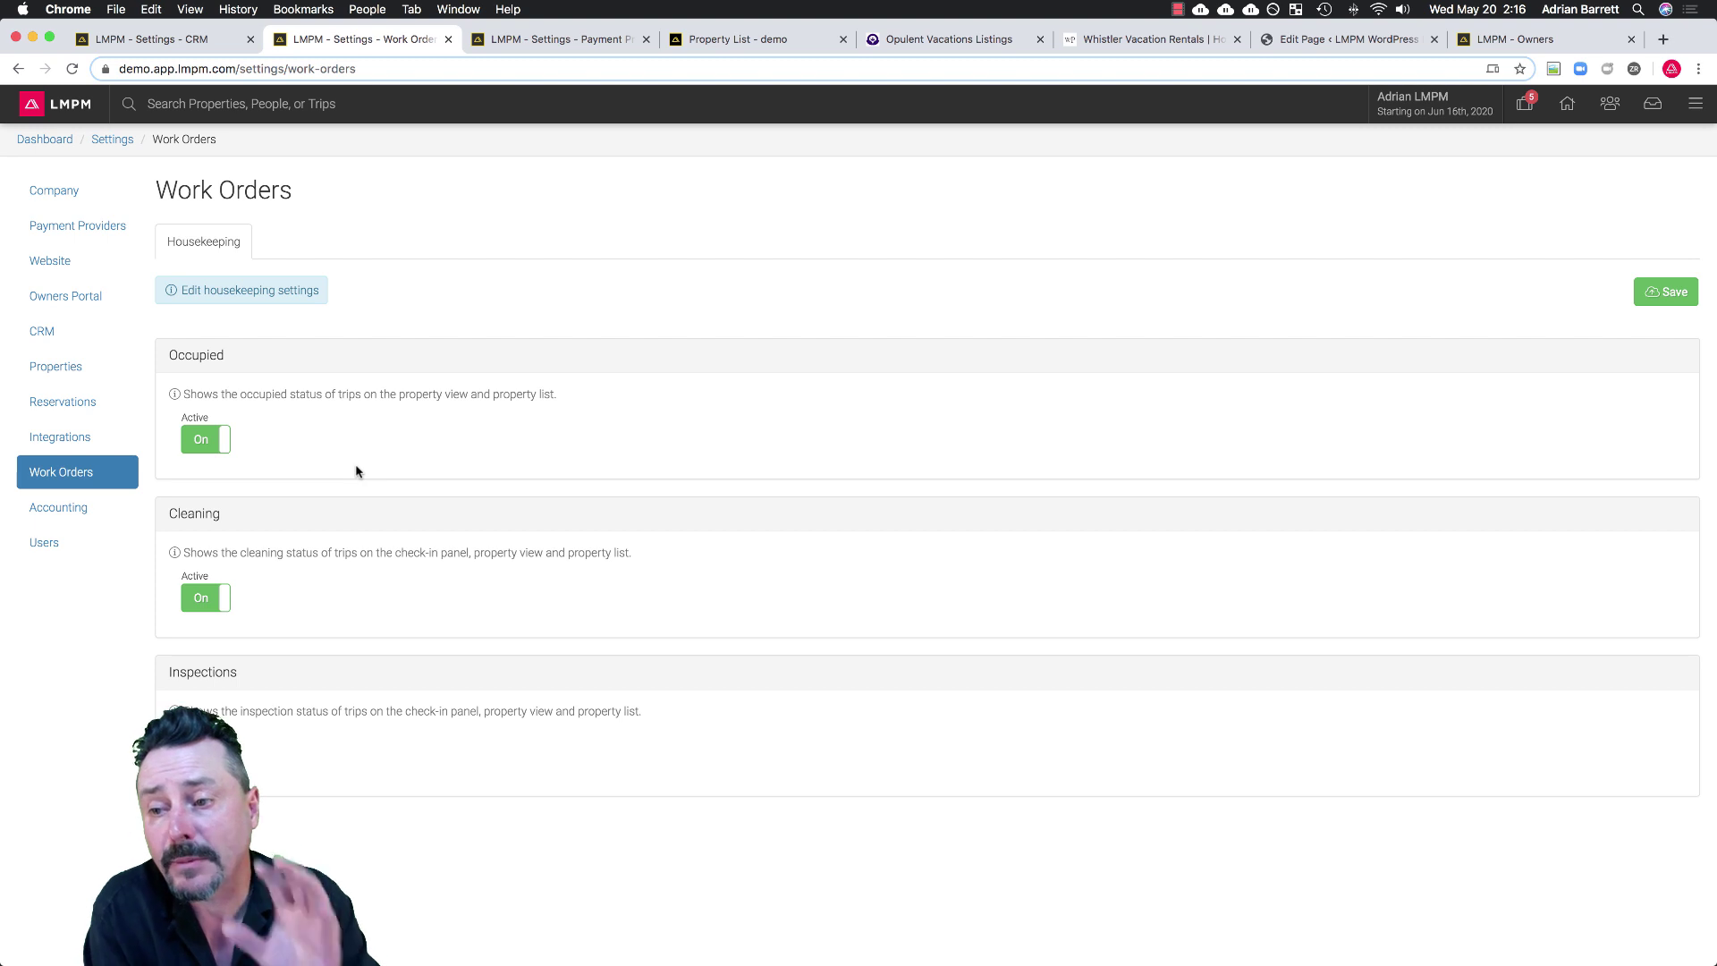
pyautogui.click(1695, 103)
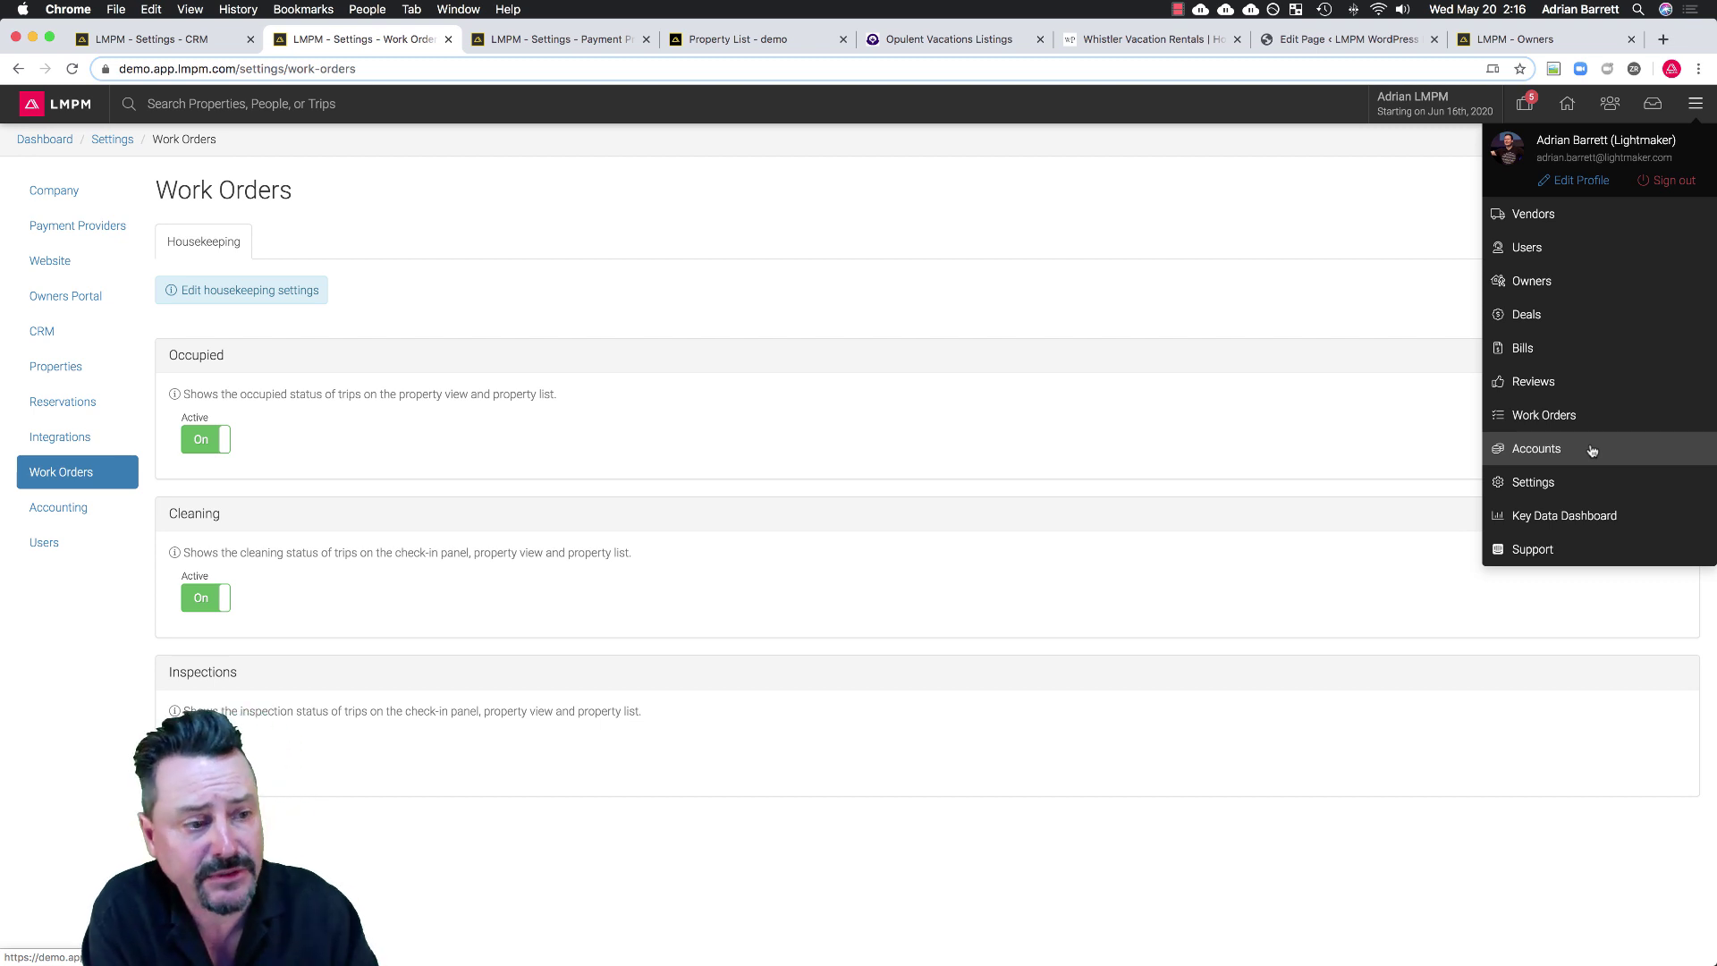
pyautogui.click(1545, 415)
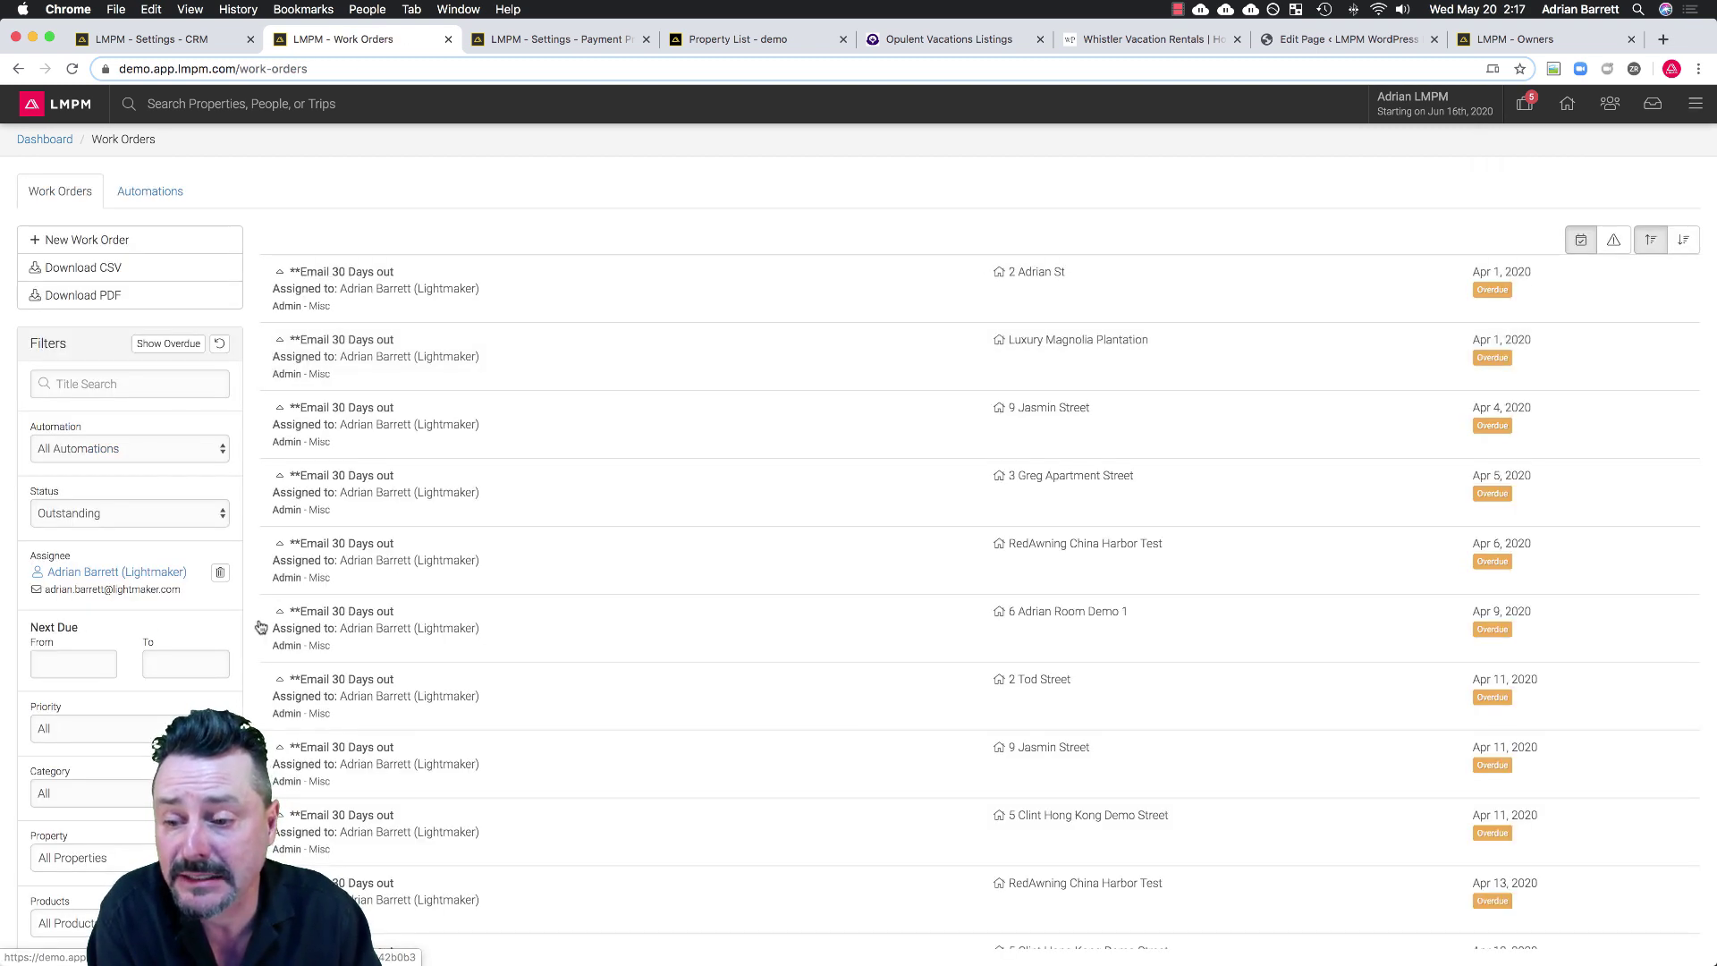
# Filter the work orders to those next due from 2020-05-20 to 2020-05-22.
pyautogui.click(66, 671)
pyautogui.click(126, 631)
pyautogui.click(285, 557)
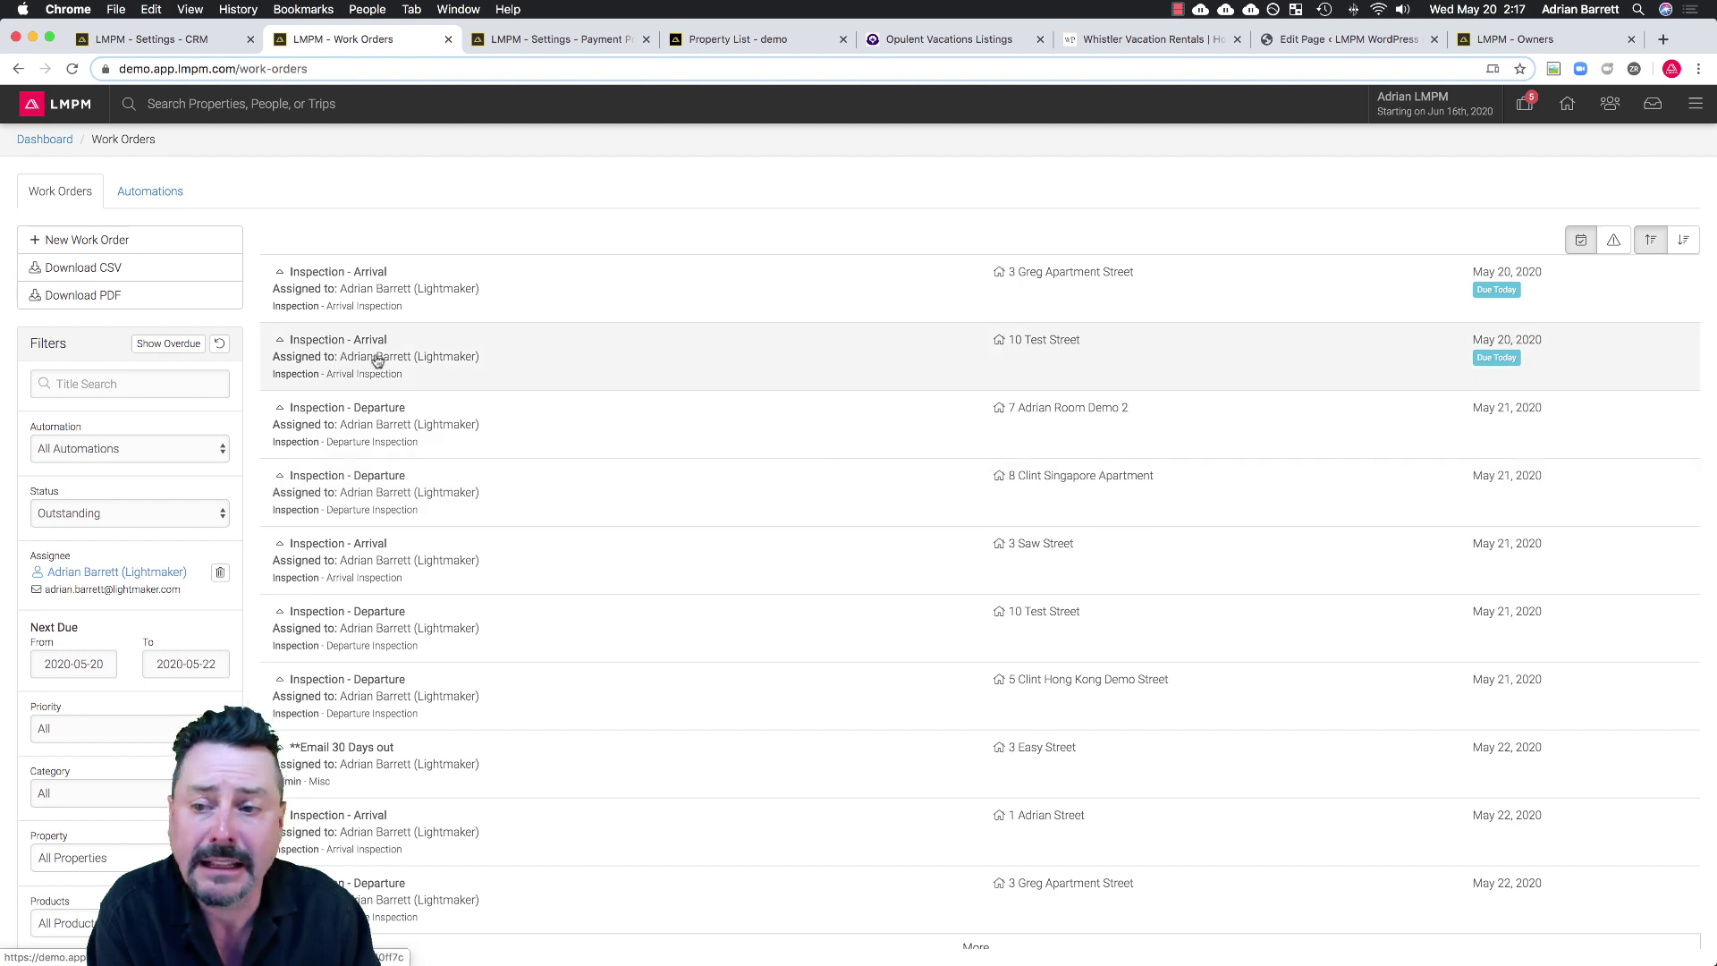
# Mark the second listed arrival inspection, due May 20, 2020, as inspected and return to the work orders.
pyautogui.click(383, 360)
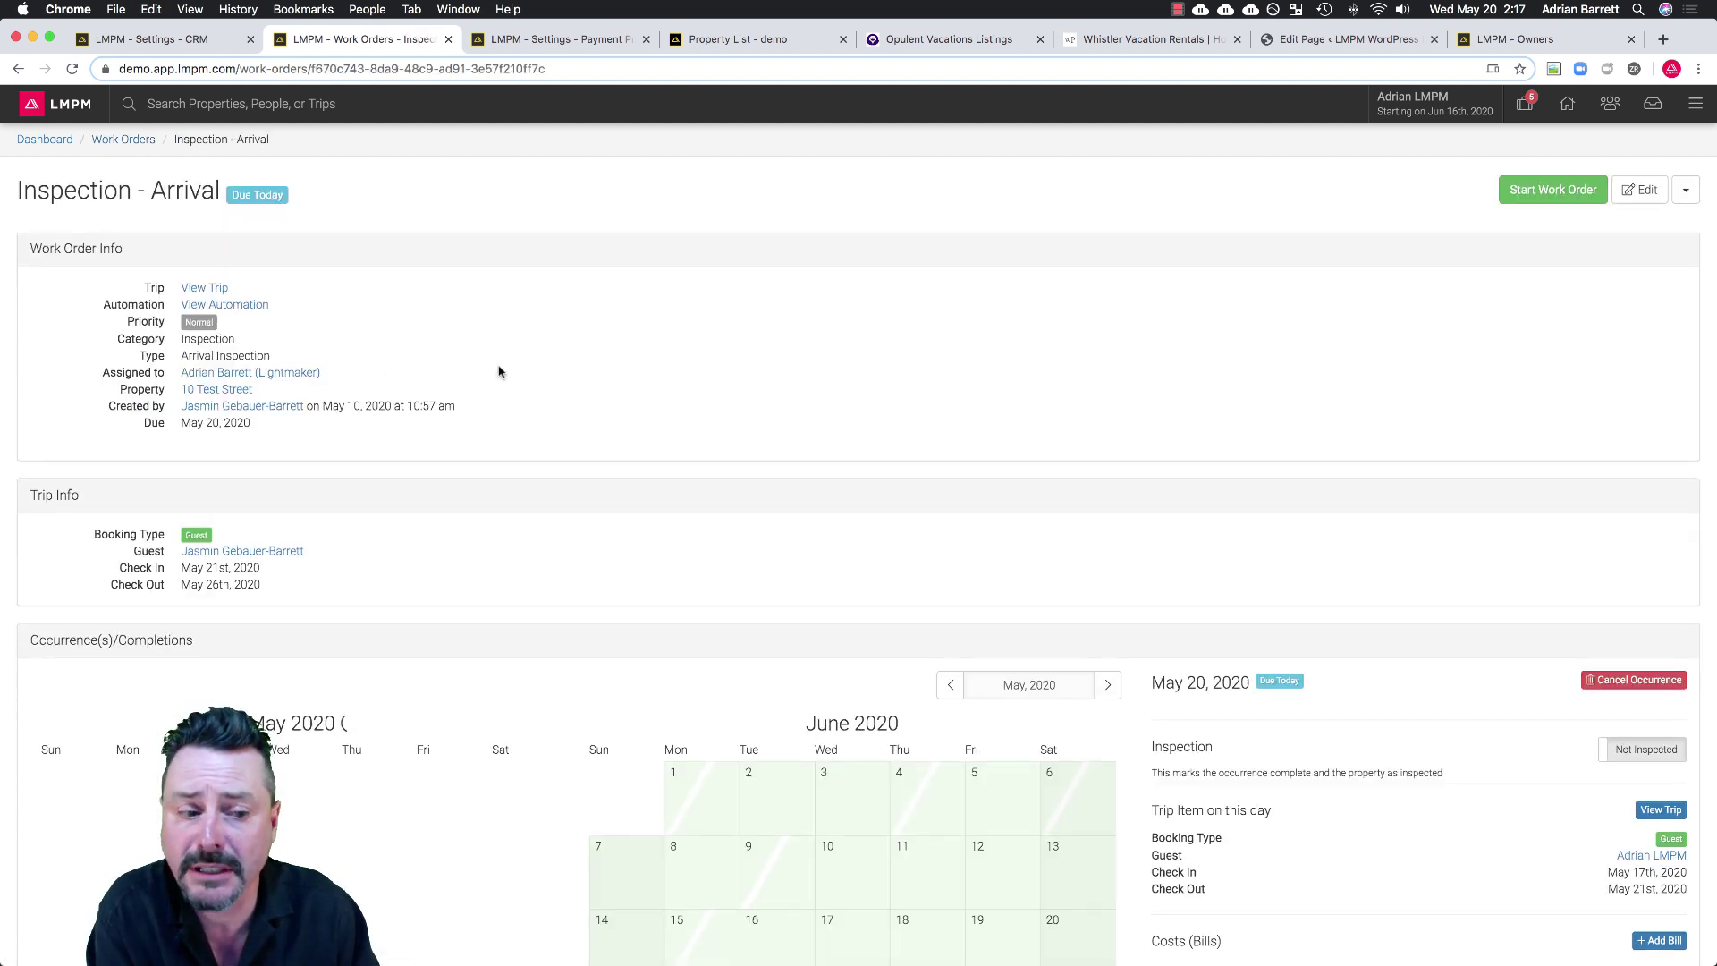
pyautogui.scroll(-5, 499, 372)
pyautogui.click(1631, 527)
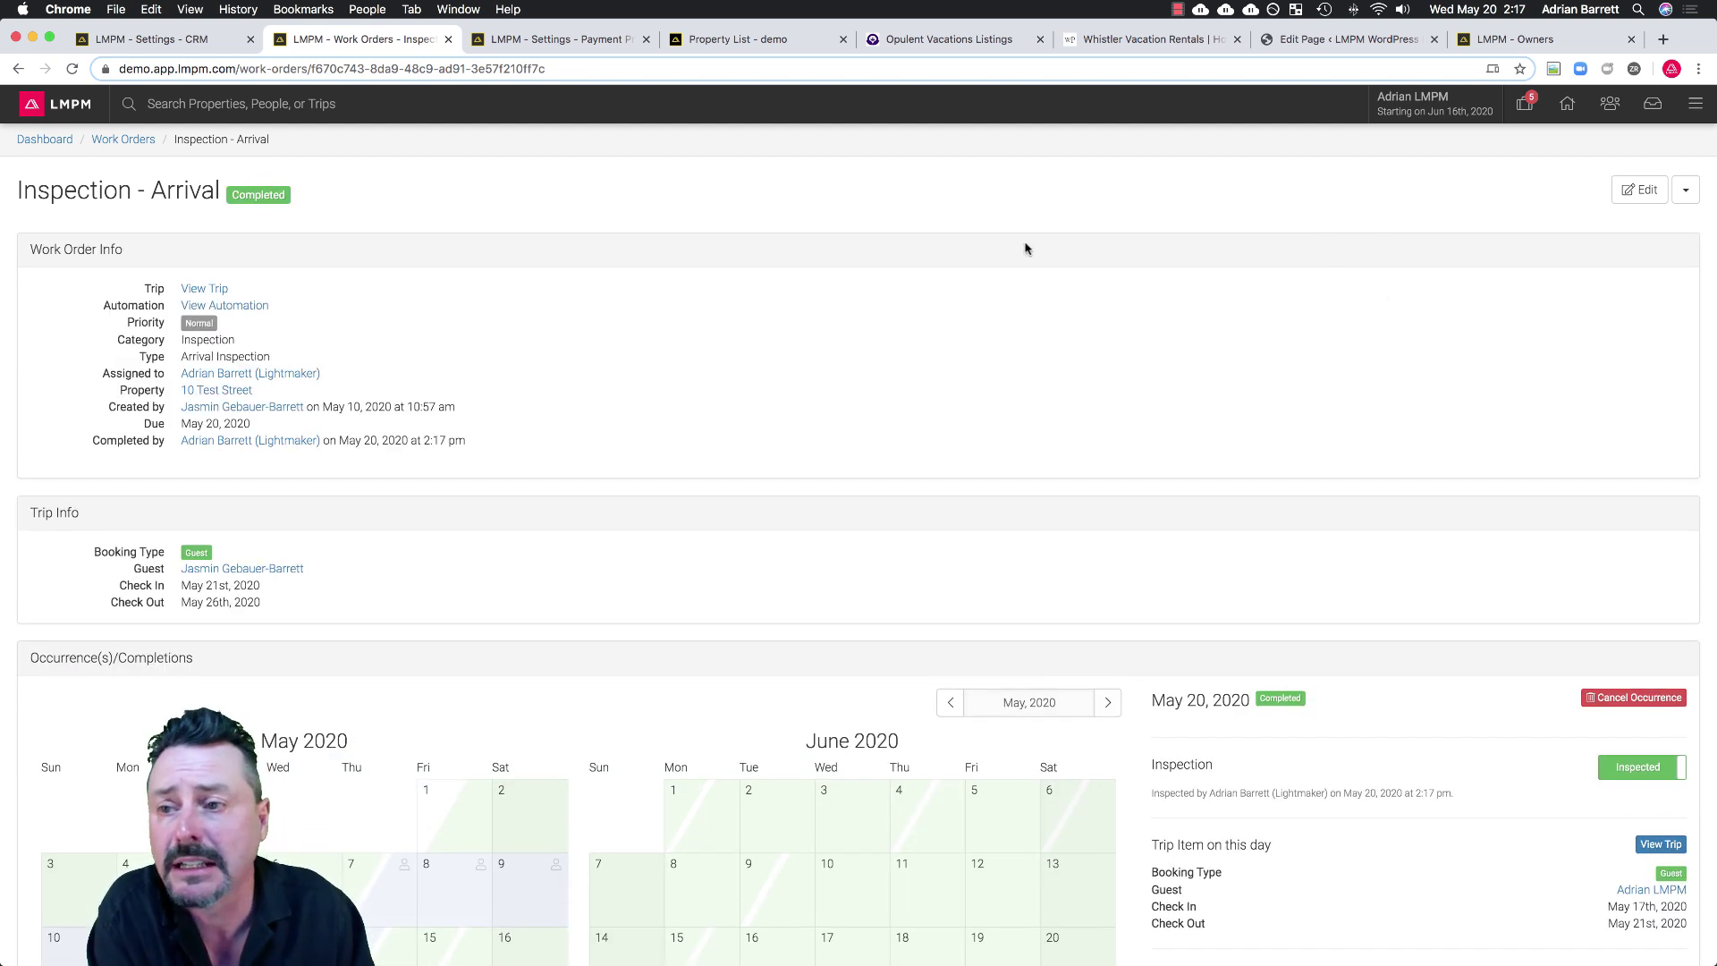
pyautogui.click(115, 147)
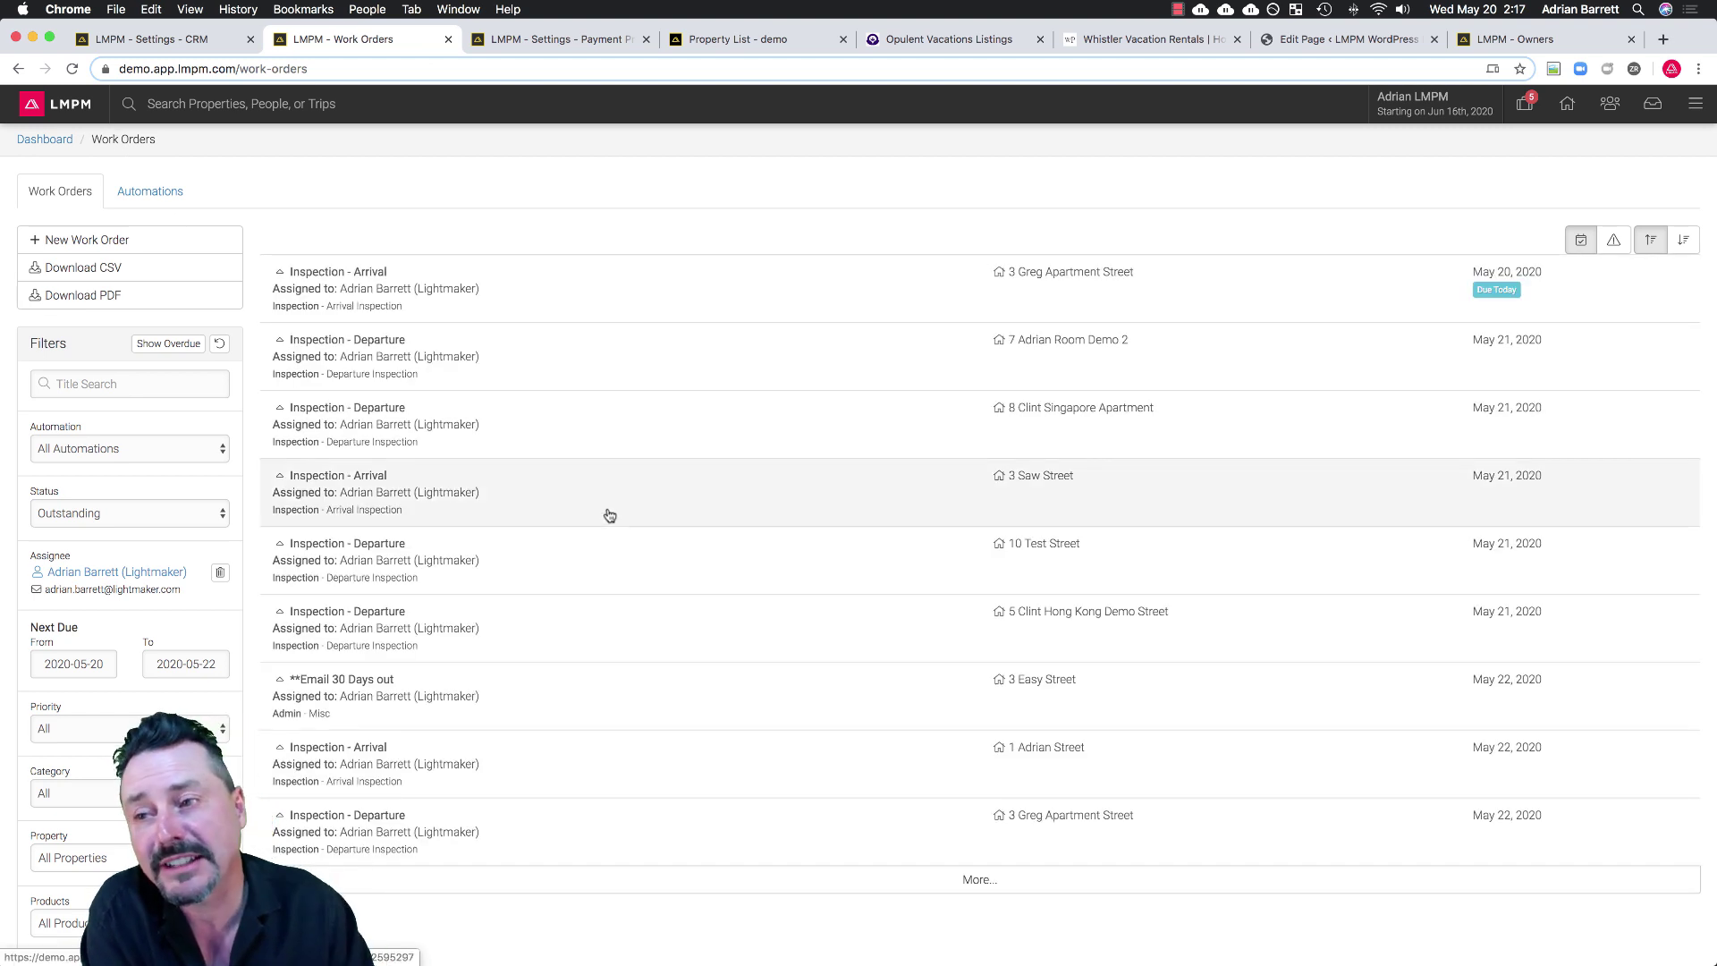
# Open the Automated Daily Clean work order automation for editing and examine its category and type options.
pyautogui.click(142, 191)
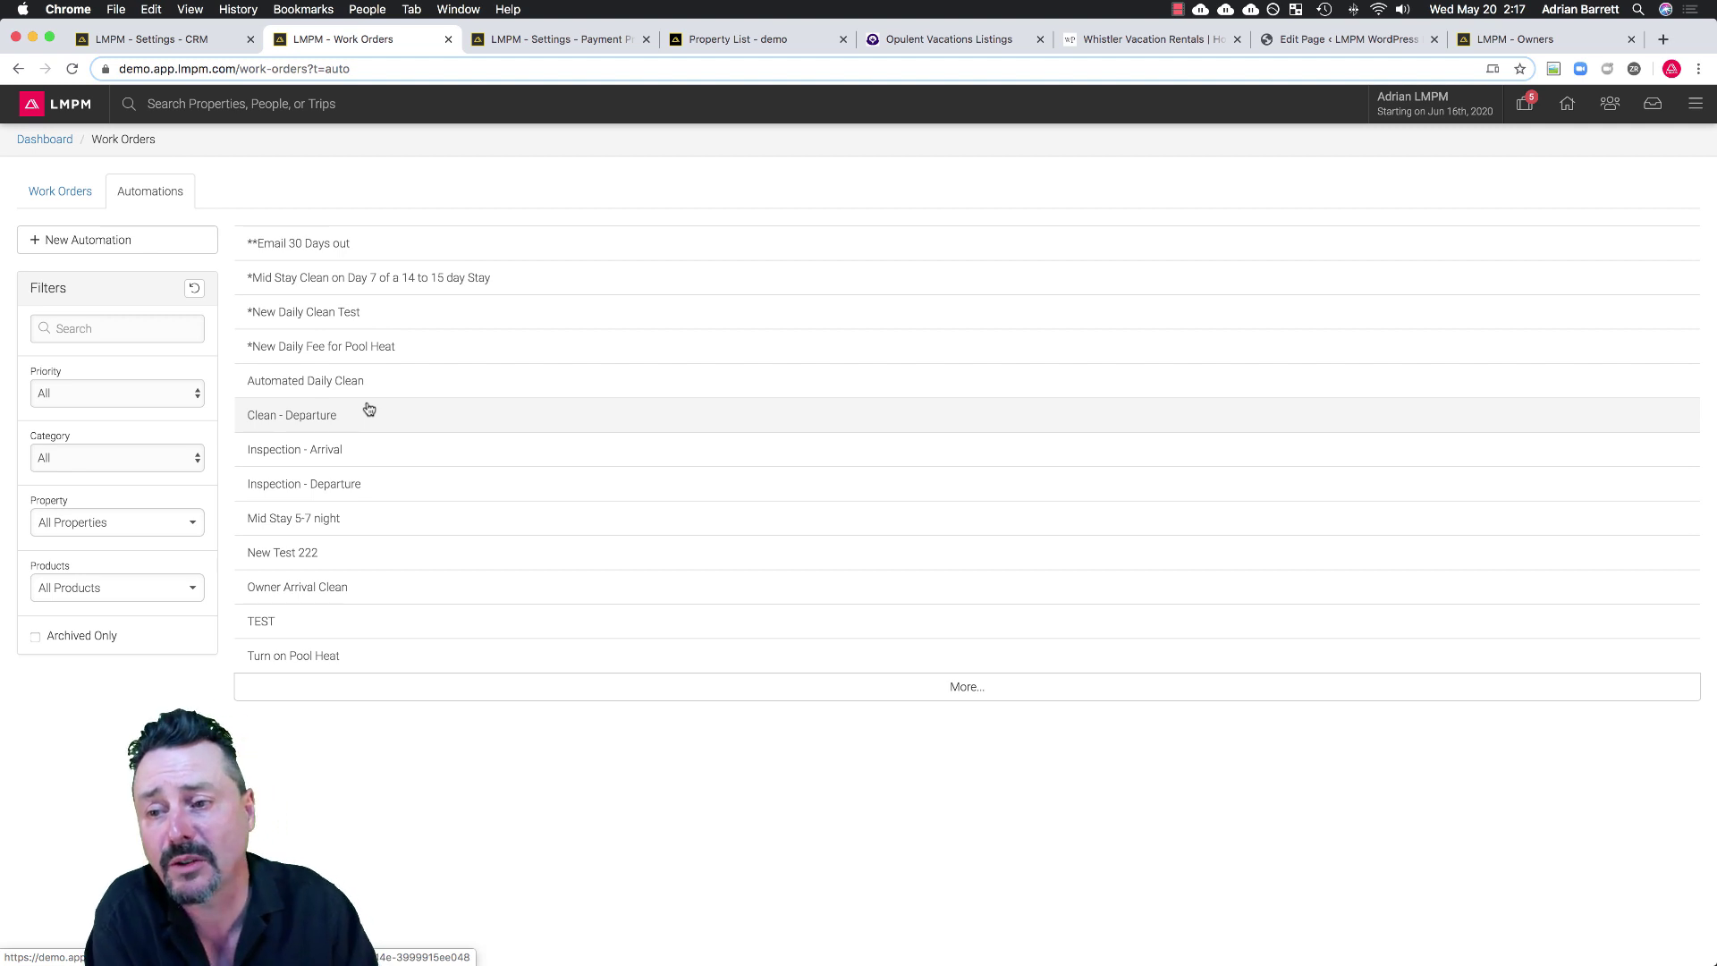
pyautogui.click(316, 391)
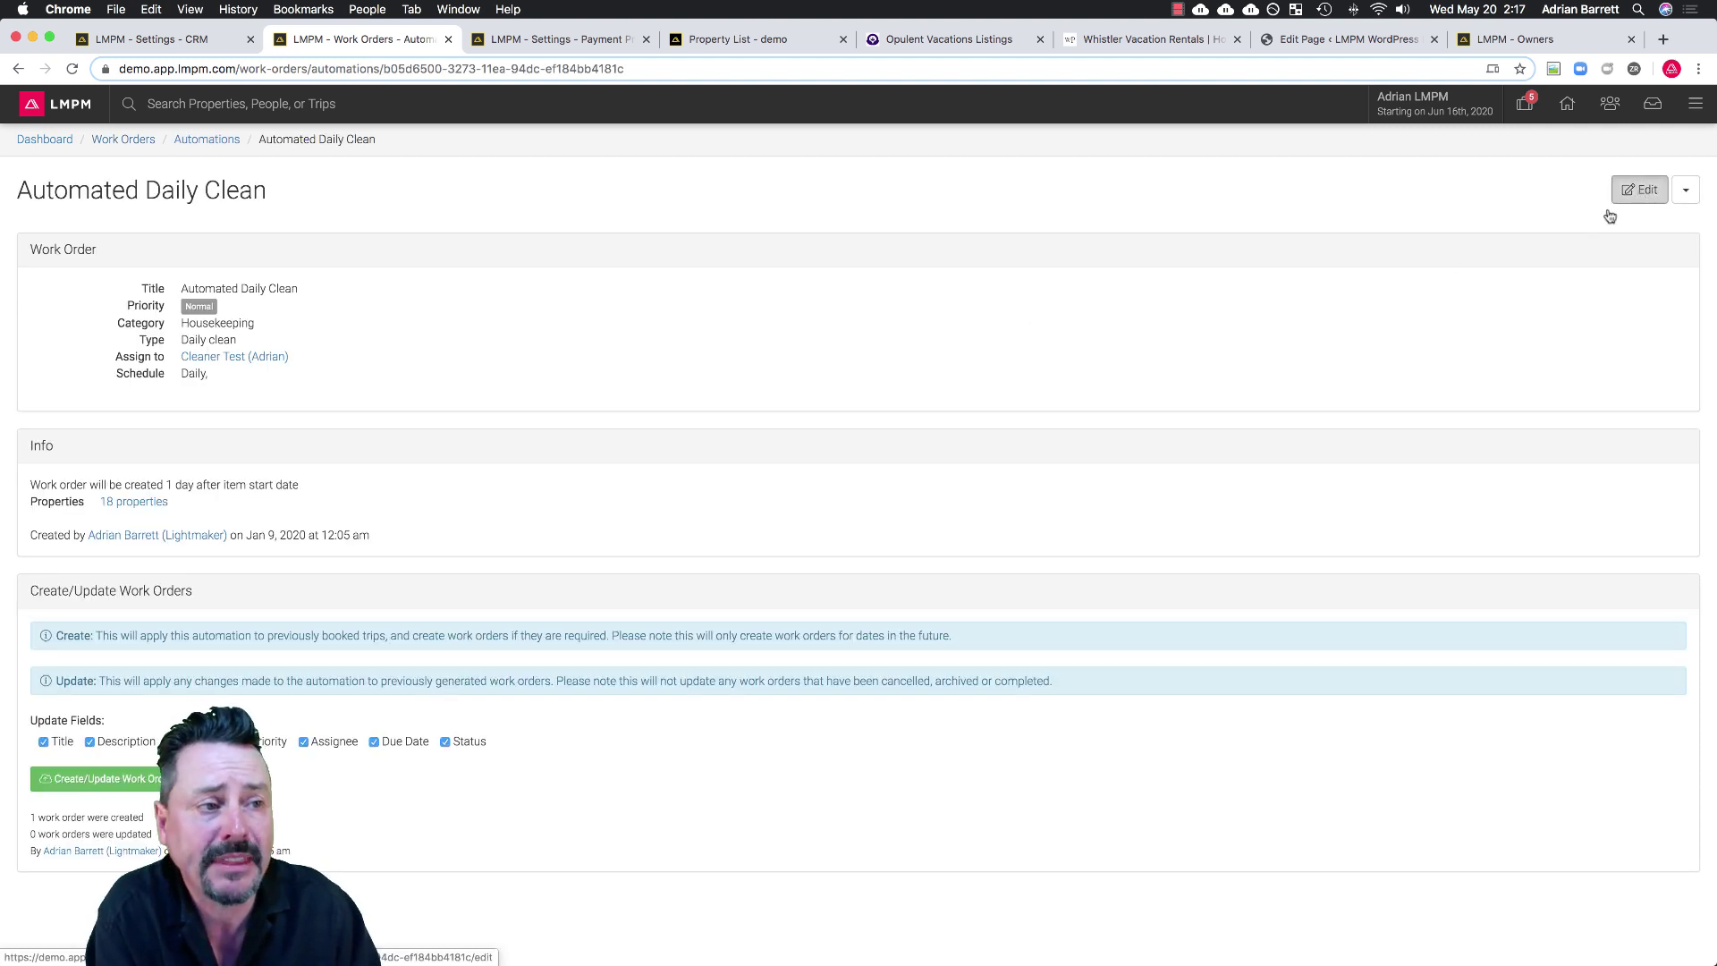
pyautogui.click(1643, 193)
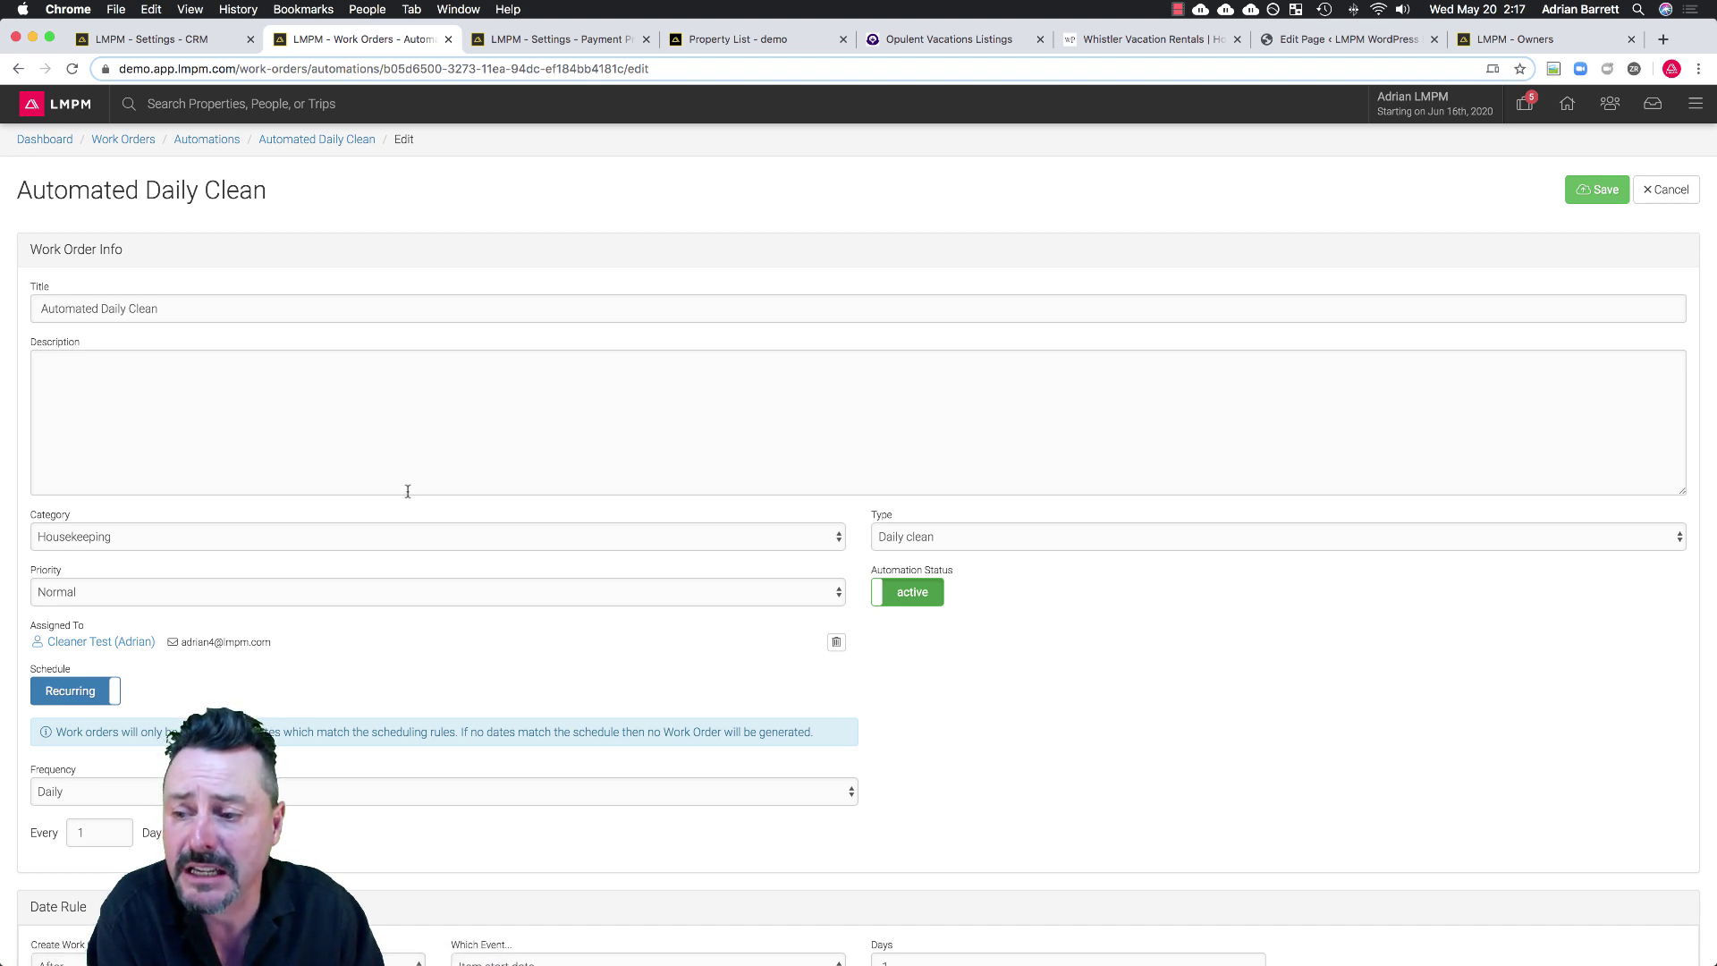
pyautogui.scroll(-3, 407, 490)
pyautogui.click(211, 424)
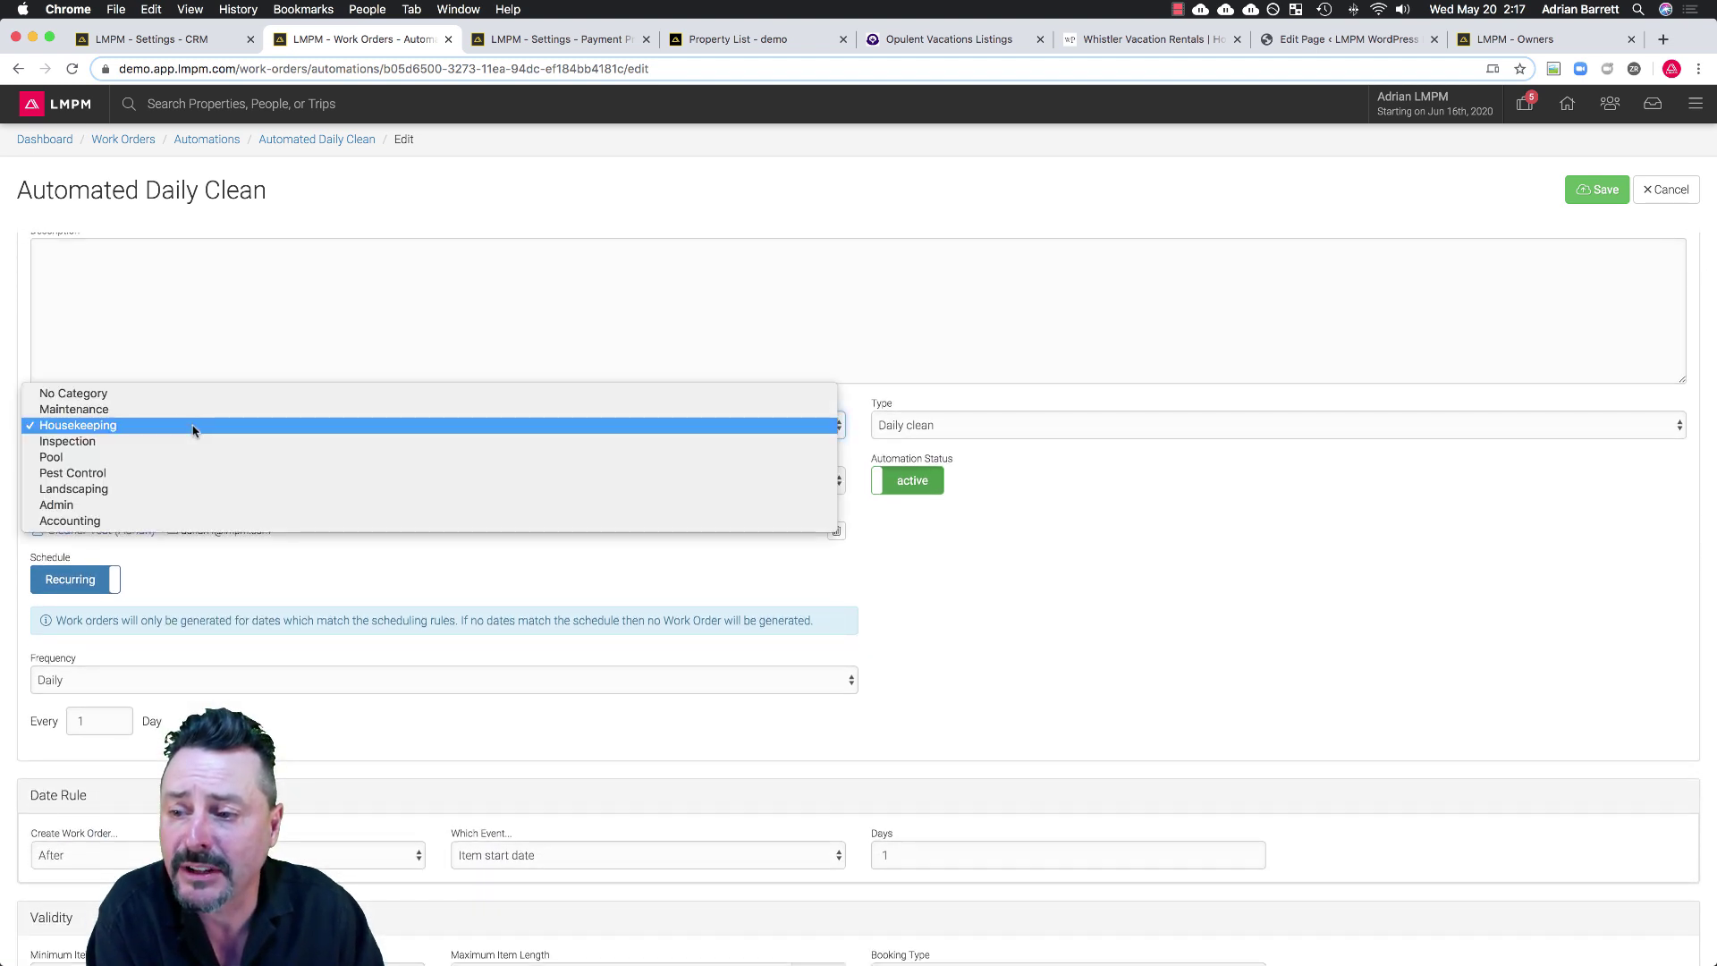
pyautogui.click(191, 426)
pyautogui.click(924, 428)
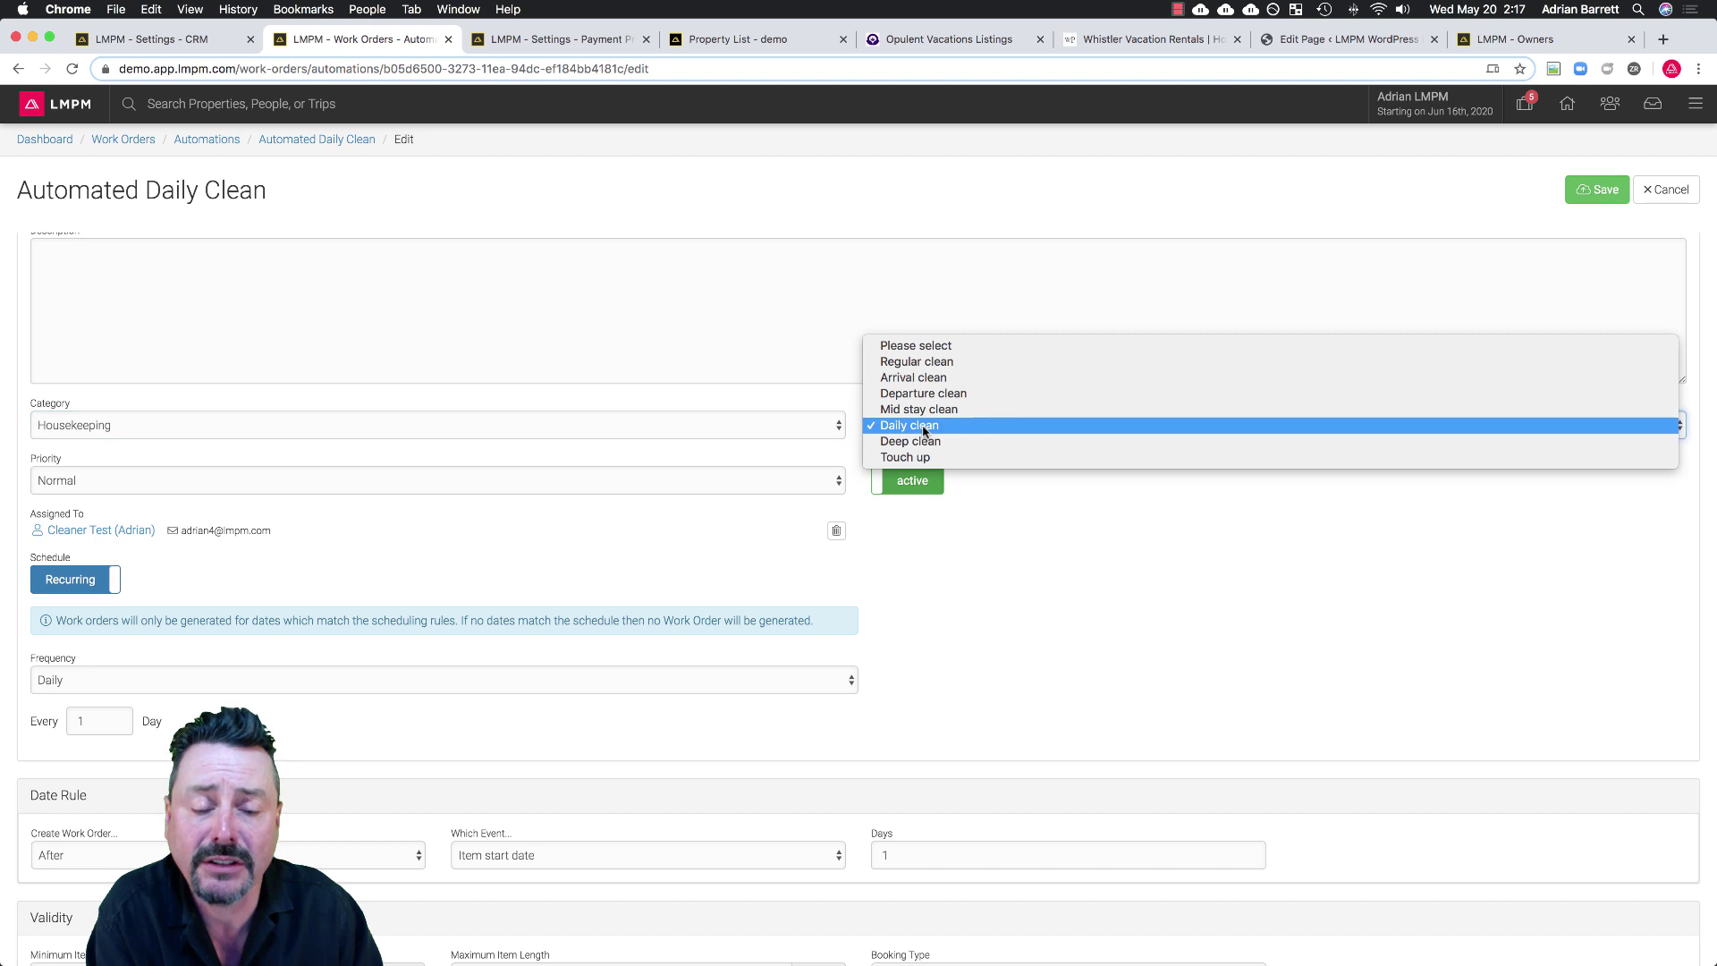
pyautogui.click(924, 428)
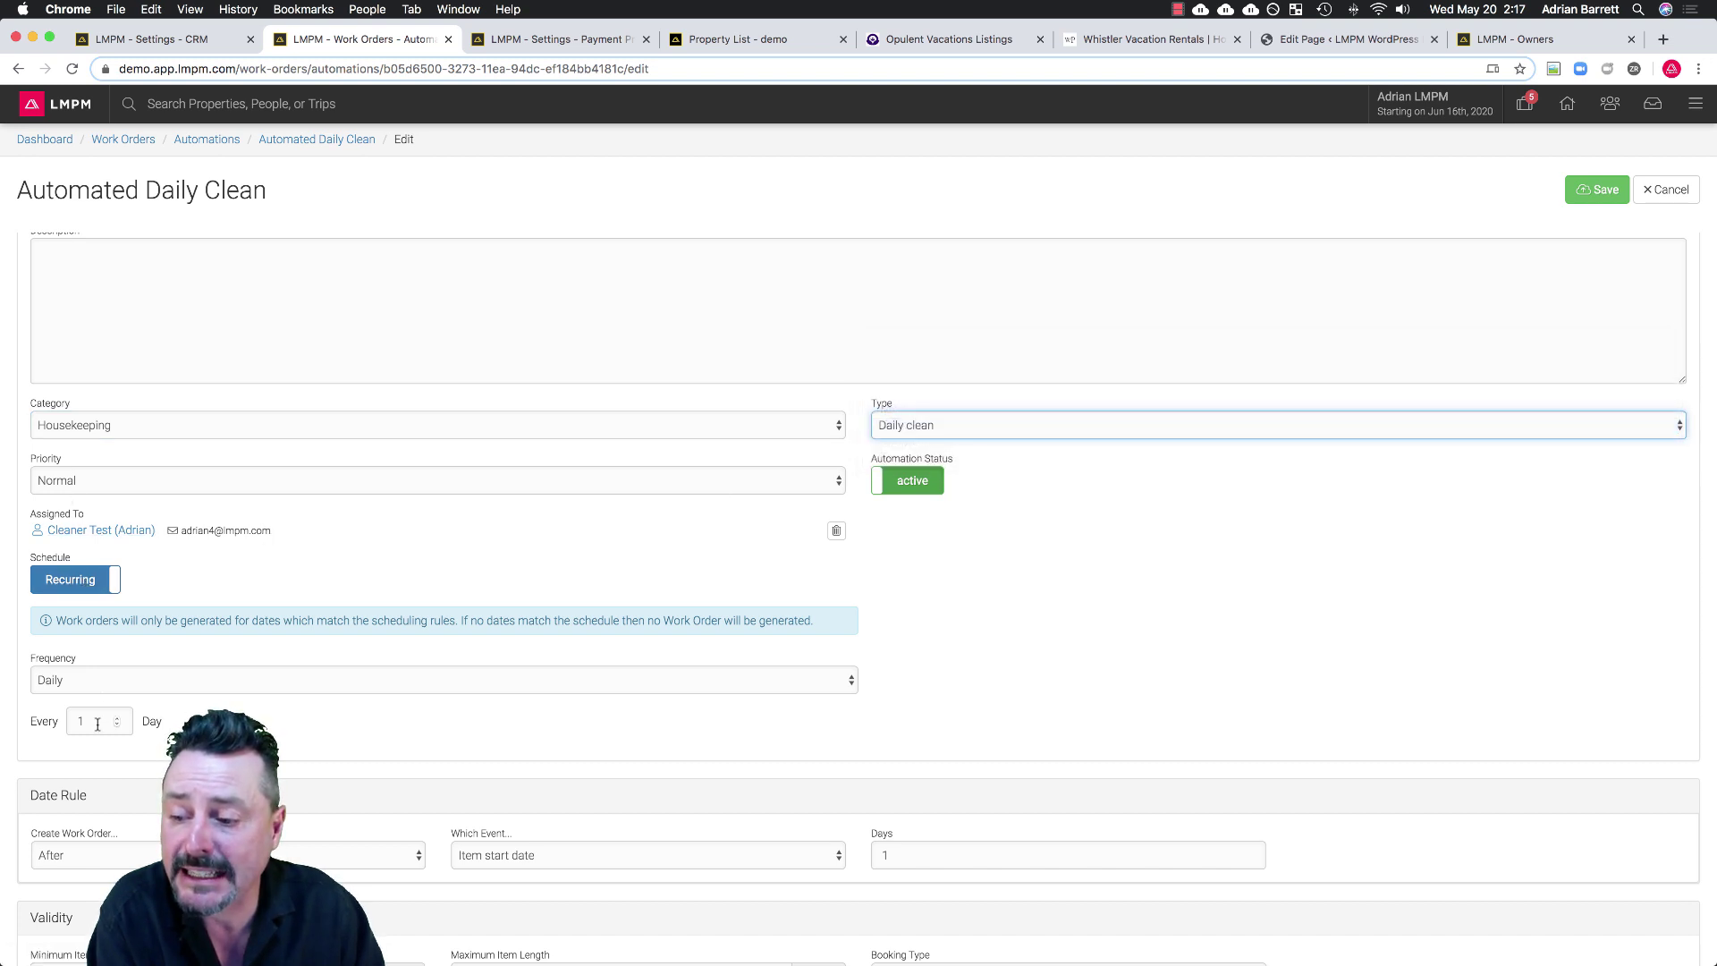
# Examine the Automated Daily Clean schedule, date rule and validity, cancel the edit, and return to the automations list.
pyautogui.scroll(-4, 156, 721)
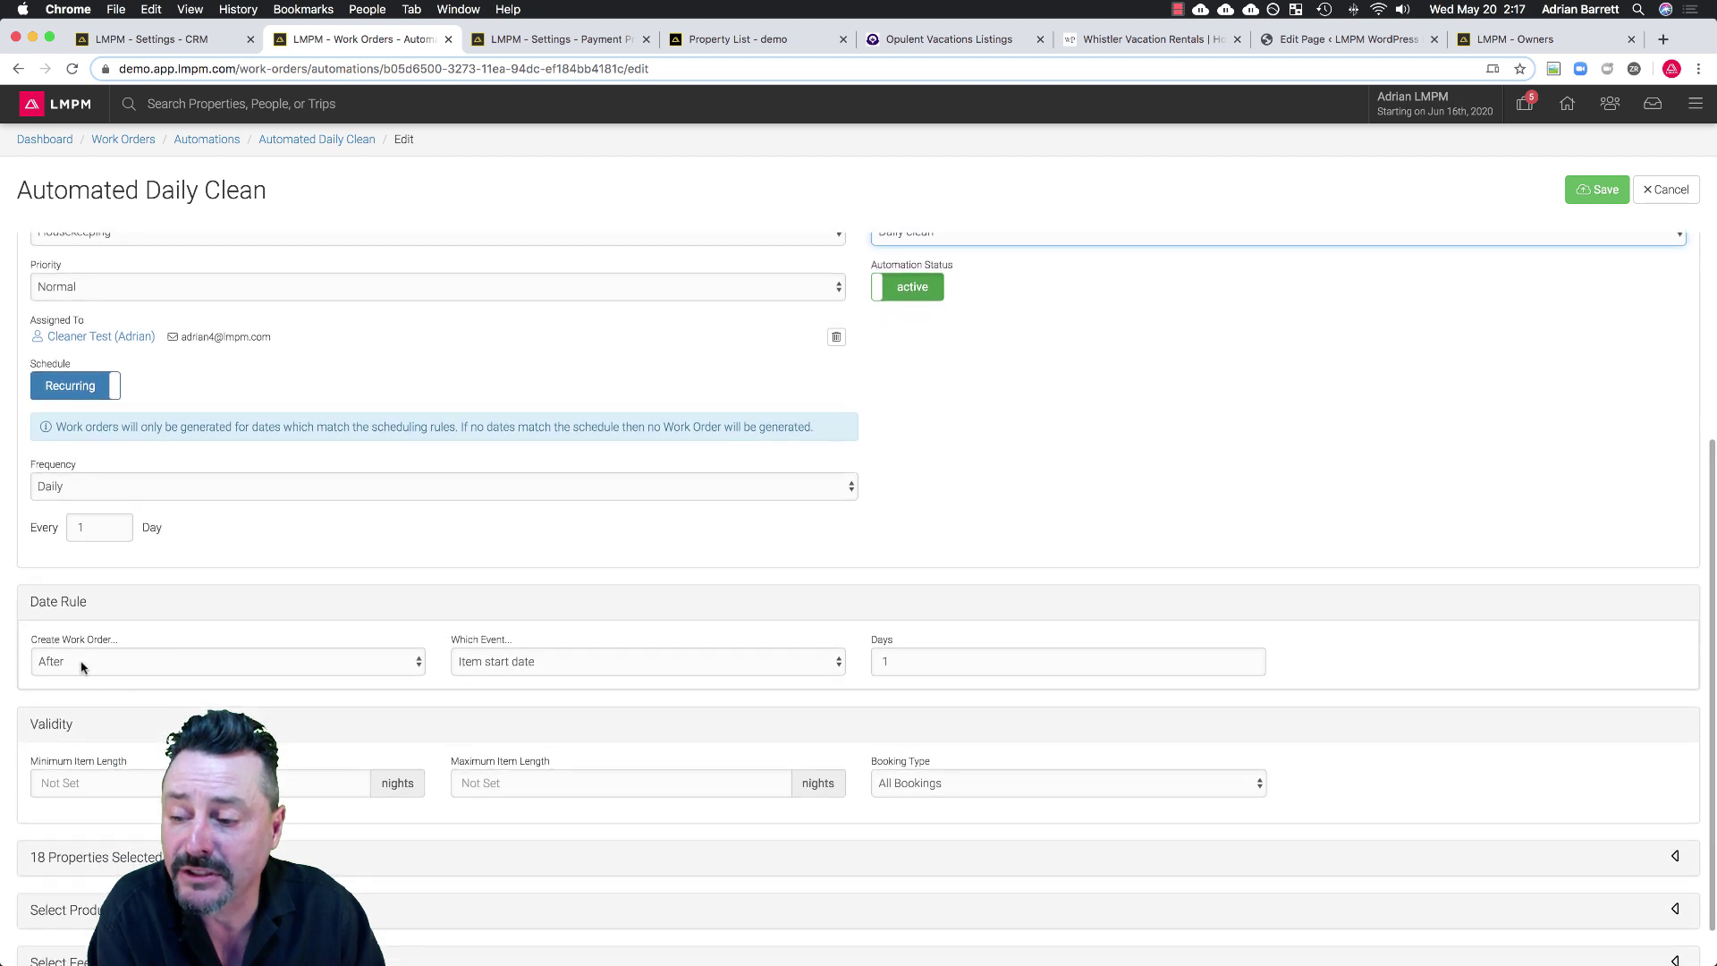
pyautogui.click(80, 663)
pyautogui.click(163, 662)
pyautogui.click(483, 663)
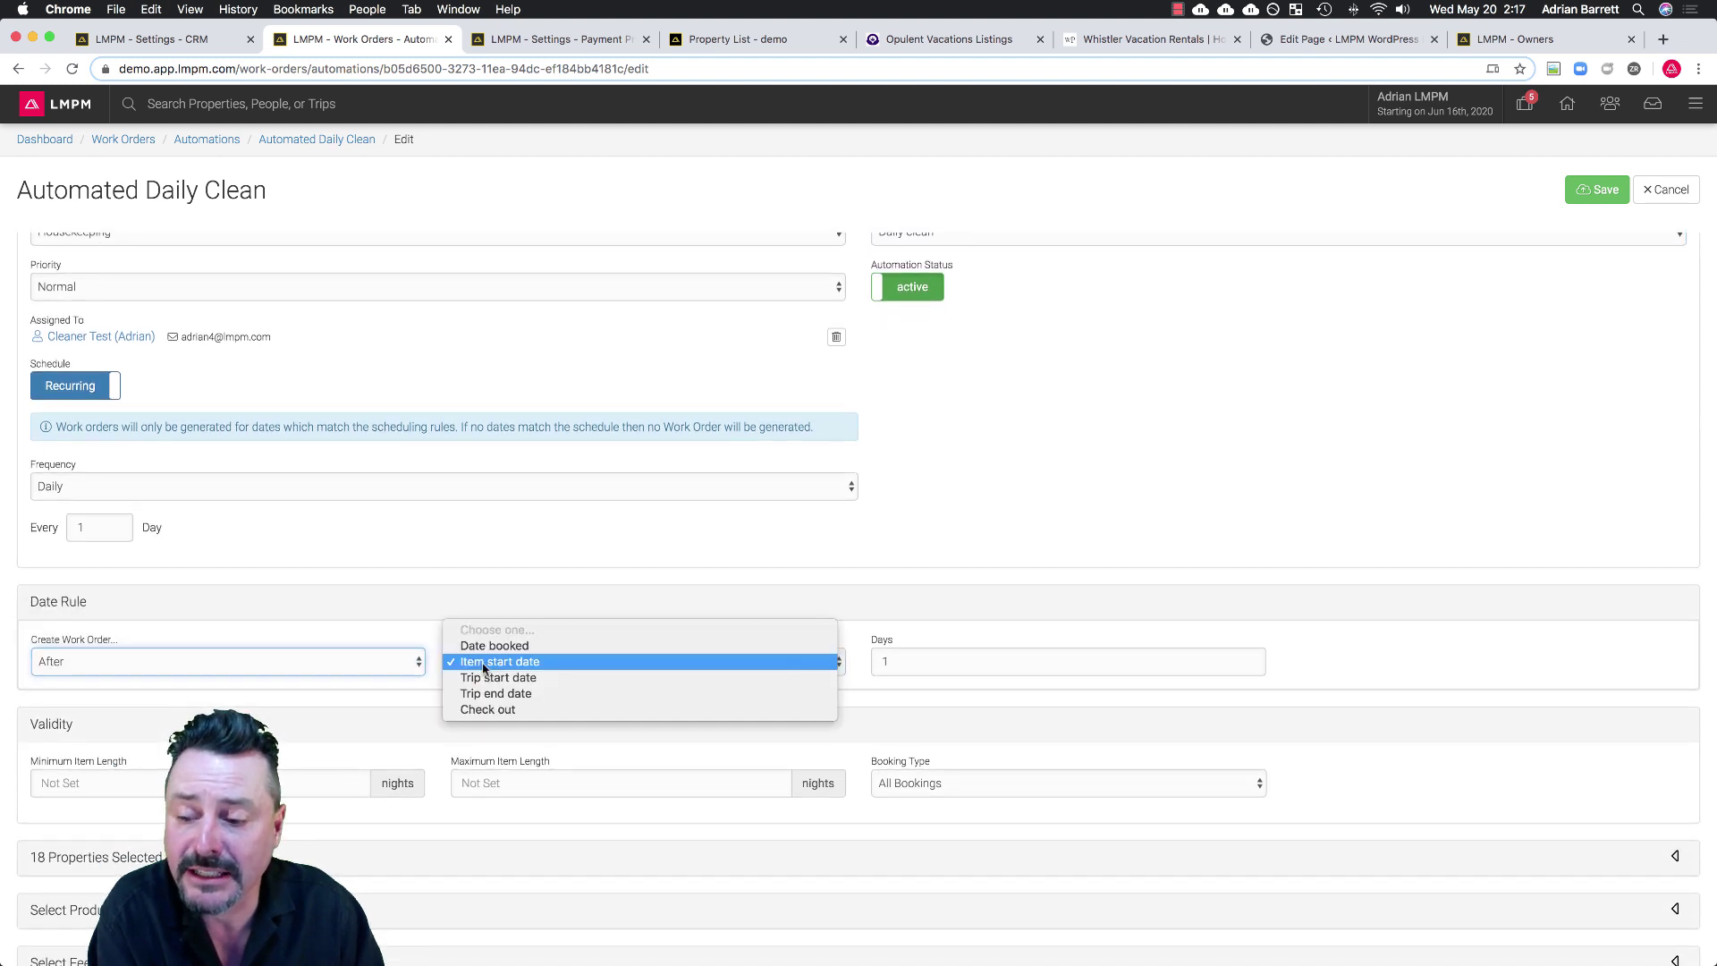
pyautogui.click(483, 663)
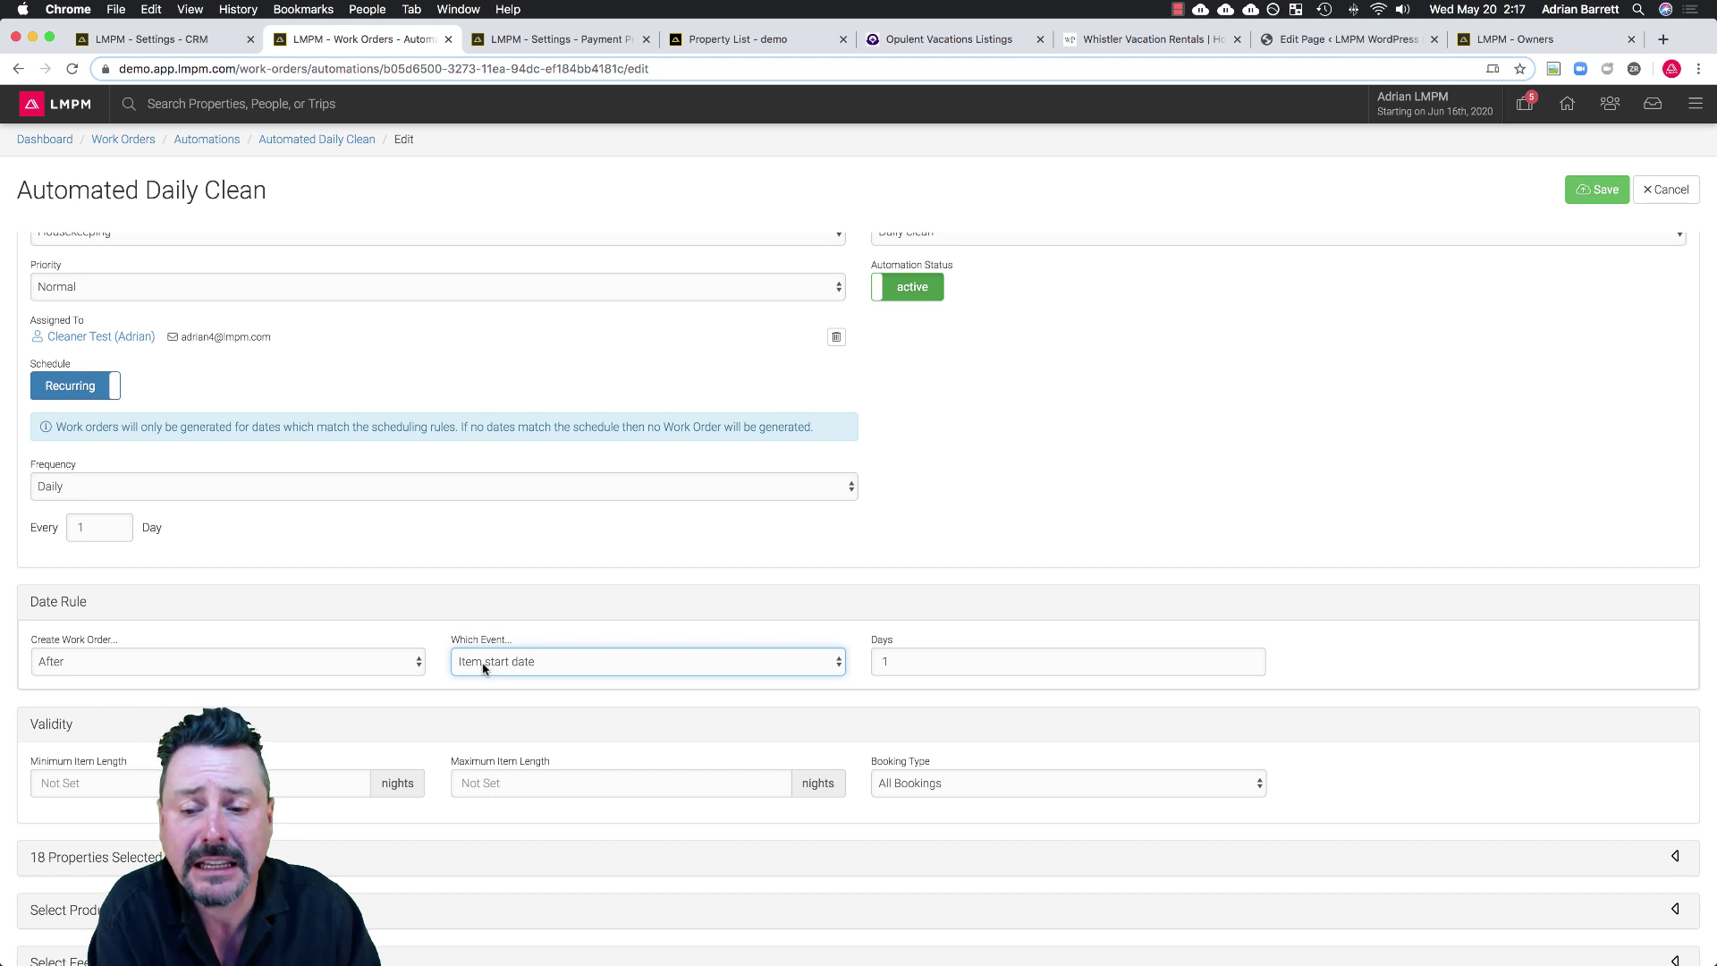
pyautogui.click(902, 660)
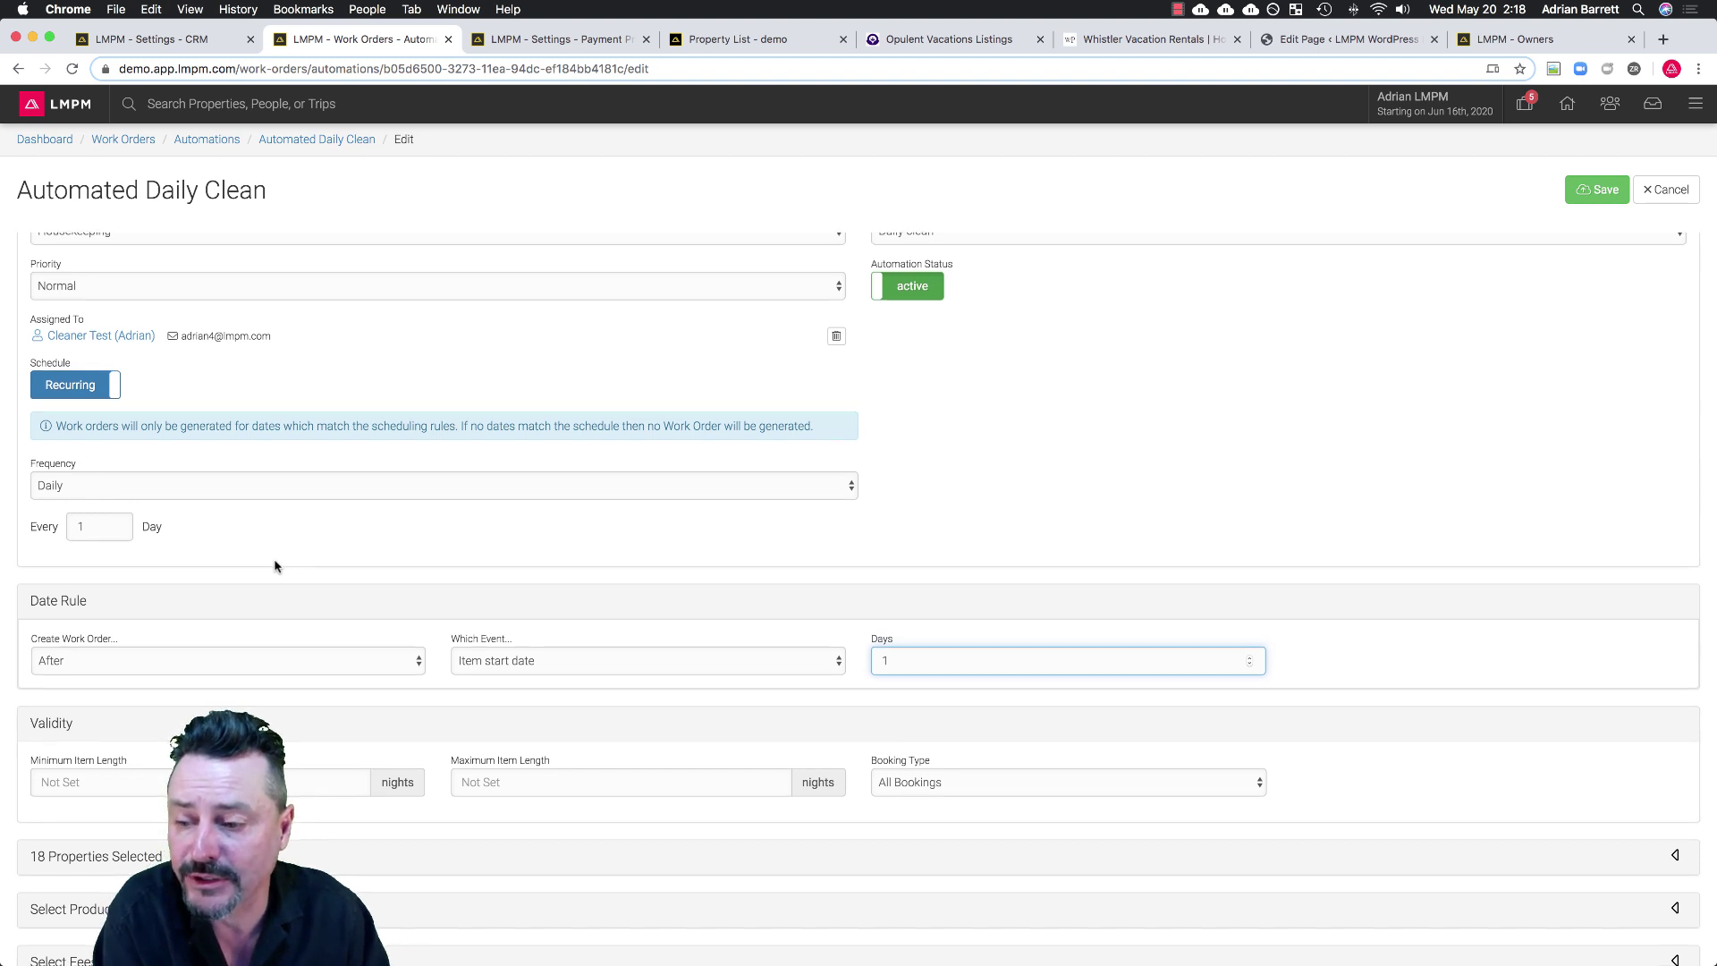
pyautogui.scroll(-1, 275, 565)
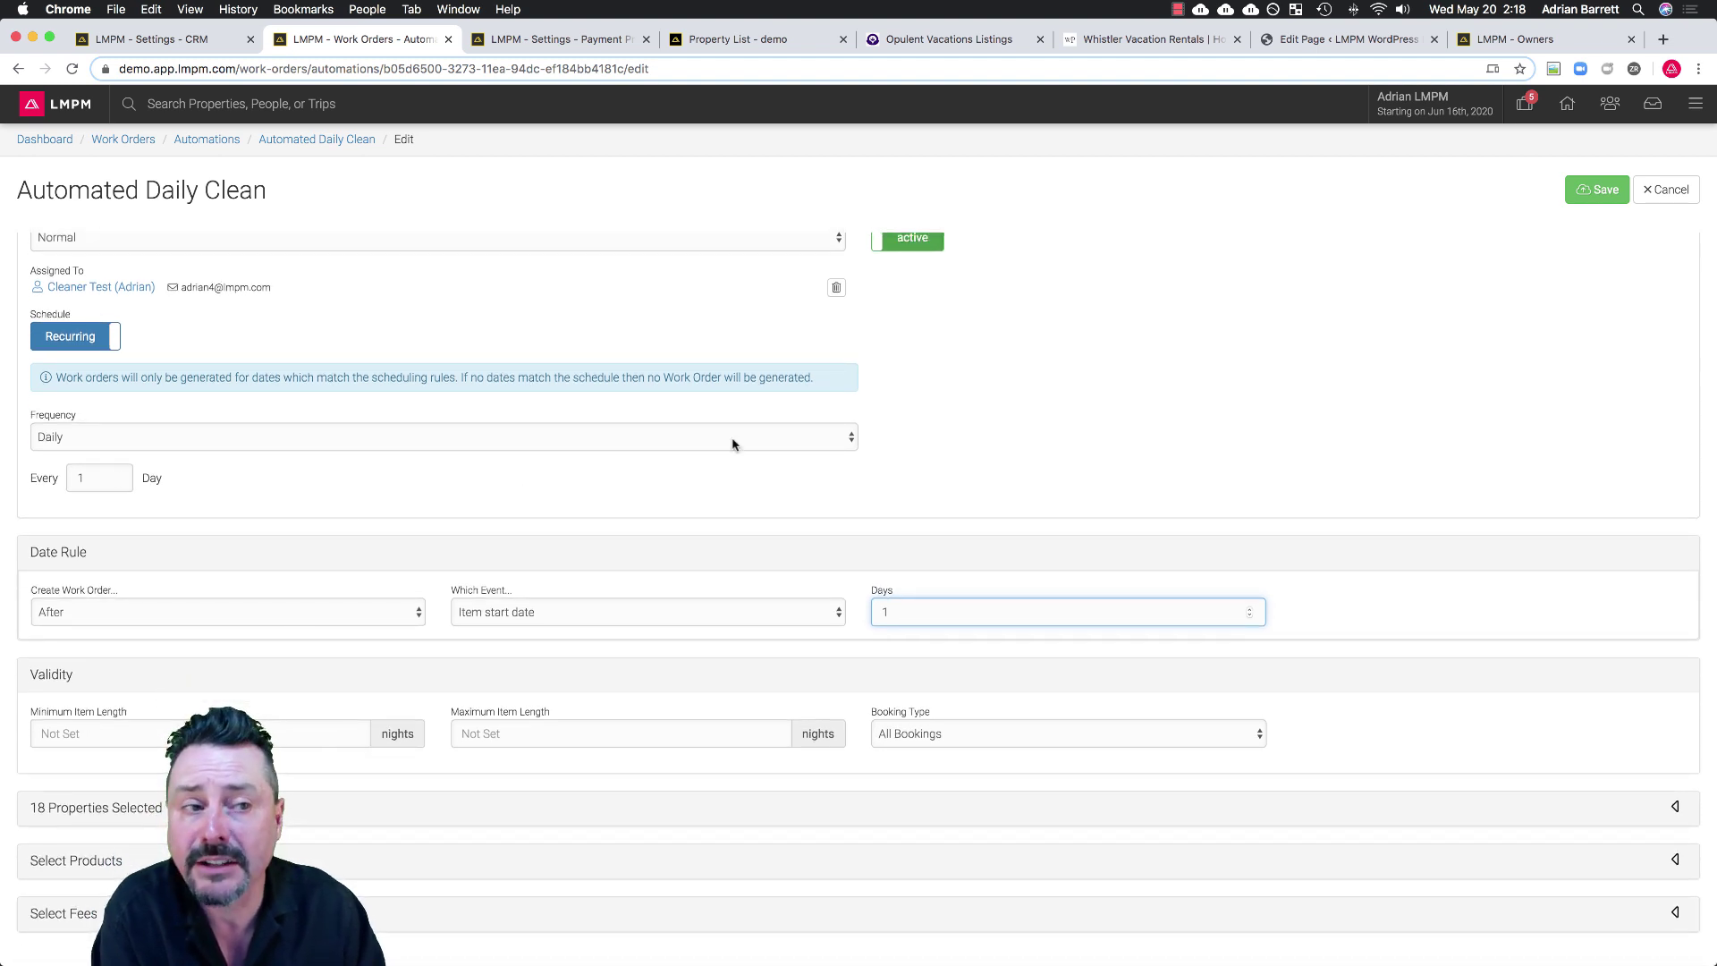
pyautogui.click(1681, 193)
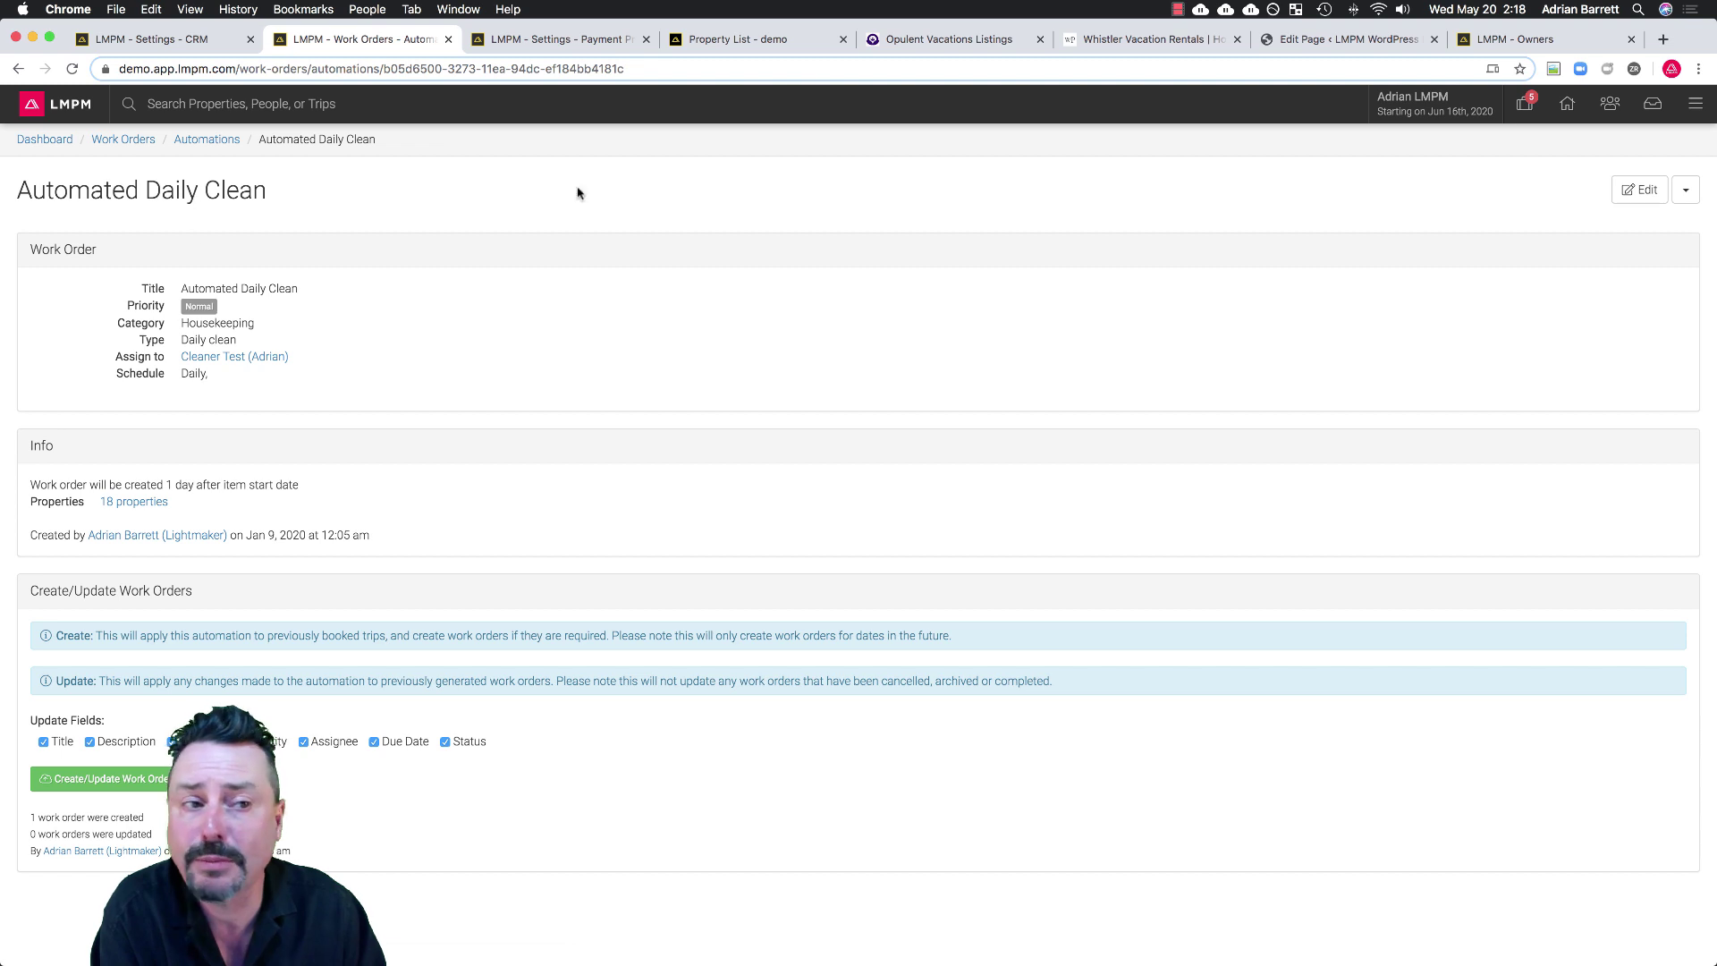
pyautogui.click(206, 140)
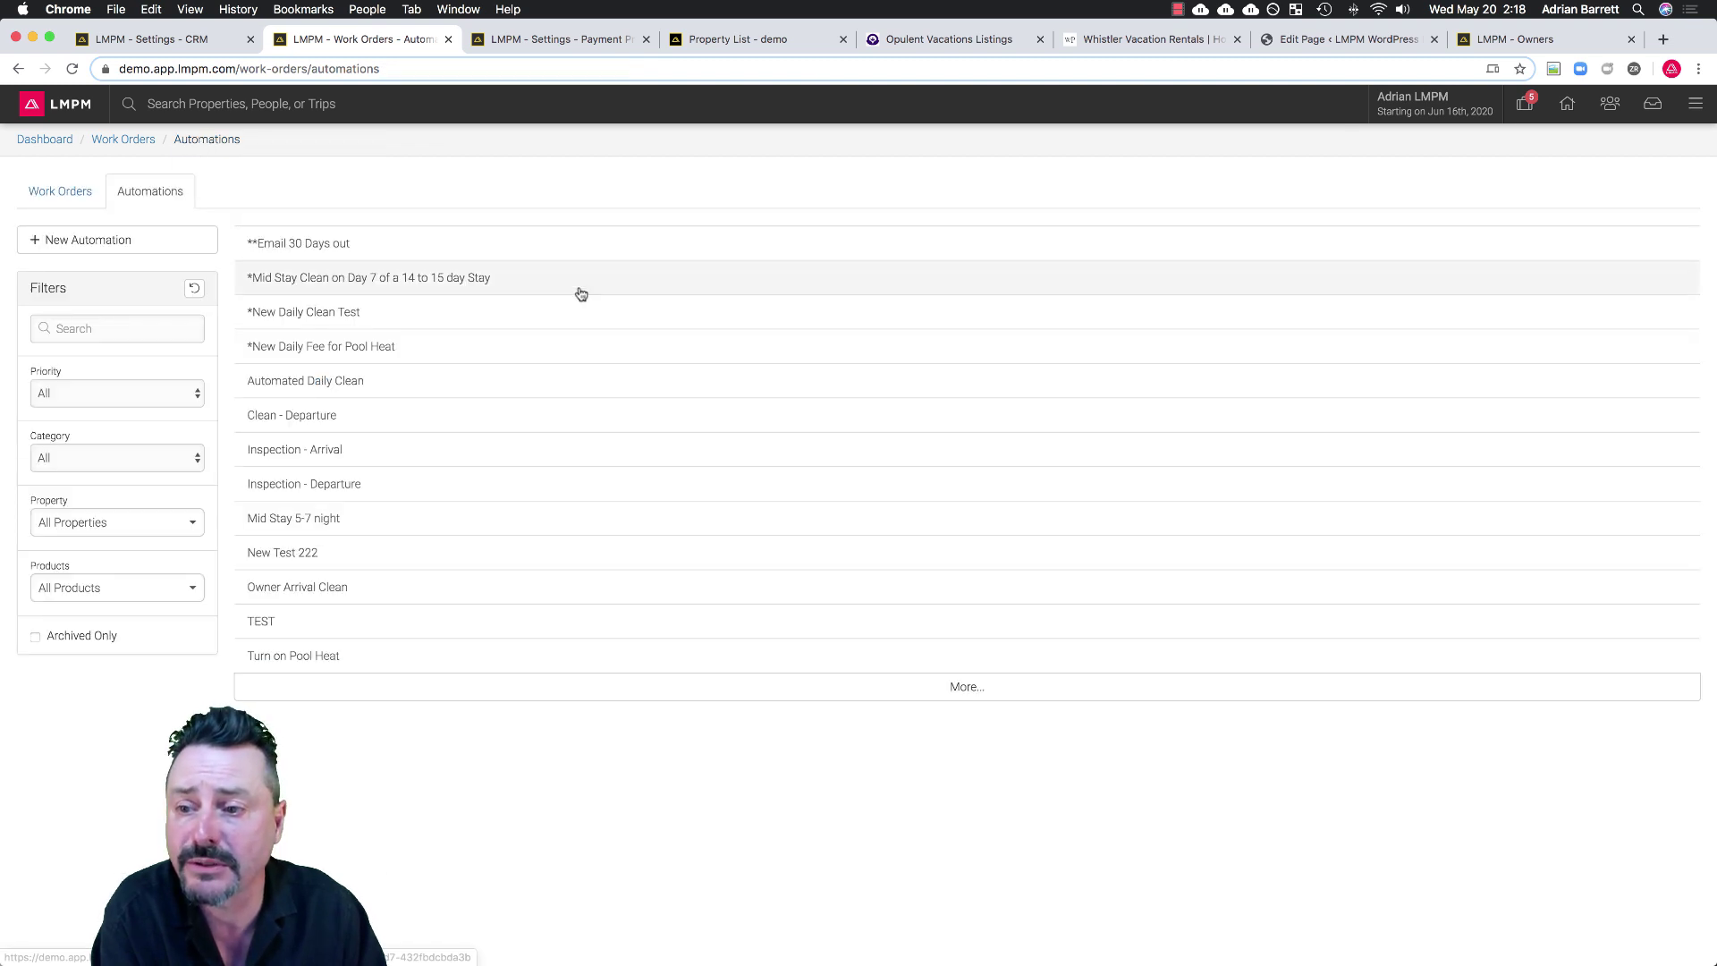
# Open the "*Mid Stay Clean on Day 7 of a 14 to 15 day Stay" automation for editing and examine its type and date rule options.
pyautogui.click(288, 283)
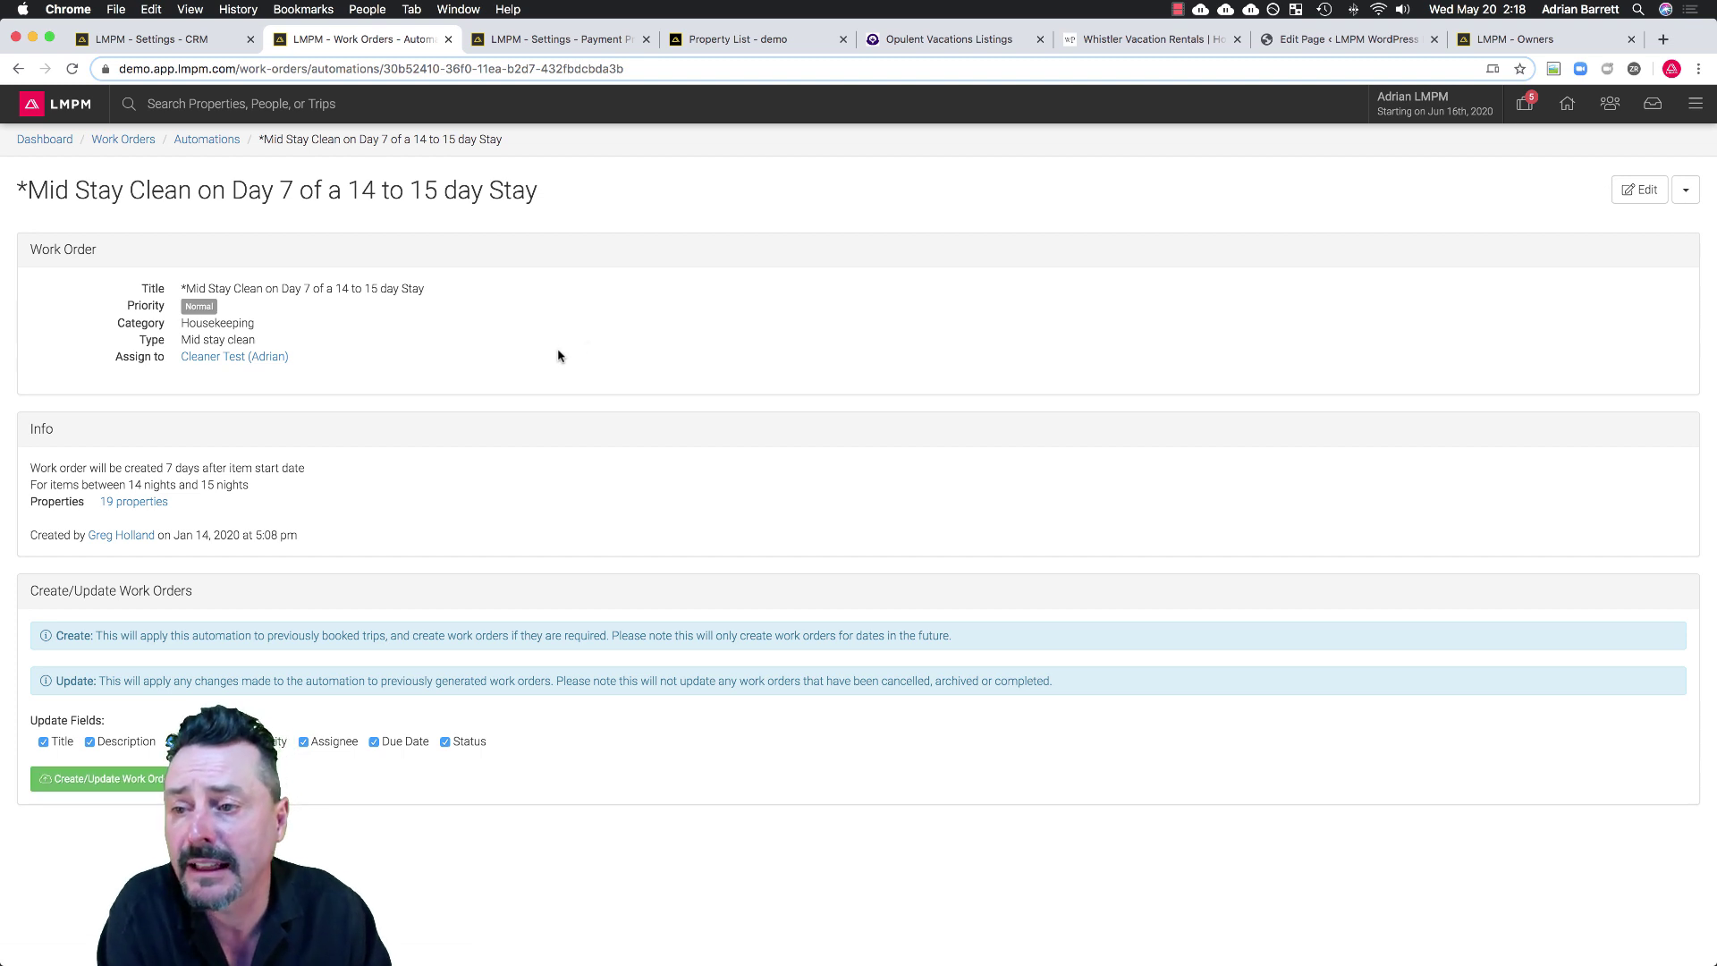
pyautogui.click(1642, 190)
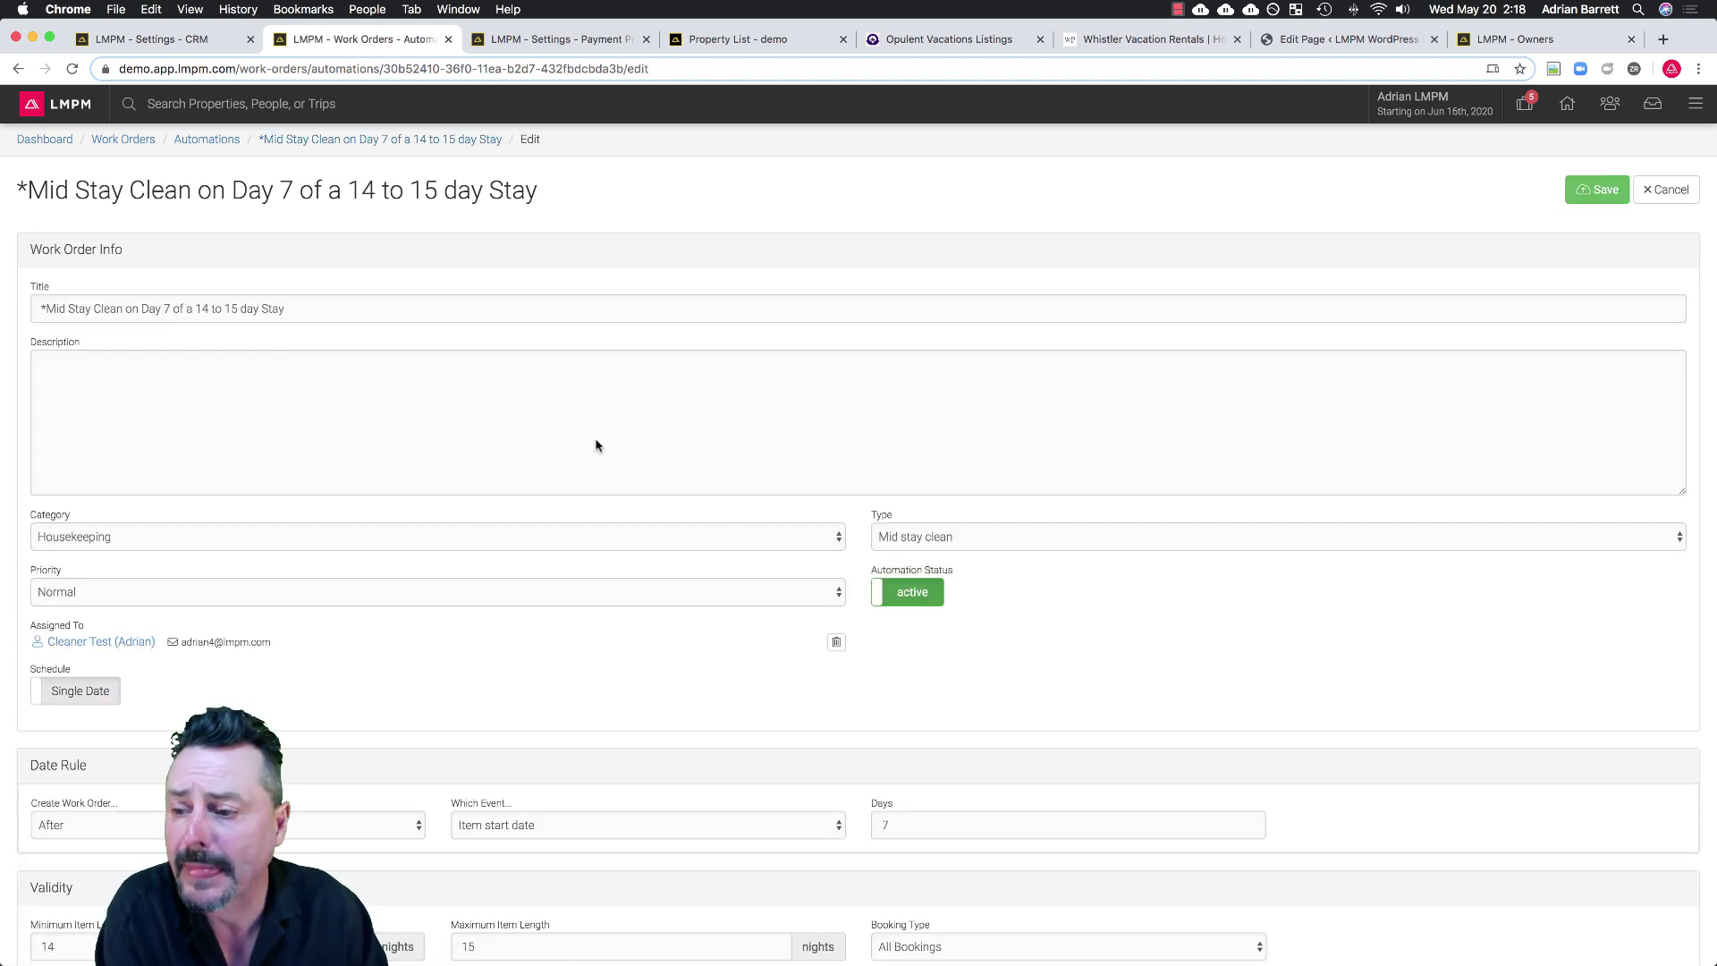
pyautogui.click(914, 536)
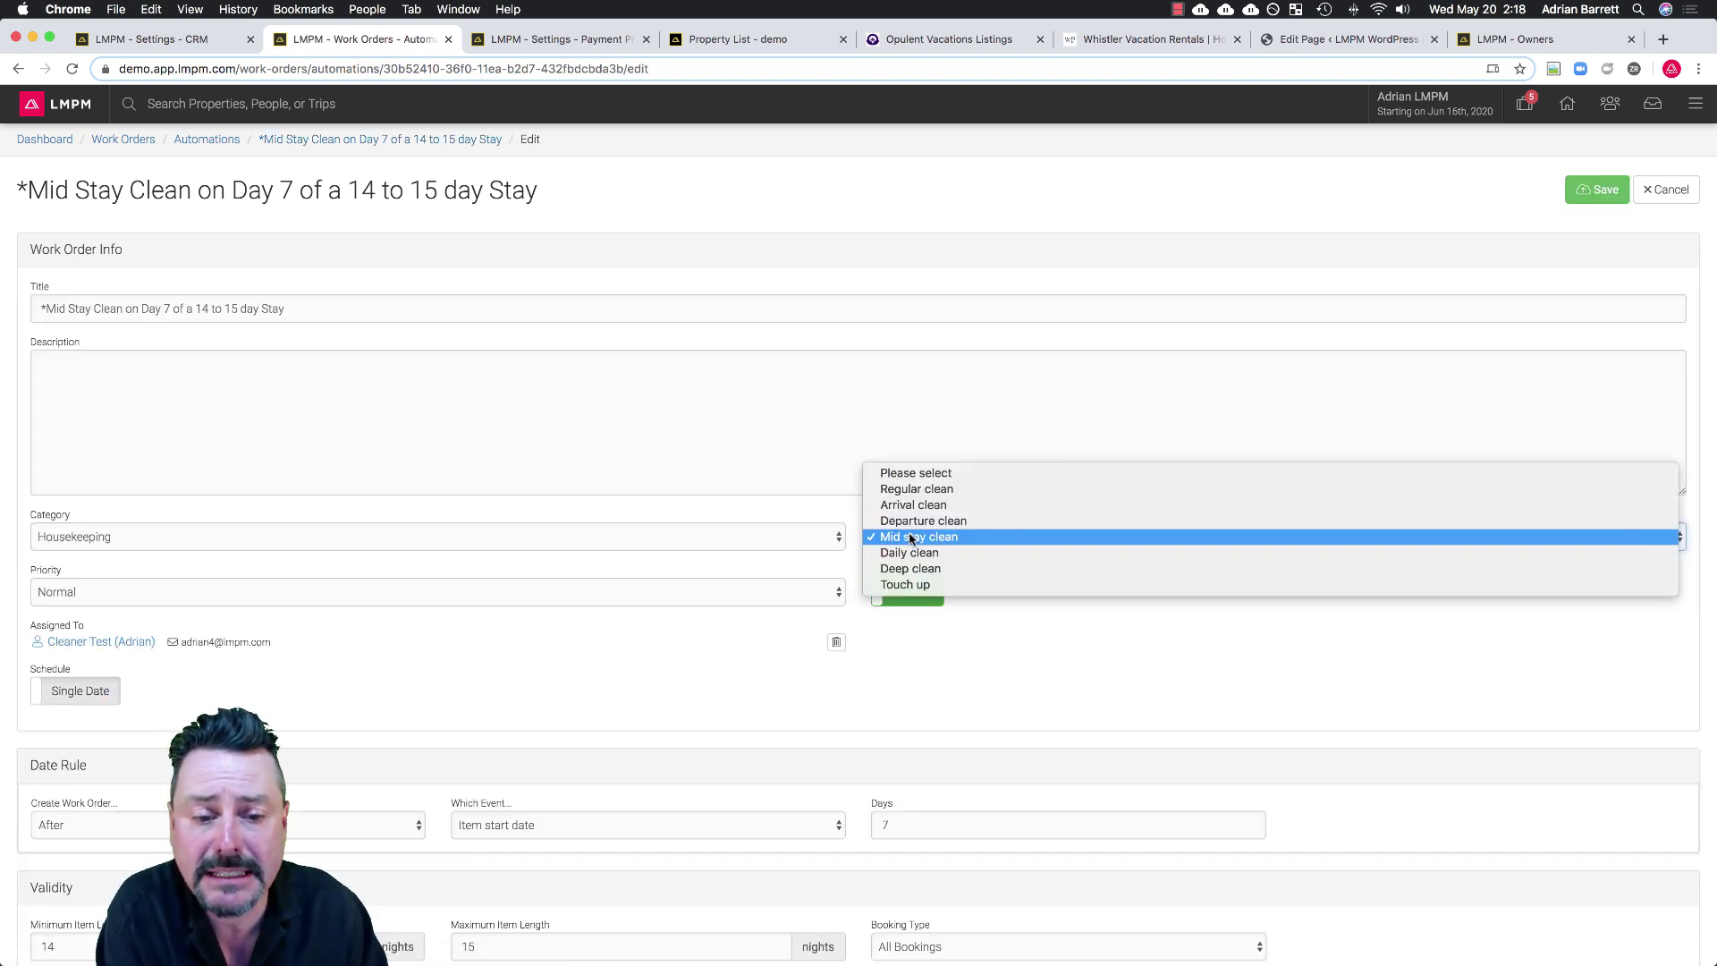
pyautogui.click(911, 537)
pyautogui.scroll(-5, 314, 675)
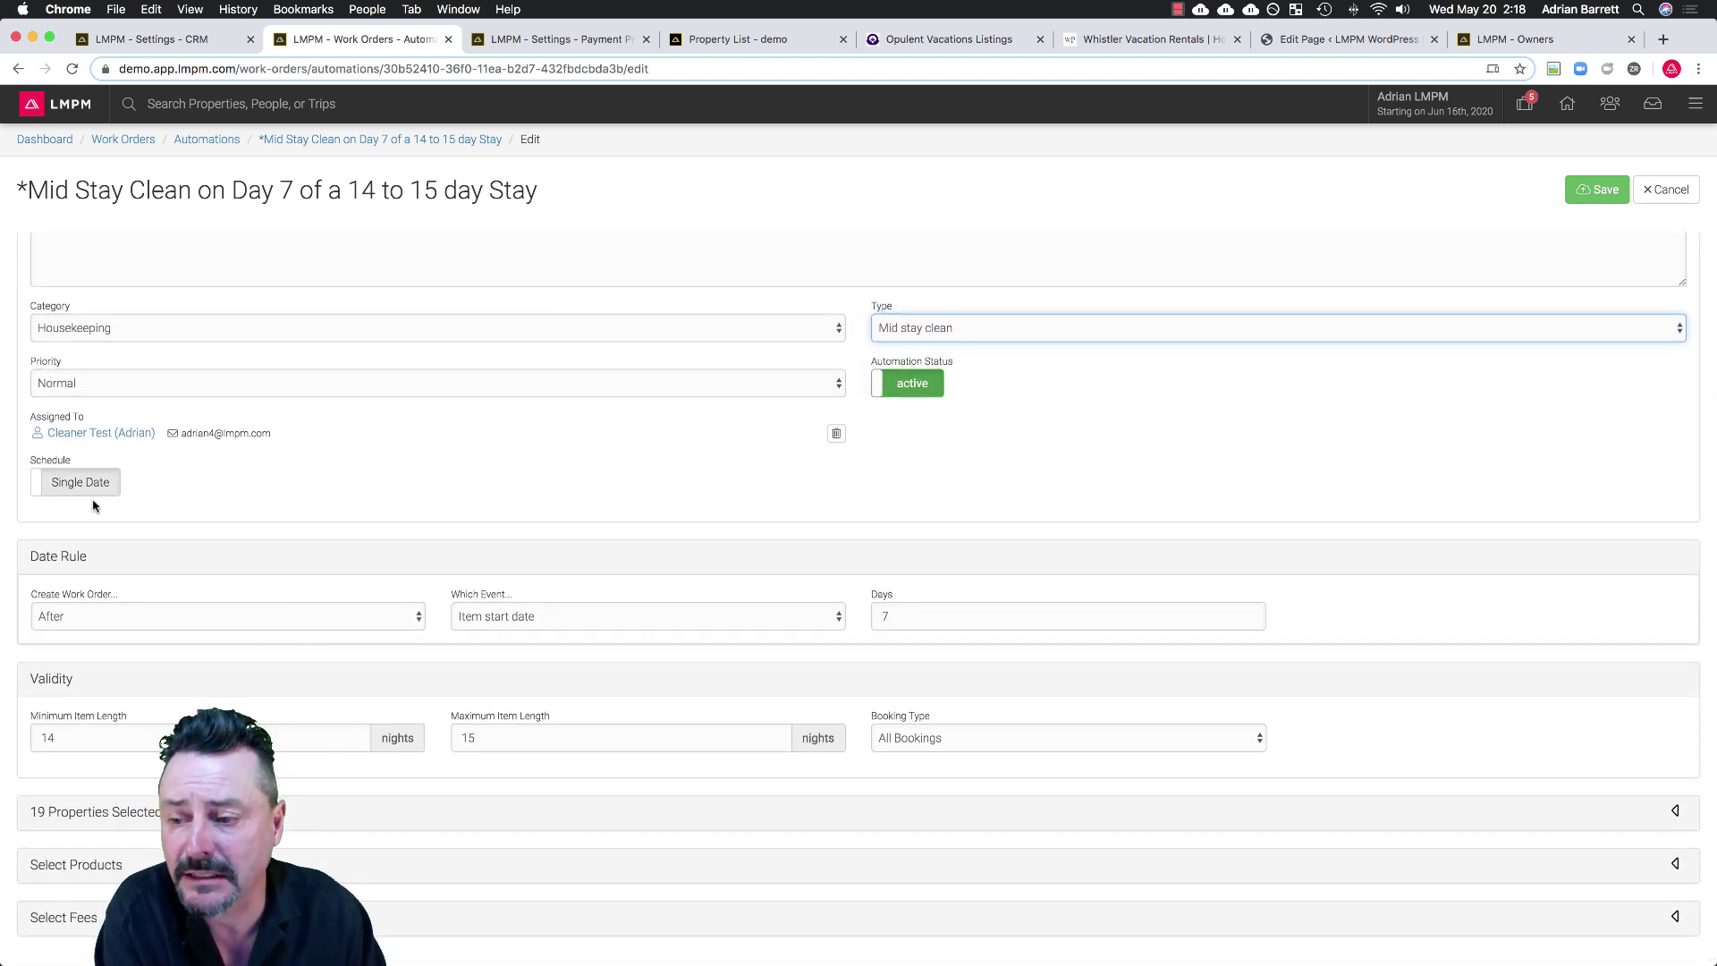
pyautogui.click(115, 617)
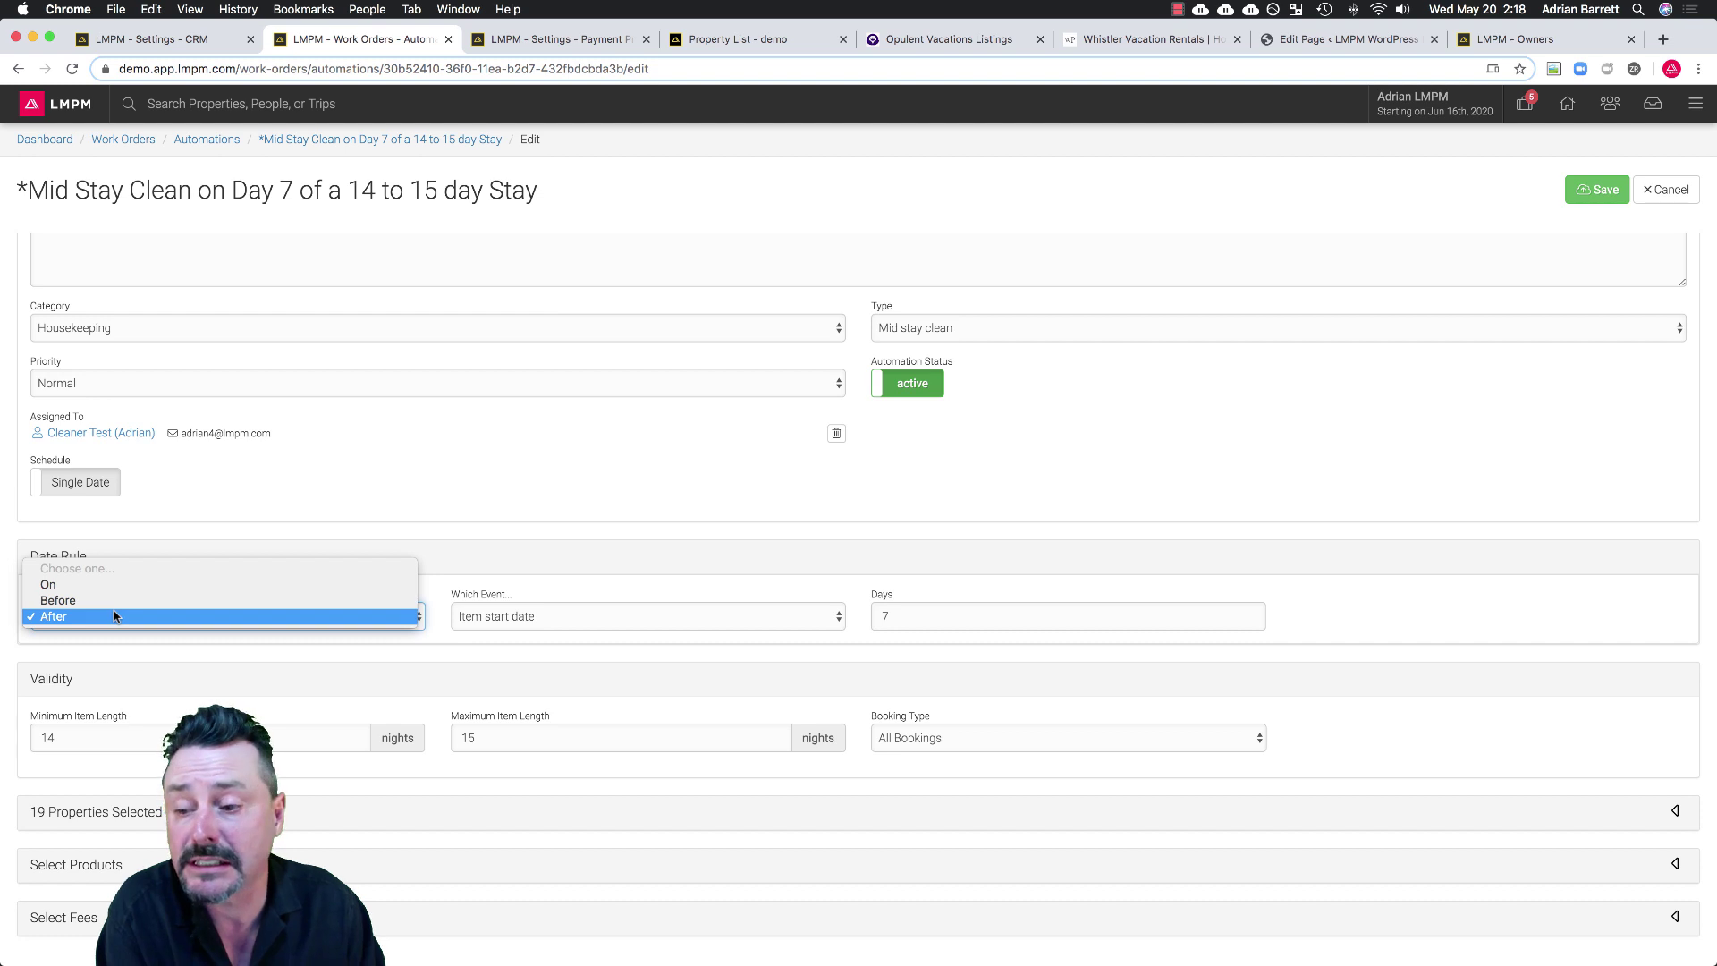
pyautogui.click(115, 616)
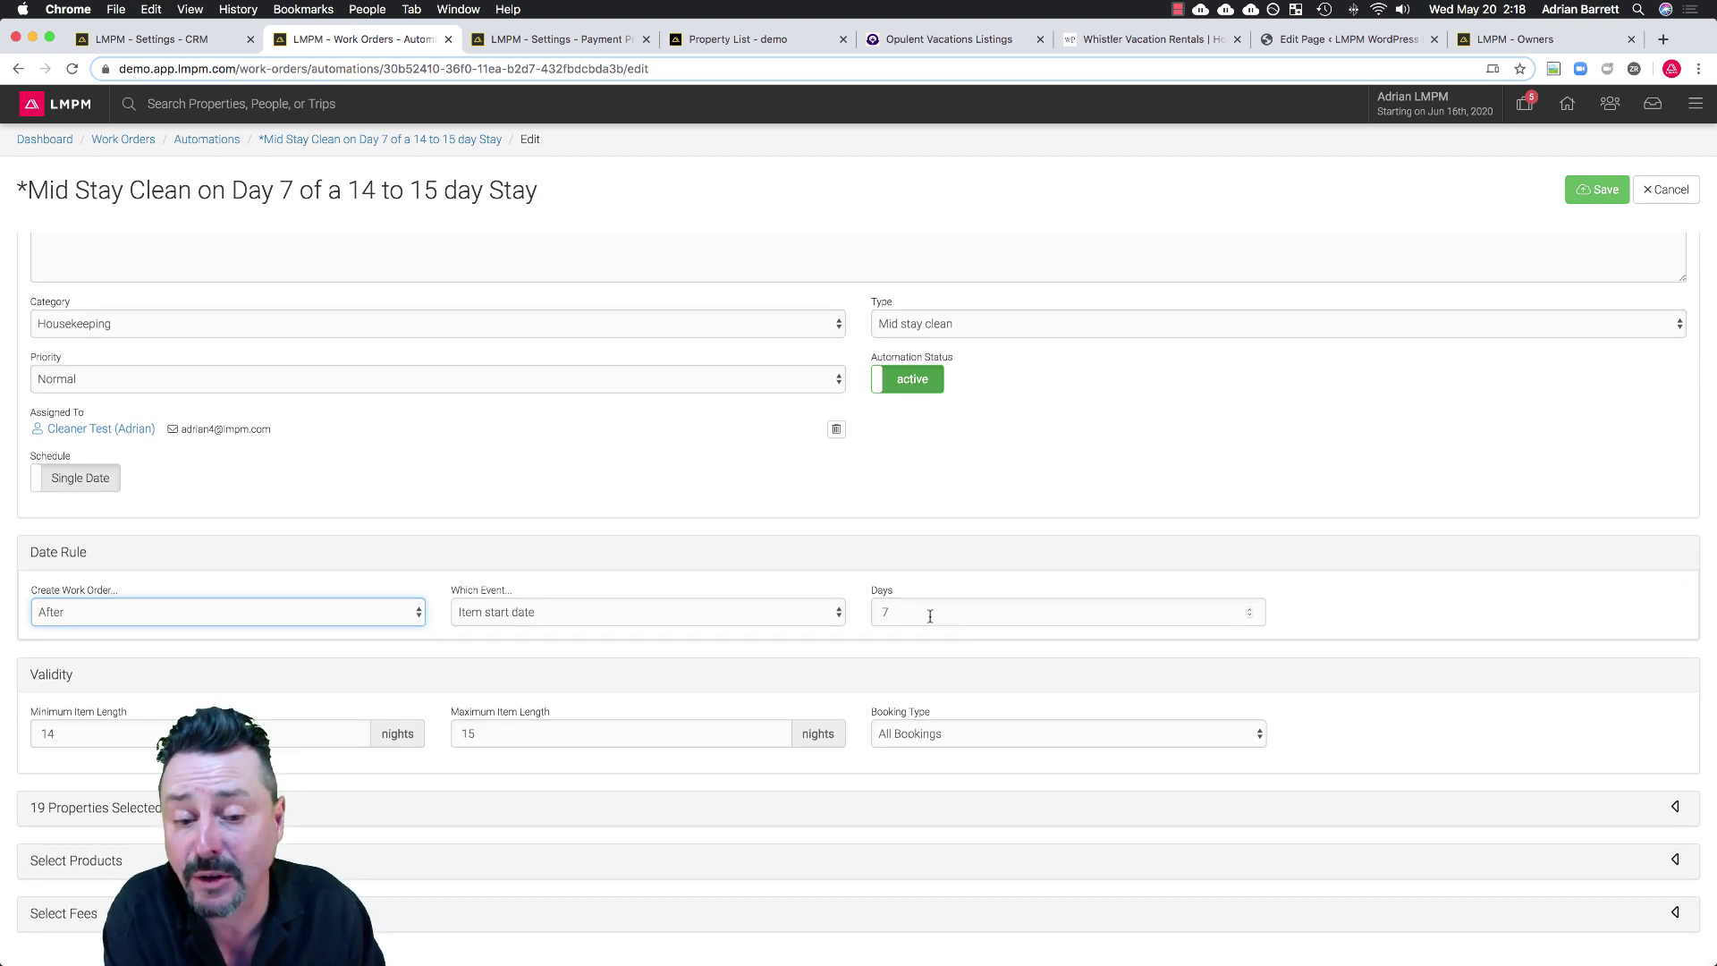
# Set the automation's maximum item length to 16 nights.
pyautogui.doubleClick(96, 735)
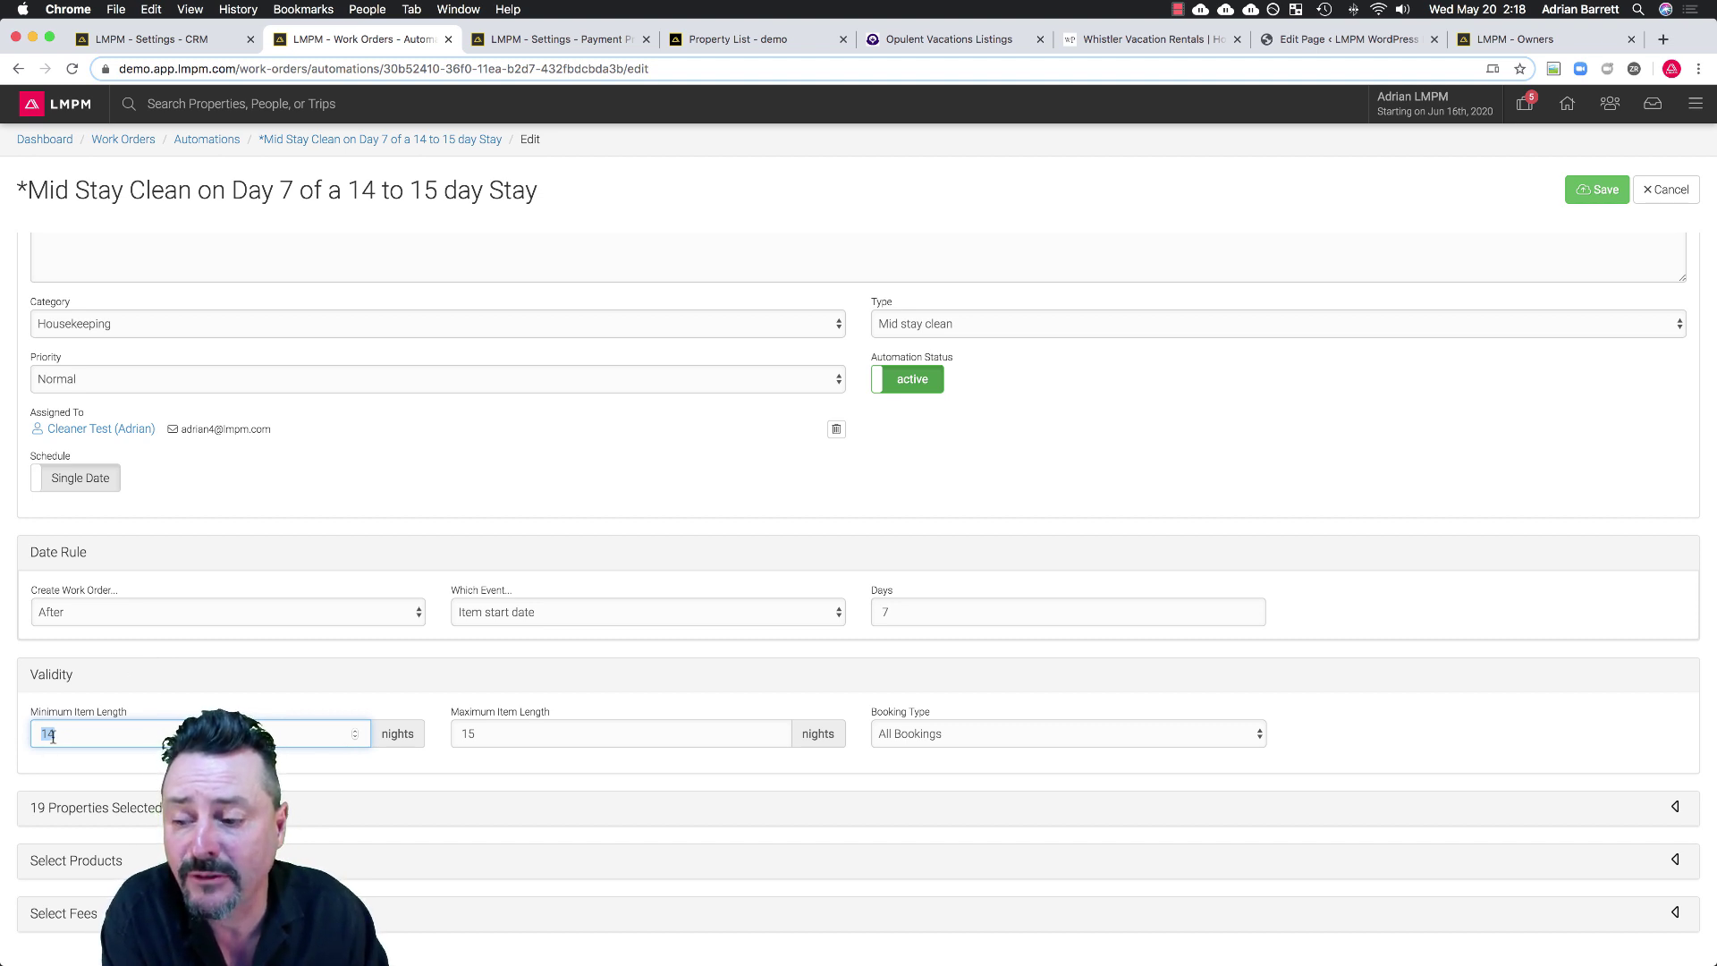
pyautogui.doubleClick(525, 735)
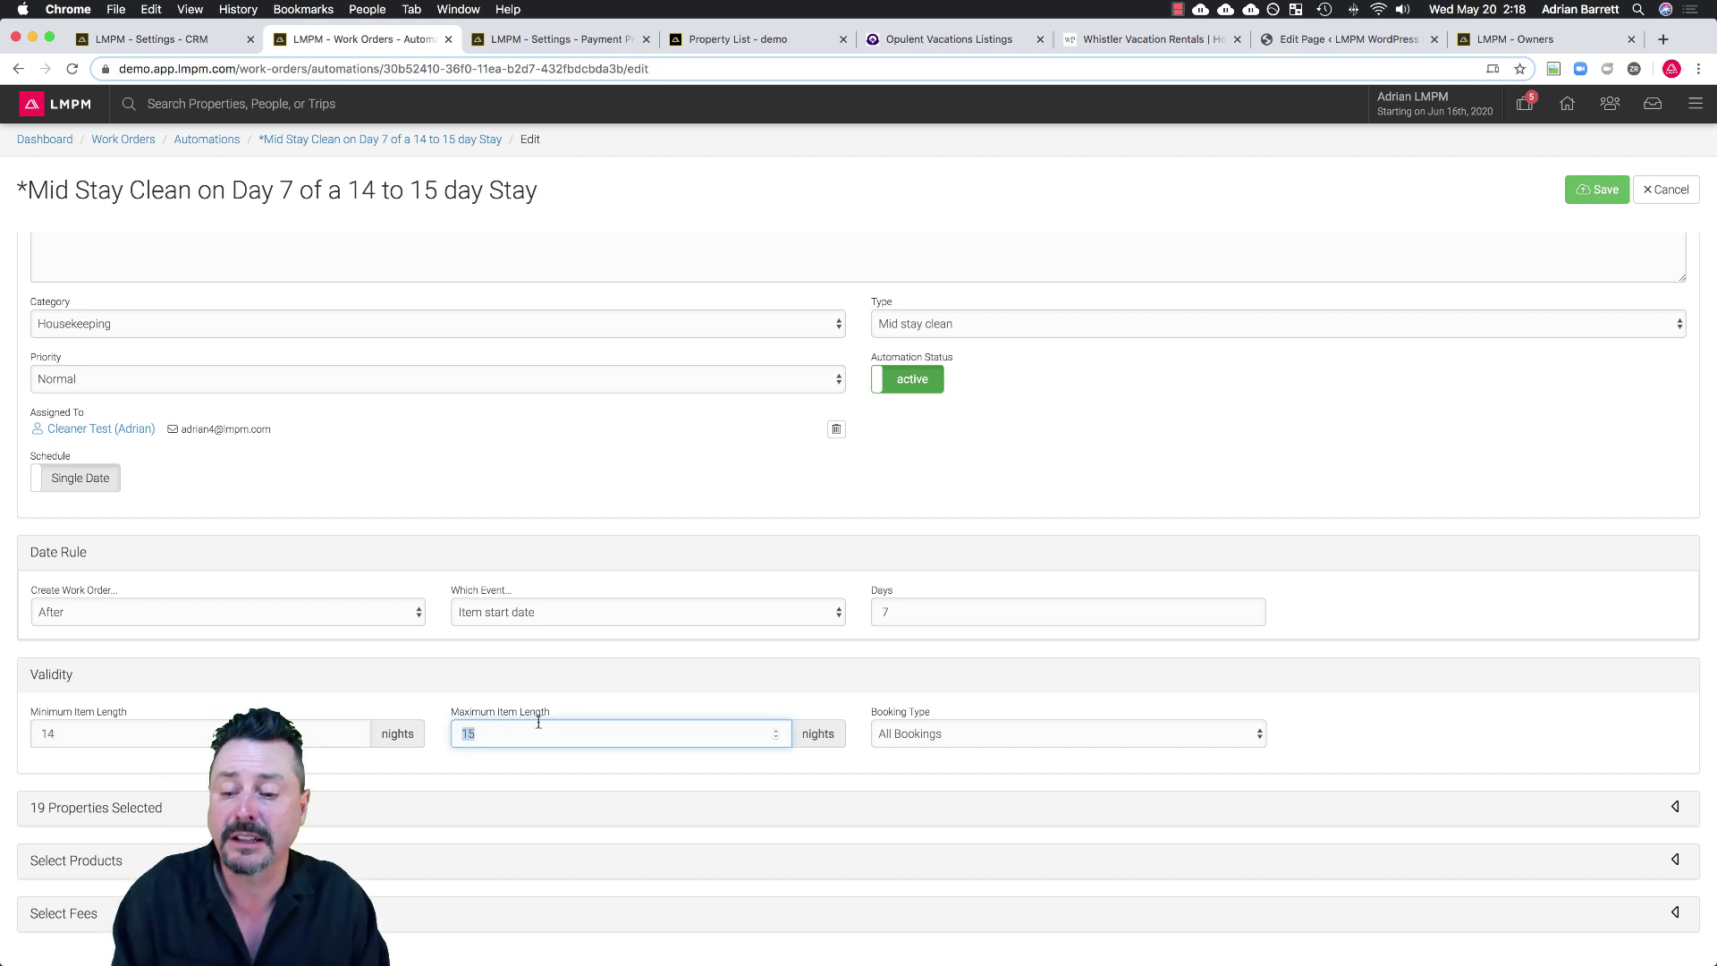
pyautogui.write('16')
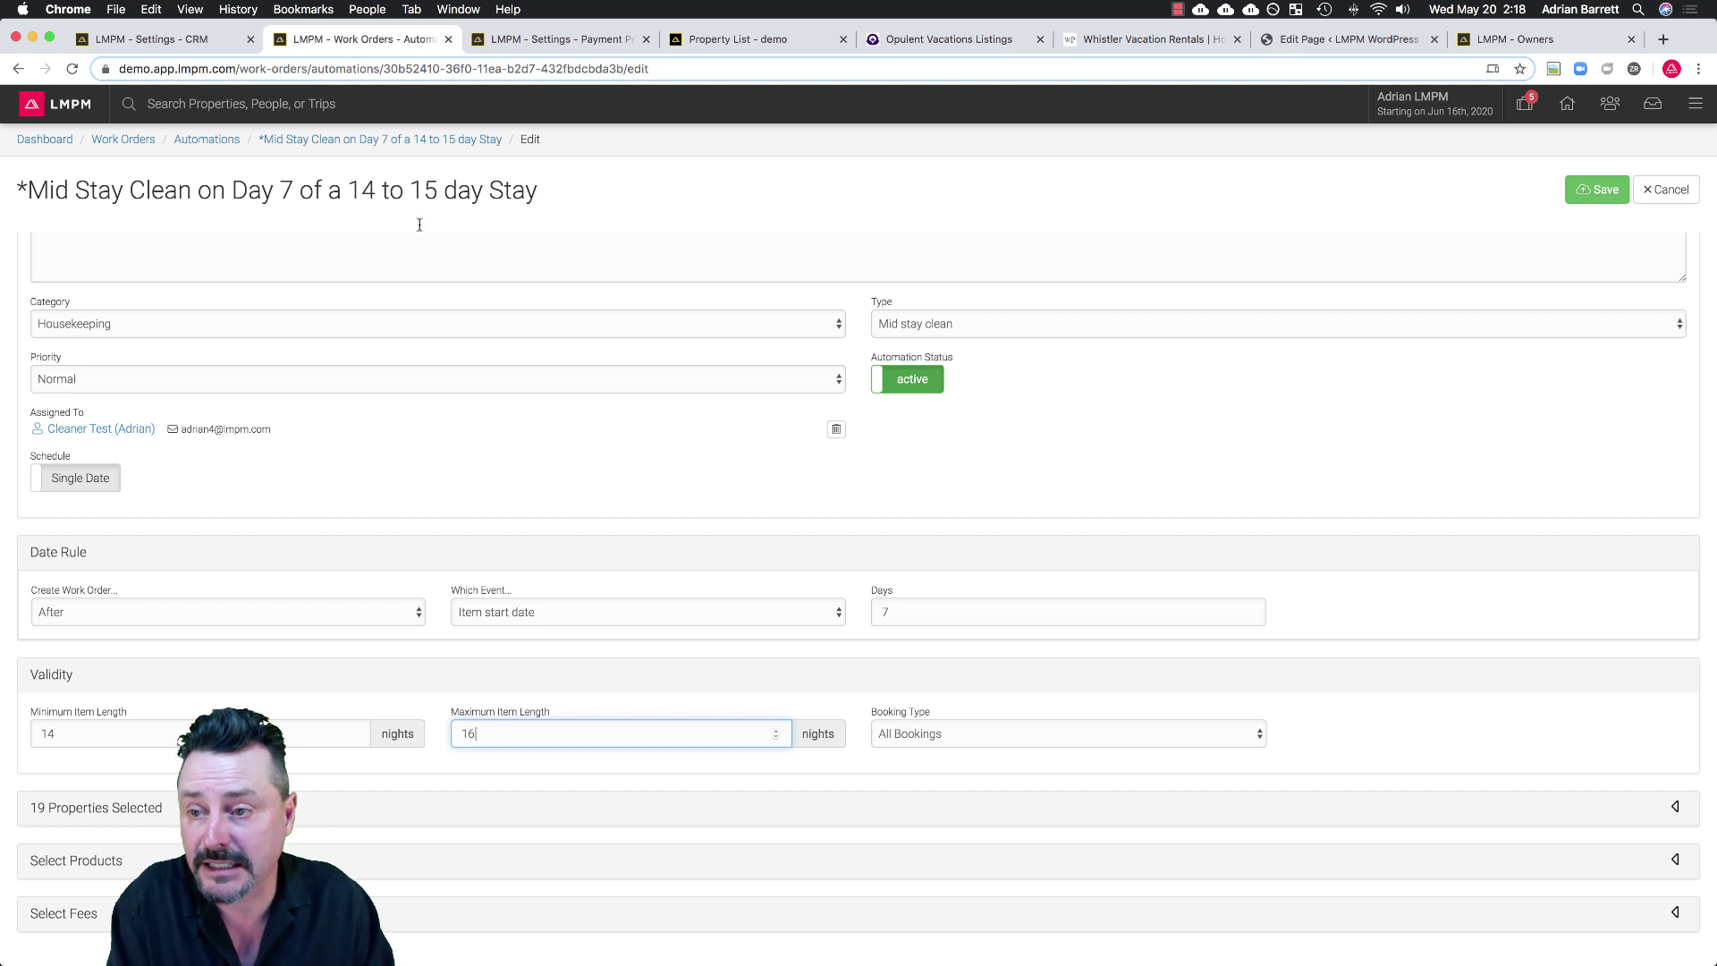
# Retitle the automation "*Mid Stay Clean on Day 7 of a 14 to 16 day Stay", save it, and return to the automations list.
pyautogui.scroll(3, 420, 225)
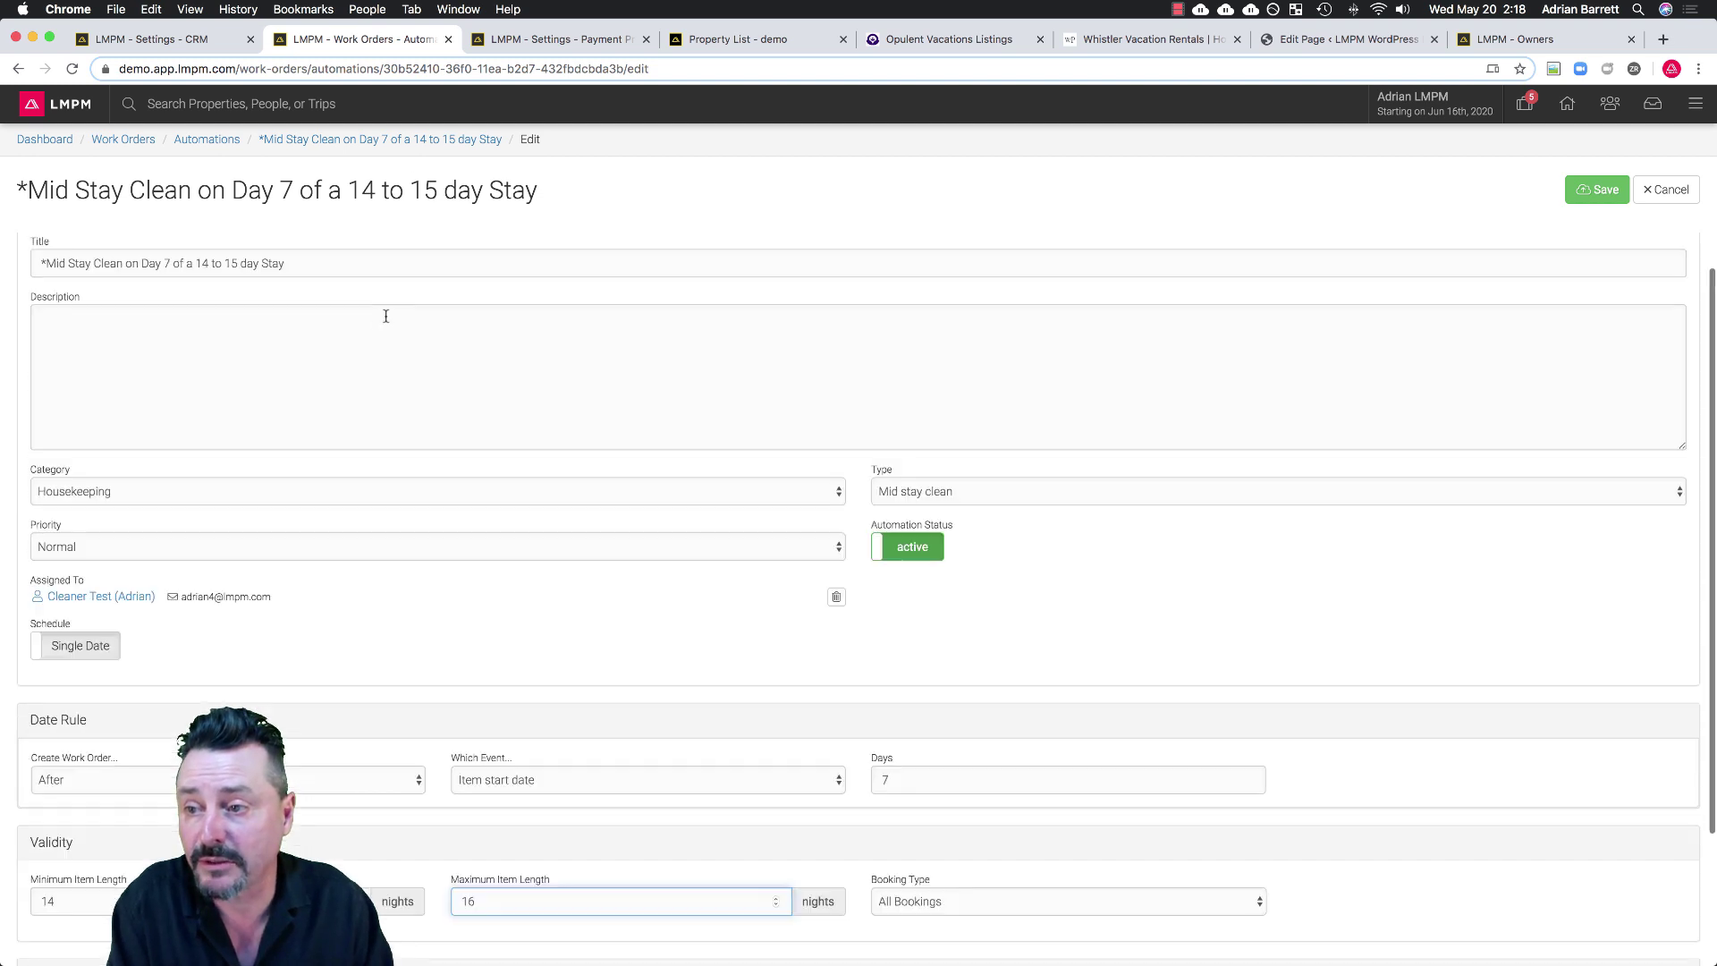
pyautogui.click(237, 304)
pyautogui.press('BackSpace')
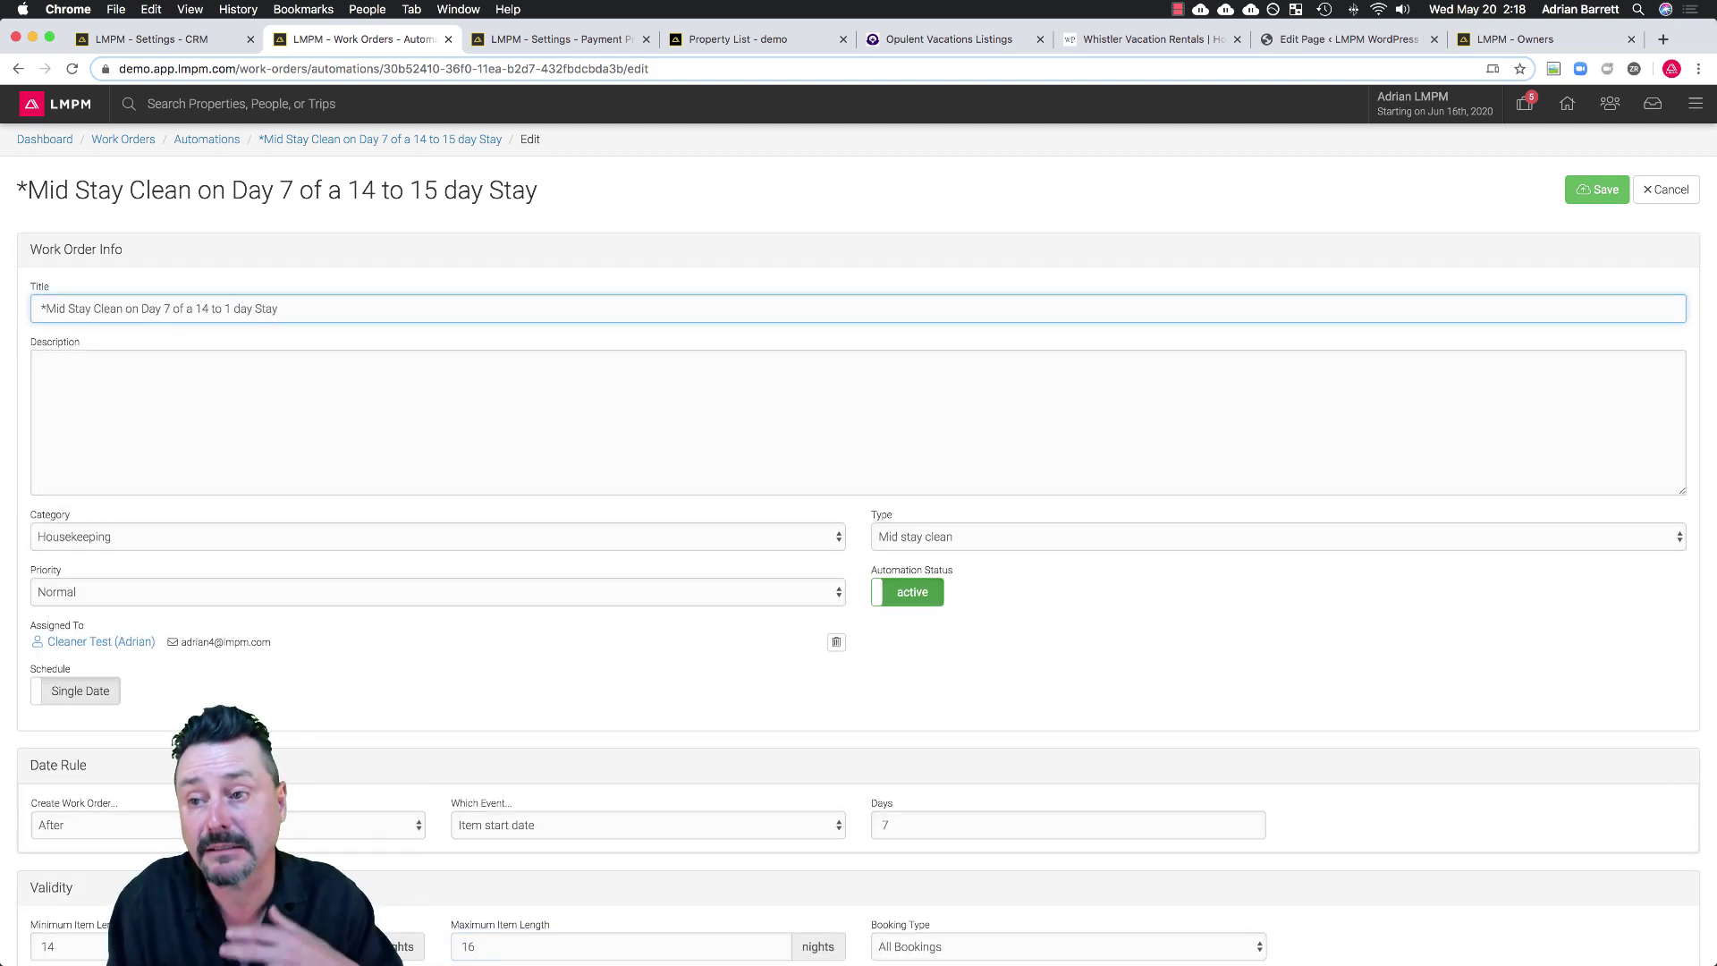
pyautogui.write('6')
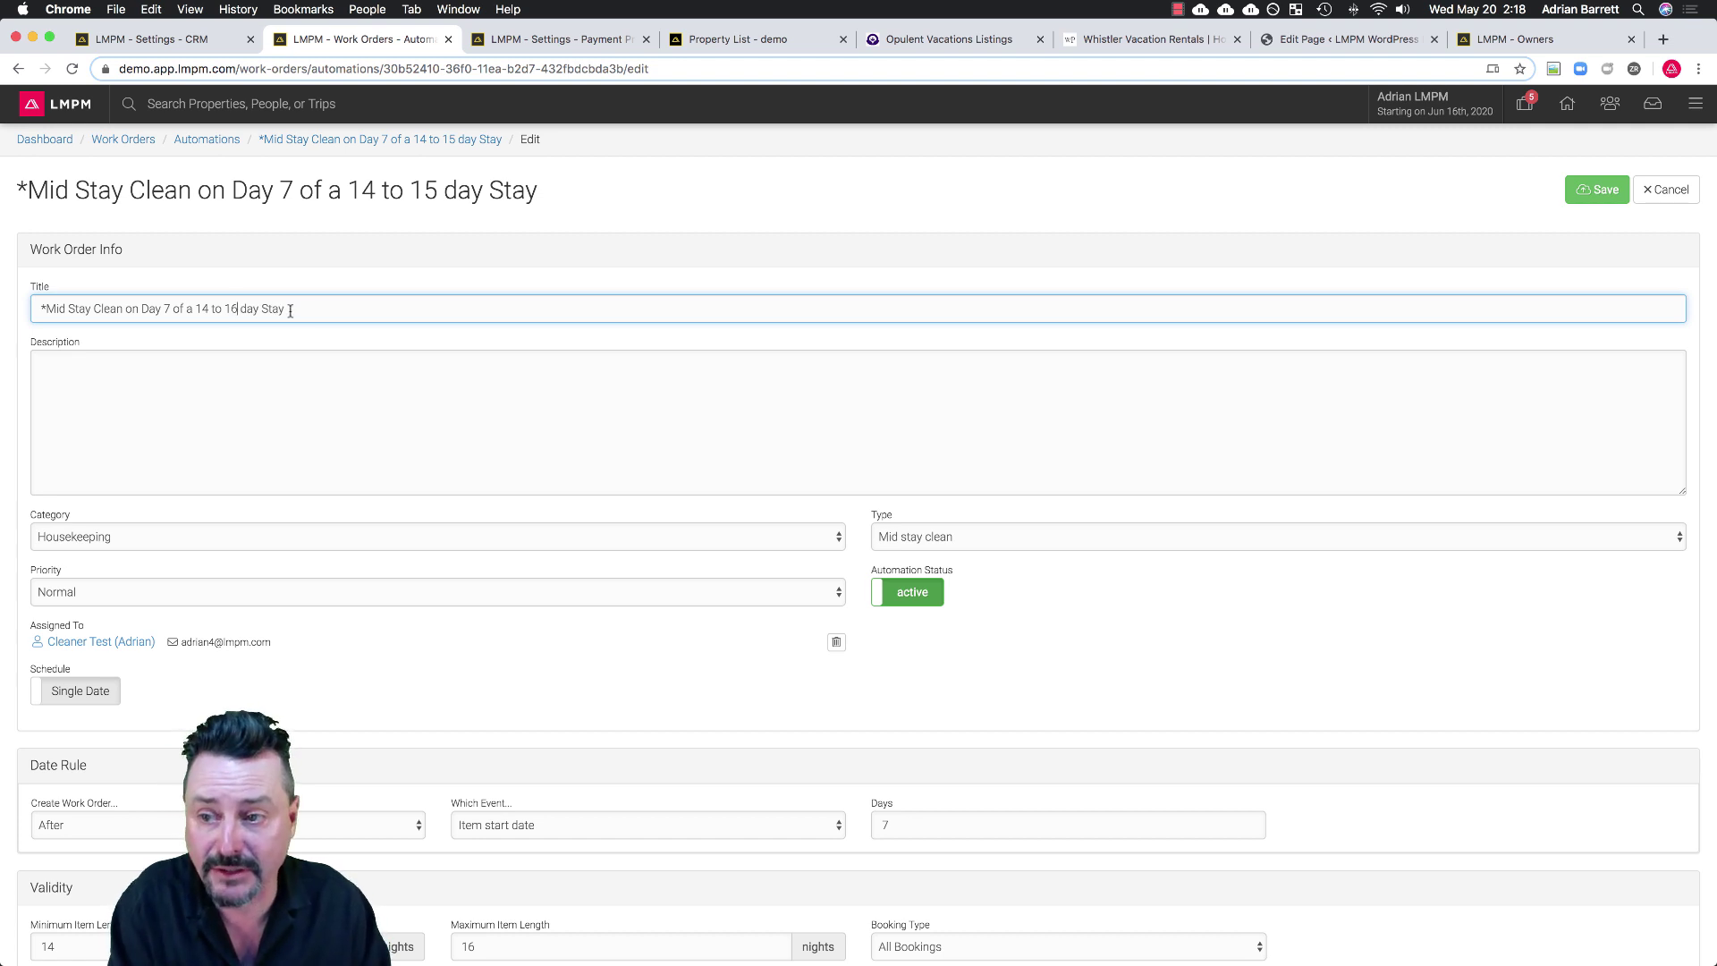
pyautogui.click(1596, 195)
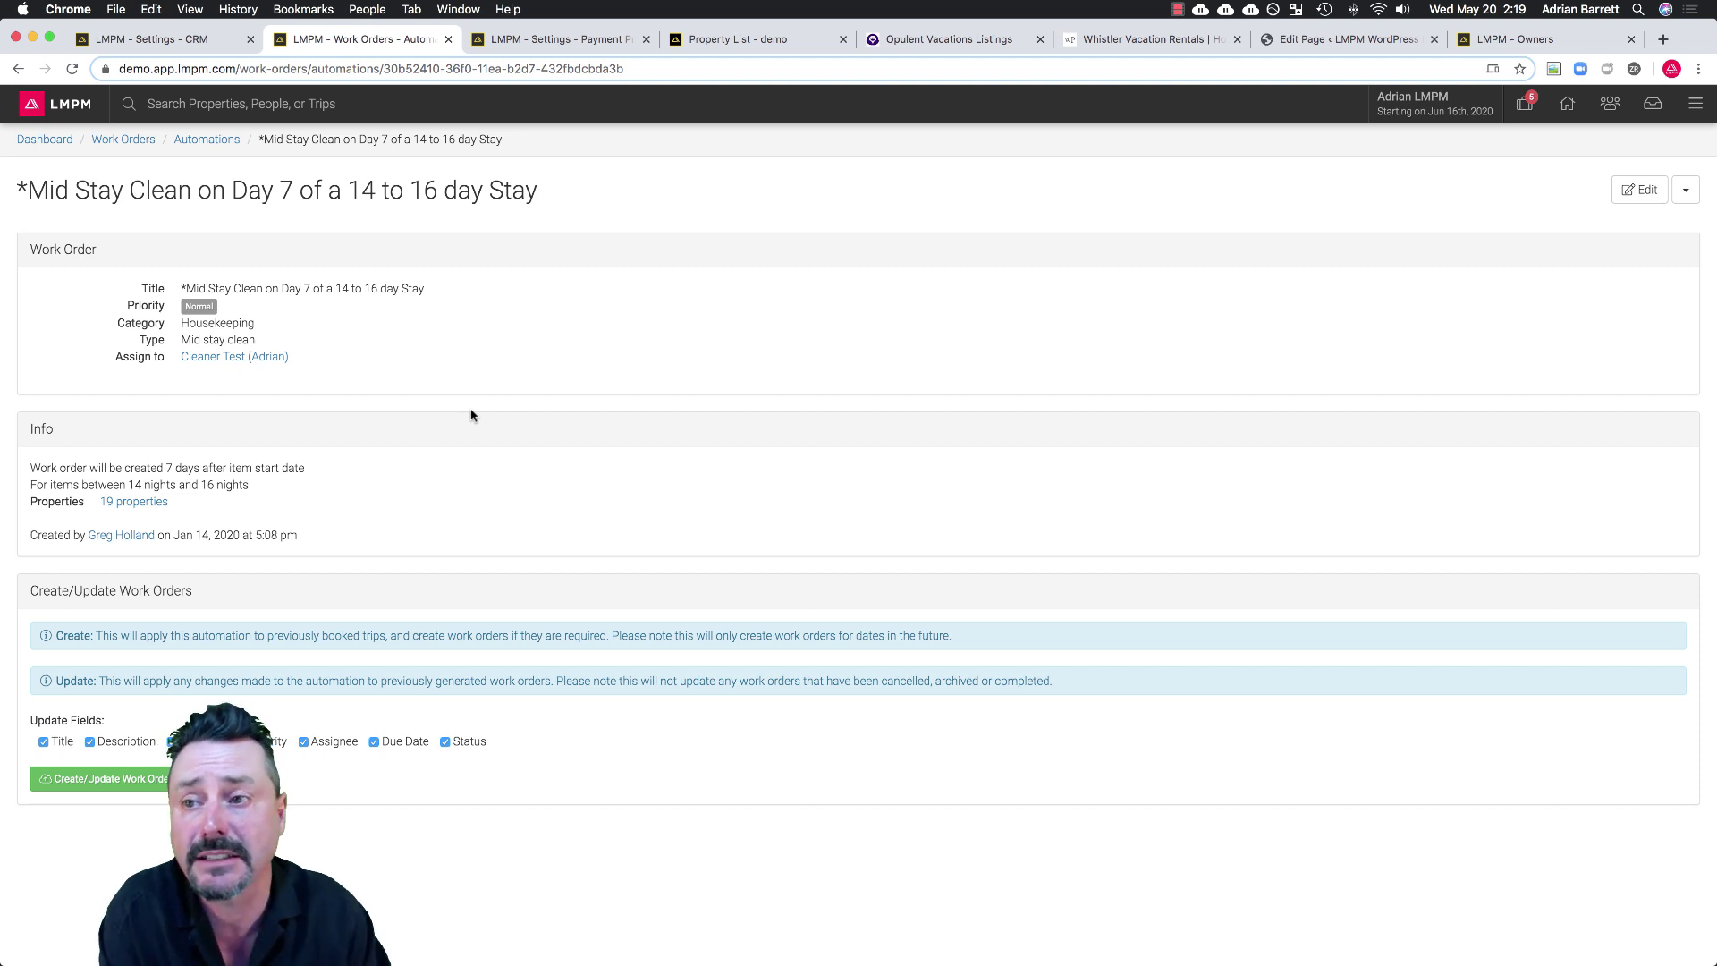
pyautogui.click(206, 139)
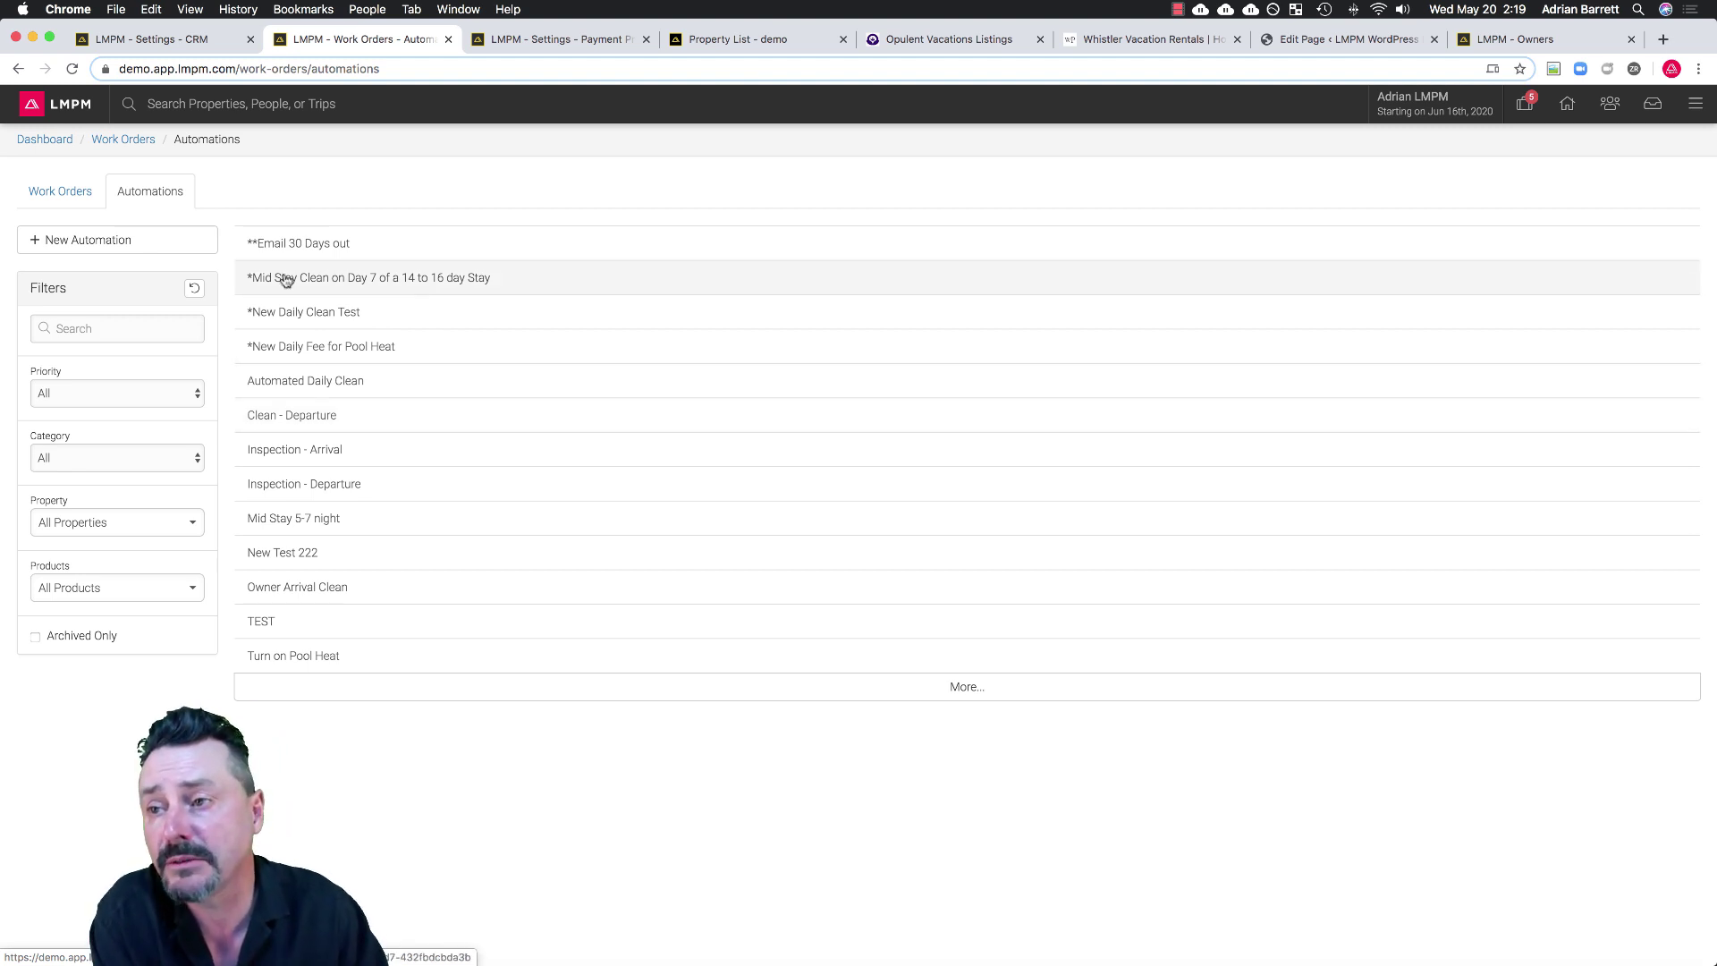
# View the chart of accounts and open the company's accounting settings at the owner contracts.
pyautogui.click(1697, 105)
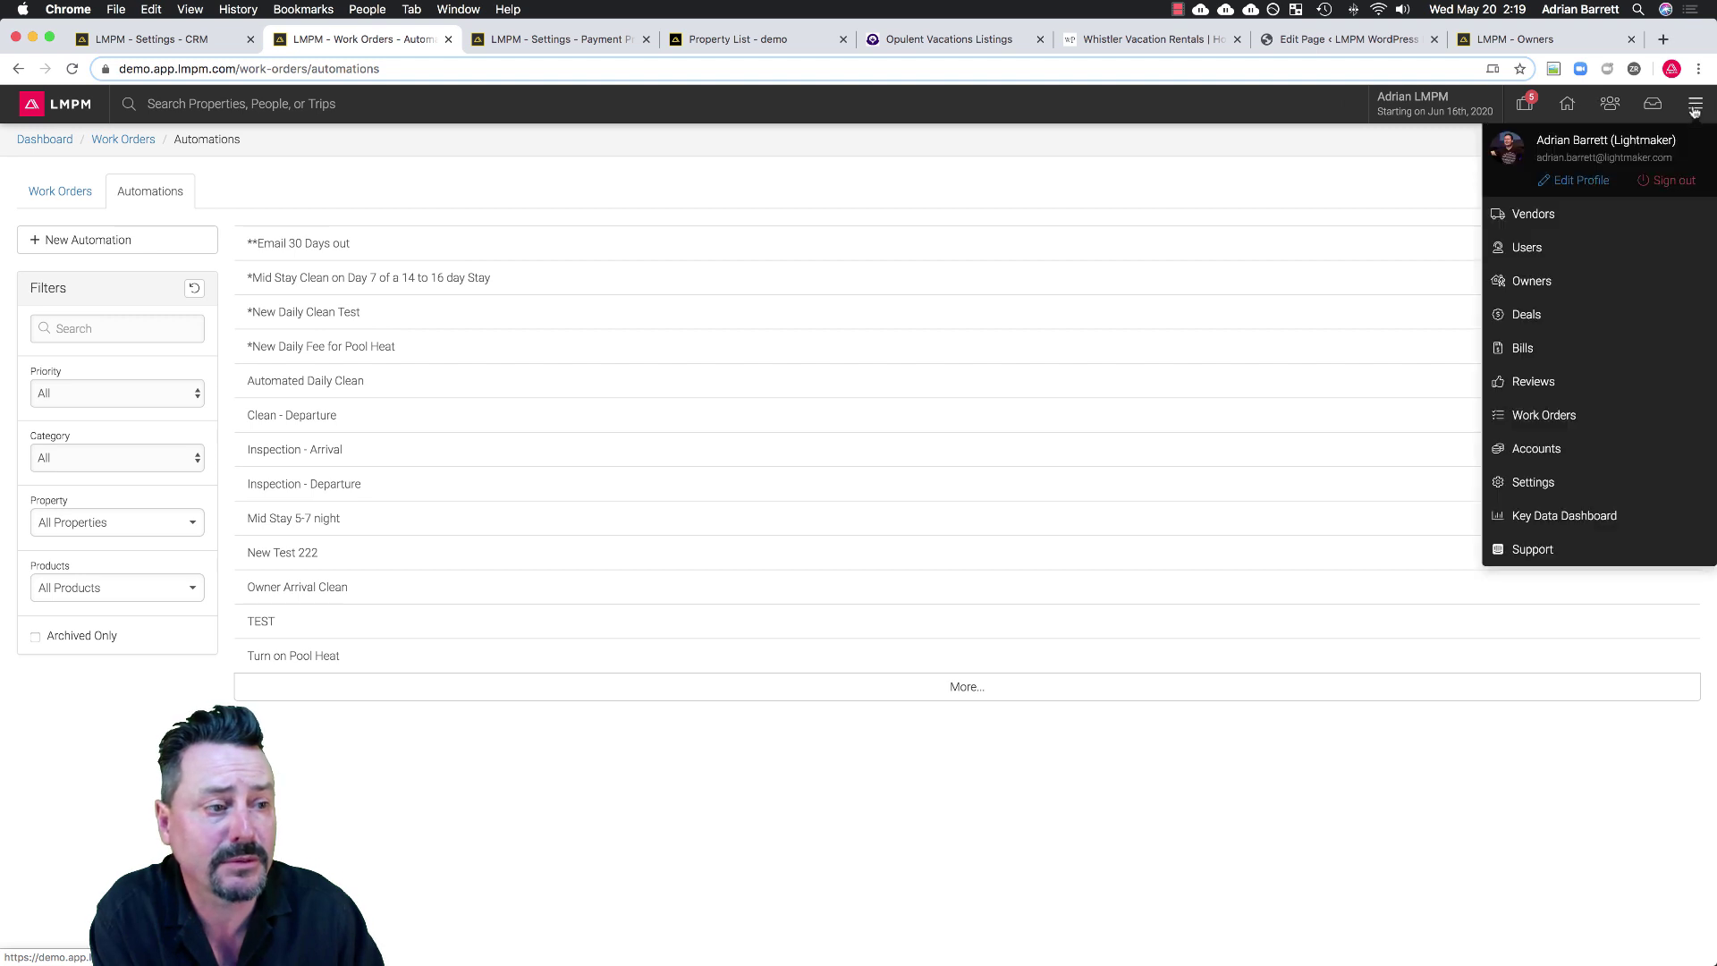
pyautogui.click(1557, 456)
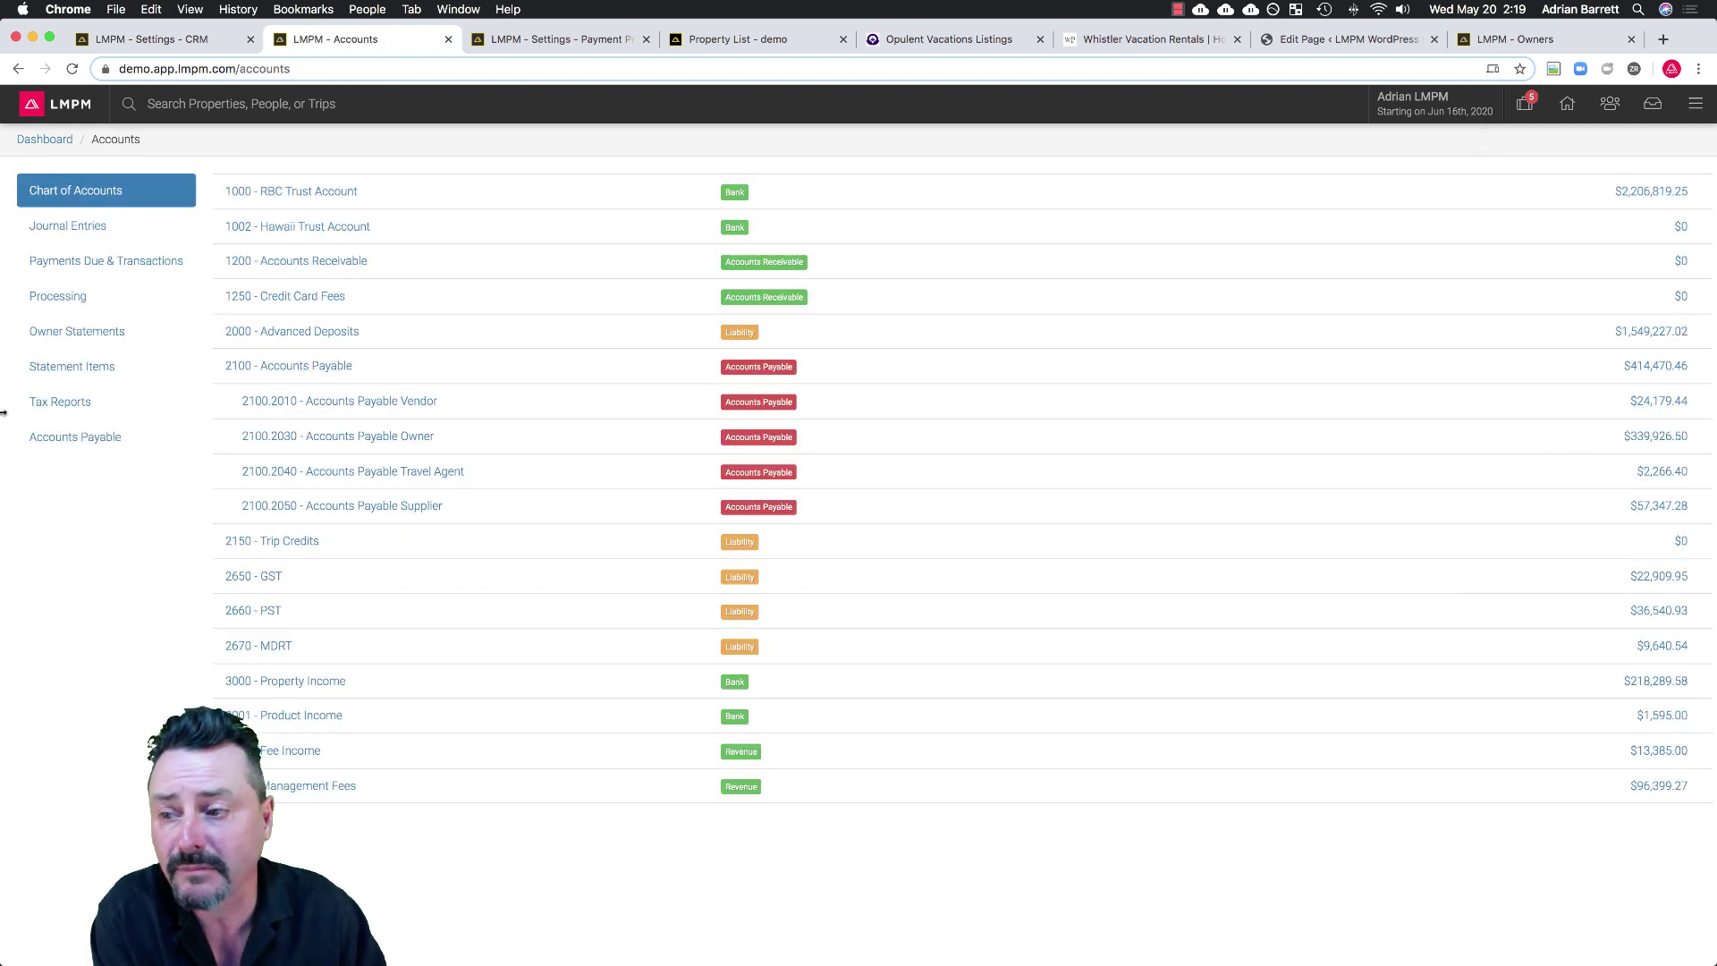
pyautogui.click(1688, 117)
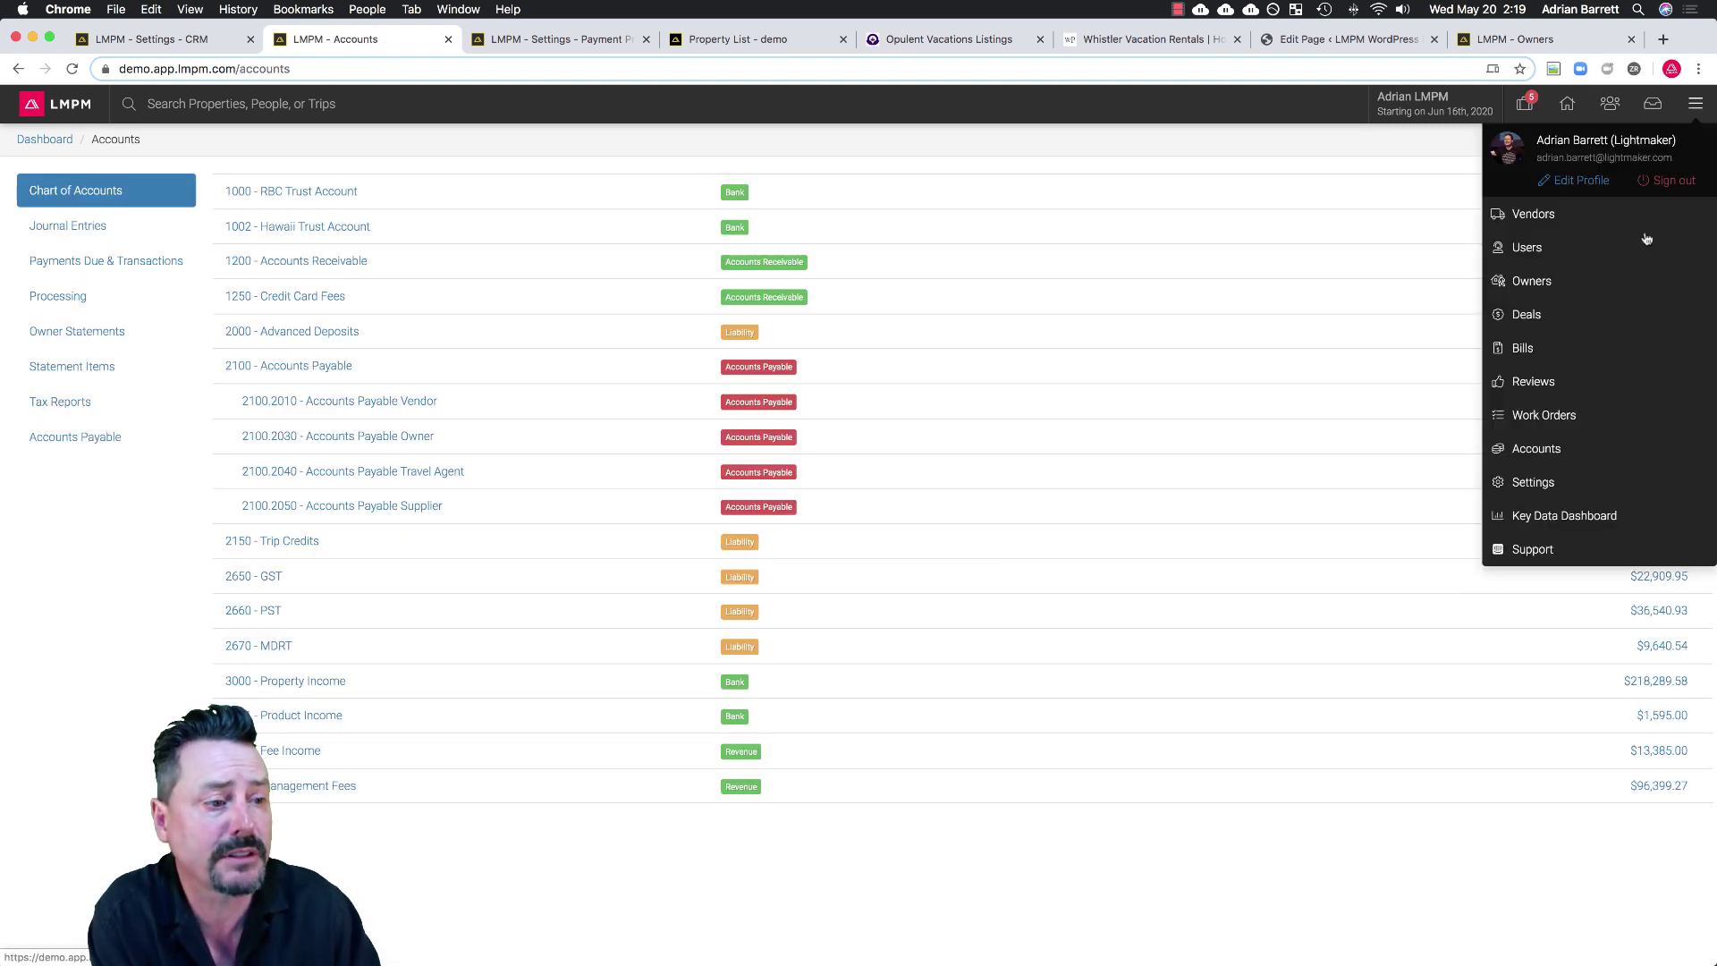
pyautogui.click(1520, 481)
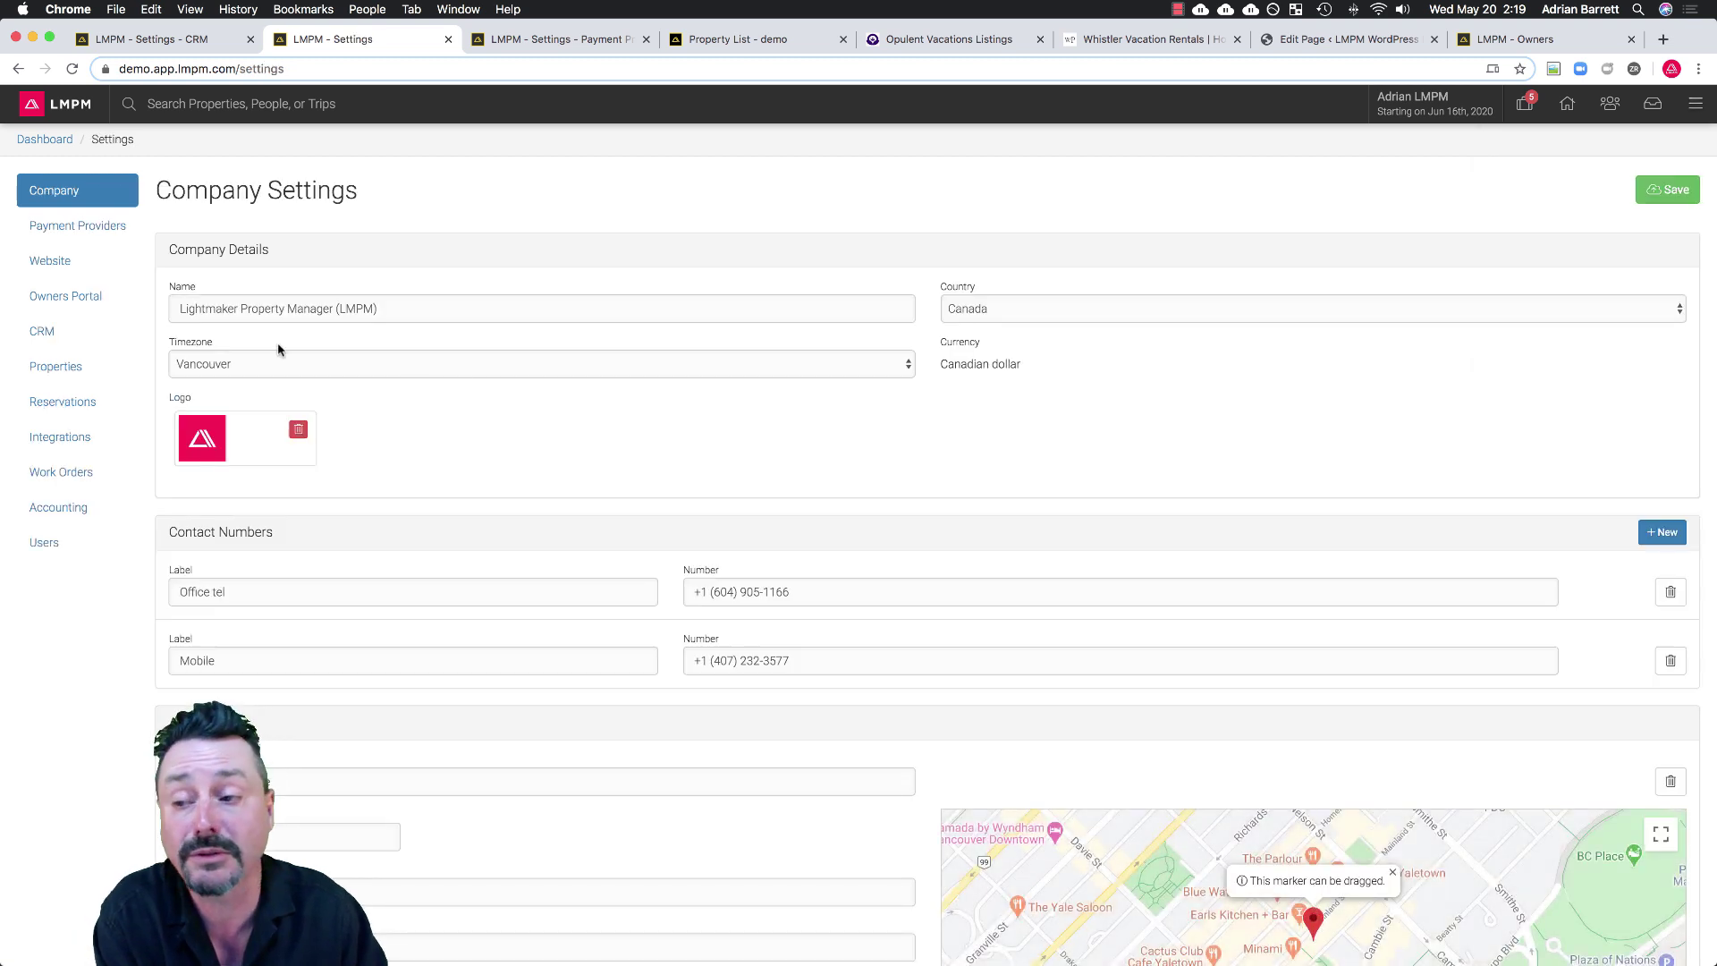
pyautogui.click(75, 507)
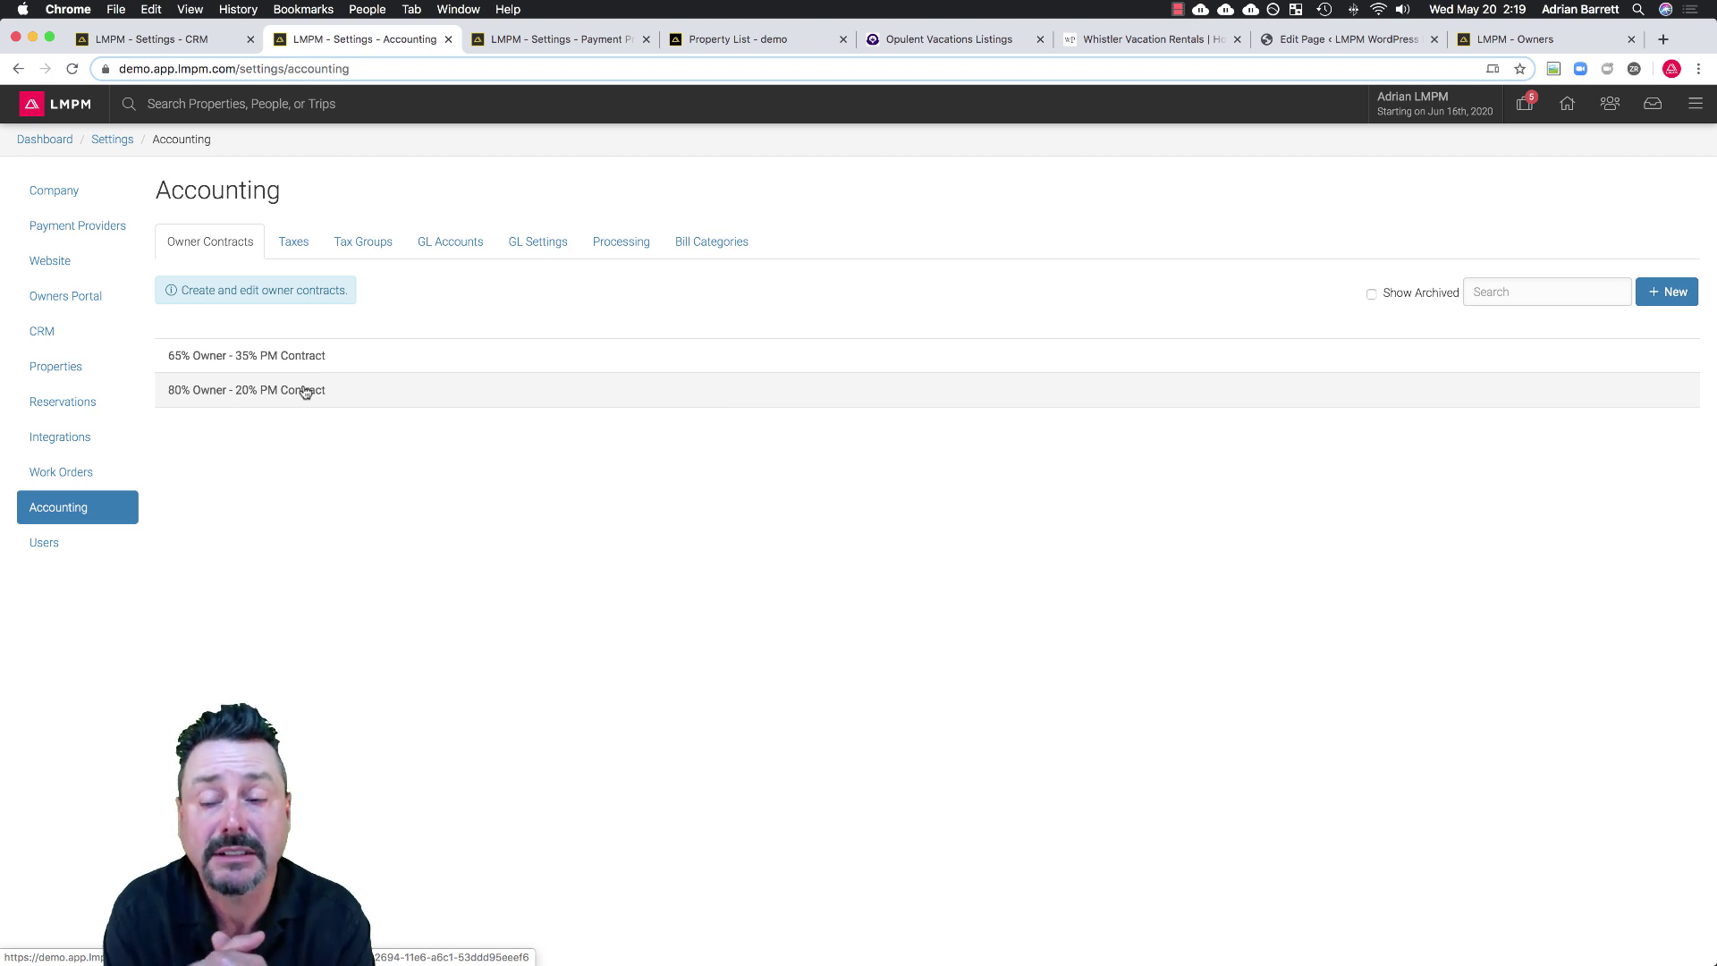
# Open the 65% Owner - 35% PM Contract for editing and examine its name and property booking commission rate.
pyautogui.click(252, 355)
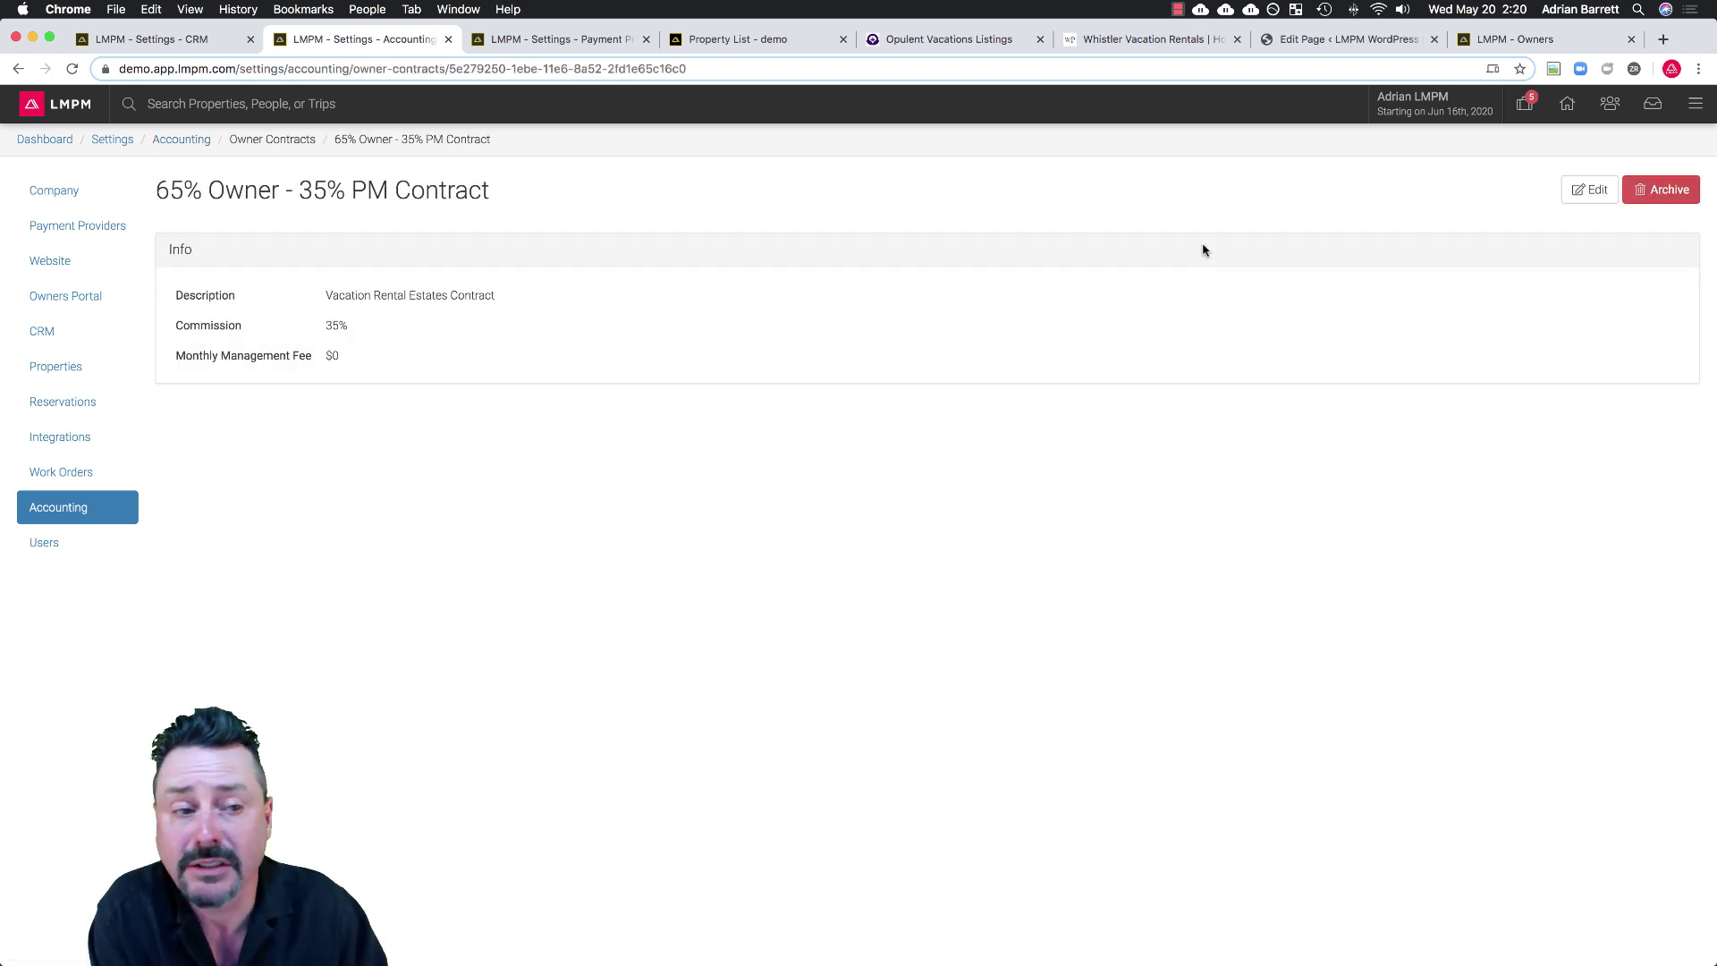
pyautogui.click(1588, 192)
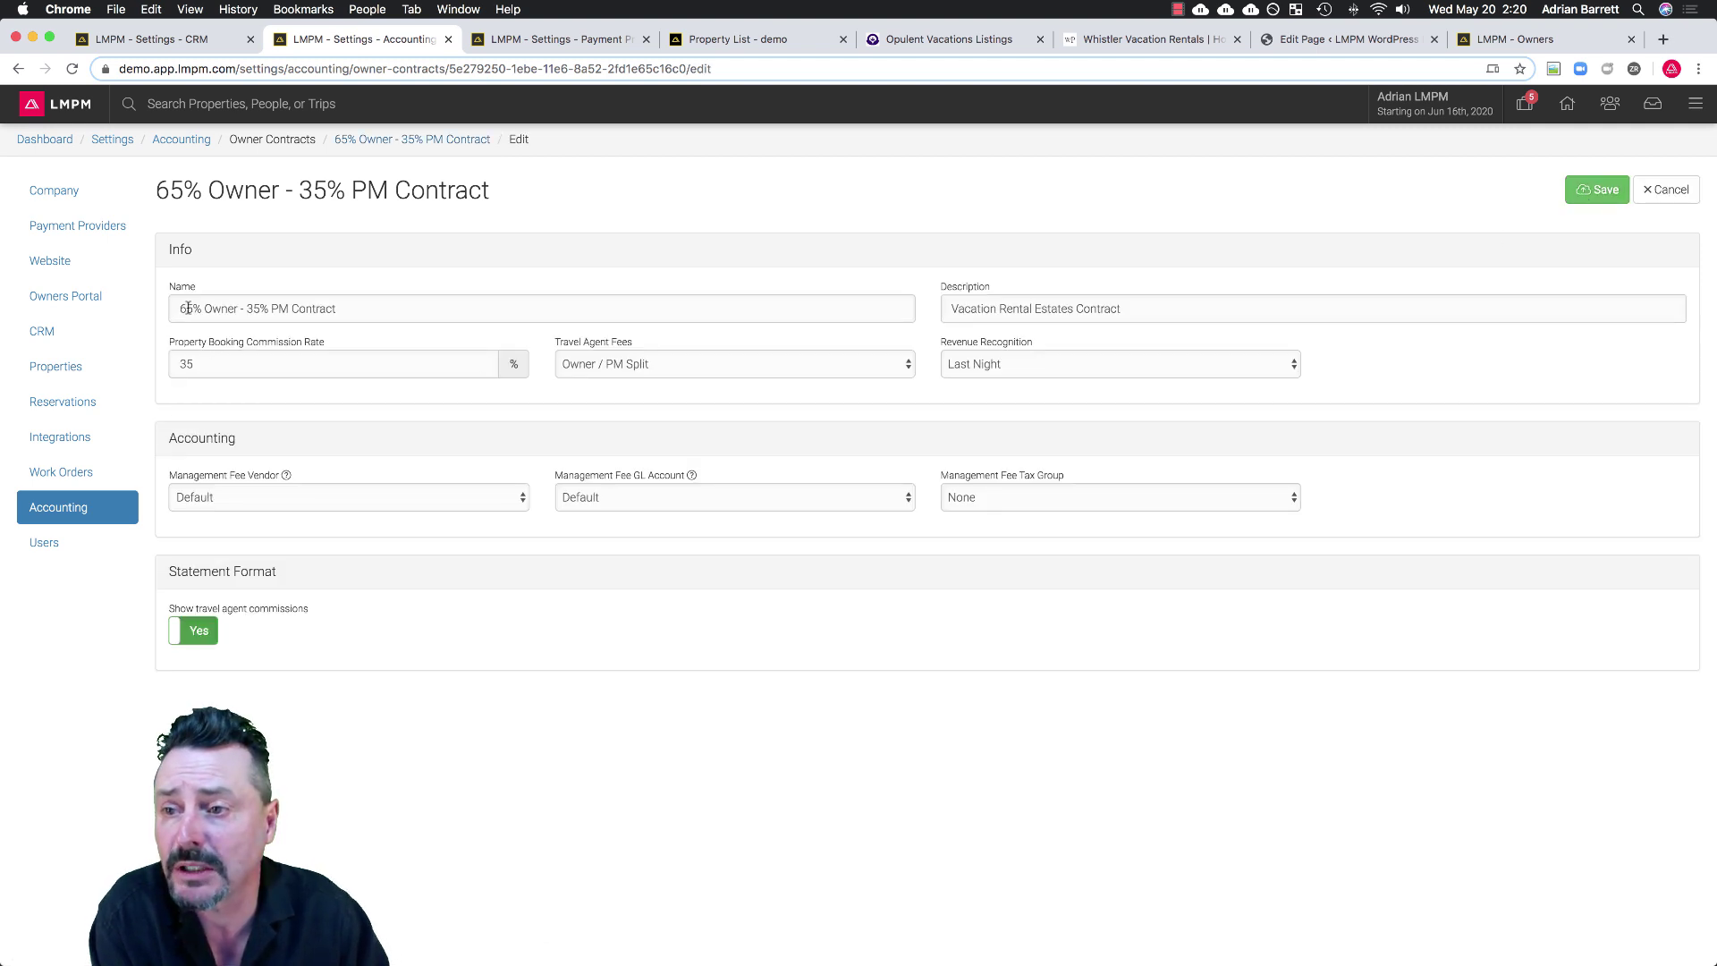
pyautogui.click(441, 306)
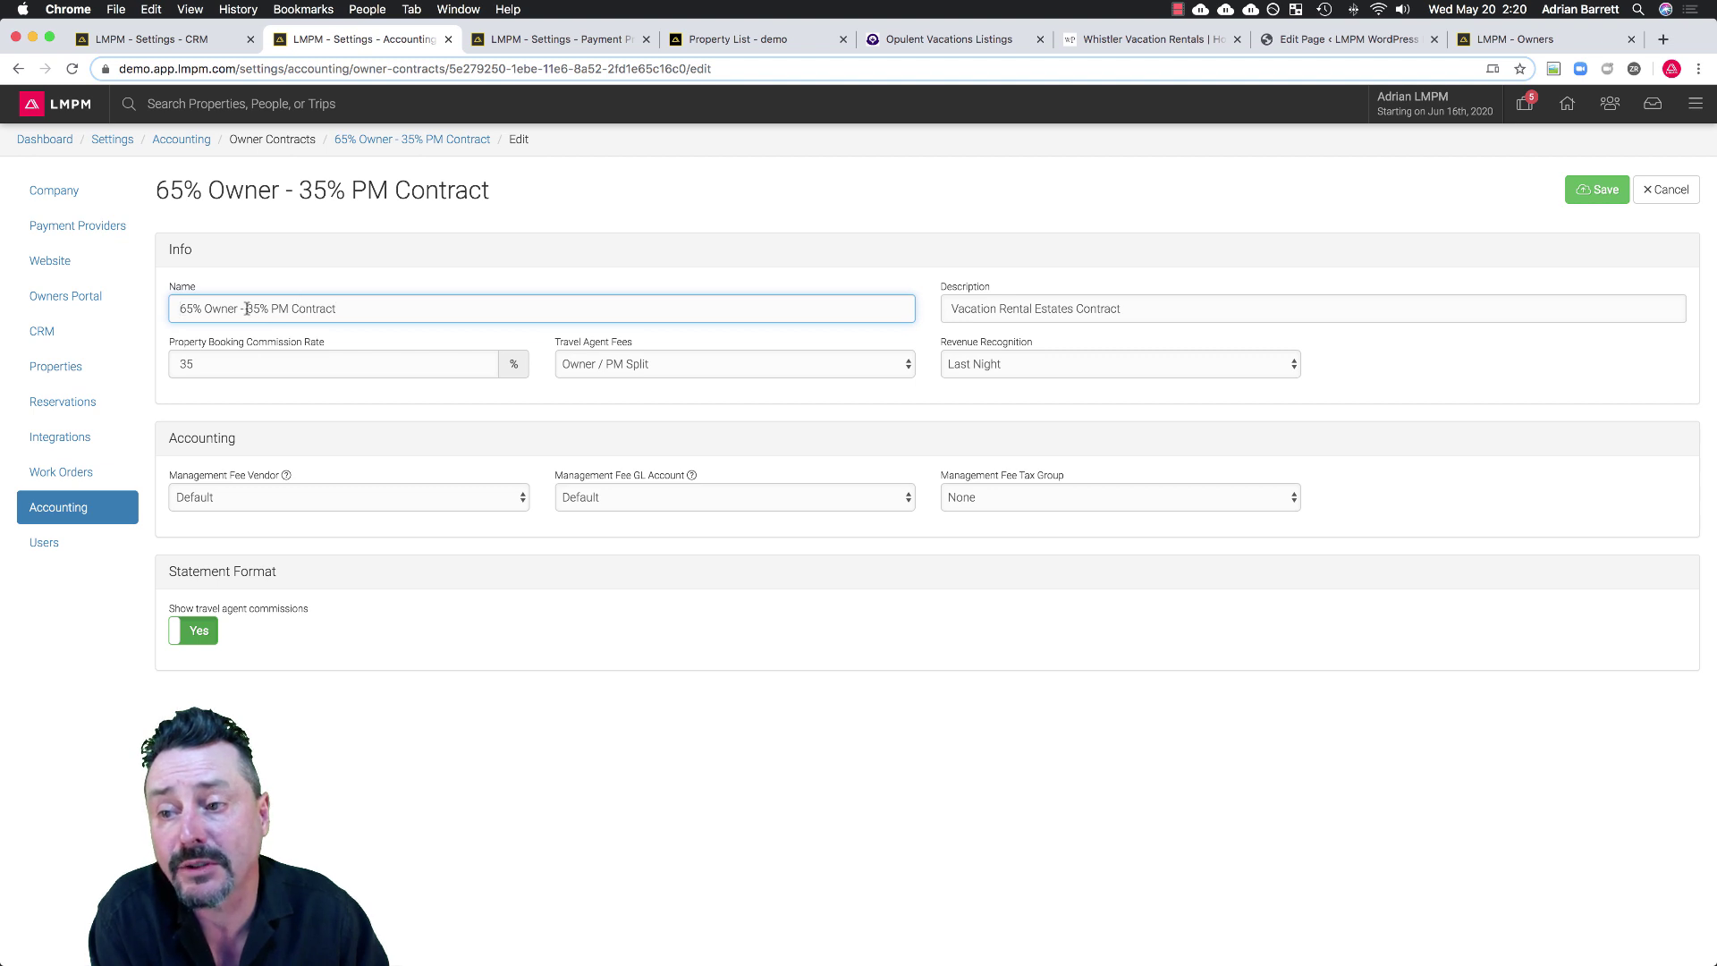
pyautogui.moveTo(247, 307); pyautogui.dragTo(459, 307)
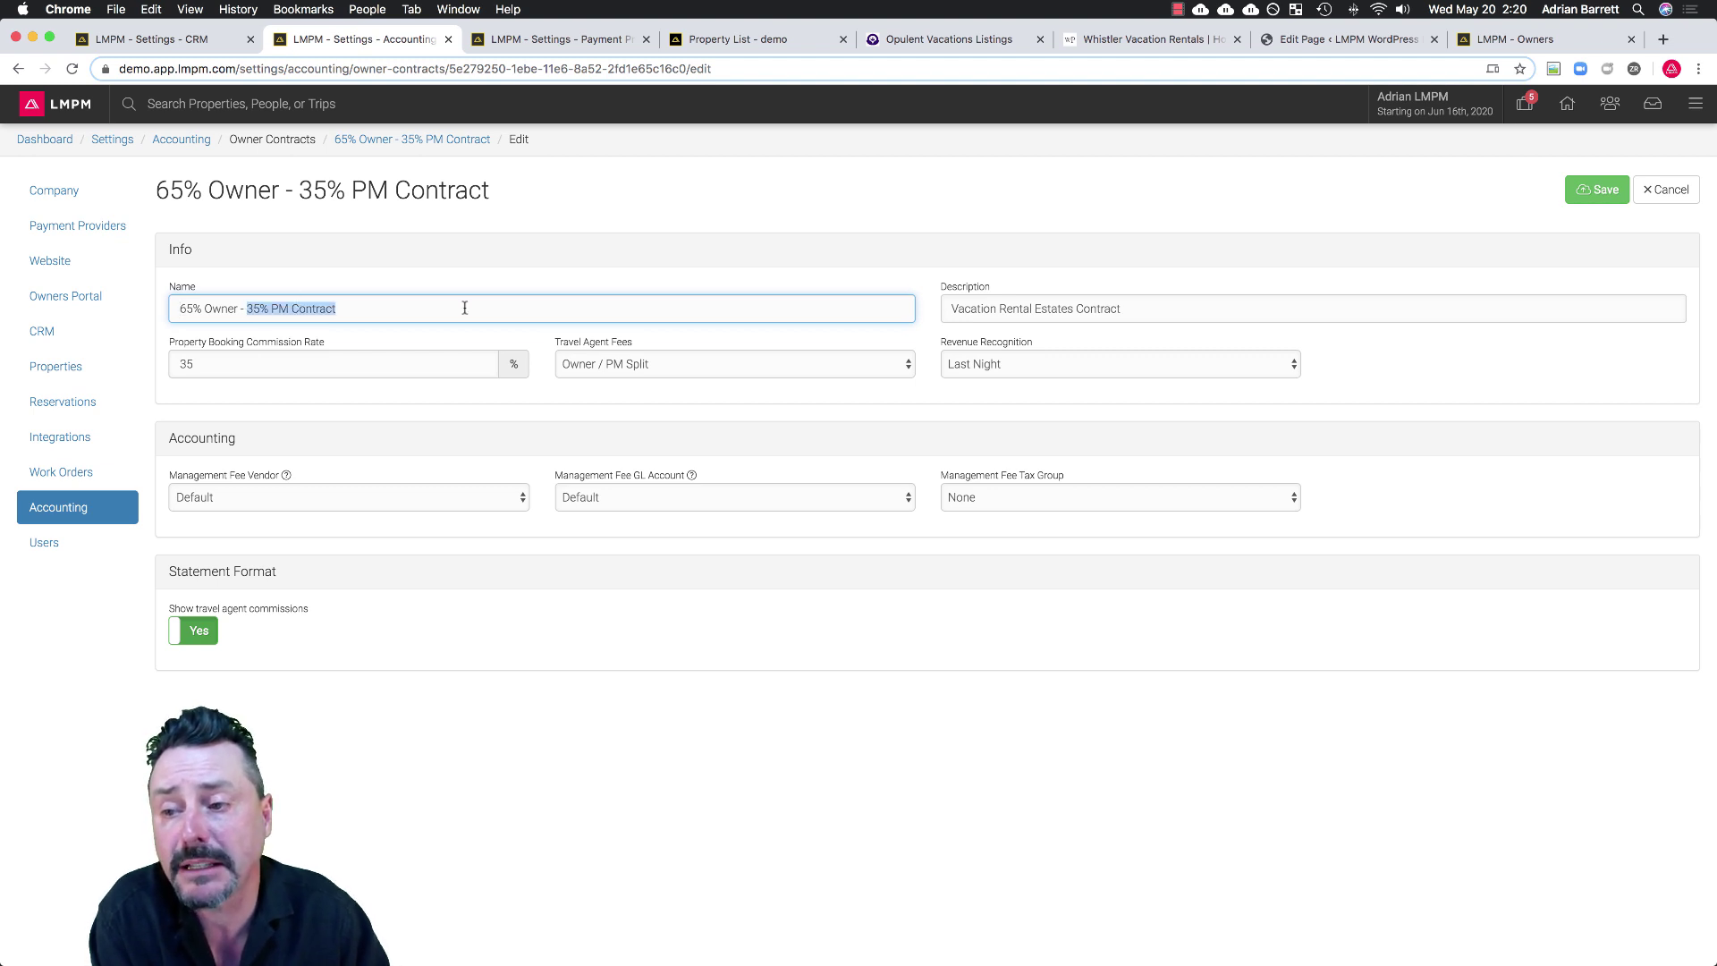
pyautogui.click(219, 362)
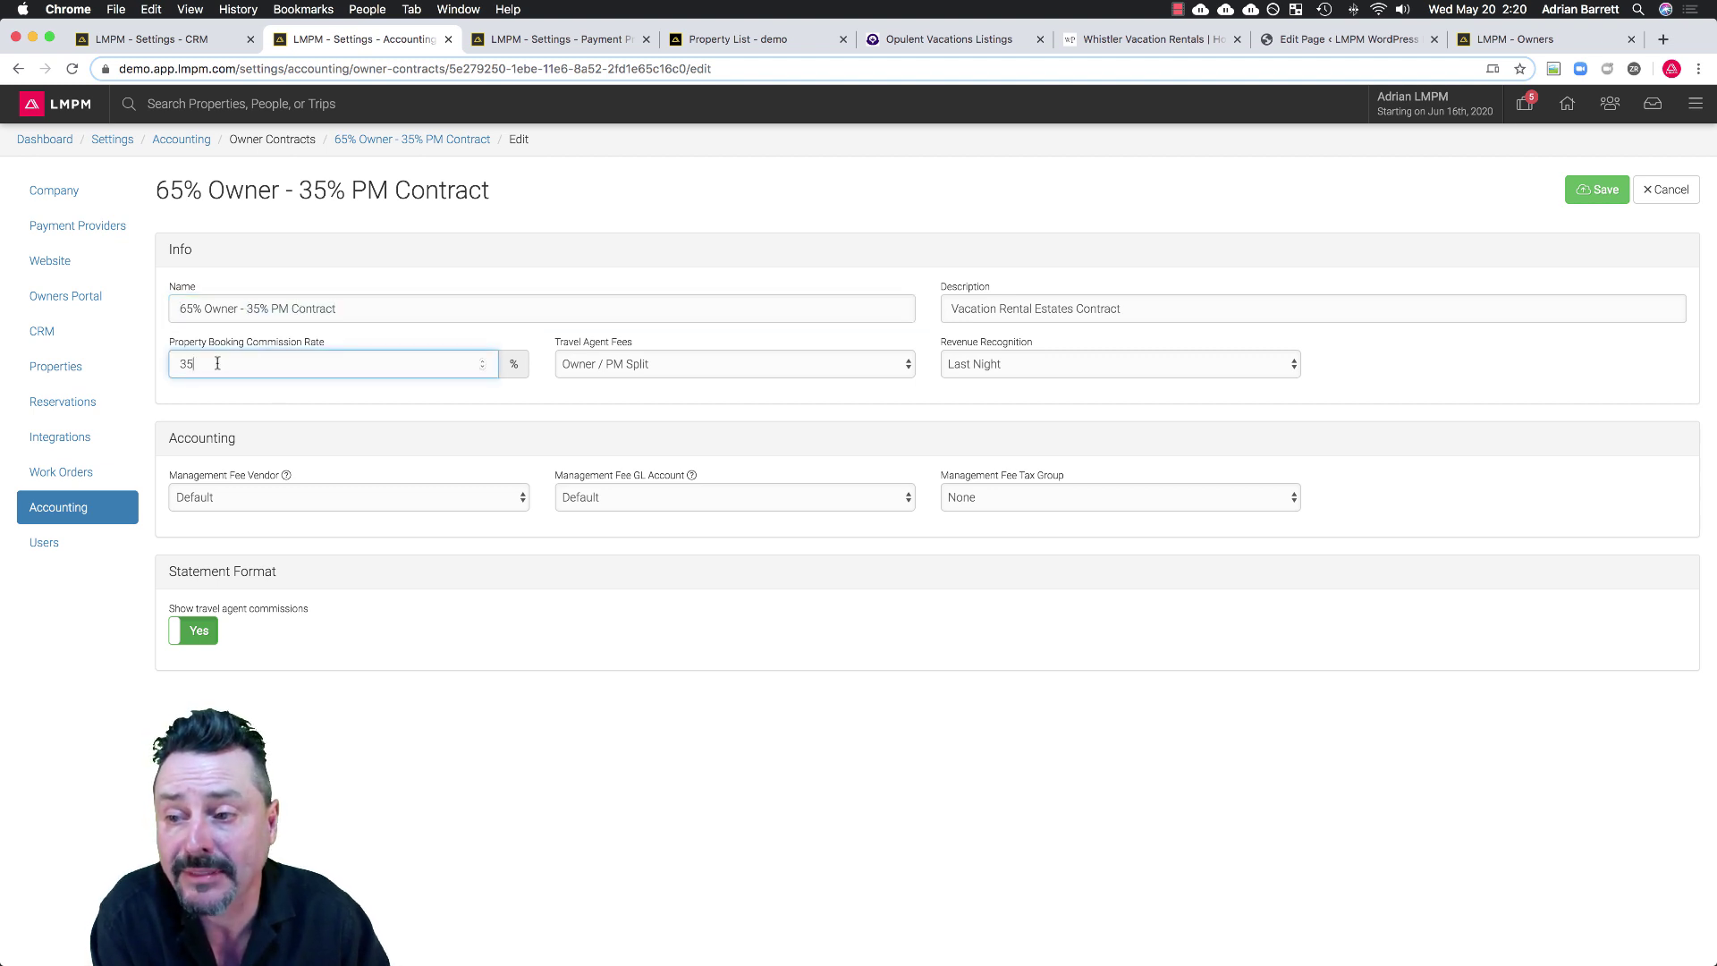
# Review the contract's travel agent fee options and set its revenue recognition to Prorated.
pyautogui.click(648, 368)
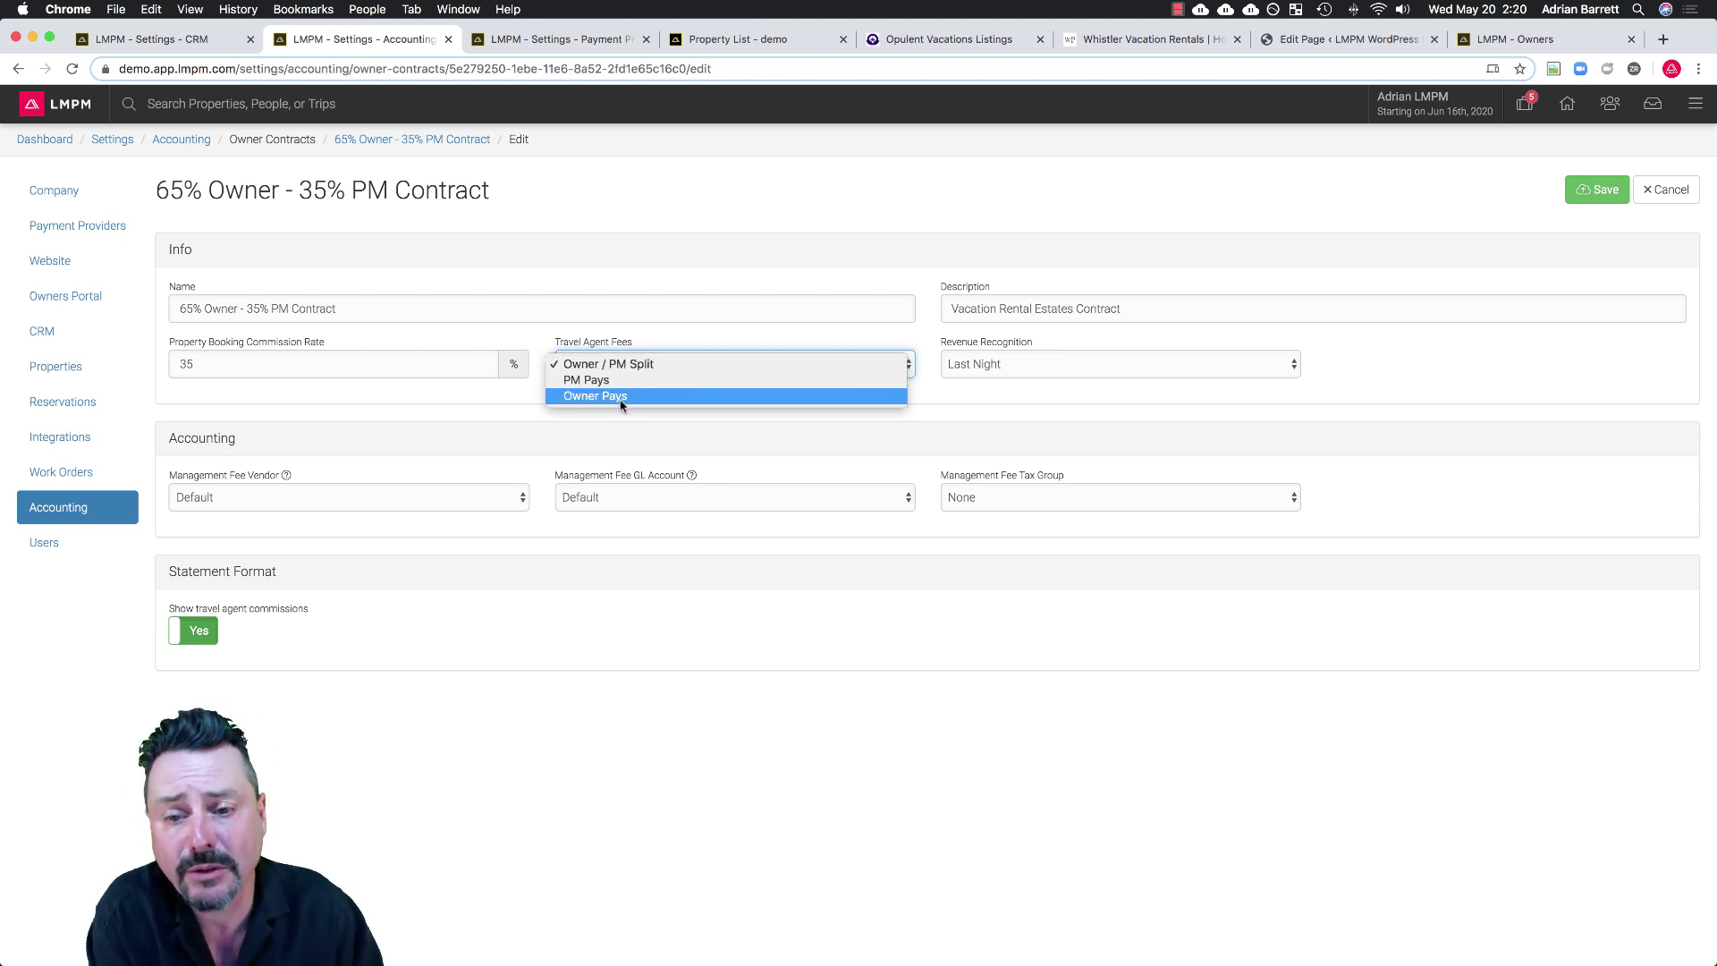
pyautogui.click(1024, 398)
pyautogui.click(988, 364)
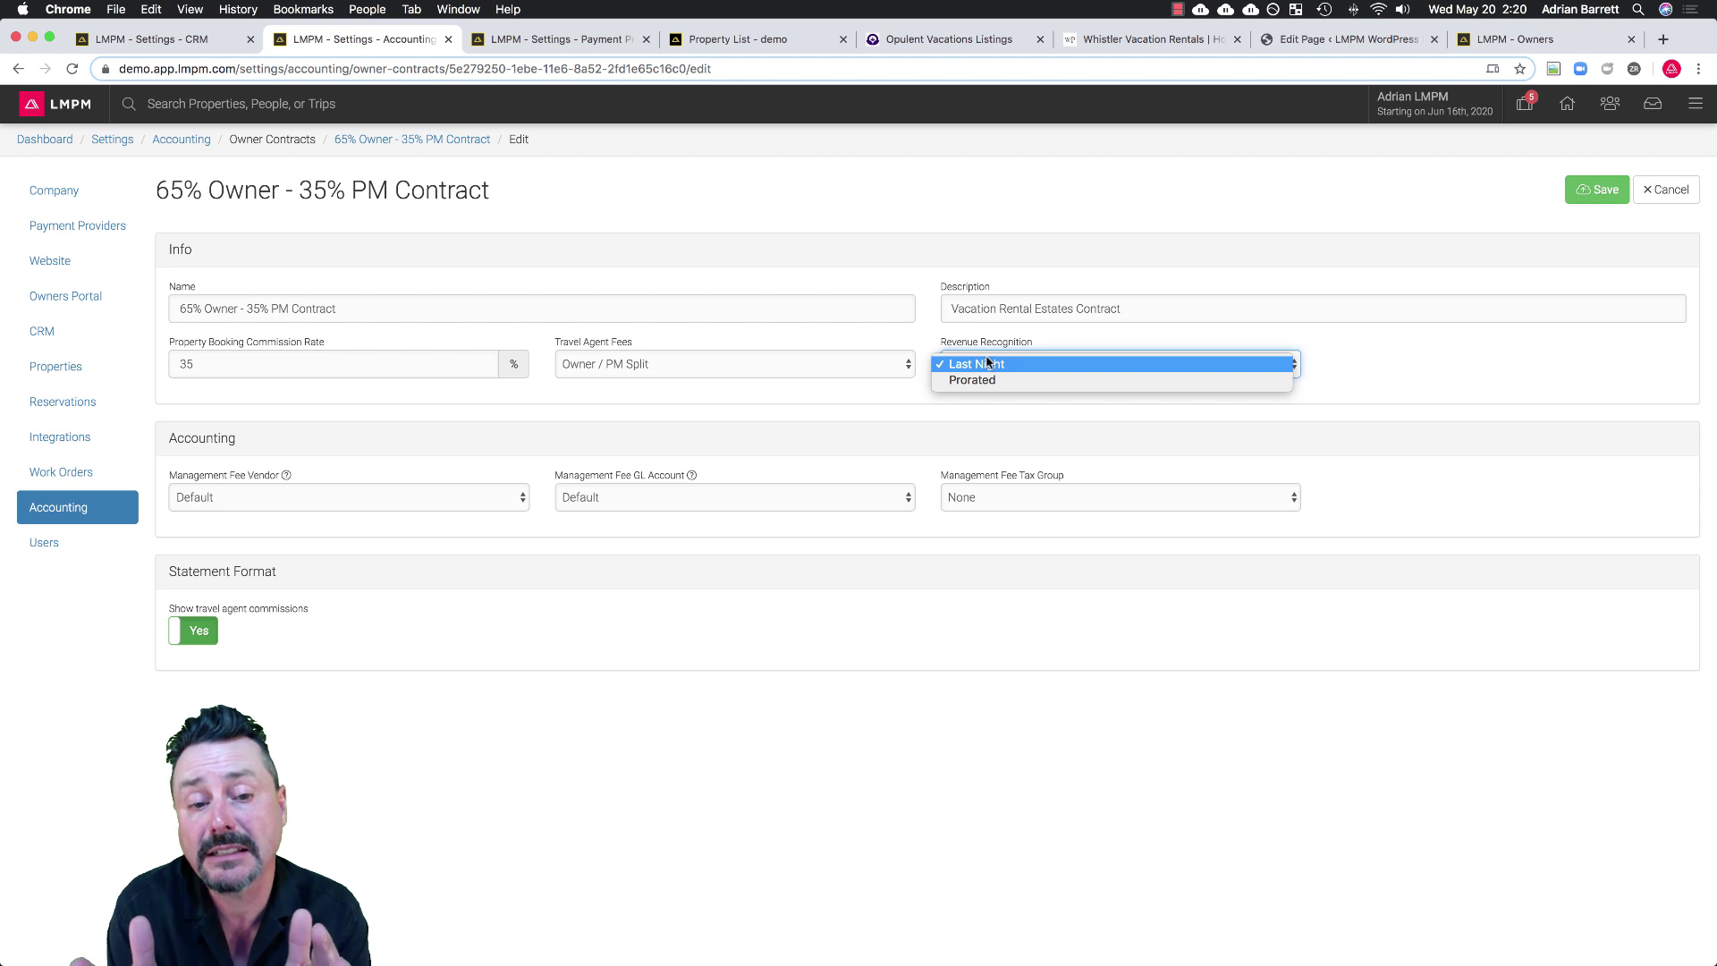
pyautogui.click(986, 381)
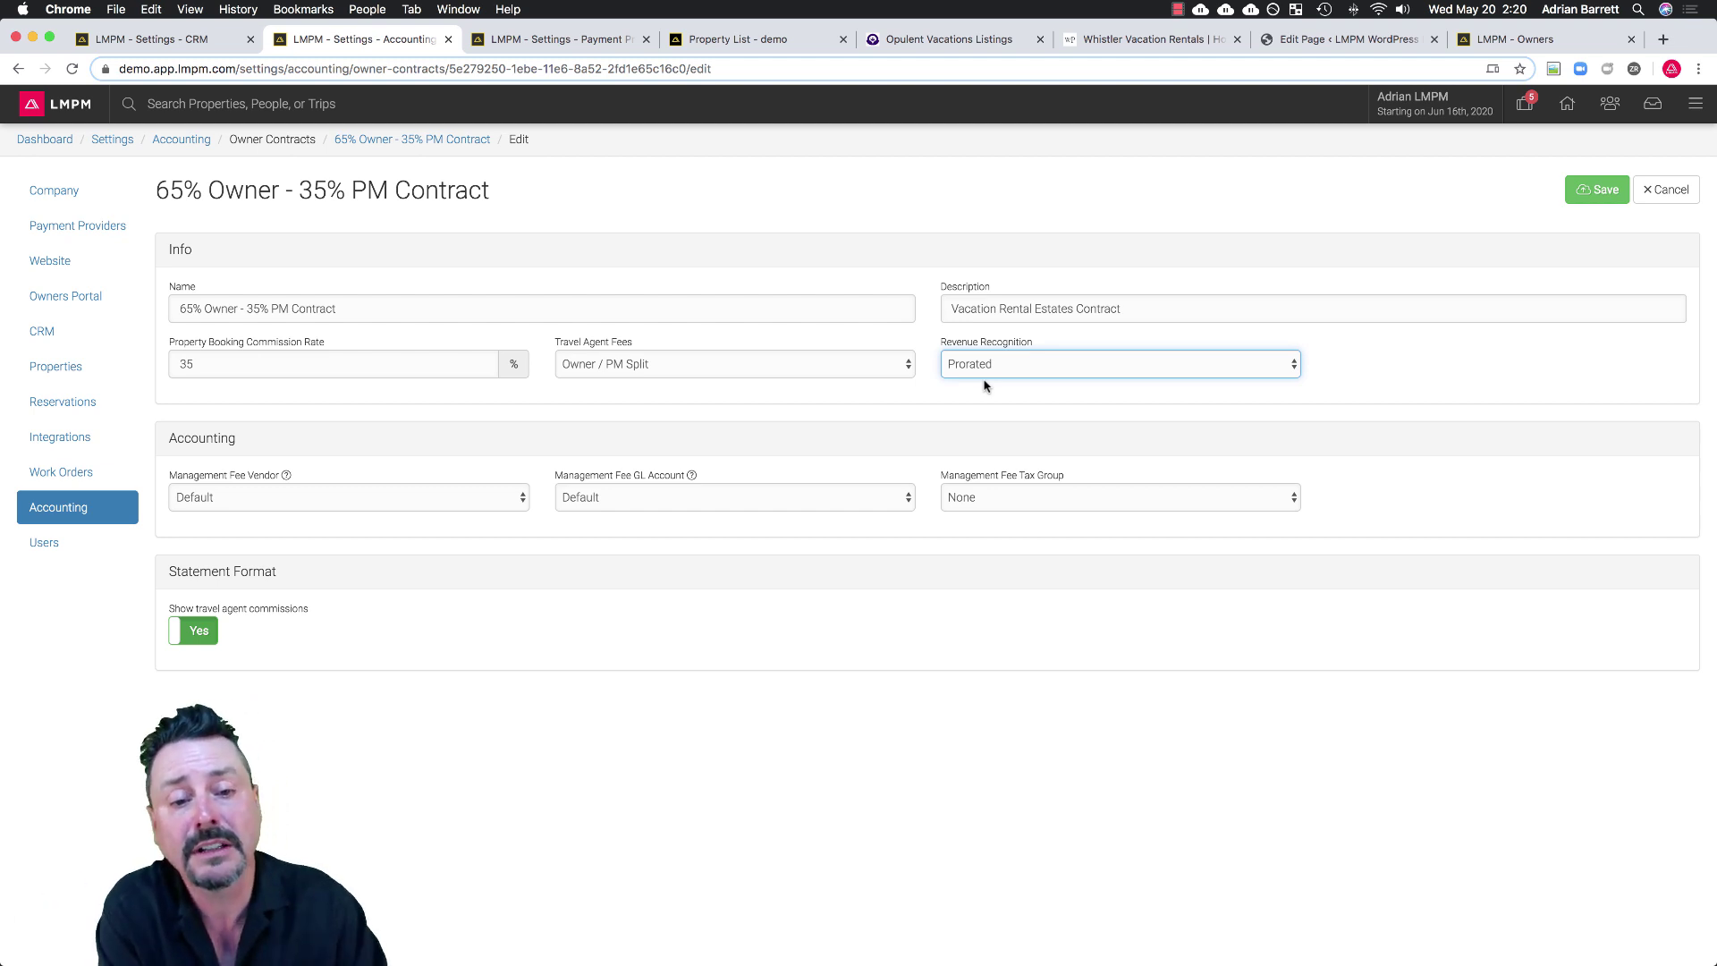
# Set the contract's revenue recognition to Last Night and toggle the display of travel agent commissions off and back on.
pyautogui.click(984, 368)
pyautogui.click(982, 353)
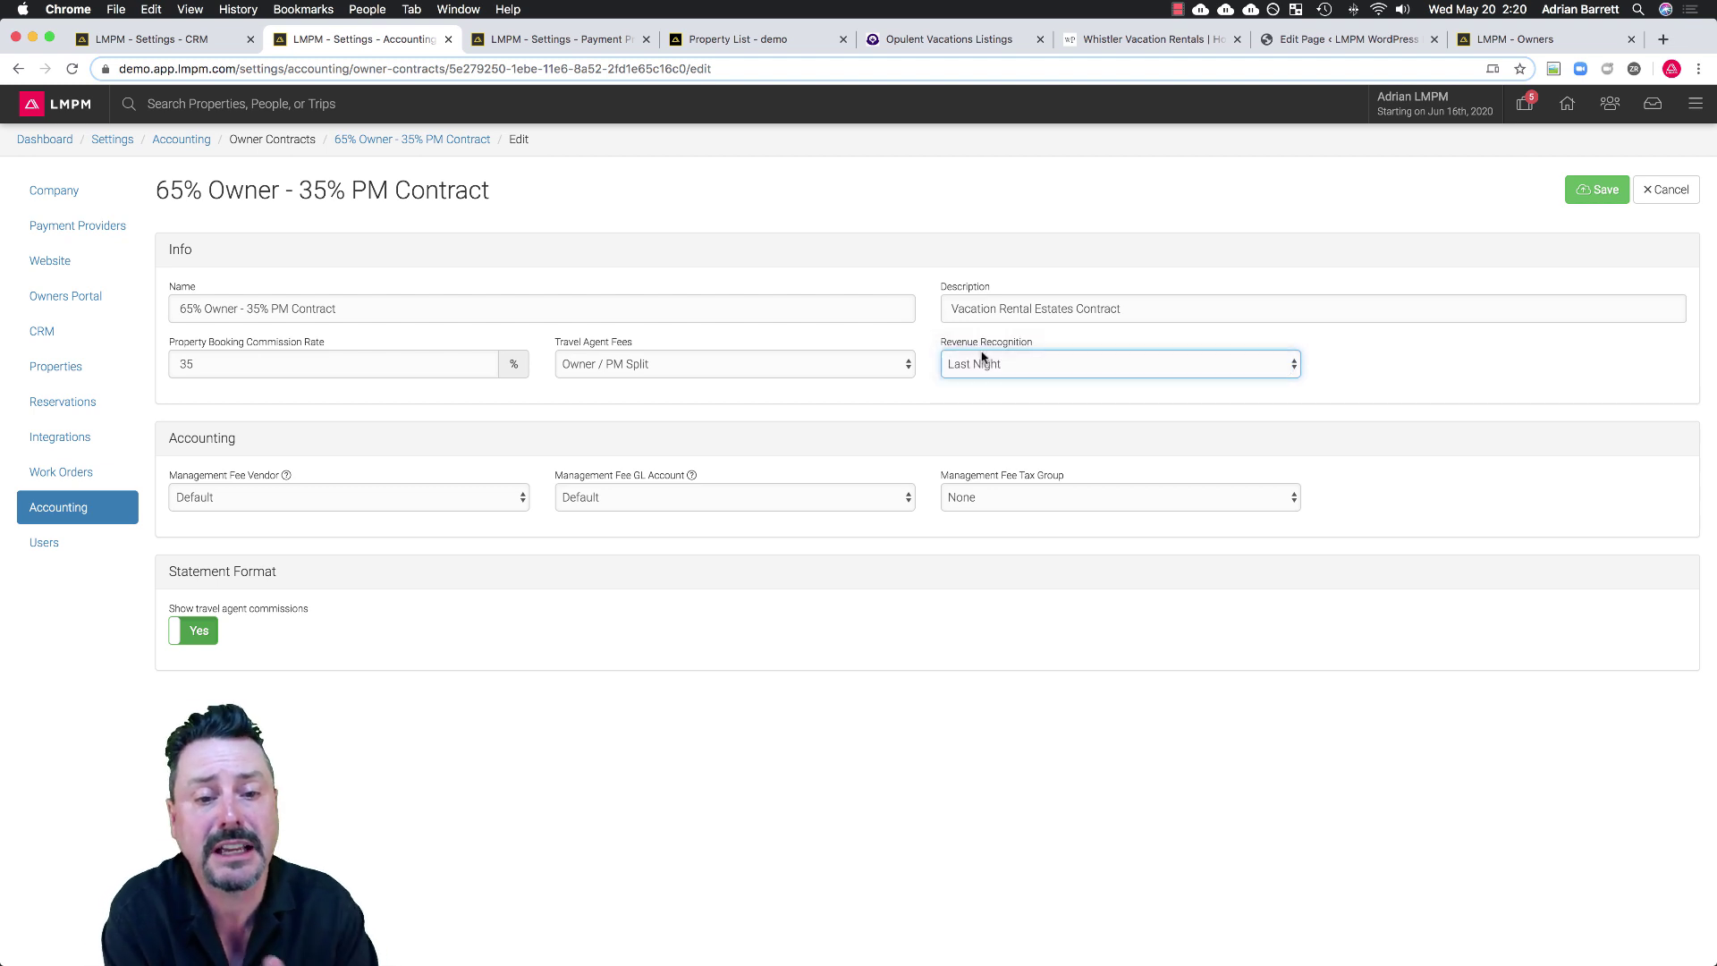
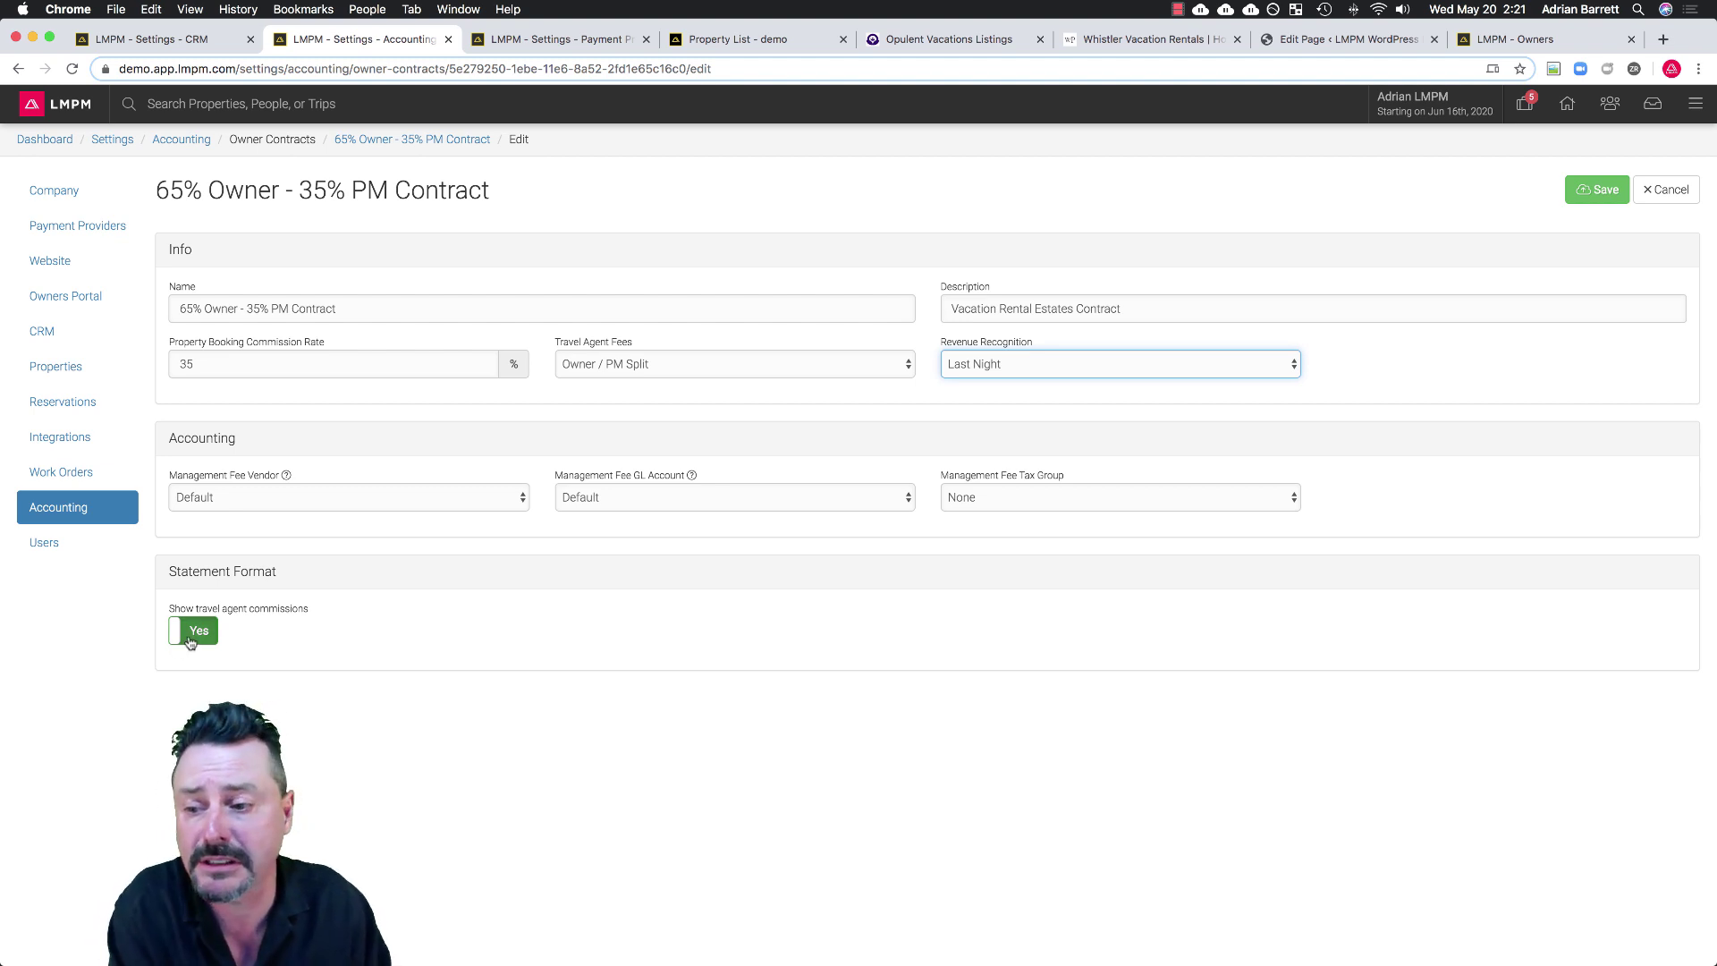
pyautogui.moveTo(169, 572); pyautogui.dragTo(303, 571)
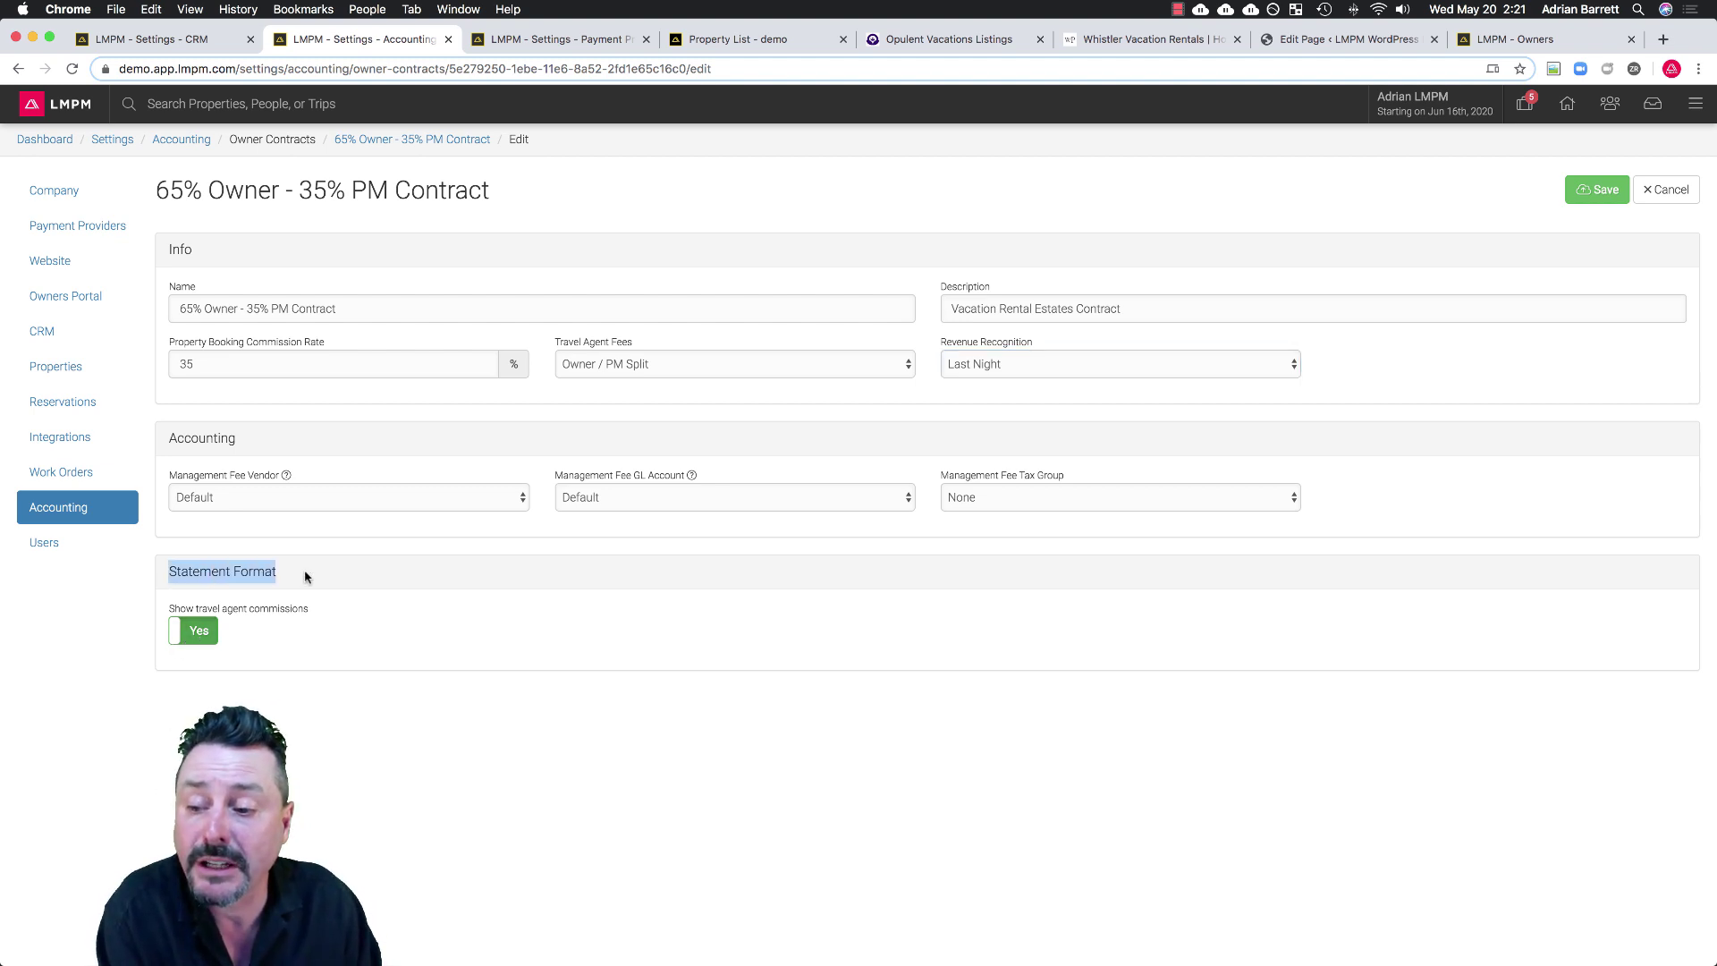
pyautogui.click(203, 635)
pyautogui.click(204, 630)
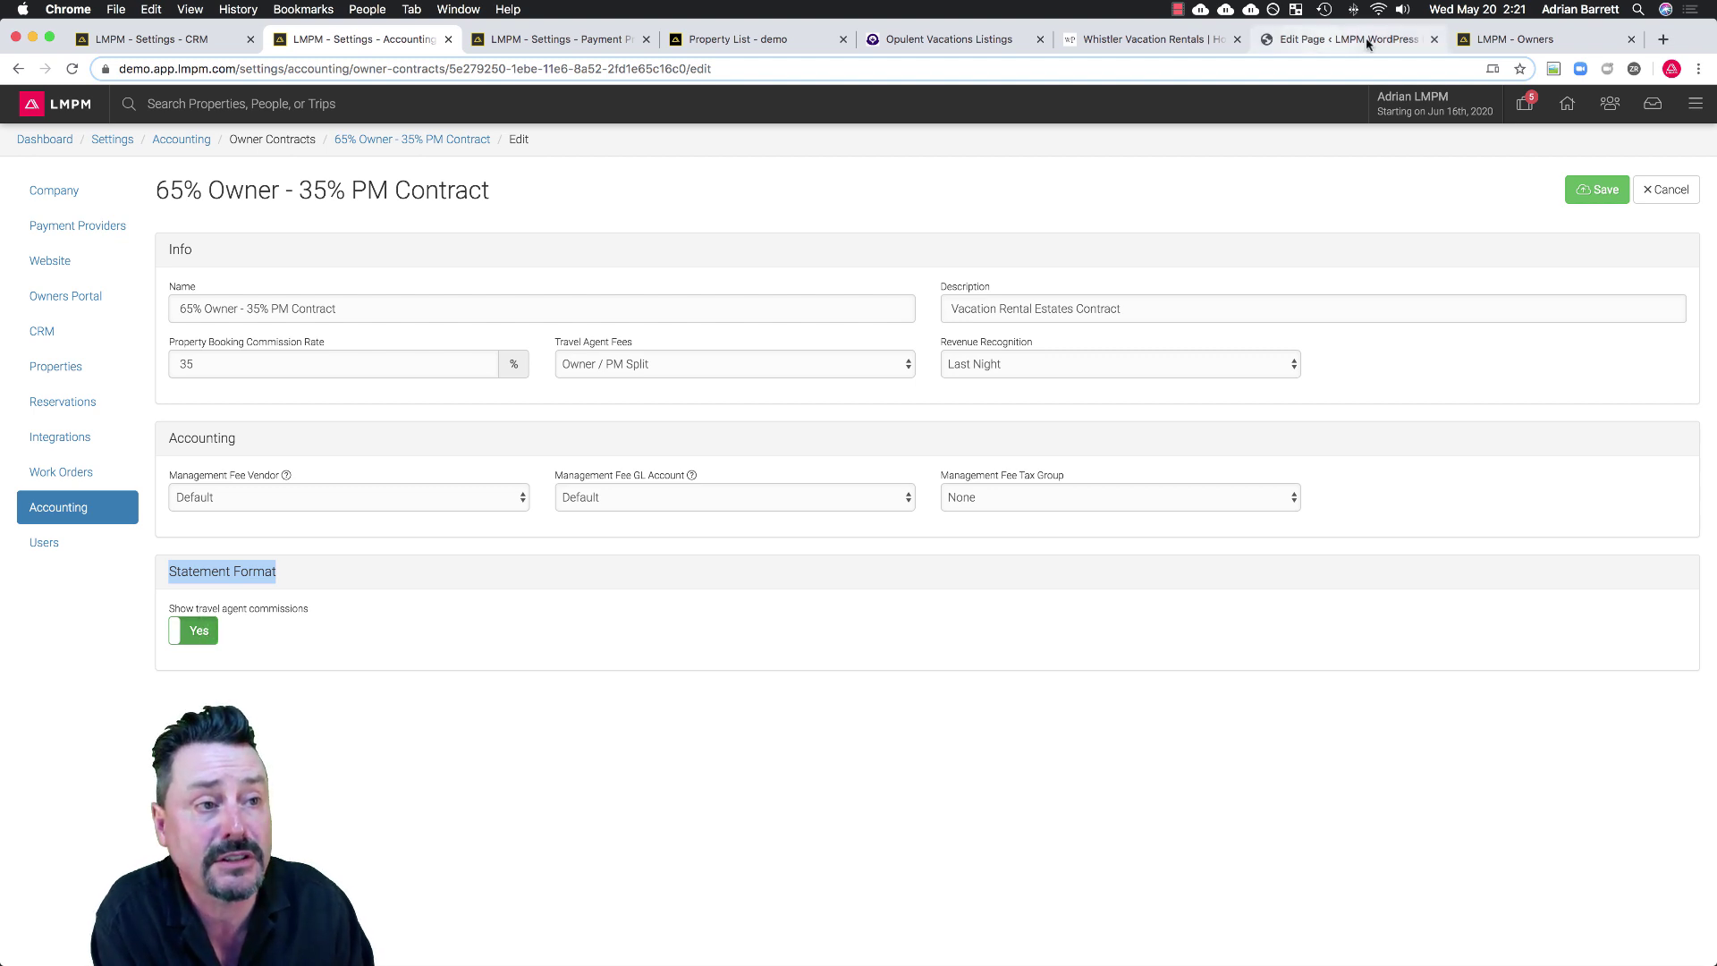
# Look through the October 2019 owner statement PDF in the owners portal, close it and return to the contract settings.
pyautogui.click(1543, 40)
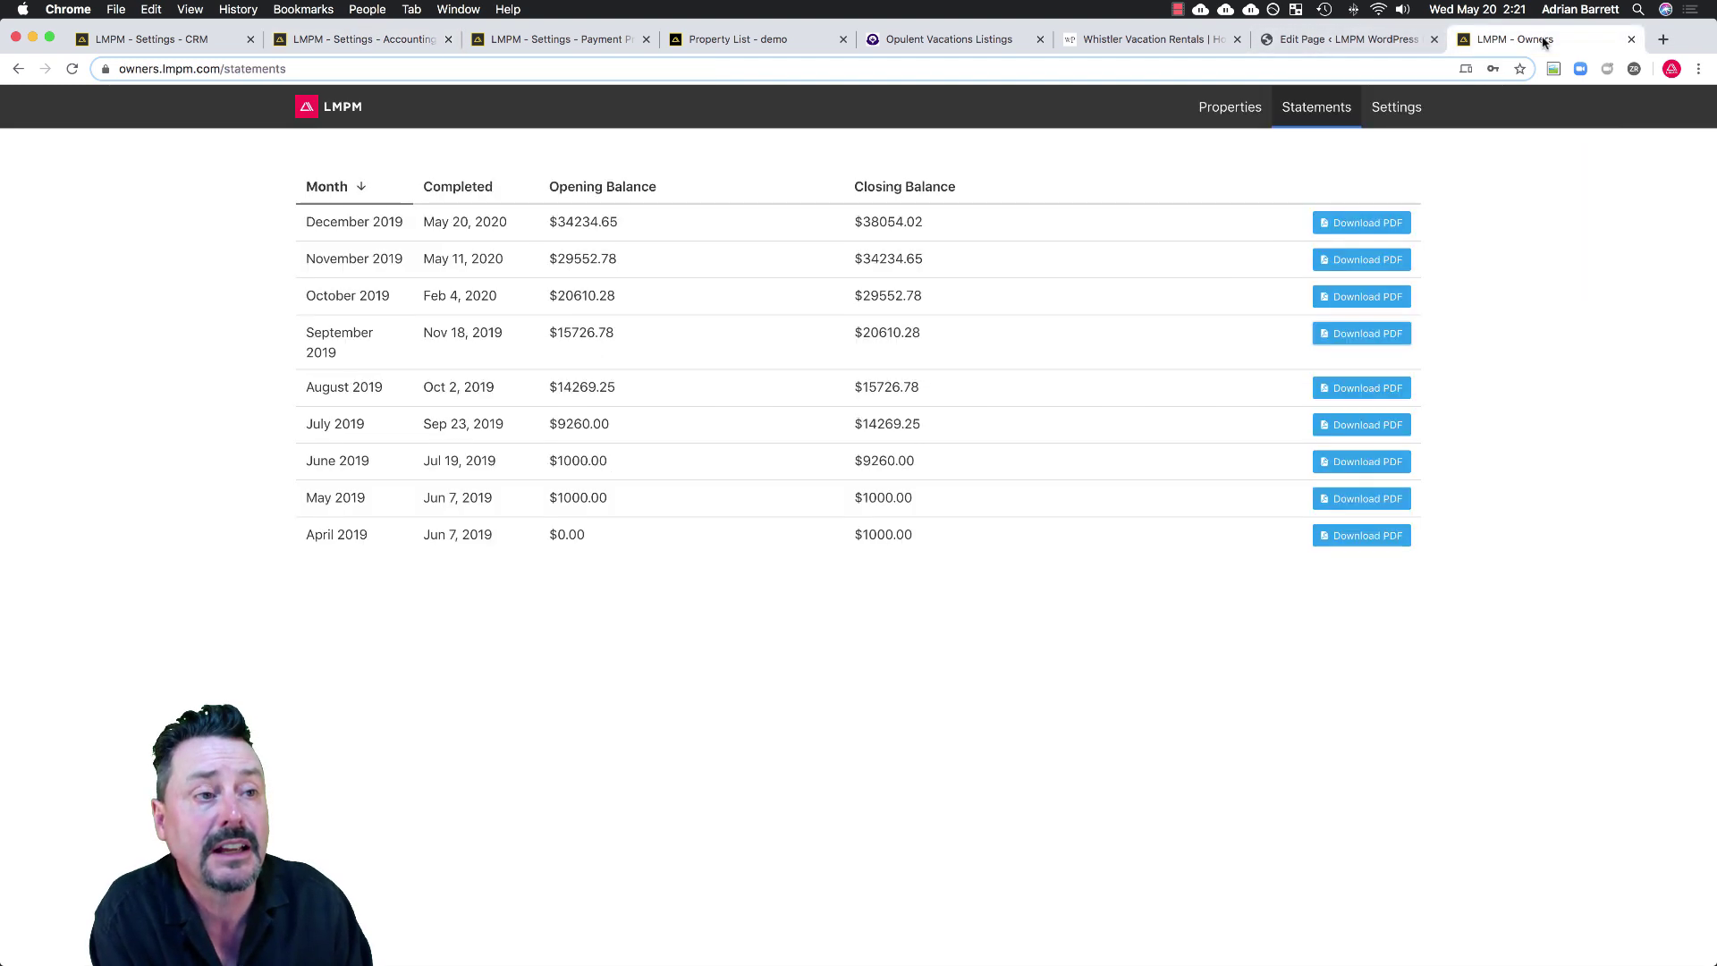
pyautogui.click(1348, 296)
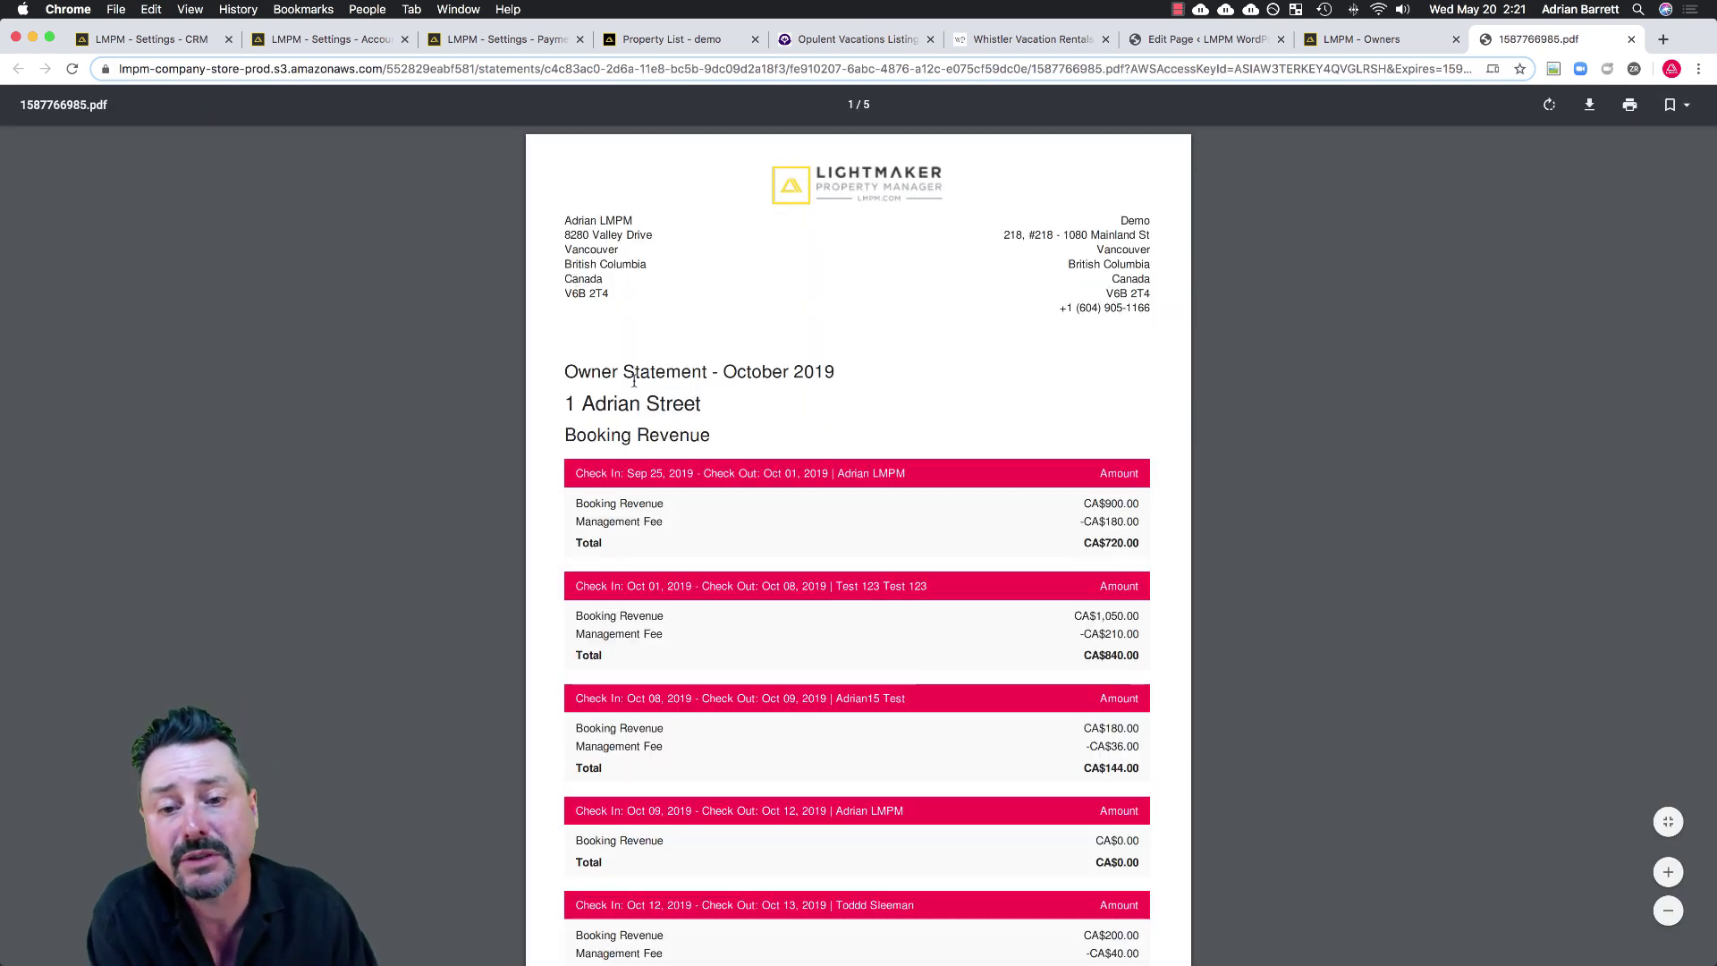
pyautogui.scroll(-10, 687, 434)
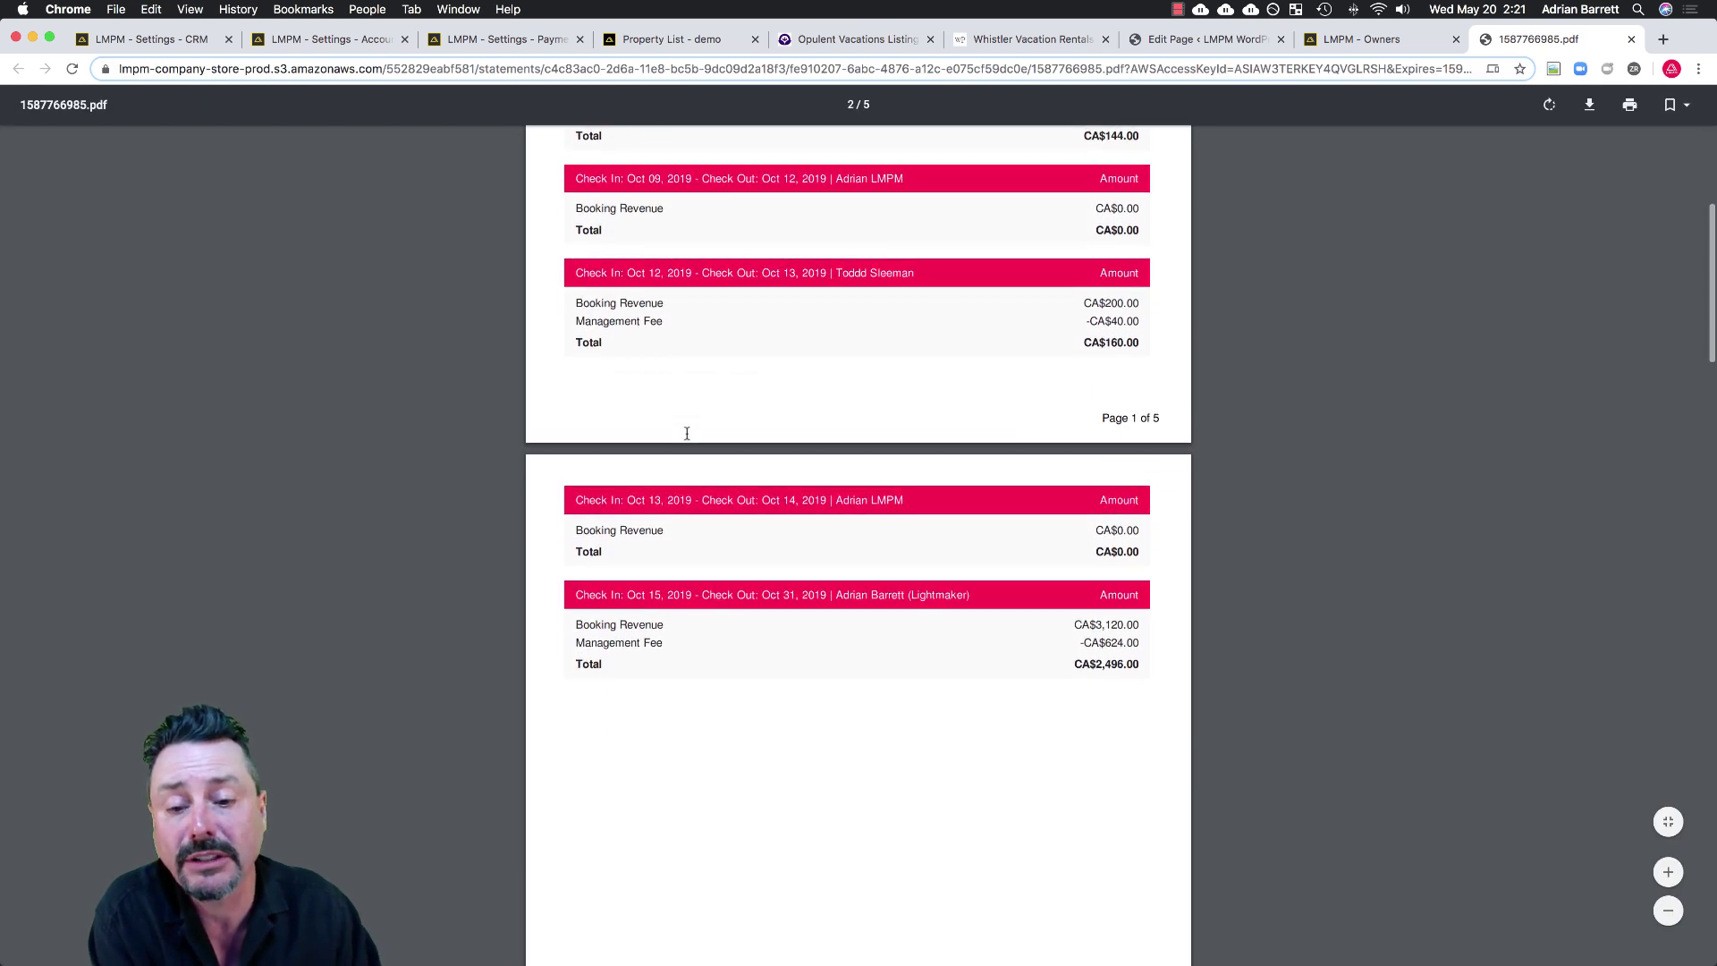
pyautogui.click(1631, 39)
pyautogui.click(355, 42)
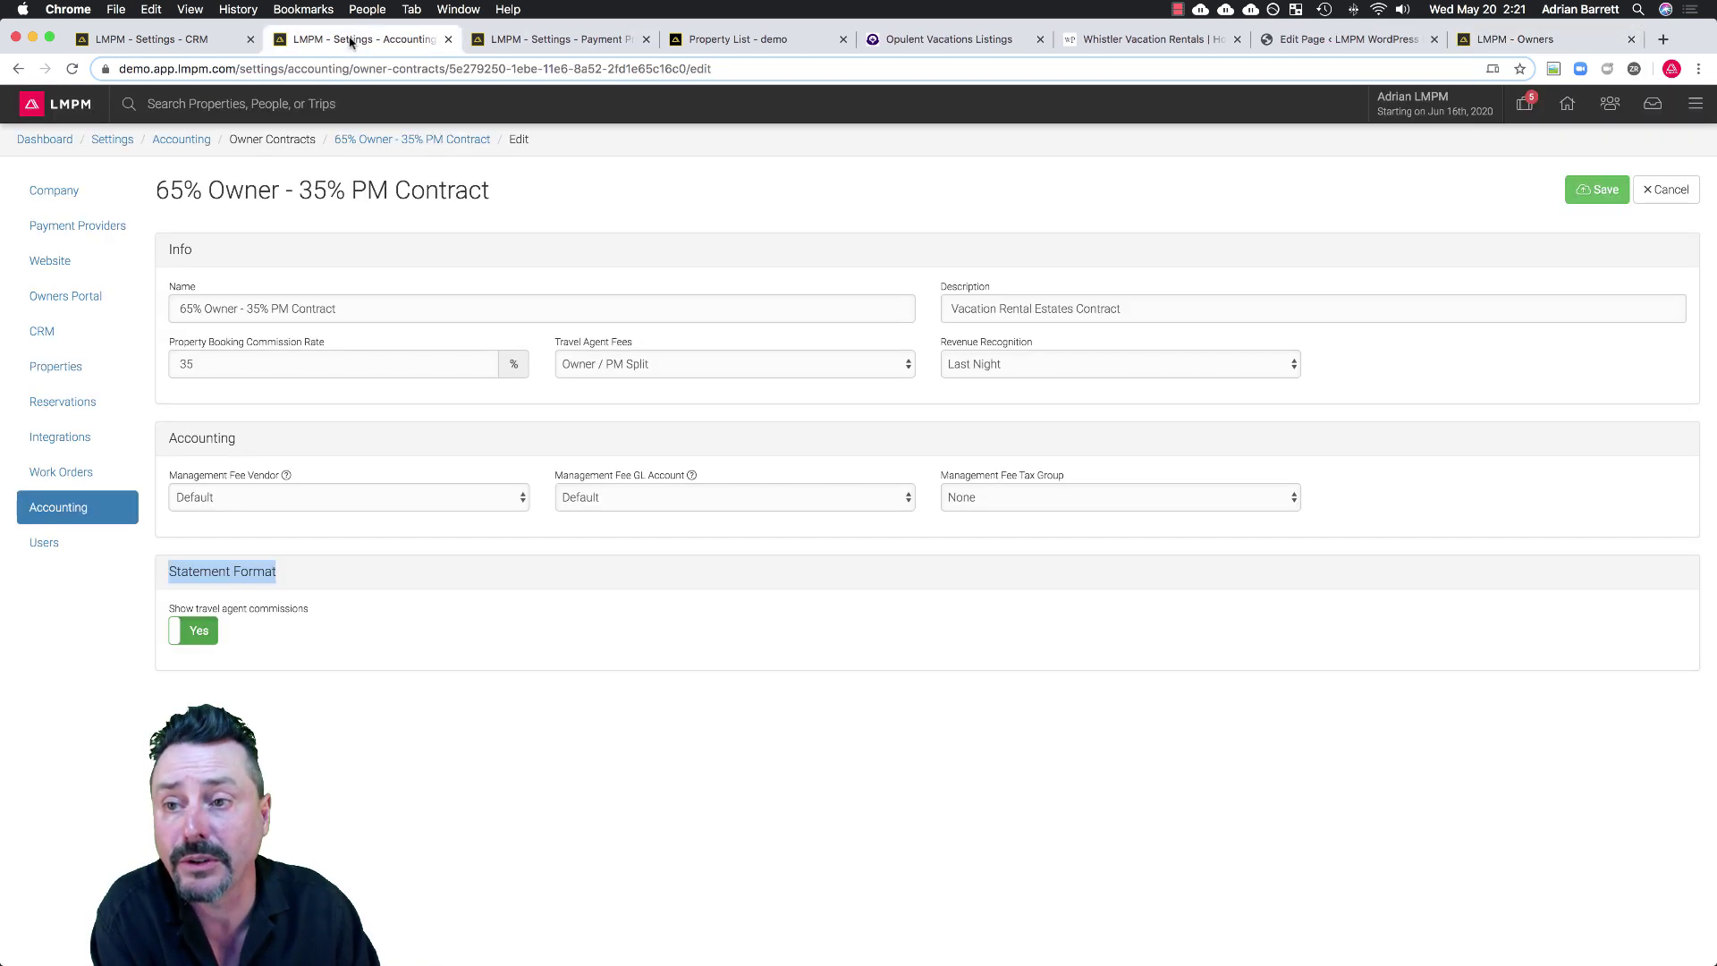
# Review the accounting taxes and the Short Term Accommodation tax group with its edit form, leaving it without changes.
pyautogui.click(182, 140)
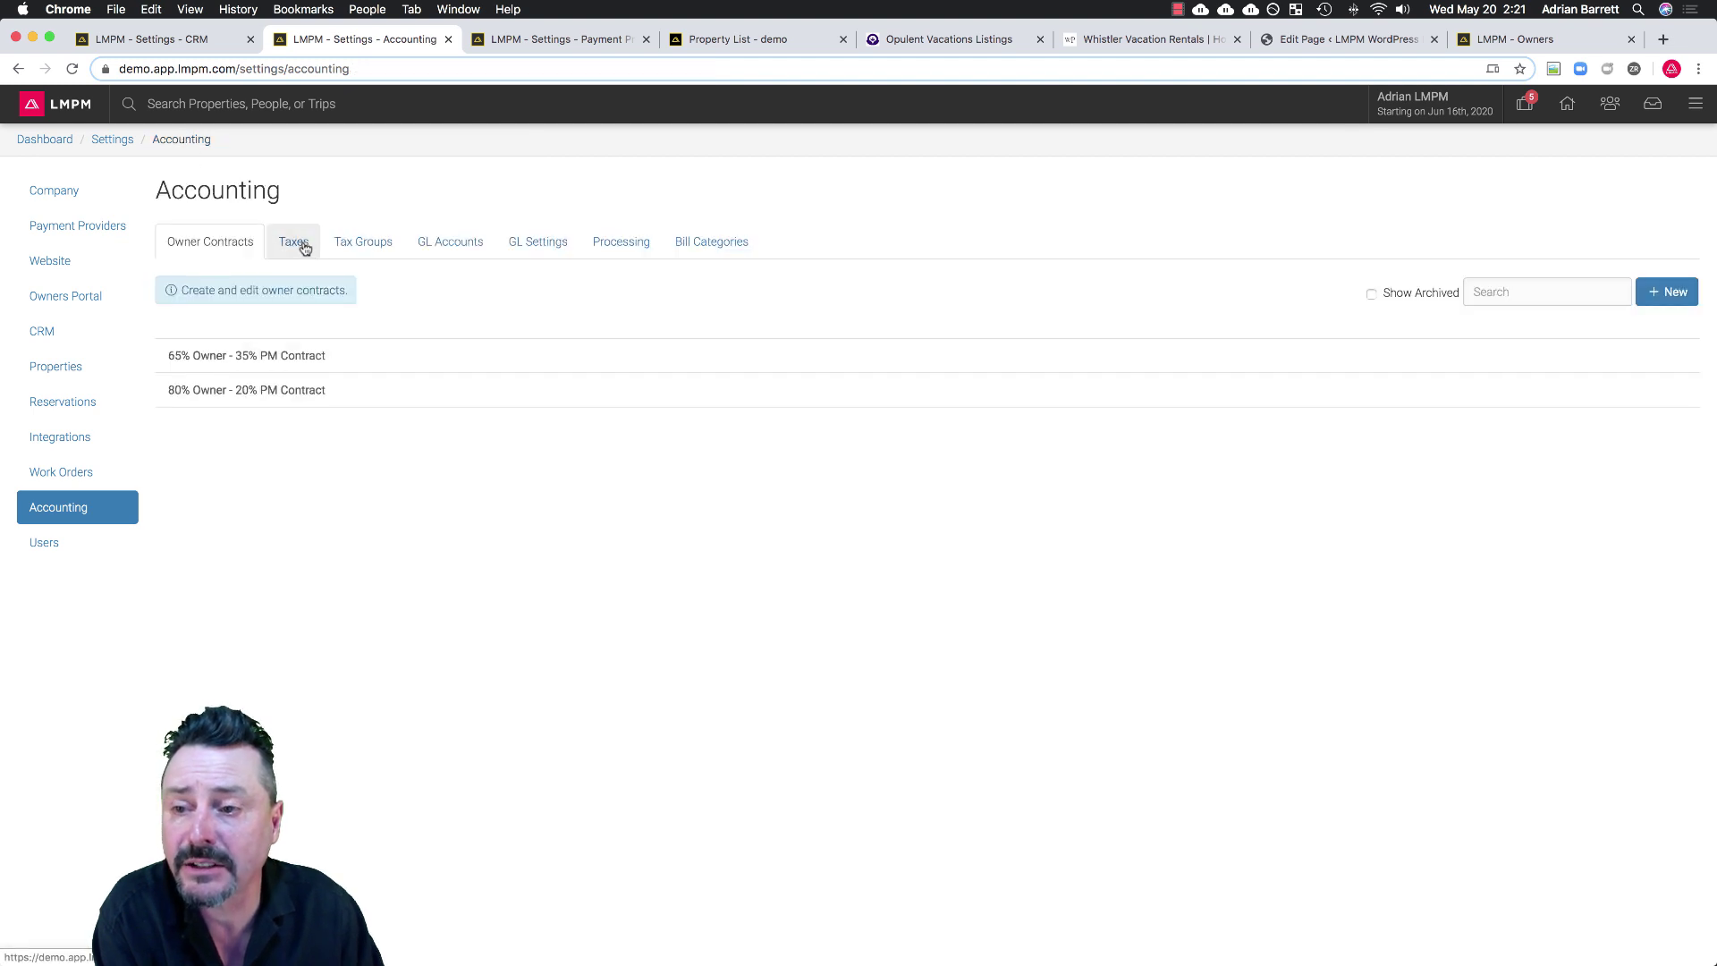
pyautogui.click(302, 245)
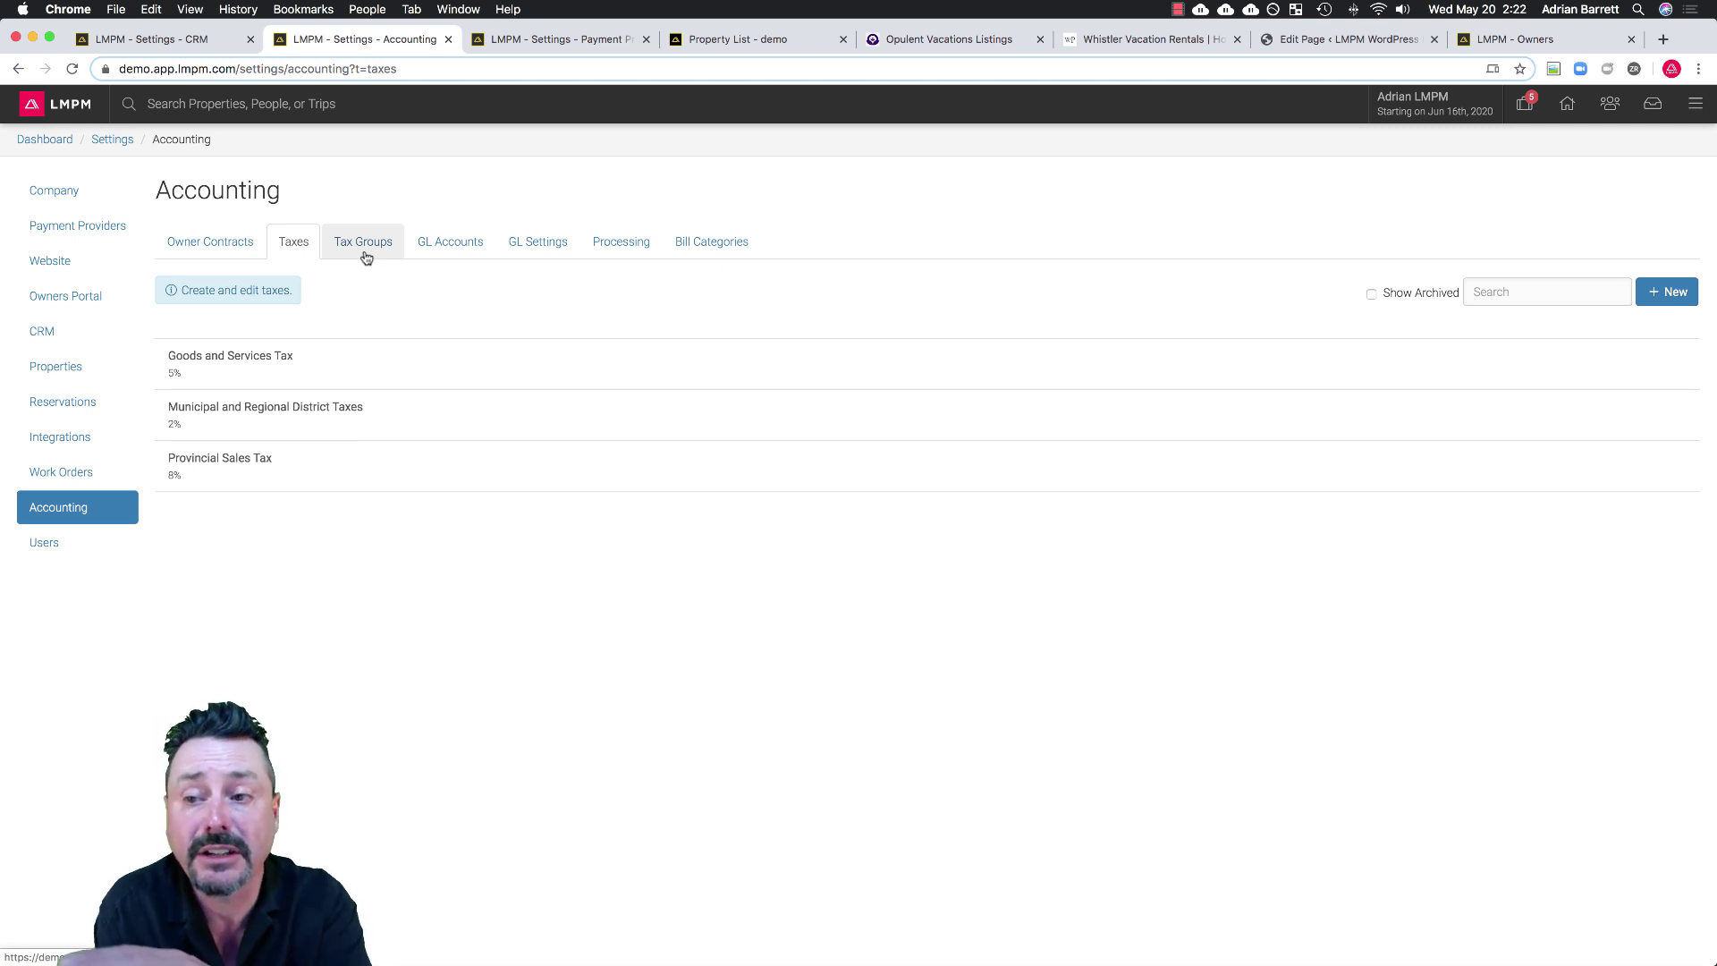
pyautogui.click(362, 249)
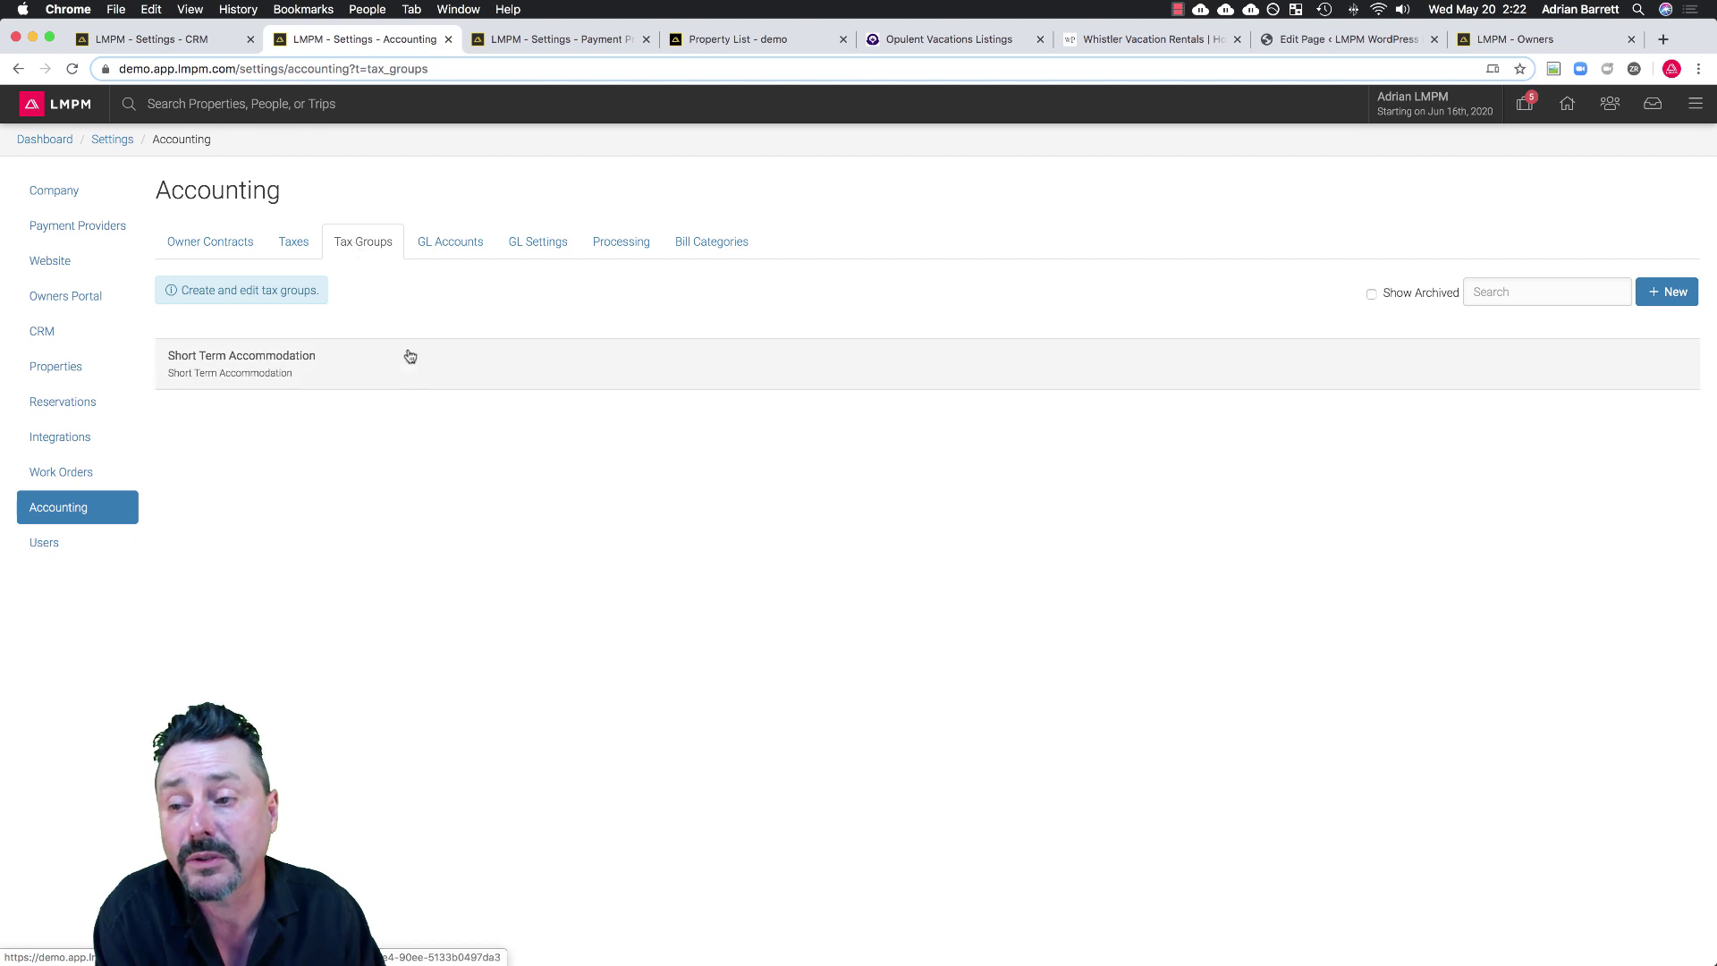
pyautogui.click(375, 377)
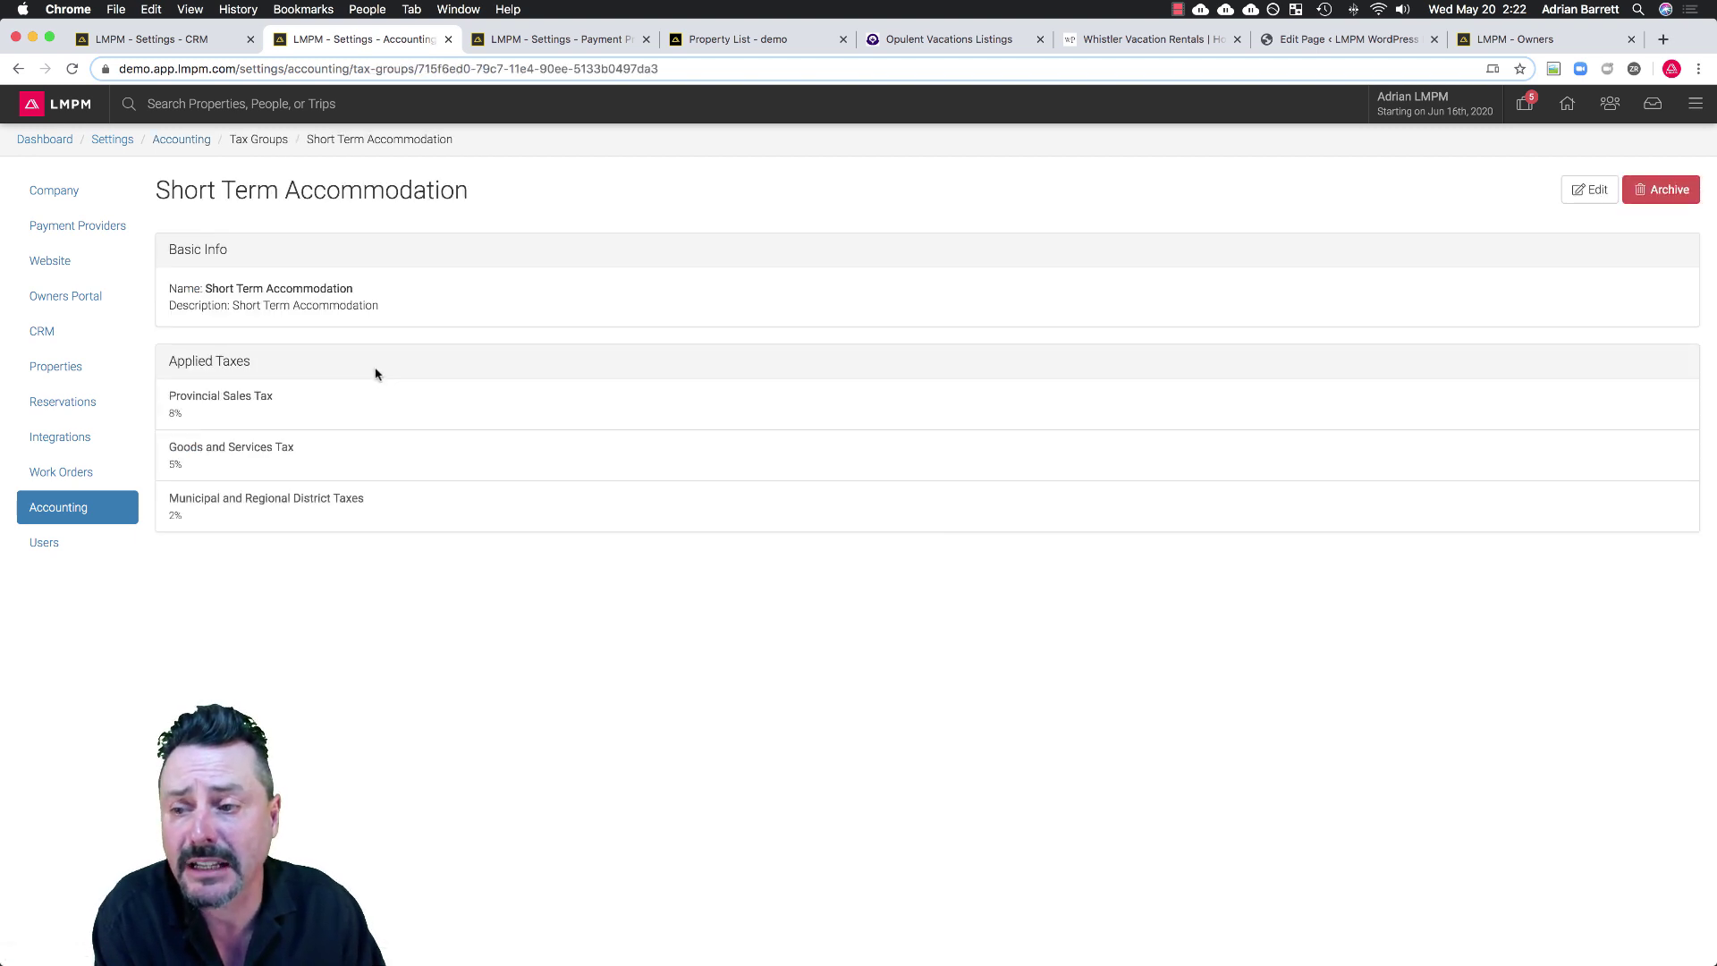
pyautogui.click(1595, 195)
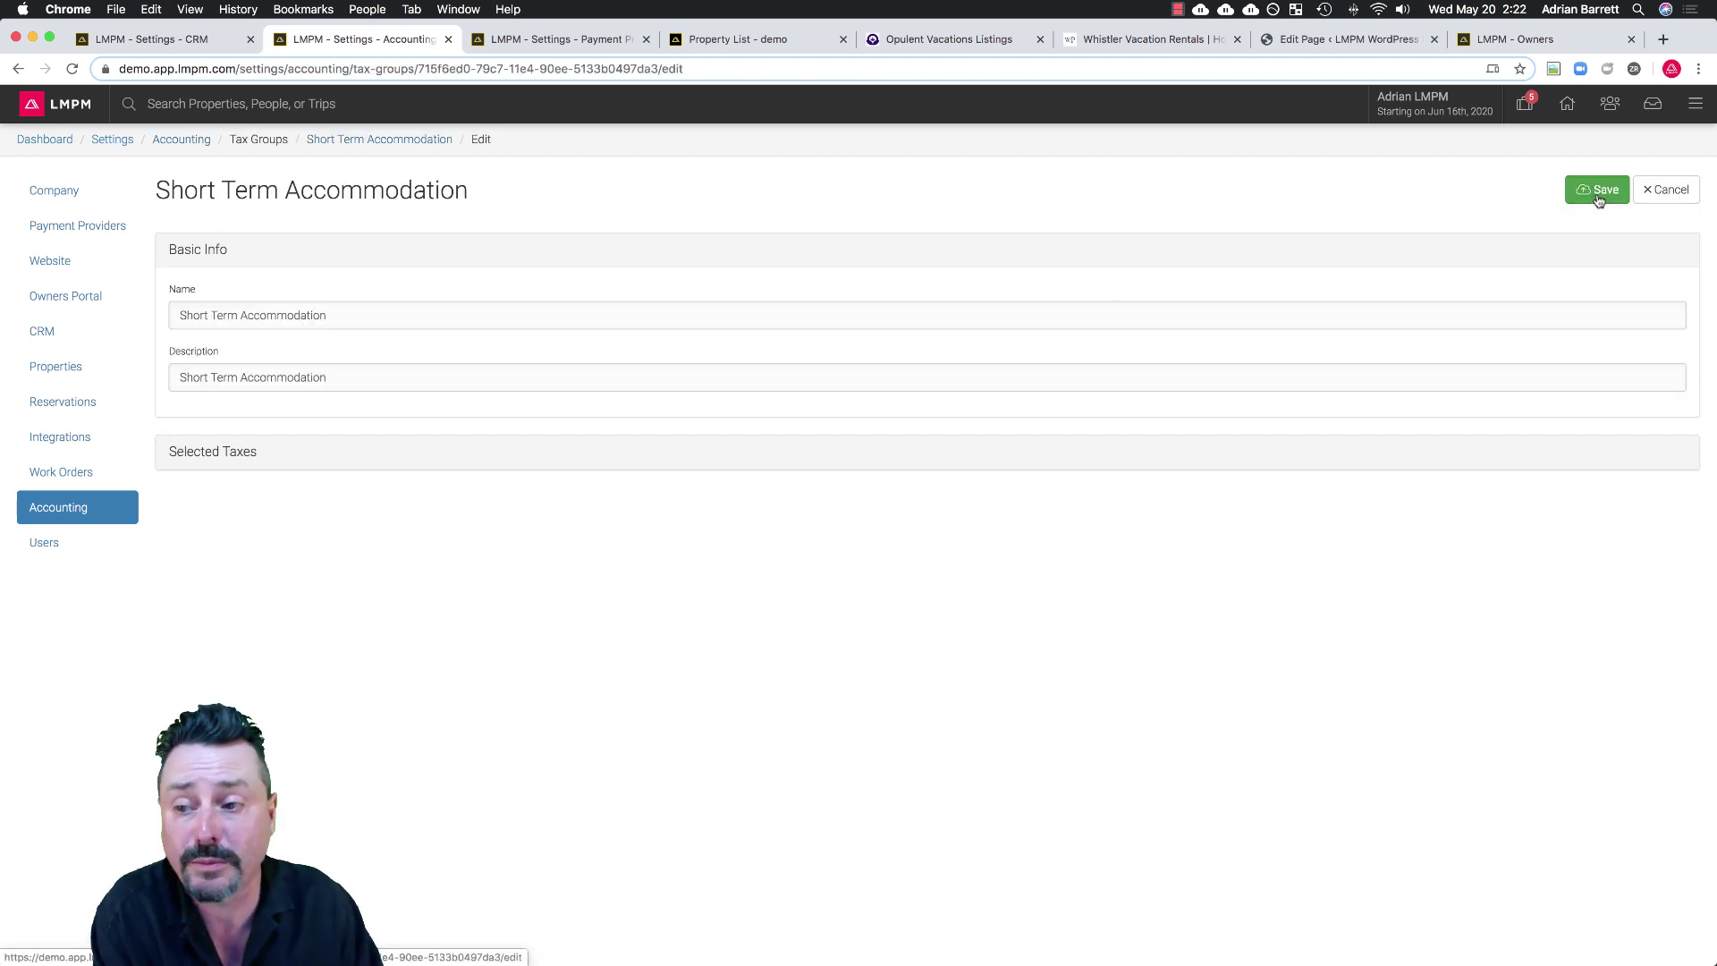
pyautogui.click(174, 139)
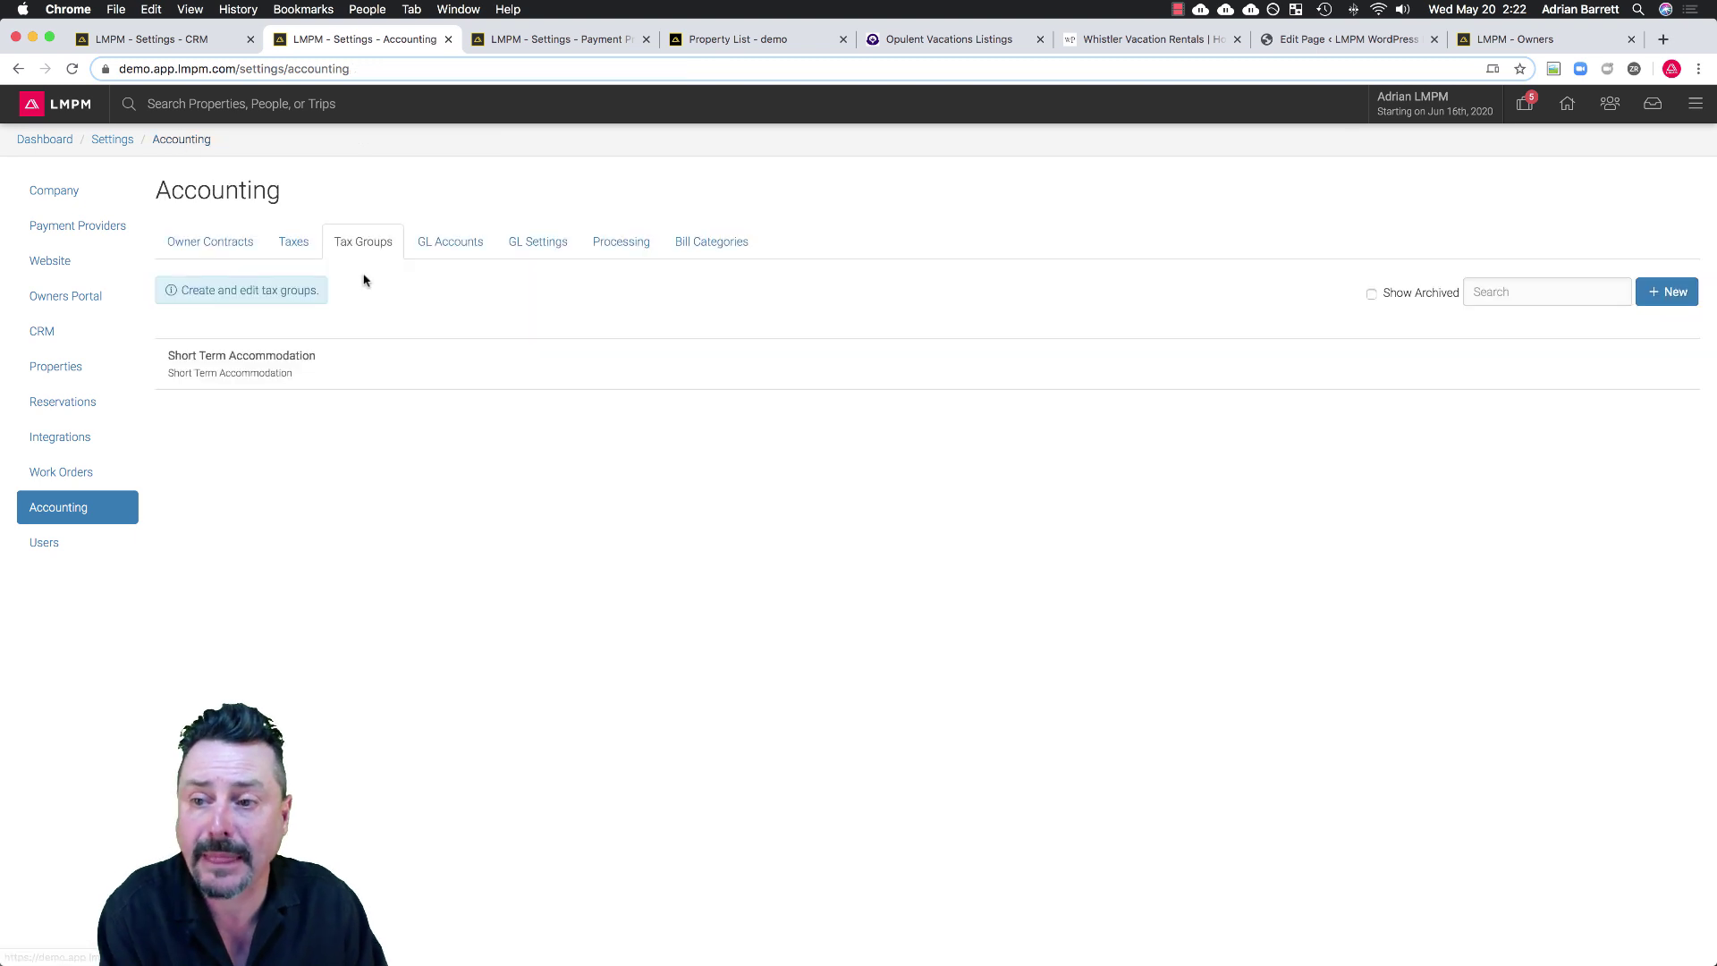
# Examine the list of general ledger accounts and the general ledger settings.
pyautogui.click(441, 248)
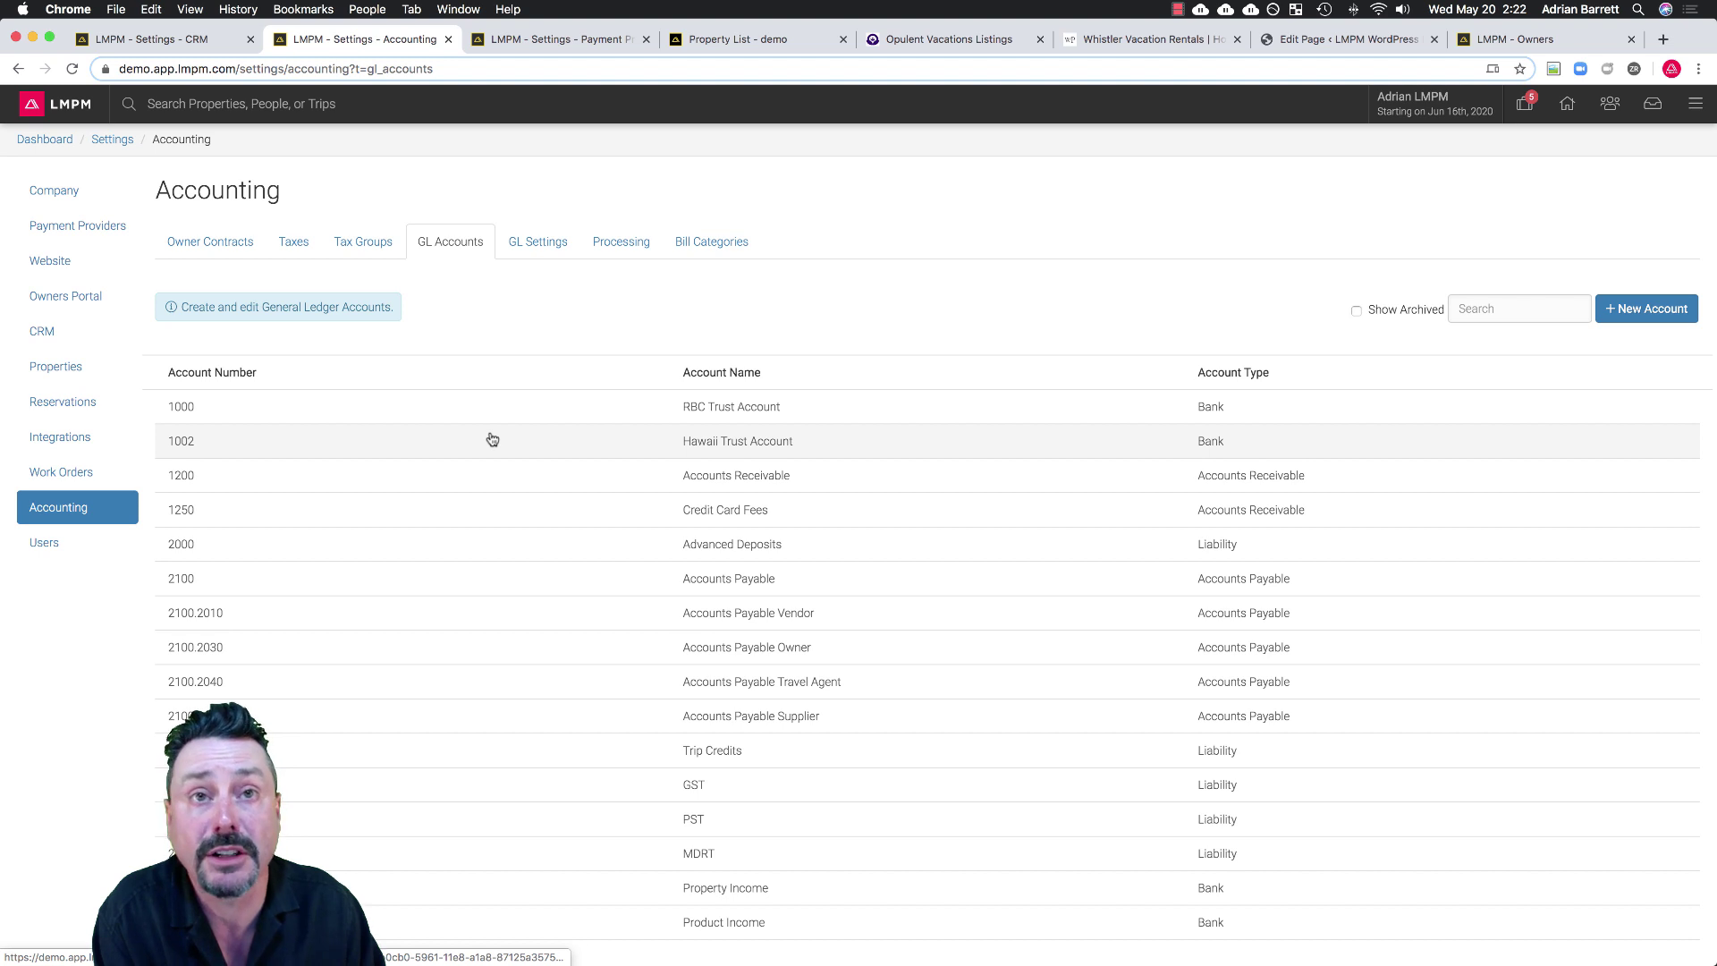
pyautogui.scroll(-2, 492, 439)
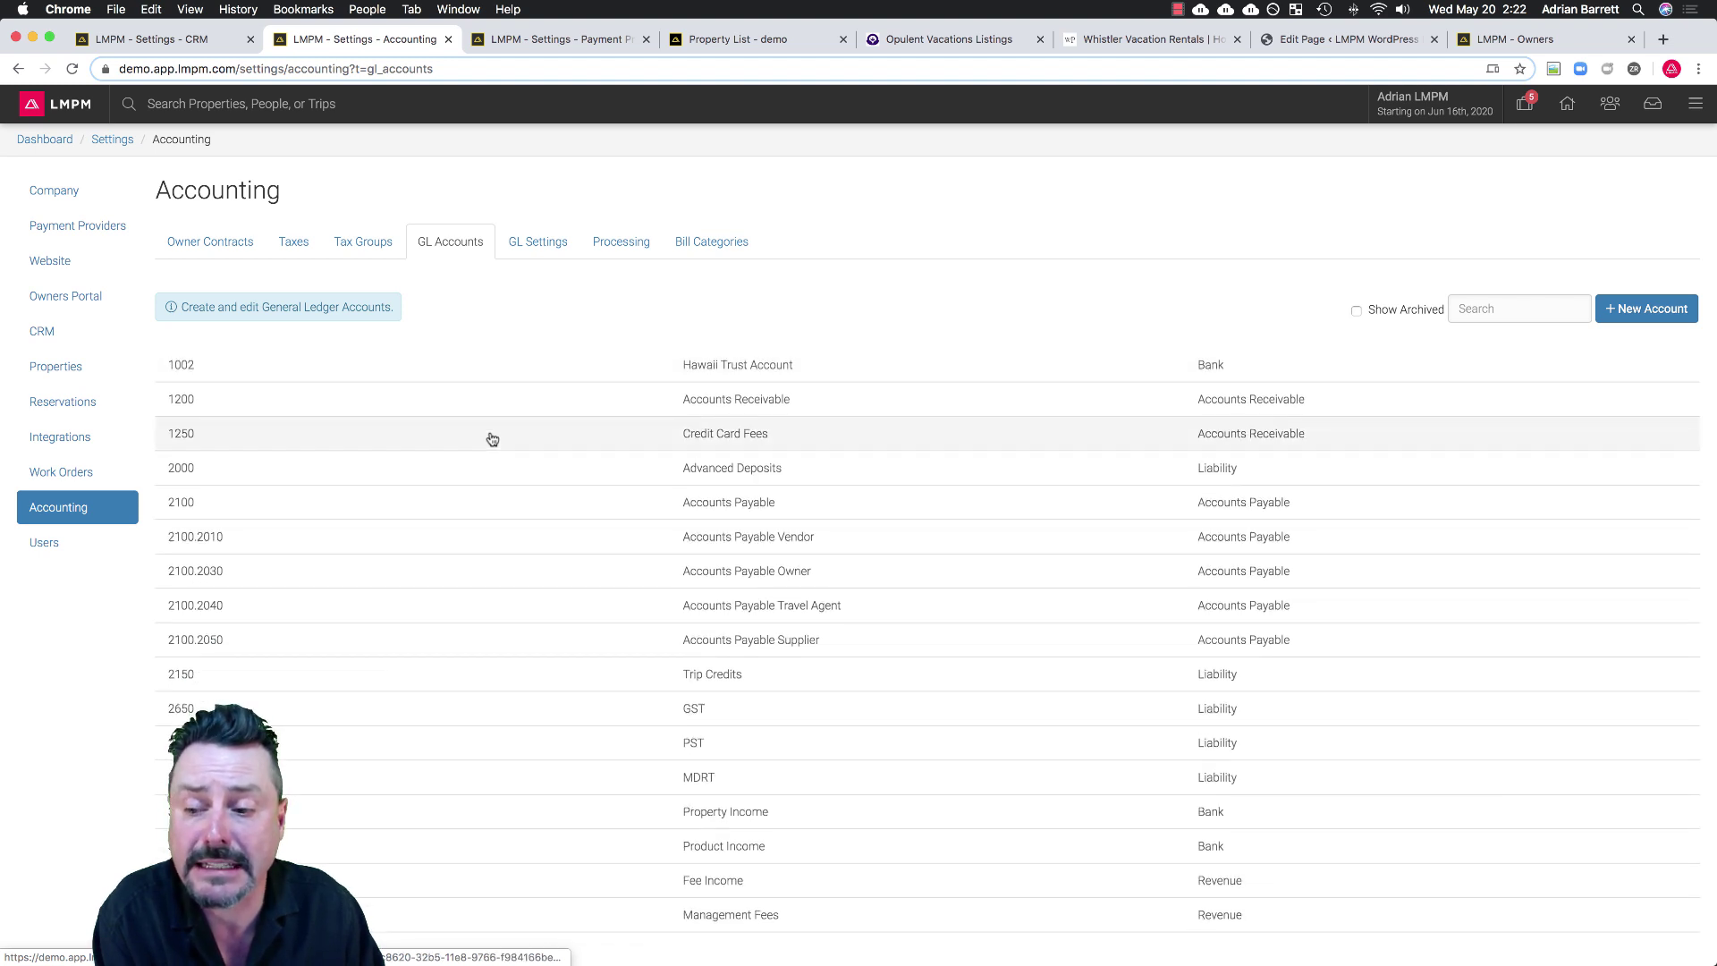
pyautogui.scroll(2, 492, 439)
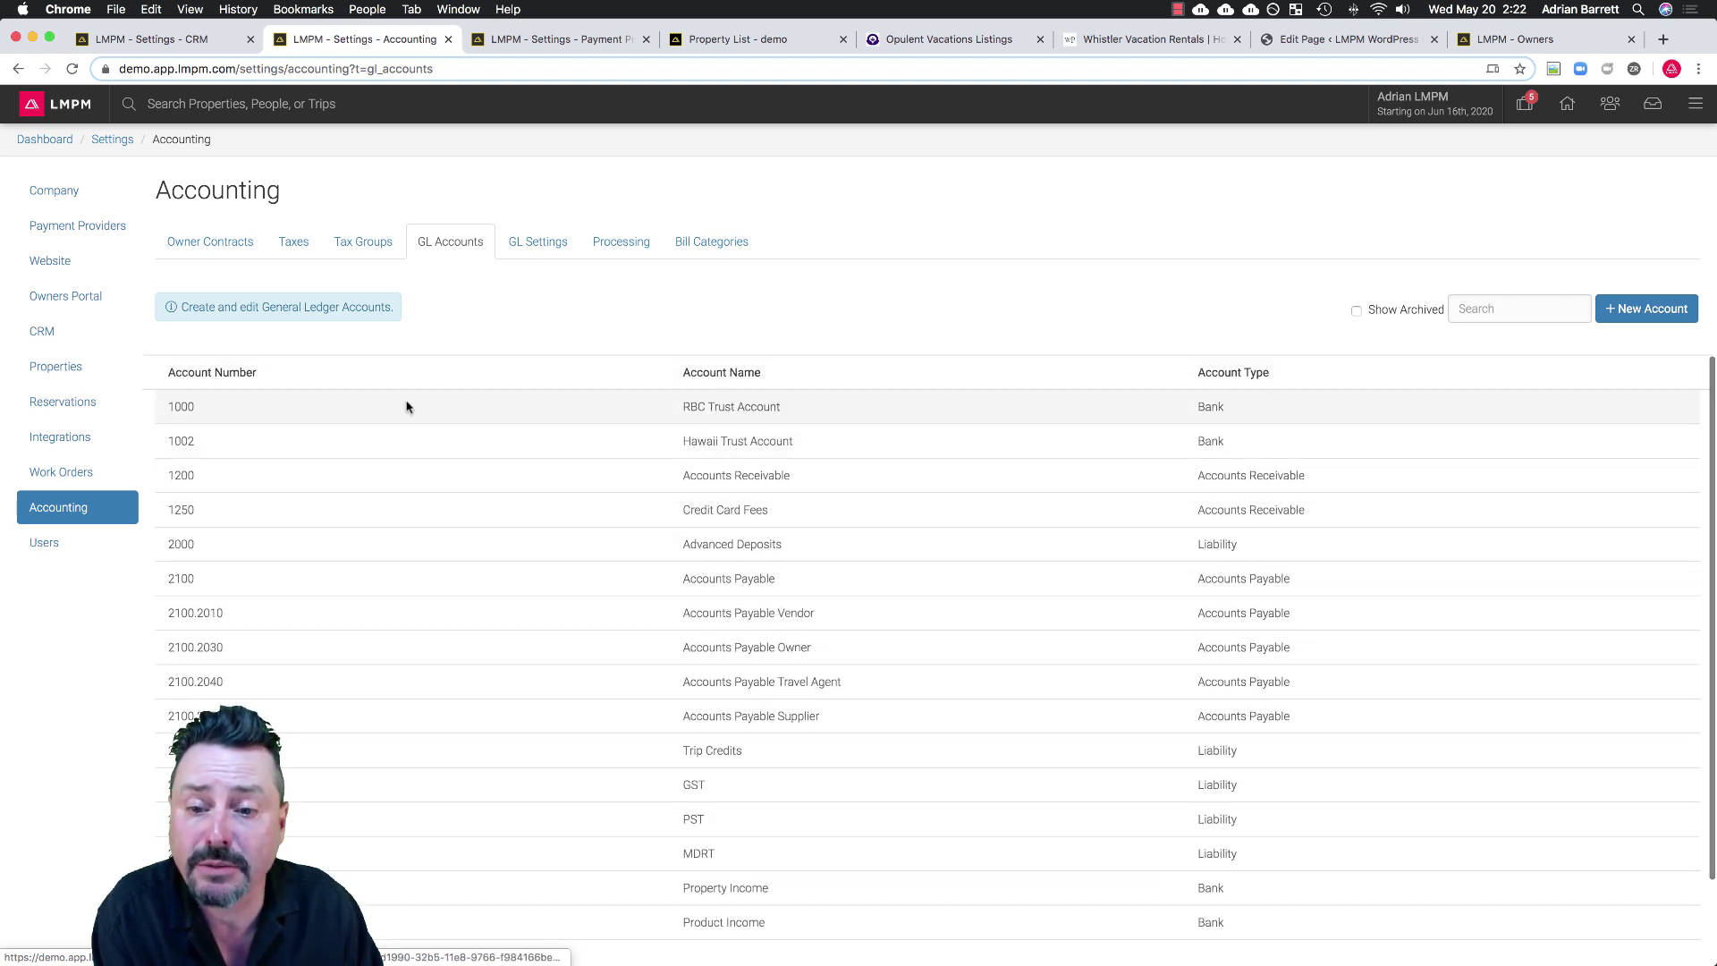
pyautogui.click(546, 252)
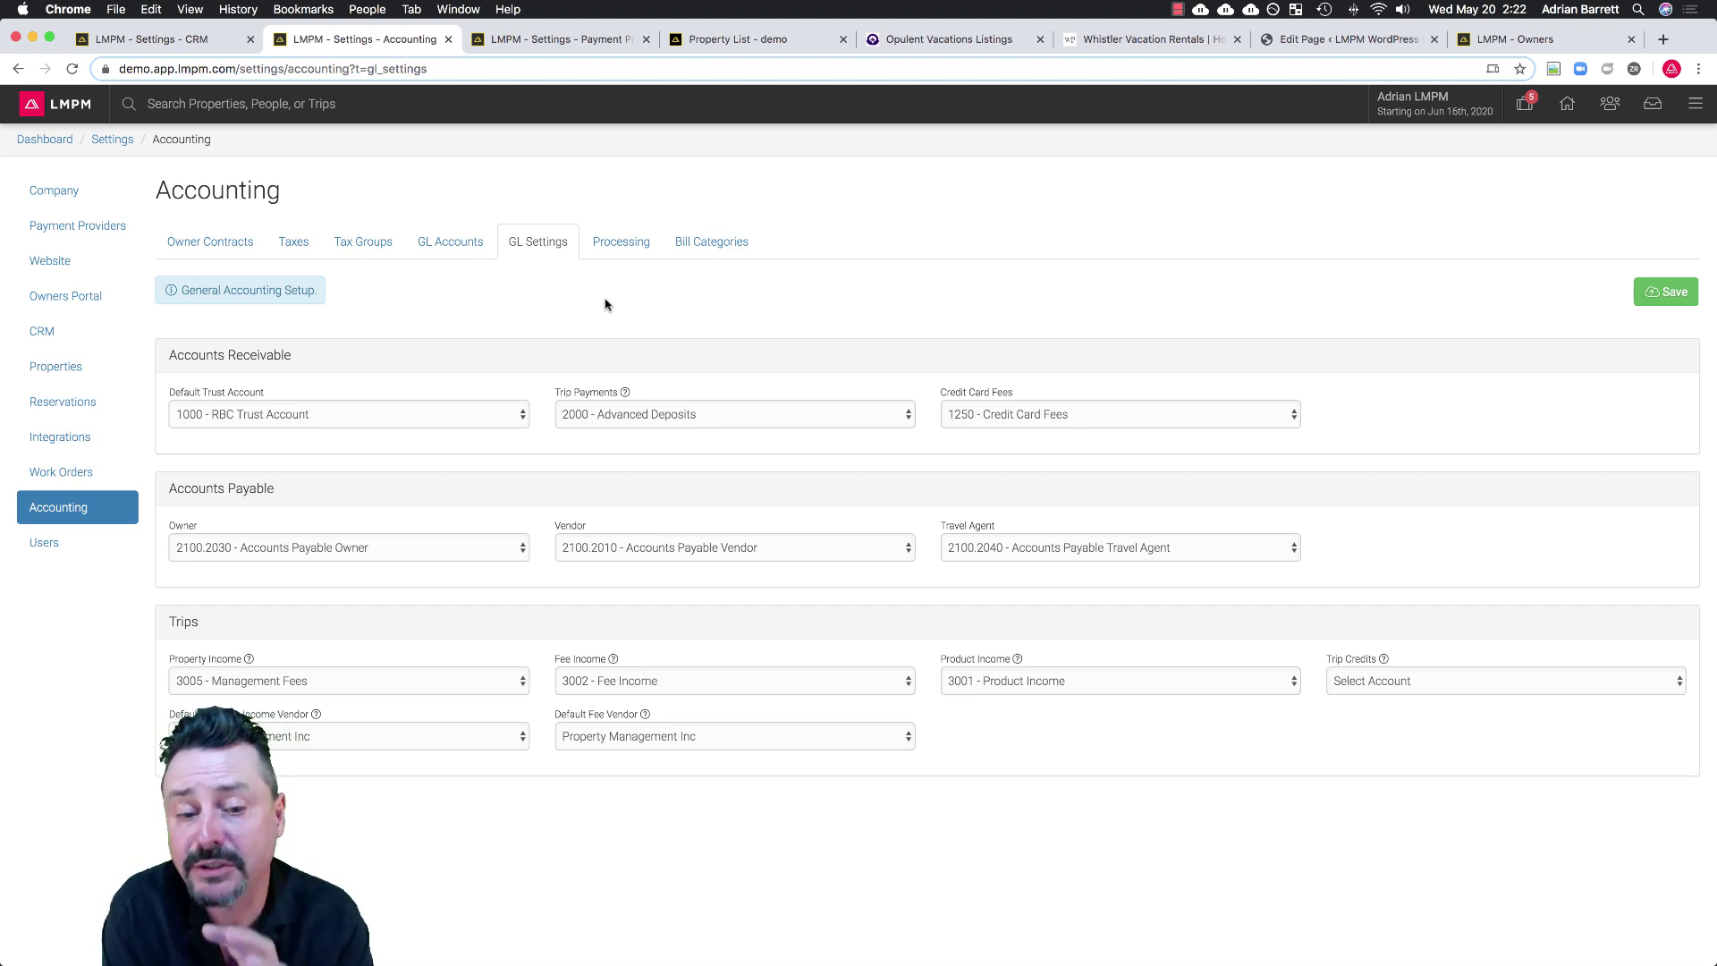
# Examine the owner processing settings and the bill categories in the accounting settings.
pyautogui.click(622, 249)
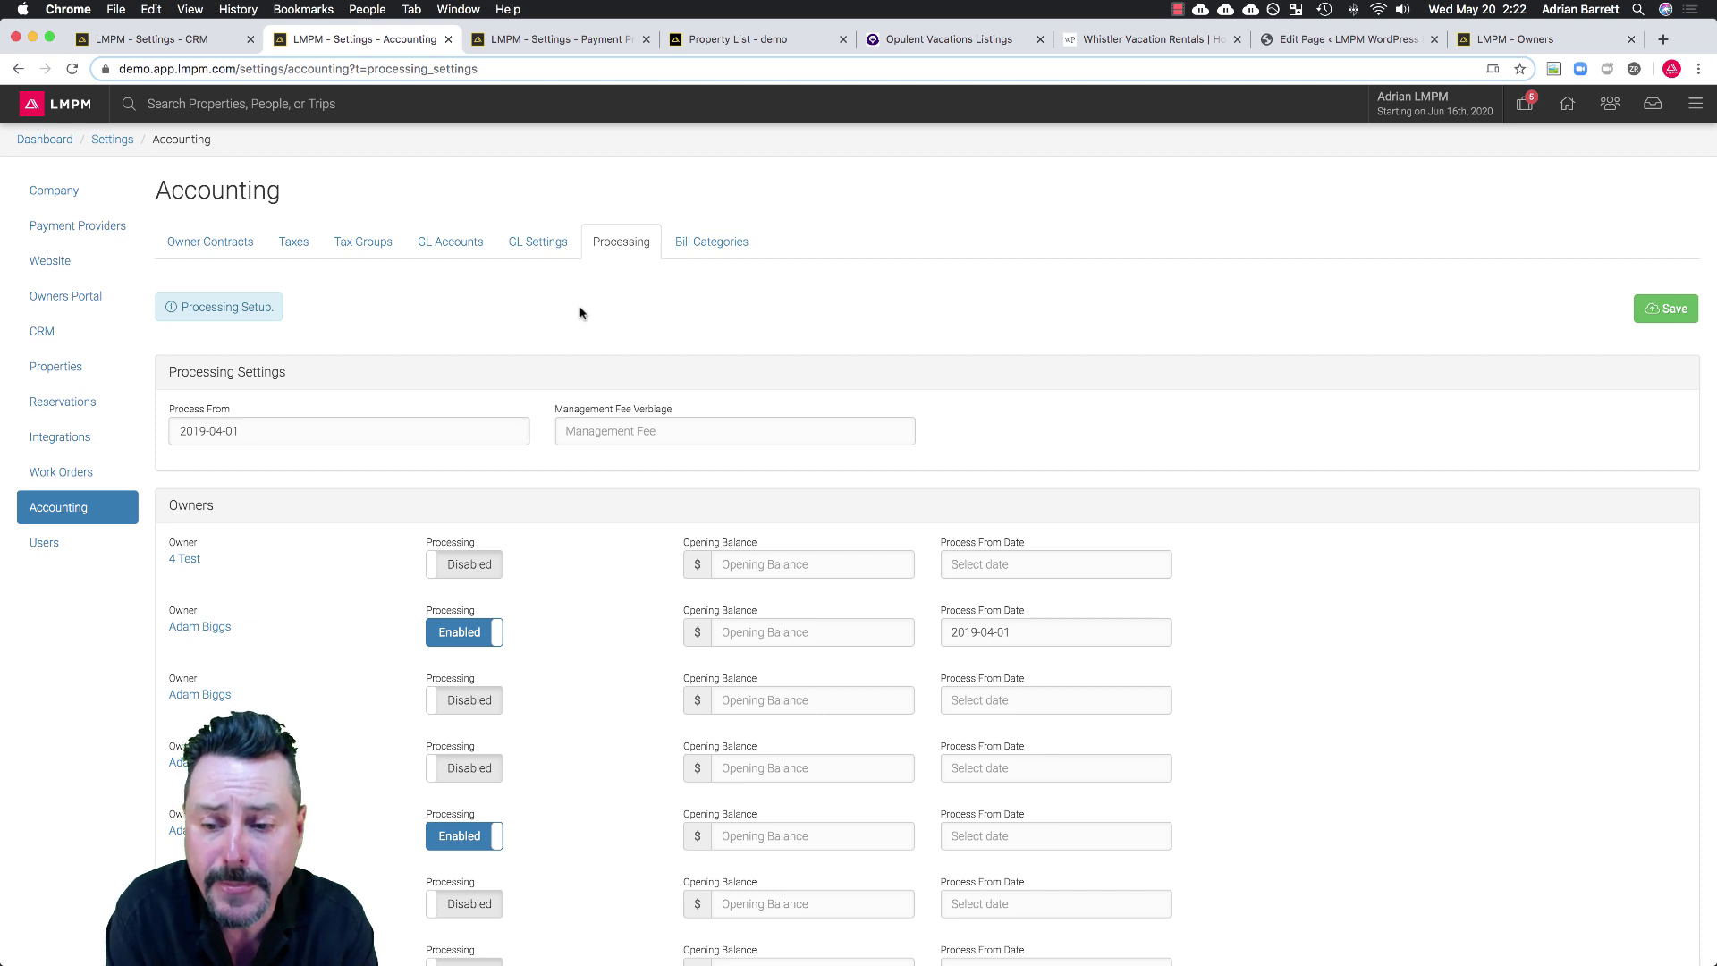
pyautogui.scroll(-2, 578, 592)
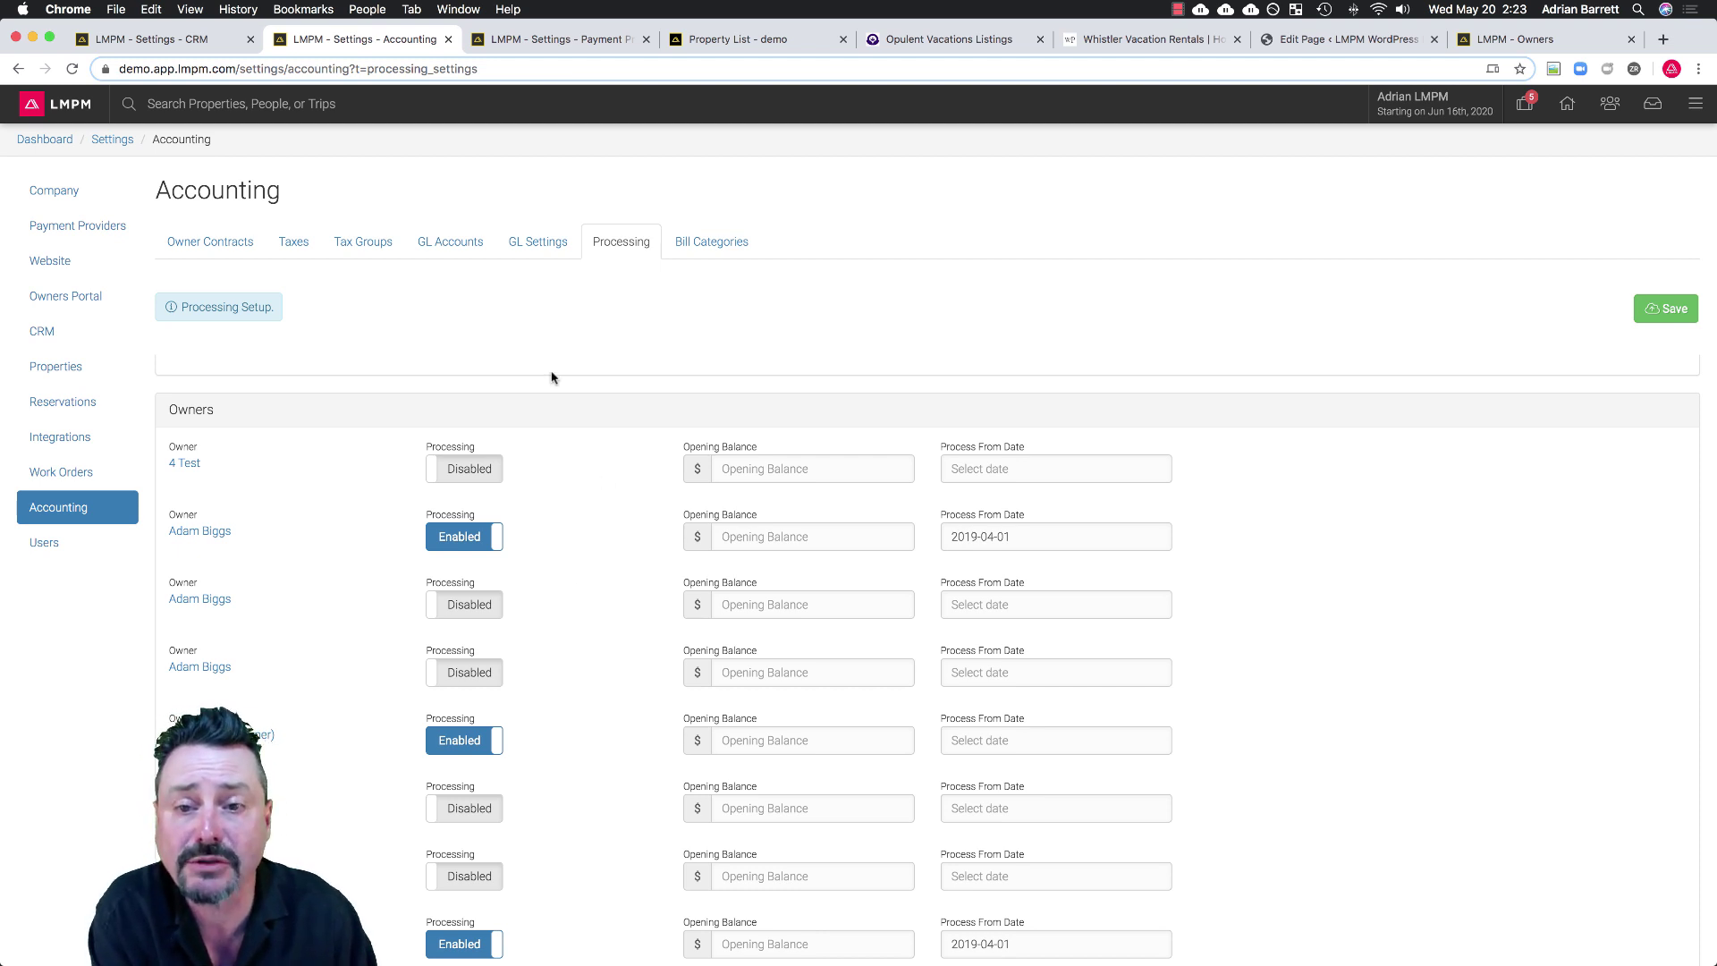
pyautogui.click(715, 252)
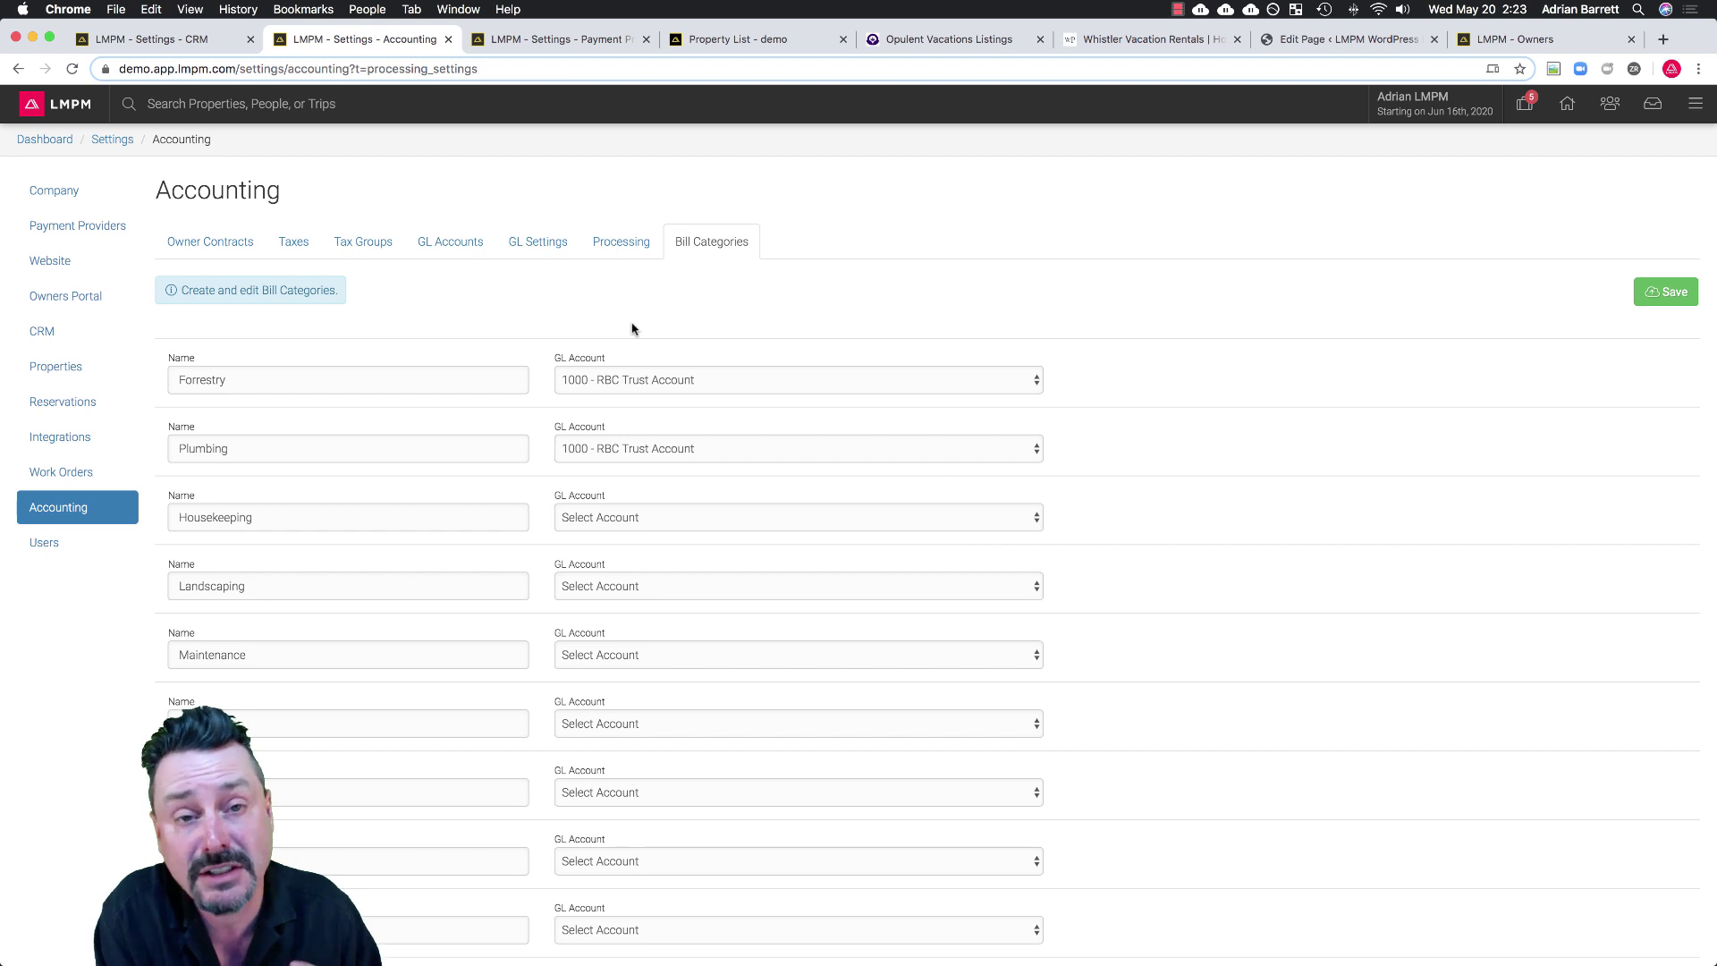
# Inspect the input fields of the Cleaner user type in its edit form, cancel and return to the user types.
pyautogui.click(44, 550)
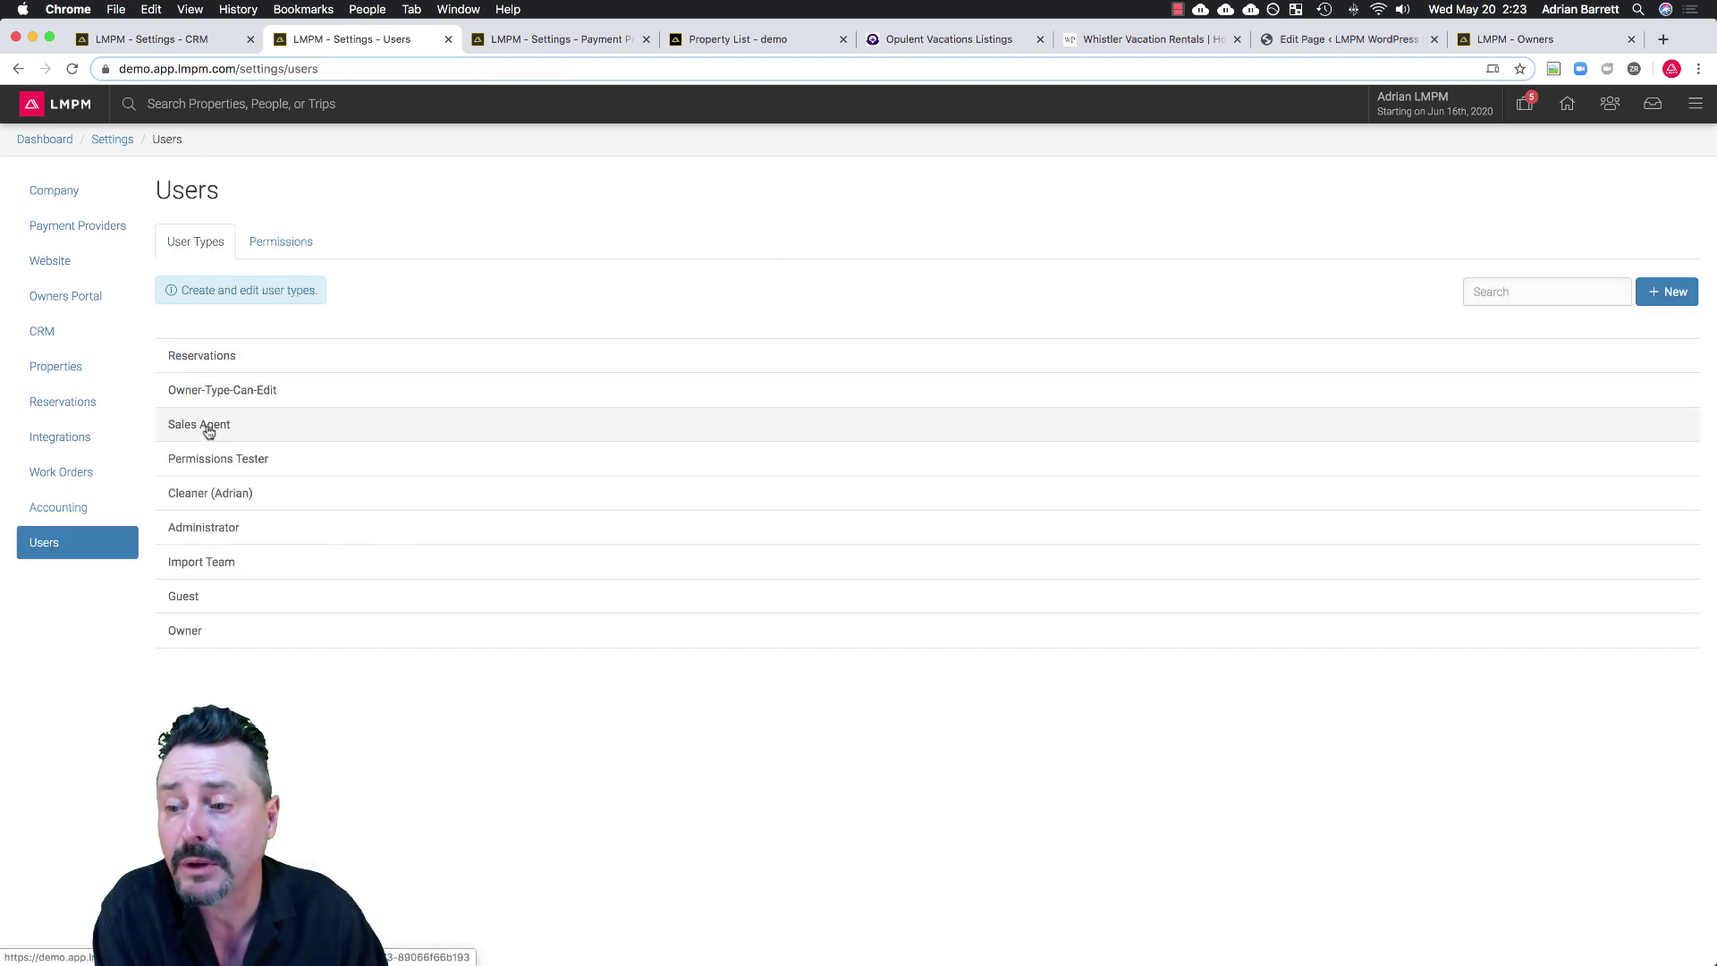
pyautogui.click(245, 504)
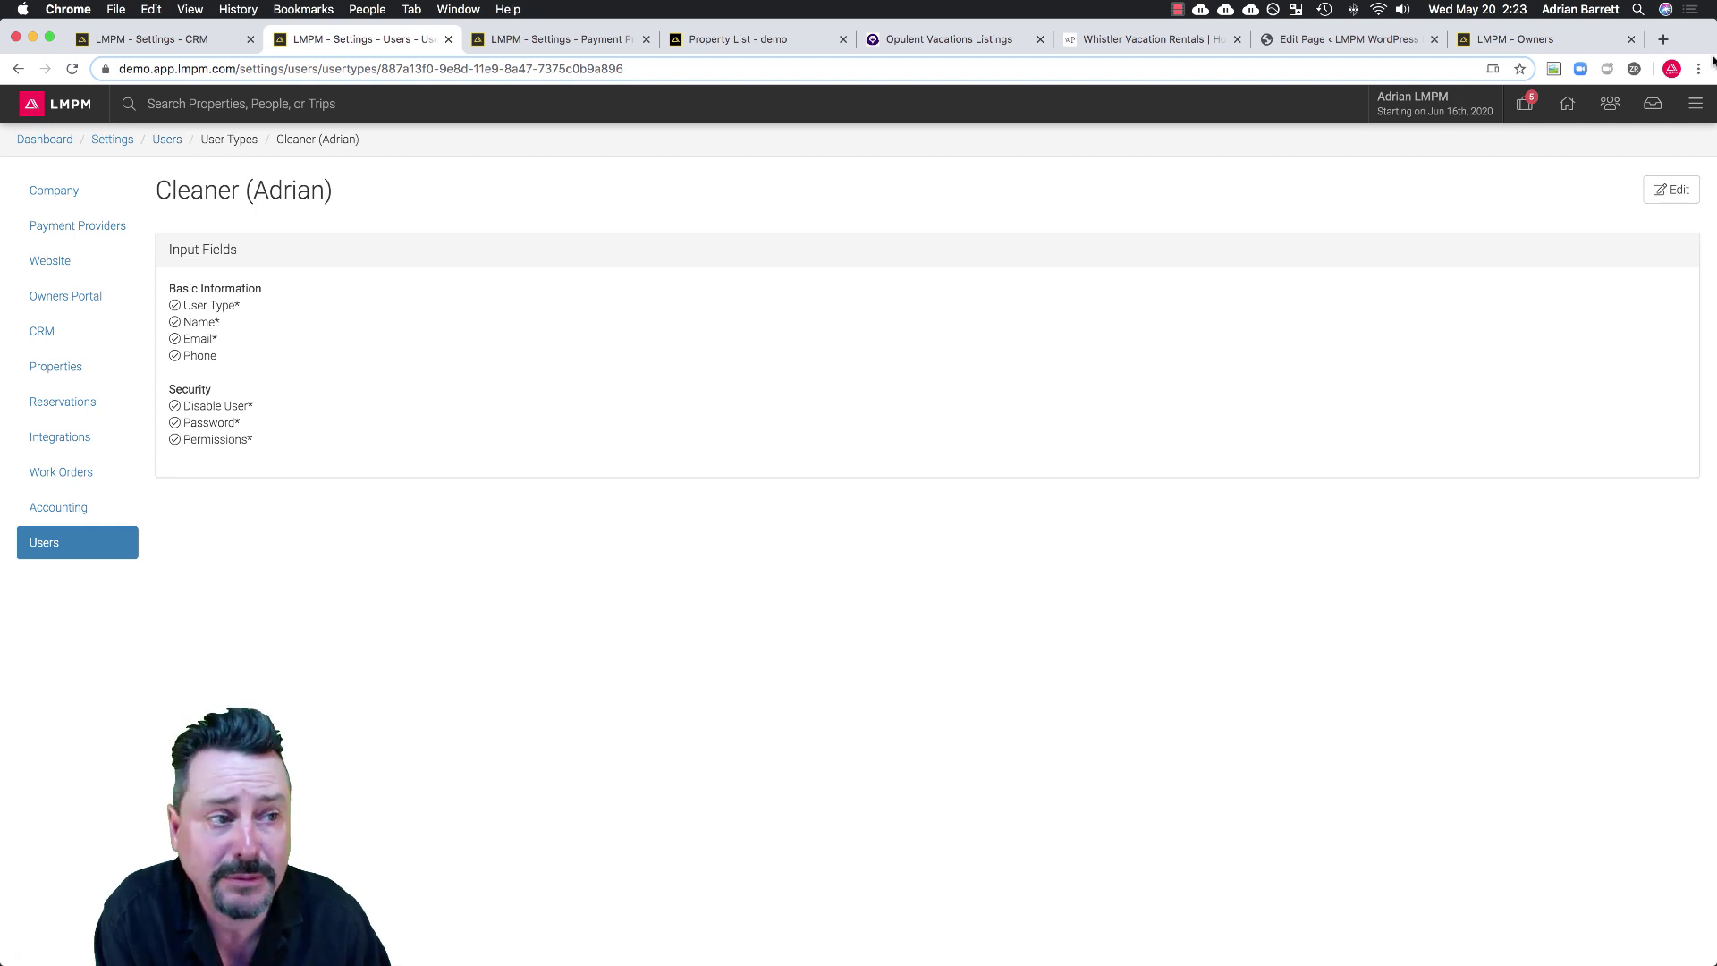
pyautogui.click(1674, 189)
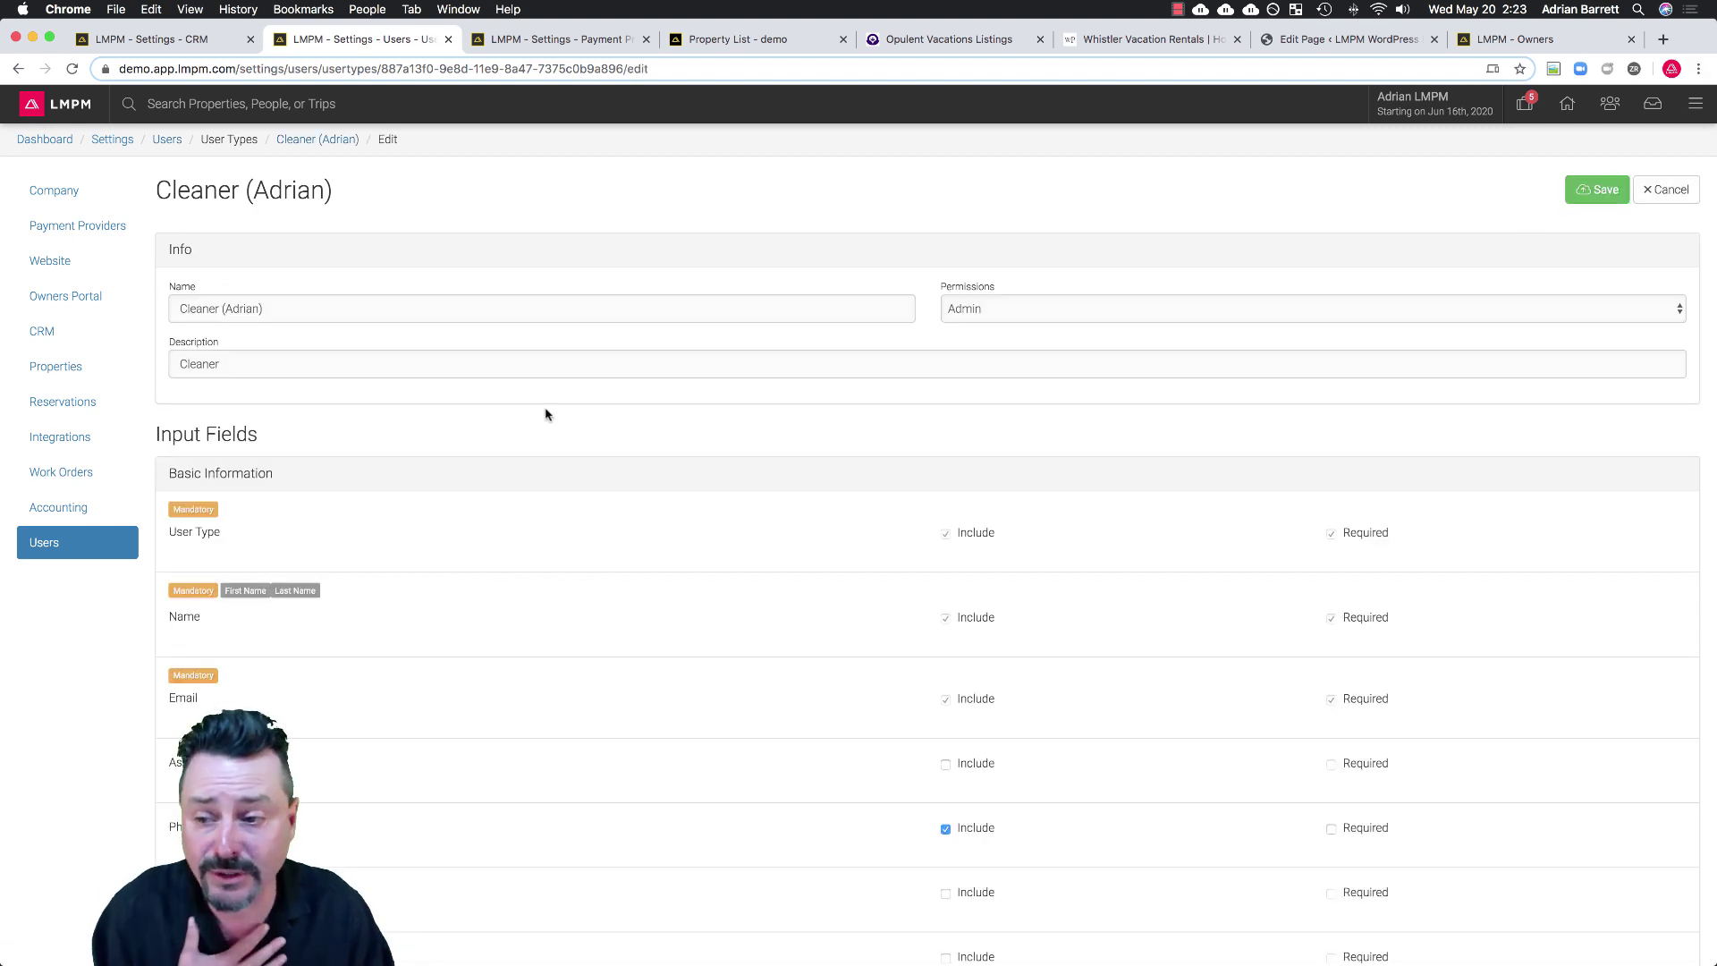
pyautogui.scroll(-12, 497, 424)
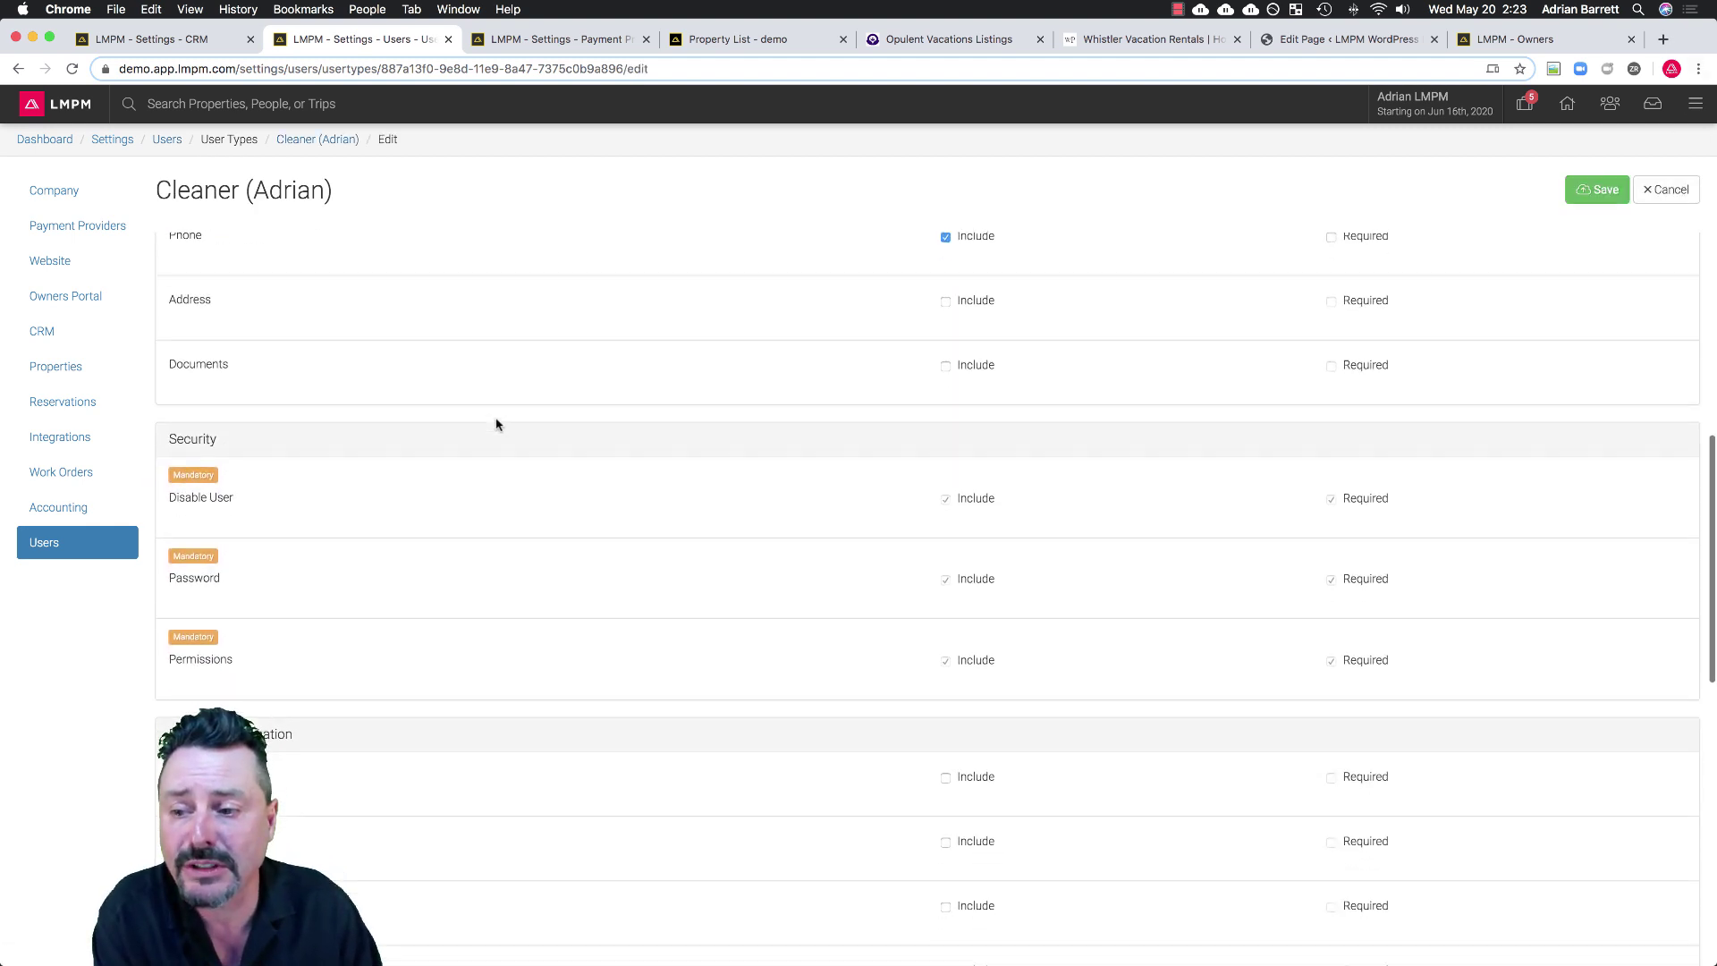
pyautogui.scroll(12, 498, 424)
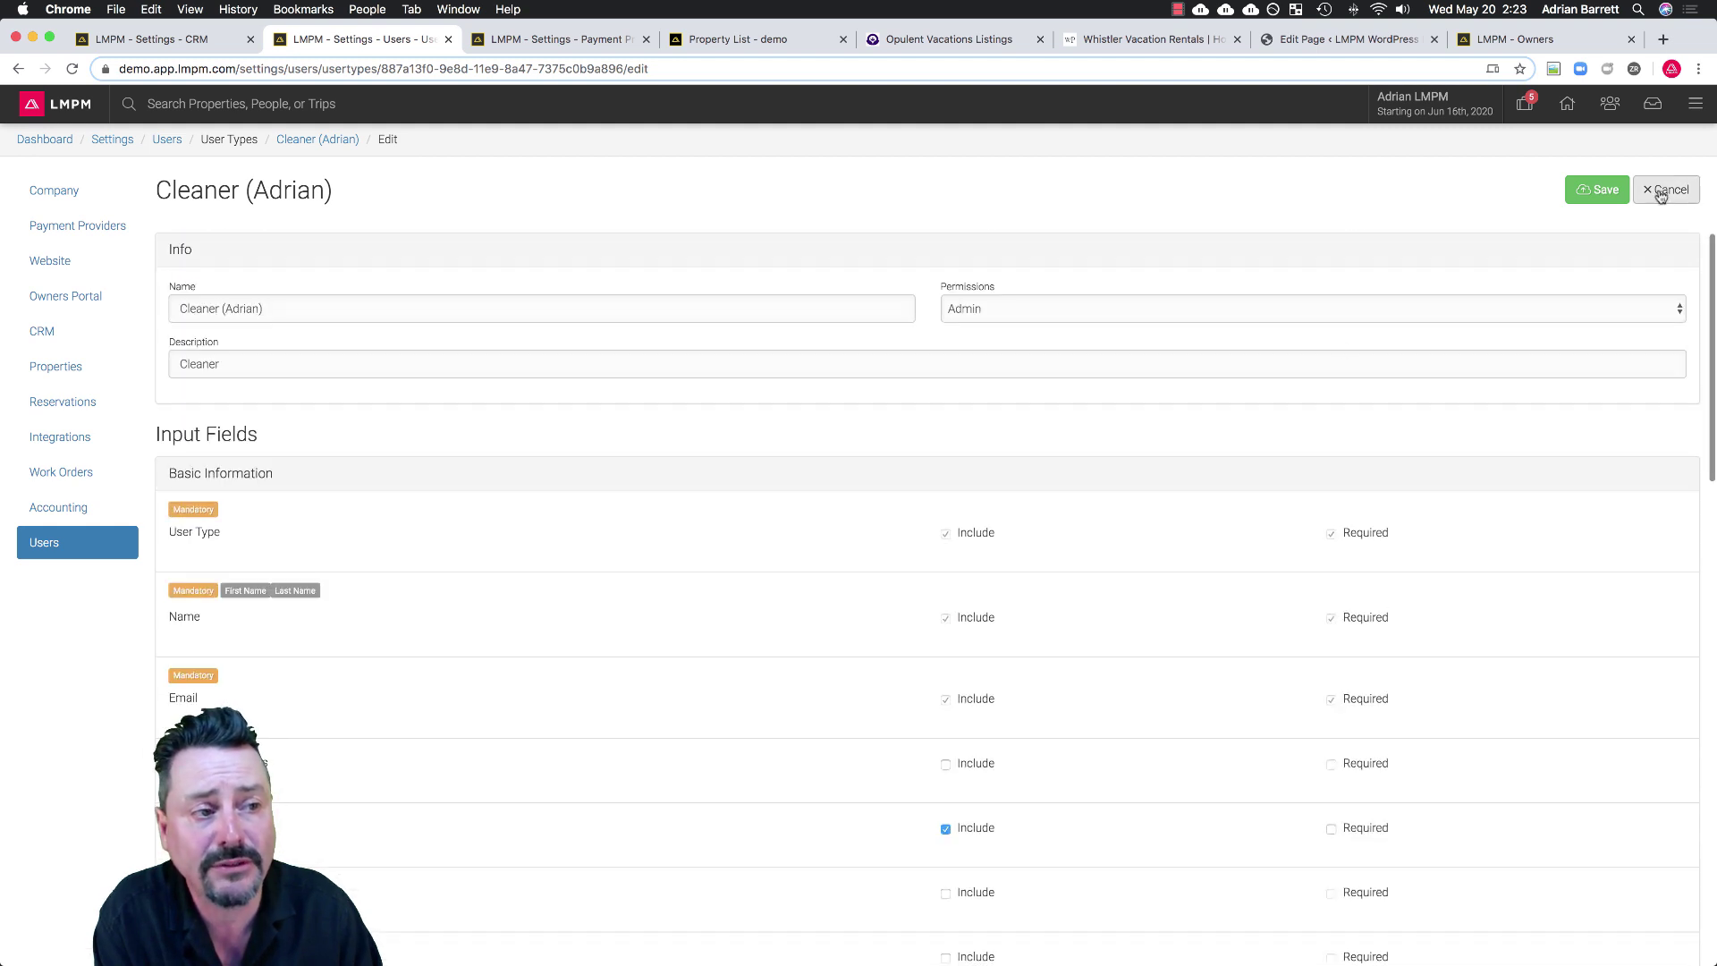
pyautogui.click(1667, 191)
pyautogui.click(166, 139)
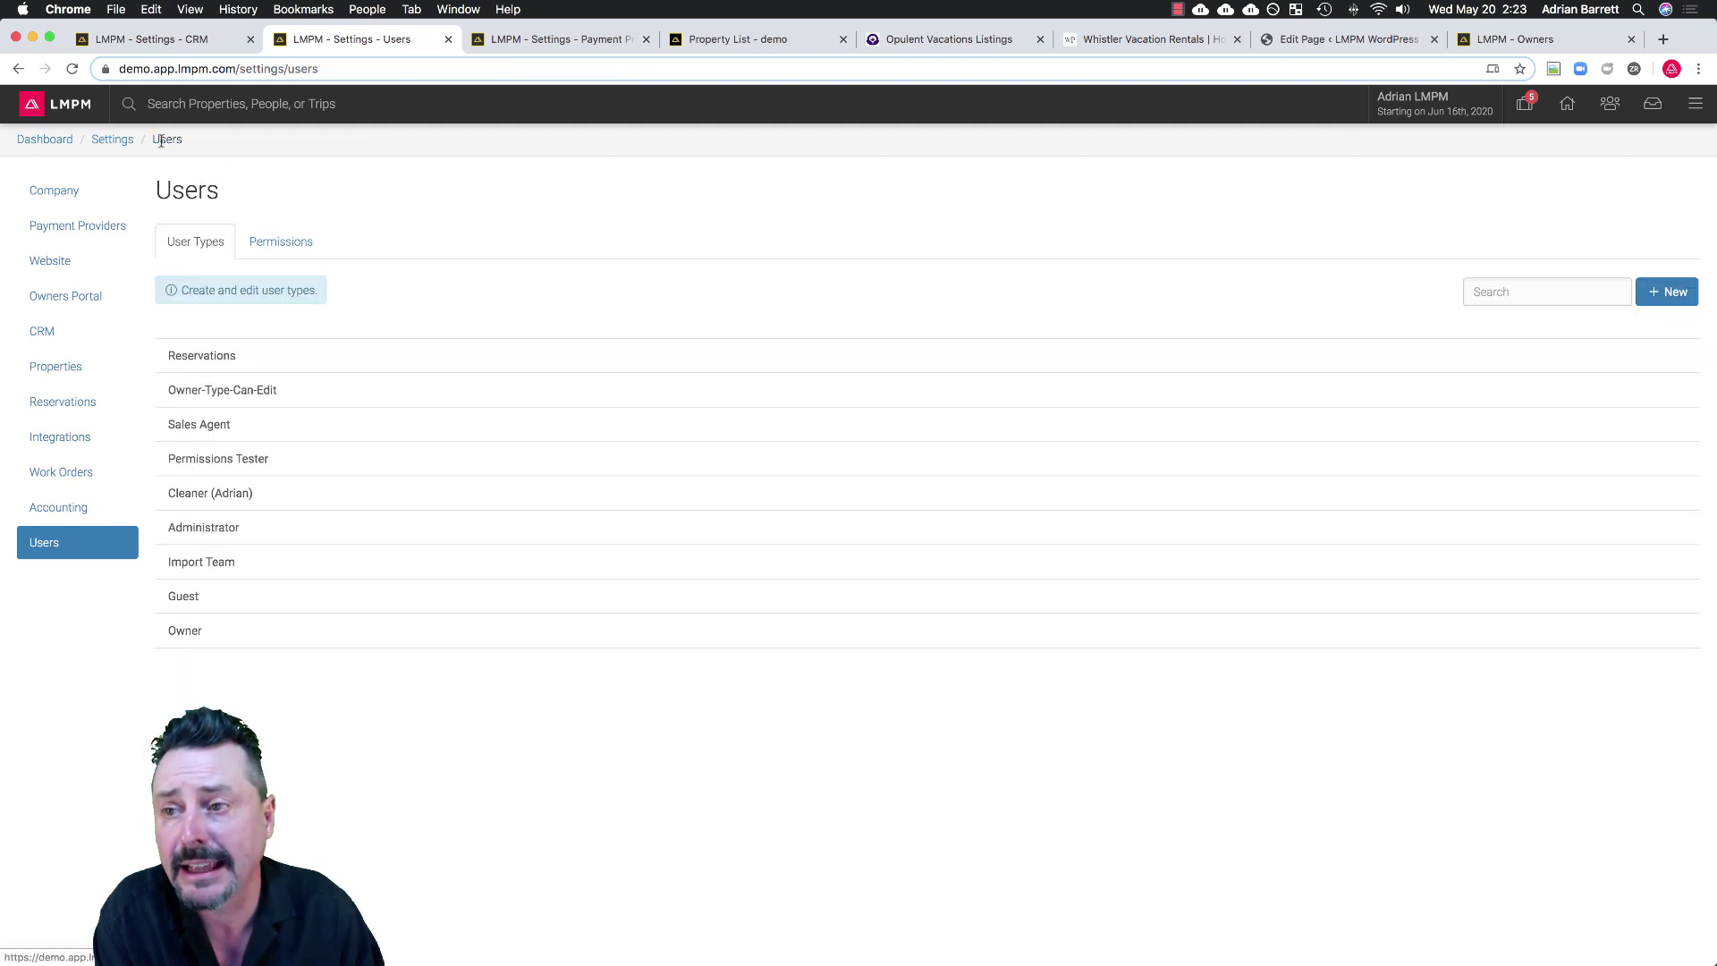
# Review the user permissions granted to the Cleaner role.
pyautogui.click(275, 247)
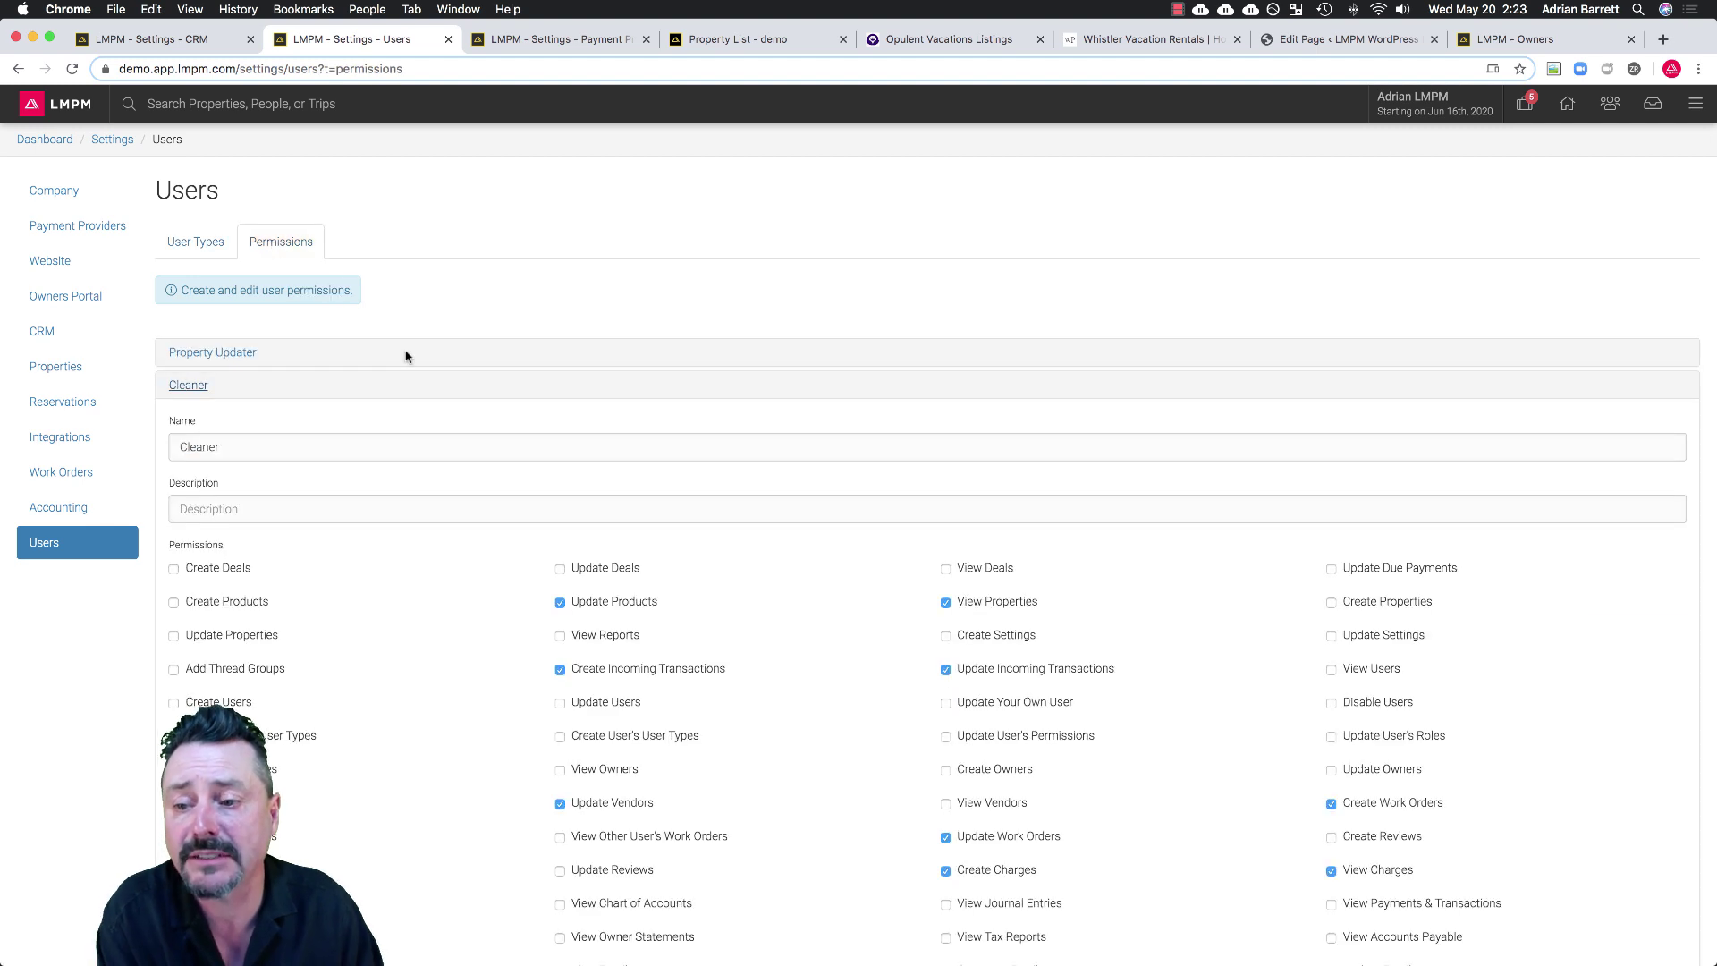
pyautogui.scroll(-5, 405, 356)
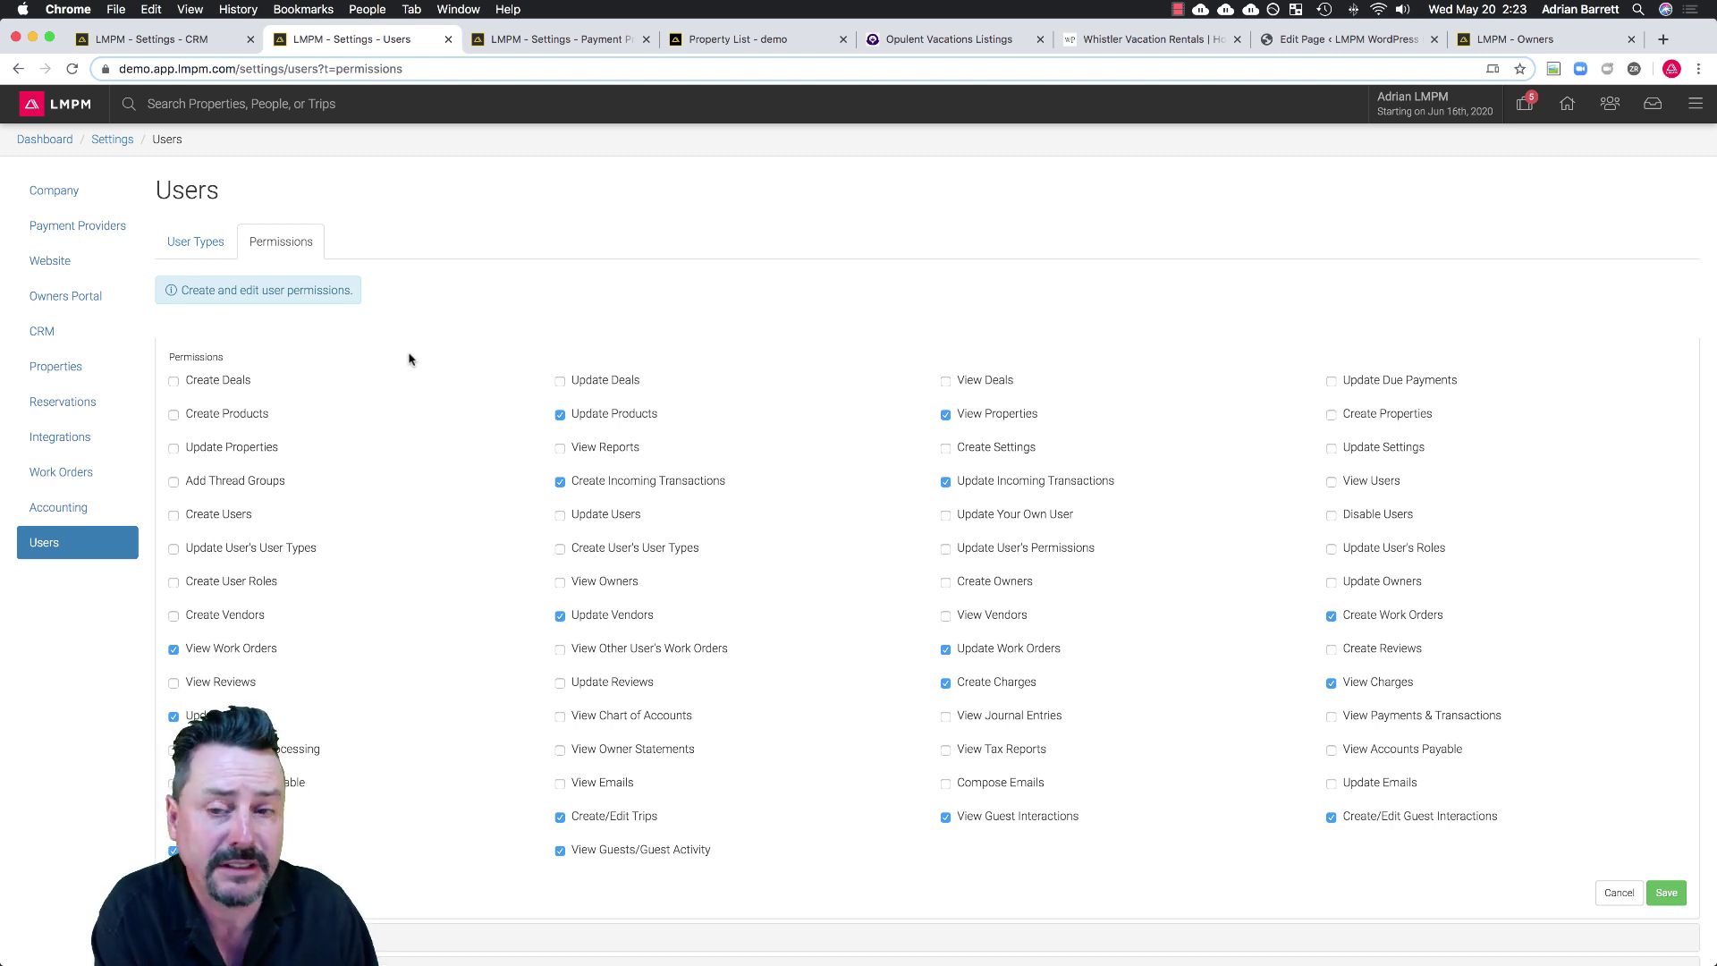
pyautogui.scroll(5, 407, 356)
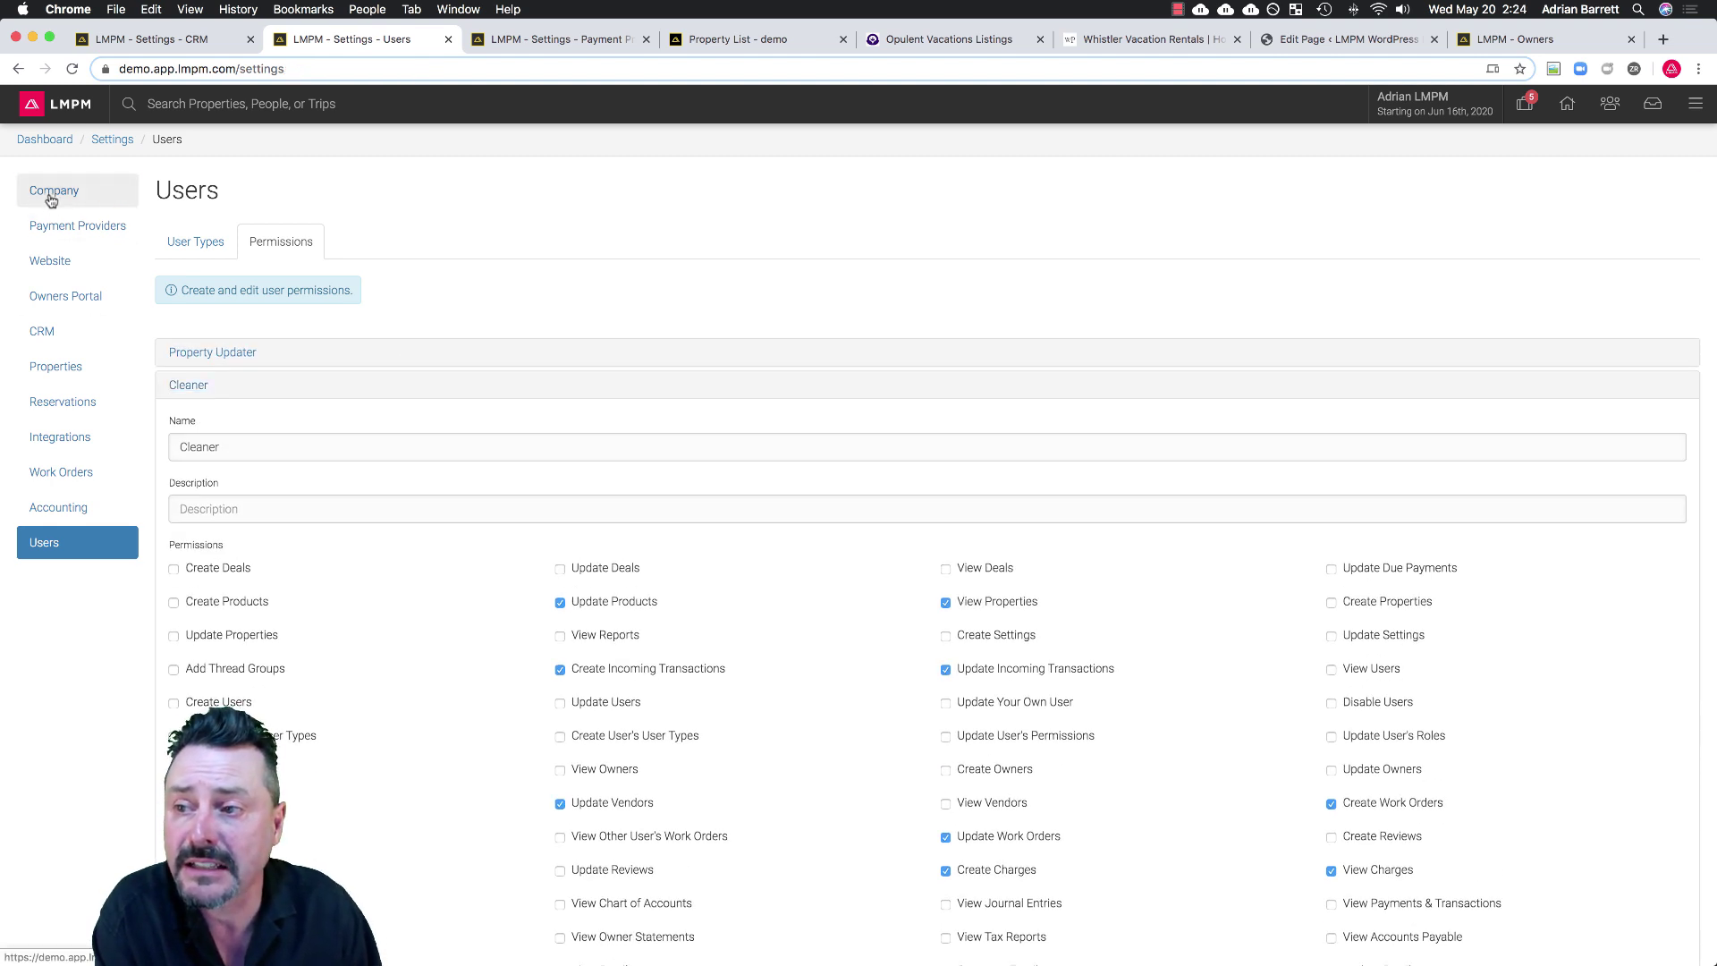
# Go through every settings section in order from Company to Users and return to the Company settings.
pyautogui.click(52, 197)
pyautogui.click(46, 227)
pyautogui.click(44, 258)
pyautogui.click(46, 293)
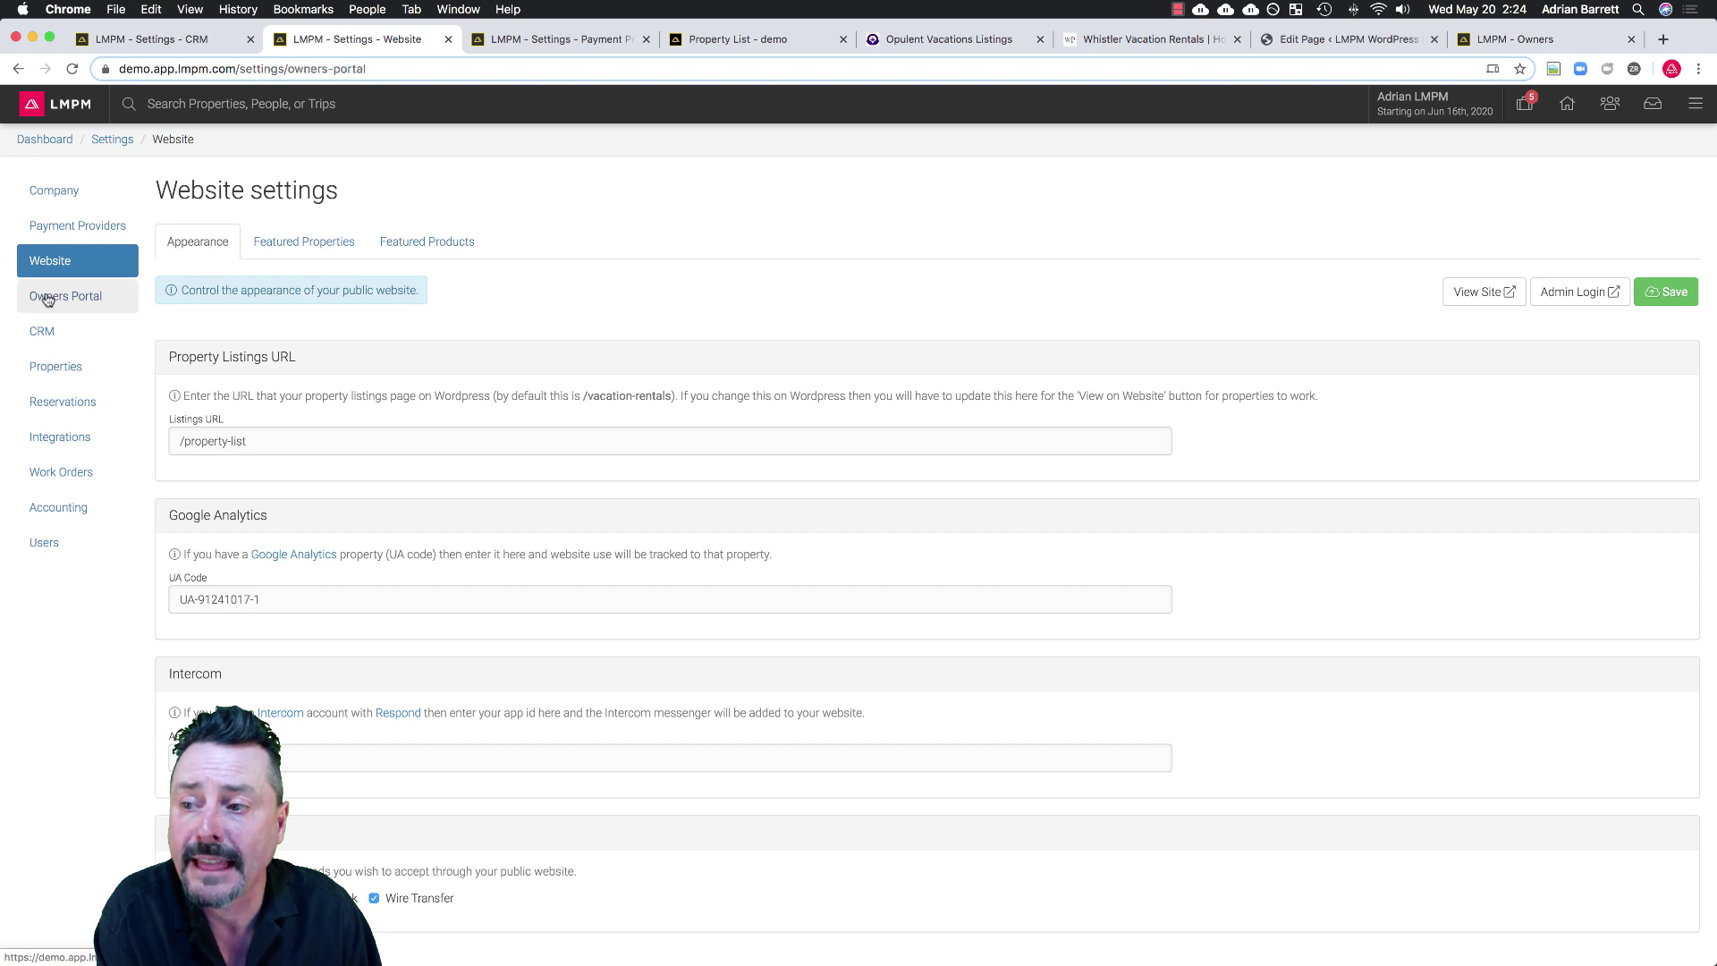
pyautogui.click(44, 332)
pyautogui.click(55, 367)
pyautogui.click(57, 402)
pyautogui.click(61, 437)
pyautogui.click(62, 471)
pyautogui.click(62, 505)
pyautogui.click(45, 545)
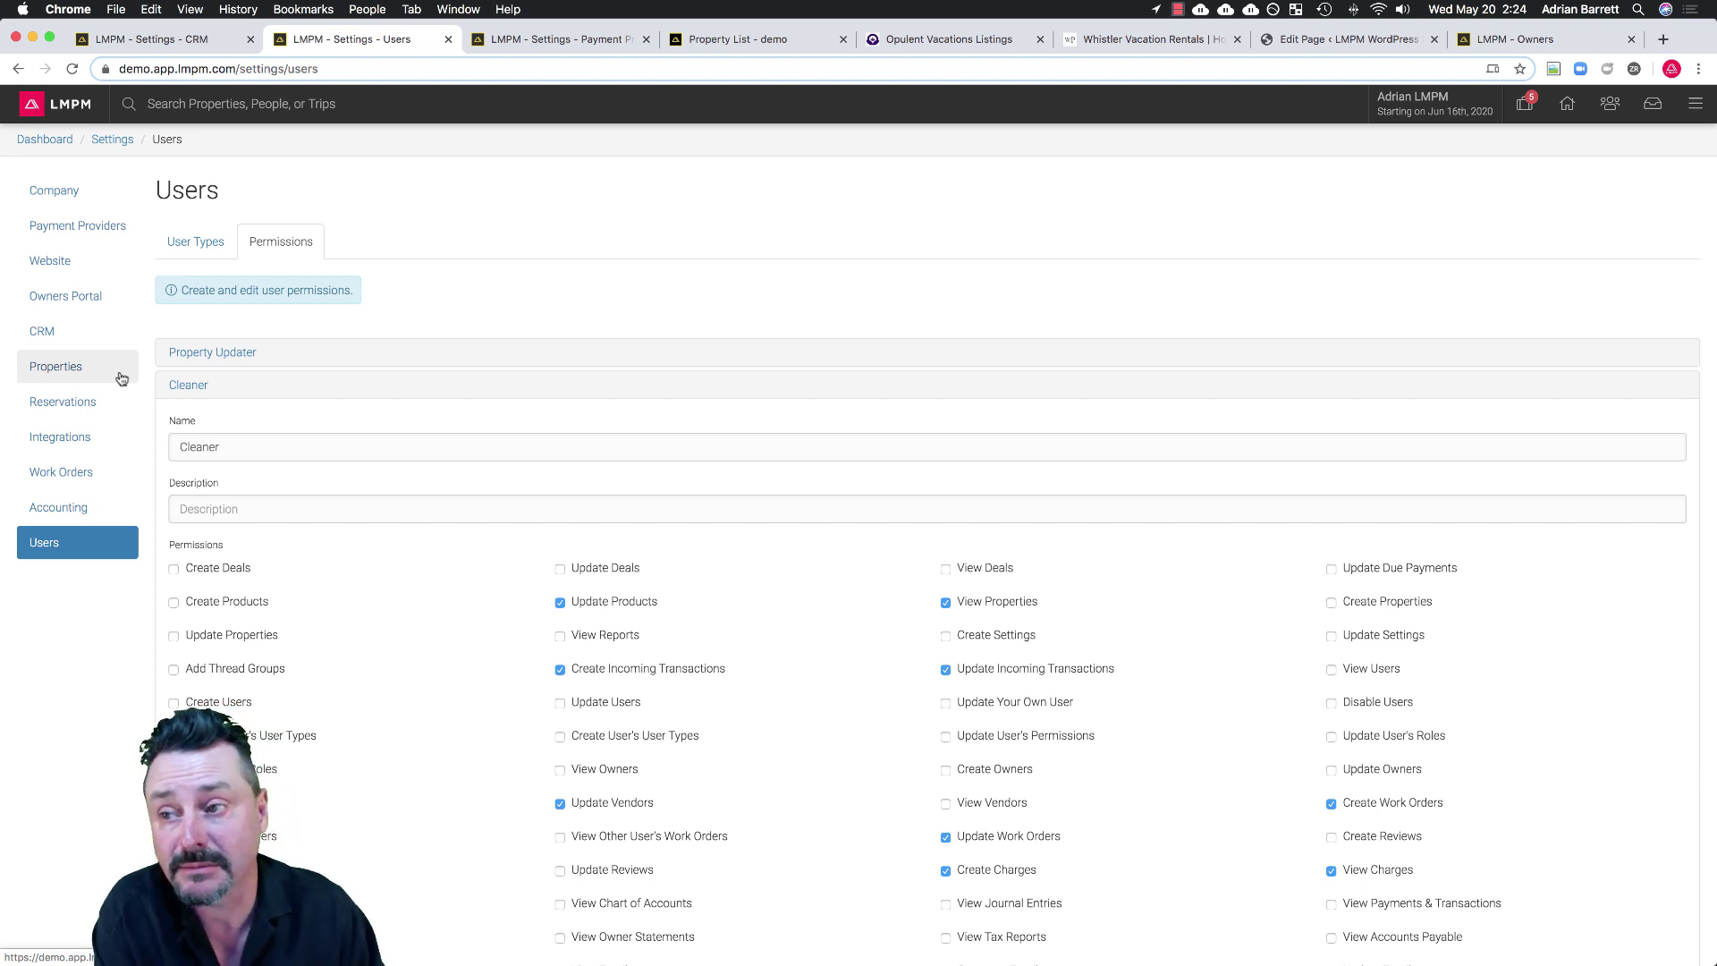
pyautogui.click(54, 191)
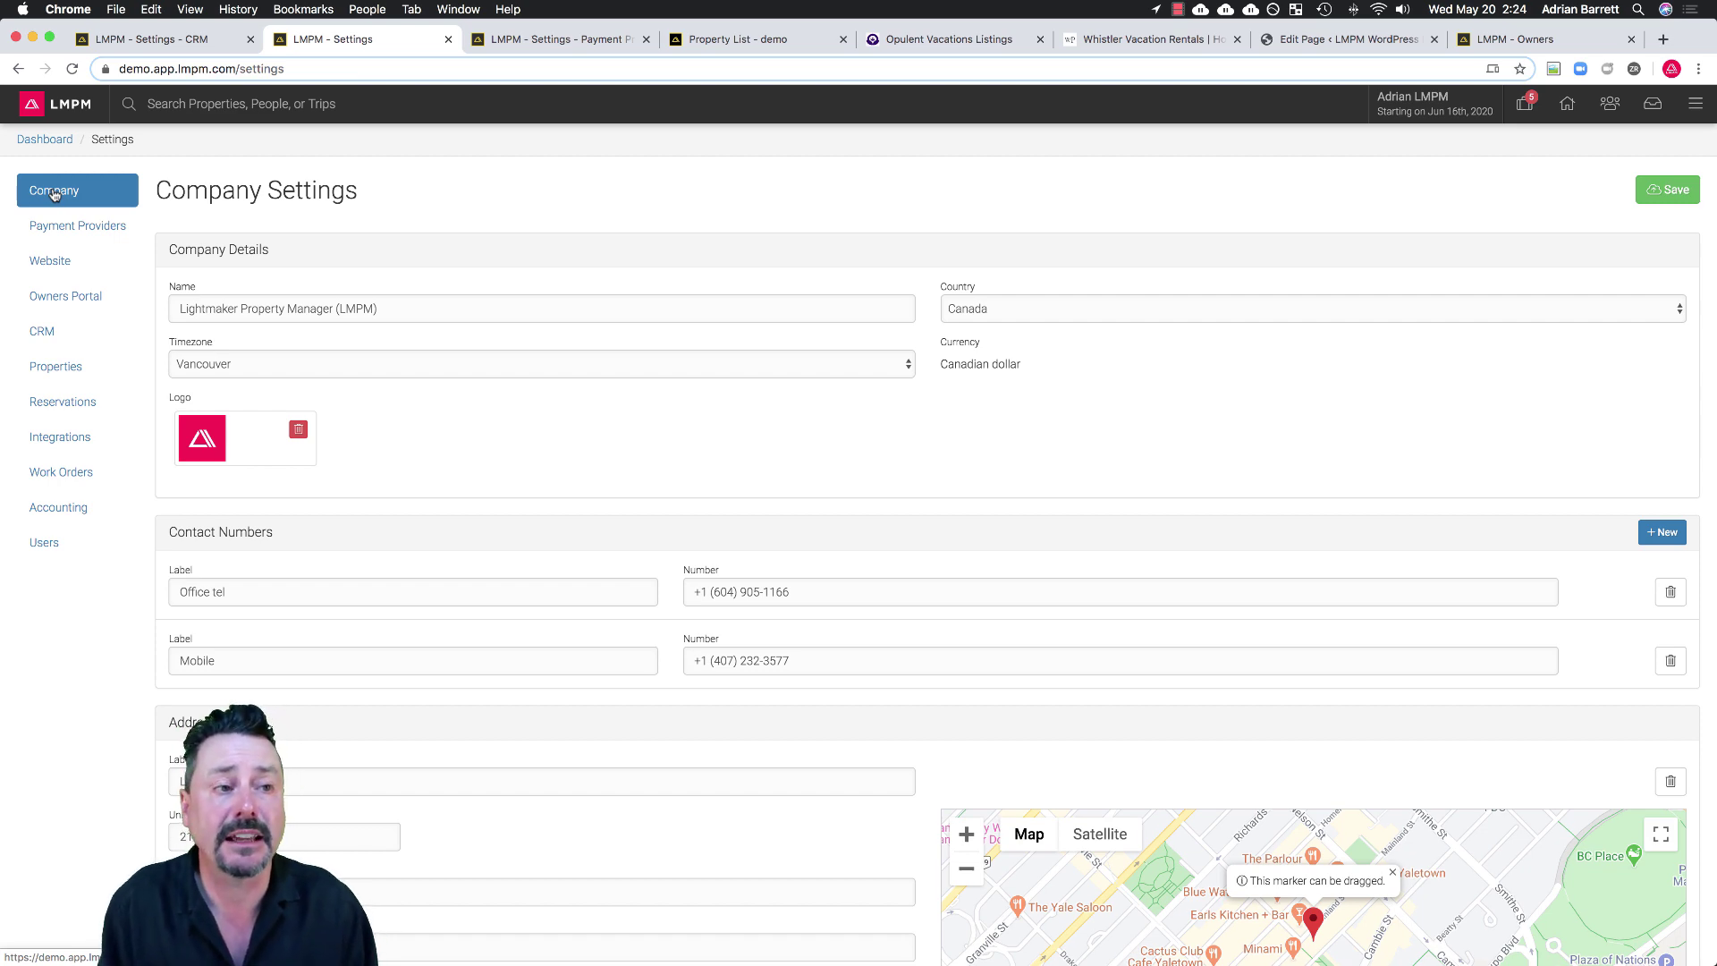
# Open the availability calendar of all properties.
pyautogui.click(1567, 109)
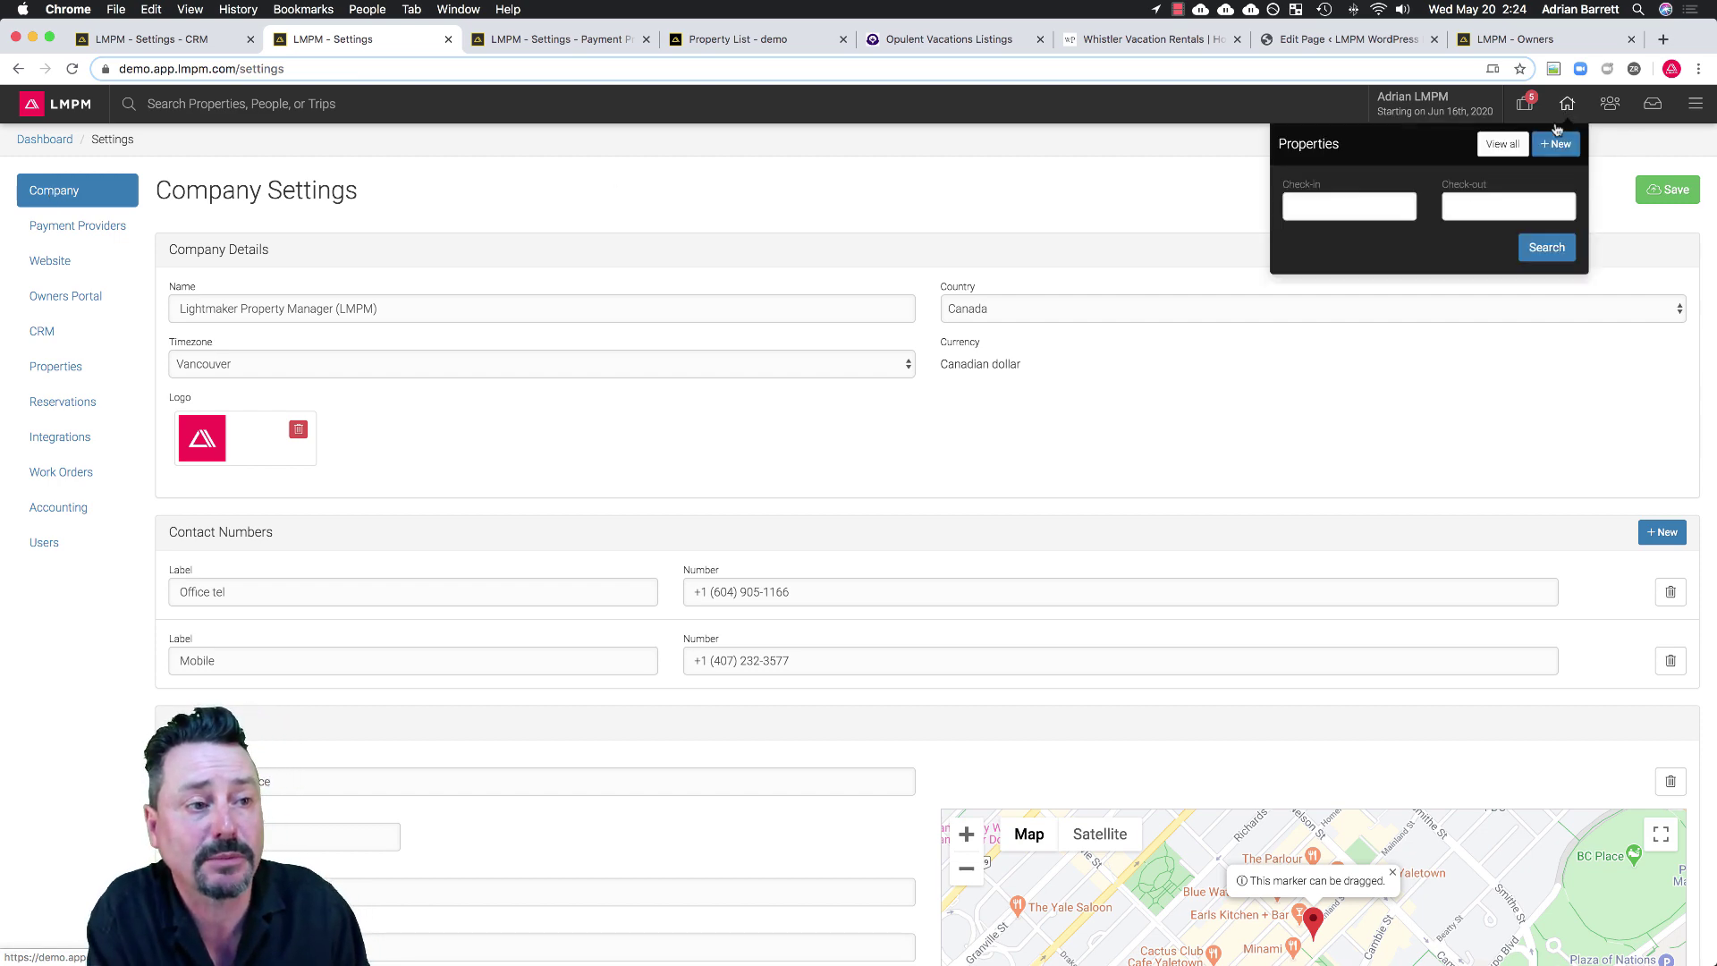
pyautogui.click(1506, 146)
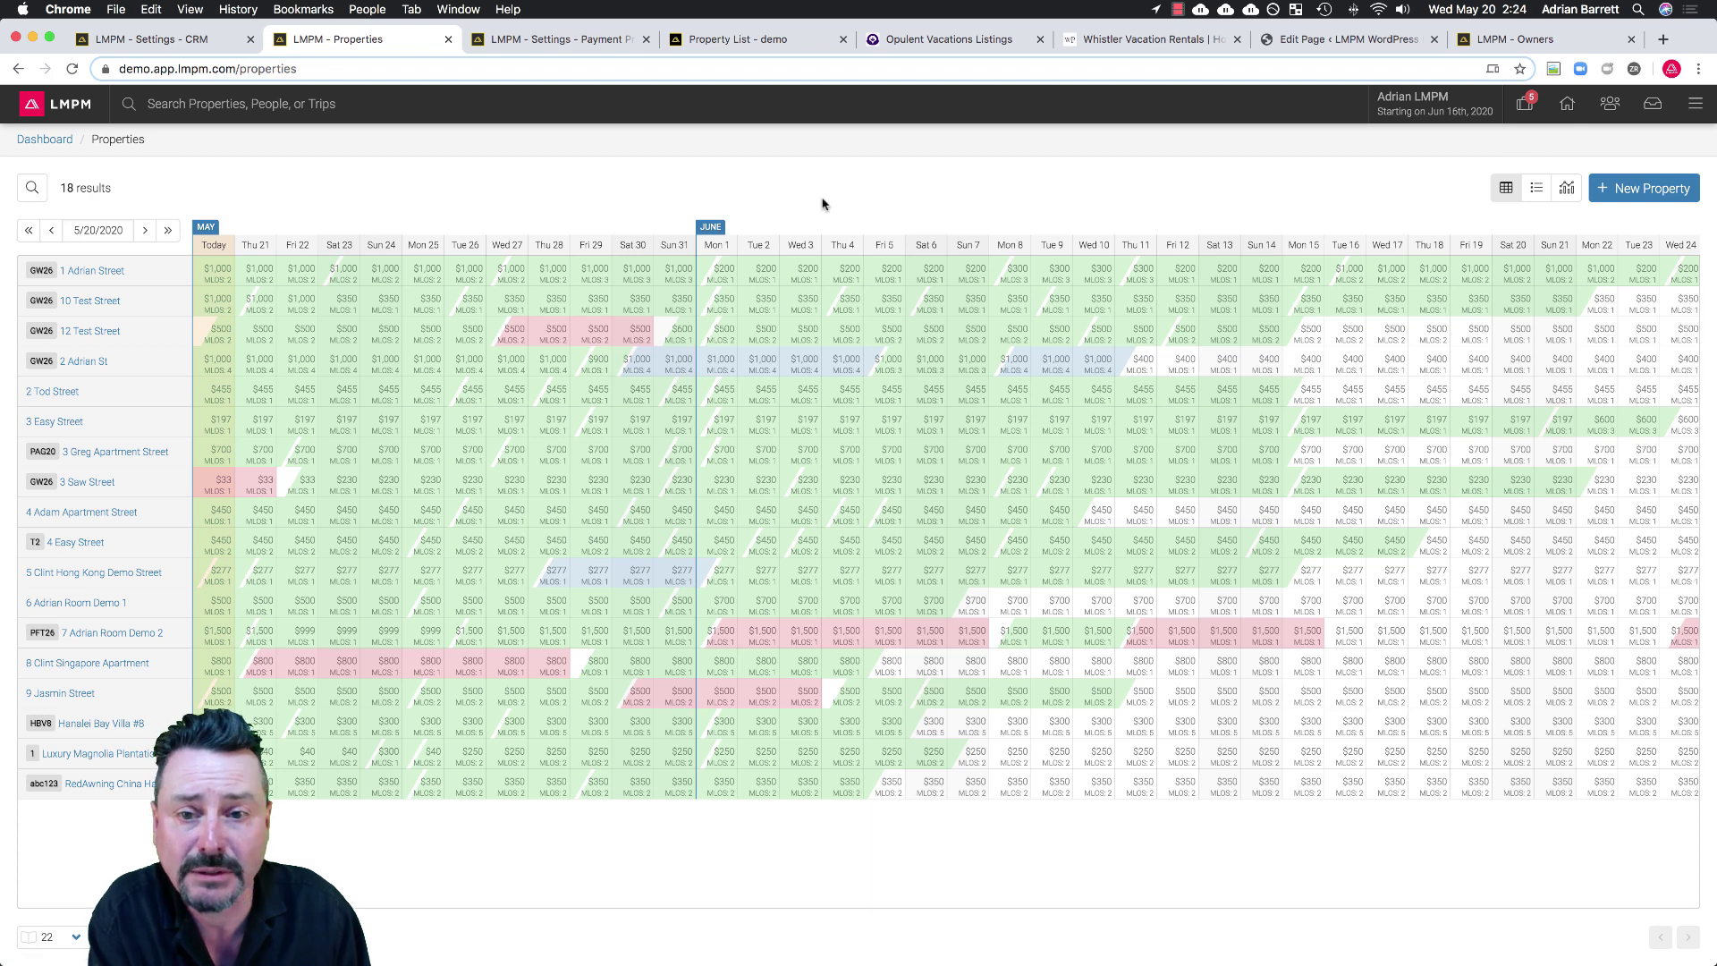
# Open the first property in the calendar for editing and review its listing info, location and image sections.
pyautogui.click(93, 271)
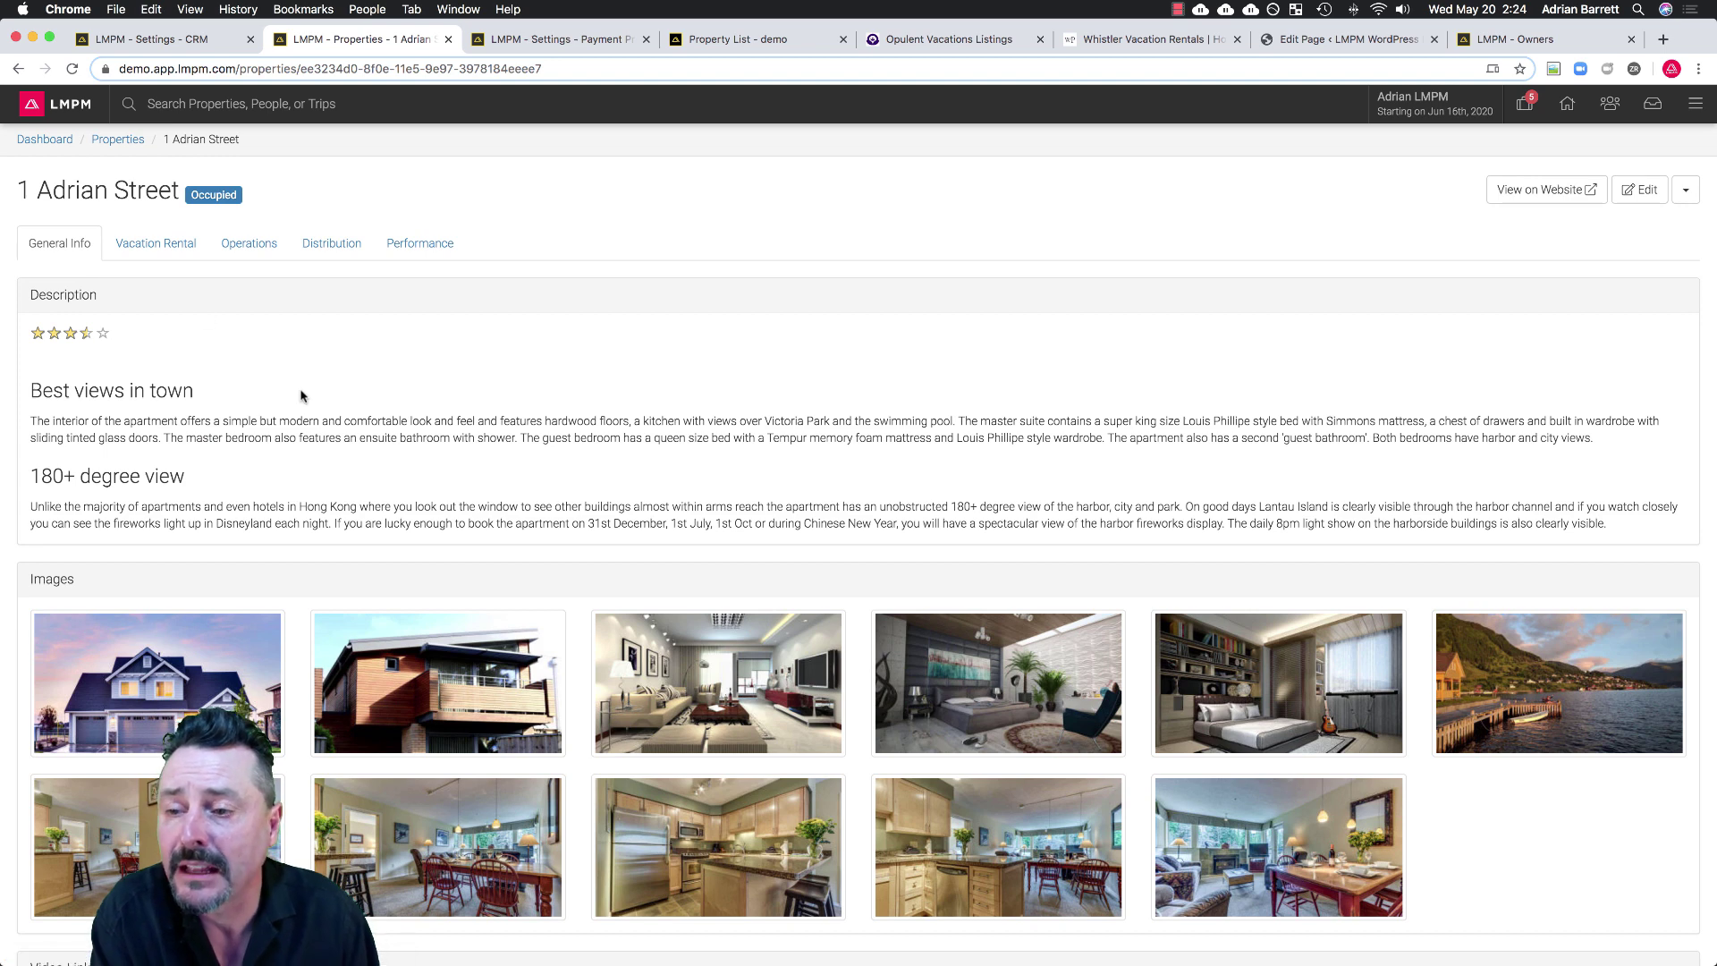
pyautogui.click(1630, 196)
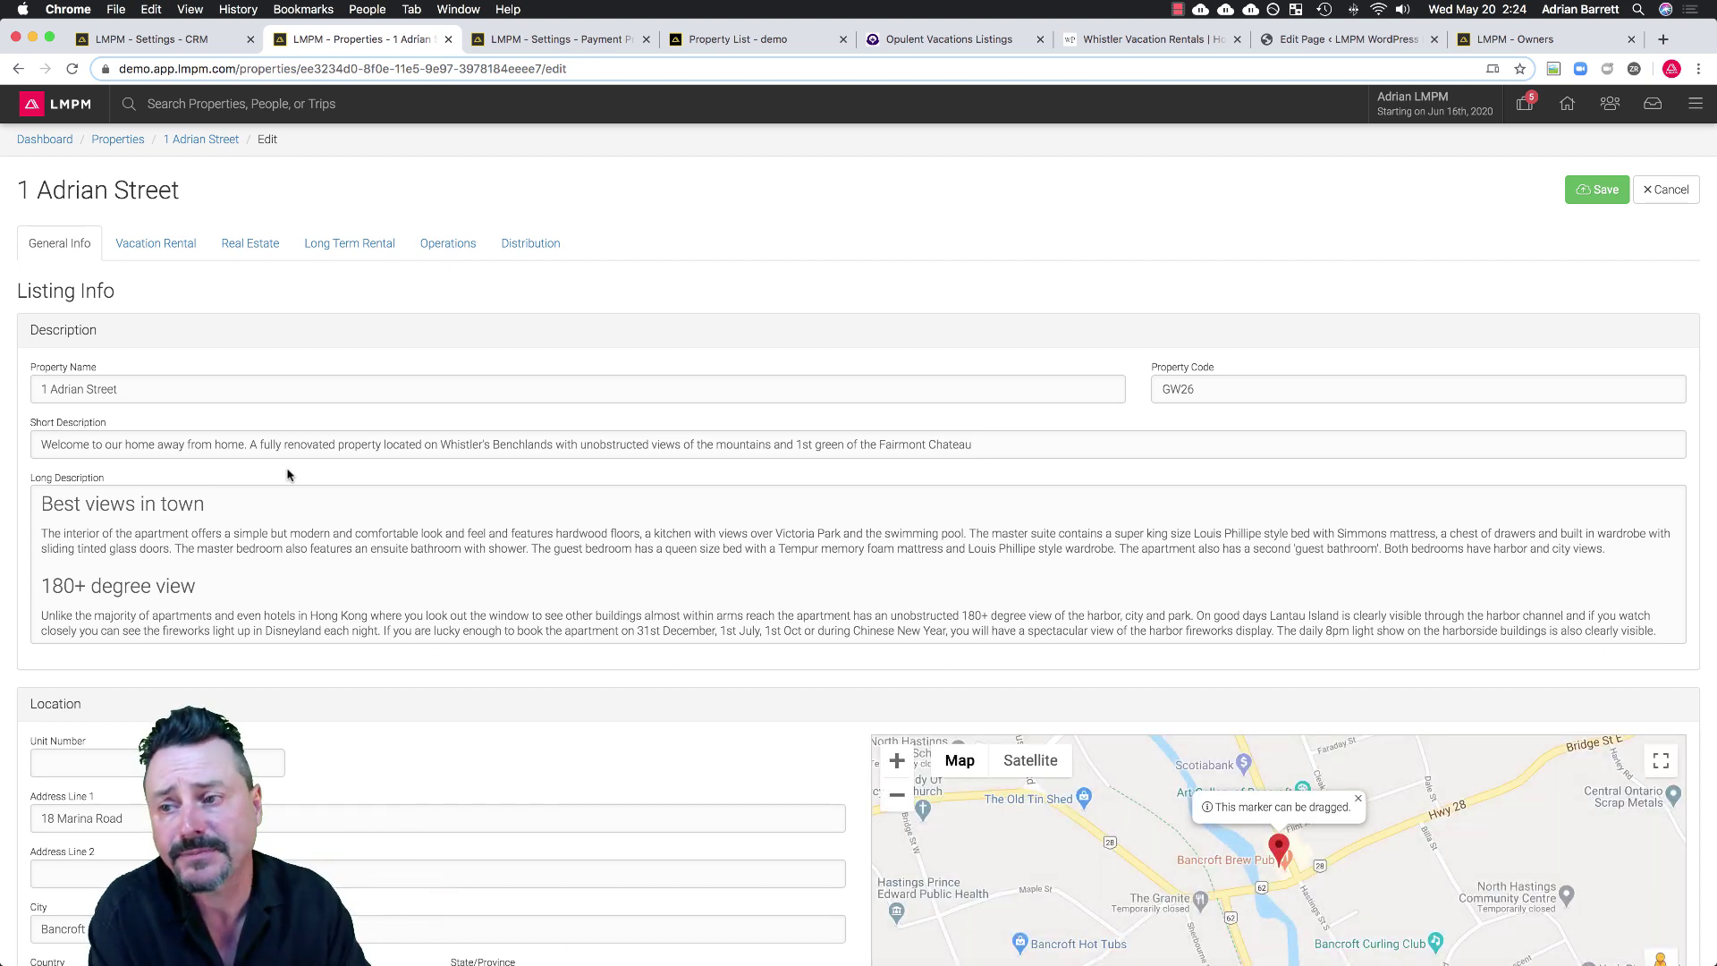
pyautogui.scroll(-6, 288, 474)
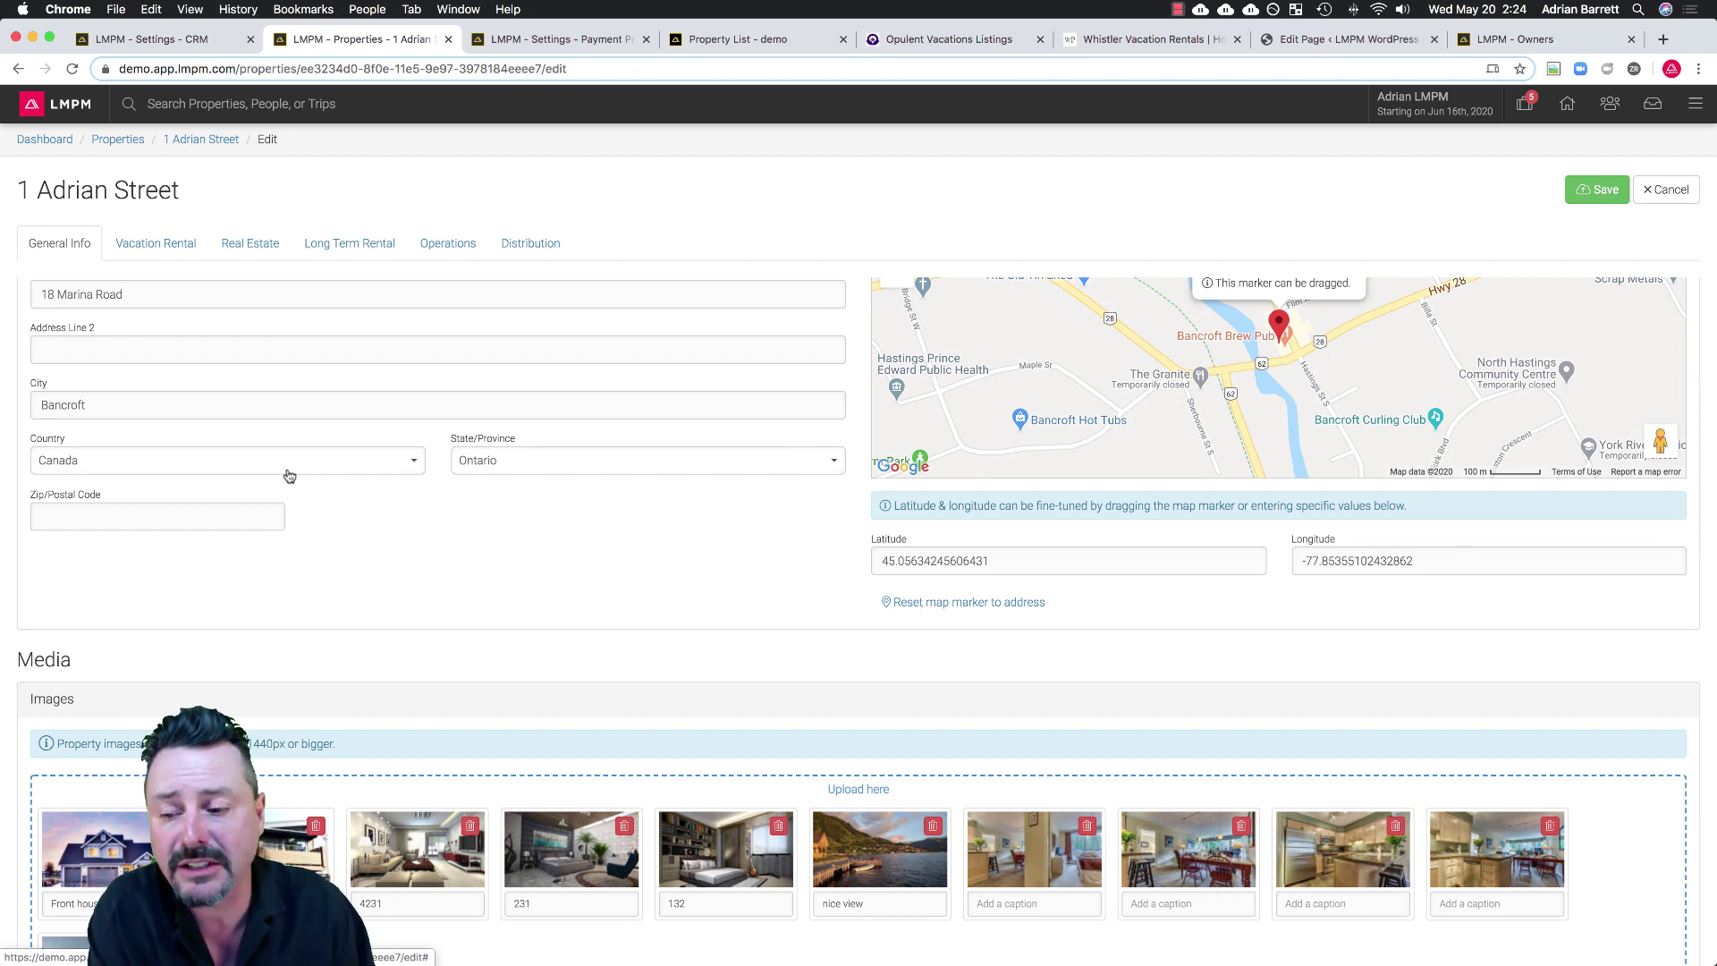
pyautogui.scroll(-6, 289, 475)
pyautogui.scroll(-3, 289, 475)
pyautogui.scroll(4, 288, 474)
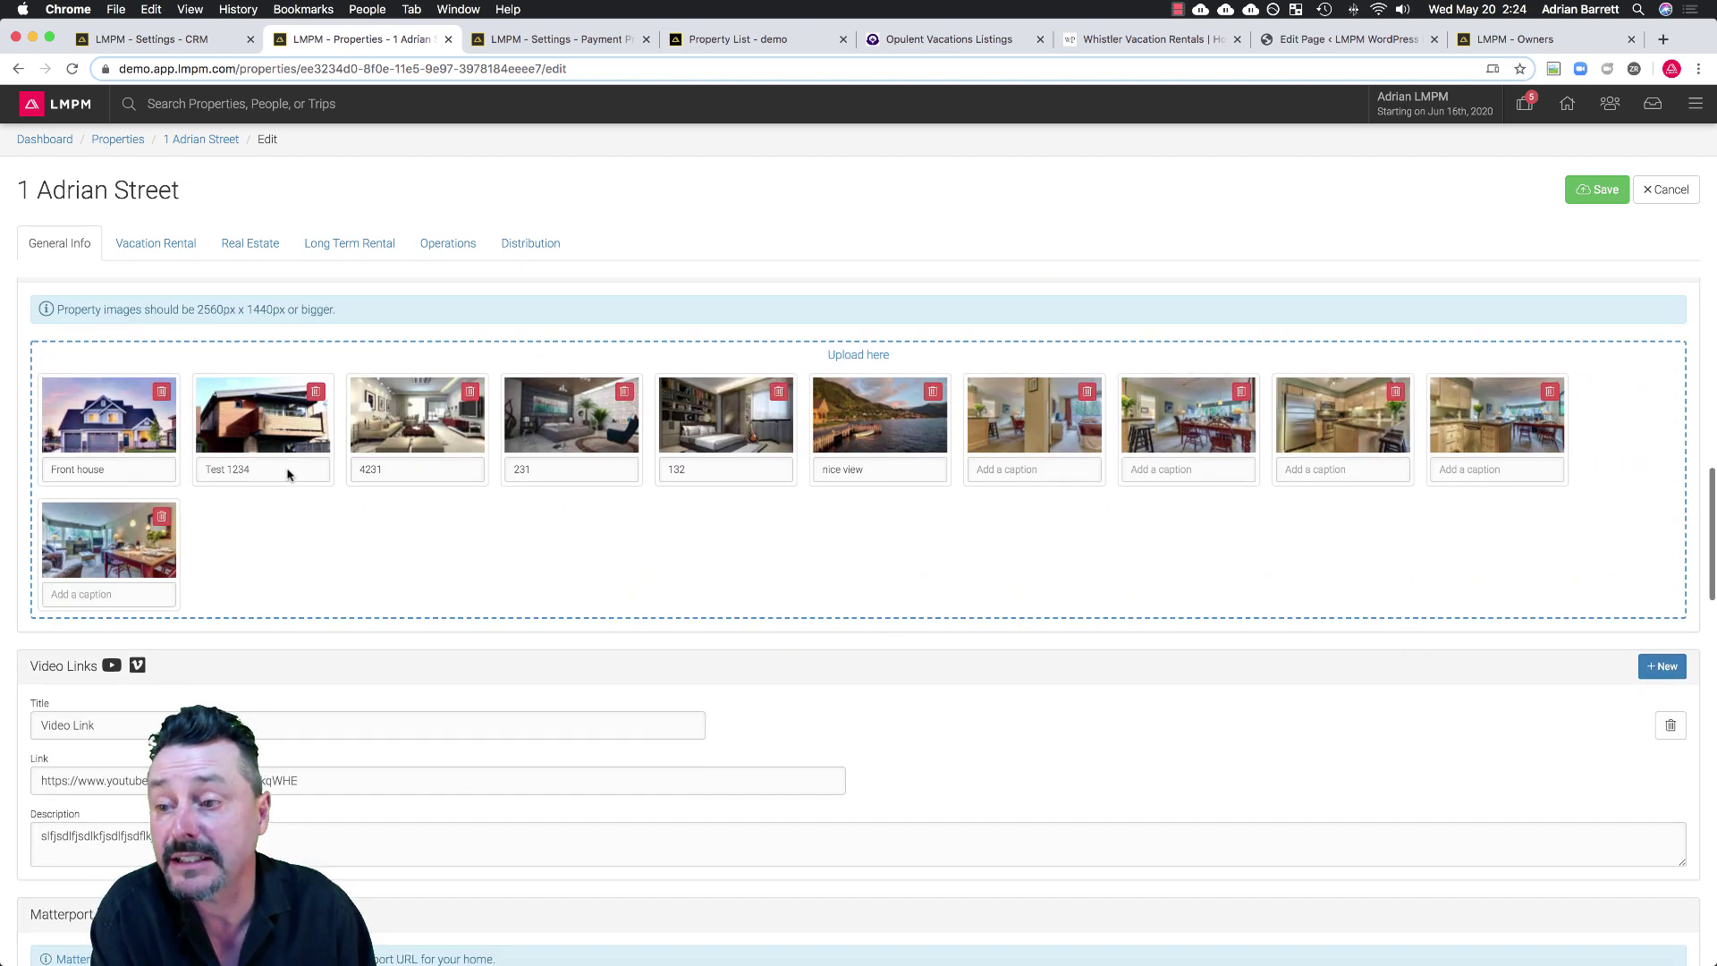
# Upload images GS-303JR161116-008 to 010 from the desktop folder High-Res-Images-GS-303 to the property's images, resizing the browser window as needed.
pyautogui.moveTo(1686, 41); pyautogui.dragTo(1, 313)
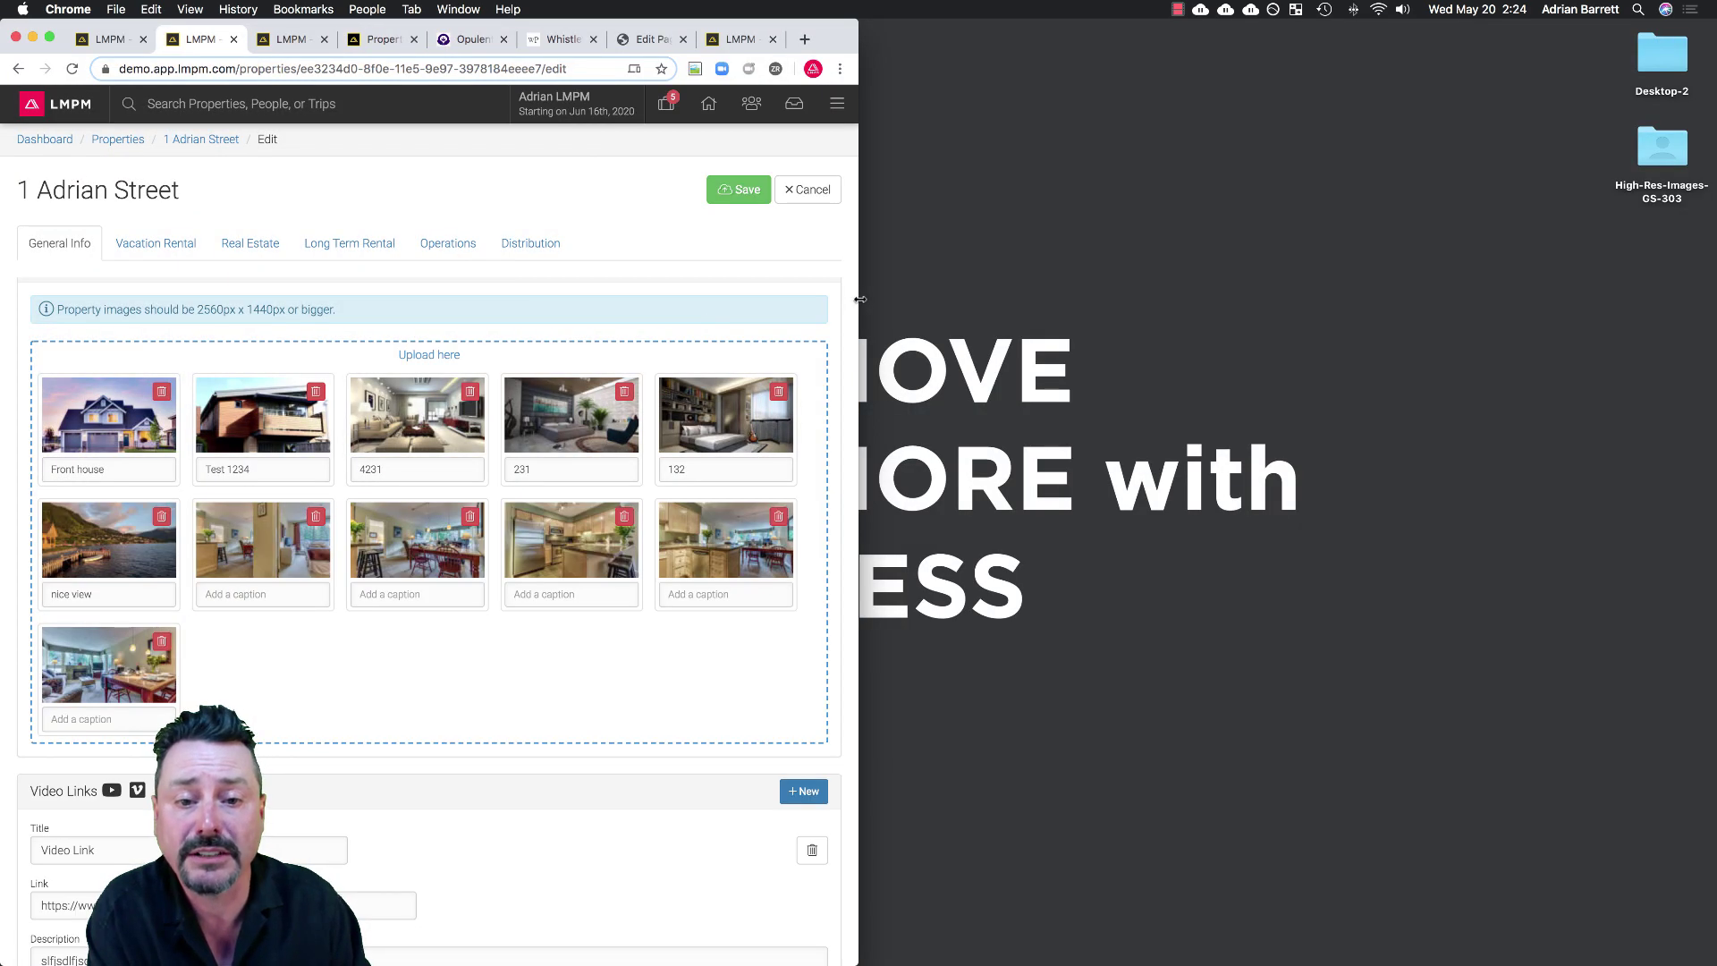
pyautogui.moveTo(862, 298); pyautogui.dragTo(1361, 260)
pyautogui.doubleClick(1663, 148)
pyautogui.click(1633, 163)
pyautogui.keyDown('shift'); pyautogui.click(1633, 194); pyautogui.keyUp('shift')
pyautogui.moveTo(1633, 178); pyautogui.dragTo(869, 586)
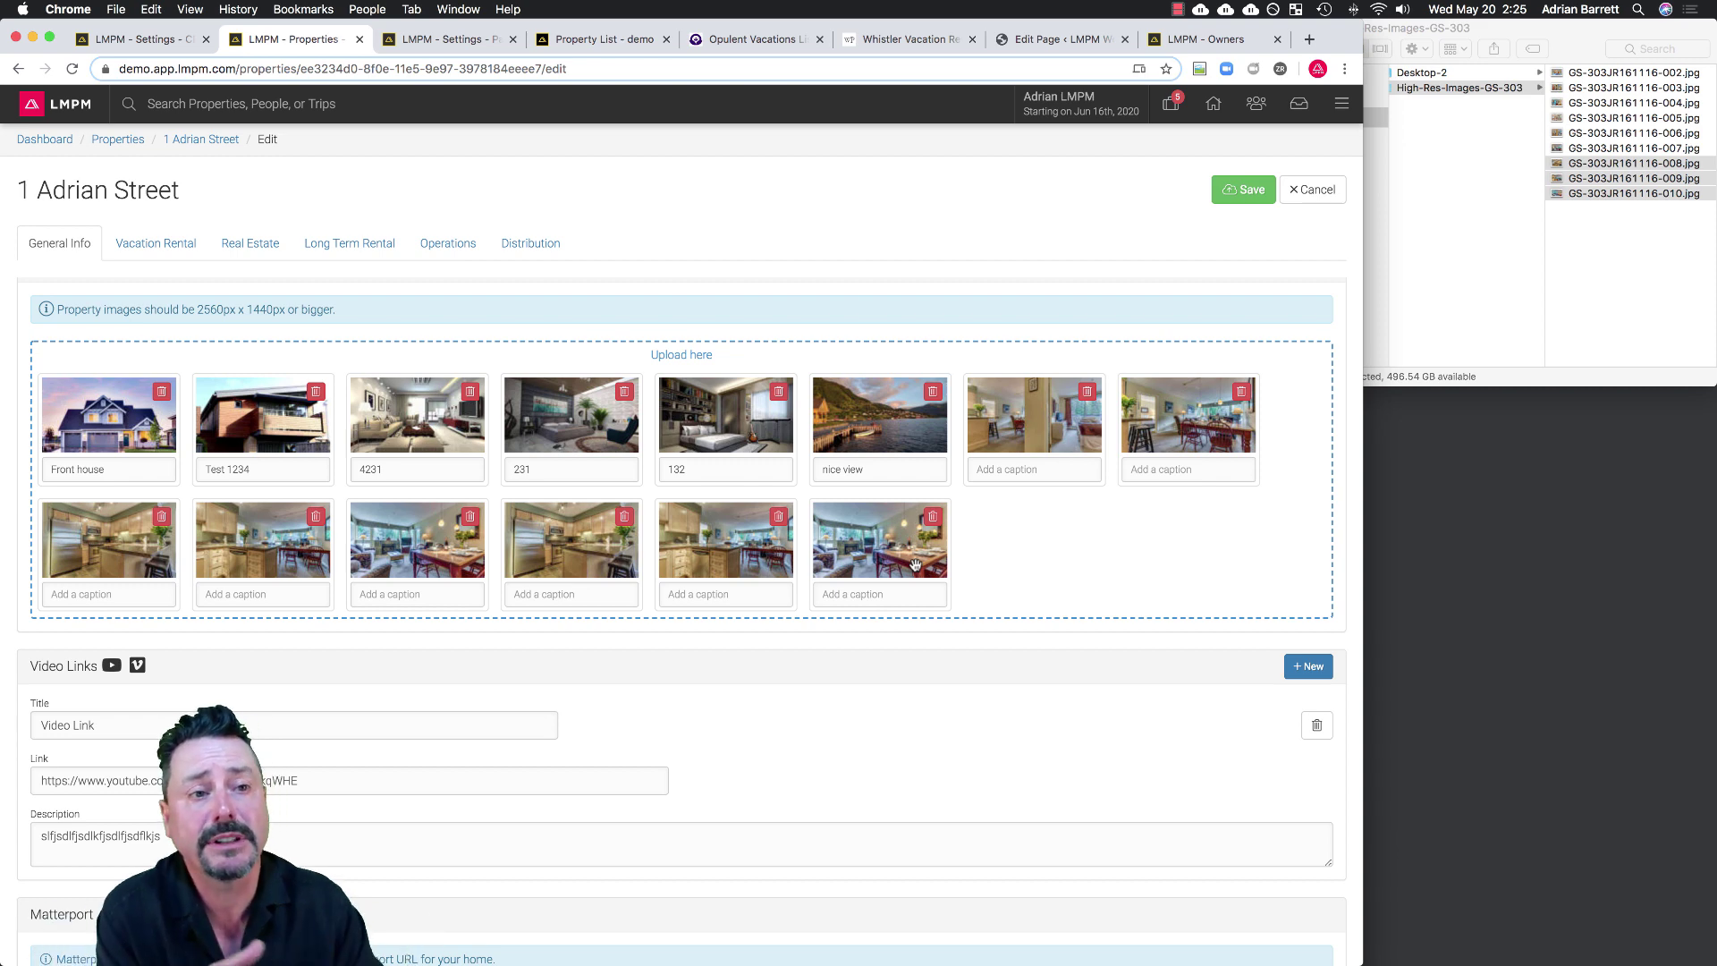
pyautogui.doubleClick(1345, 45)
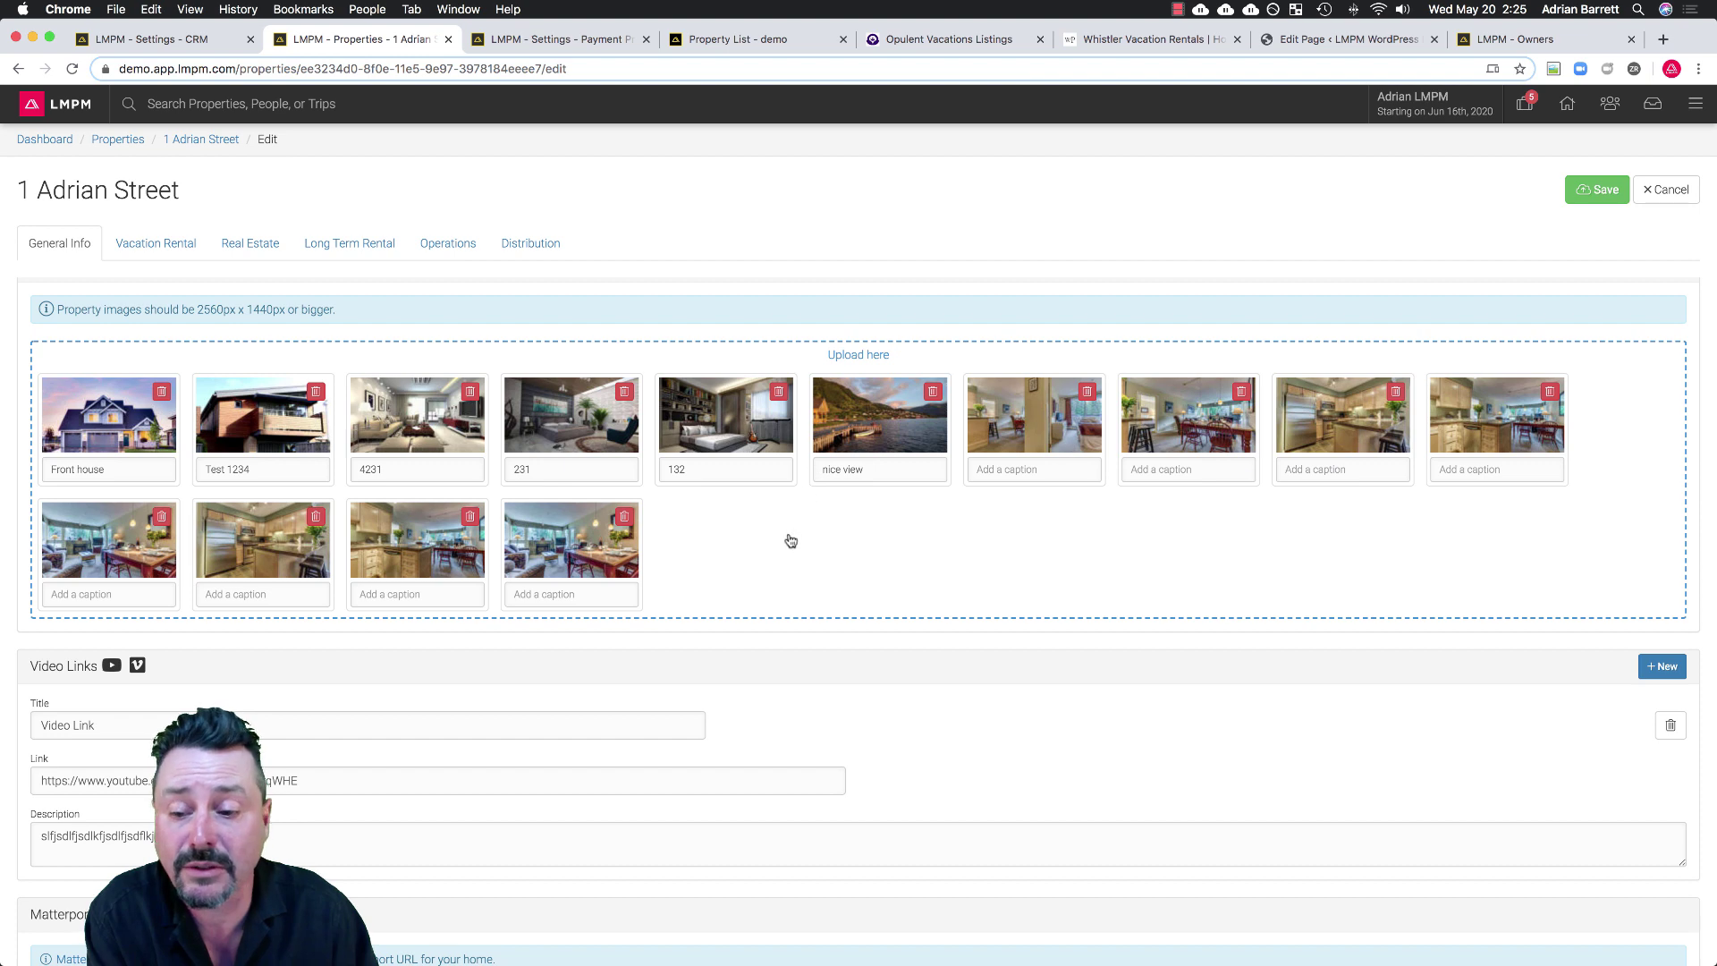
# Add a custom amenity named "New Amenity" to the property's additional amenities.
pyautogui.scroll(-3, 776, 538)
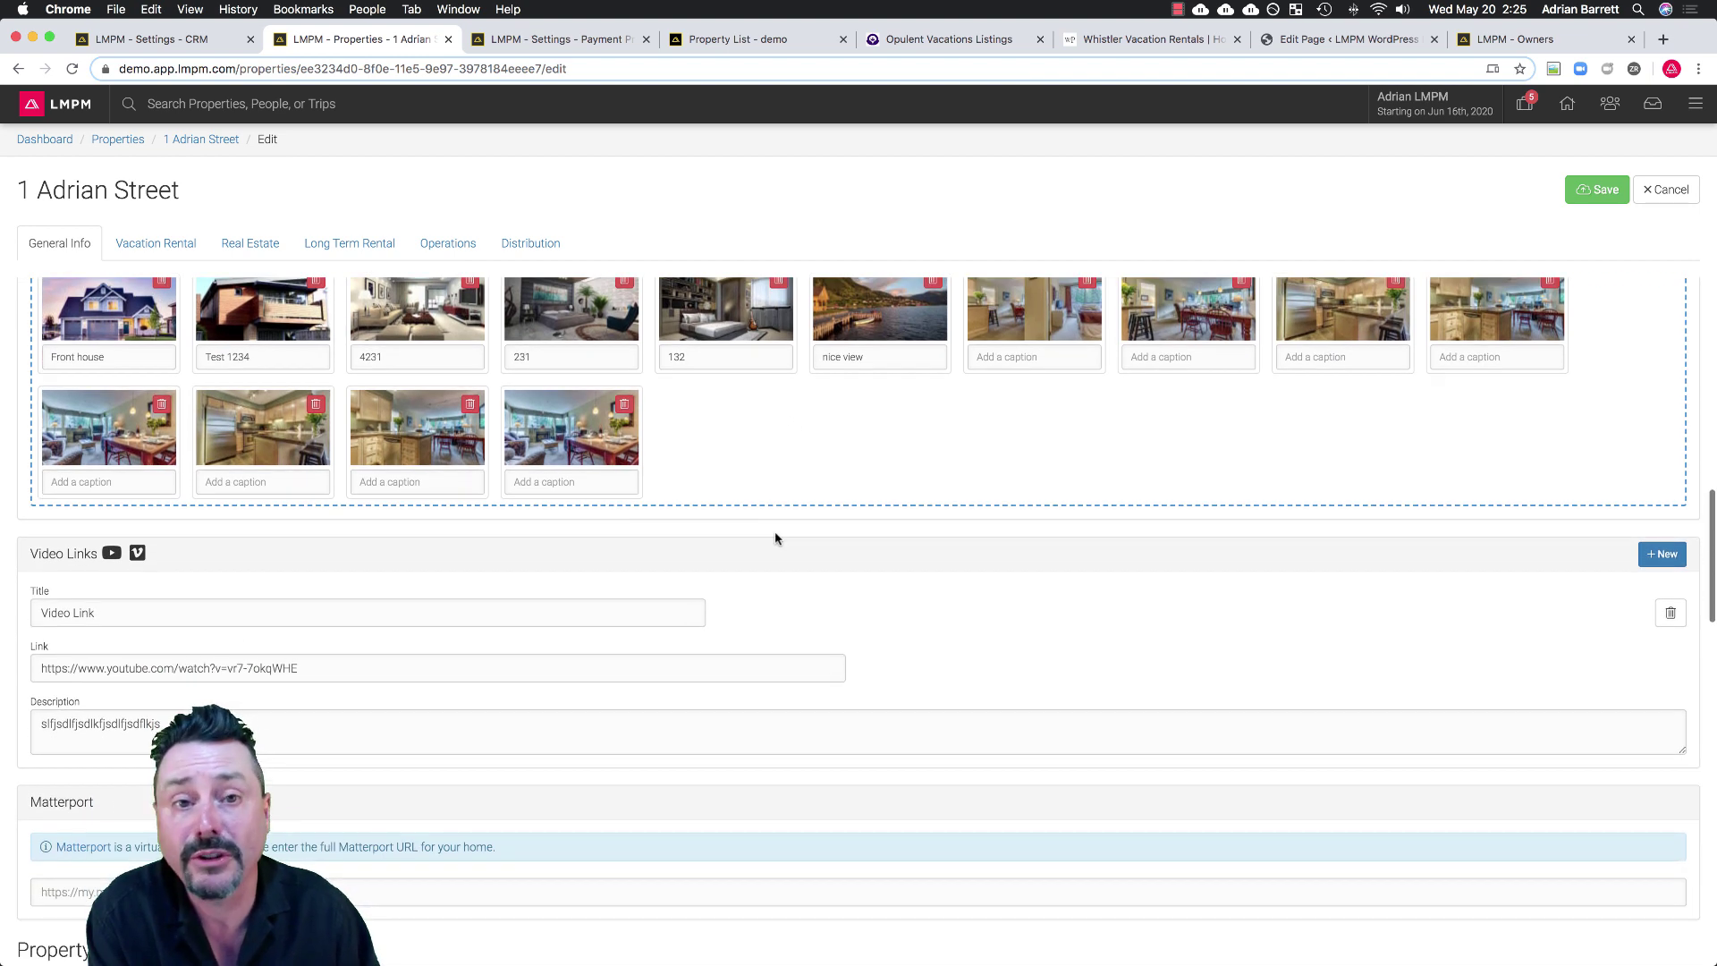
pyautogui.scroll(-5, 775, 538)
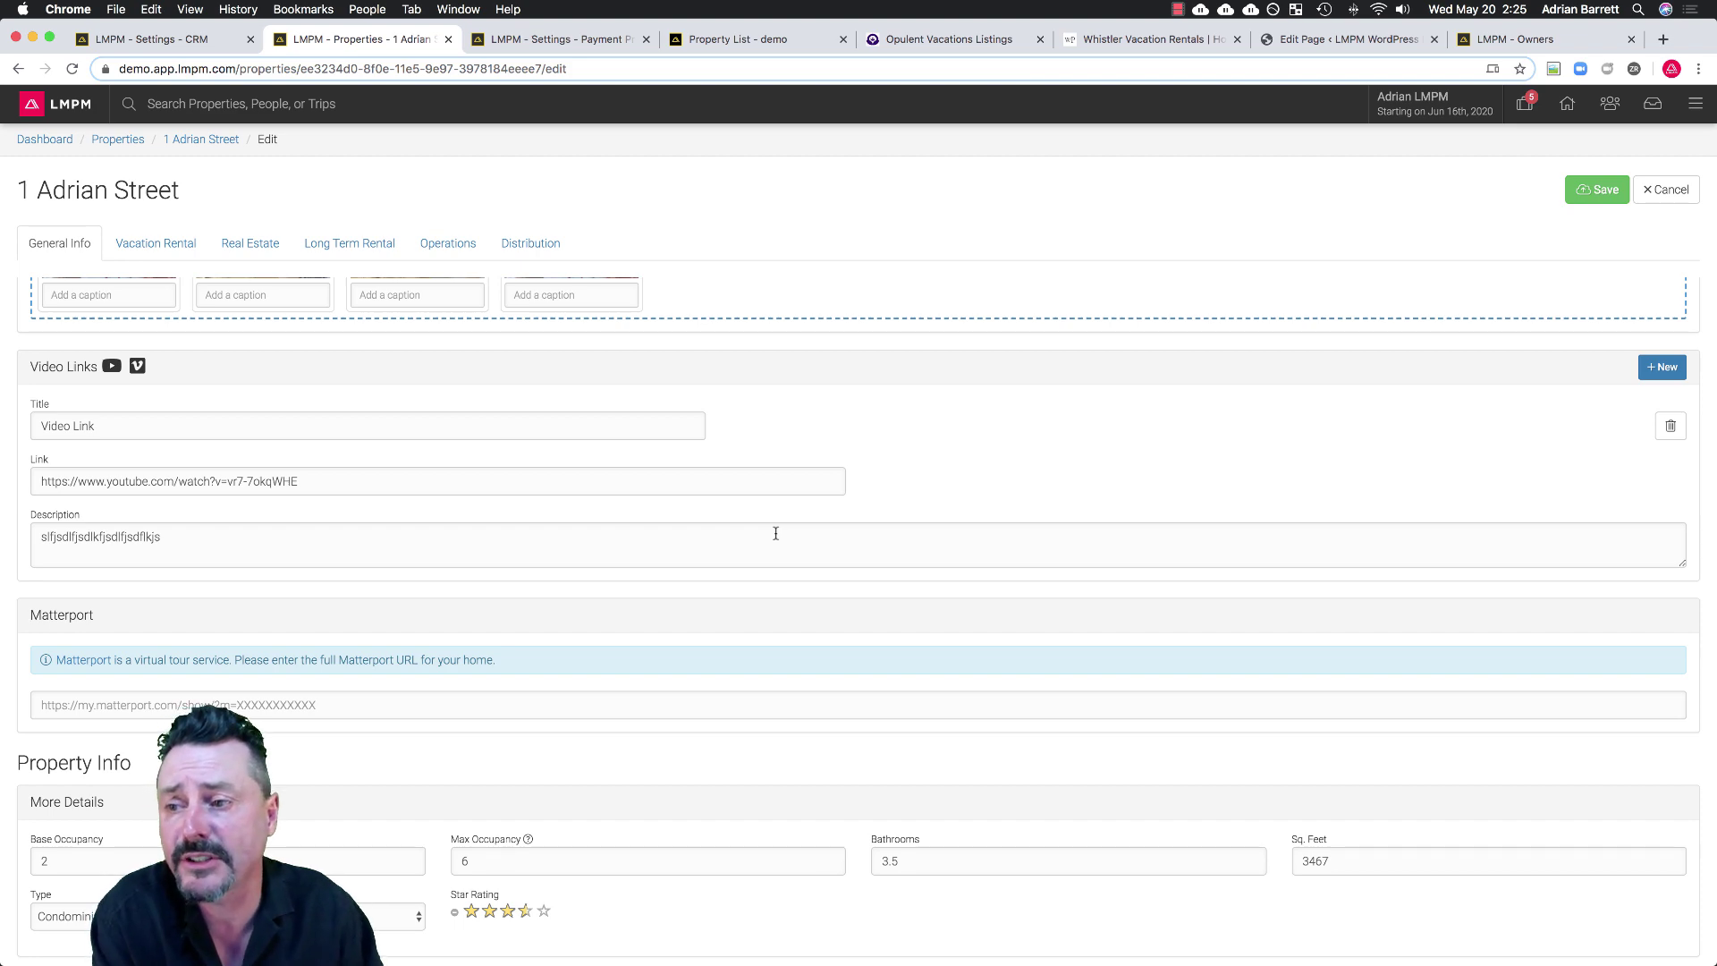
pyautogui.scroll(-10, 775, 534)
pyautogui.scroll(-15, 774, 537)
pyautogui.scroll(-16, 775, 532)
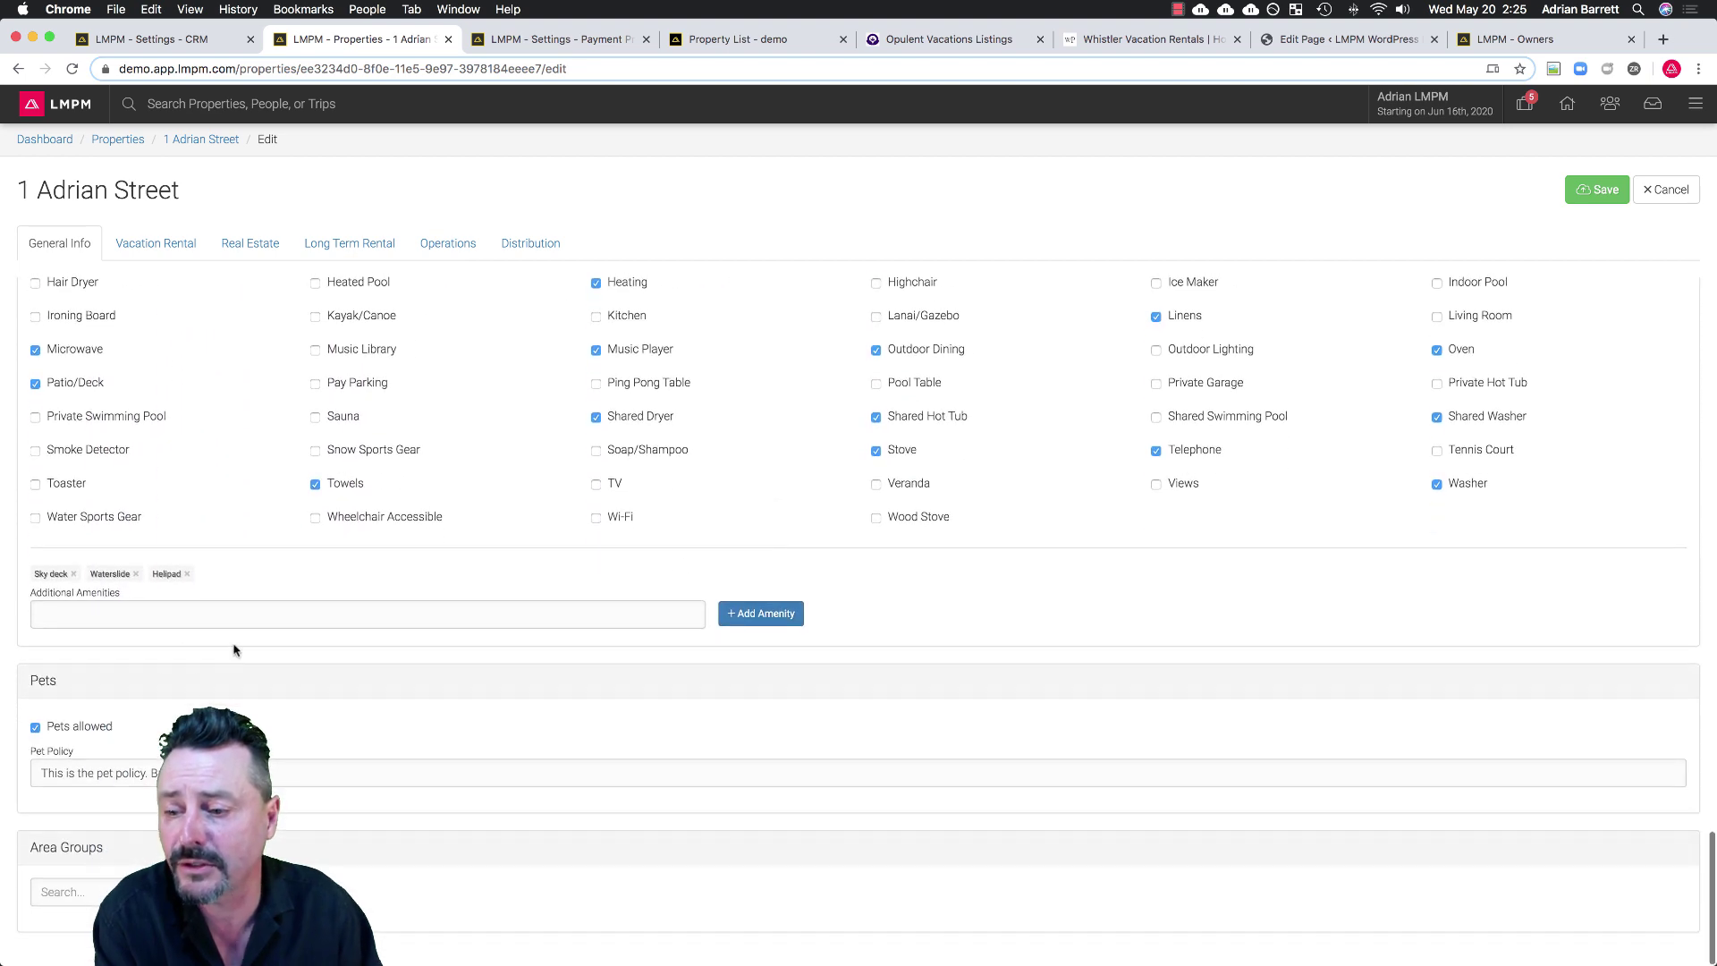
pyautogui.click(149, 612)
pyautogui.write('New ')
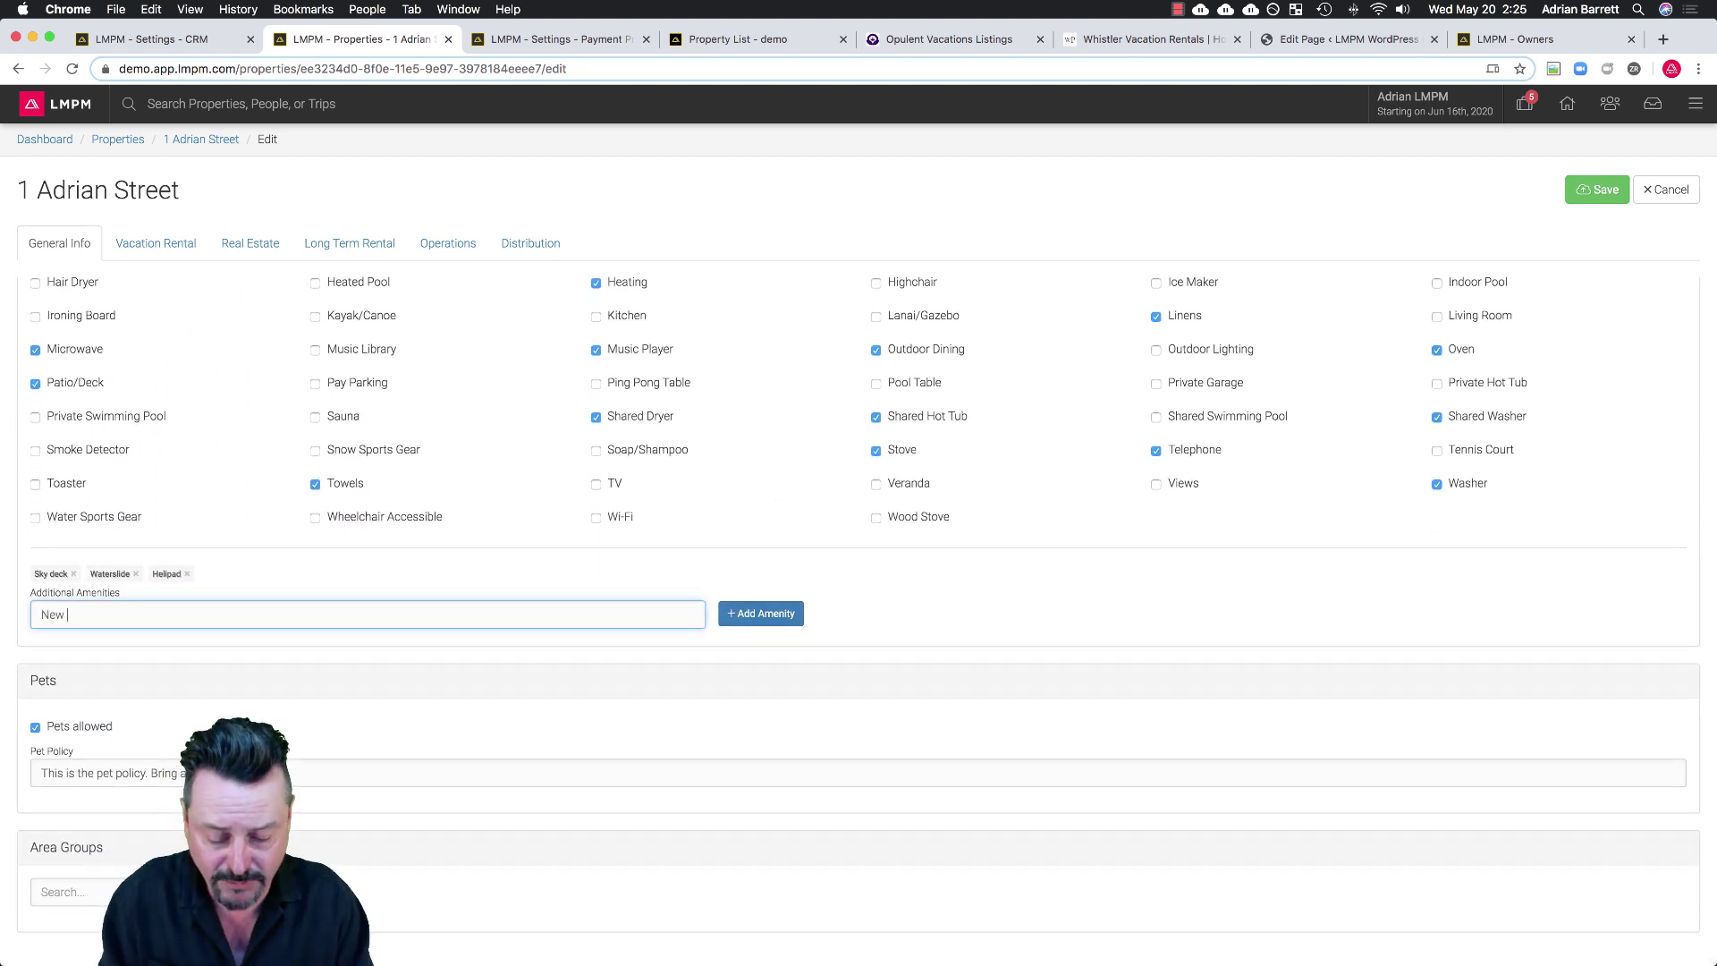
pyautogui.write('Amenity')
pyautogui.click(761, 613)
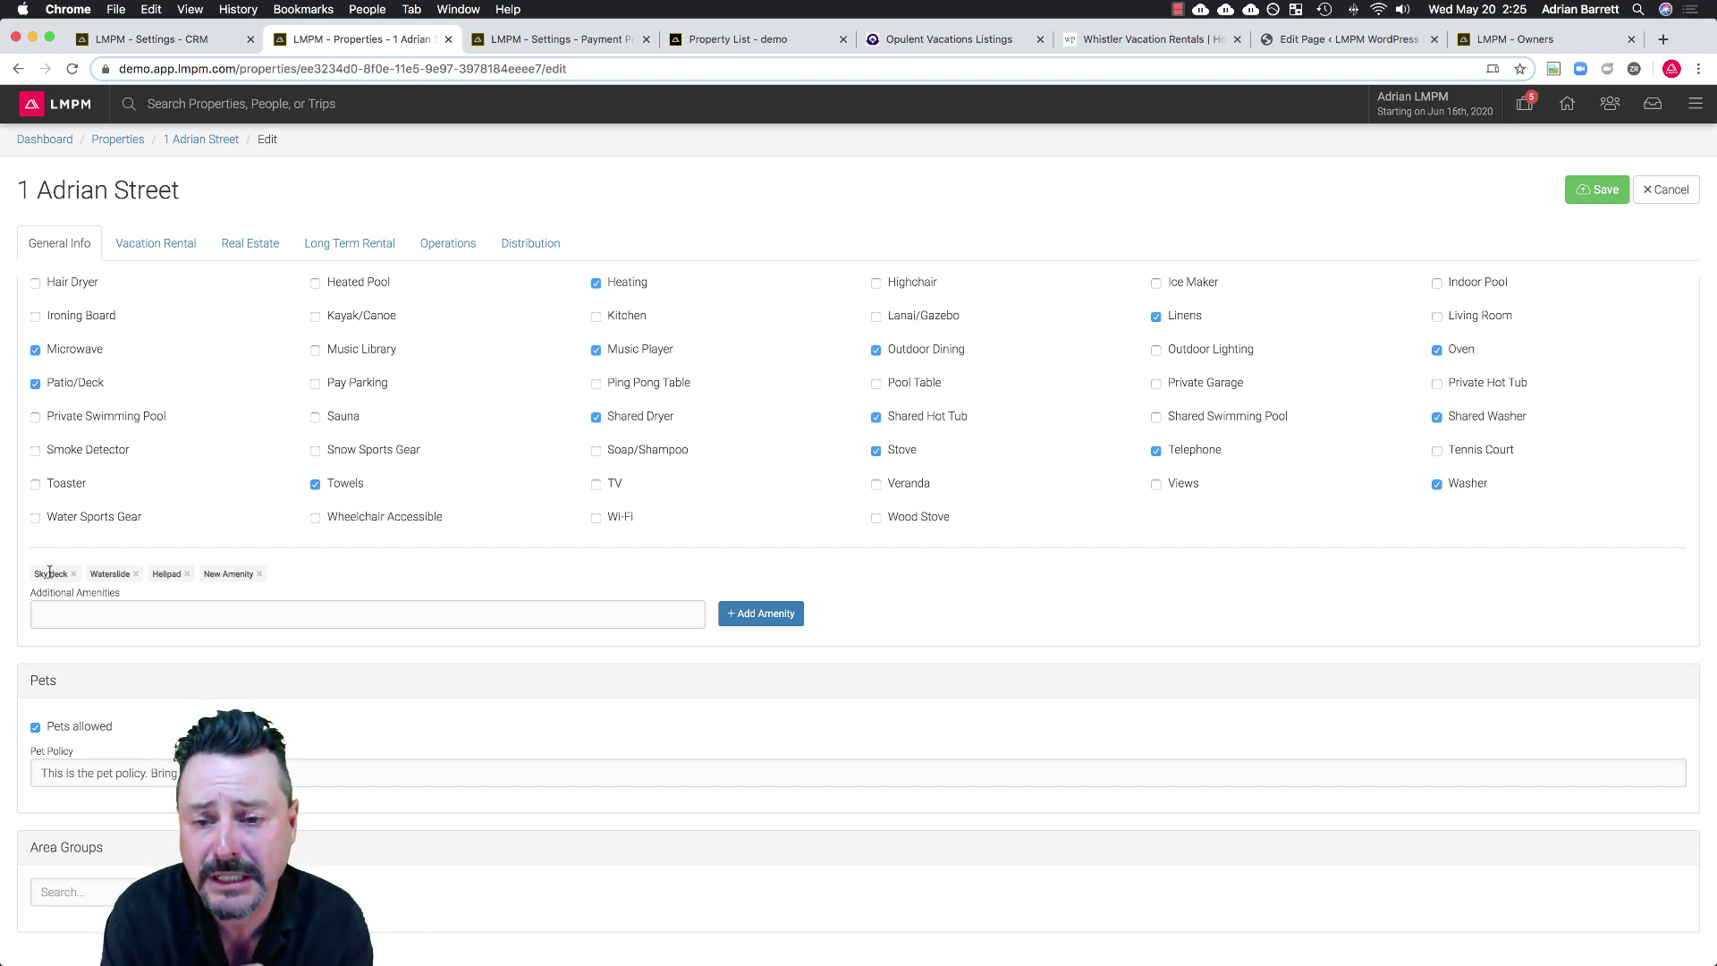
# View the Bear Claw Estate listing on the Opulent Vacations site, return to the property form and review its amenities.
pyautogui.click(984, 44)
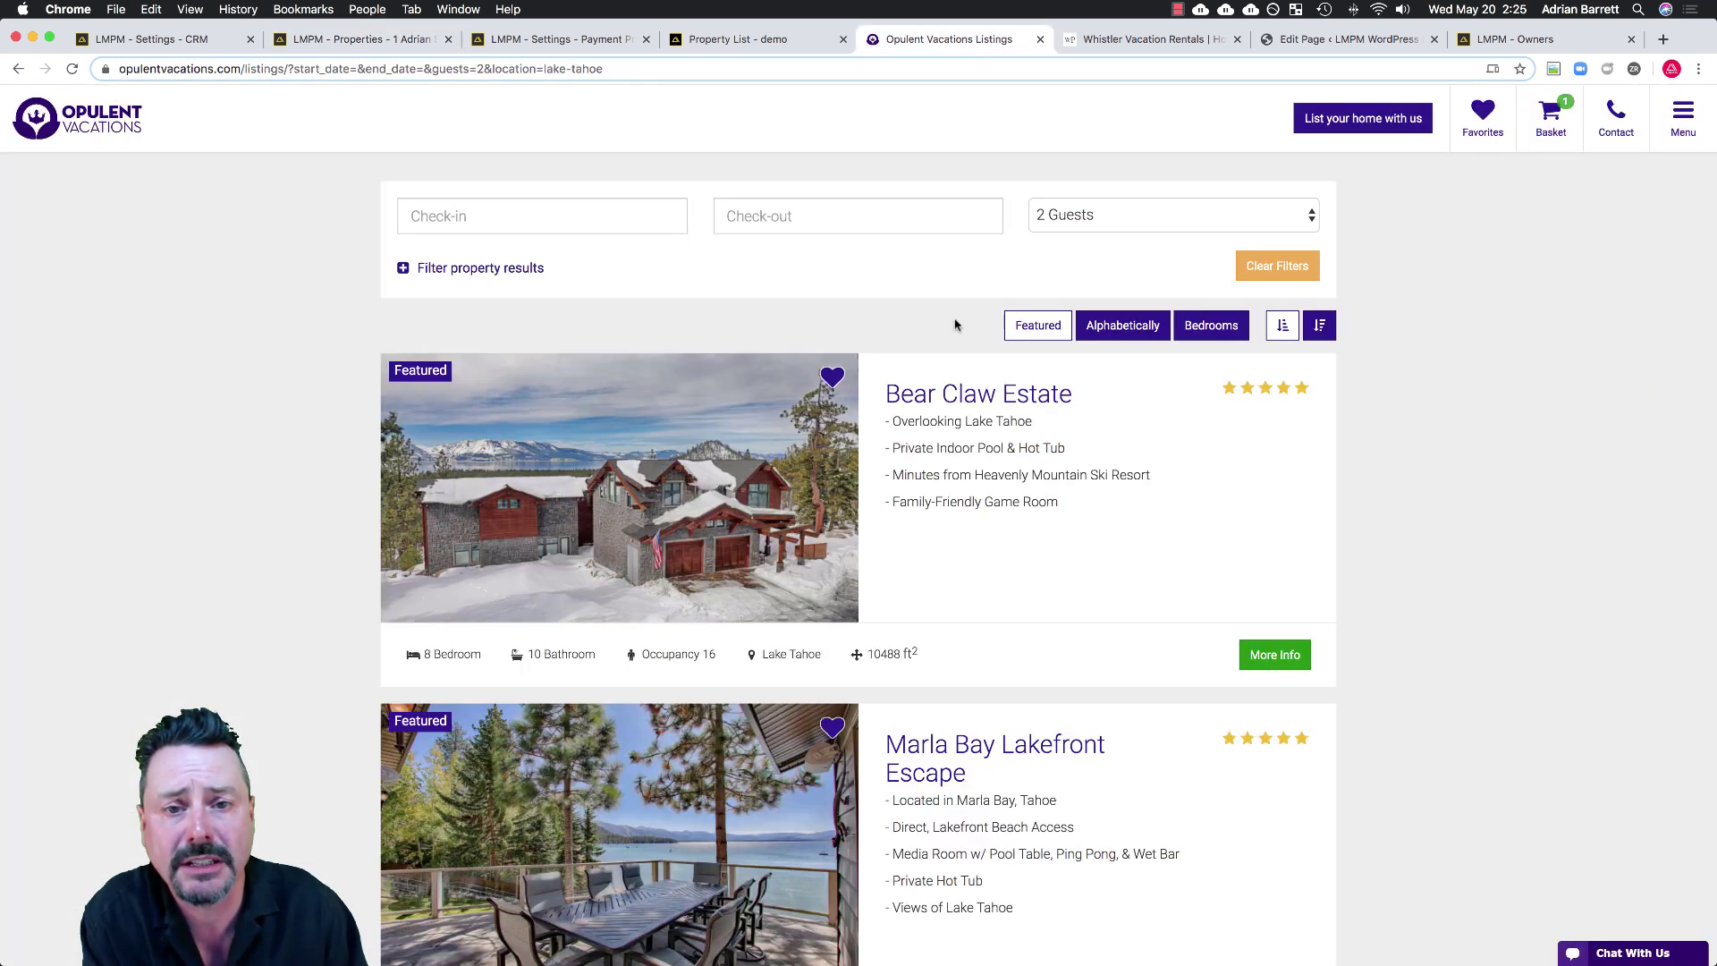
pyautogui.click(1270, 655)
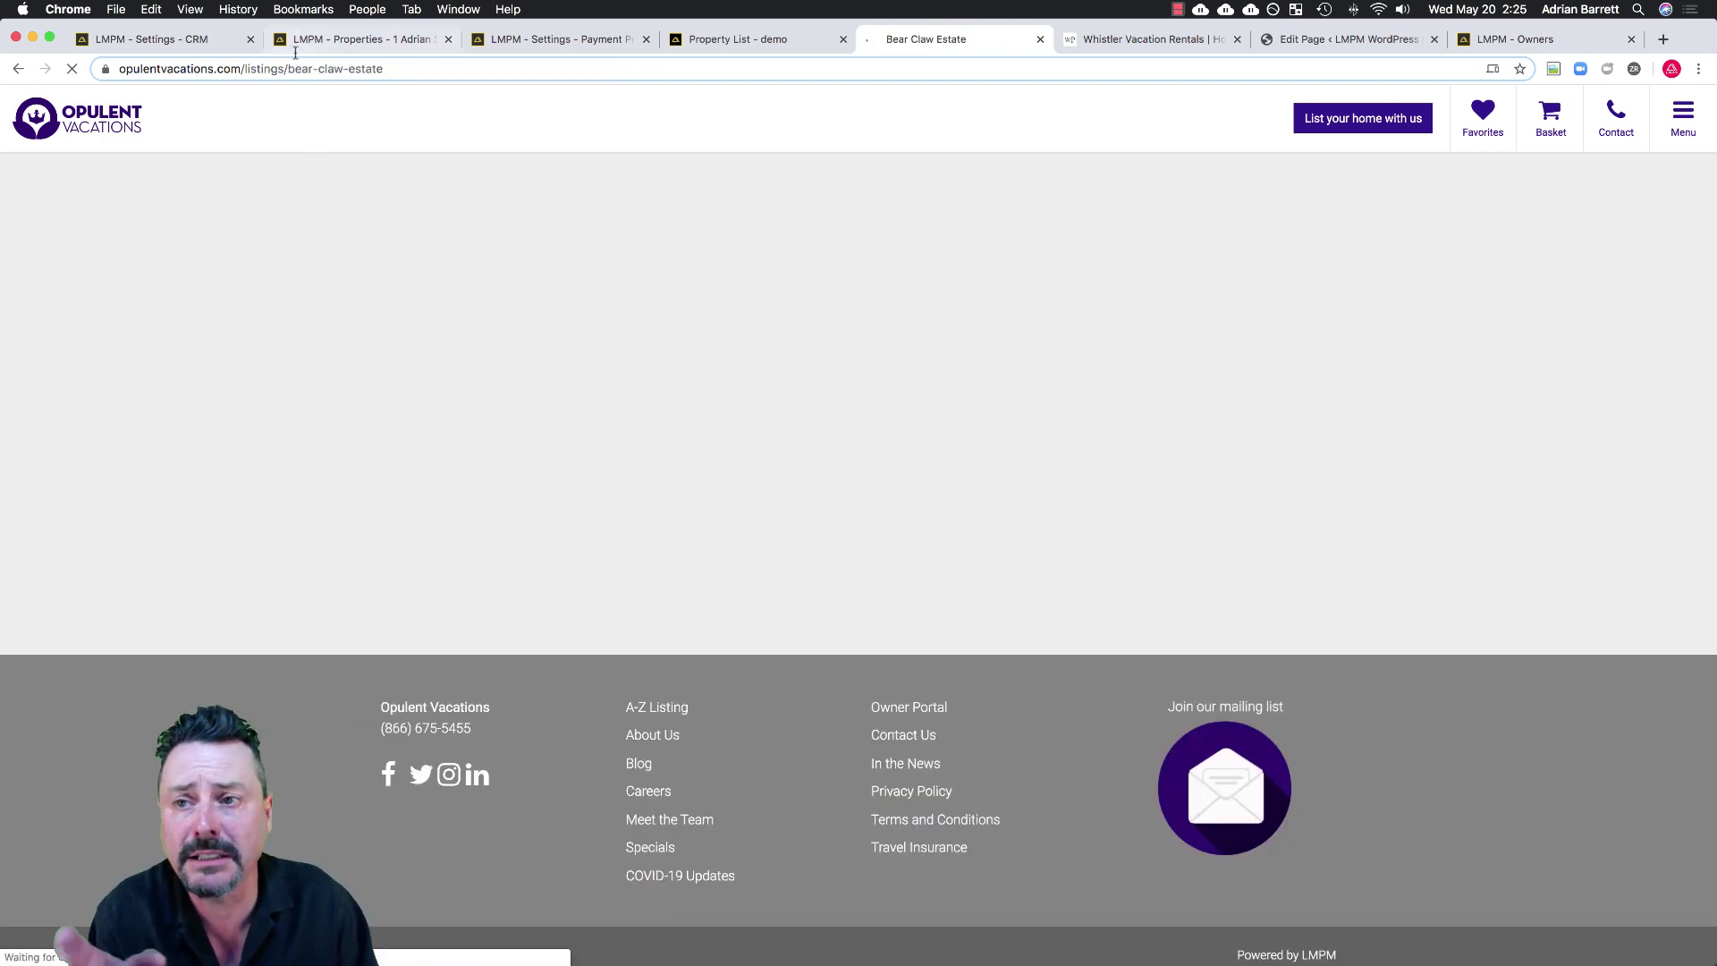
pyautogui.click(344, 41)
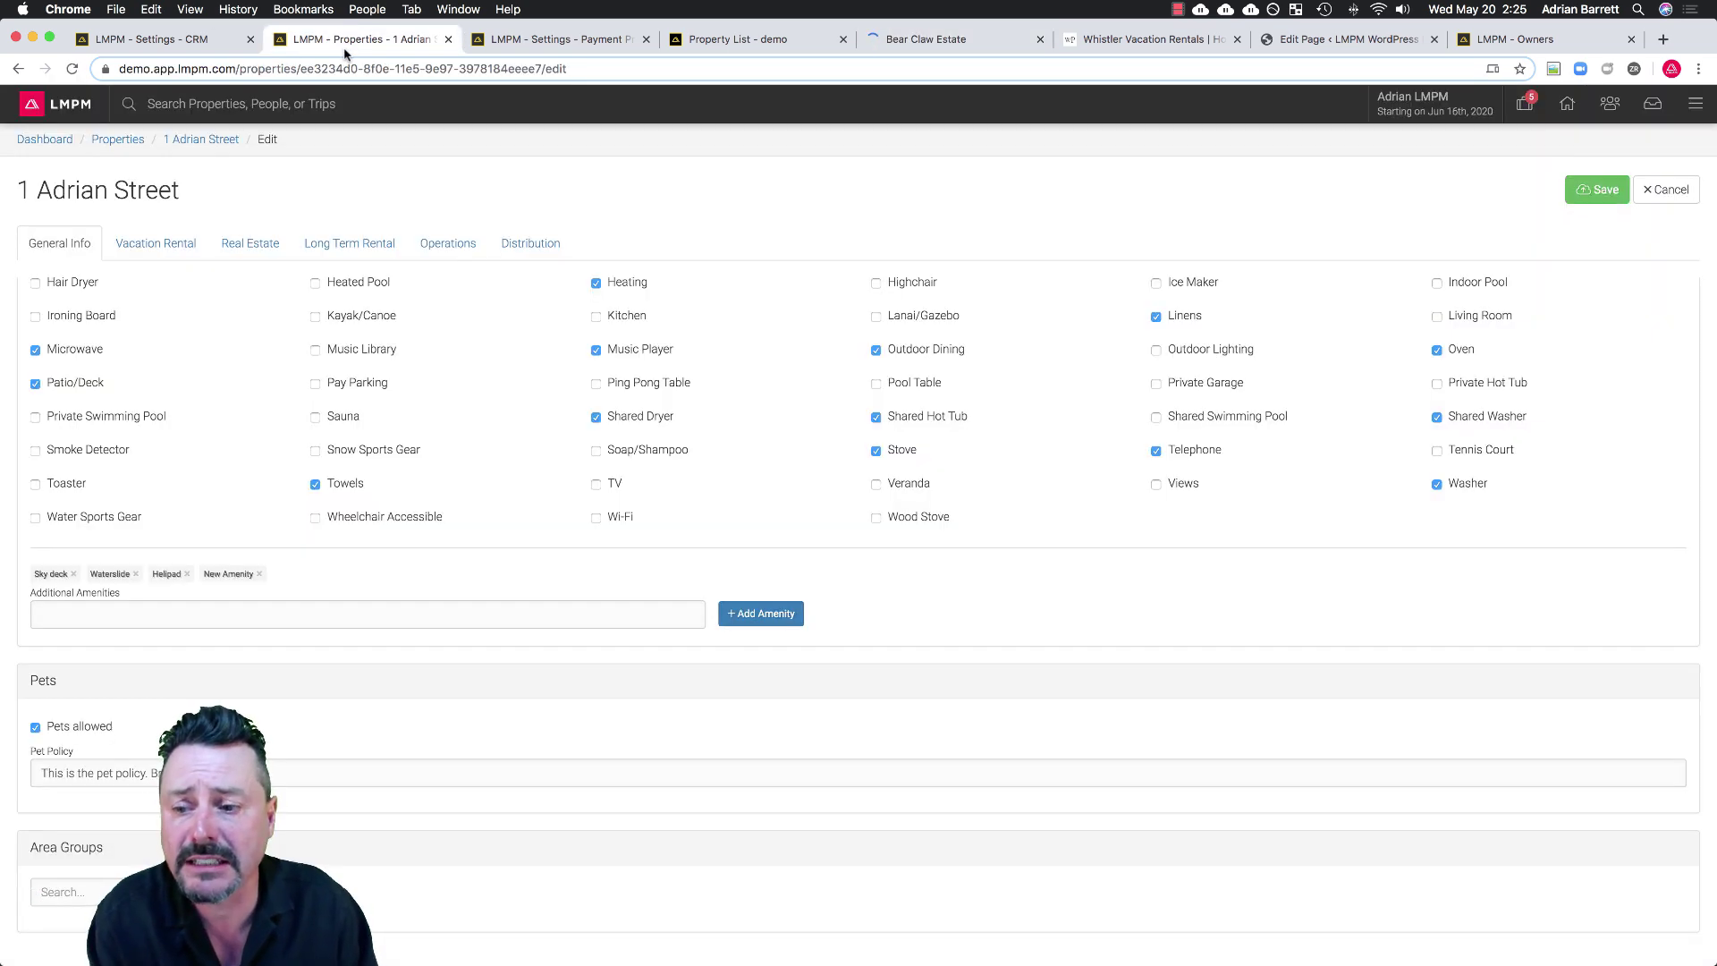
pyautogui.scroll(5, 454, 502)
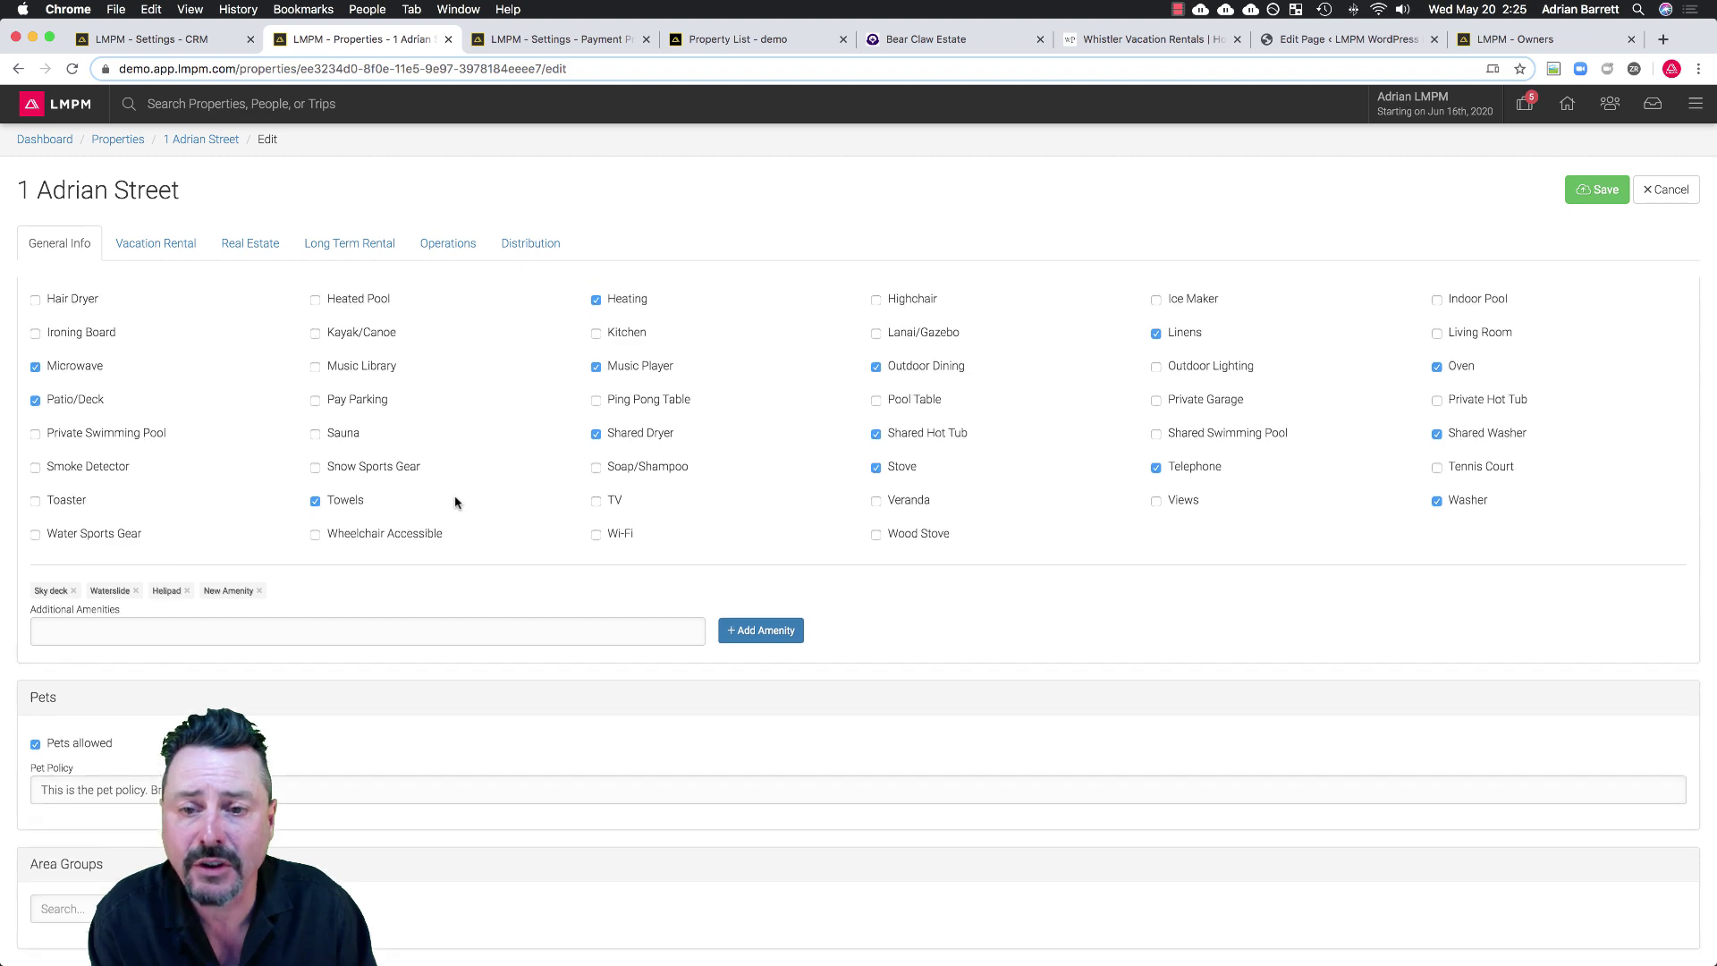
pyautogui.scroll(-1, 454, 502)
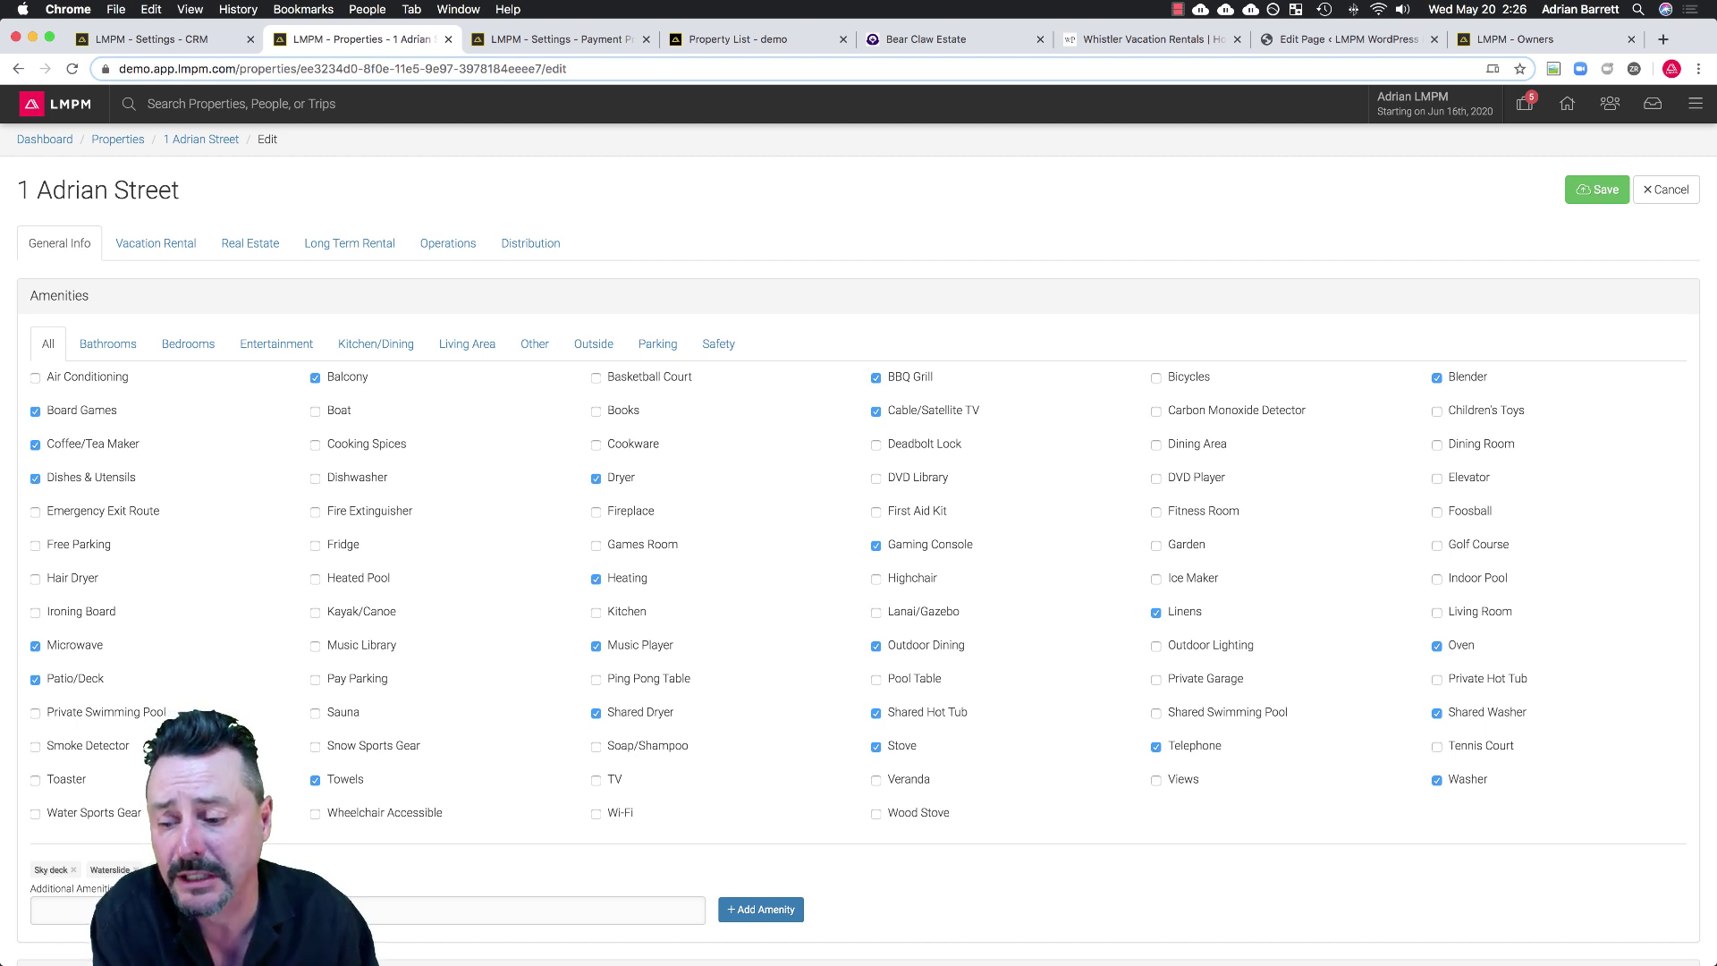
pyautogui.scroll(-5, 859, 573)
pyautogui.scroll(20, 858, 618)
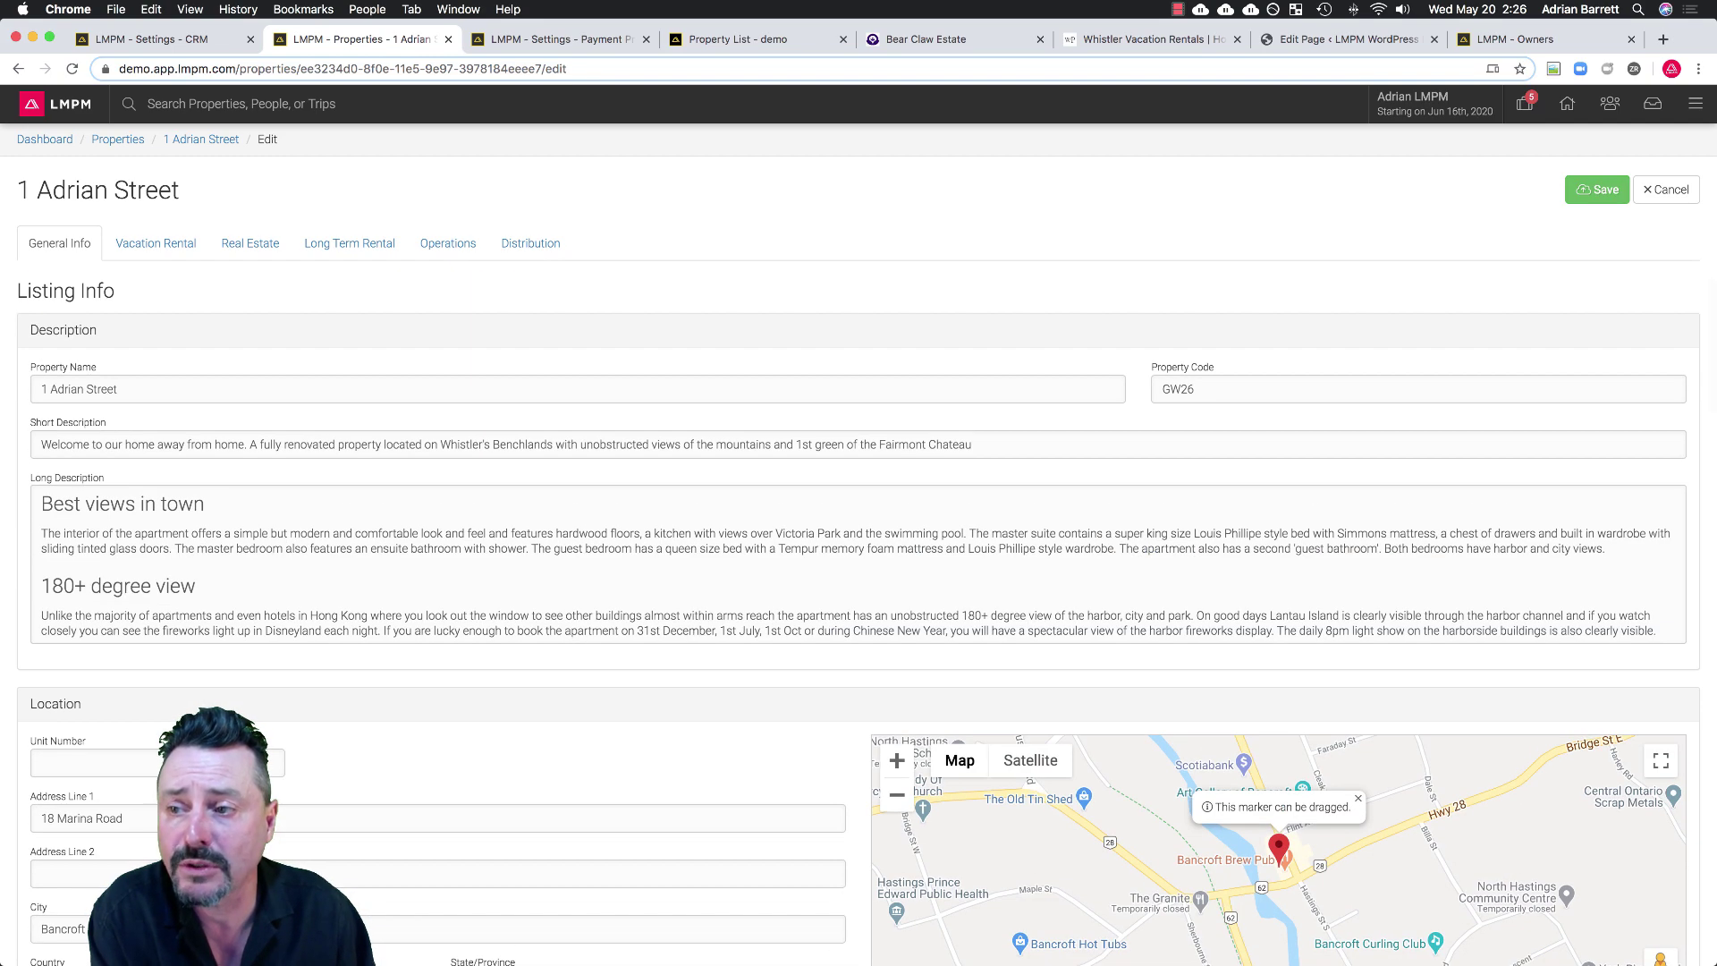
# Switch the property's vacation rental activation off and back to Yes.
pyautogui.click(157, 245)
pyautogui.click(187, 305)
pyautogui.click(187, 305)
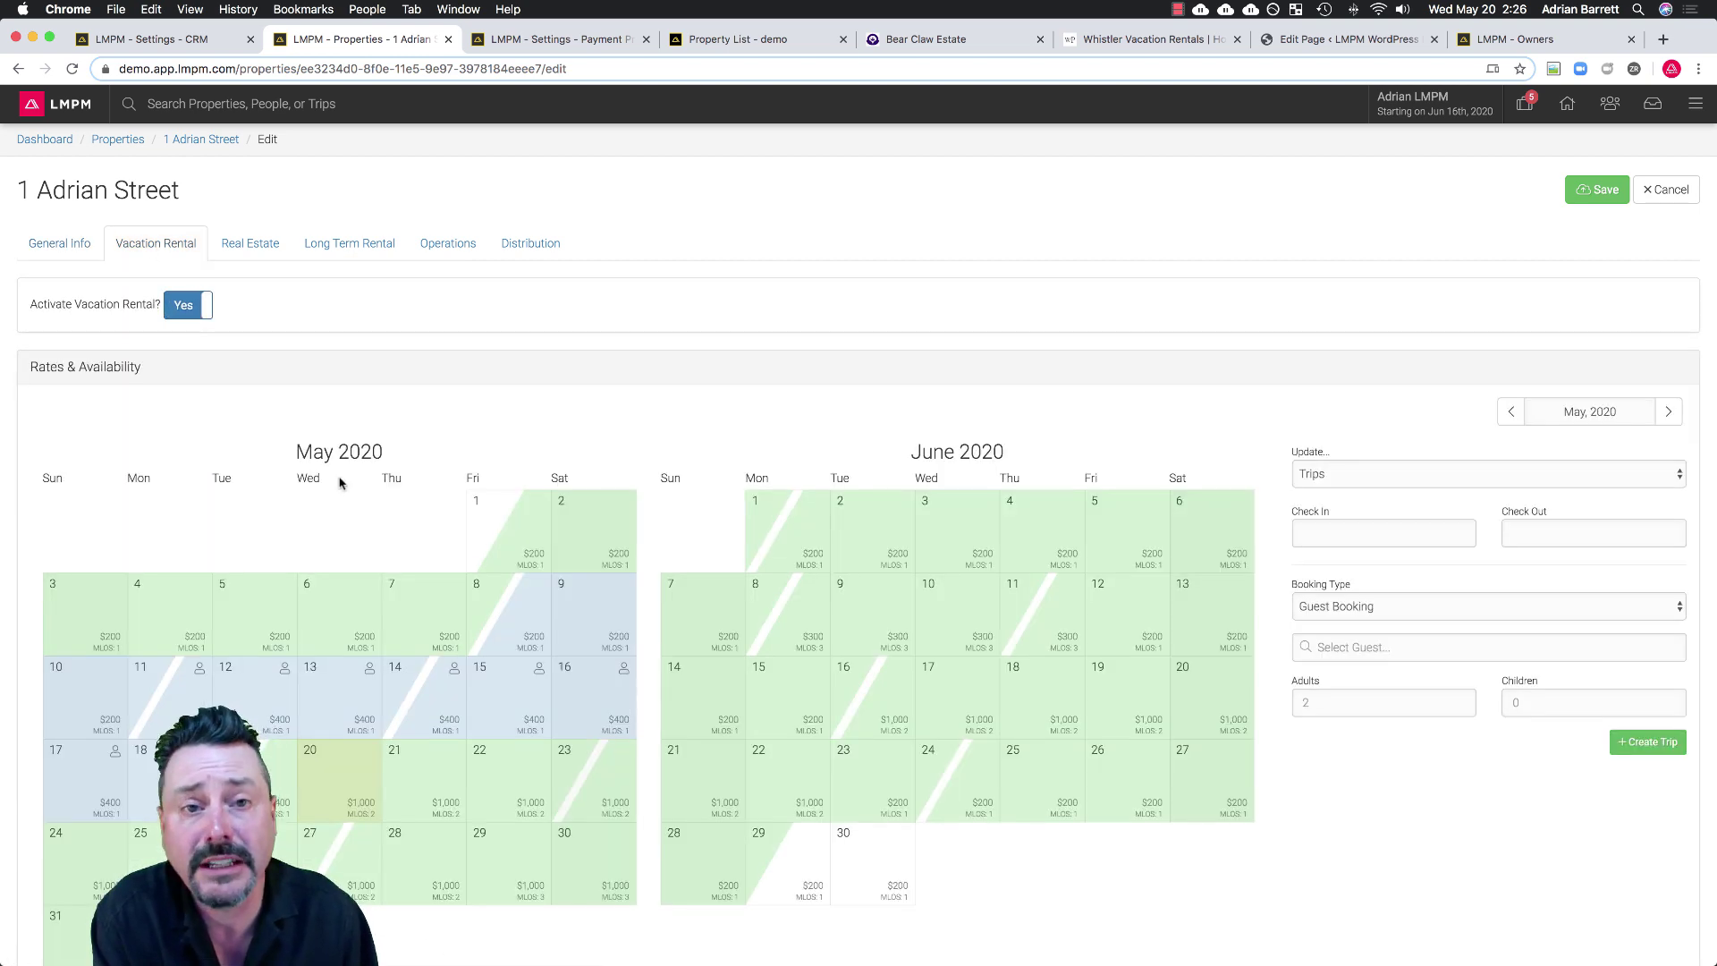
# Switch the property's real estate activation and its long term rental activation on and back to No.
pyautogui.click(248, 247)
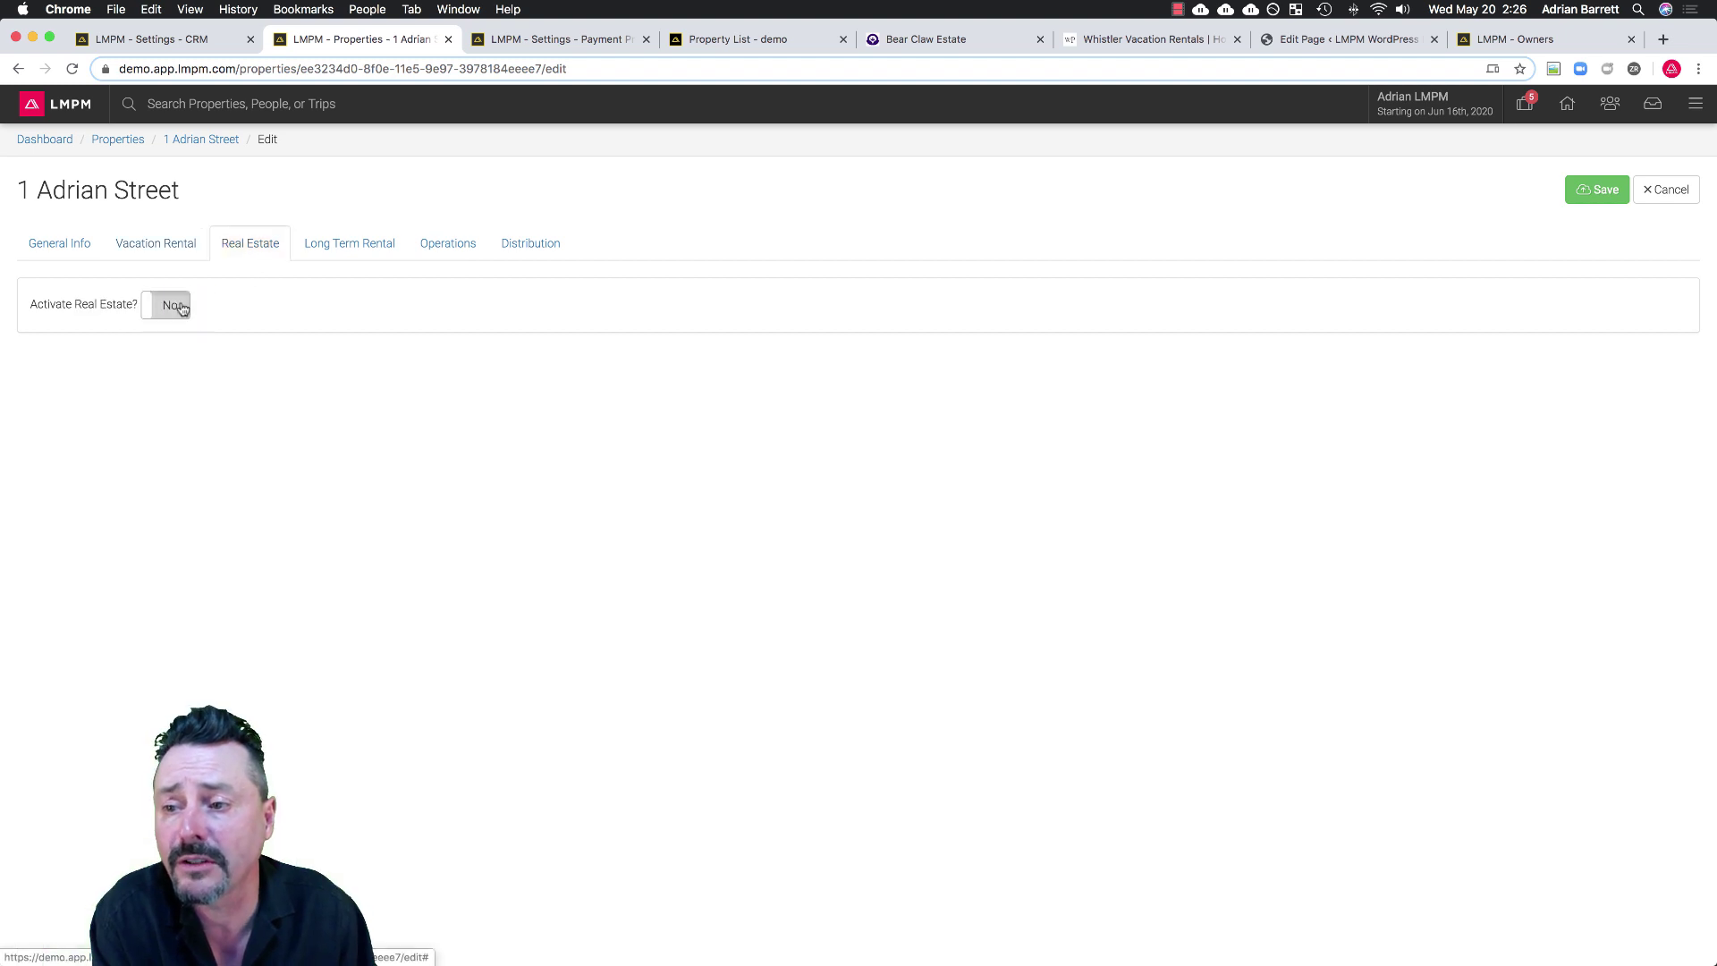
pyautogui.click(177, 308)
pyautogui.click(177, 308)
pyautogui.click(365, 252)
pyautogui.click(193, 305)
pyautogui.click(193, 305)
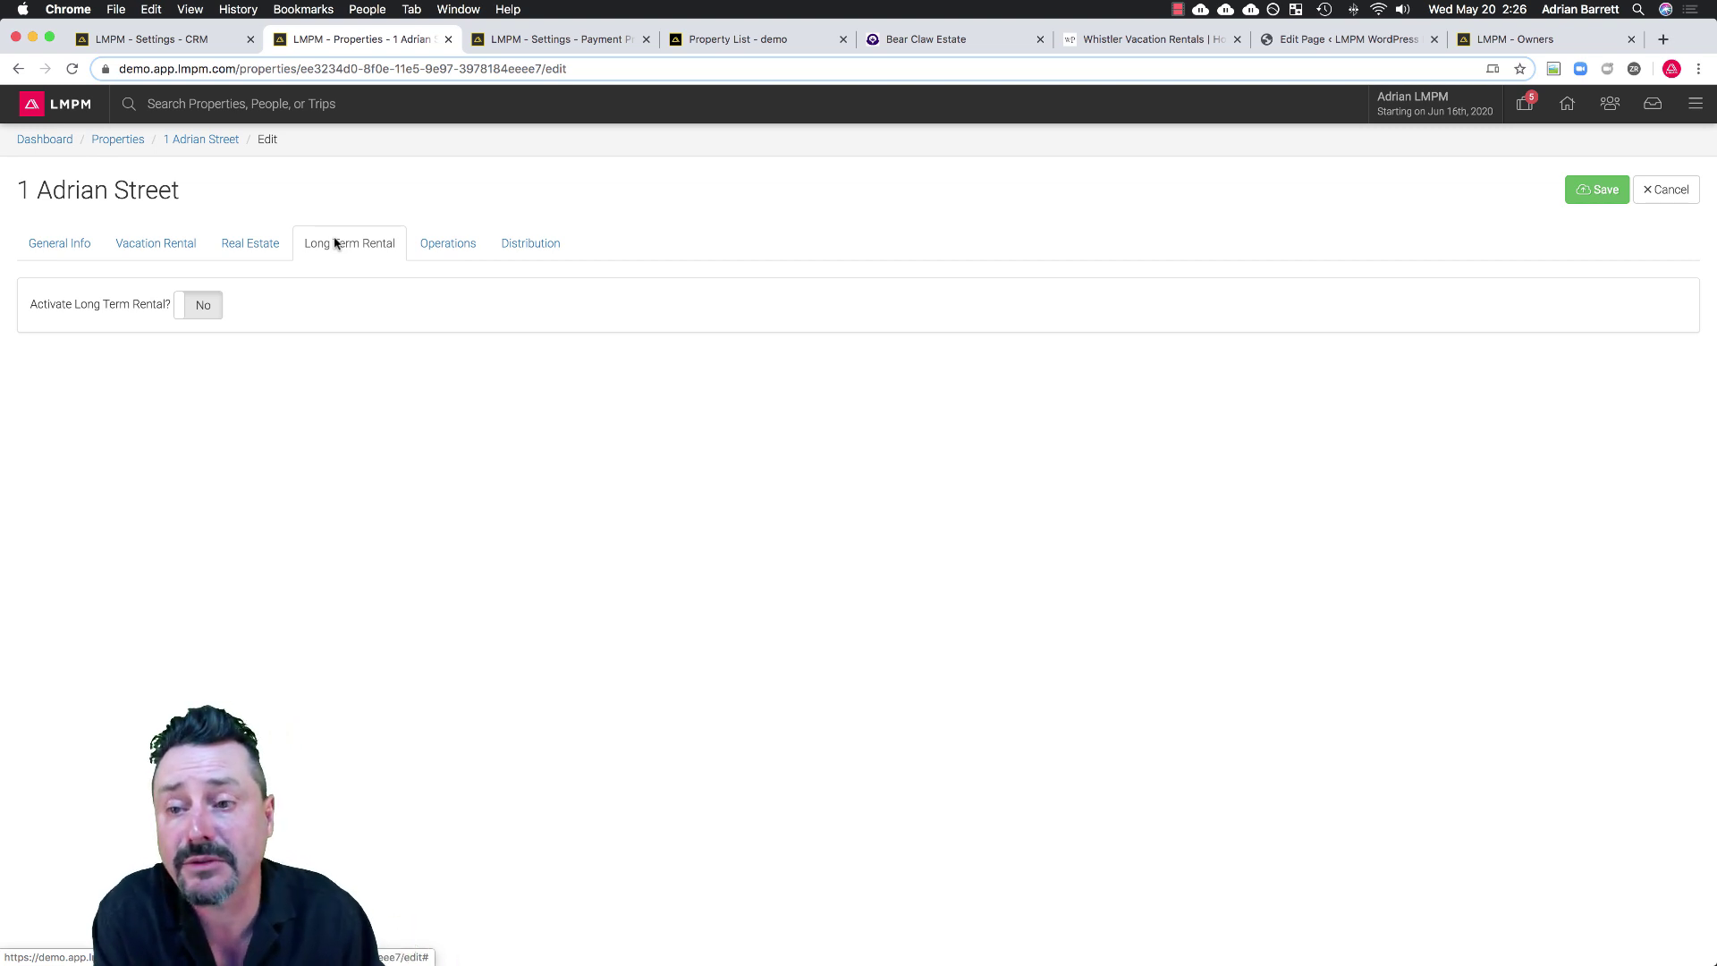
# Review the owner information, custom fields and property documents in the property's operations settings.
pyautogui.click(448, 245)
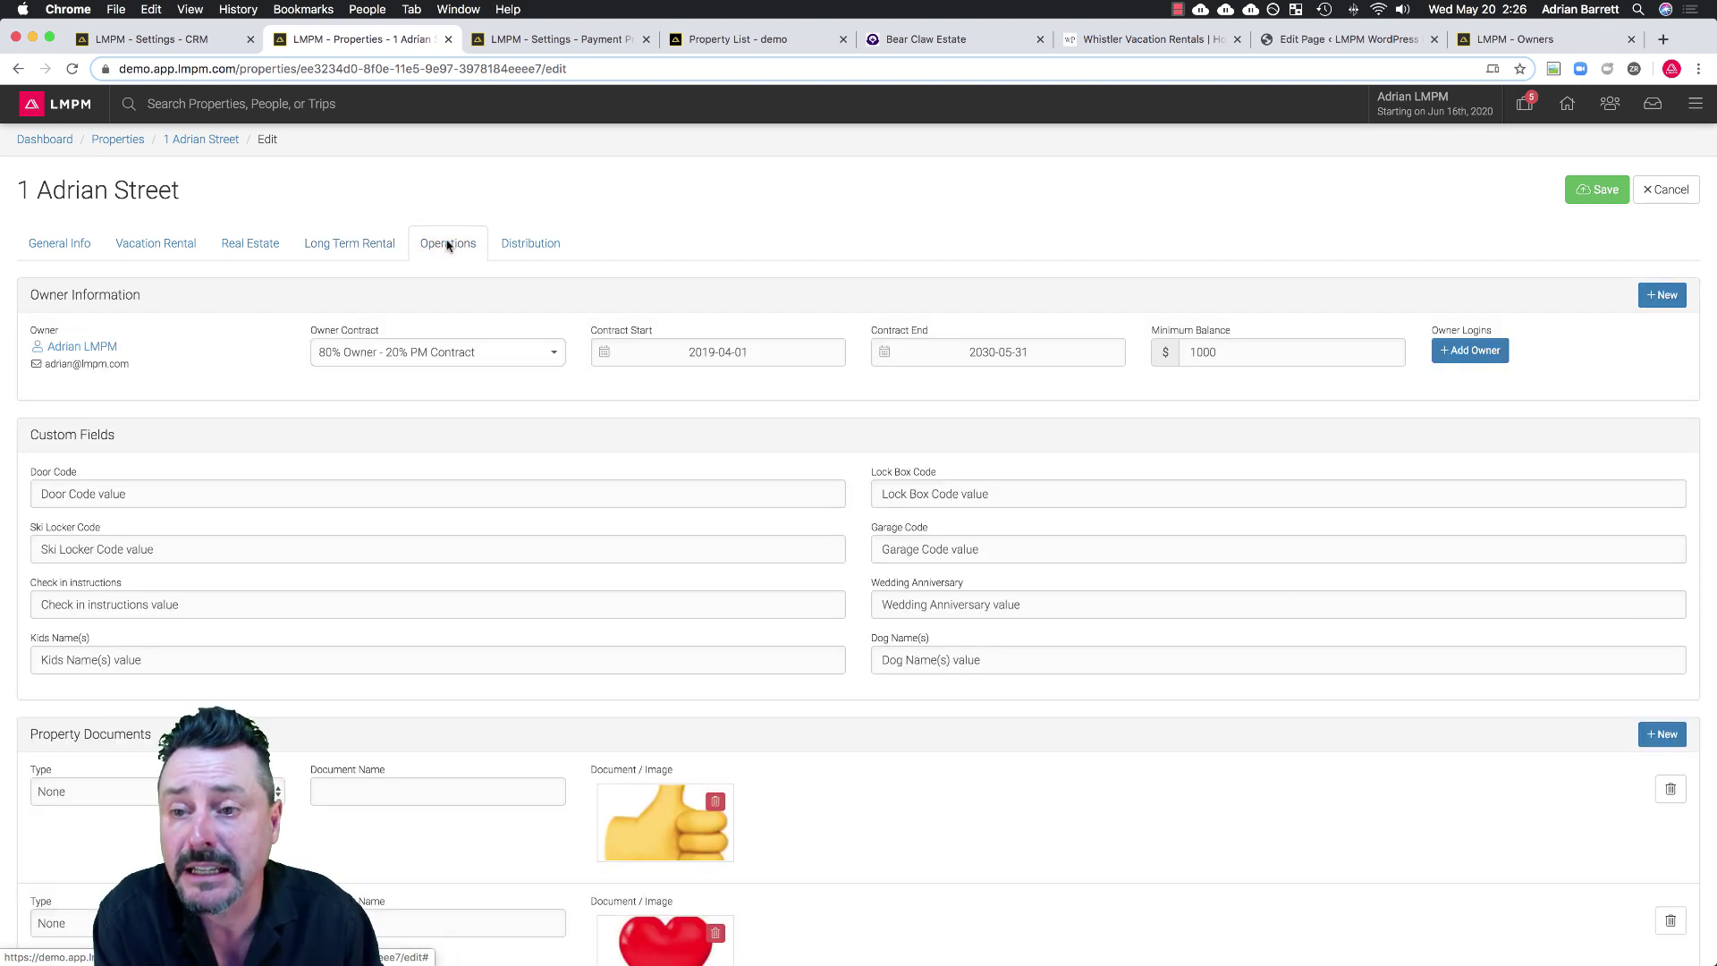
pyautogui.moveTo(33, 435); pyautogui.dragTo(157, 433)
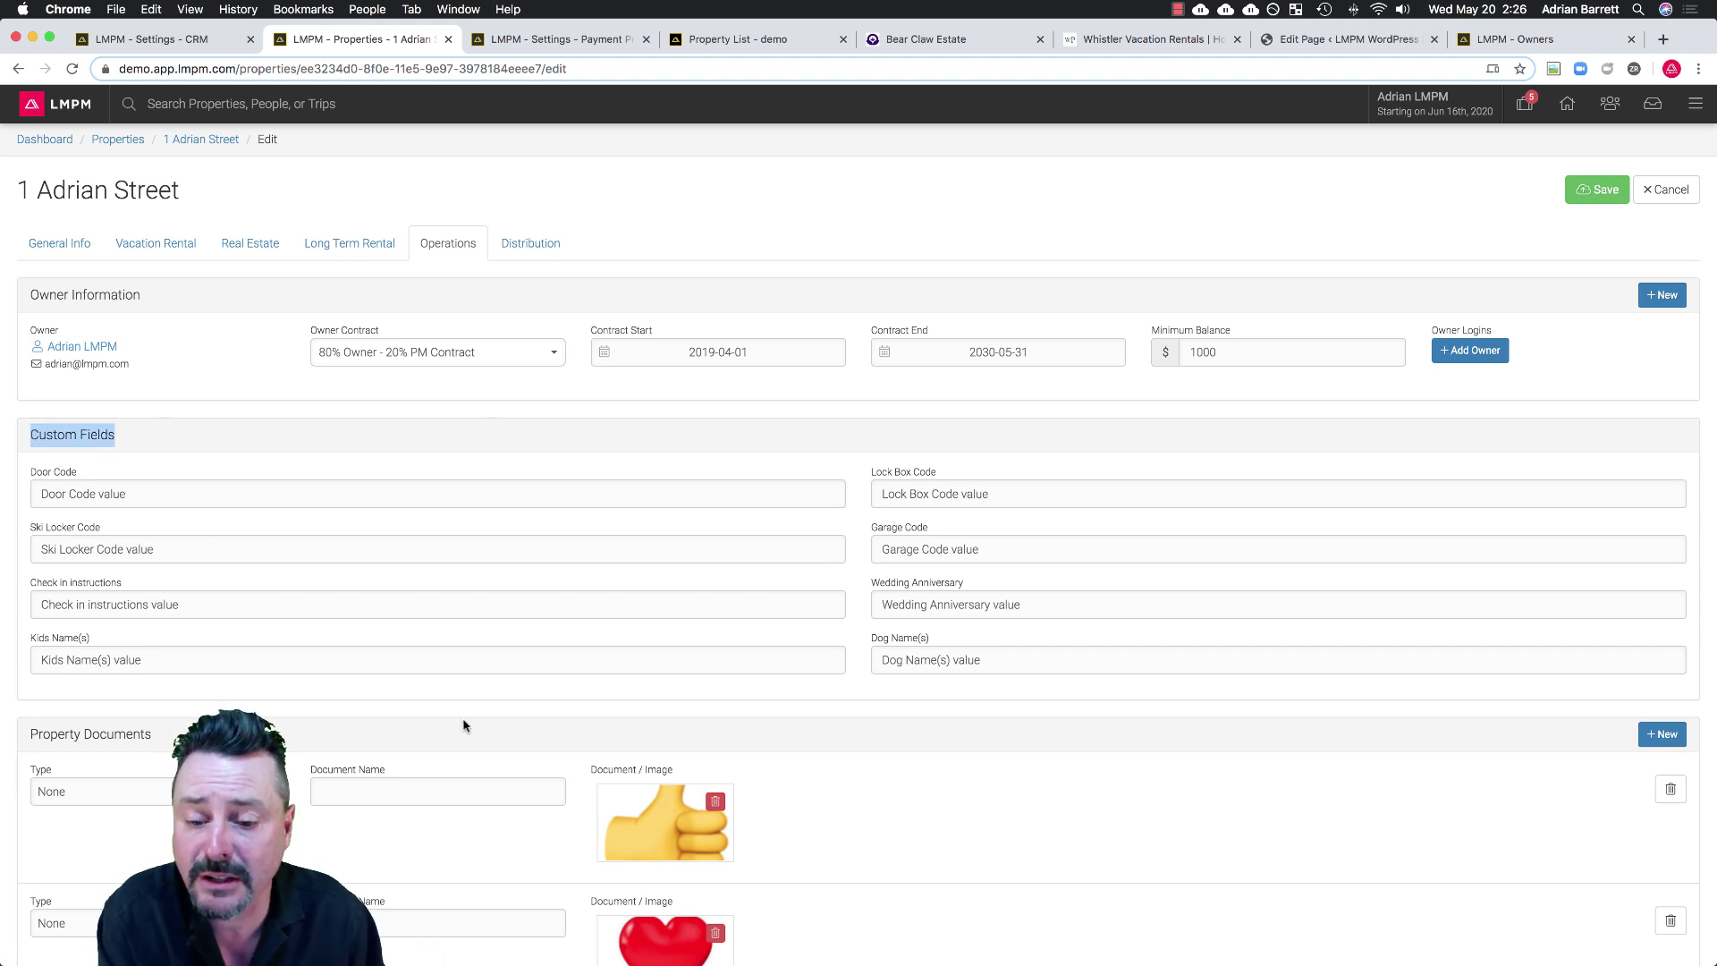
pyautogui.scroll(-3, 461, 724)
pyautogui.click(495, 636)
pyautogui.scroll(-3, 495, 636)
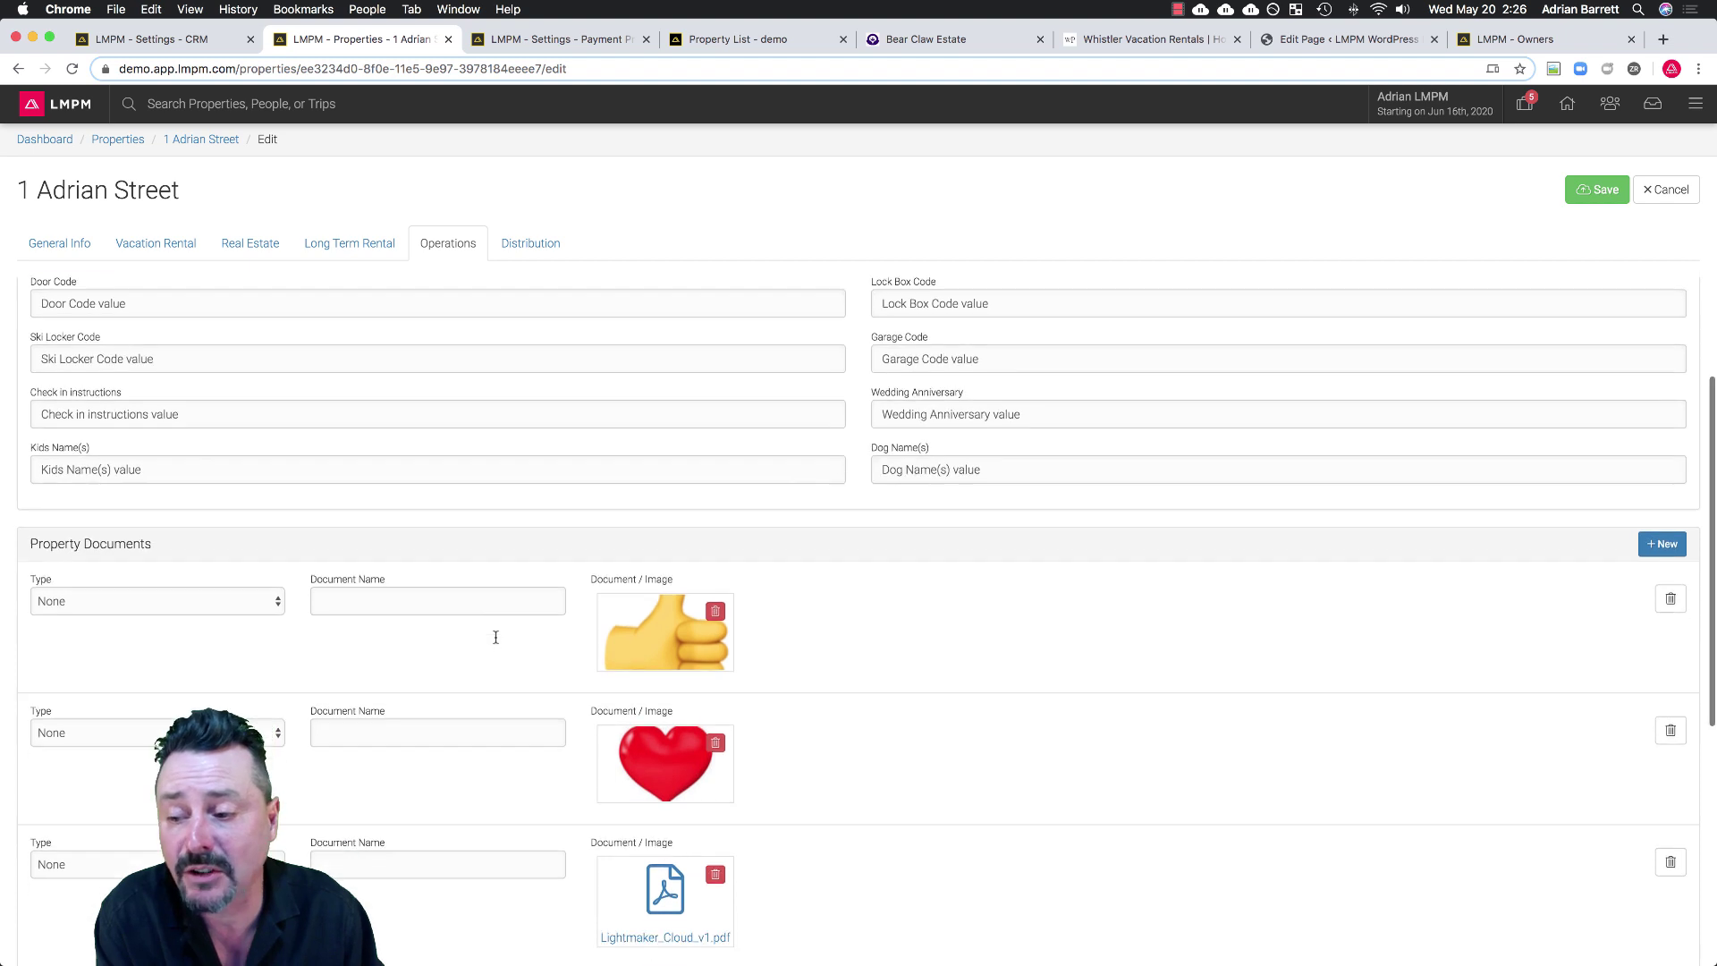
pyautogui.scroll(-2, 497, 640)
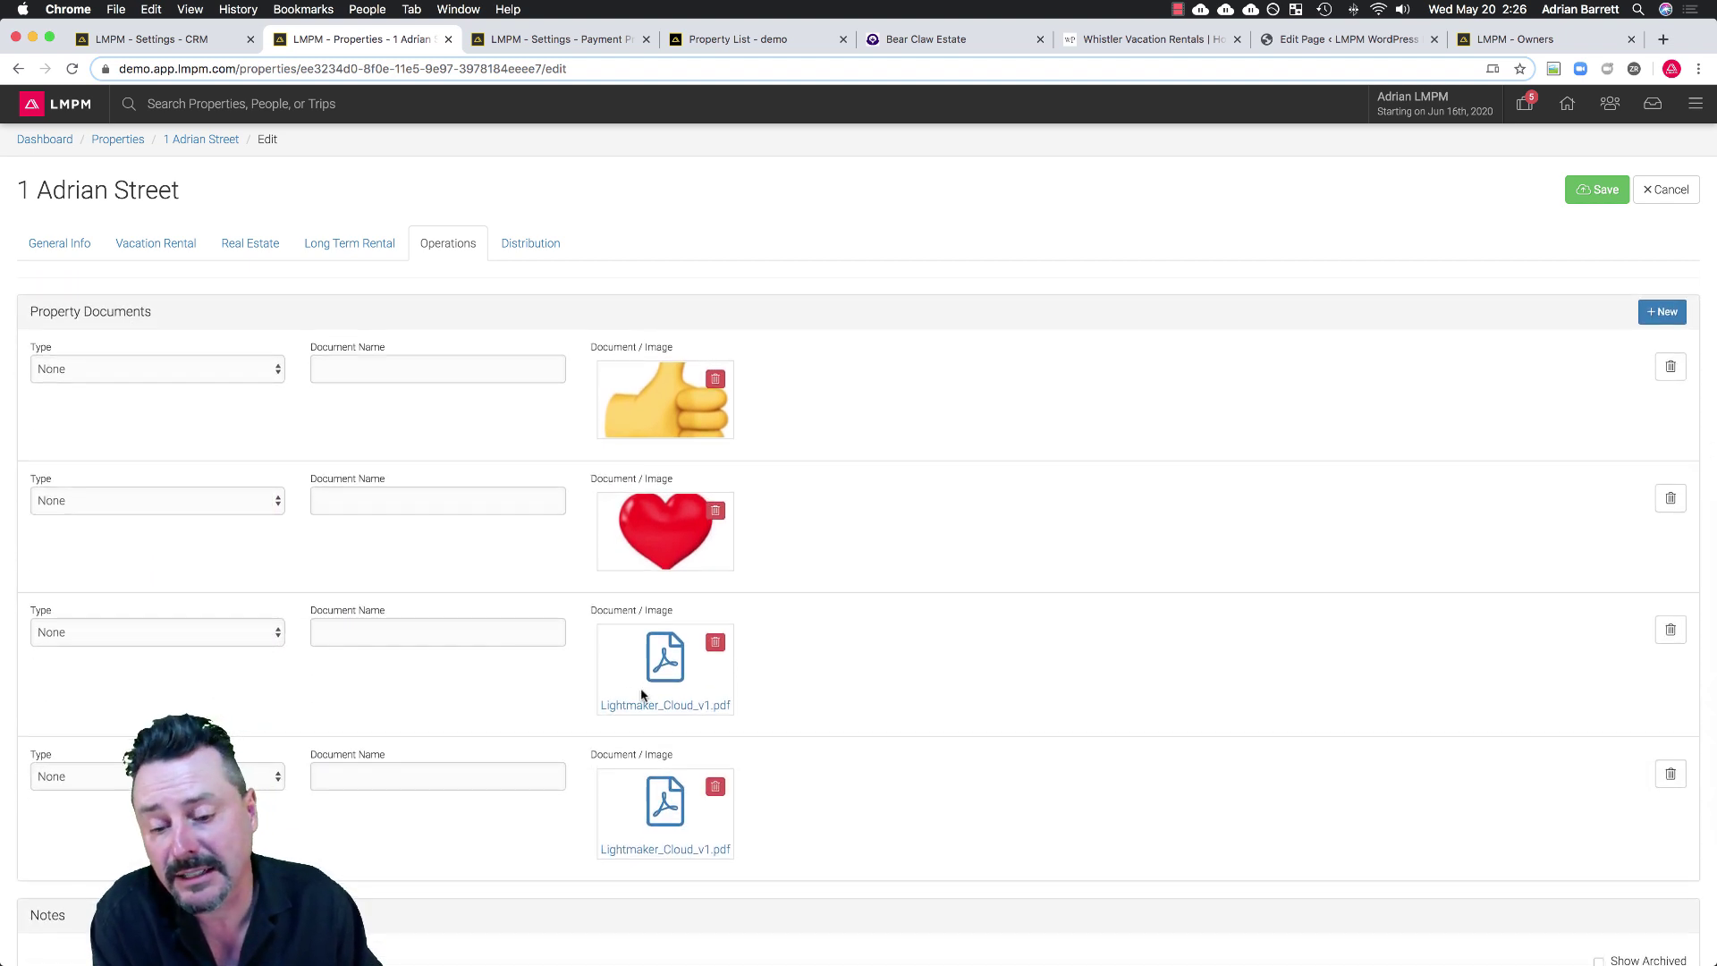
pyautogui.scroll(9, 641, 695)
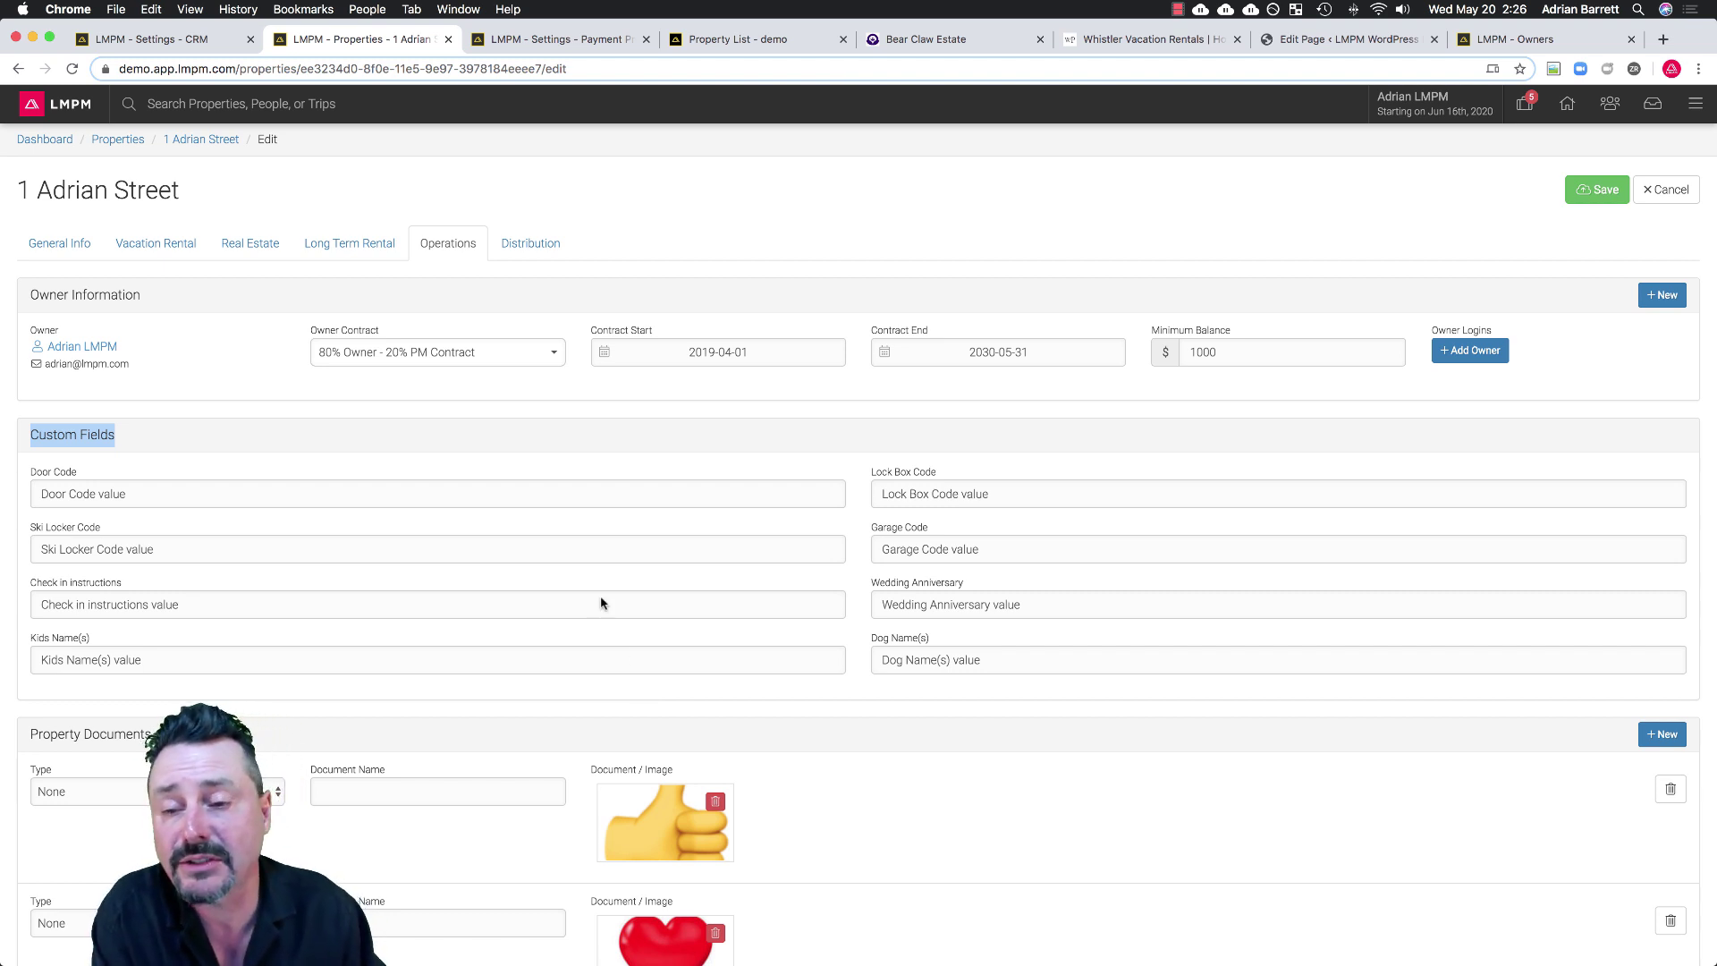
# Review the property's distribution settings for the website, HomeAway, Rentals United and RedAwning.
pyautogui.click(515, 256)
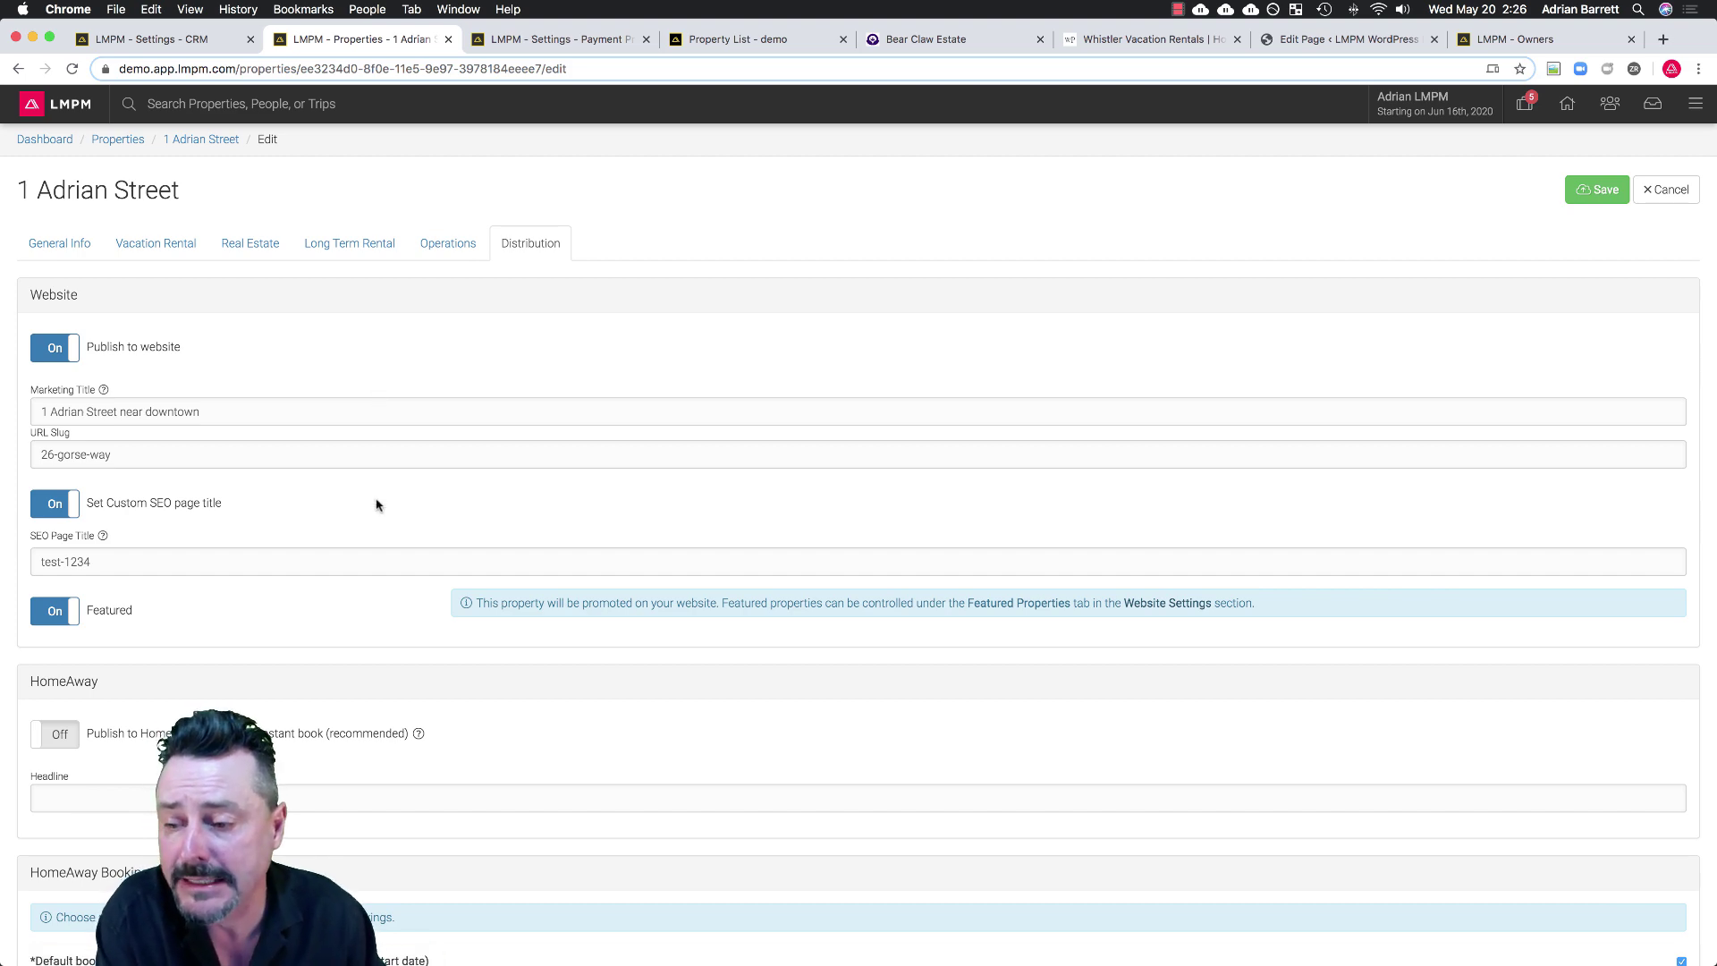
pyautogui.scroll(-4, 375, 502)
pyautogui.scroll(-10, 375, 505)
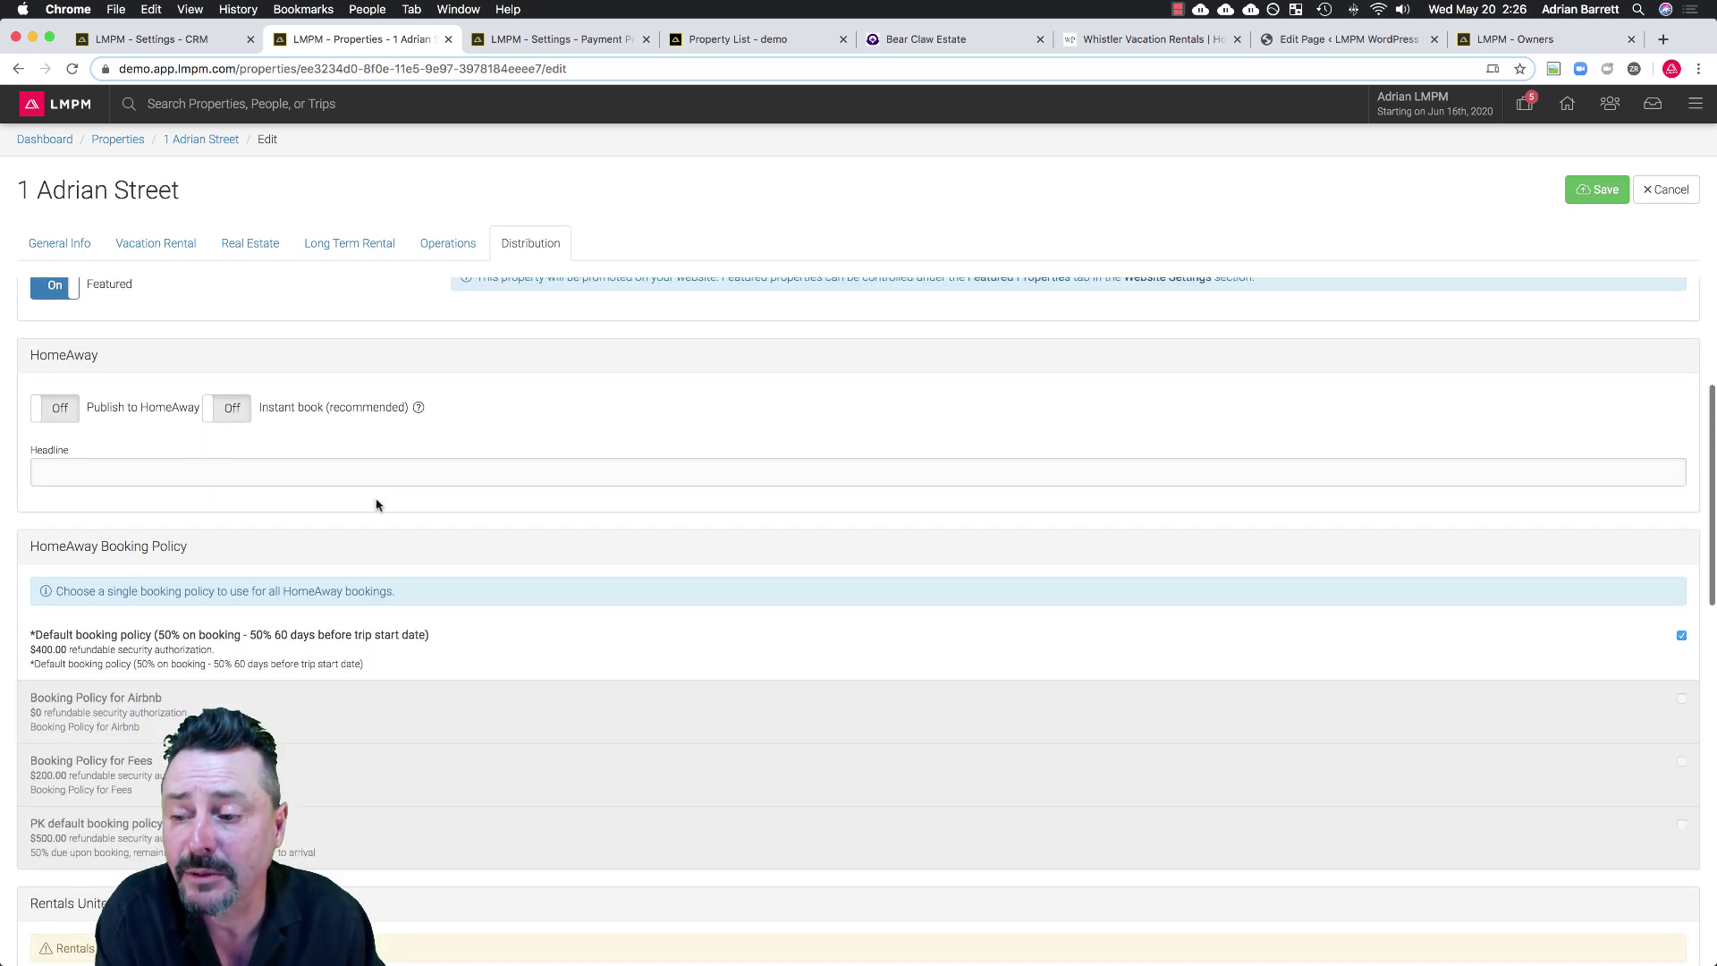
pyautogui.scroll(-11, 378, 506)
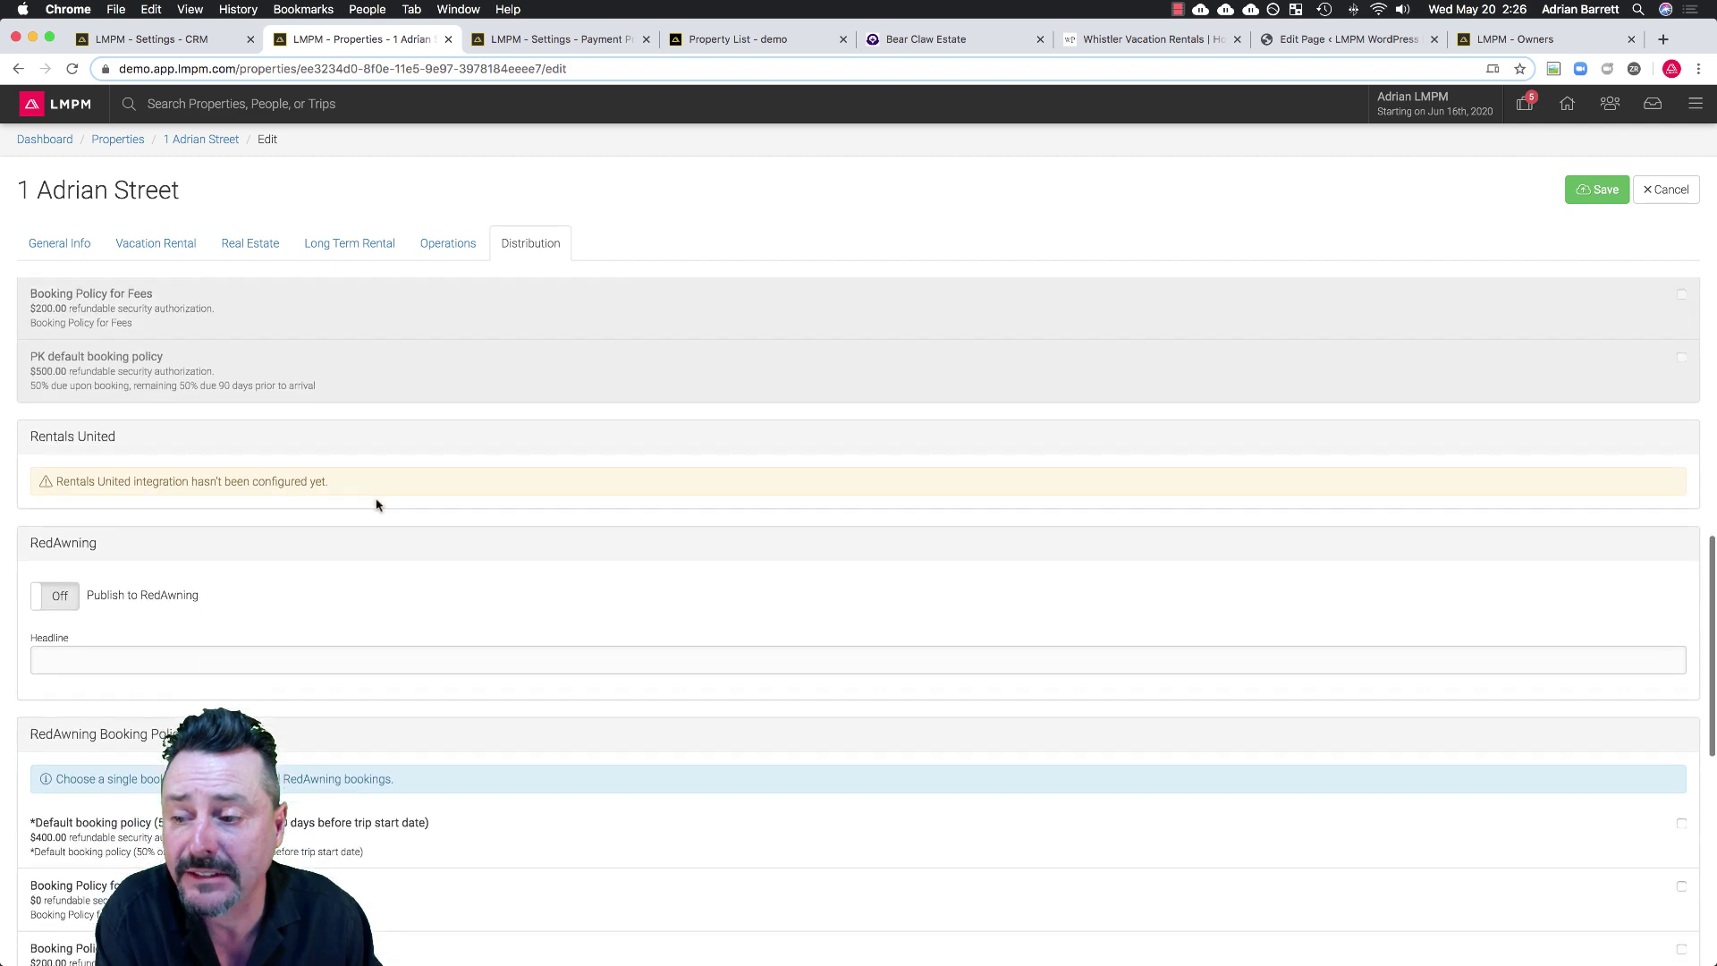
pyautogui.scroll(-3, 379, 506)
pyautogui.scroll(3, 377, 506)
pyautogui.scroll(20, 376, 504)
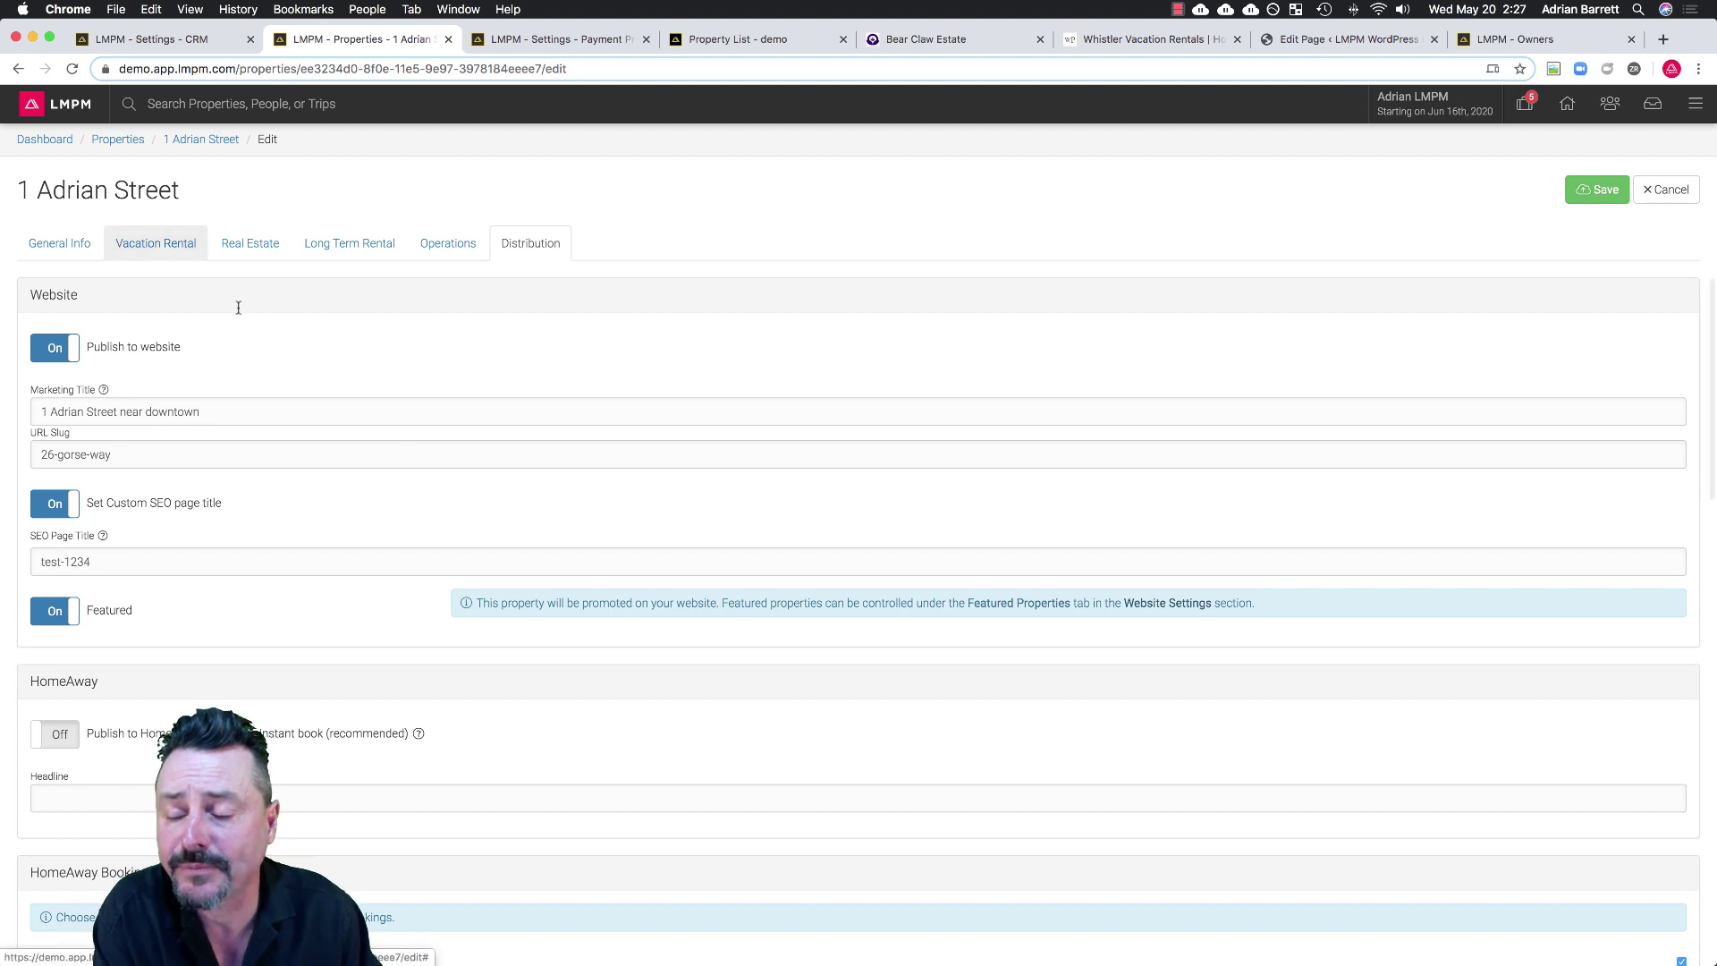
# Show the property's vacation rental rates and availability calendar for October and November 2020.
pyautogui.click(170, 248)
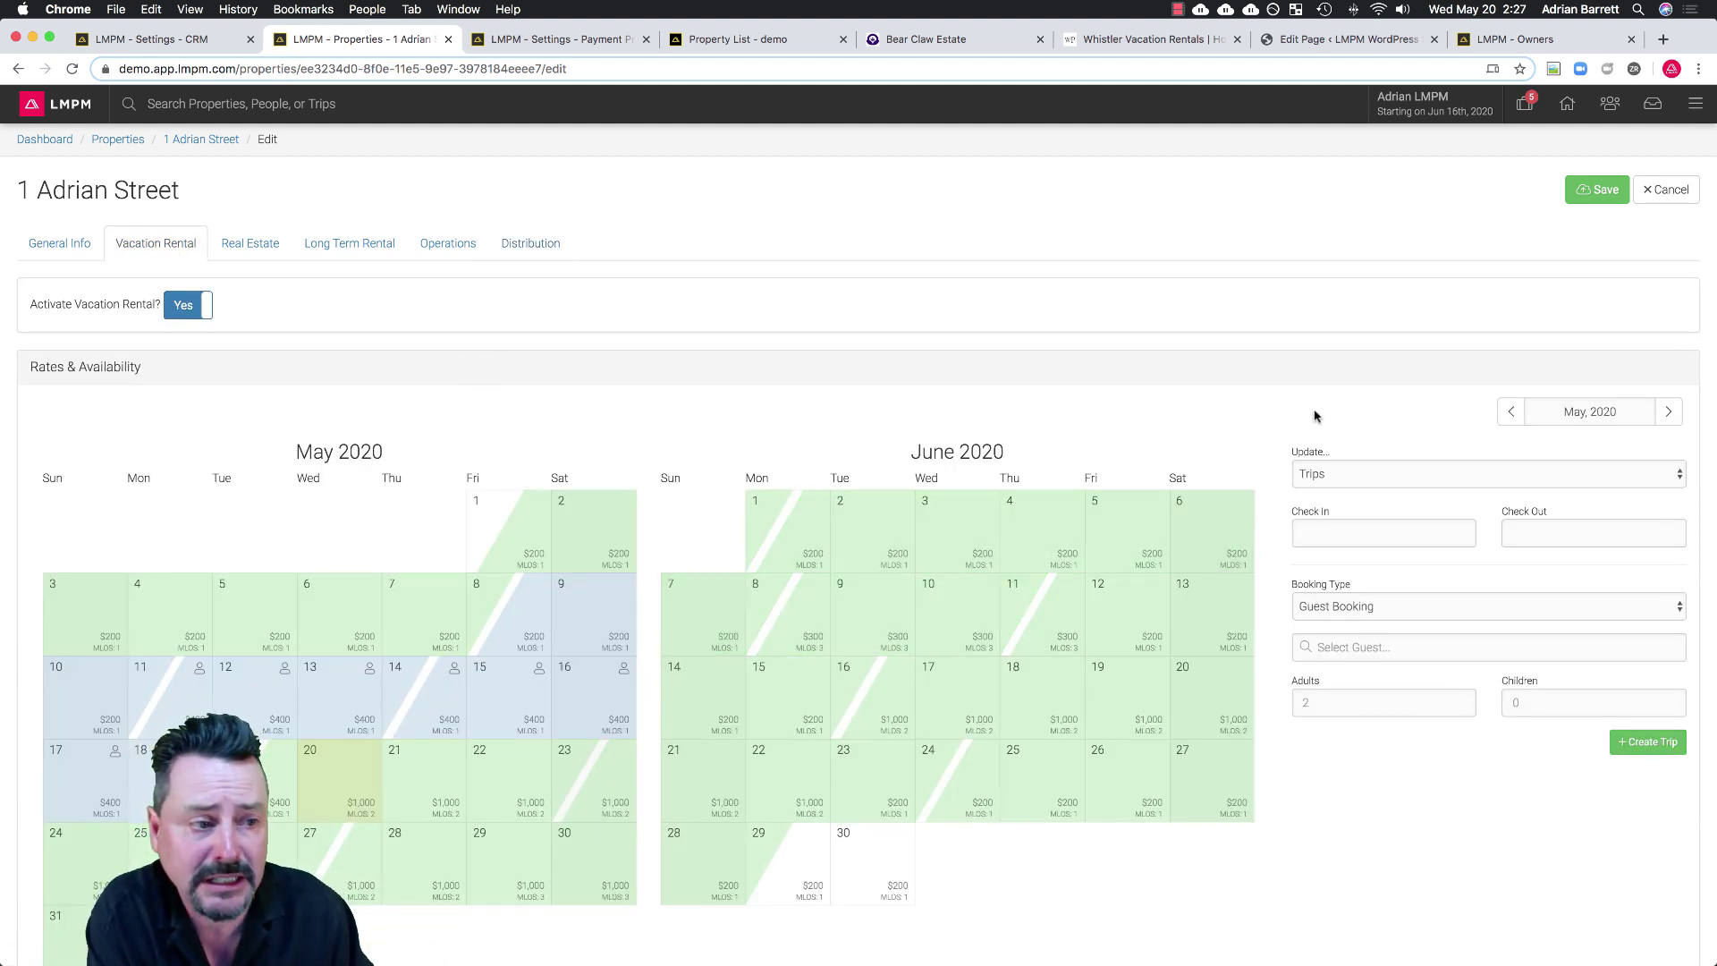
pyautogui.click(1668, 412)
pyautogui.click(1668, 411)
pyautogui.click(1668, 411)
pyautogui.click(1669, 412)
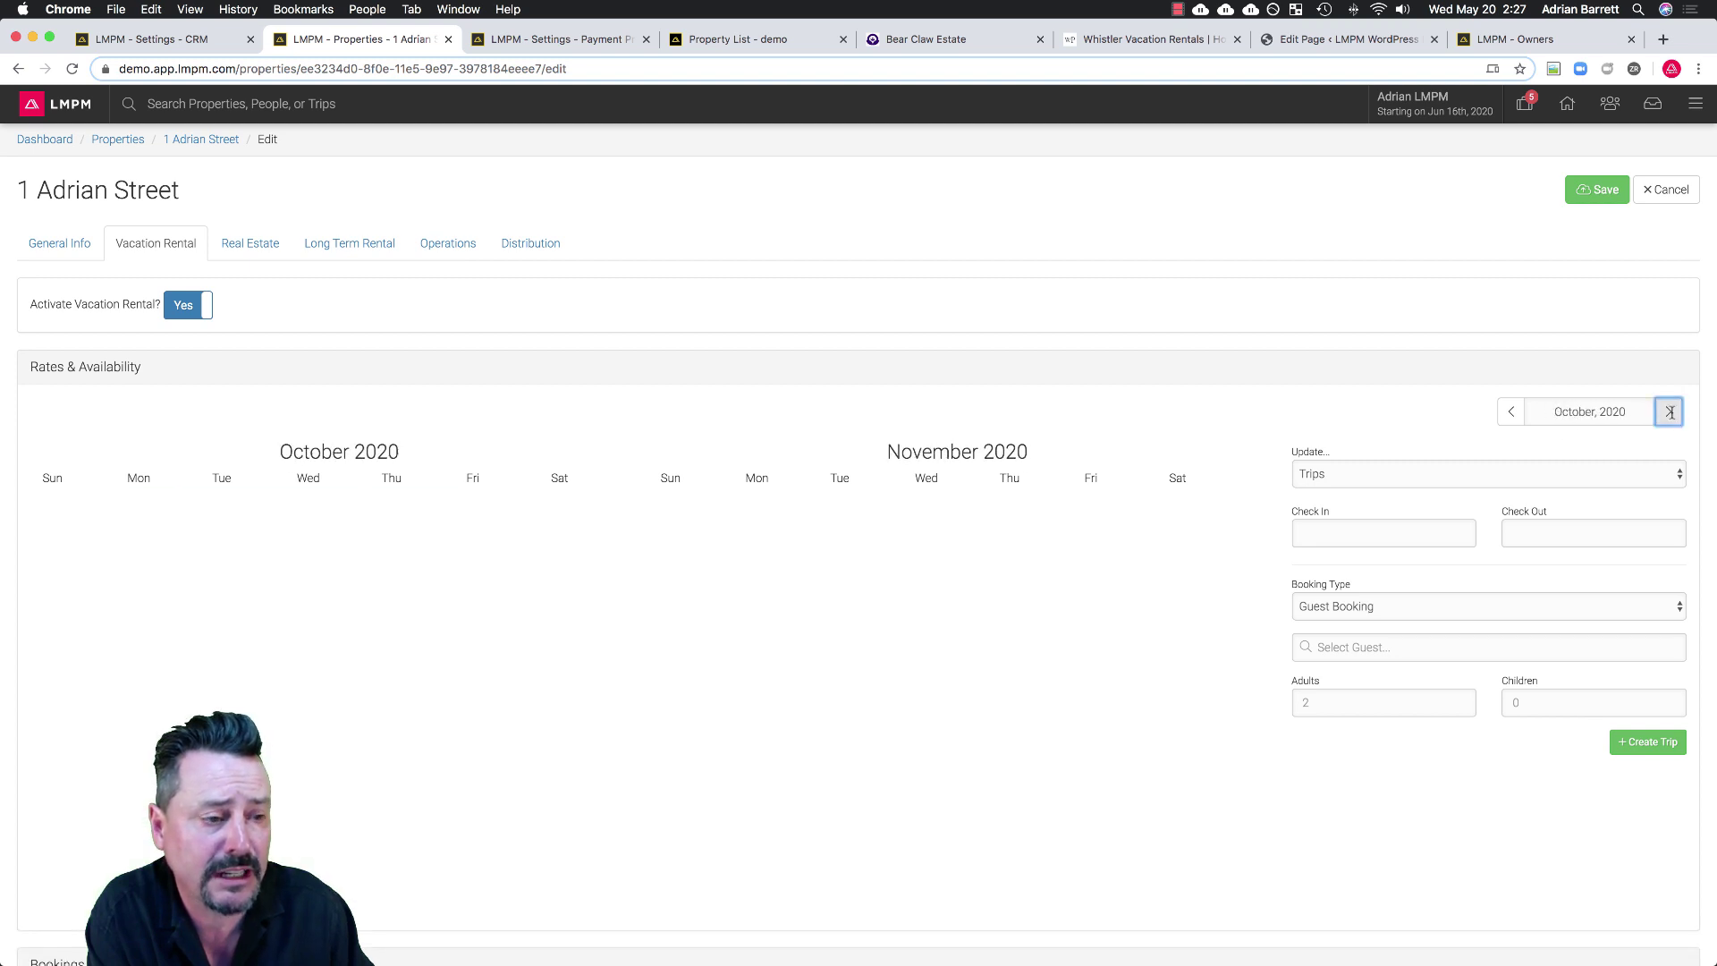
# Switch the calendar update to Rates and apply a rate of 200 with minimum stay 3 from 2020-11-01 to 2020-11-10.
pyautogui.click(1314, 476)
pyautogui.click(1319, 490)
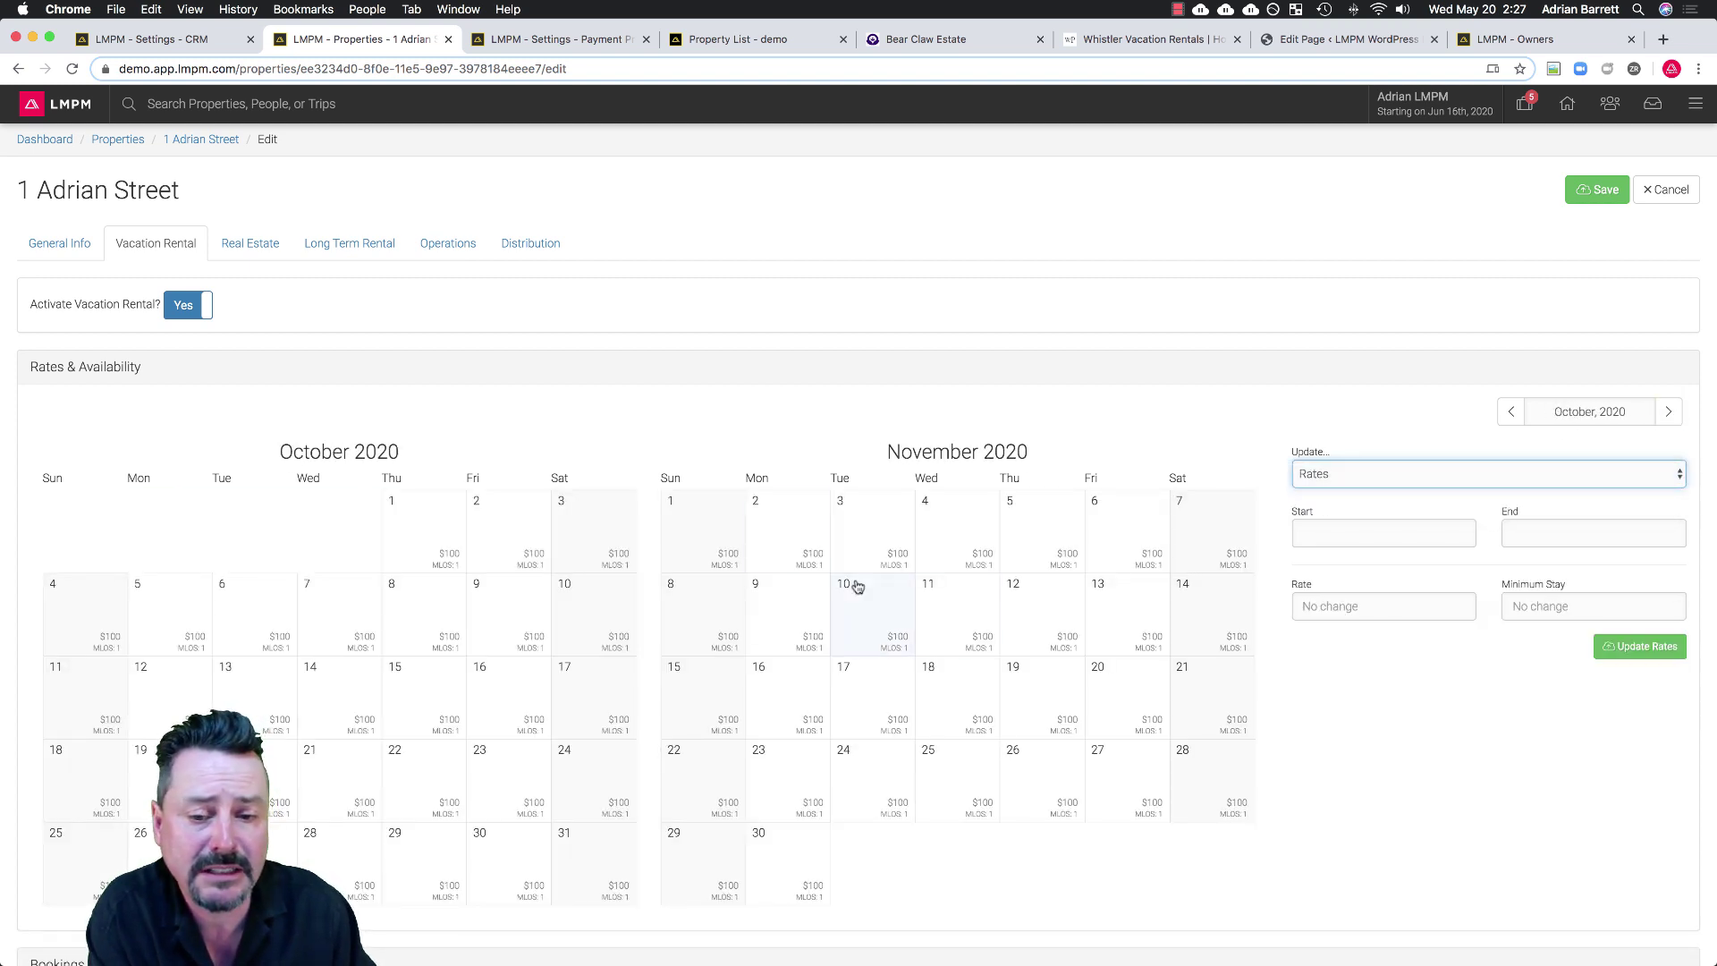
pyautogui.moveTo(709, 537); pyautogui.dragTo(857, 611)
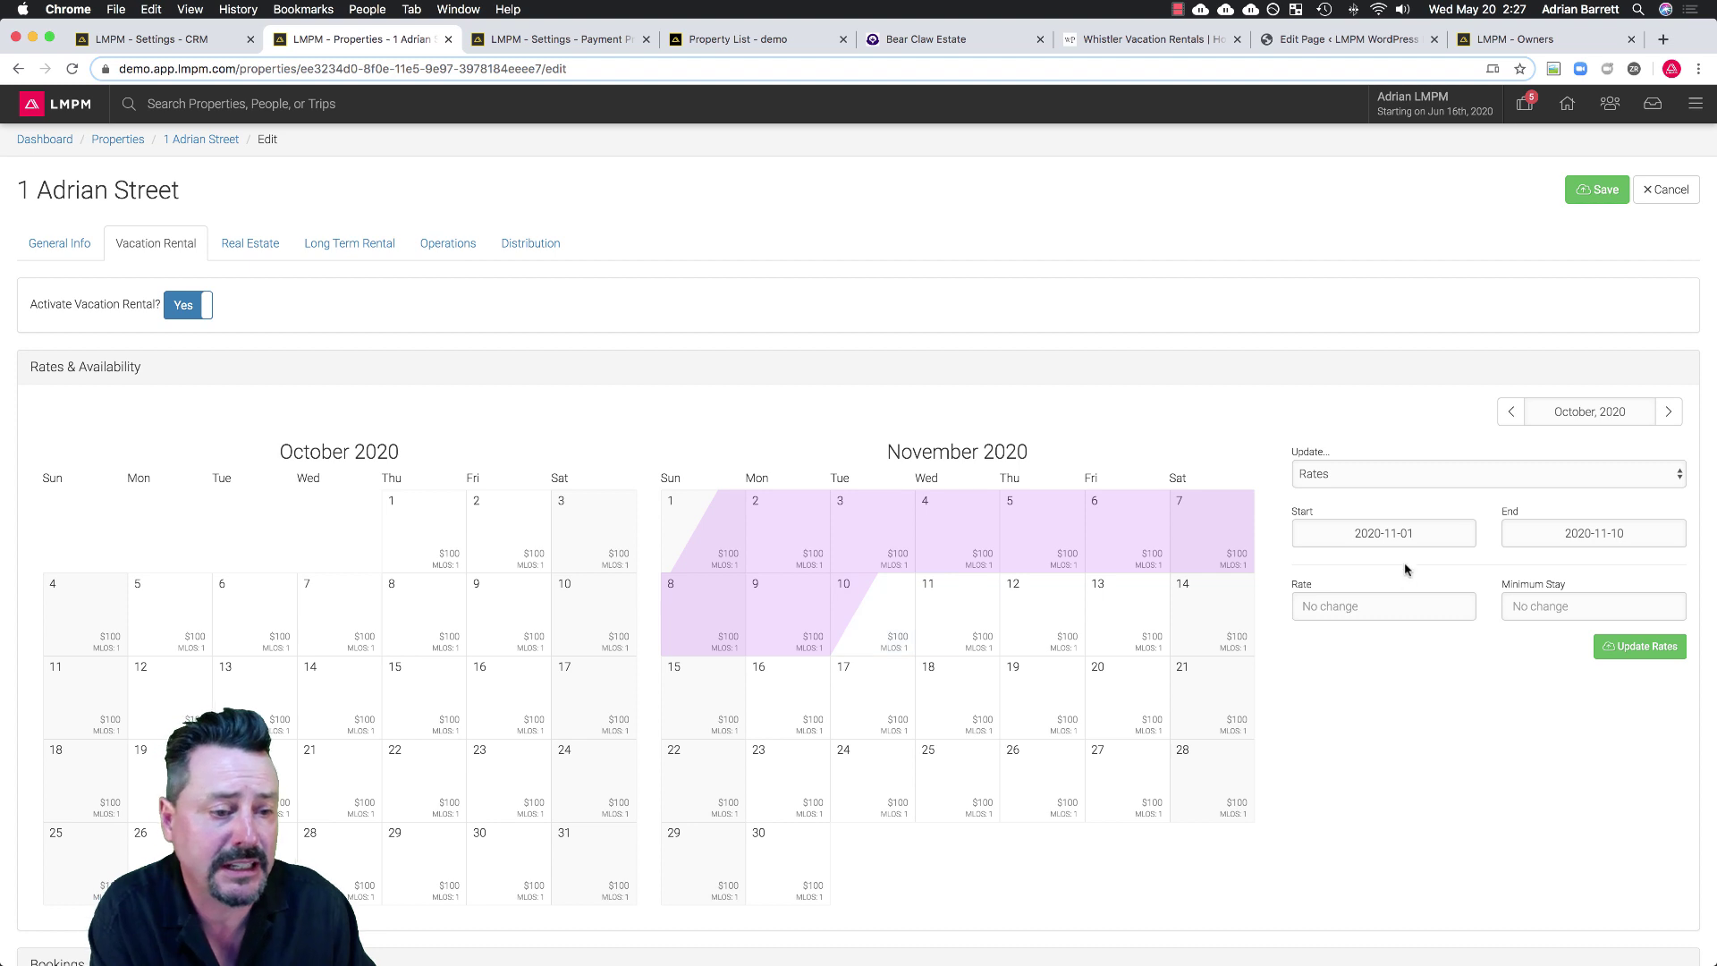
pyautogui.click(1372, 607)
pyautogui.write('200')
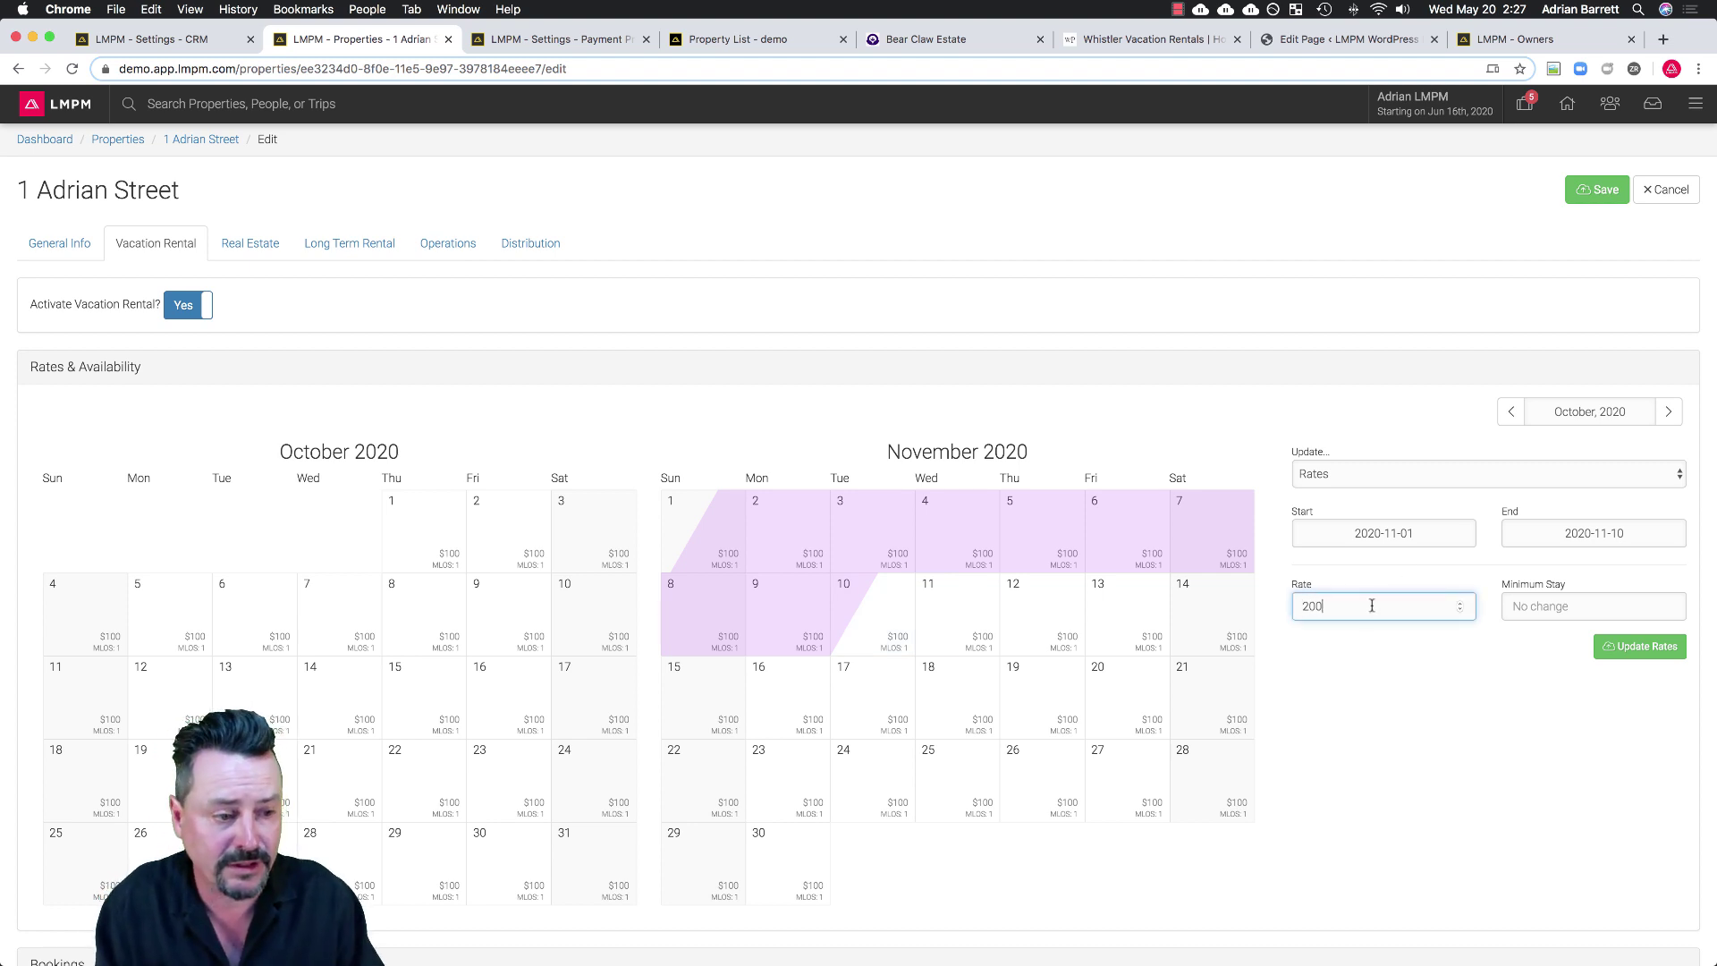
pyautogui.click(1525, 606)
pyautogui.write('3')
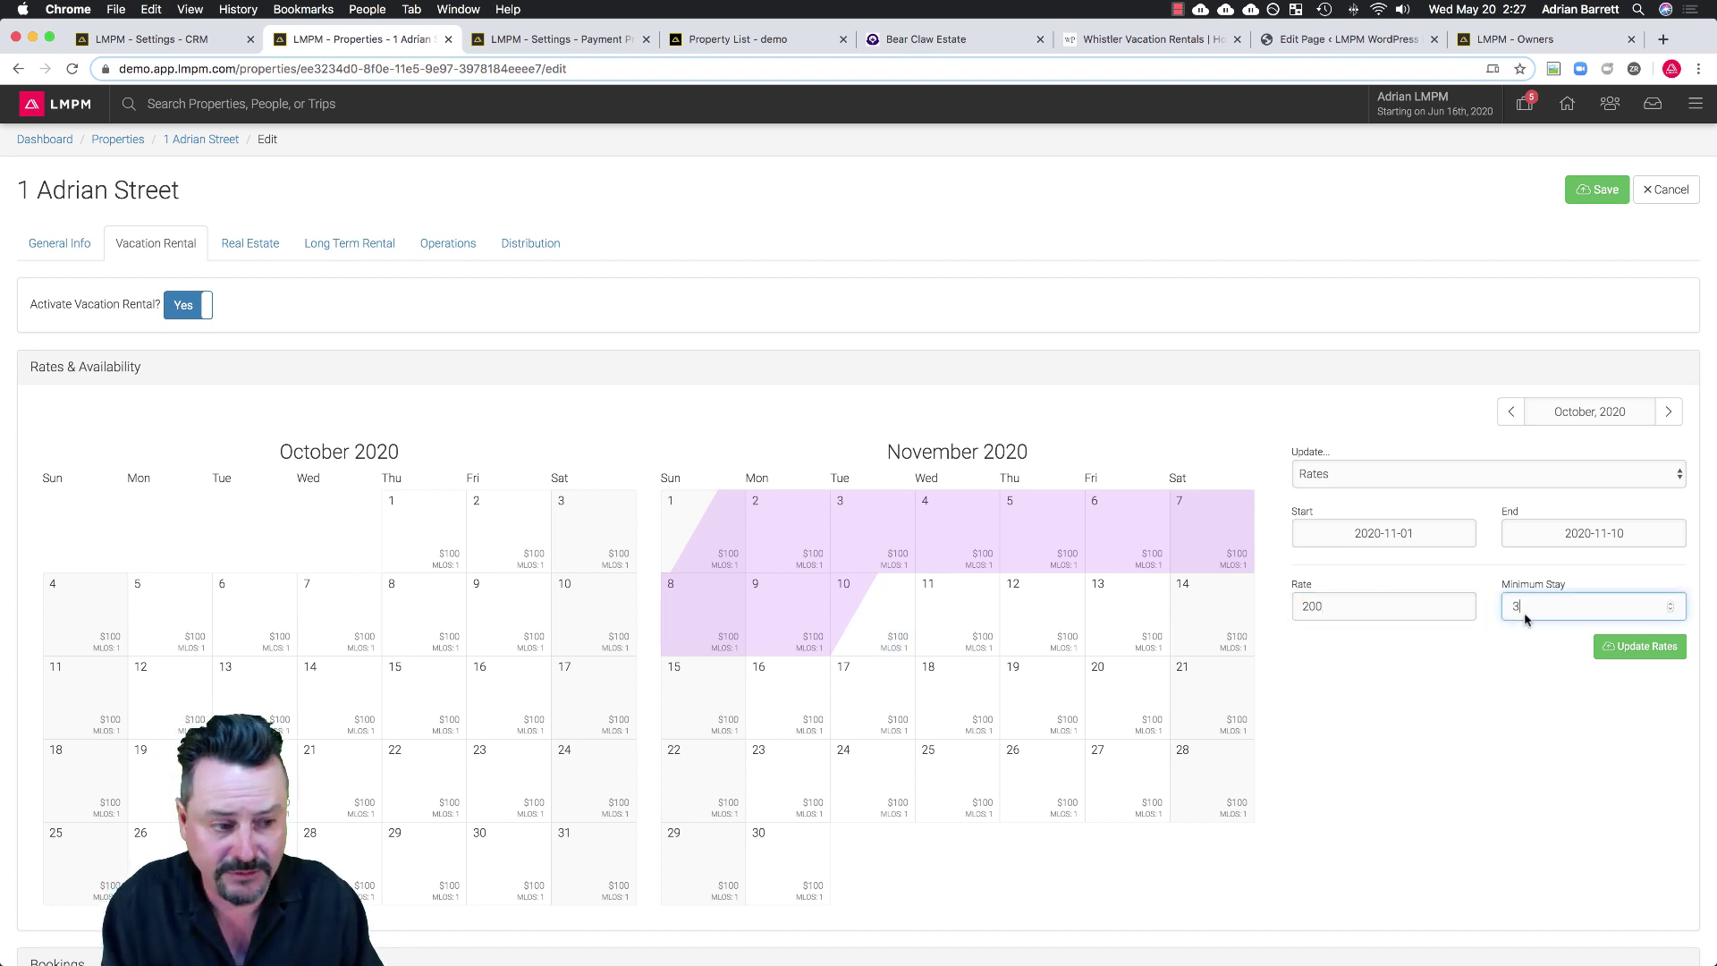
pyautogui.click(1609, 647)
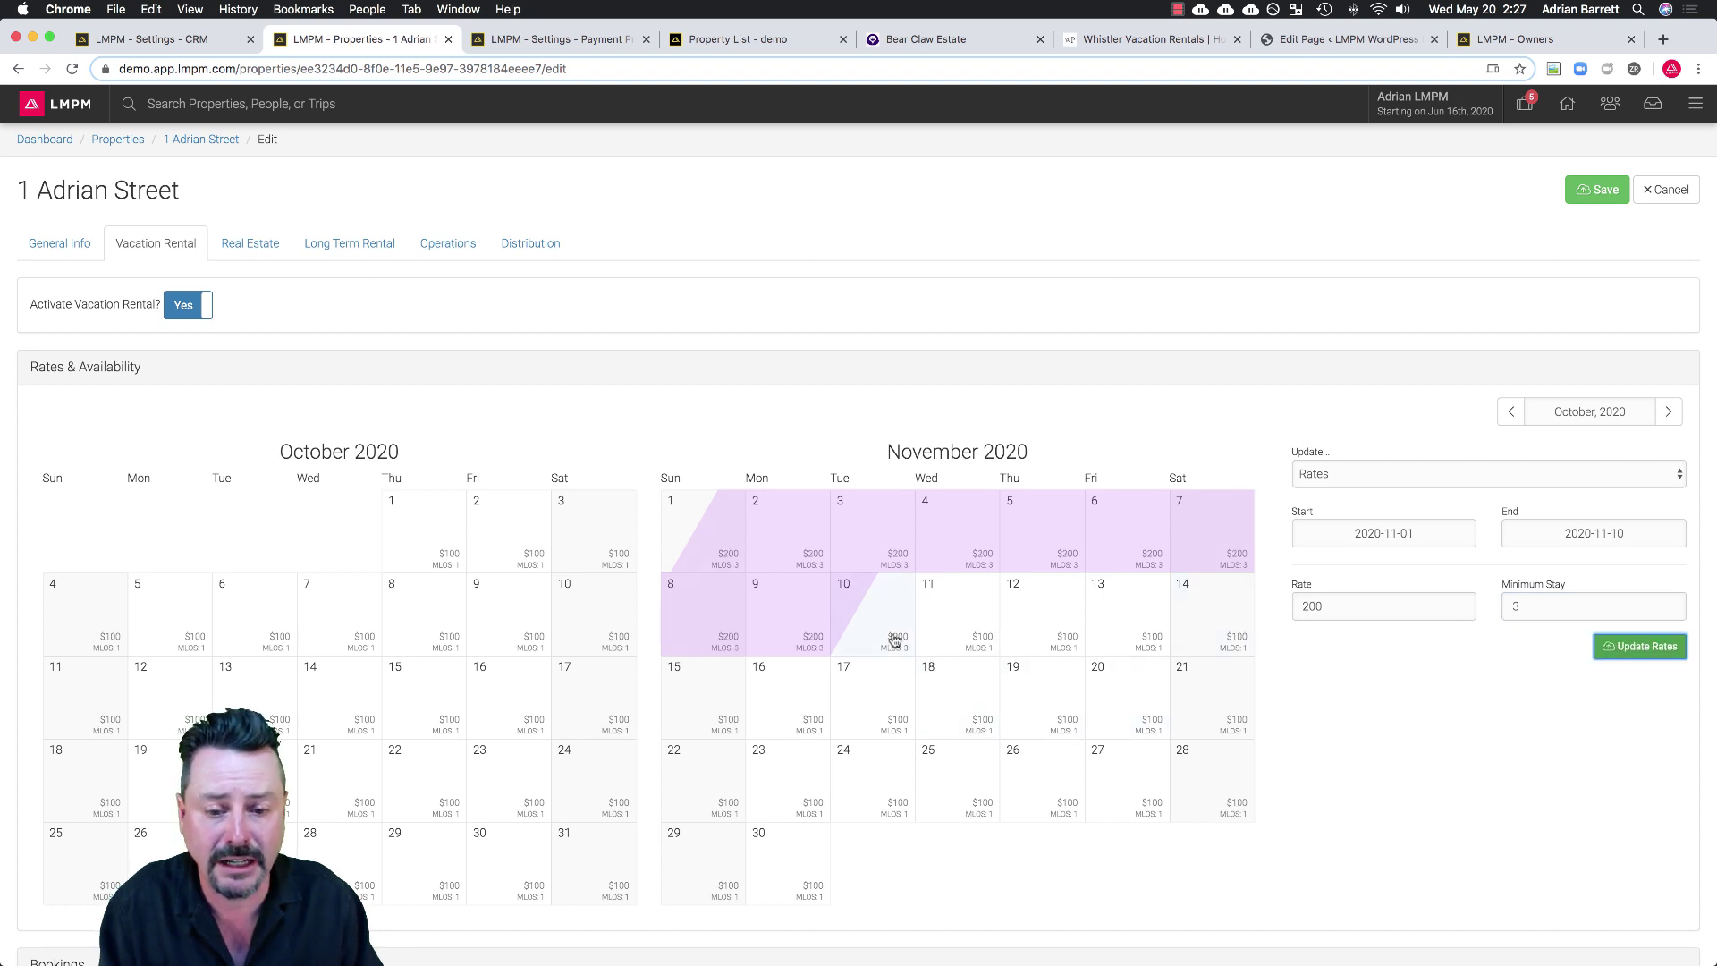
# Apply a rate of 300 with a minimum stay of 5 to the period 2020-11-10 to 2020-11-17.
pyautogui.moveTo(895, 640); pyautogui.dragTo(892, 697)
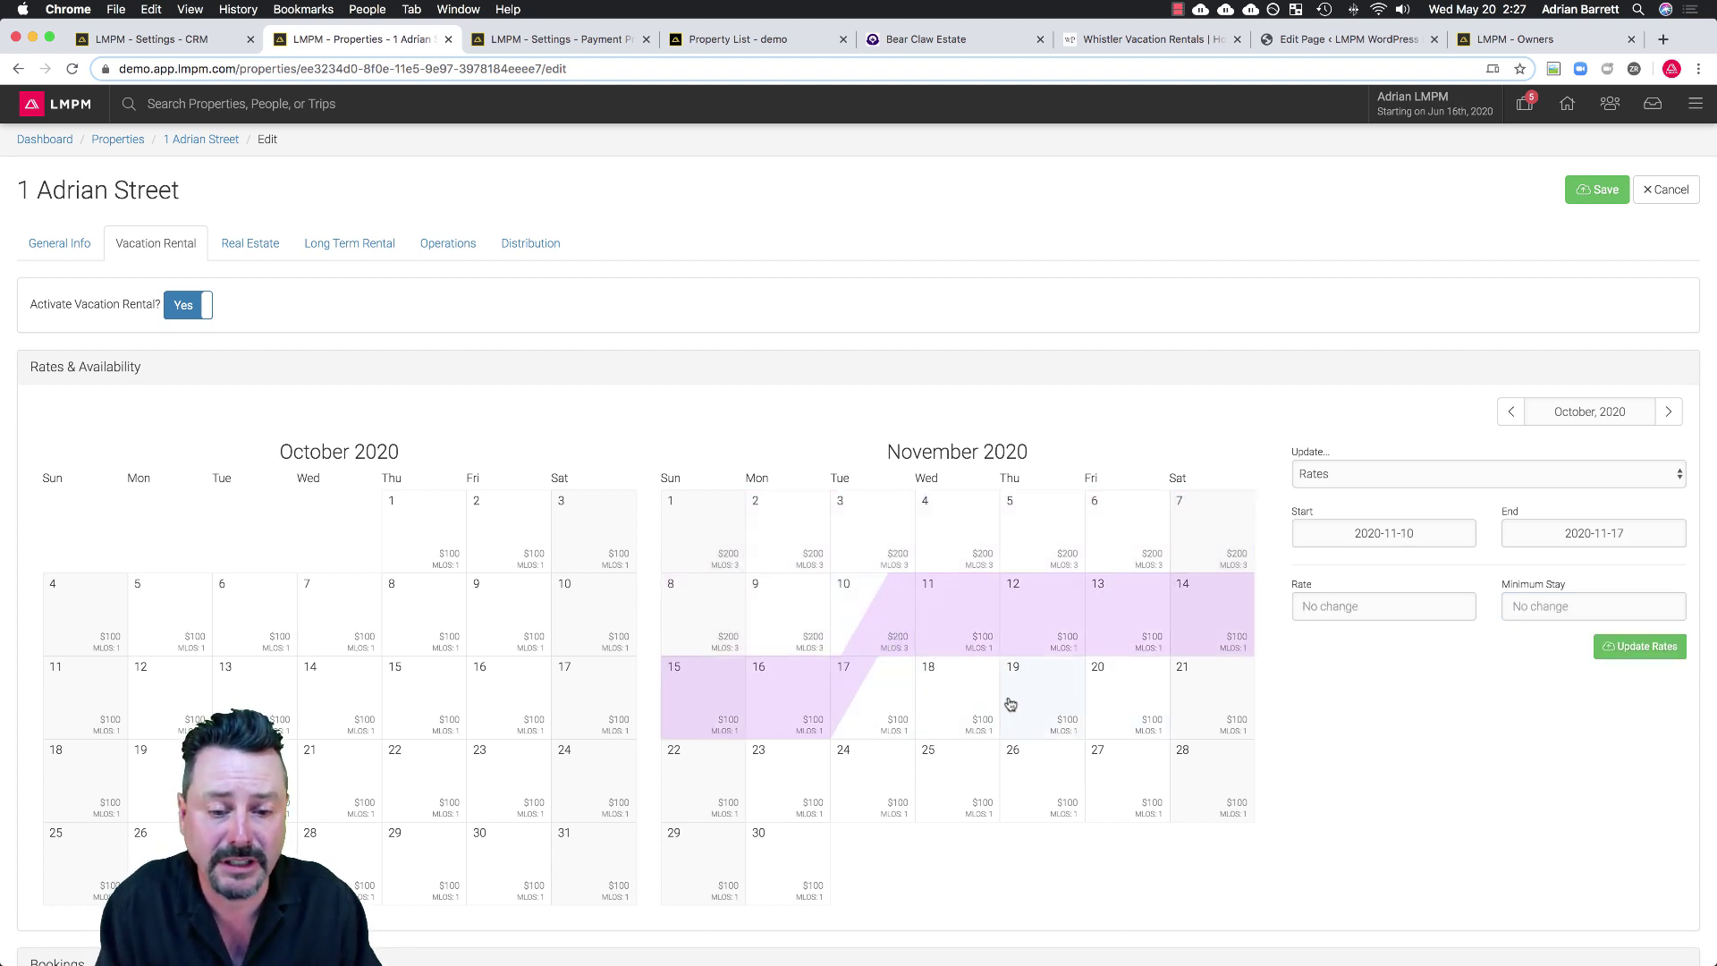
pyautogui.click(1397, 606)
pyautogui.write('300')
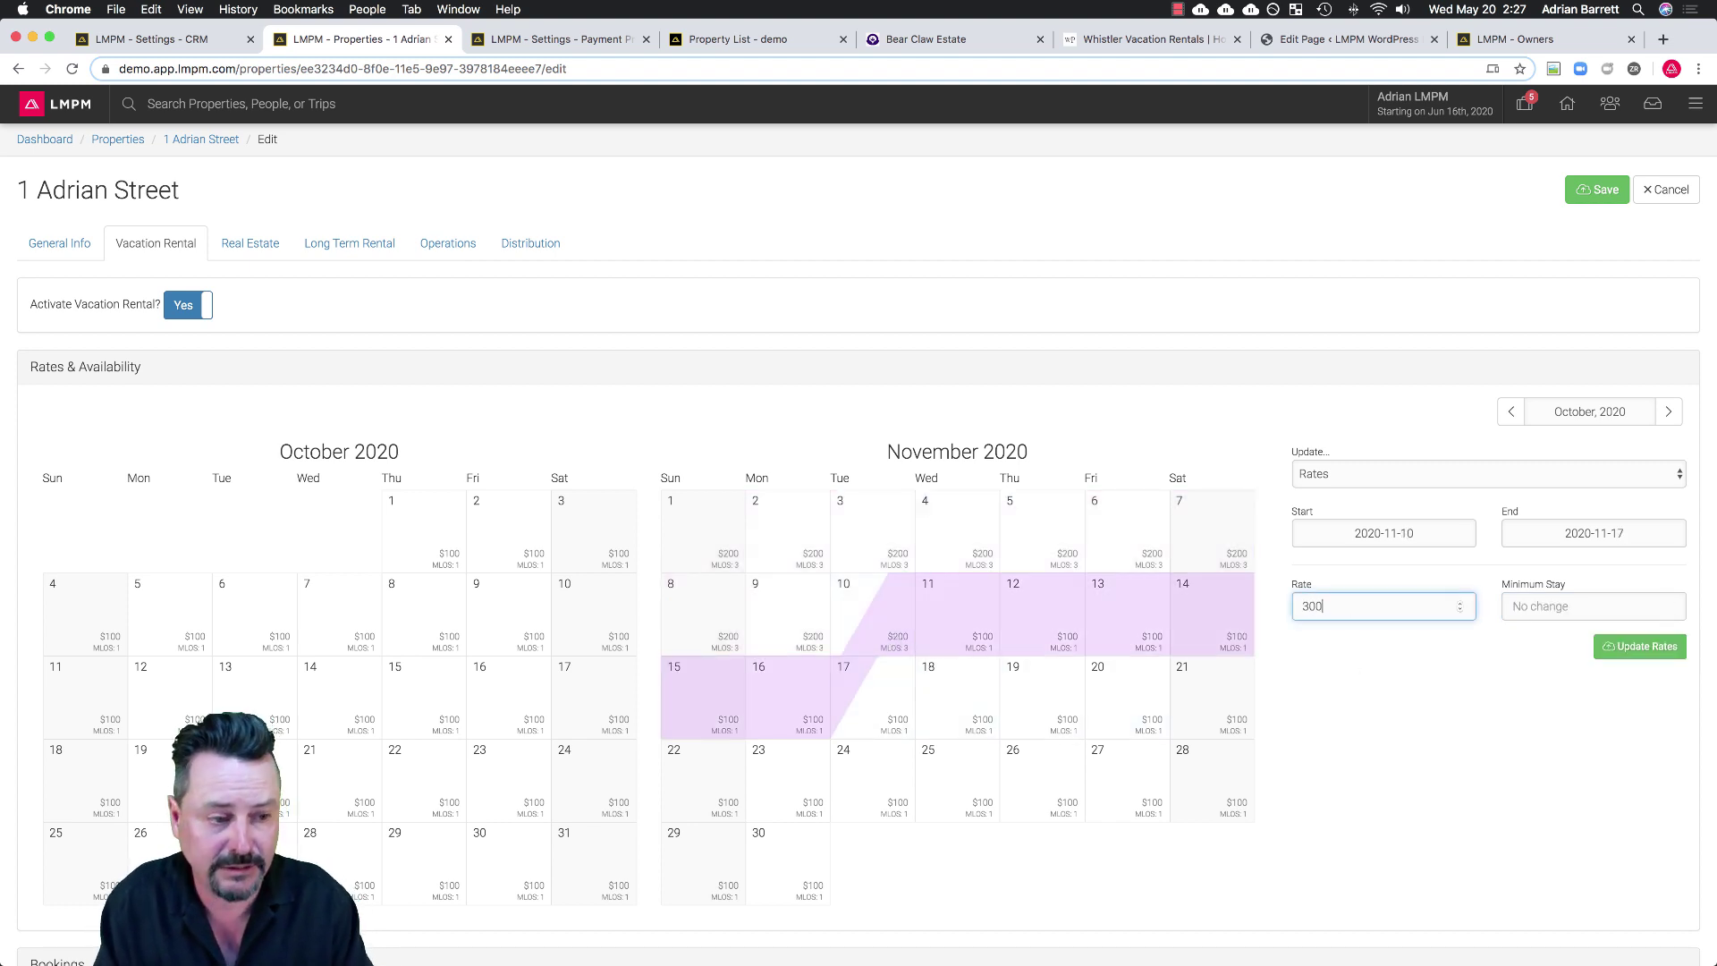
pyautogui.click(1559, 607)
pyautogui.write('5')
pyautogui.click(1640, 647)
# Apply a rate of 1000 with a minimum stay of 2 to the period 2020-11-18 to 2020-11-25.
pyautogui.moveTo(948, 719); pyautogui.dragTo(978, 805)
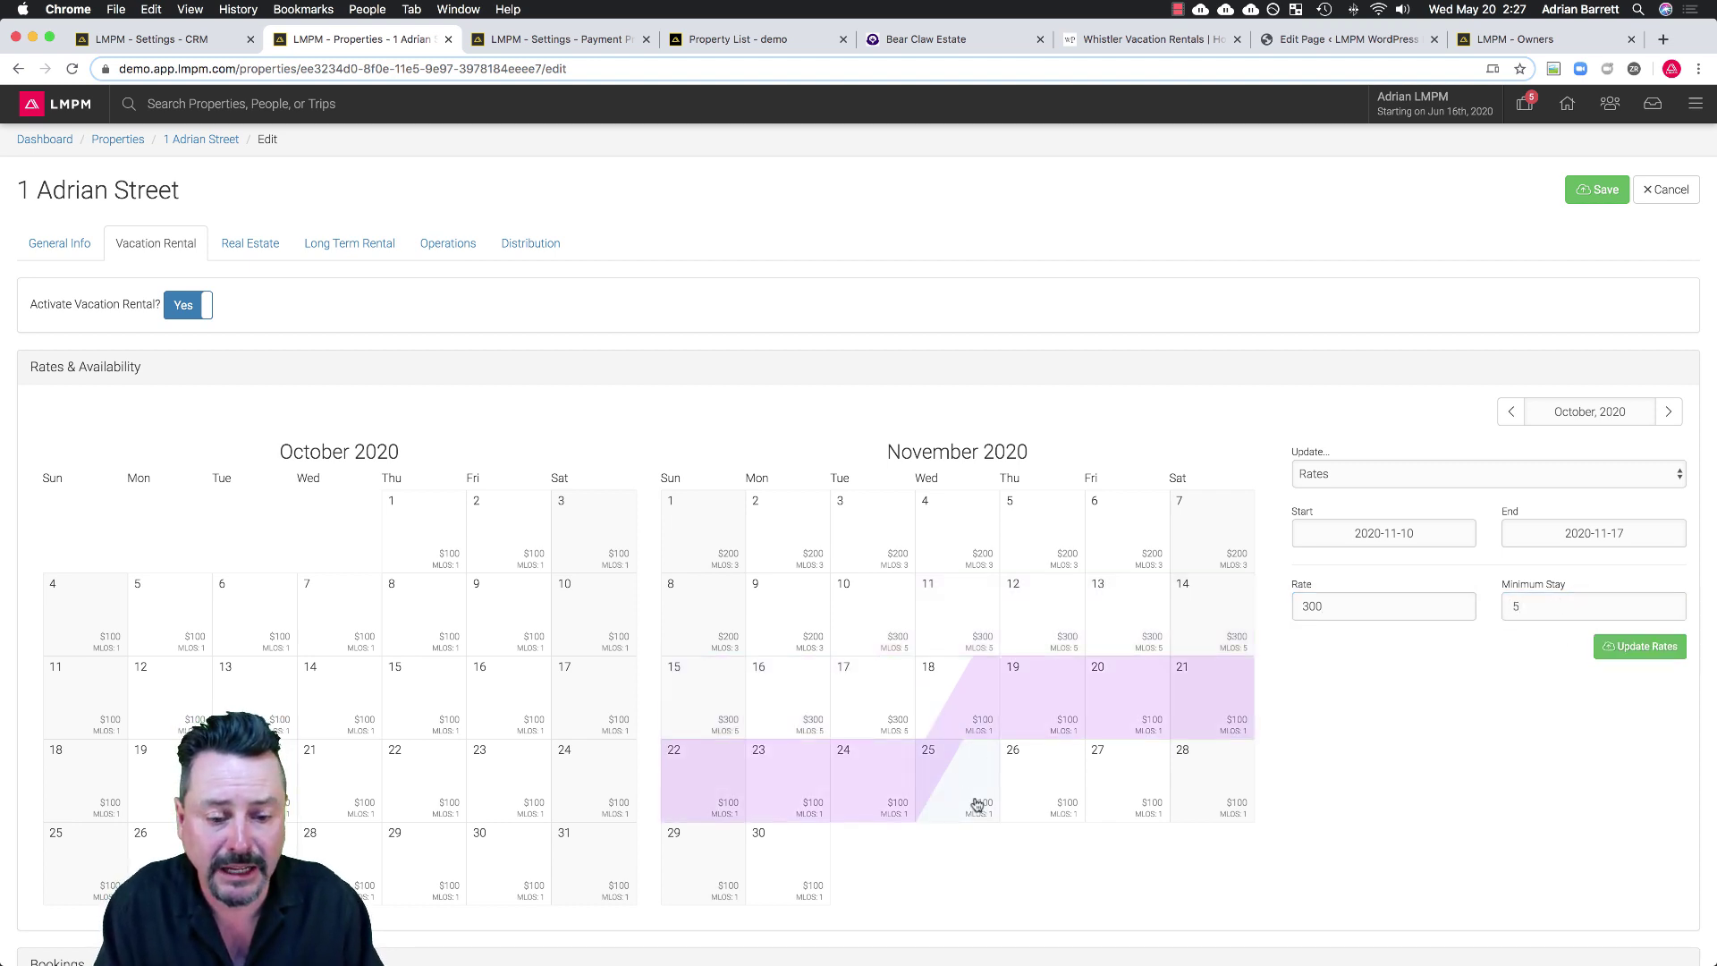
pyautogui.click(1339, 598)
pyautogui.write('1000')
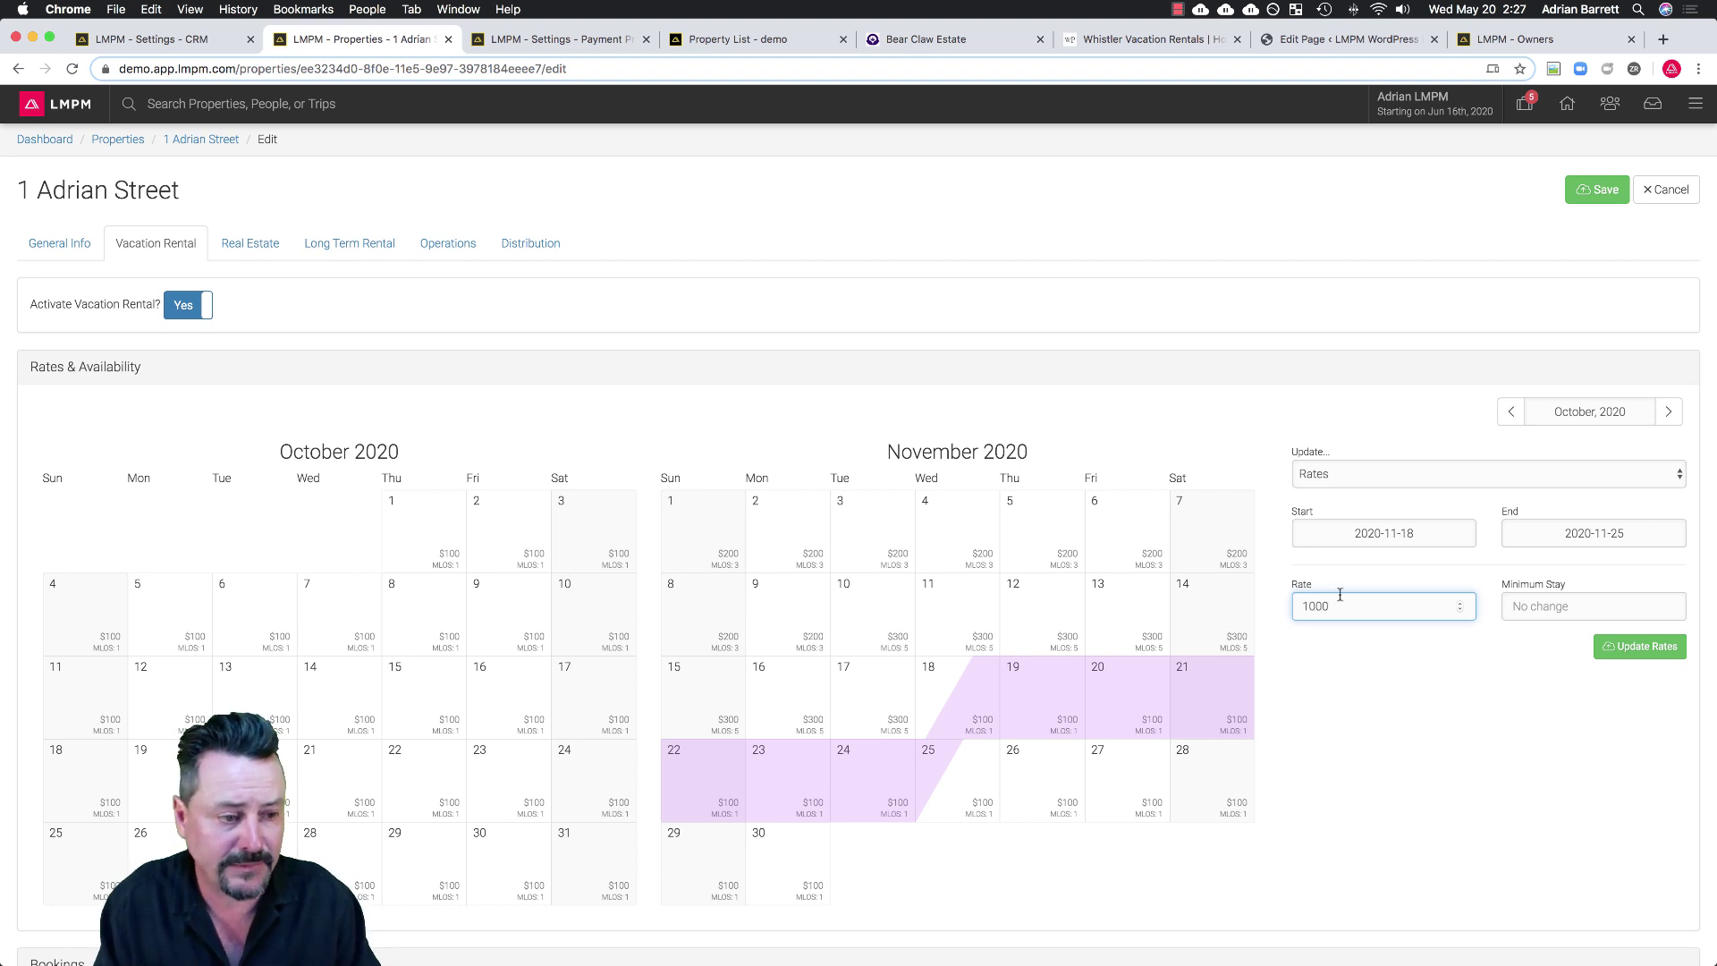
pyautogui.click(1526, 606)
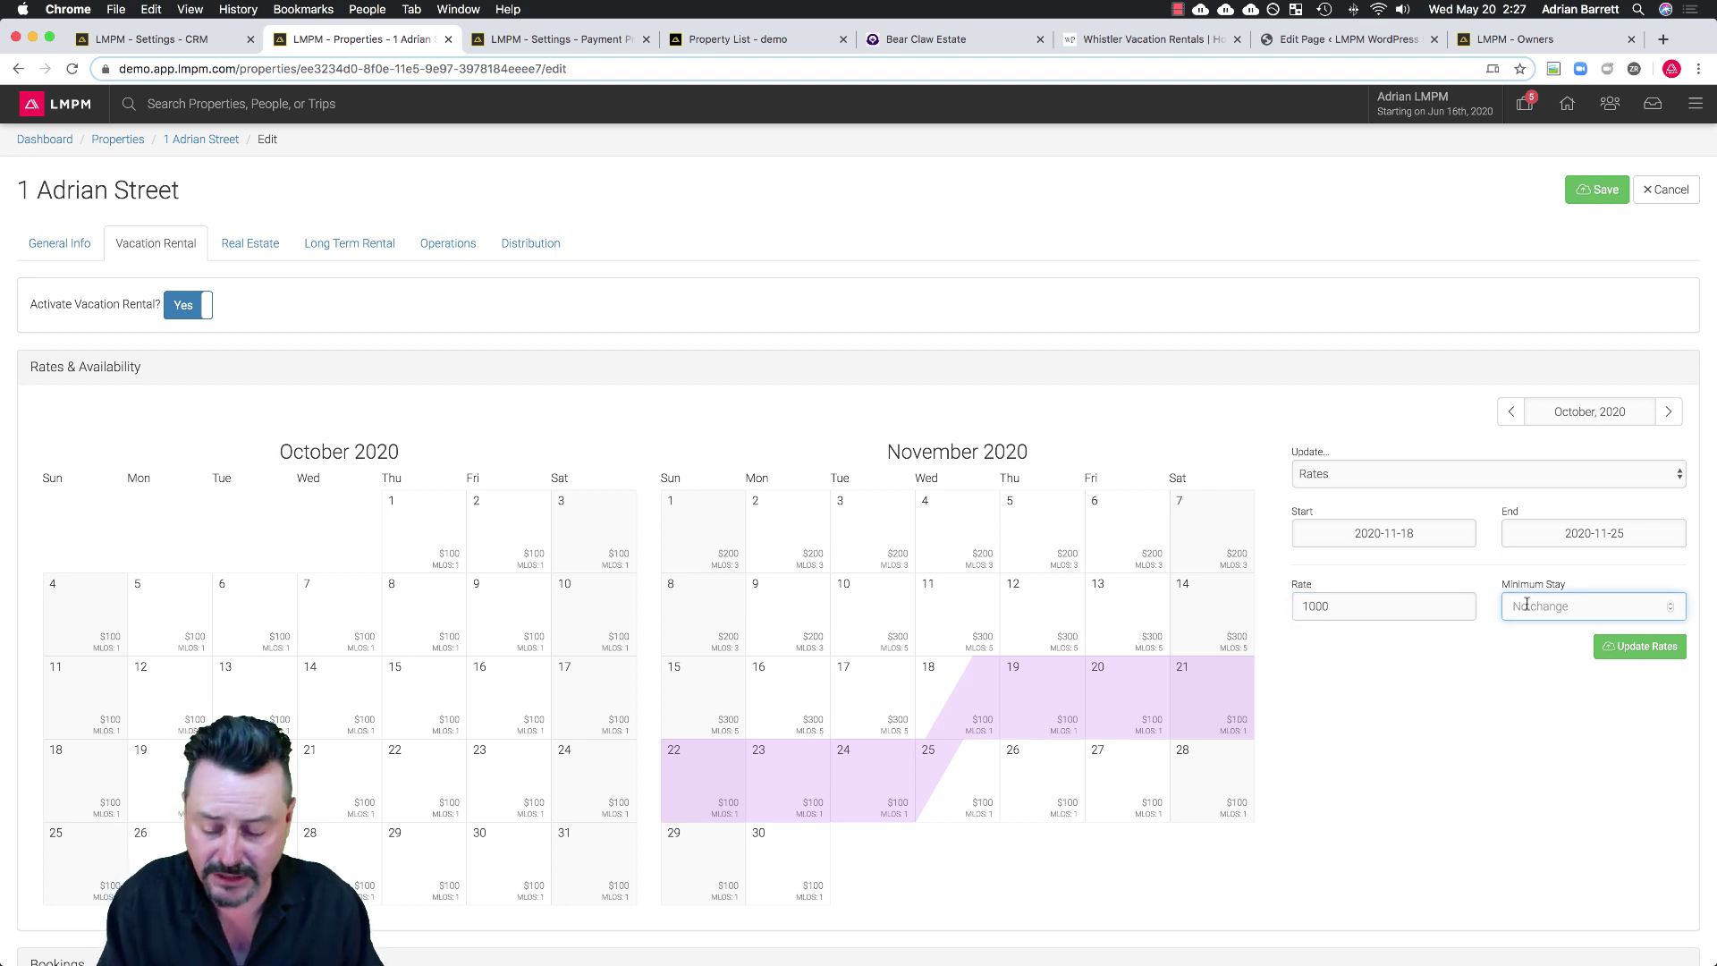
pyautogui.write('2')
pyautogui.click(1596, 644)
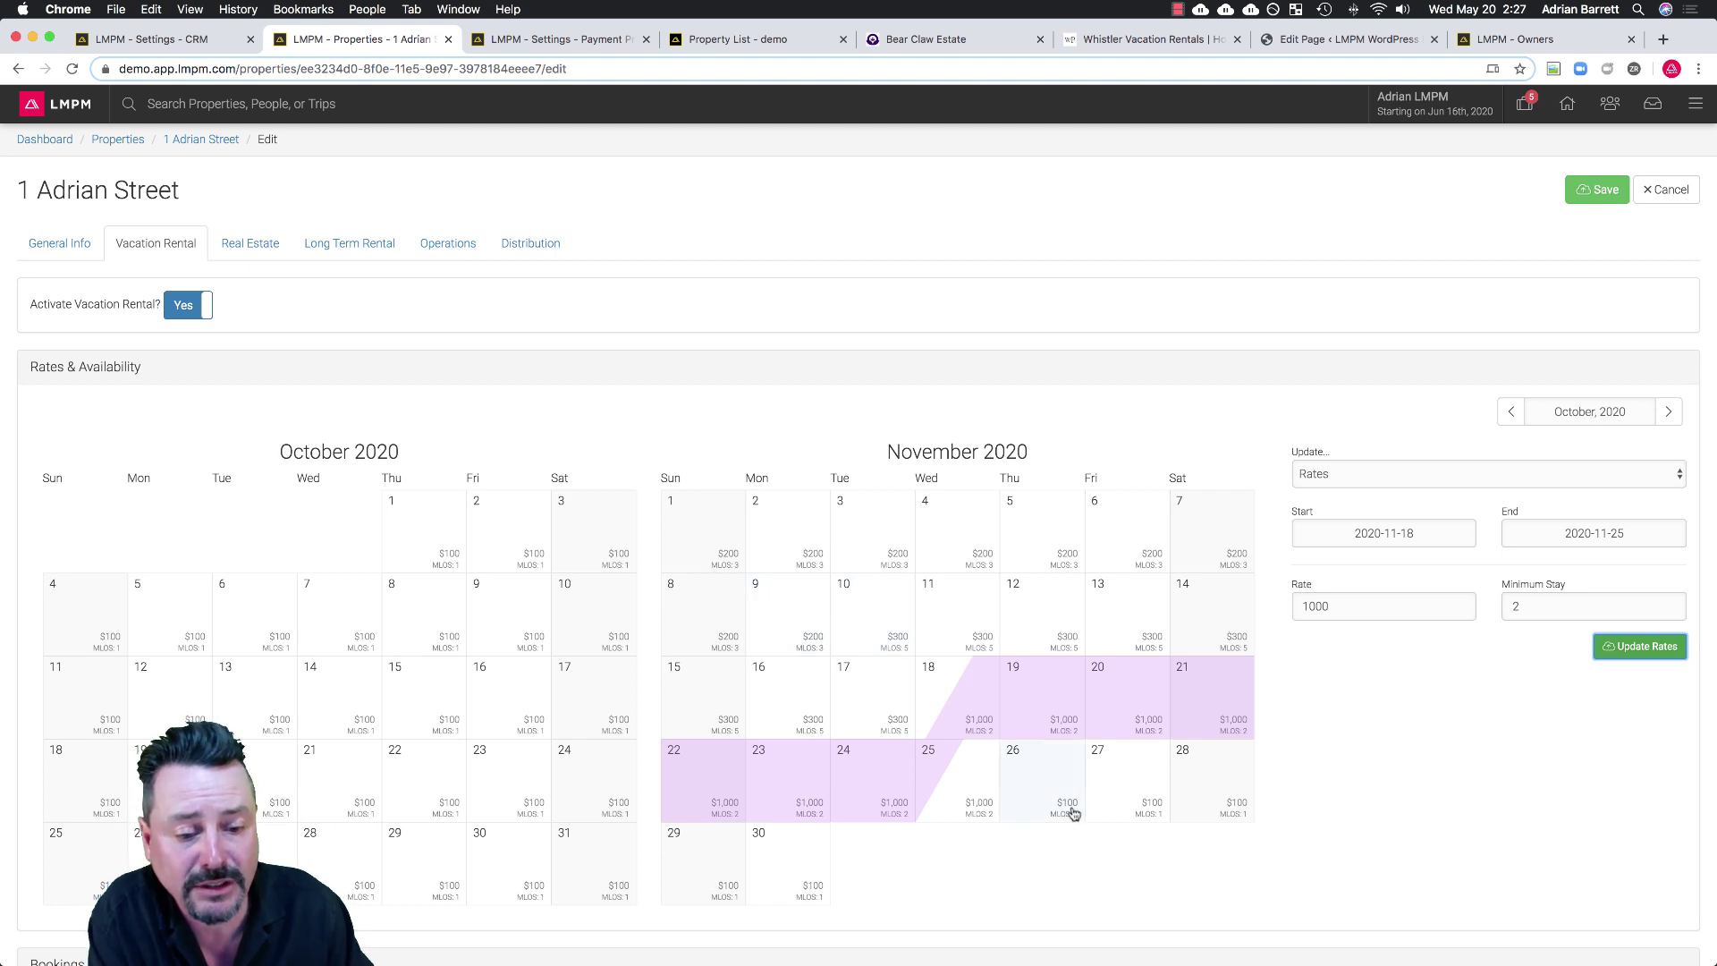
# Extend the end date of the rate period starting 2020-11-18 to 2021-03-18.
pyautogui.moveTo(1055, 791); pyautogui.dragTo(1216, 536)
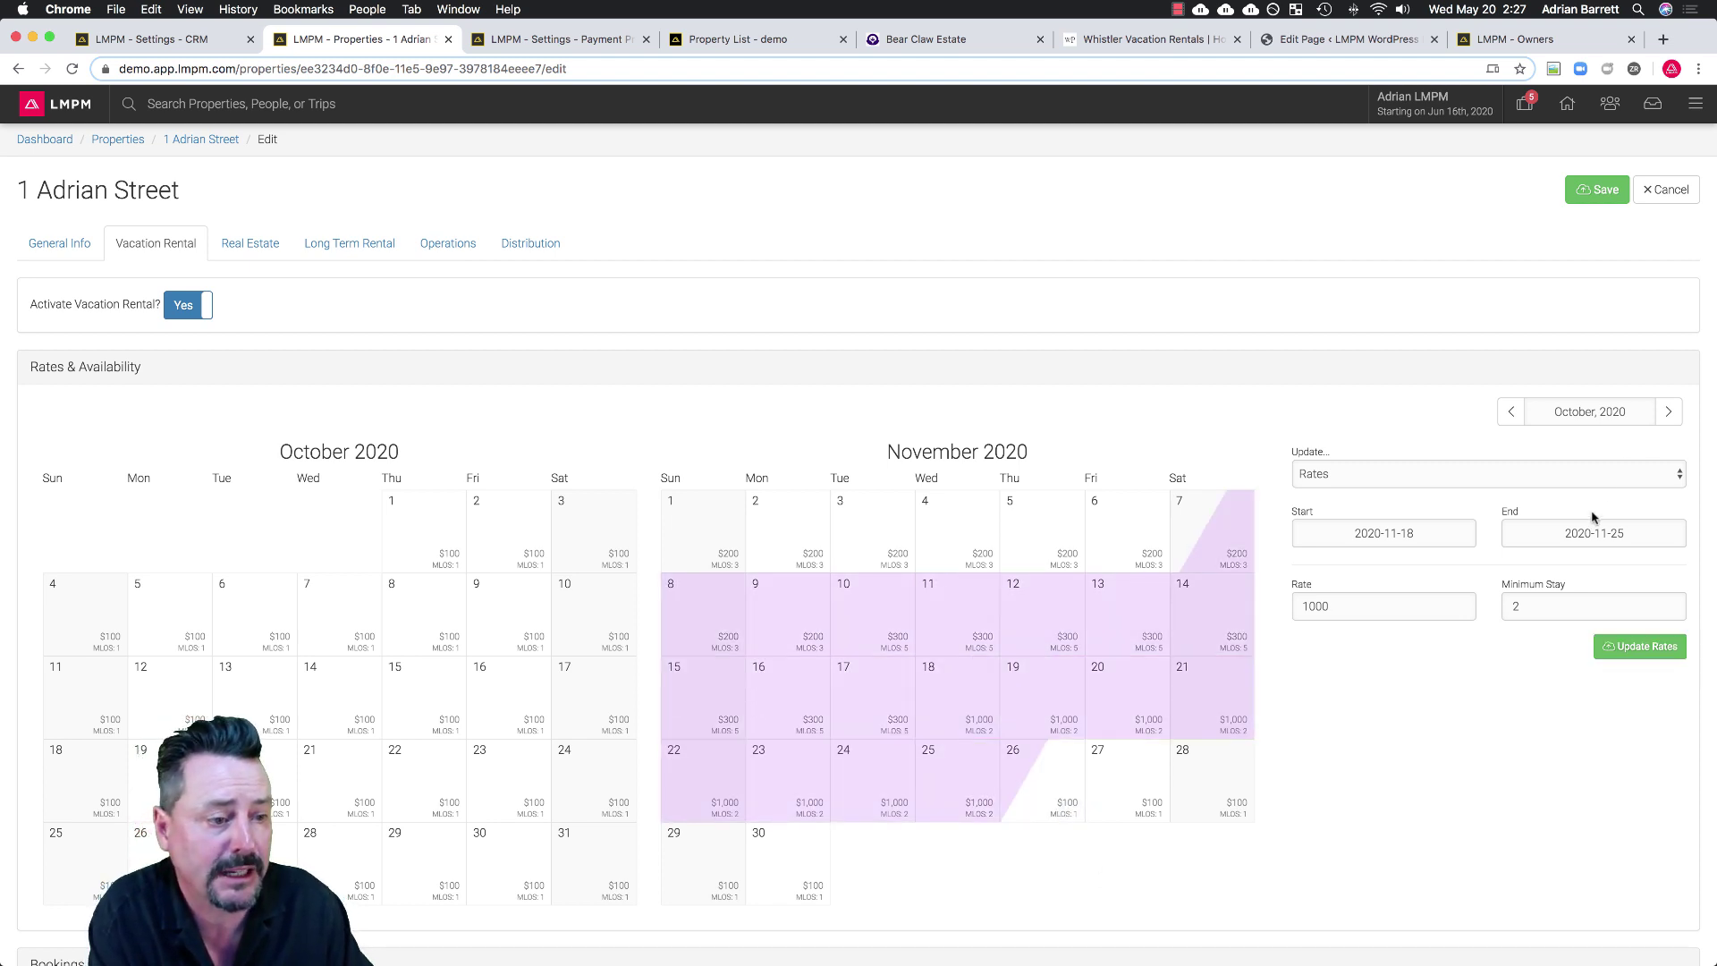
pyautogui.click(1547, 535)
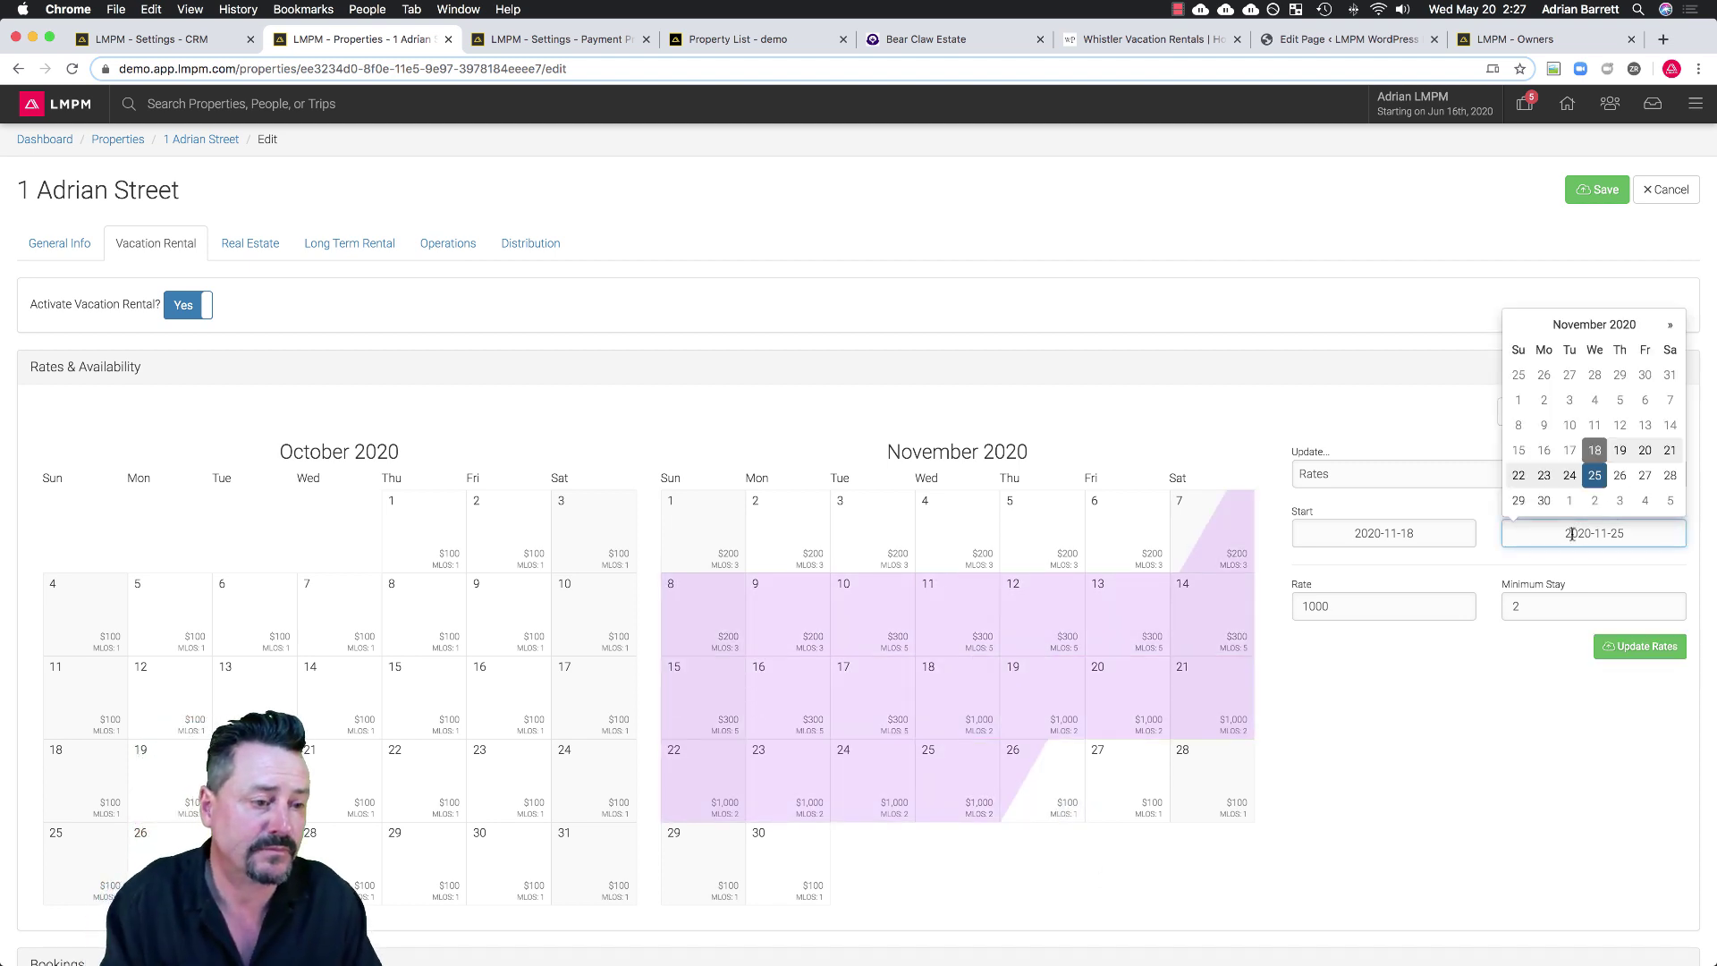
pyautogui.click(1669, 327)
pyautogui.click(1670, 326)
pyautogui.click(1670, 327)
pyautogui.click(1669, 326)
pyautogui.click(1620, 425)
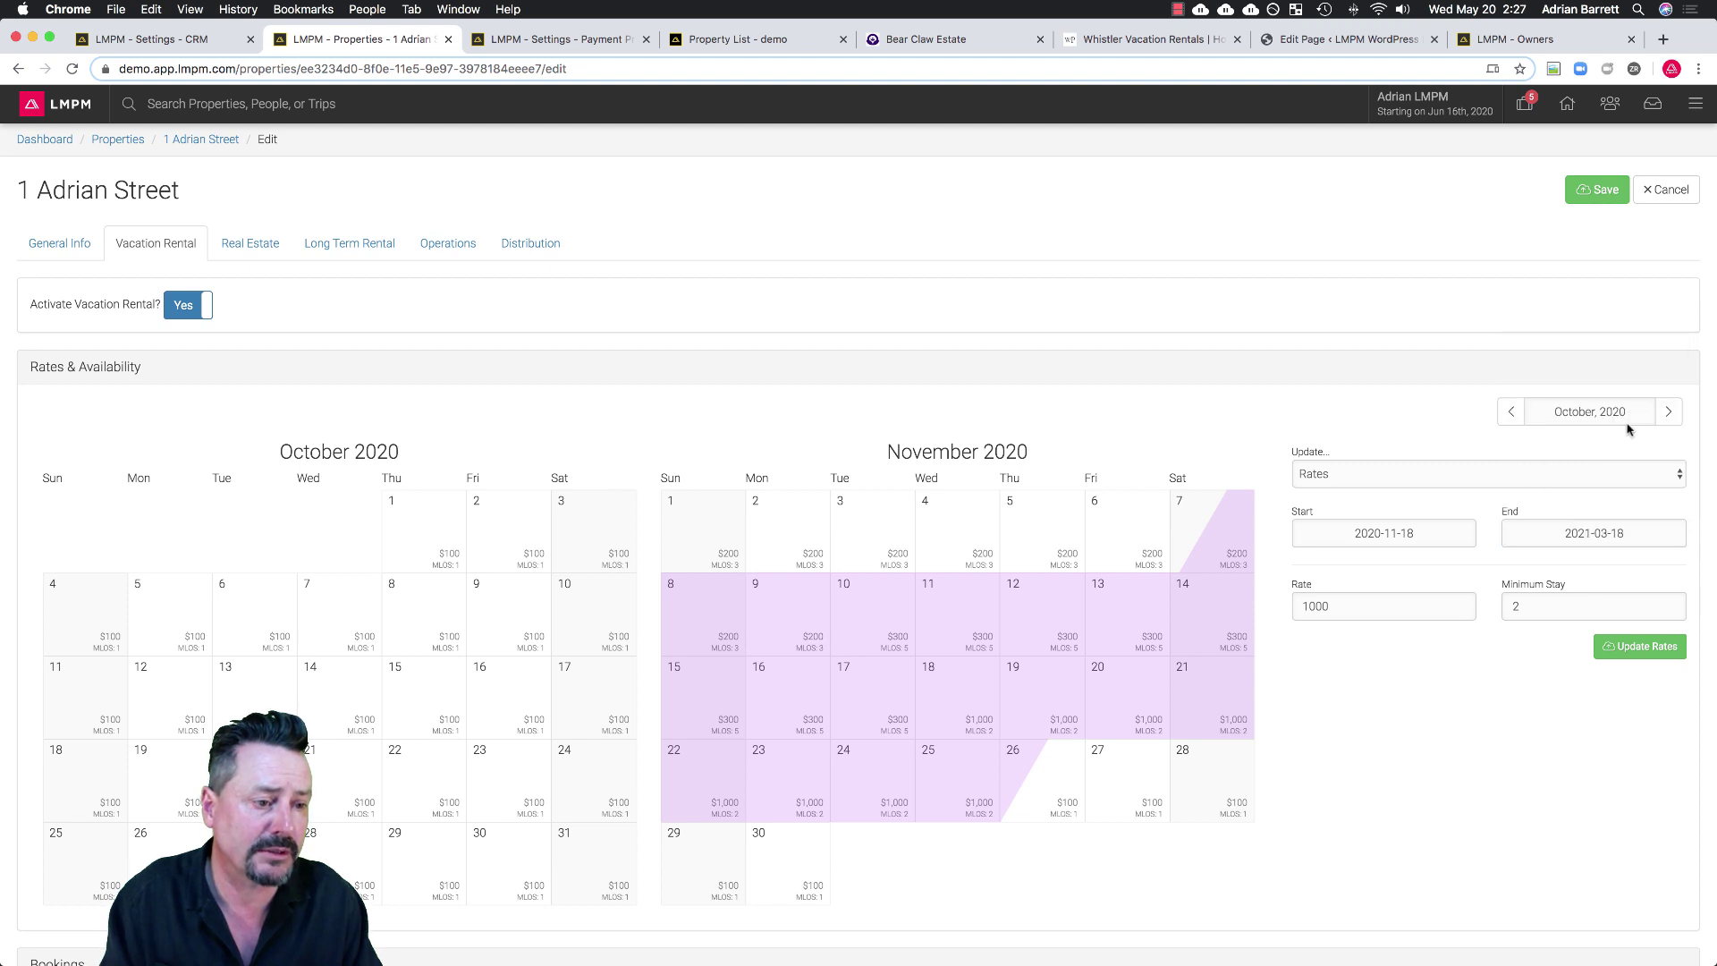
# Apply a rate of 2000 with a minimum stay of 4 to the extended period and save the property.
pyautogui.doubleClick(1387, 606)
pyautogui.write('2000')
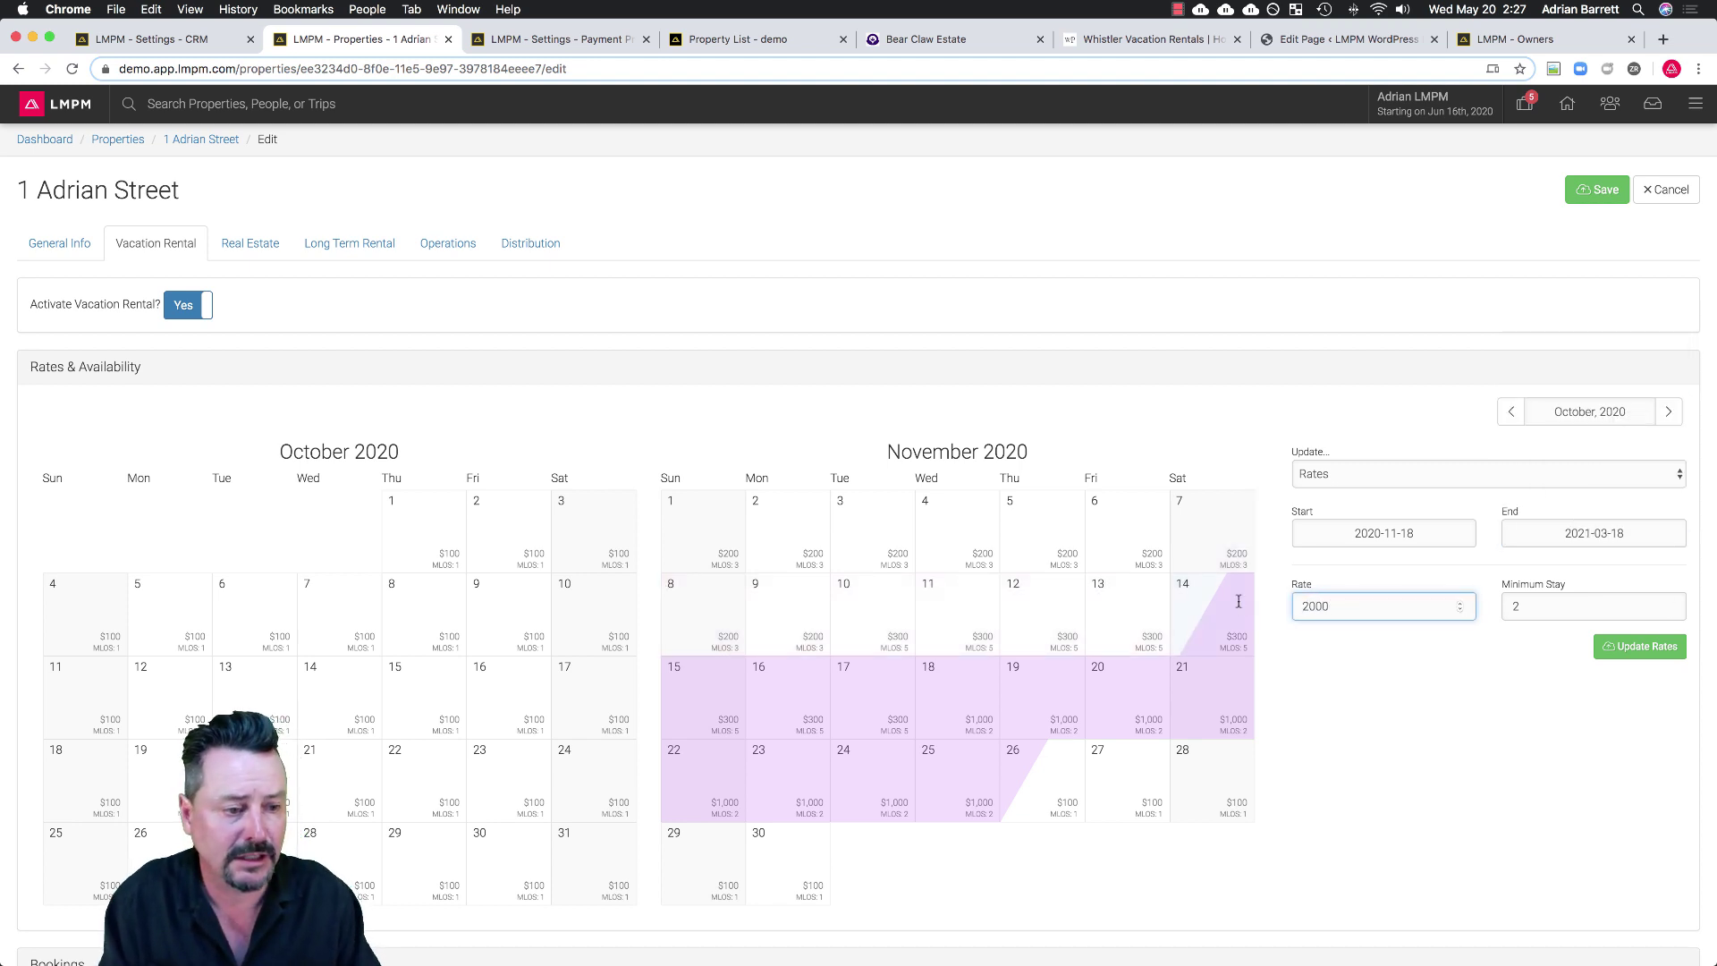
pyautogui.doubleClick(1516, 608)
pyautogui.write('4')
pyautogui.click(1624, 650)
pyautogui.moveTo(1116, 787); pyautogui.dragTo(1176, 708)
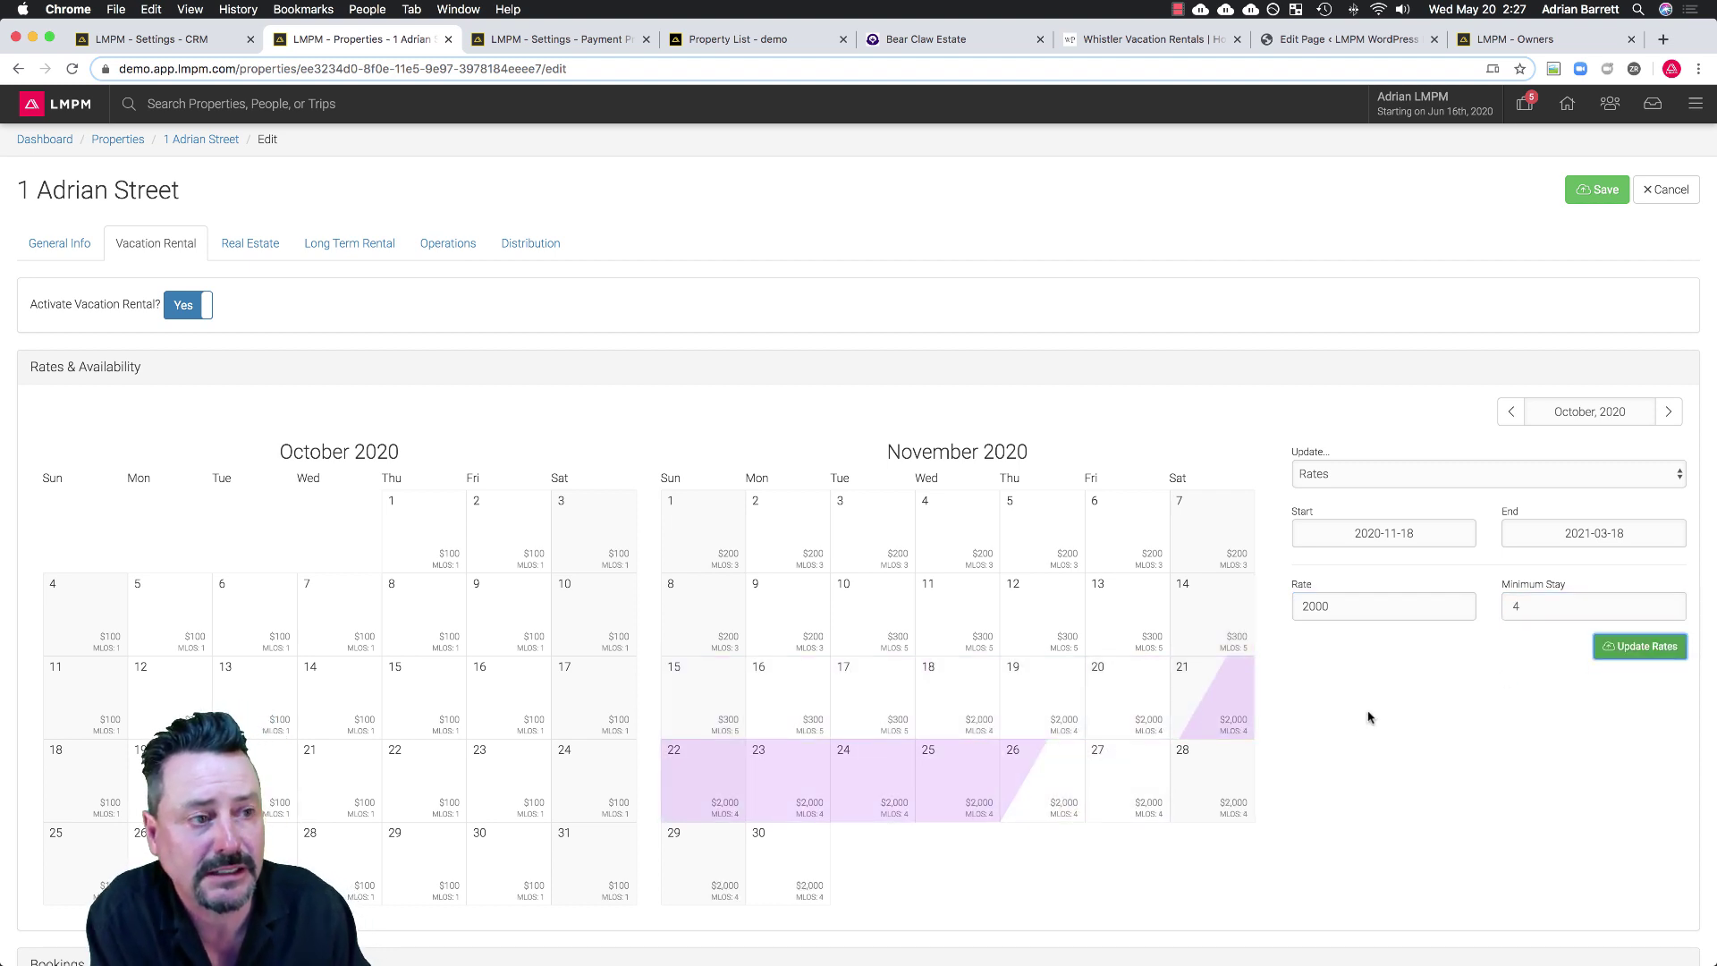
pyautogui.click(1605, 191)
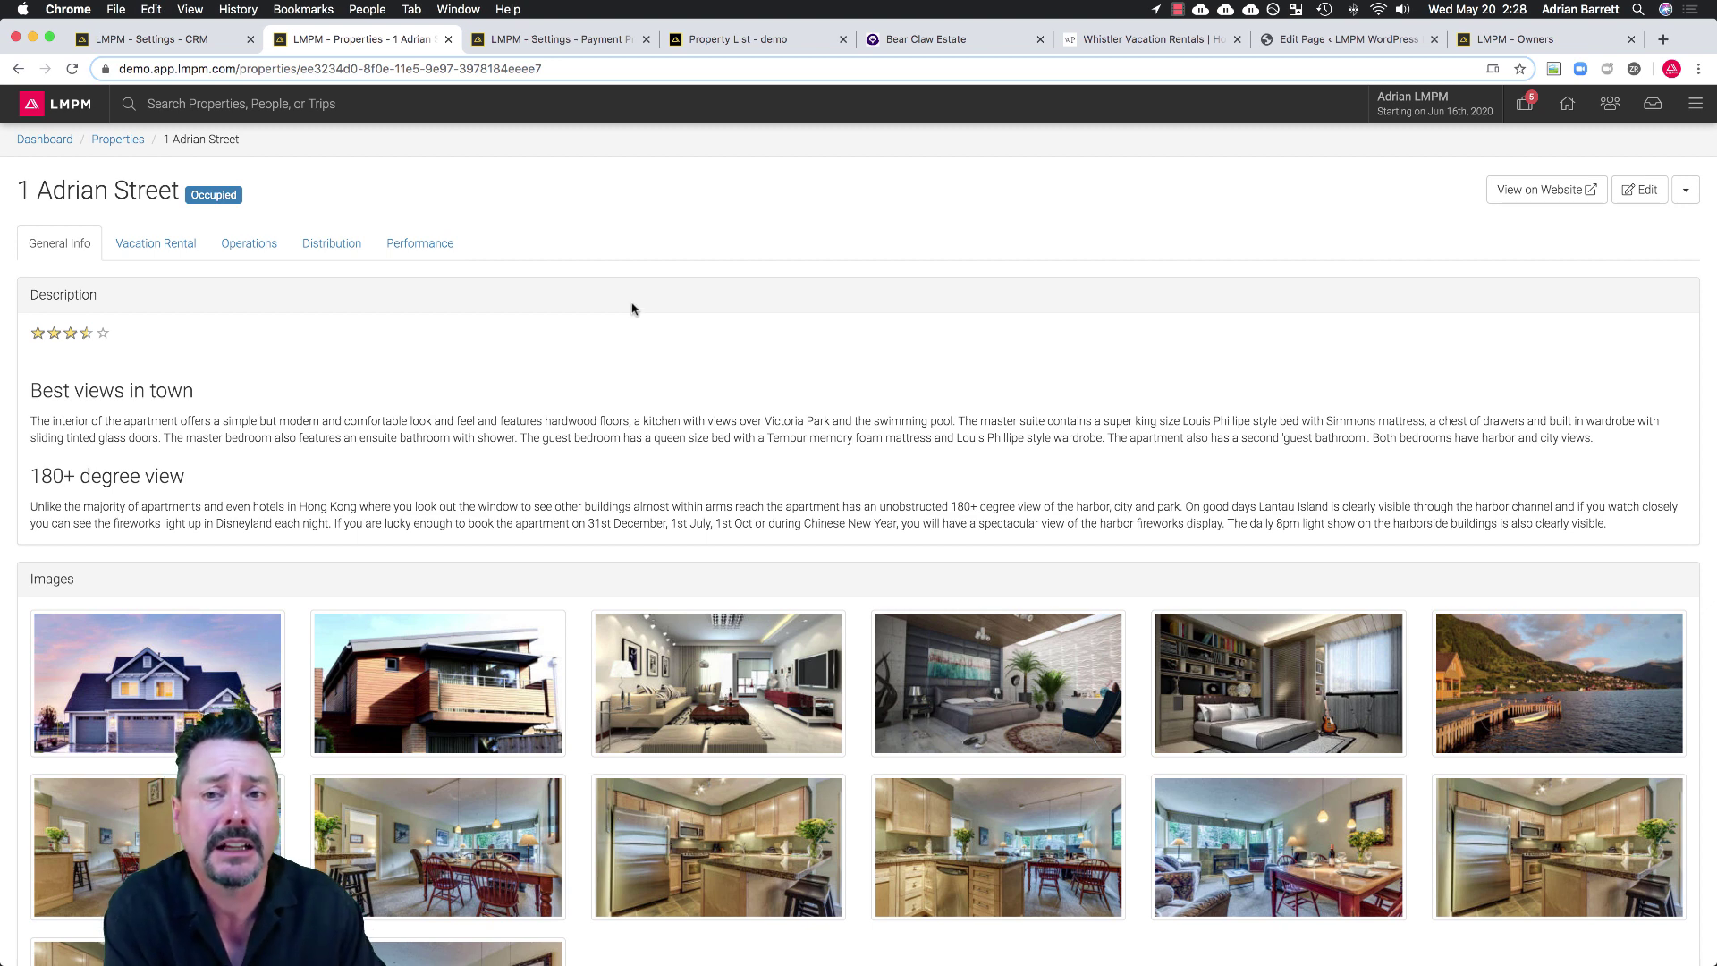
# Close the High-Res-Images-GS-303 folder window behind the browser and return to the property page in Chrome.
pyautogui.click(31, 39)
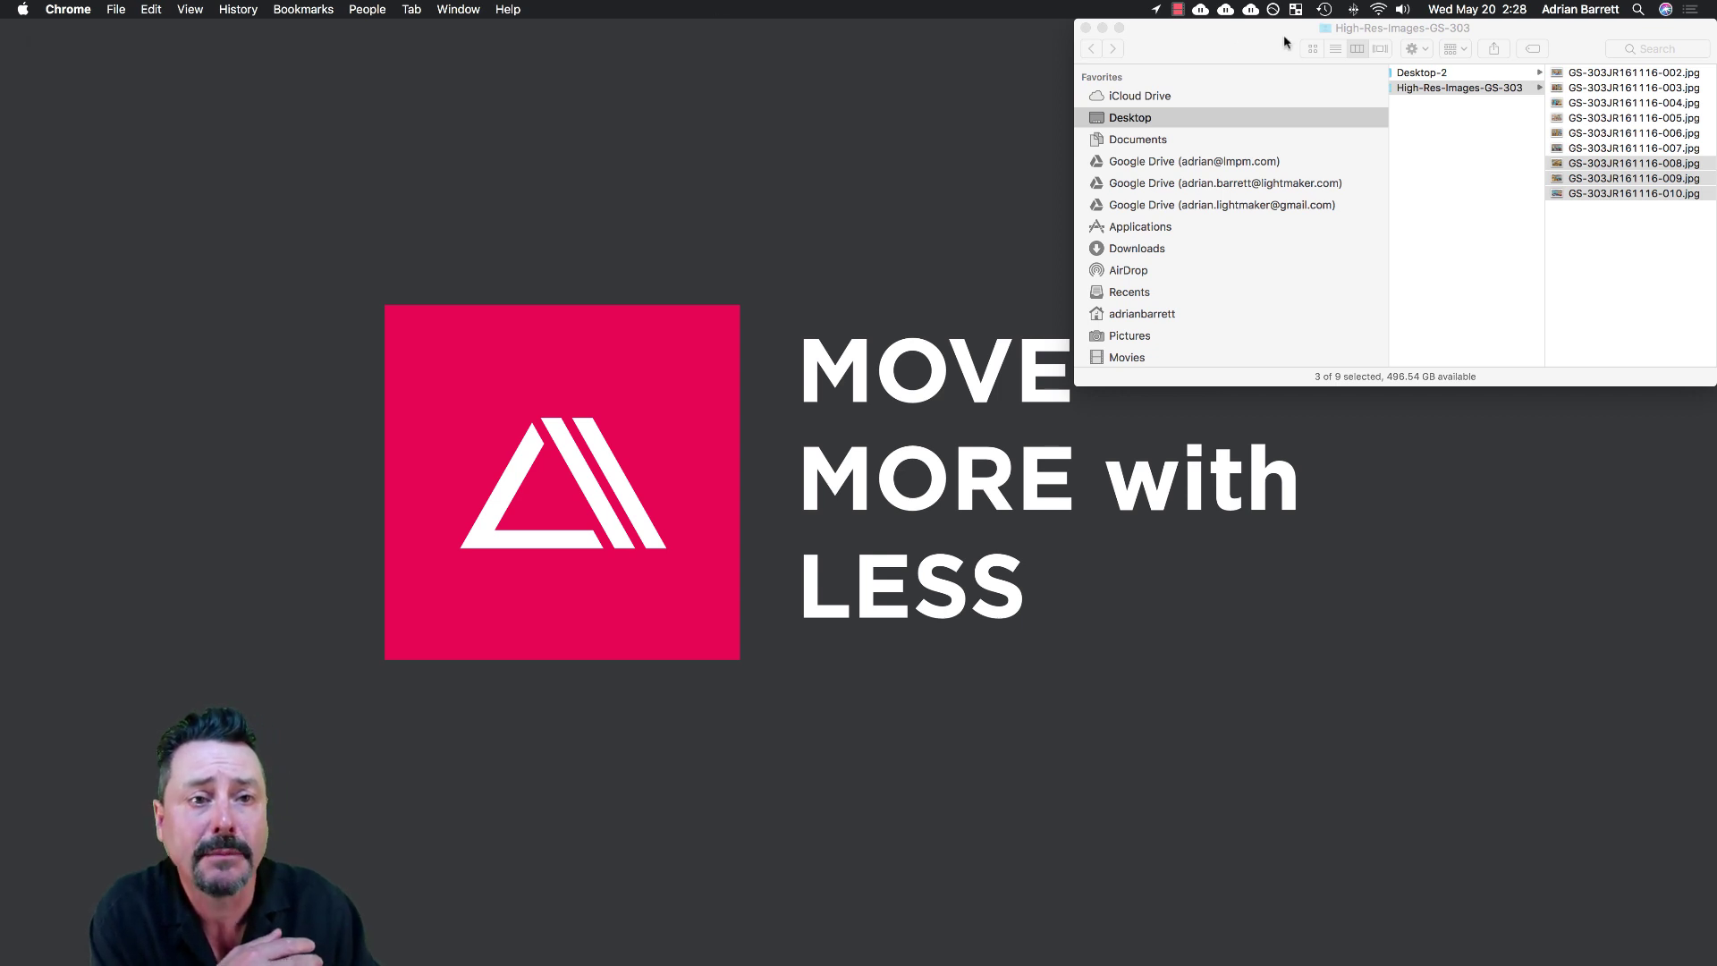
pyautogui.click(1086, 29)
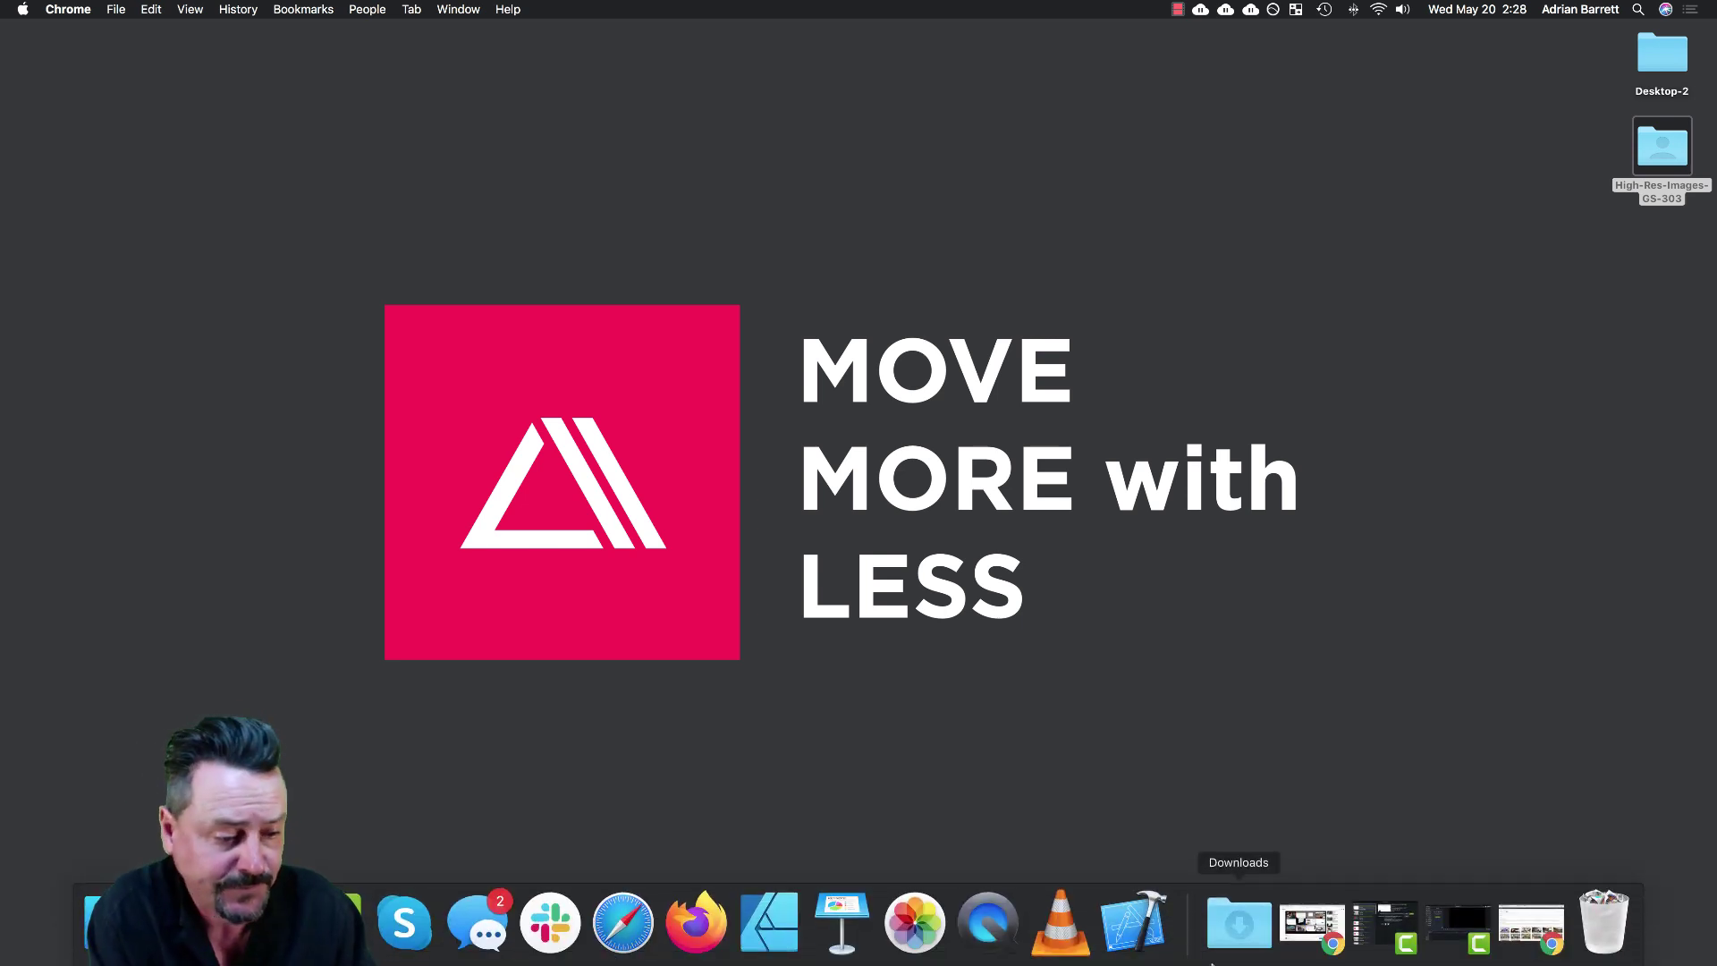
pyautogui.click(1531, 926)
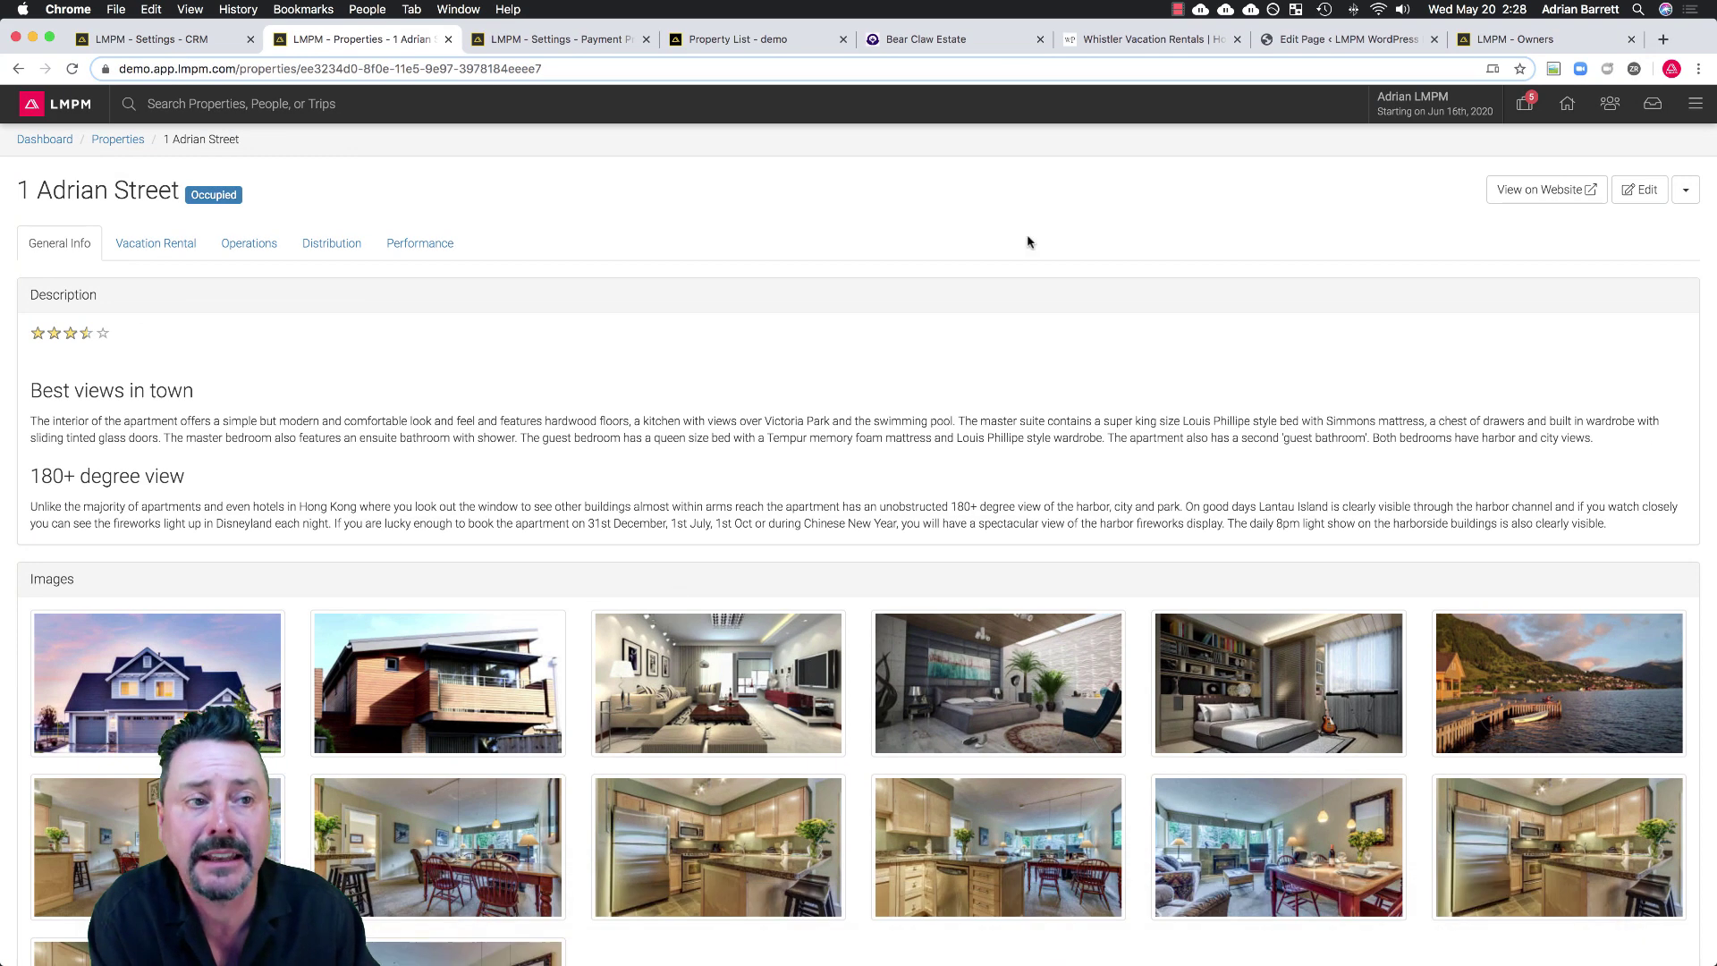
# Go to the dashboard and check in the first guest in the arrivals list.
pyautogui.click(30, 144)
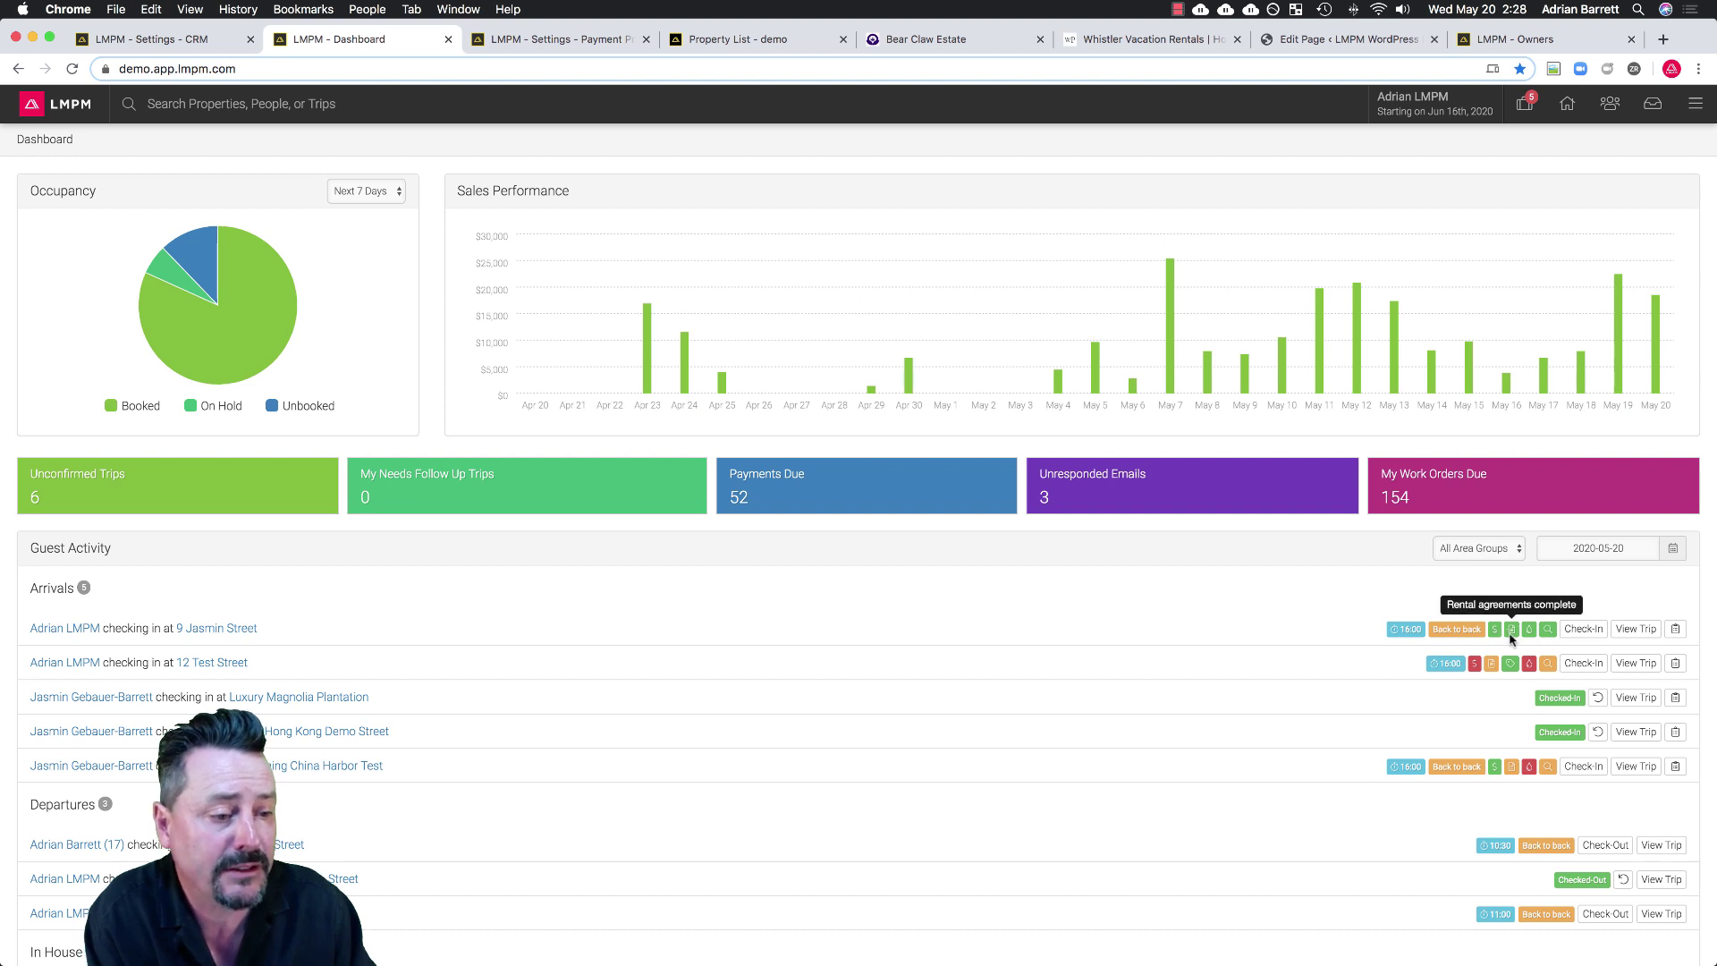
pyautogui.click(1584, 629)
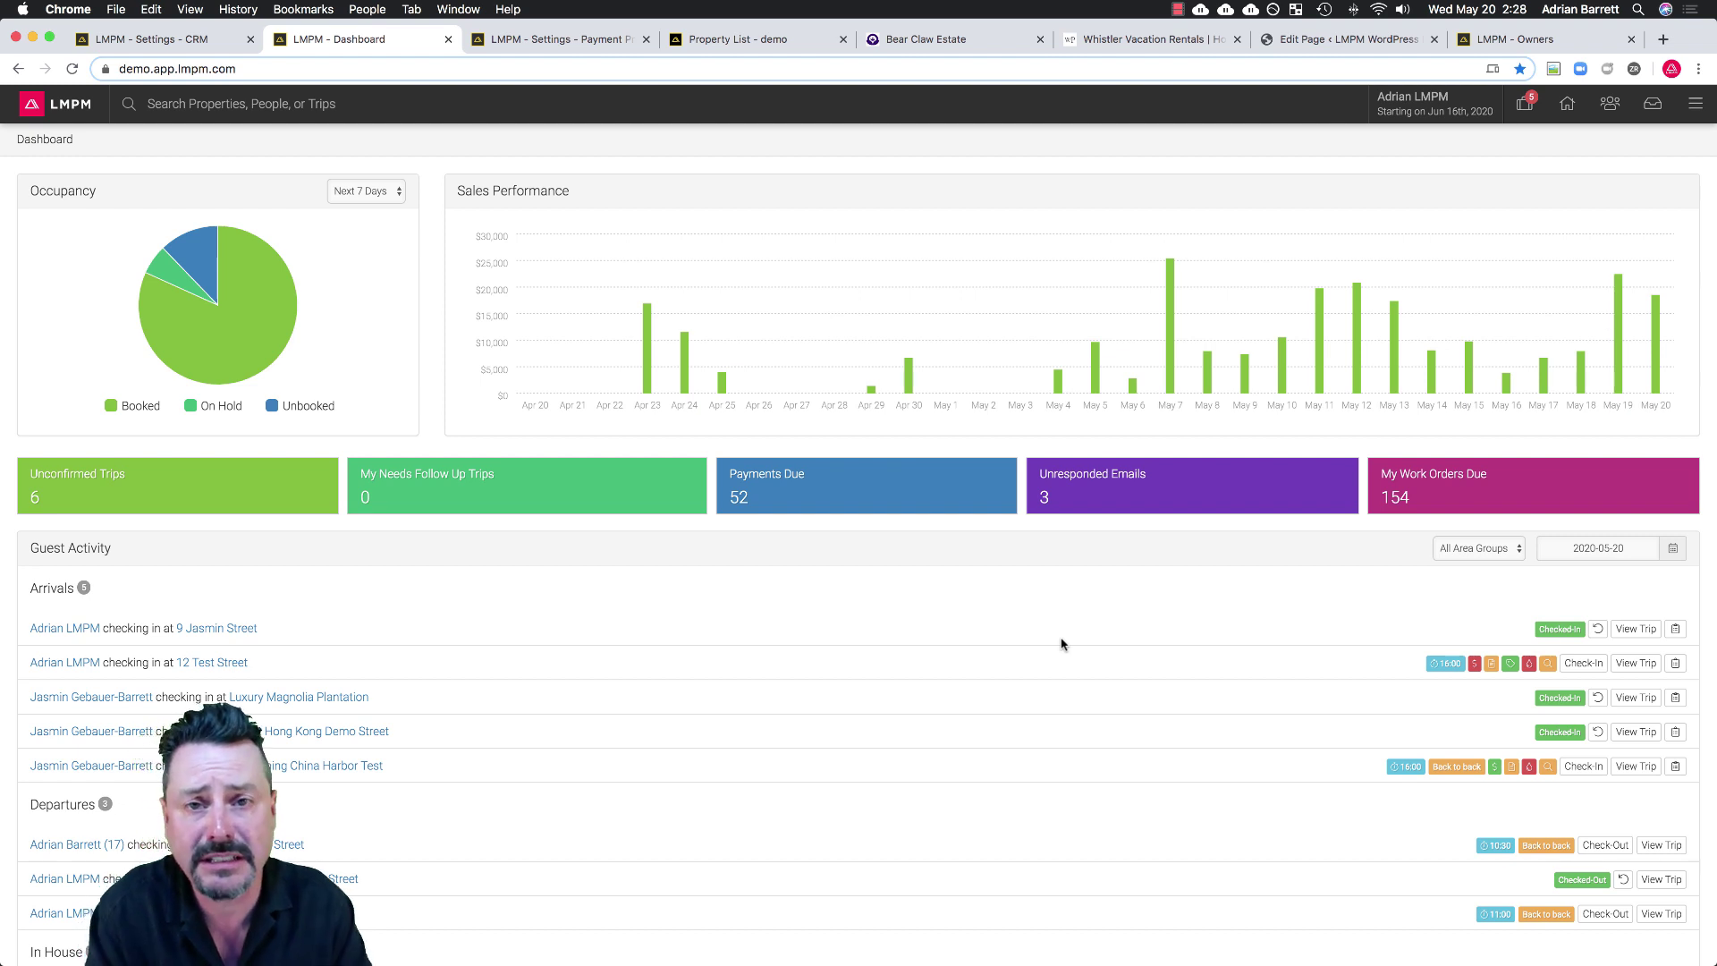
# Start a new trip and try guest searches by first name and for "new client".
pyautogui.click(1523, 107)
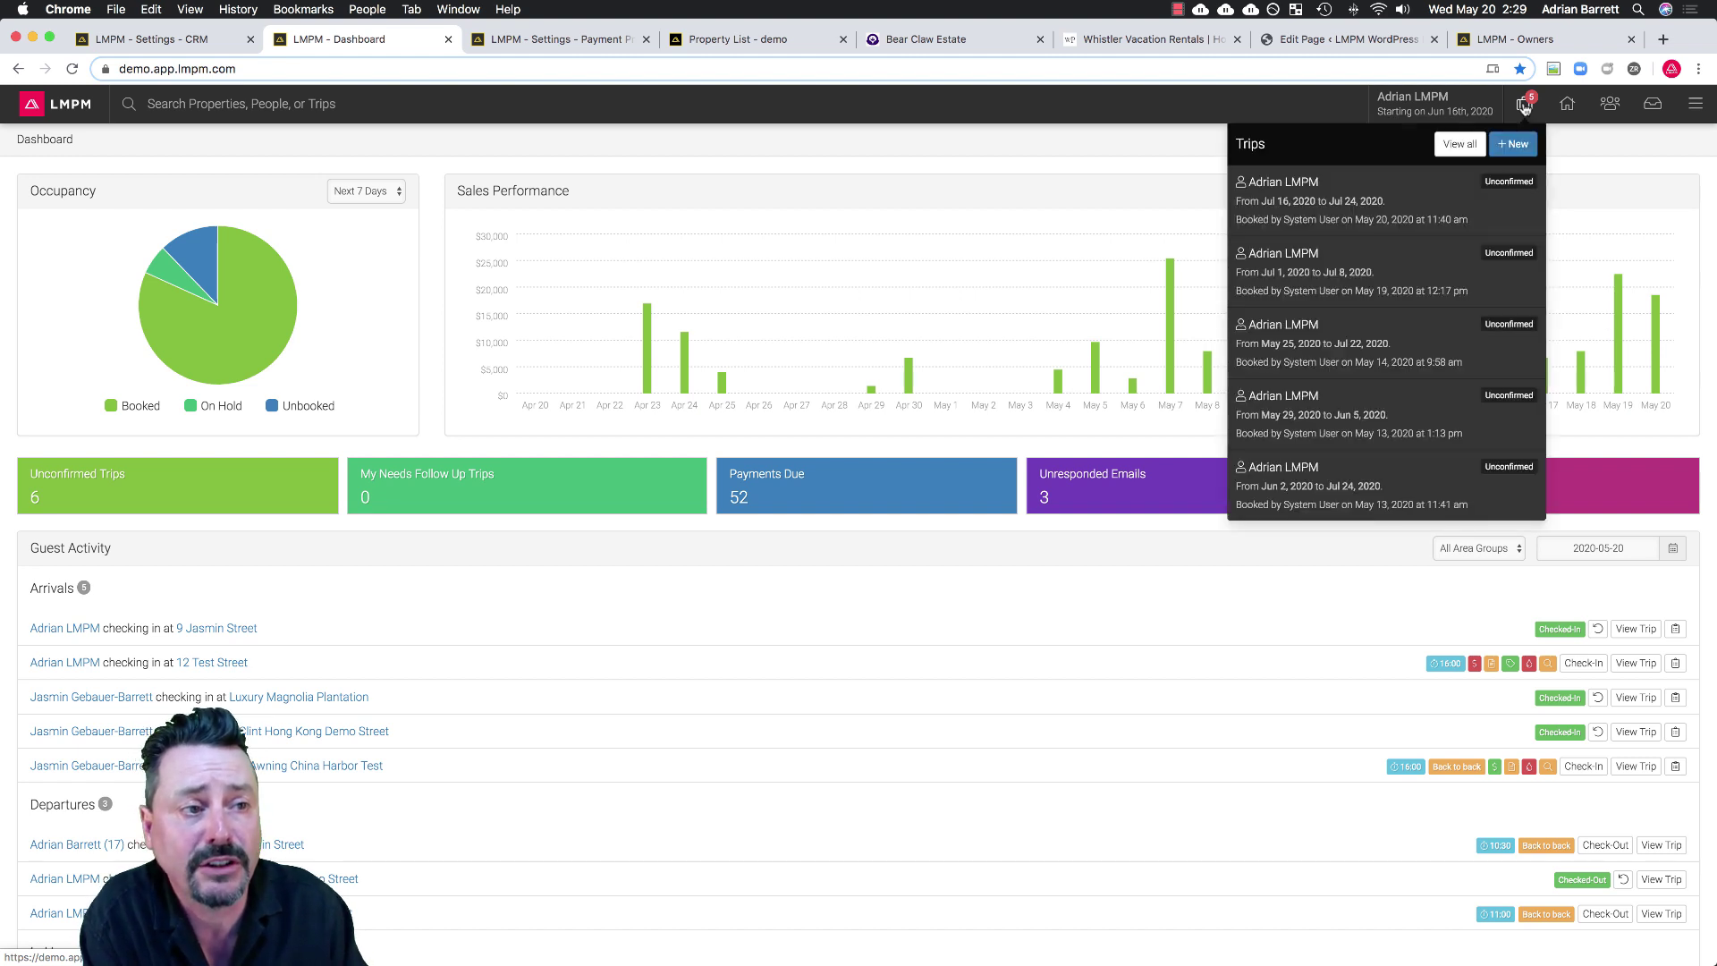
pyautogui.click(1521, 146)
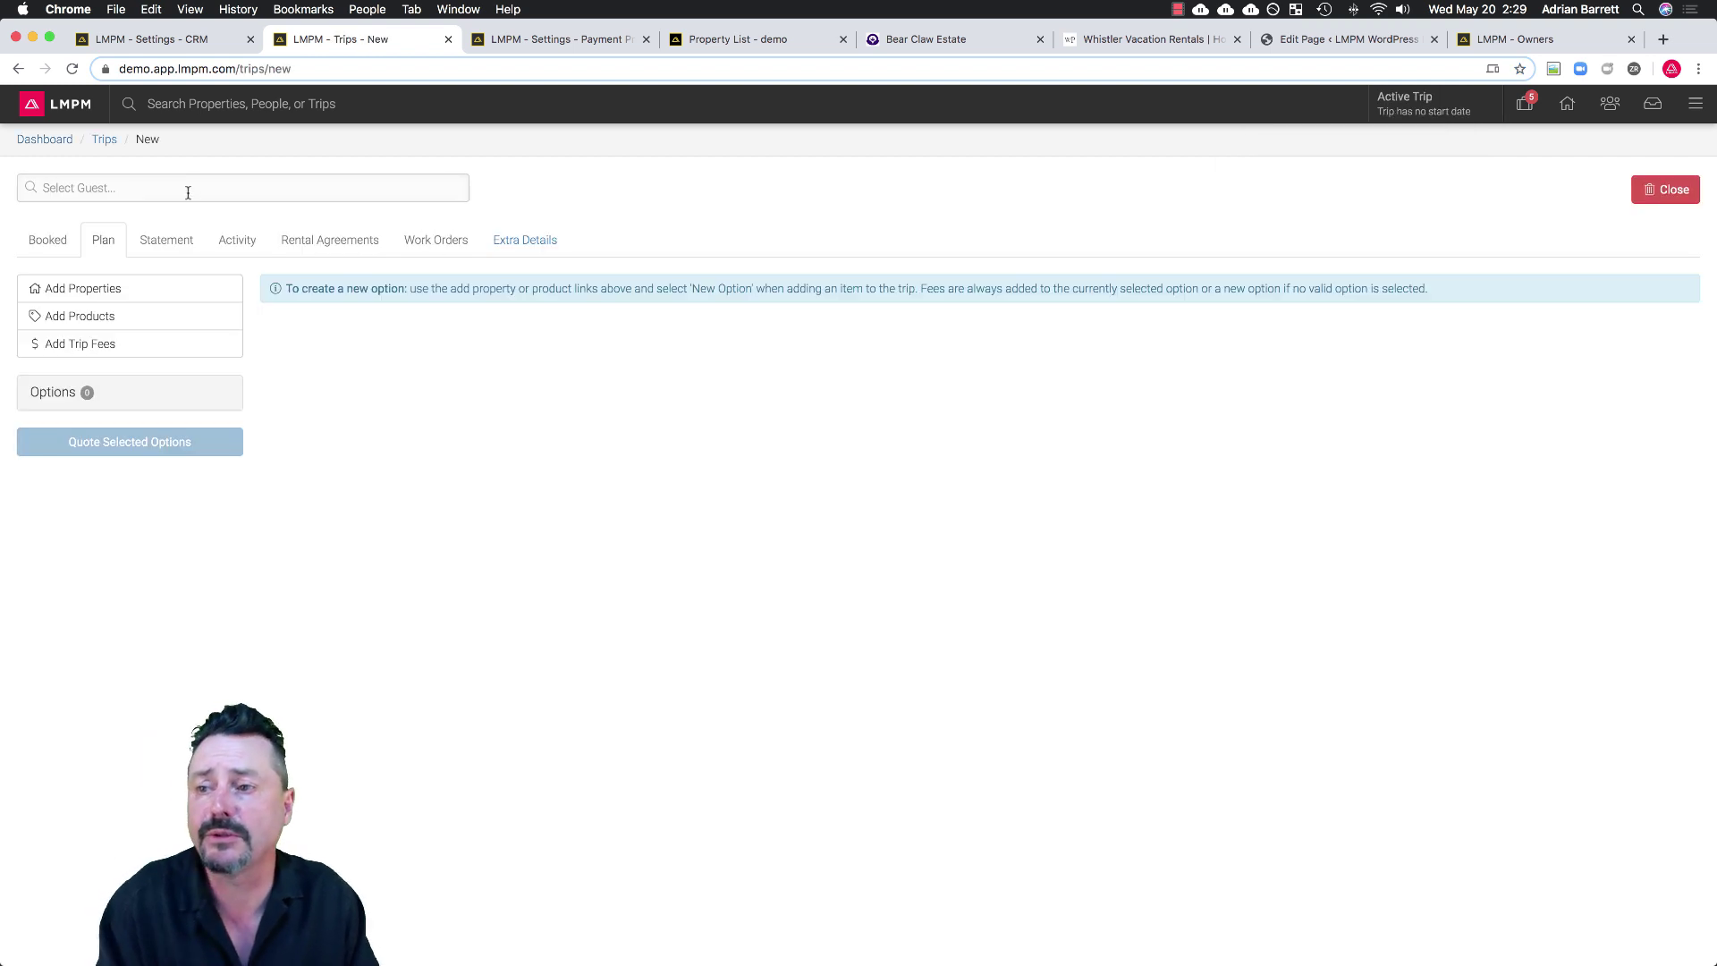
pyautogui.click(187, 193)
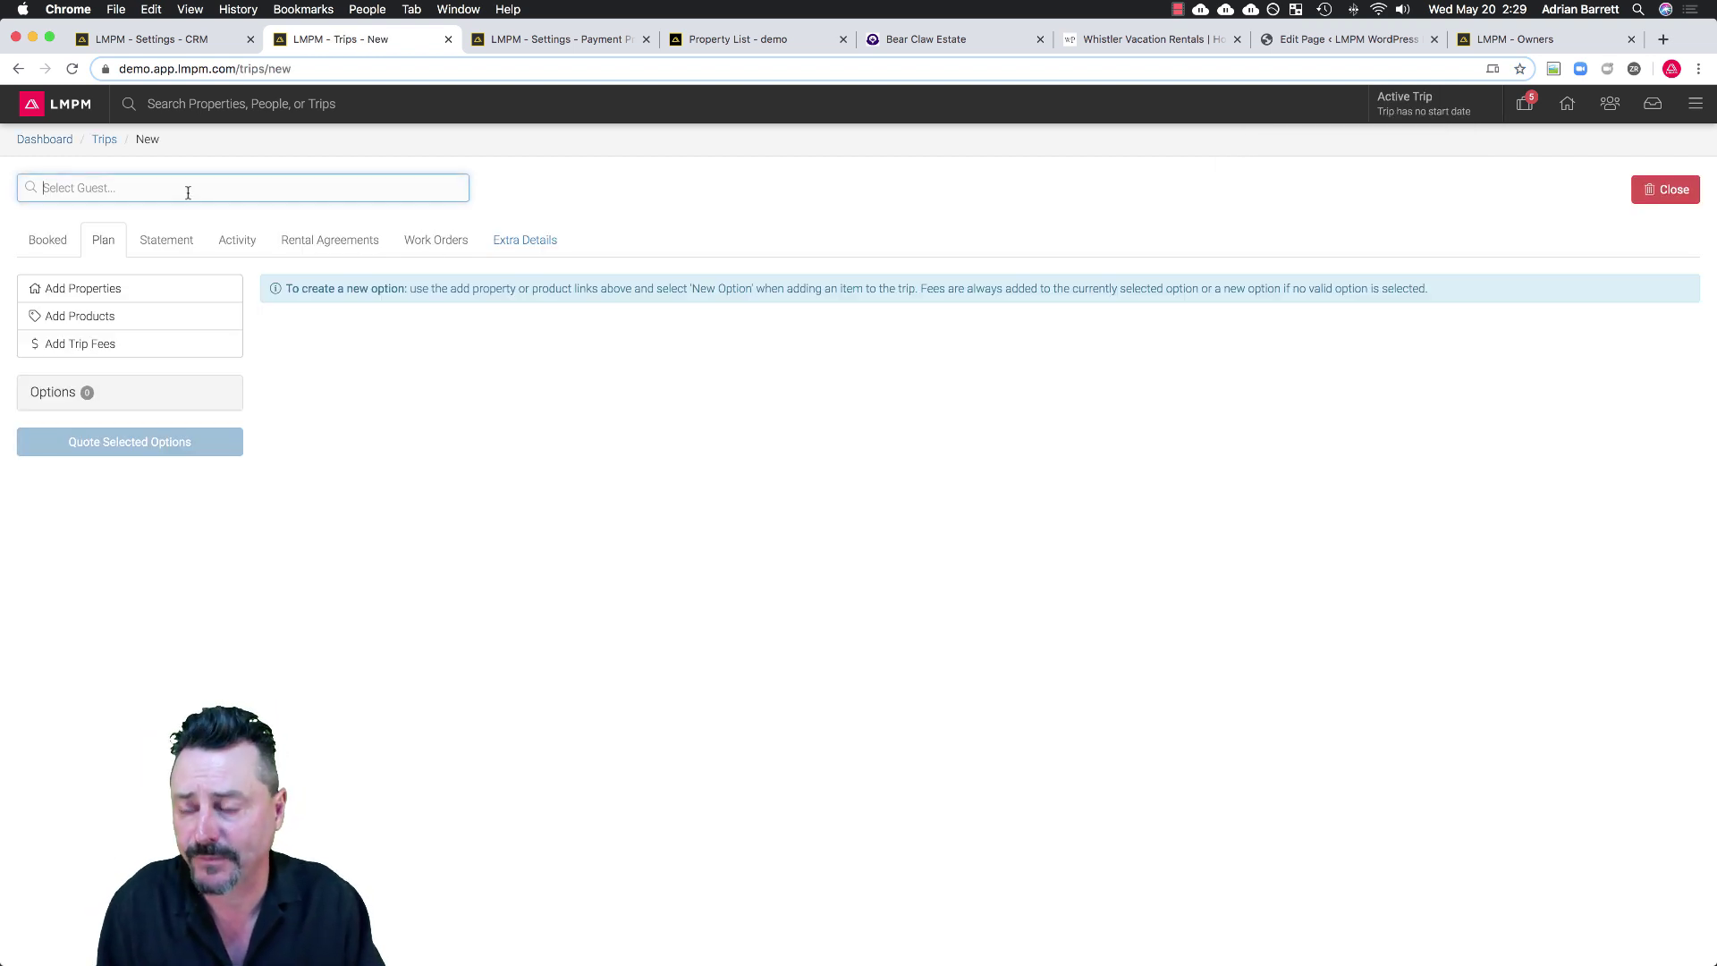
pyautogui.write('adrian')
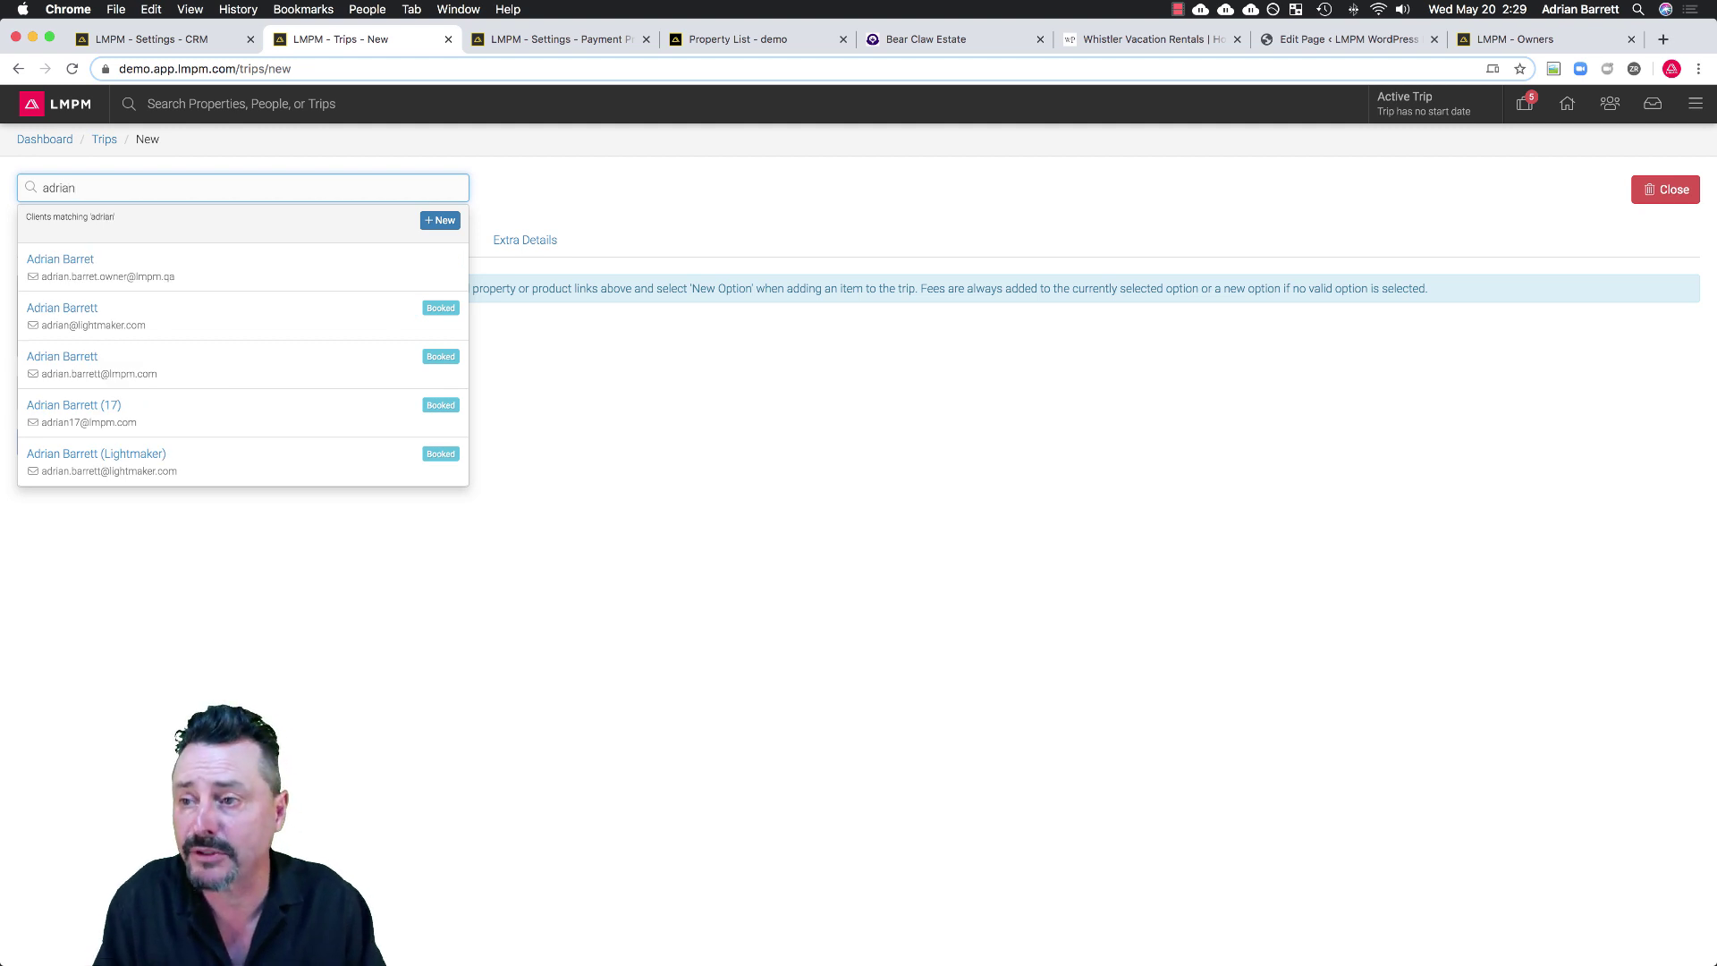
pyautogui.doubleClick(58, 188)
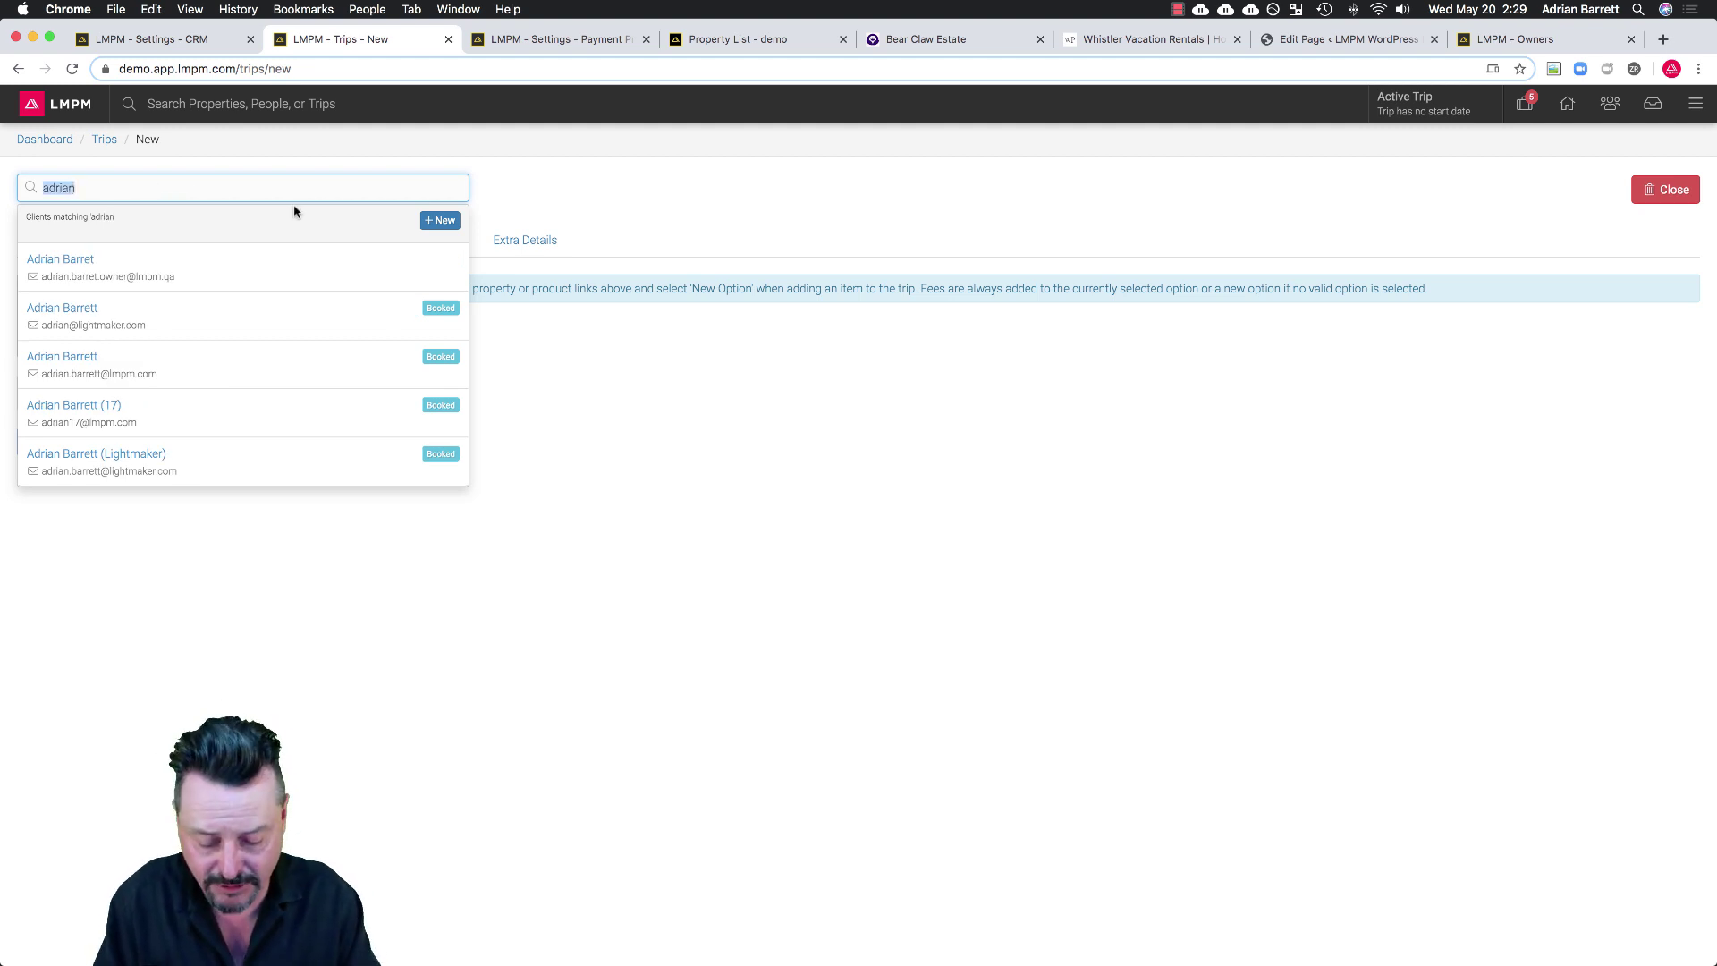
pyautogui.write('new client')
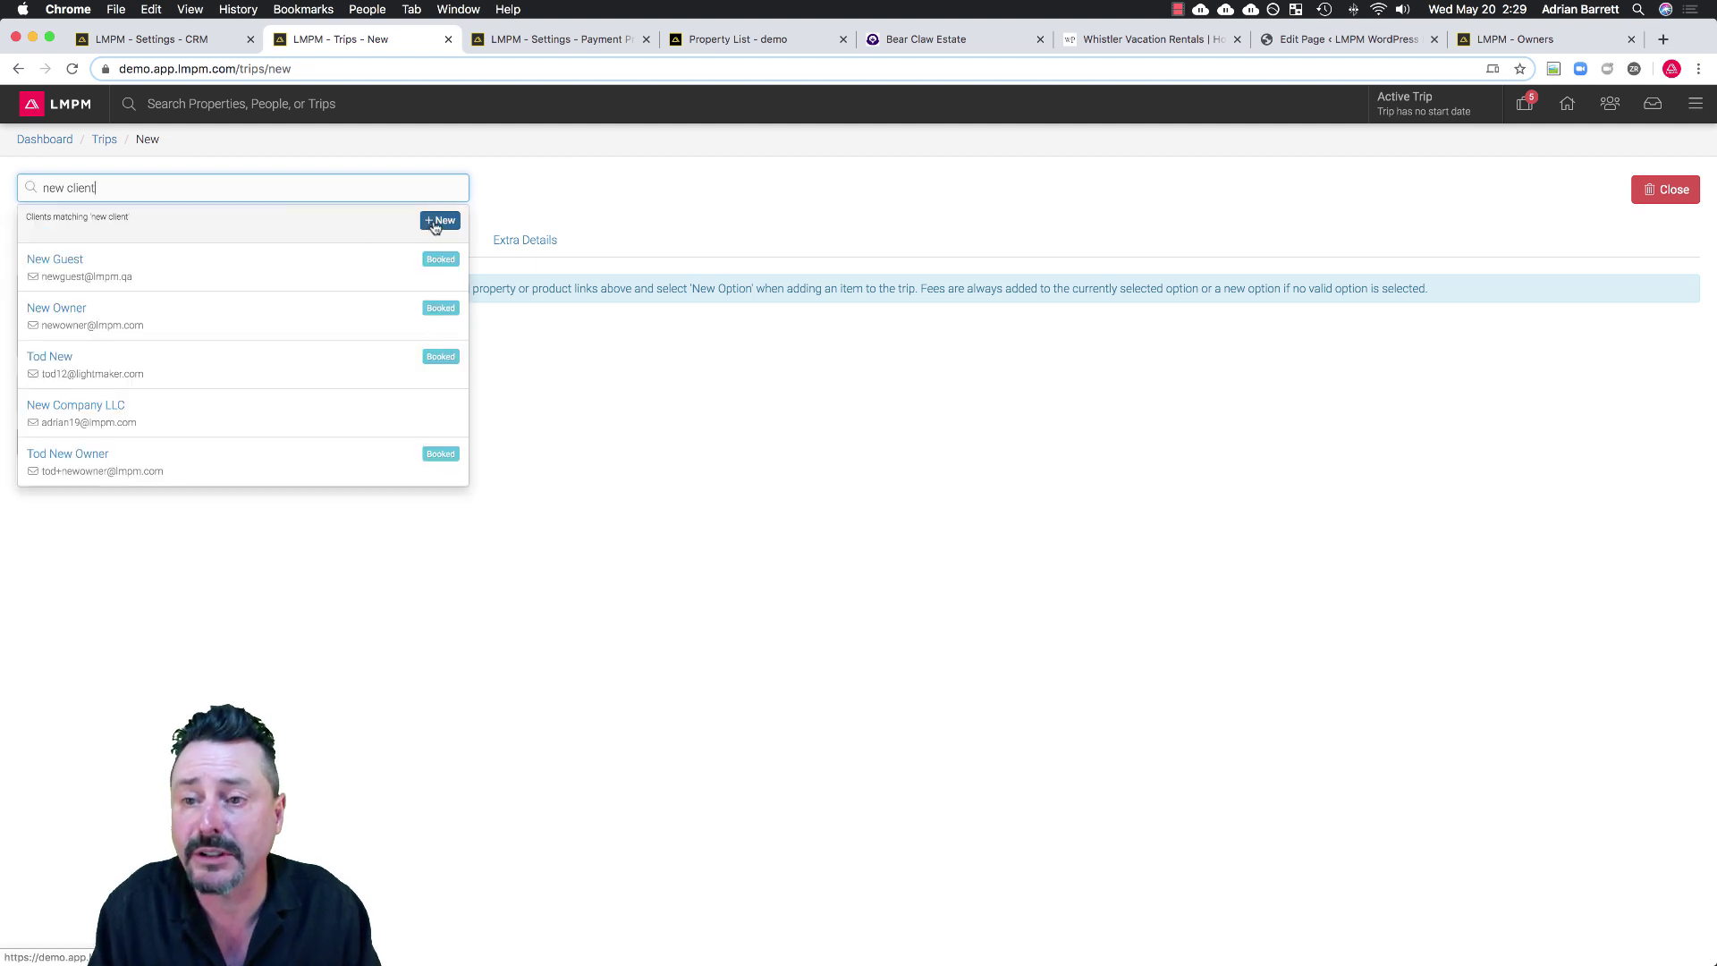
# Search the guests by first name again and assign the fourth matching client to the trip.
pyautogui.moveTo(126, 188); pyautogui.dragTo(3, 186)
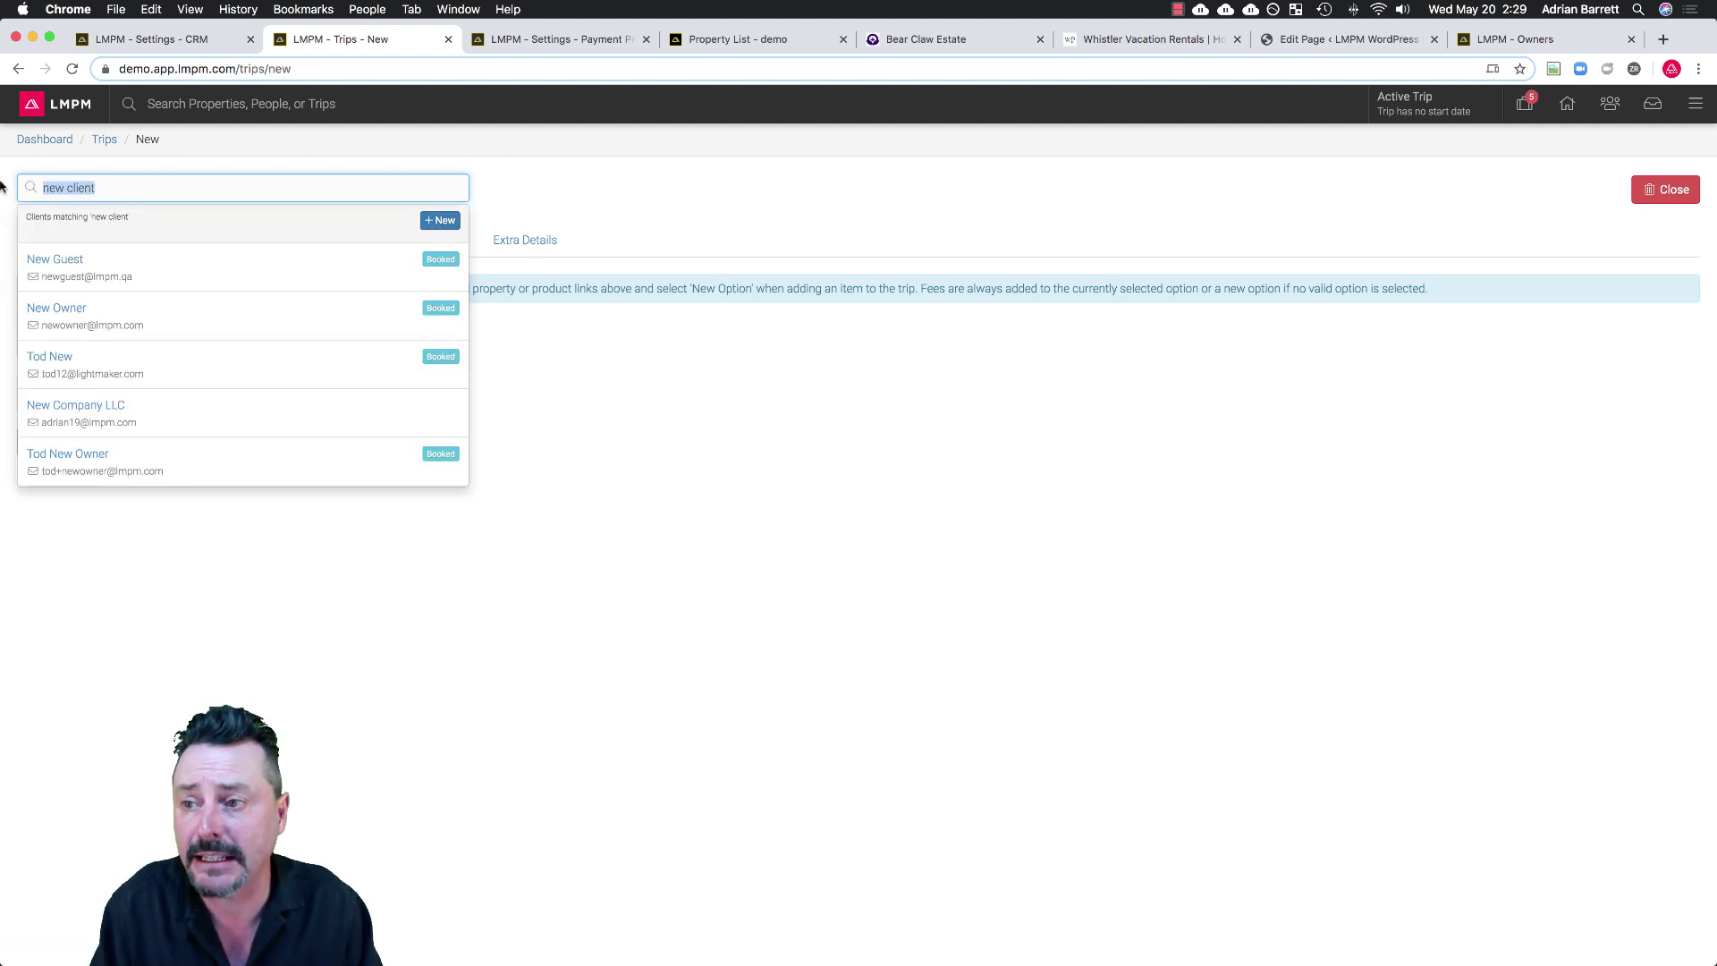
pyautogui.write('adrian')
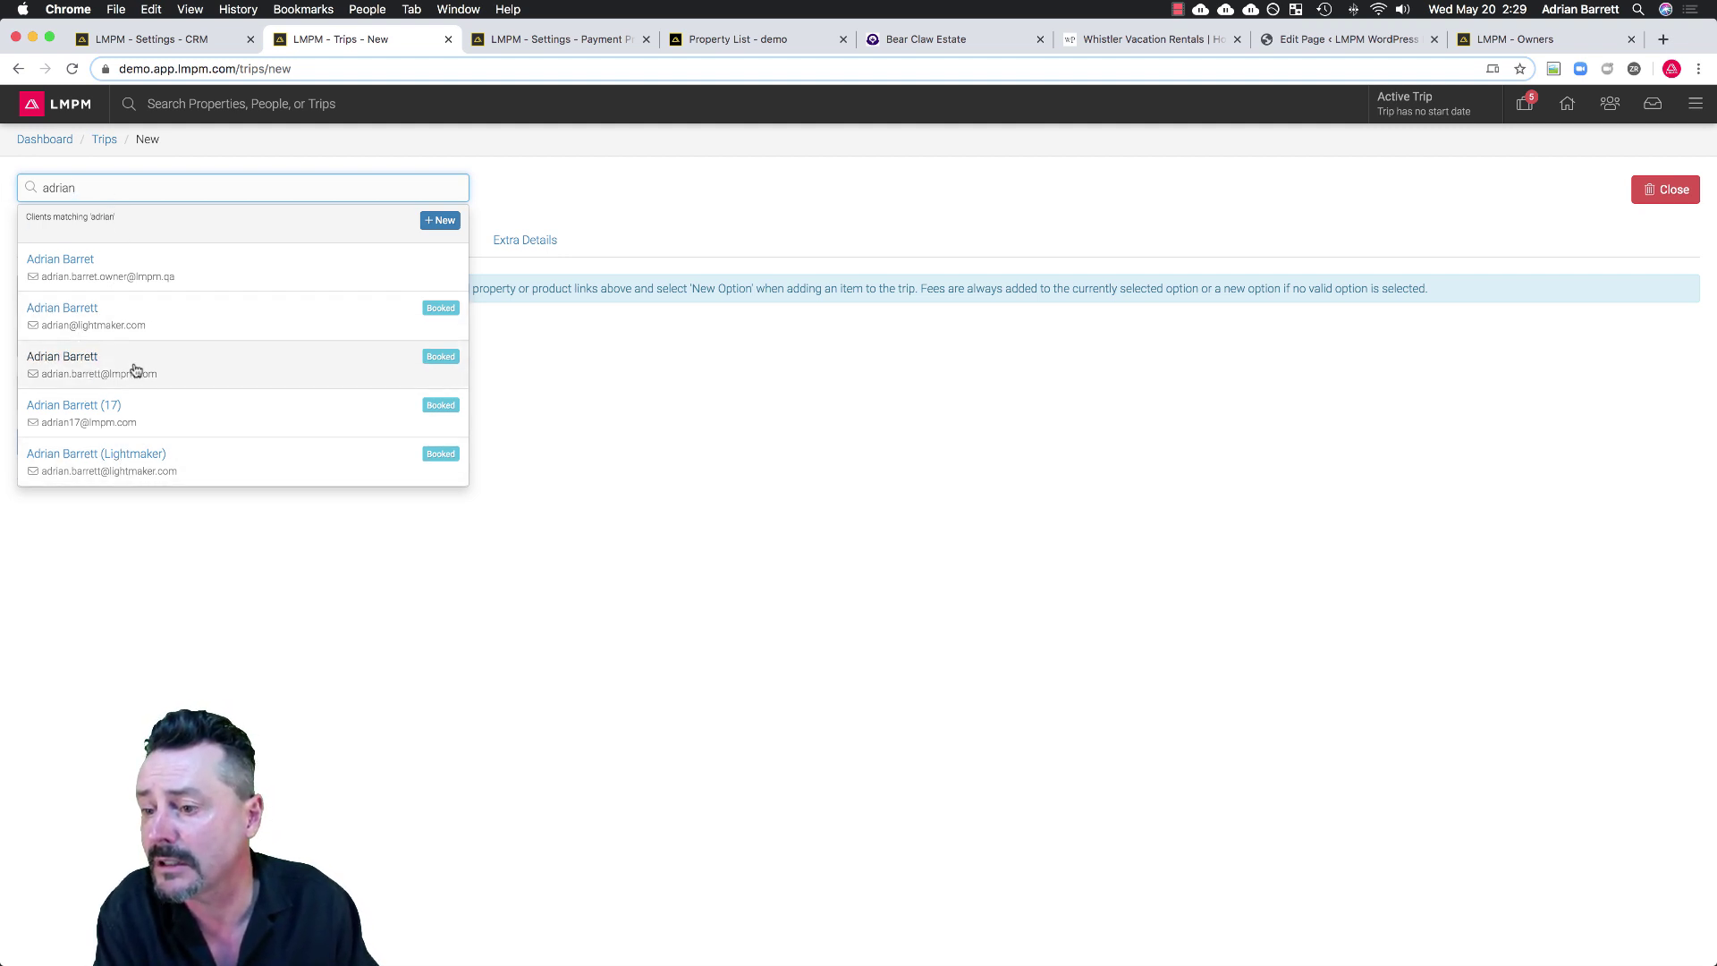
pyautogui.click(146, 417)
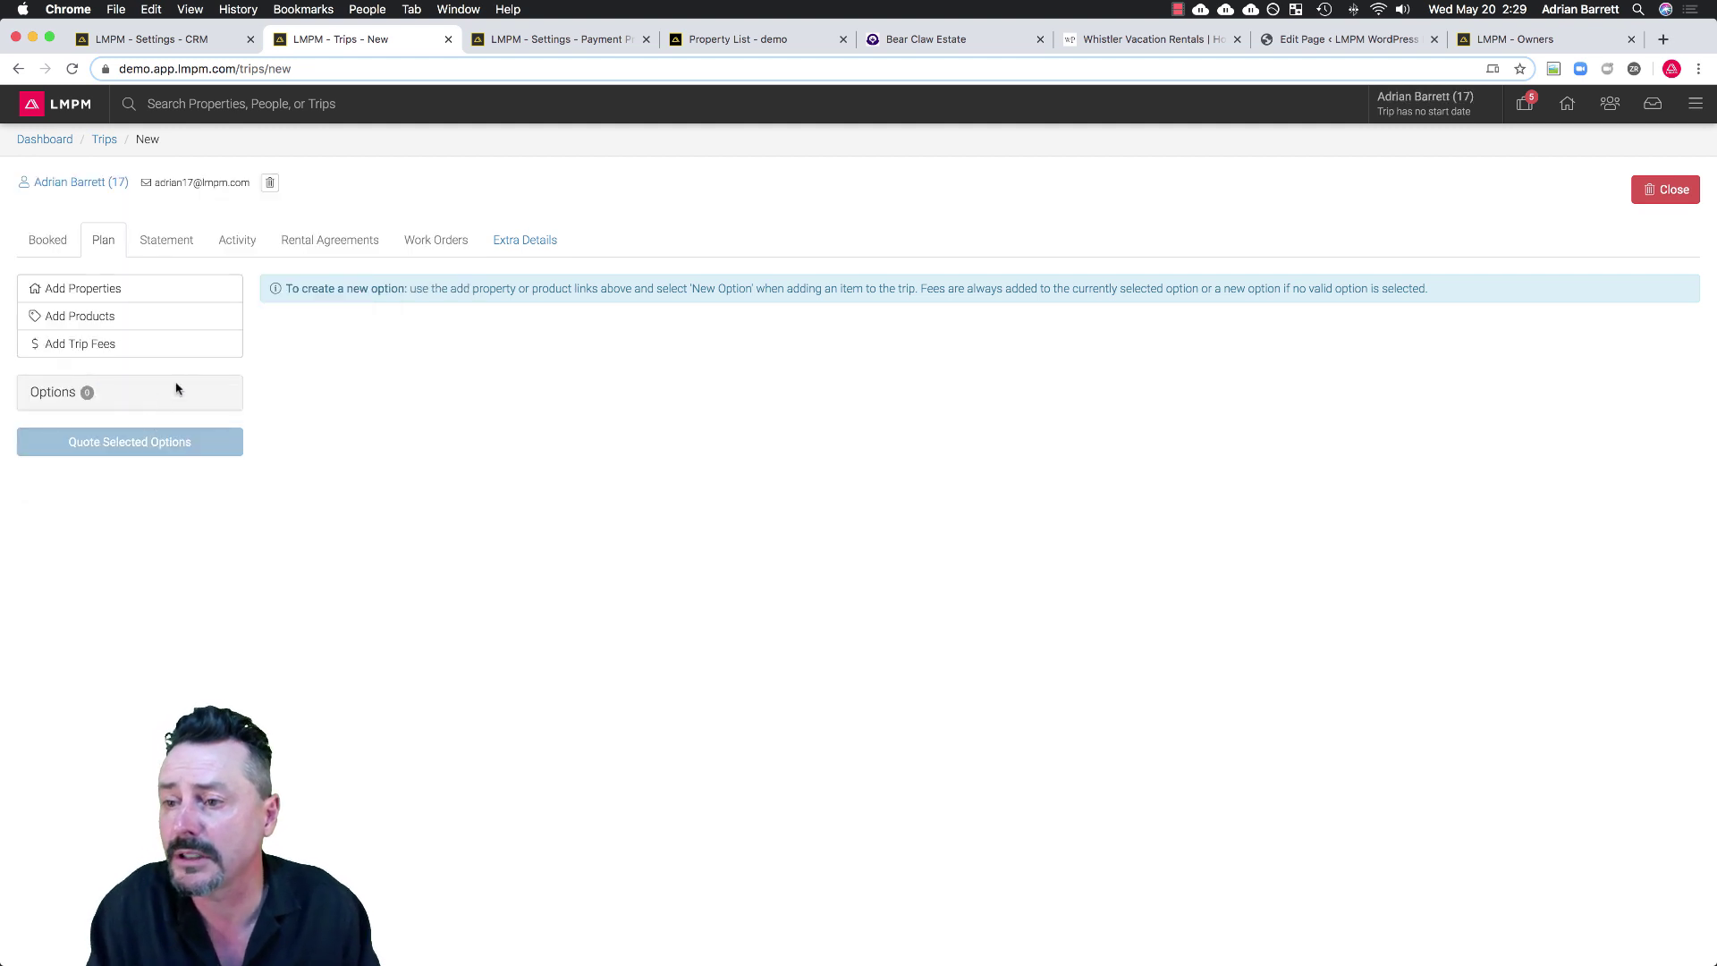
# Search for vacation rental properties to add to the trip, with check-in 6/22/2020 and check-out 6/29/2020.
pyautogui.click(100, 297)
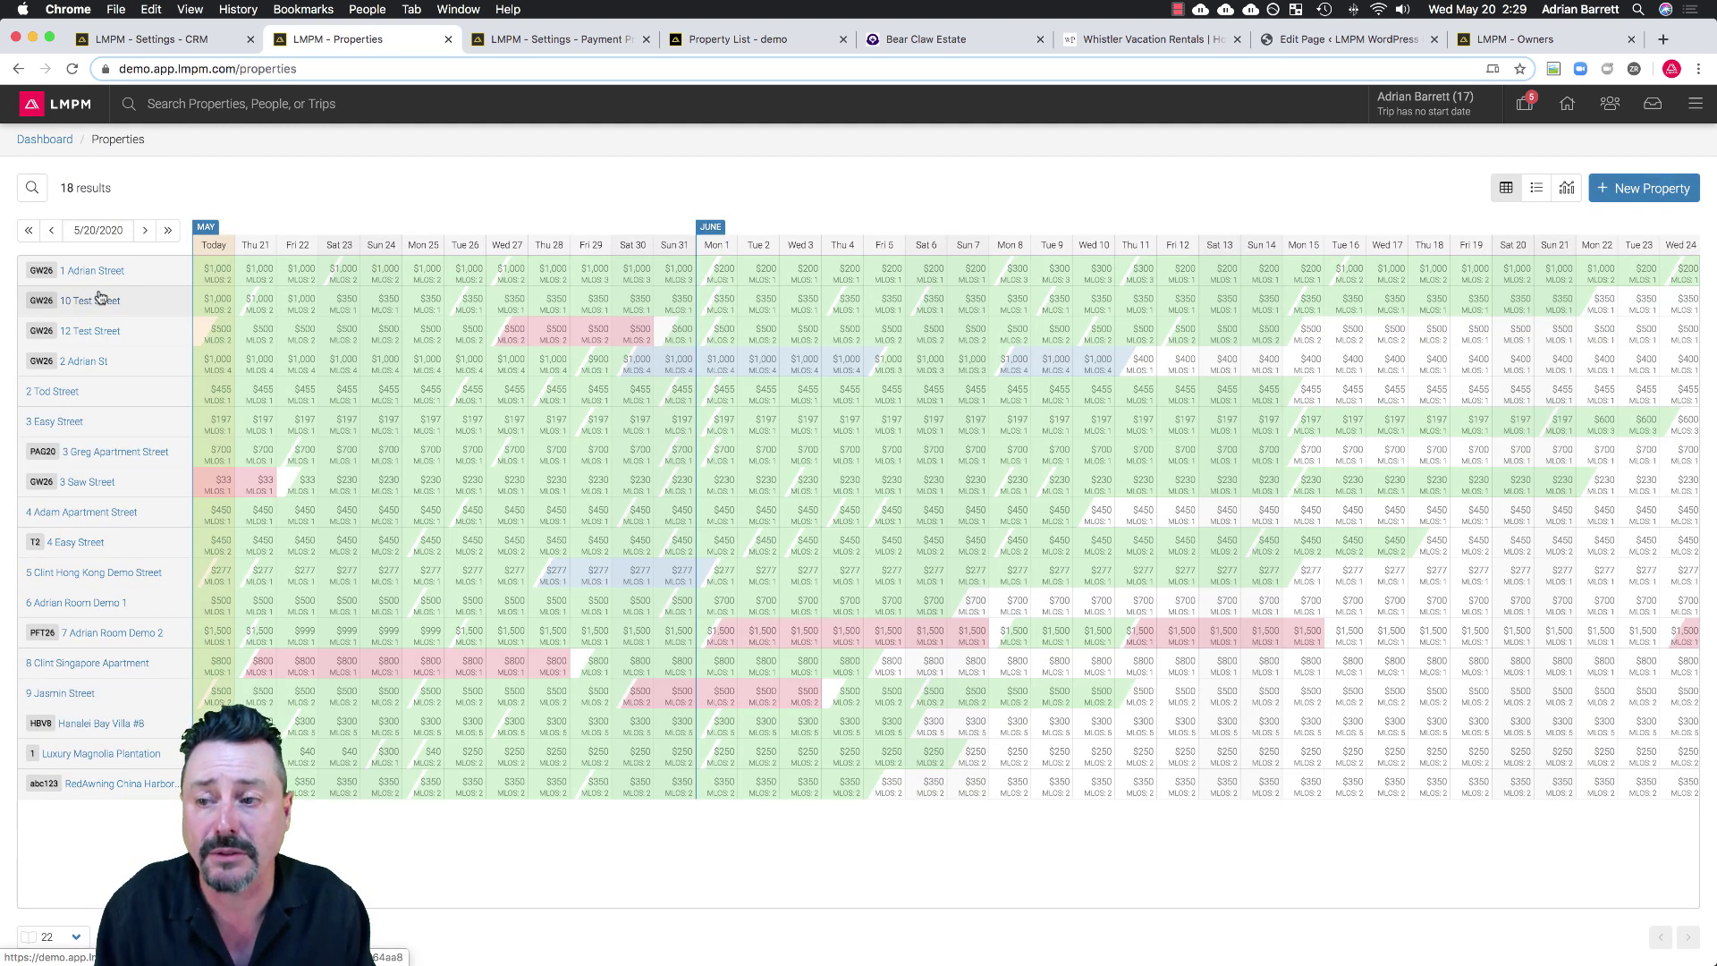
pyautogui.click(32, 187)
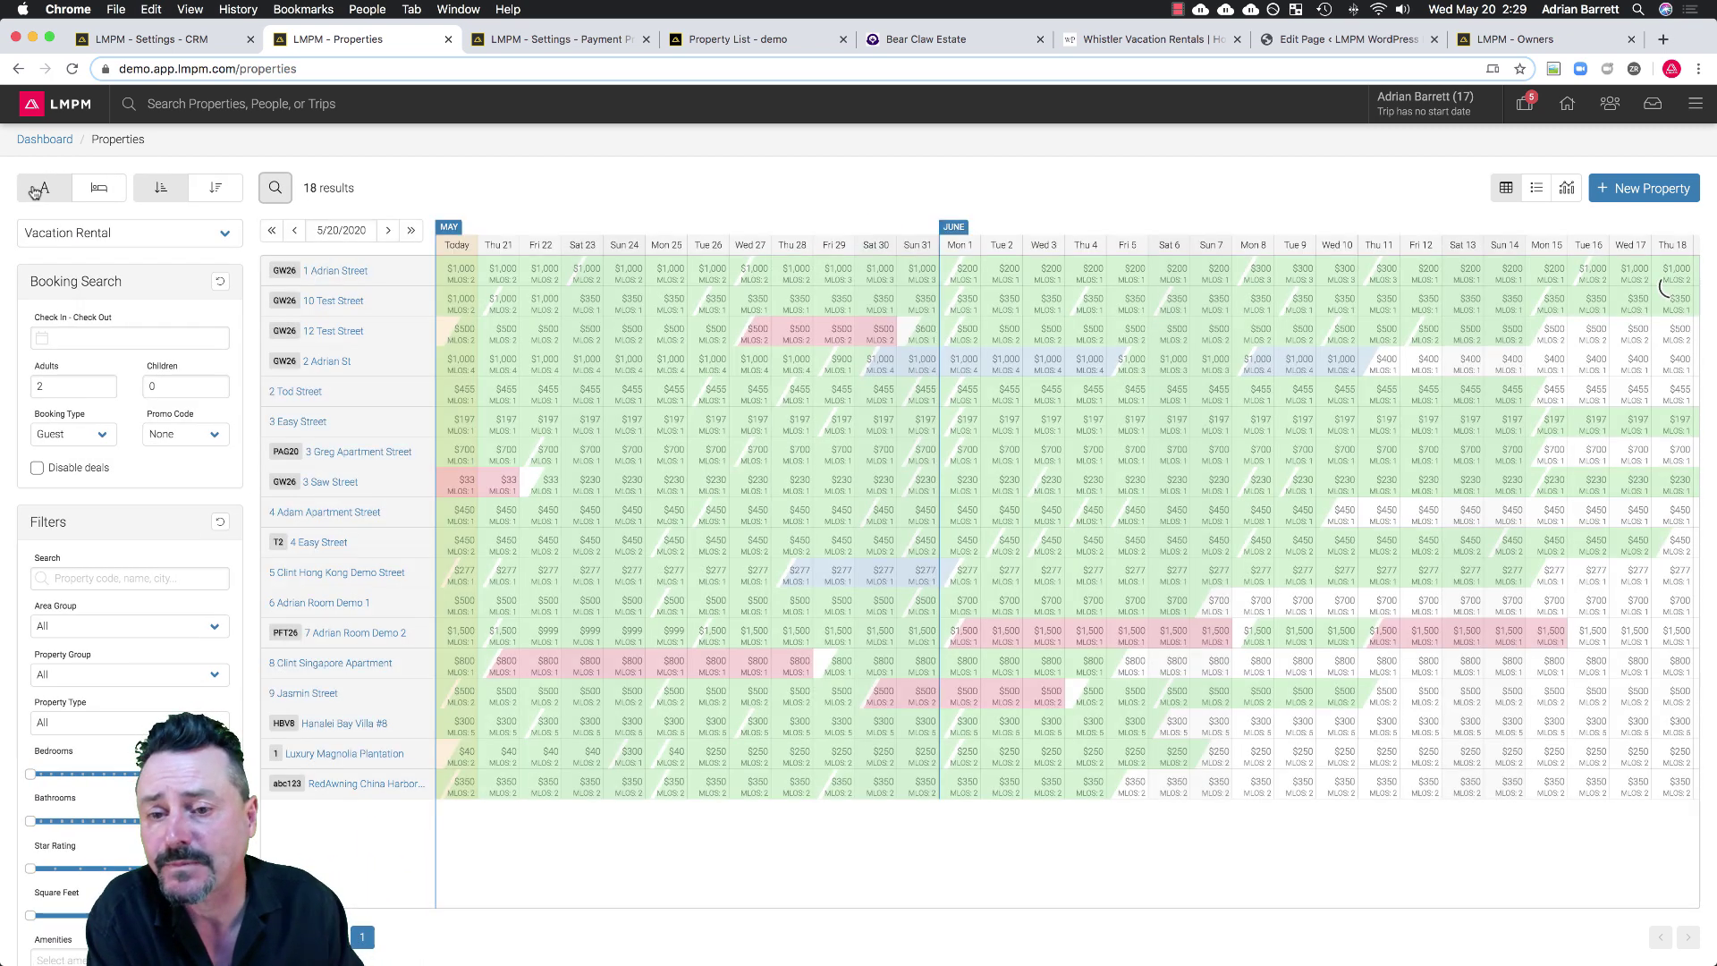
pyautogui.click(121, 337)
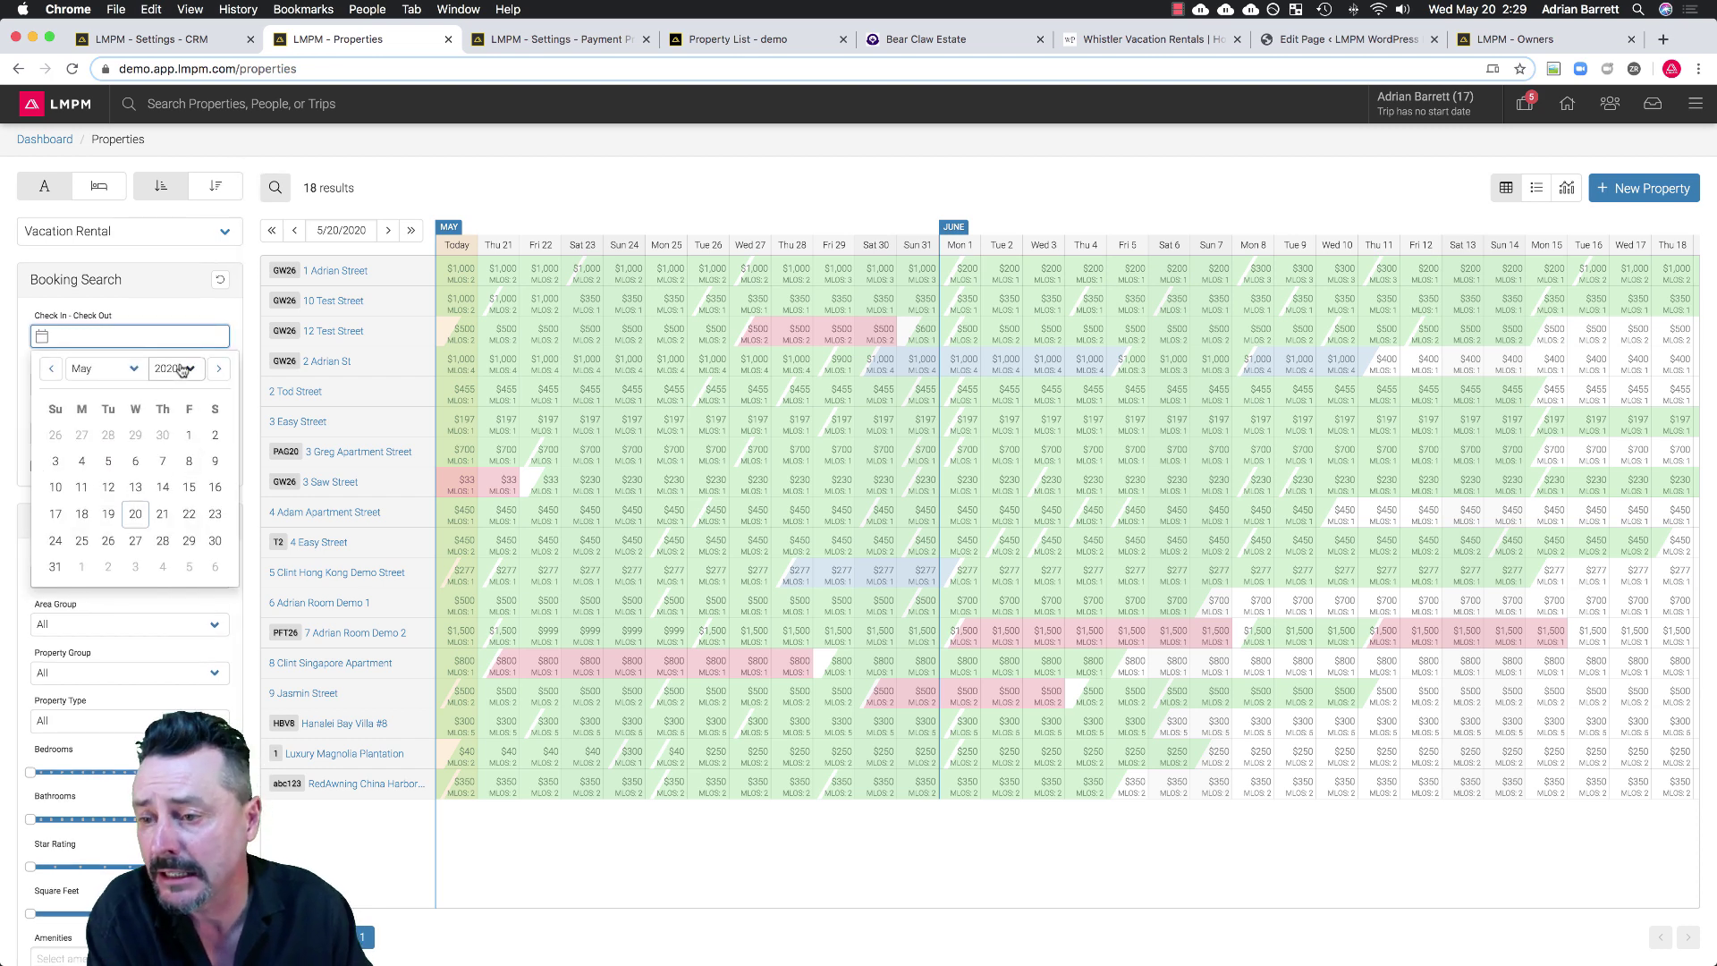
pyautogui.click(133, 368)
pyautogui.click(85, 381)
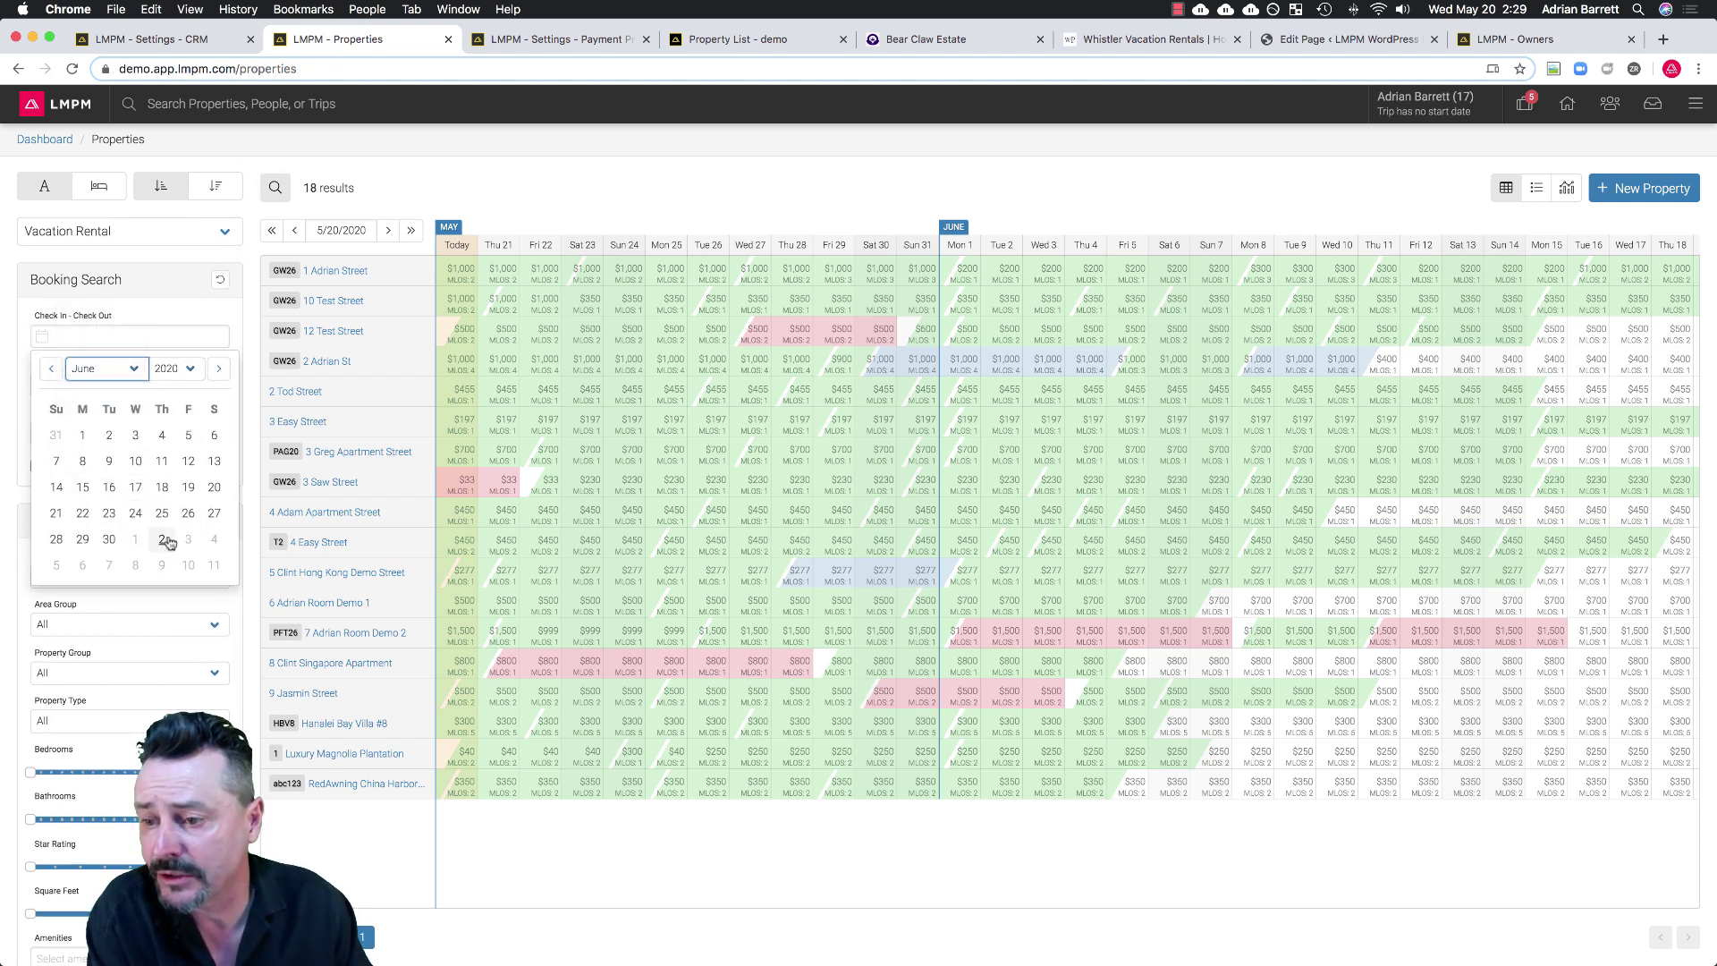
pyautogui.click(81, 514)
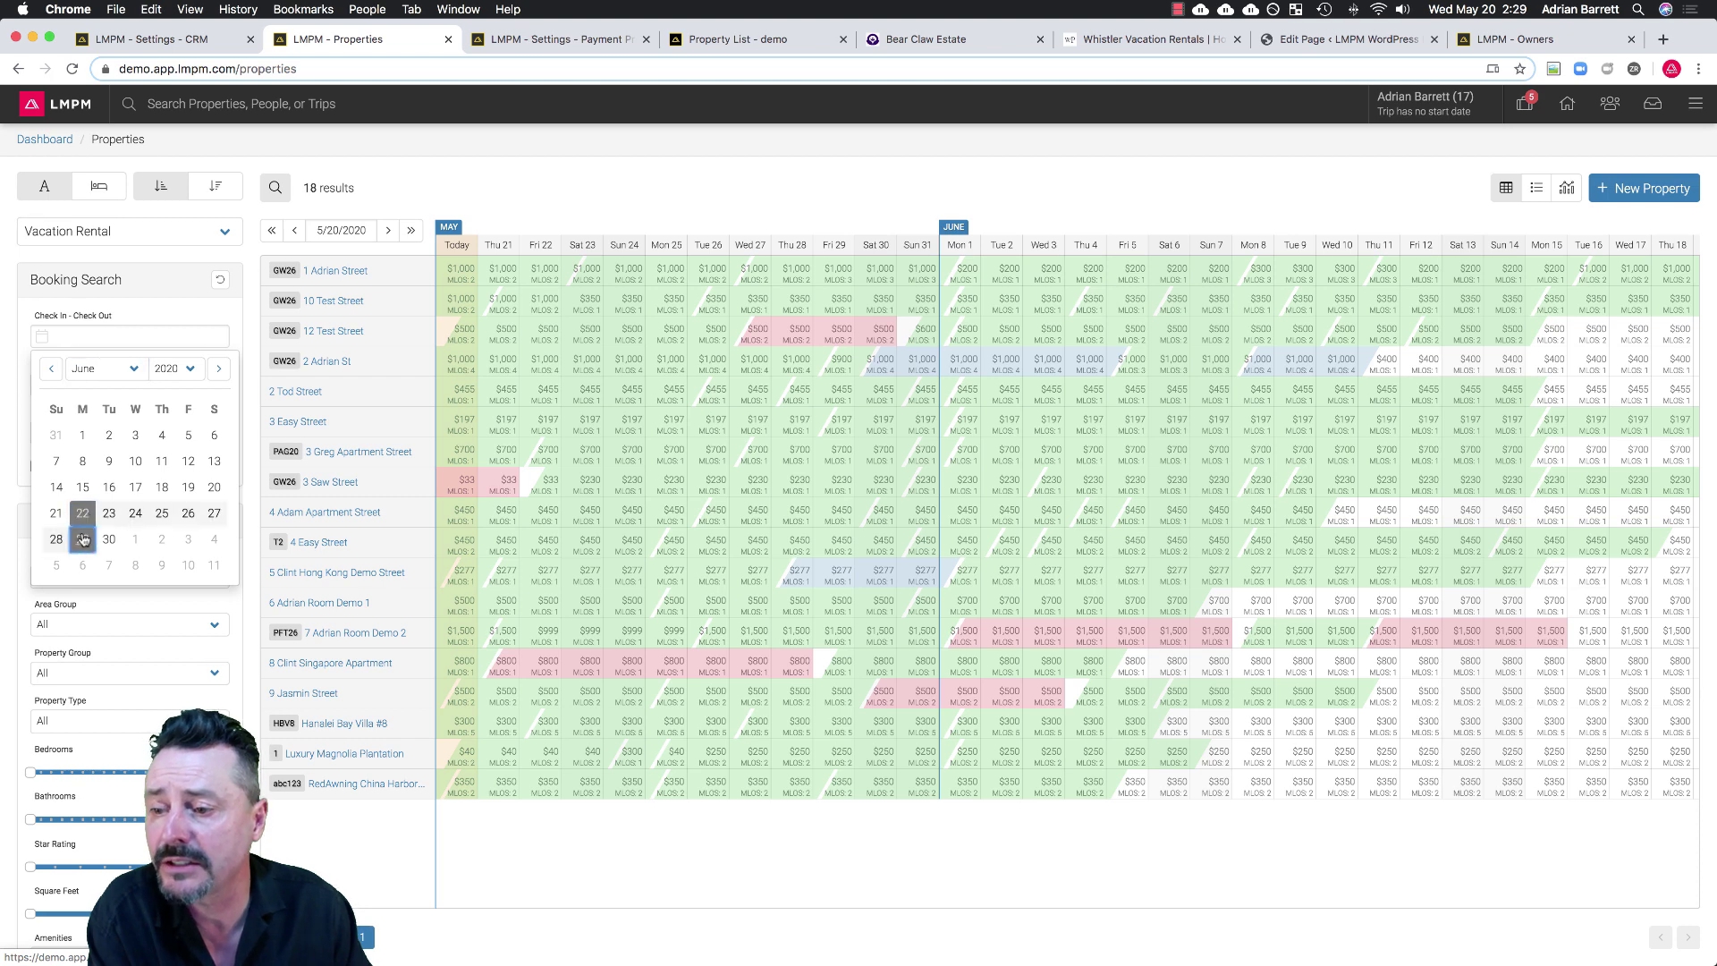
pyautogui.click(83, 538)
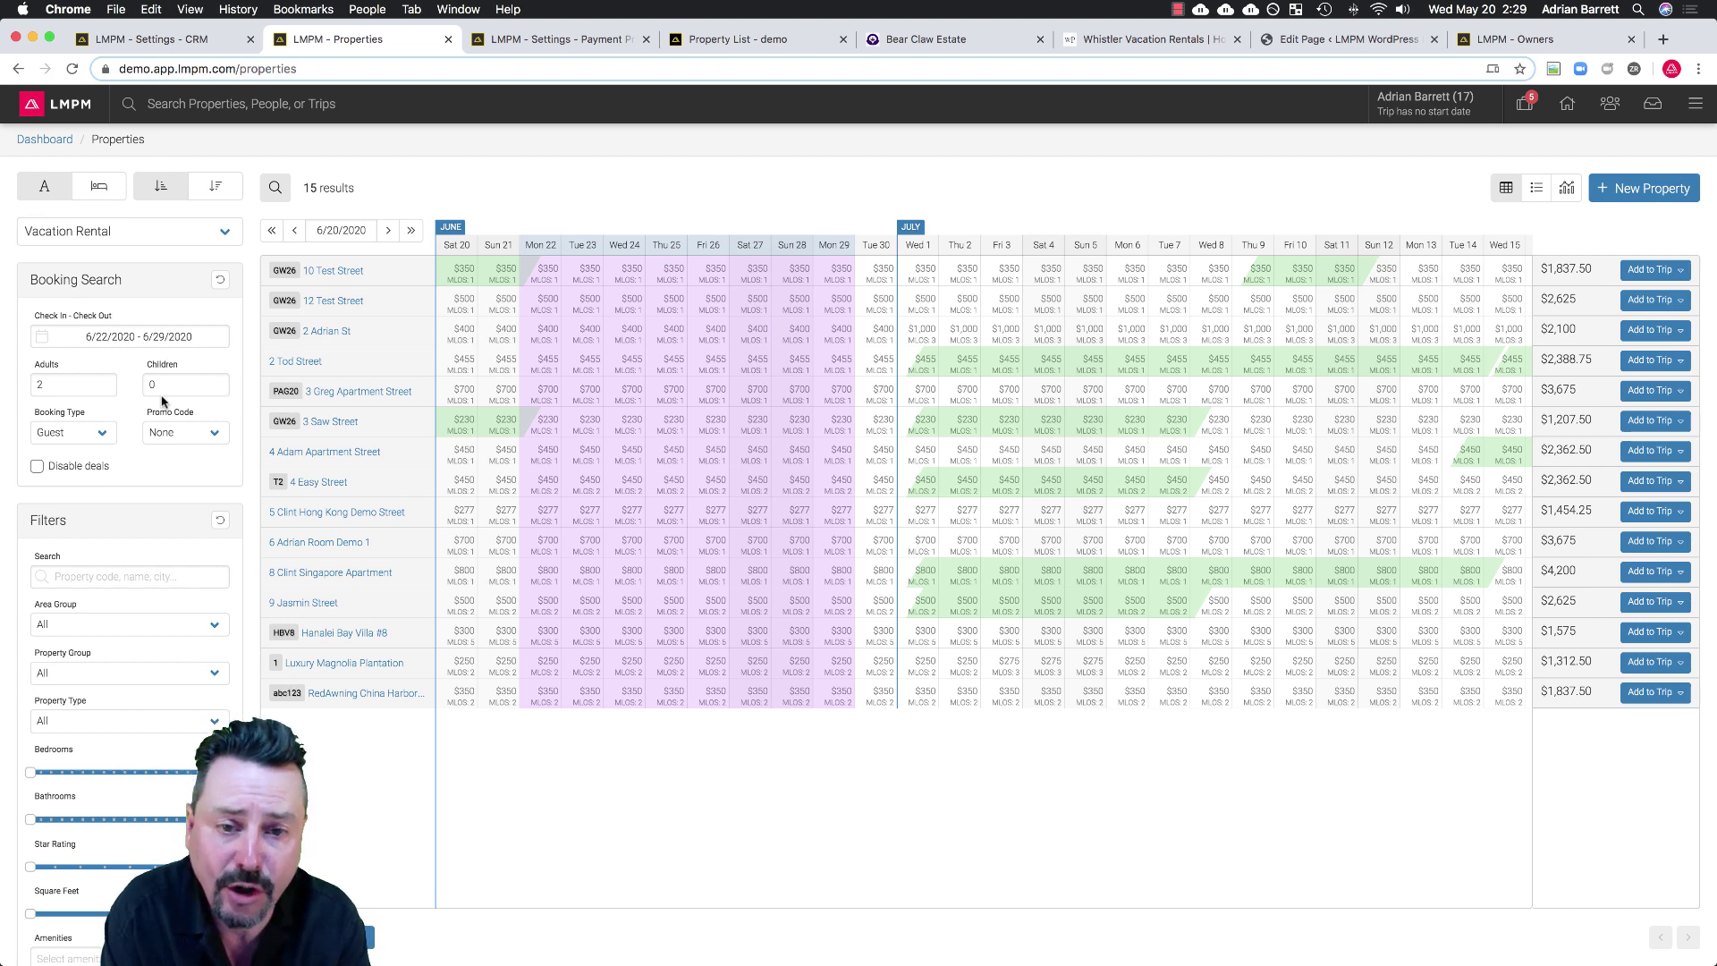
# Add the 10 Test Street and 3 Saw Street properties to the trip, each as a new option.
pyautogui.click(1660, 273)
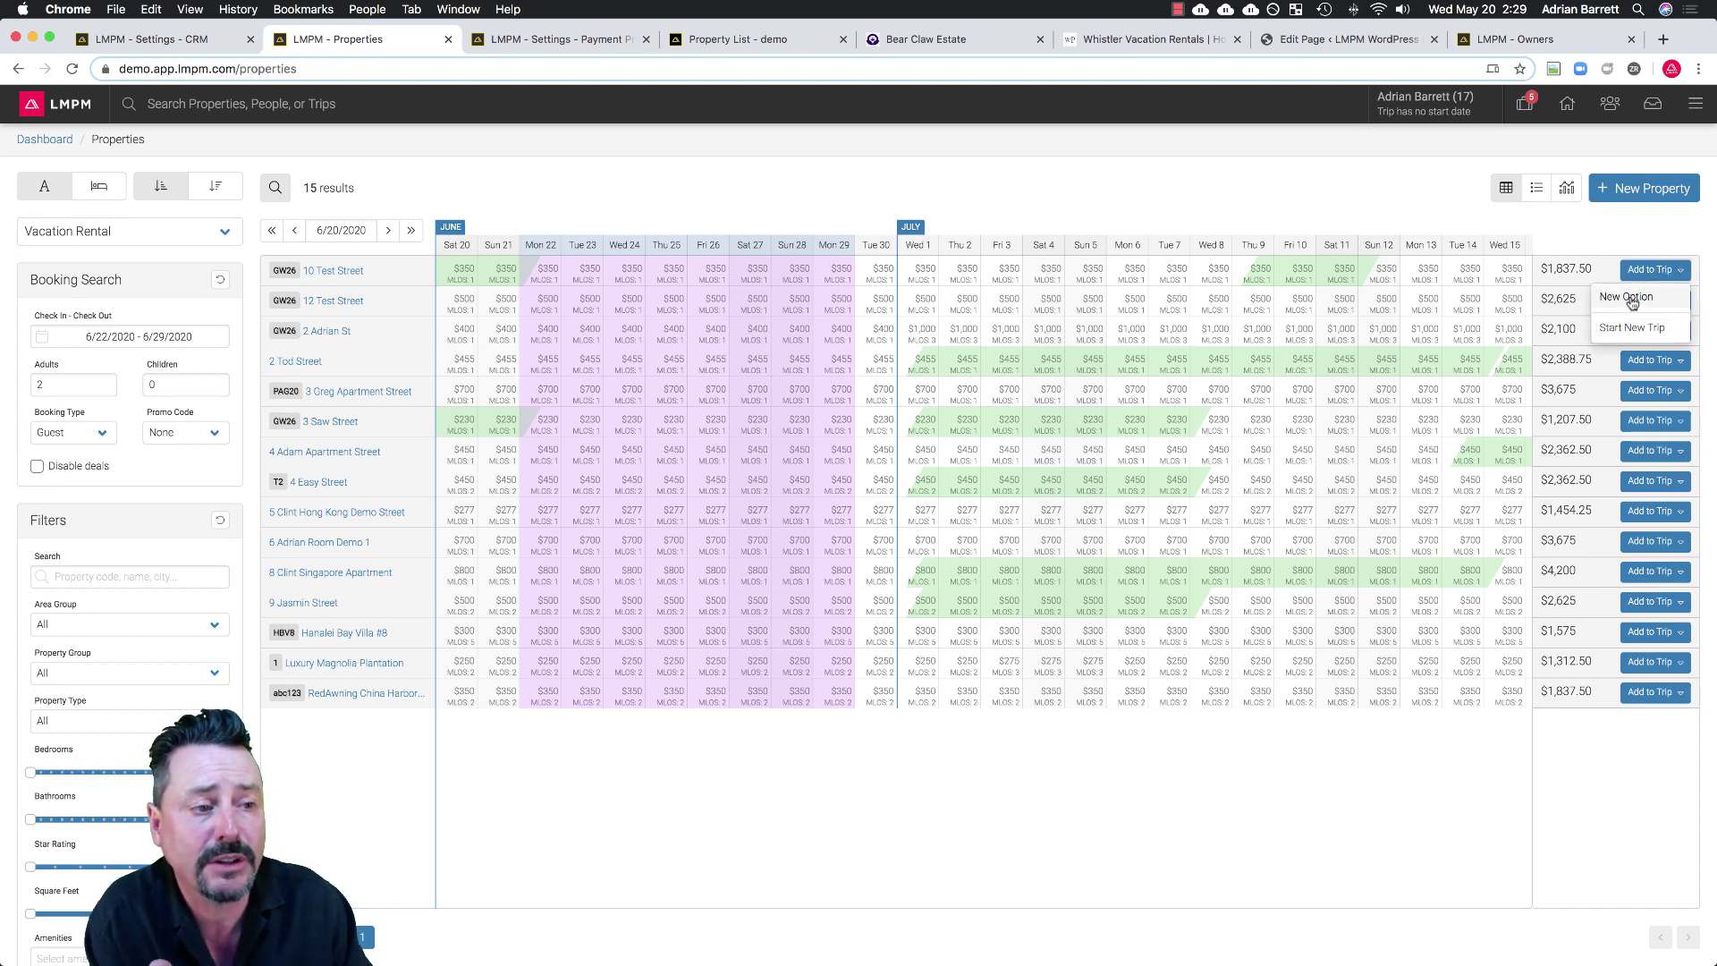
pyautogui.click(1630, 298)
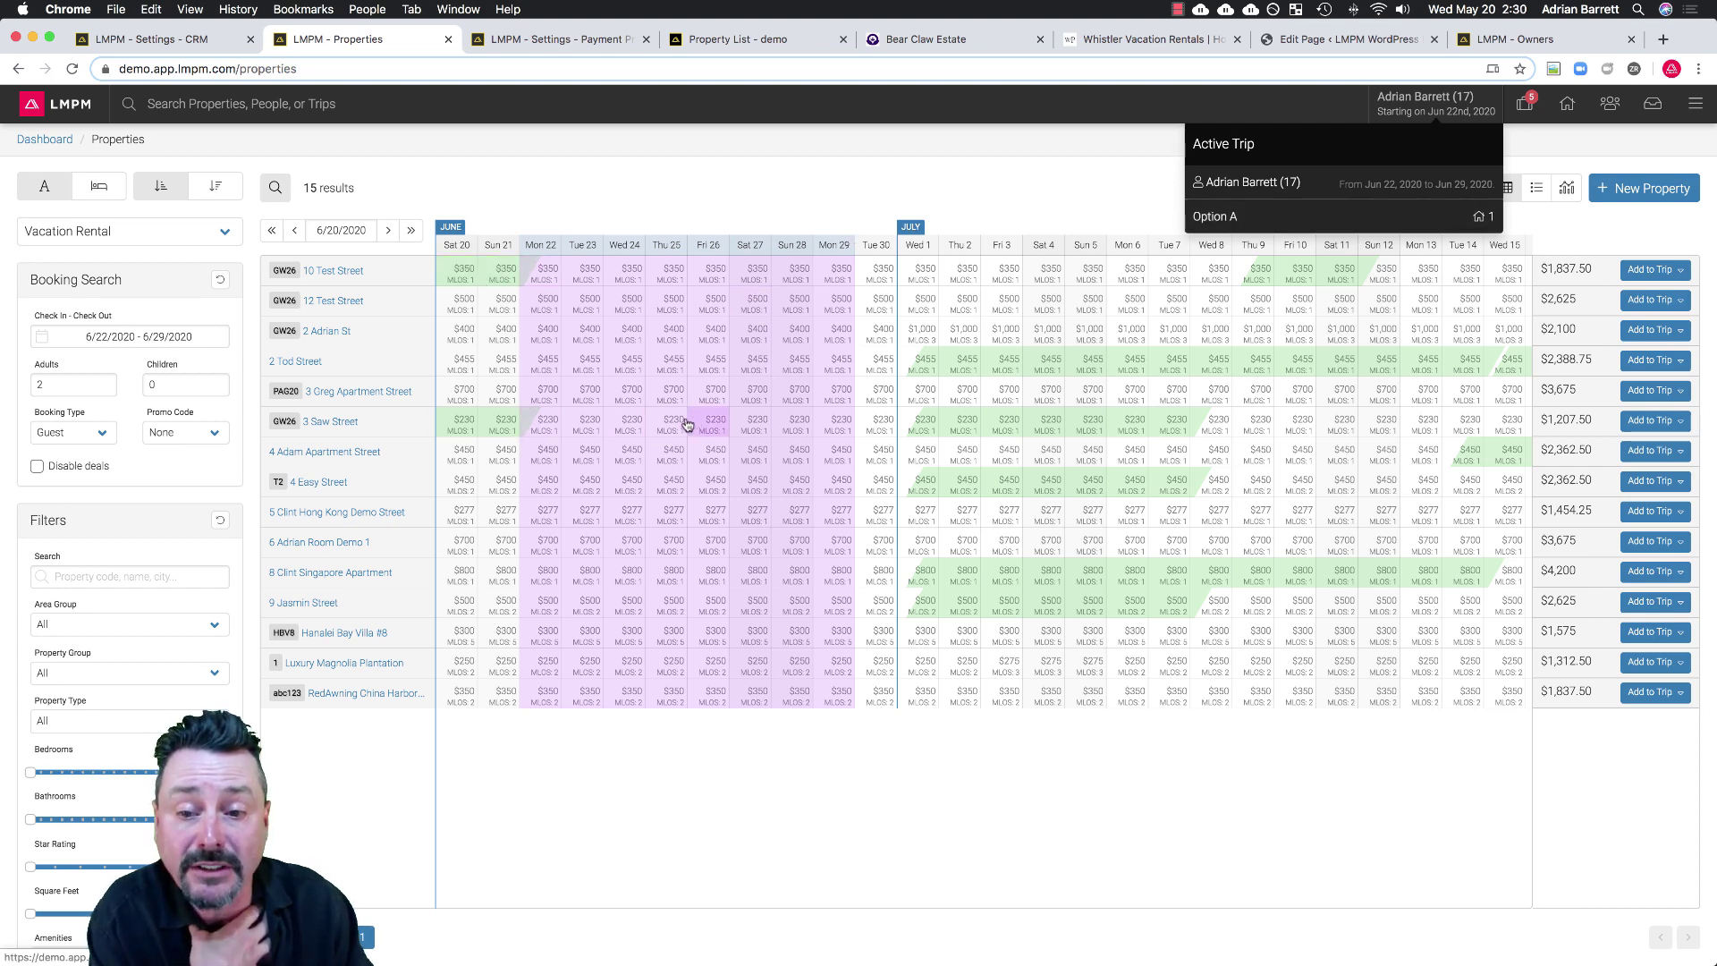
pyautogui.click(1651, 423)
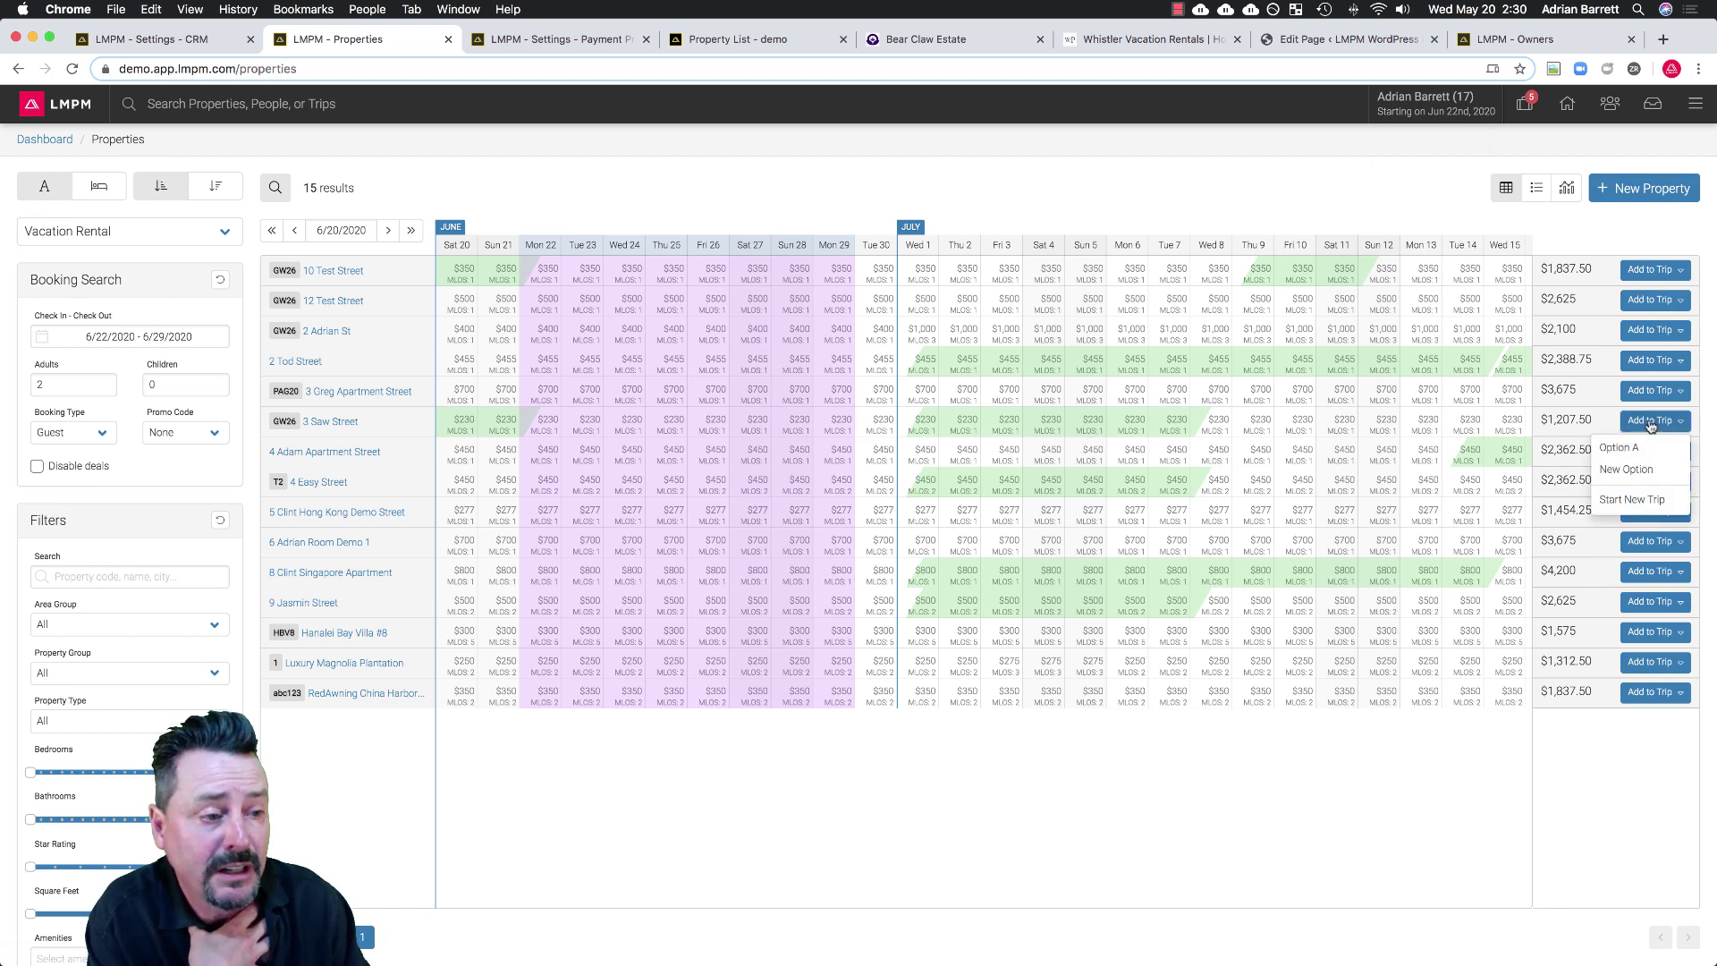
pyautogui.click(1628, 469)
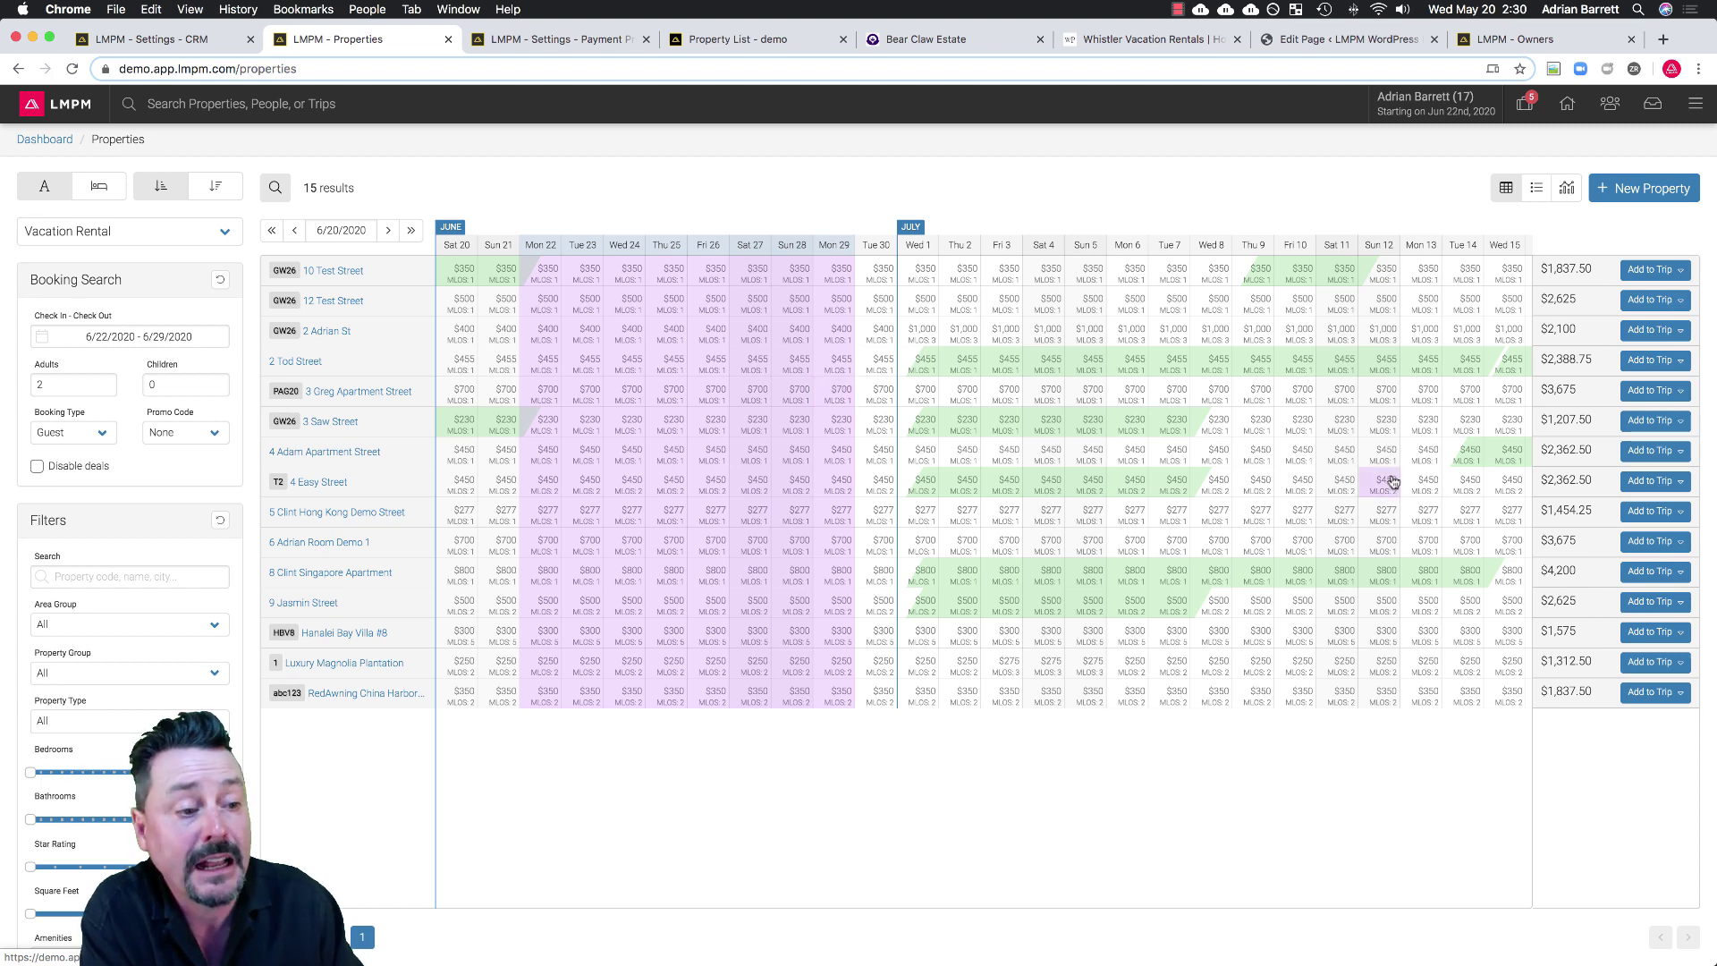
# Add the Room Demo 1 property to the trip as a new option and 9 Jasmin Street to Option C.
pyautogui.click(1646, 542)
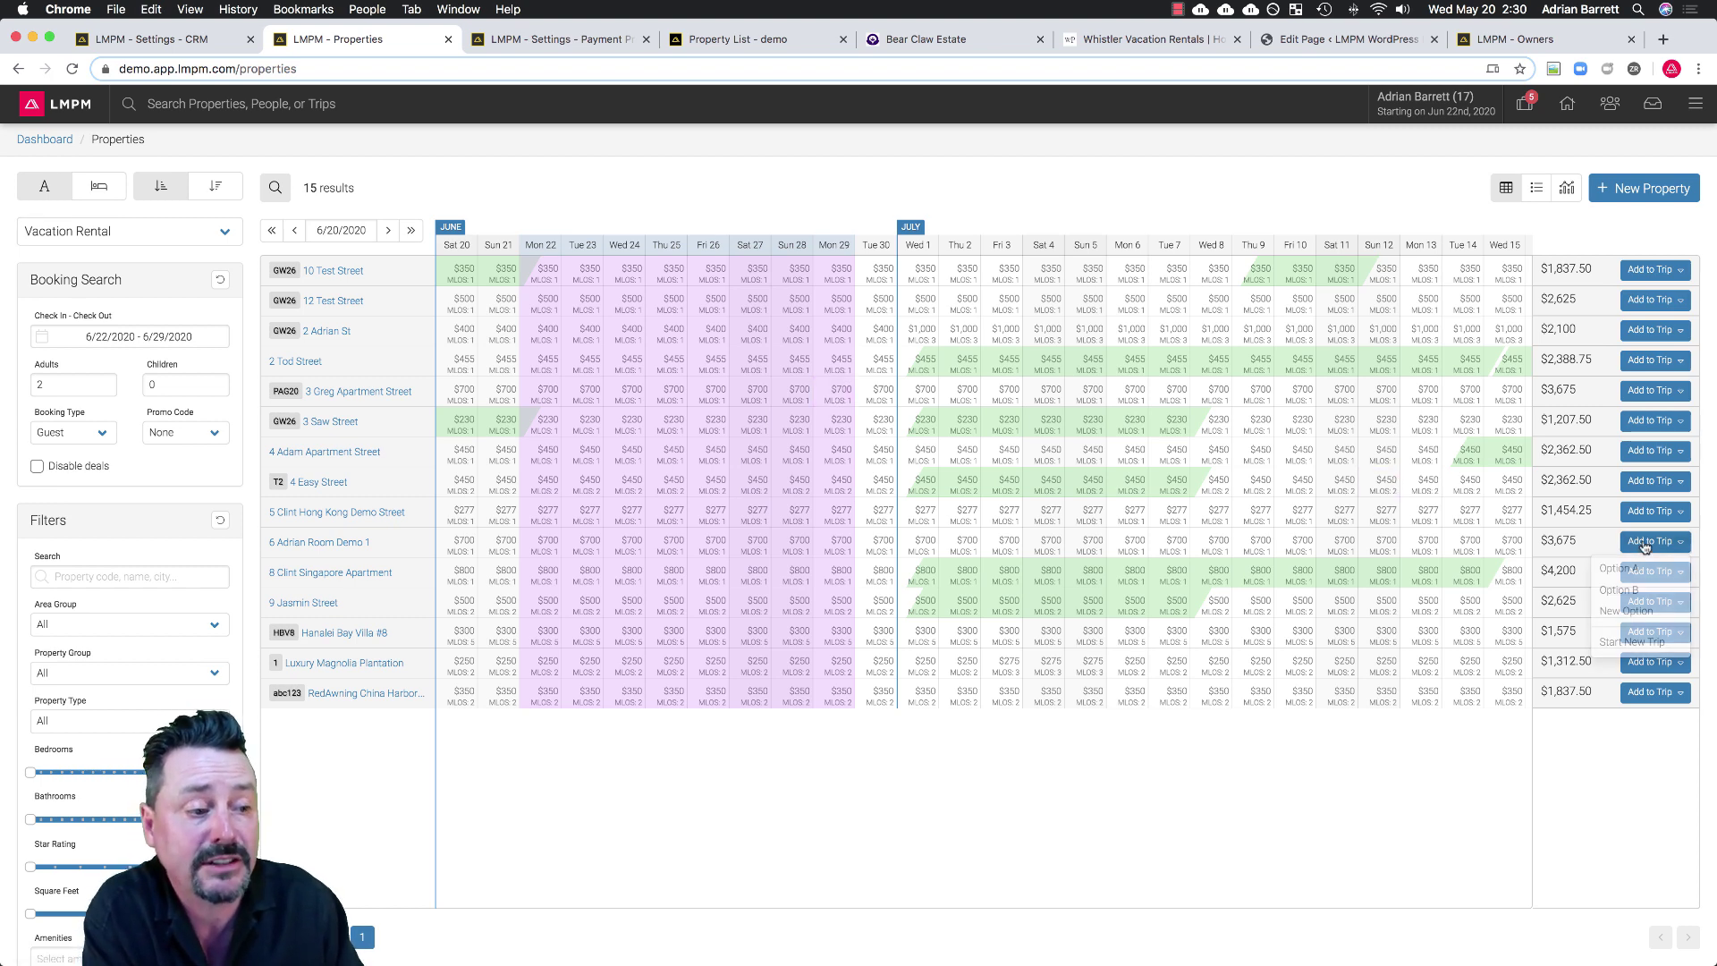
pyautogui.click(1630, 612)
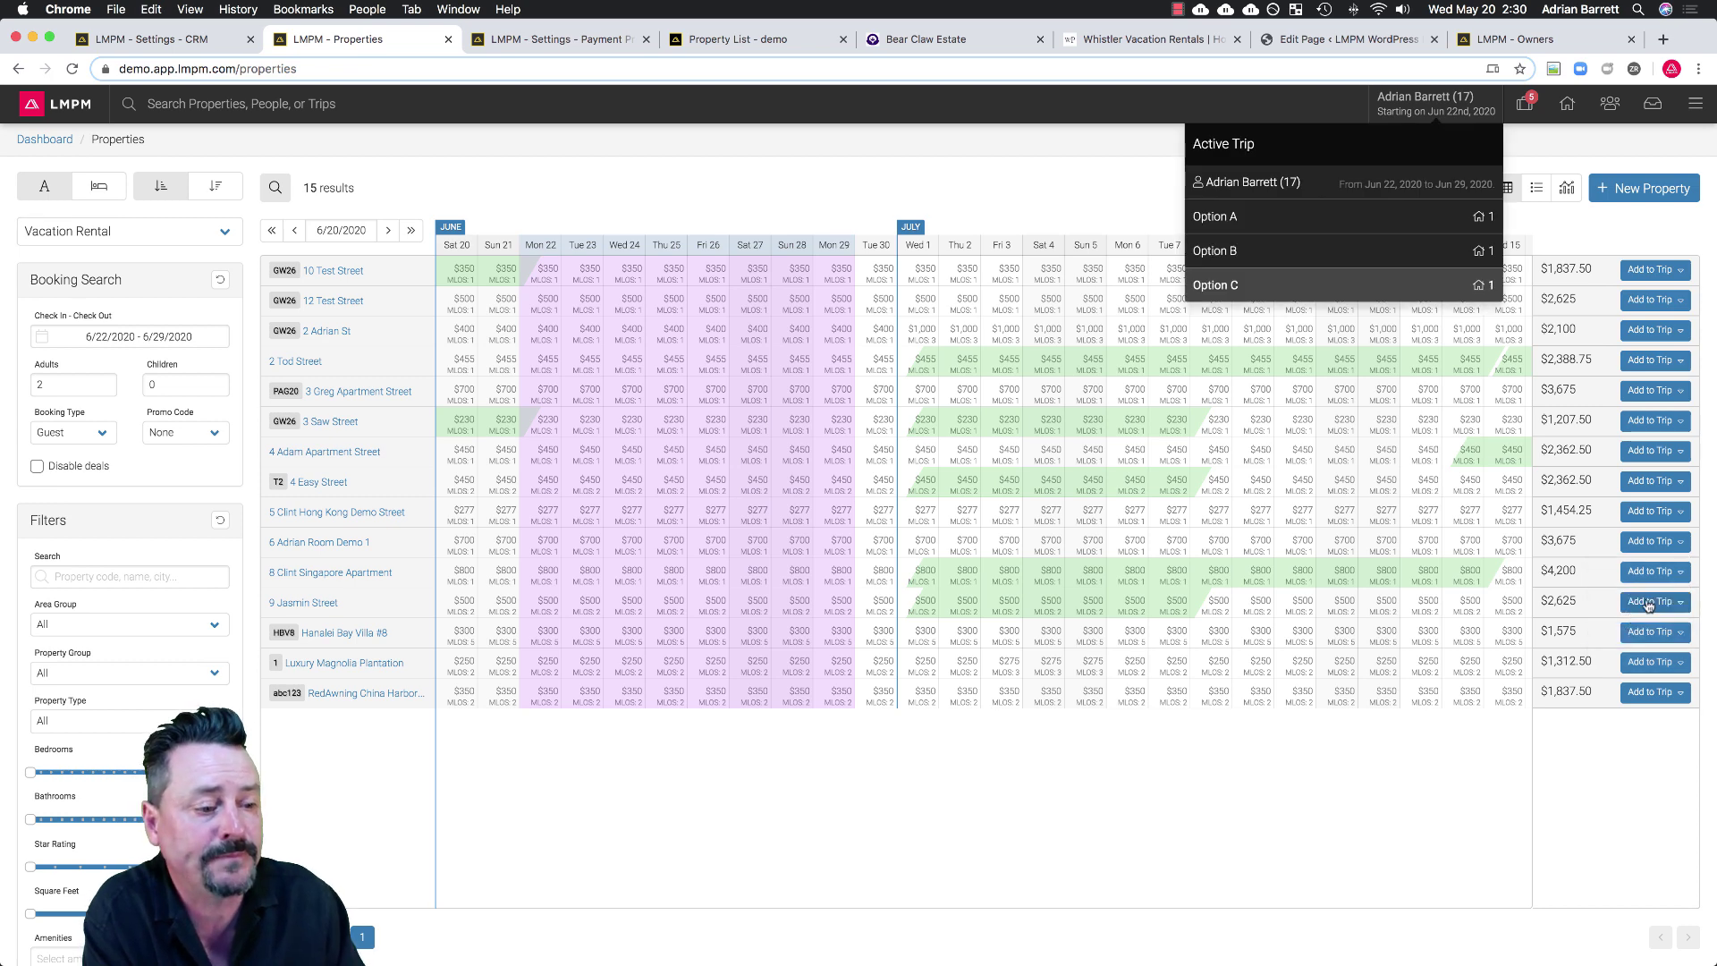
pyautogui.click(1646, 605)
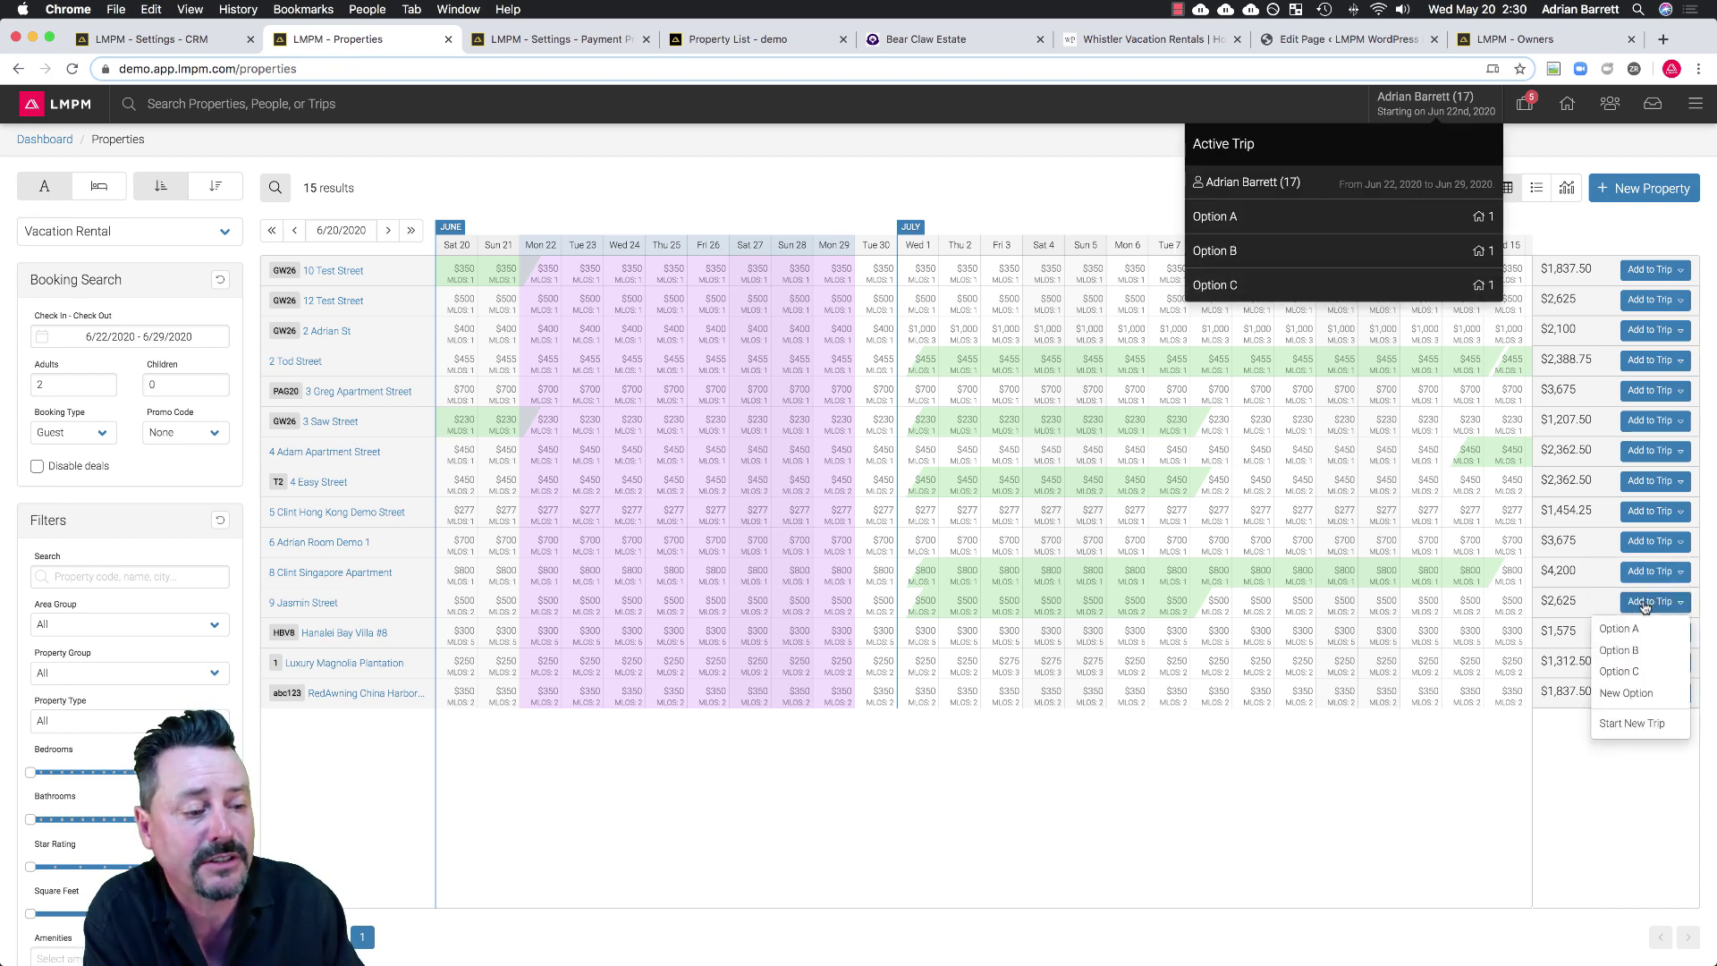
pyautogui.click(1633, 673)
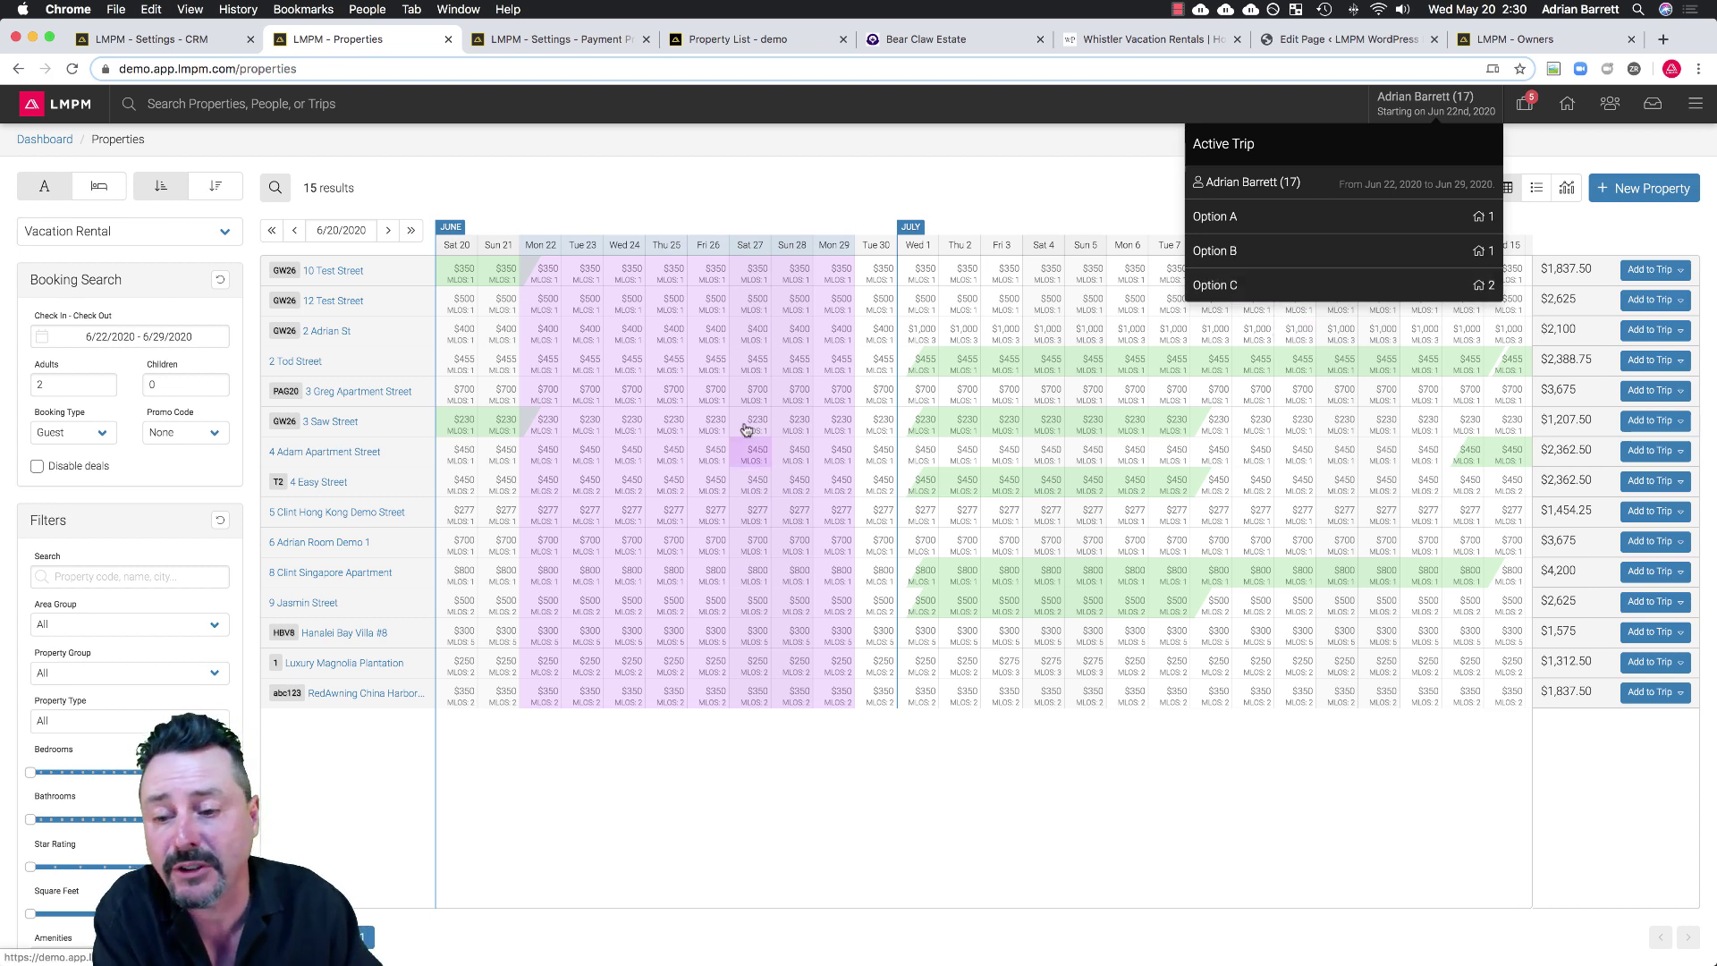
# Select June 21 to June 30, 2020 for the Singapore Apartment in the calendar and add it to the trip as a new option.
pyautogui.click(498, 576)
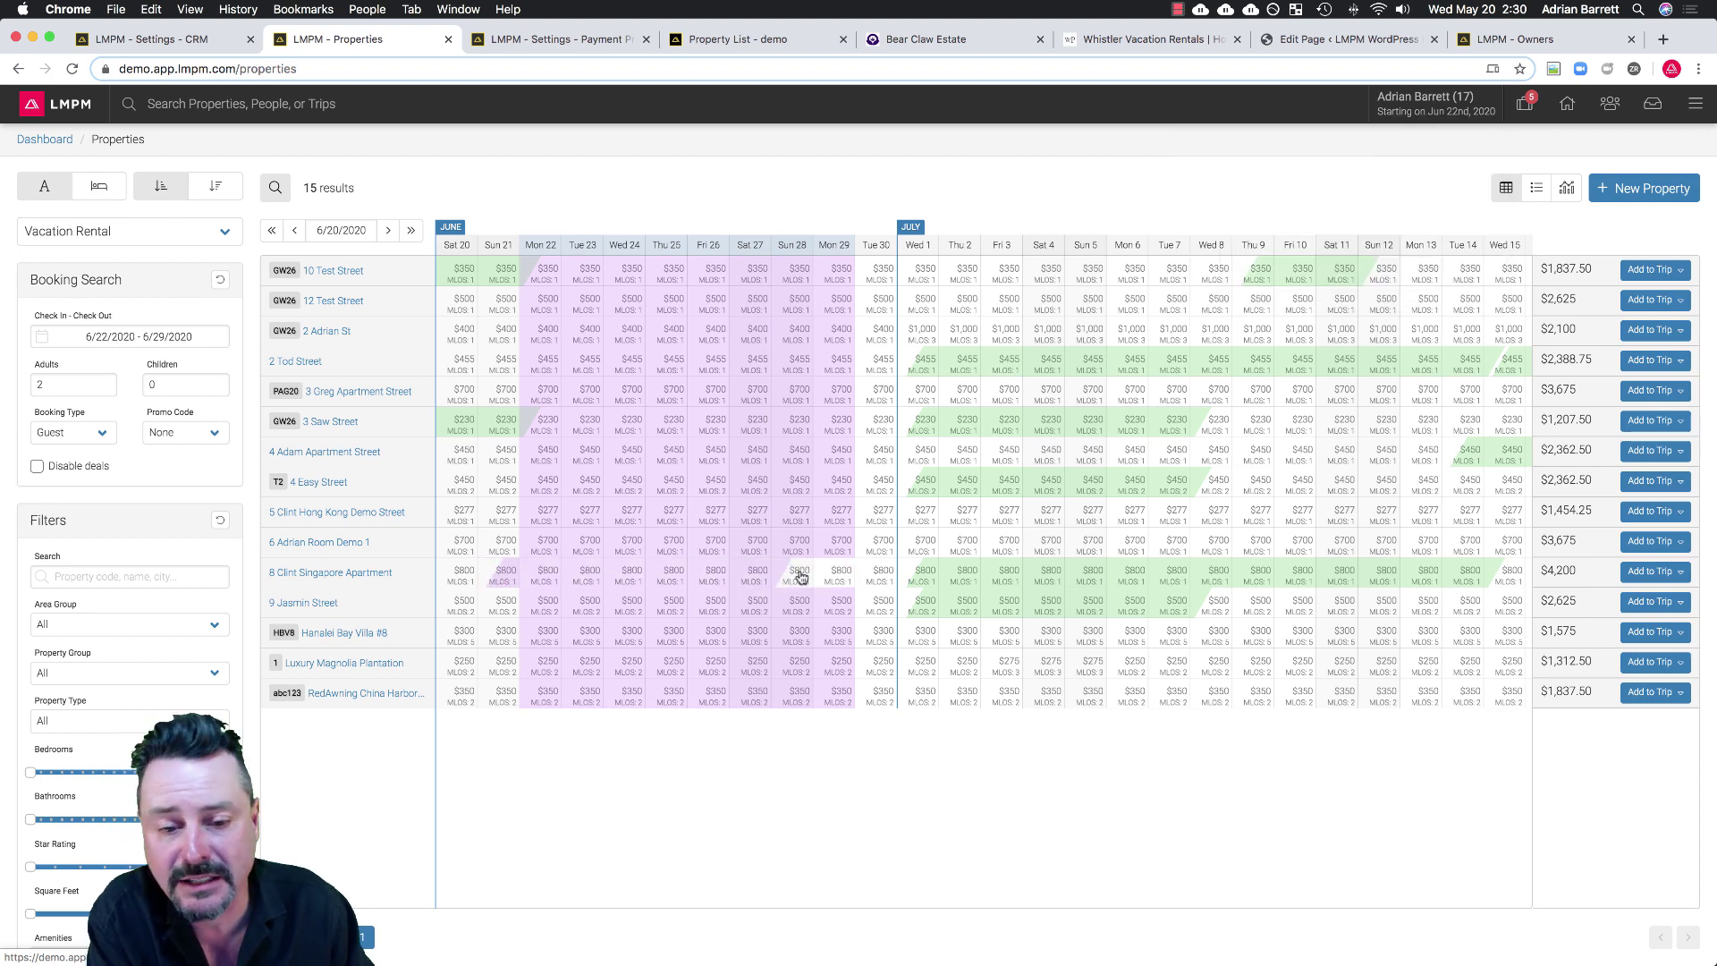
pyautogui.moveTo(878, 572); pyautogui.dragTo(880, 574)
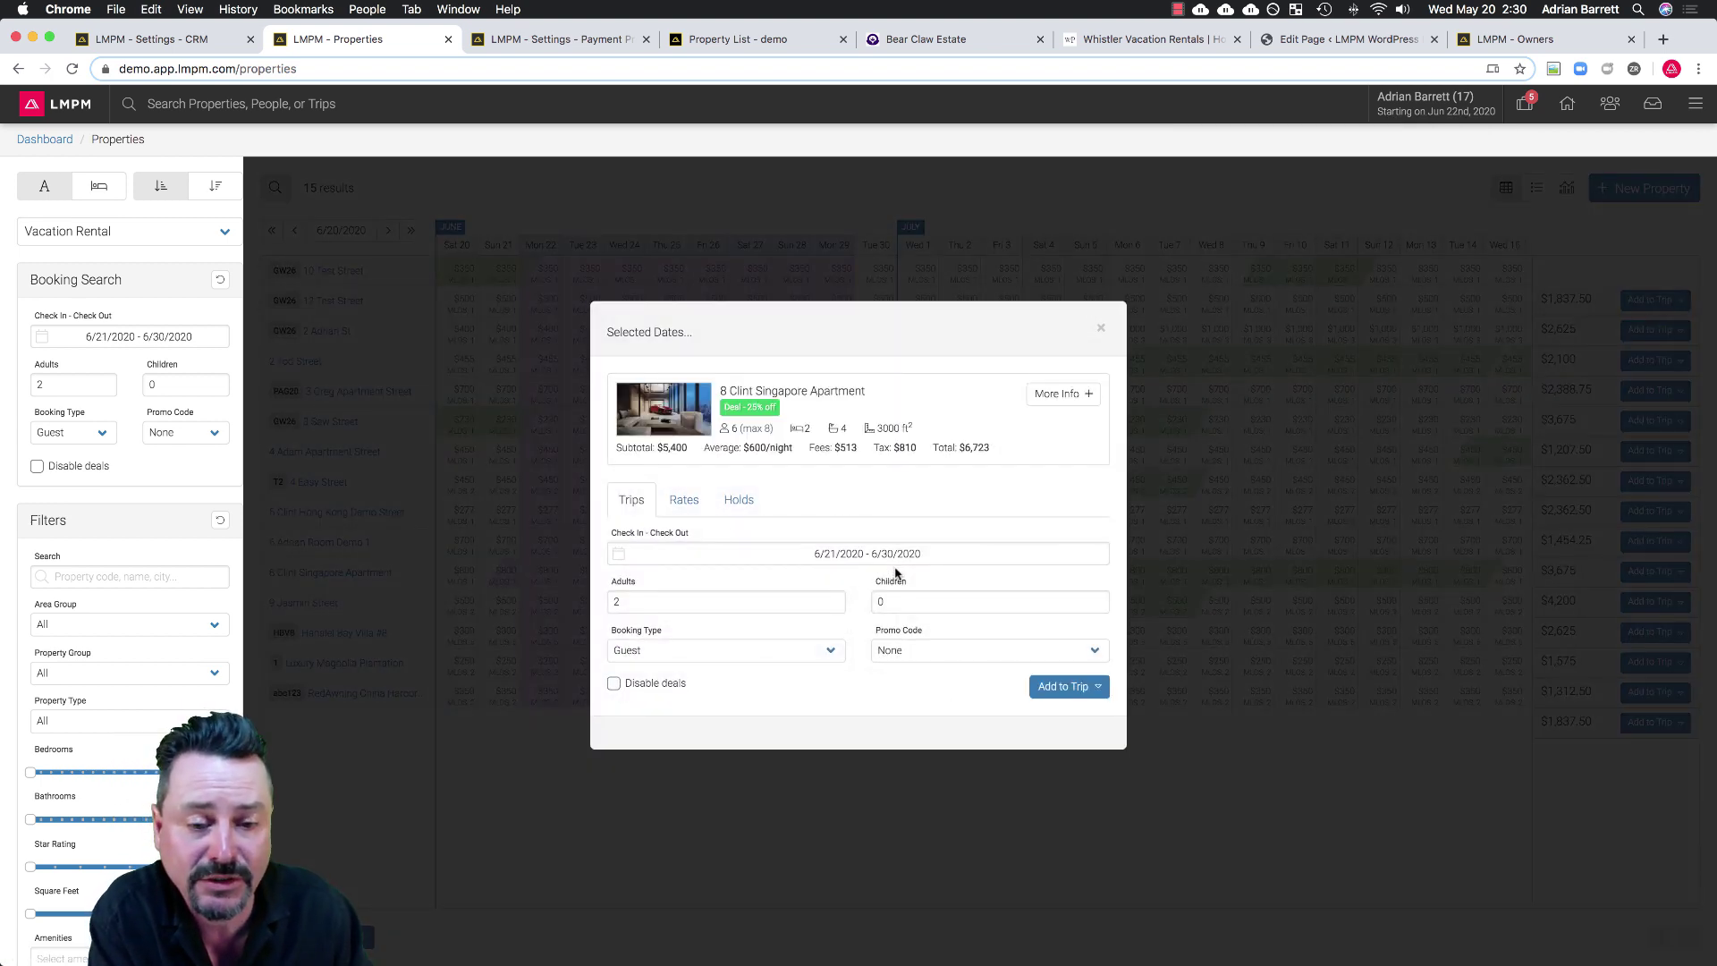
pyautogui.click(1069, 686)
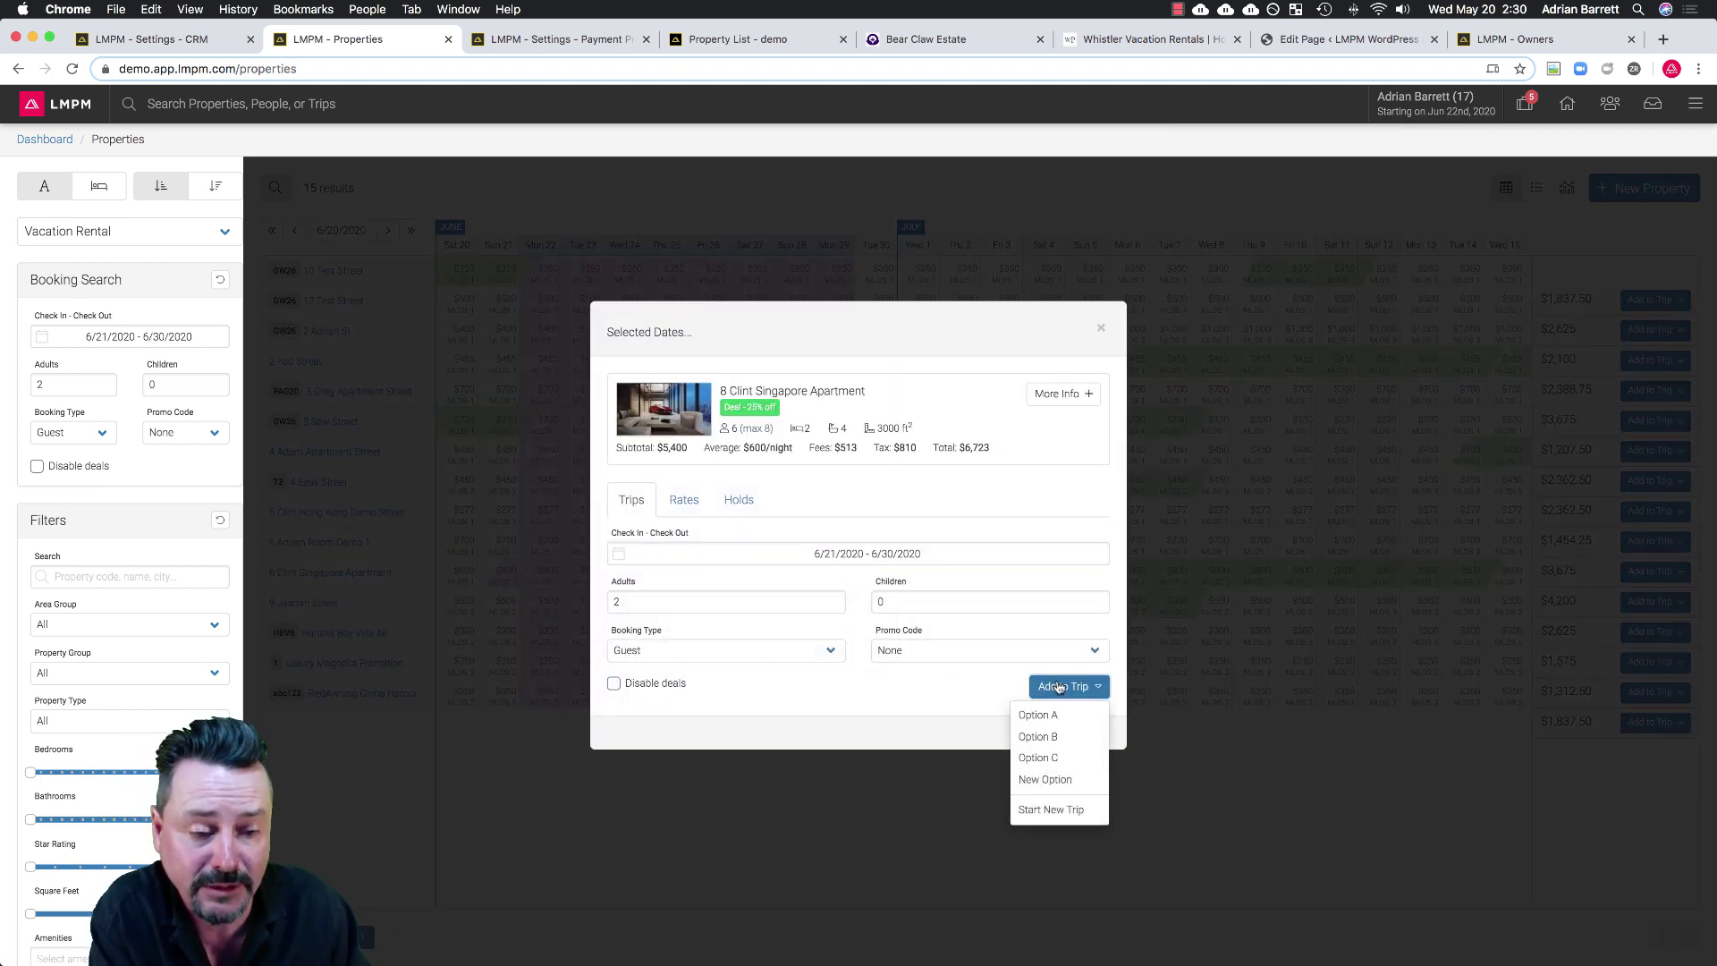
pyautogui.click(1064, 777)
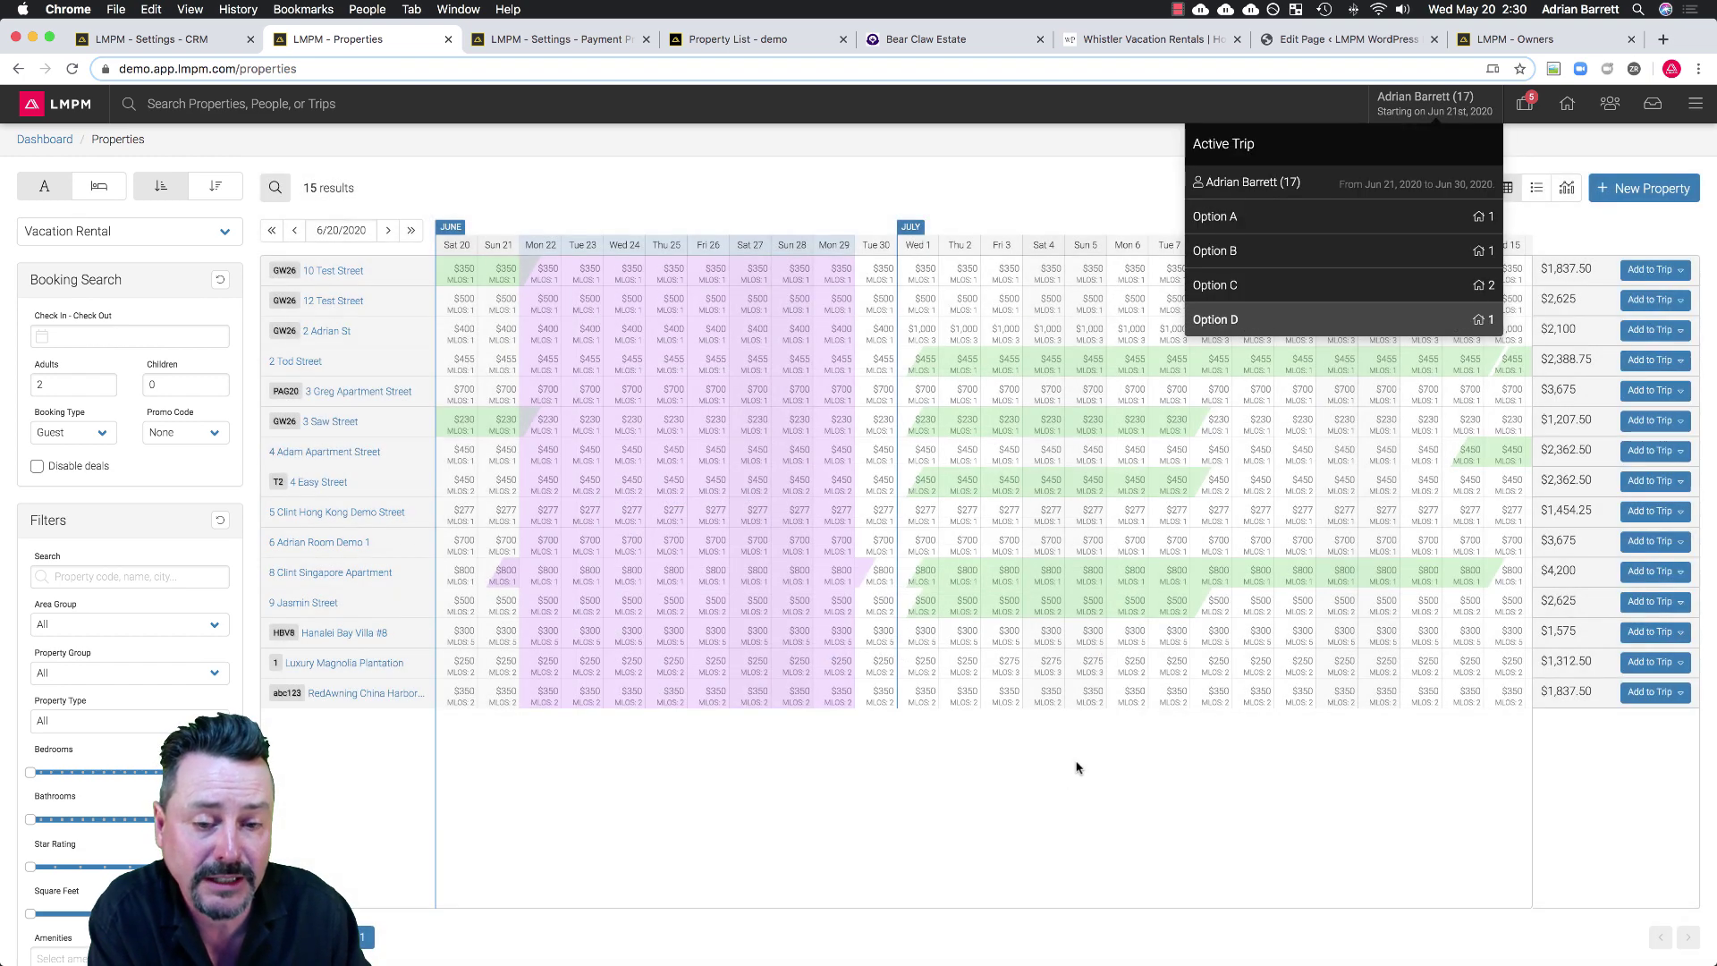
pyautogui.click(1256, 269)
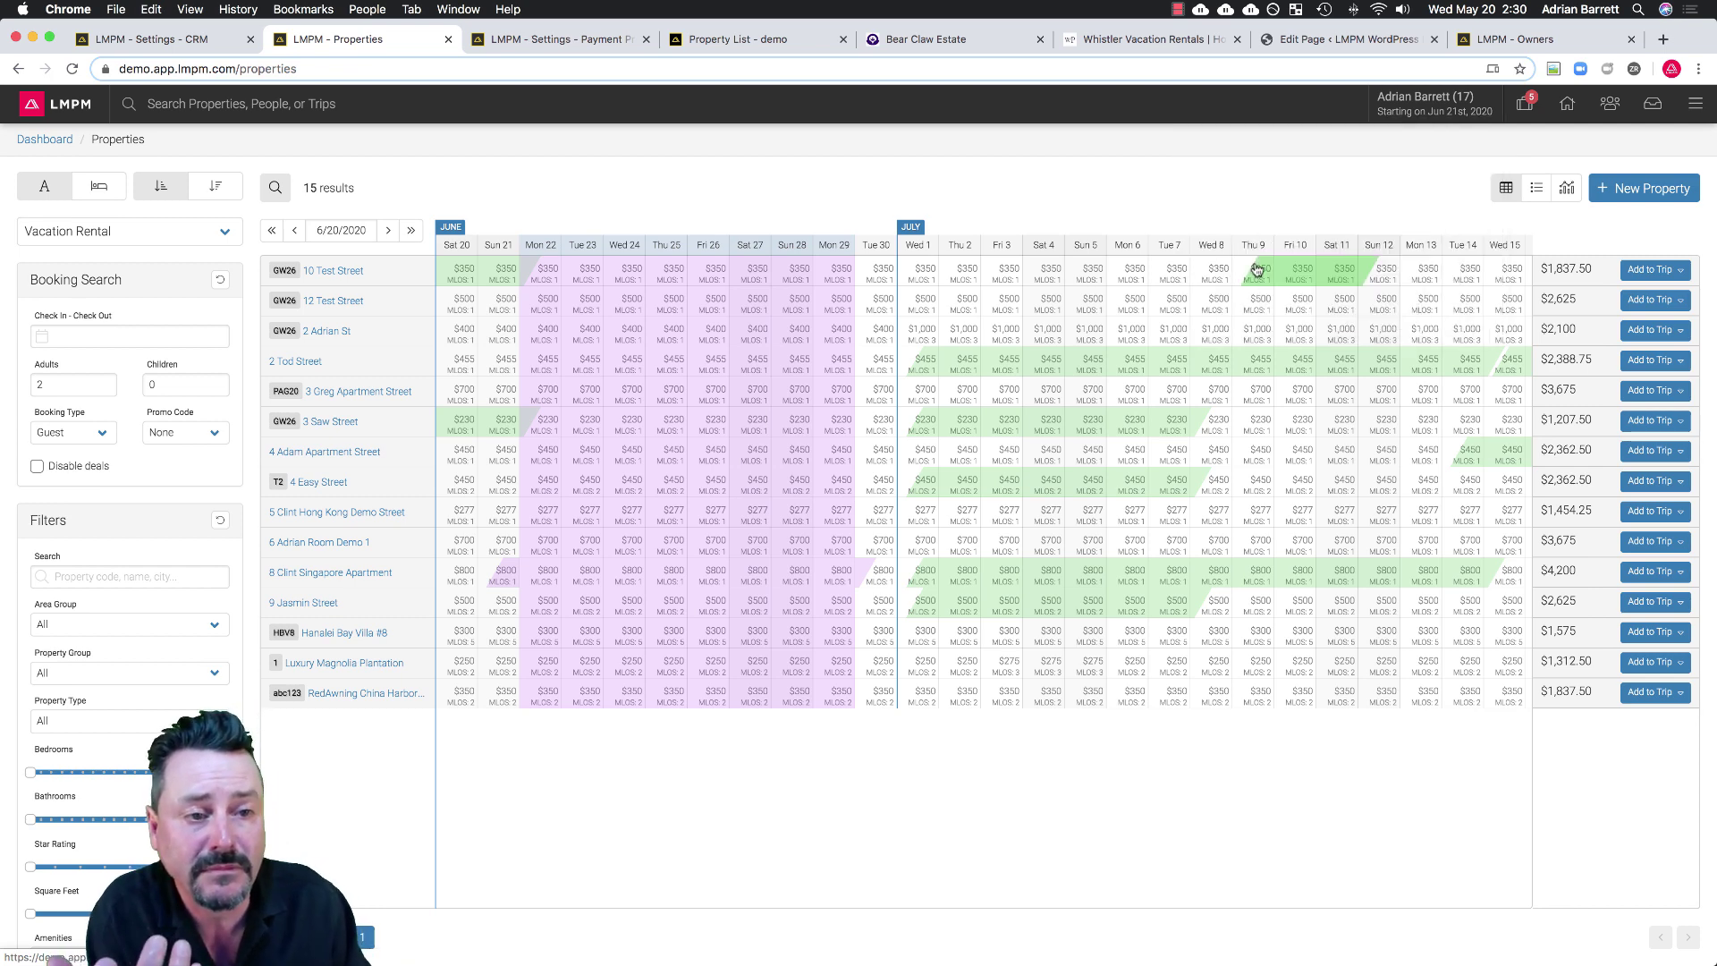
# Choose the Downhill biking product for all 4 options of the active trip, with an Adult All Day Pass and the guest's first name.
pyautogui.click(1404, 107)
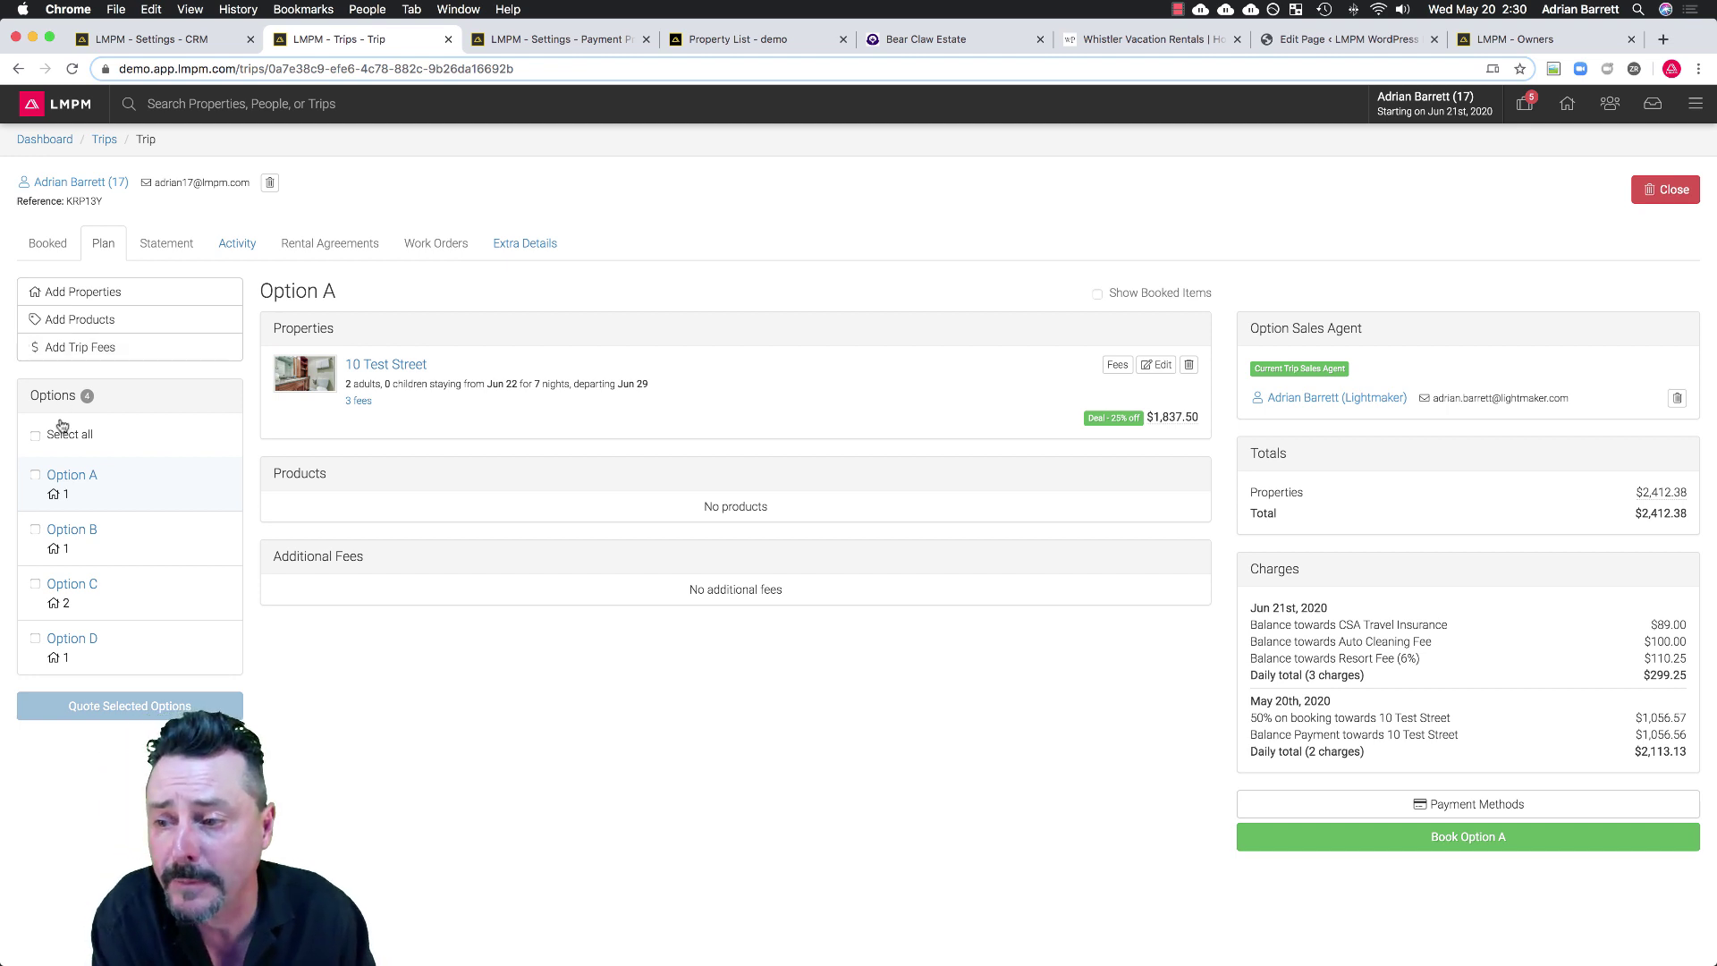
pyautogui.click(60, 322)
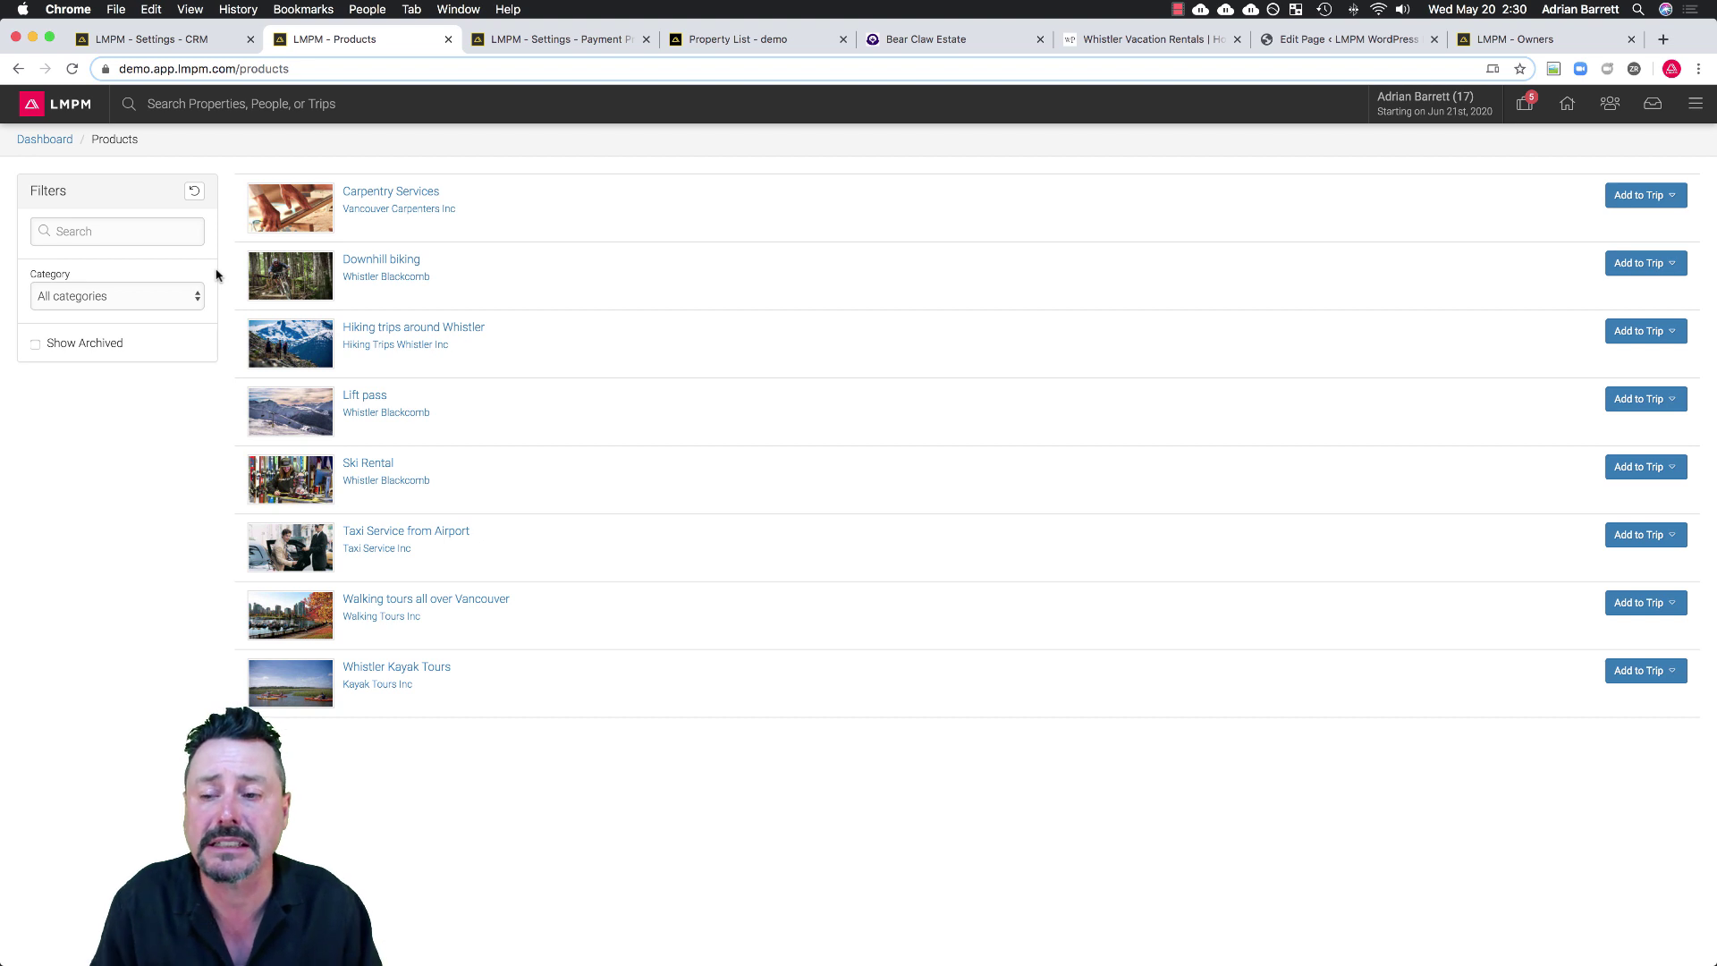
pyautogui.click(1636, 263)
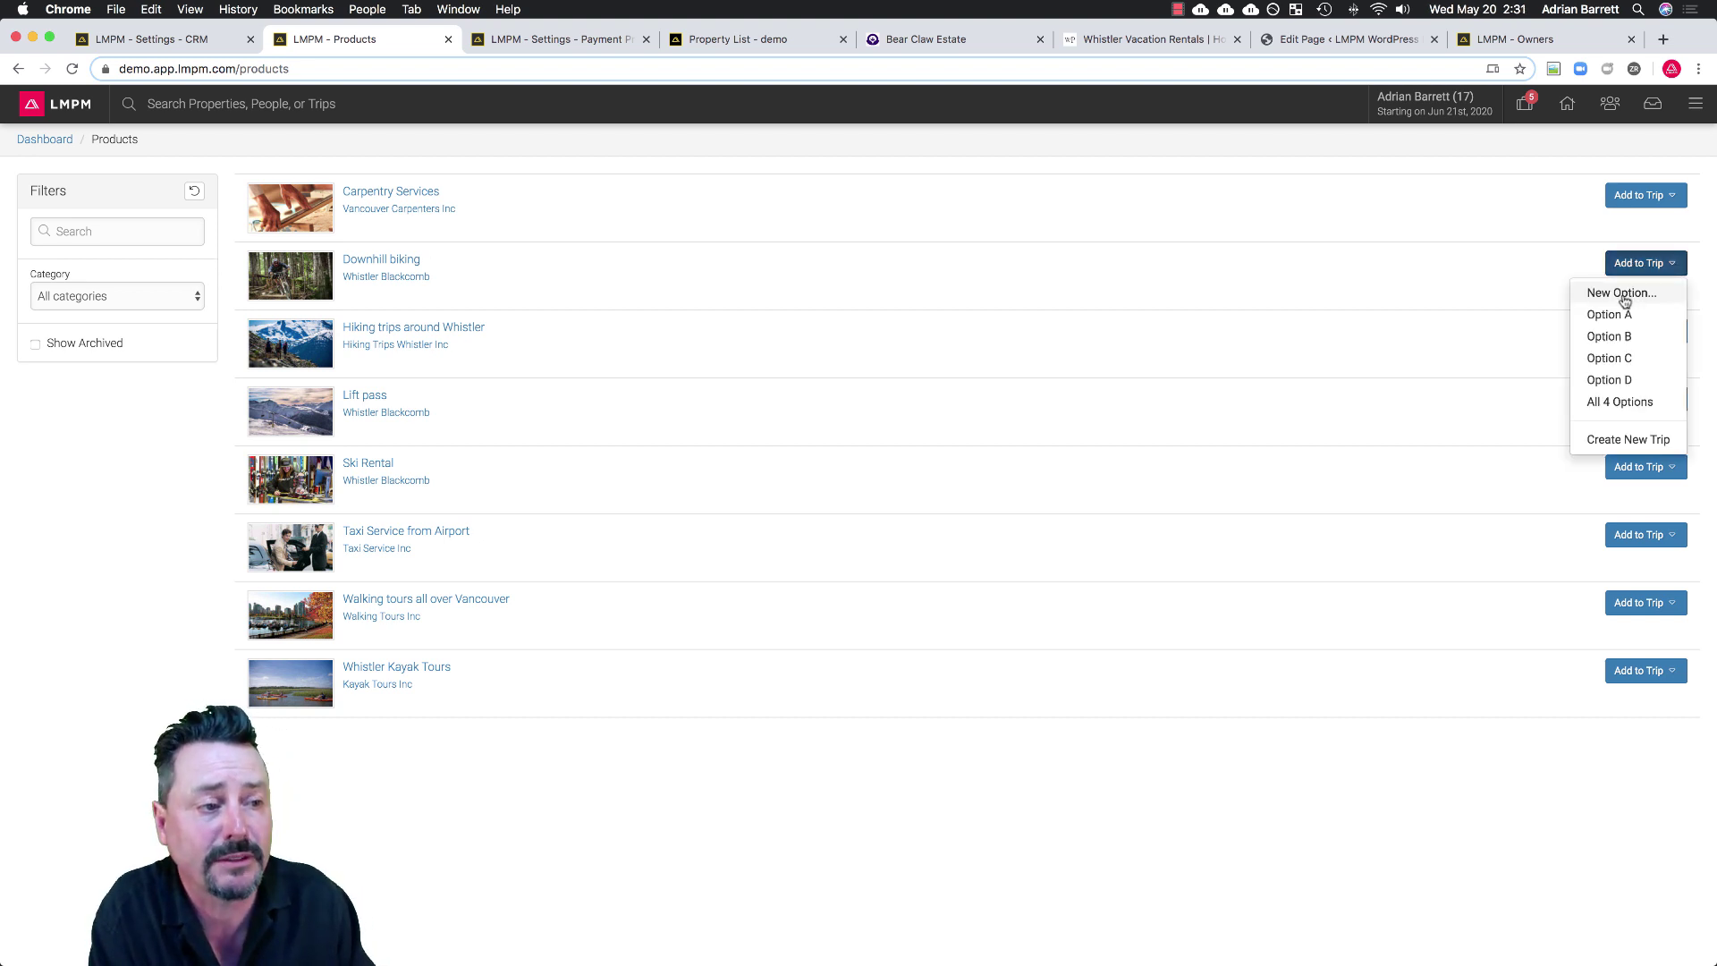
pyautogui.click(1619, 401)
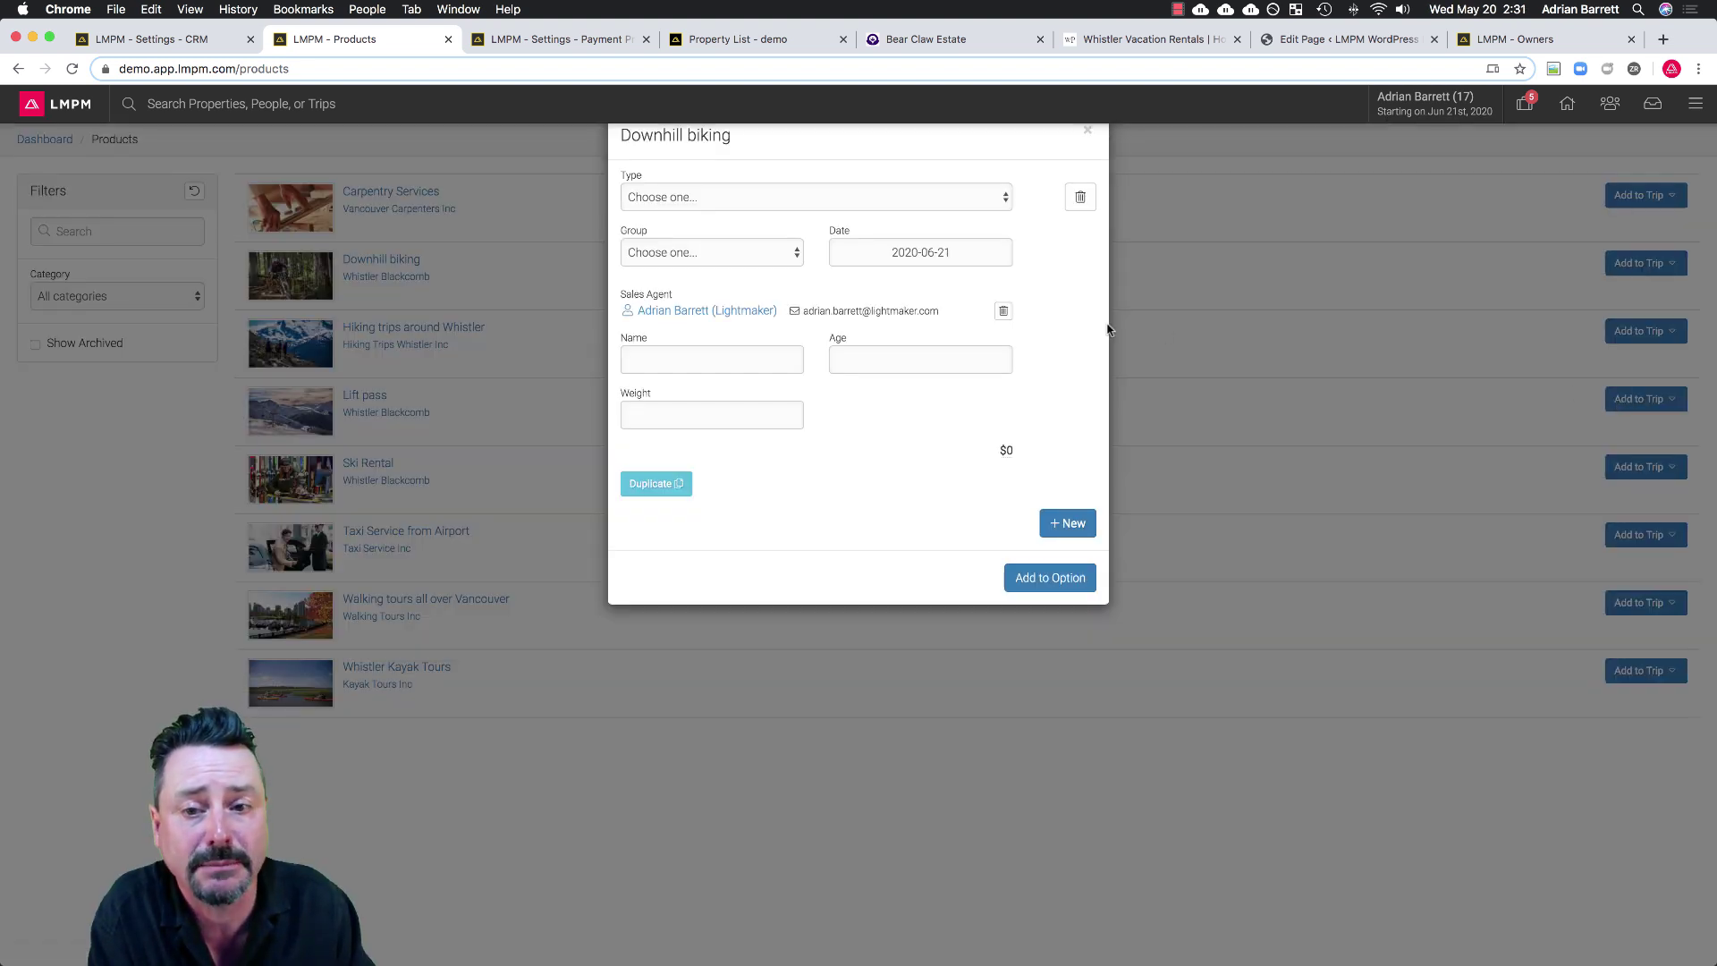
pyautogui.click(659, 197)
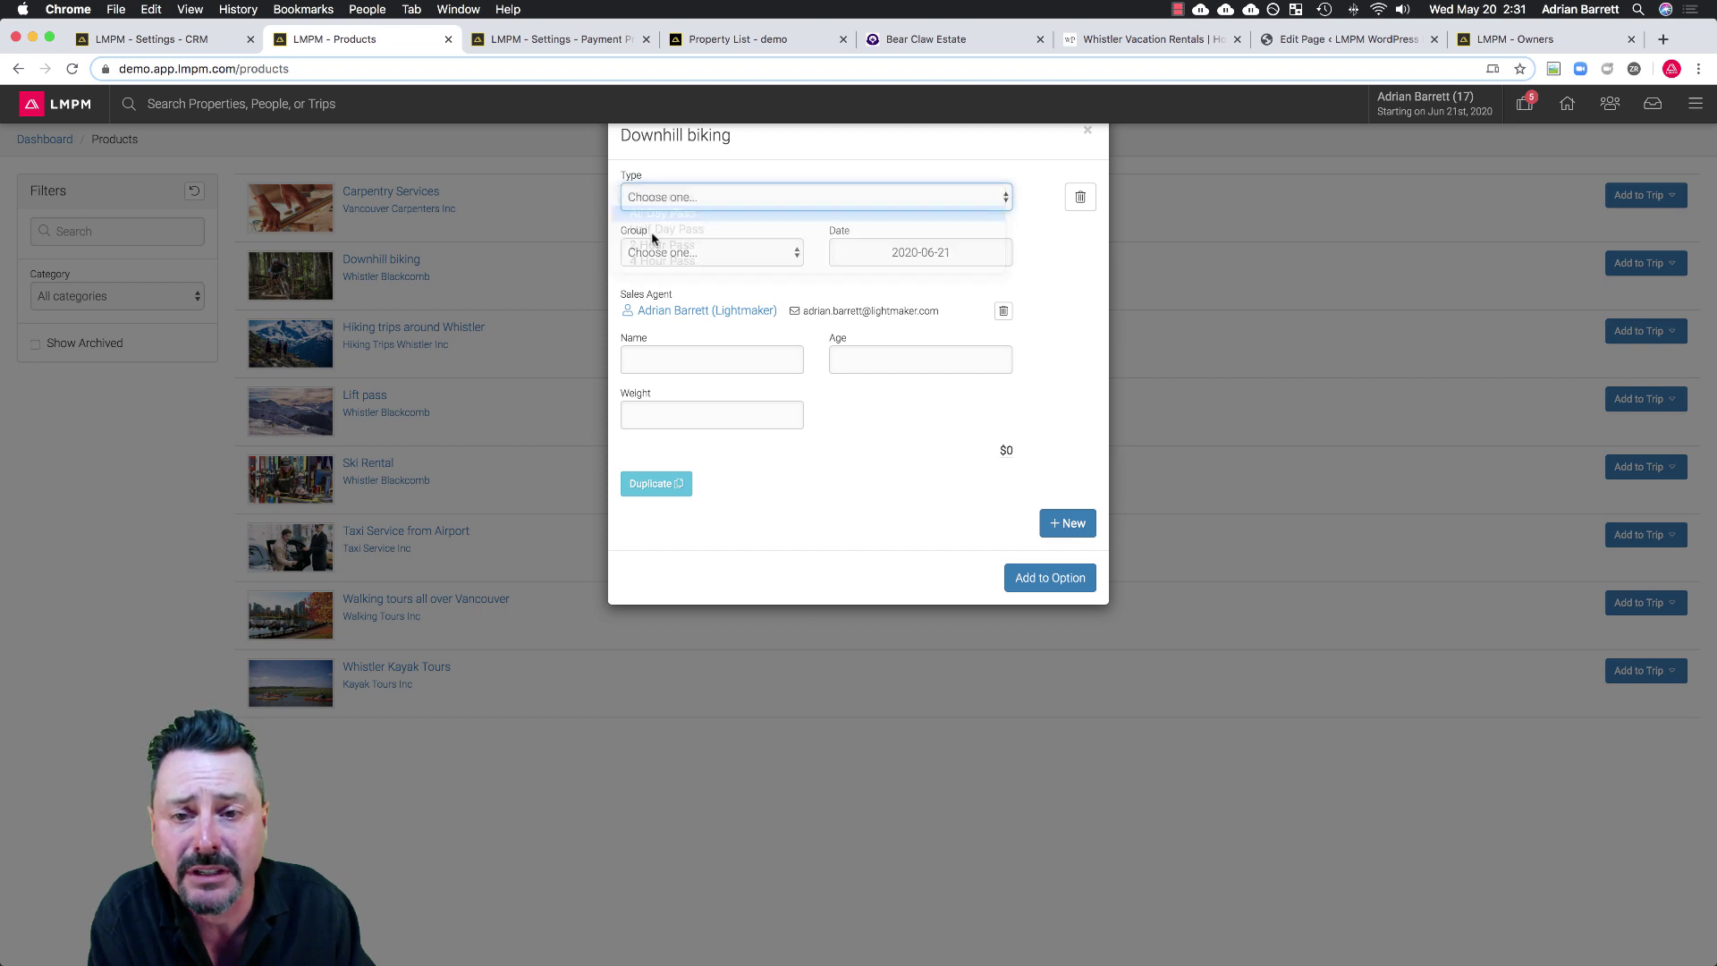
pyautogui.click(654, 220)
pyautogui.click(666, 252)
pyautogui.click(640, 272)
pyautogui.click(640, 356)
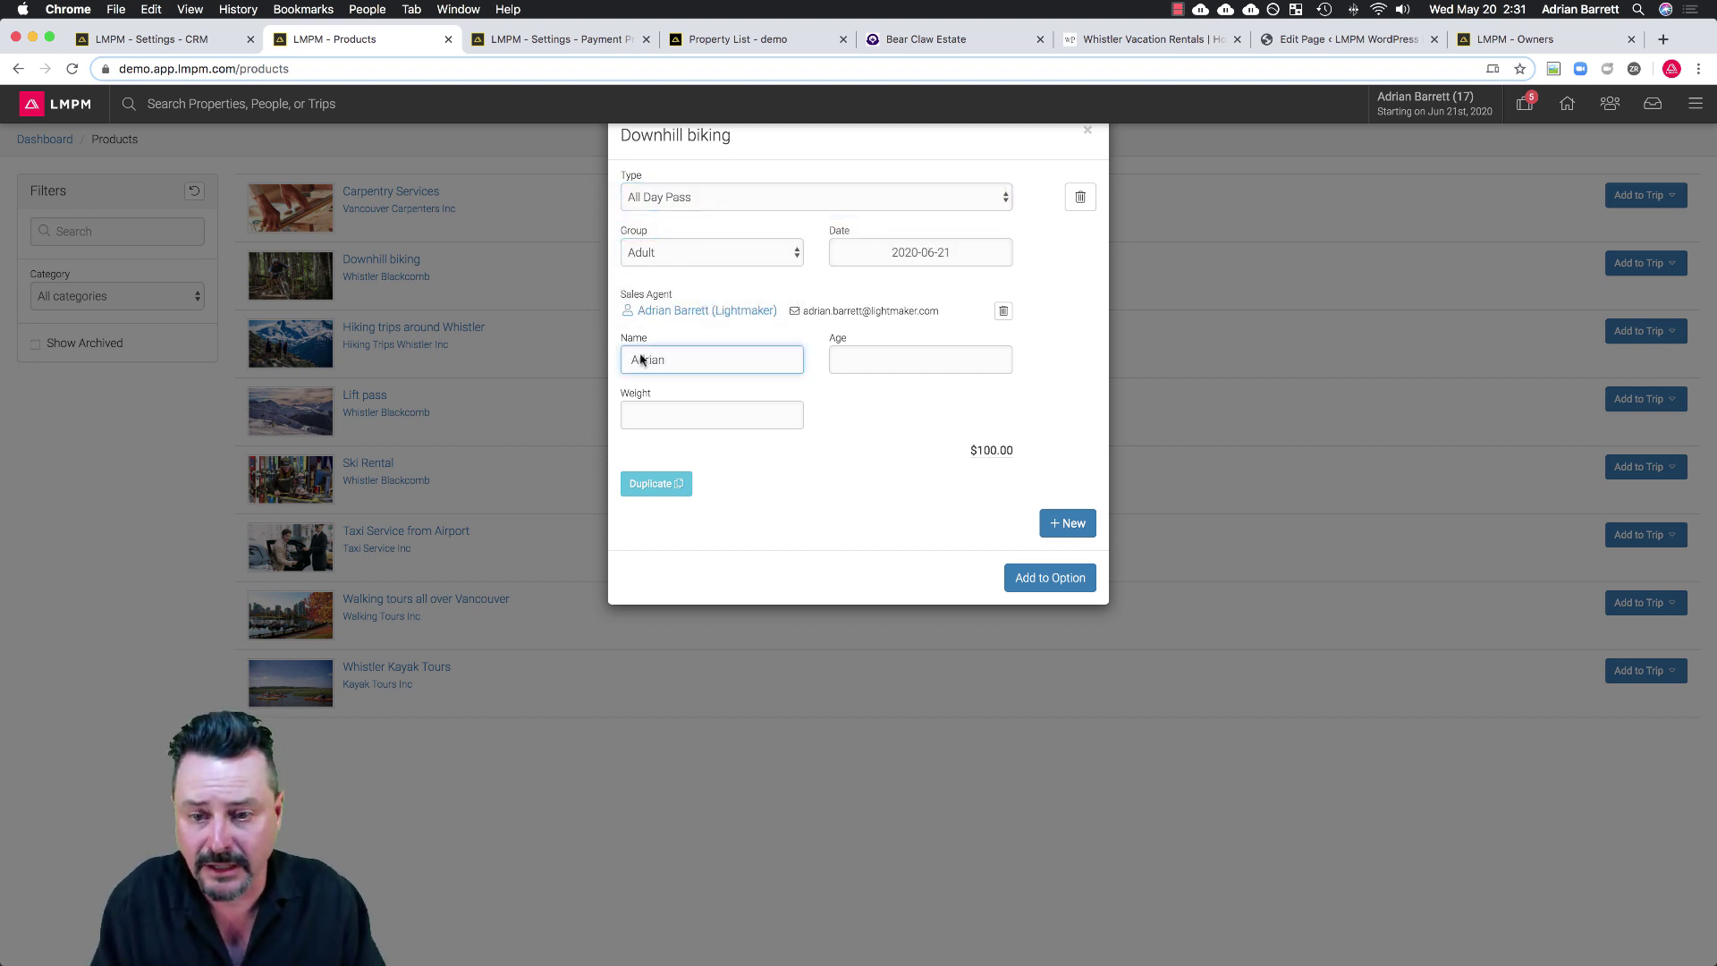
# Duplicate the biking pass, replace the copy's name with the second guest's first name, and add both passes to the options.
pyautogui.click(653, 484)
pyautogui.click(682, 774)
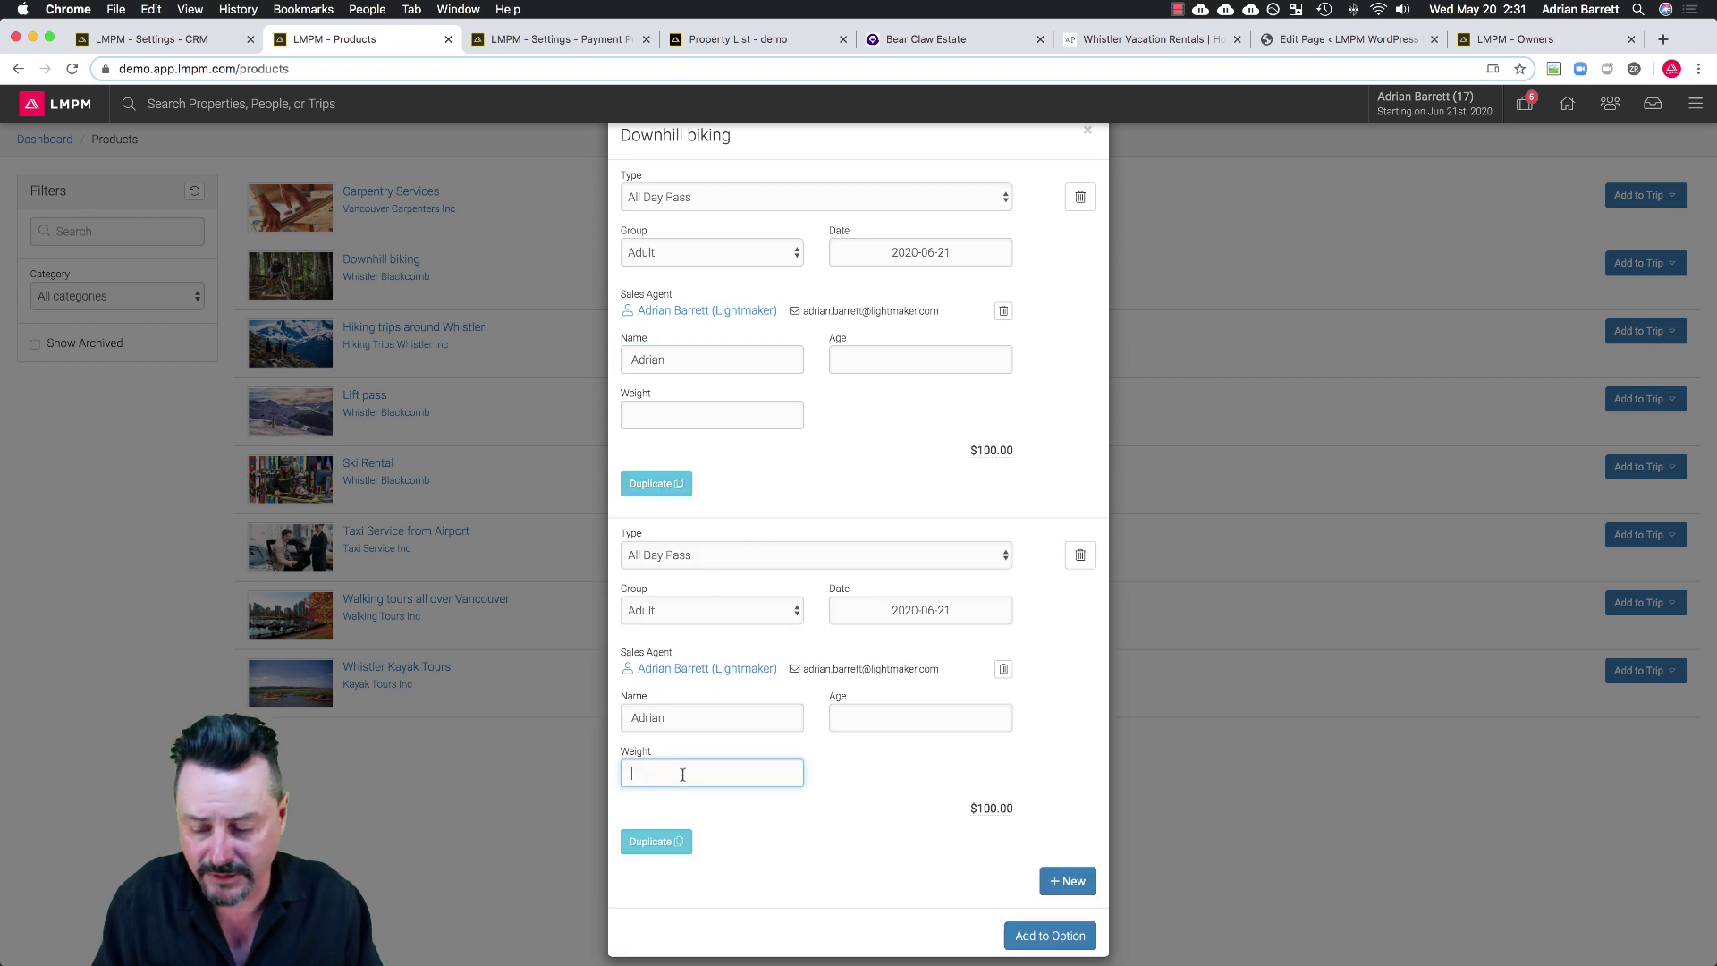
pyautogui.doubleClick(679, 724)
pyautogui.write('S')
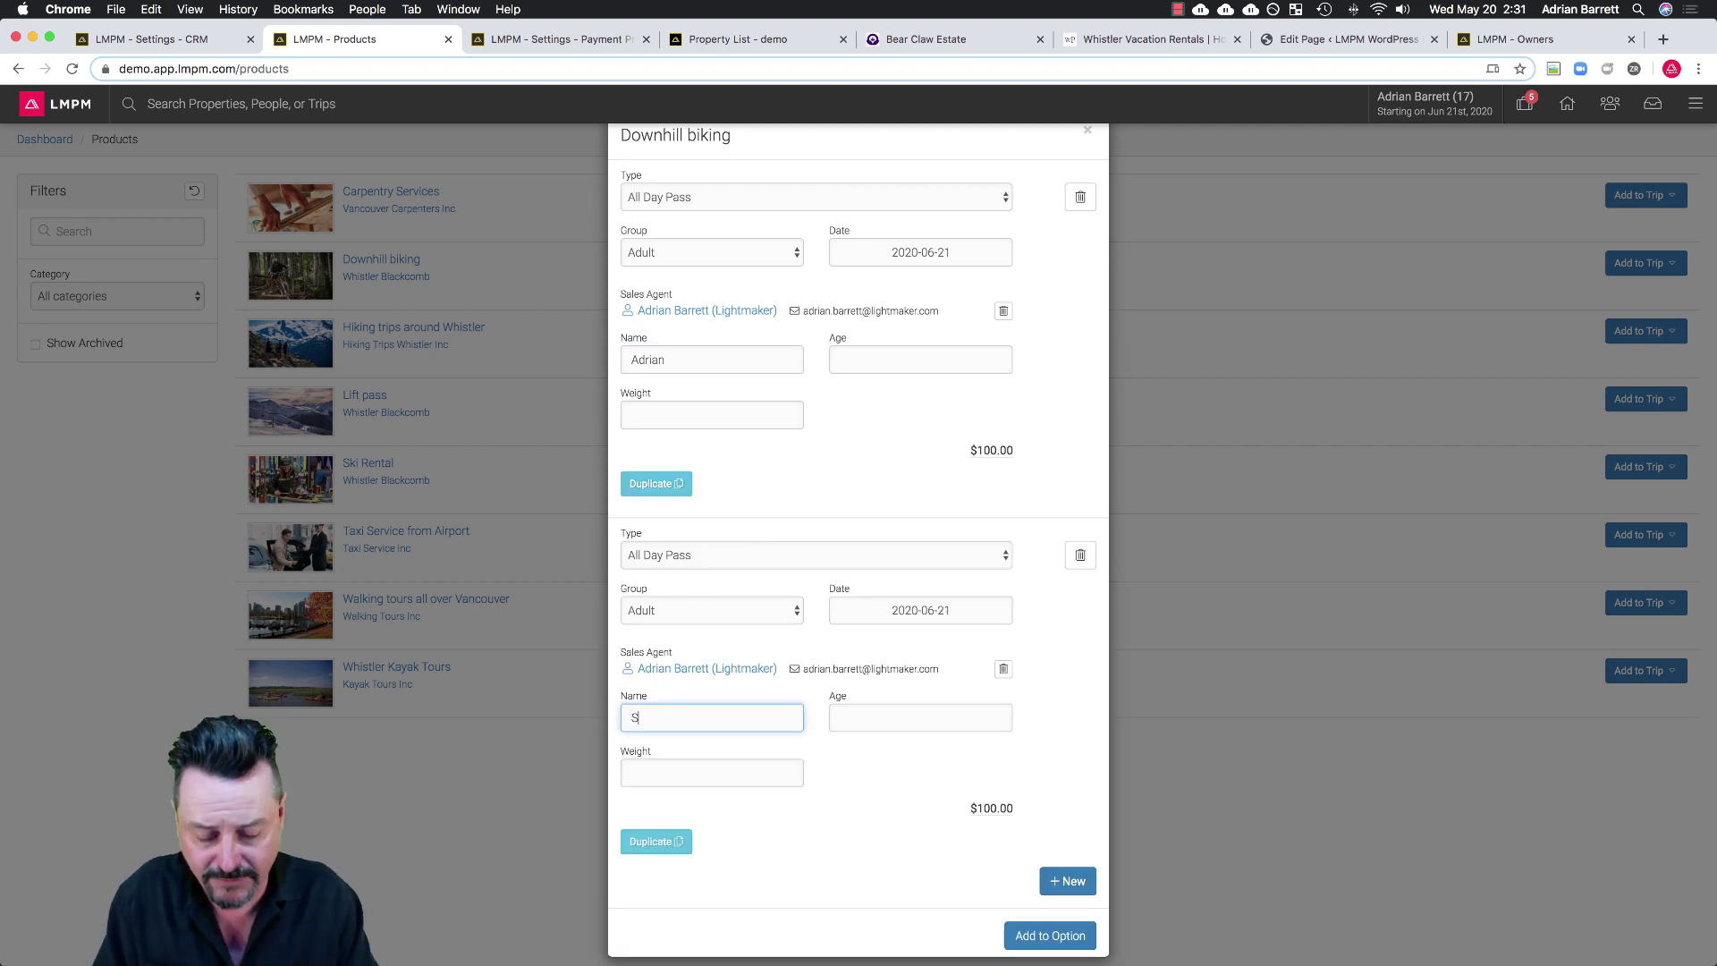
pyautogui.write('ilke')
pyautogui.click(1049, 936)
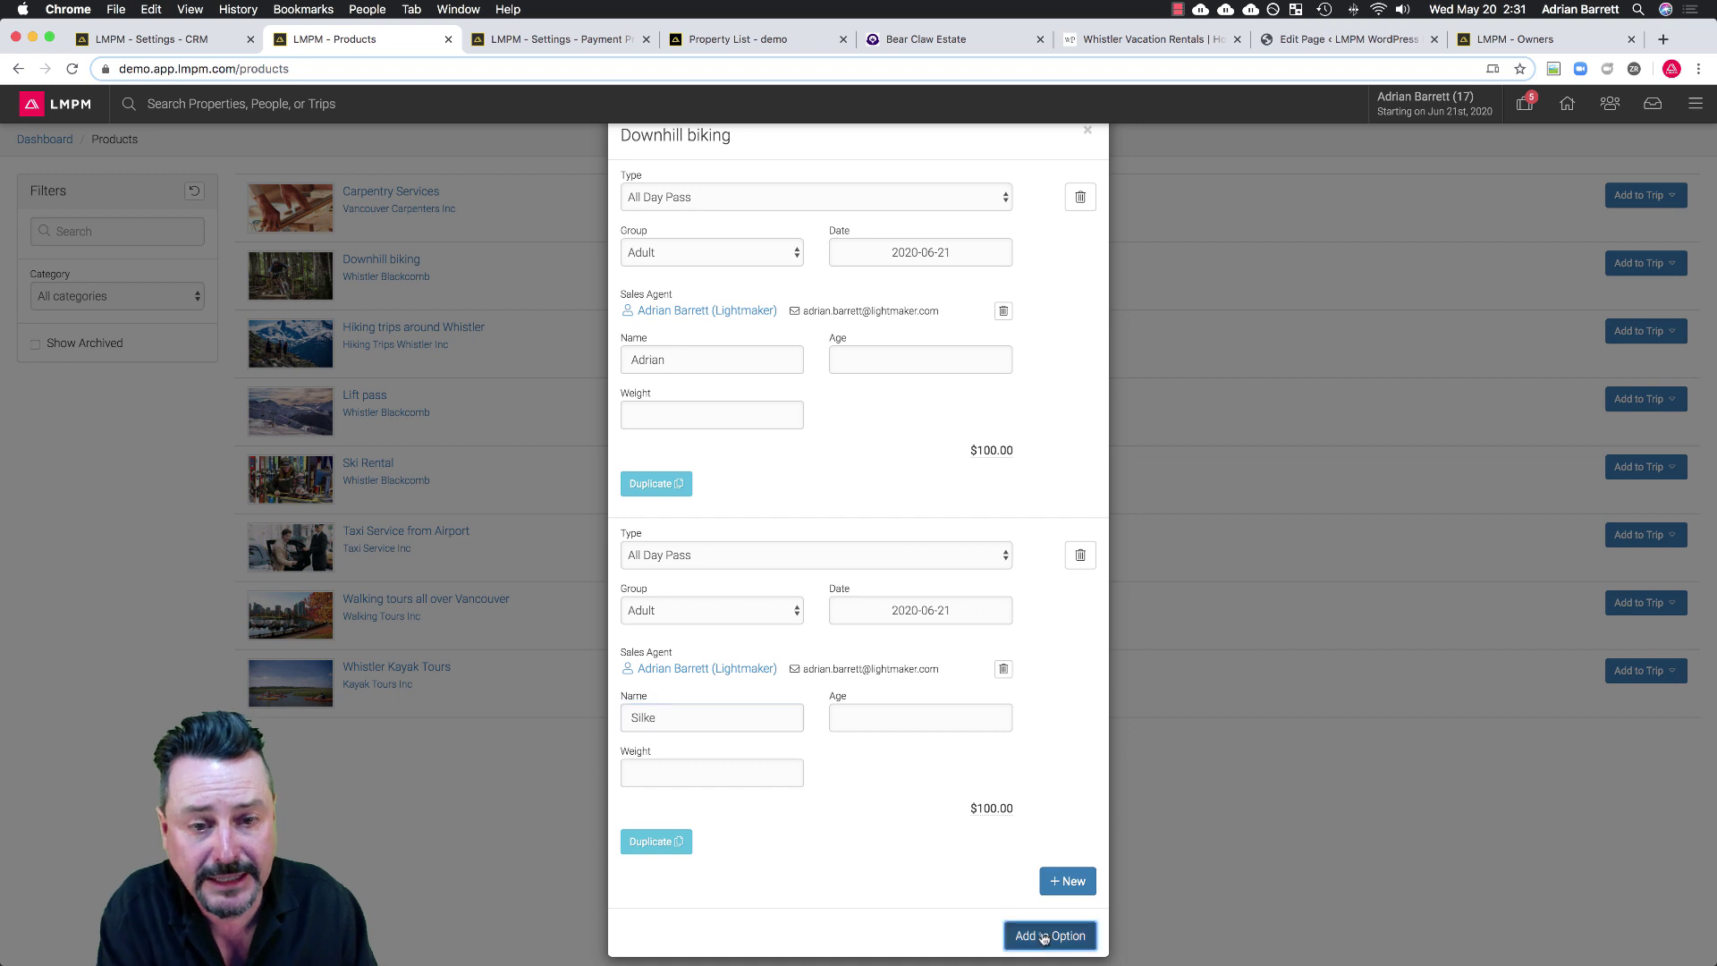
# Return to the active trip and add the Health Insurance ($50.00) trip fee to Option A.
pyautogui.click(1400, 107)
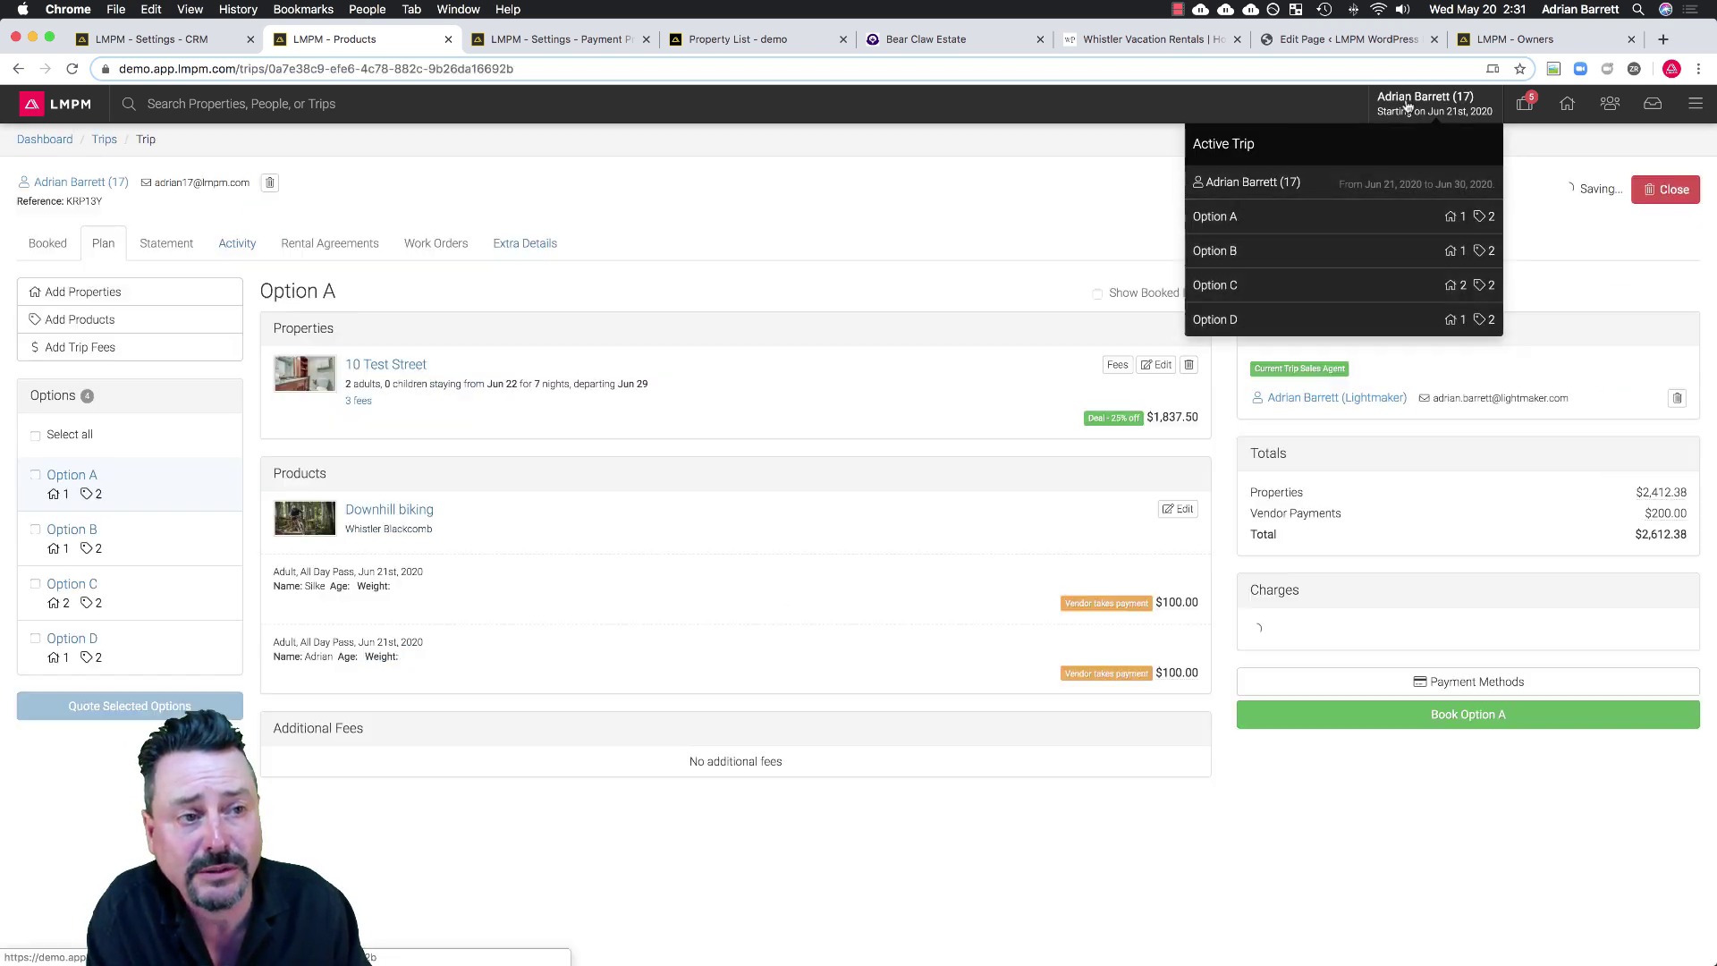
pyautogui.click(116, 348)
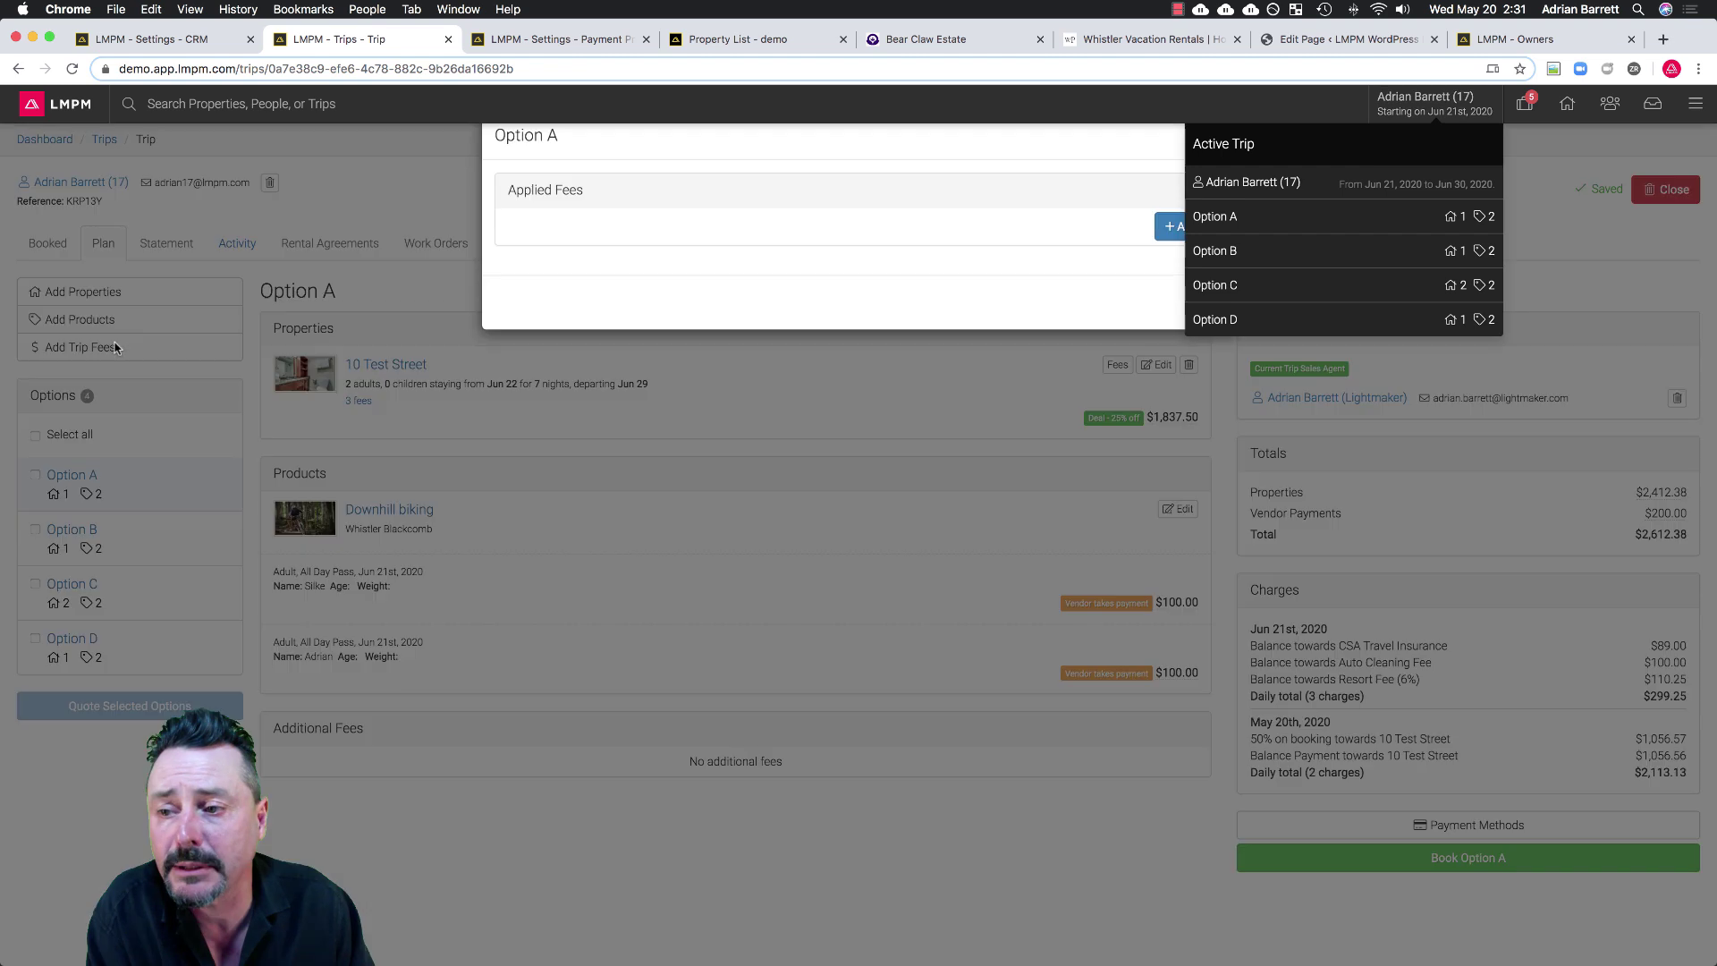
pyautogui.click(1172, 228)
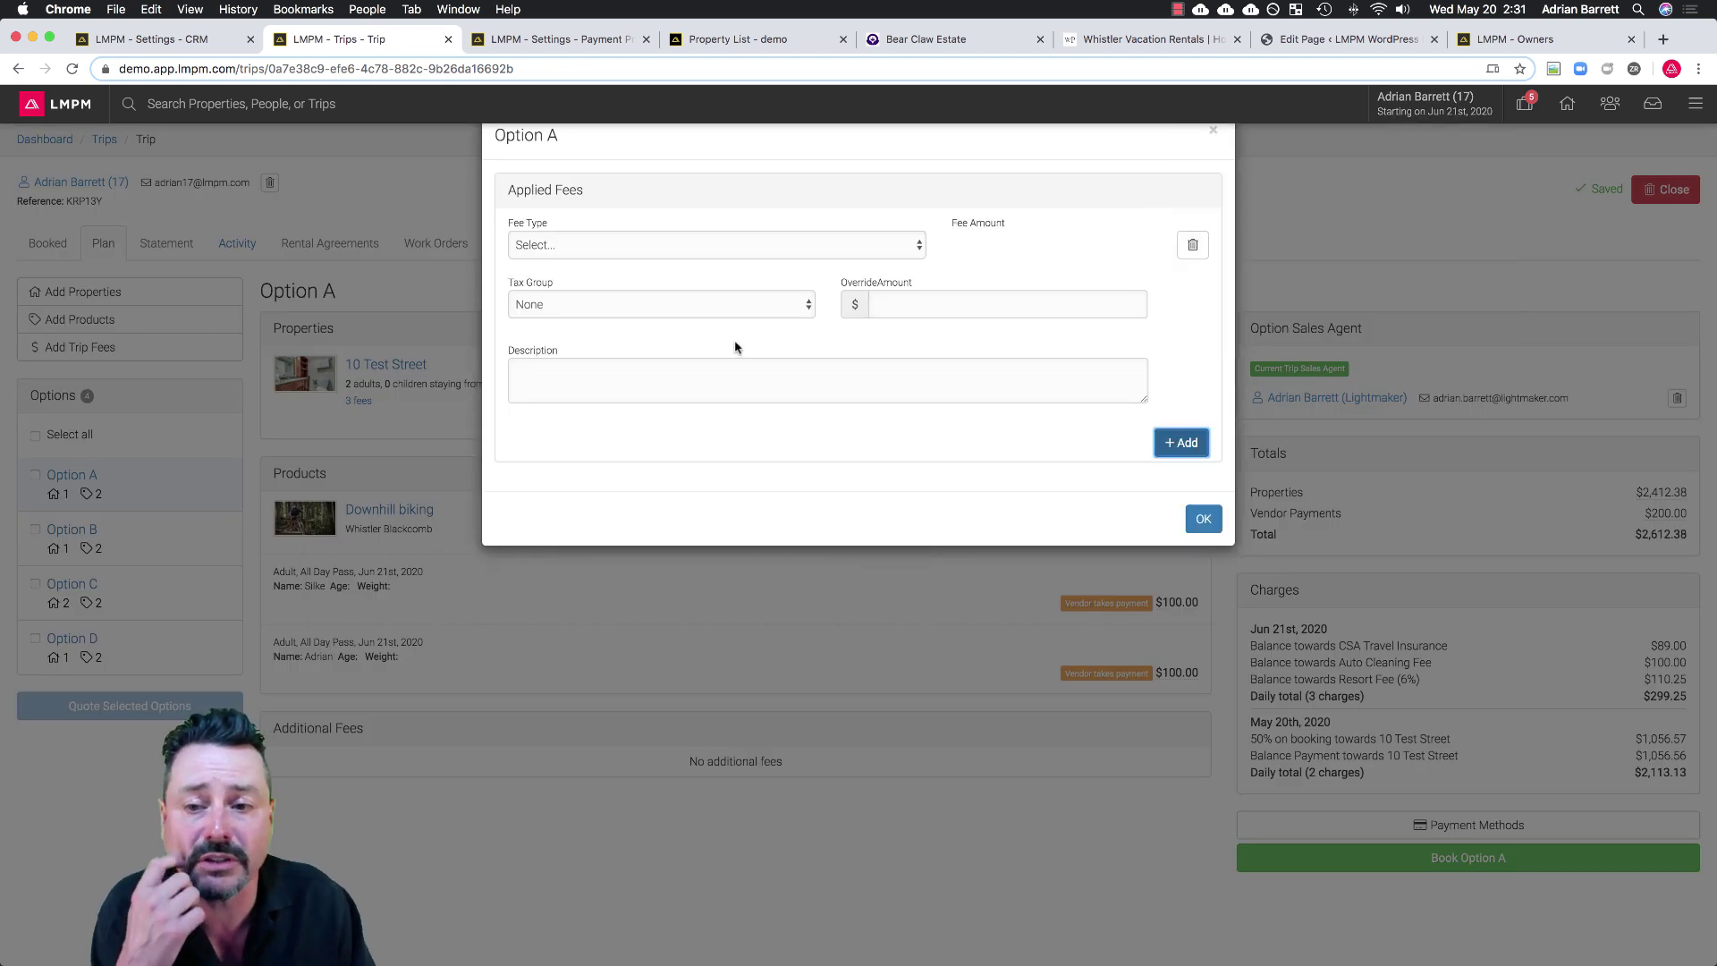
pyautogui.click(598, 246)
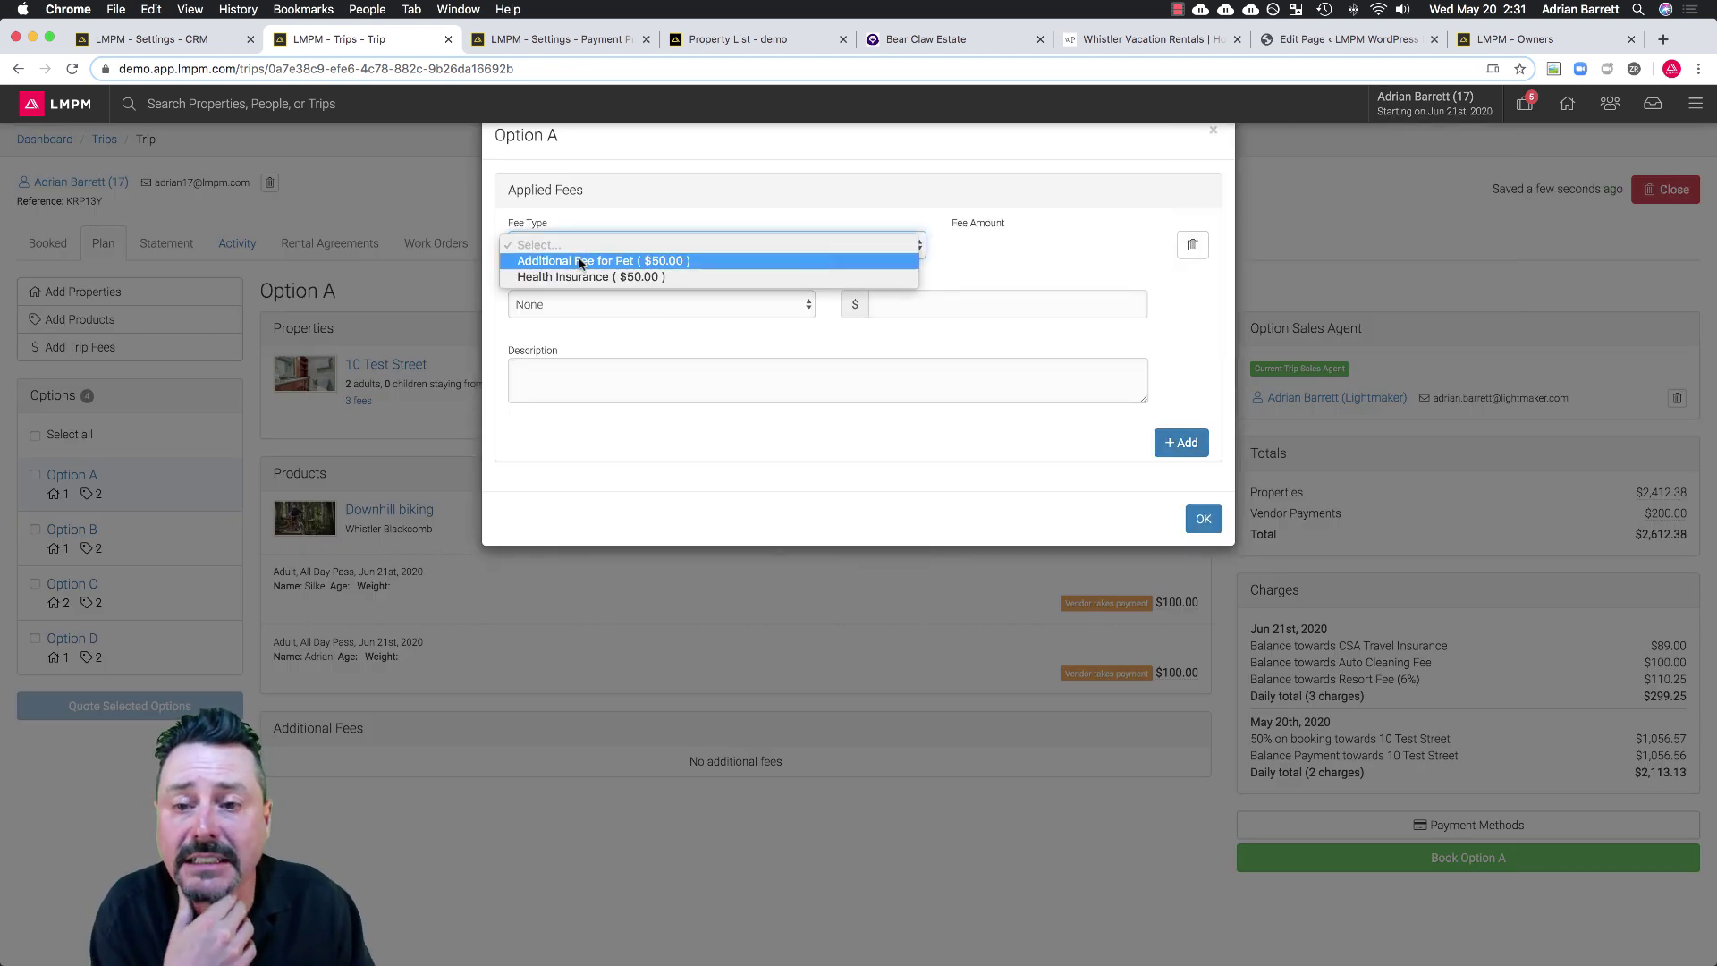
pyautogui.click(559, 276)
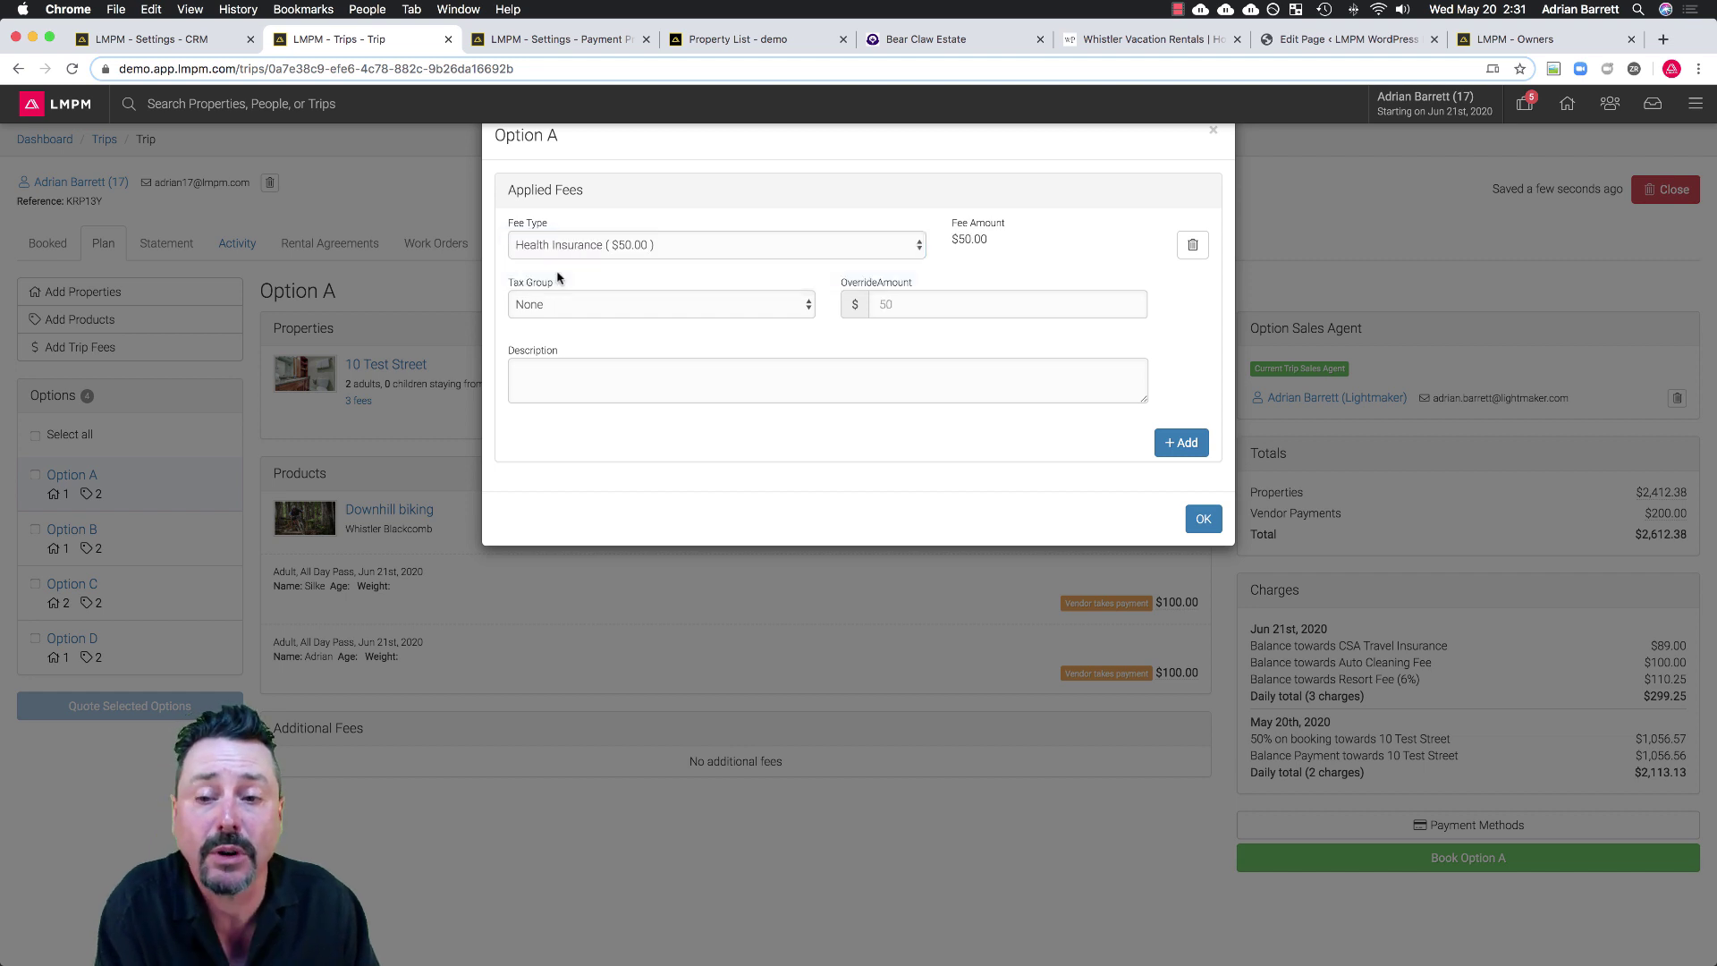
pyautogui.click(1203, 518)
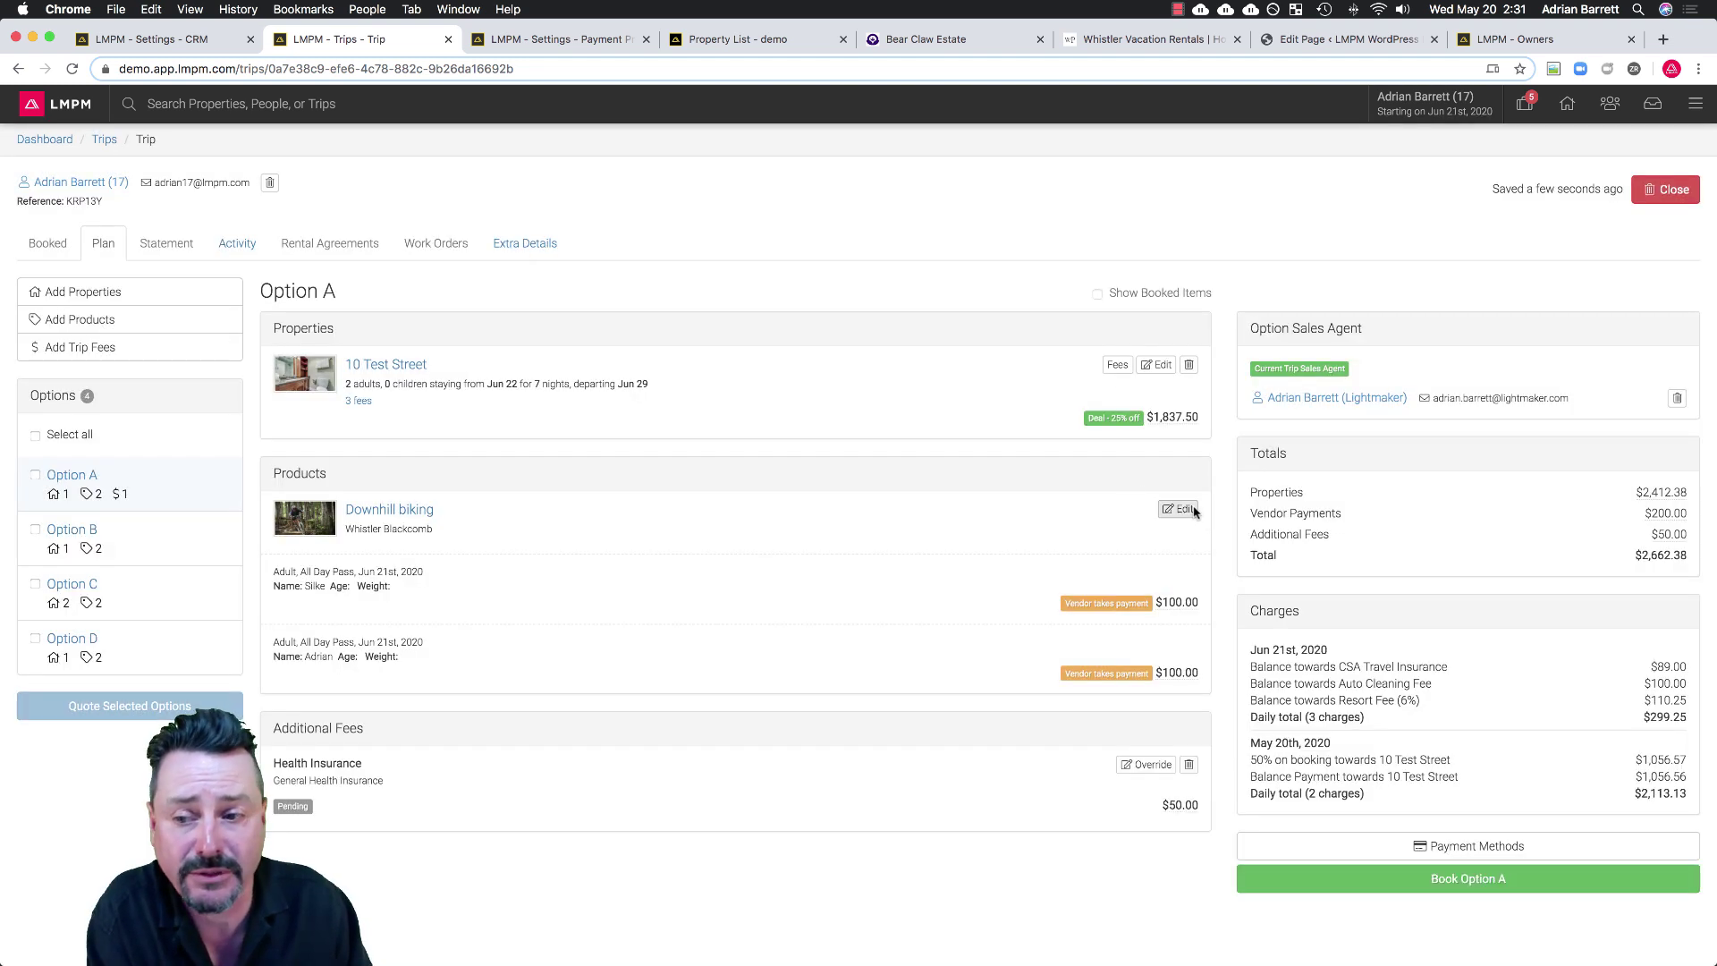
# Add the Additional Fee for Pet ($50.00) trip fee to Option C of the trip.
pyautogui.click(101, 596)
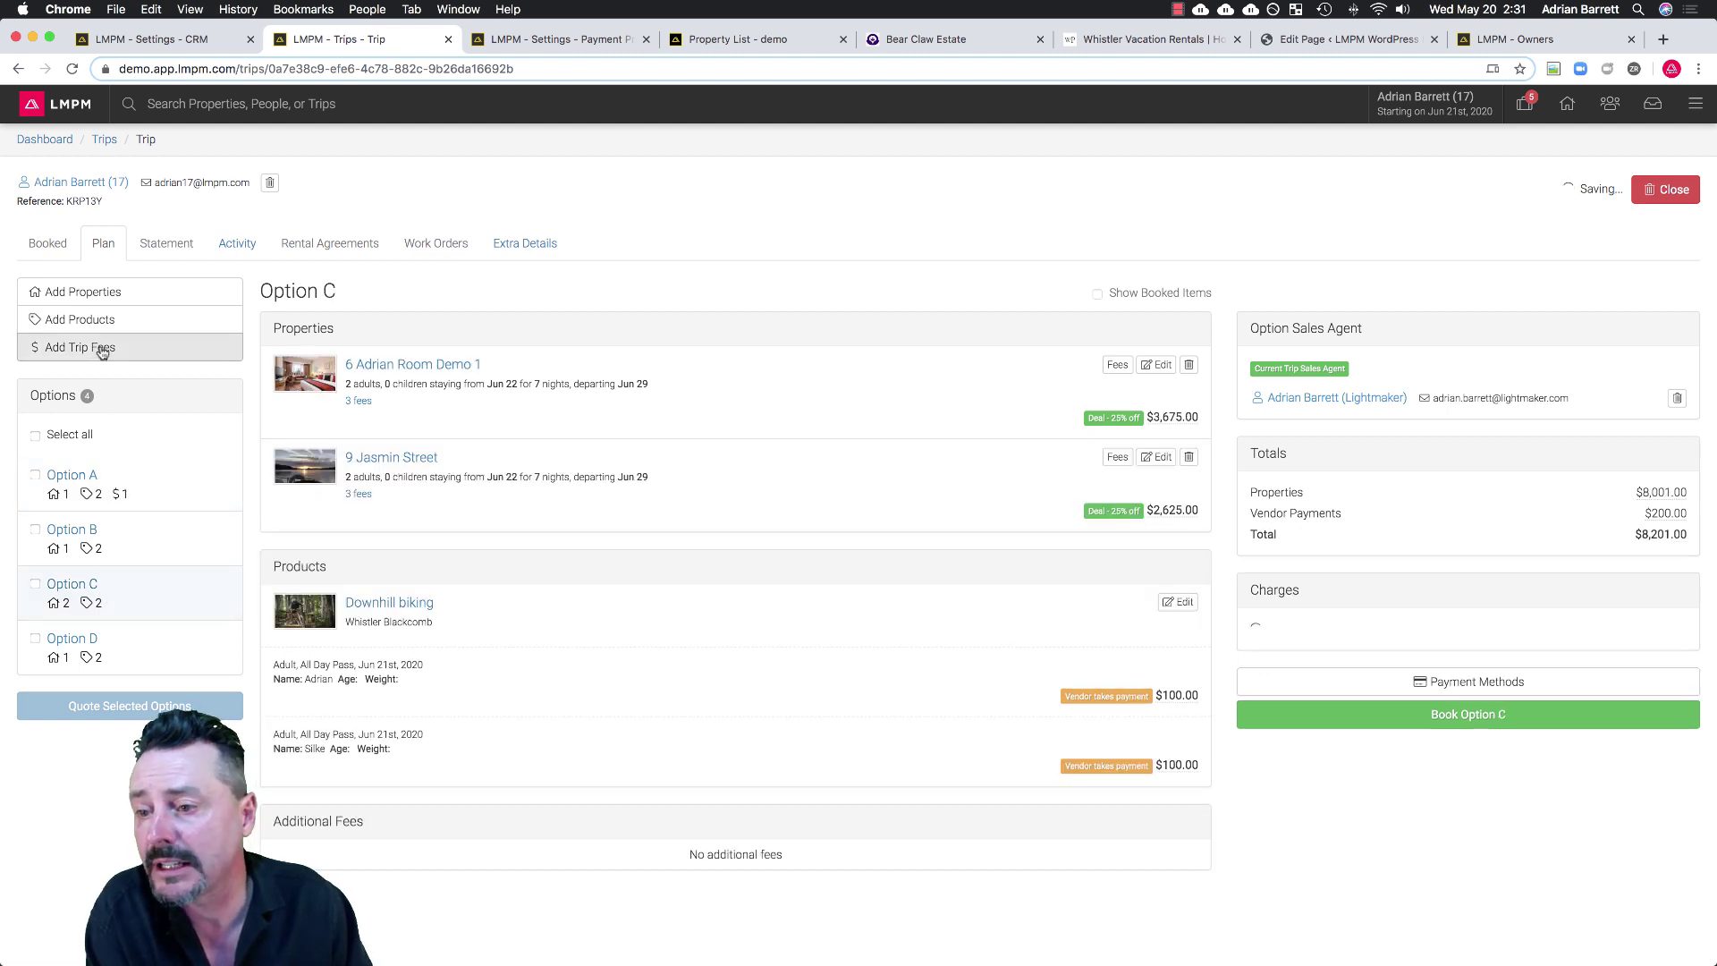
pyautogui.click(137, 353)
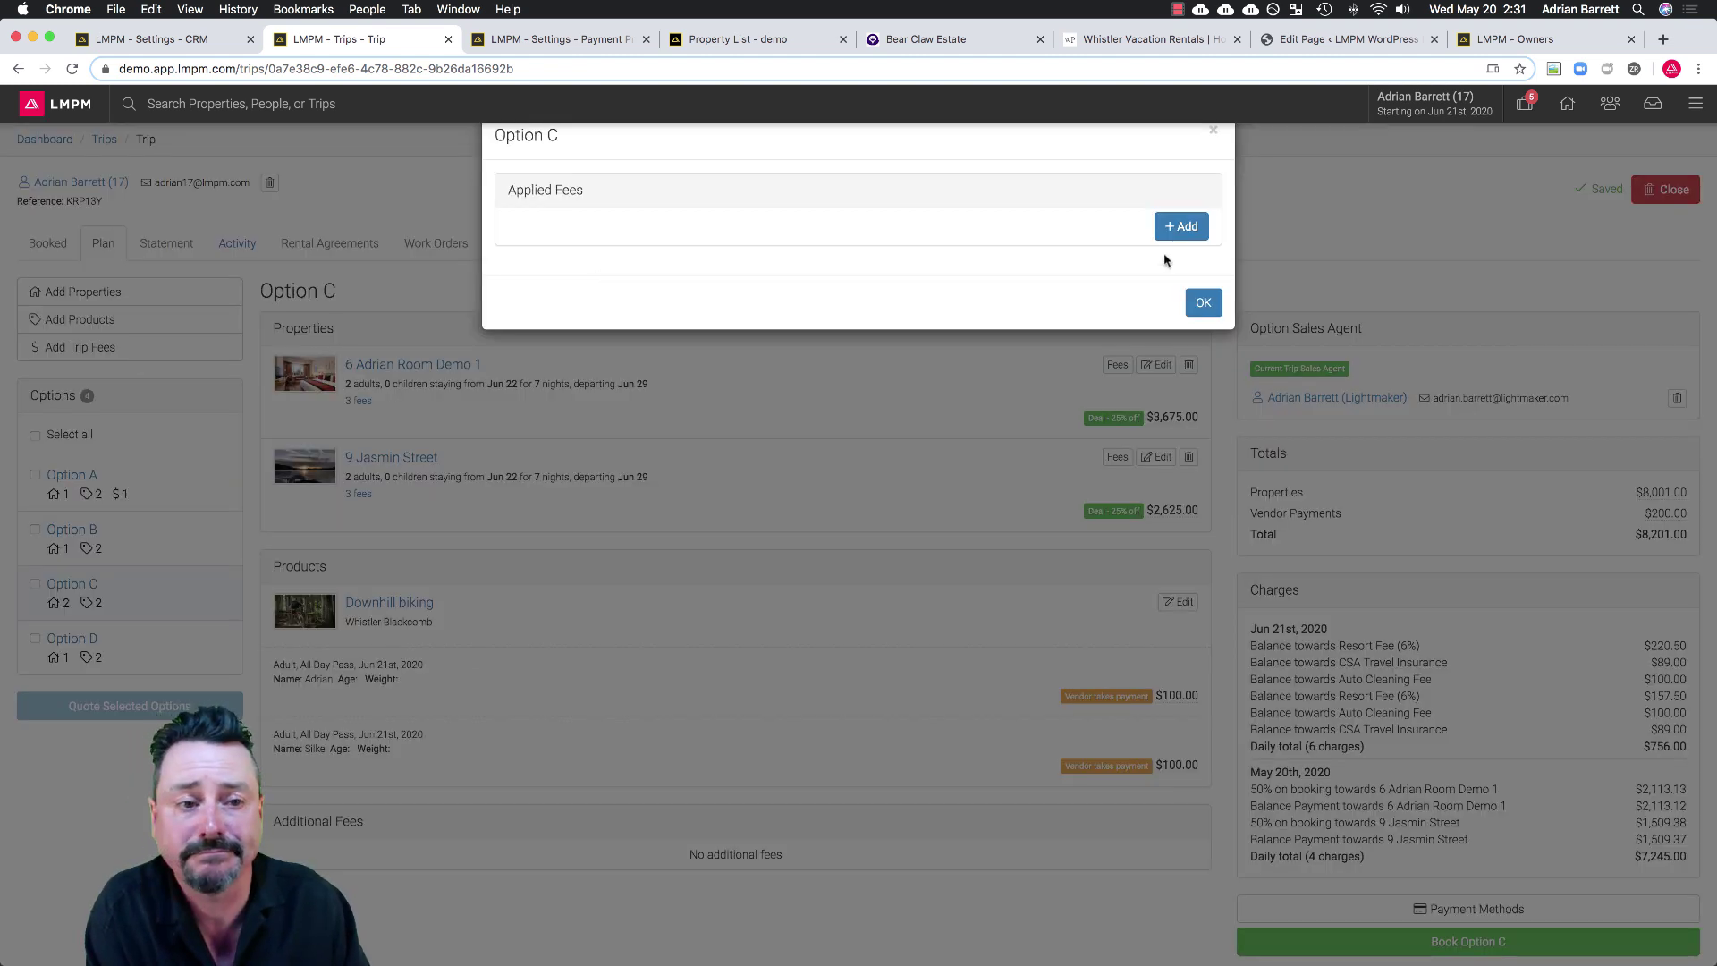
pyautogui.click(1182, 229)
pyautogui.click(697, 306)
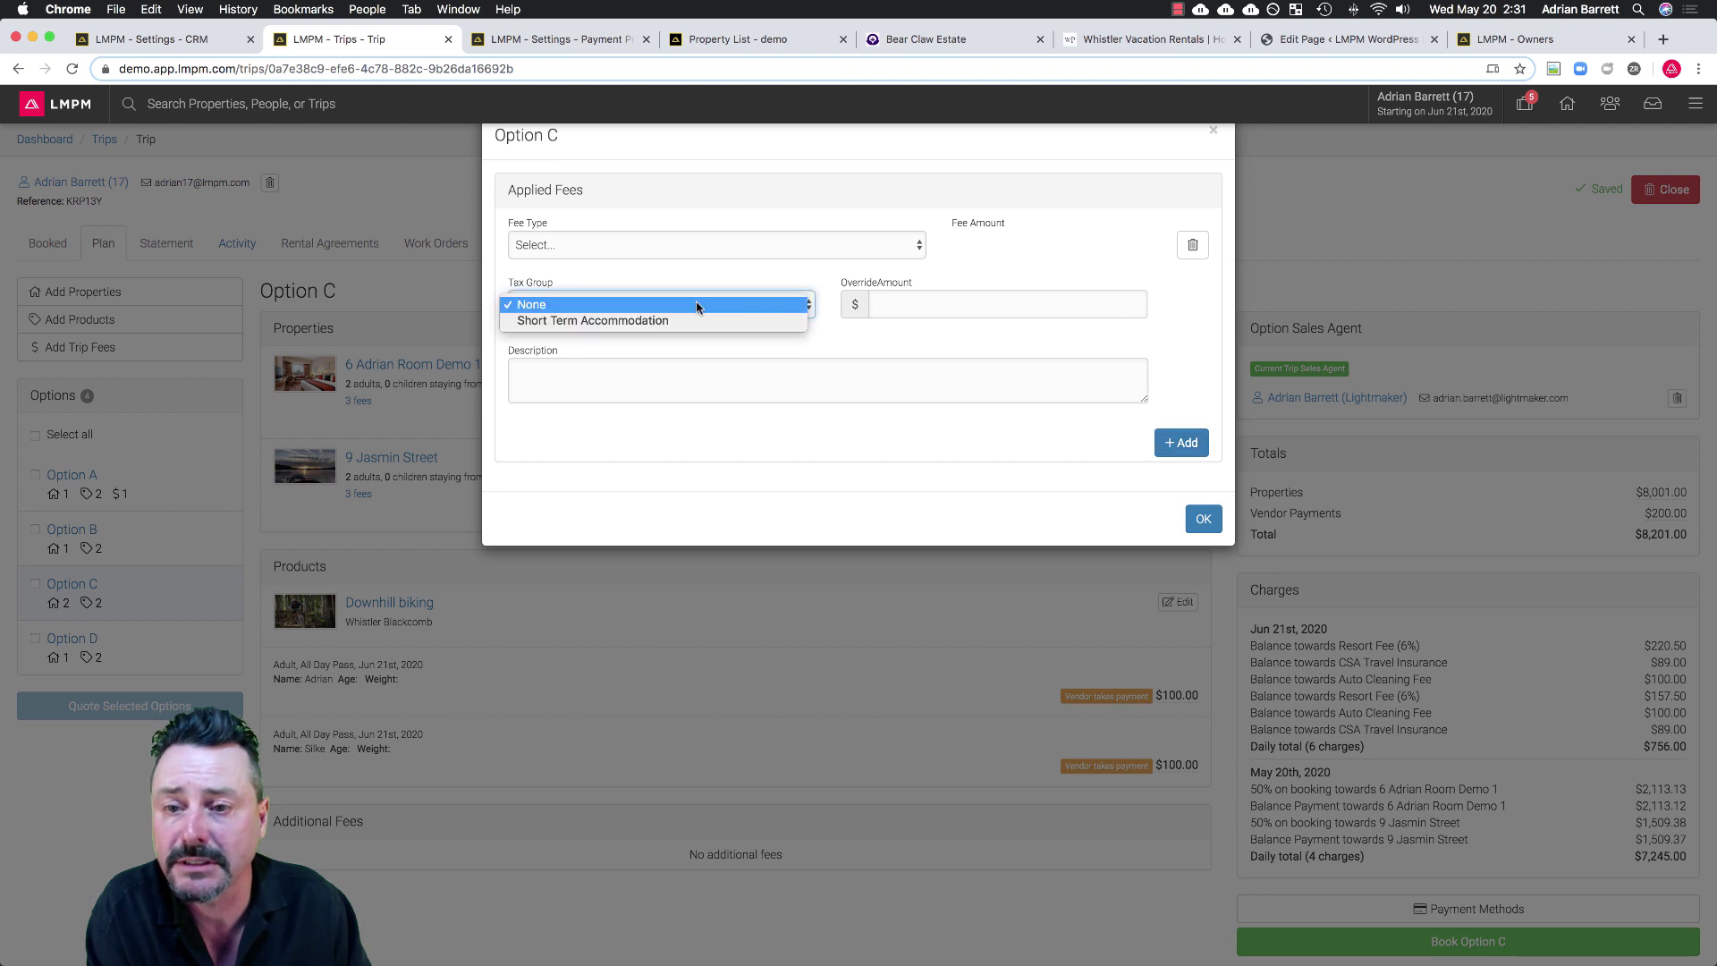
pyautogui.click(605, 247)
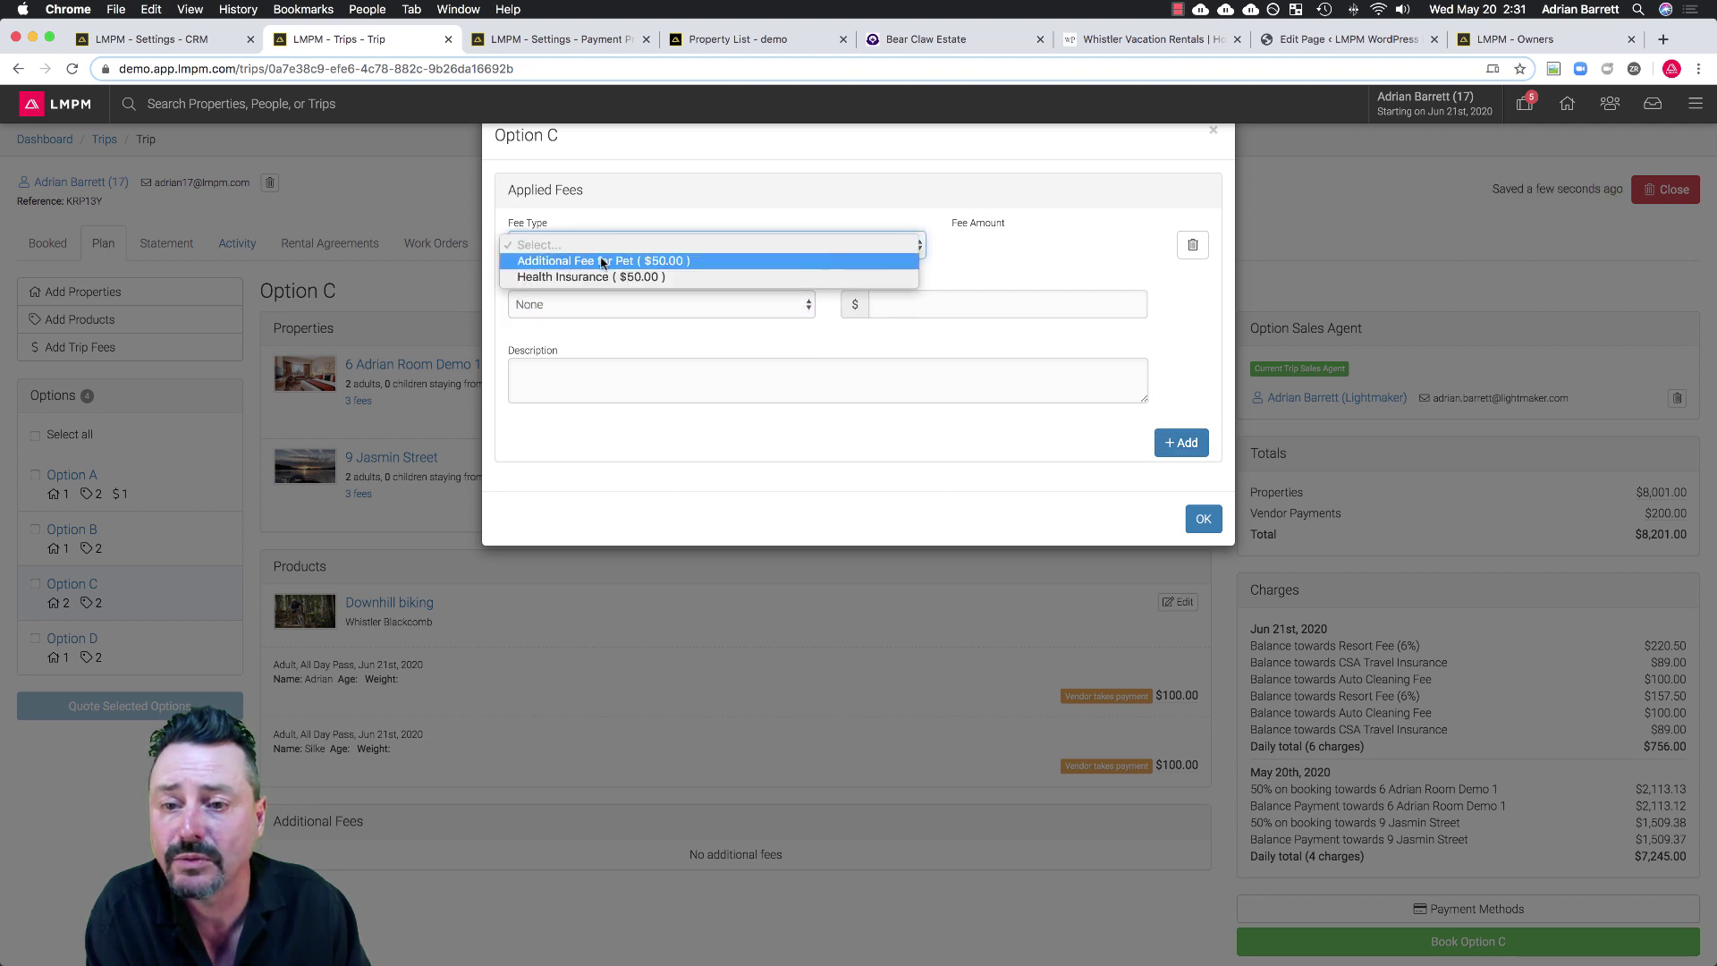
pyautogui.click(602, 260)
pyautogui.click(1204, 519)
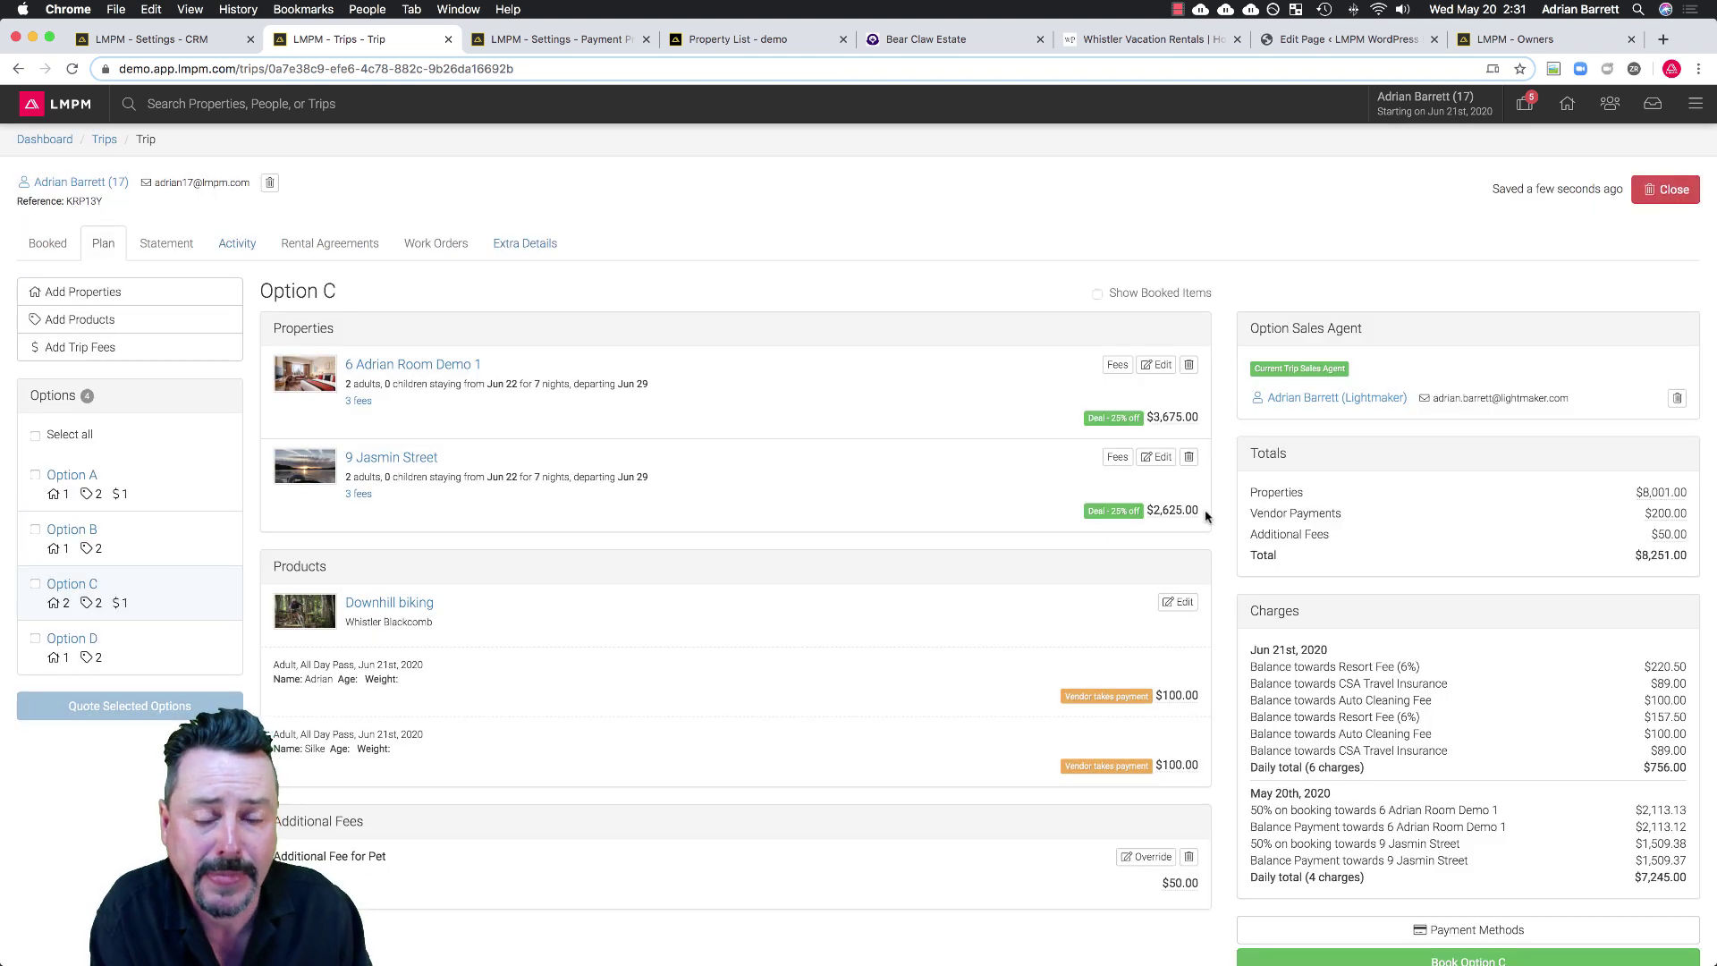
# Select all the trip options and send them to the guest as a quote with the default quote email template.
pyautogui.click(37, 436)
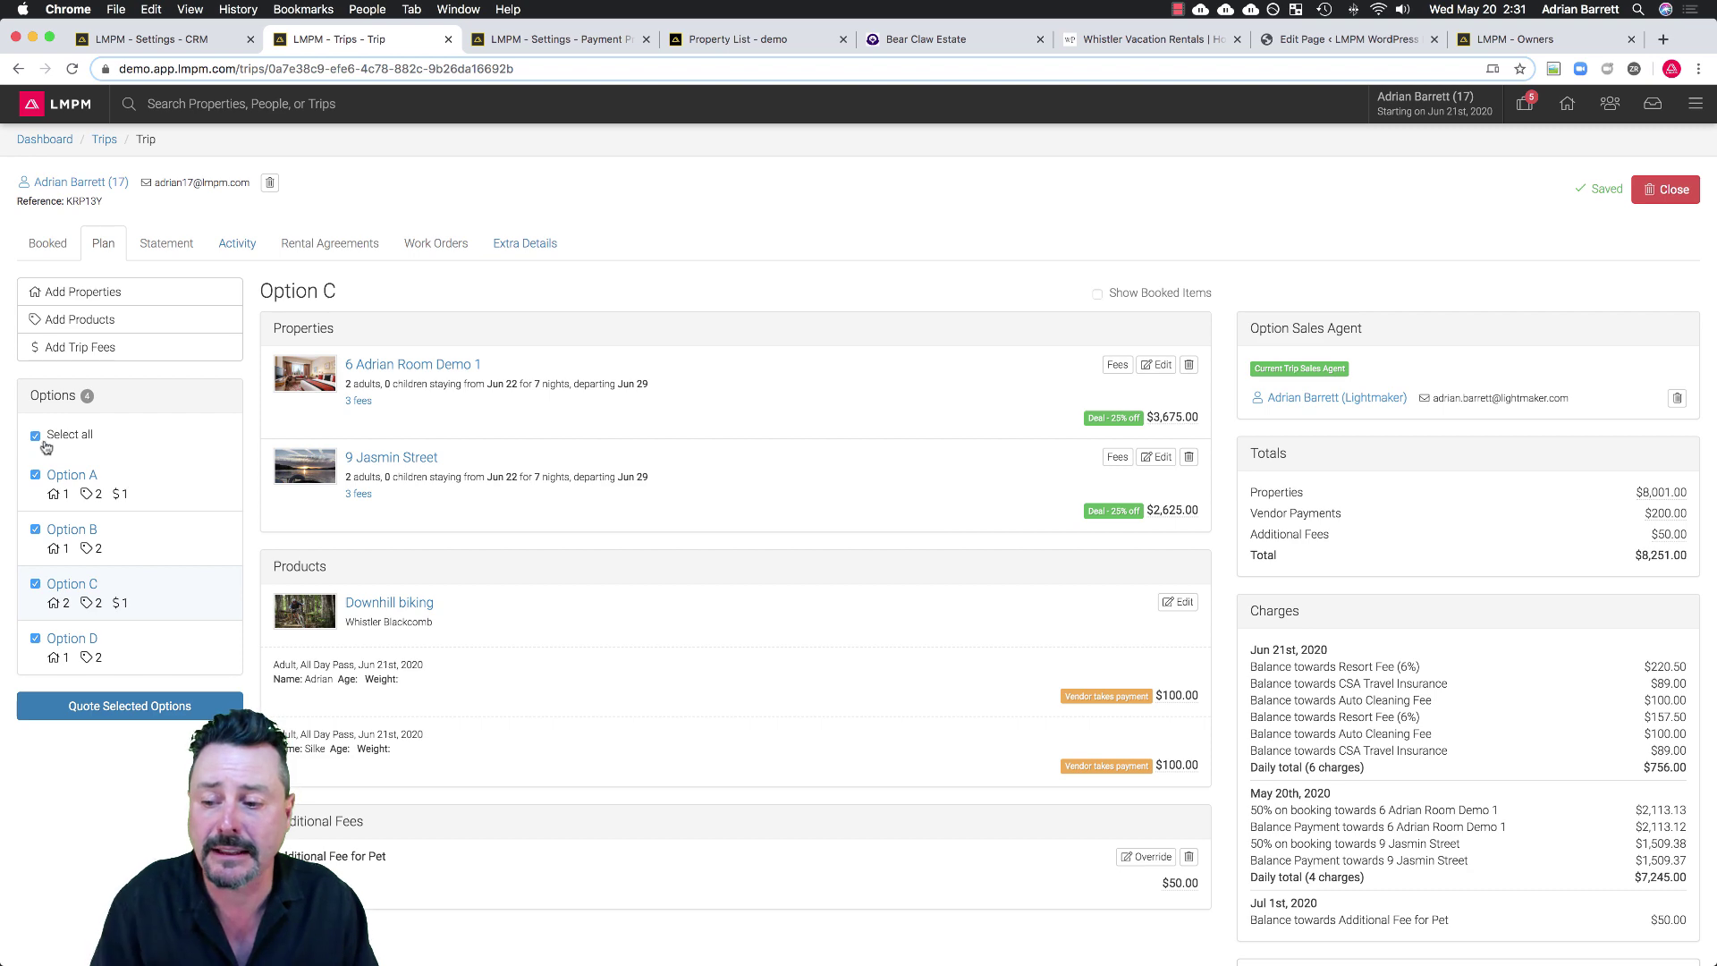
pyautogui.click(144, 707)
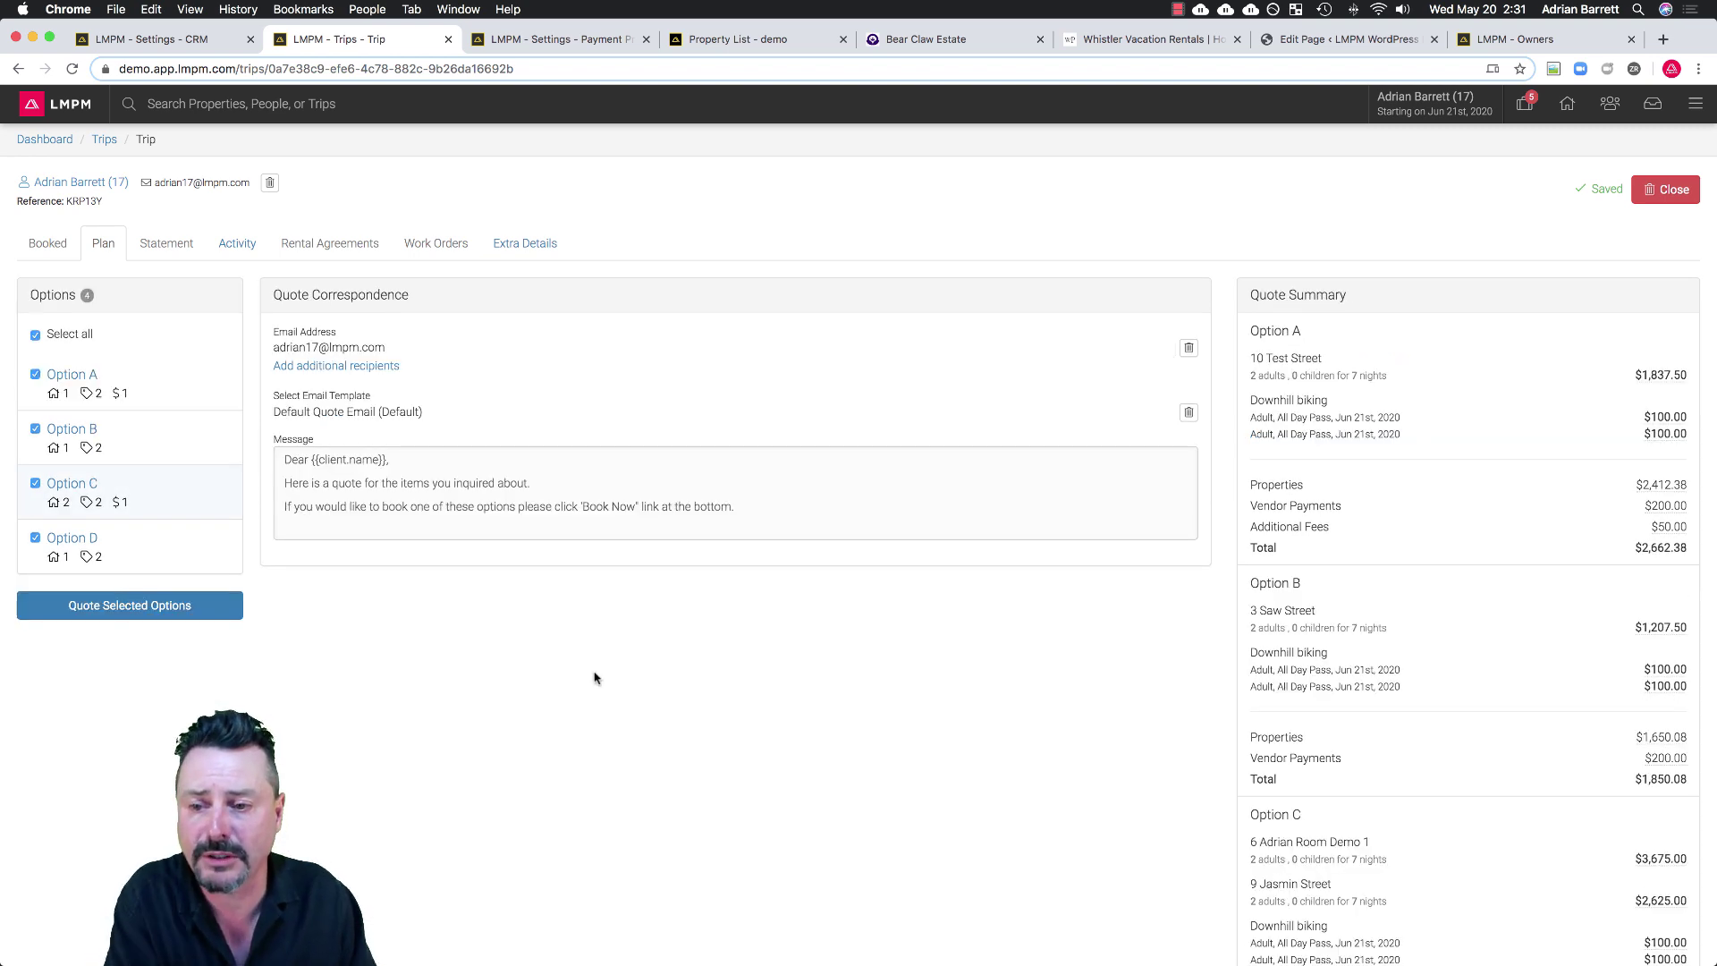
pyautogui.scroll(-5, 587, 667)
pyautogui.click(1441, 947)
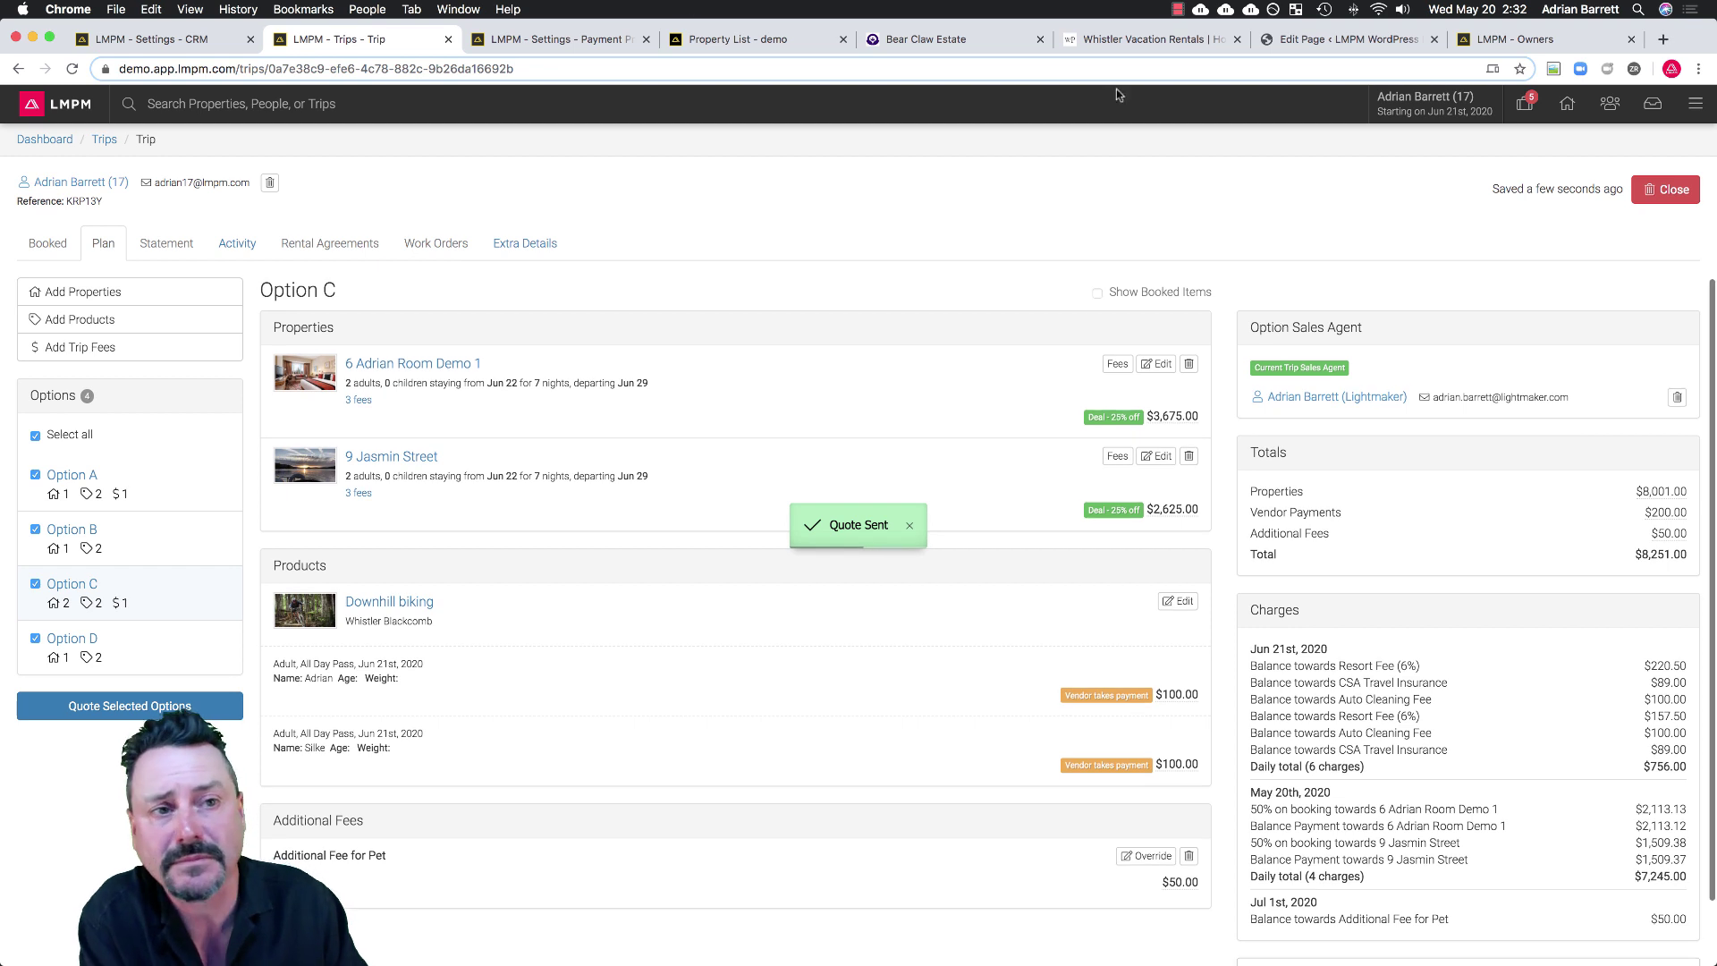
# Switch to Gmail in a new browser tab and open the latest Your Quote email.
pyautogui.click(1662, 38)
pyautogui.click(1408, 75)
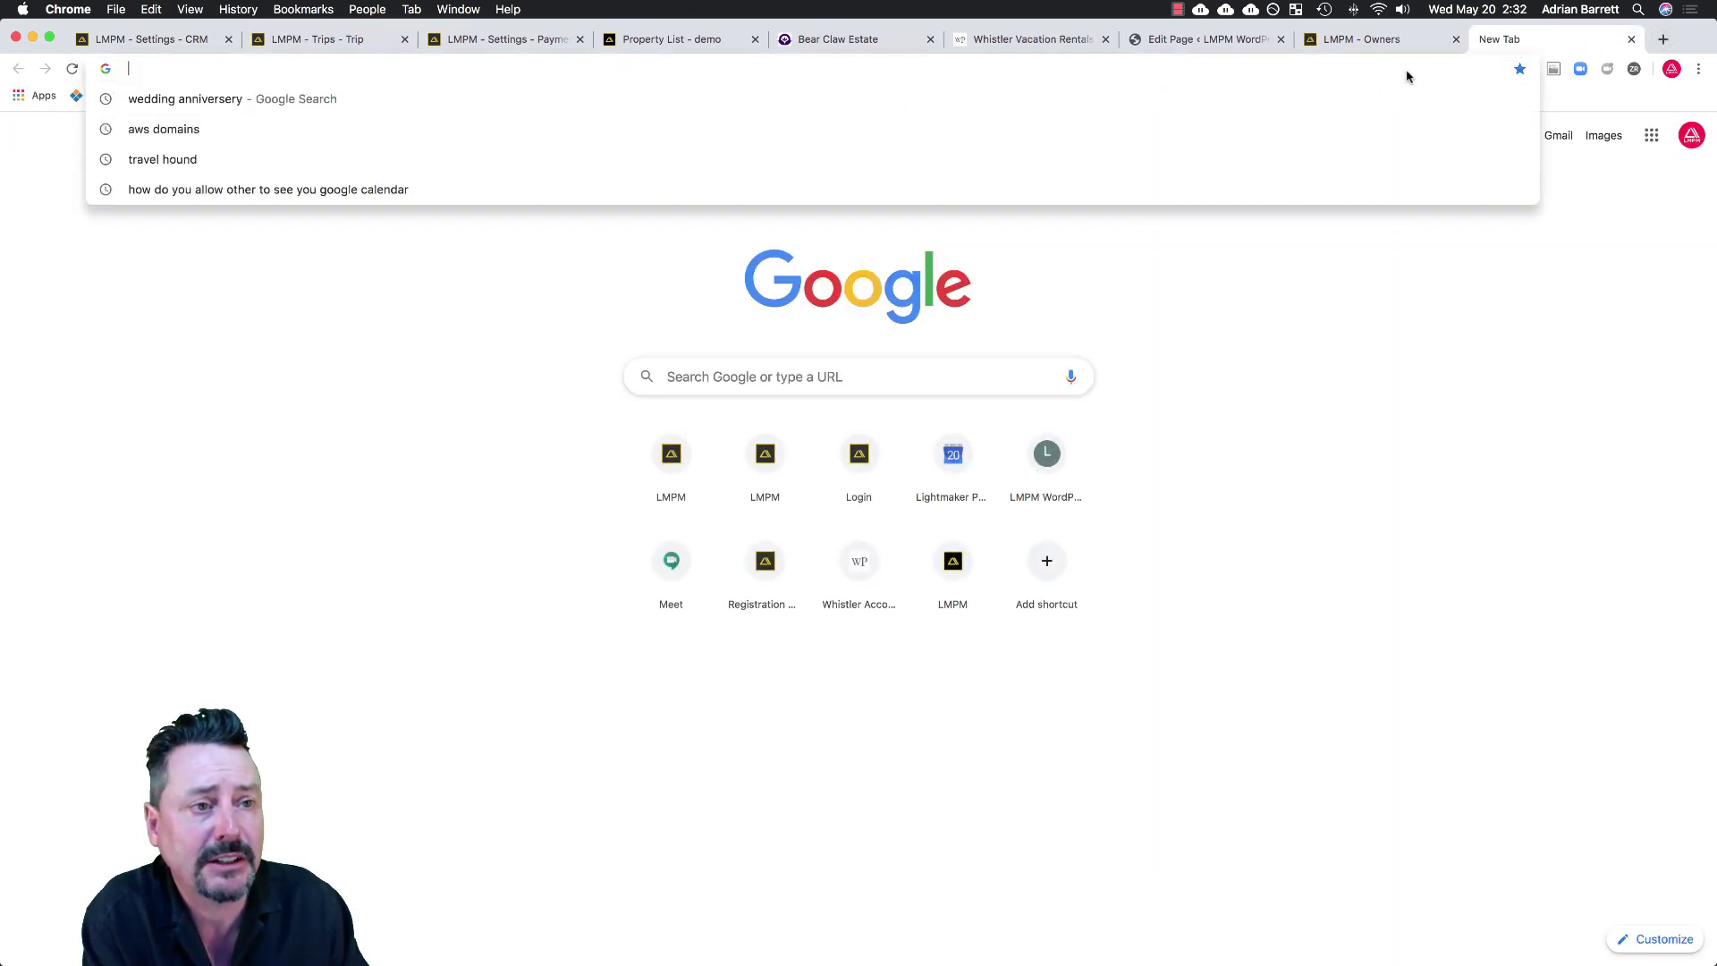
pyautogui.click(1602, 214)
pyautogui.click(1651, 136)
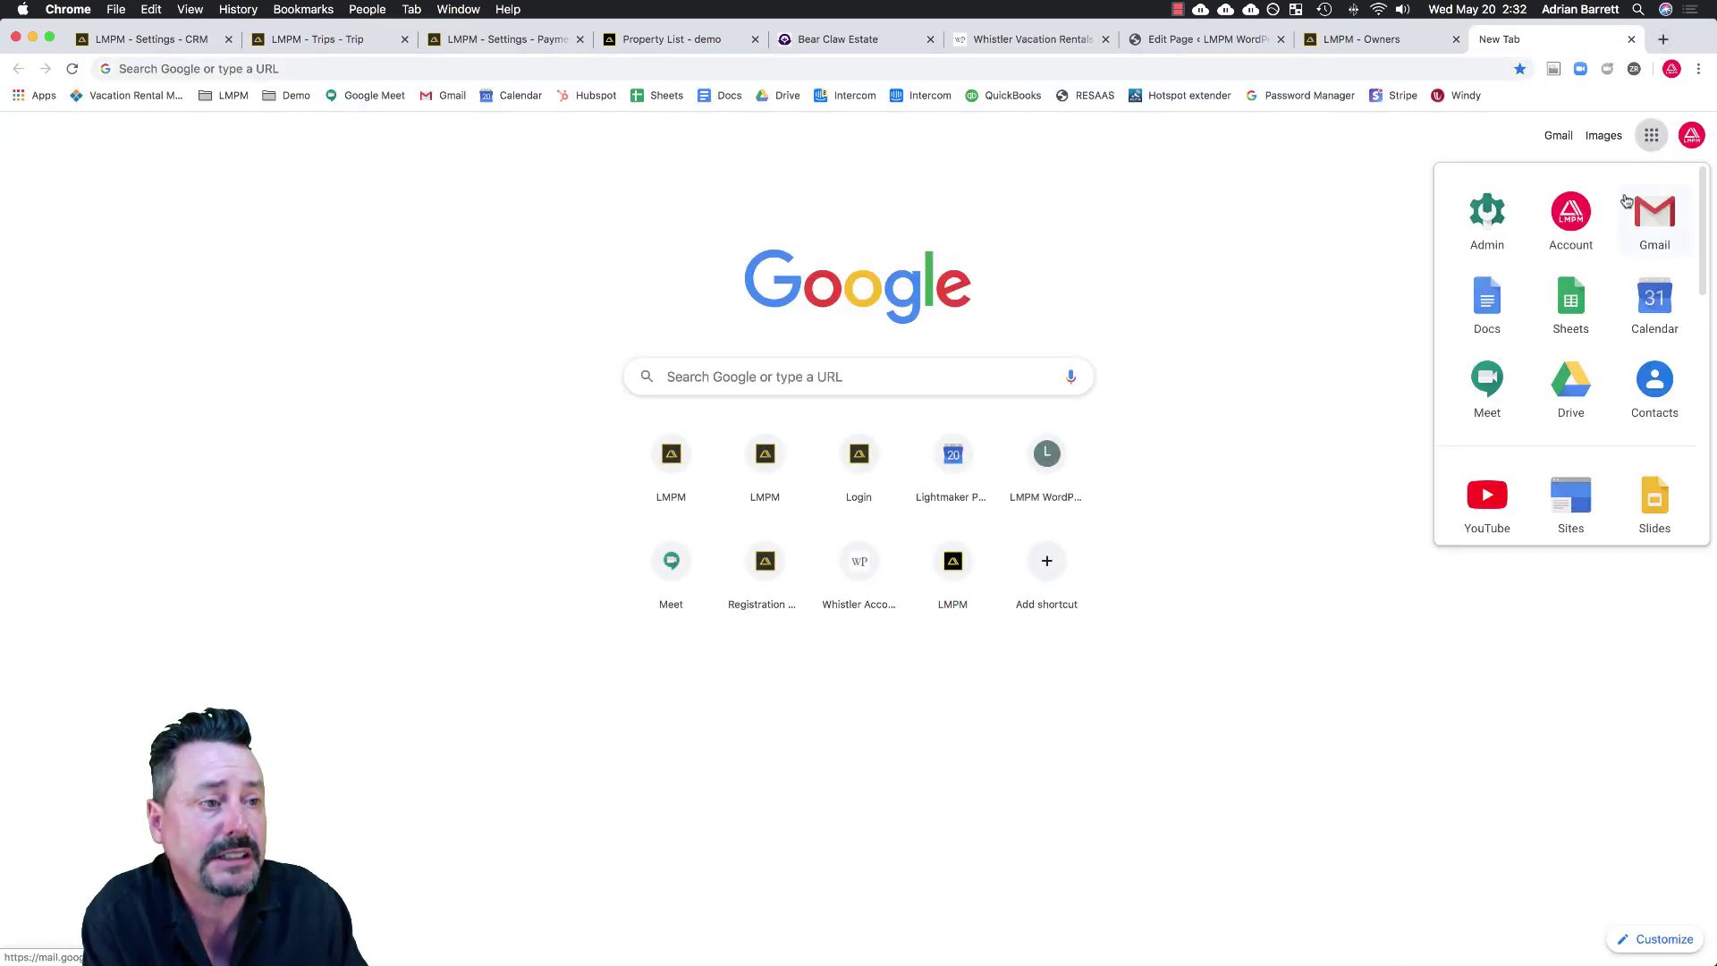
pyautogui.click(1646, 217)
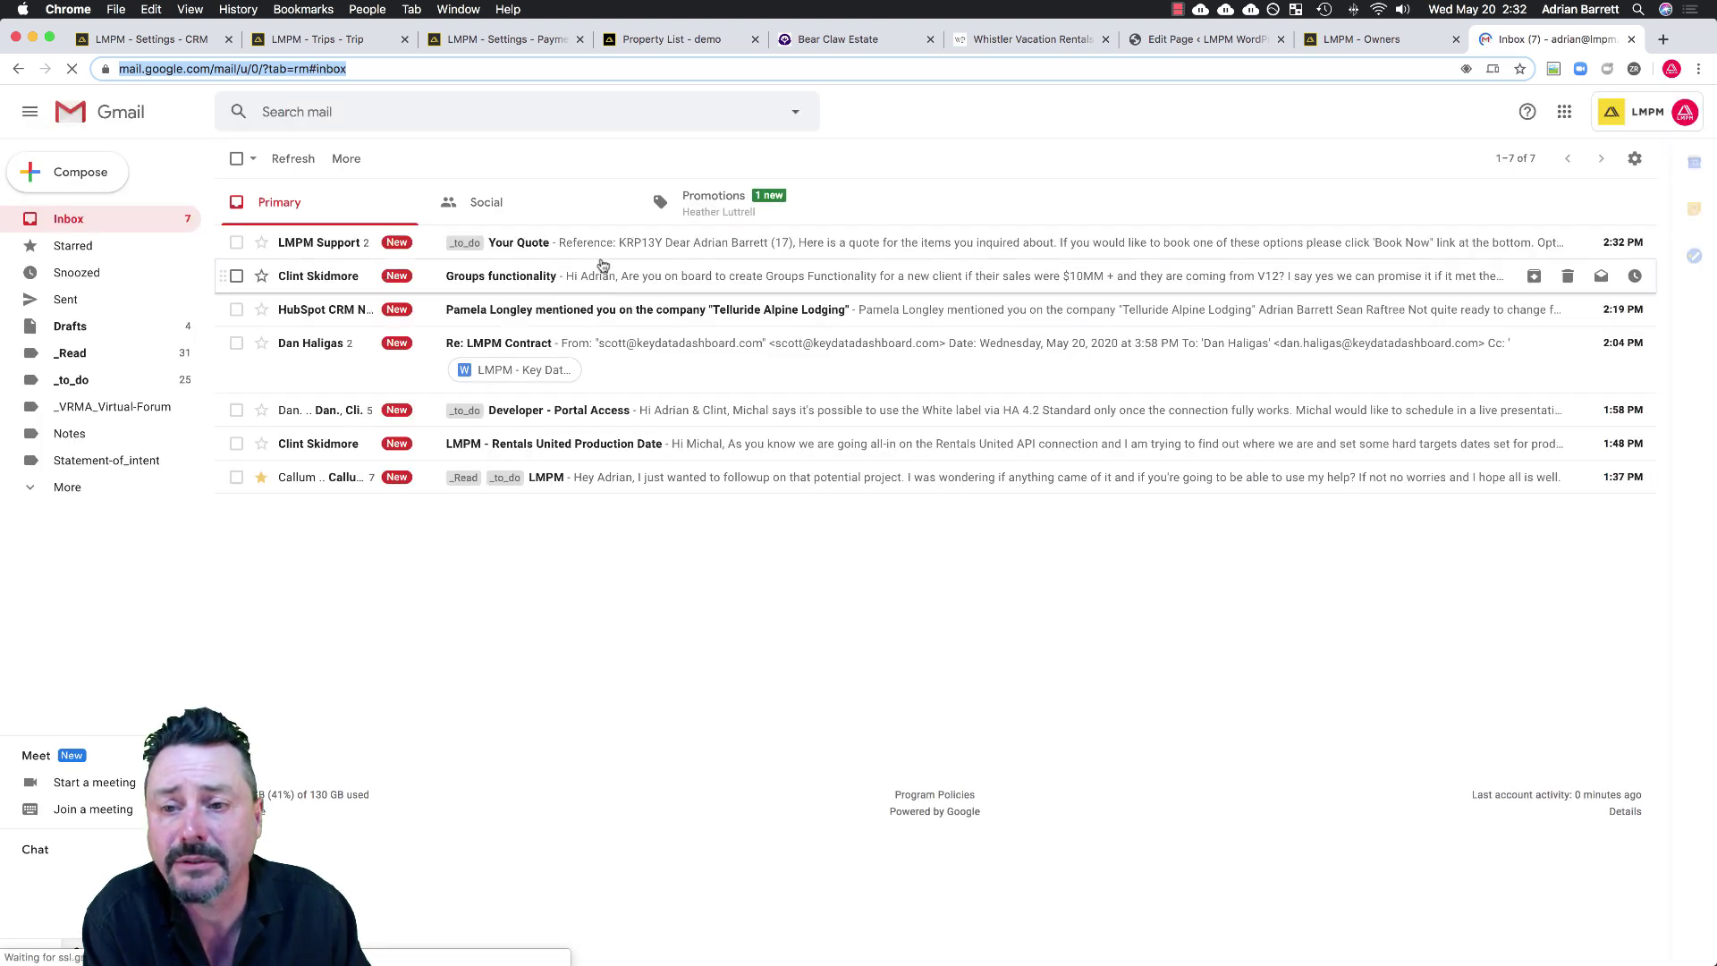
pyautogui.click(573, 251)
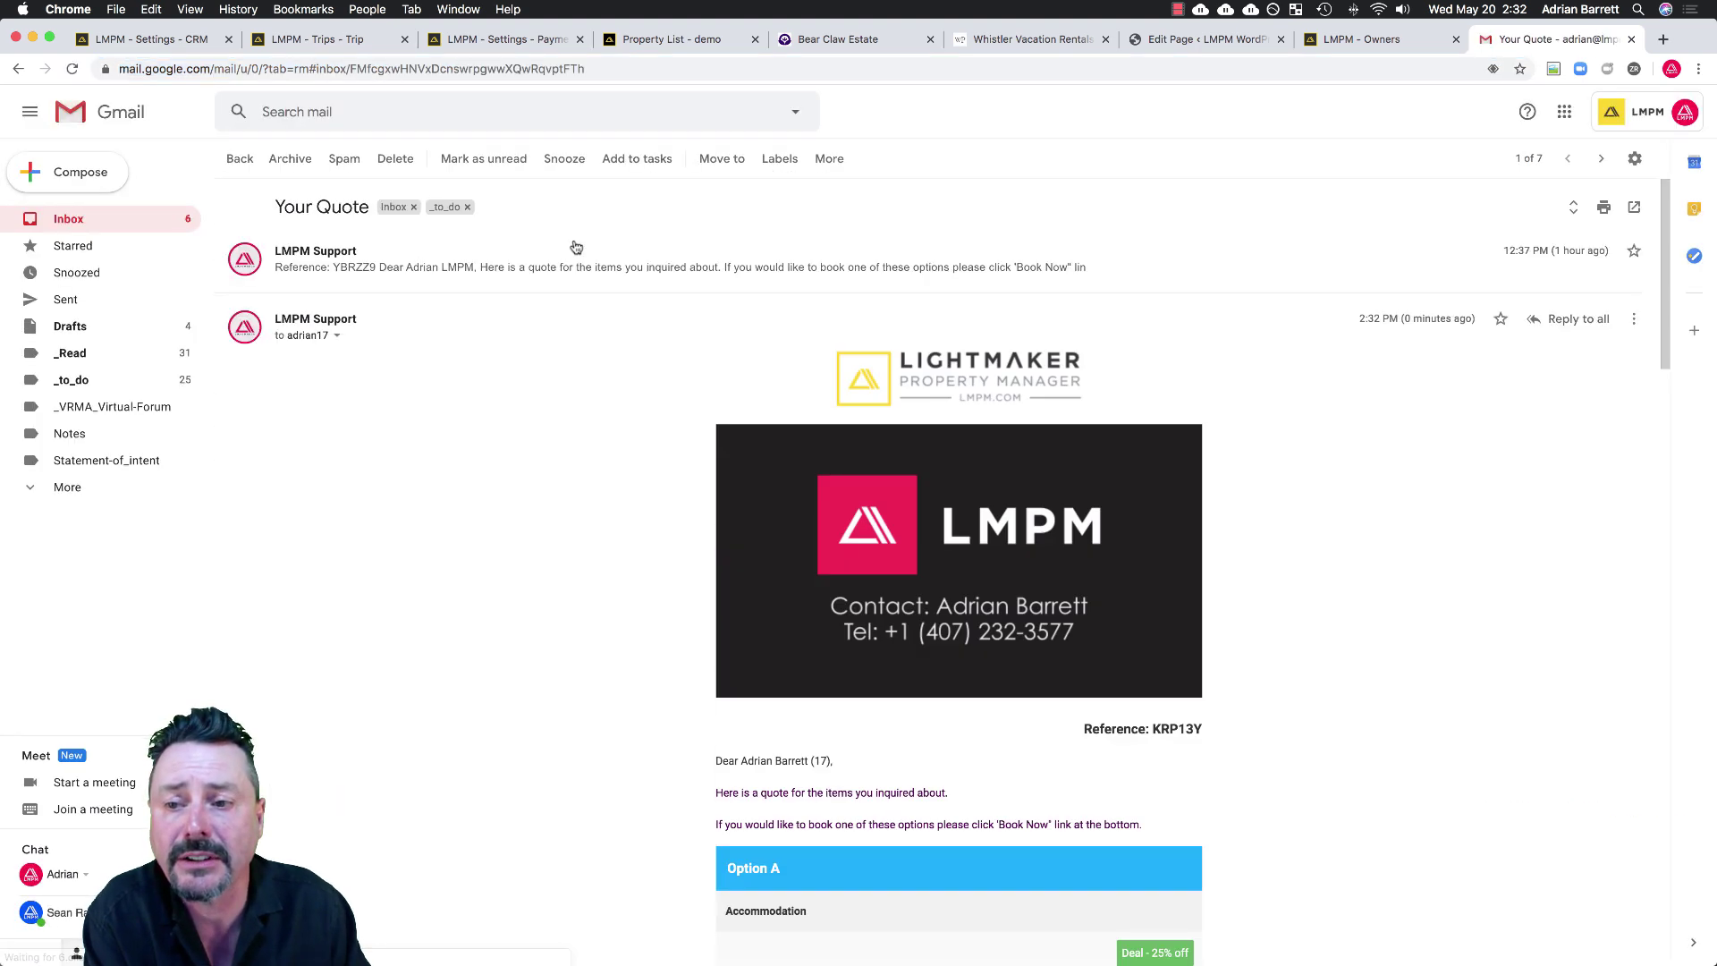
# Review the quoted options in the email and start the online booking for Option B, 3 Saw Street.
pyautogui.scroll(-6, 494, 554)
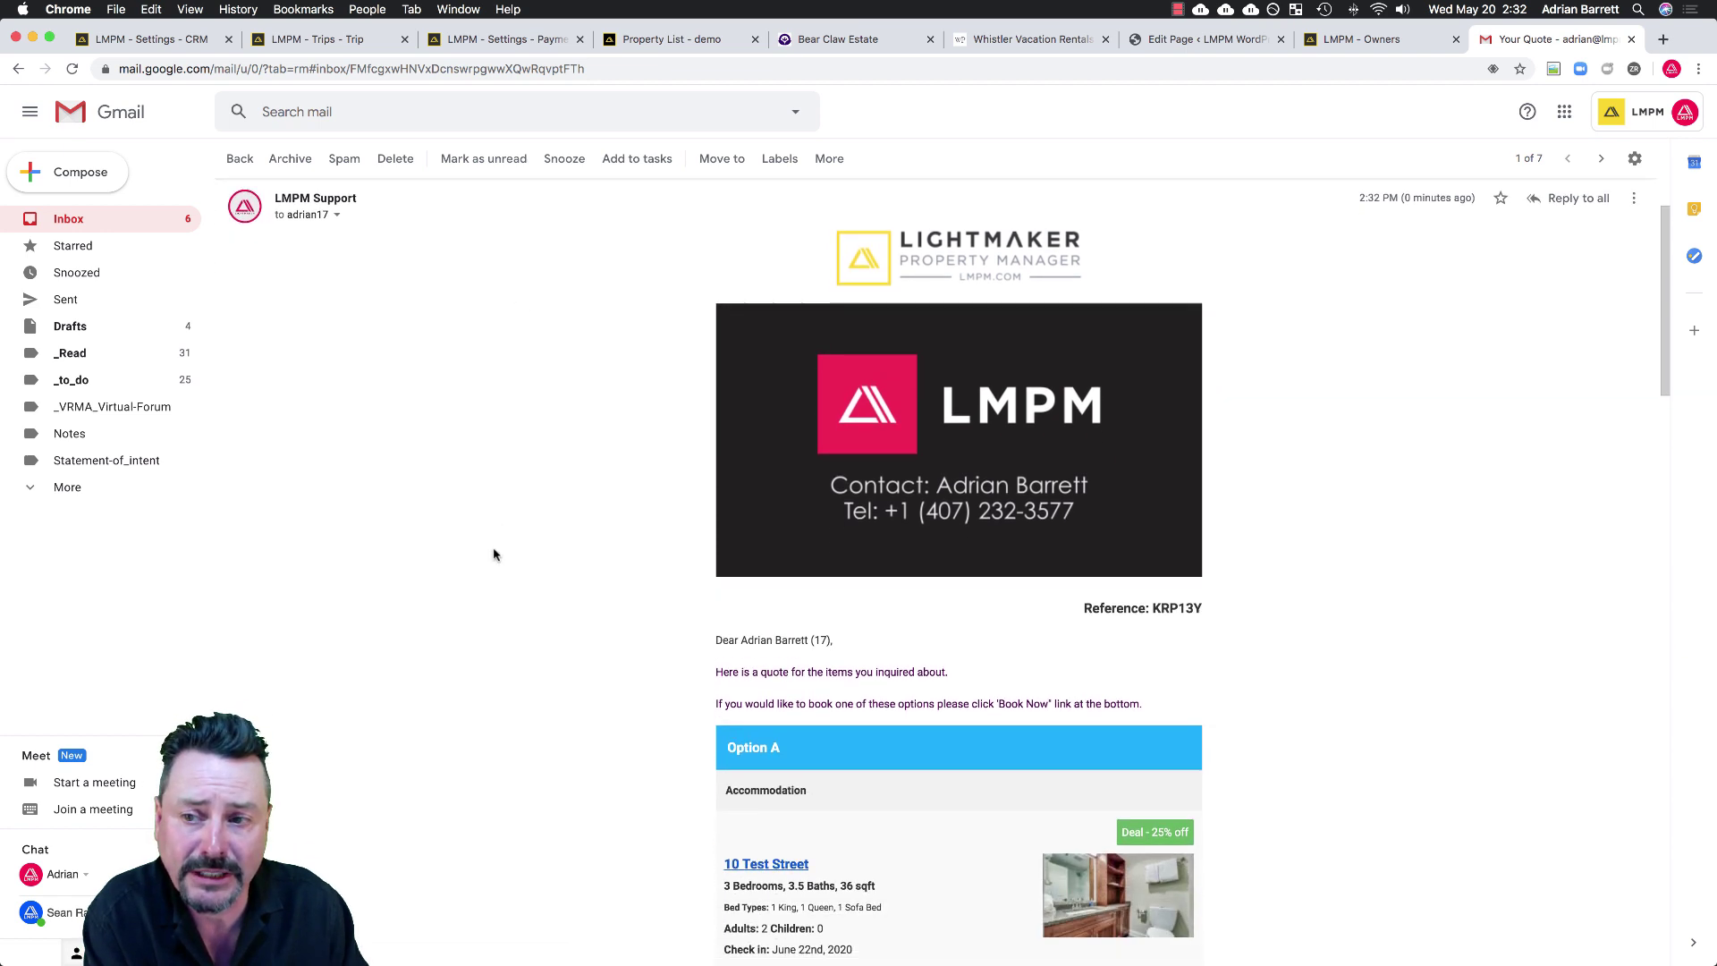
pyautogui.scroll(-9, 494, 555)
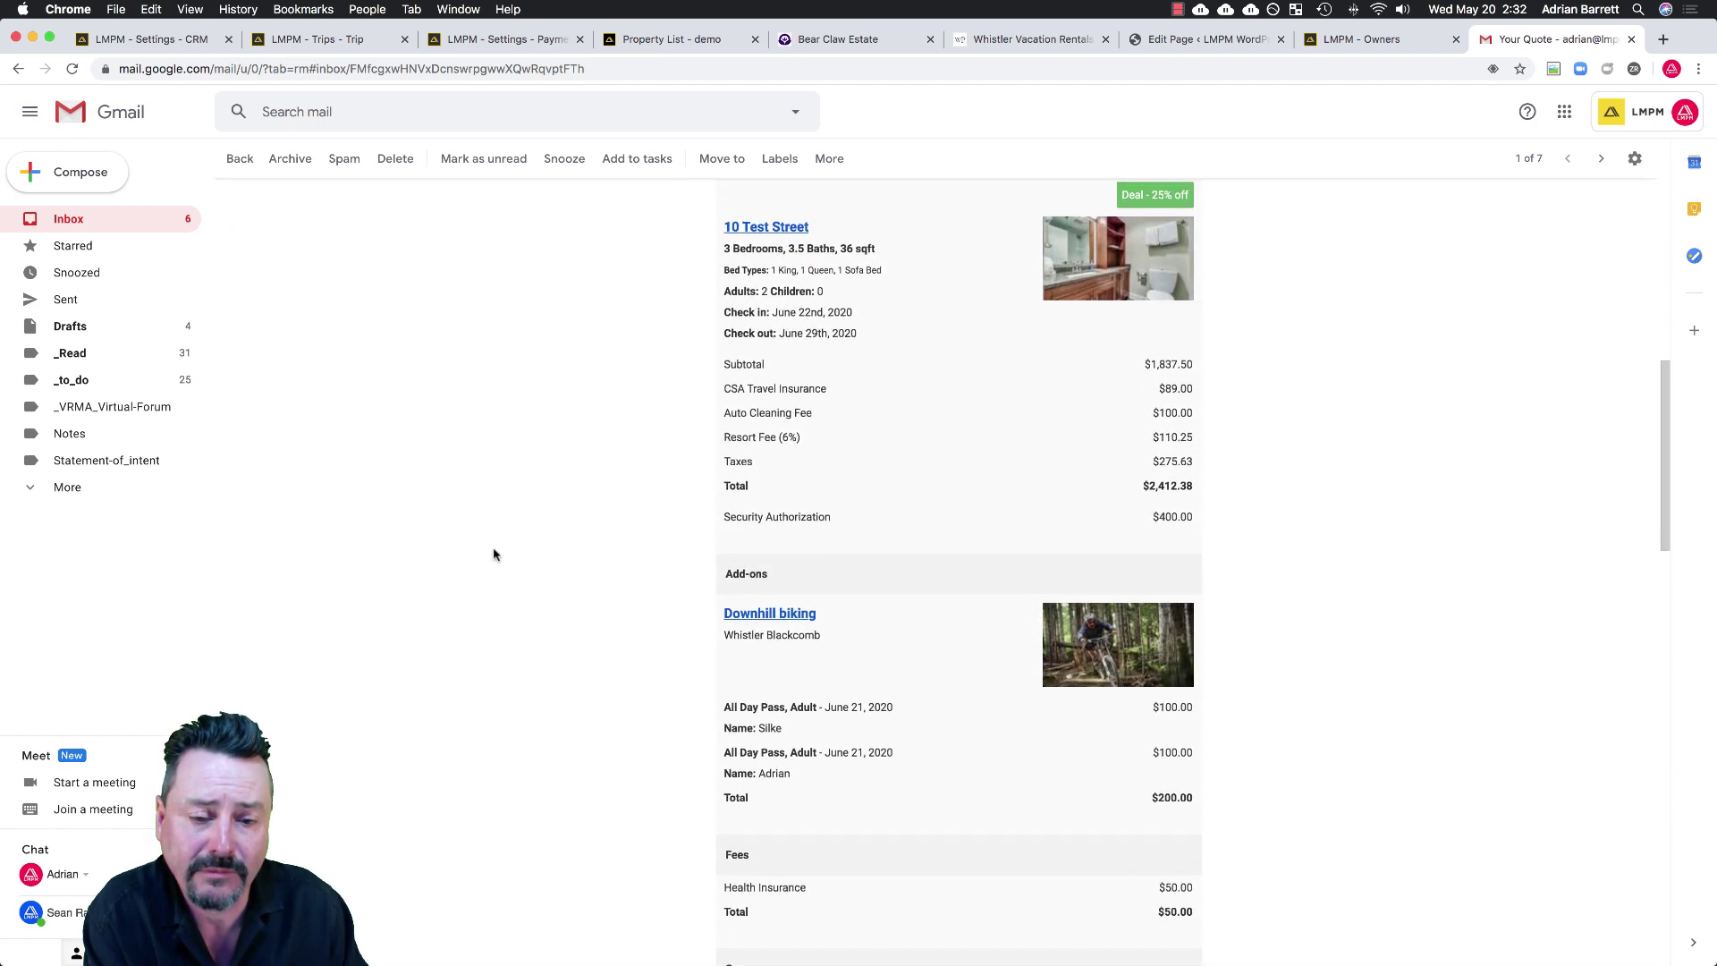
pyautogui.scroll(-7, 493, 555)
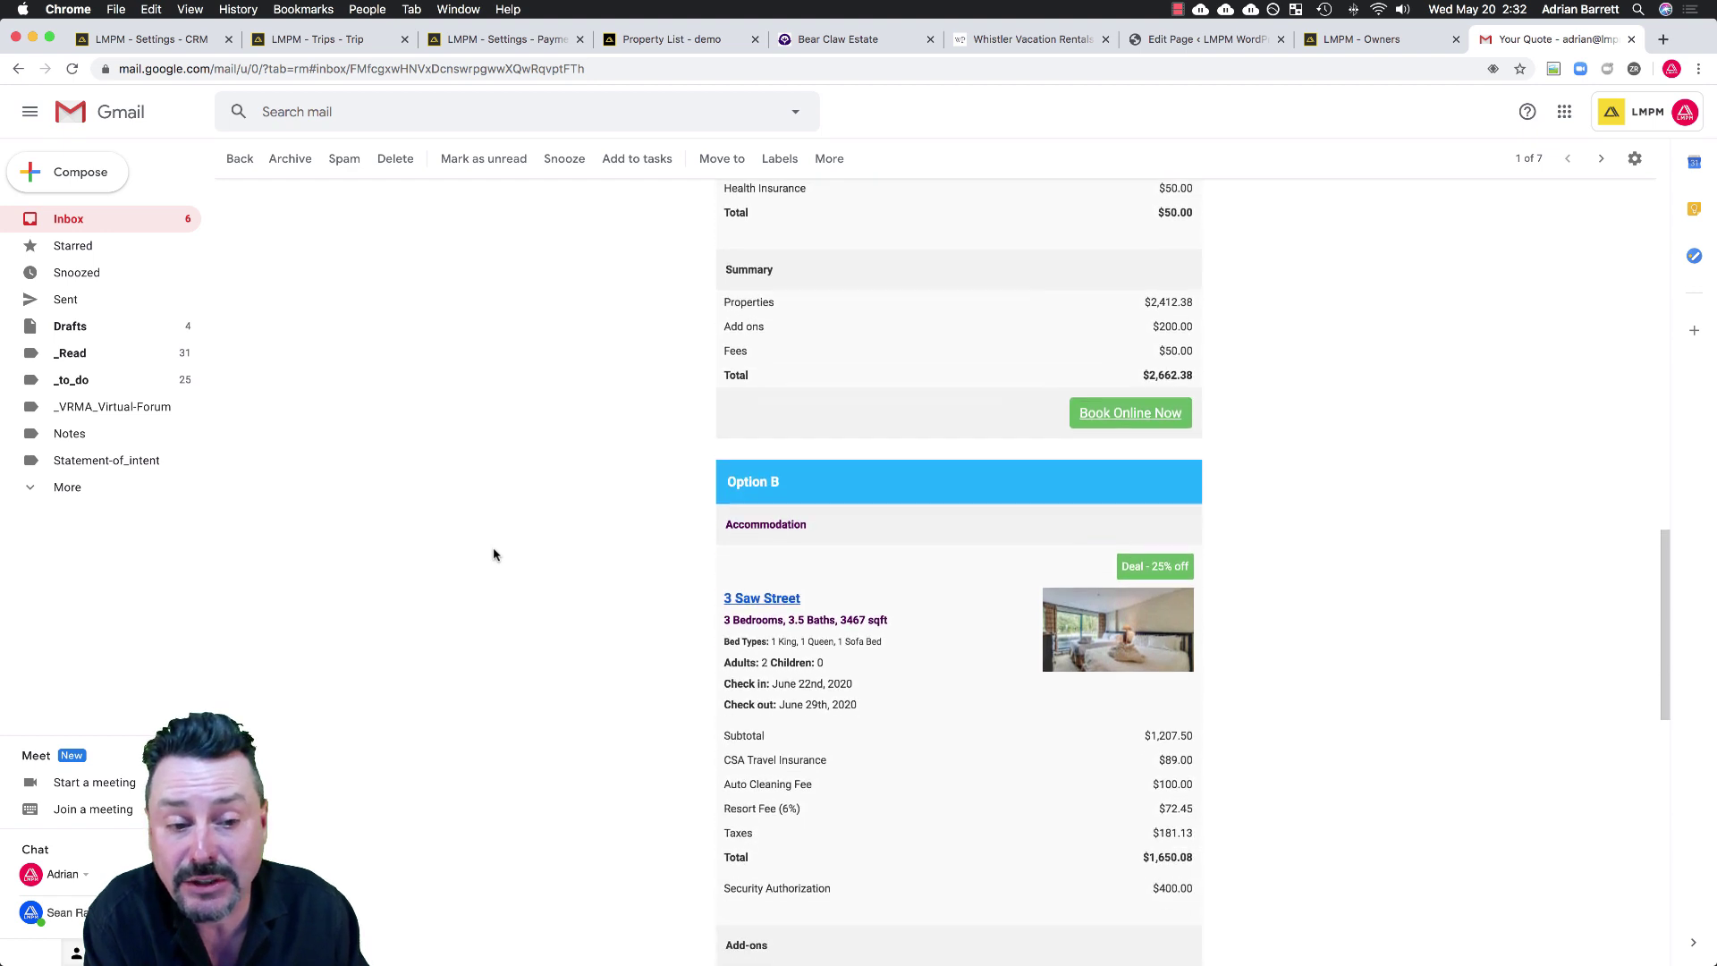
pyautogui.scroll(-3, 494, 554)
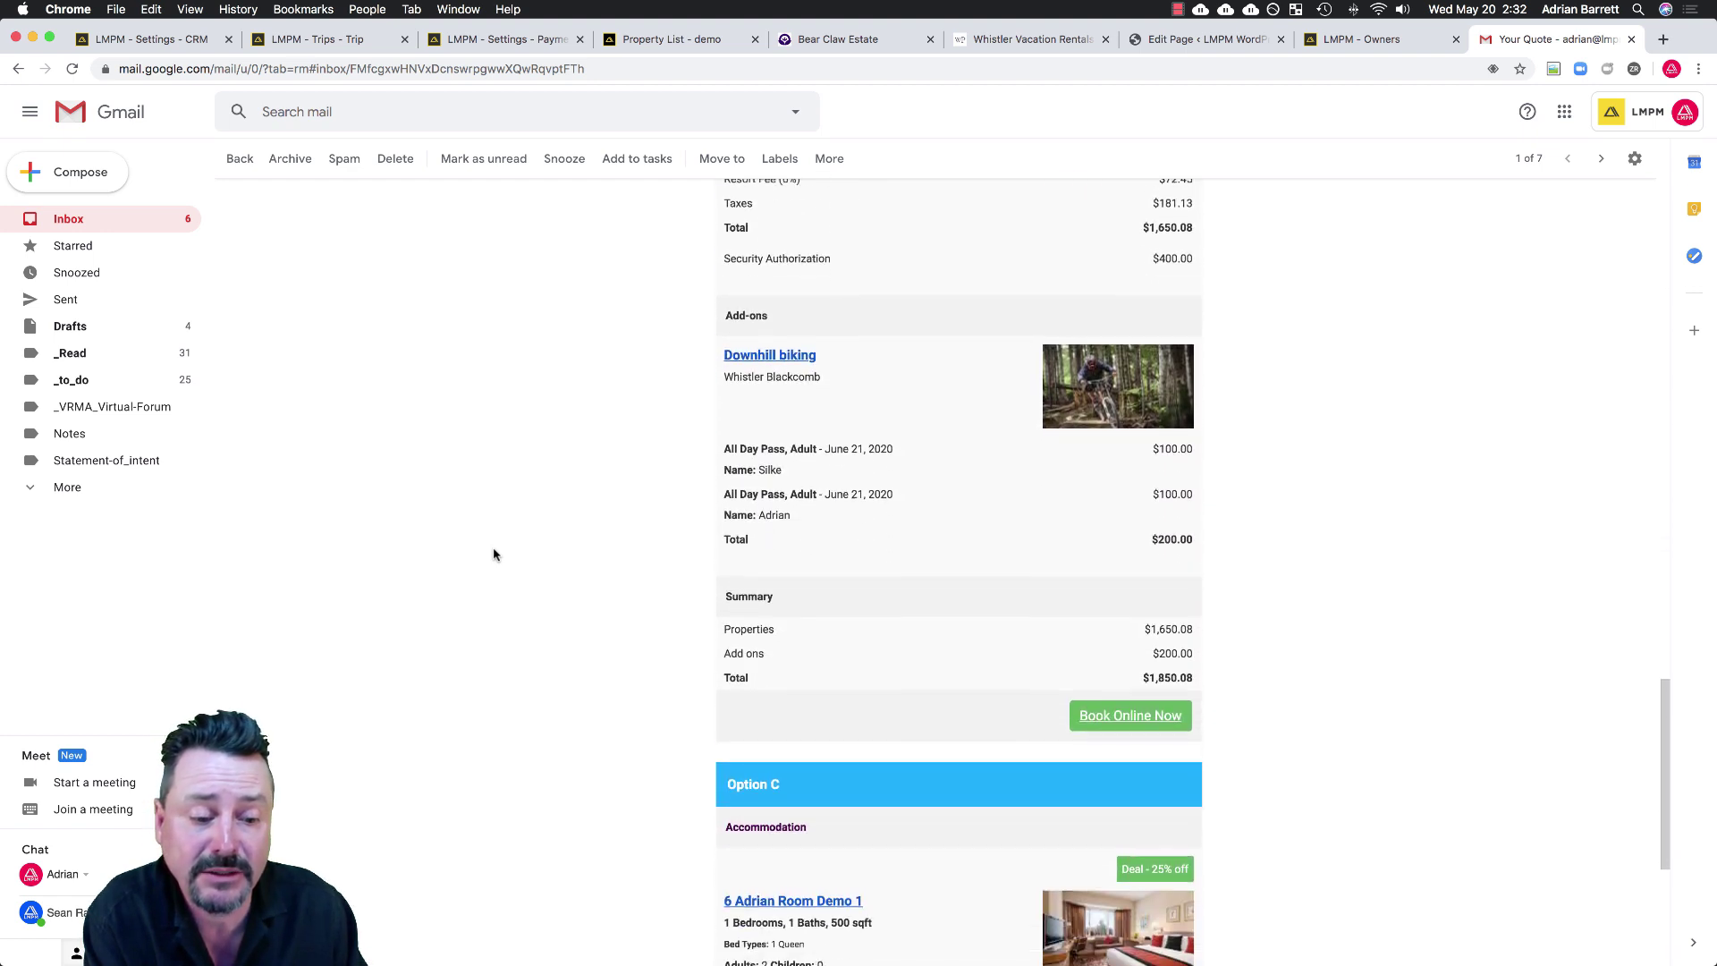
pyautogui.scroll(1, 493, 555)
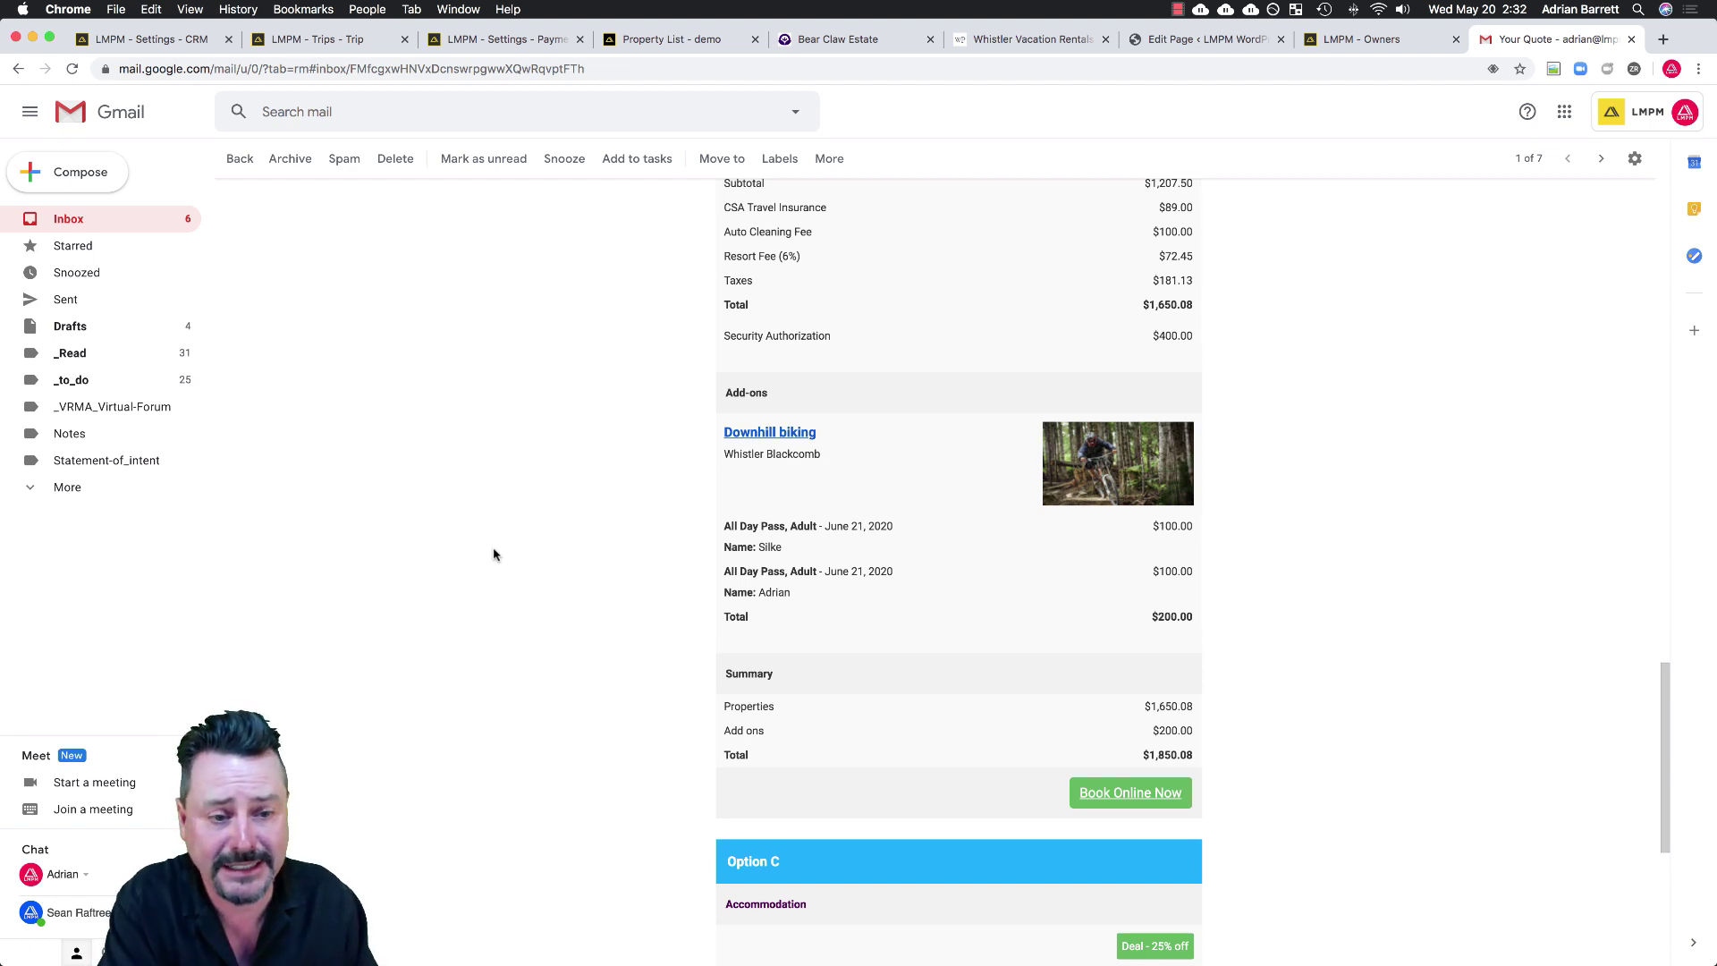
pyautogui.click(1138, 796)
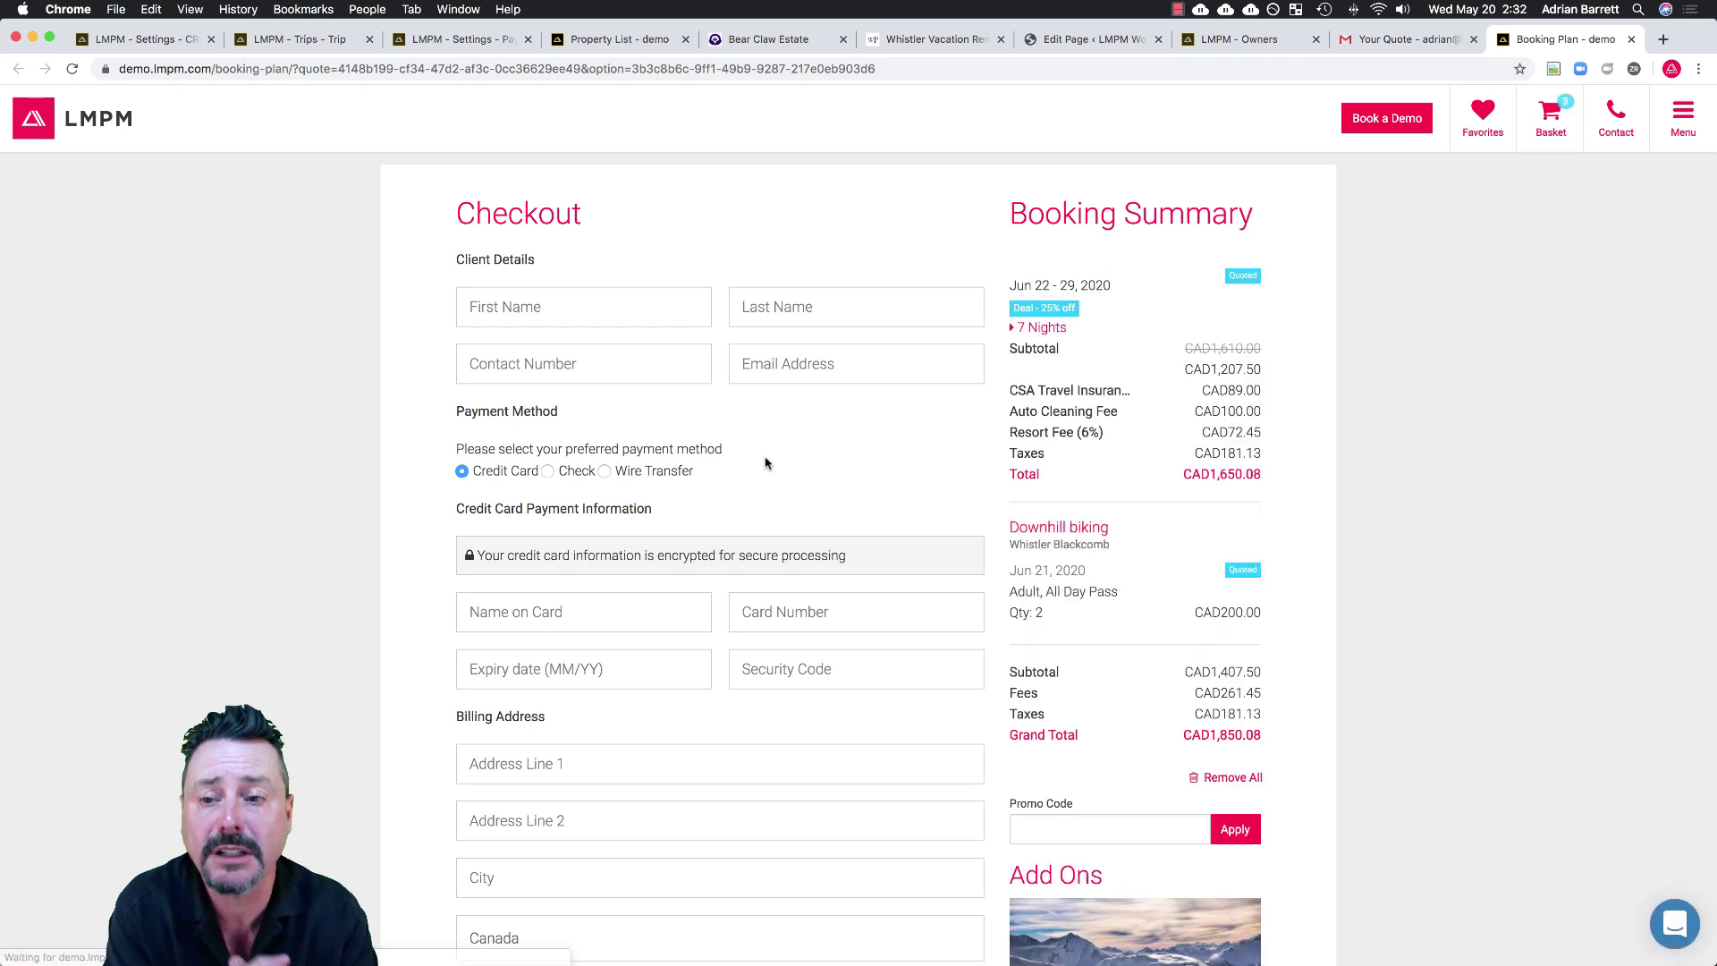
# Fill in the client's contact details and address with the autofill entry, and choose Check as the payment method.
pyautogui.click(530, 314)
pyautogui.click(524, 345)
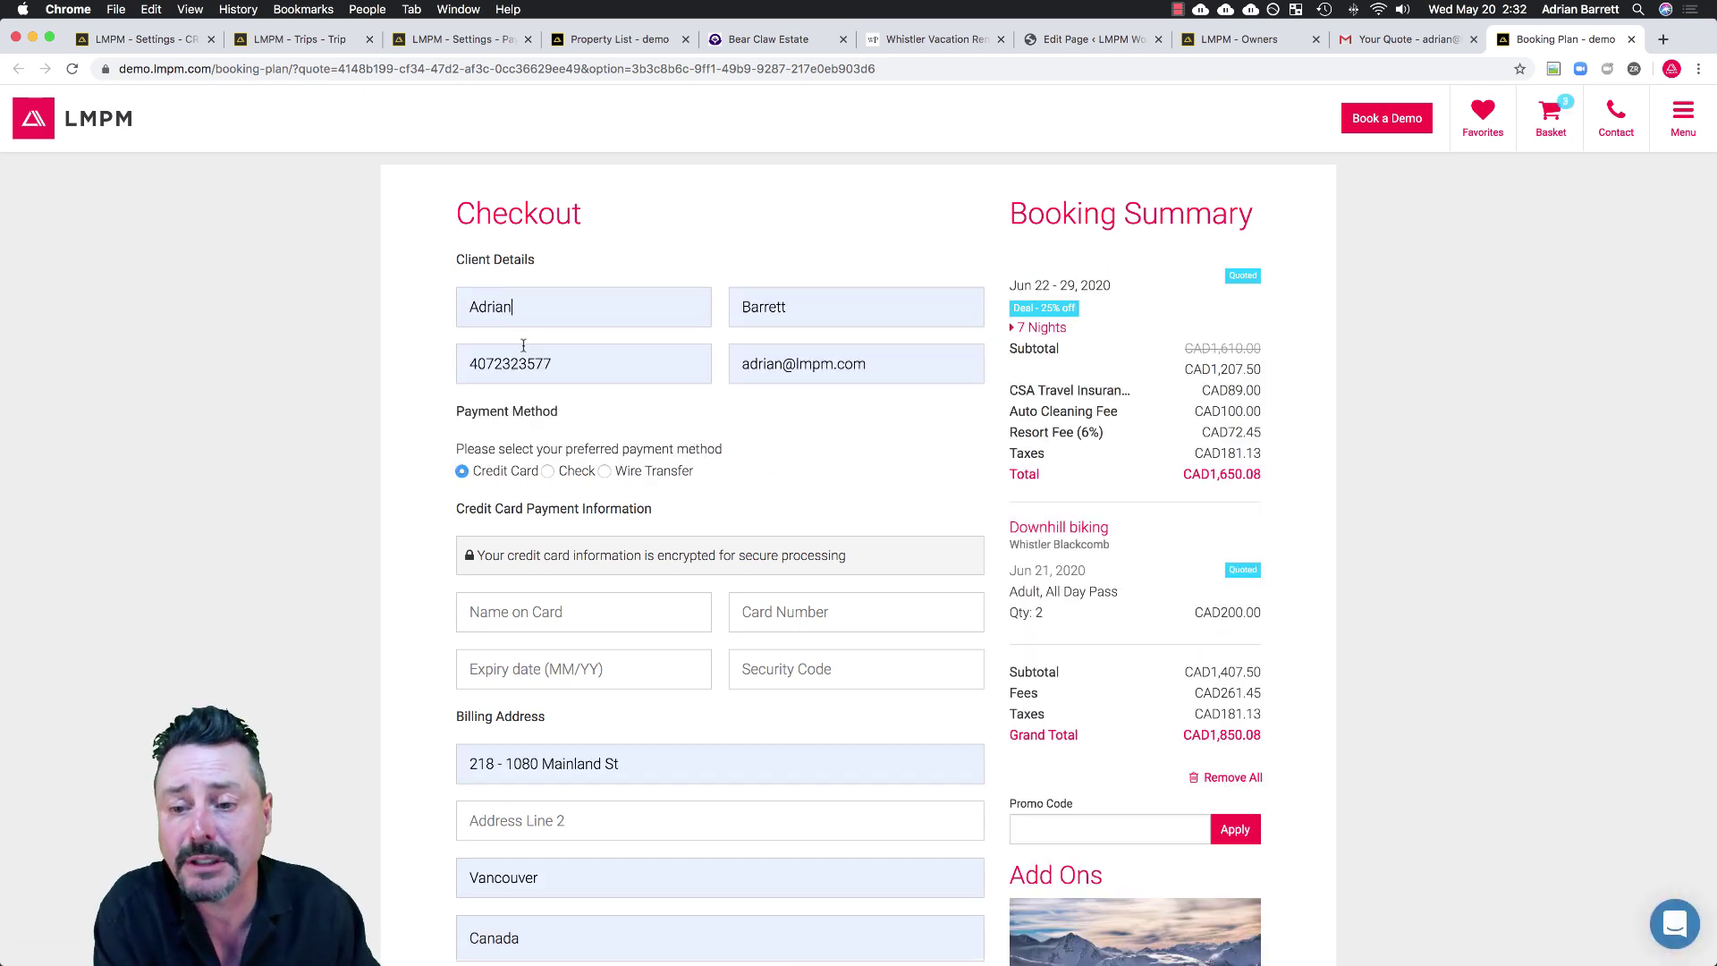
pyautogui.click(572, 478)
pyautogui.scroll(-2, 676, 468)
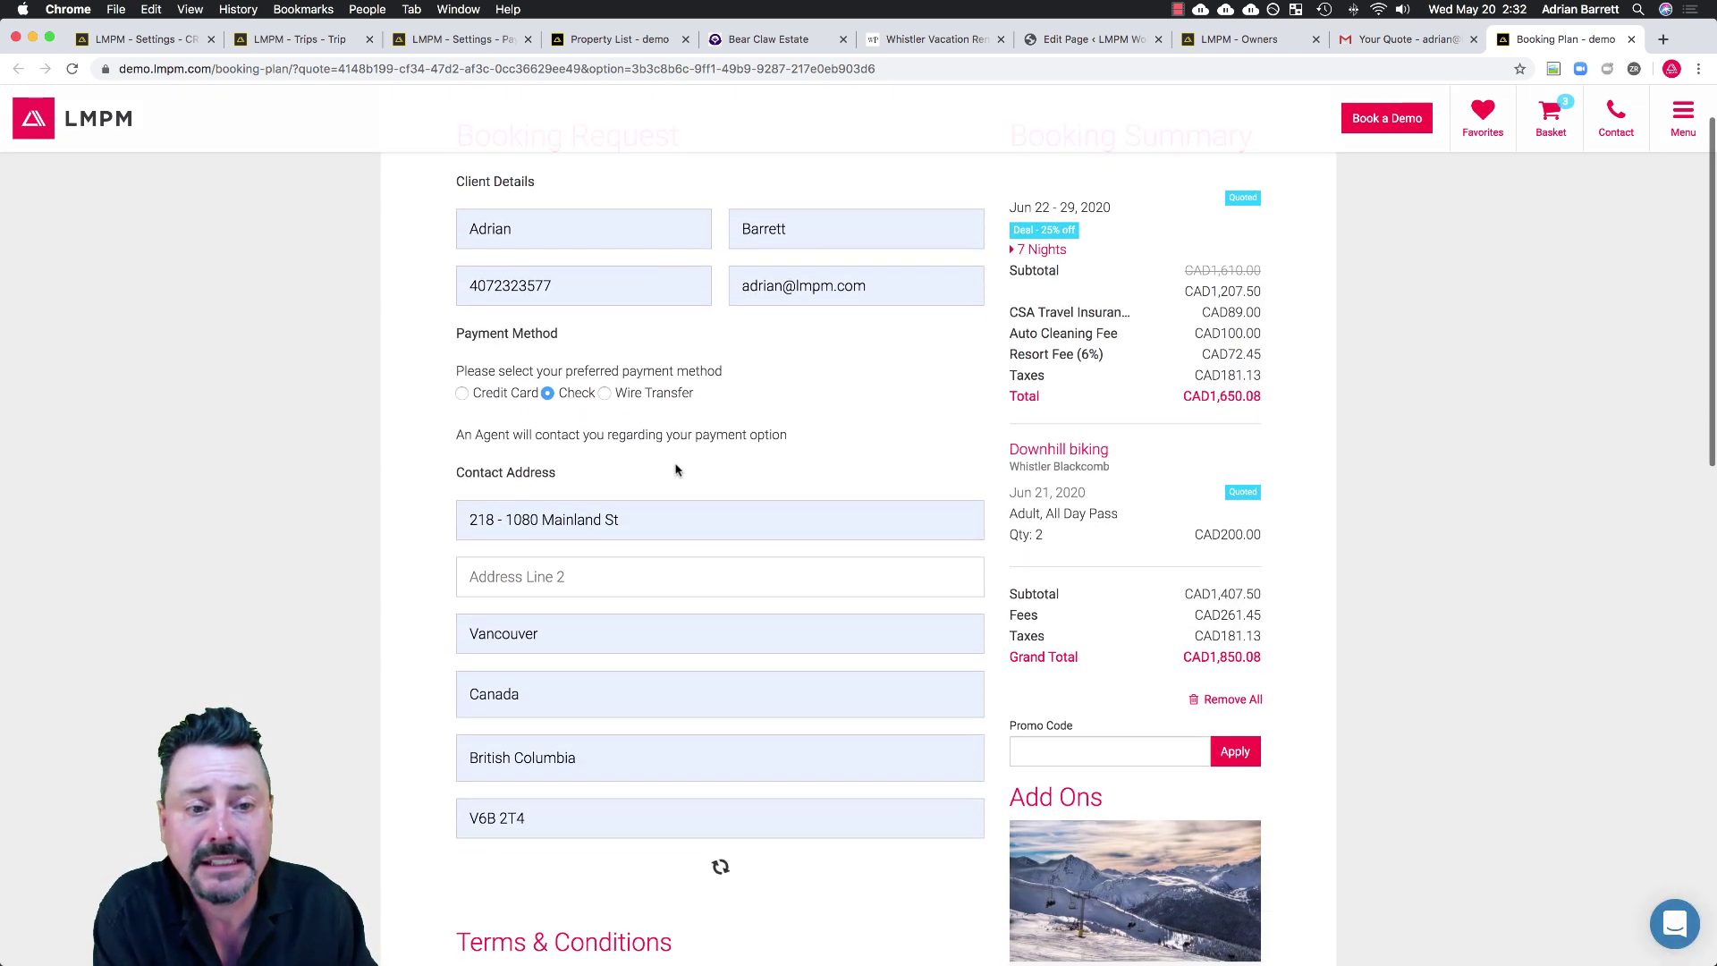
# Look over the nightly rates of the 7-night stay and add the 3 Saw Street Pool Heat (+$100) extra to the trip.
pyautogui.click(1045, 250)
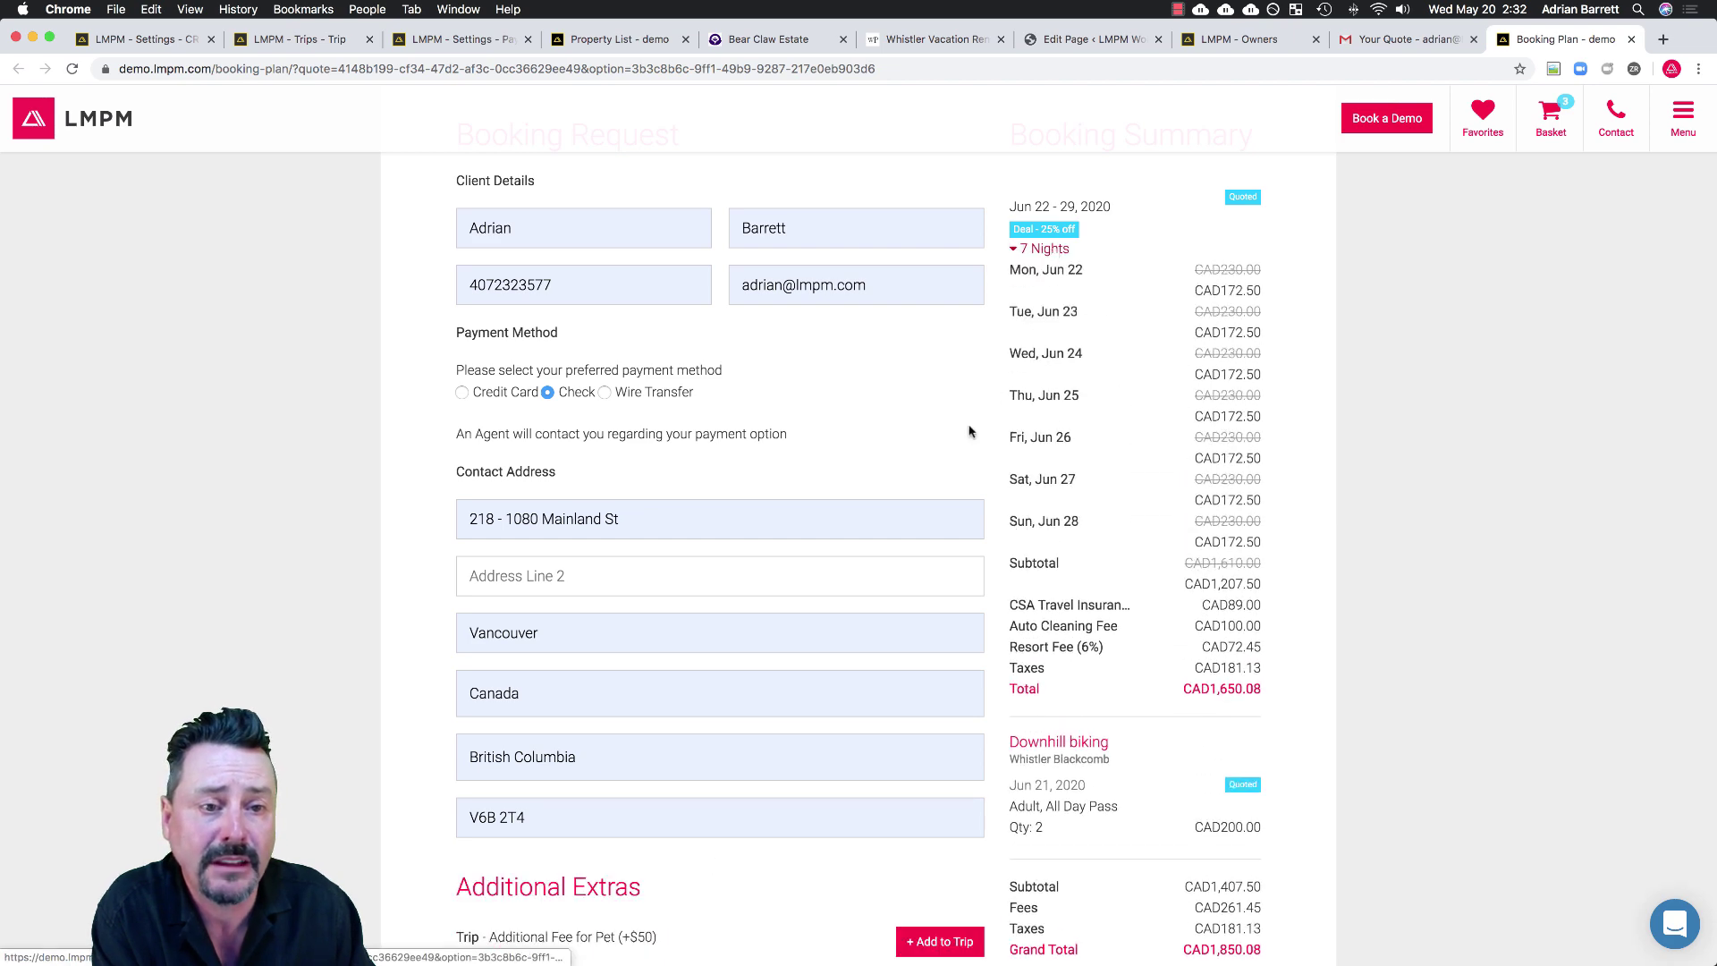
pyautogui.click(1045, 251)
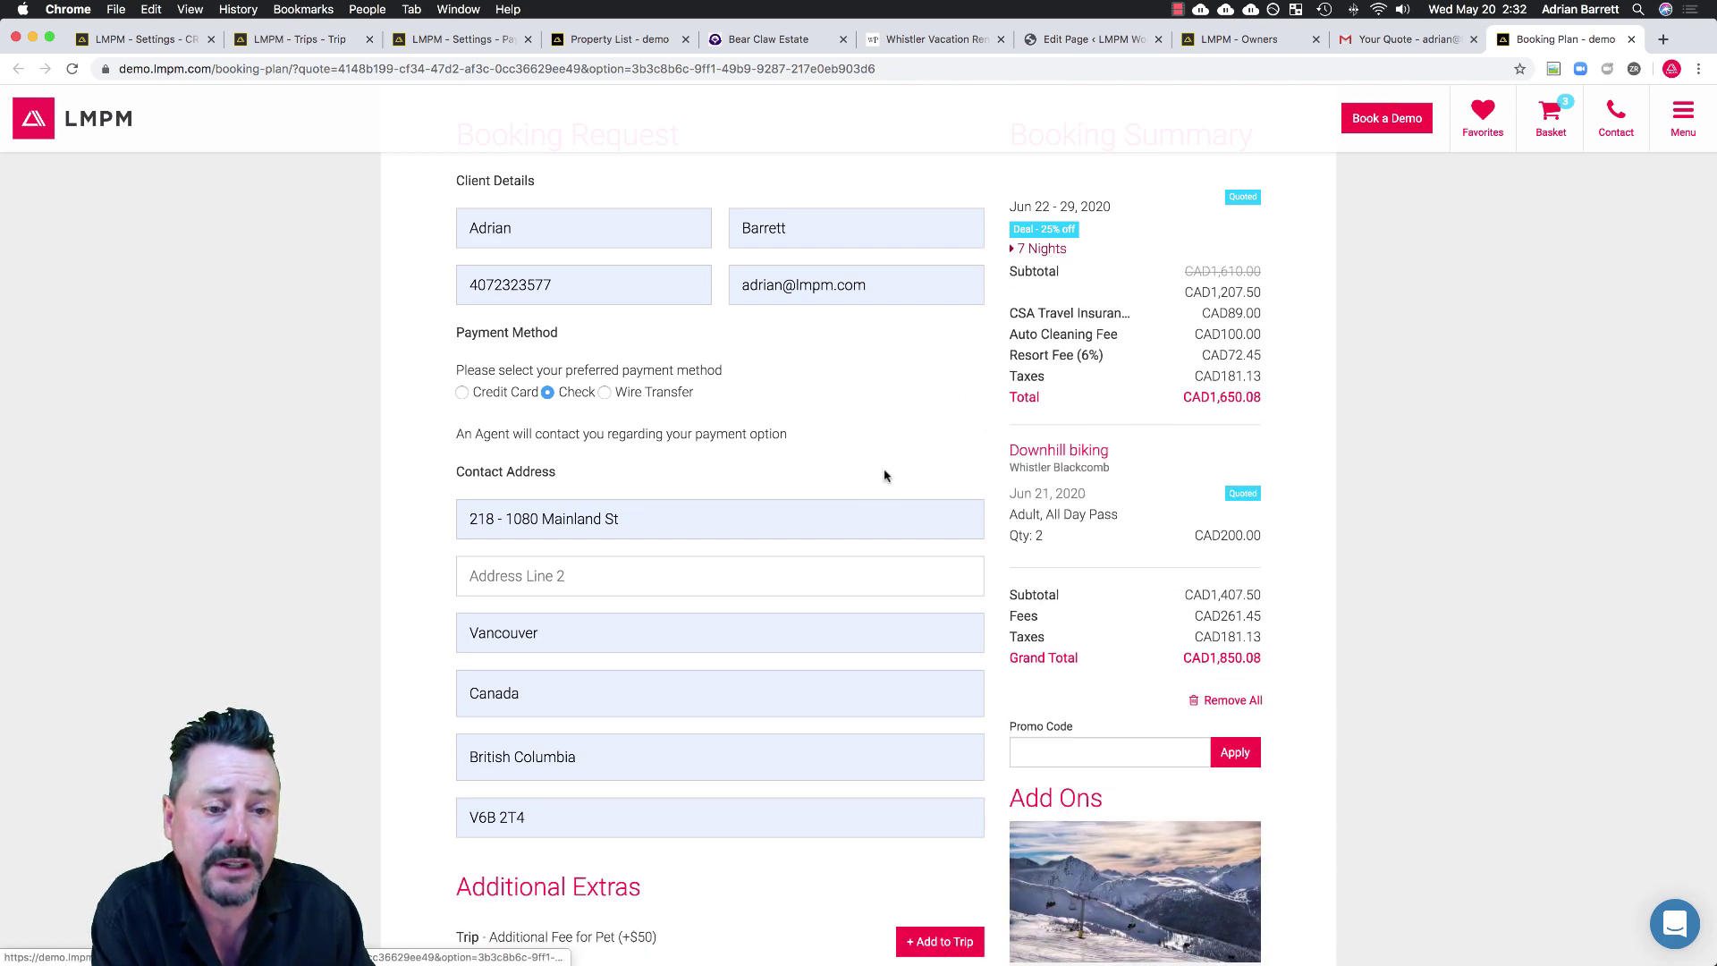
pyautogui.scroll(-4, 873, 481)
pyautogui.scroll(-1, 874, 481)
pyautogui.scroll(1, 874, 481)
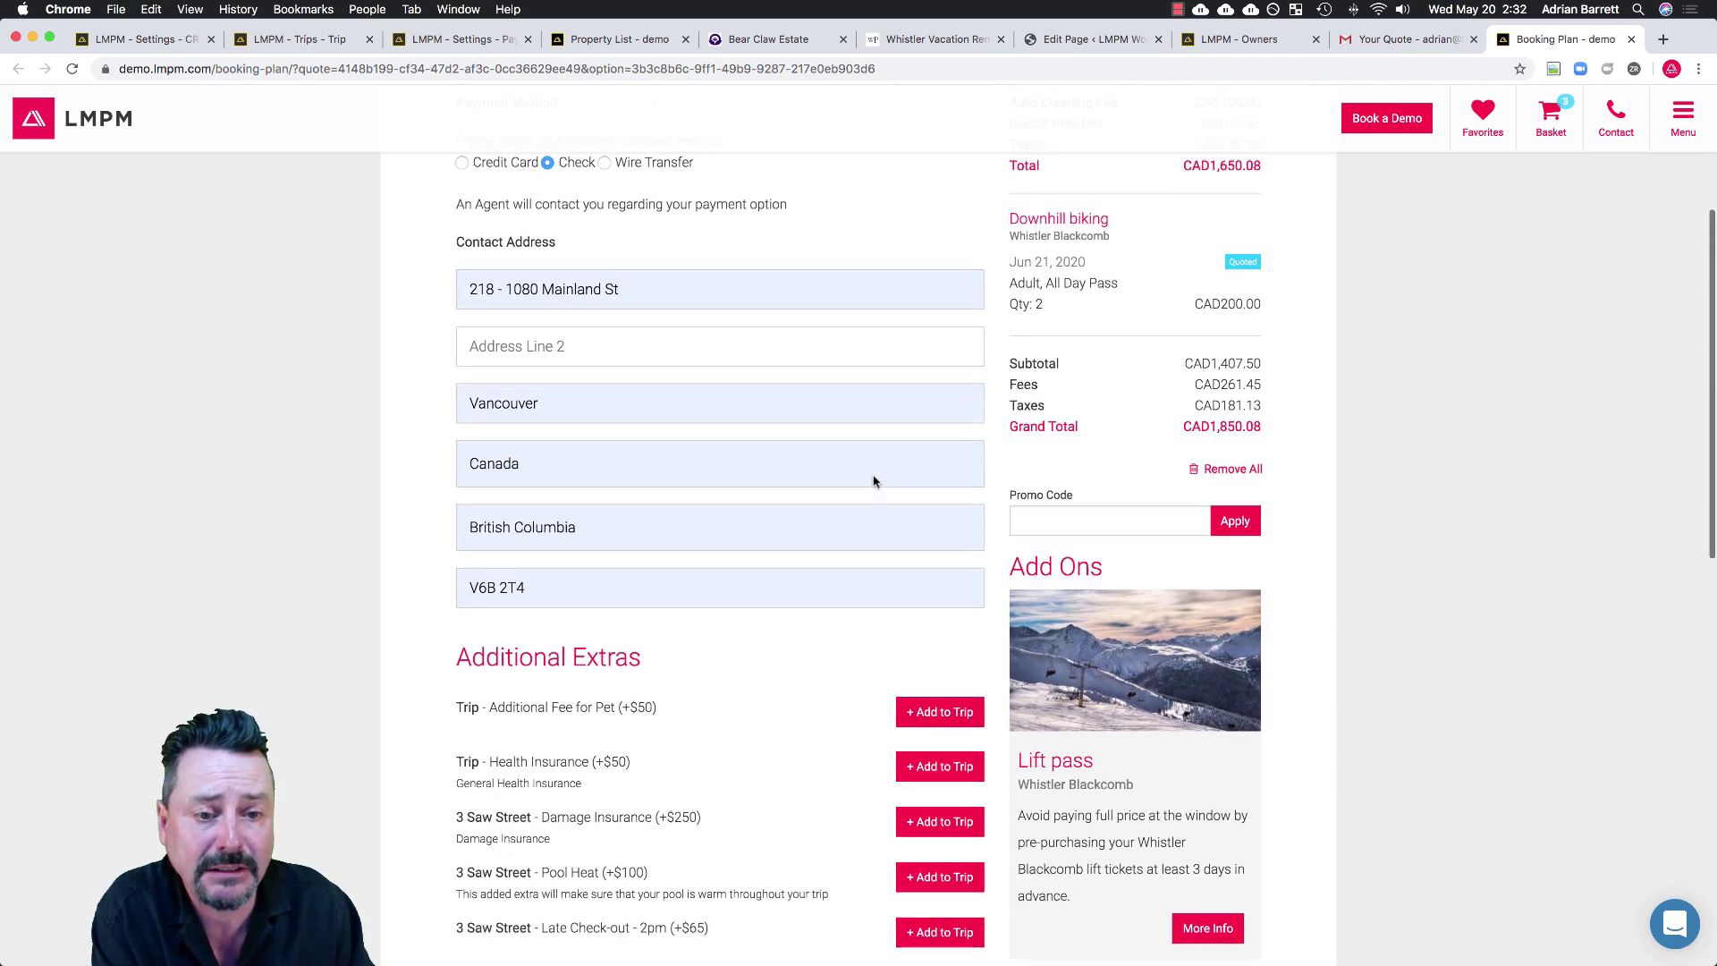
pyautogui.scroll(-4, 873, 481)
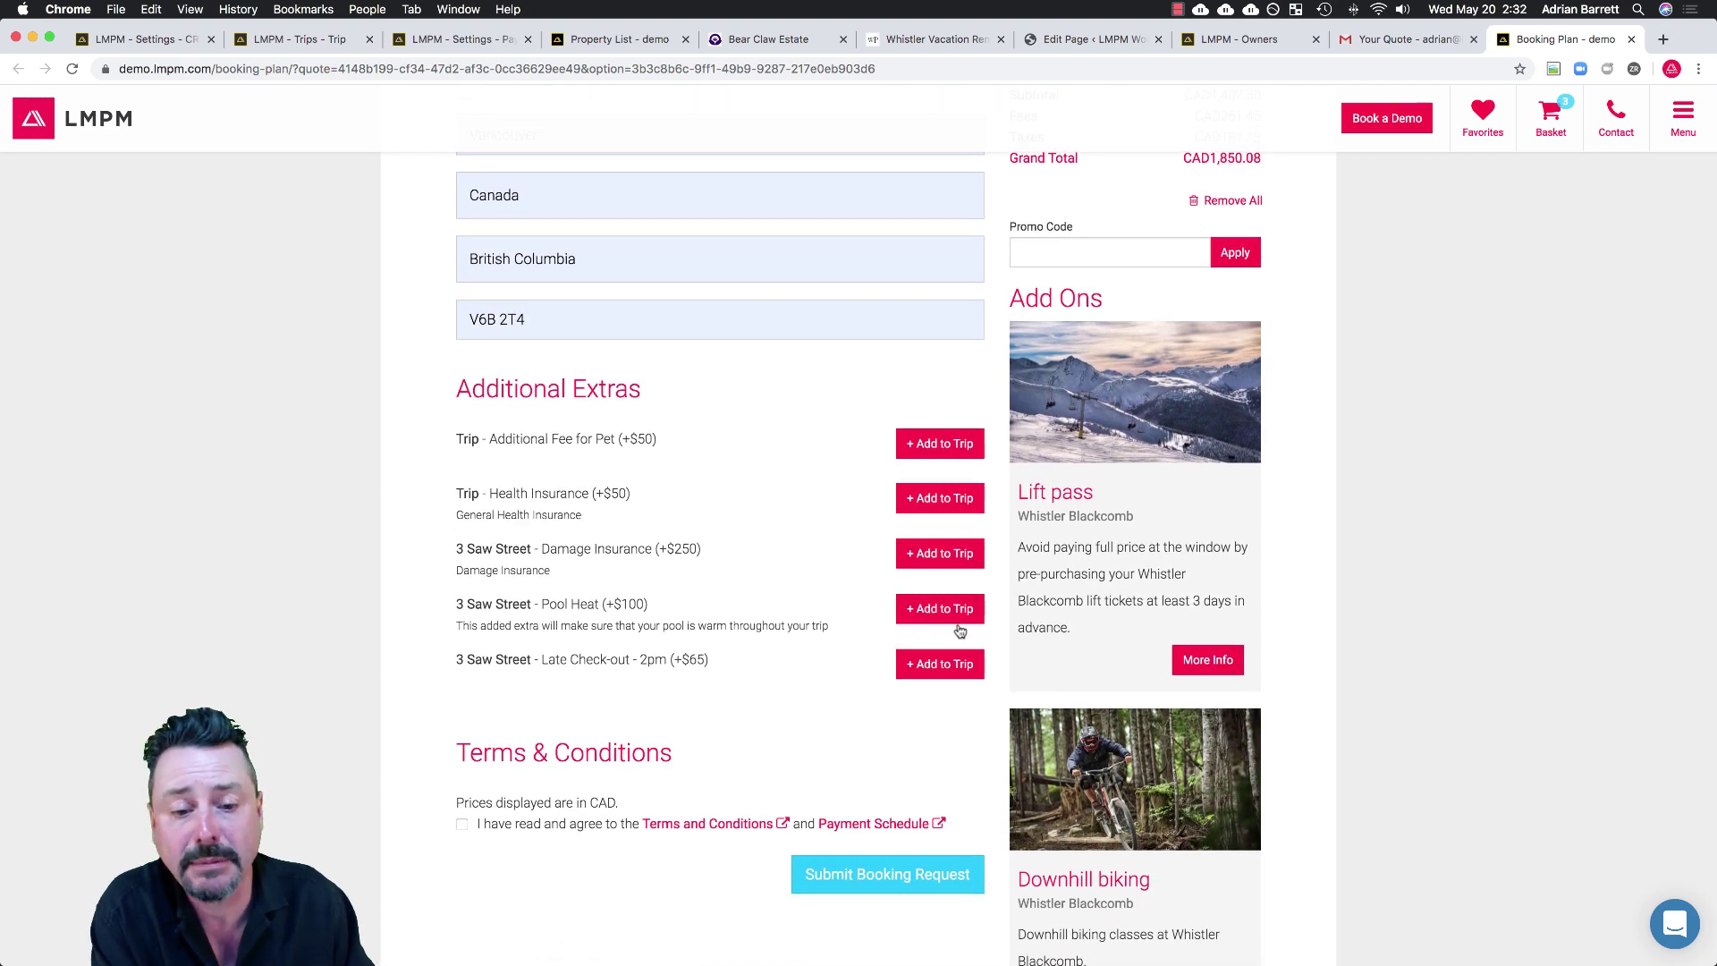
pyautogui.click(945, 616)
pyautogui.scroll(10, 821, 479)
pyautogui.scroll(-6, 821, 480)
pyautogui.scroll(-7, 824, 481)
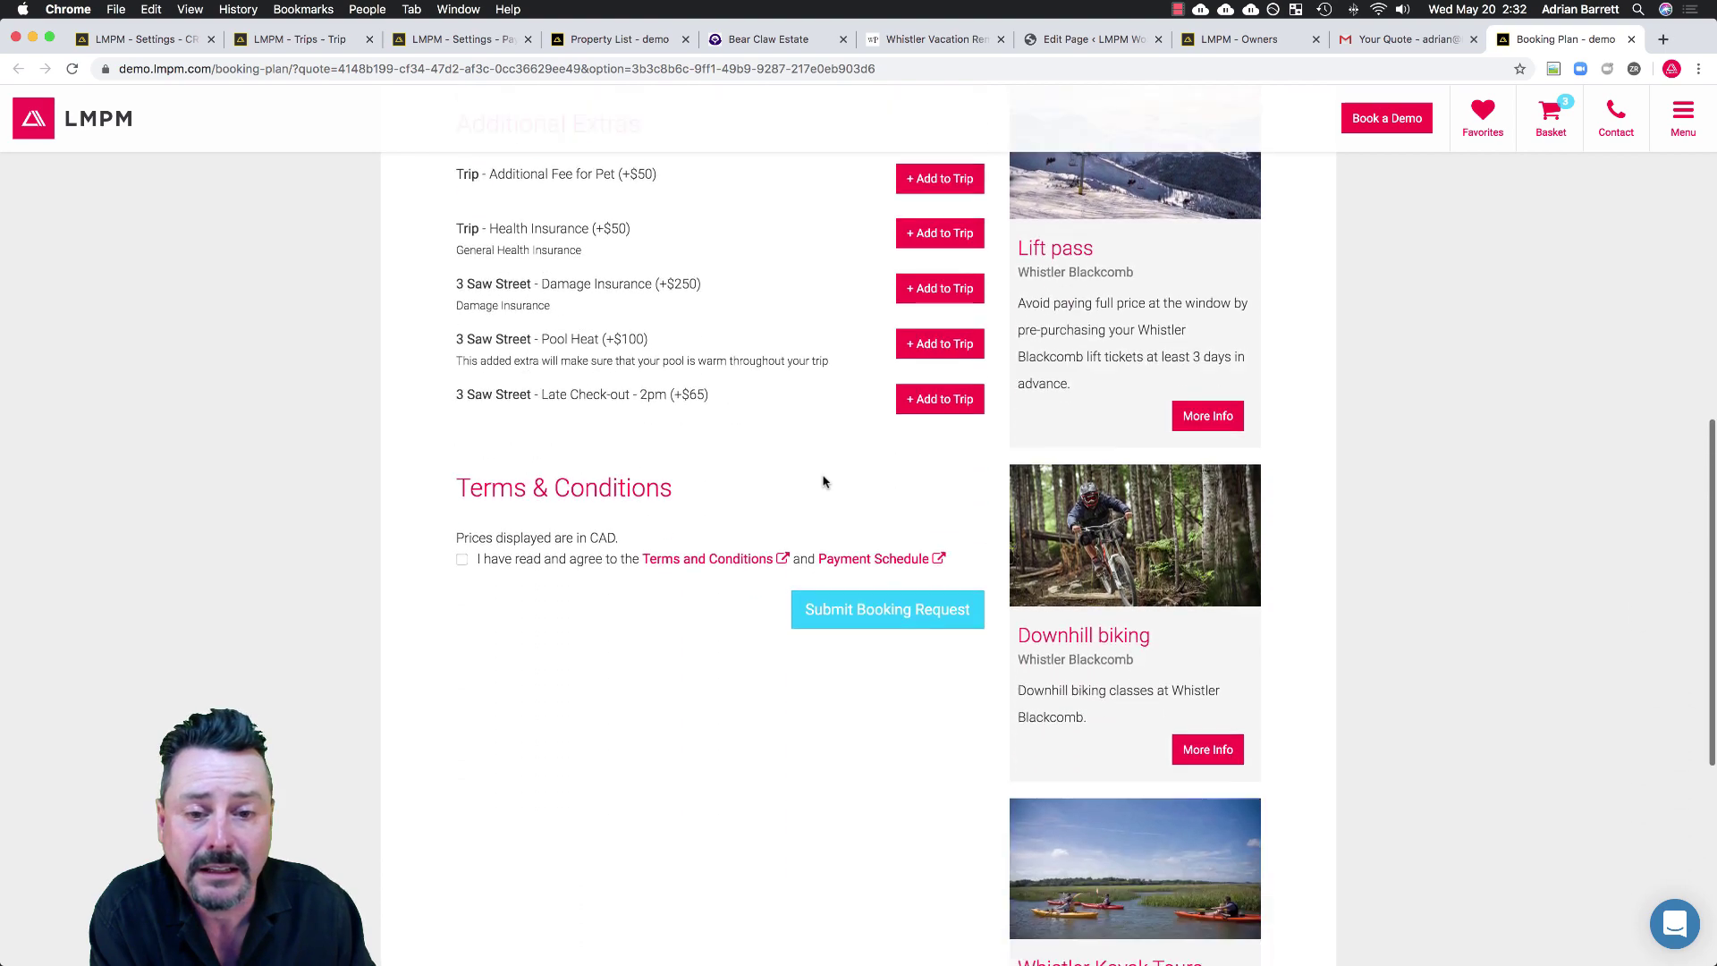
# Read through the booking's Terms and Conditions and its Payment Schedule, closing each one after viewing.
pyautogui.click(748, 510)
pyautogui.scroll(-6, 978, 371)
pyautogui.scroll(6, 978, 372)
pyautogui.click(1217, 131)
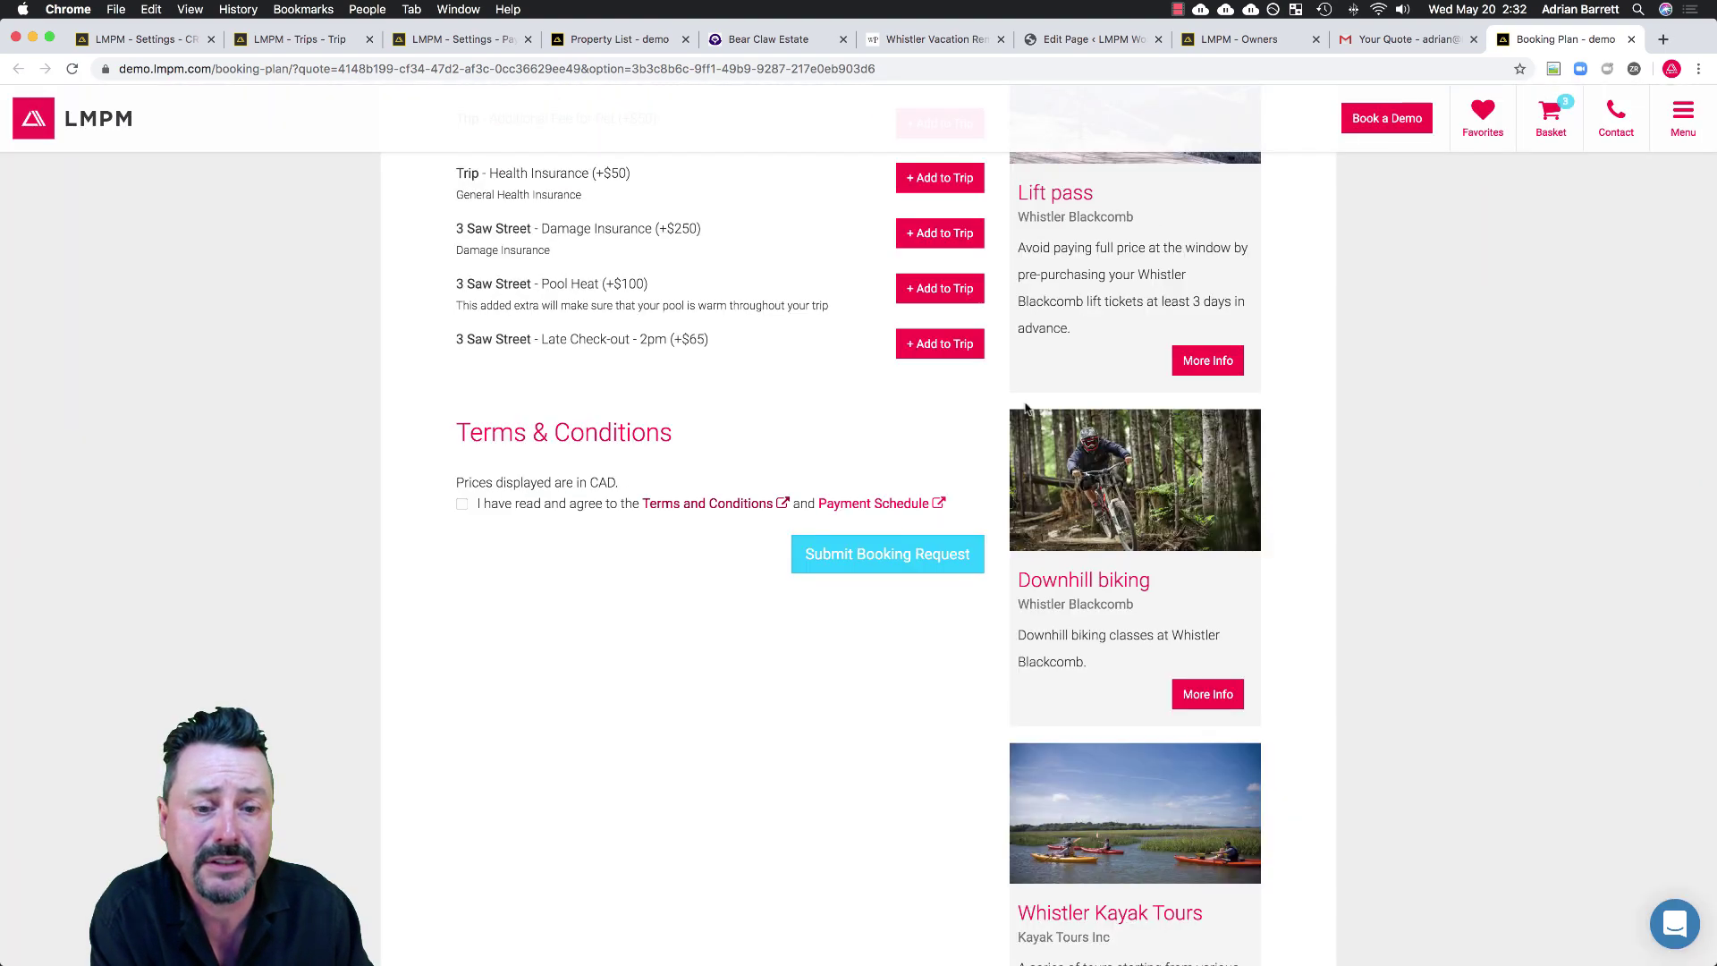
pyautogui.click(895, 504)
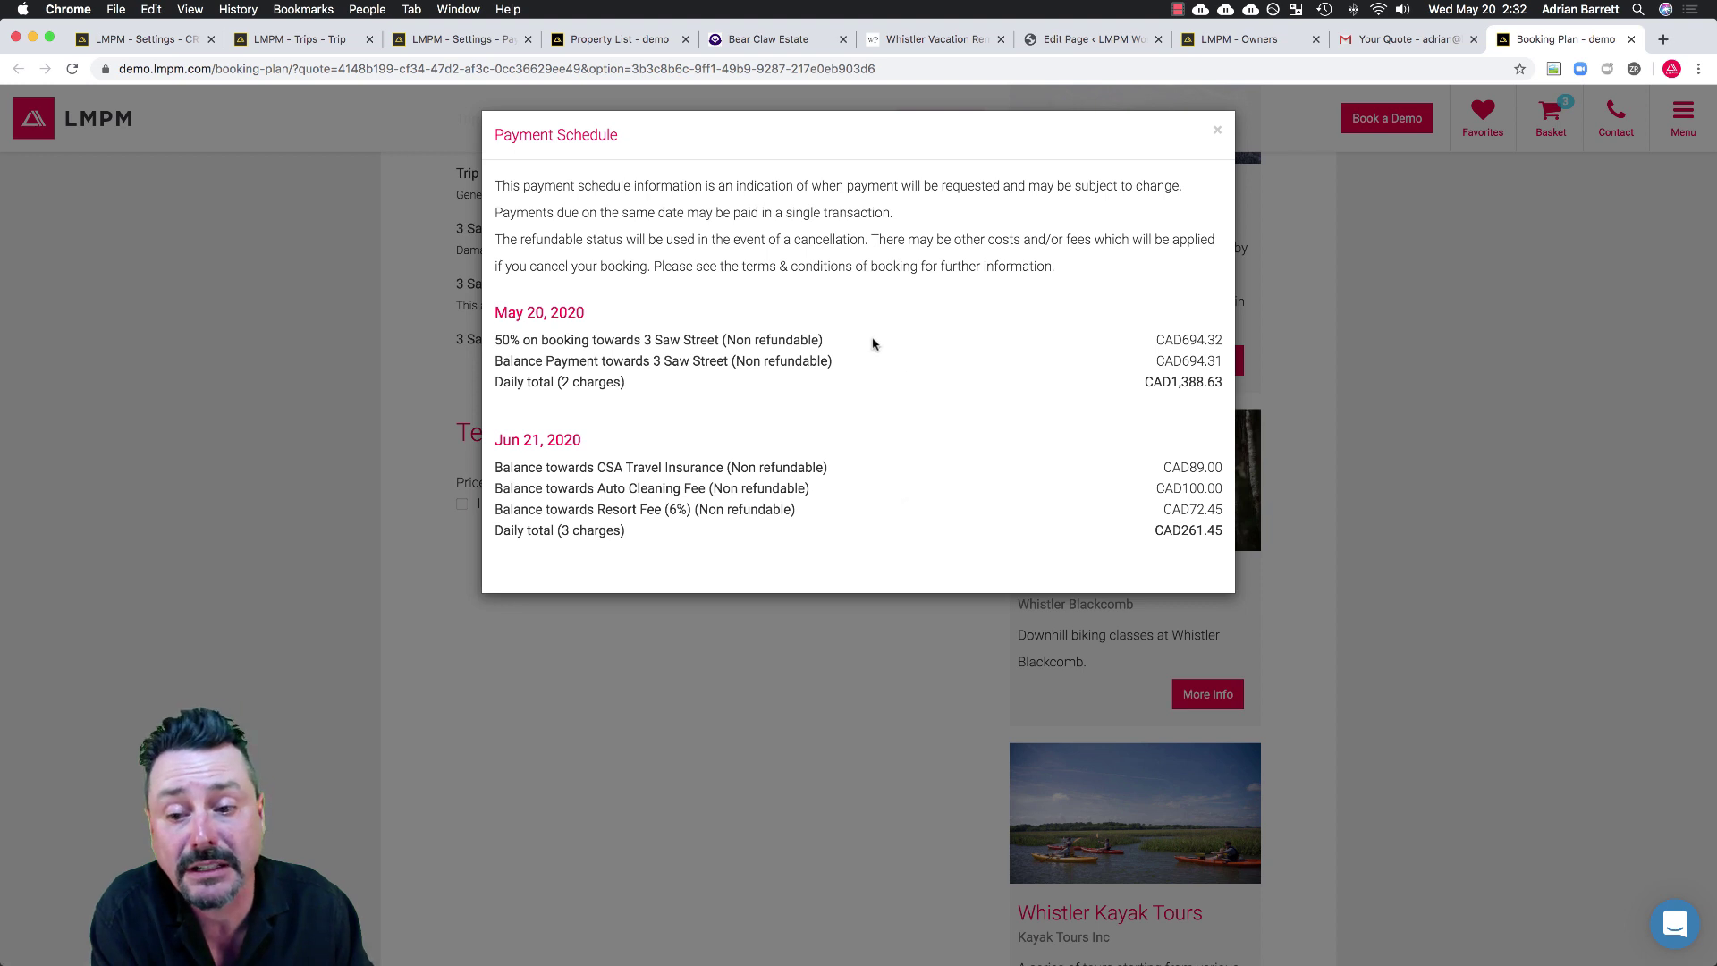
pyautogui.click(1218, 132)
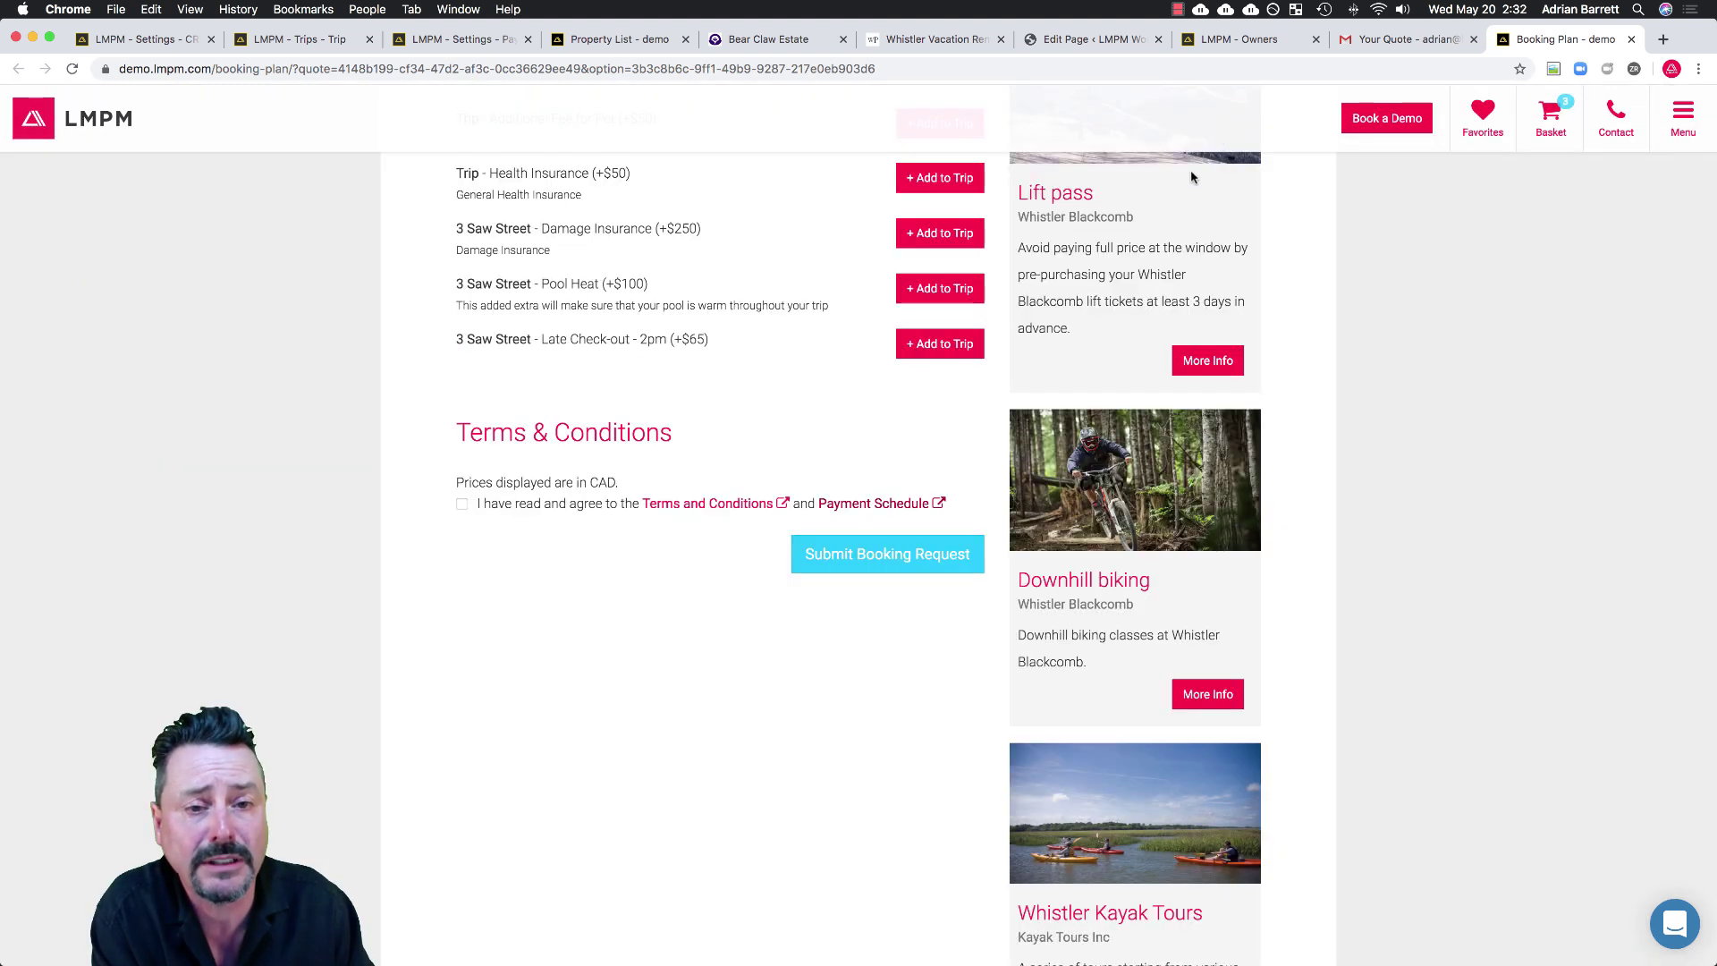
# Accept the terms and payment schedule, submit the booking request and review the booked items.
pyautogui.click(461, 504)
pyautogui.click(840, 549)
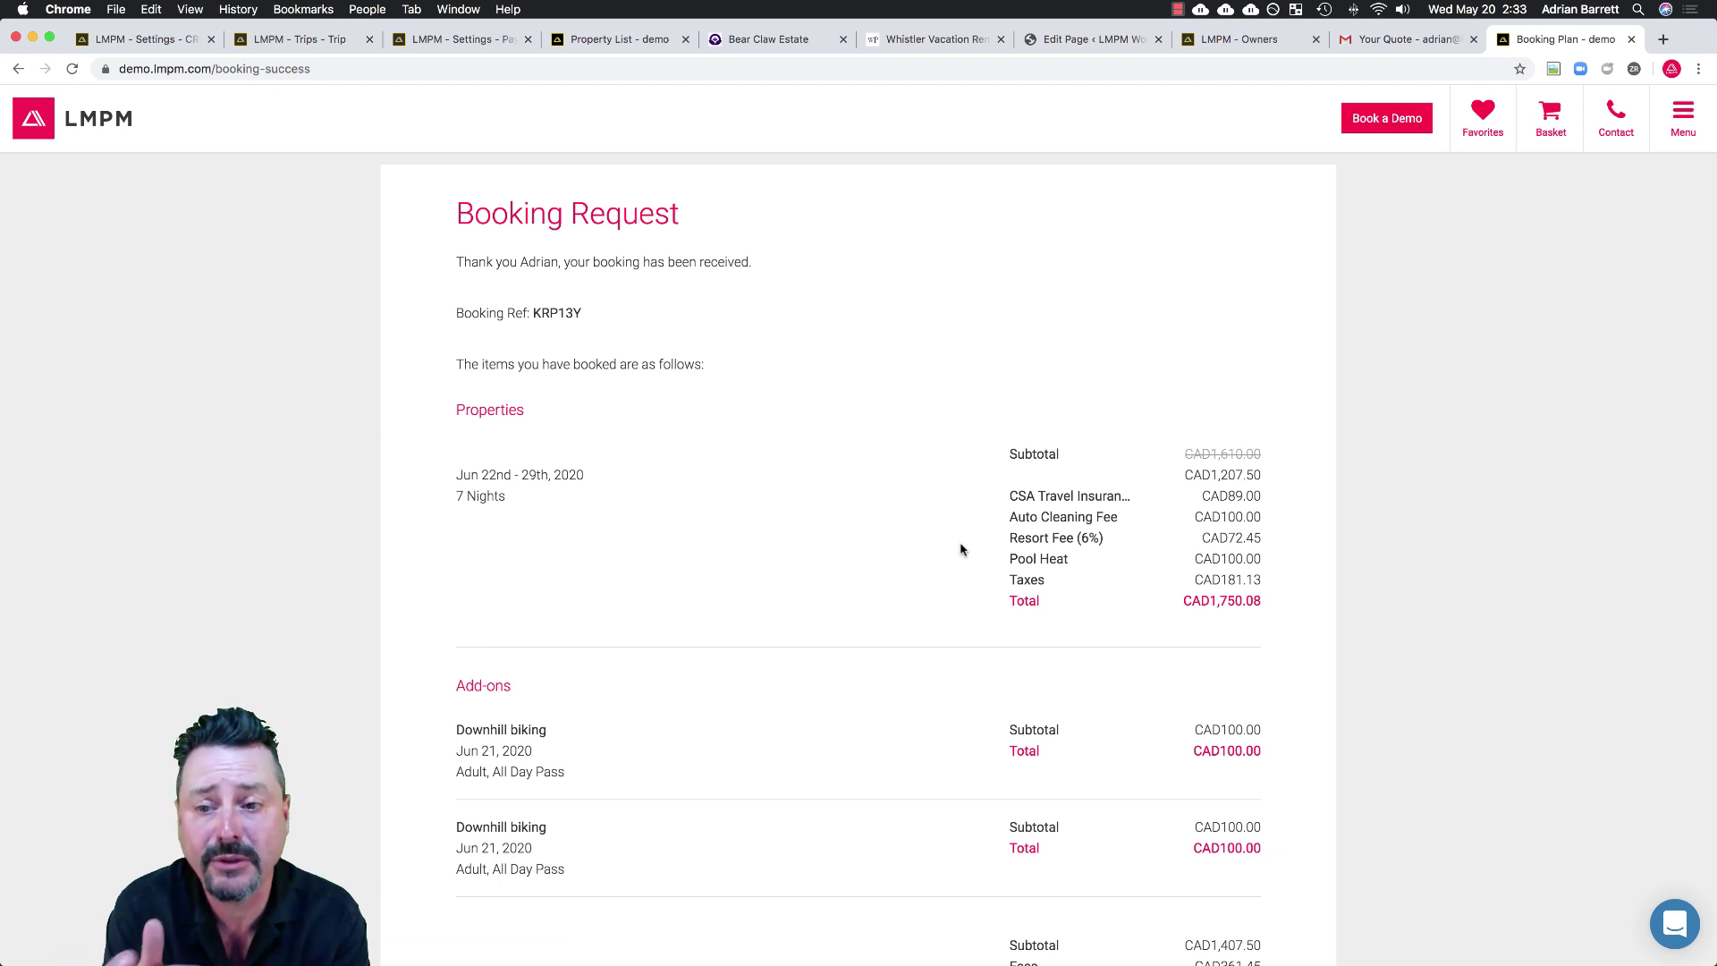
pyautogui.scroll(-6, 961, 549)
pyautogui.scroll(6, 961, 549)
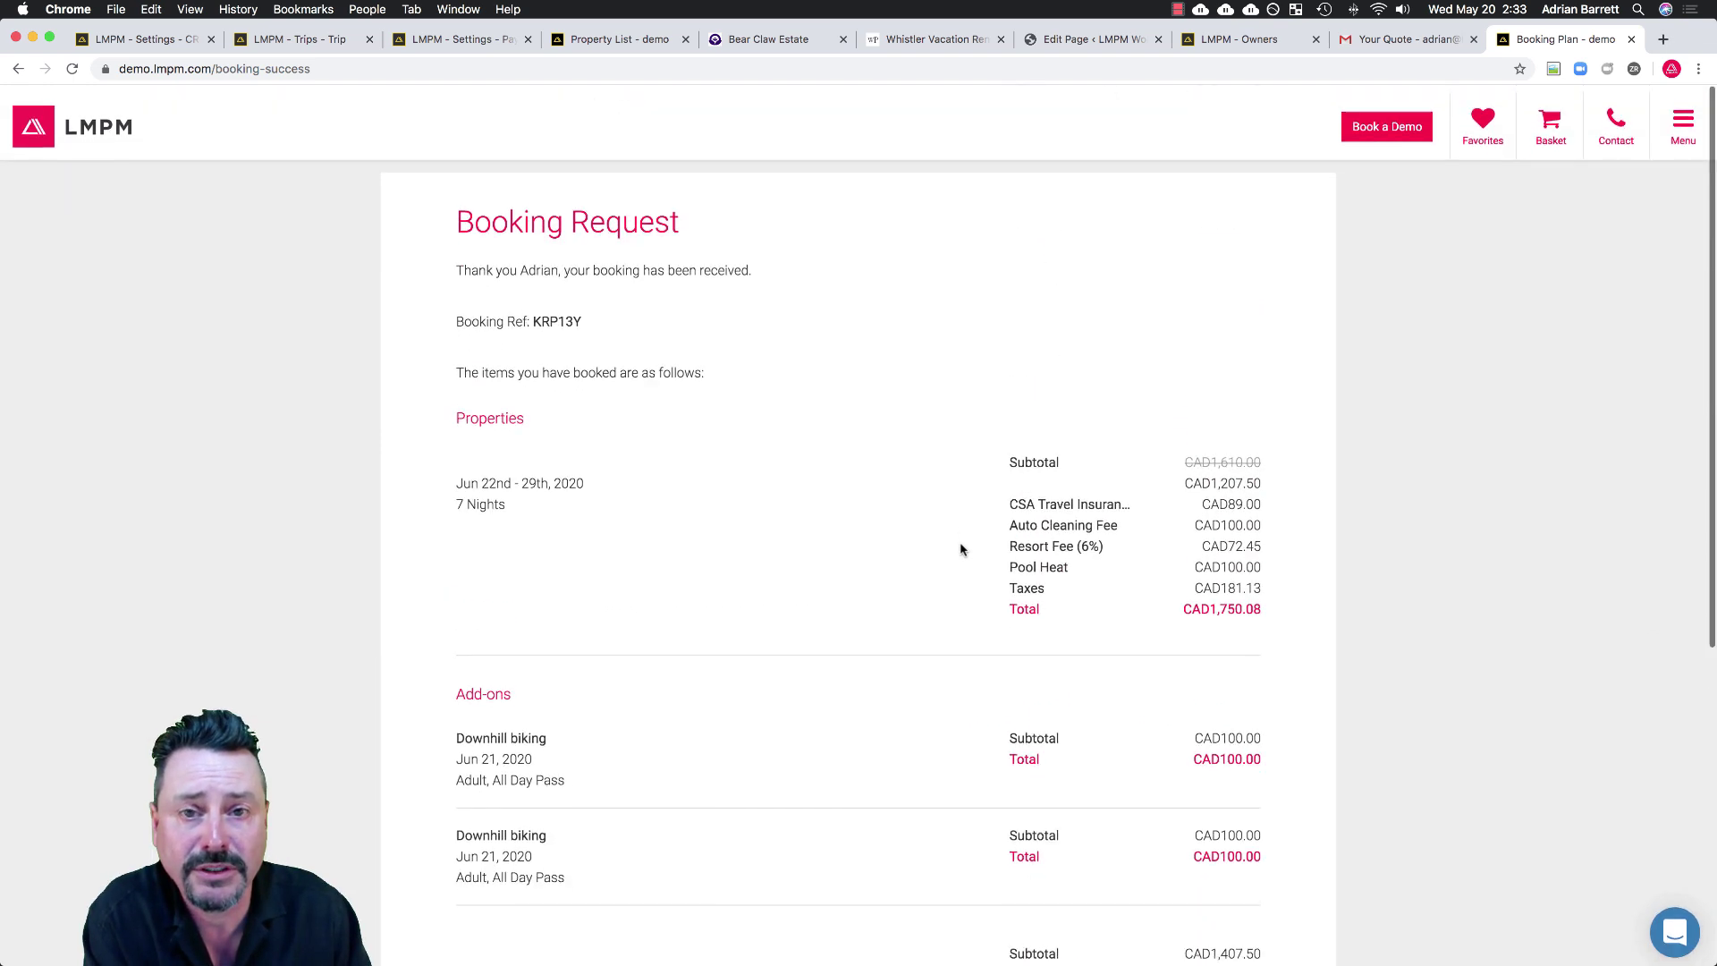
# Switch back to Gmail, examine the Your Trip Itinerary email for the new booking and return to the inbox.
pyautogui.click(1400, 41)
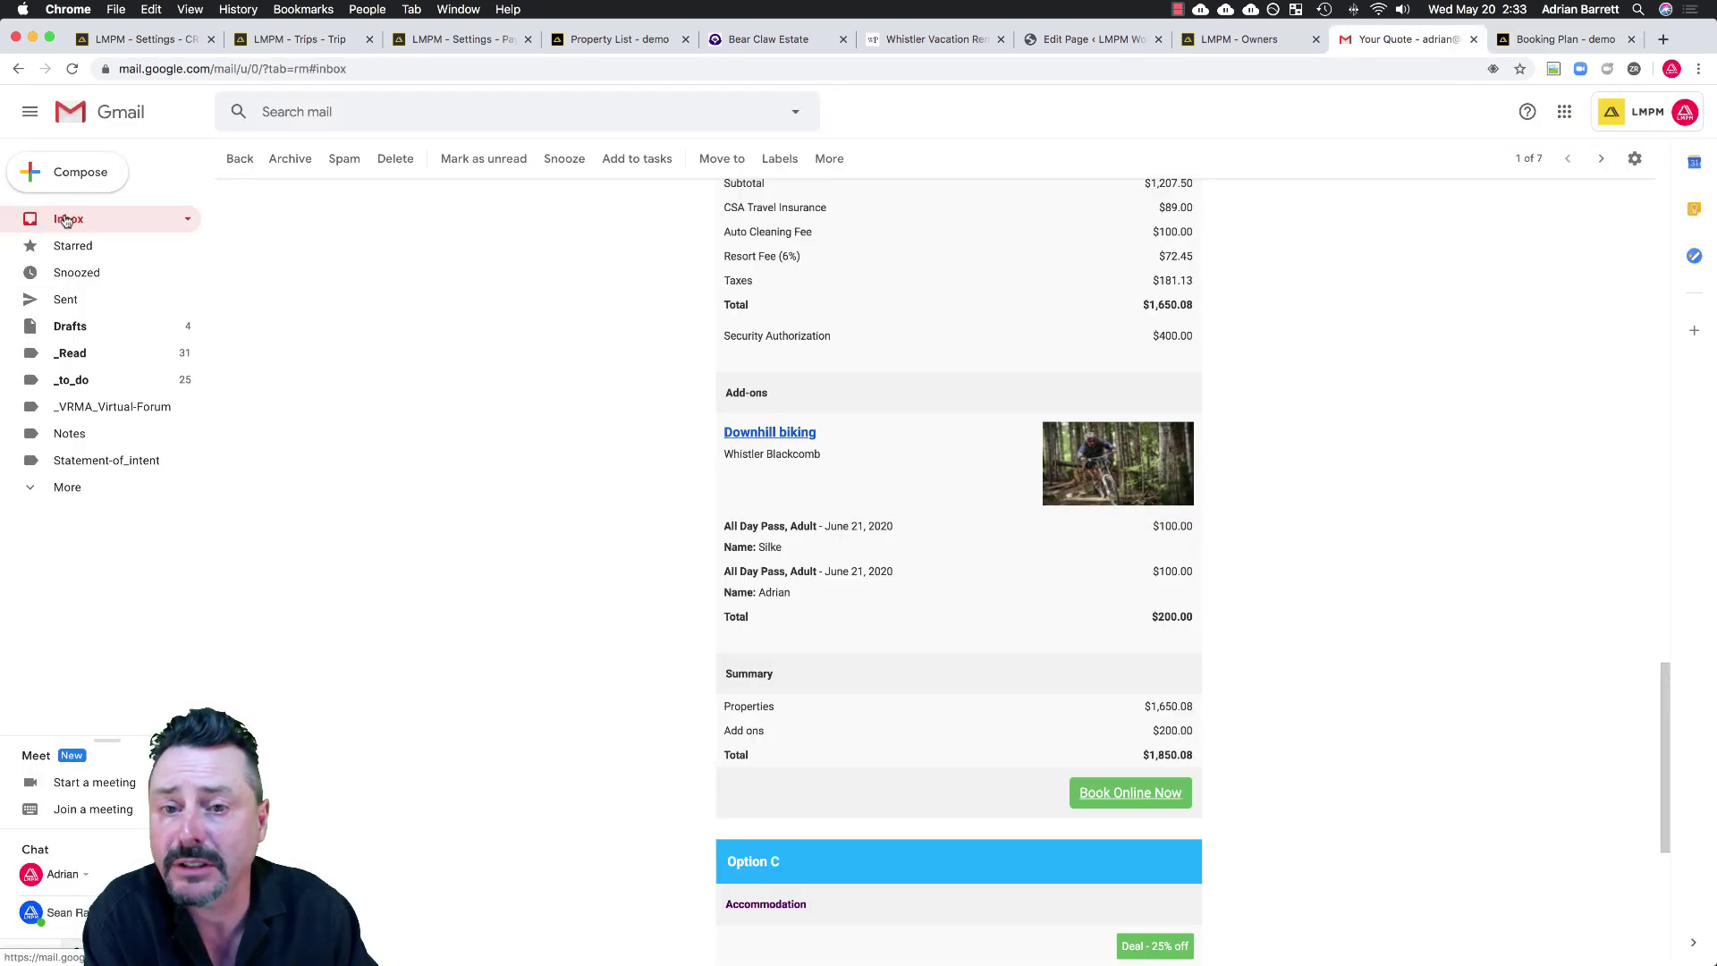
pyautogui.click(68, 220)
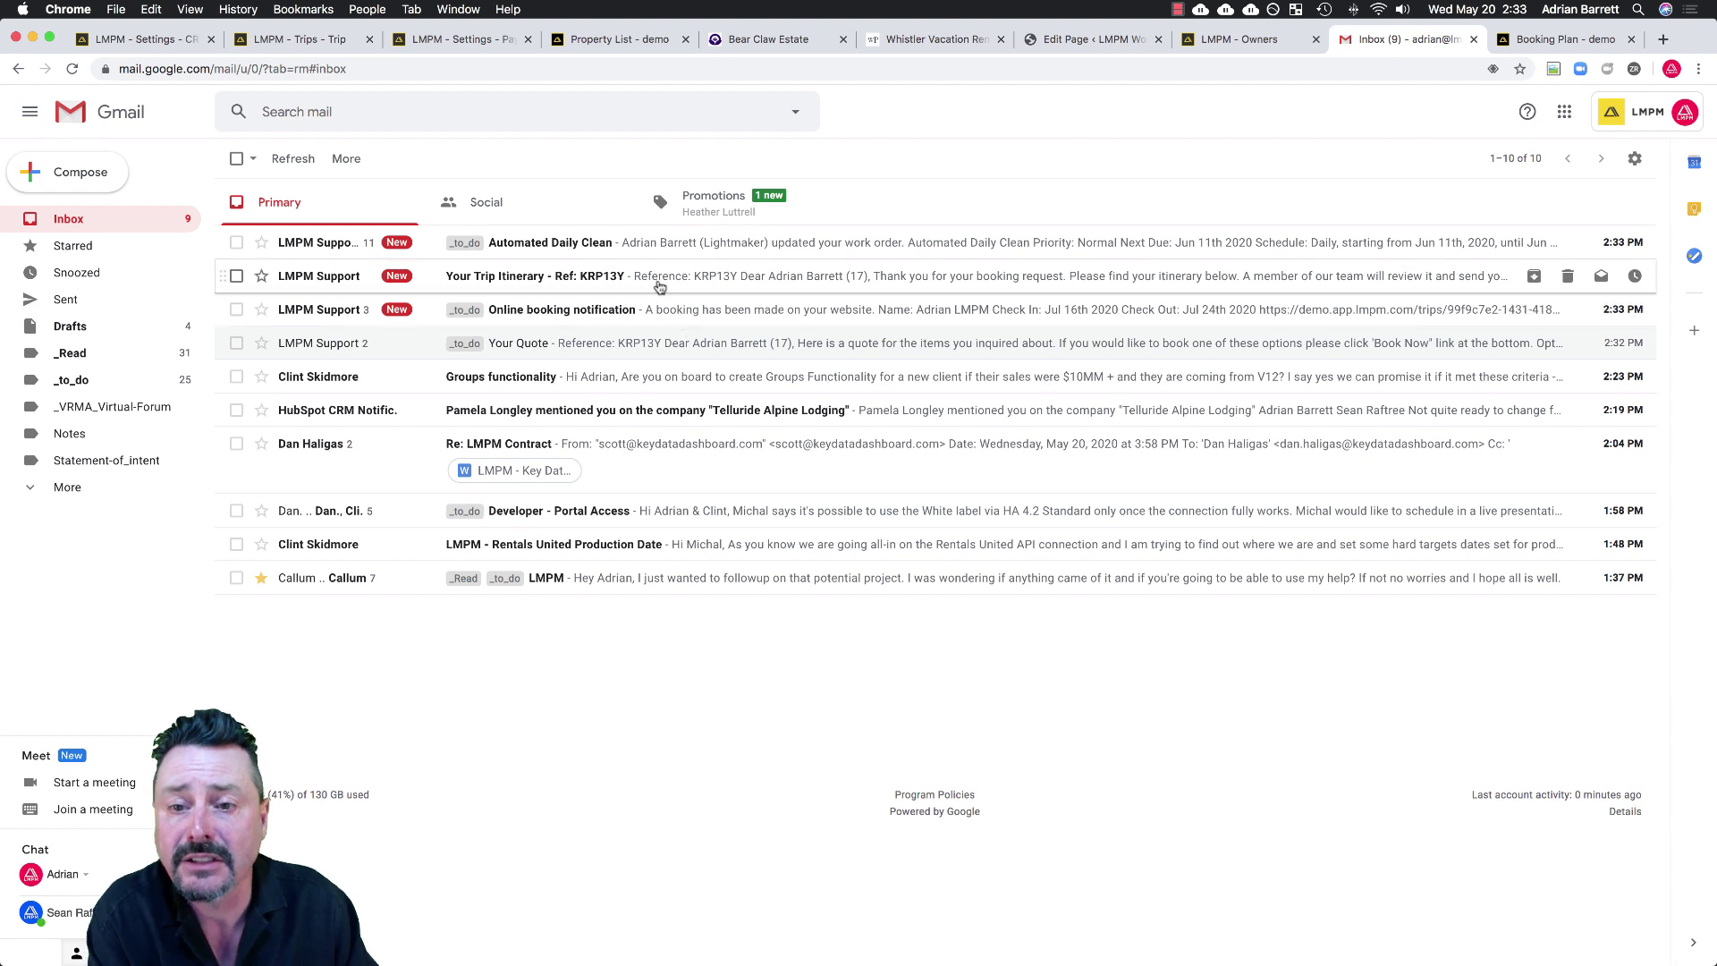
pyautogui.click(617, 286)
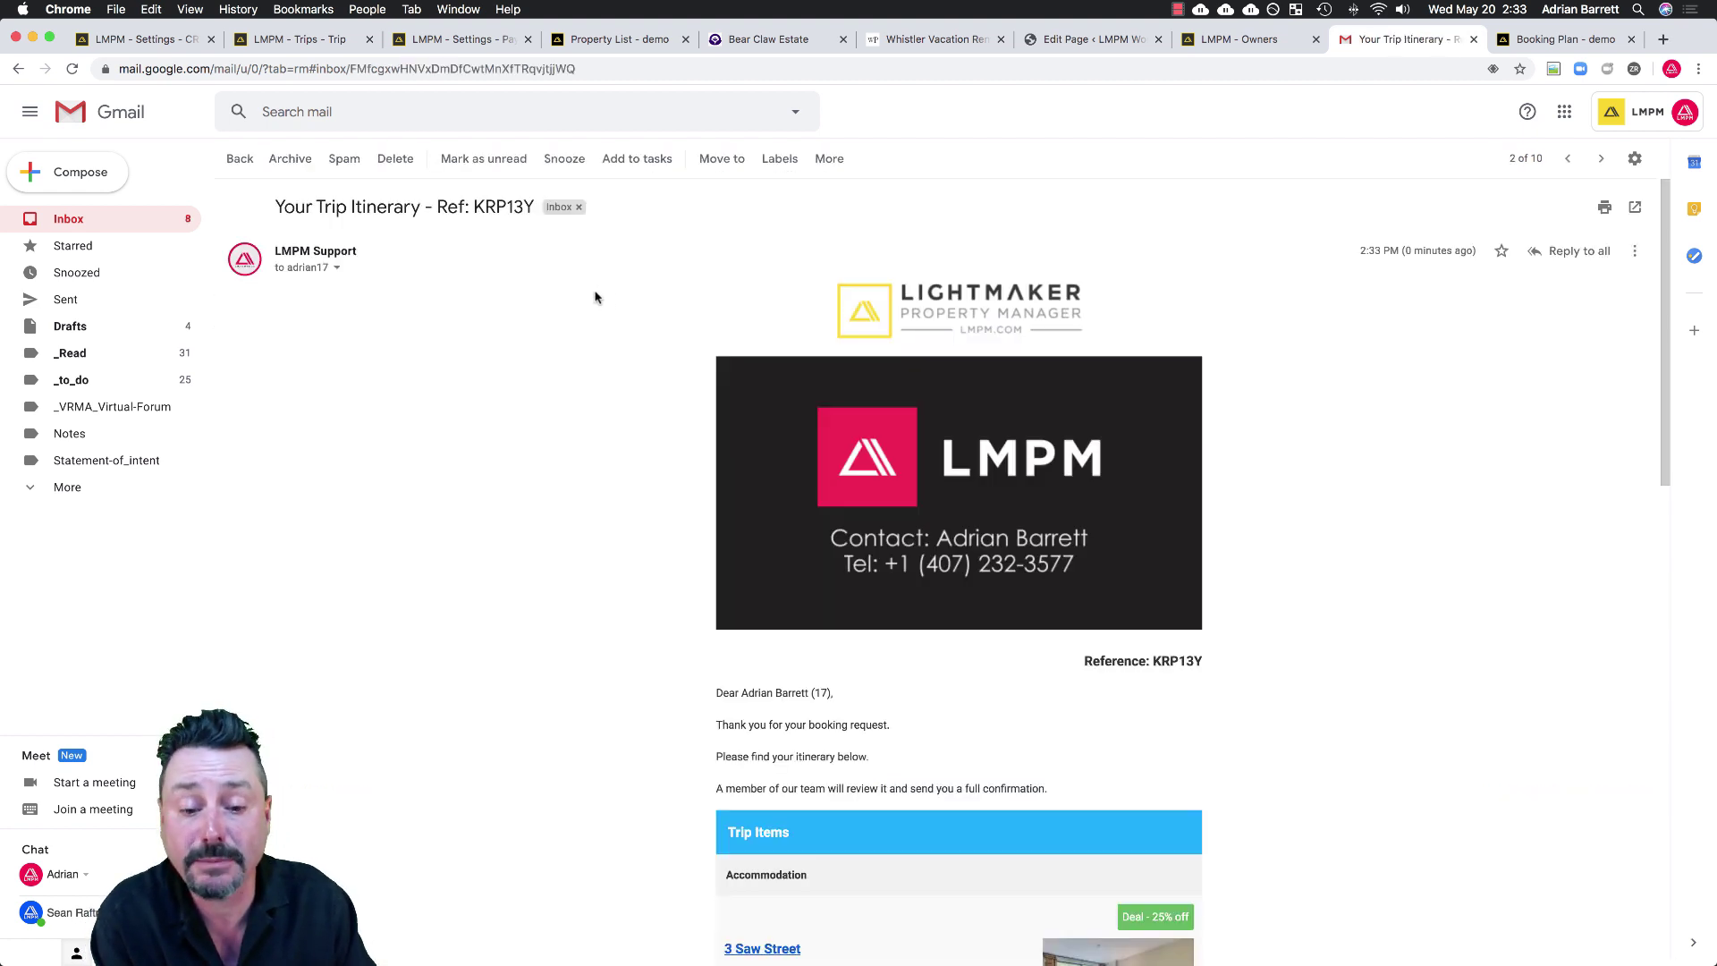
pyautogui.scroll(-4, 605, 455)
pyautogui.scroll(-10, 605, 455)
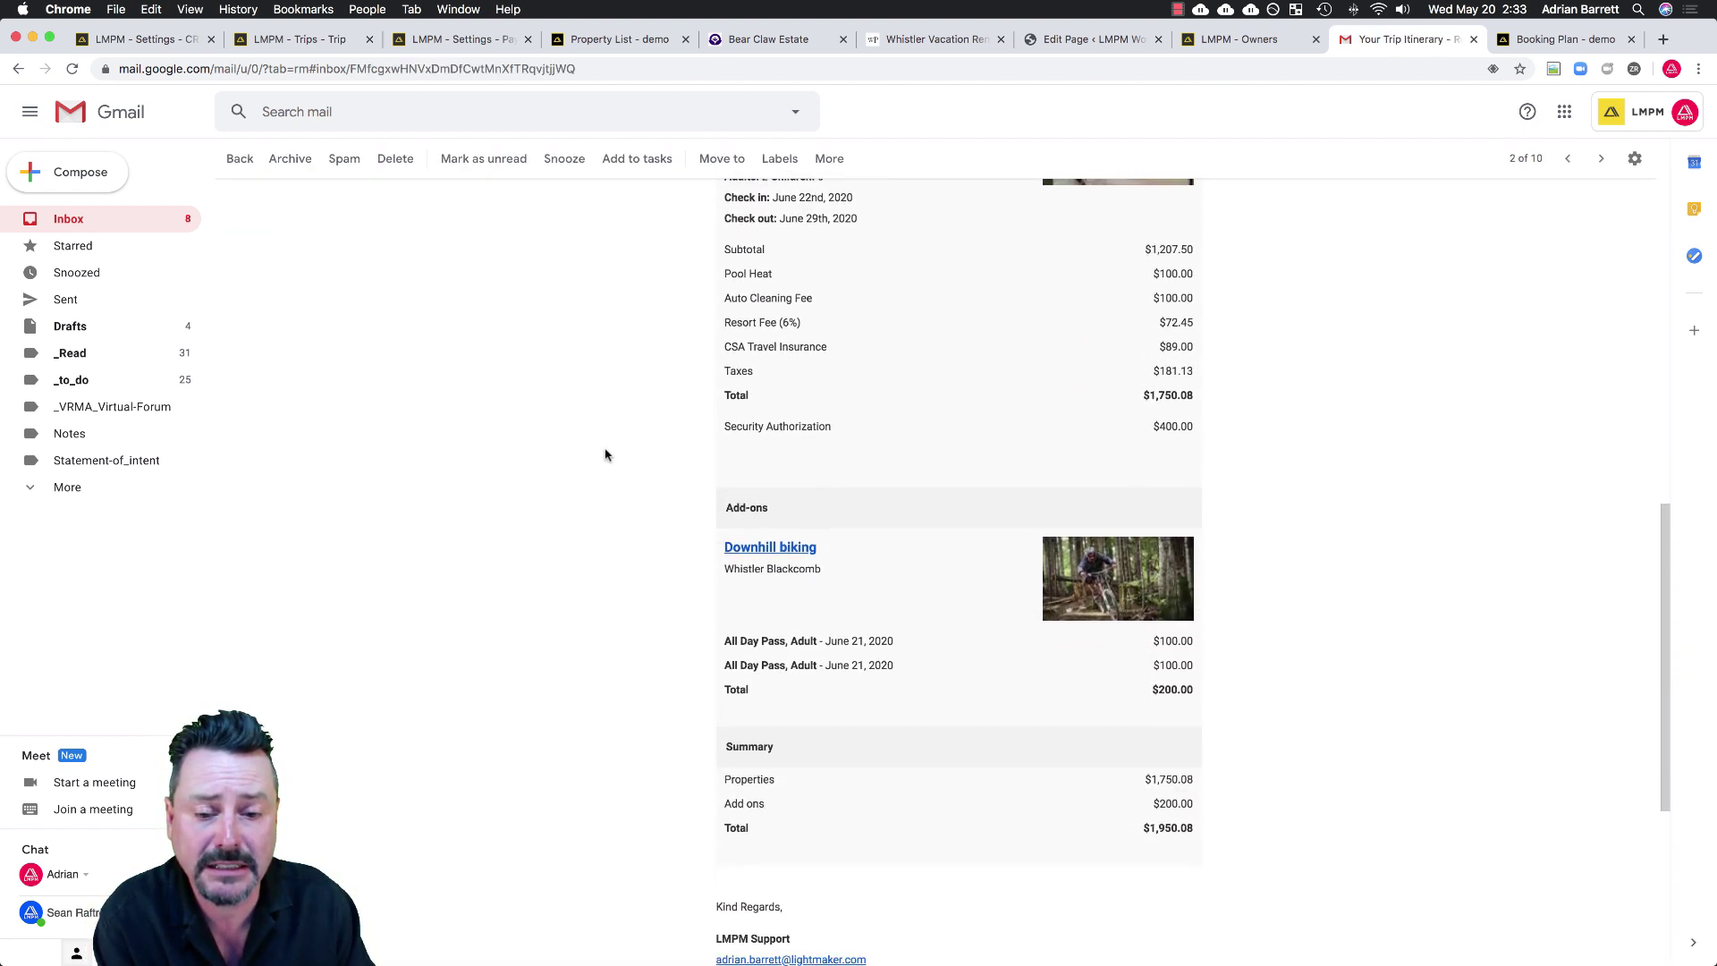
pyautogui.click(18, 68)
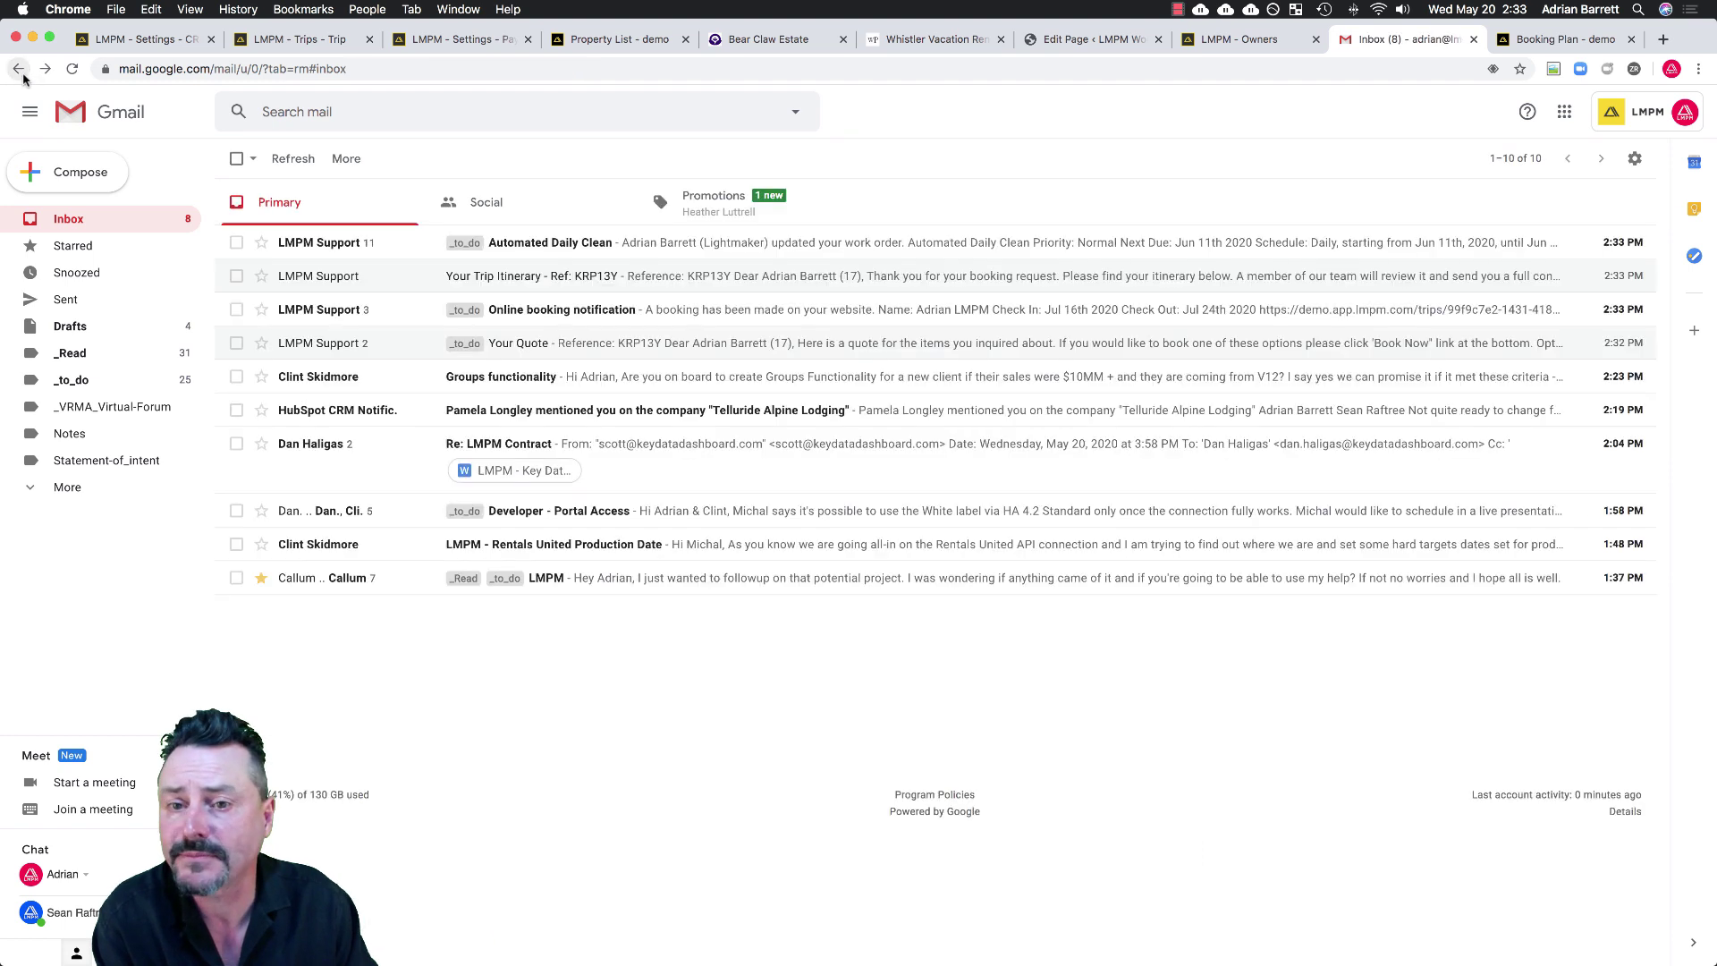
# Open the Automated Daily Clean email, follow its work order link and mark the Jun 11, 2020 housekeeping occurrence as Cleaned.
pyautogui.click(559, 255)
pyautogui.scroll(-3, 632, 605)
pyautogui.scroll(-5, 633, 609)
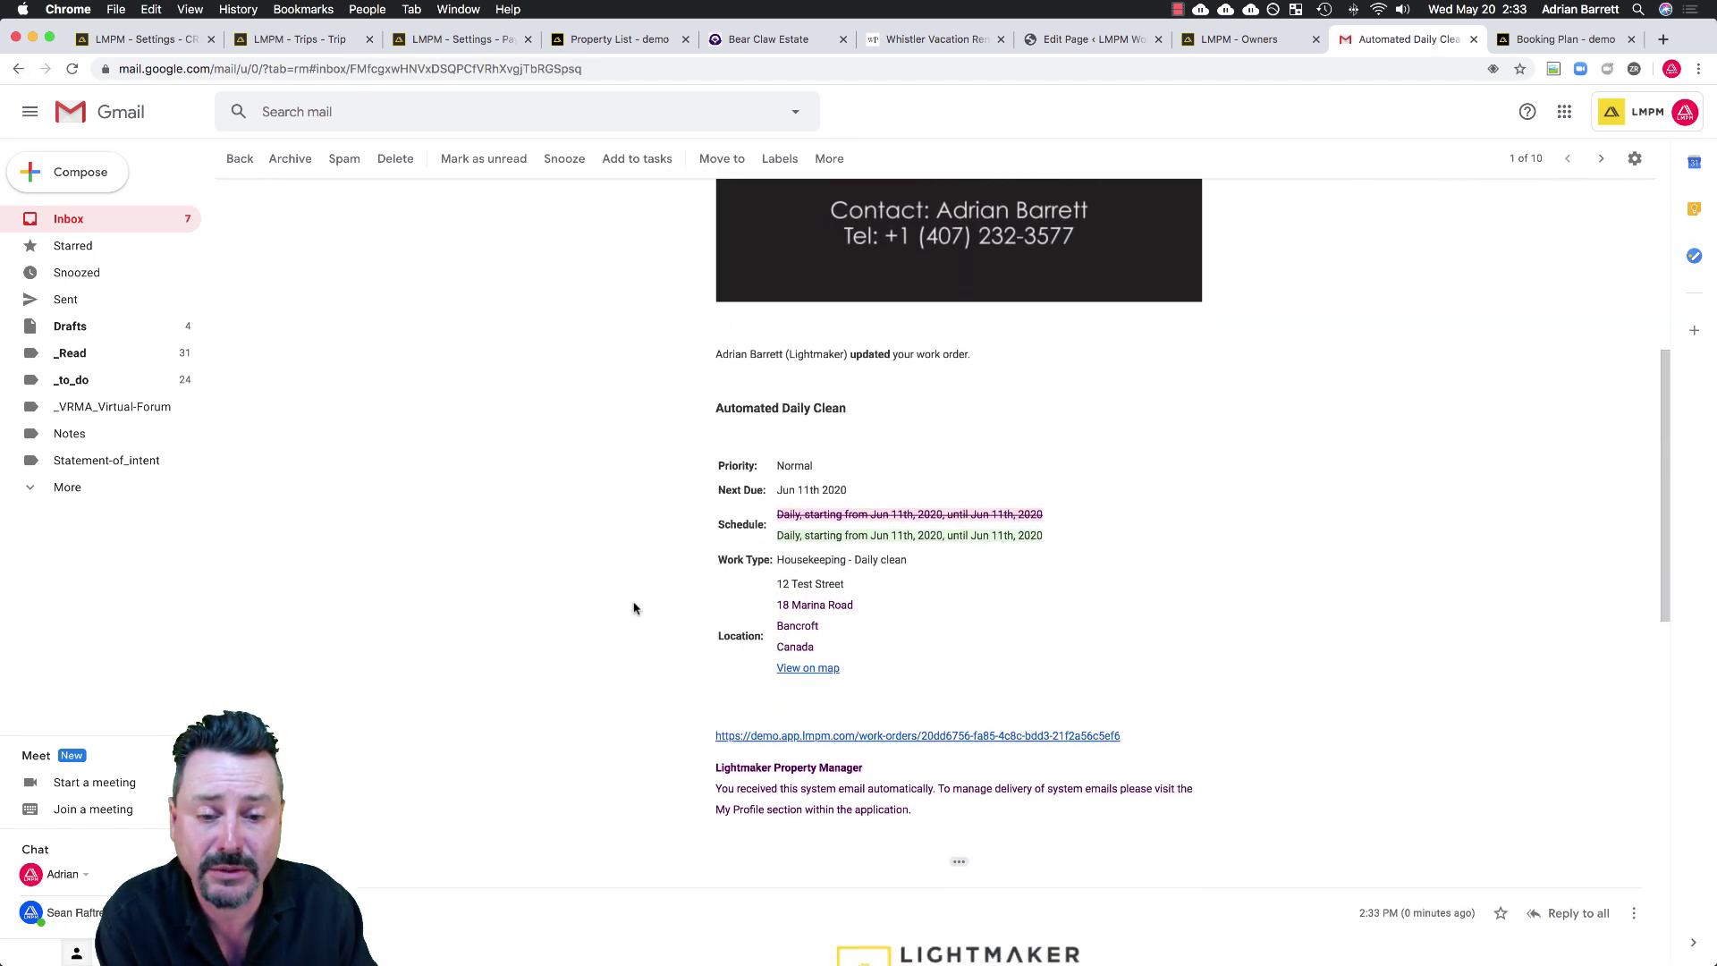
pyautogui.click(885, 602)
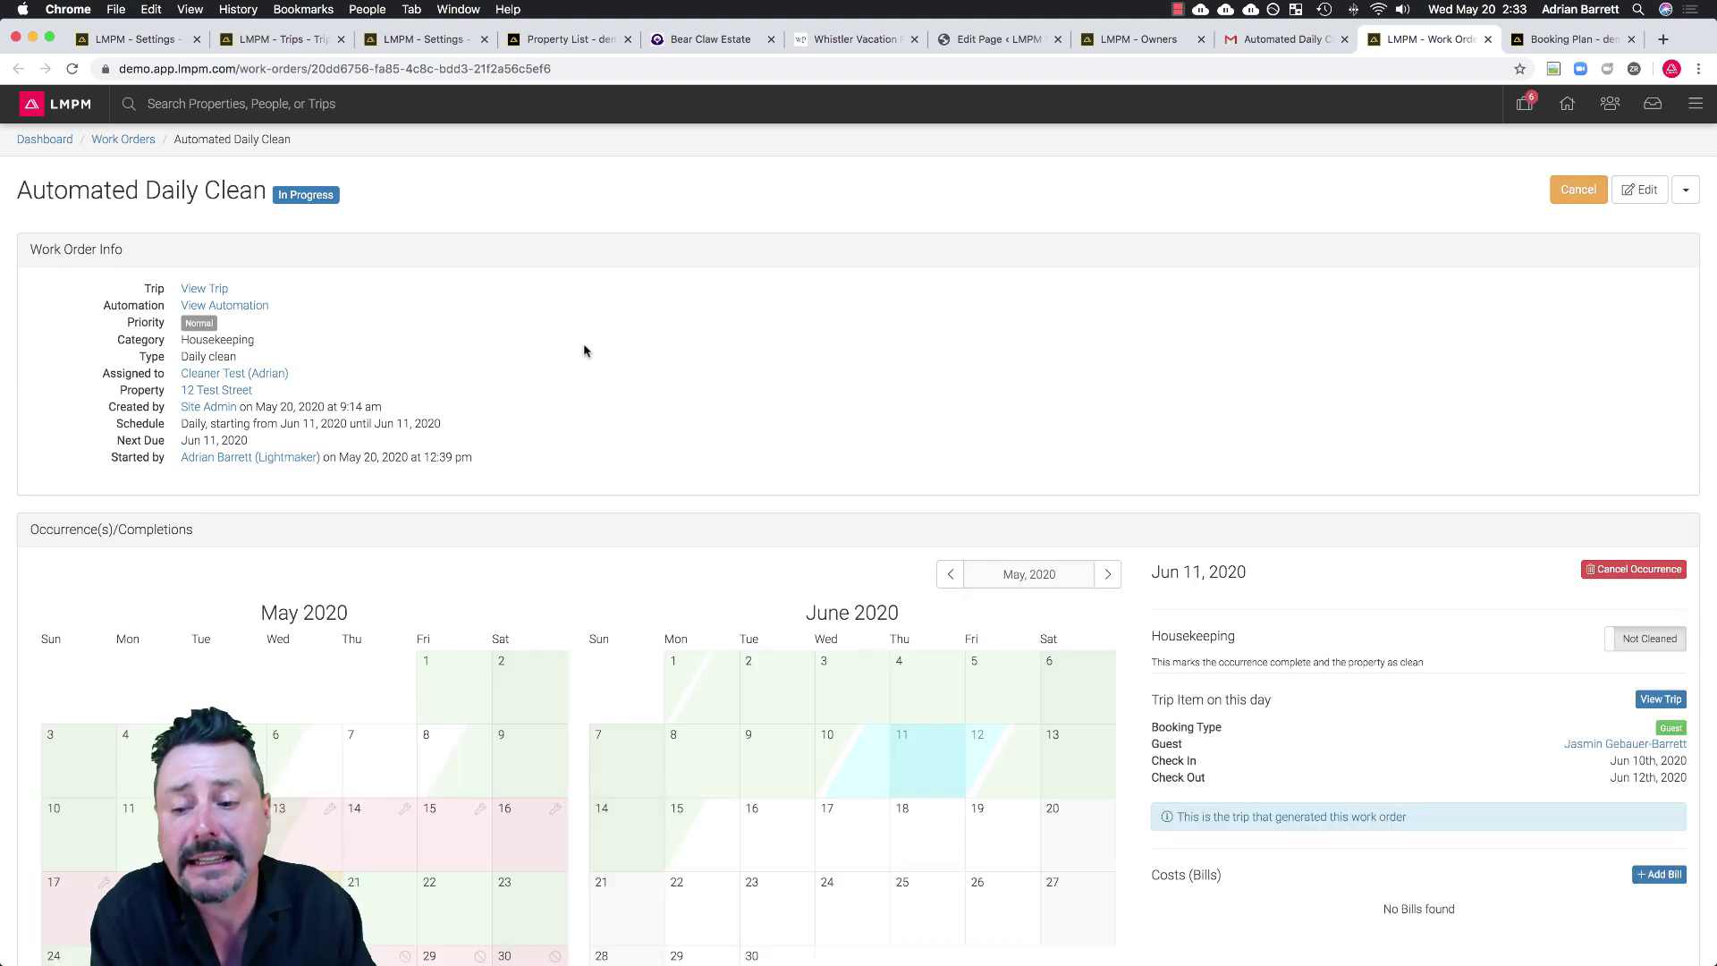
pyautogui.scroll(-3, 643, 351)
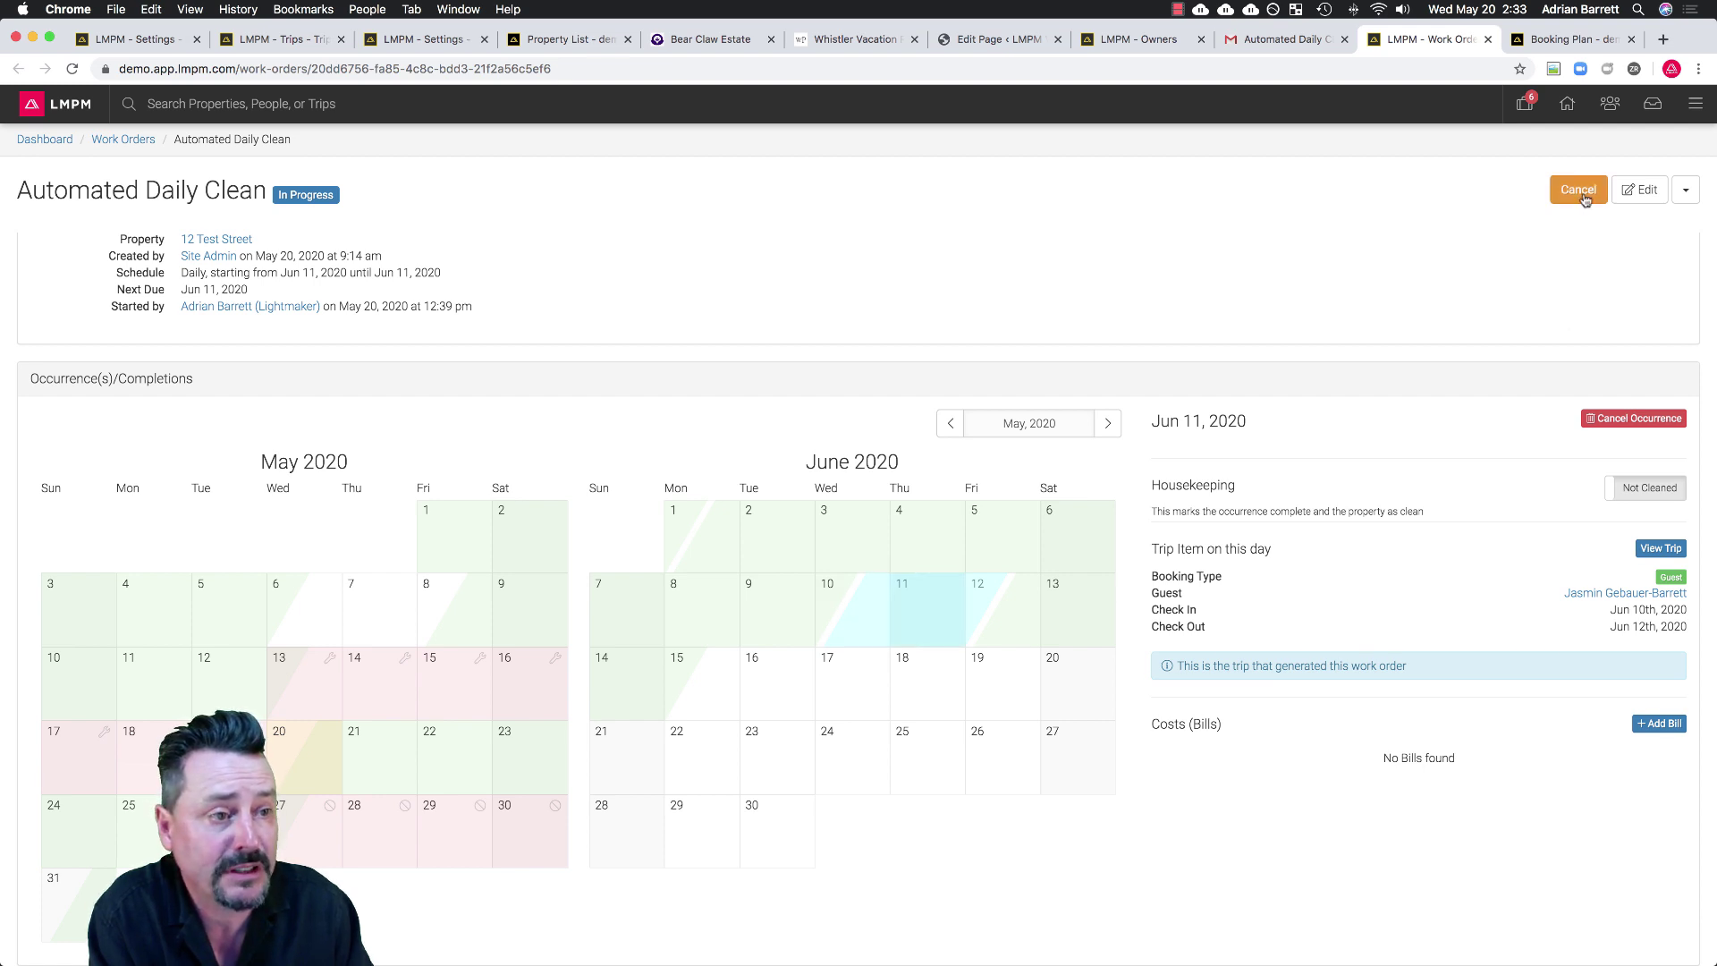
pyautogui.click(1652, 490)
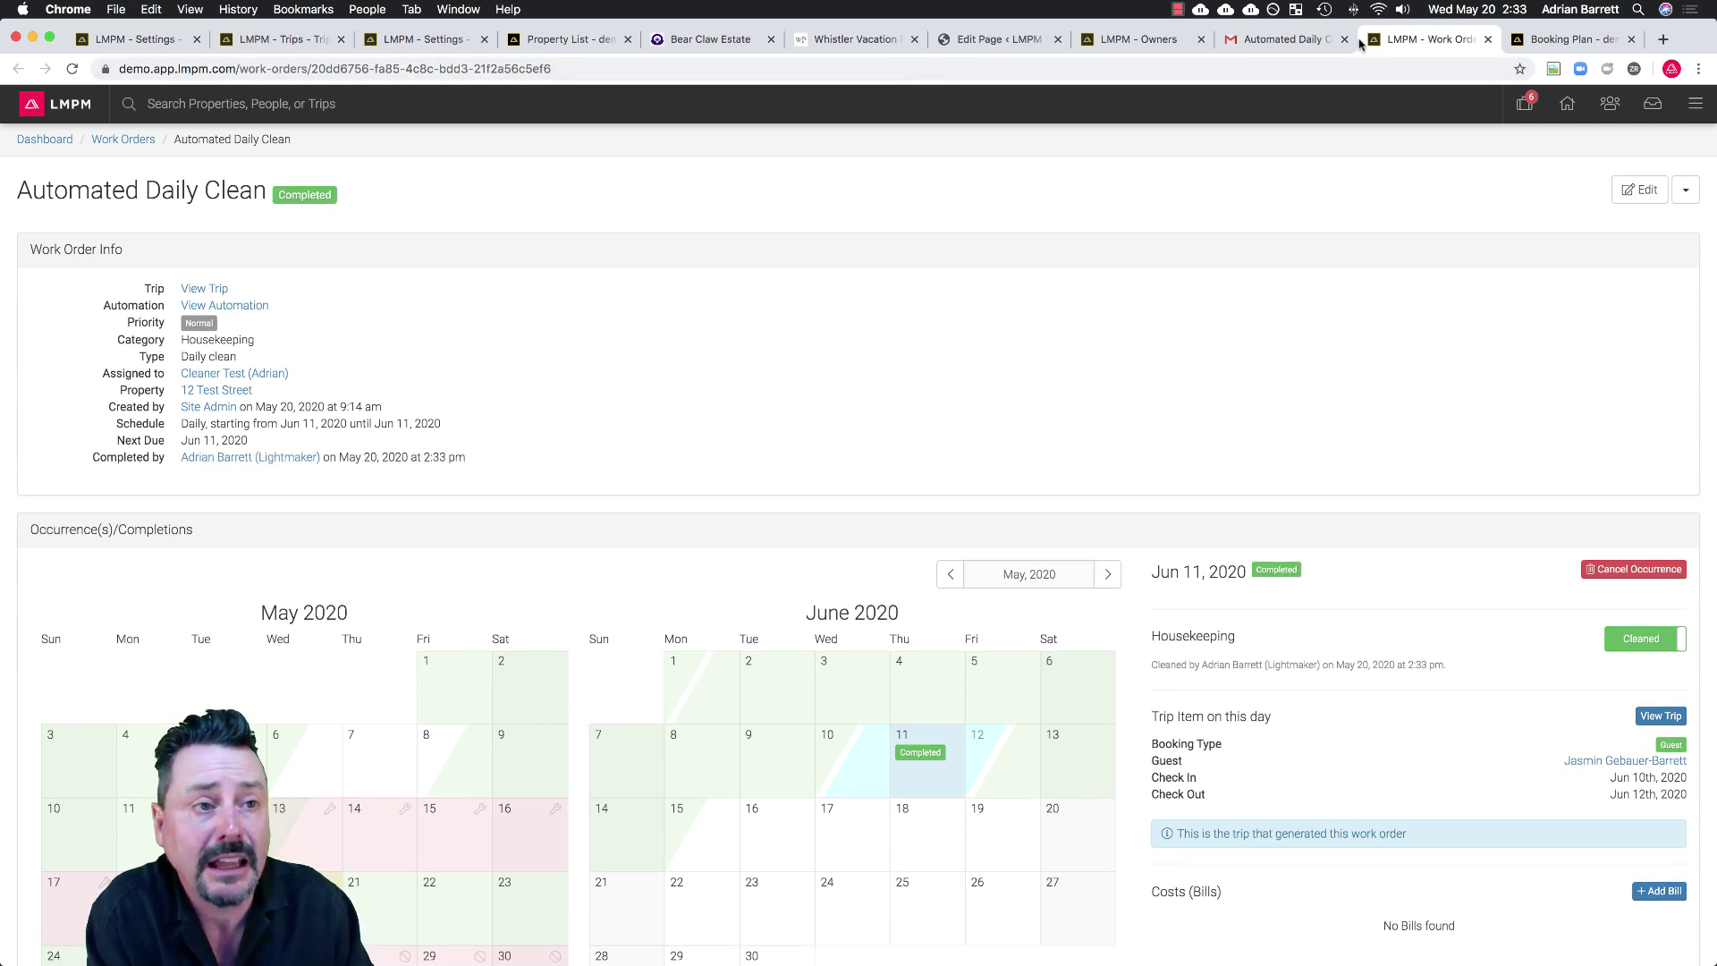
# Check the Gmail inbox again, switch back to the LMPM trip and view the full list of trips.
pyautogui.click(1291, 40)
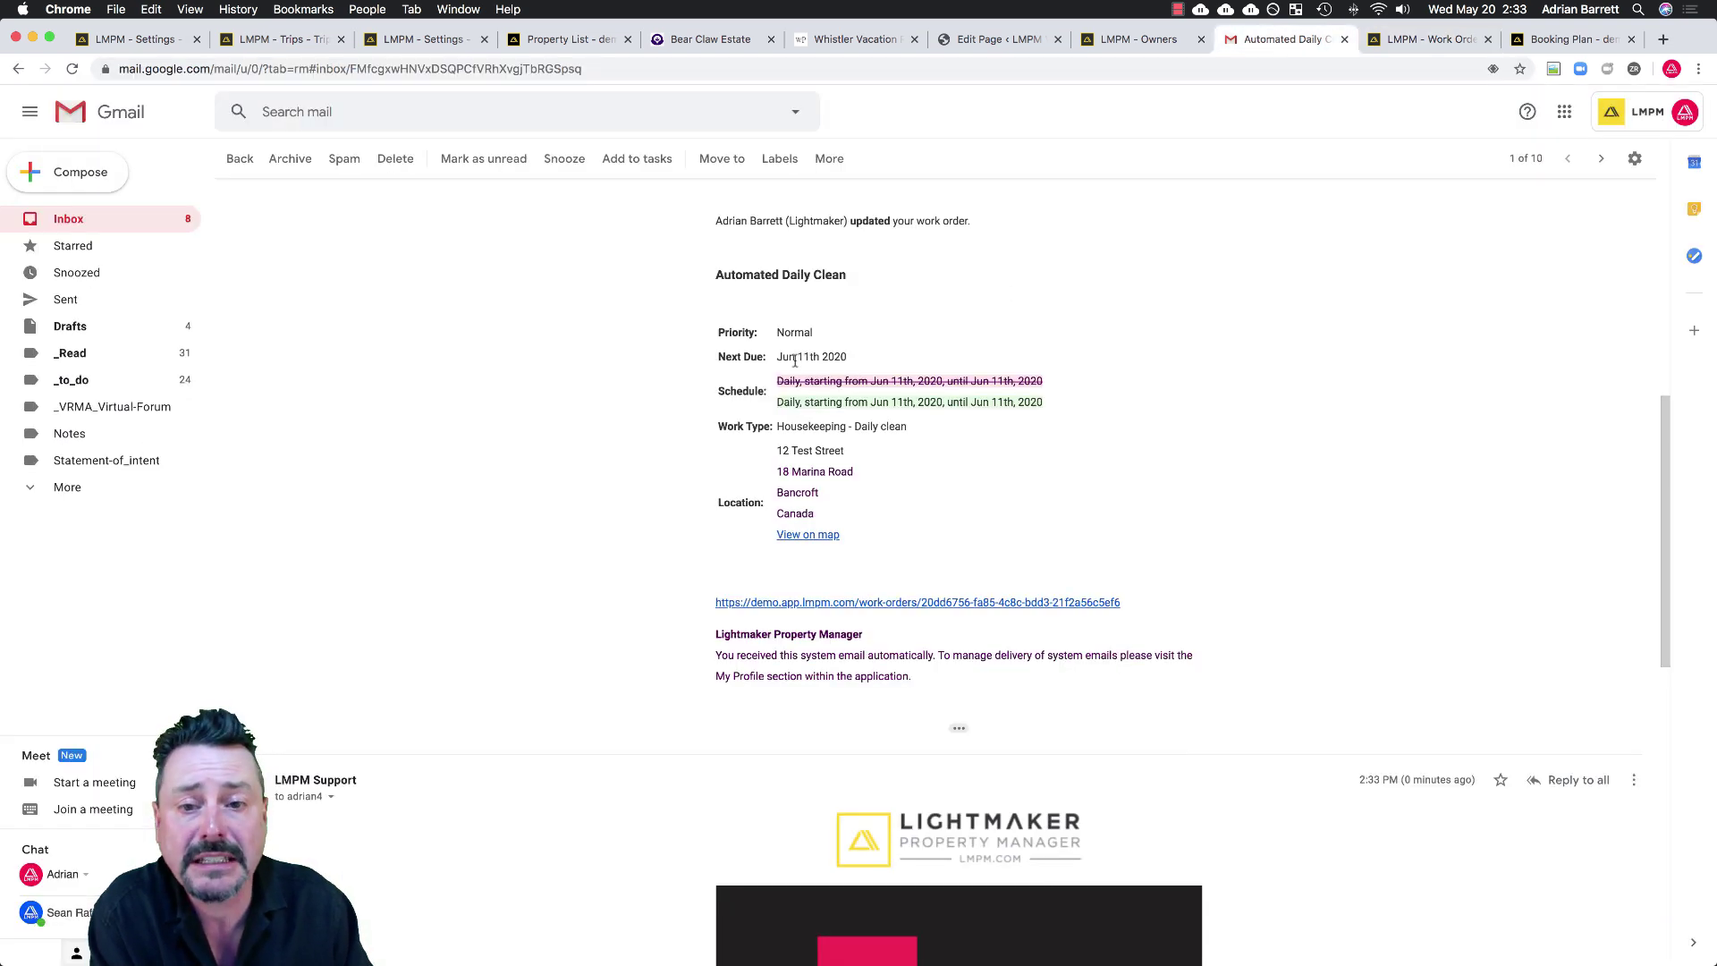
pyautogui.click(51, 220)
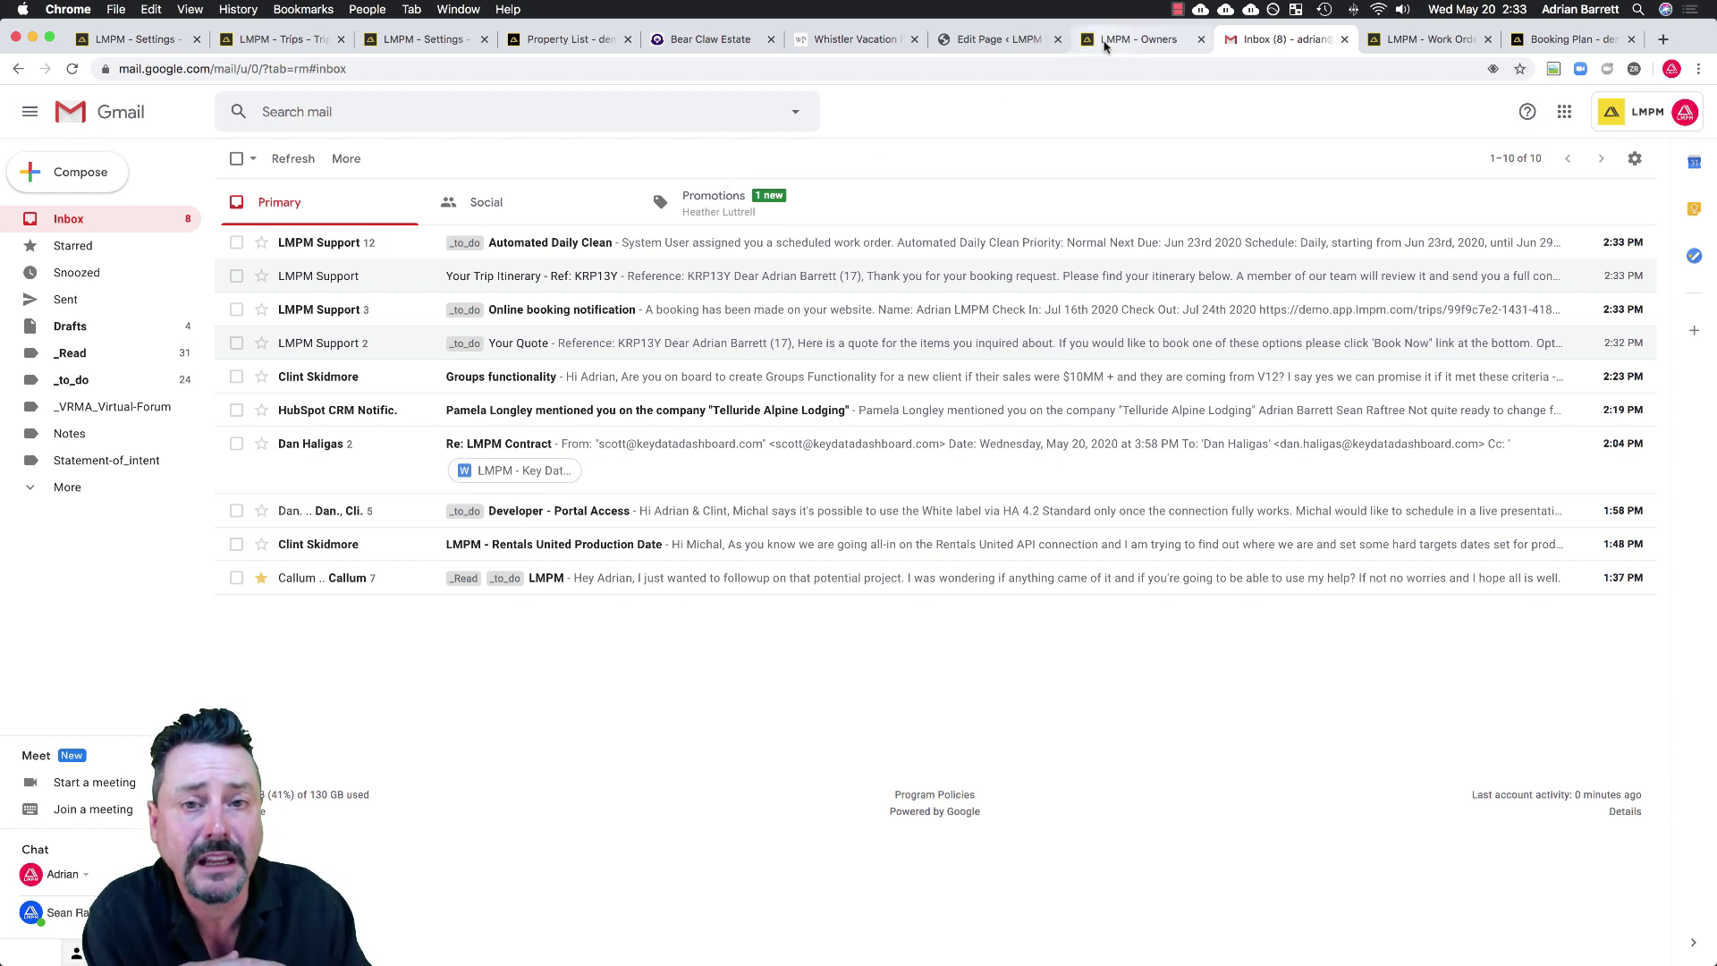
pyautogui.click(282, 39)
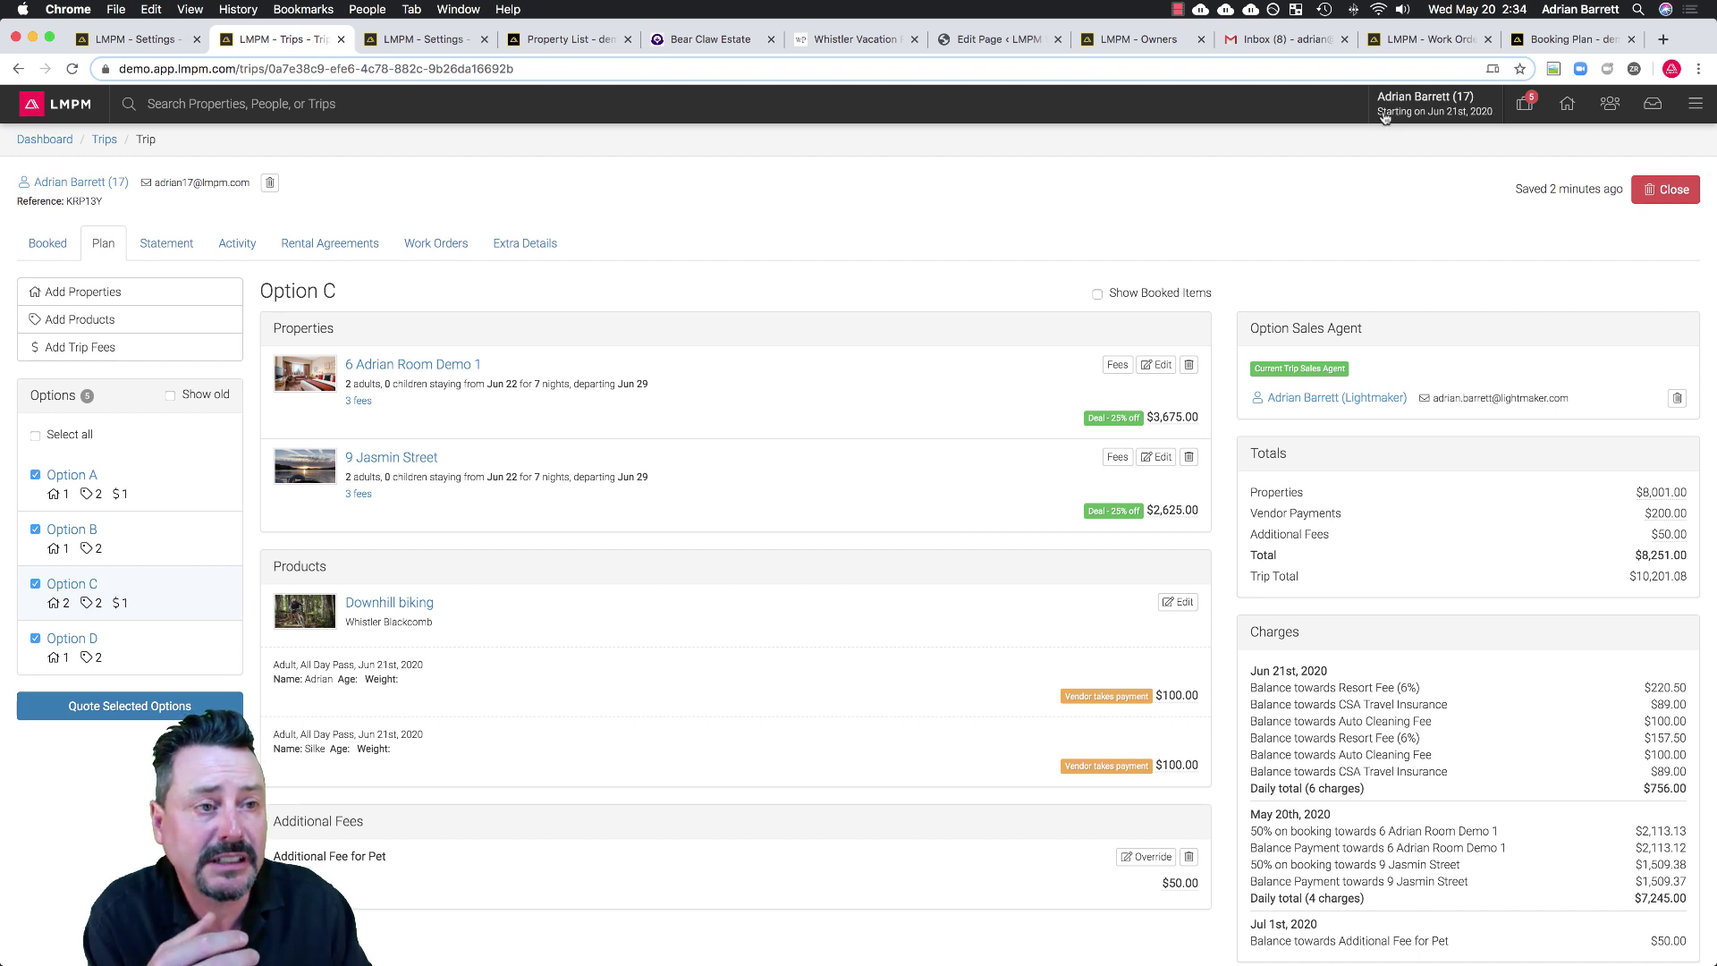
pyautogui.click(1526, 106)
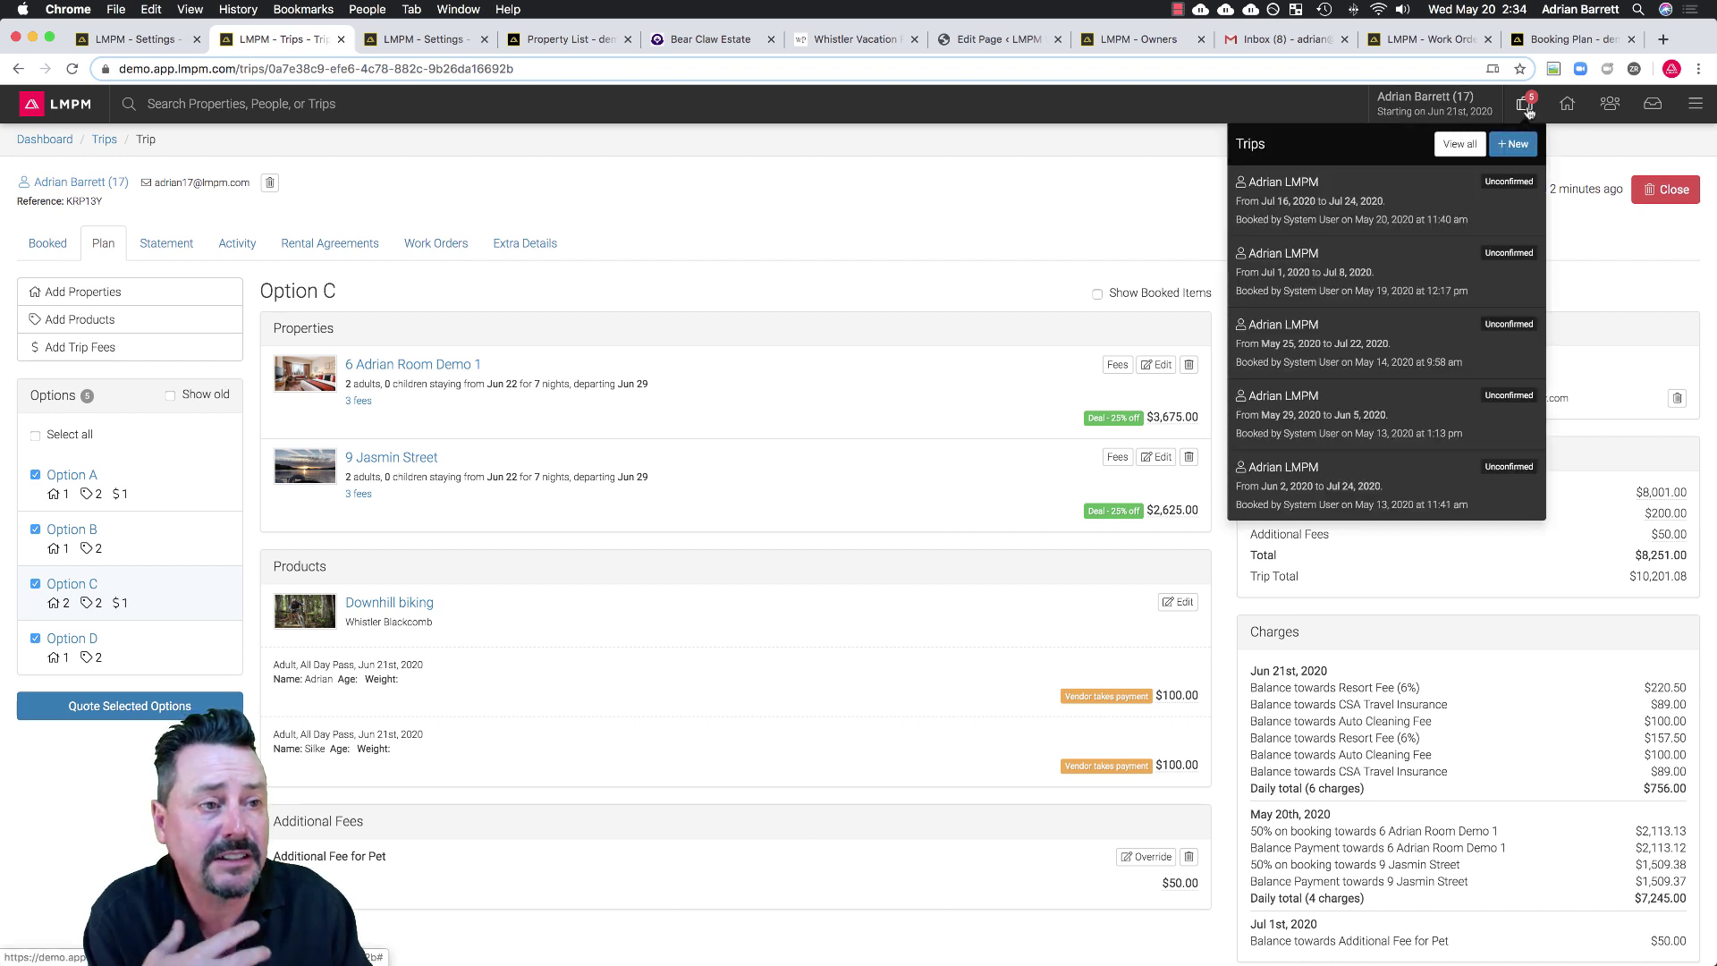
pyautogui.click(1460, 146)
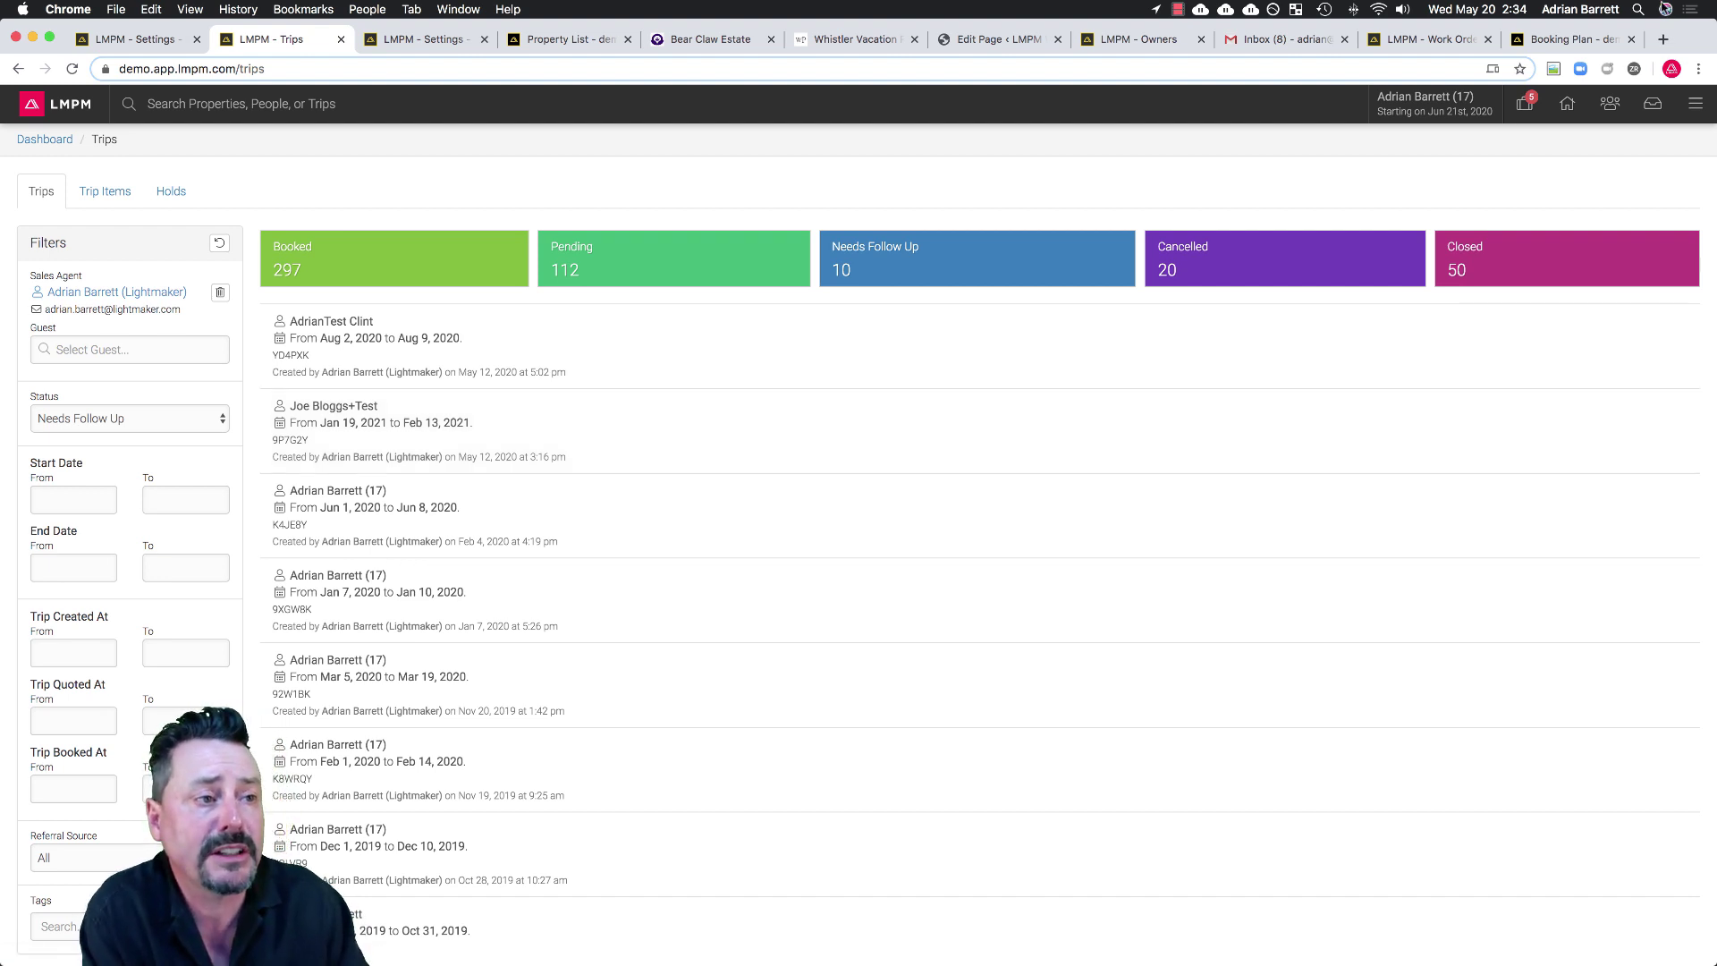
# Open Accounts and examine several Journal Entries, including Accounts Payable Owner and Advanced Deposits, closing each one after viewing.
pyautogui.click(1692, 105)
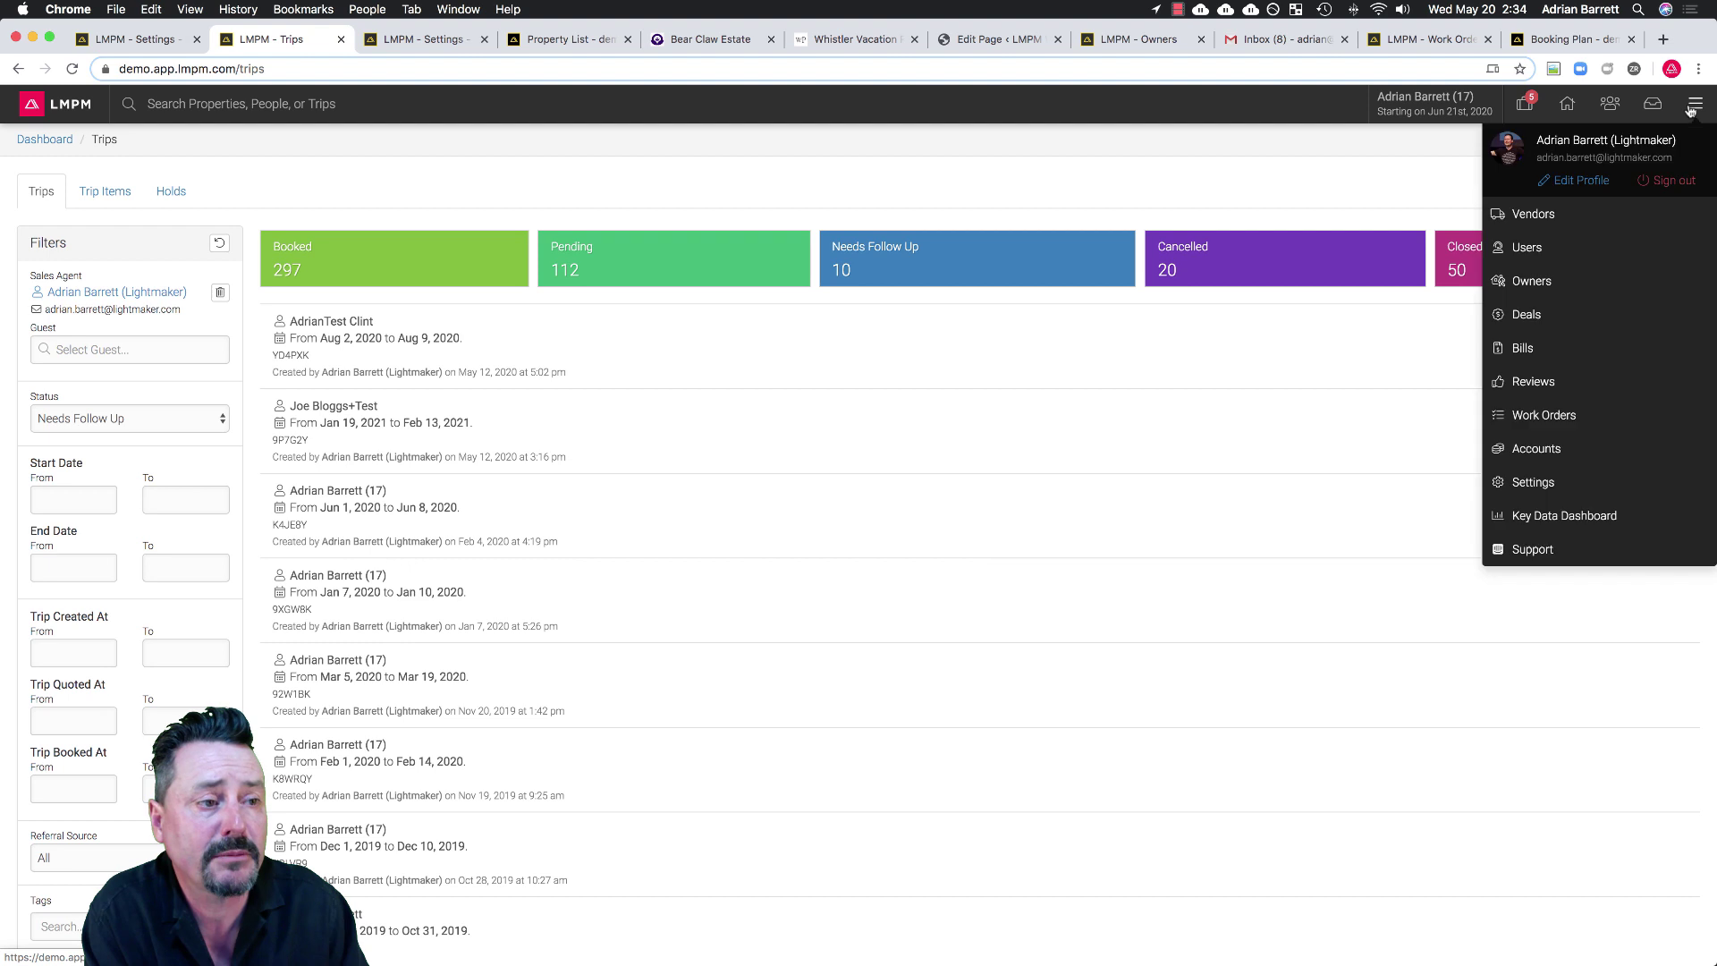
pyautogui.click(1566, 455)
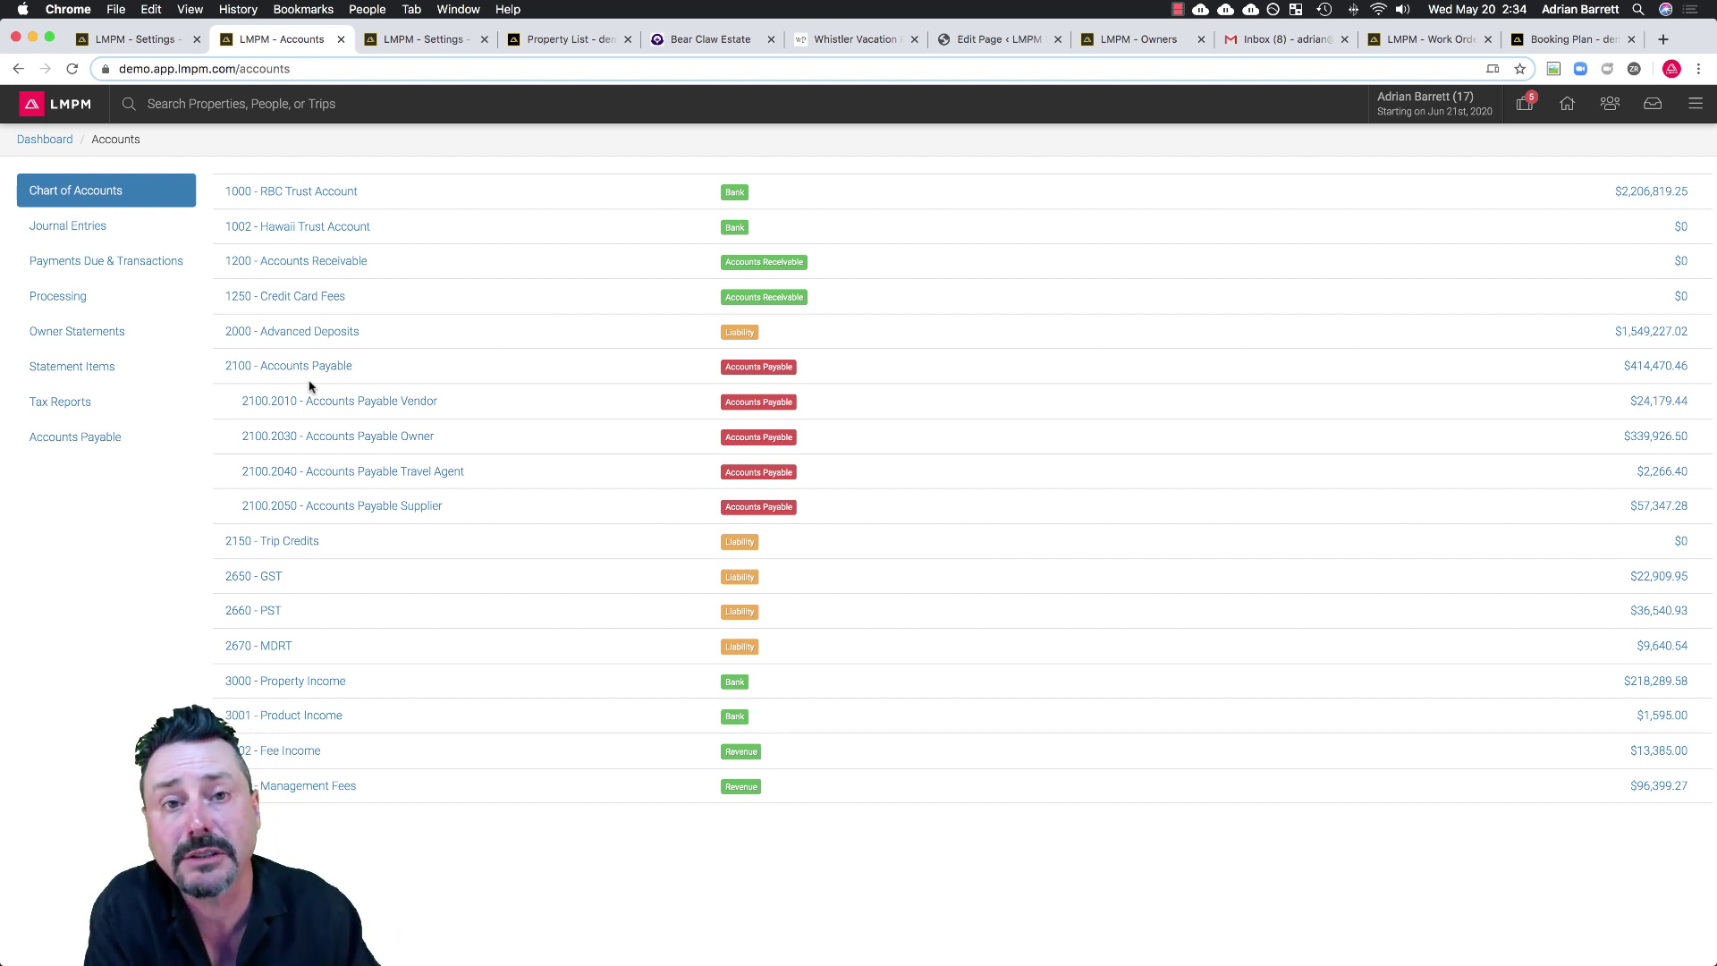
pyautogui.click(77, 229)
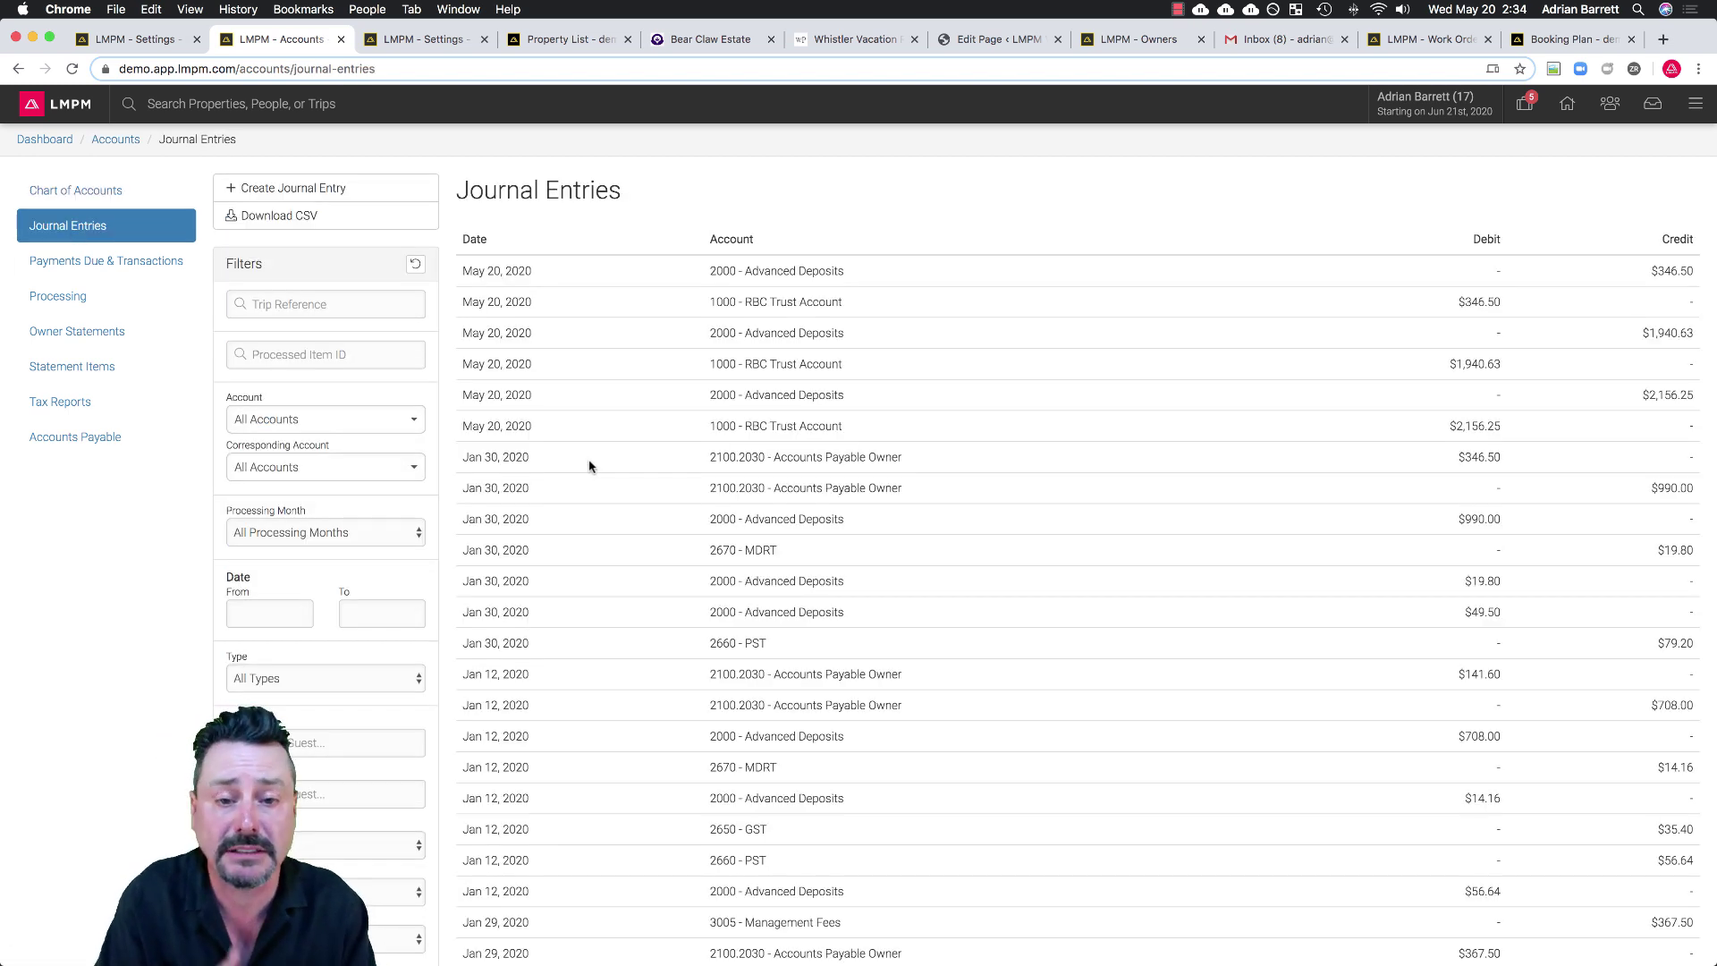
pyautogui.click(772, 457)
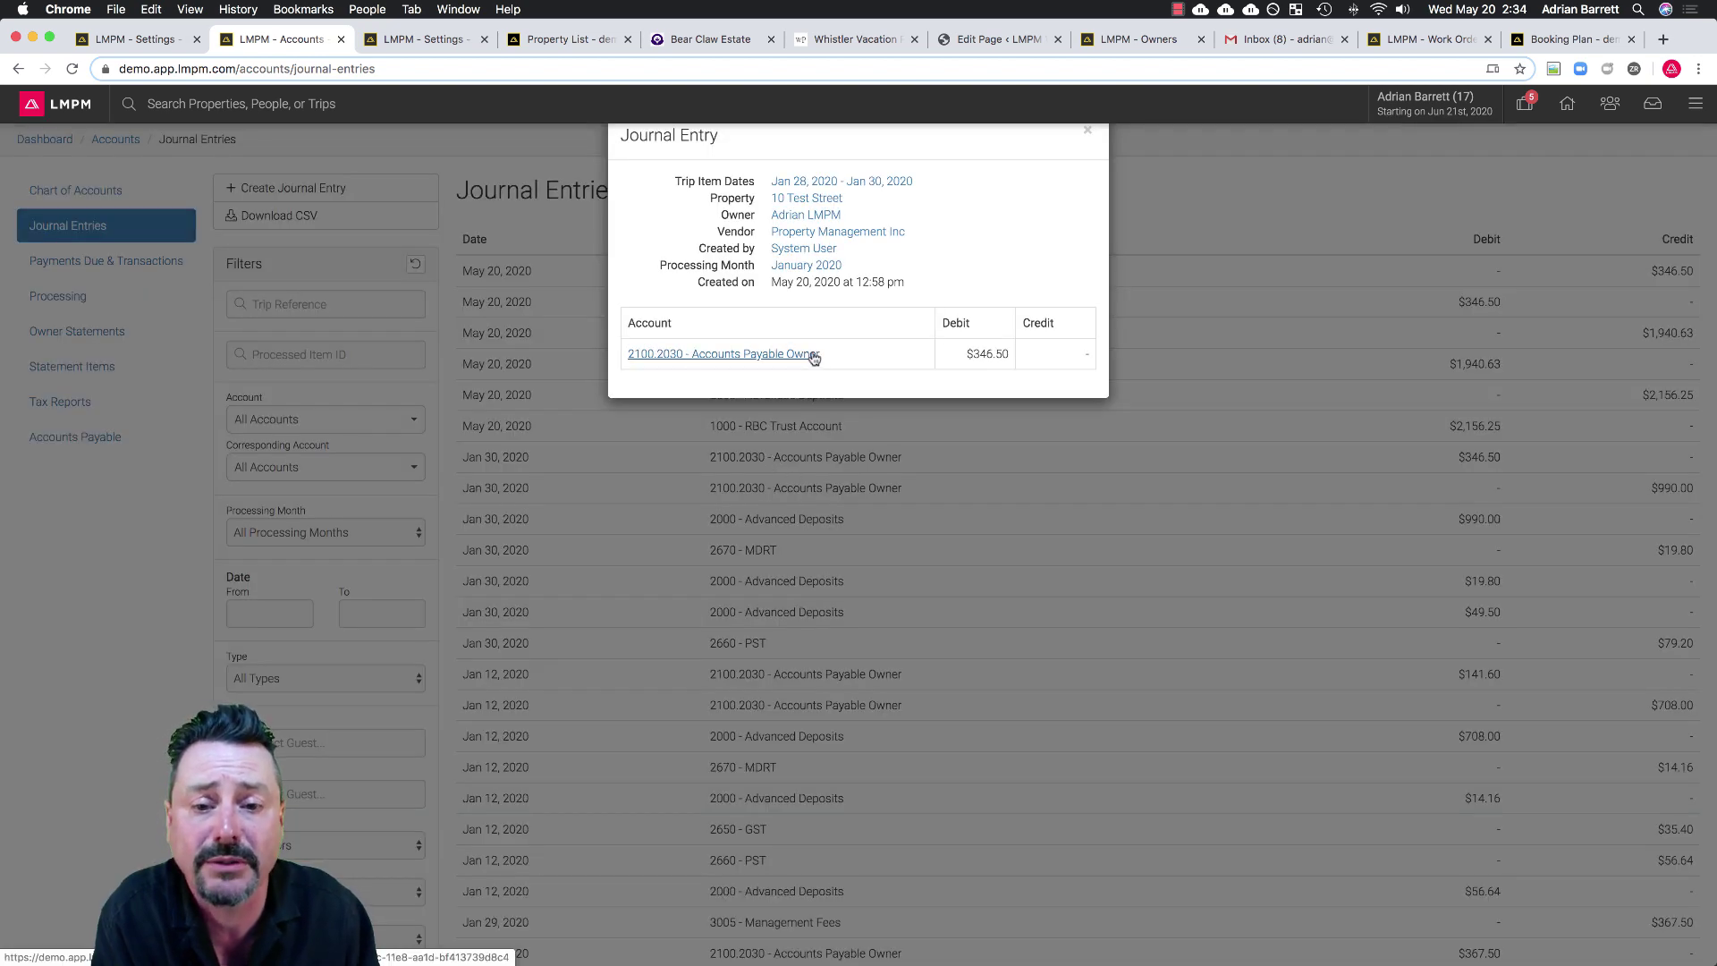
pyautogui.click(1090, 134)
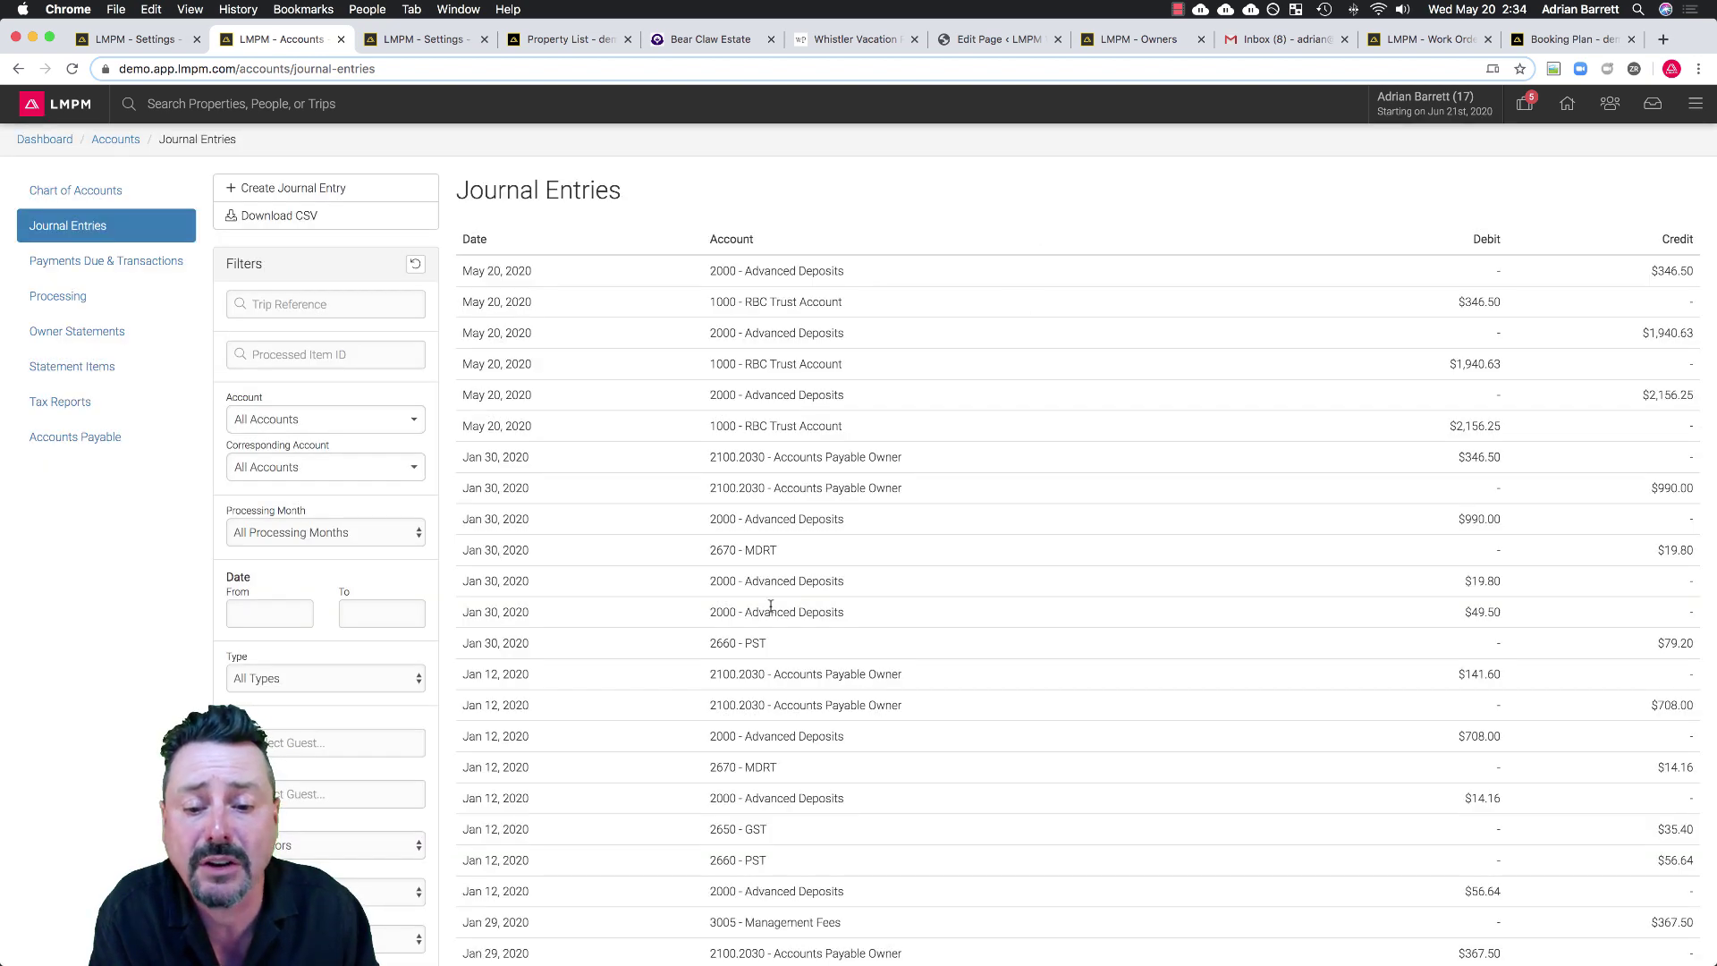
pyautogui.click(767, 613)
pyautogui.click(1088, 131)
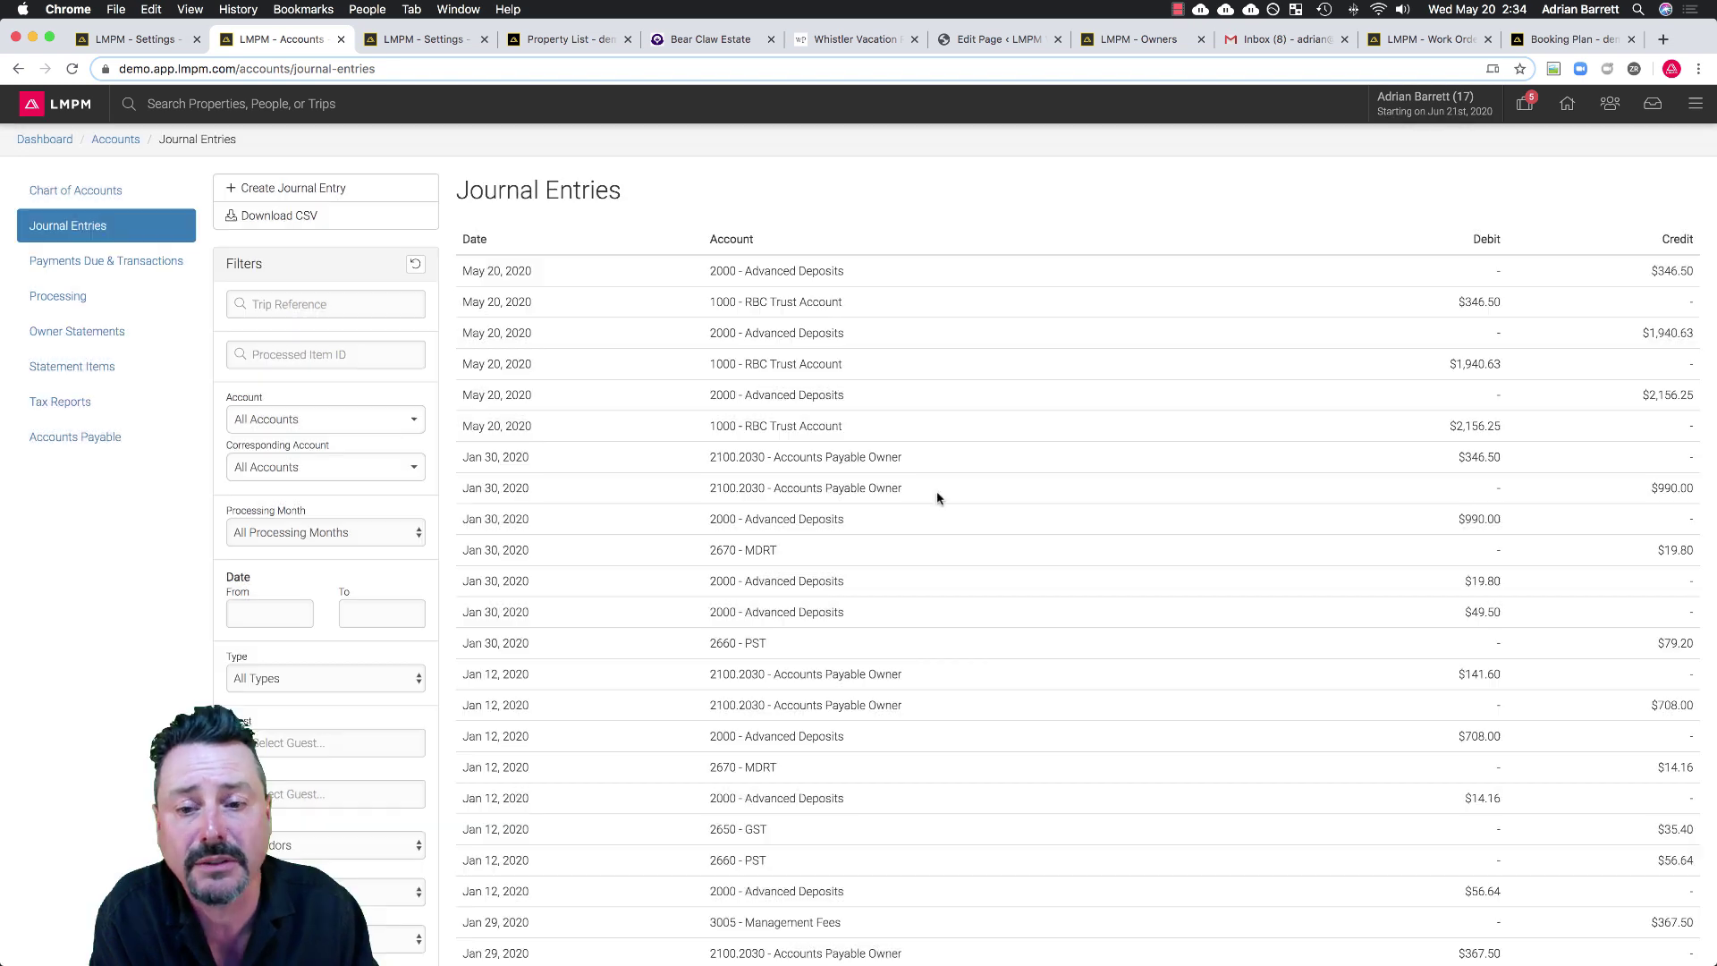
pyautogui.click(778, 277)
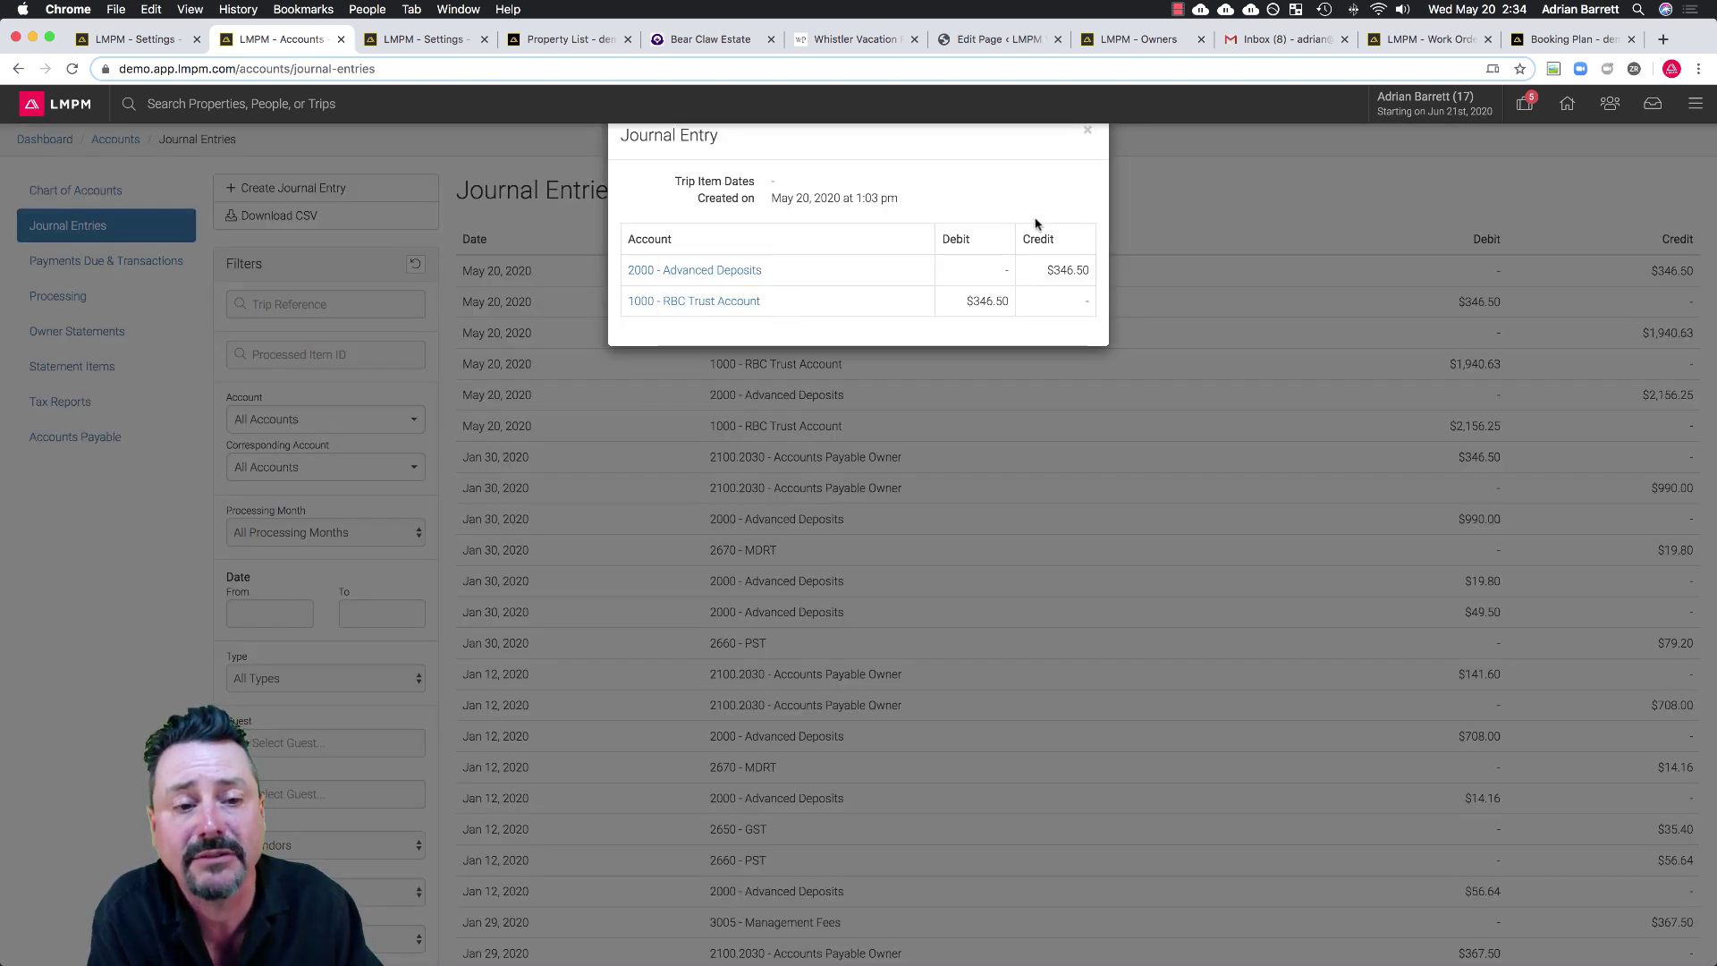
pyautogui.click(1088, 132)
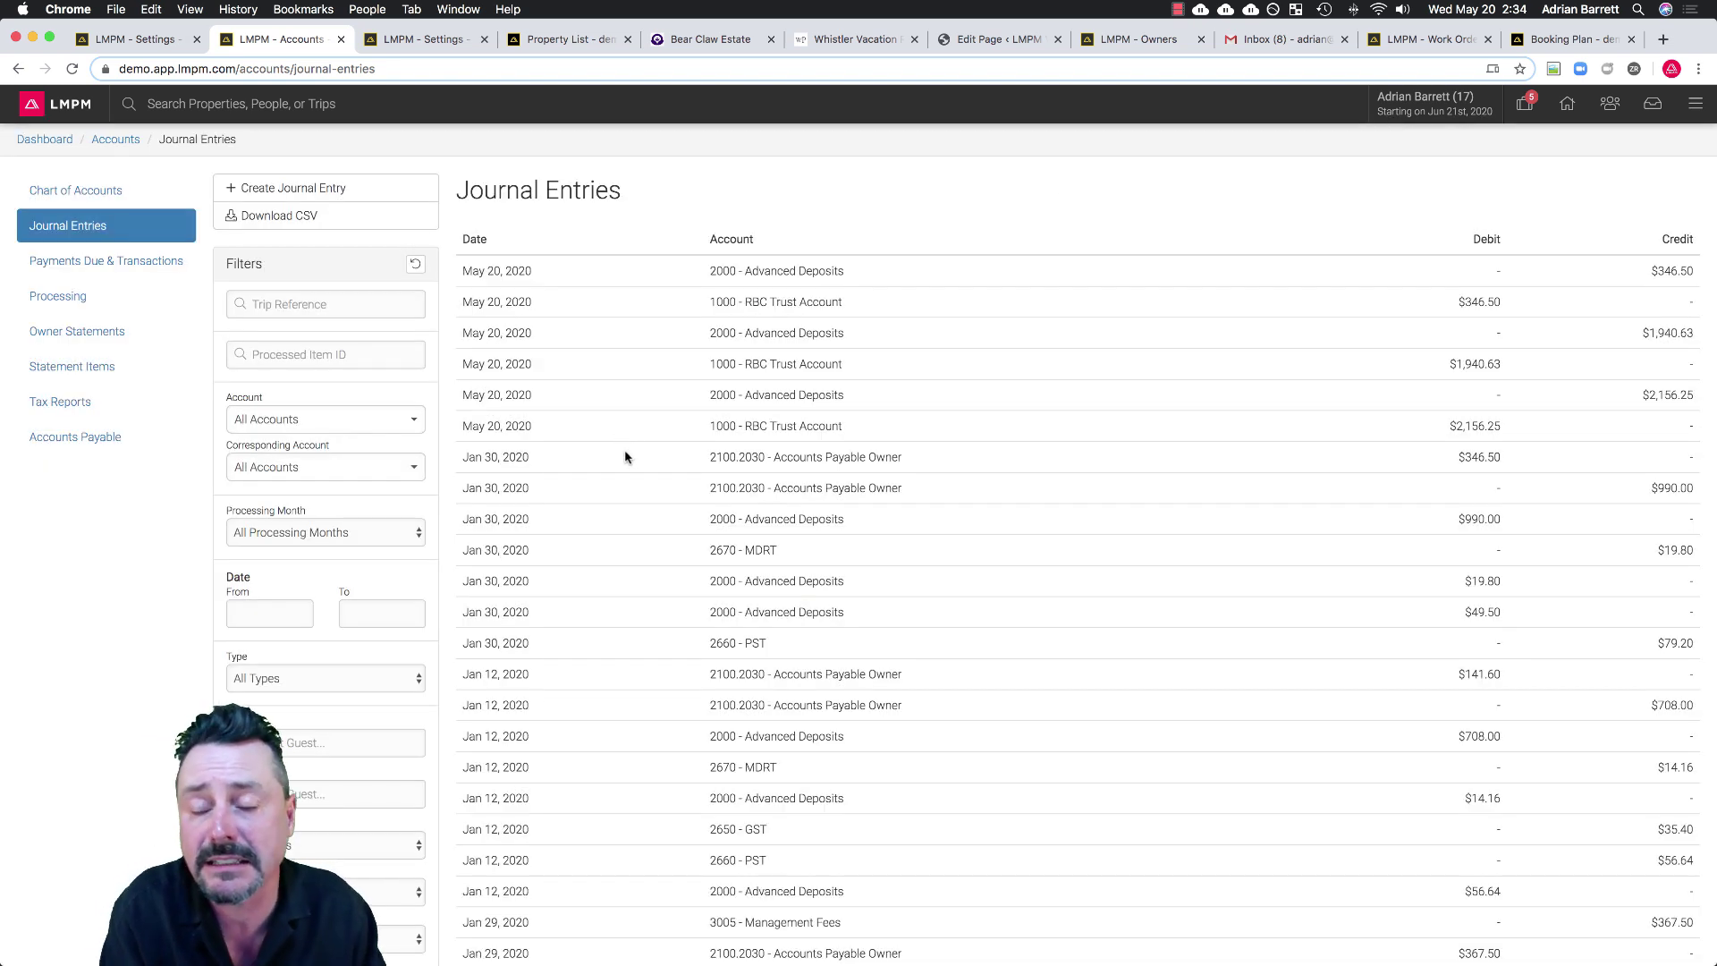
# Show overdue items in Payments Due, open the 5 Clint Hong Kong Demo Street trip and confirm it.
pyautogui.click(87, 262)
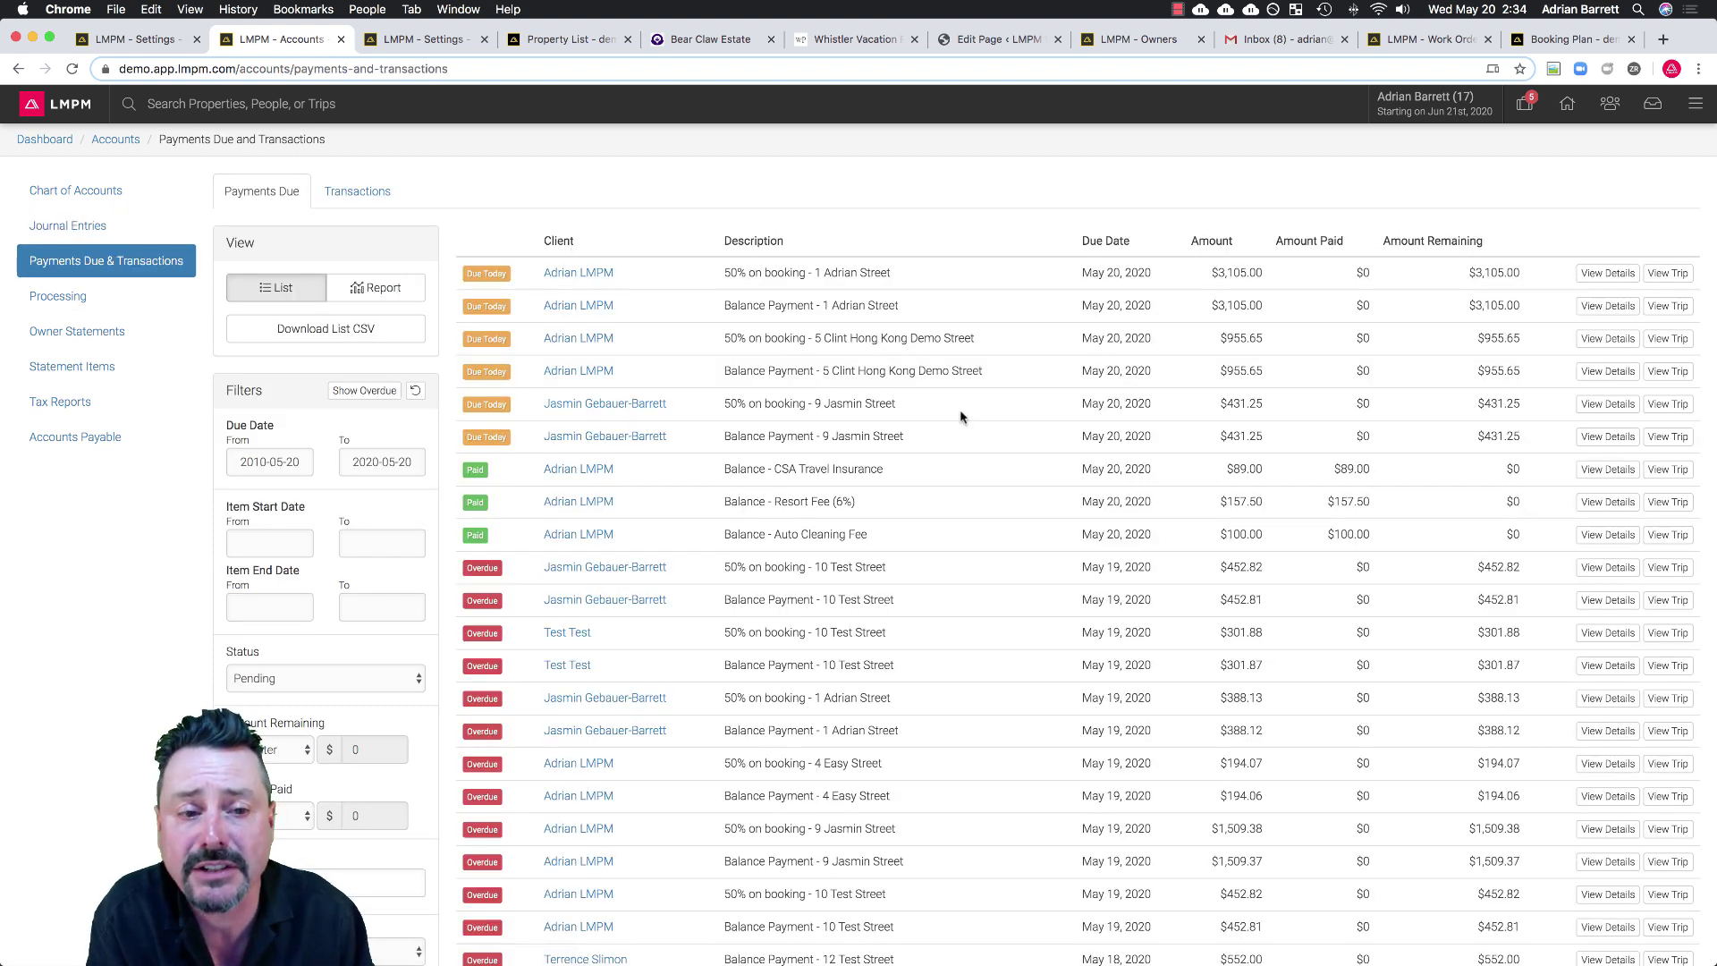
pyautogui.click(396, 394)
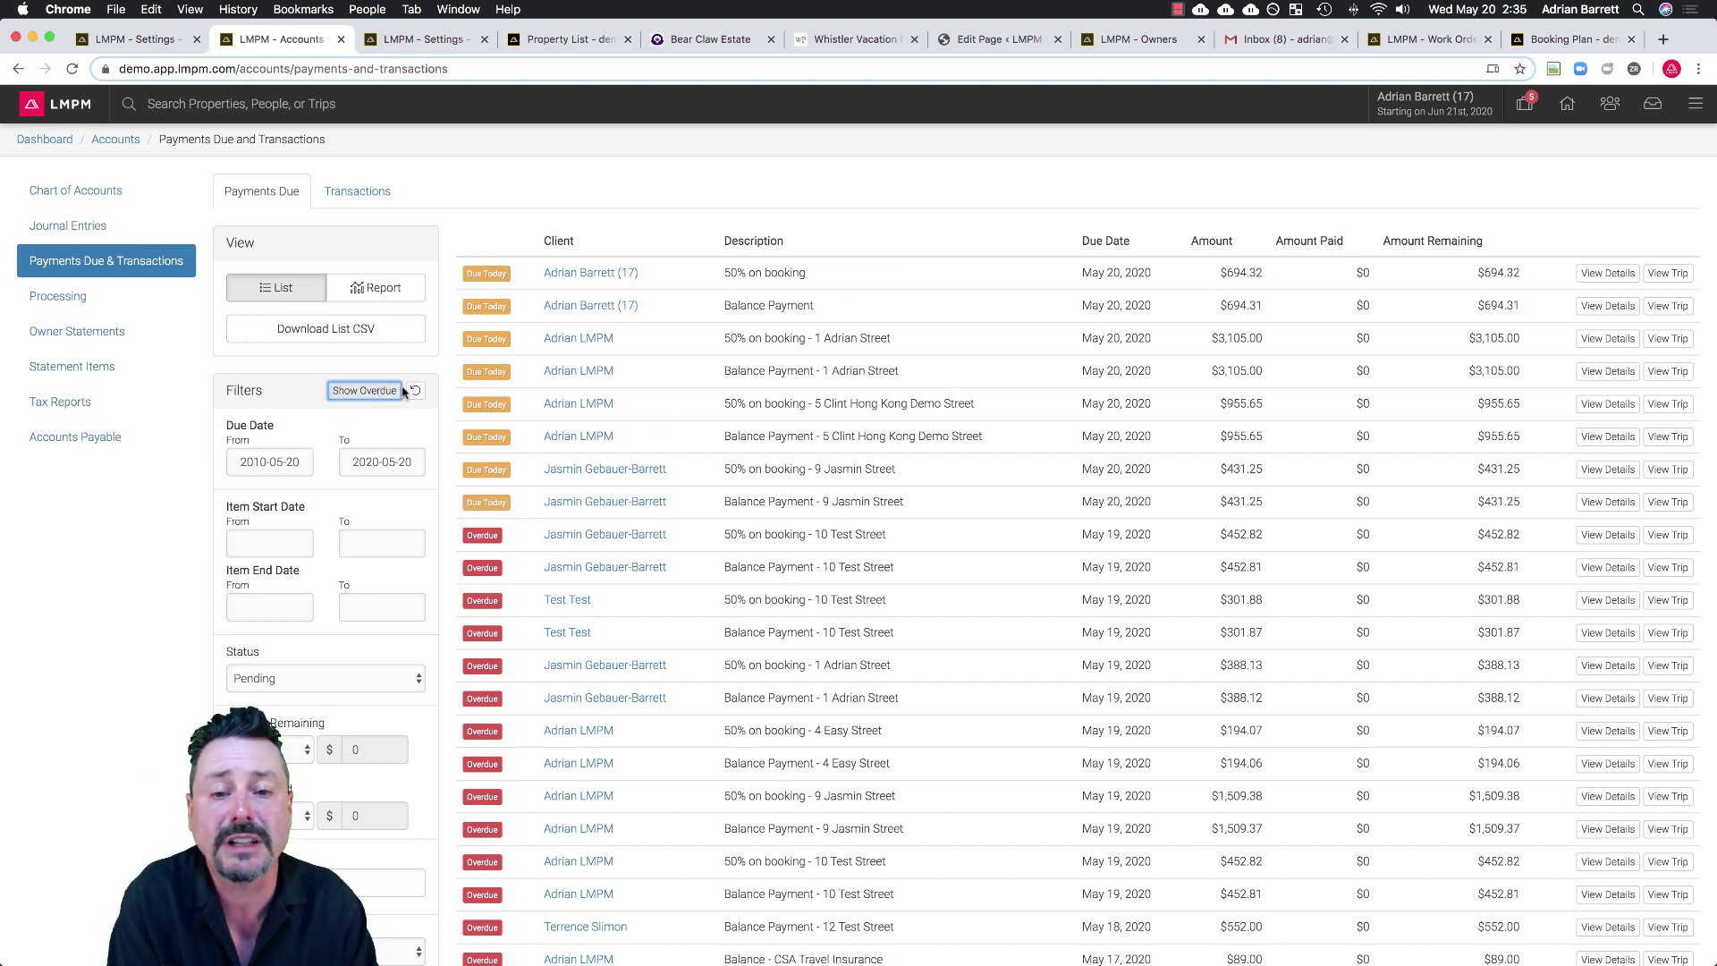
pyautogui.click(1670, 405)
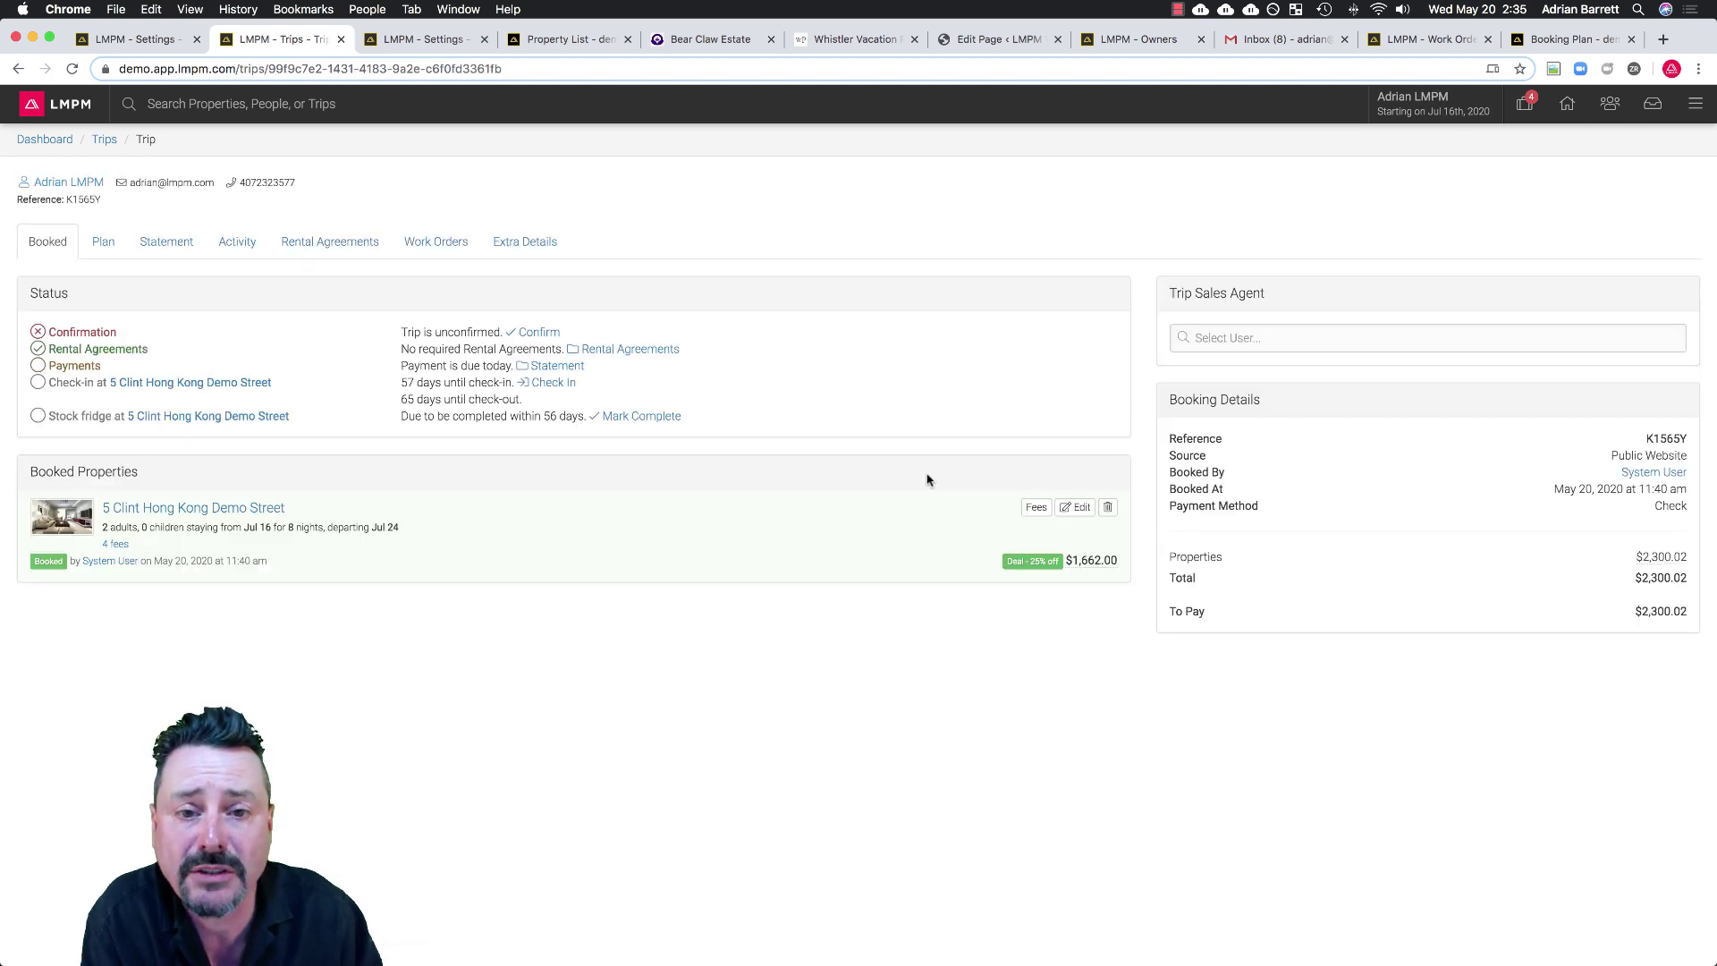
pyautogui.click(539, 333)
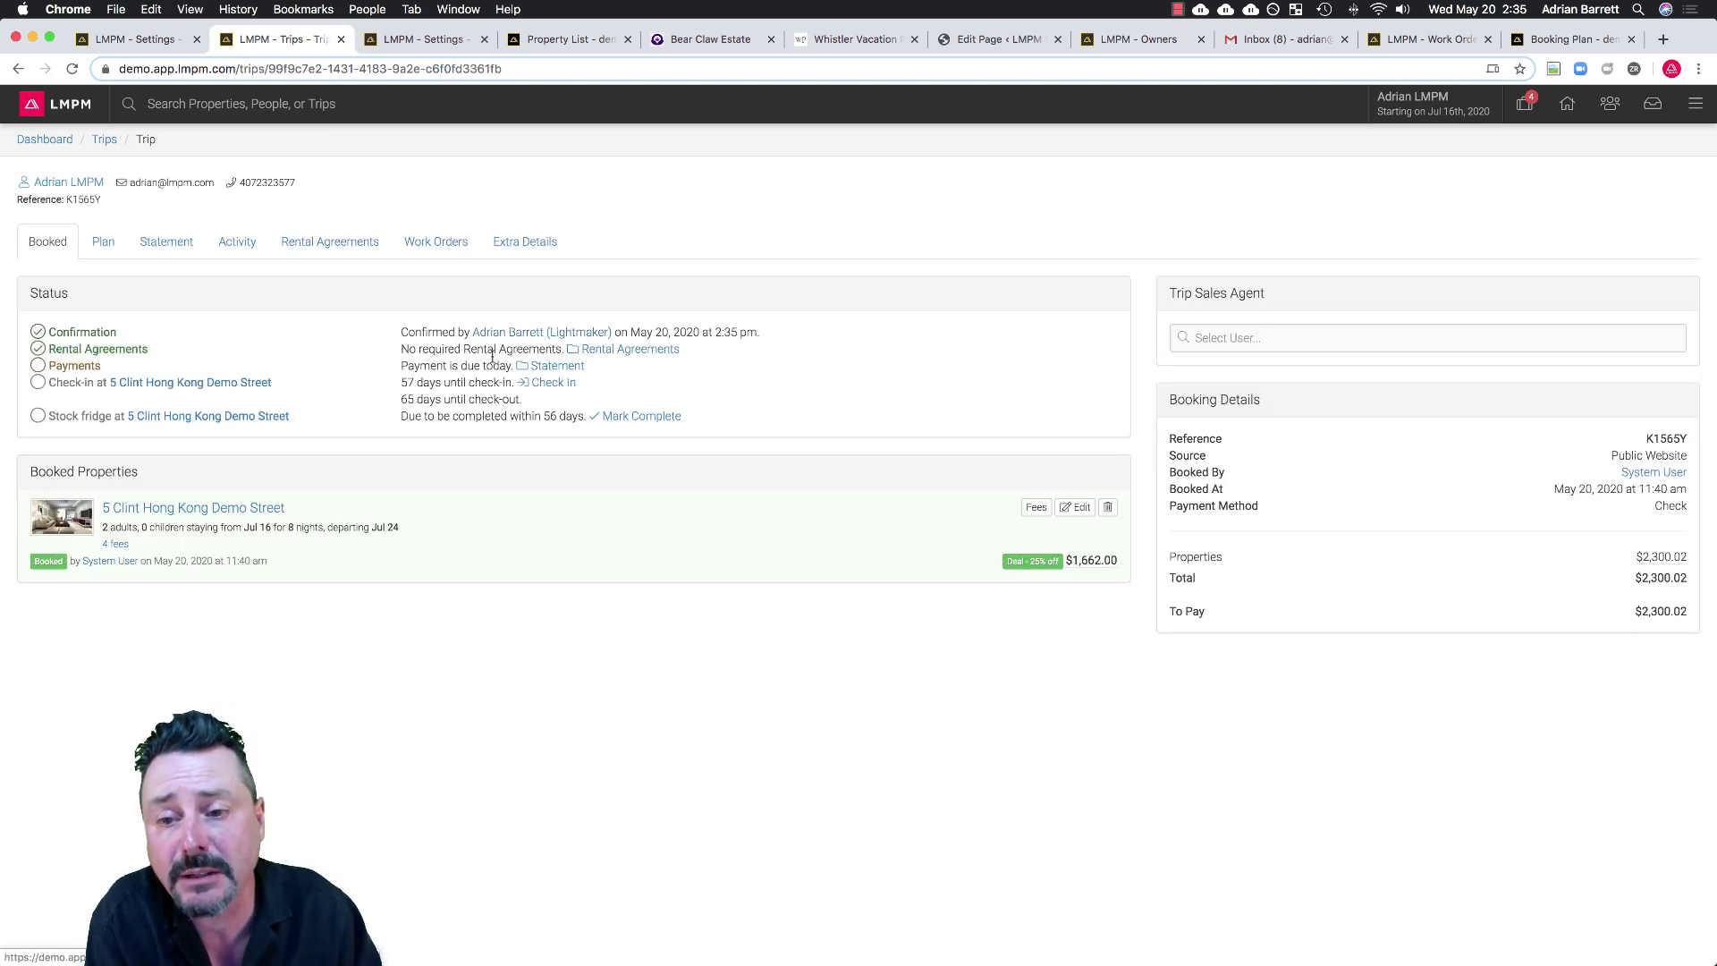
# Add a Check transaction of $1911.30 dated 2020-05-20 to the trip's statement and return to the payments due list.
pyautogui.click(550, 367)
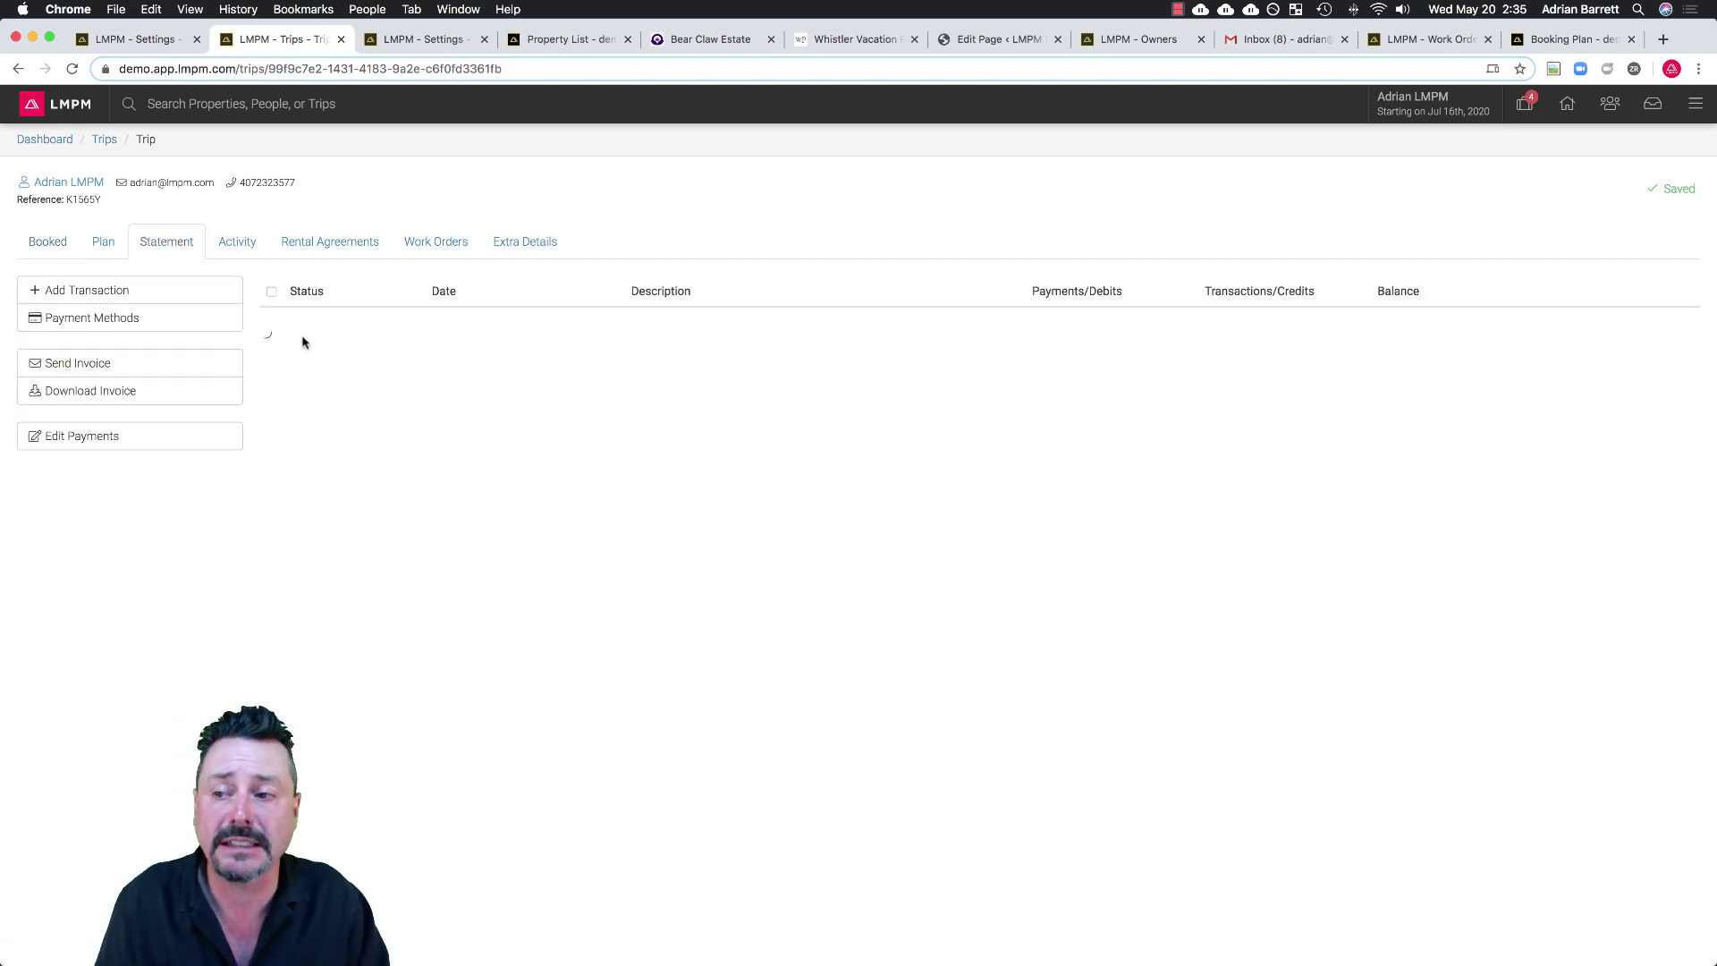
pyautogui.click(126, 295)
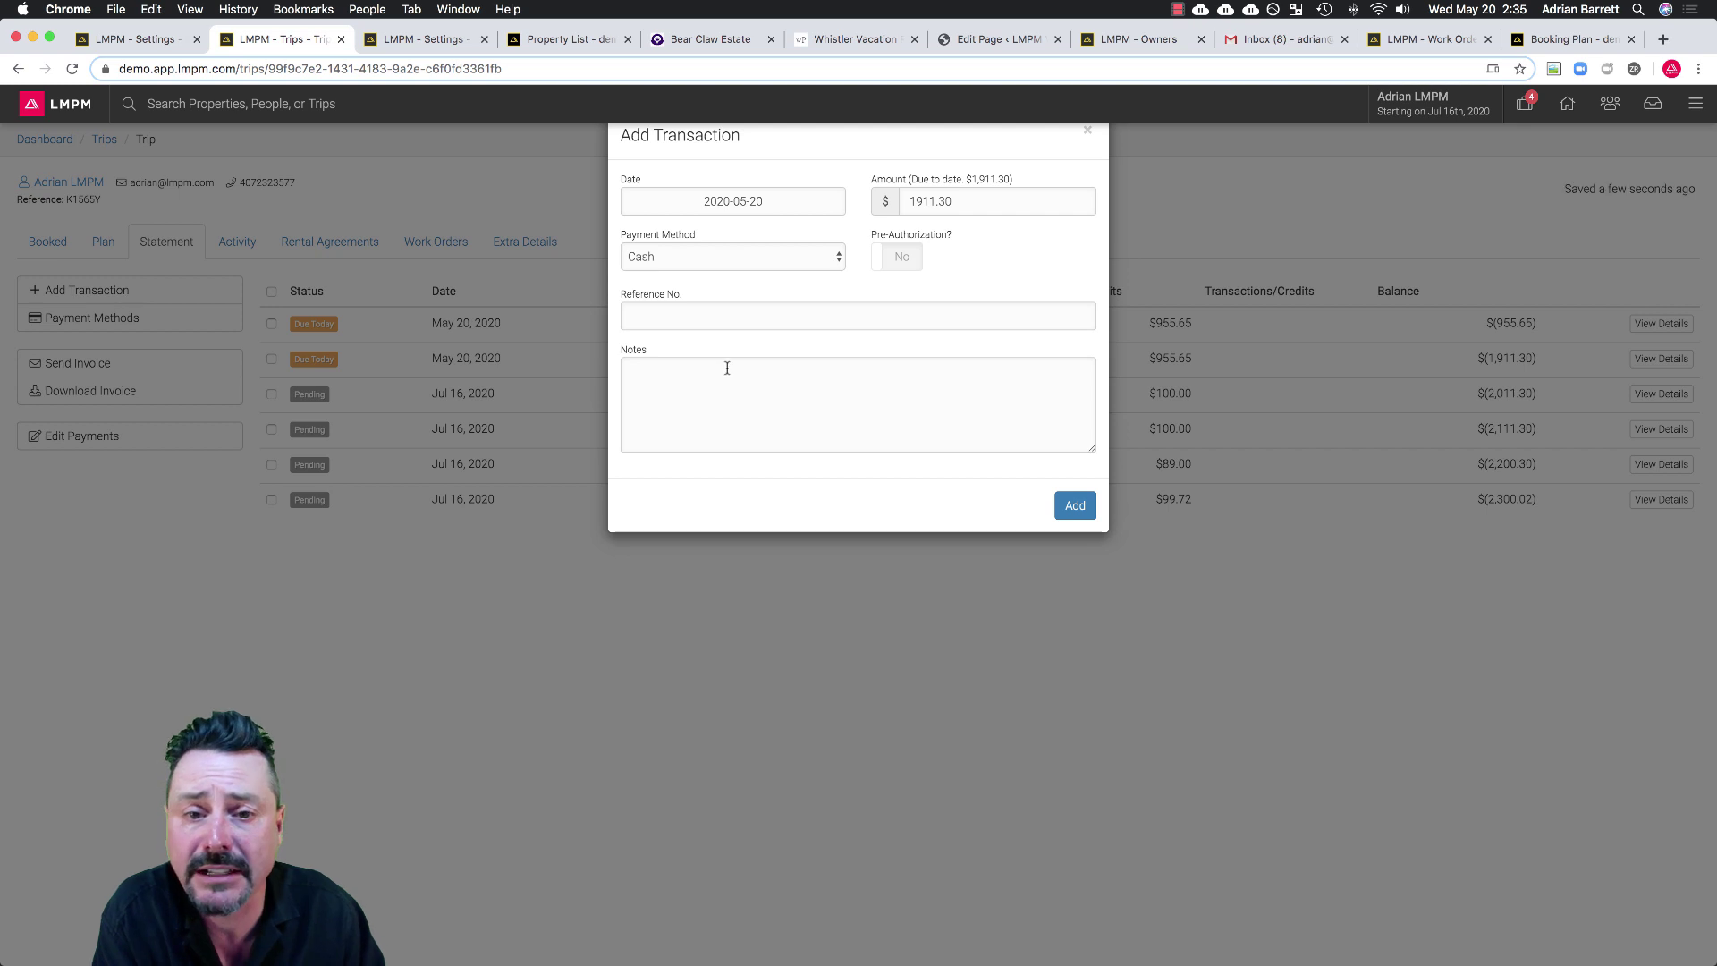
pyautogui.click(709, 259)
pyautogui.click(688, 273)
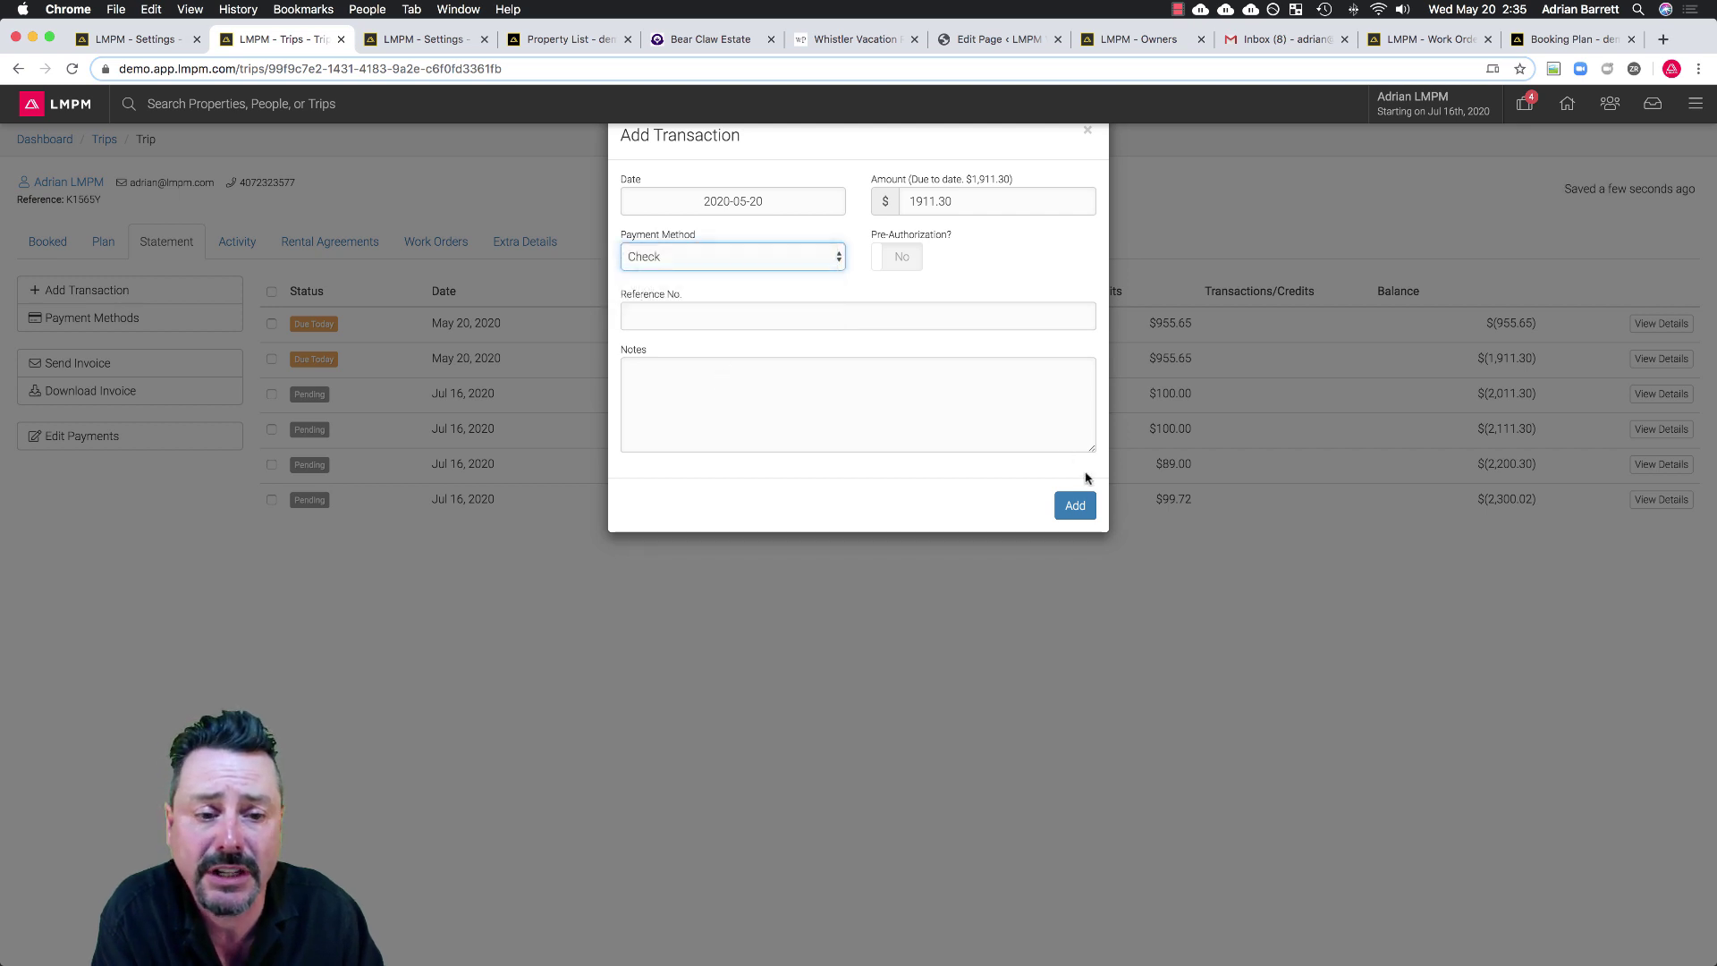
pyautogui.click(1075, 505)
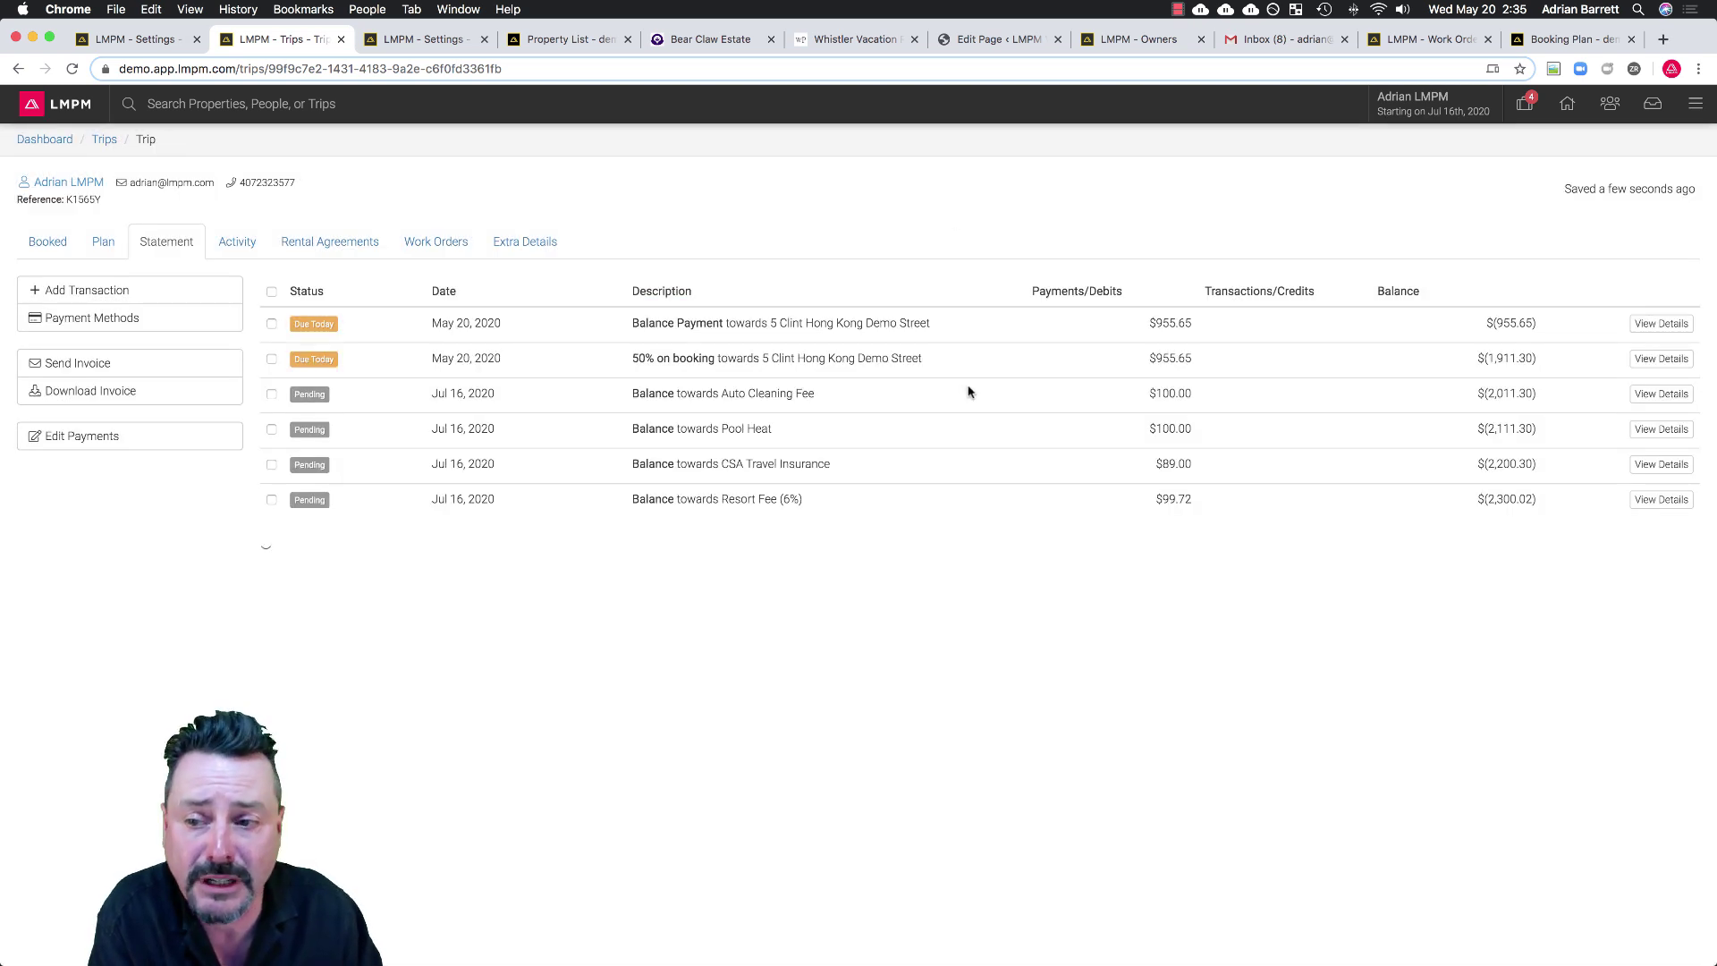
pyautogui.click(19, 70)
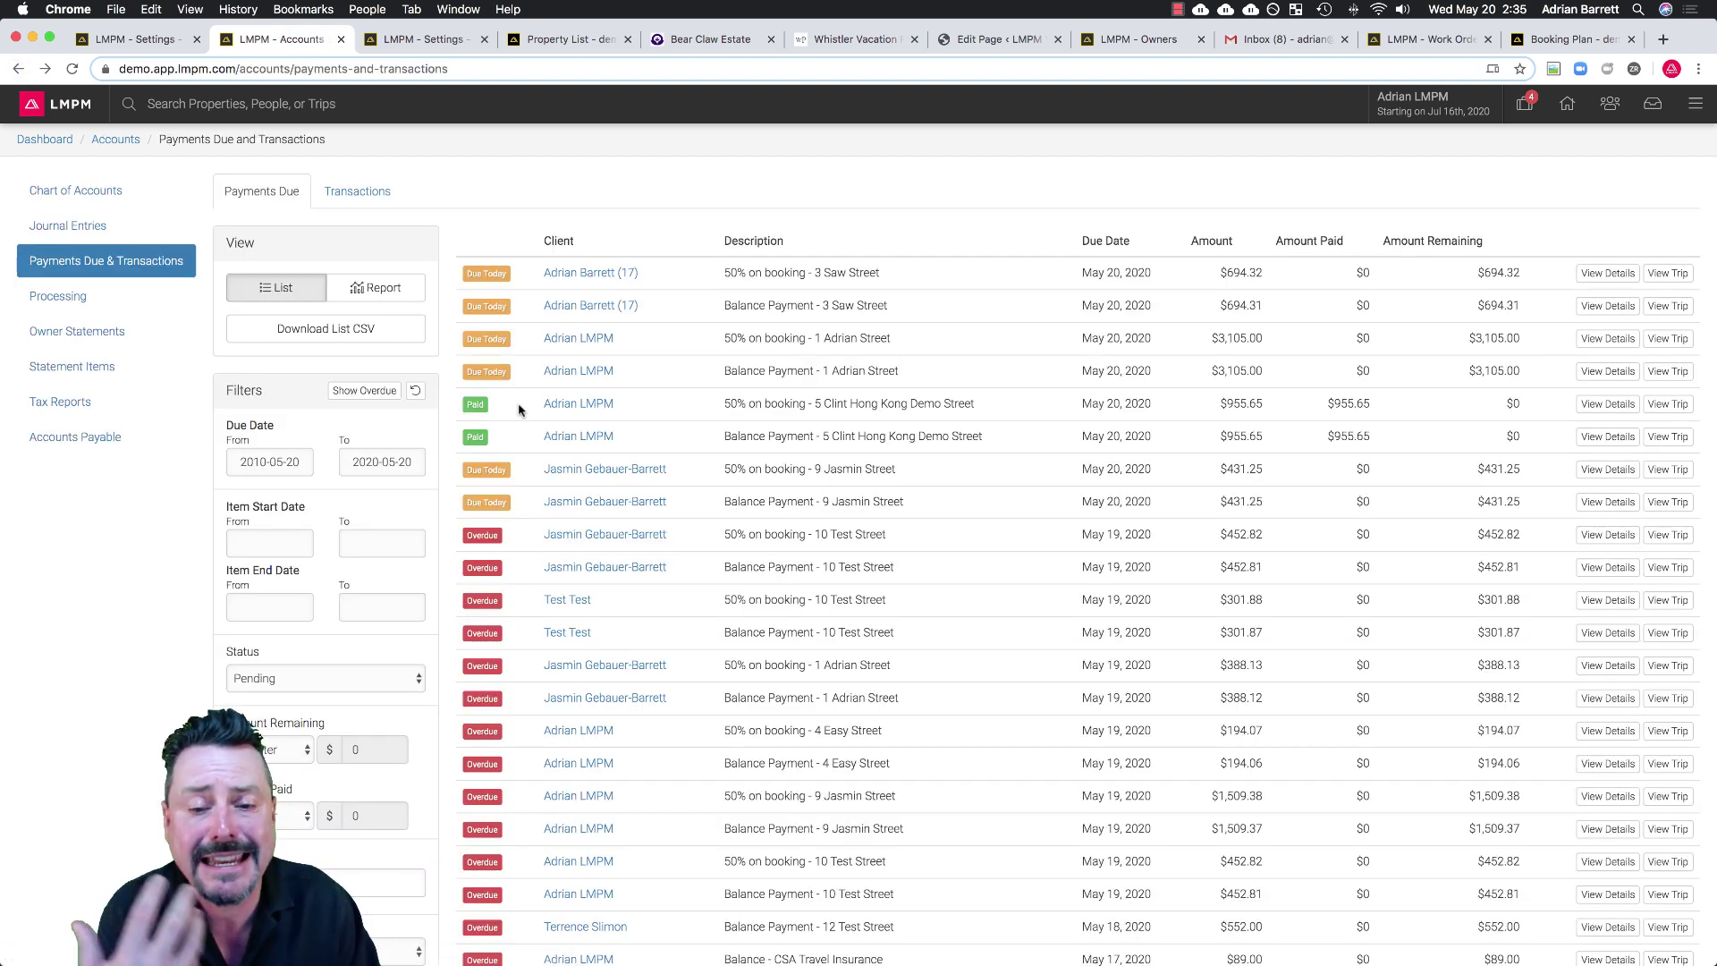
# Add a Check transaction of $603.75 to the statement of the overdue 10 Test Street trip and return to the payments due list.
pyautogui.click(1668, 600)
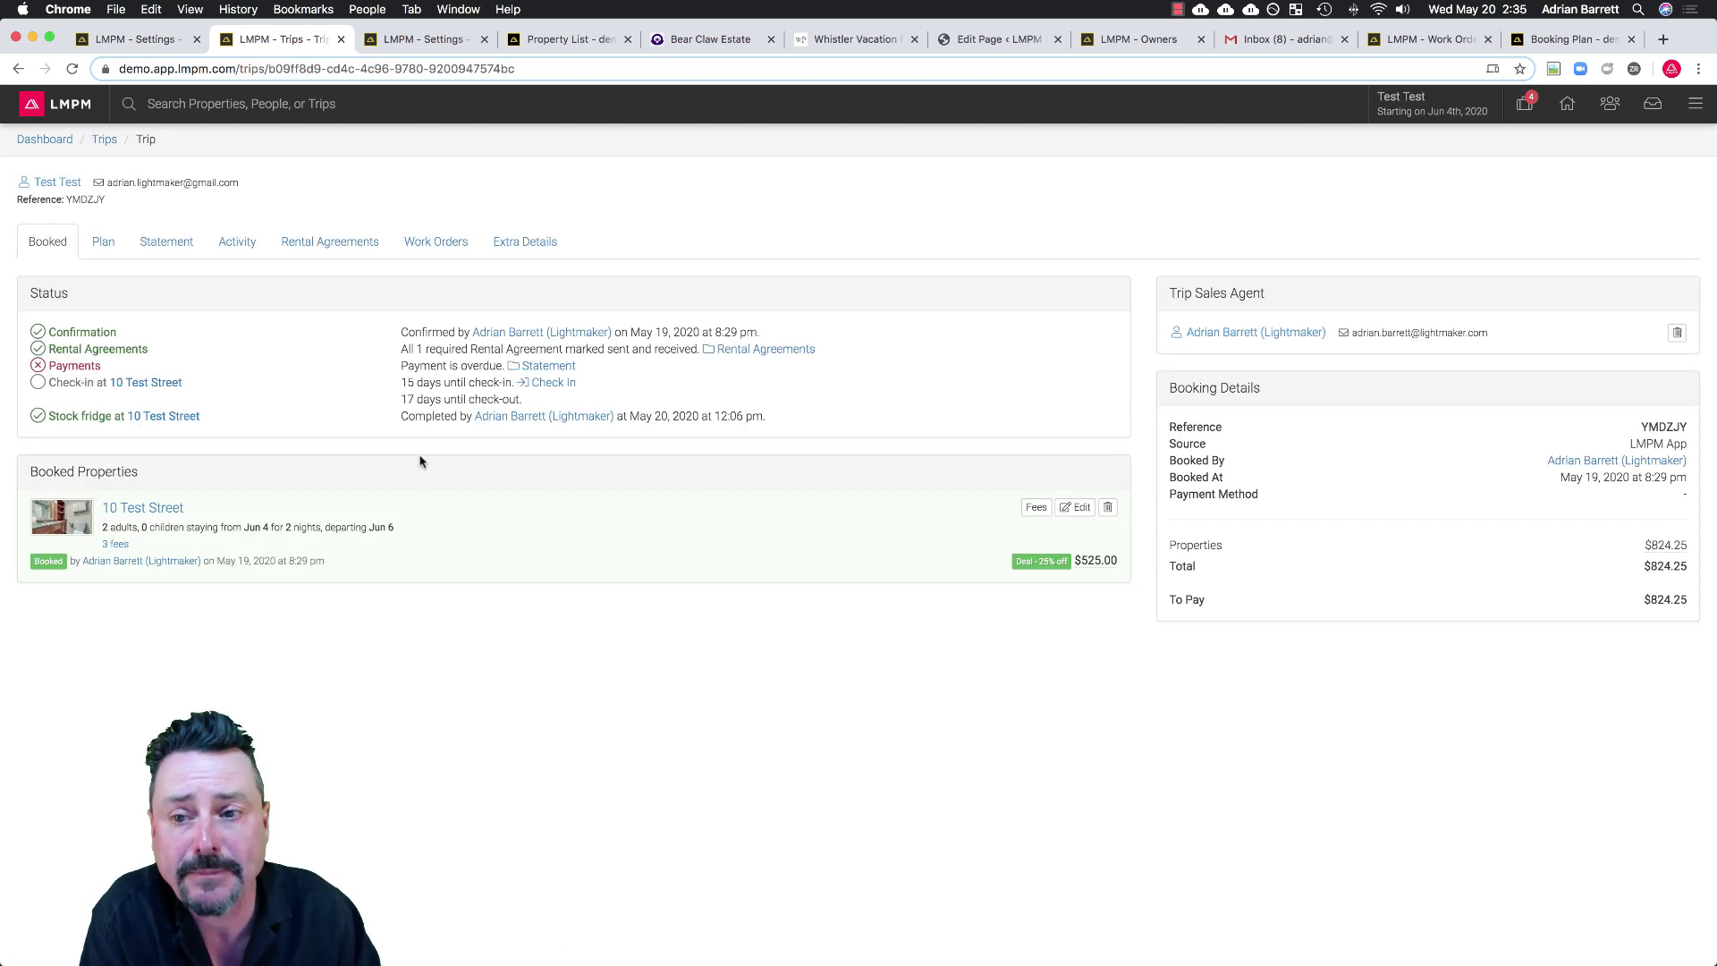
pyautogui.click(560, 368)
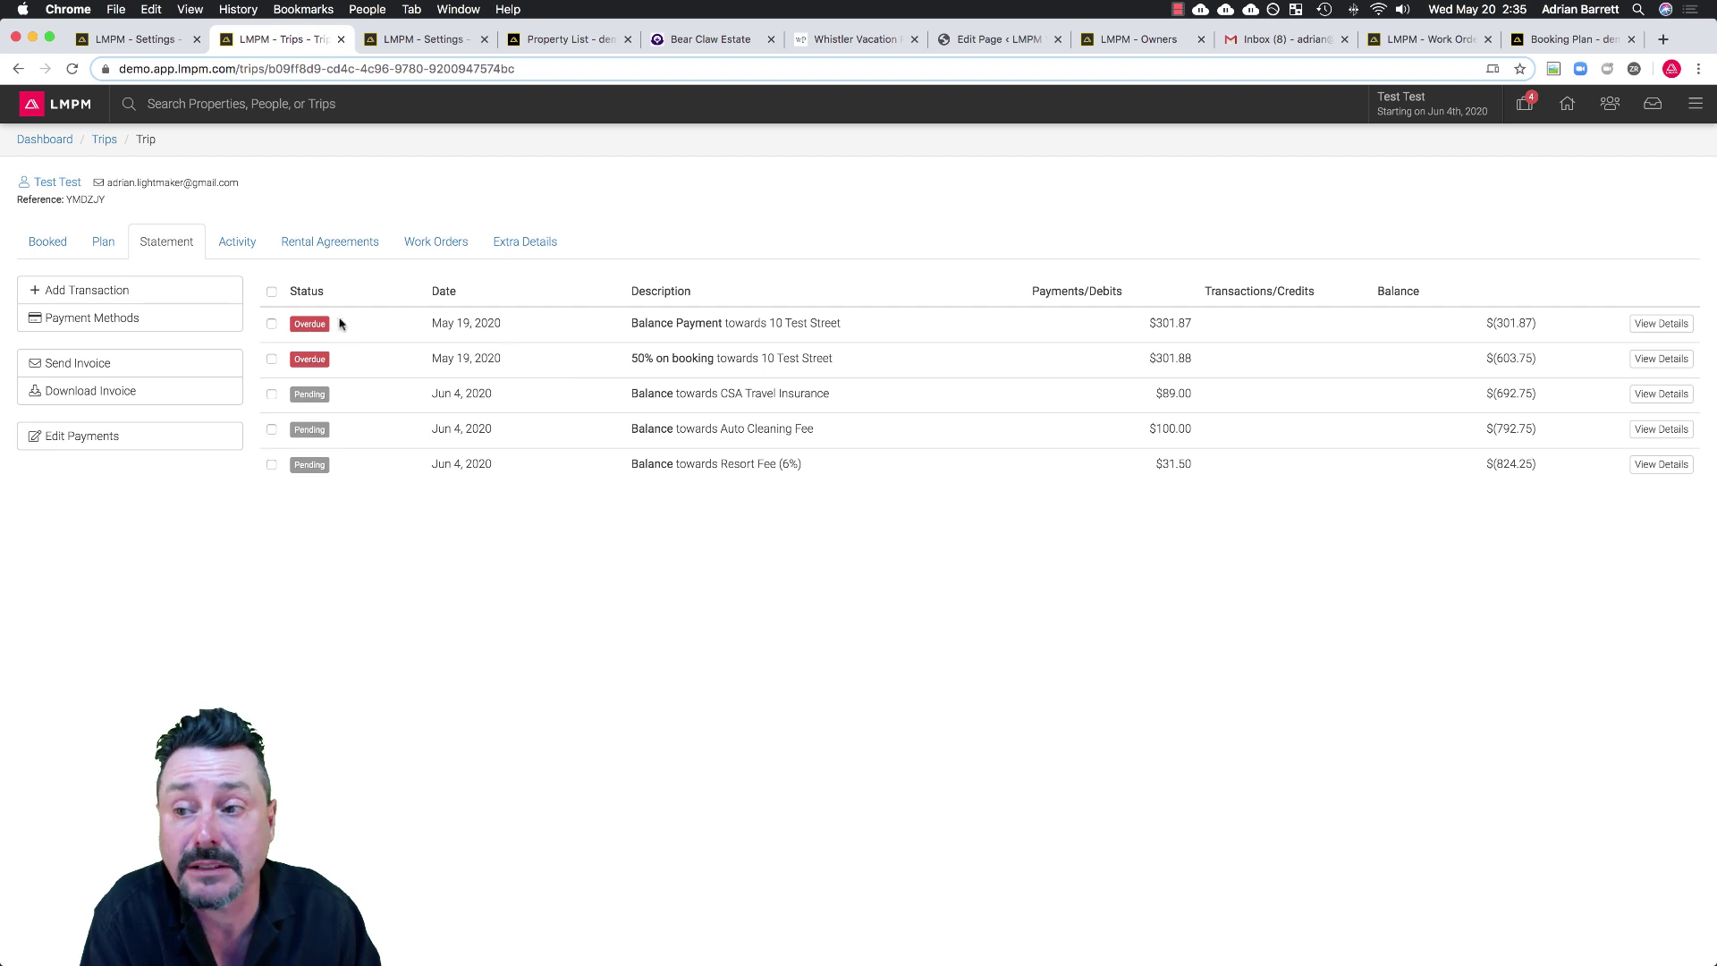
pyautogui.click(122, 290)
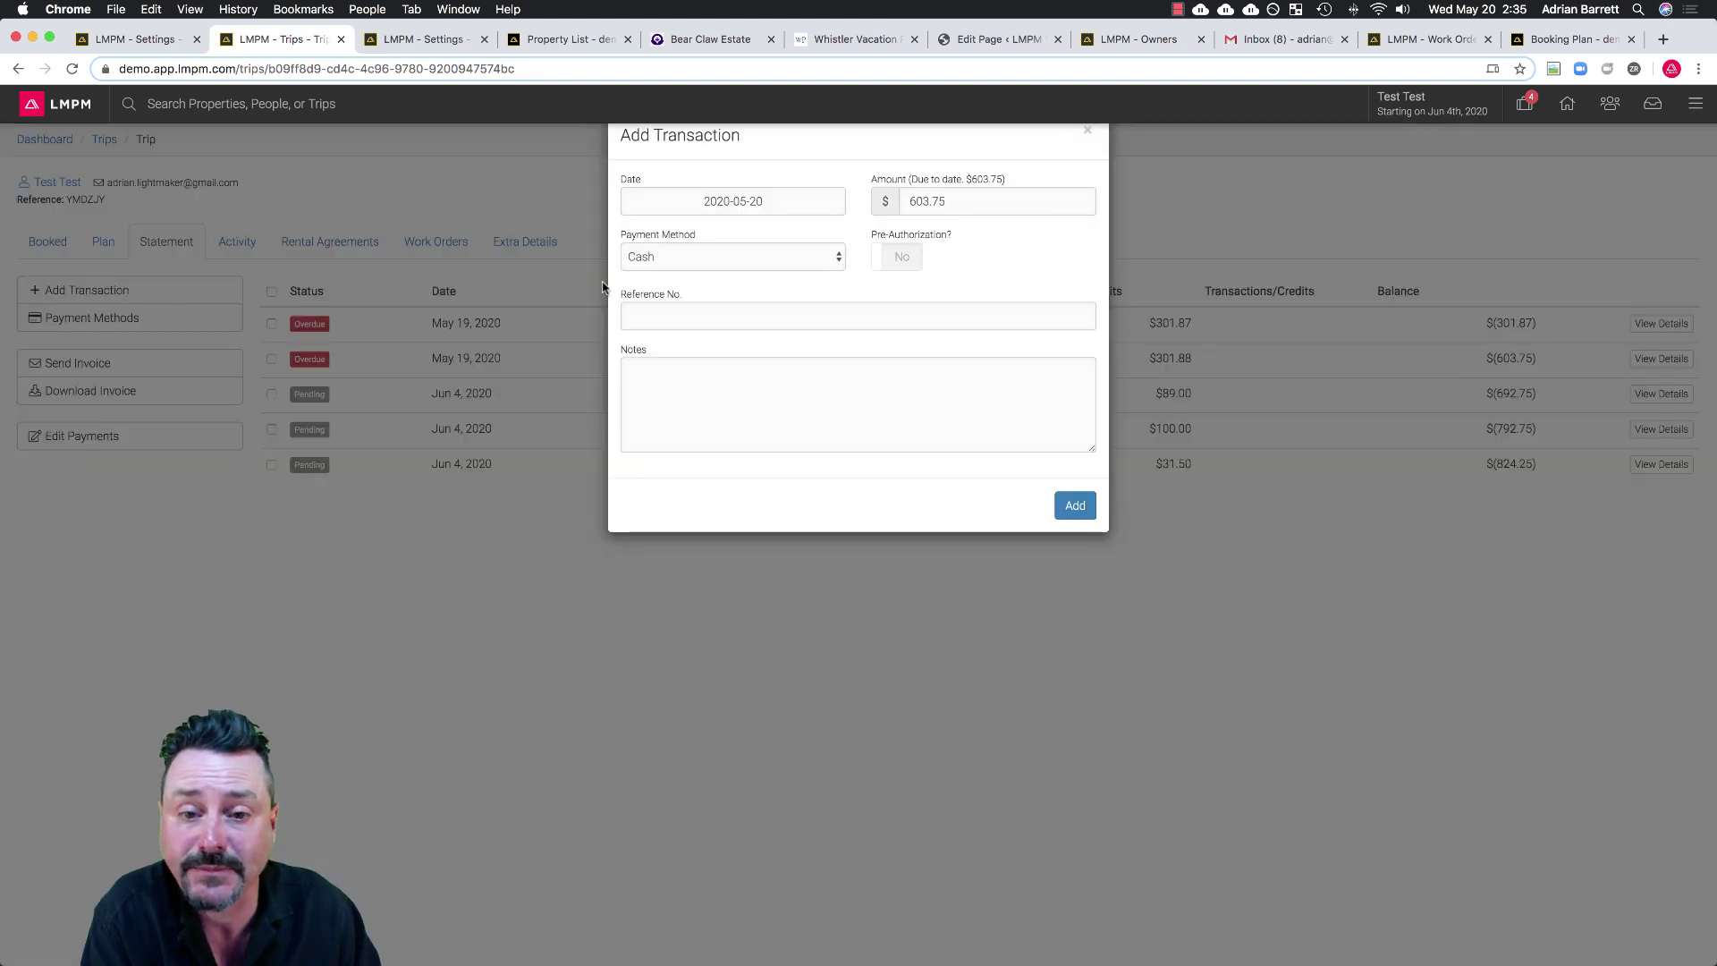
pyautogui.click(651, 259)
pyautogui.click(647, 272)
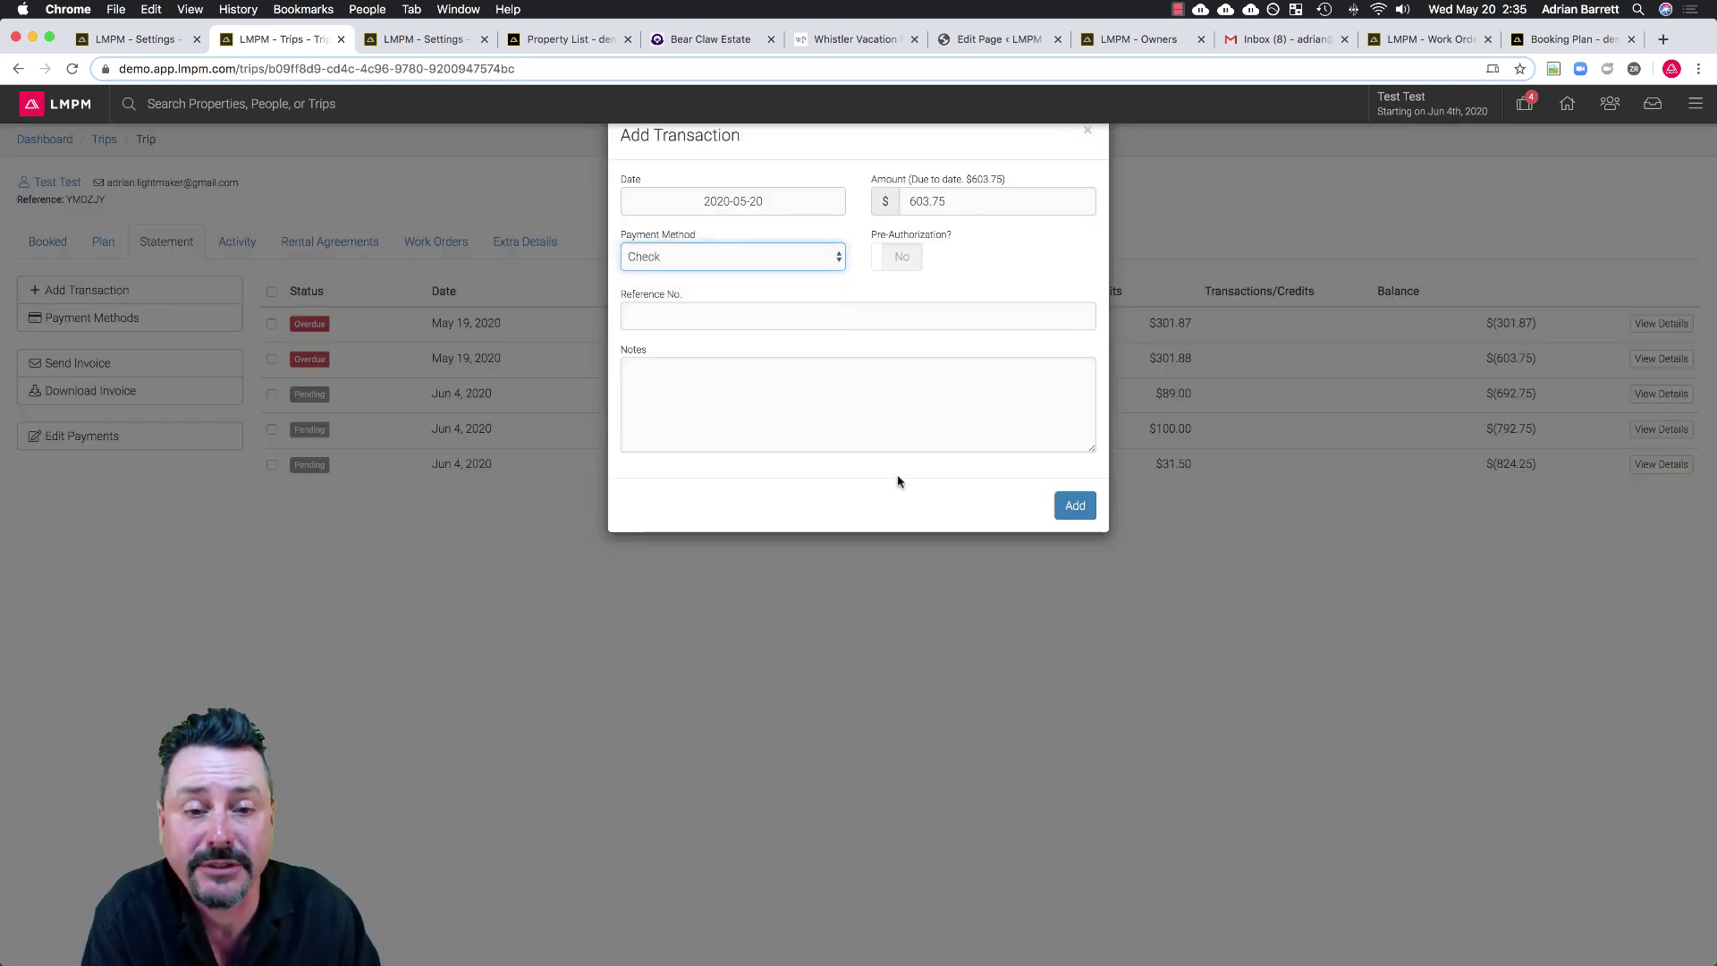
pyautogui.click(1073, 506)
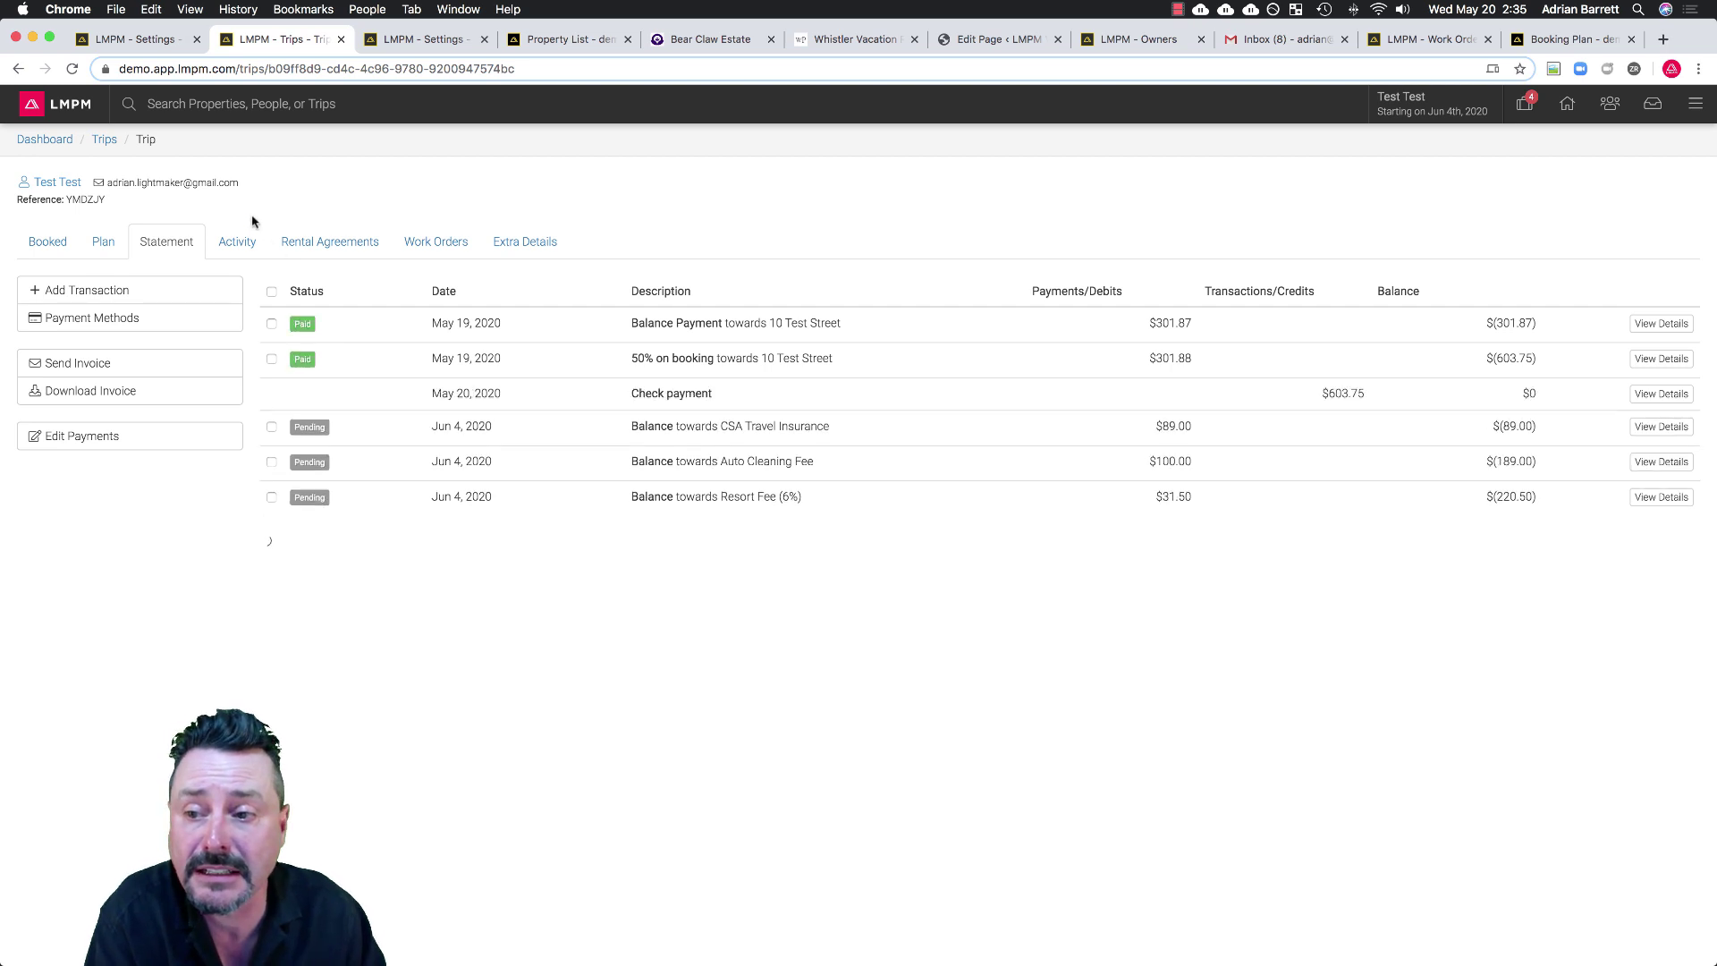
pyautogui.click(20, 69)
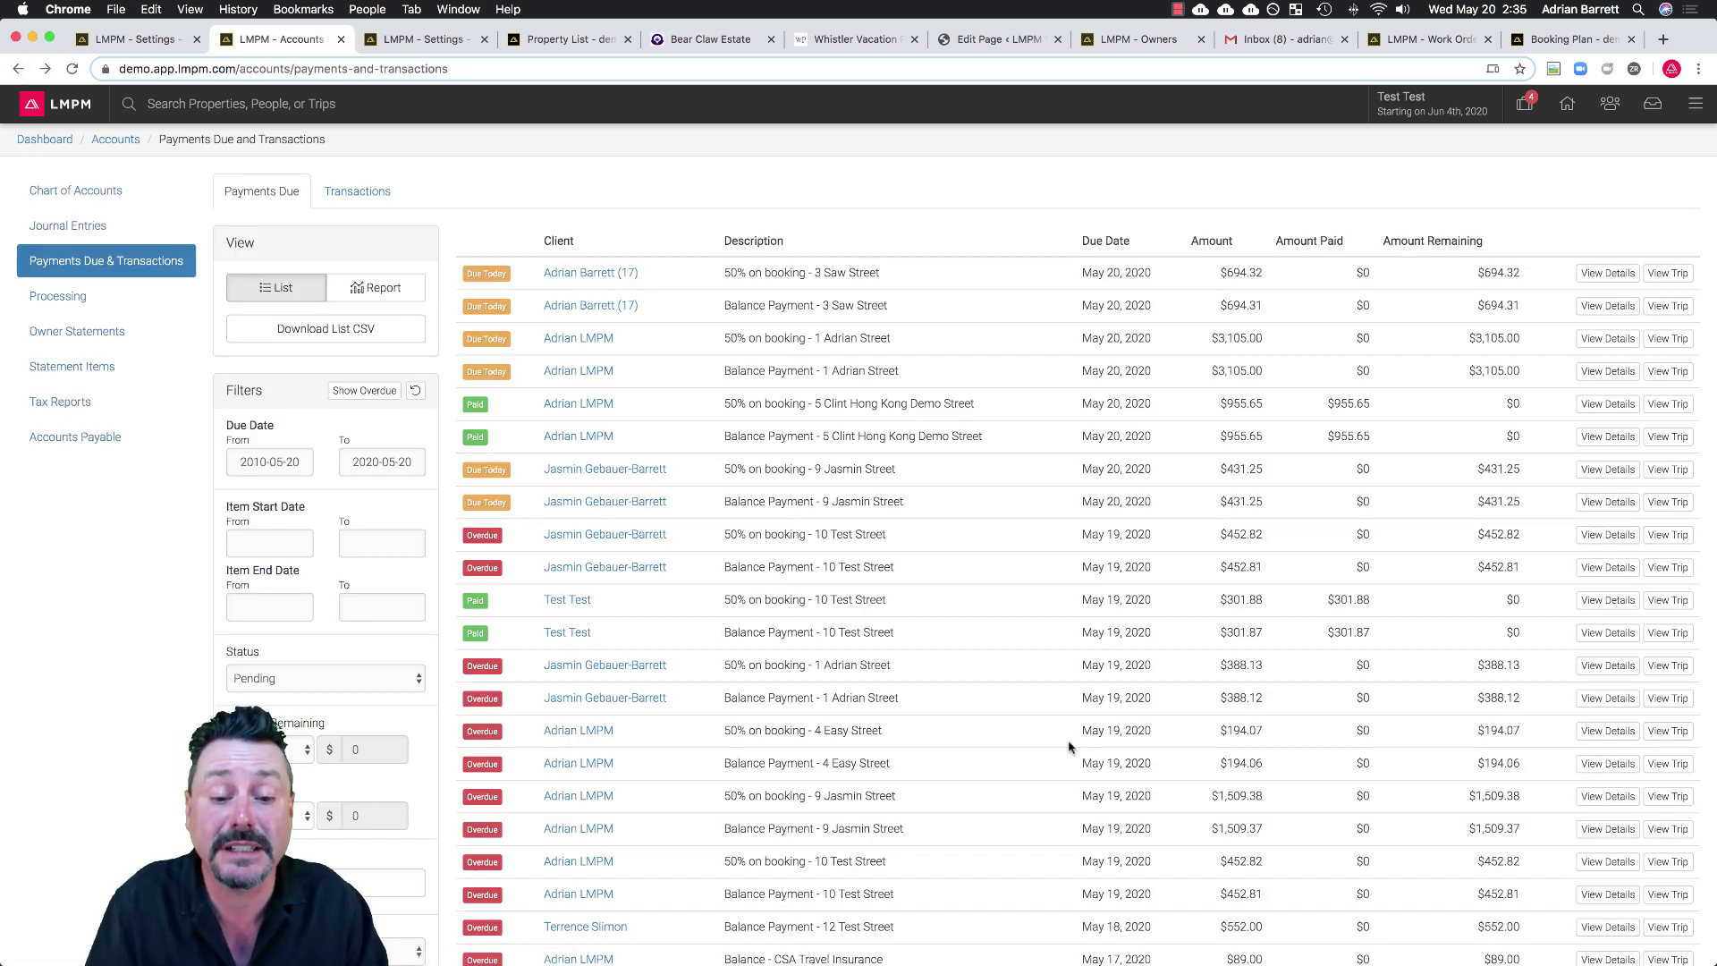
pyautogui.scroll(-5, 1069, 747)
pyautogui.click(1667, 632)
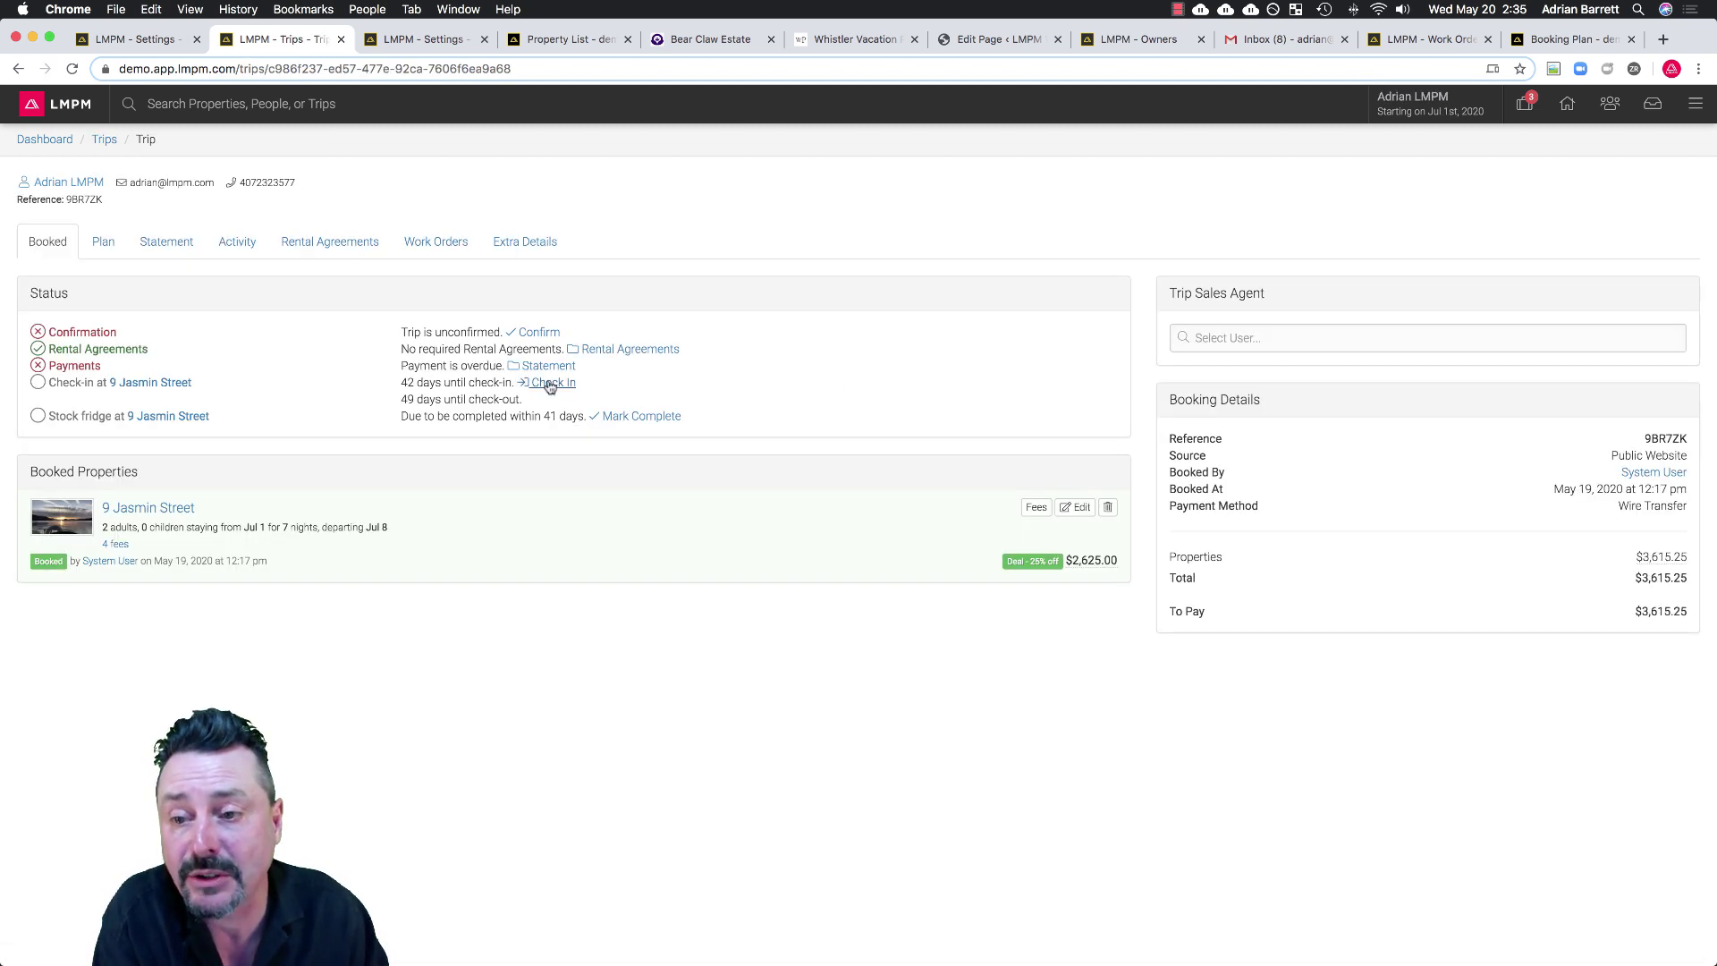
pyautogui.click(547, 367)
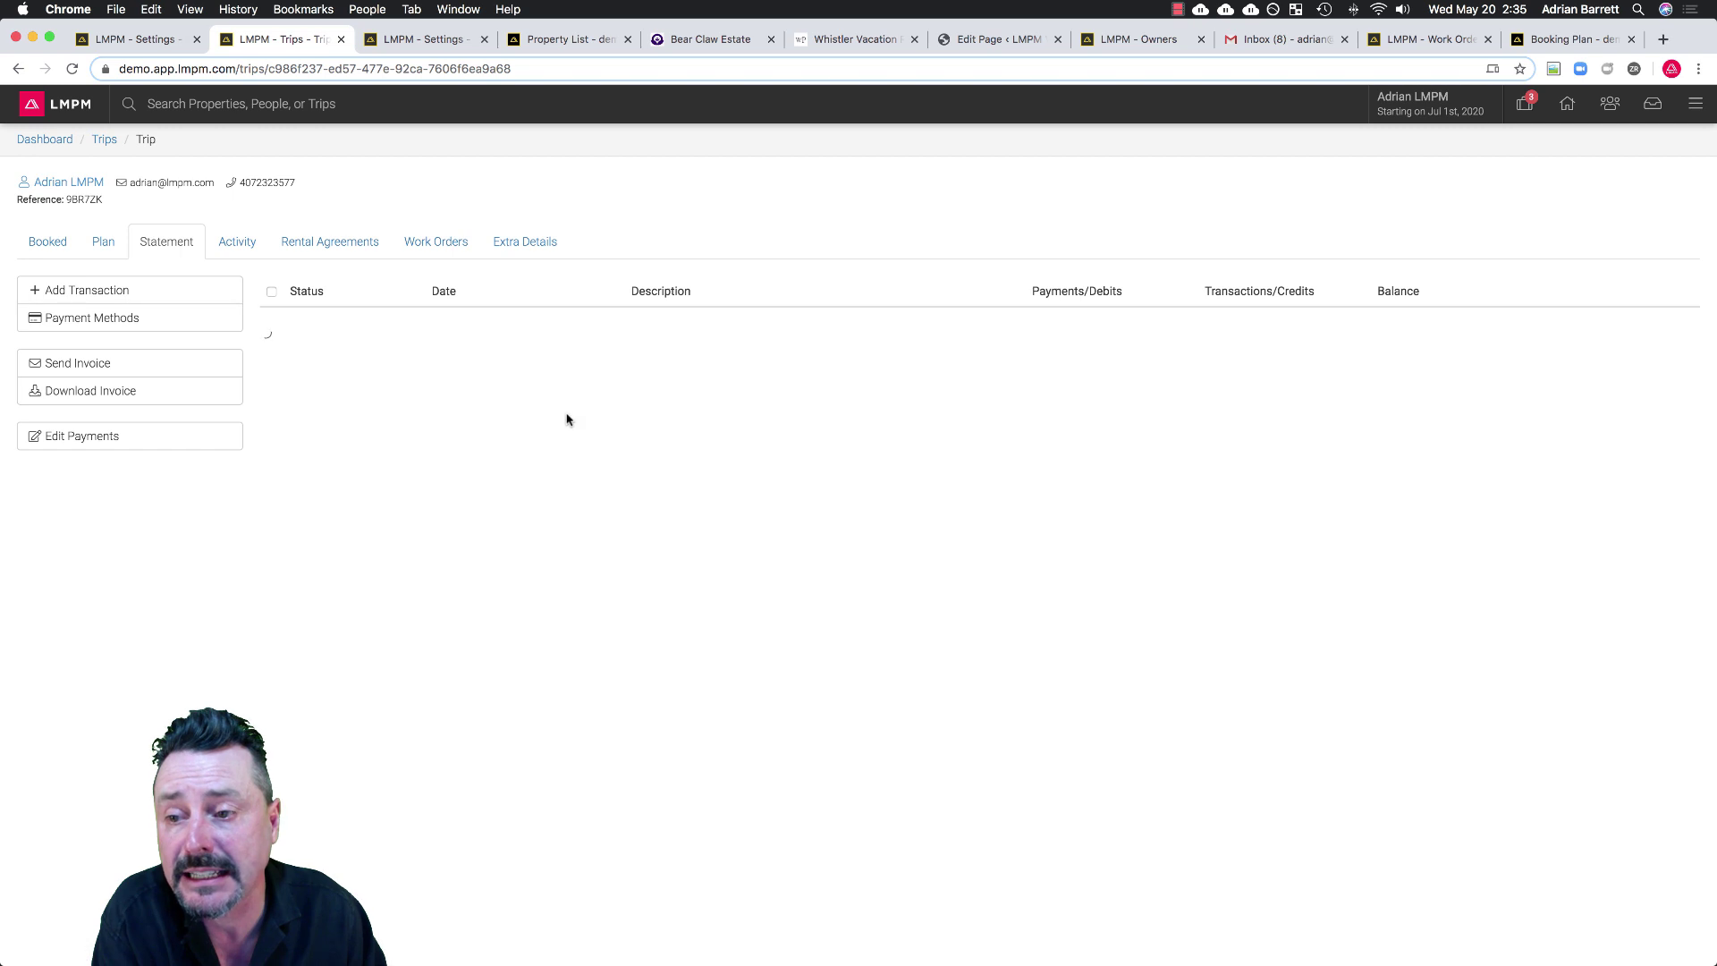
pyautogui.click(100, 289)
pyautogui.click(1075, 506)
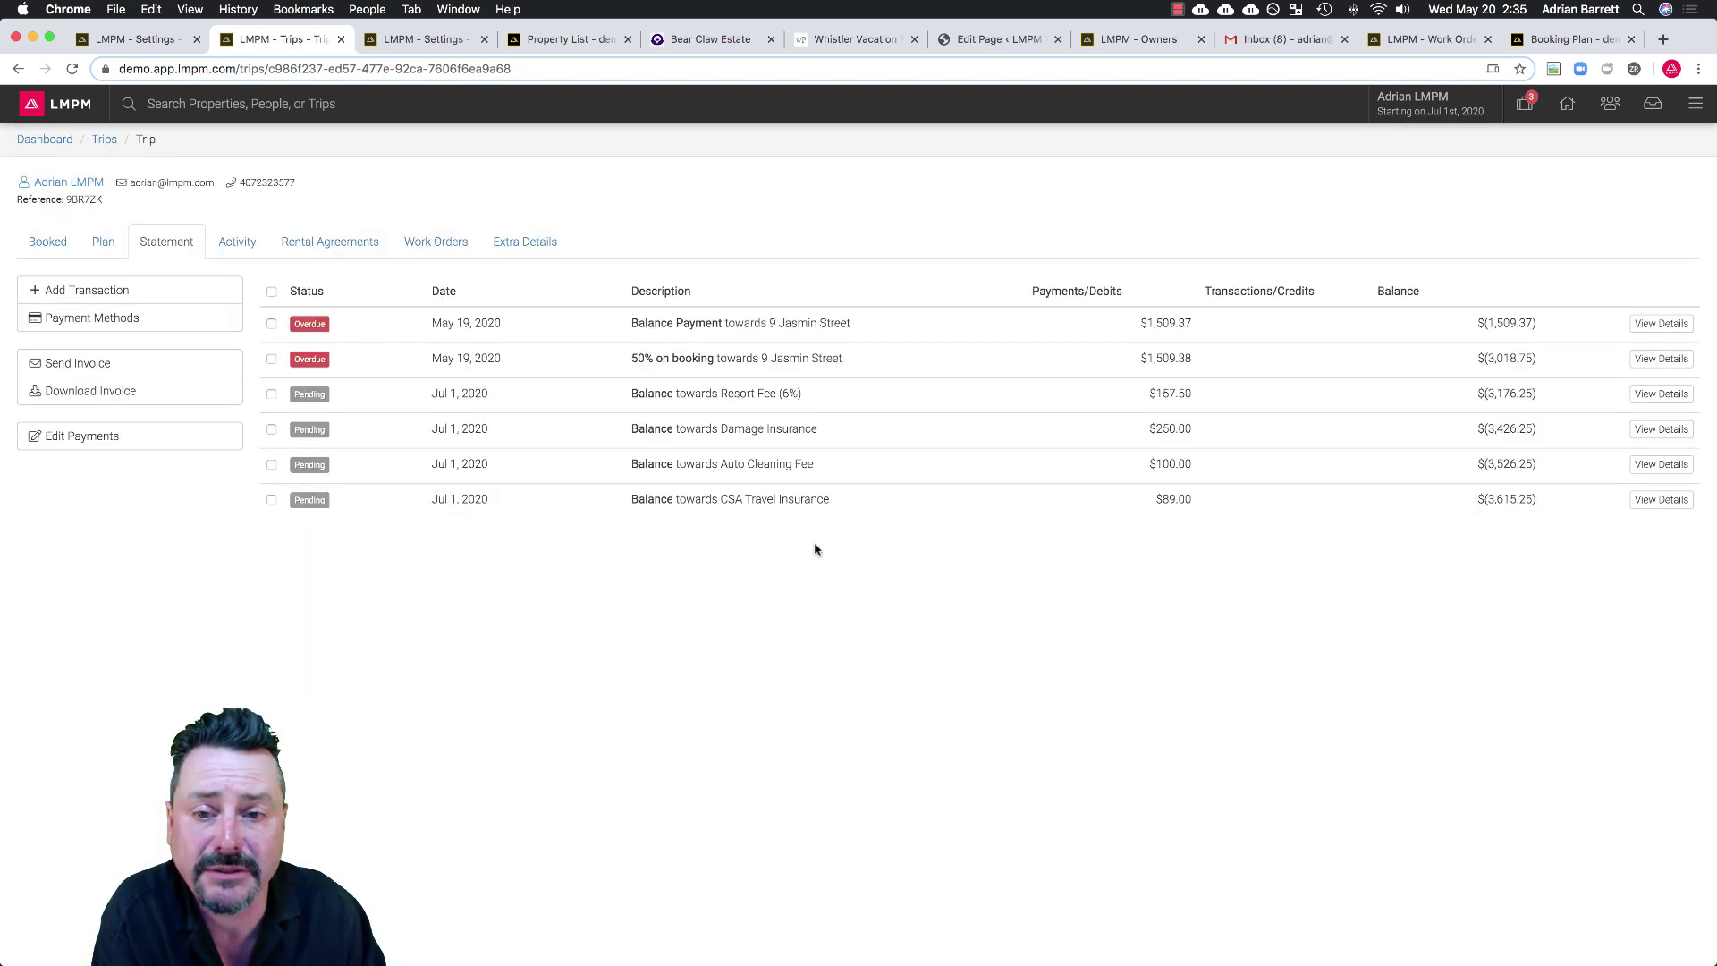
# Return to the payments due list, open the January processing run from Processing and re-process January.
pyautogui.click(17, 69)
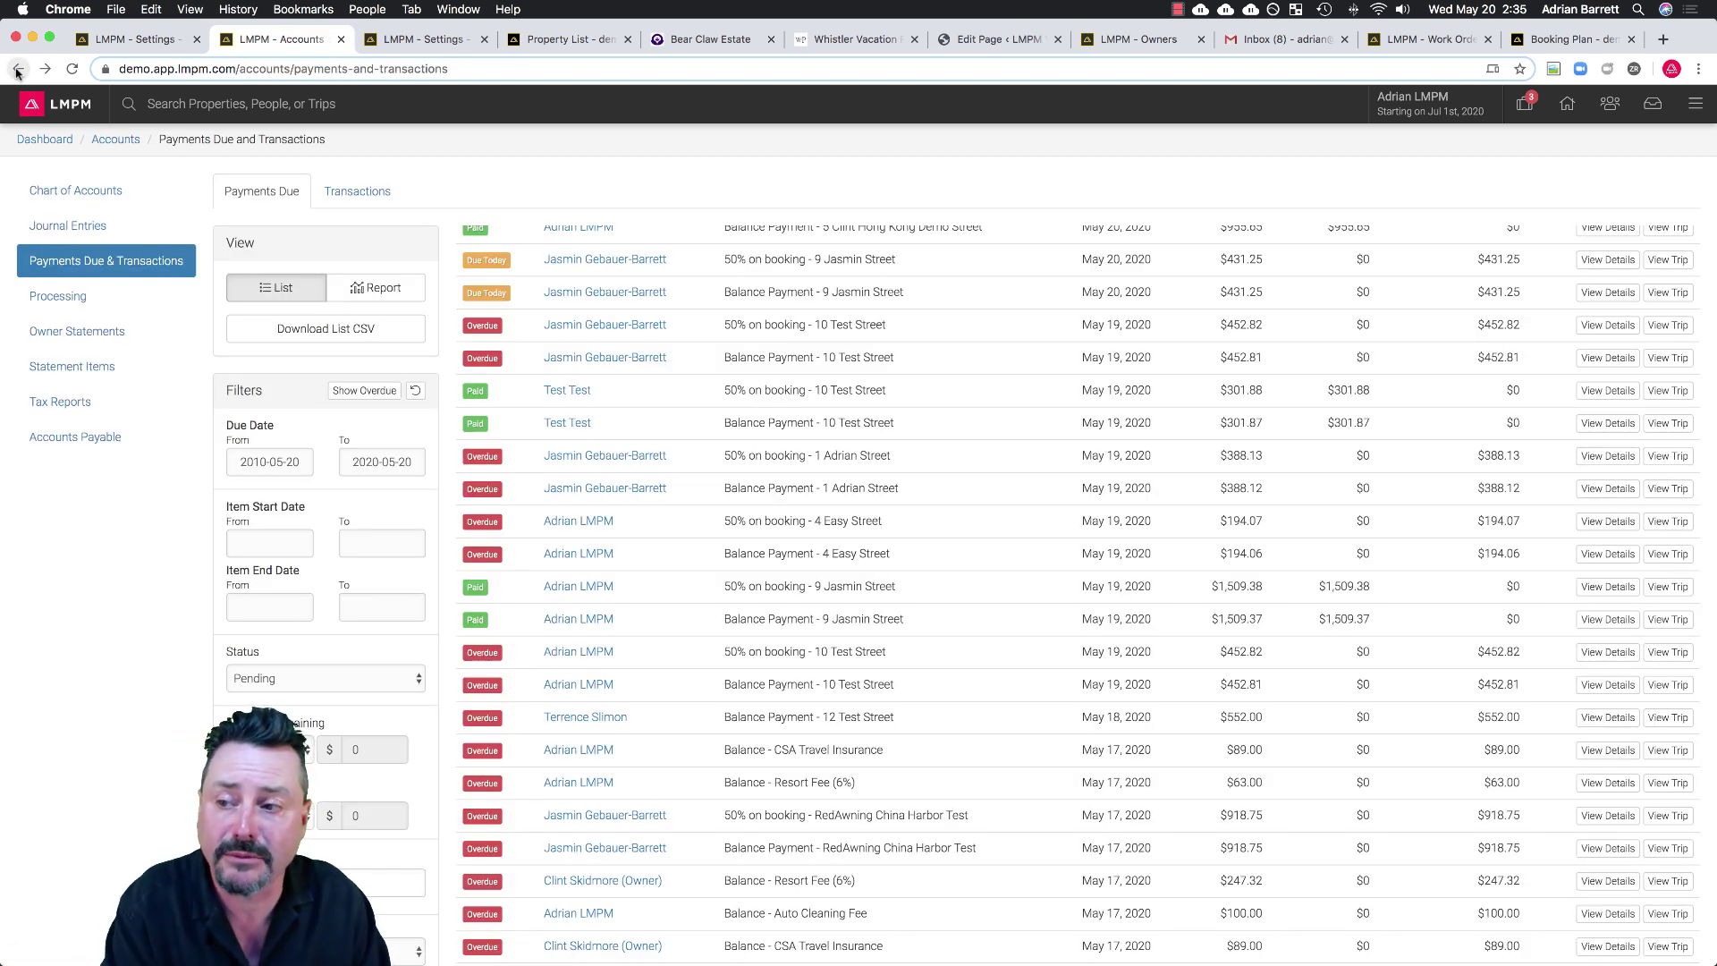
pyautogui.click(56, 296)
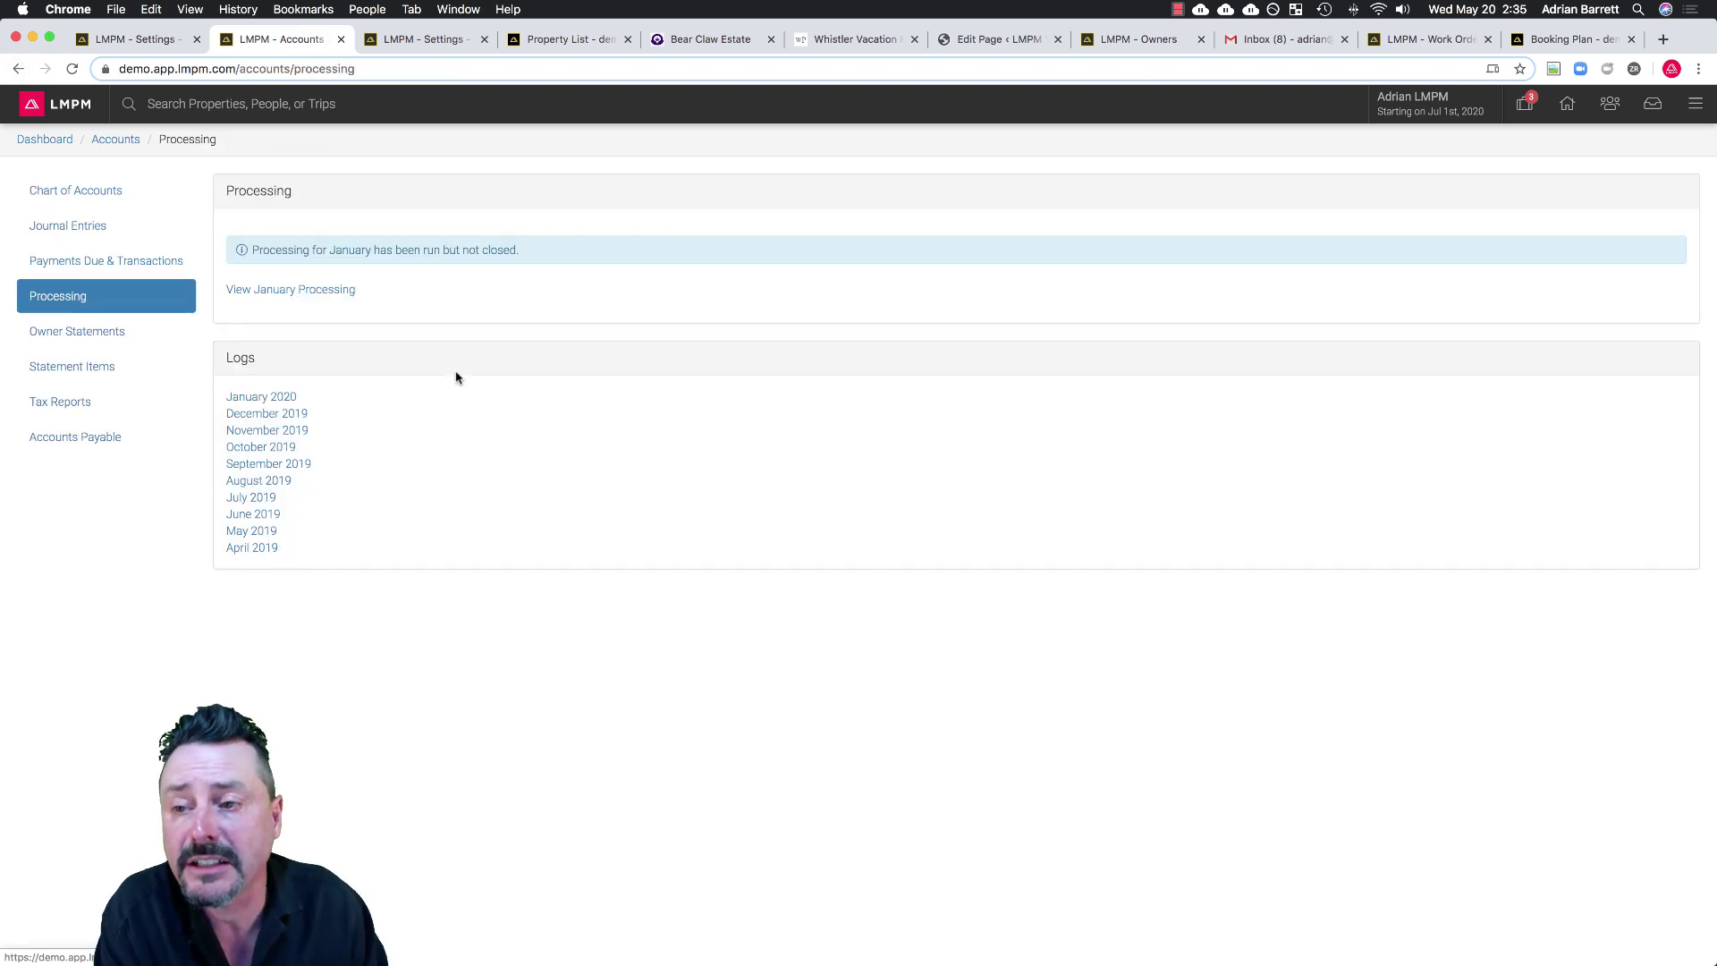
pyautogui.click(282, 290)
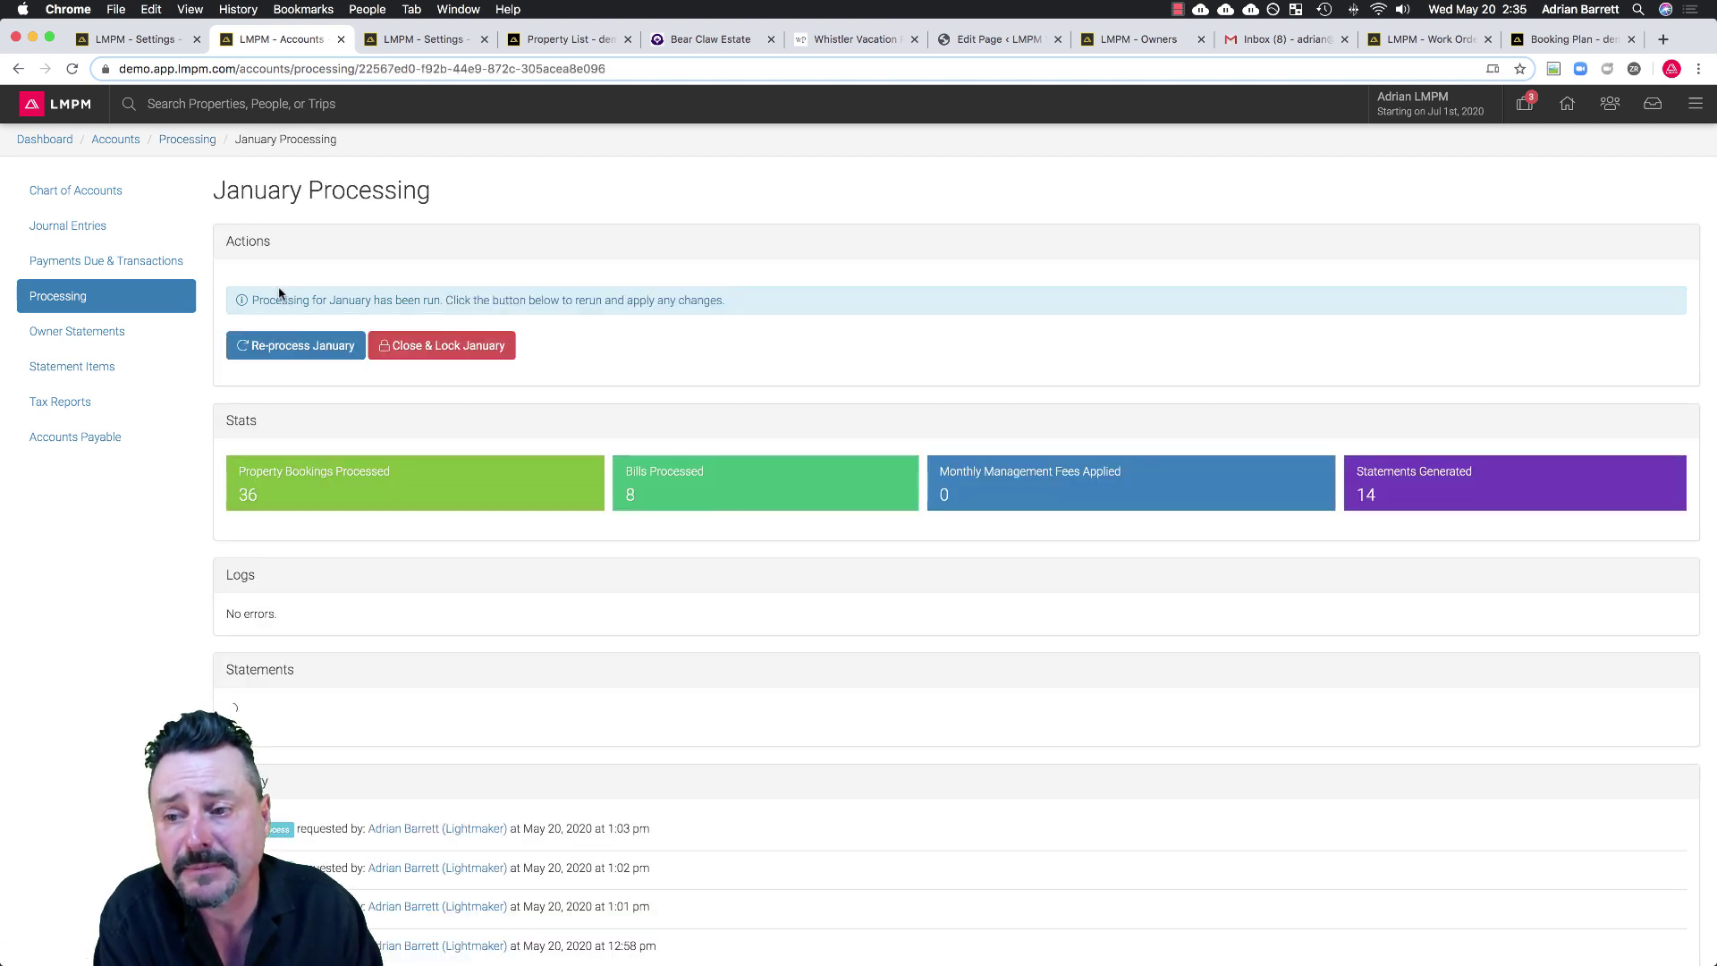
pyautogui.click(302, 347)
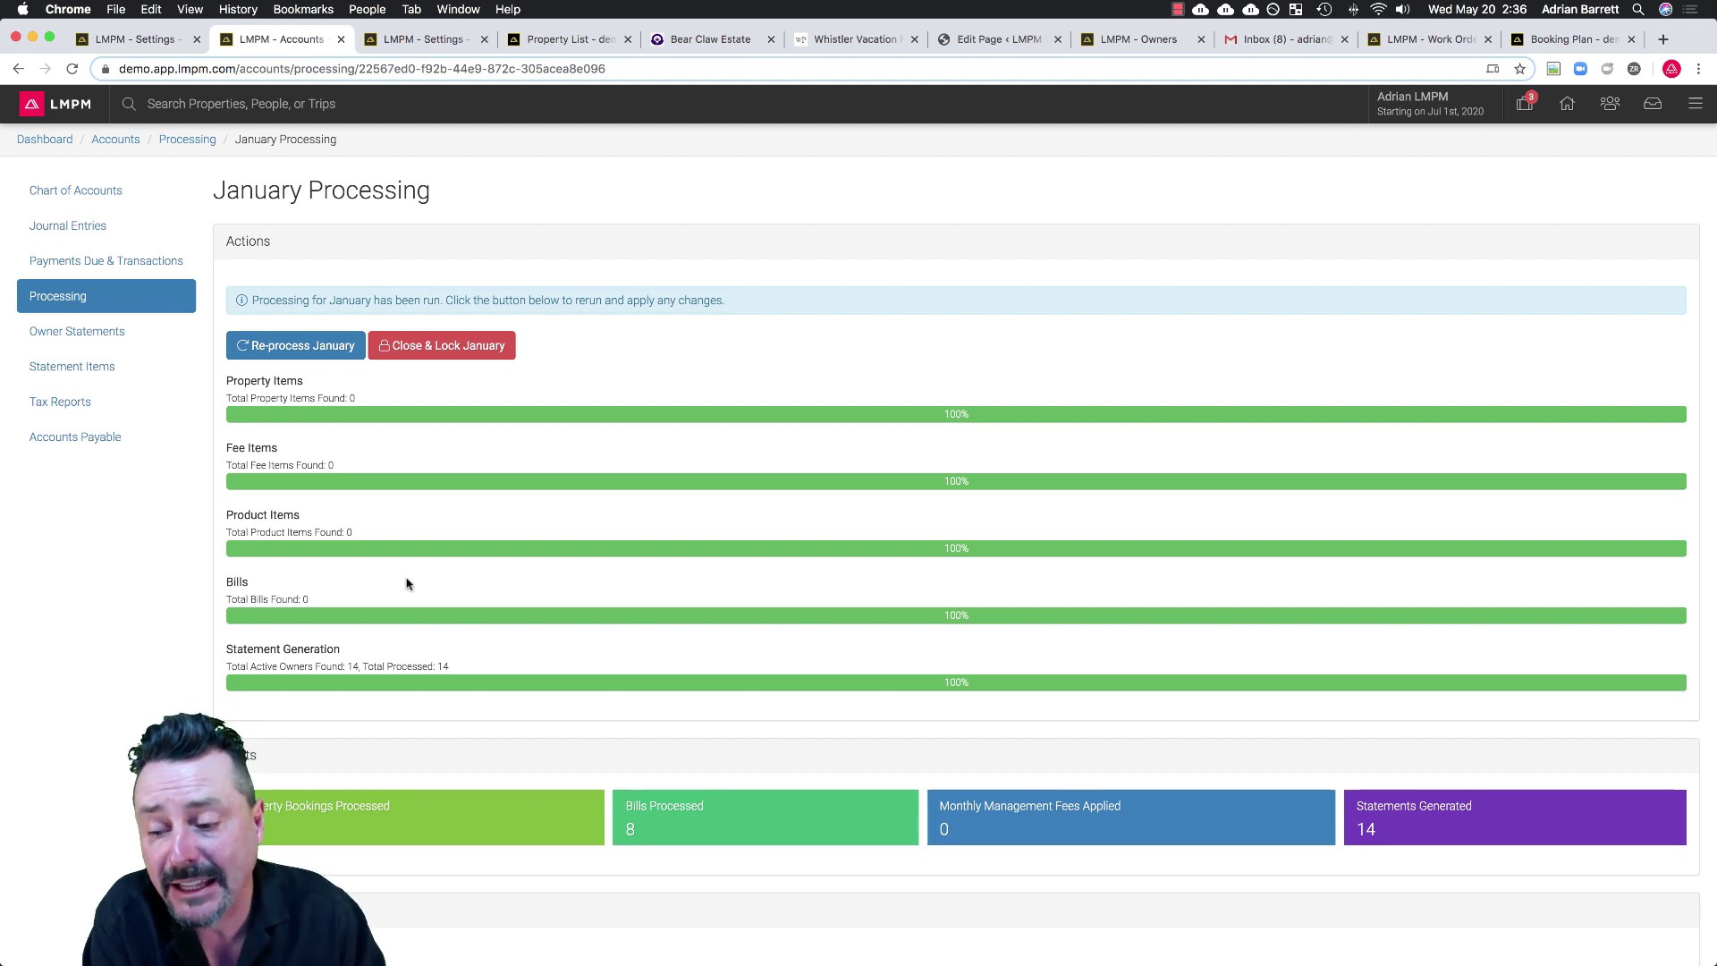
pyautogui.scroll(-5, 406, 583)
pyautogui.moveTo(227, 694); pyautogui.dragTo(294, 694)
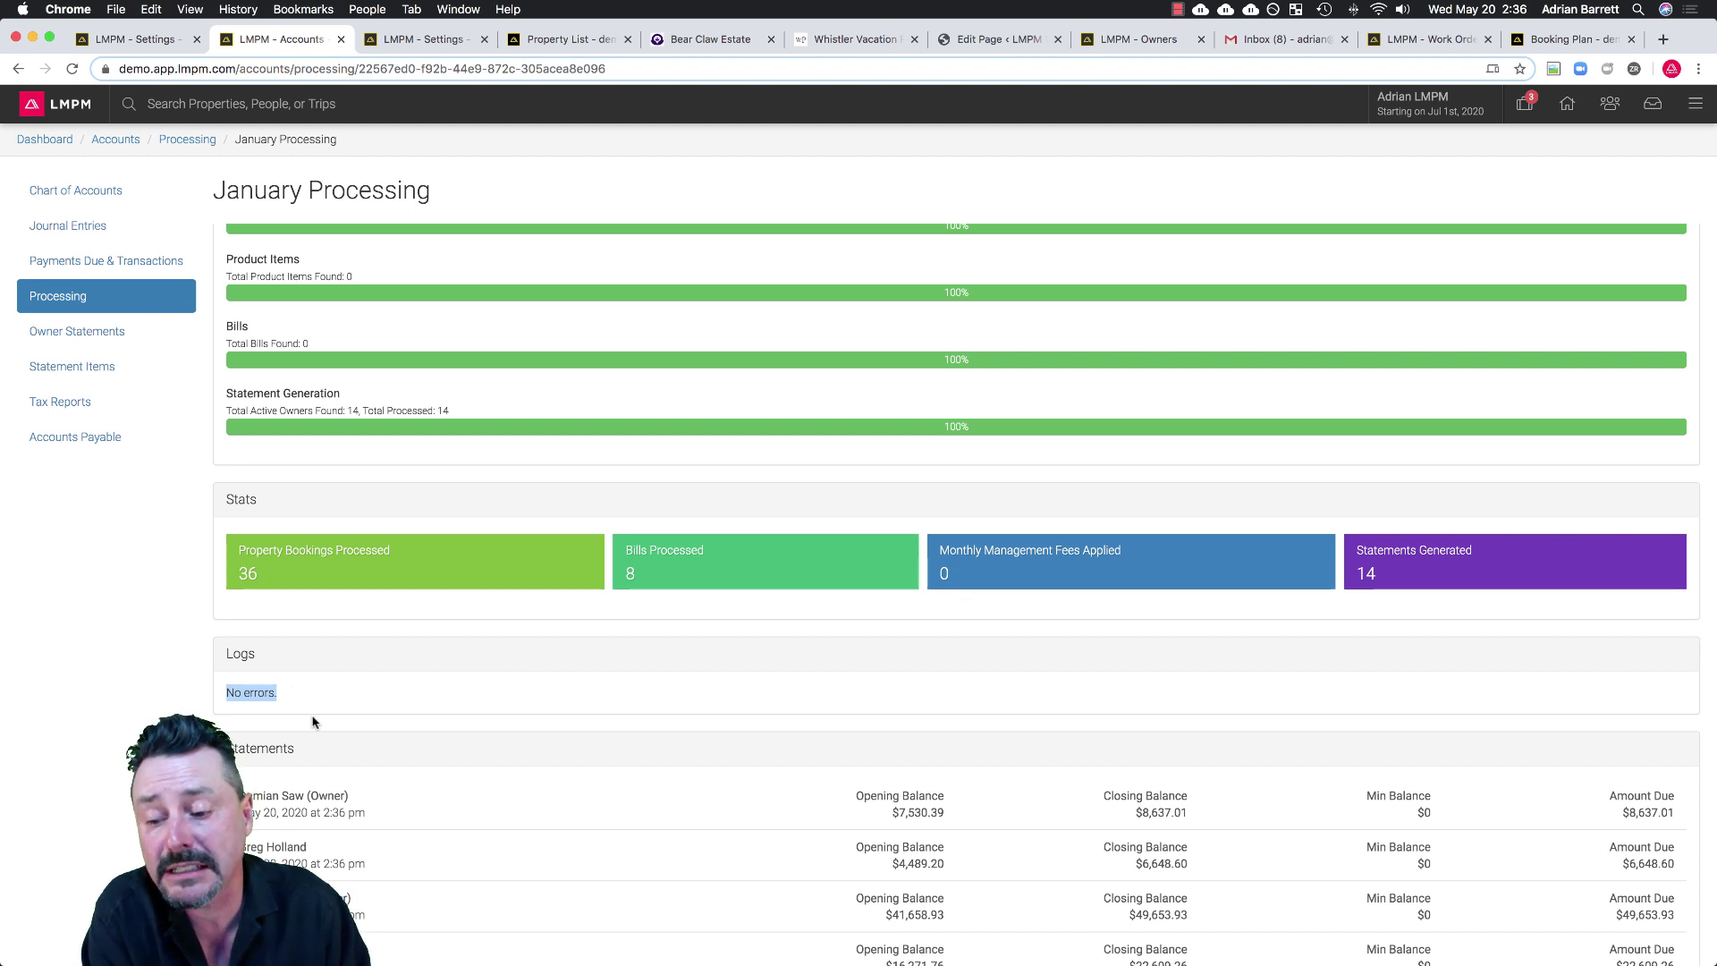
pyautogui.scroll(-2, 313, 722)
pyautogui.click(320, 754)
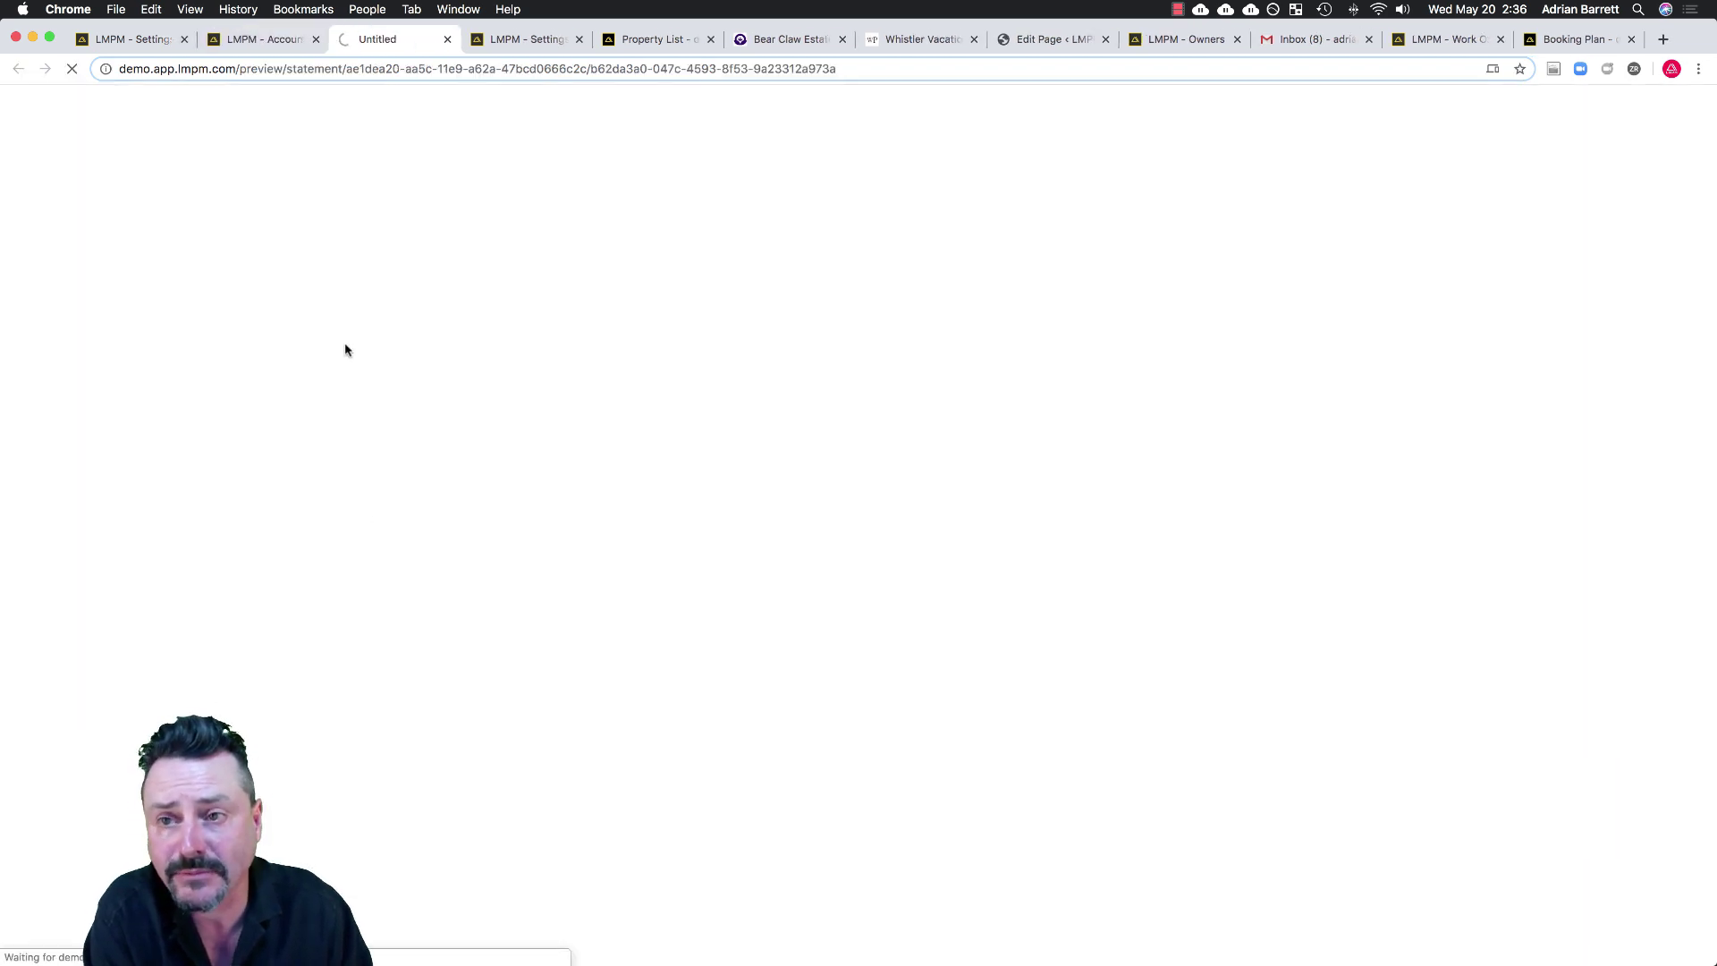
pyautogui.scroll(-1, 486, 380)
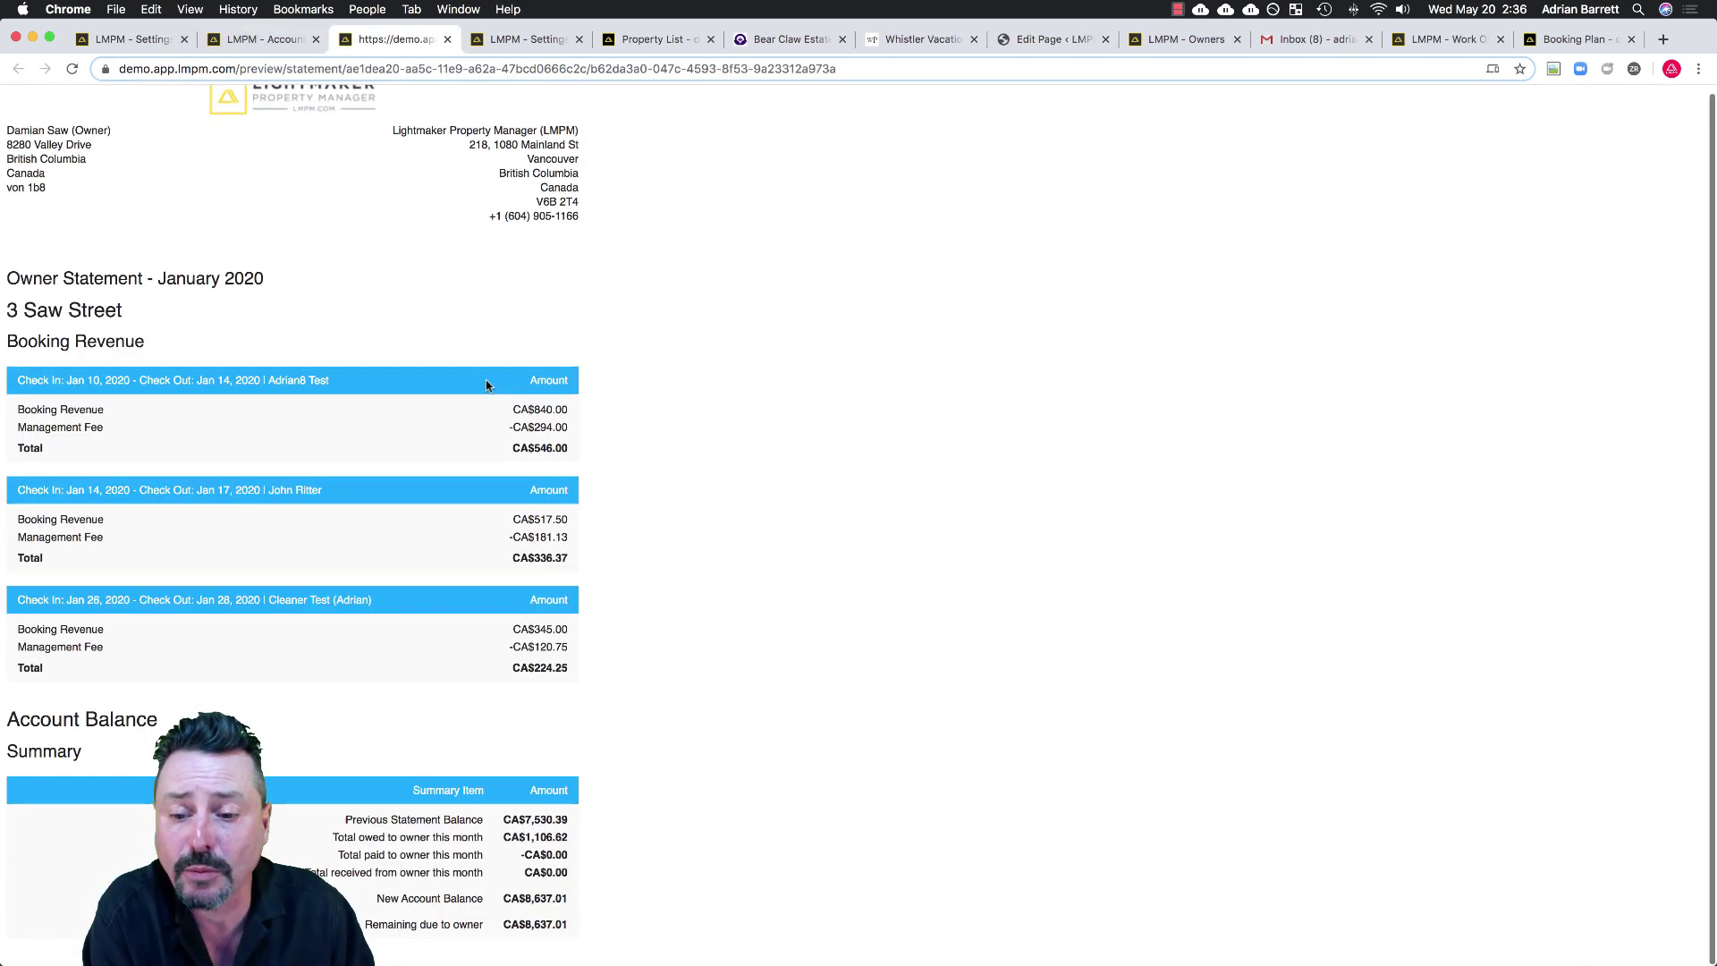
pyautogui.click(447, 40)
pyautogui.scroll(-3, 548, 684)
pyautogui.scroll(-10, 548, 684)
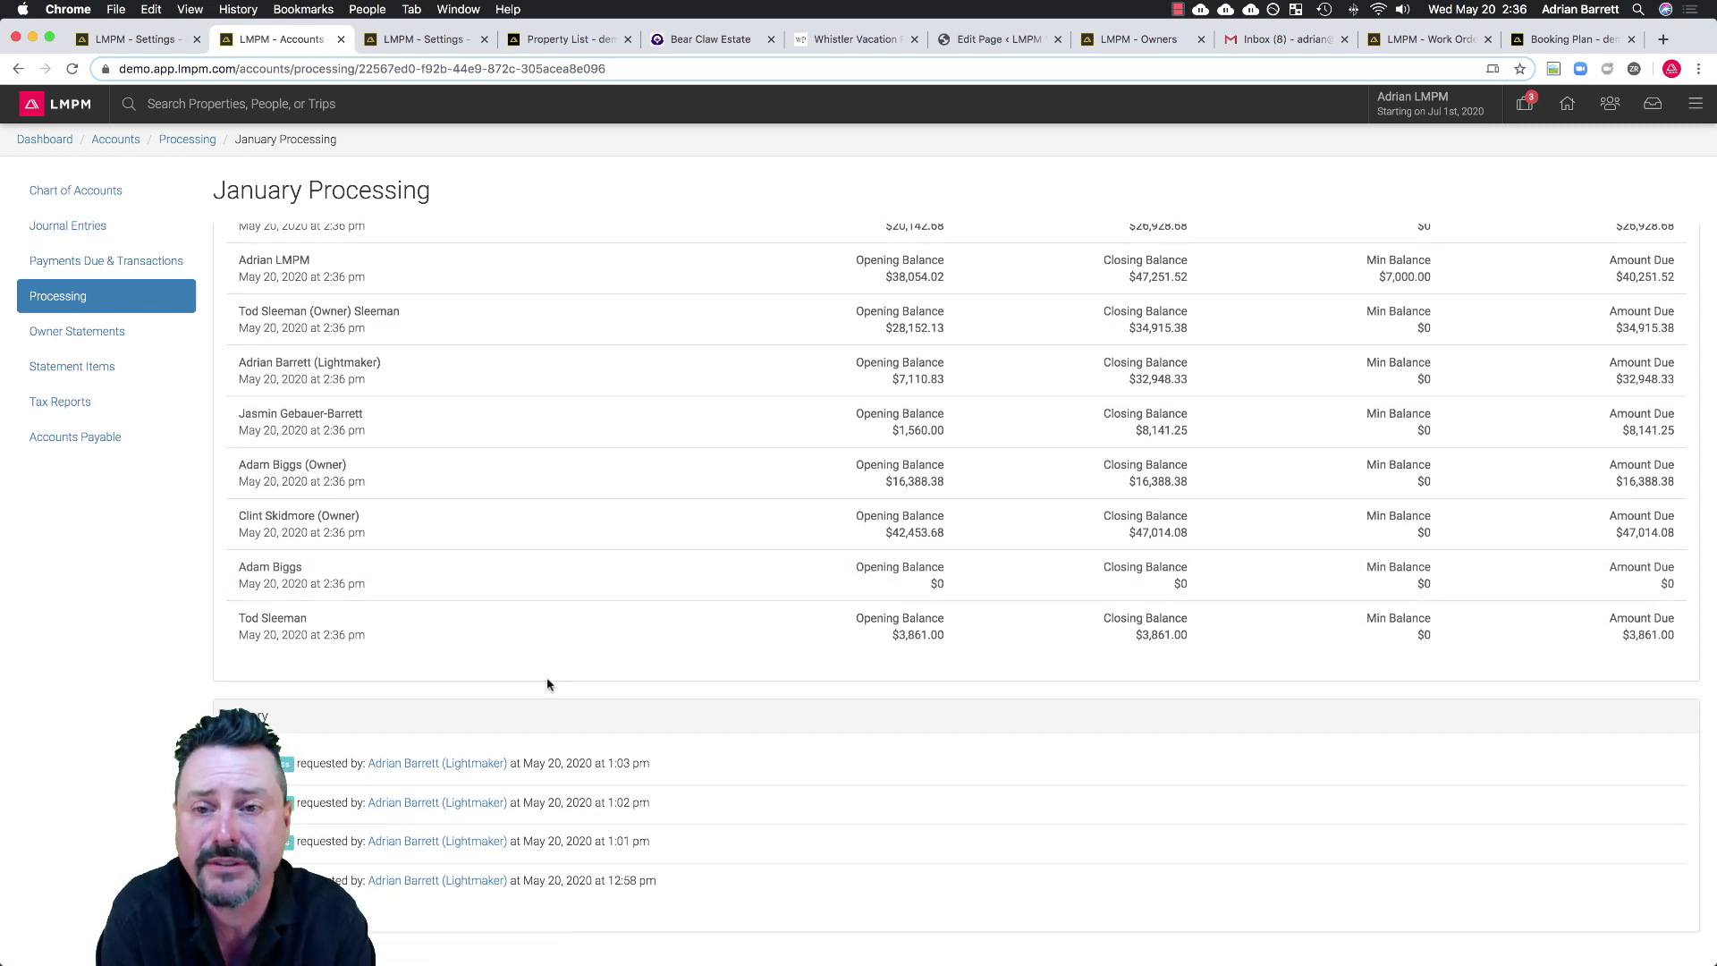
pyautogui.scroll(12, 548, 684)
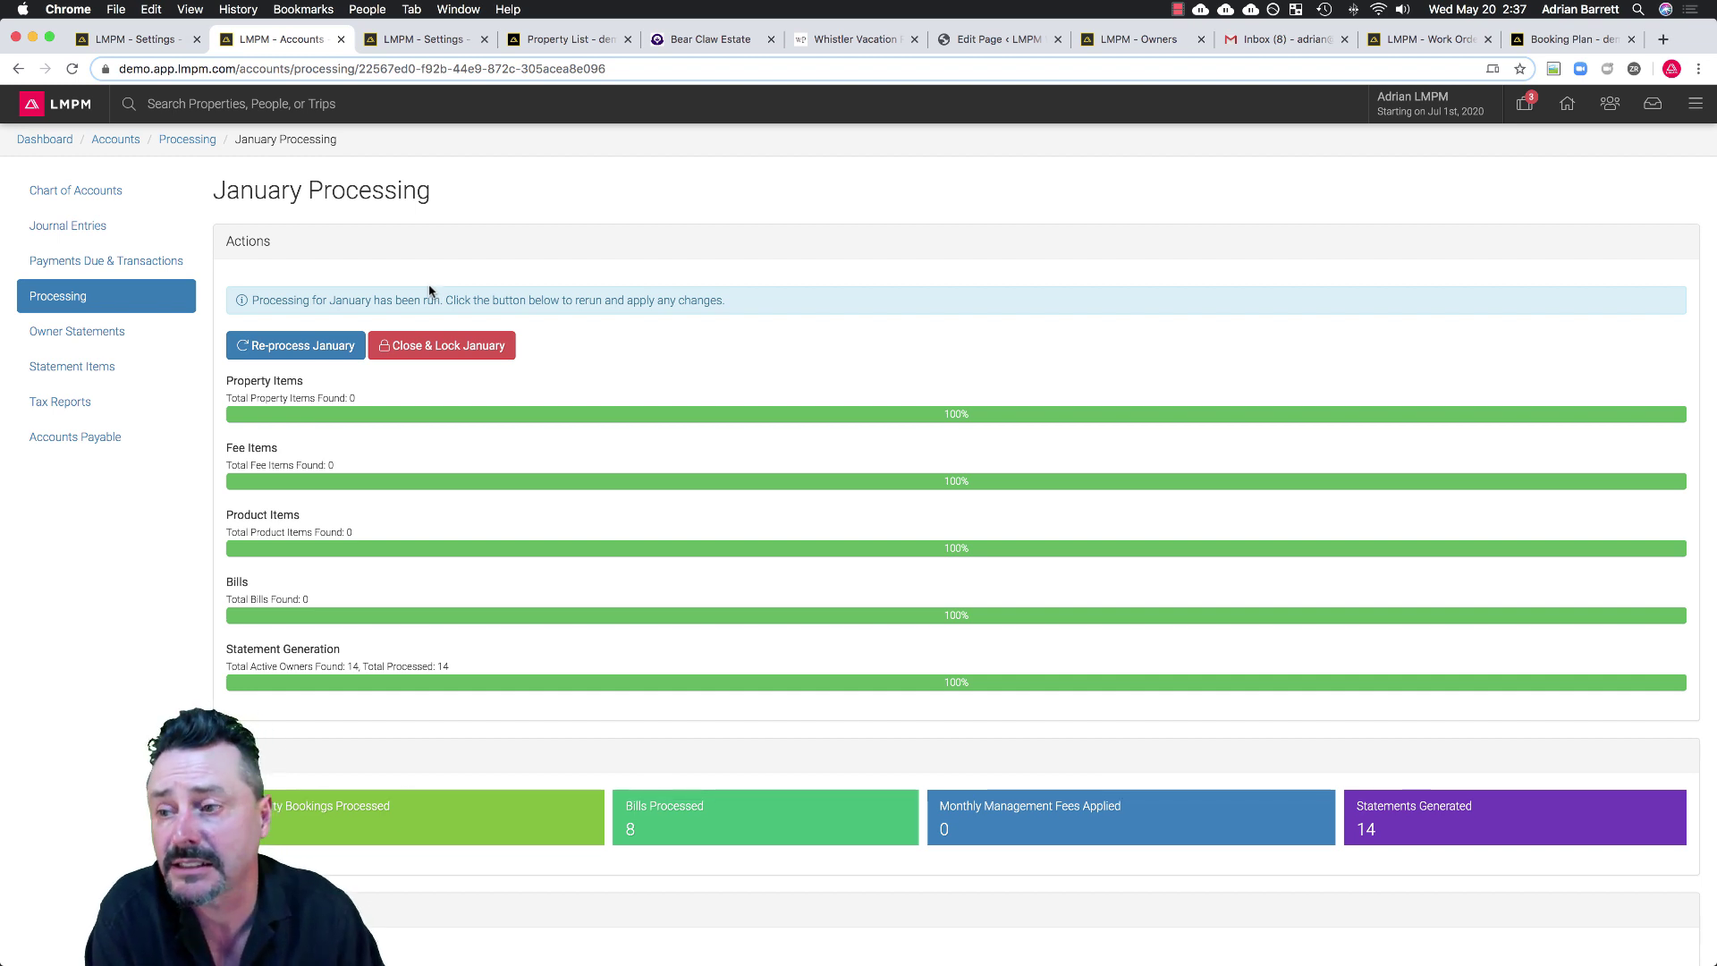
# Filter the owner statements to November 2019, view the fifth listed owner's PDF statement through to its summary and close it.
pyautogui.click(67, 332)
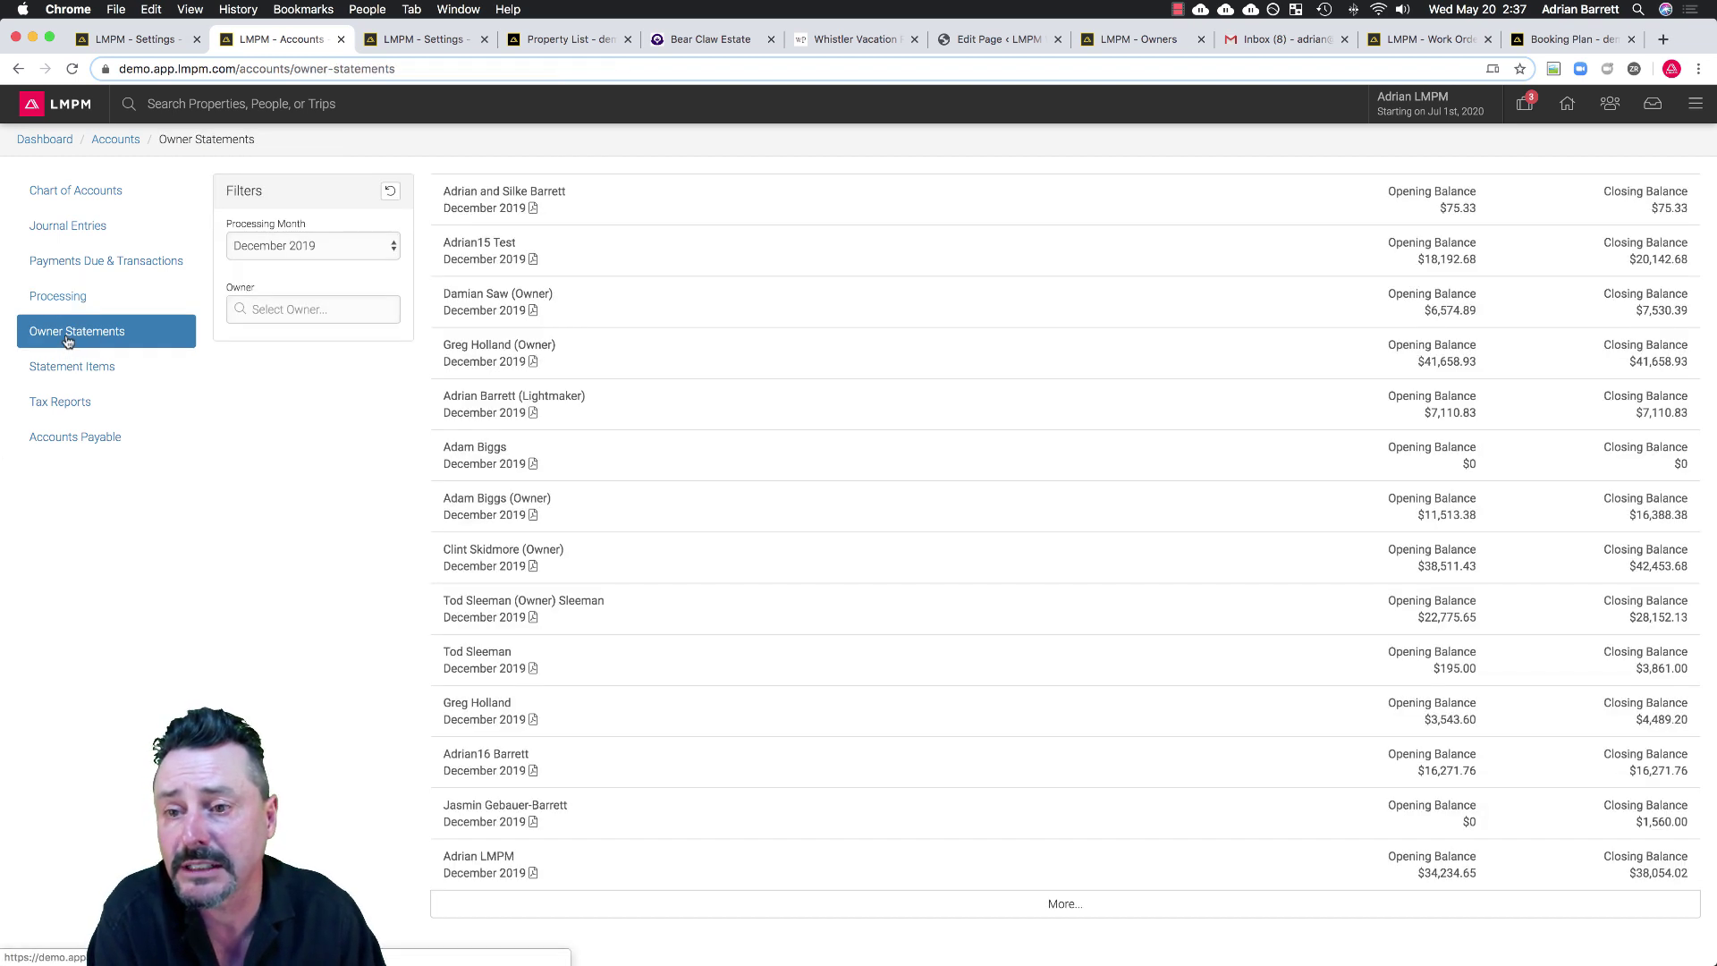
pyautogui.click(268, 247)
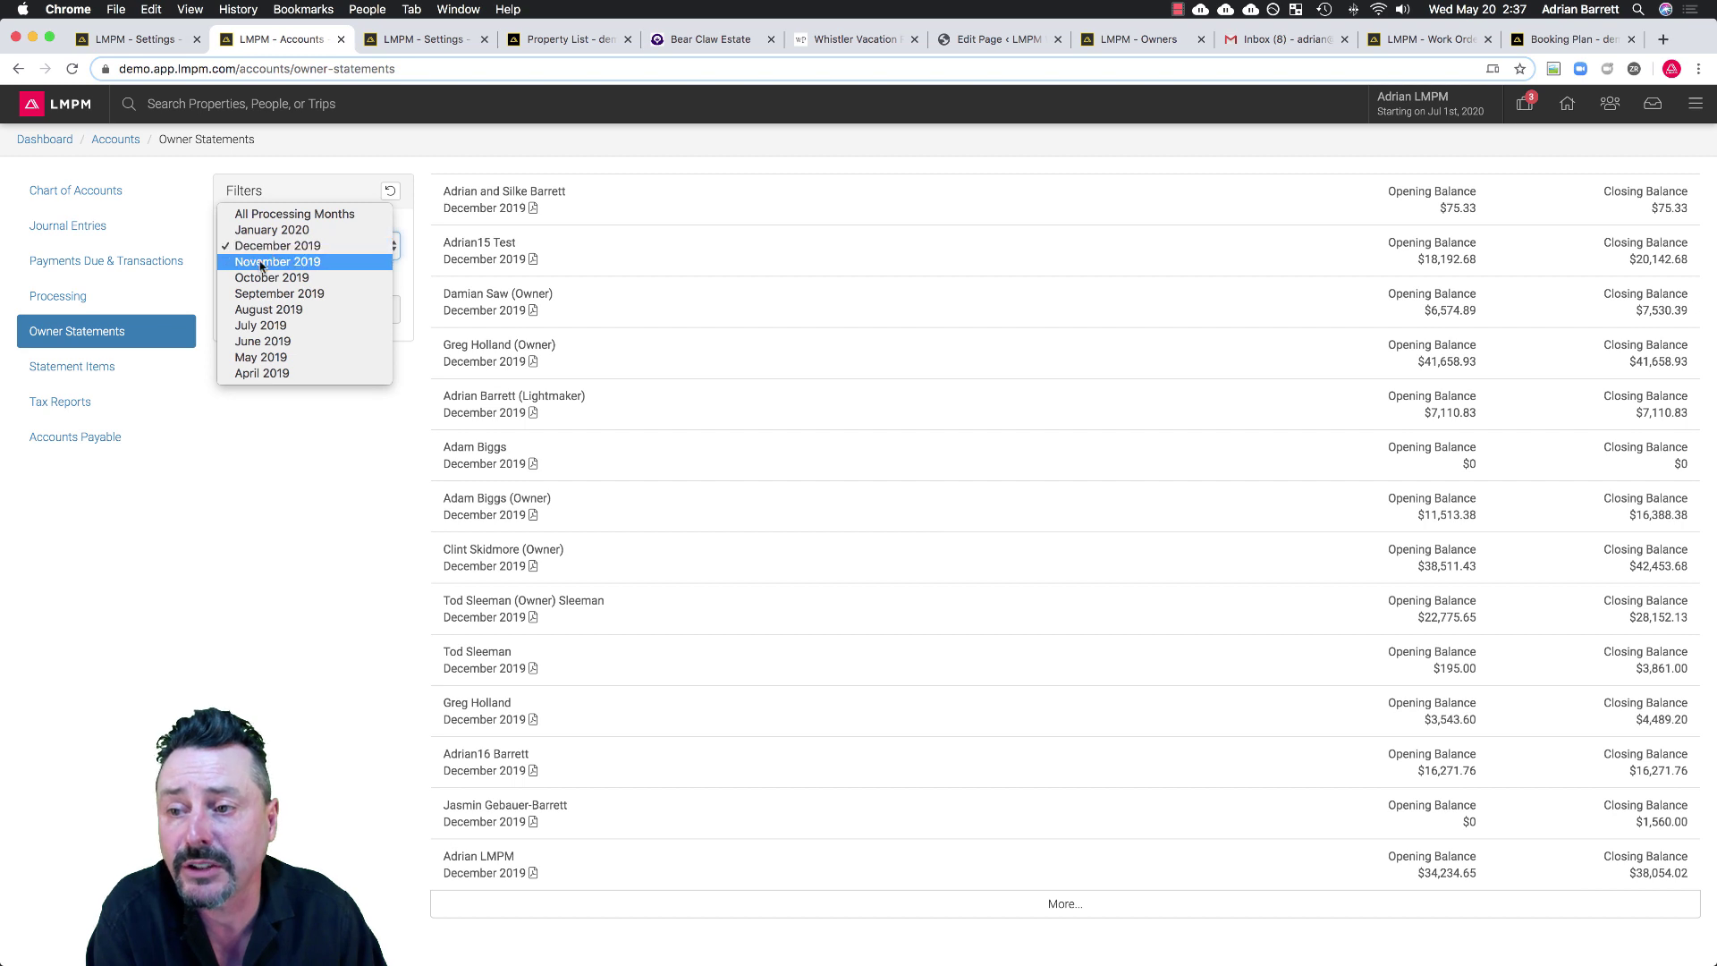
pyautogui.click(261, 264)
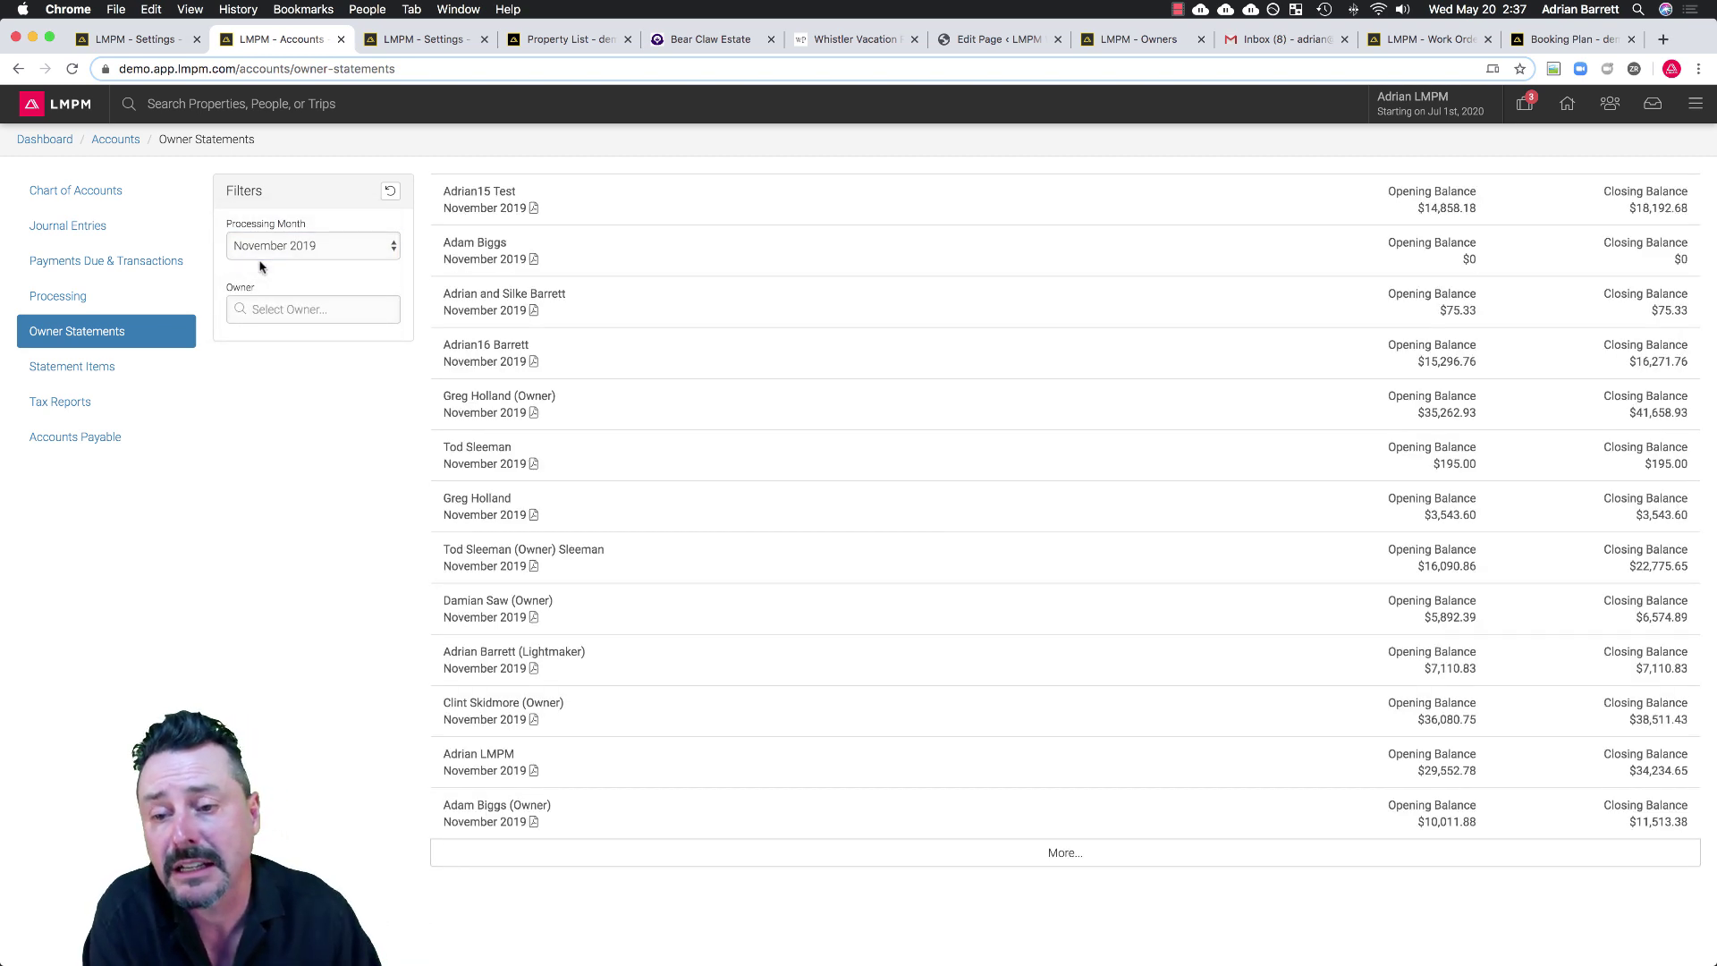
pyautogui.click(533, 413)
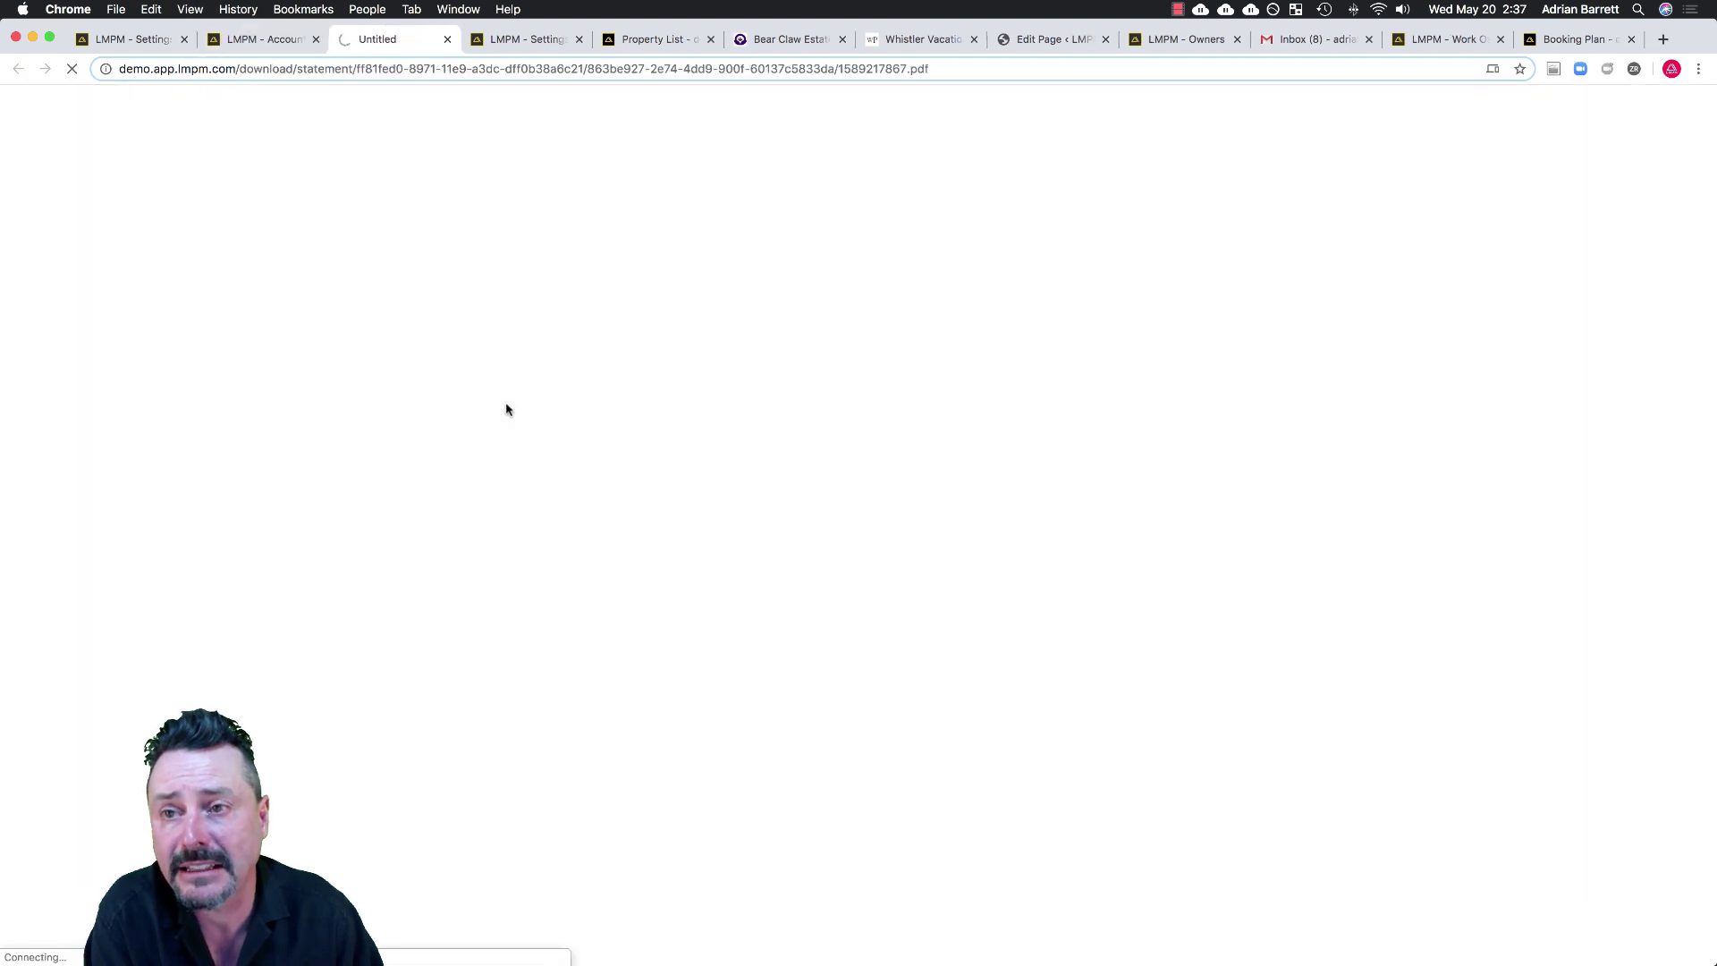
pyautogui.scroll(-3, 506, 410)
pyautogui.scroll(-10, 507, 410)
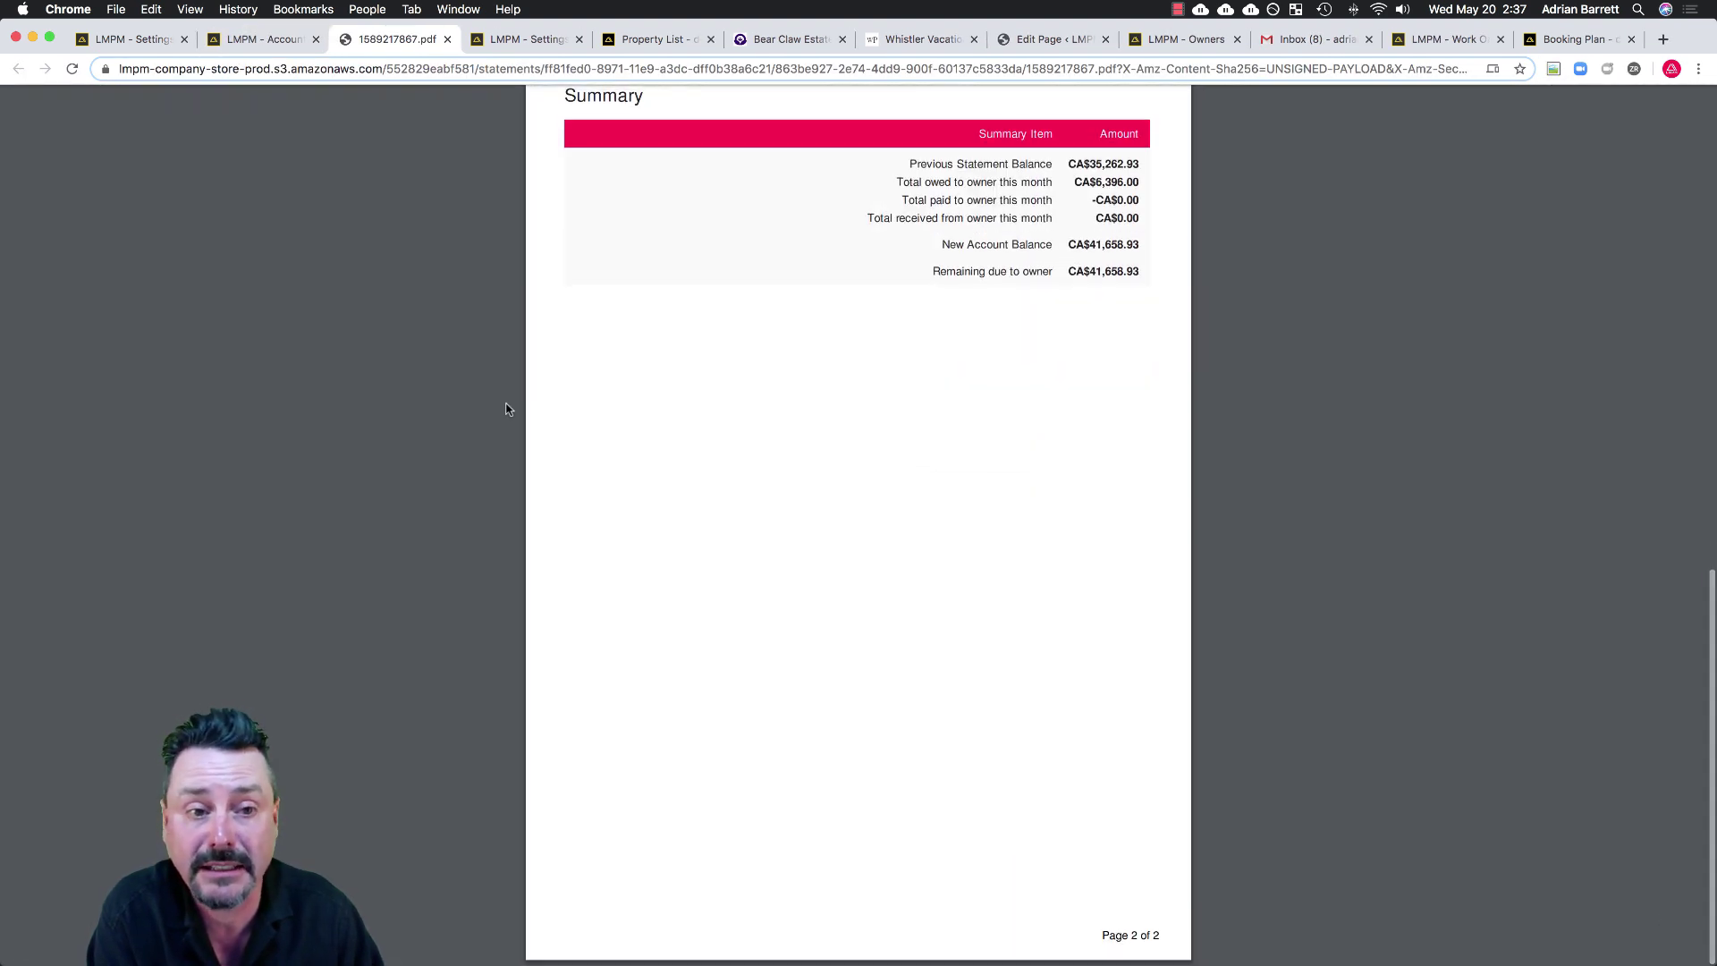
pyautogui.click(448, 39)
# Show the owner statement items of all types for the November 2019 processing month.
pyautogui.click(64, 367)
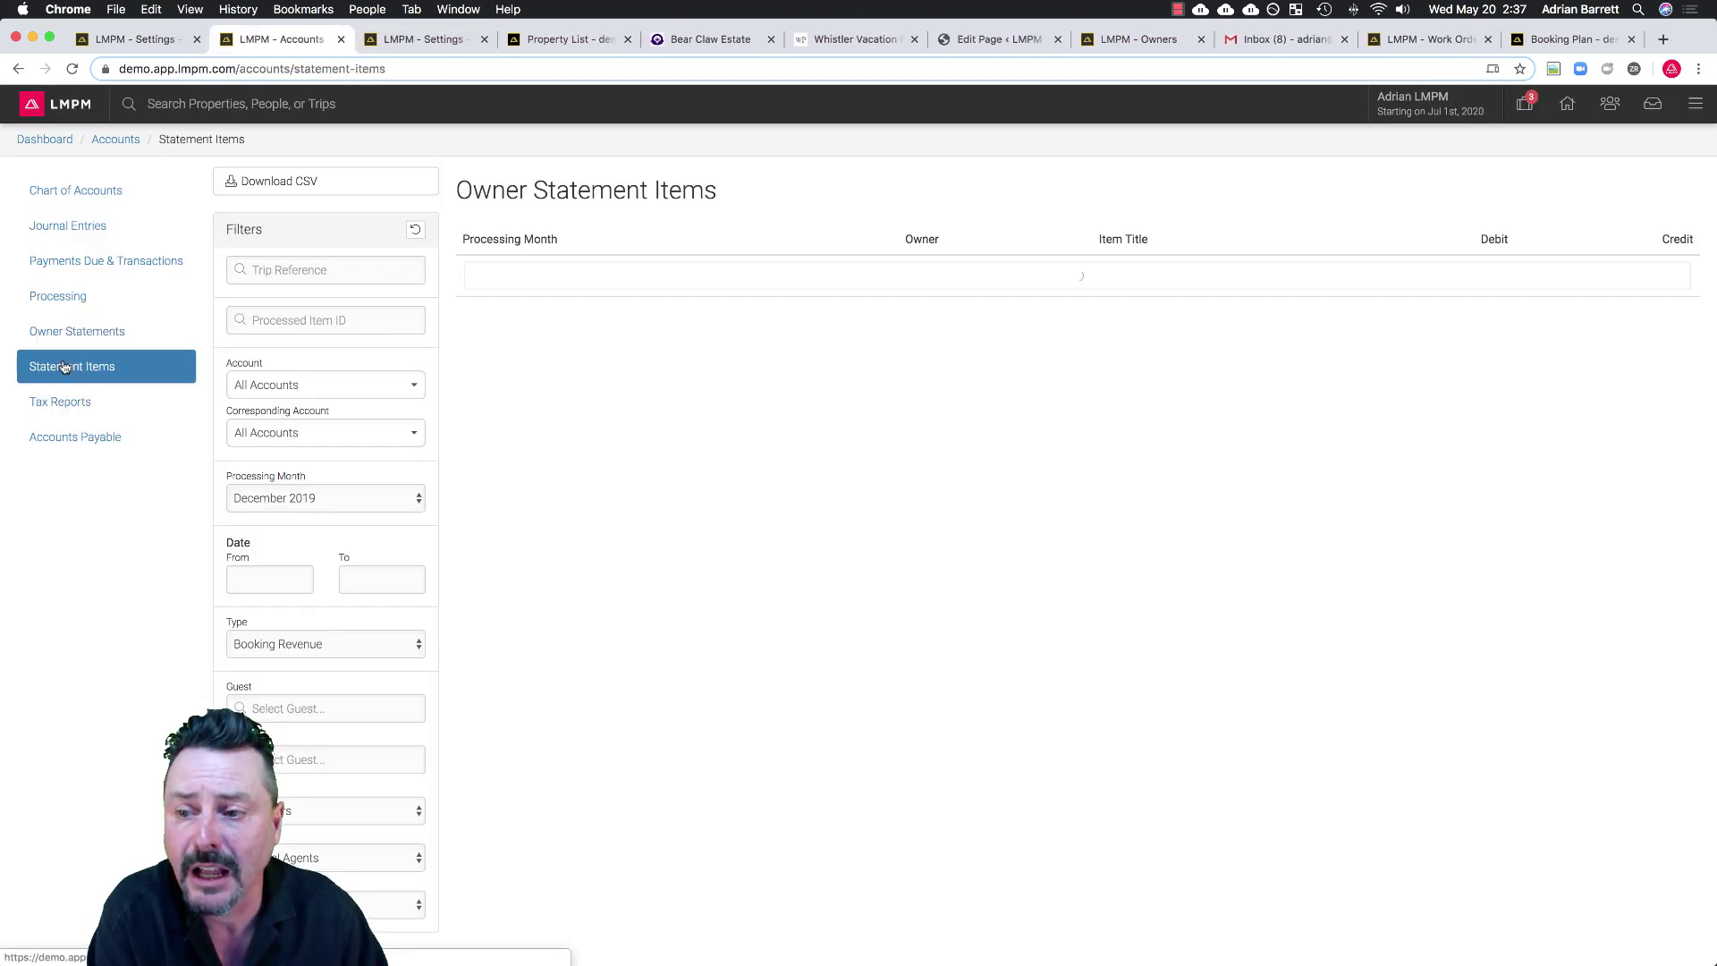
pyautogui.click(303, 646)
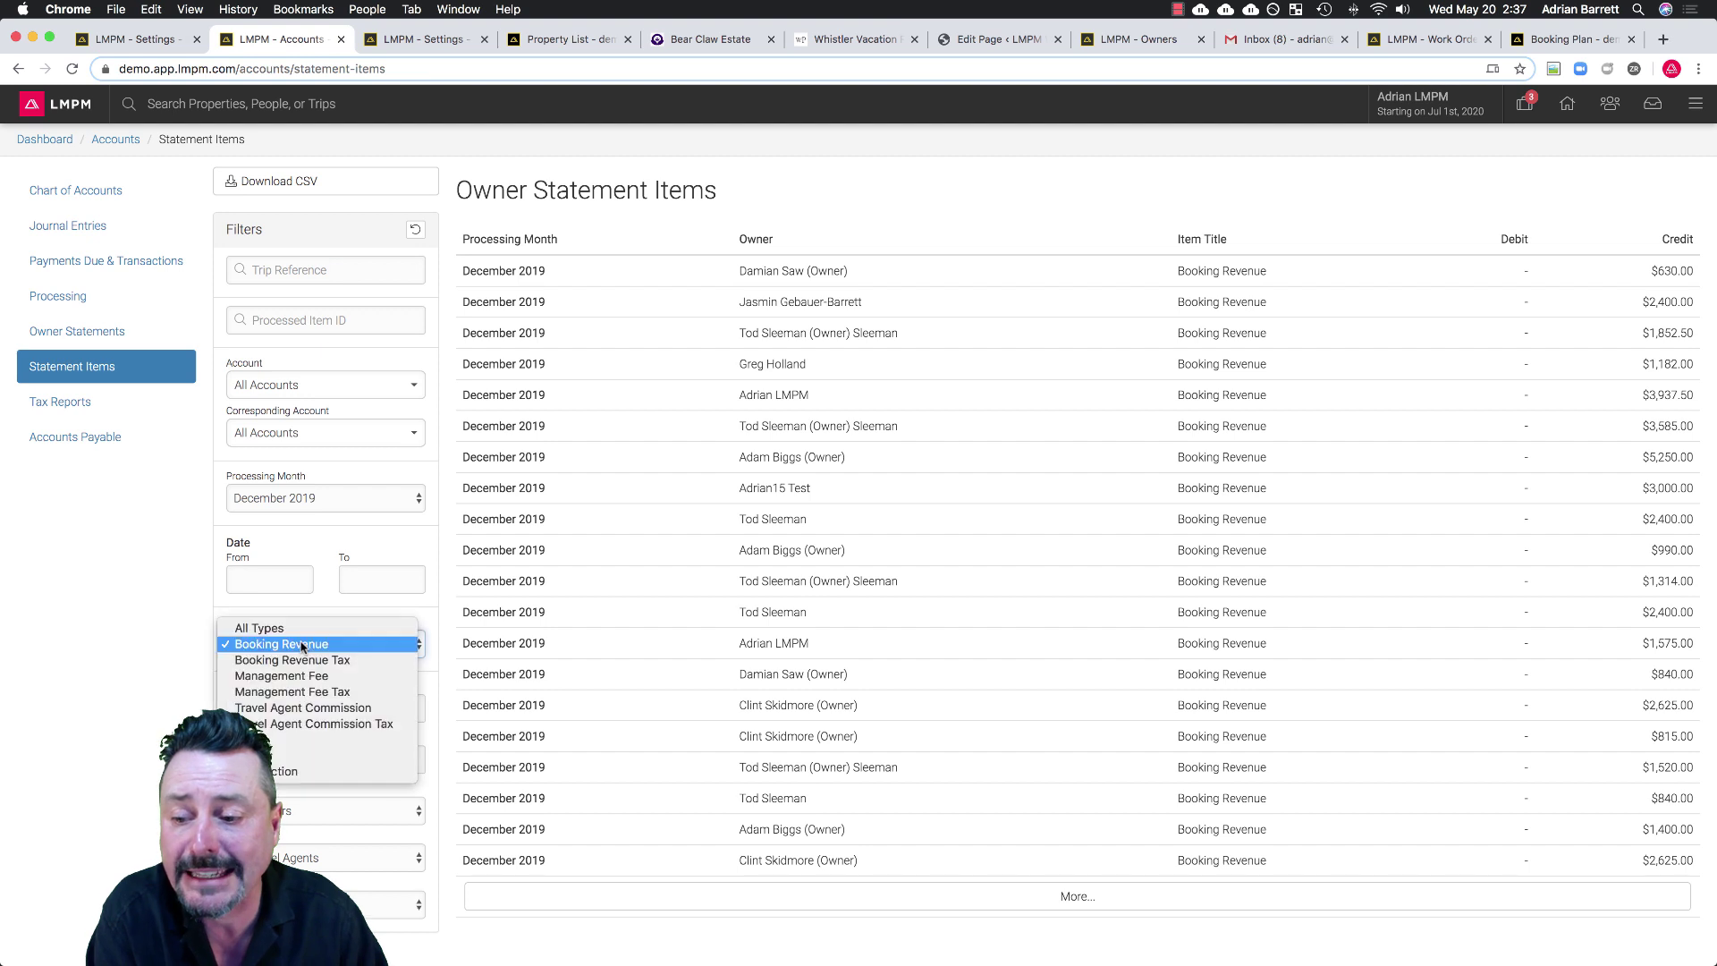
pyautogui.click(301, 629)
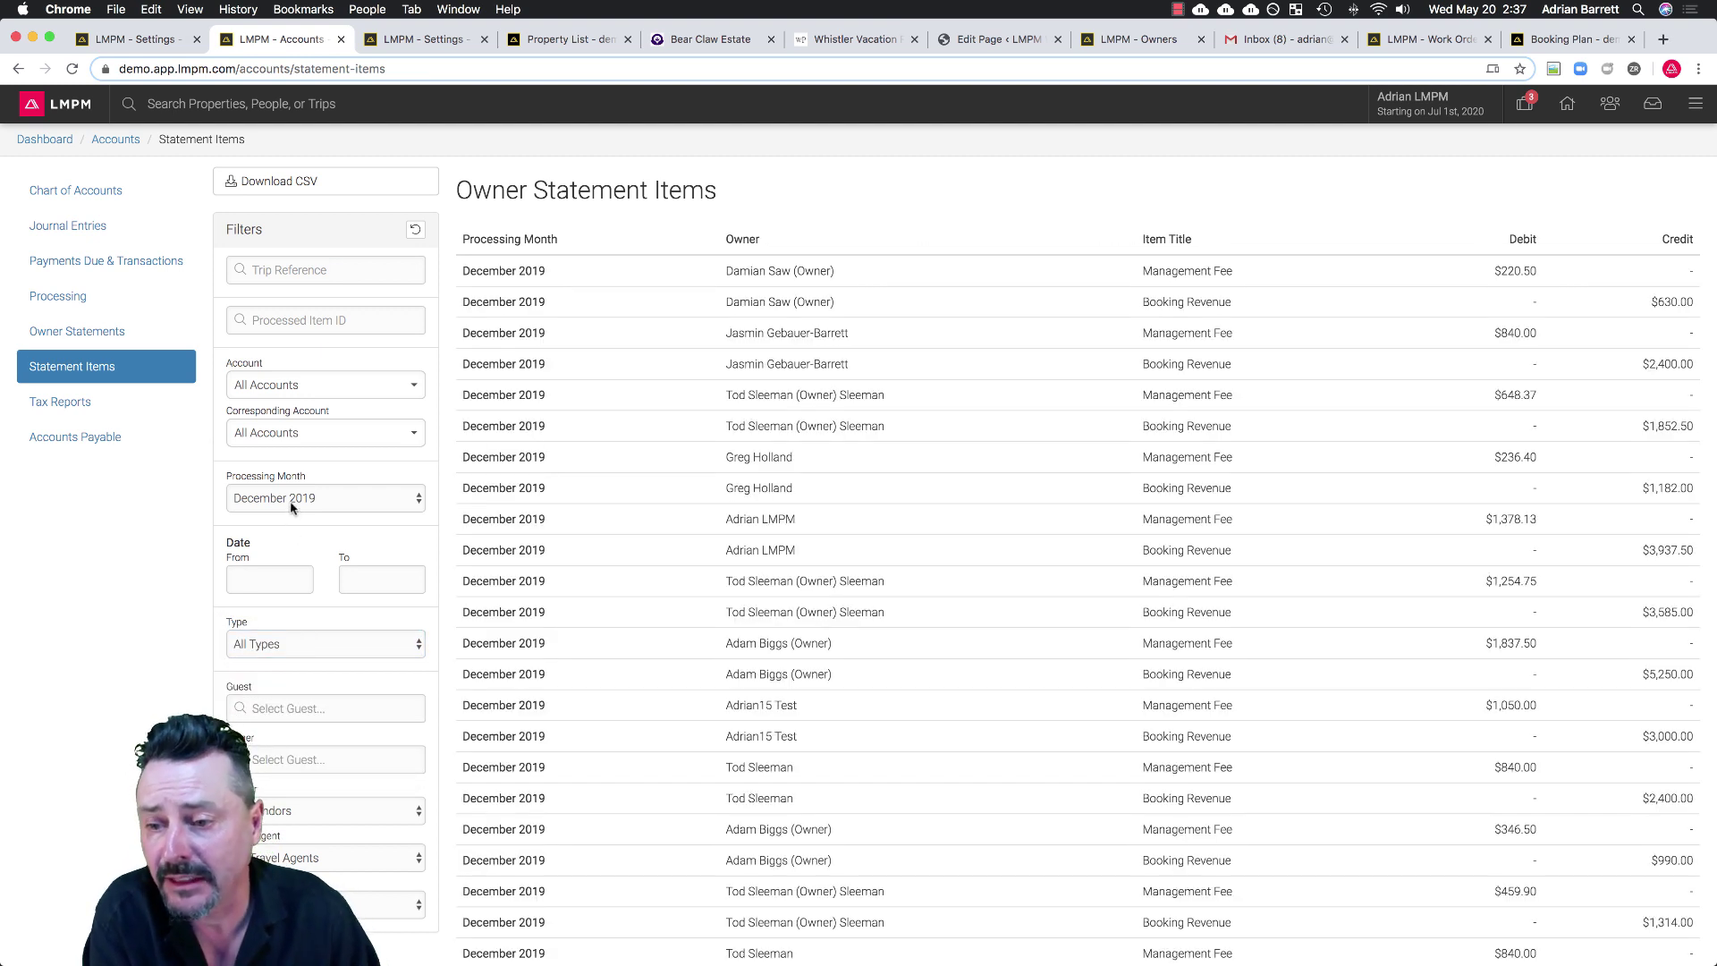
pyautogui.click(290, 500)
pyautogui.click(270, 515)
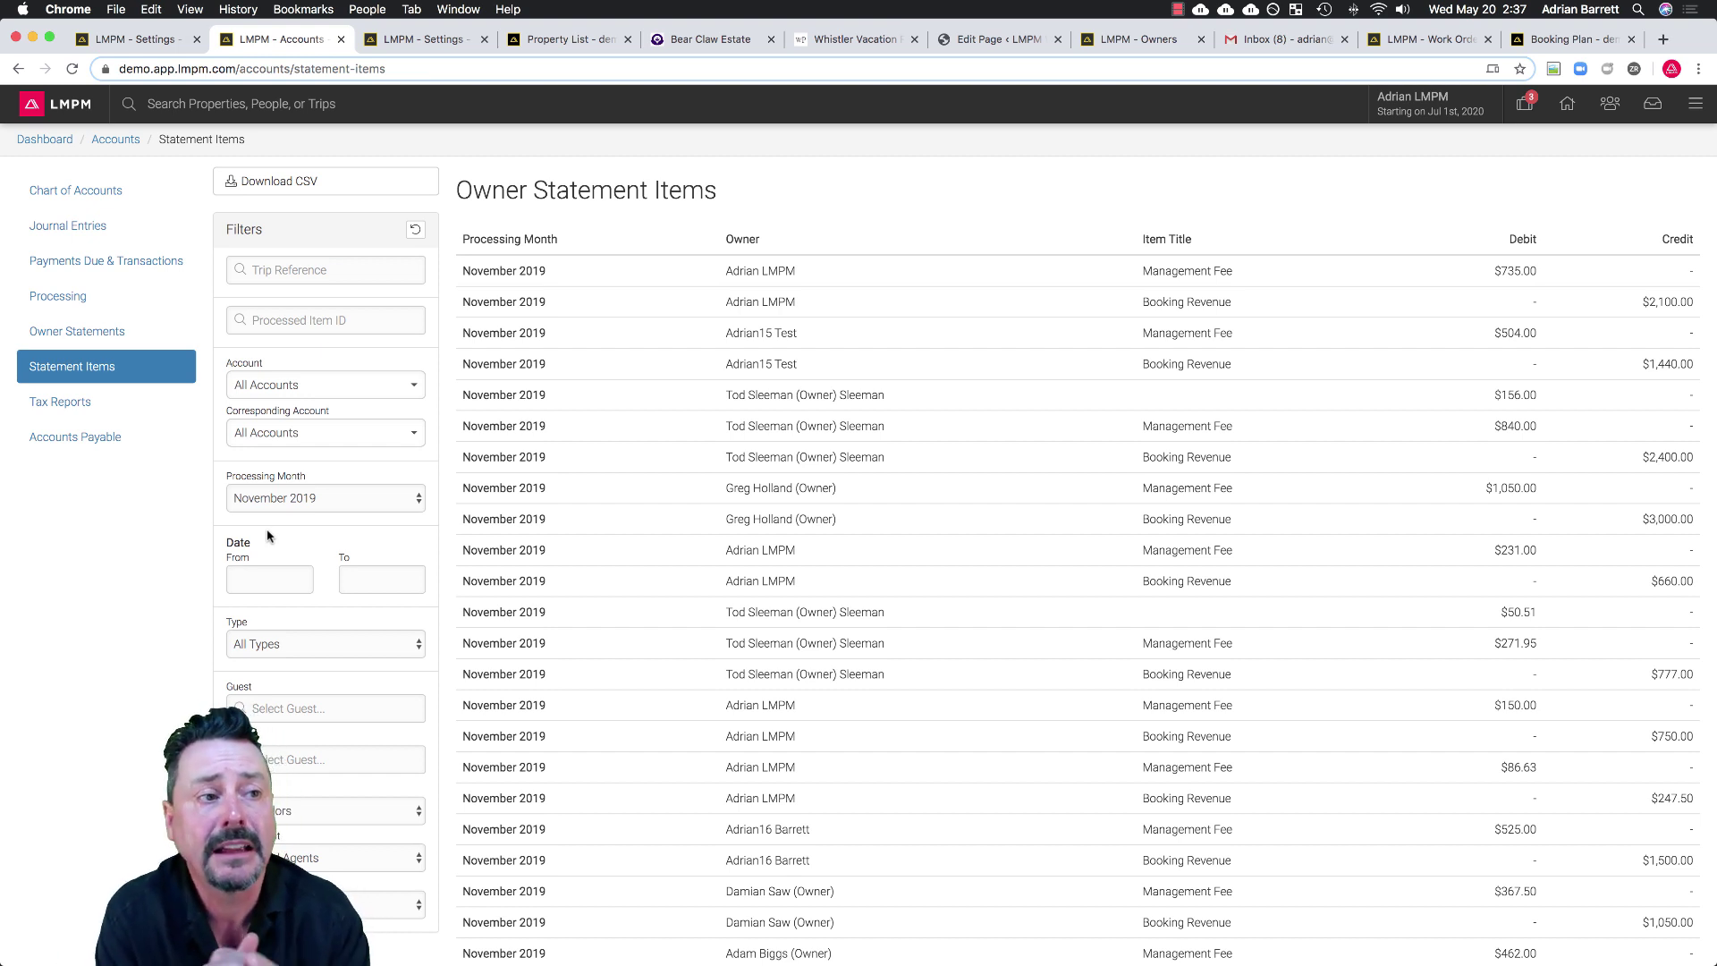
# Look over the unconfirmed trips and recent guests shortcuts and open the profile of the first recent guest.
pyautogui.click(1525, 107)
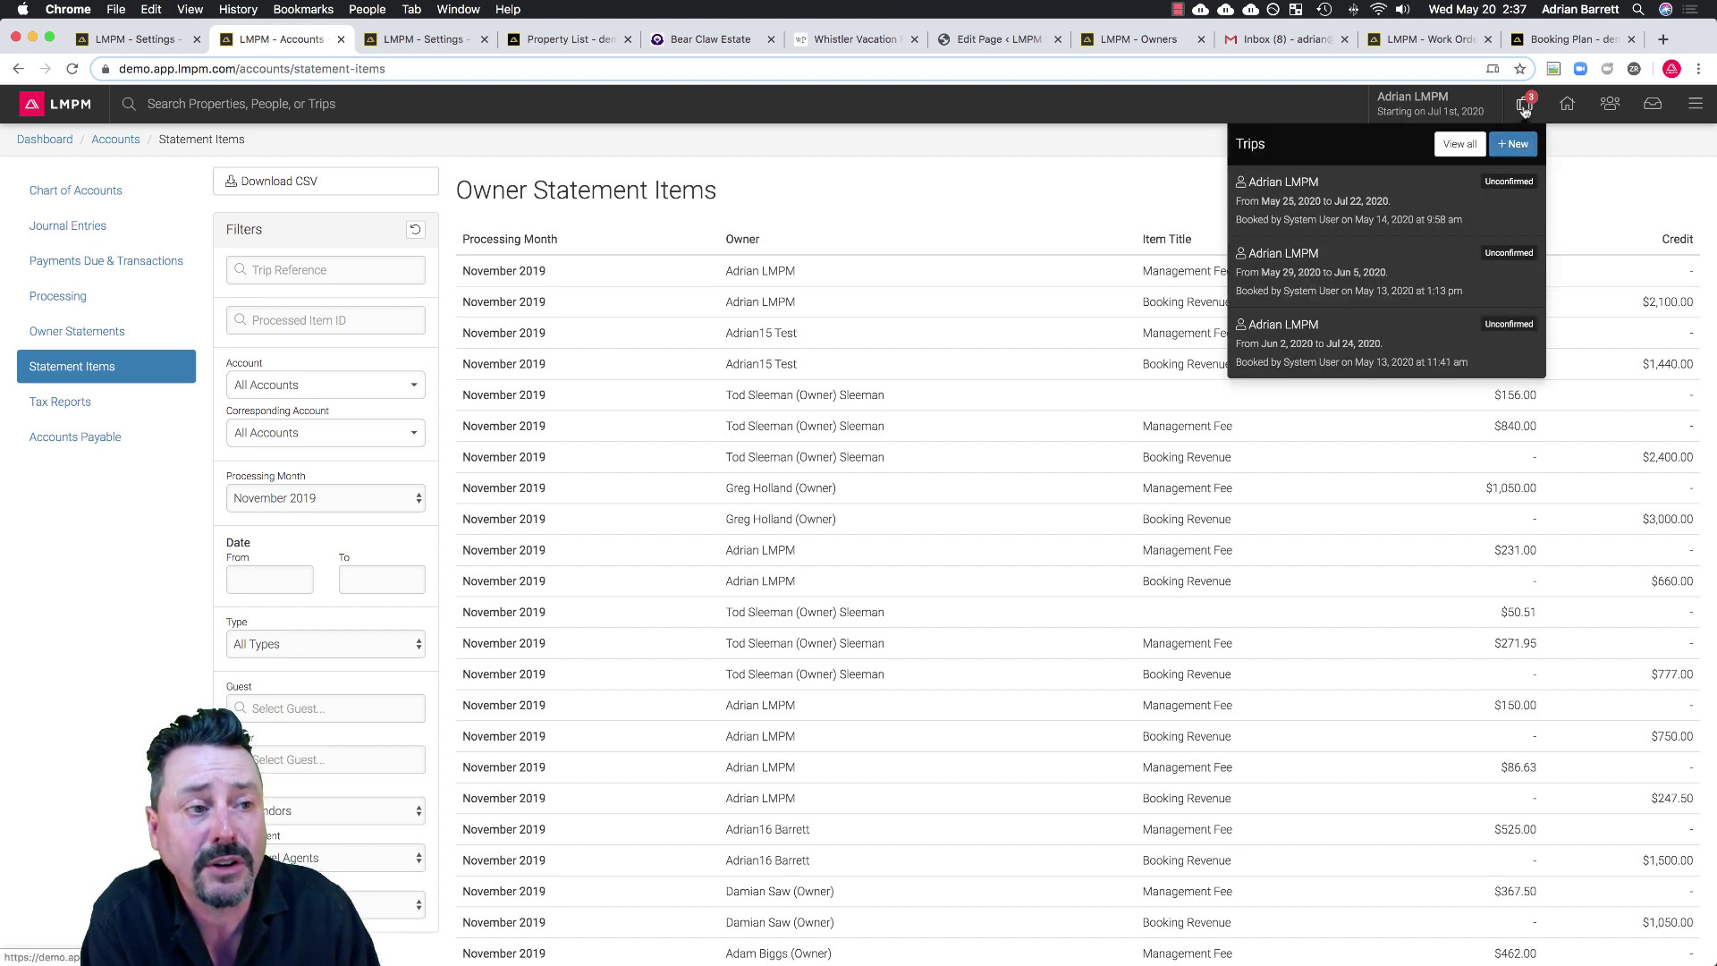
pyautogui.click(1568, 106)
pyautogui.click(1610, 107)
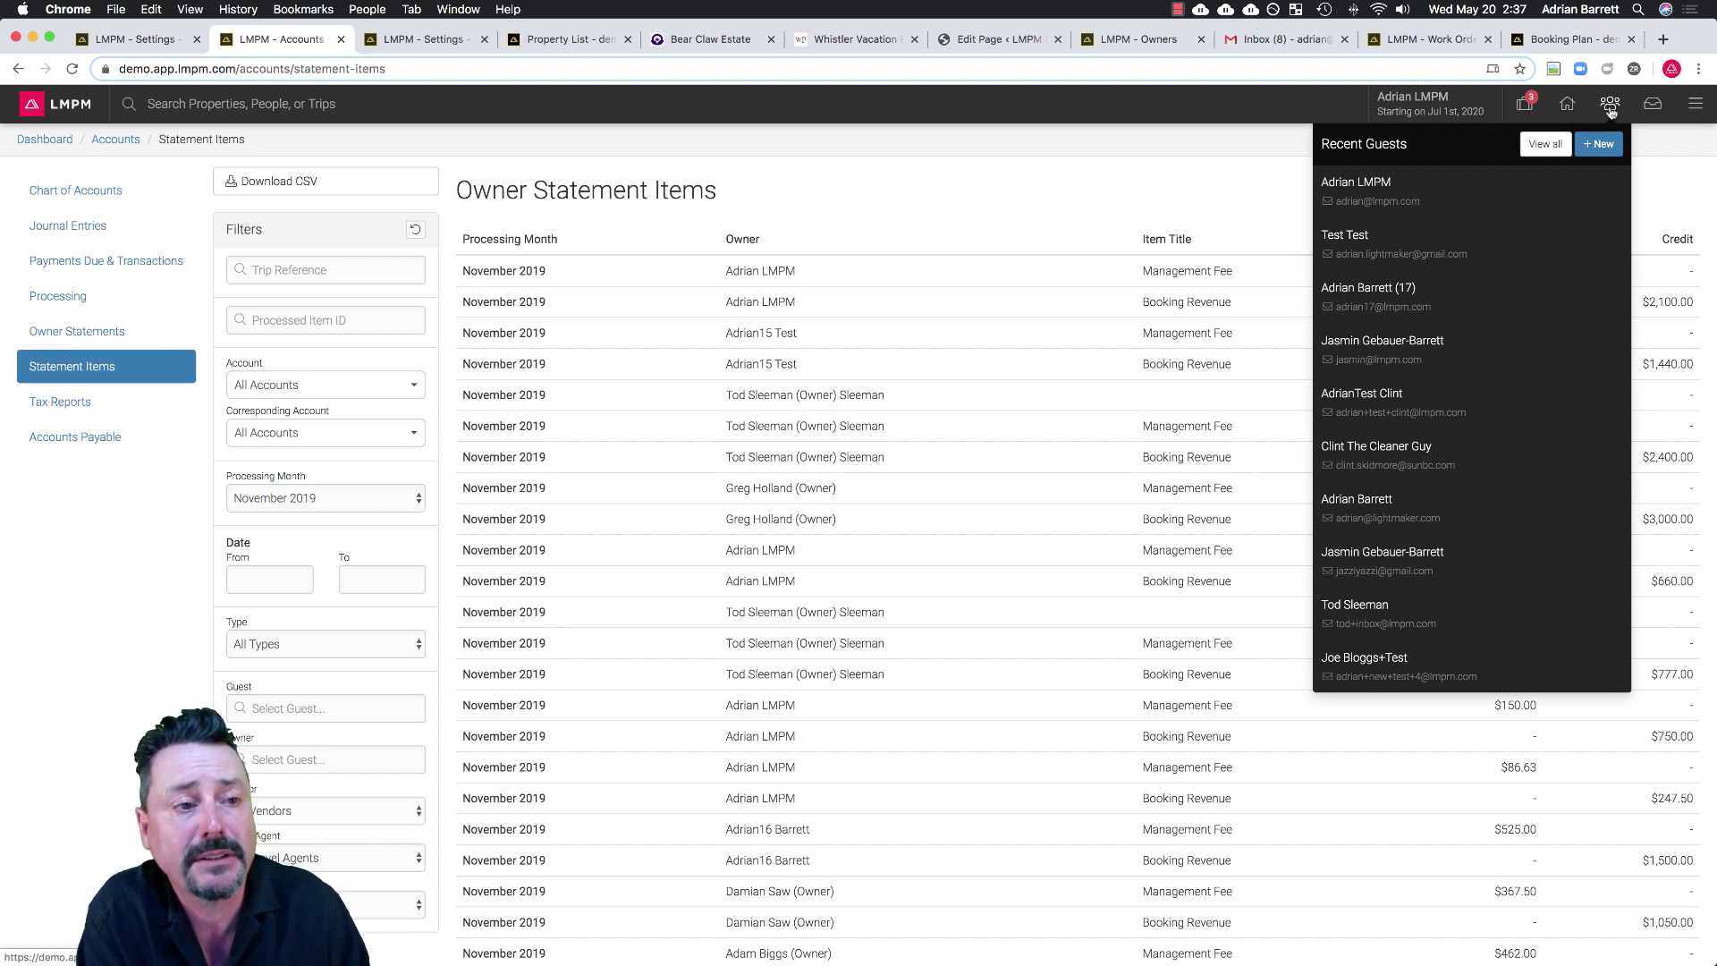
pyautogui.click(1384, 206)
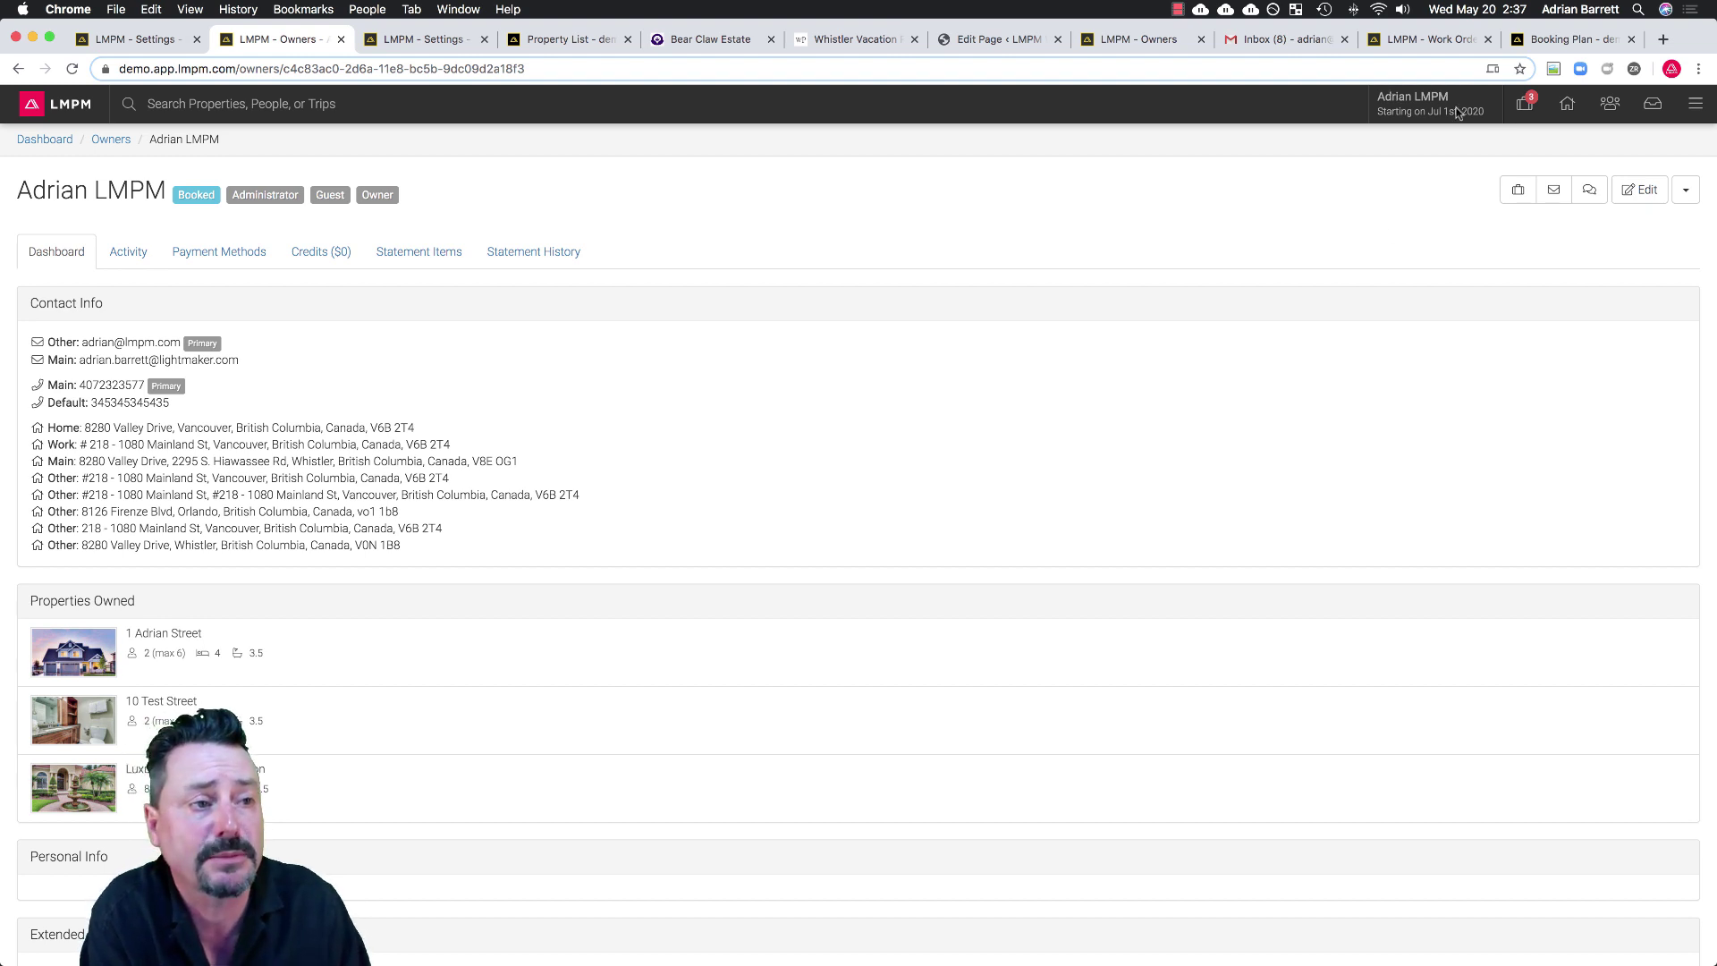
# View all inquiries in the inbox and set the Responded filter to Any.
pyautogui.click(1653, 106)
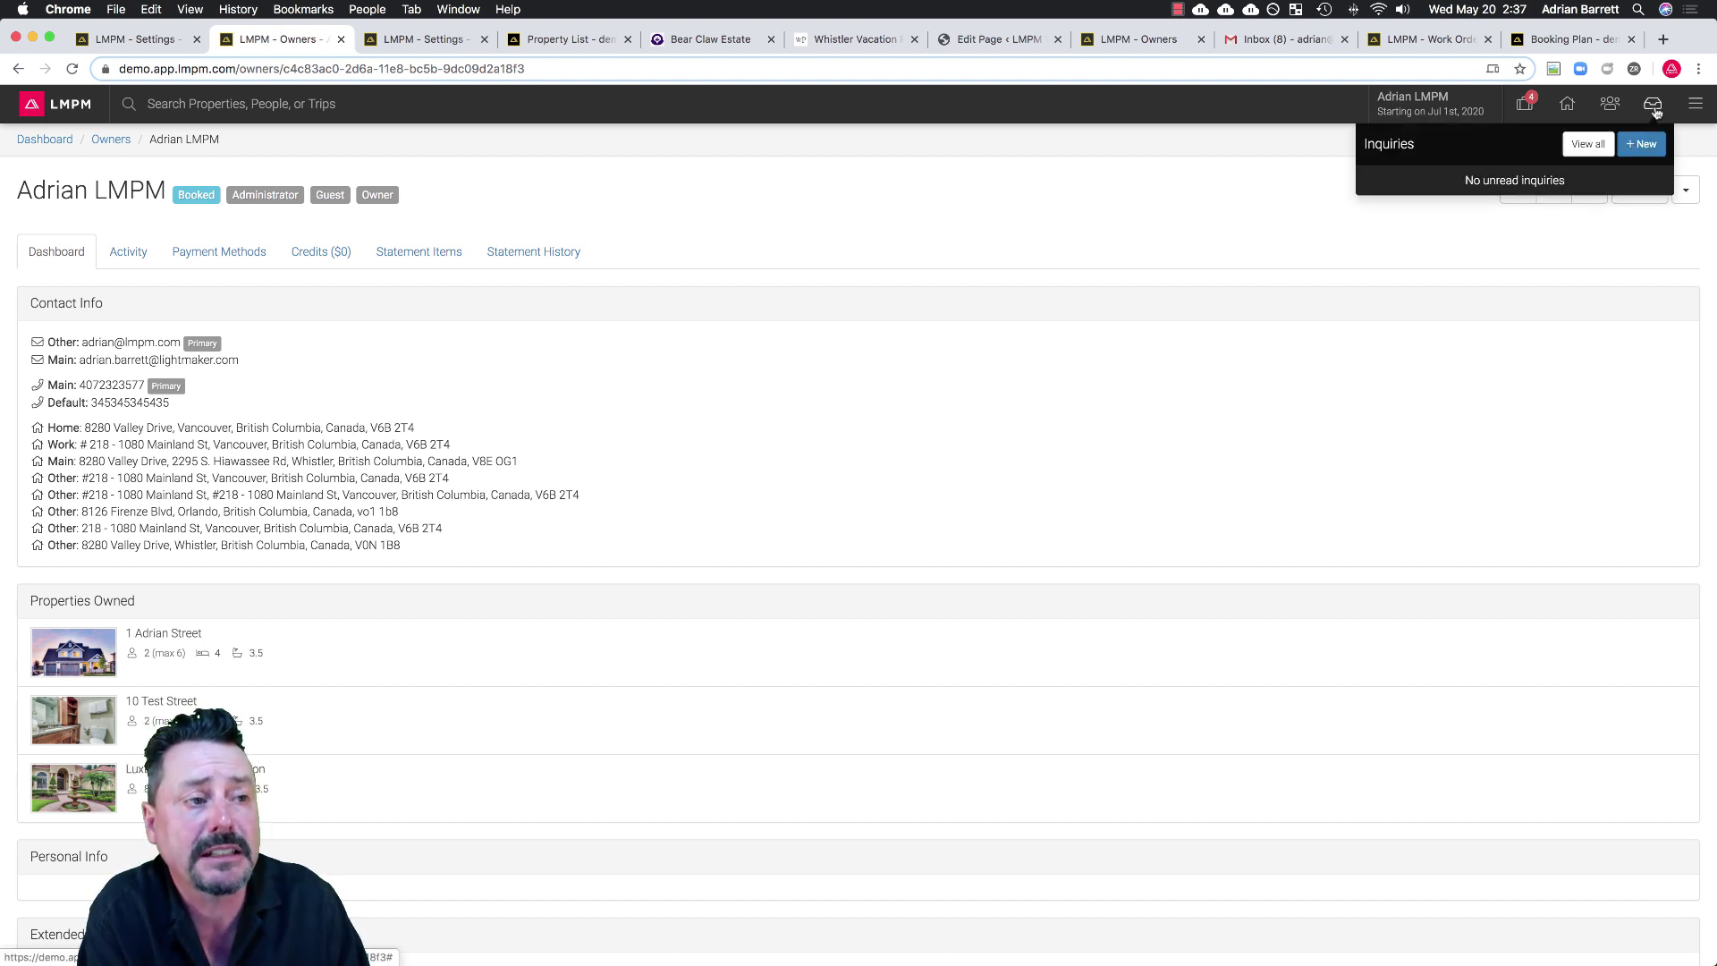
pyautogui.click(1588, 144)
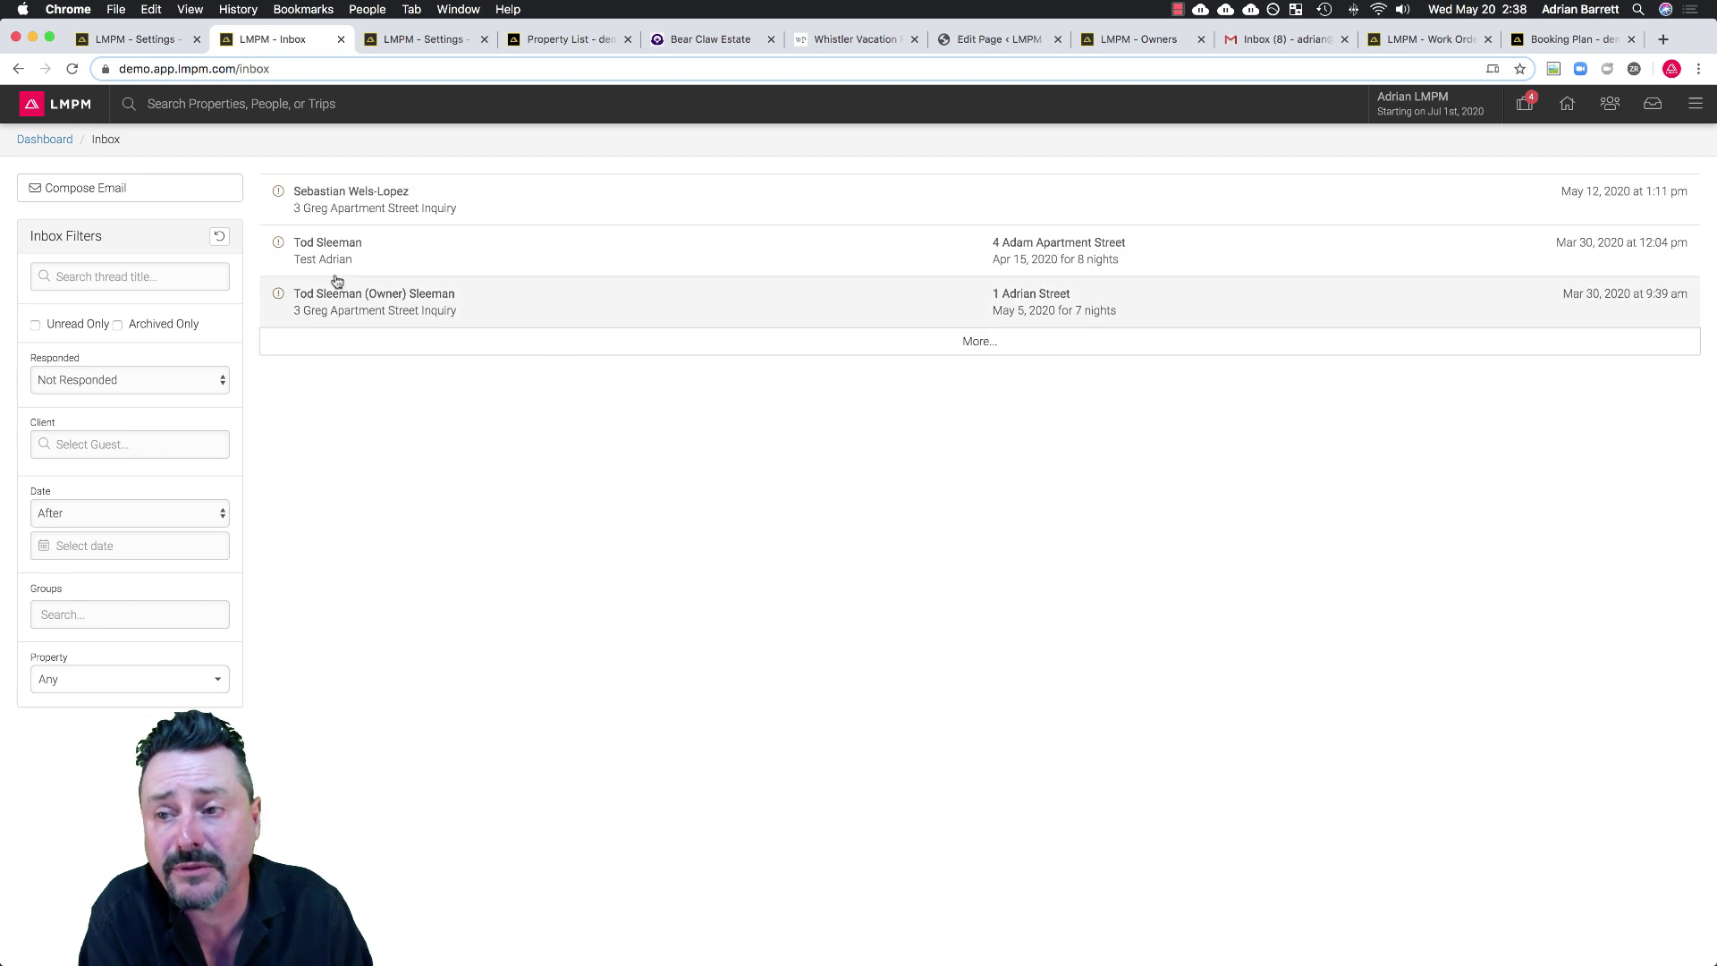
pyautogui.click(139, 382)
pyautogui.click(115, 365)
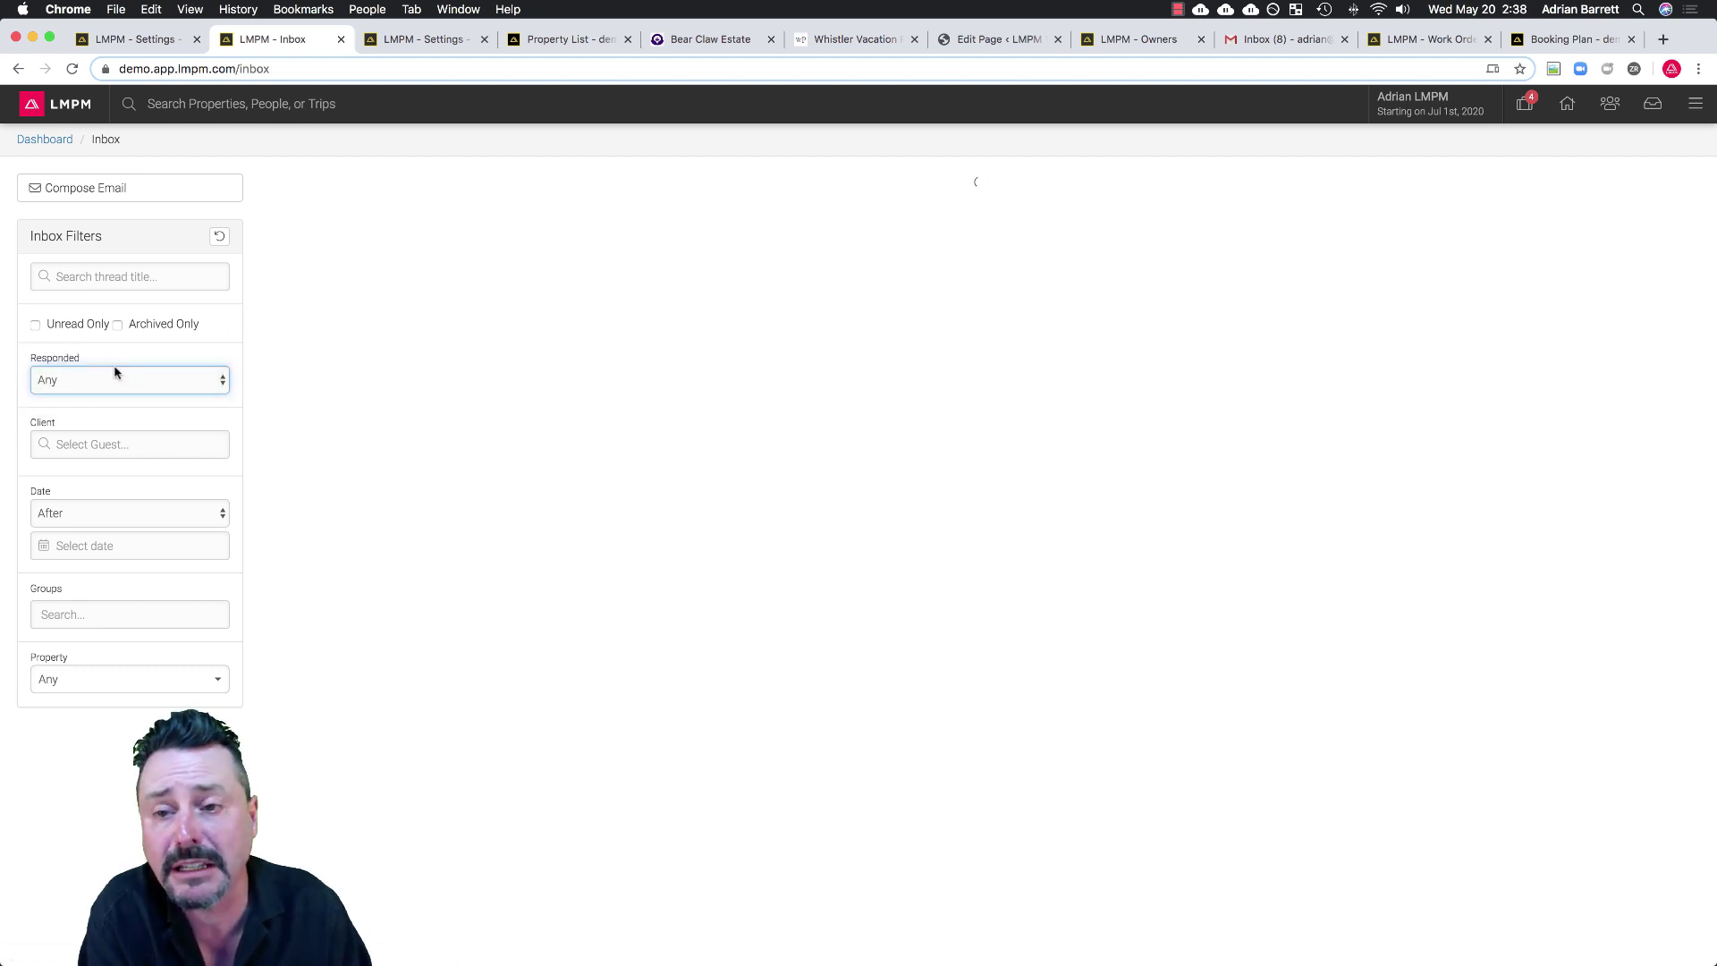
# Open the May 19 "Your Quote" email thread, read through its trip itinerary, and return to the dashboard.
pyautogui.scroll(-5, 414, 623)
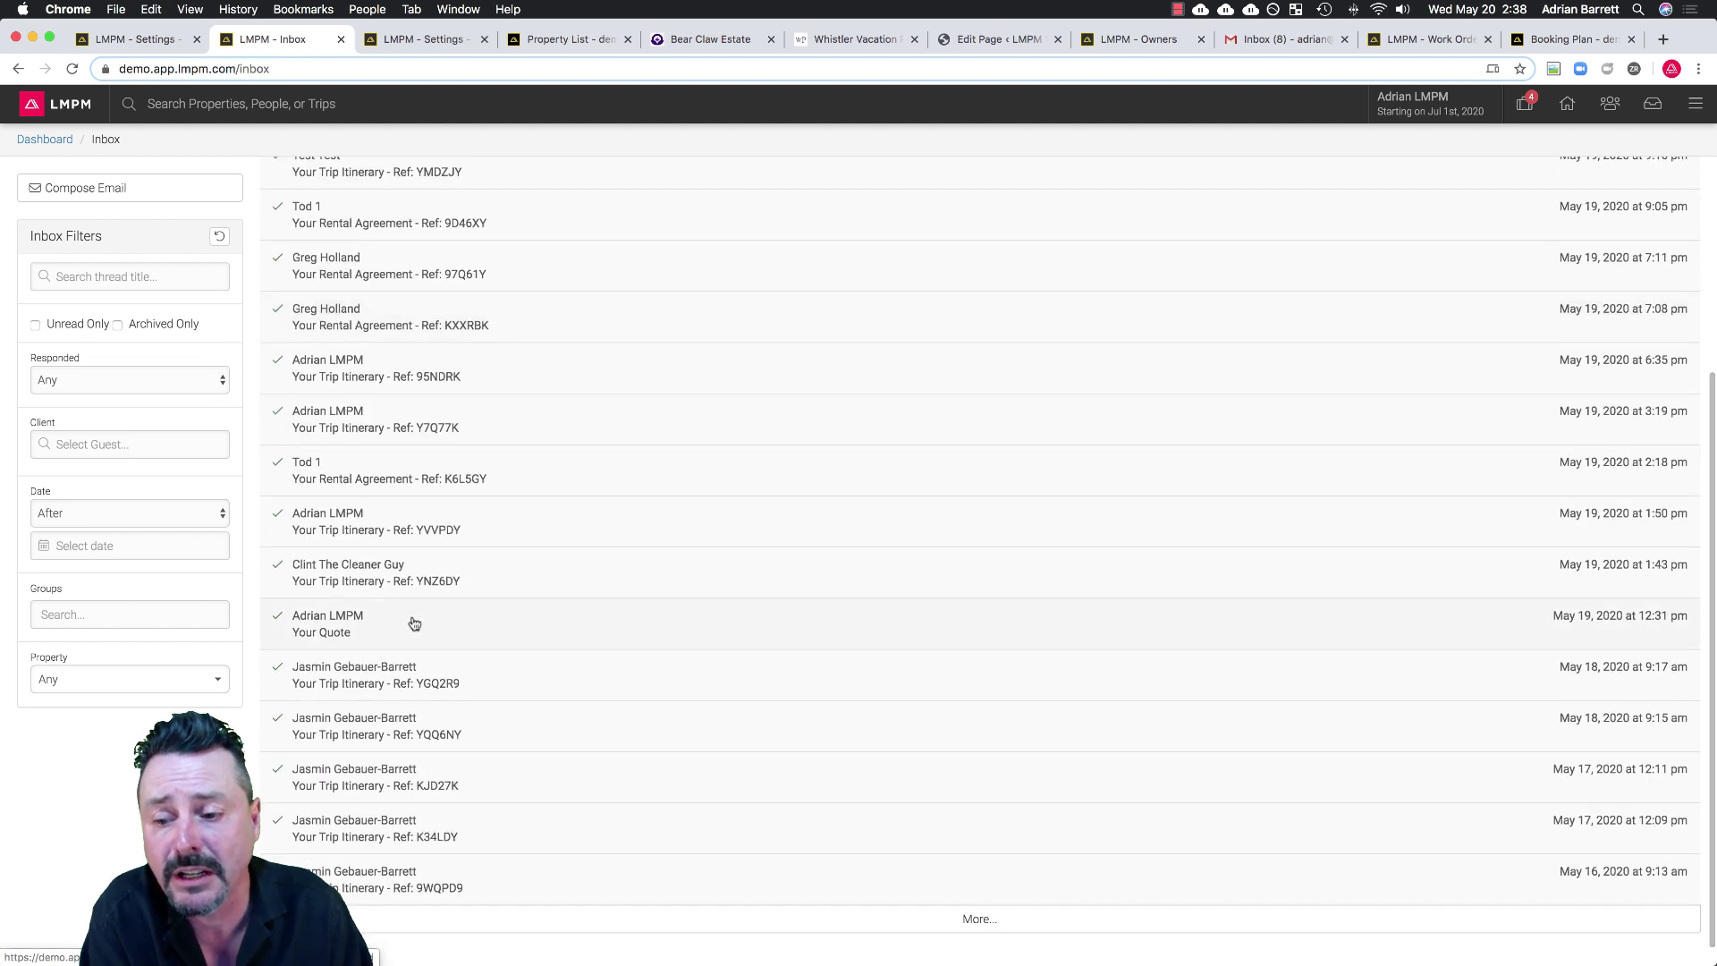
pyautogui.click(404, 633)
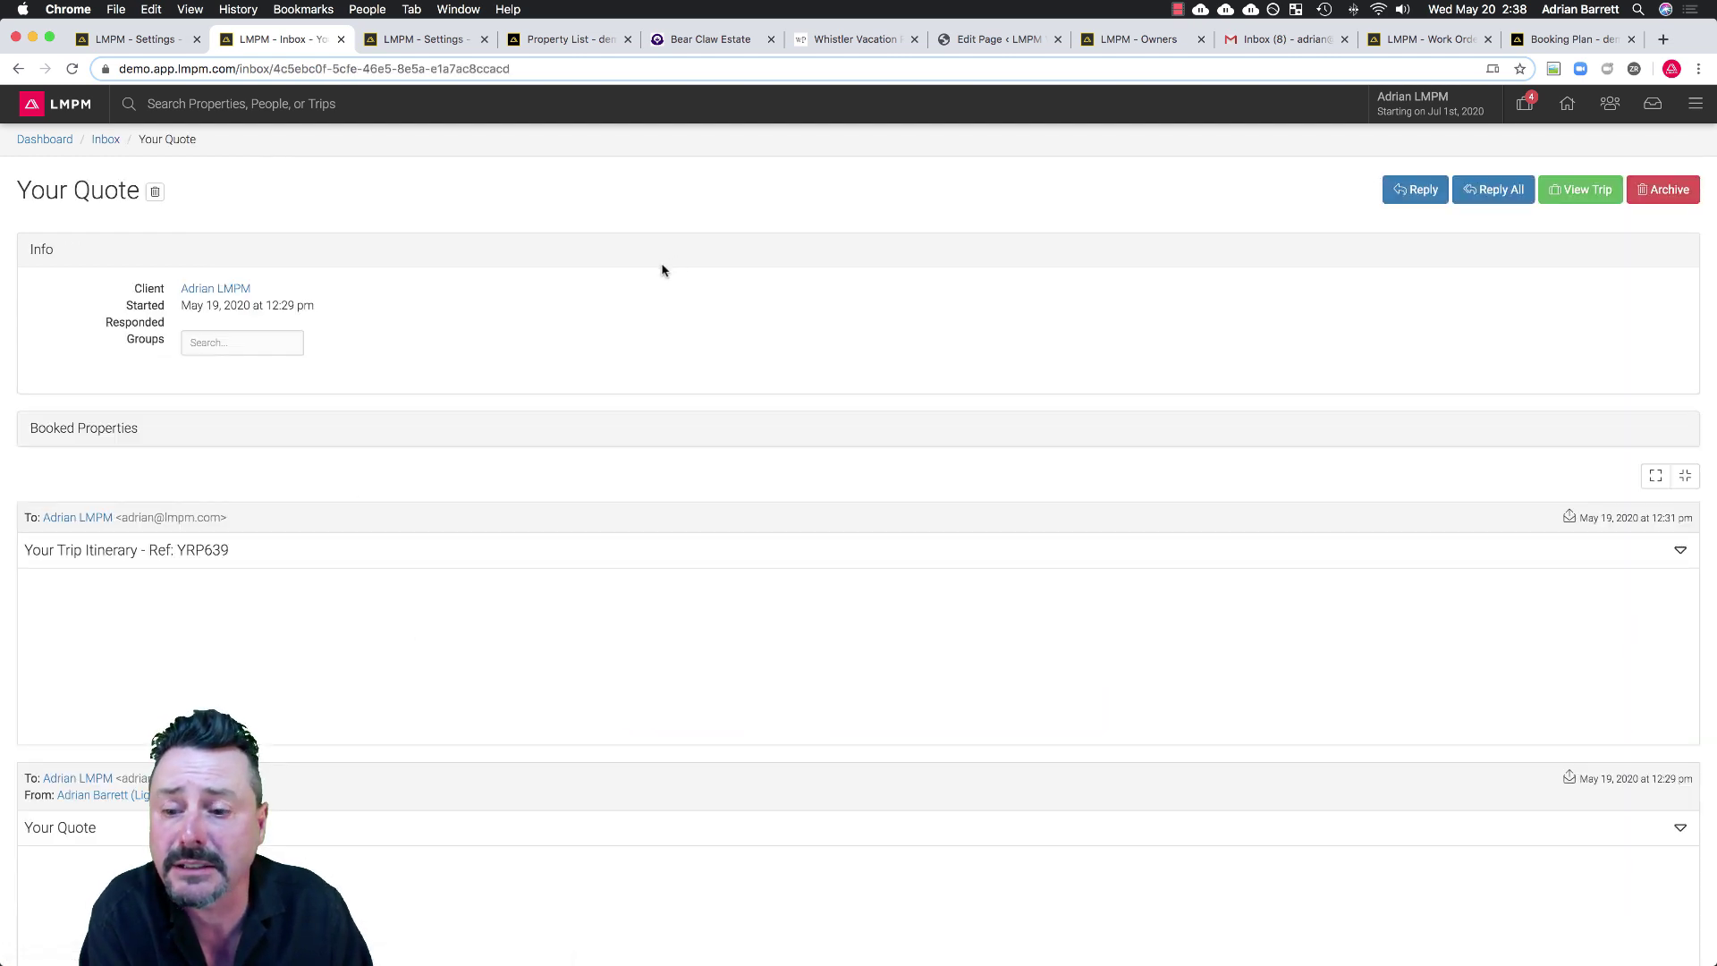
pyautogui.scroll(-5, 943, 425)
pyautogui.scroll(-5, 943, 425)
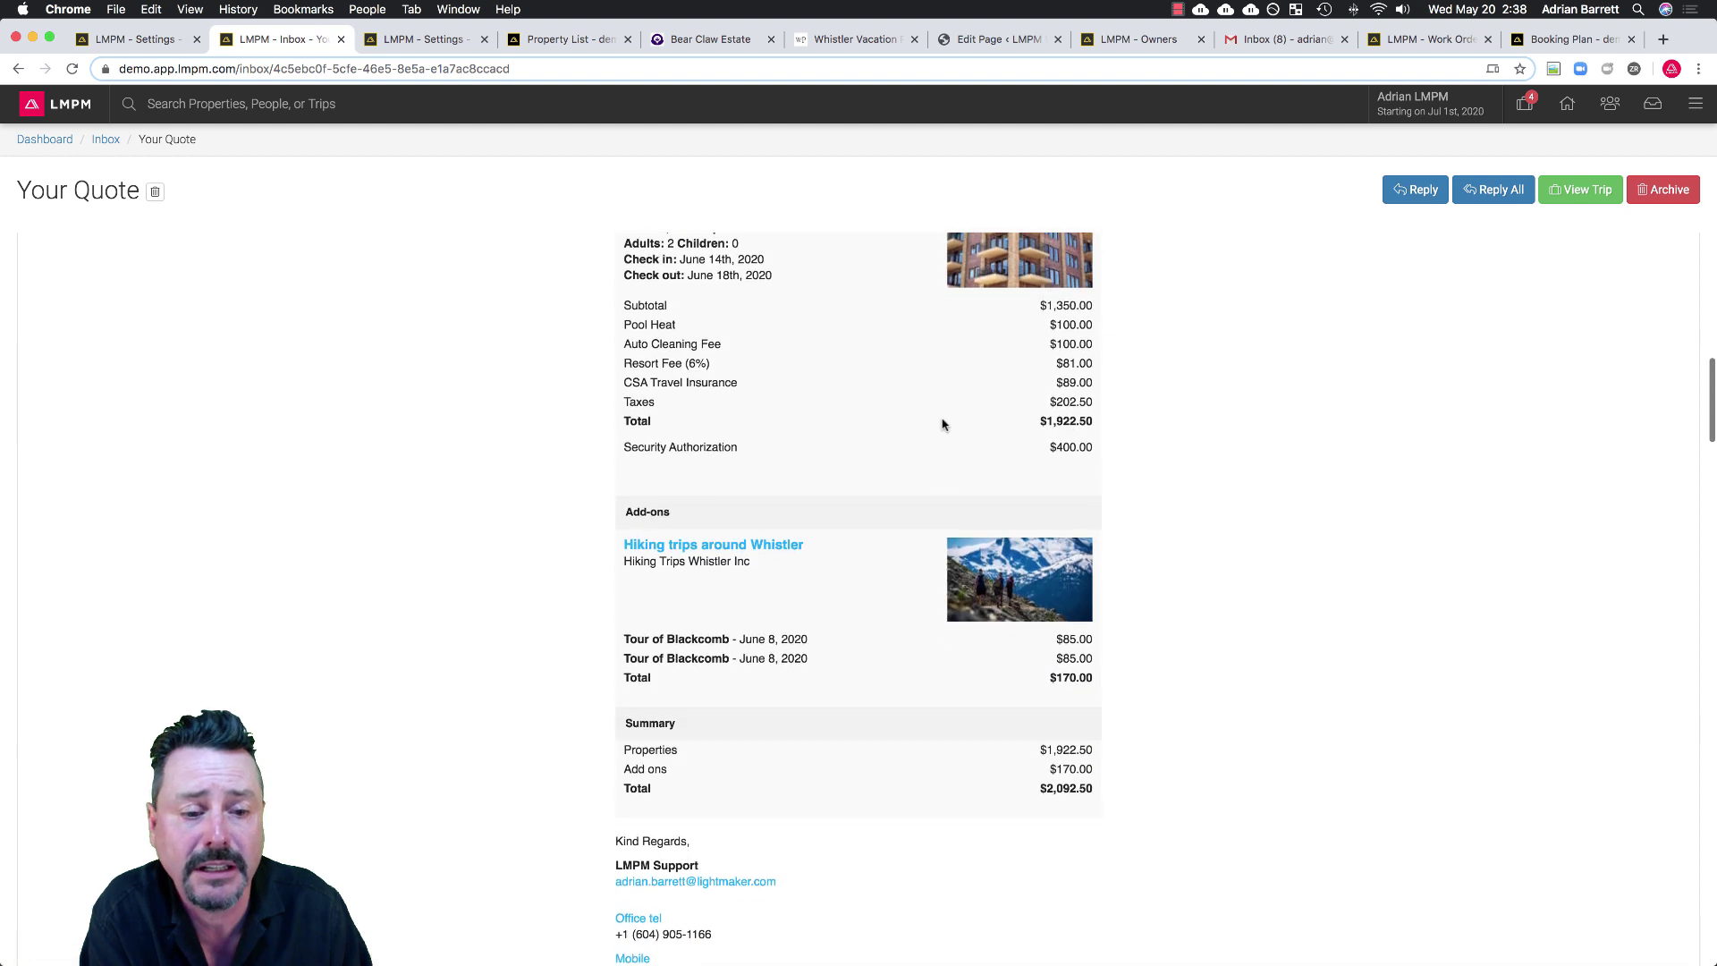
pyautogui.scroll(15, 942, 426)
pyautogui.click(1696, 103)
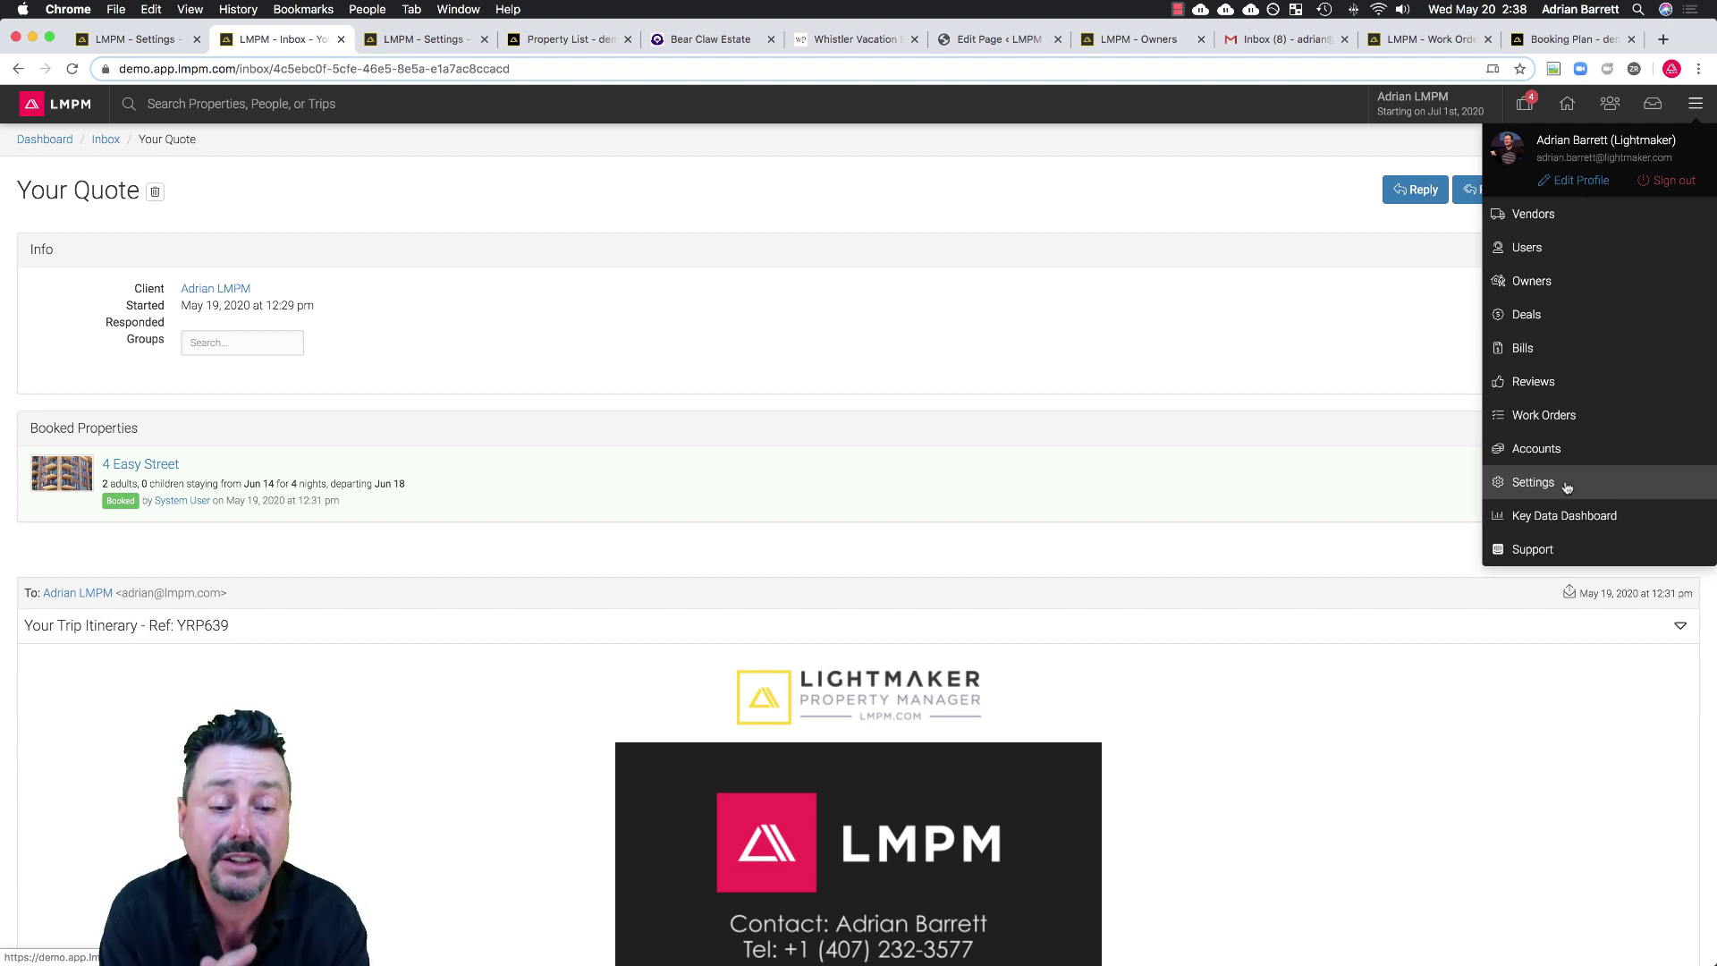
pyautogui.click(43, 140)
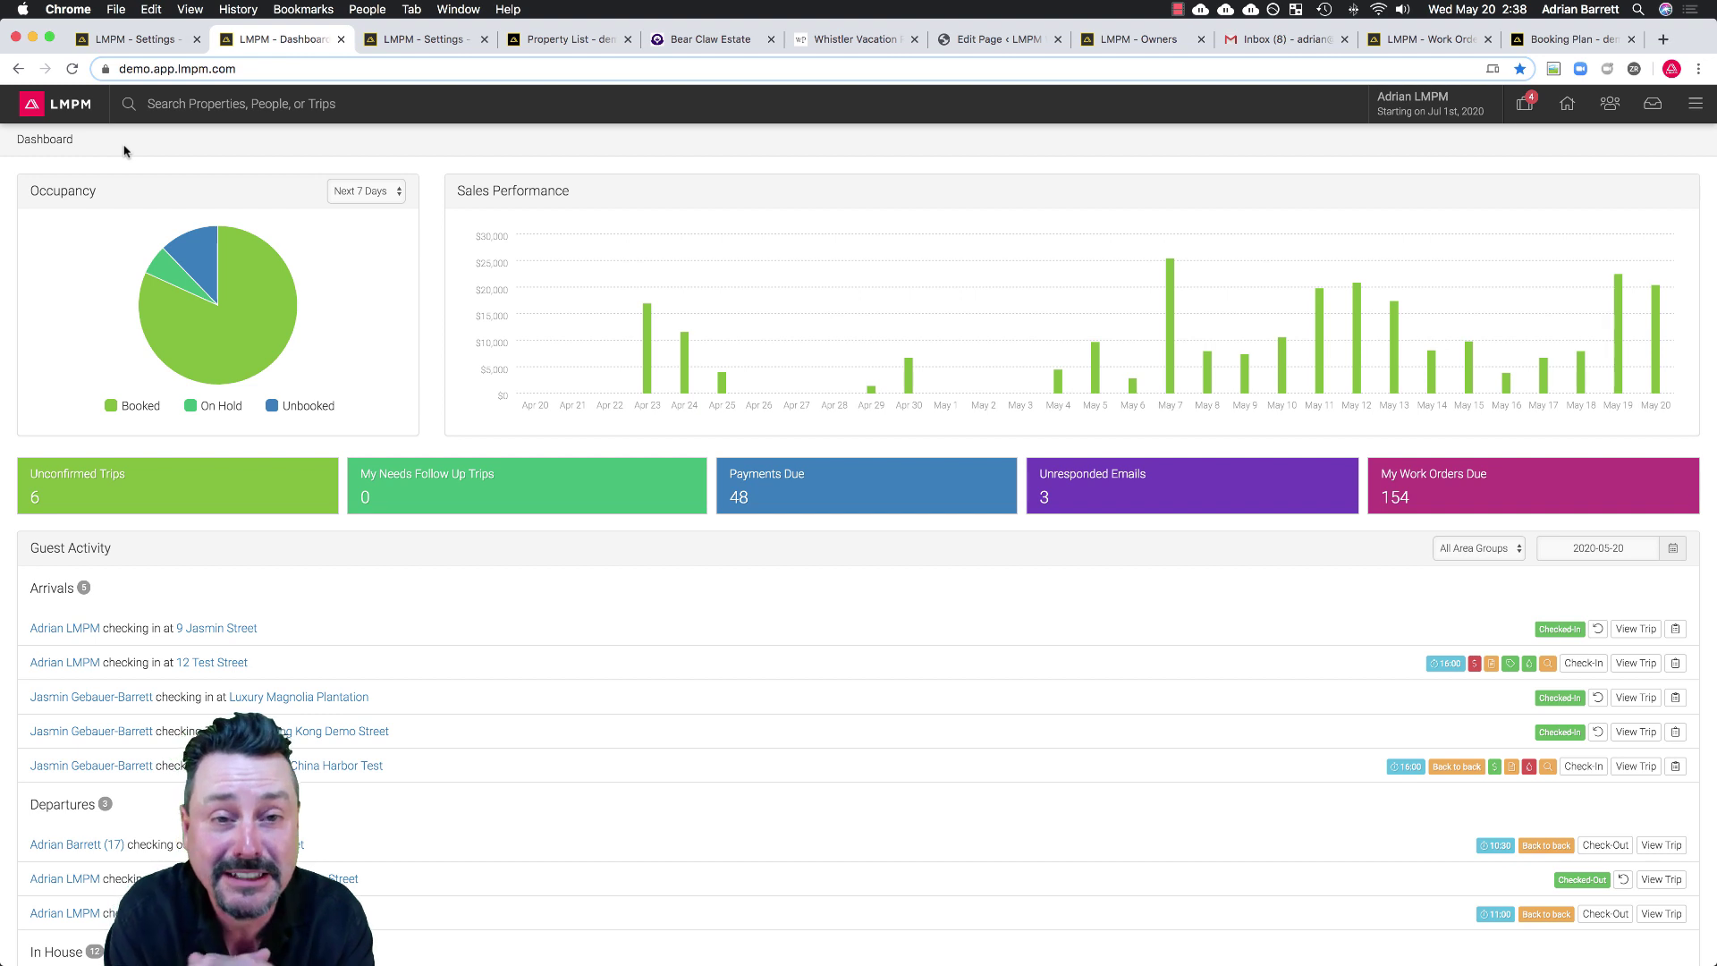